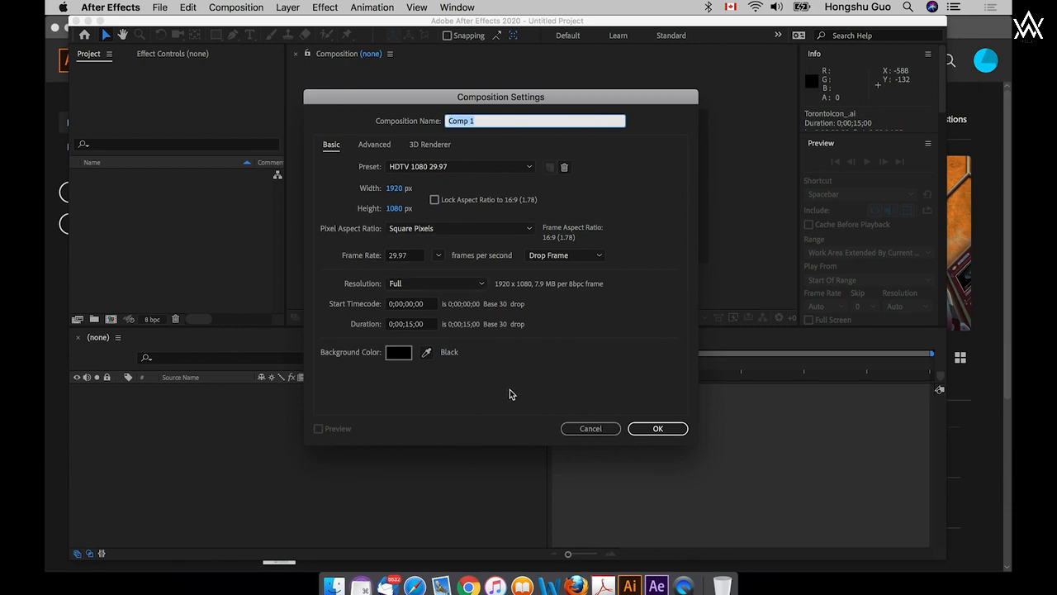
# - Create the HDTV 1080 29.97 composition Comp 1 and import TorontoIcon_.ai from the Storyboard folder as a composition
pyautogui.click(658, 435)
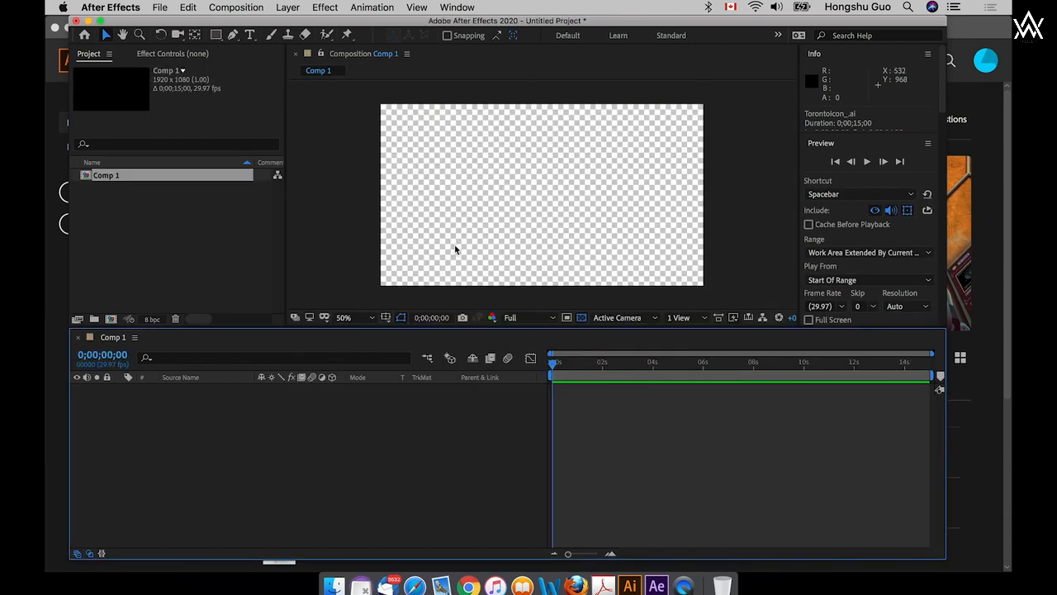
pyautogui.click(231, 227)
pyautogui.doubleClick(231, 227)
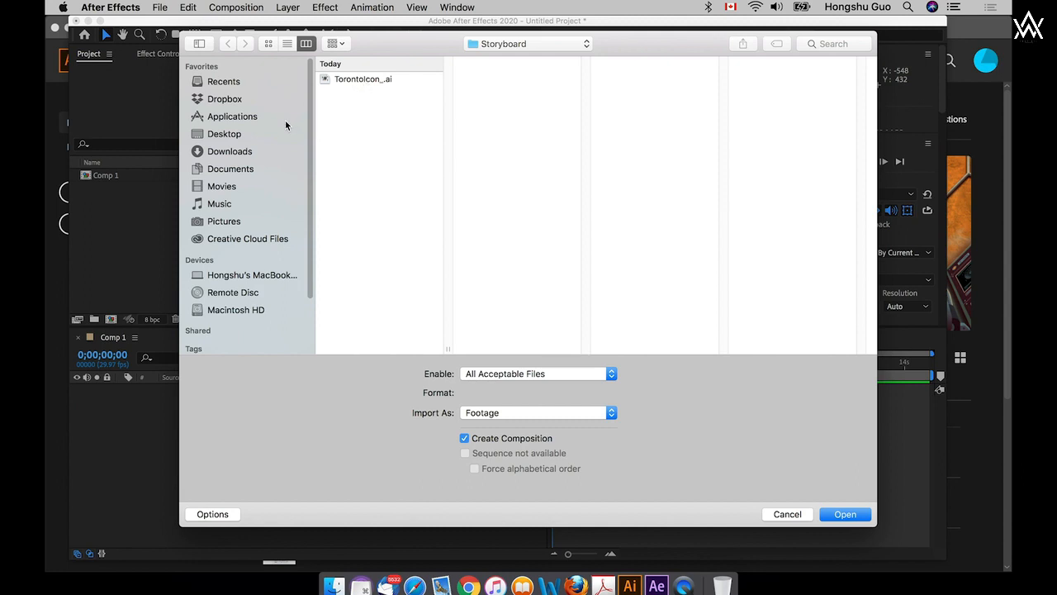
pyautogui.click(252, 136)
pyautogui.click(376, 82)
pyautogui.click(560, 92)
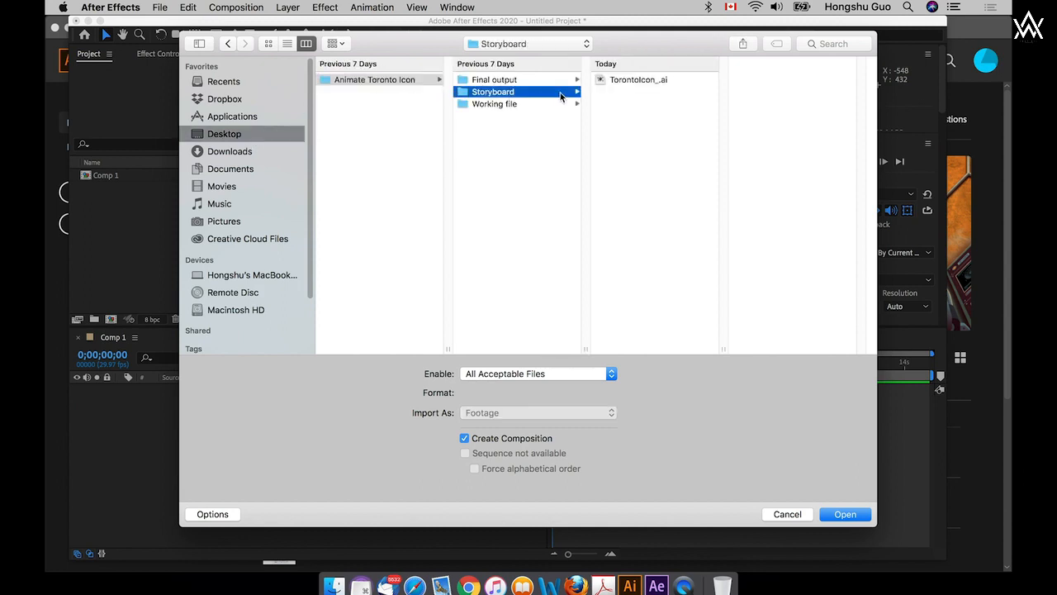
pyautogui.click(618, 81)
pyautogui.click(582, 415)
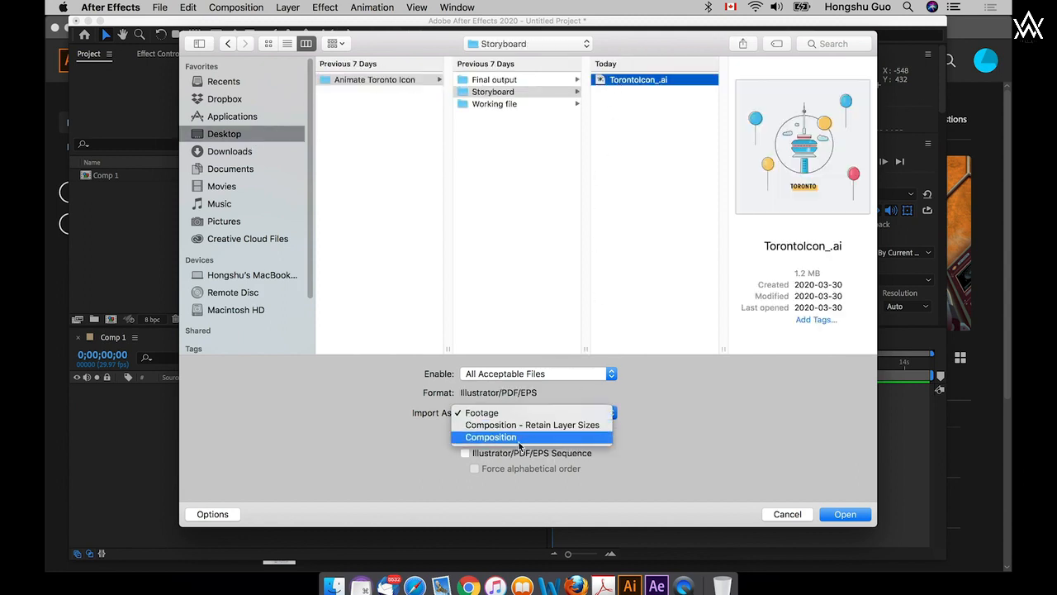
pyautogui.click(522, 435)
pyautogui.click(843, 515)
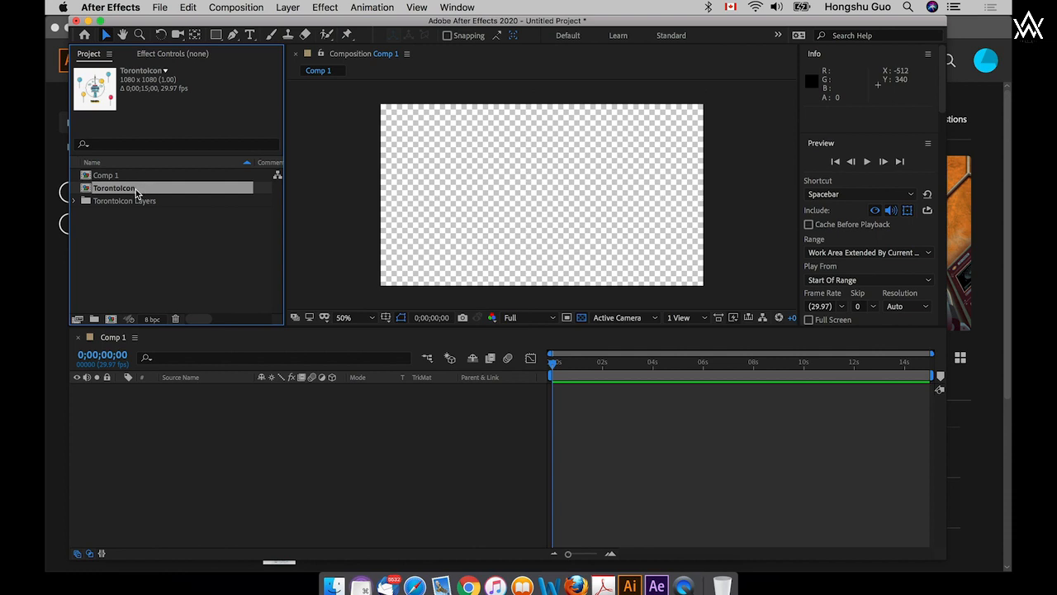
# - Open the imported TorontoIcon composition and toggle the visibility of its TorontoIcon_.ai layer to check how the artwork is layered
pyautogui.doubleClick(135, 190)
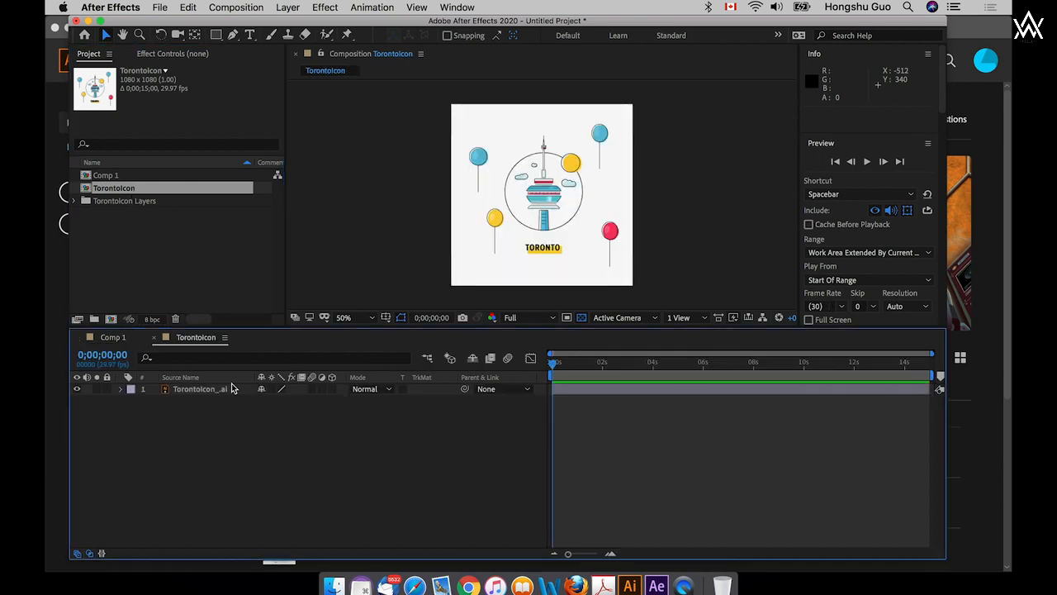
pyautogui.click(563, 363)
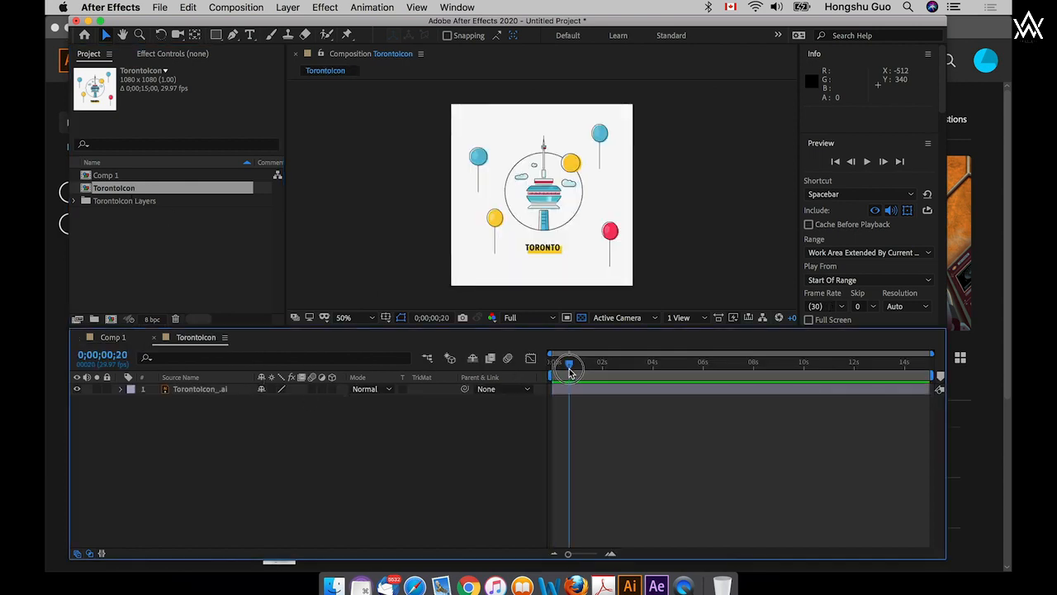
pyautogui.click(575, 382)
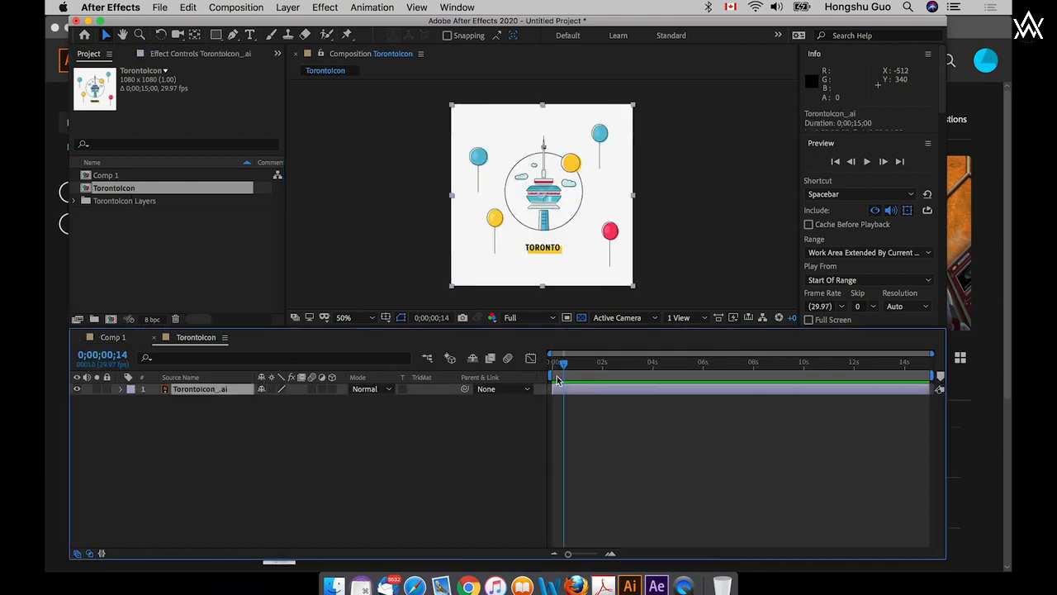
pyautogui.click(77, 392)
pyautogui.click(77, 392)
pyautogui.click(76, 391)
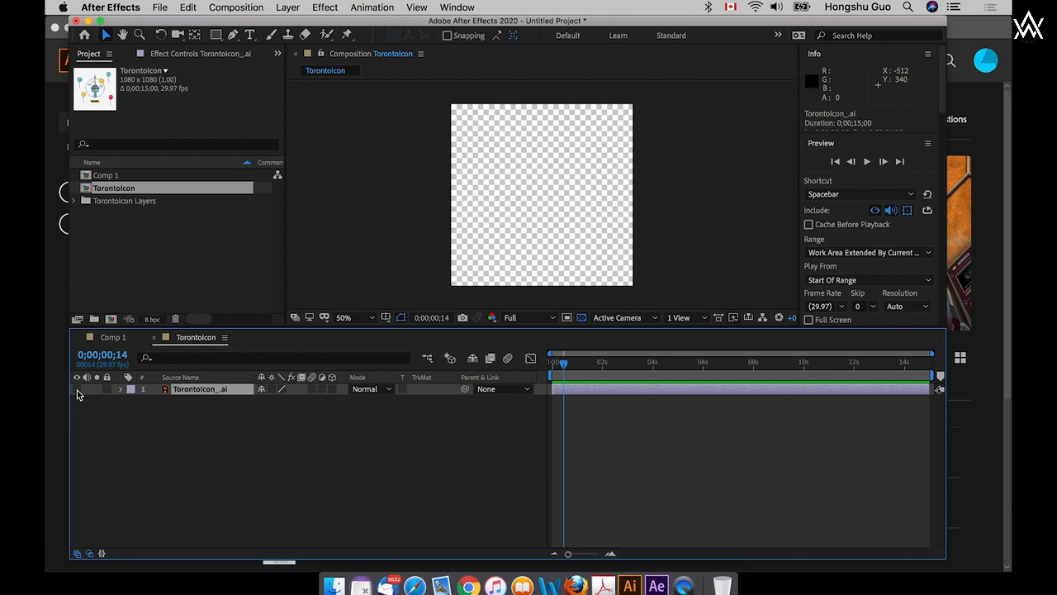
pyautogui.click(77, 392)
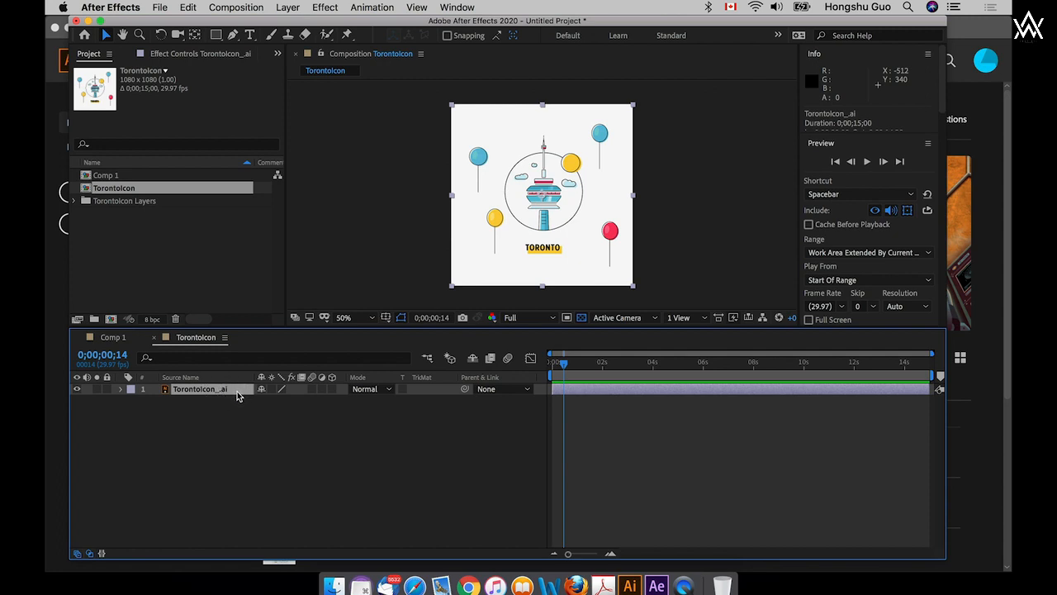
# - Switch to Illustrator and open TorontoIcon_.ai from the Storyboard folder
pyautogui.click(632, 566)
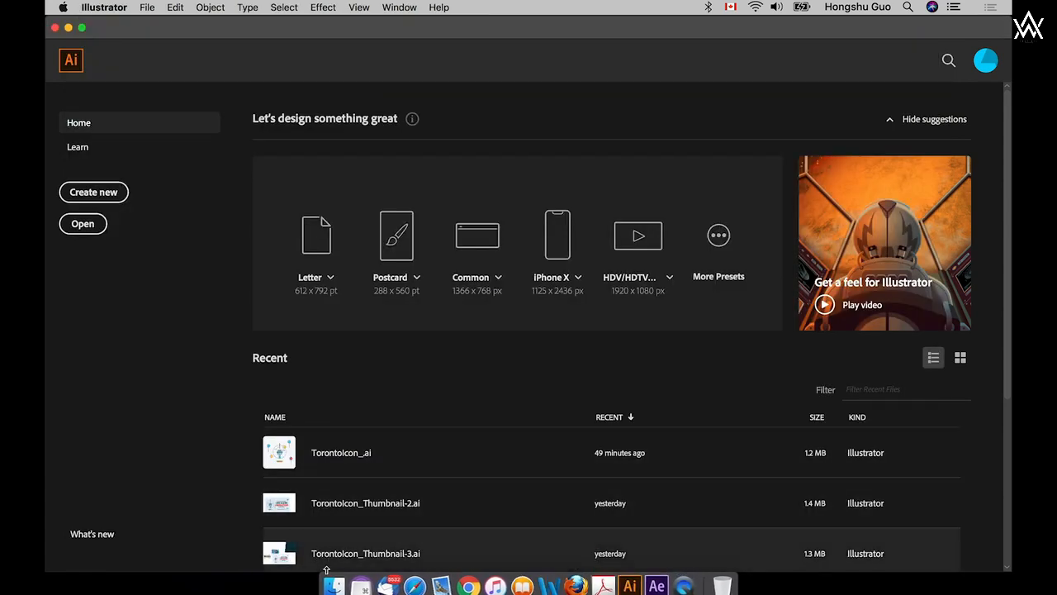
pyautogui.click(334, 583)
pyautogui.click(596, 97)
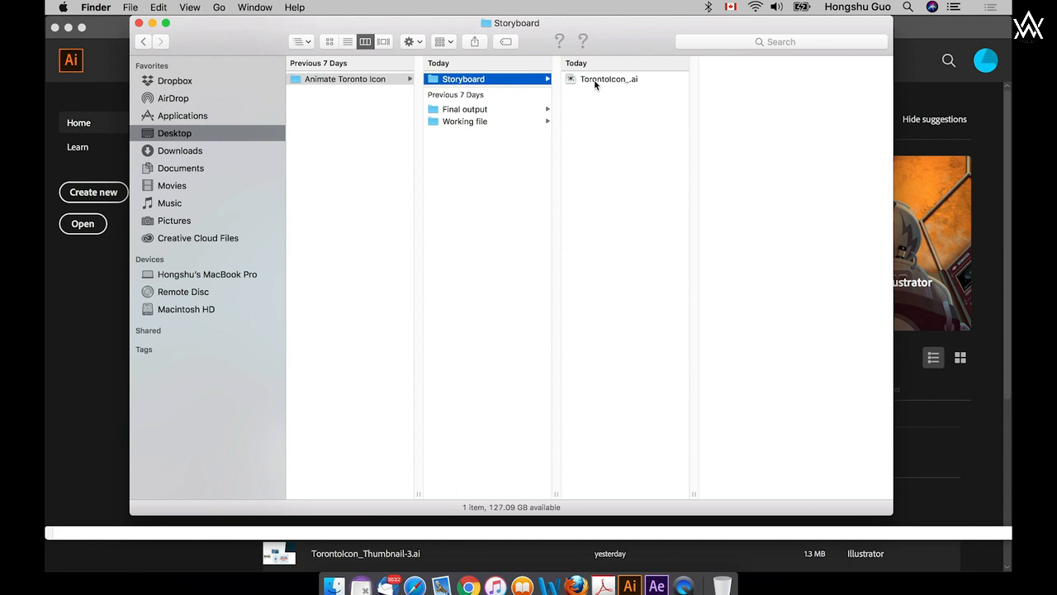
pyautogui.doubleClick(594, 79)
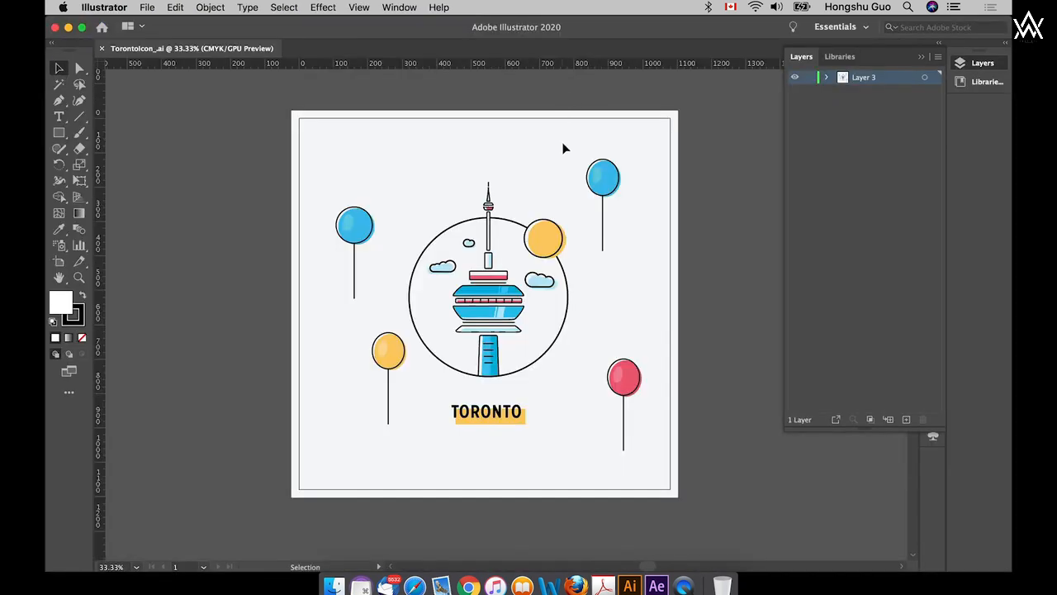
pyautogui.moveTo(678, 245)
pyautogui.mouseDown()
pyautogui.moveTo(688, 273)
pyautogui.moveTo(679, 265)
pyautogui.mouseUp()
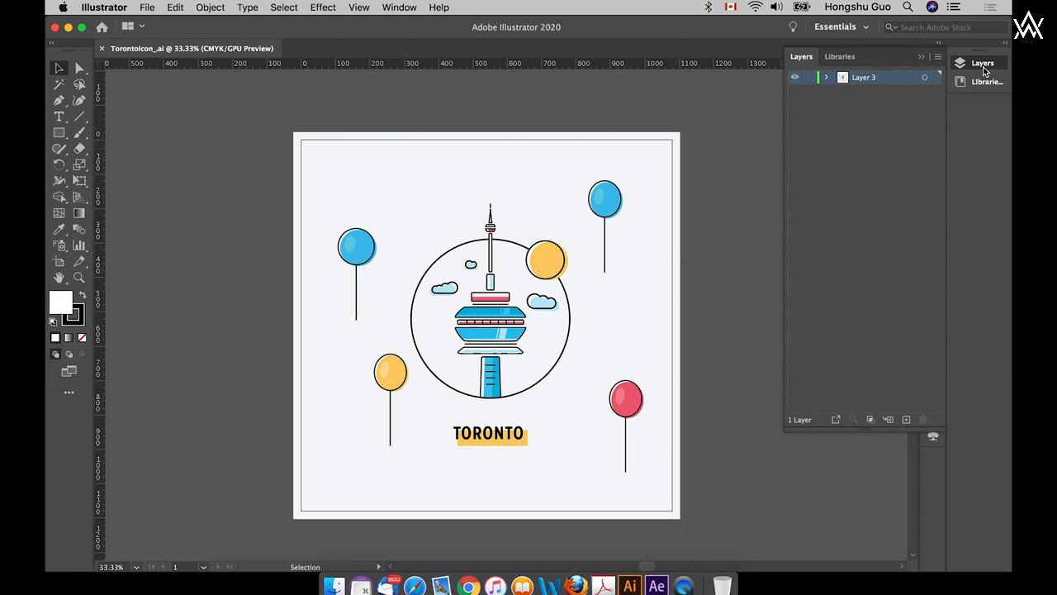
pyautogui.click(971, 65)
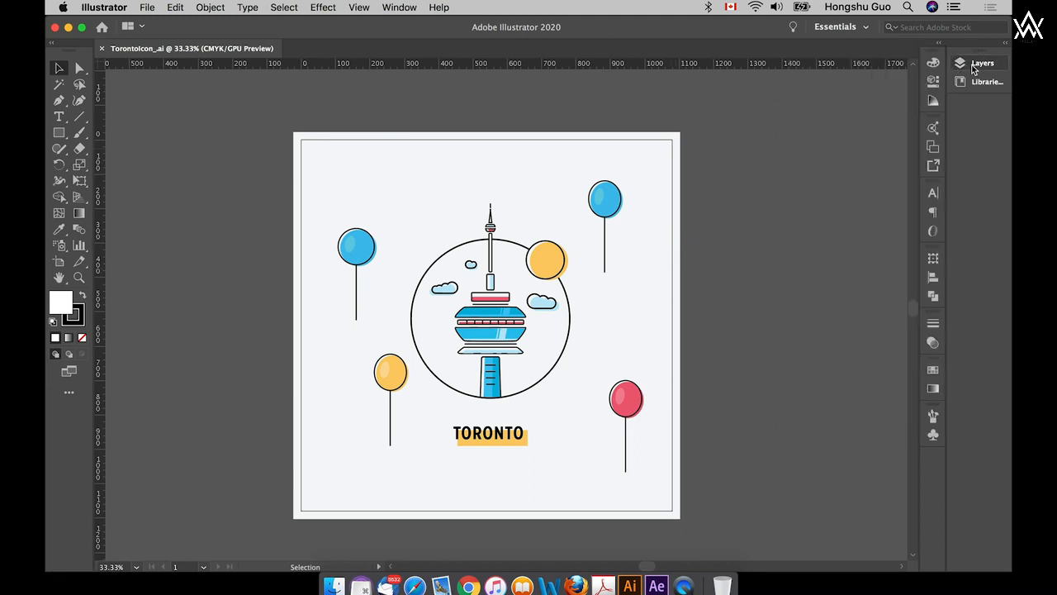
pyautogui.click(977, 70)
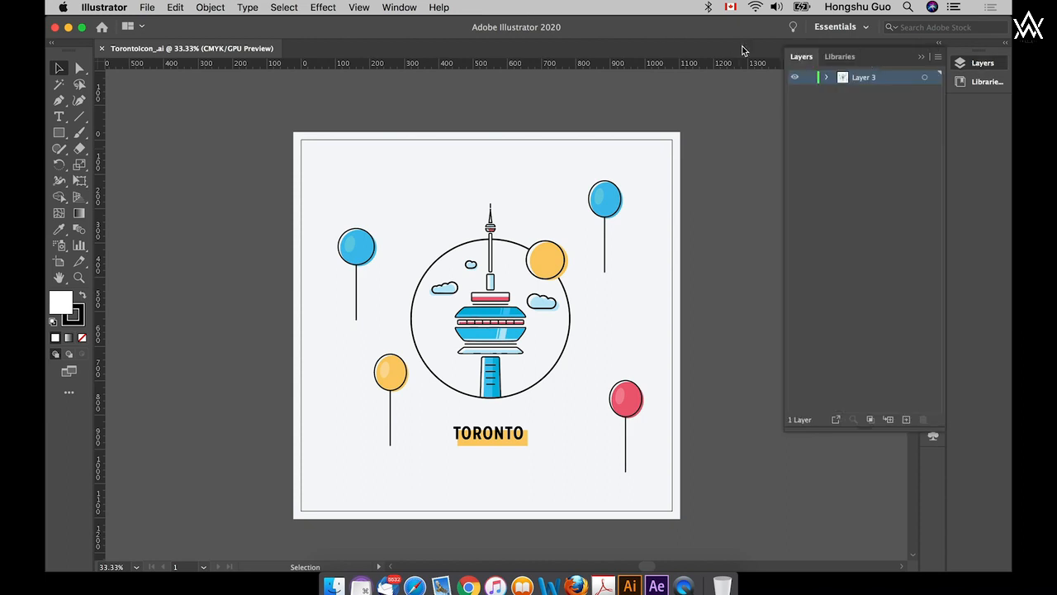
pyautogui.click(397, 9)
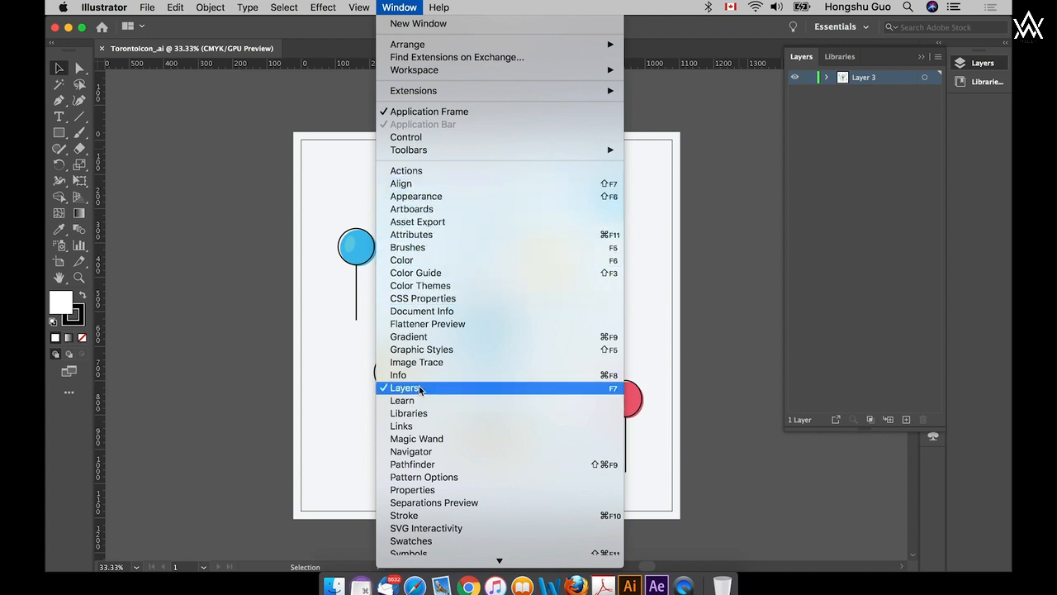
pyautogui.click(728, 214)
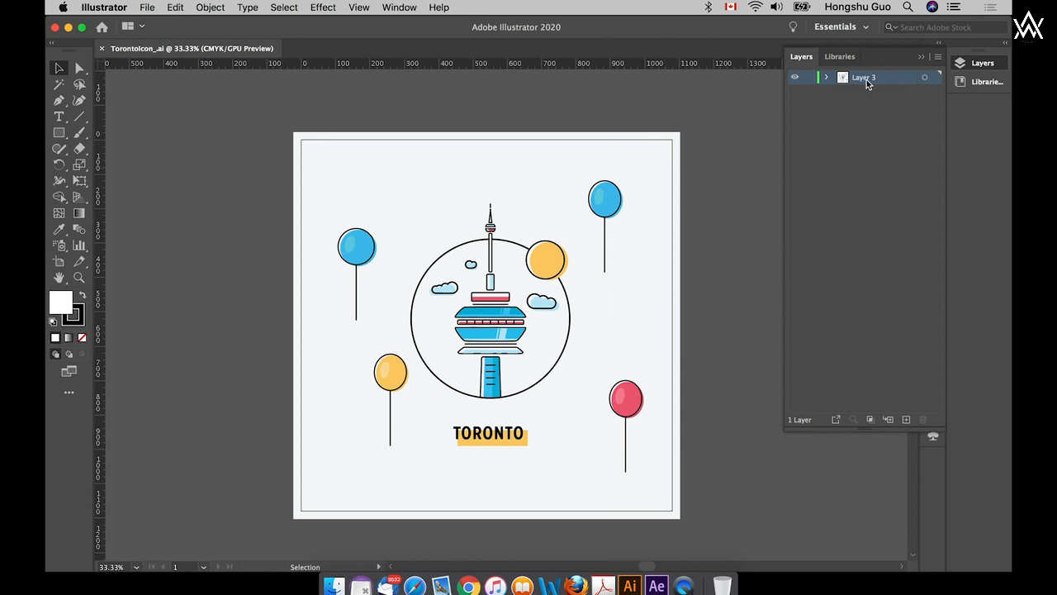
# - Release the artwork in Layer 3 to layers in sequence and move all the resulting sublayers out of Layer 3 to the top level
pyautogui.click(938, 58)
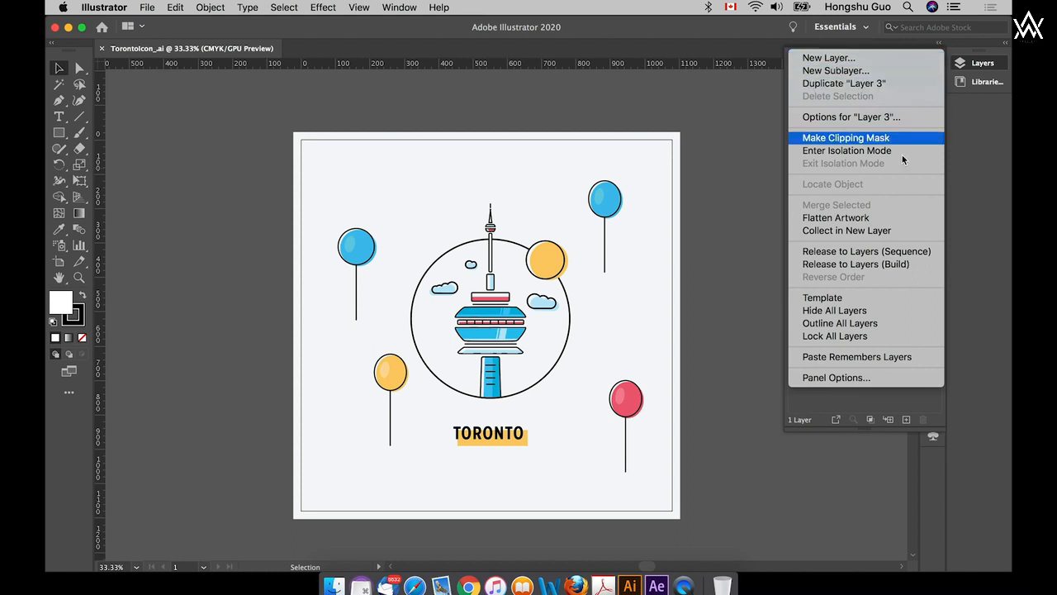
pyautogui.click(833, 257)
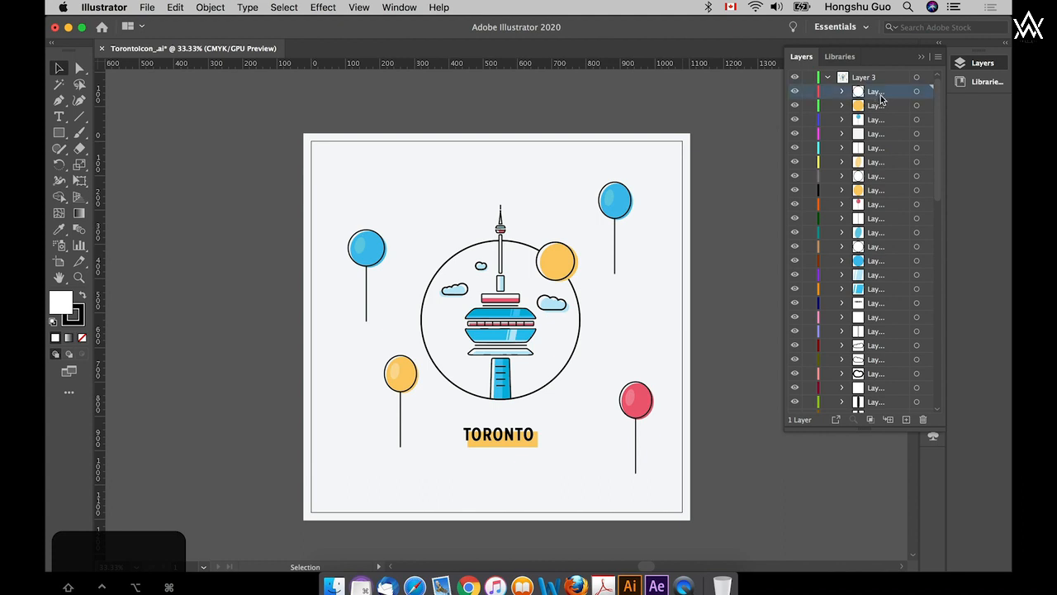
pyautogui.moveTo(938, 167); pyautogui.dragTo(900, 387)
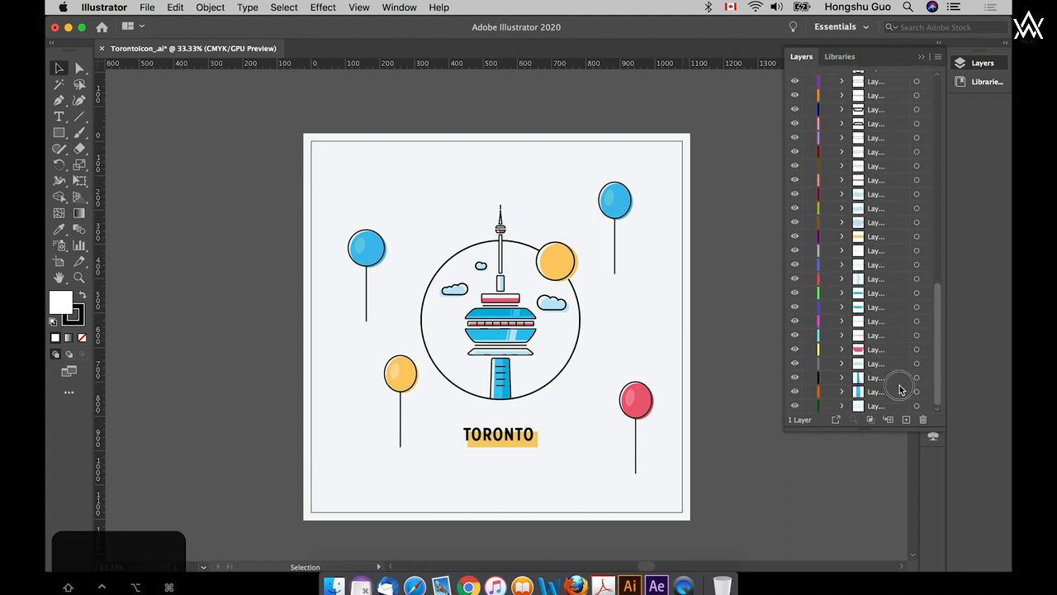
pyautogui.keyDown('shift'); pyautogui.click(884, 407); pyautogui.keyUp('shift')
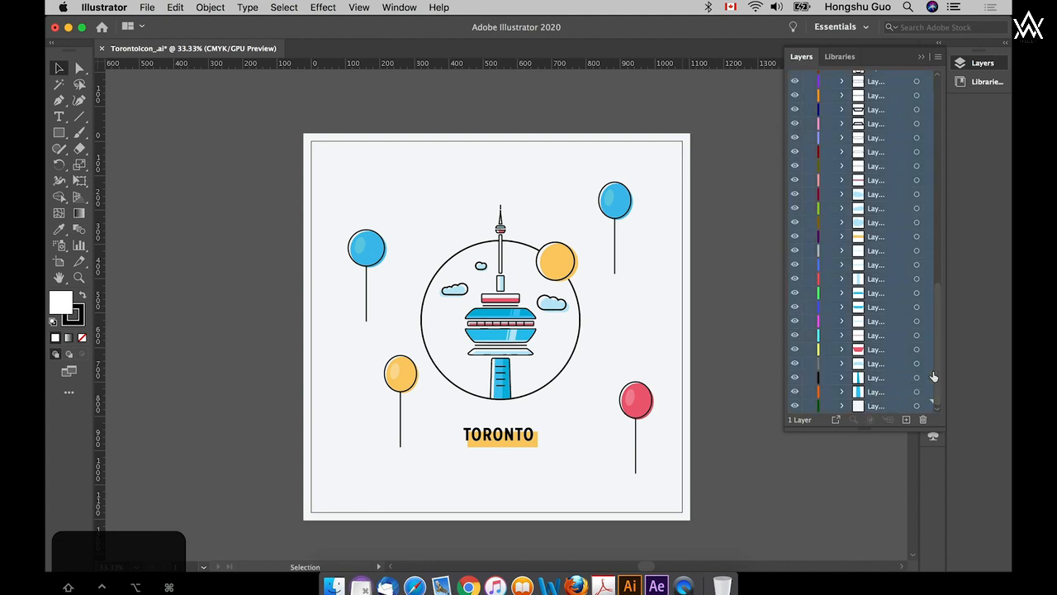
pyautogui.moveTo(944, 363); pyautogui.dragTo(952, 134)
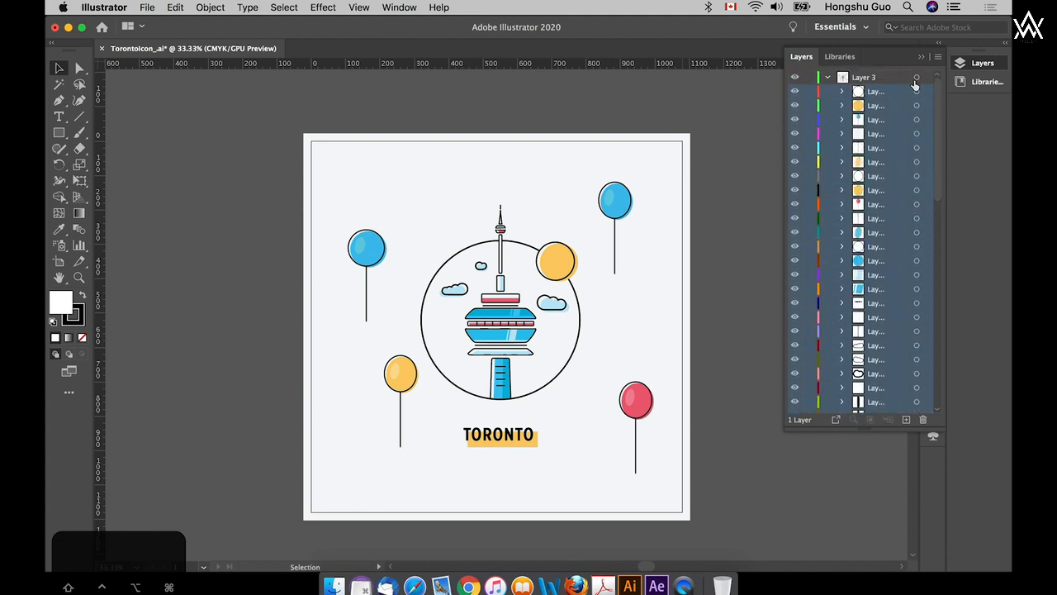
pyautogui.moveTo(879, 89); pyautogui.dragTo(873, 81)
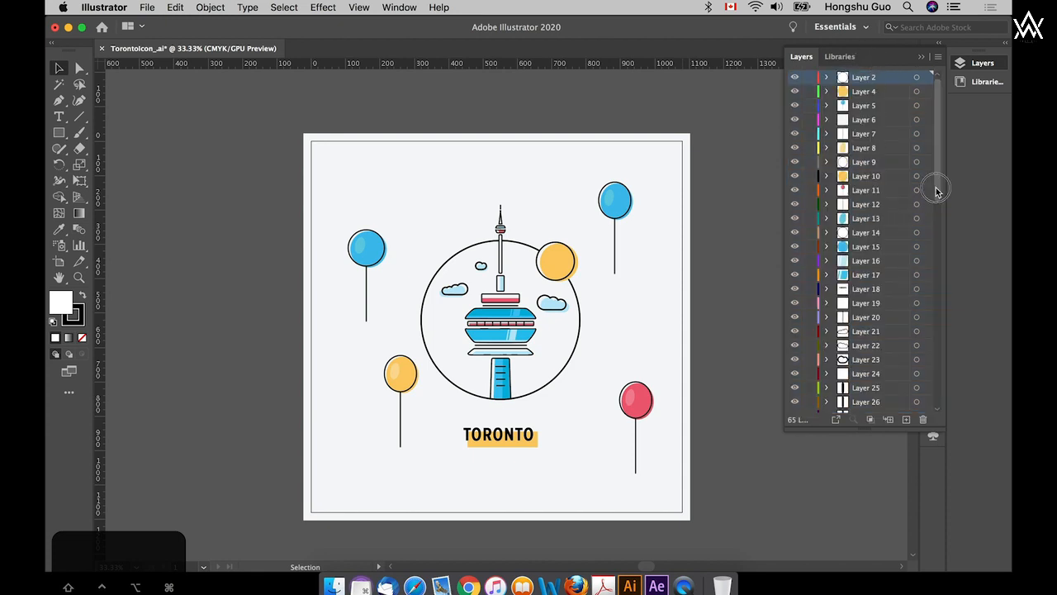
# - Delete the empty Layer 3 at the end of the layer list
pyautogui.moveTo(936, 191); pyautogui.dragTo(899, 405)
pyautogui.click(867, 406)
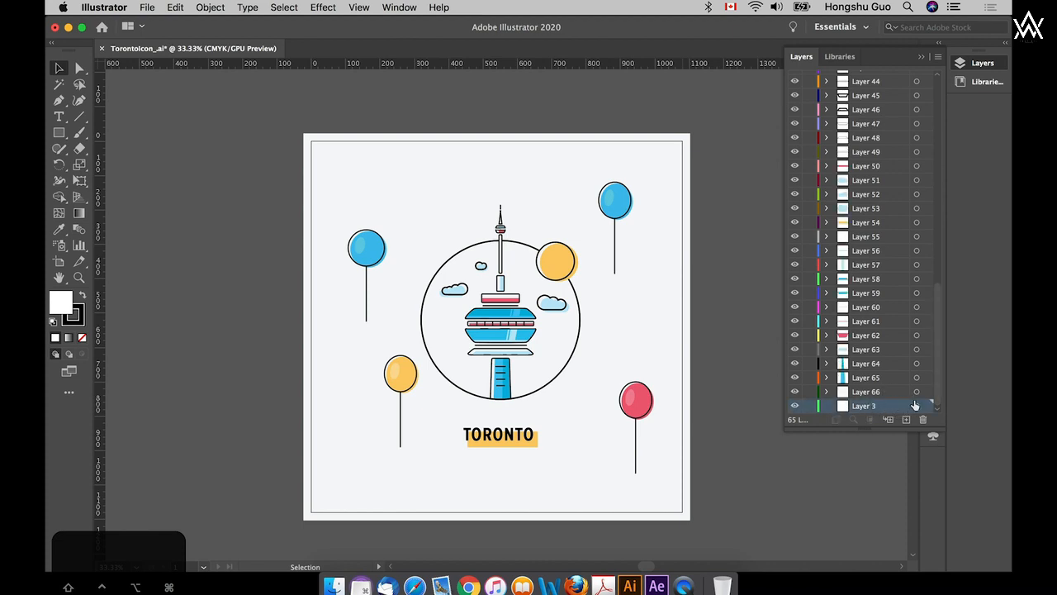
pyautogui.click(924, 420)
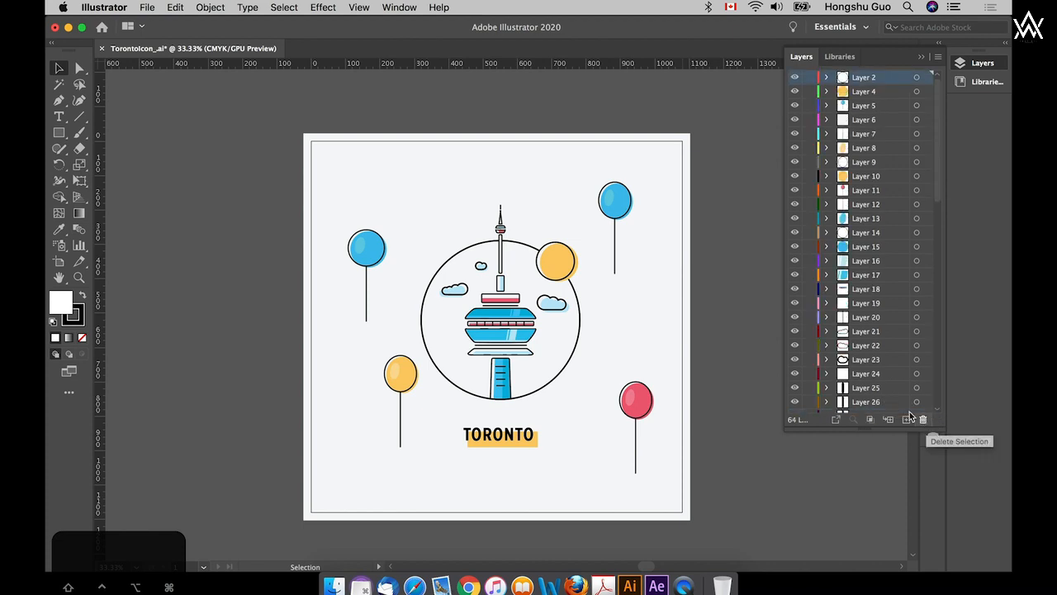
# - Look through the separated layers and toggle the visibility of Layer 5 and Layer 7 to check which artwork each holds
pyautogui.moveTo(940, 171); pyautogui.dragTo(927, 380)
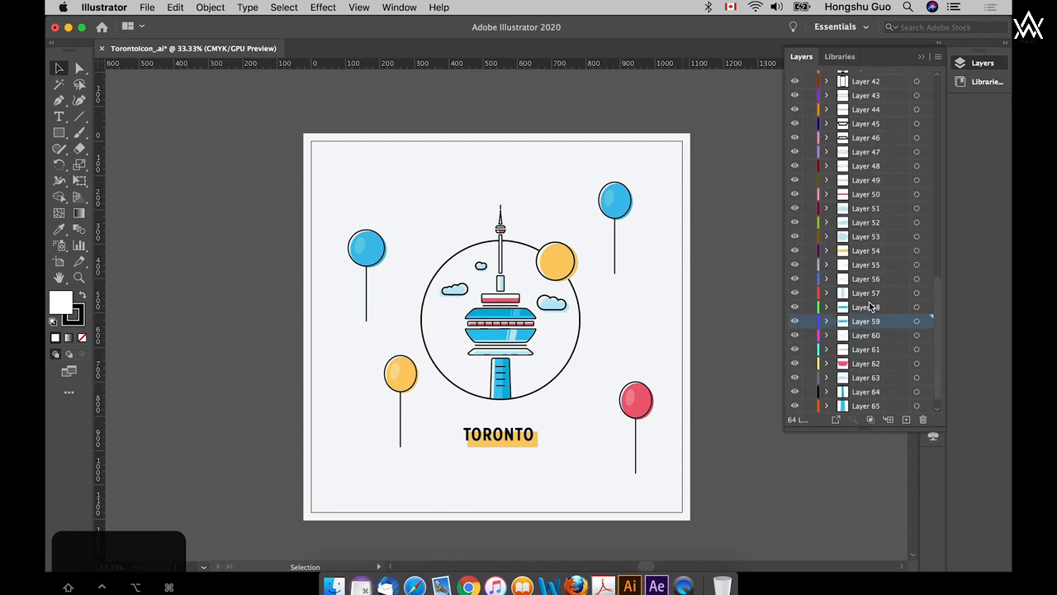
pyautogui.click(869, 295)
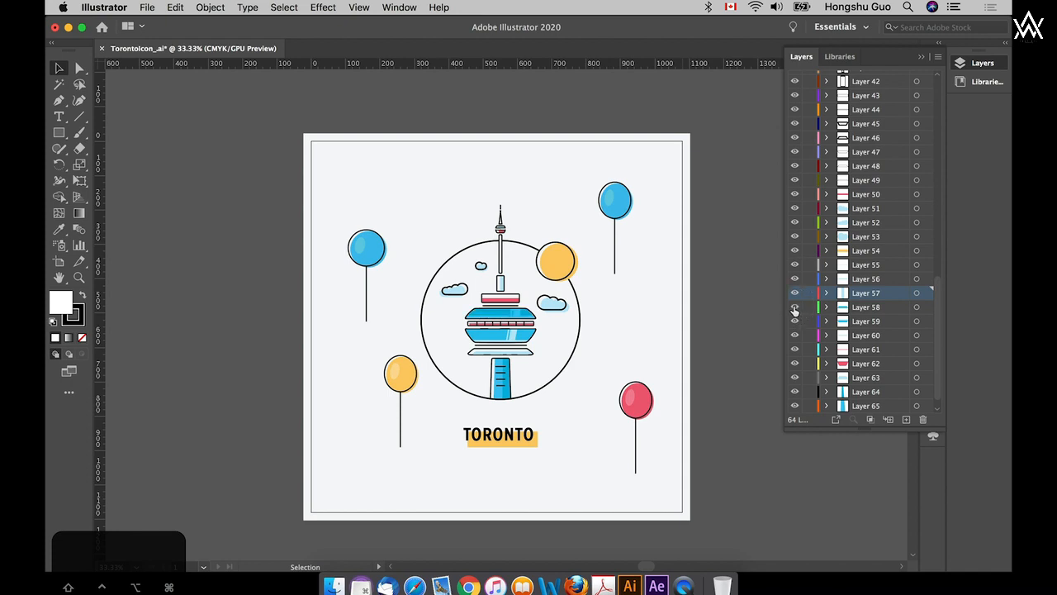
pyautogui.moveTo(935, 334); pyautogui.dragTo(942, 107)
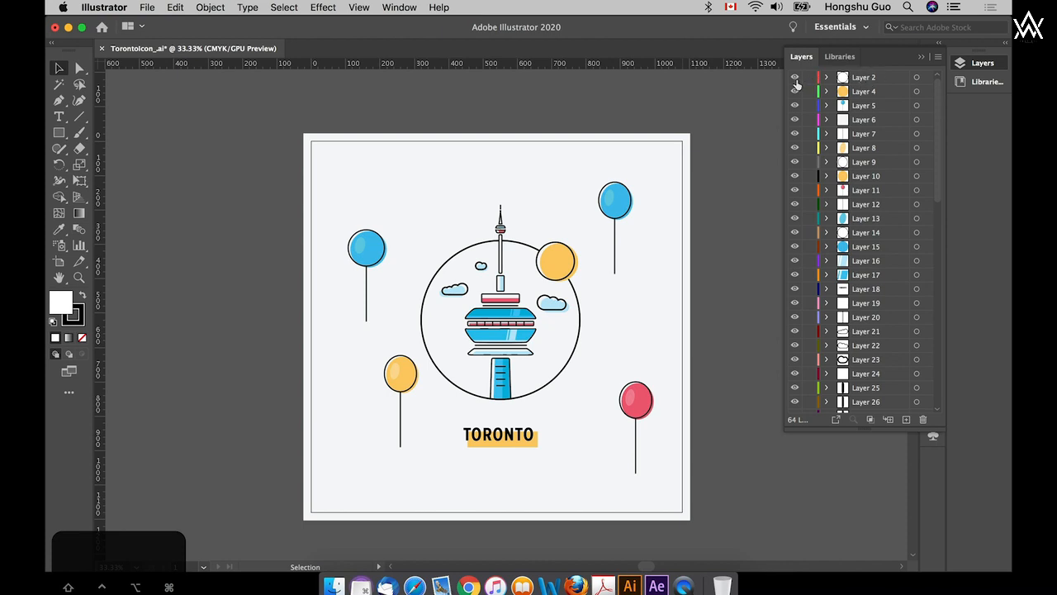
pyautogui.click(796, 106)
pyautogui.click(796, 106)
pyautogui.click(795, 132)
pyautogui.click(796, 134)
pyautogui.moveTo(937, 175); pyautogui.dragTo(949, 153)
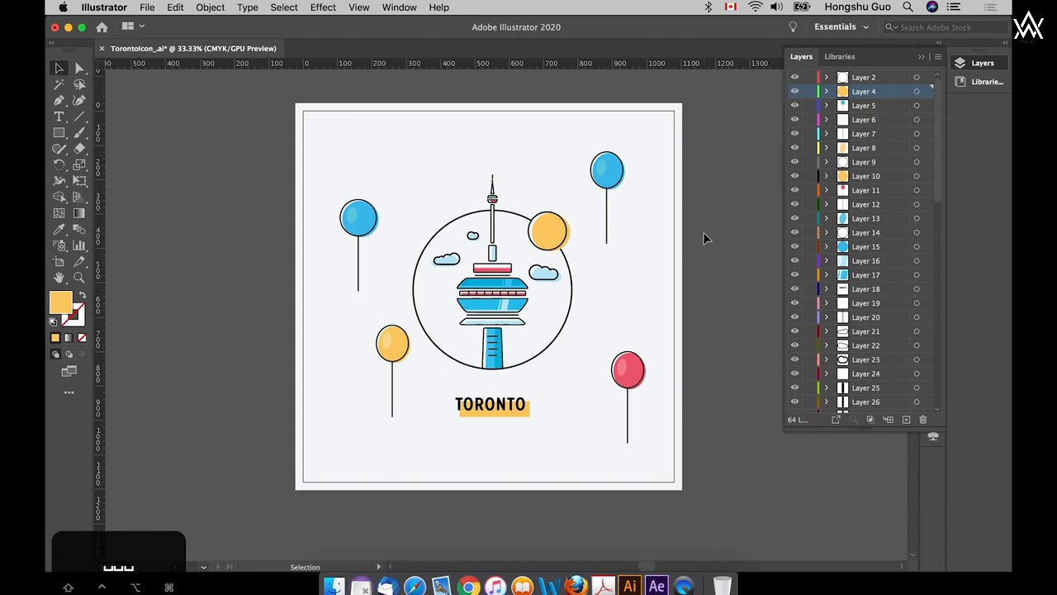
# - Save the layered TorontoIcon_.ai file
pyautogui.press('super+s')
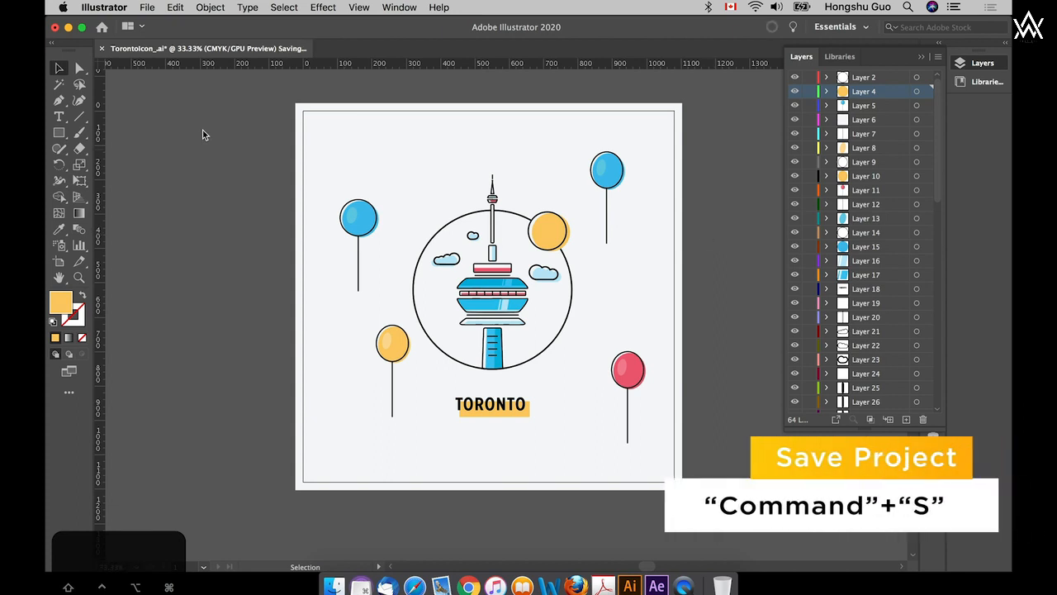
pyautogui.click(149, 8)
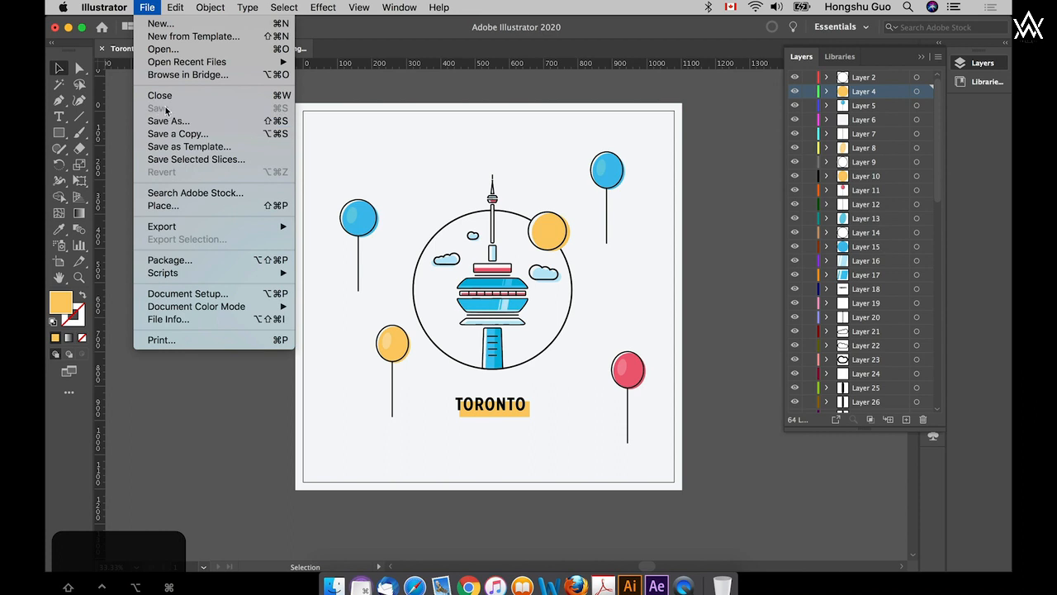
pyautogui.click(329, 99)
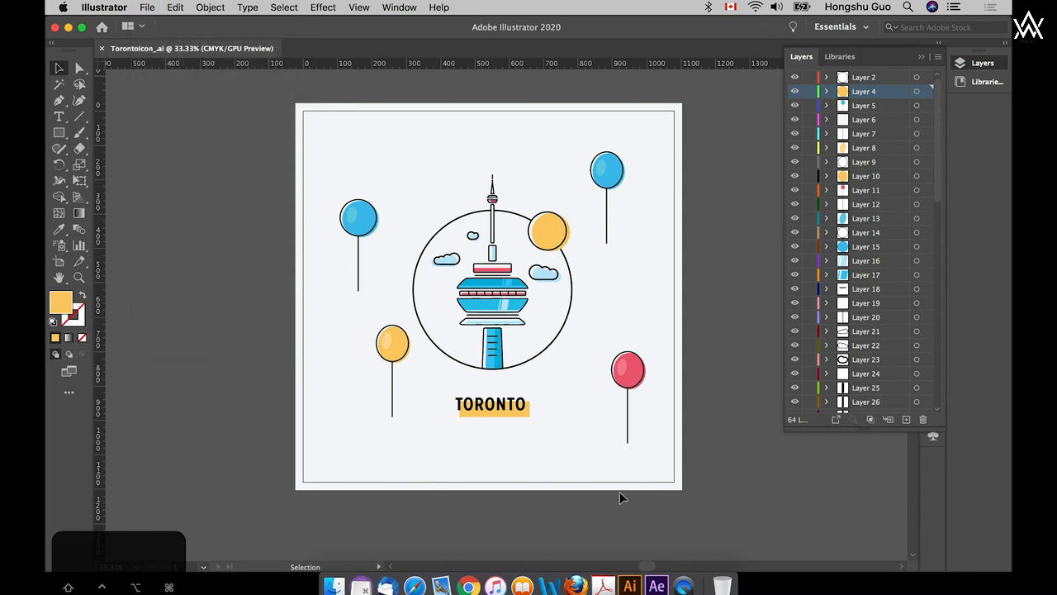
# - Switch to After Effects and start a new composition named Main Comp
pyautogui.click(658, 580)
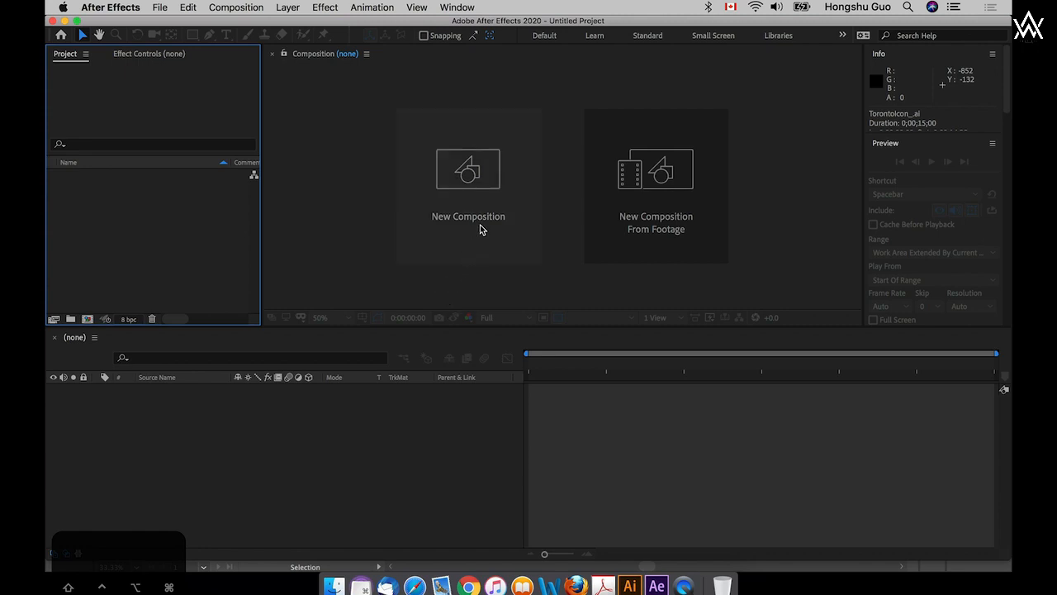
pyautogui.click(485, 204)
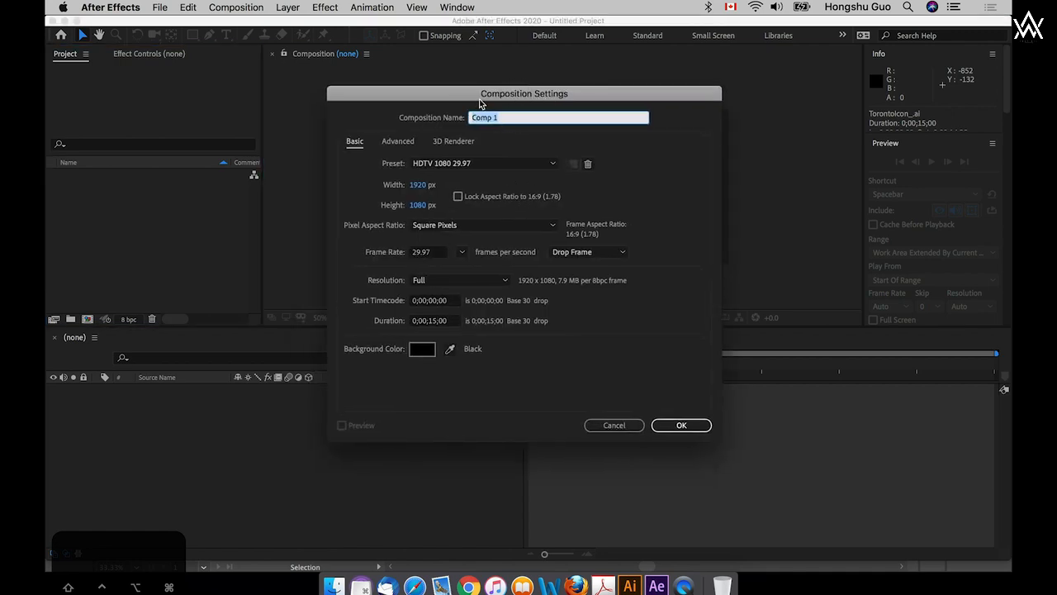
pyautogui.write('Main')
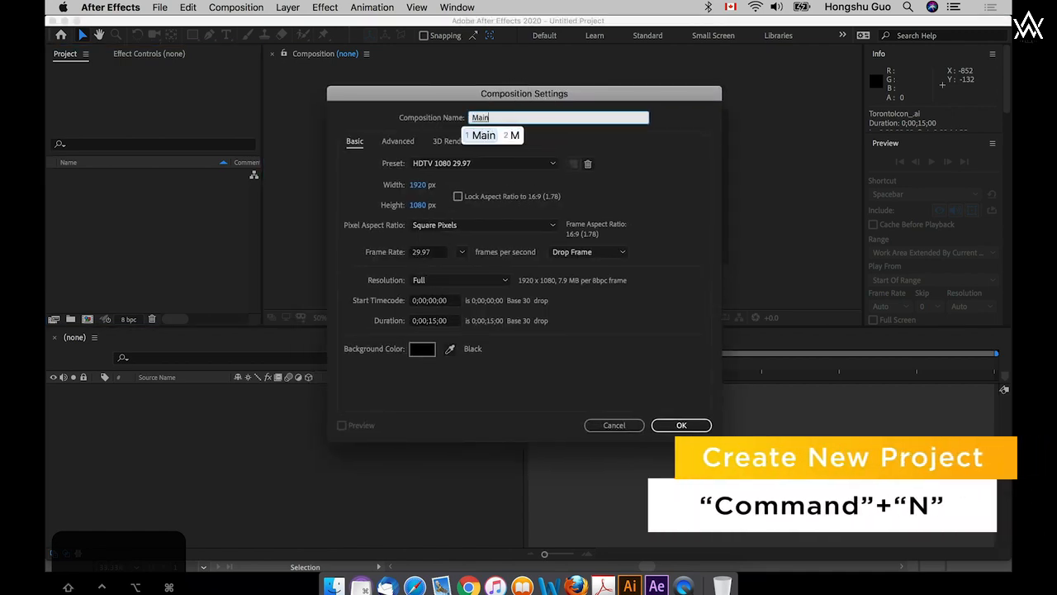
pyautogui.hotkey('ctrl', 'space')
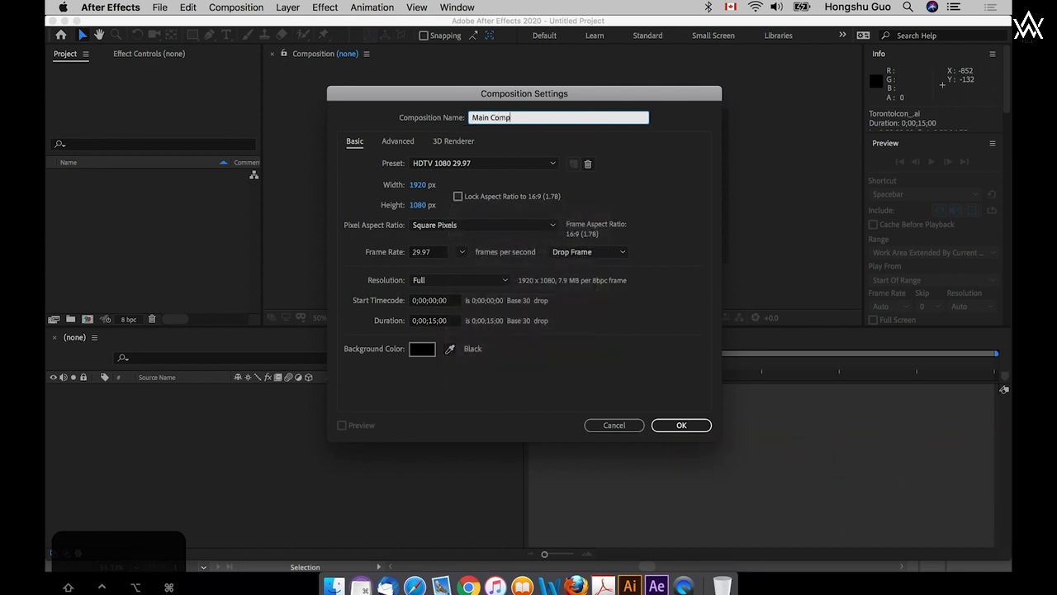
# - Set the new composition's width to 1080 px and its duration to 0;00;10;00, and create it
pyautogui.click(420, 185)
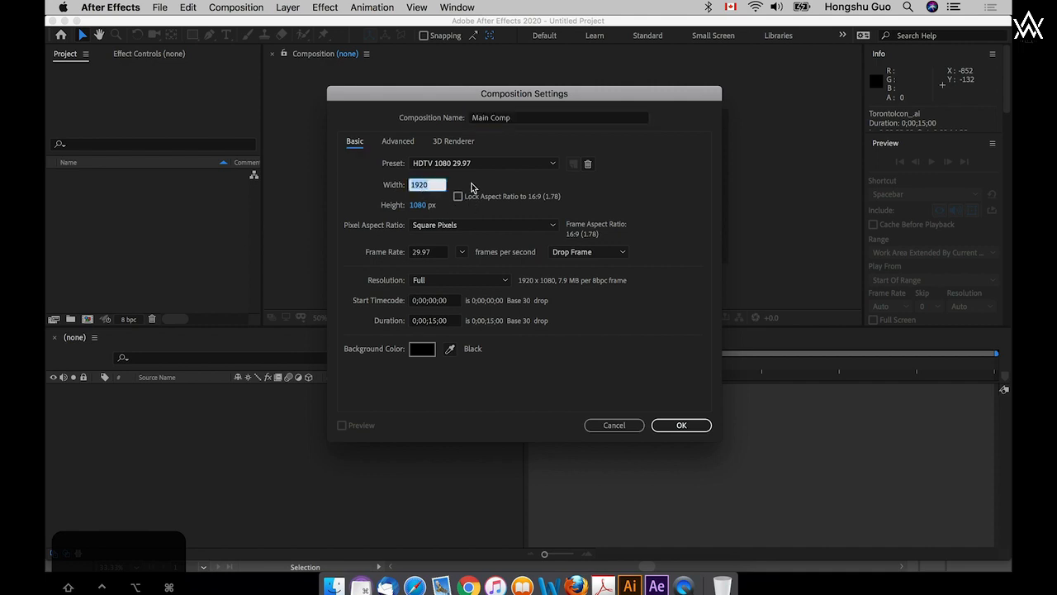
pyautogui.write('1080')
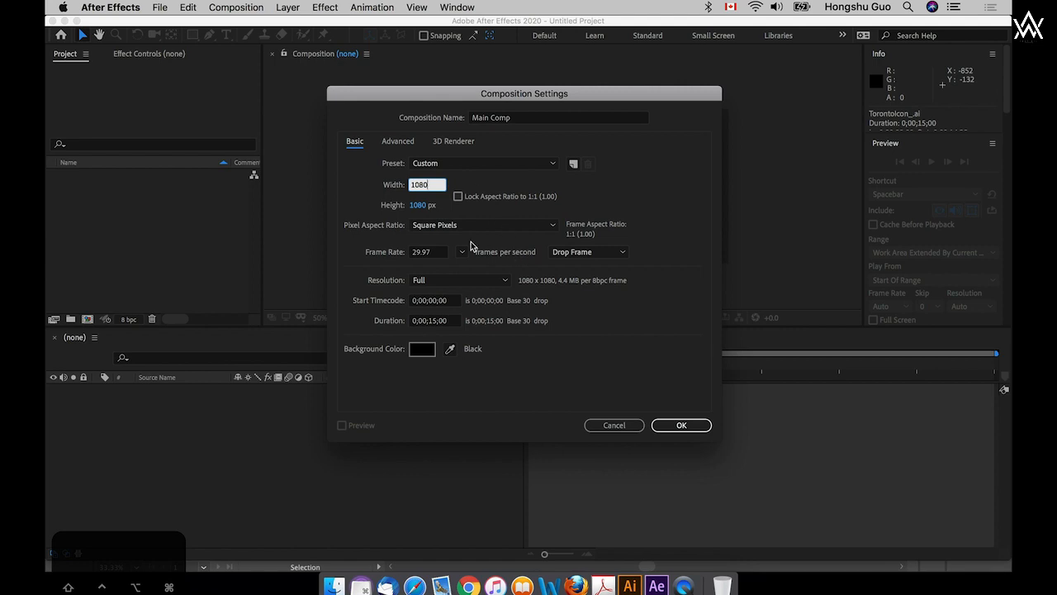
pyautogui.click(364, 241)
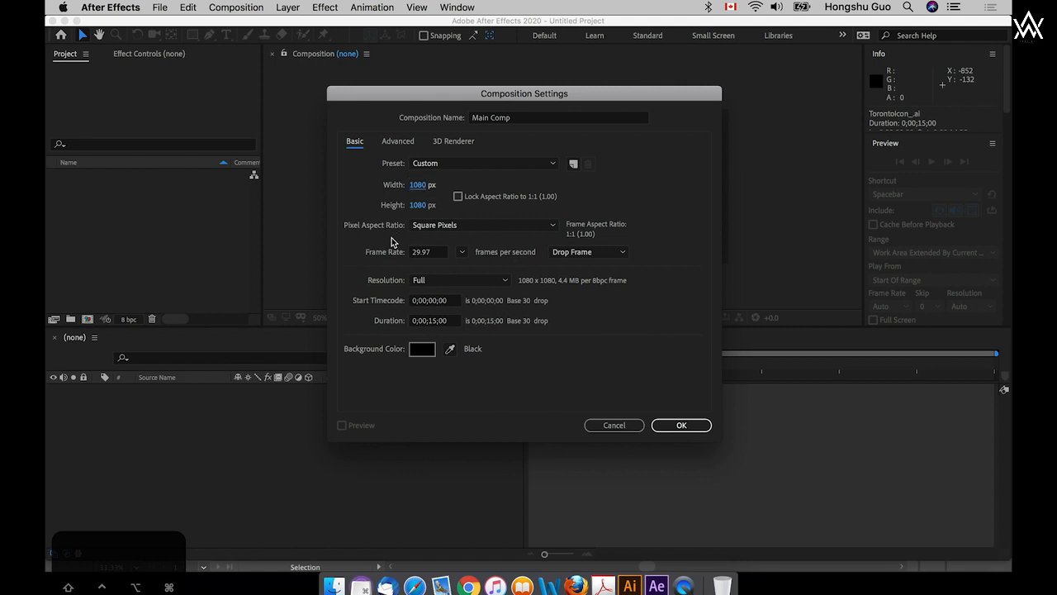
pyautogui.click(437, 322)
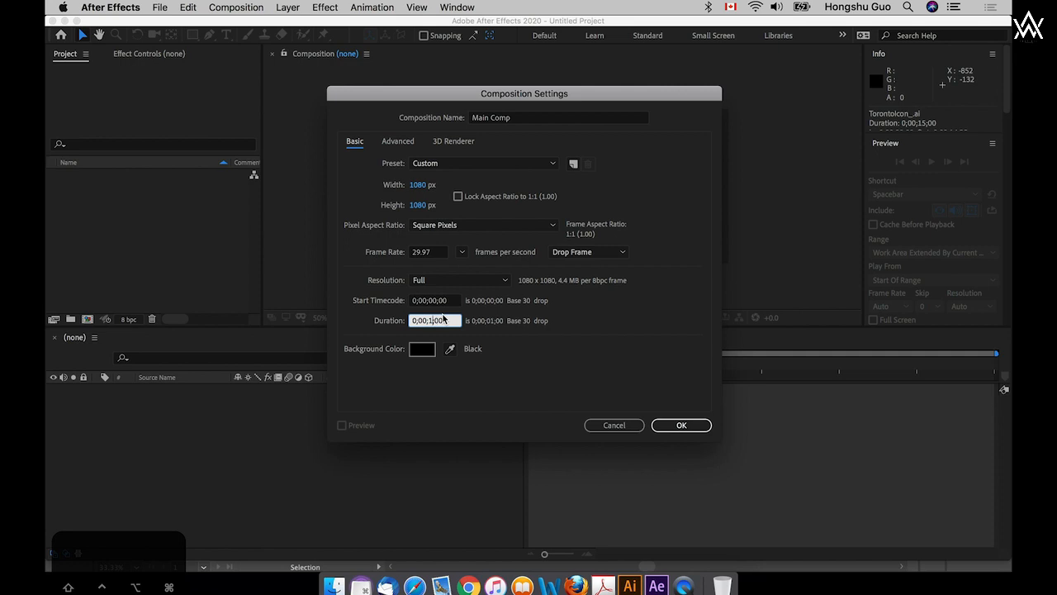
pyautogui.write('0')
pyautogui.click(680, 427)
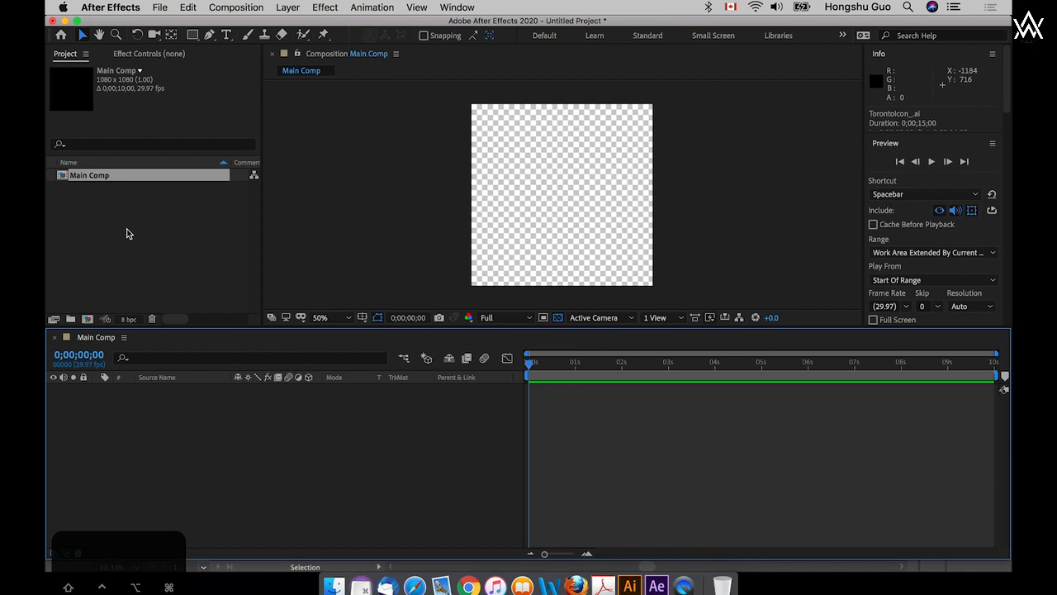
# - Start a file import and choose TorontoIcon_.ai from the Storyboard folder inside Animate Toronto Icon on the Desktop
pyautogui.rightClick(129, 223)
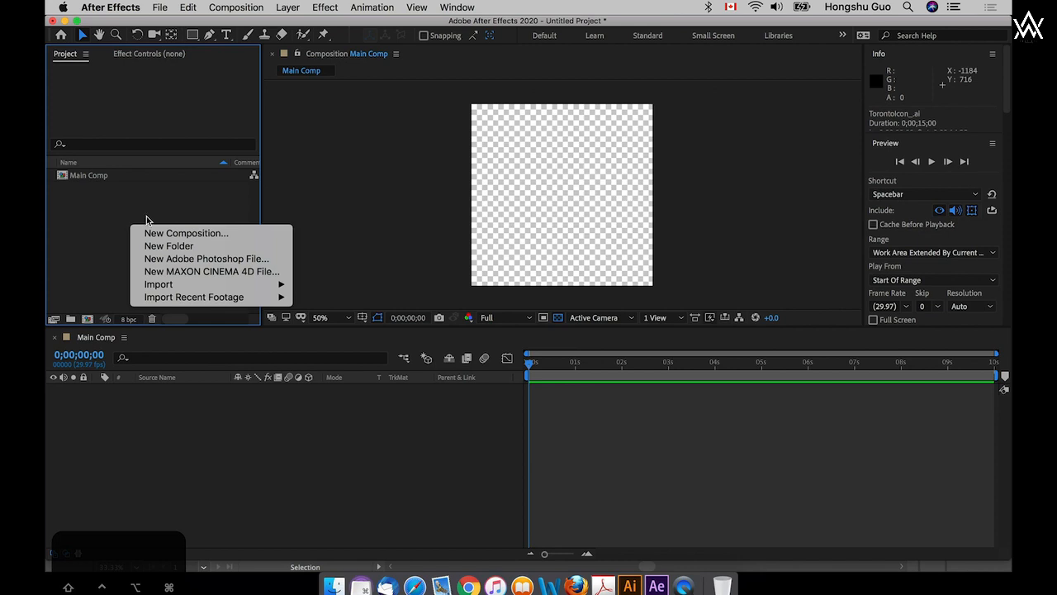
pyautogui.moveTo(176, 286)
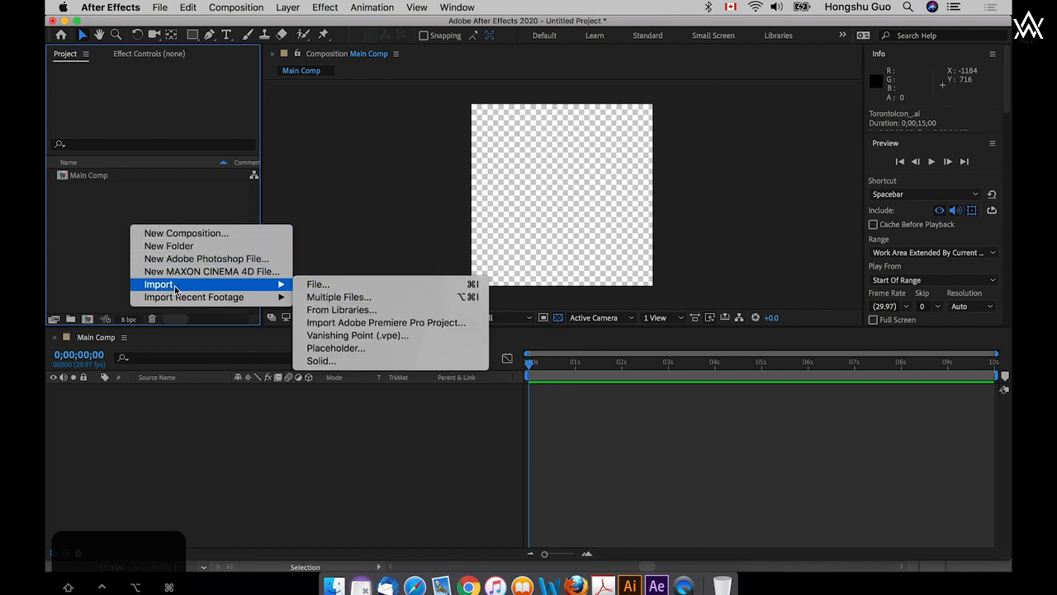
pyautogui.click(312, 284)
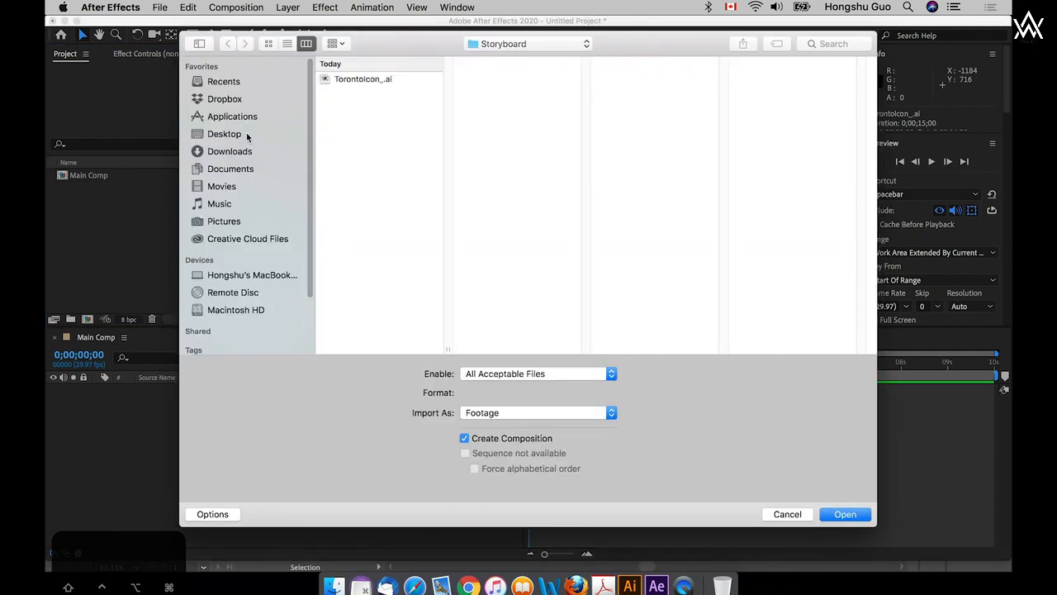
pyautogui.click(246, 134)
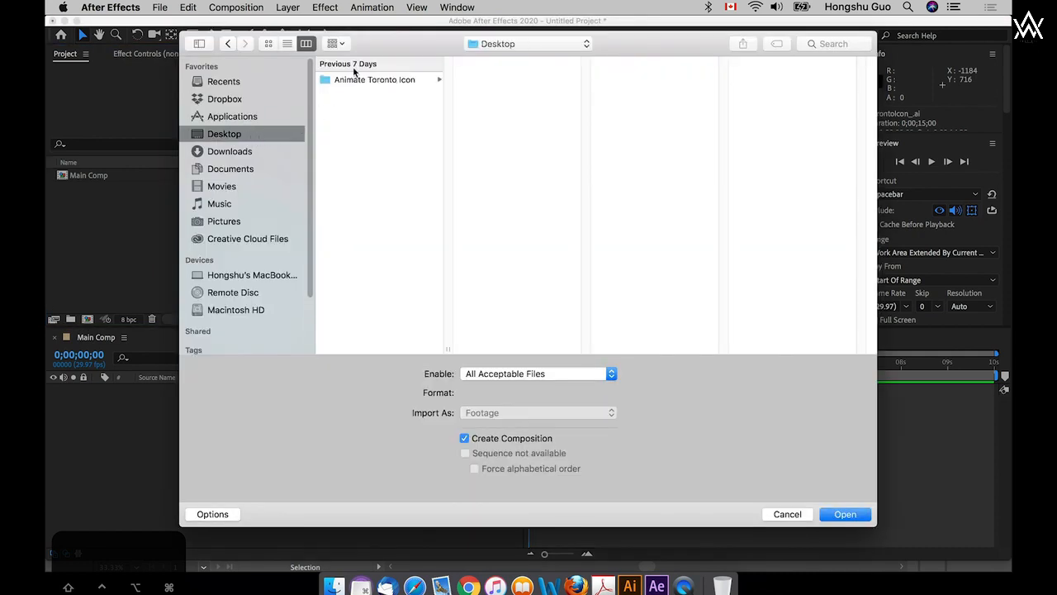
pyautogui.click(384, 83)
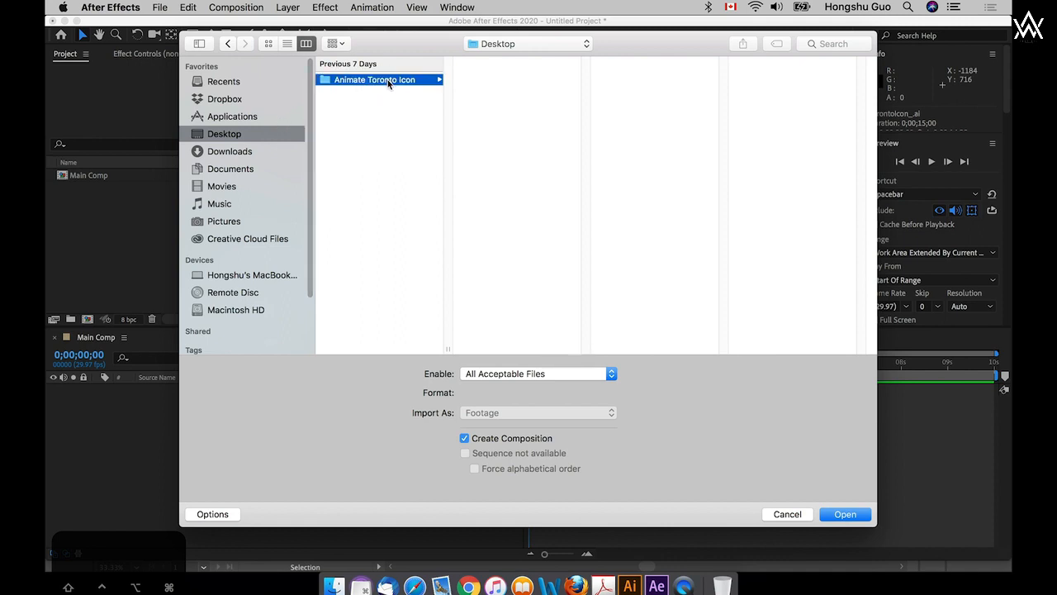
pyautogui.click(508, 92)
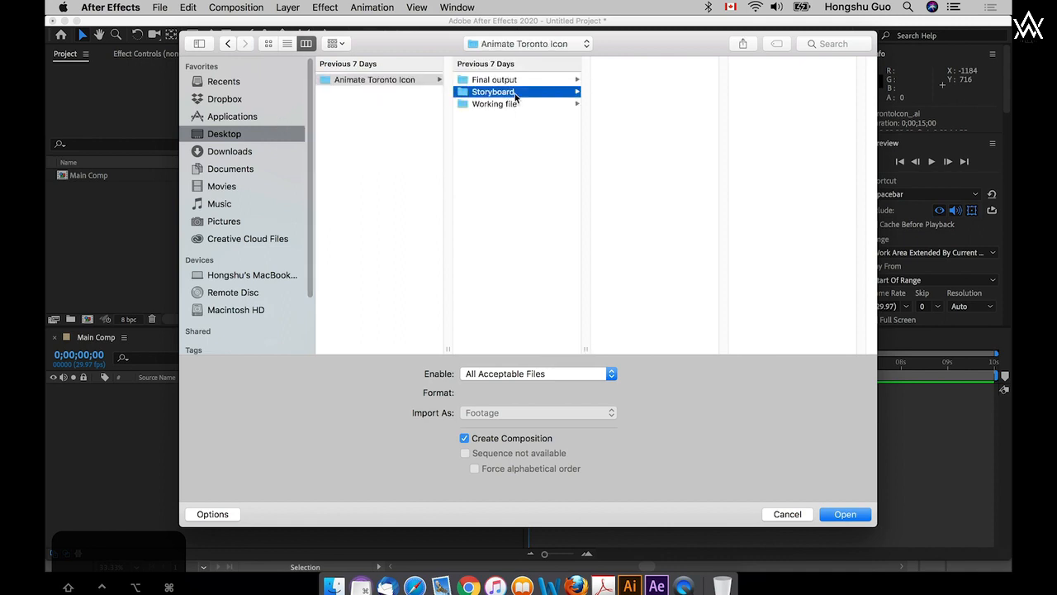
pyautogui.click(611, 83)
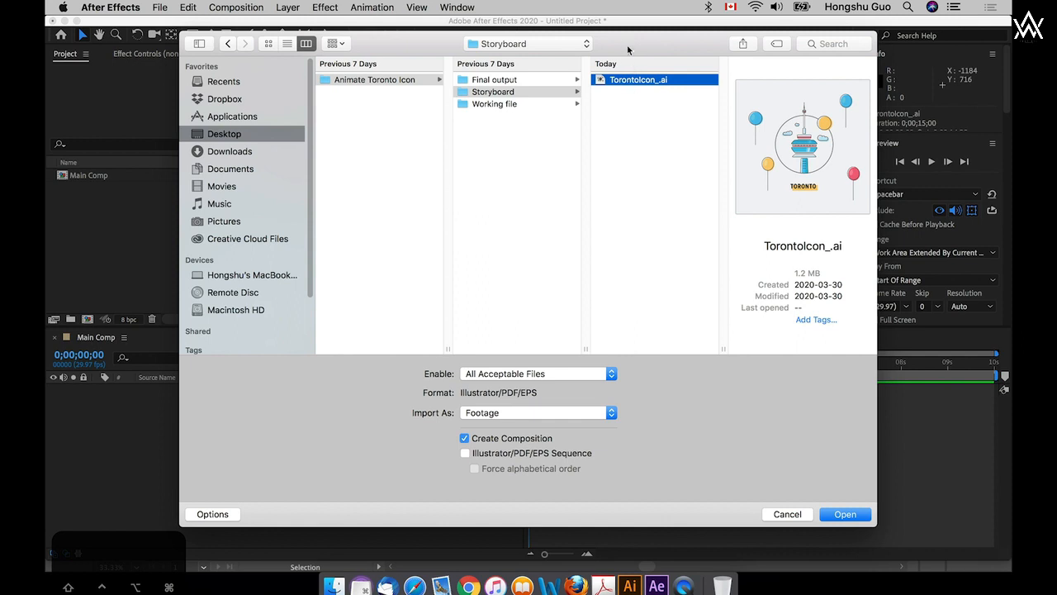
# - Set the Illustrator file to import as Composition and import it into the project
pyautogui.moveTo(631, 50); pyautogui.dragTo(627, 41)
pyautogui.click(570, 405)
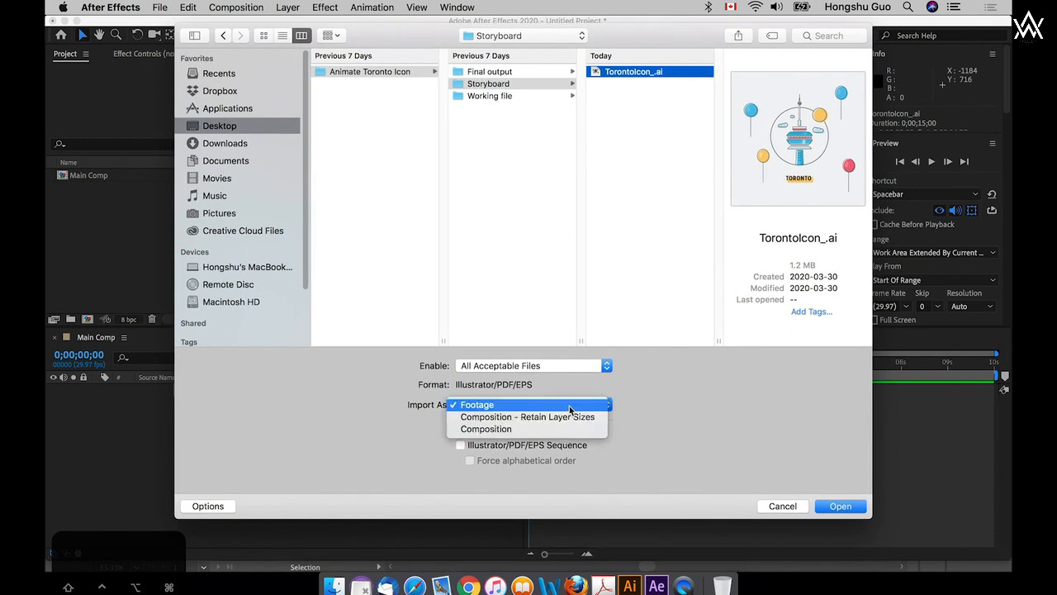
pyautogui.click(498, 430)
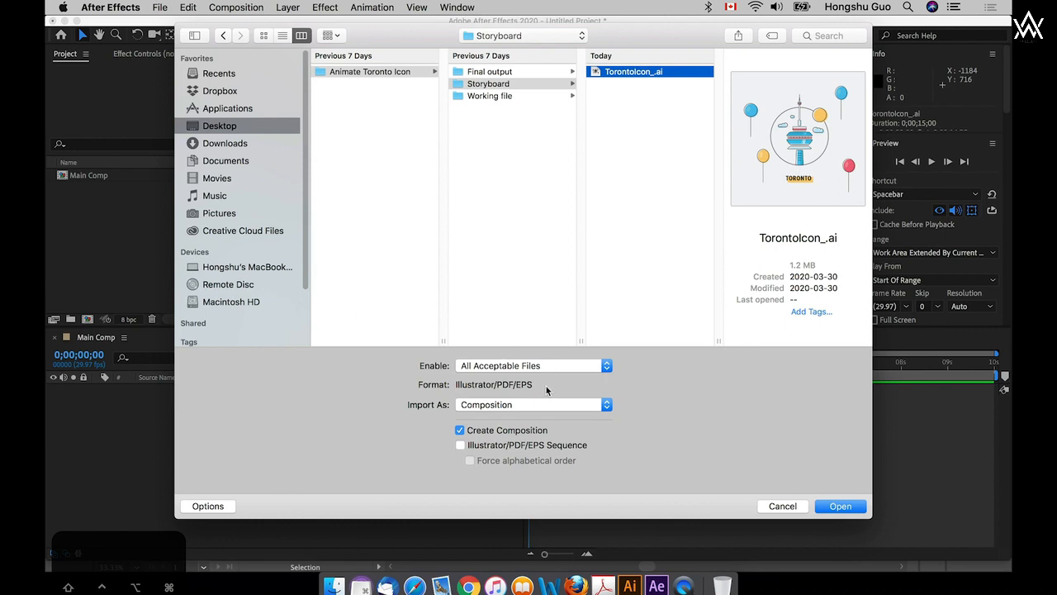
pyautogui.click(839, 506)
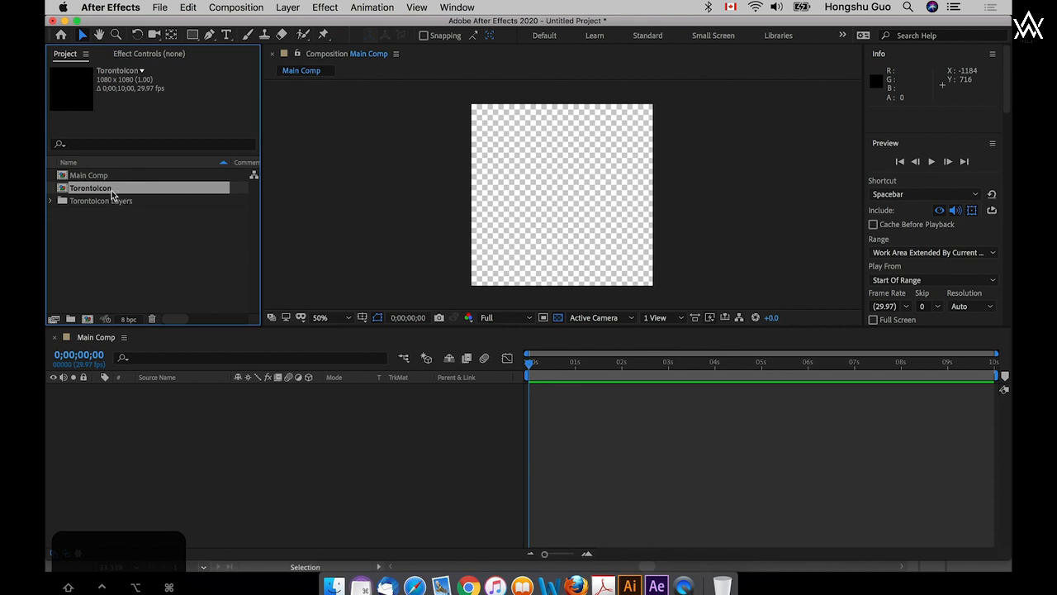
pyautogui.click(138, 242)
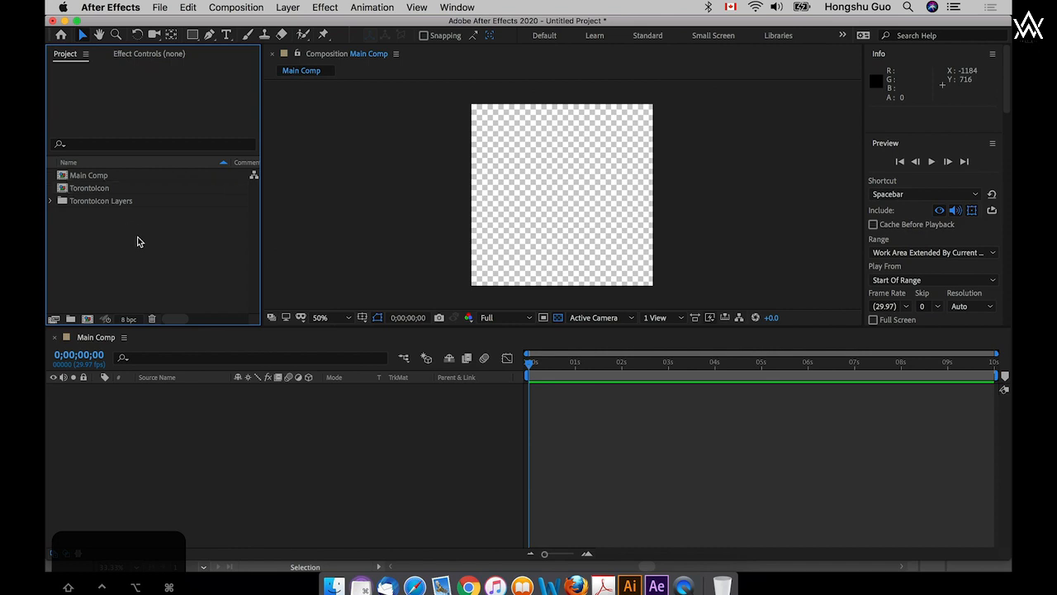
pyautogui.doubleClick(138, 241)
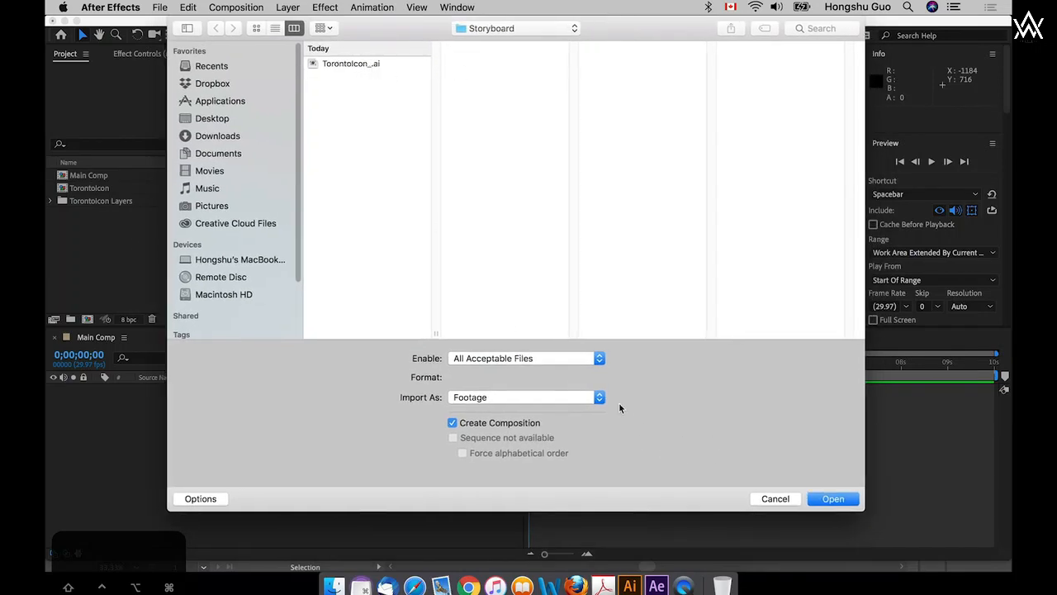
pyautogui.click(774, 499)
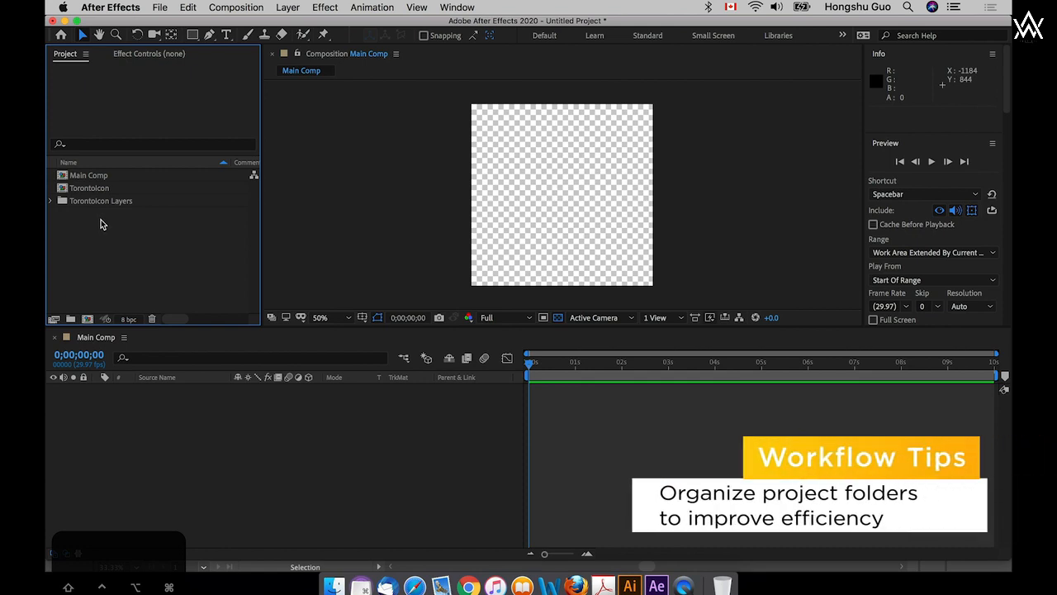
# - Create a project folder named Assets
pyautogui.click(71, 320)
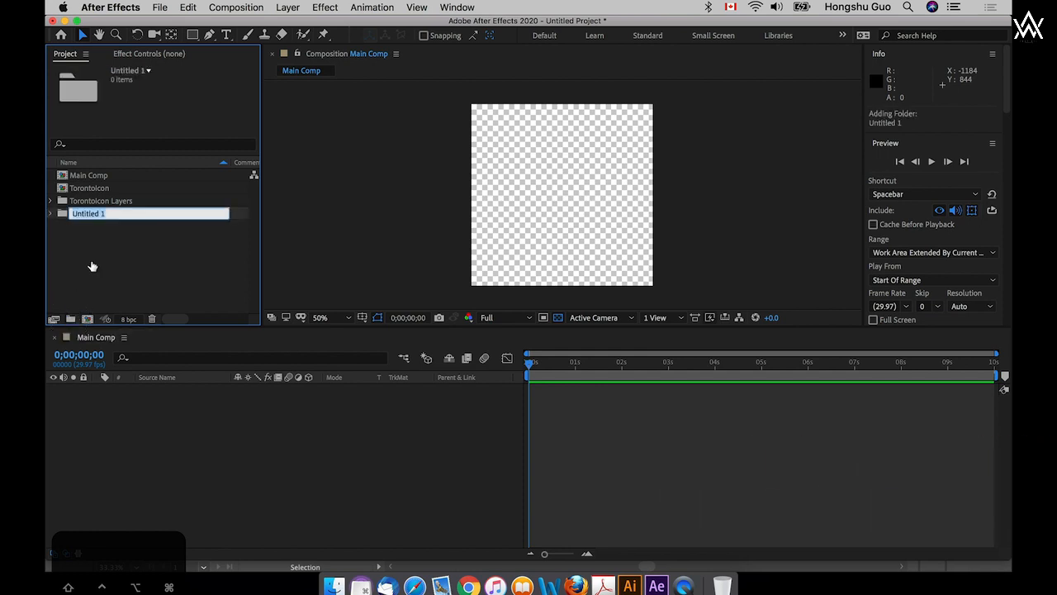
pyautogui.write('Assets')
pyautogui.press('Return')
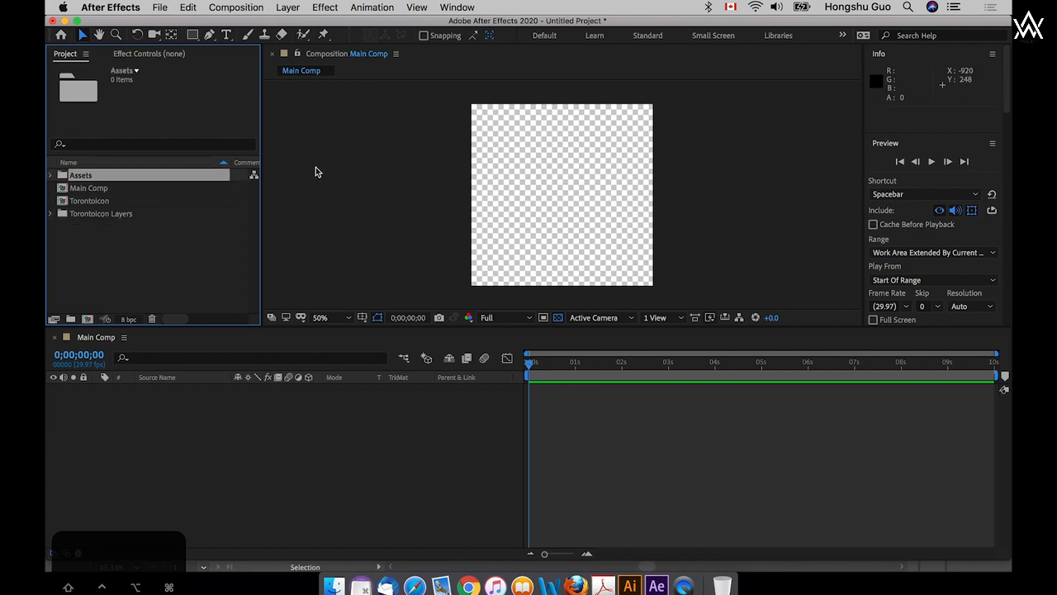
pyautogui.click(71, 320)
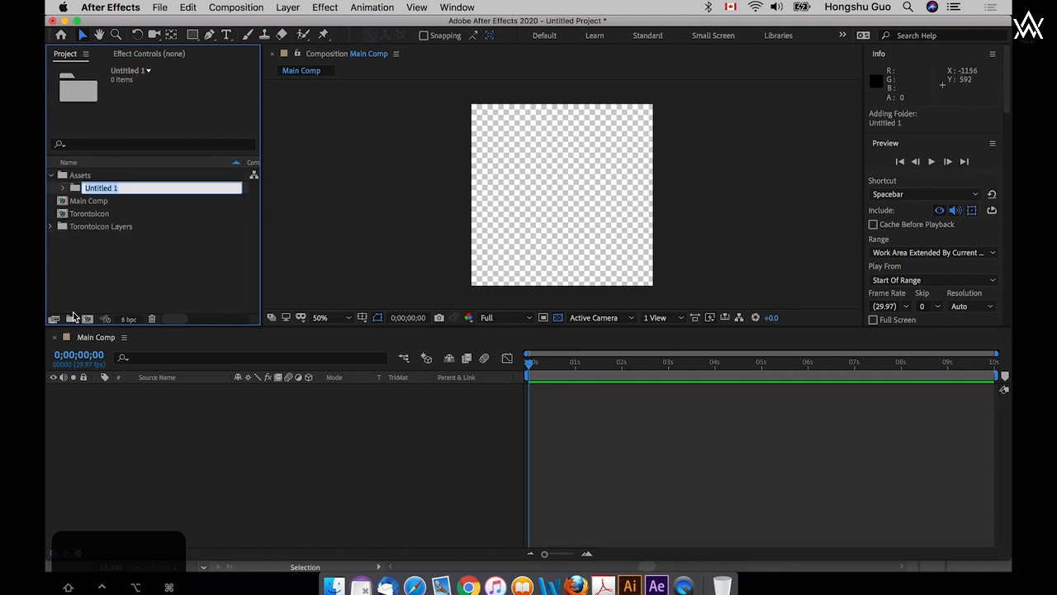
pyautogui.click(185, 243)
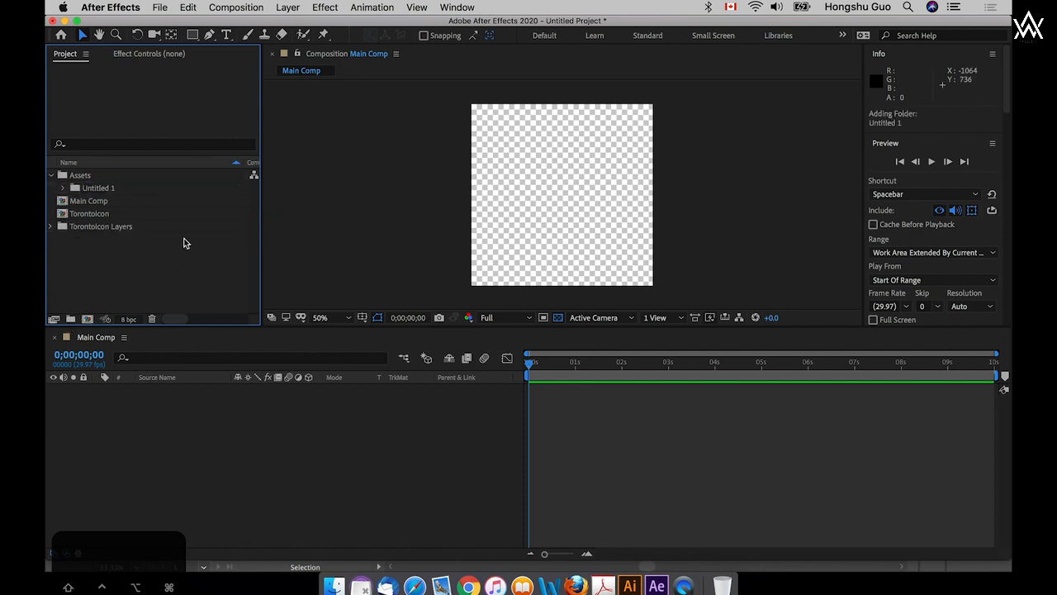
pyautogui.click(110, 192)
pyautogui.press('Delete')
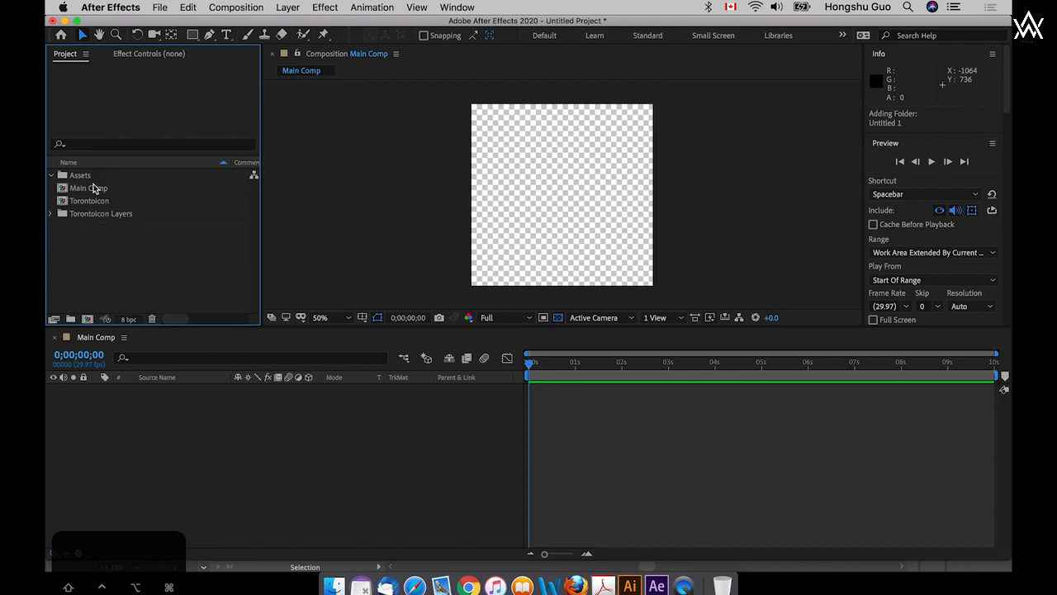
# - Create a folder named Final Comp at the top level of the project
pyautogui.click(71, 319)
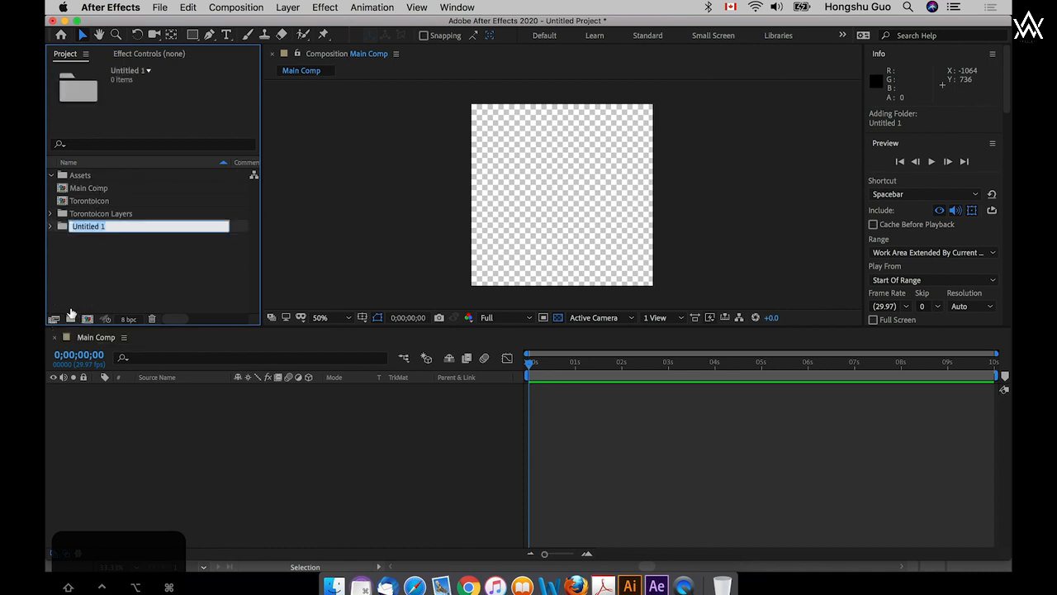
pyautogui.write('Fianlo')
pyautogui.press('BackSpace')
pyautogui.press('BackSpace')
pyautogui.press('BackSpace')
pyautogui.press('BackSpace')
pyautogui.press('BackSpace')
pyautogui.write('inal')
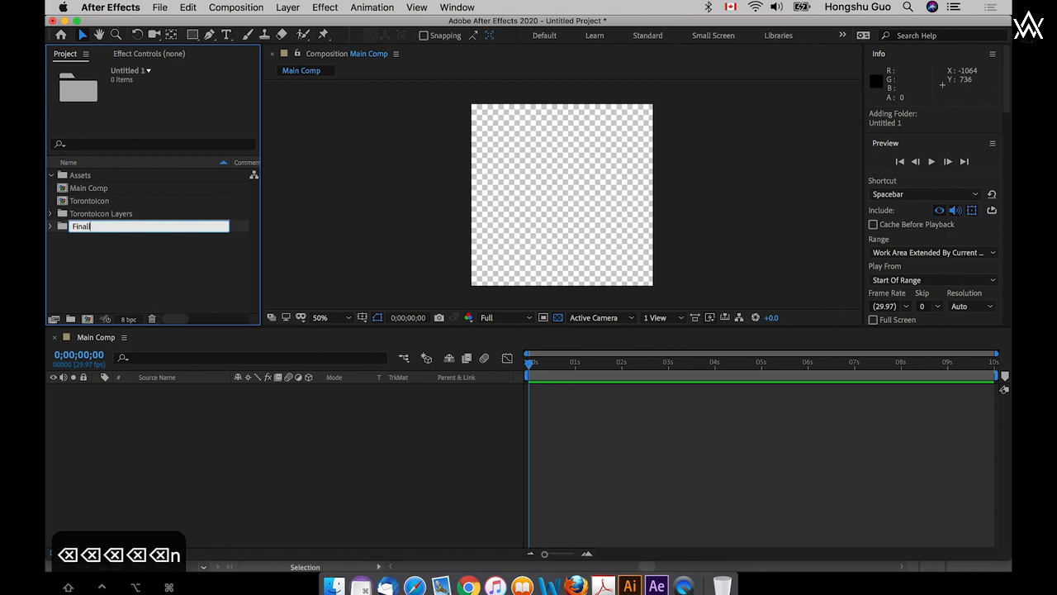
pyautogui.write(' Comp')
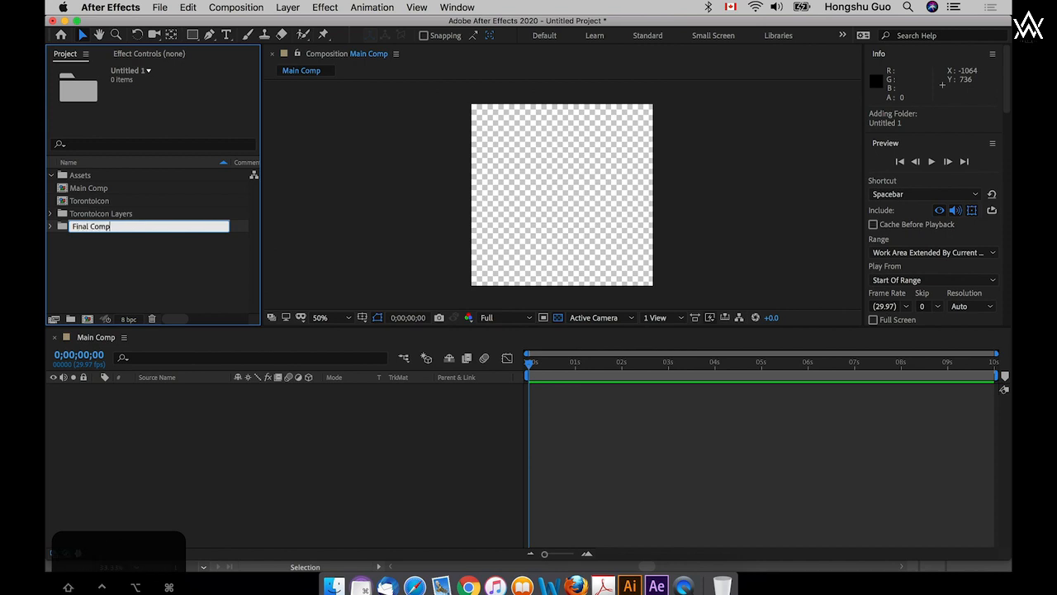
pyautogui.press('Return')
# - Move Main Comp into the Final Comp folder and the TorontoIcon Layers folder into Assets
pyautogui.click(91, 205)
pyautogui.moveTo(91, 206)
pyautogui.mouseDown()
pyautogui.moveTo(87, 183)
pyautogui.moveTo(92, 206)
pyautogui.moveTo(98, 183)
pyautogui.moveTo(97, 194)
pyautogui.mouseUp()
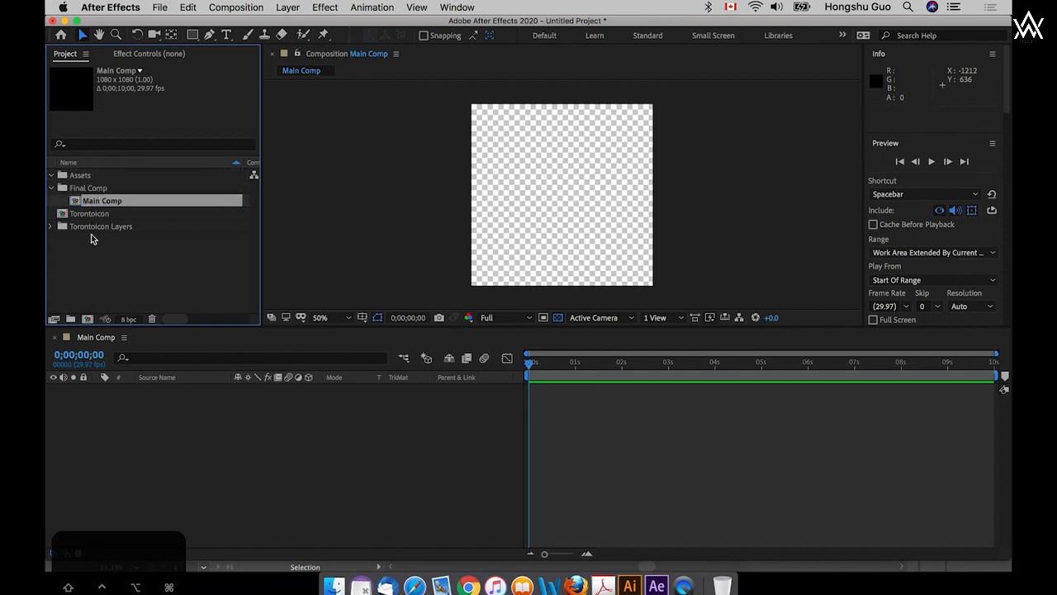
pyautogui.click(91, 244)
pyautogui.click(92, 229)
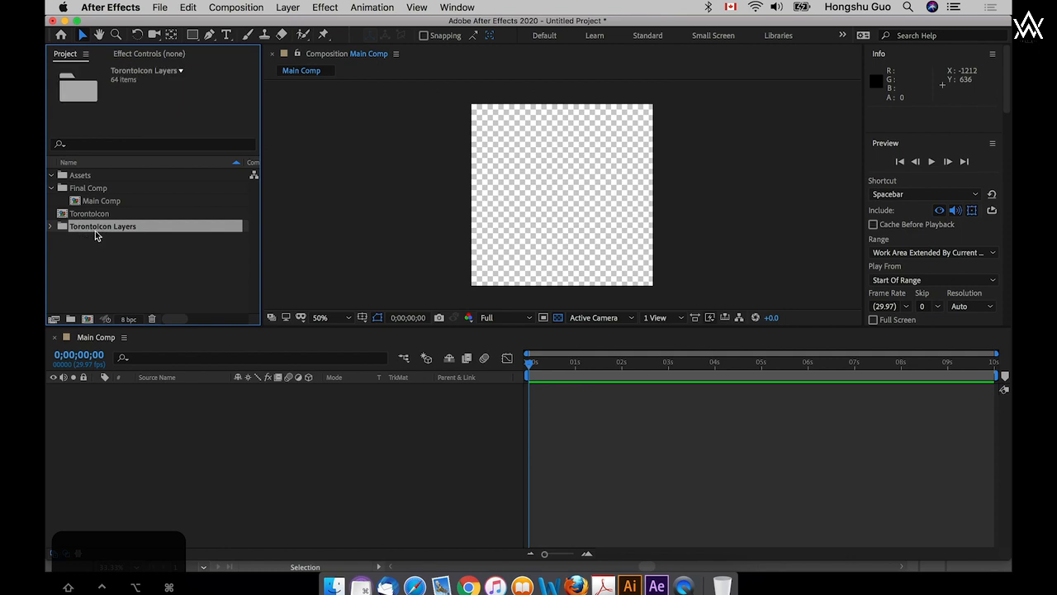
pyautogui.moveTo(76, 229); pyautogui.dragTo(84, 182)
pyautogui.click(99, 248)
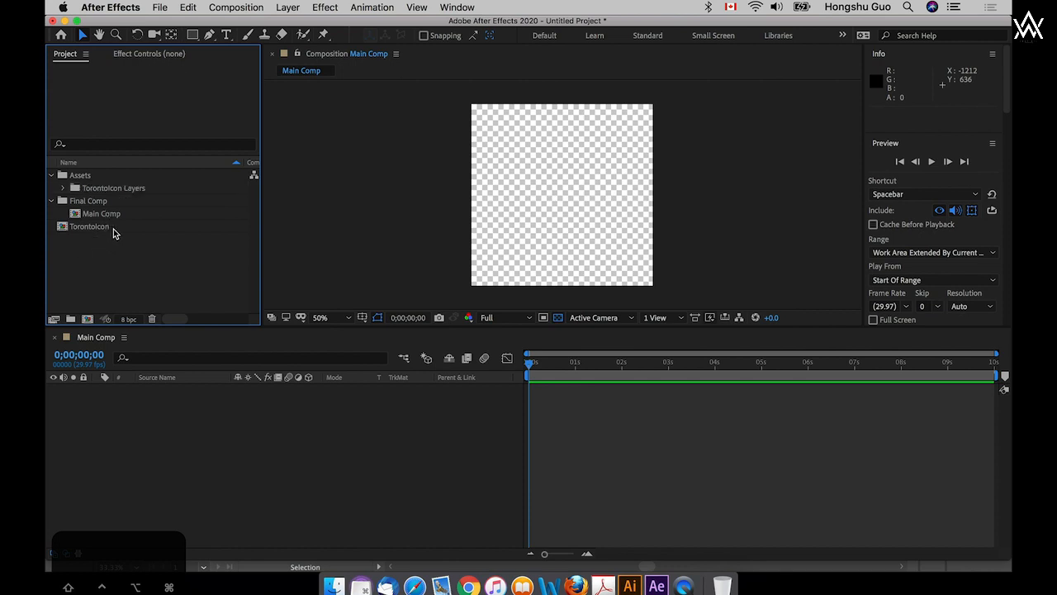
# - Create a top-level project folder named Pre comps
pyautogui.click(71, 319)
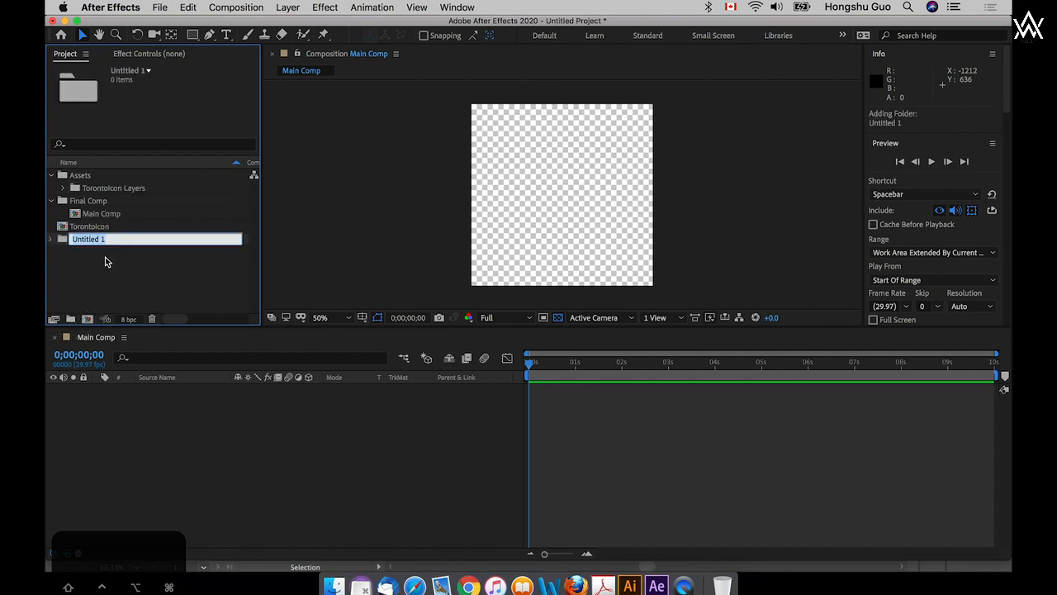
pyautogui.write('Pre comps')
pyautogui.press('Return')
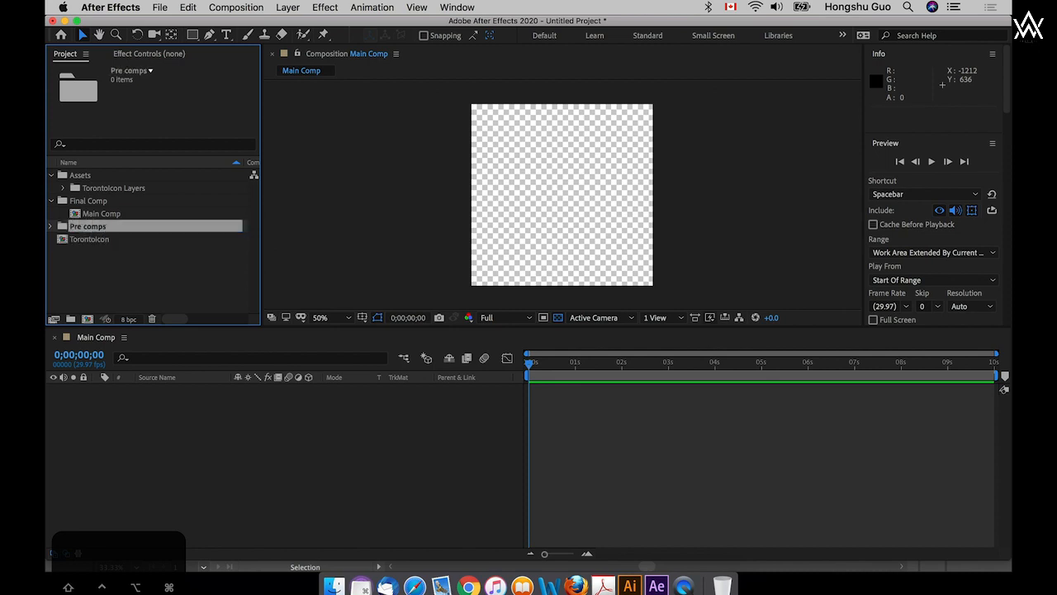
# - Move the TorontoIcon composition into the Pre comps folder, leaving that folder and Final Comp expanded and Assets collapsed
pyautogui.moveTo(114, 238)
pyautogui.mouseDown()
pyautogui.moveTo(91, 244)
pyautogui.moveTo(118, 238)
pyautogui.mouseUp()
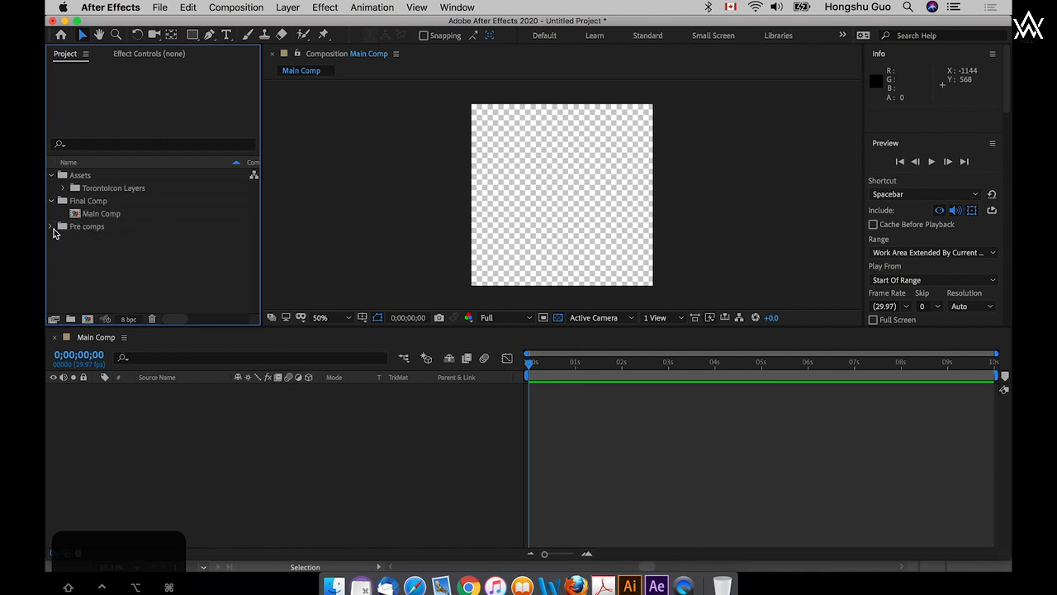
pyautogui.click(51, 226)
pyautogui.click(52, 201)
pyautogui.click(51, 175)
pyautogui.click(50, 201)
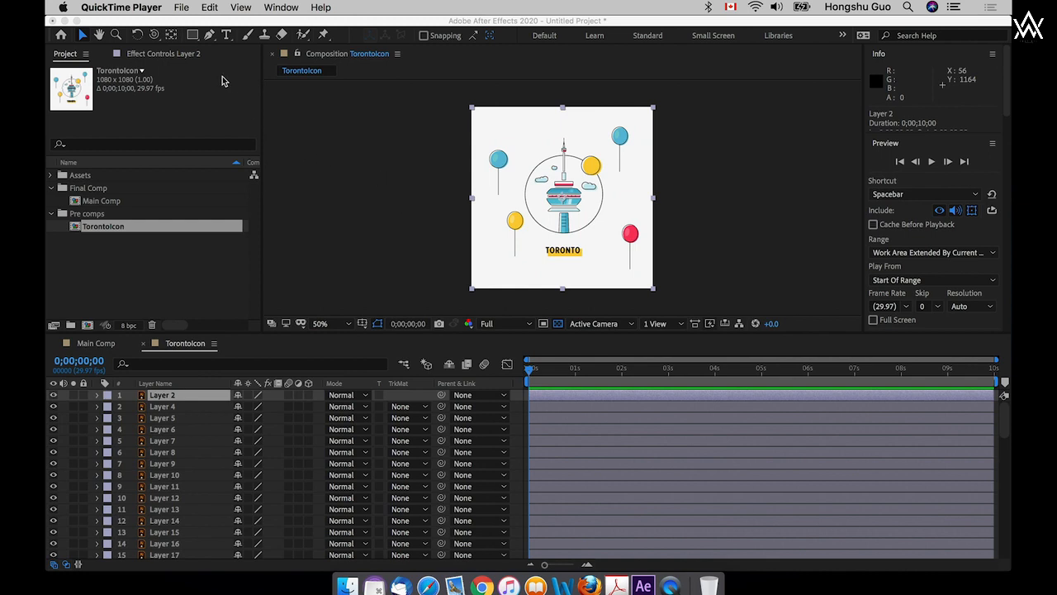
# - Save the project as Toronto Icon.aep in the Working file folder inside Animate Toronto Icon on the Desktop
pyautogui.click(183, 10)
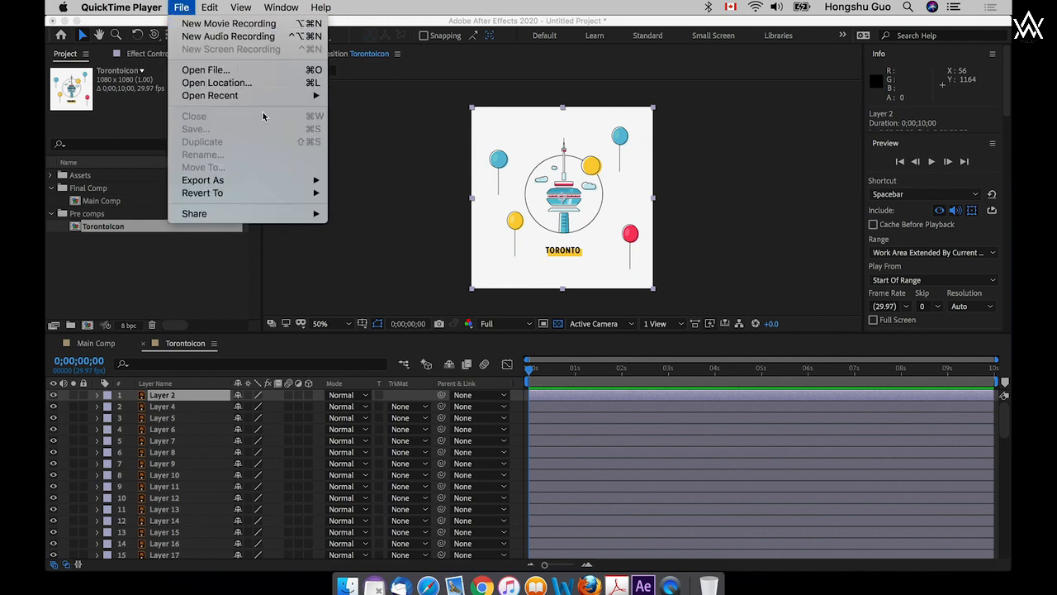
pyautogui.click(307, 158)
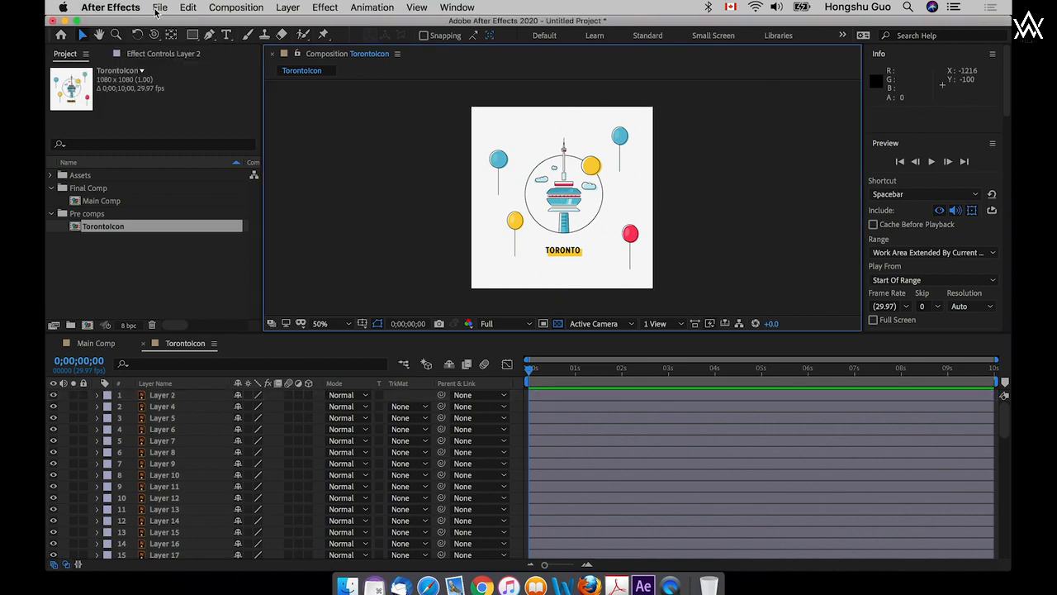
pyautogui.click(156, 12)
pyautogui.click(420, 158)
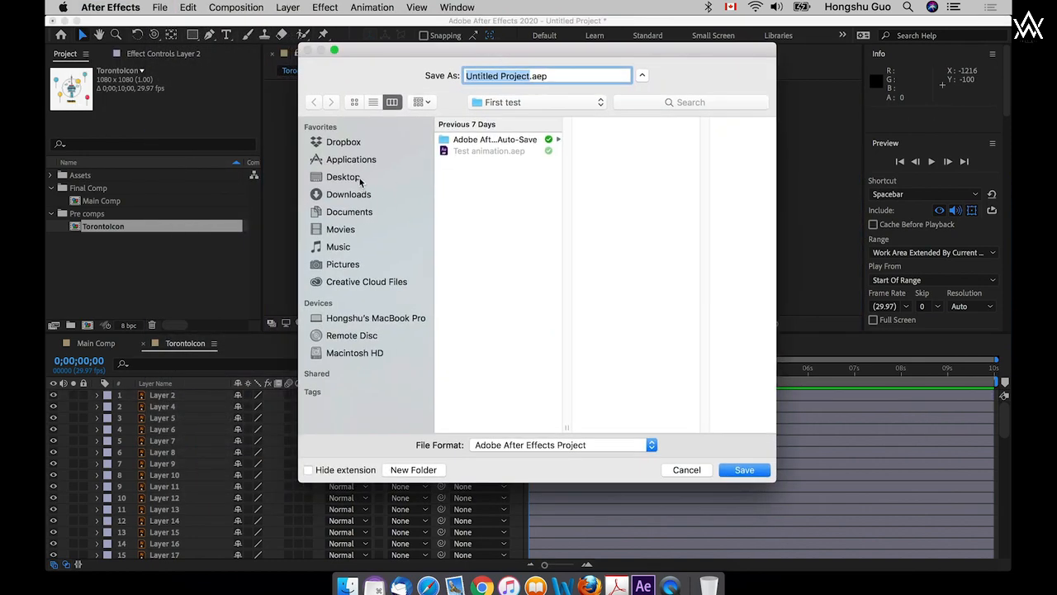
pyautogui.click(366, 182)
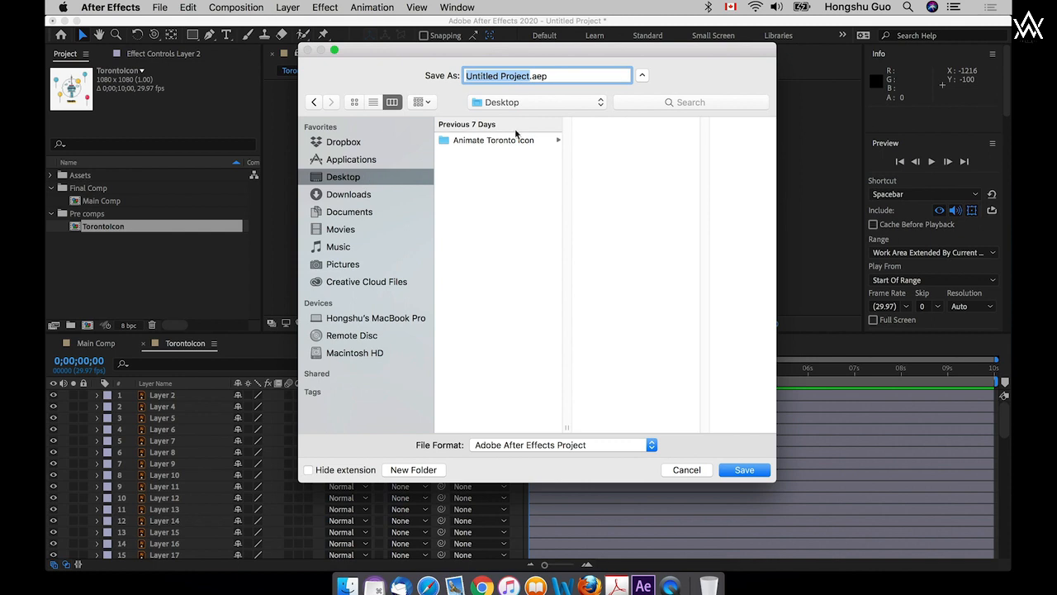
pyautogui.click(462, 142)
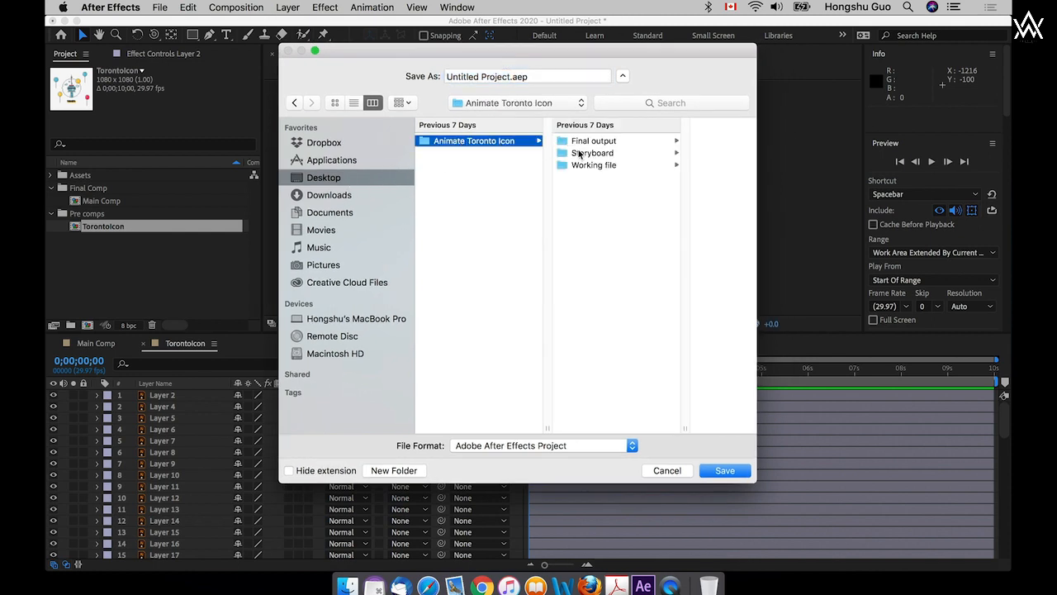
pyautogui.click(603, 165)
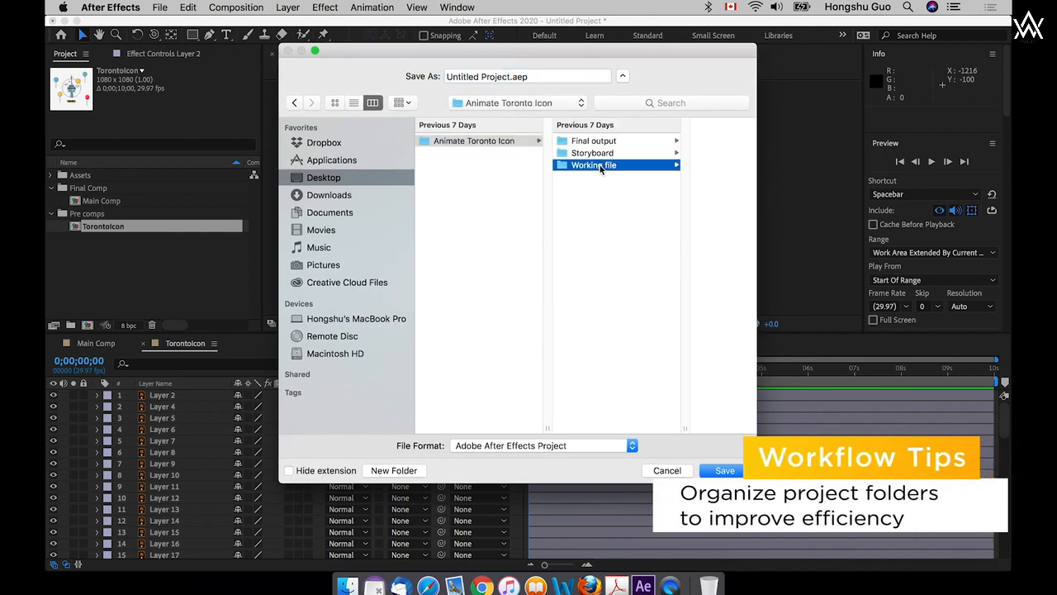
pyautogui.click(509, 77)
pyautogui.write('Toronto ')
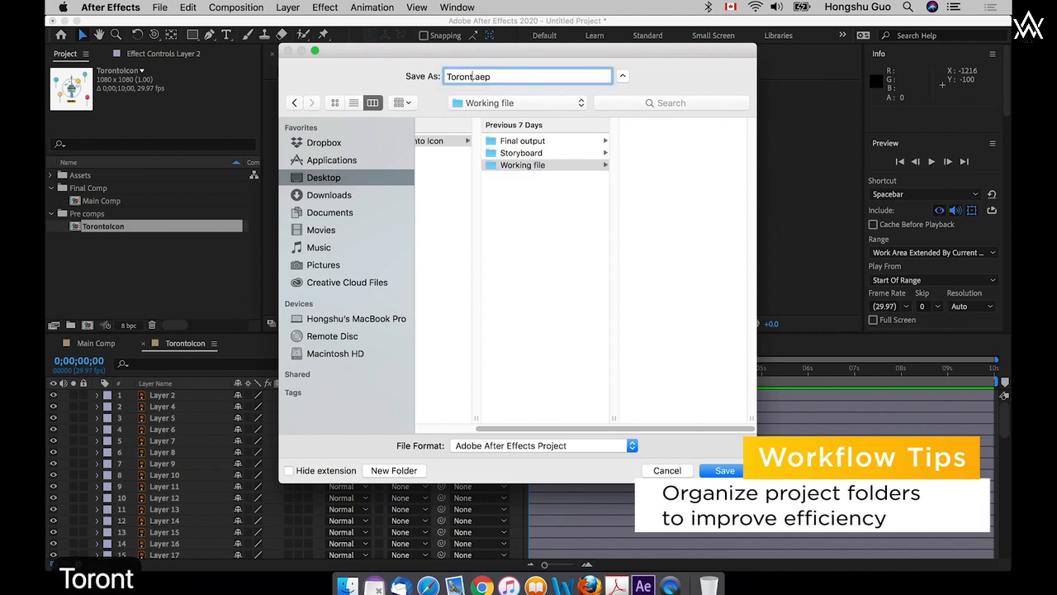
pyautogui.write('Icon')
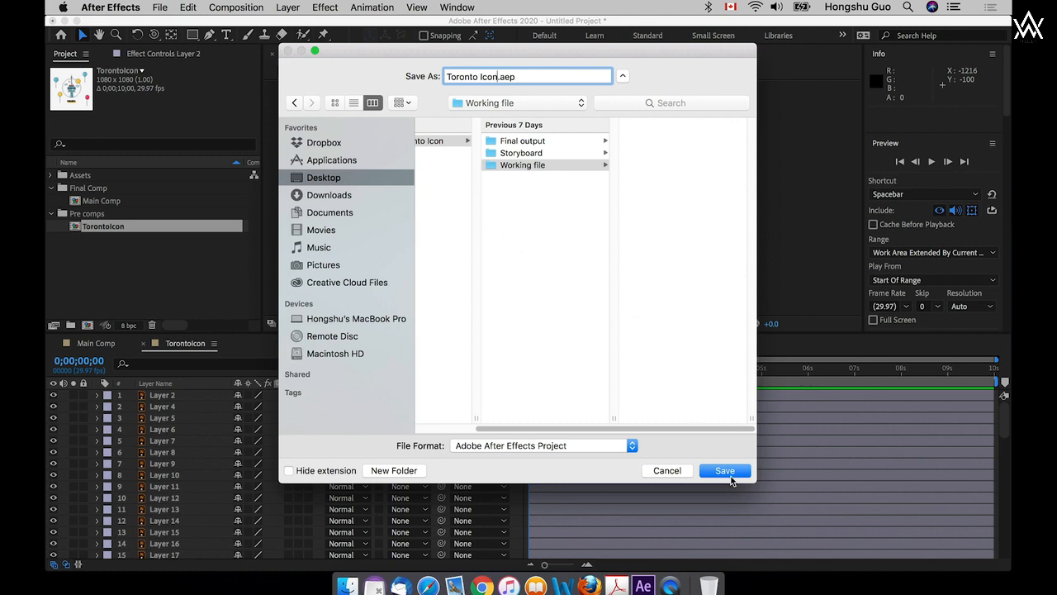
pyautogui.click(726, 470)
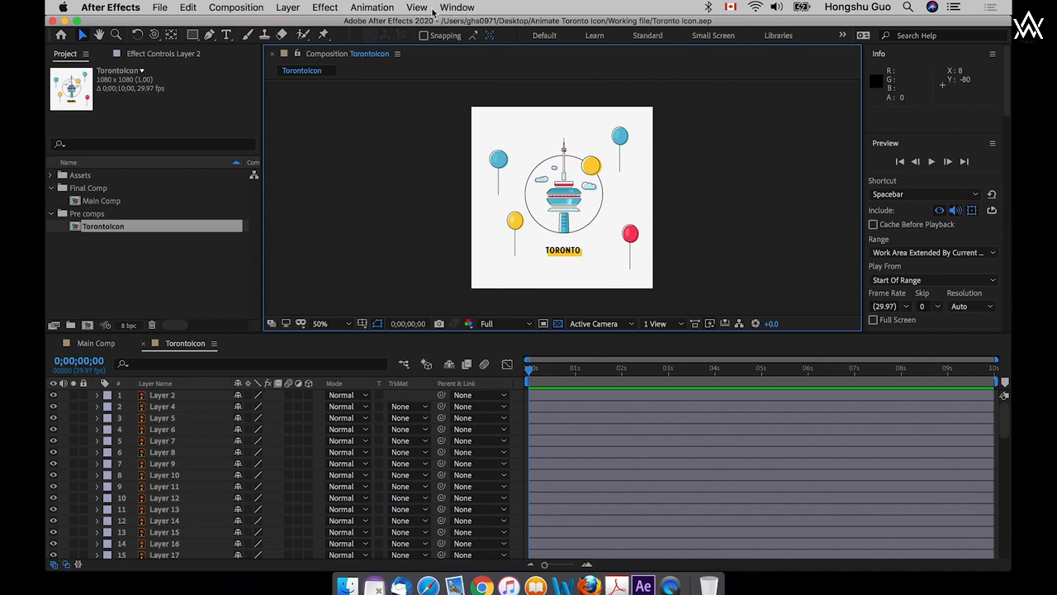
# - Set the workspace layout to Animation
pyautogui.click(459, 7)
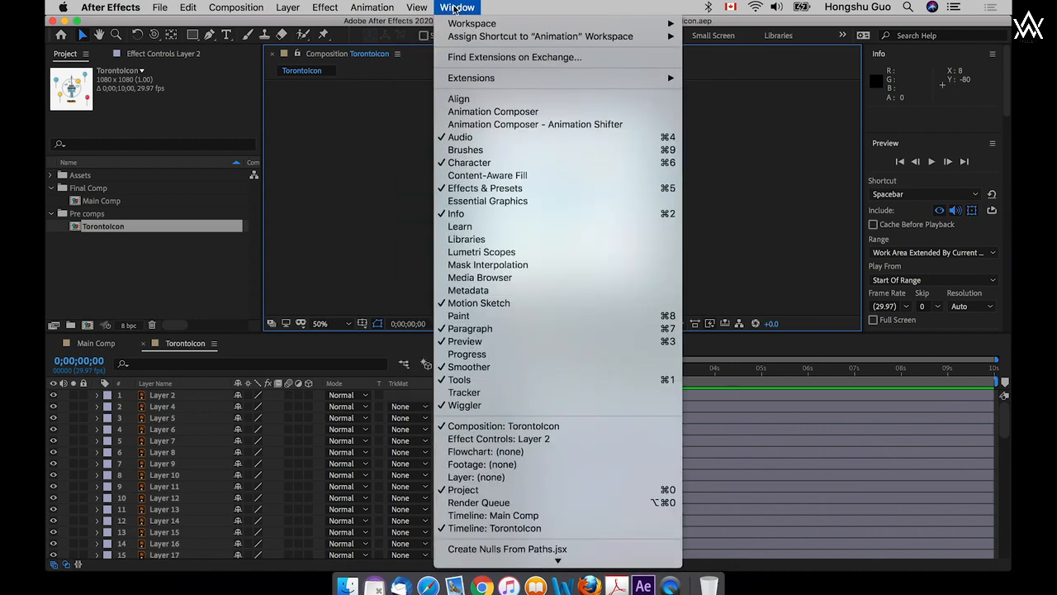
pyautogui.moveTo(465, 27)
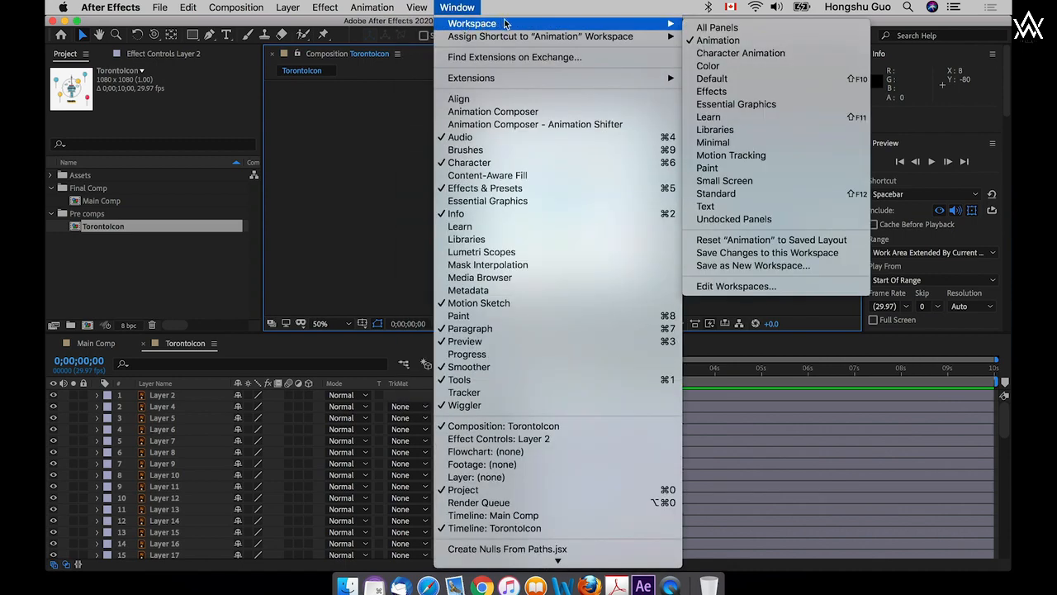
pyautogui.click(719, 46)
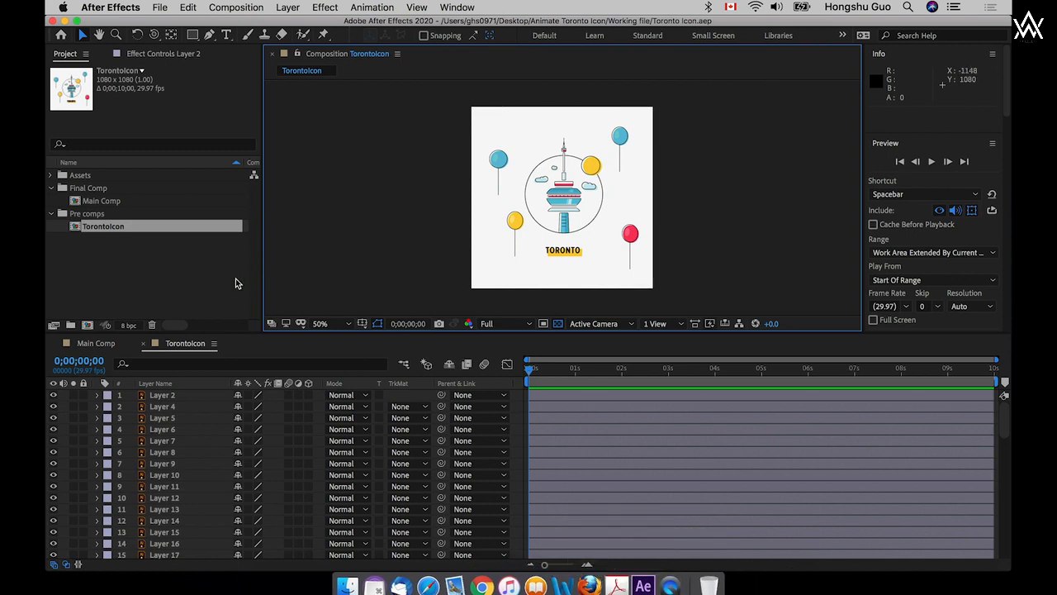
# - Copy all layers of the TorontoIcon composition and paste them into Main Comp
pyautogui.click(196, 260)
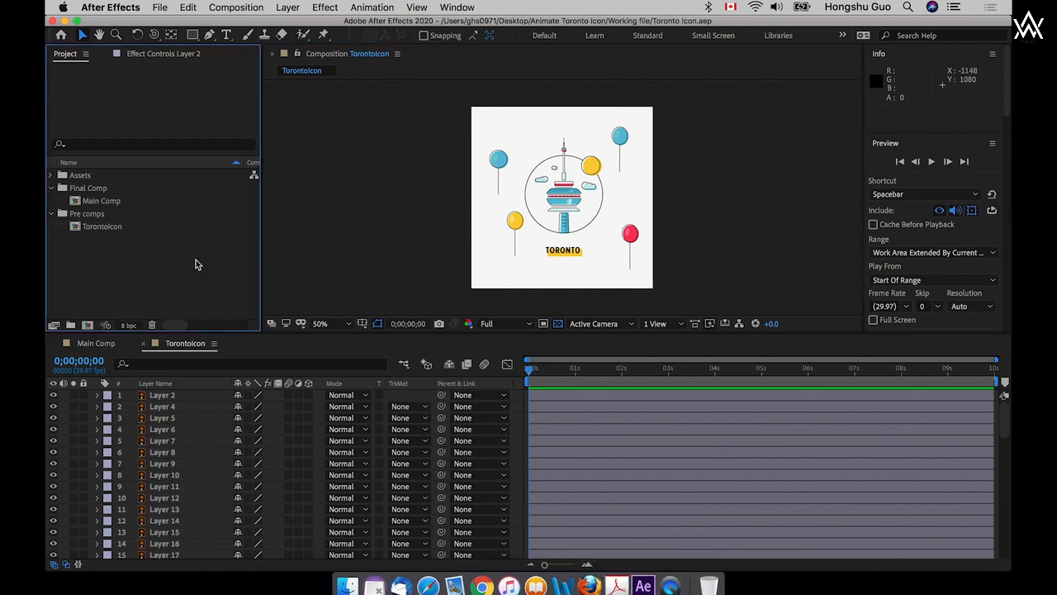
pyautogui.click(175, 398)
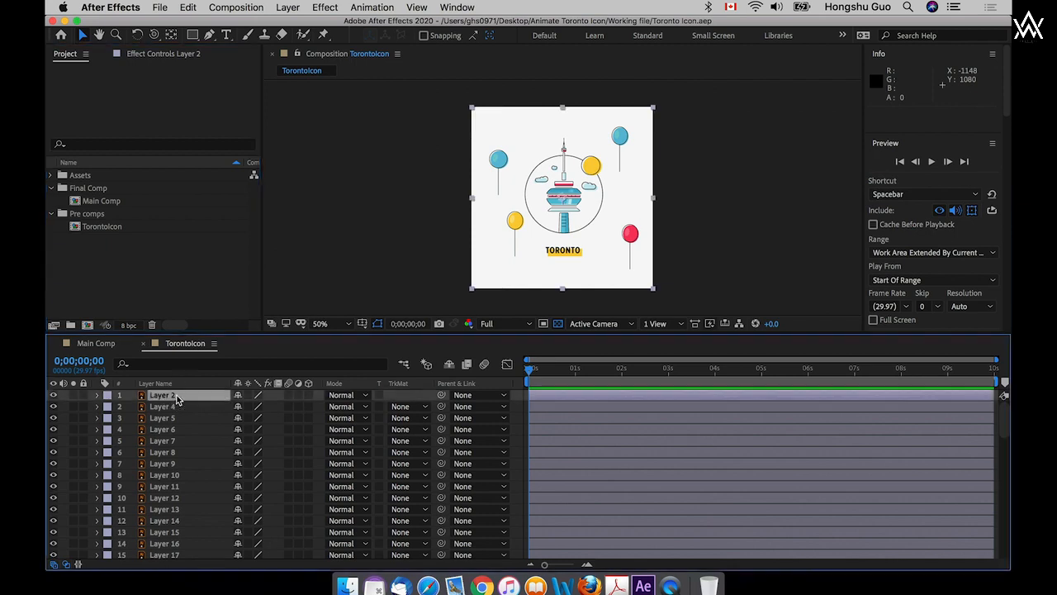
pyautogui.press('super+a')
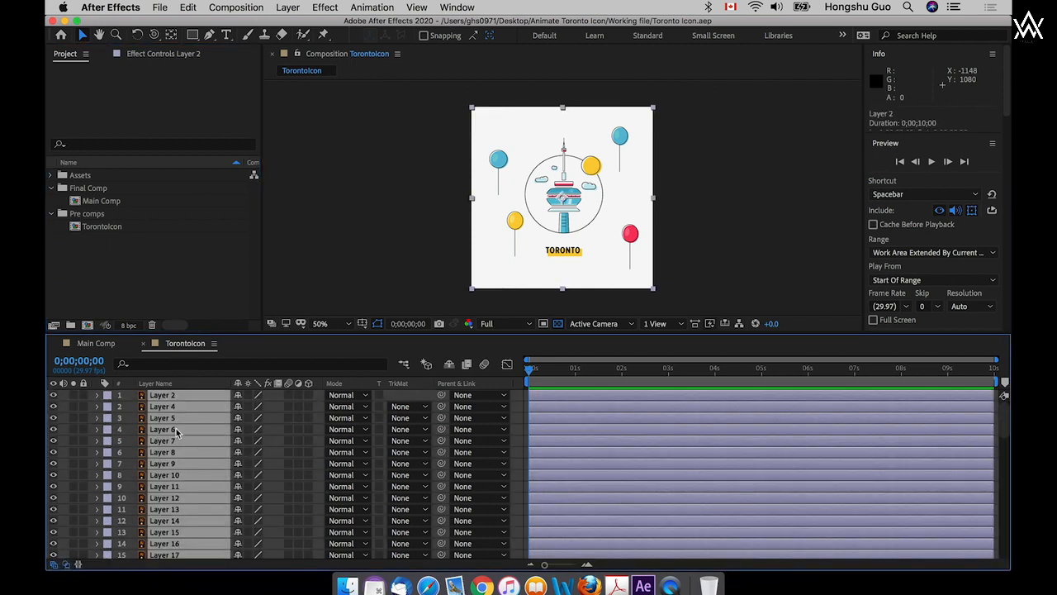
pyautogui.press('super+c')
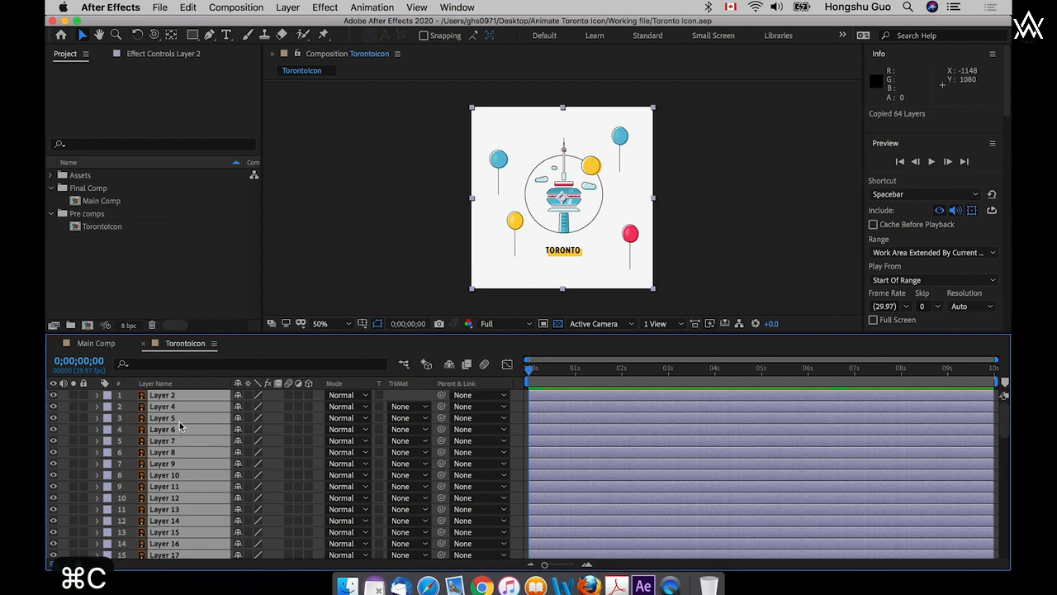
pyautogui.click(97, 344)
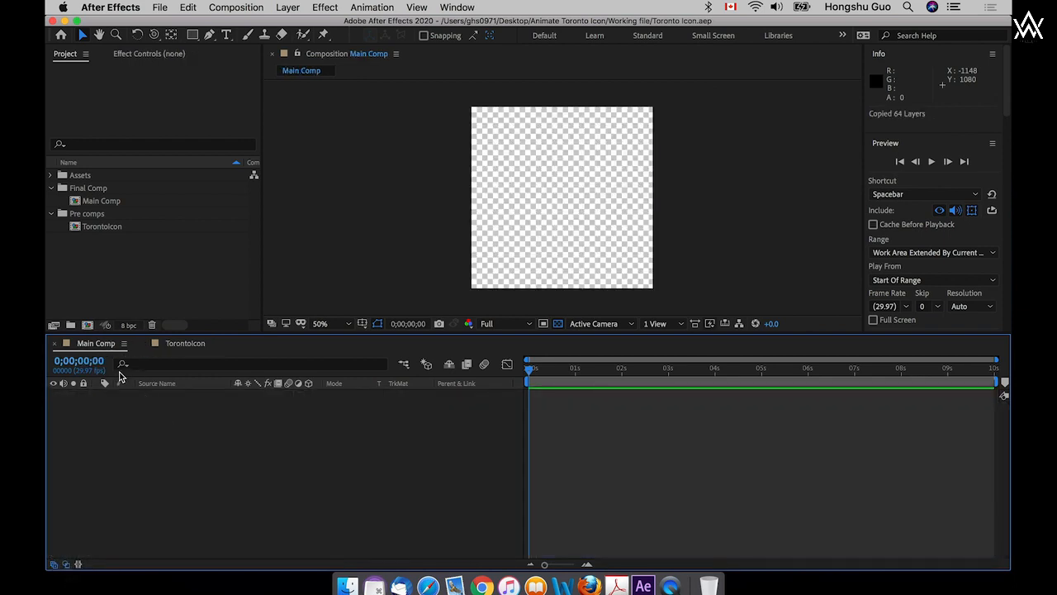
pyautogui.press('super+v')
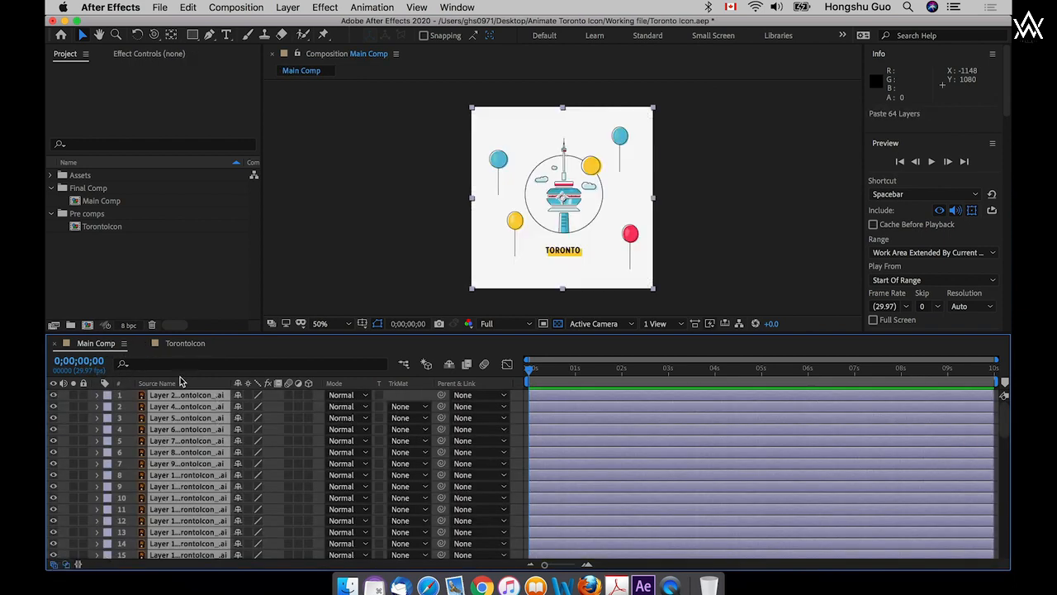
# - Show layer names instead of source names in the Main Comp timeline and deselect all layers
pyautogui.click(165, 385)
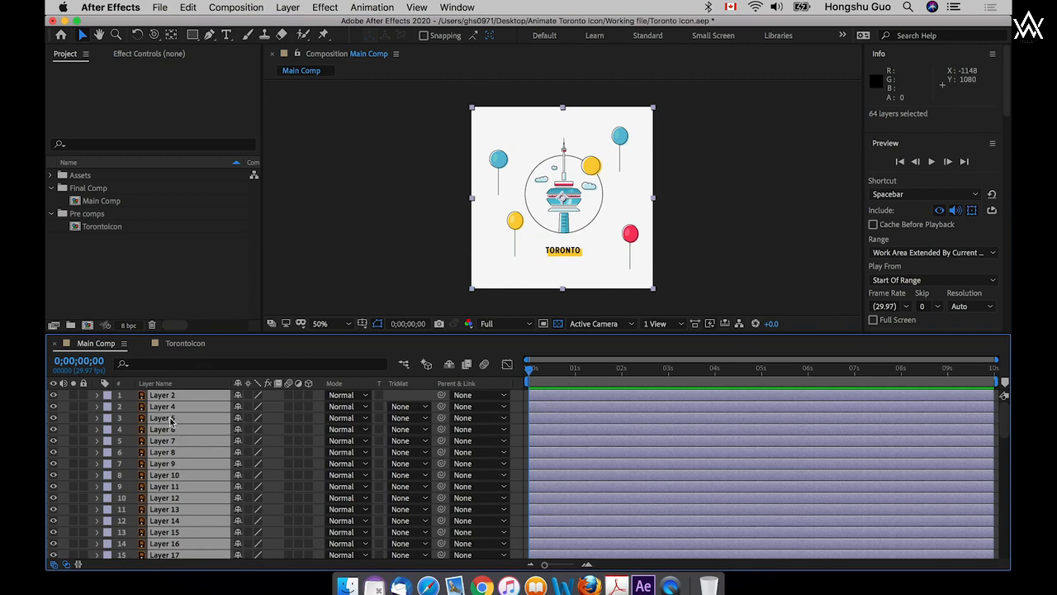
pyautogui.press('/')
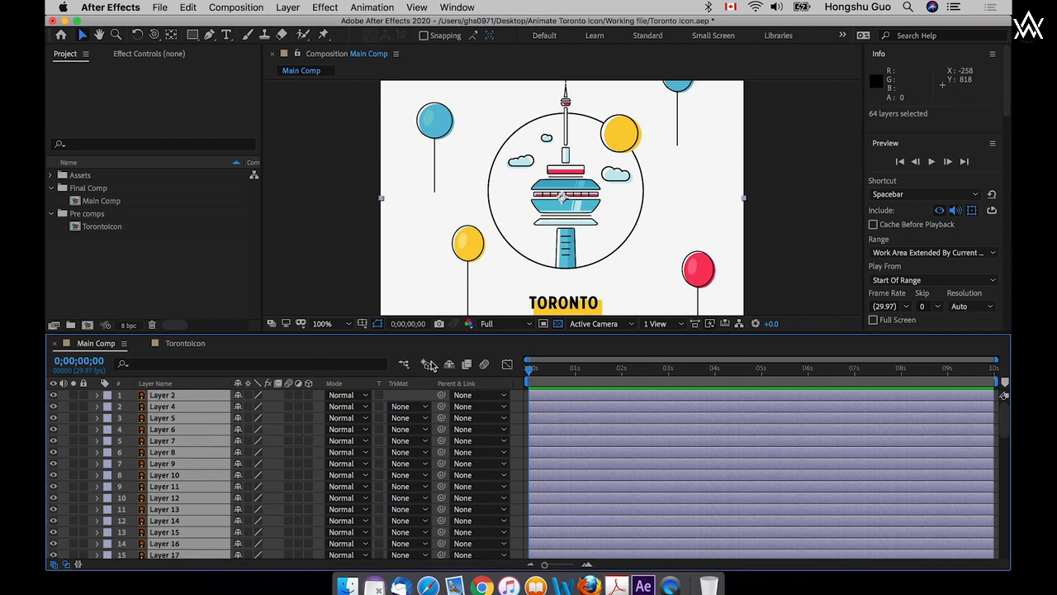
pyautogui.press('super+minus')
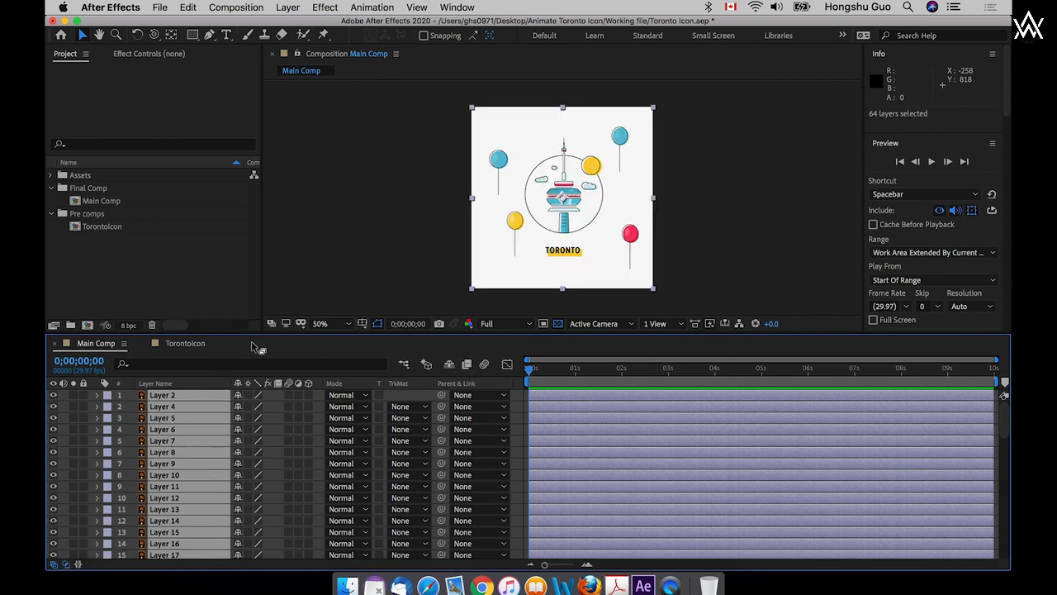
pyautogui.click(356, 295)
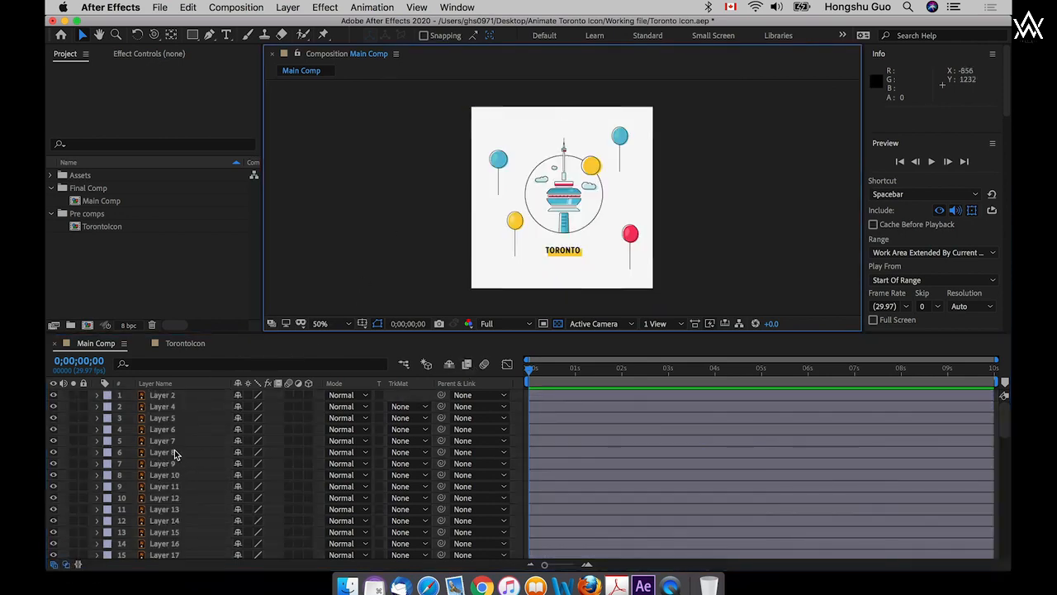
# - Toggle Layer 2's visibility to identify its artwork and rename the layer Sun
pyautogui.click(177, 397)
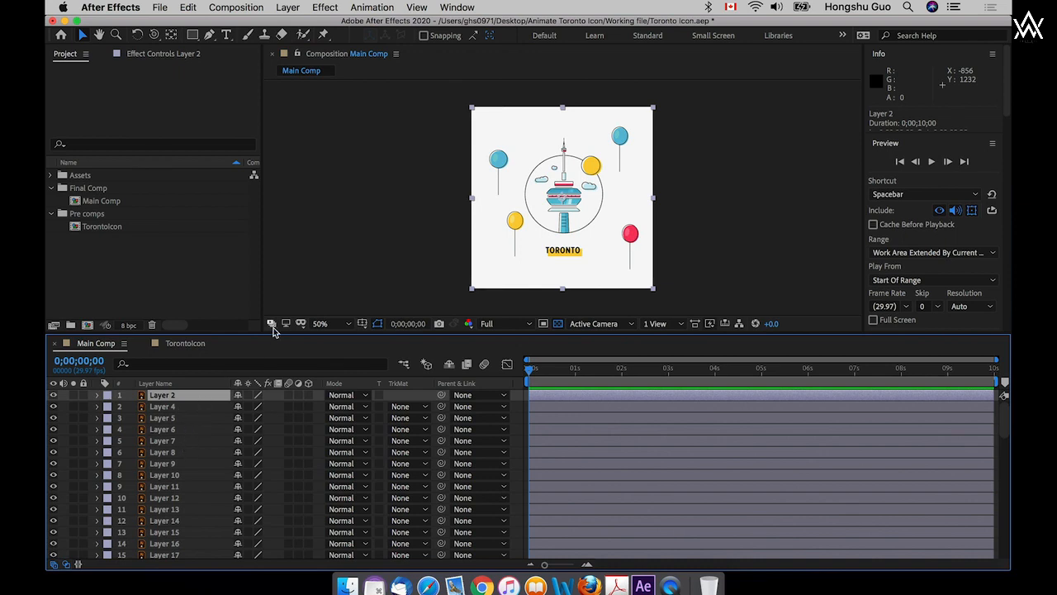
pyautogui.press('super+equal')
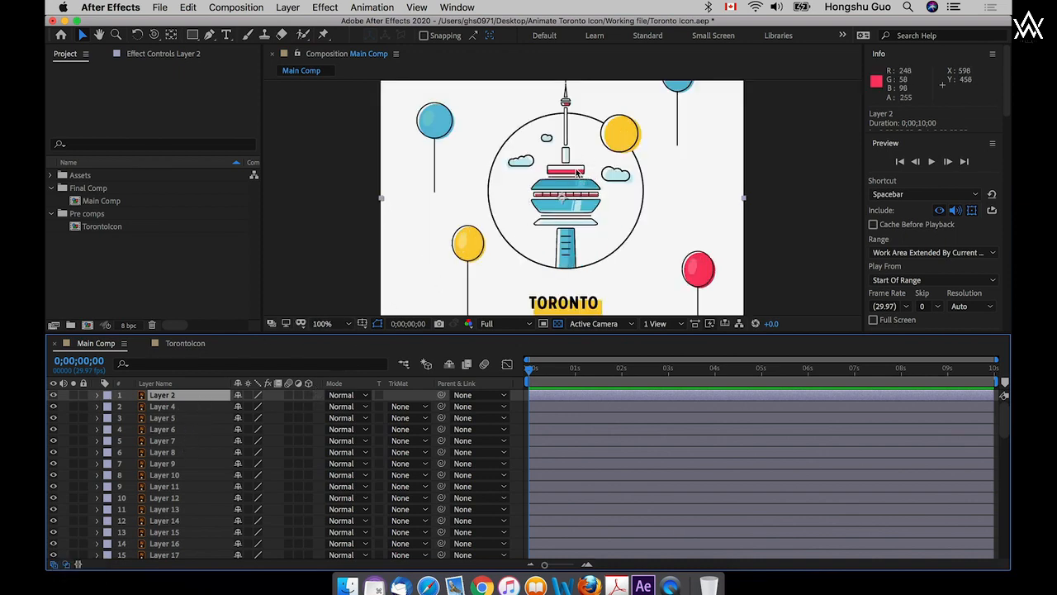
pyautogui.click(54, 396)
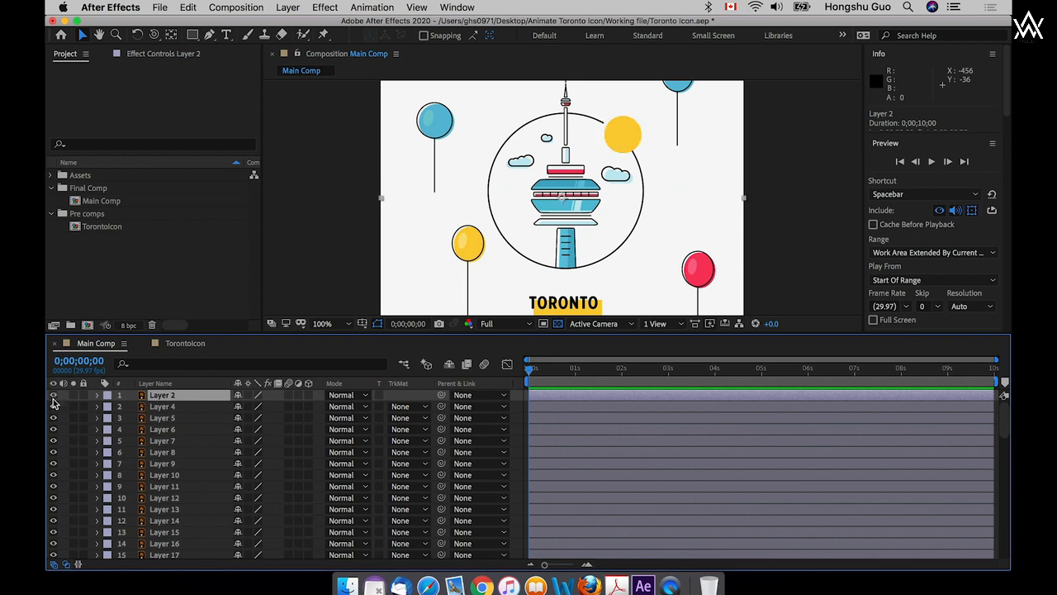
pyautogui.click(54, 396)
pyautogui.click(54, 396)
pyautogui.press('Return')
pyautogui.write('Sun')
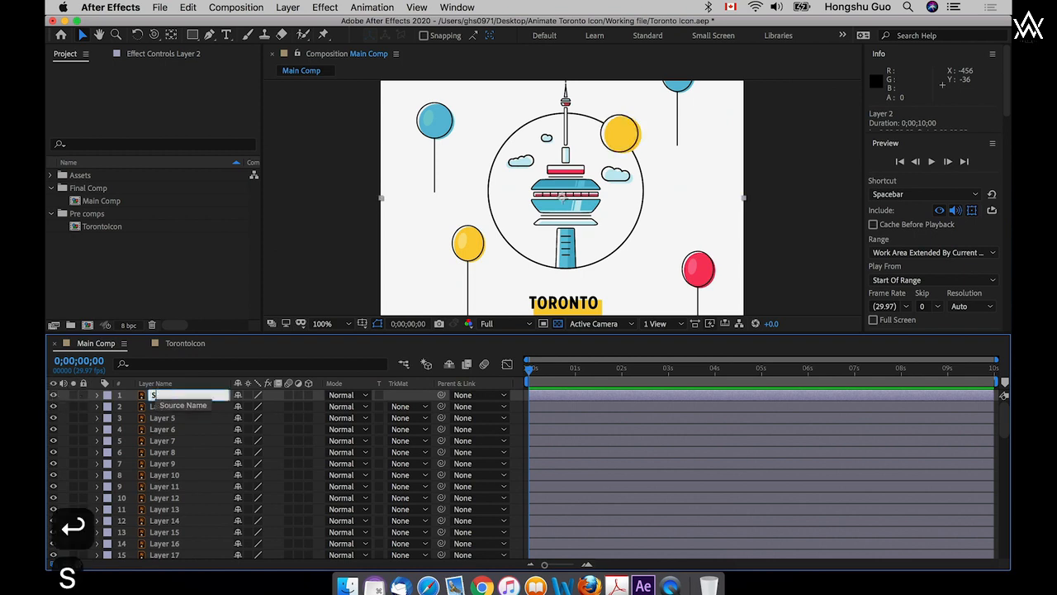
pyautogui.press('Return')
# - Rename Layer 4 in Main Comp as Sun Yellow
pyautogui.click(197, 409)
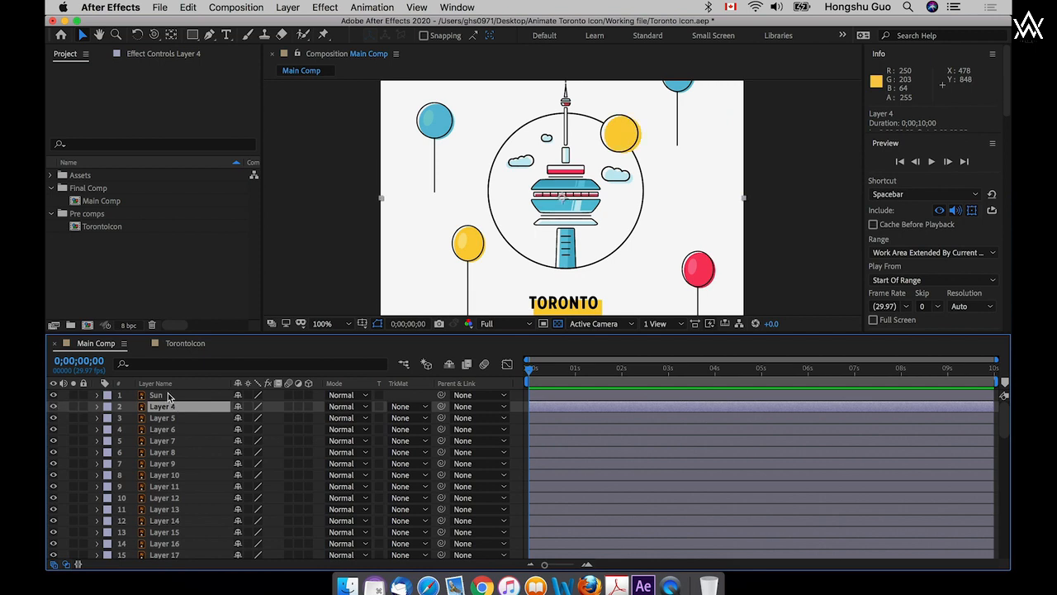
pyautogui.press('Return')
pyautogui.write('Sun Yellow')
pyautogui.press('Return')
# - Rename Layer 5 in Main Comp as Balloon 3
pyautogui.click(157, 417)
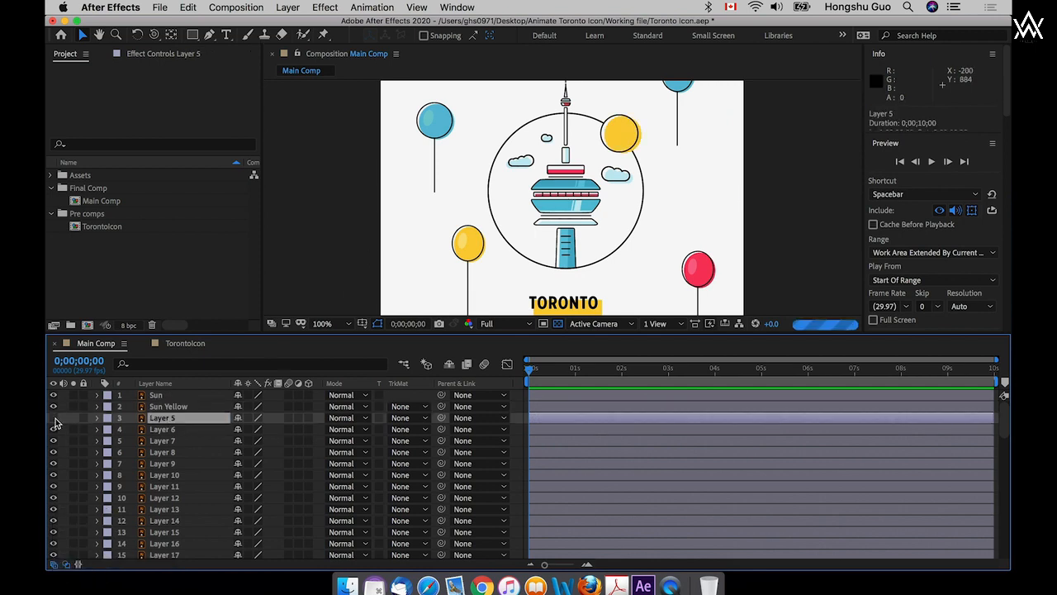
pyautogui.press('Return')
pyautogui.write('Balloon')
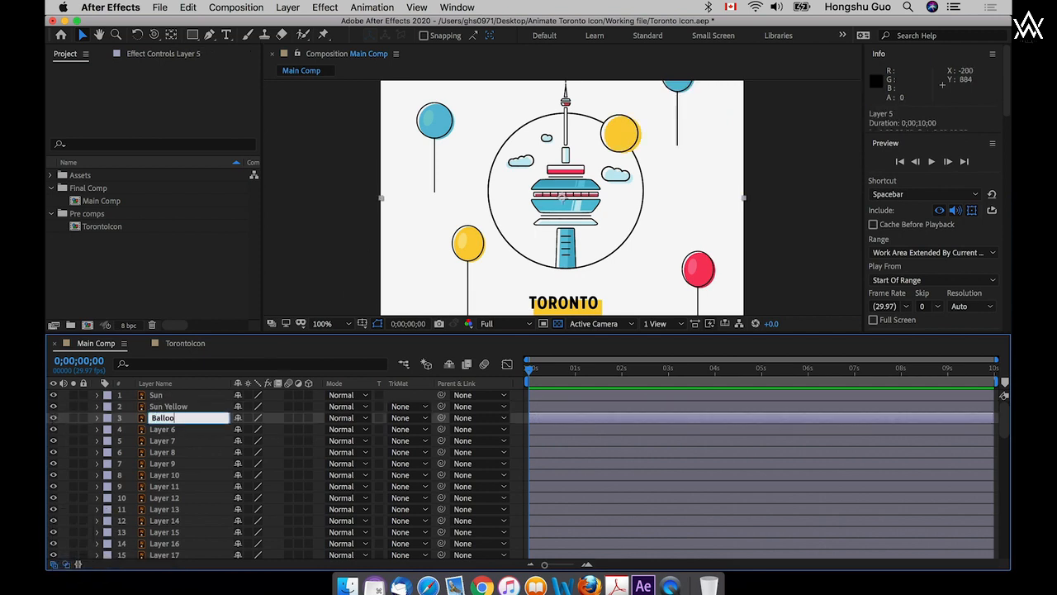
pyautogui.press('Return')
# - Rename Layer 6 in Main Comp as Sun White bkg
pyautogui.click(143, 430)
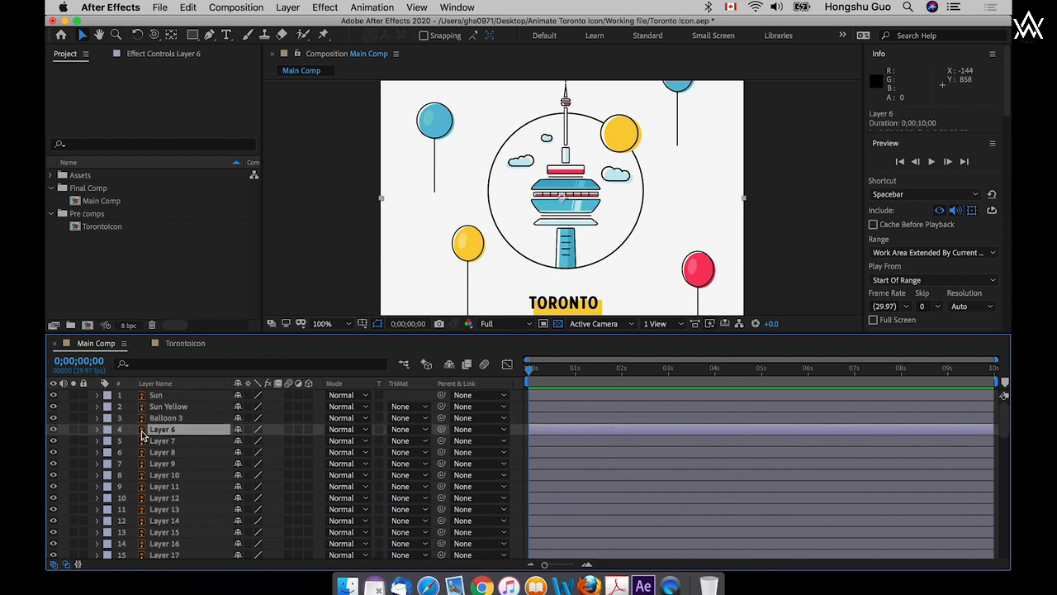
pyautogui.press('Return')
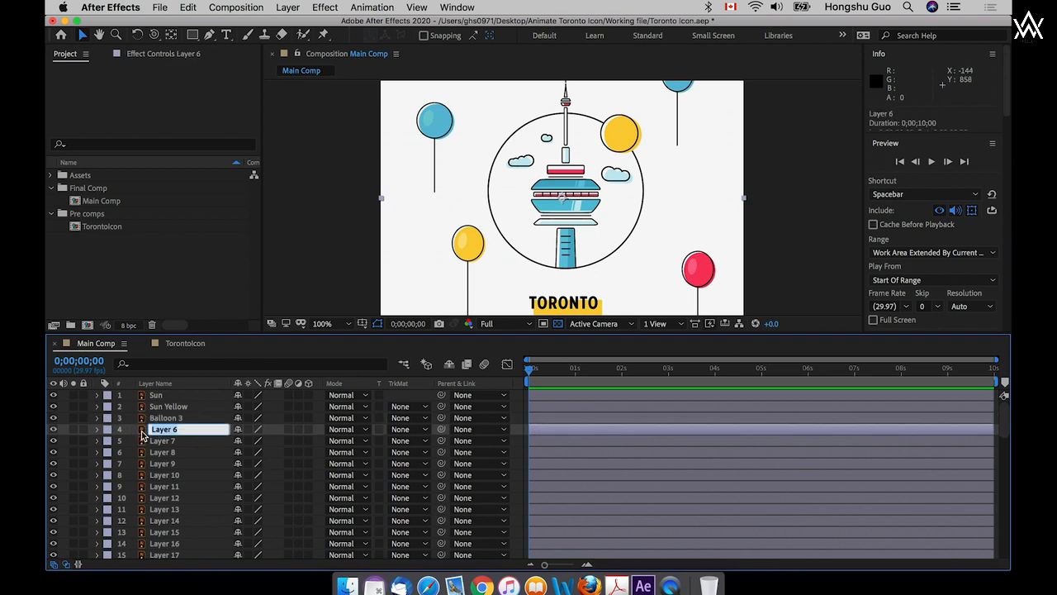
pyautogui.write('Sun White b')
pyautogui.write('kg')
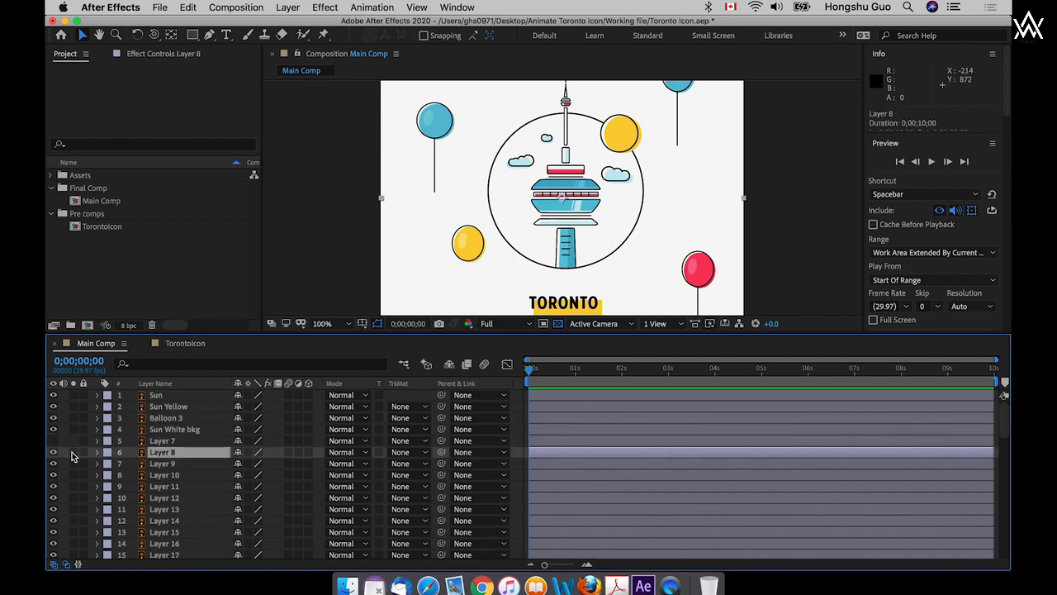
# - Check Layers 8 to 10 by toggling their visibility and pre-compose them into a composition named Ballon Yellow
pyautogui.click(54, 453)
pyautogui.click(55, 453)
pyautogui.click(55, 453)
pyautogui.click(53, 454)
pyautogui.keyDown('shift'); pyautogui.click(160, 475); pyautogui.keyUp('shift')
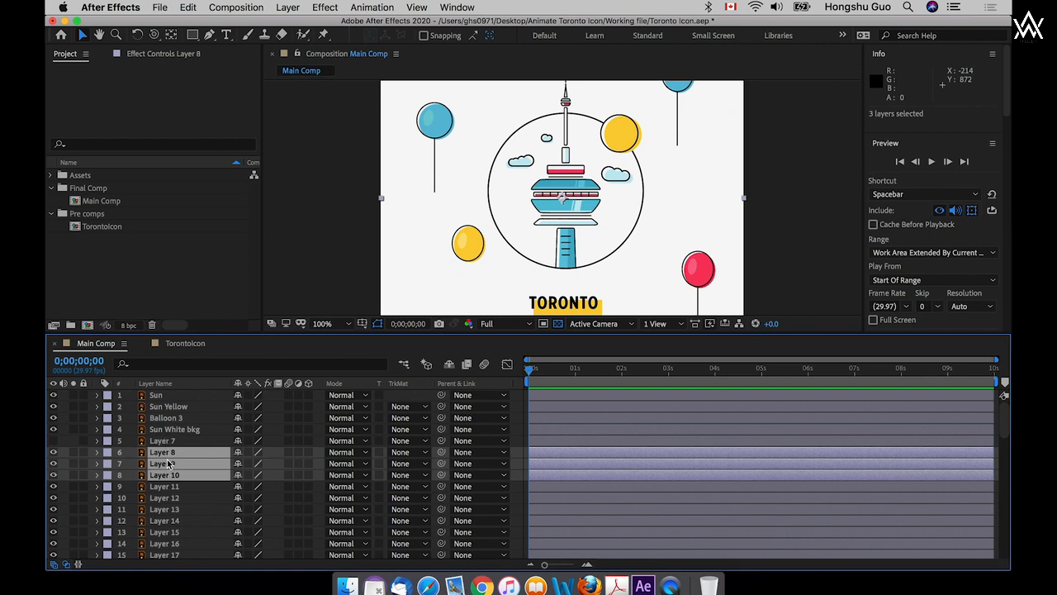
pyautogui.click(54, 453)
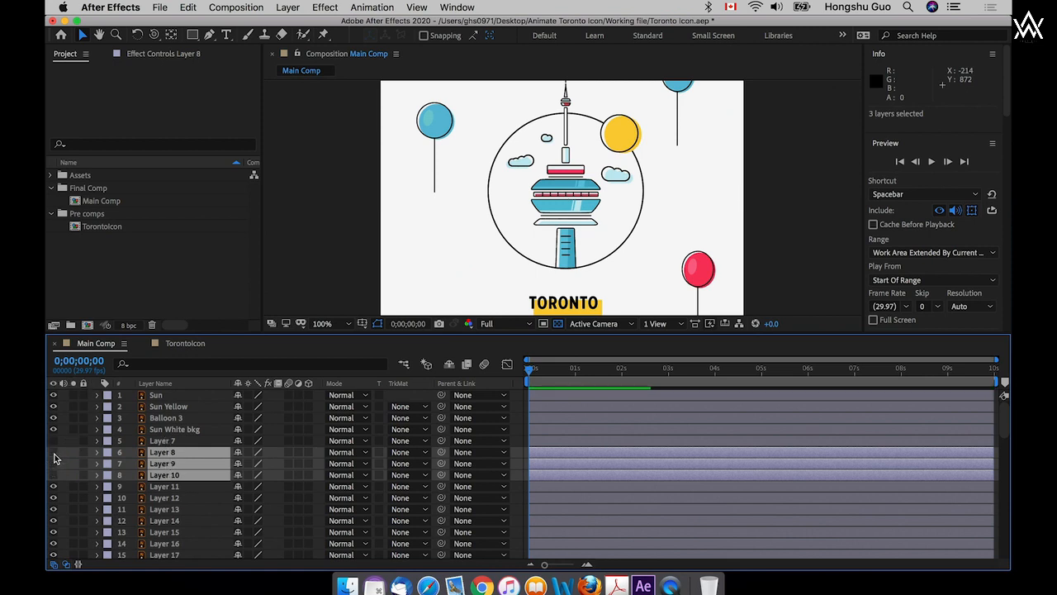
pyautogui.click(53, 452)
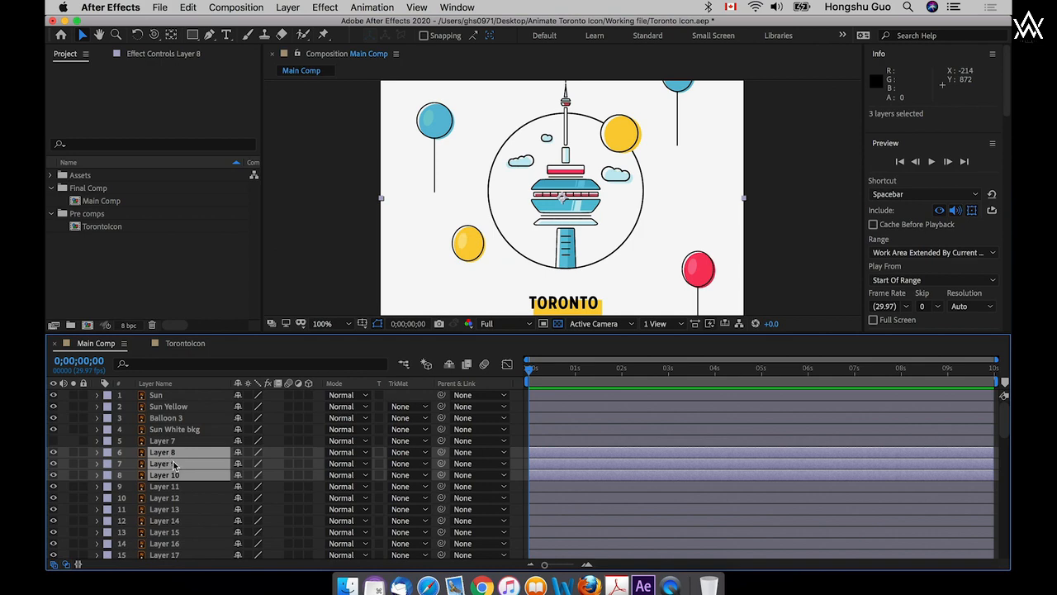
pyautogui.press('shift+super+c')
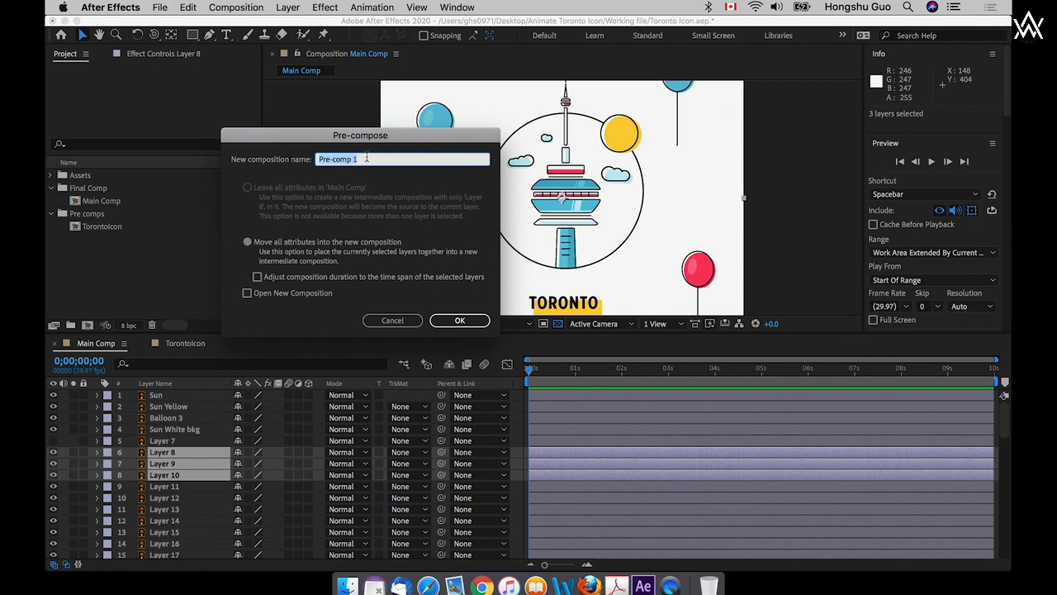
pyautogui.write('Ballon Yellow')
pyautogui.click(460, 320)
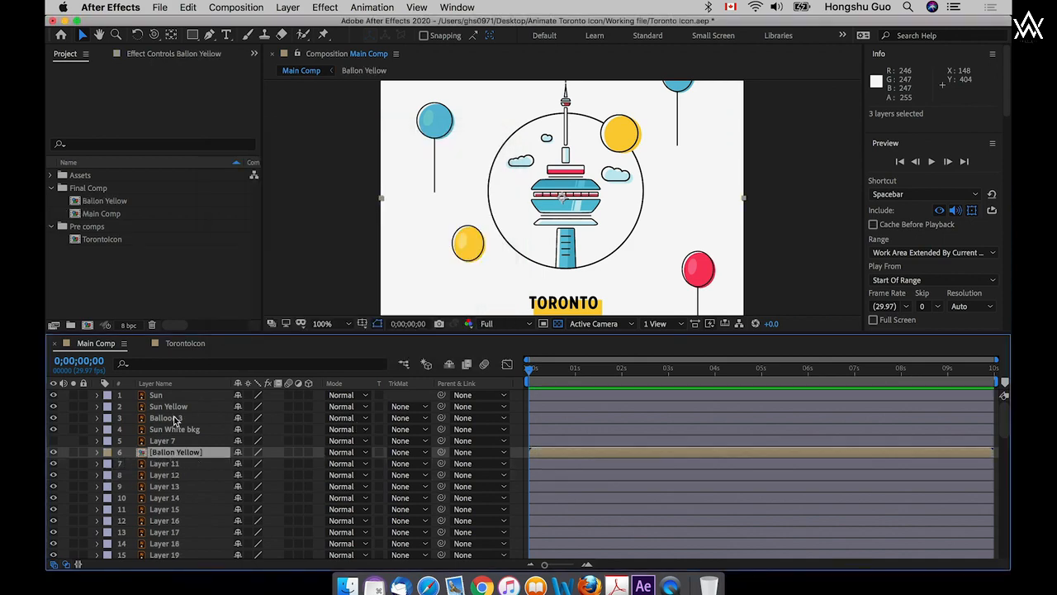
# - Rename Layer 11 in Main Comp as Red balloon
pyautogui.click(167, 465)
pyautogui.press('Return')
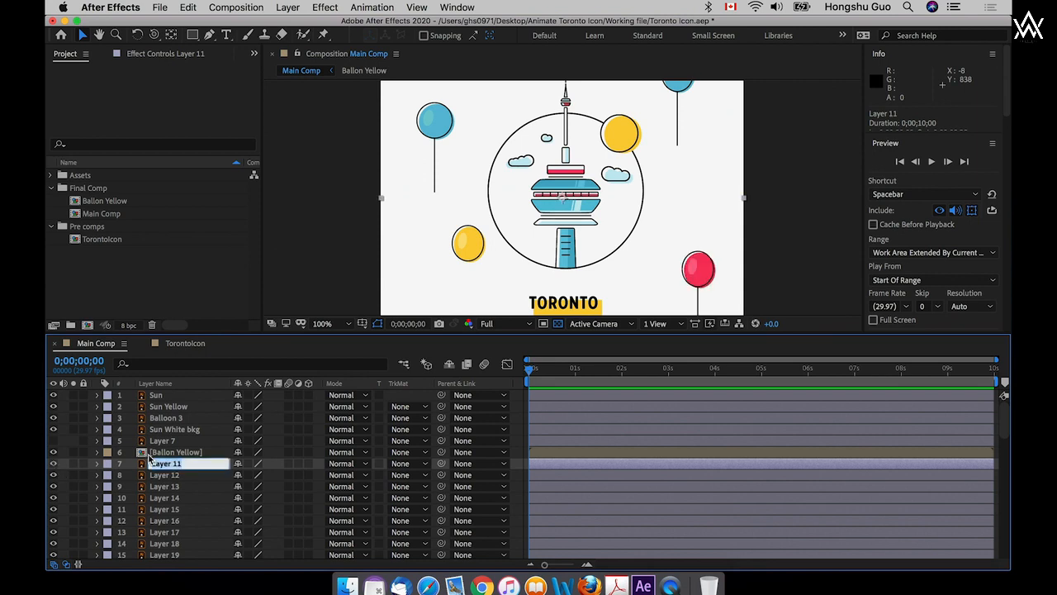
pyautogui.write('Red ballon')
pyautogui.press('BackSpace')
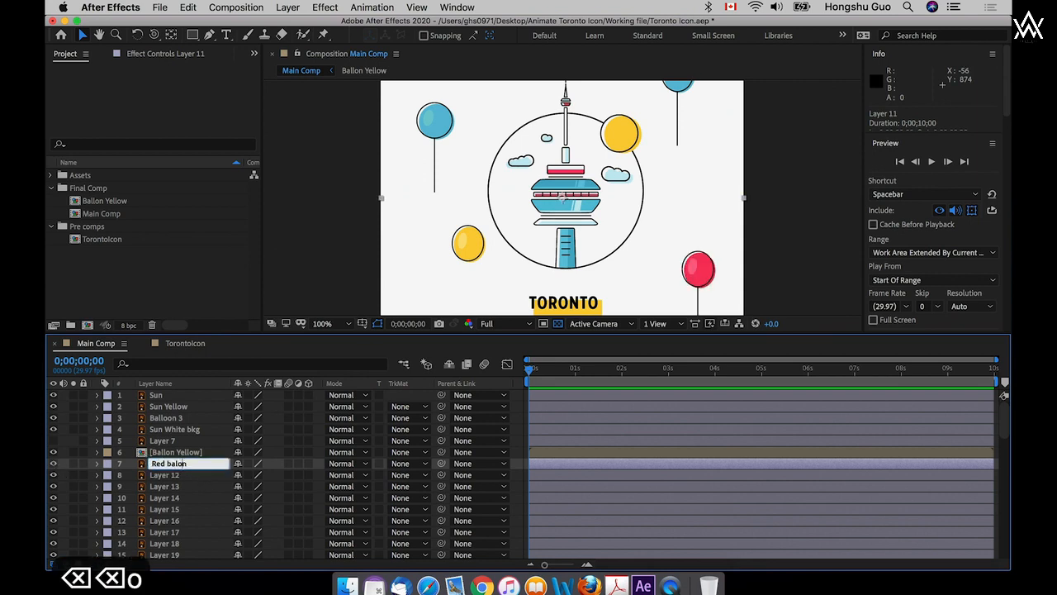
pyautogui.write('o')
pyautogui.press('Return')
pyautogui.press('Return')
pyautogui.press('Left')
pyautogui.press('Left')
pyautogui.press('Left')
pyautogui.press('Left')
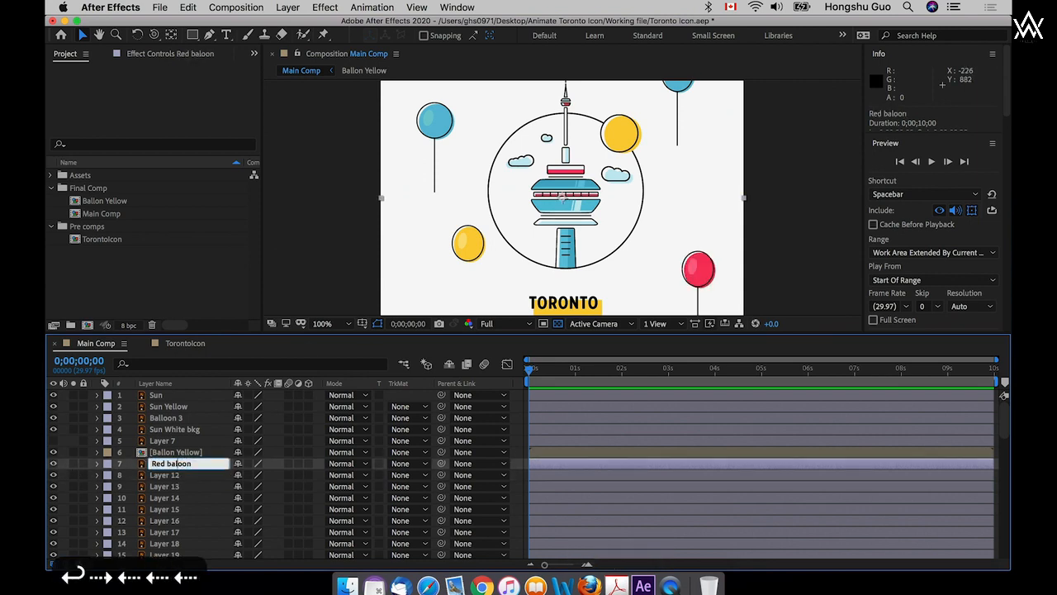
pyautogui.write('l')
# - Toggle Layer 12's visibility to check its content and delete the layer
pyautogui.click(165, 475)
pyautogui.click(54, 476)
pyautogui.click(53, 476)
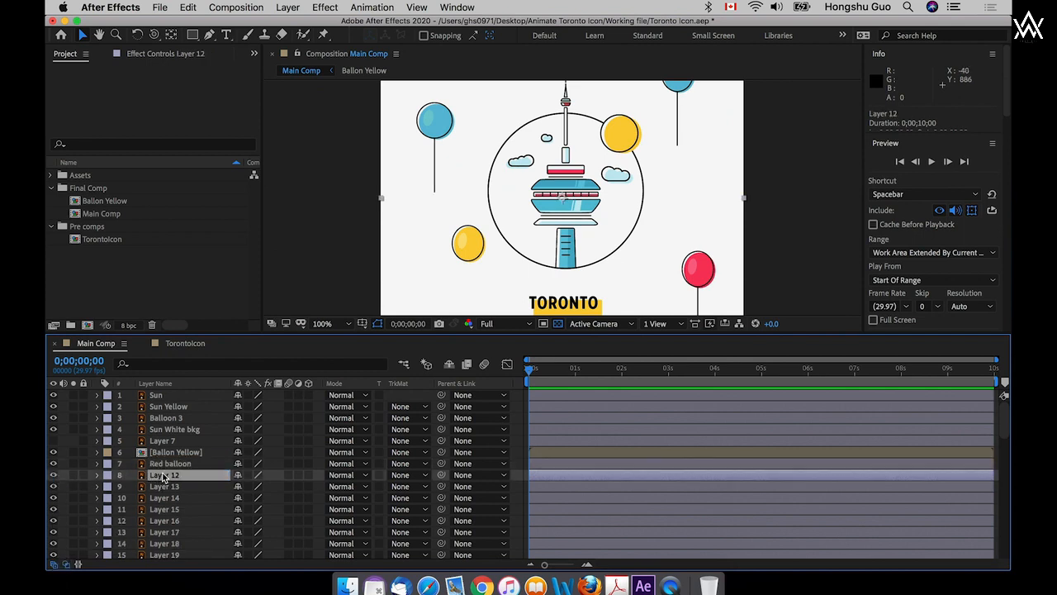
pyautogui.press('BackSpace')
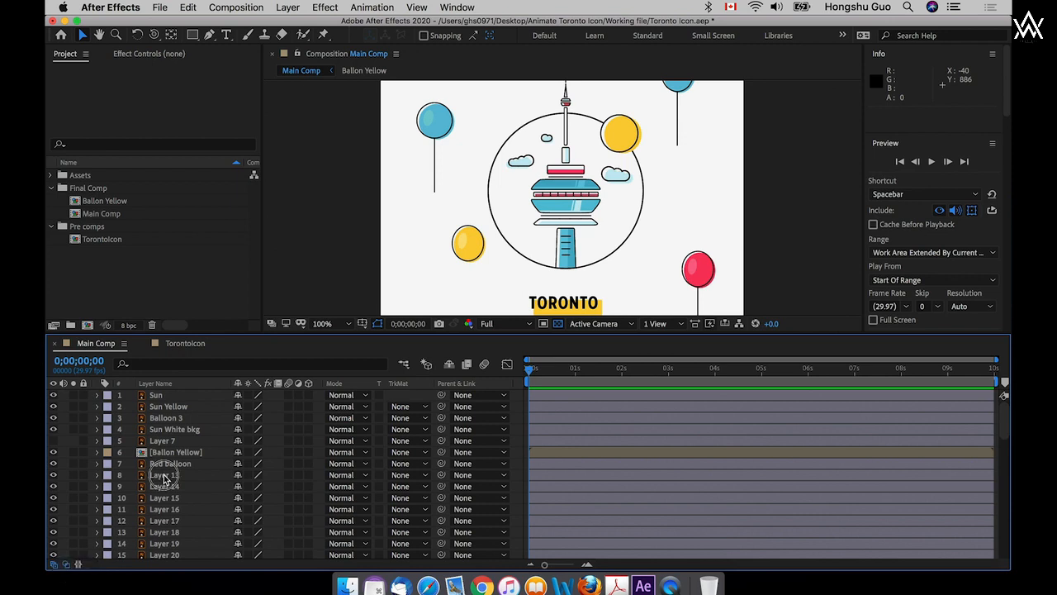
# - Pre-compose Layers 13, 14 and 15 into a composition named Balloon Blue
pyautogui.click(155, 476)
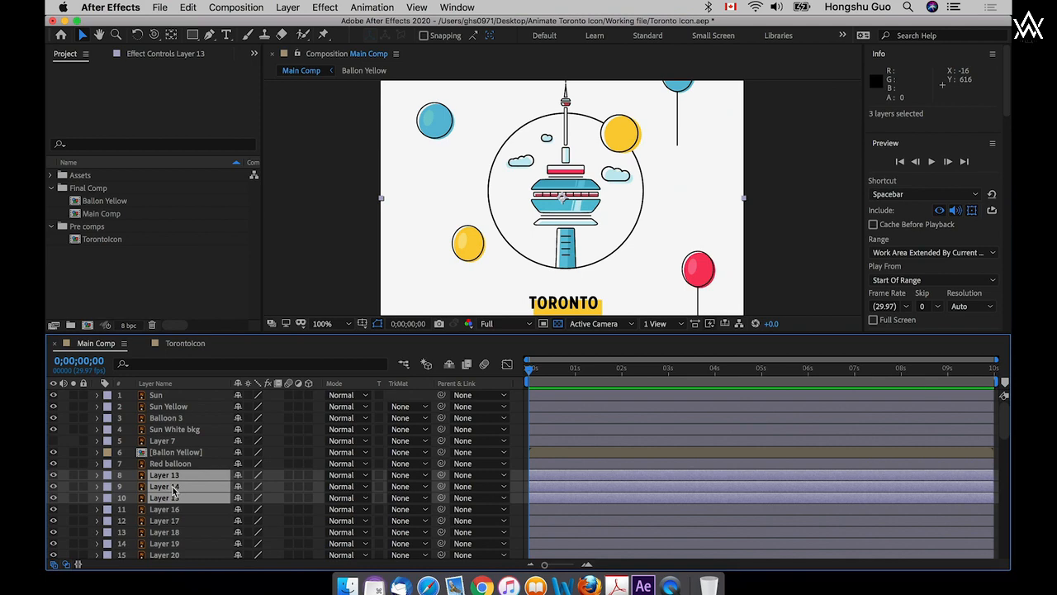
pyautogui.press('super+shift+c')
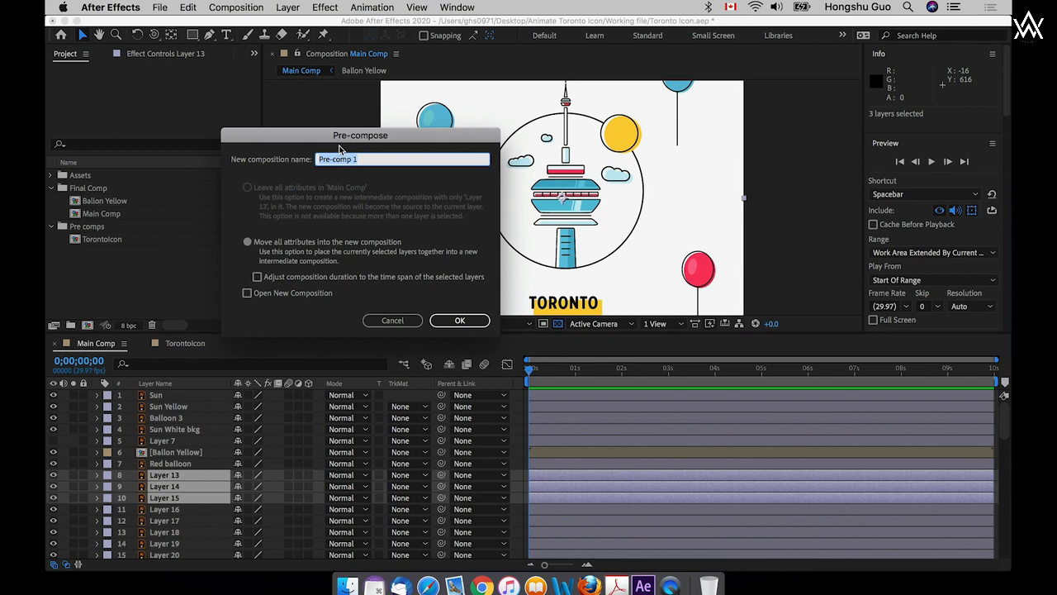
pyautogui.write('Blue')
pyautogui.press('BackSpace')
pyautogui.press('BackSpace')
pyautogui.press('BackSpace')
pyautogui.press('BackSpace')
pyautogui.press('BackSpace')
pyautogui.write('Ba')
pyautogui.press('Return')
# - Toggle Layers 16 and 17 to identify their tower highlights and hide both layers
pyautogui.click(168, 488)
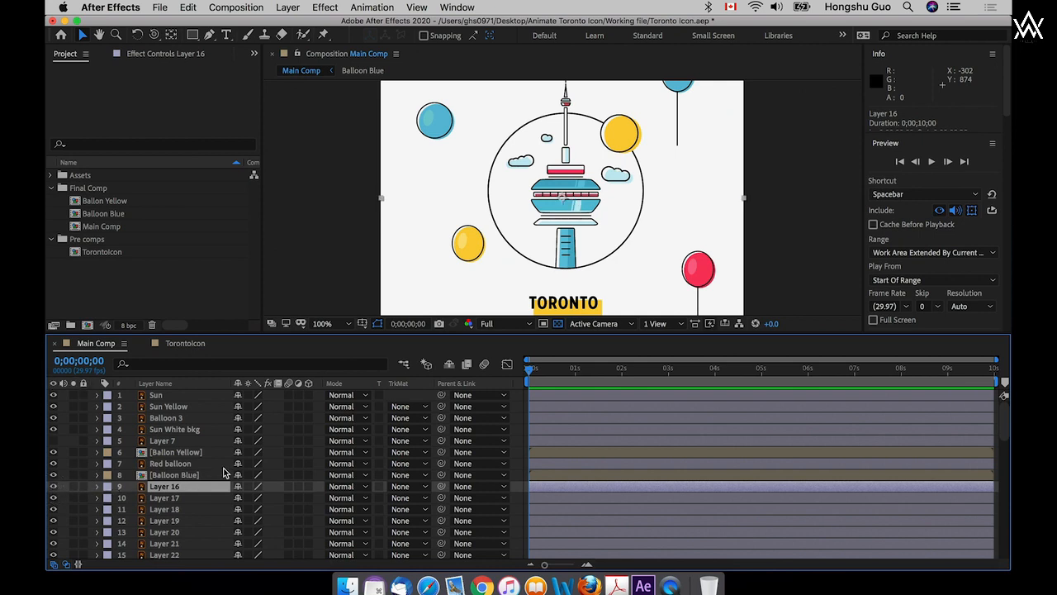
pyautogui.press('.')
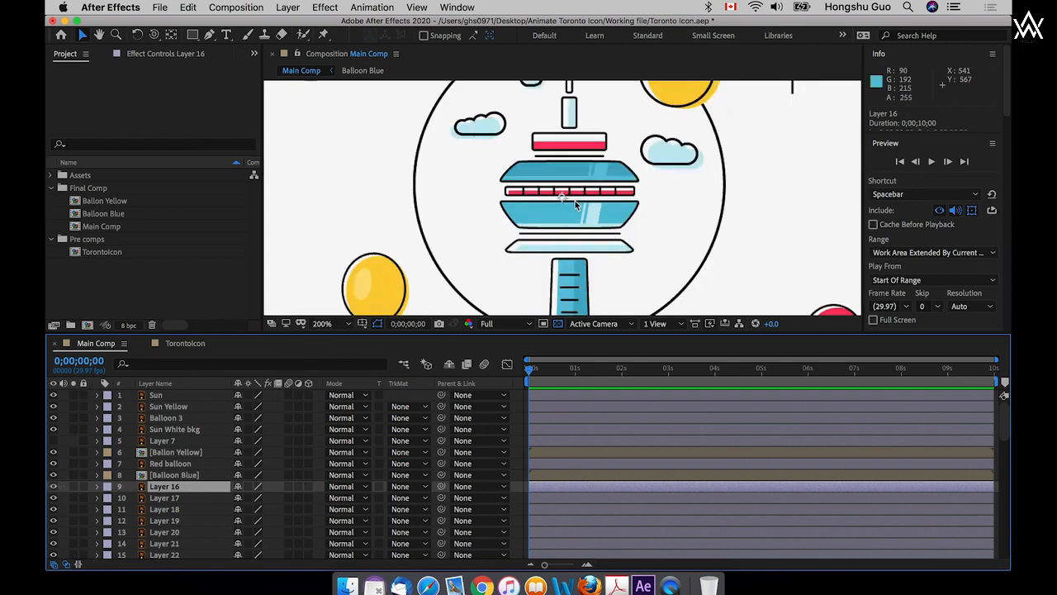
pyautogui.click(54, 486)
pyautogui.click(54, 487)
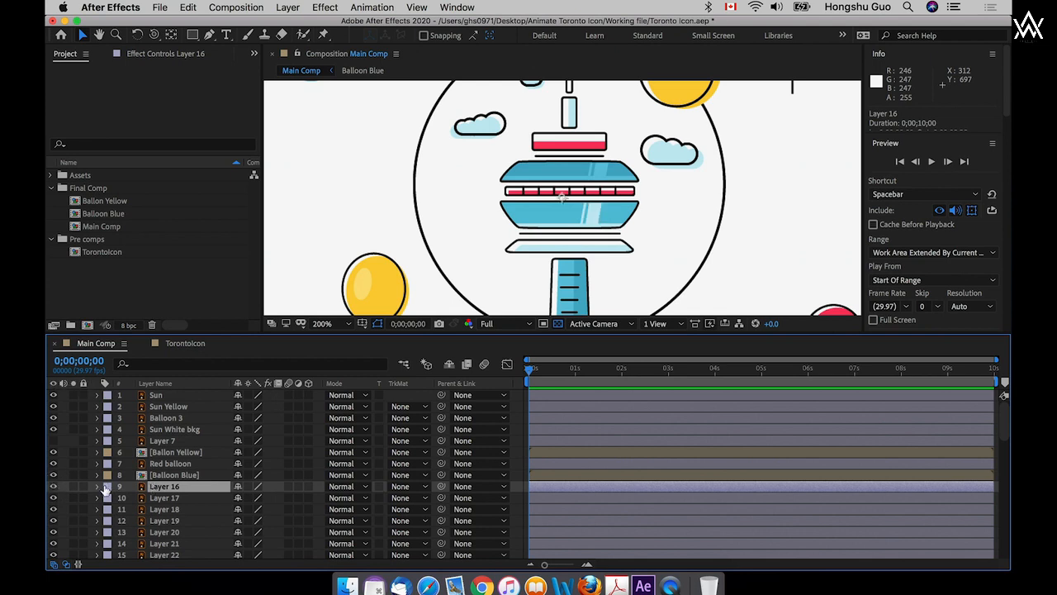
pyautogui.click(54, 486)
pyautogui.click(54, 498)
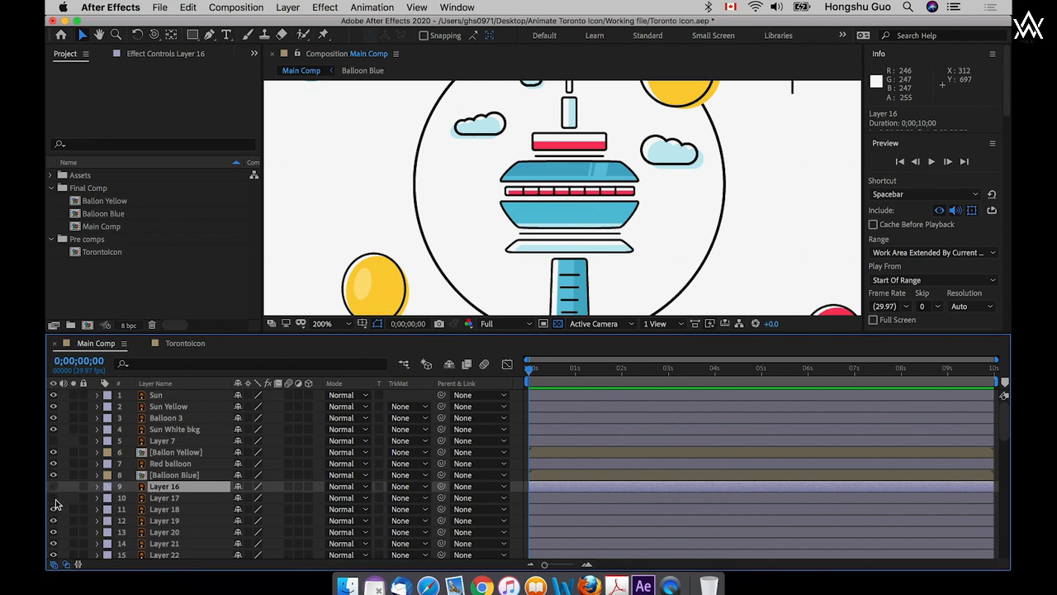
pyautogui.click(53, 498)
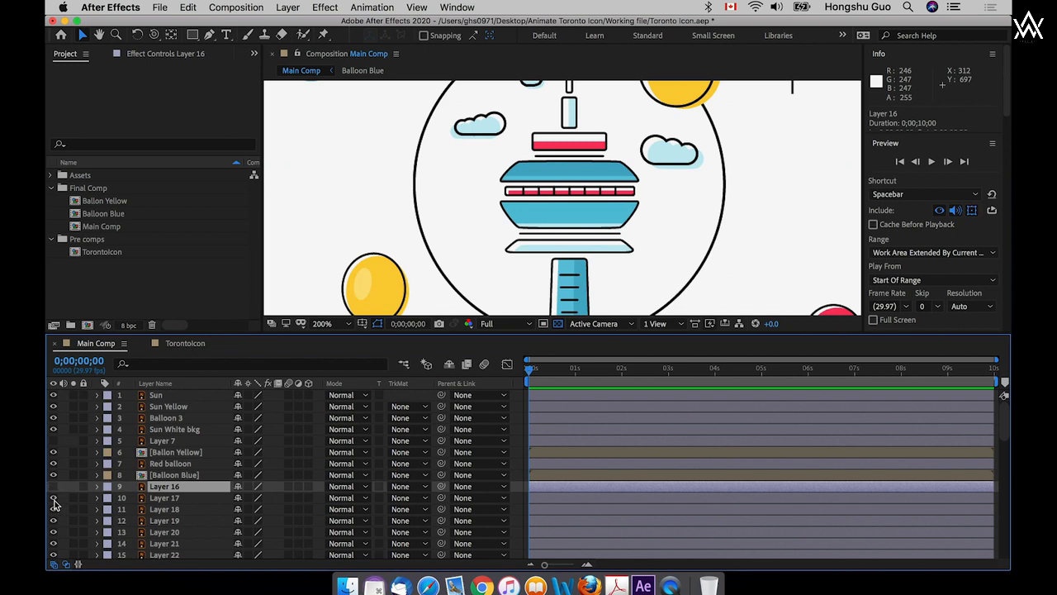
# - Rename Layer 18 in Main Comp as Toronto
pyautogui.click(180, 509)
pyautogui.press(',')
pyautogui.press('Return')
pyautogui.write('Toronto')
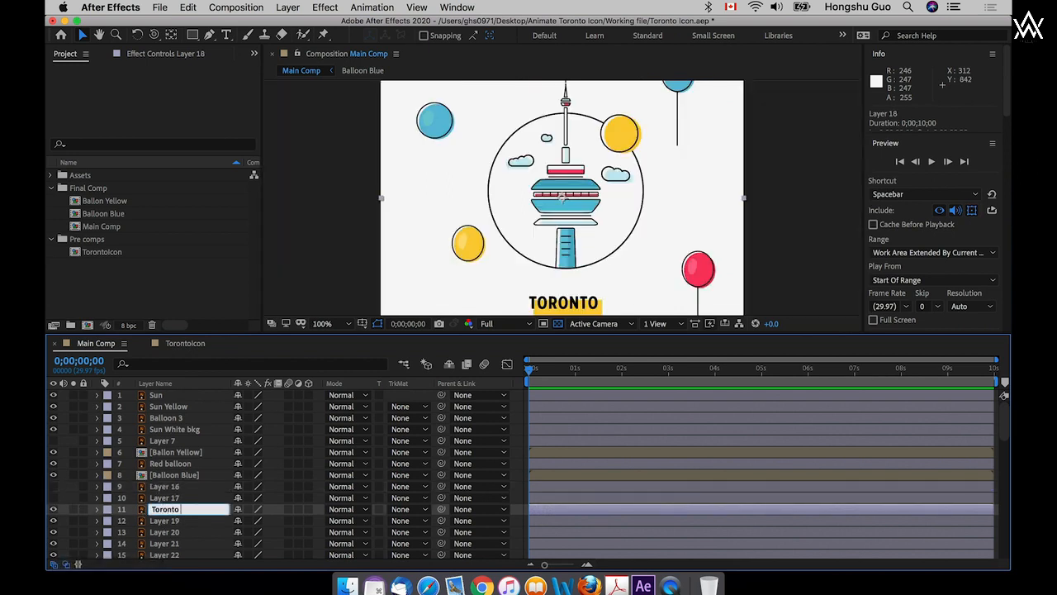
pyautogui.press('Return')
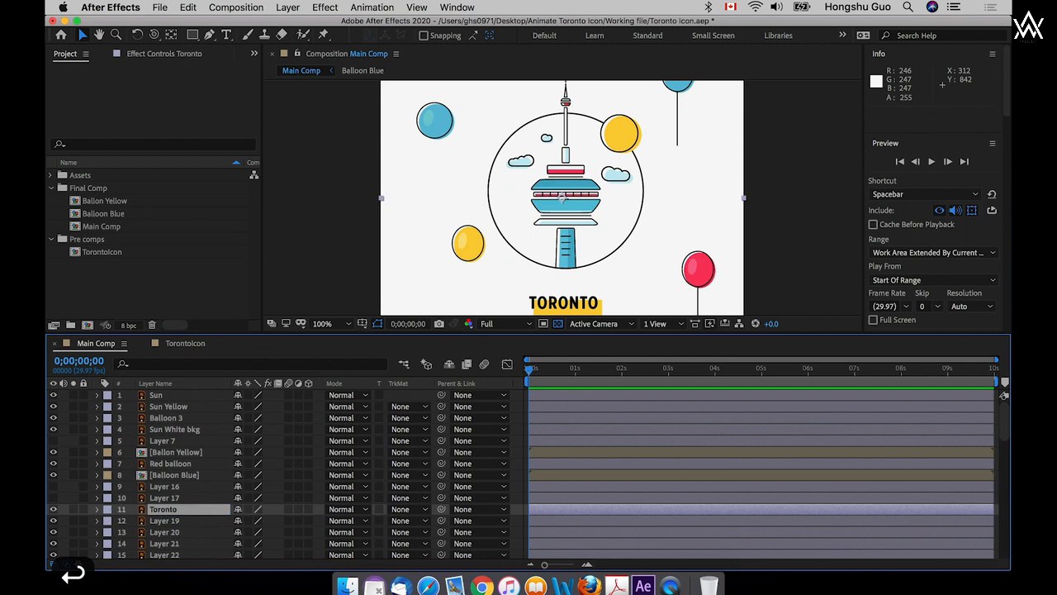
# - Check Layer 19's visibility and rename Layer 20 as Long rectangle
pyautogui.click(179, 522)
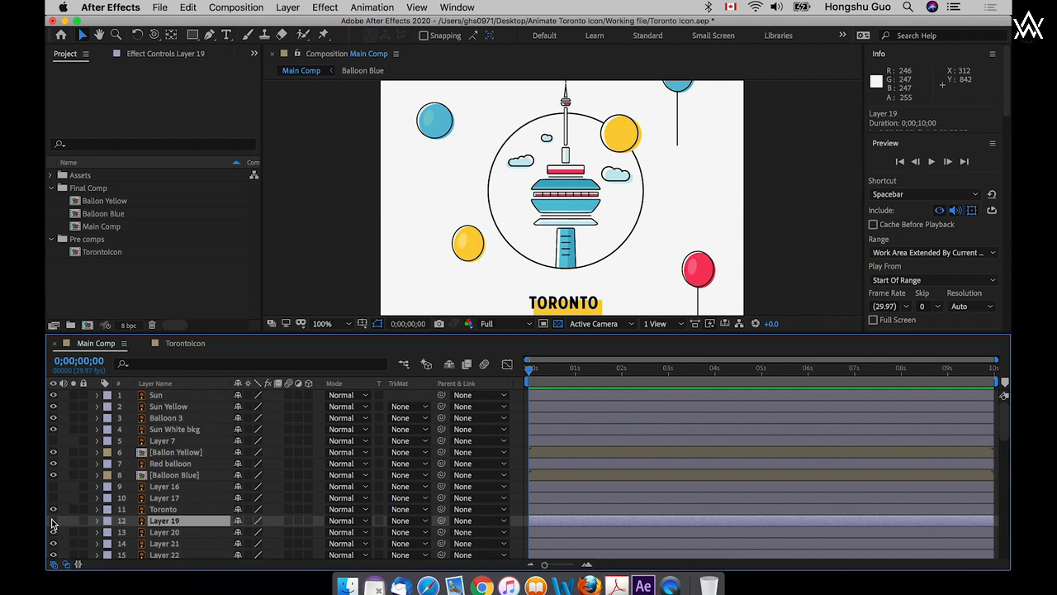
pyautogui.click(170, 533)
pyautogui.press('Return')
pyautogui.write('Long rectngle')
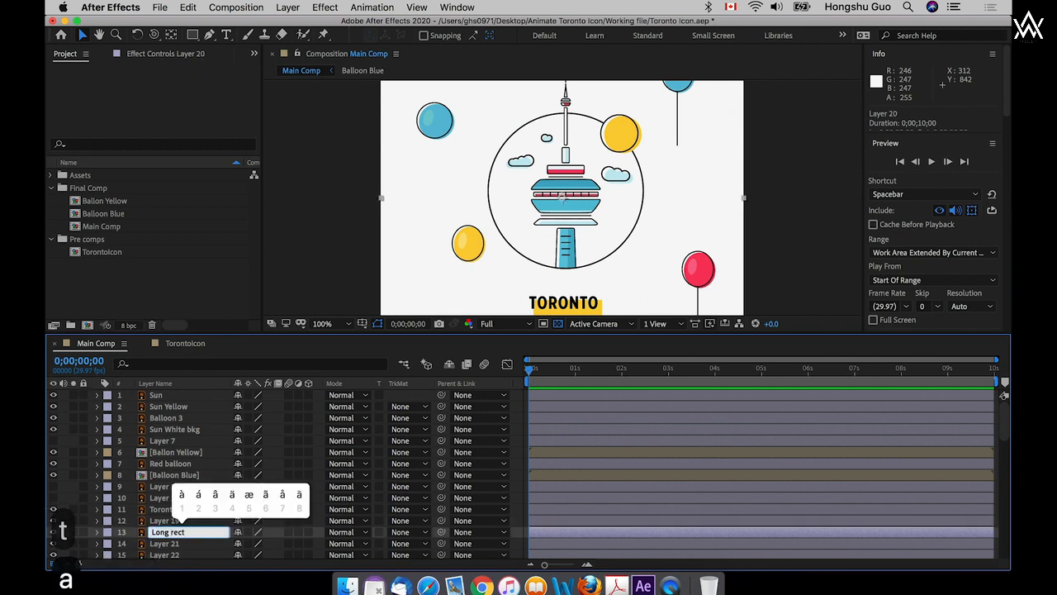
pyautogui.press('Left')
pyautogui.press('Left')
pyautogui.press('Left')
pyautogui.press('Left')
pyautogui.write('a')
pyautogui.click(196, 521)
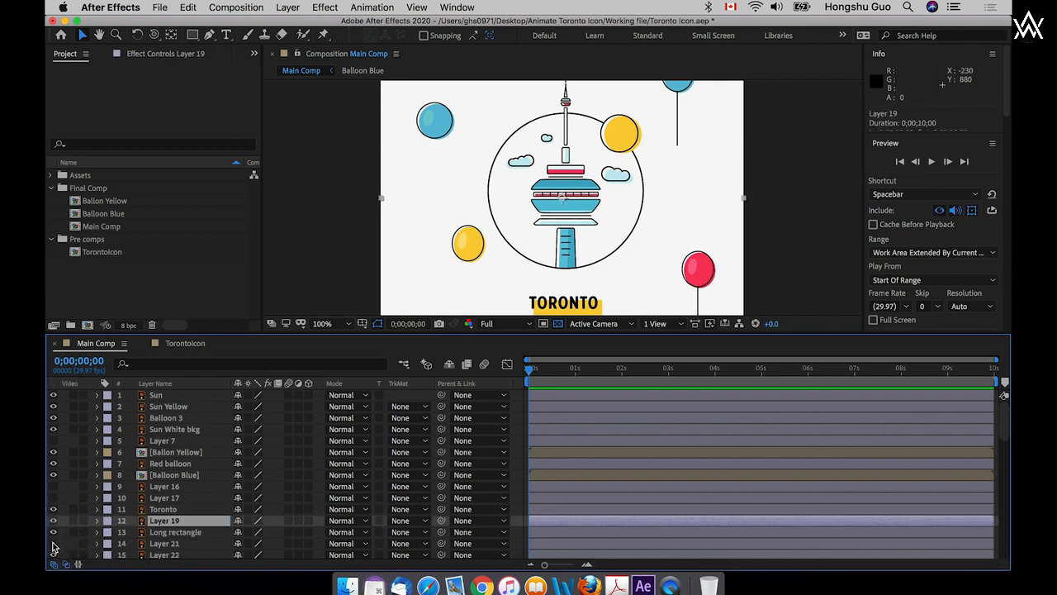
# - Toggle the visibility of Long rectangle and the layers below it to identify their artwork
pyautogui.scroll(-3, 207, 504)
pyautogui.scroll(-2, 214, 494)
pyautogui.click(64, 408)
pyautogui.click(54, 406)
pyautogui.click(54, 406)
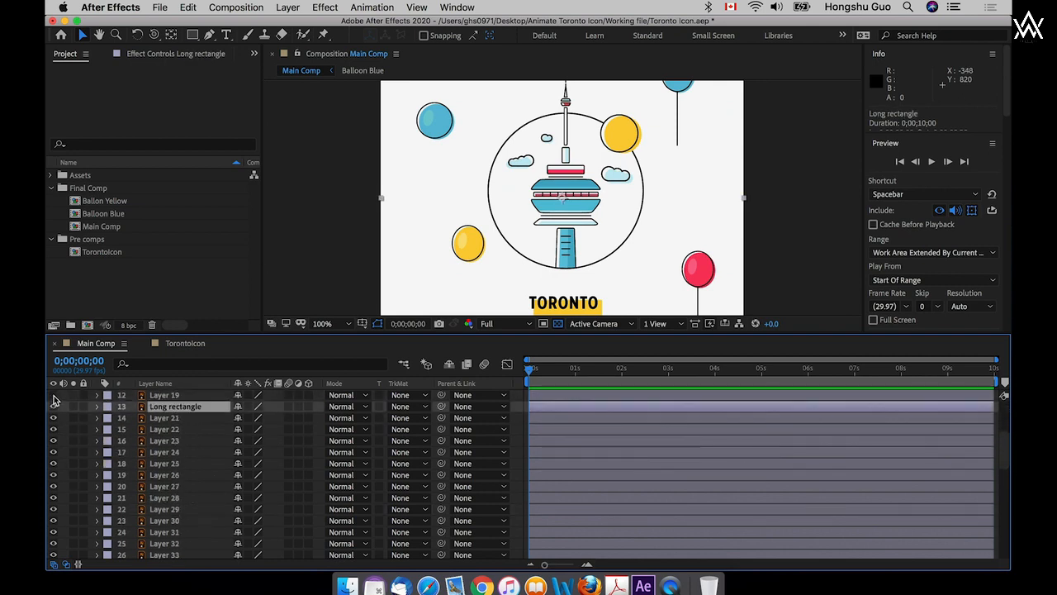
pyautogui.click(54, 430)
pyautogui.click(55, 430)
pyautogui.click(54, 452)
# - Rename Layers 21, 22 and 23 as Cloud 1, Cloud 2 and Cloud 3
pyautogui.click(173, 418)
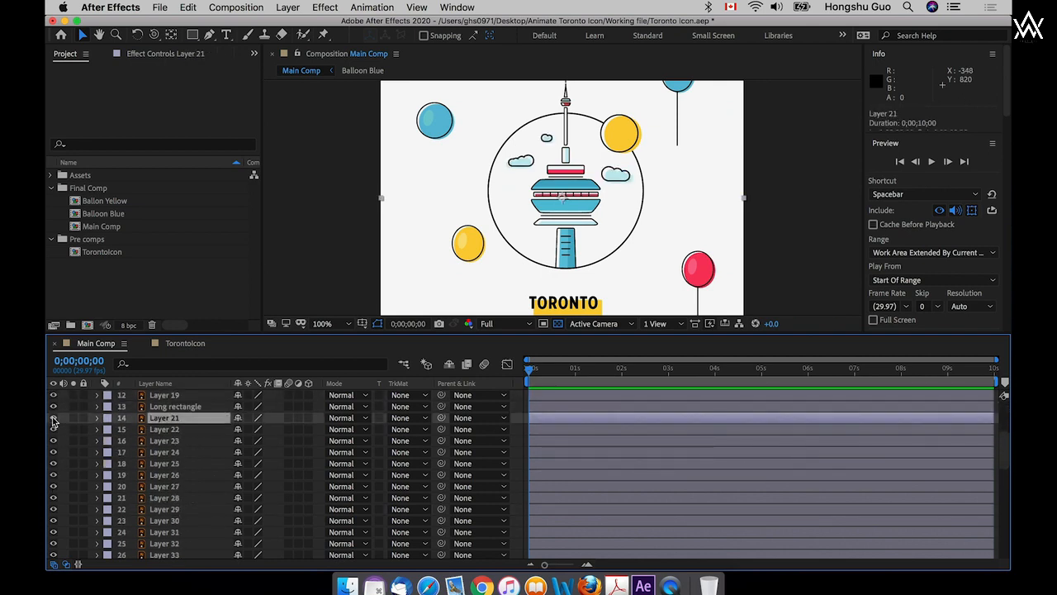
pyautogui.press('Return')
pyautogui.write('Cloud 1')
pyautogui.press('Return')
pyautogui.click(175, 430)
pyautogui.press('Return')
pyautogui.write('Cloud 2')
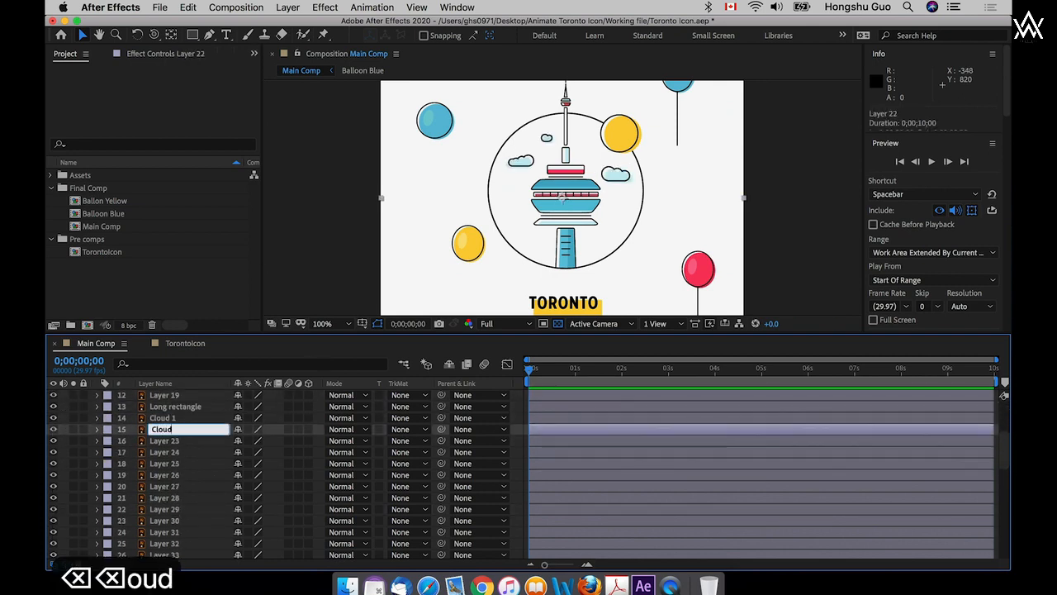
pyautogui.press('Return')
pyautogui.click(175, 441)
pyautogui.press('Return')
pyautogui.write('Cloud 3')
pyautogui.press('Return')
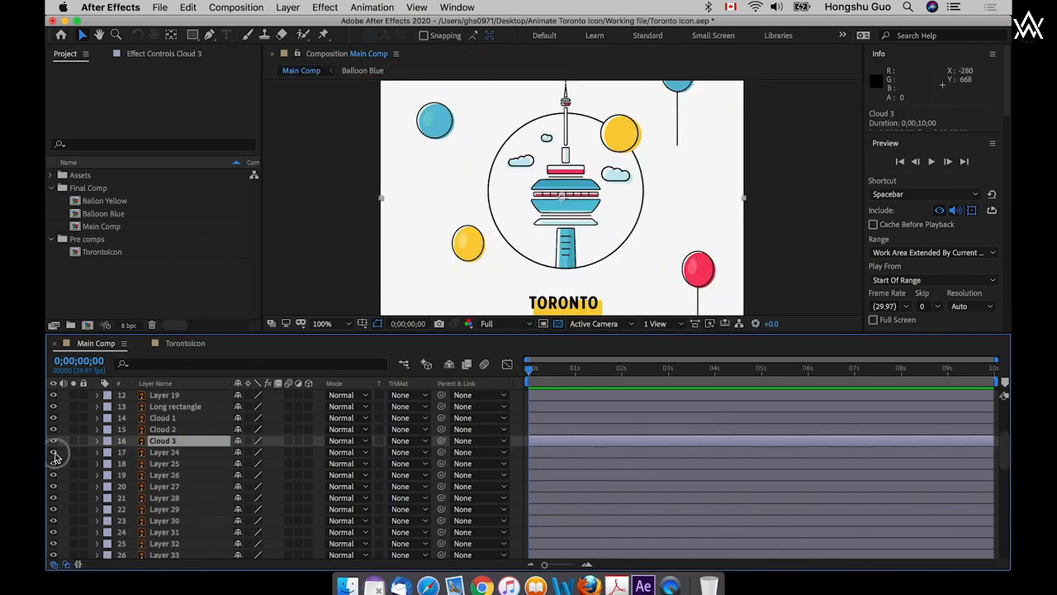
# - Rename Layer 33 in Main Comp as Top Line
pyautogui.scroll(-2, 176, 527)
pyautogui.click(165, 507)
pyautogui.press('Return')
pyautogui.write('Top Line')
pyautogui.press('Return')
# - Check Layers 34 to 37 by toggling their visibility and pre-compose them into a composition named 4 lines
pyautogui.click(175, 520)
pyautogui.moveTo(54, 519); pyautogui.dragTo(54, 550)
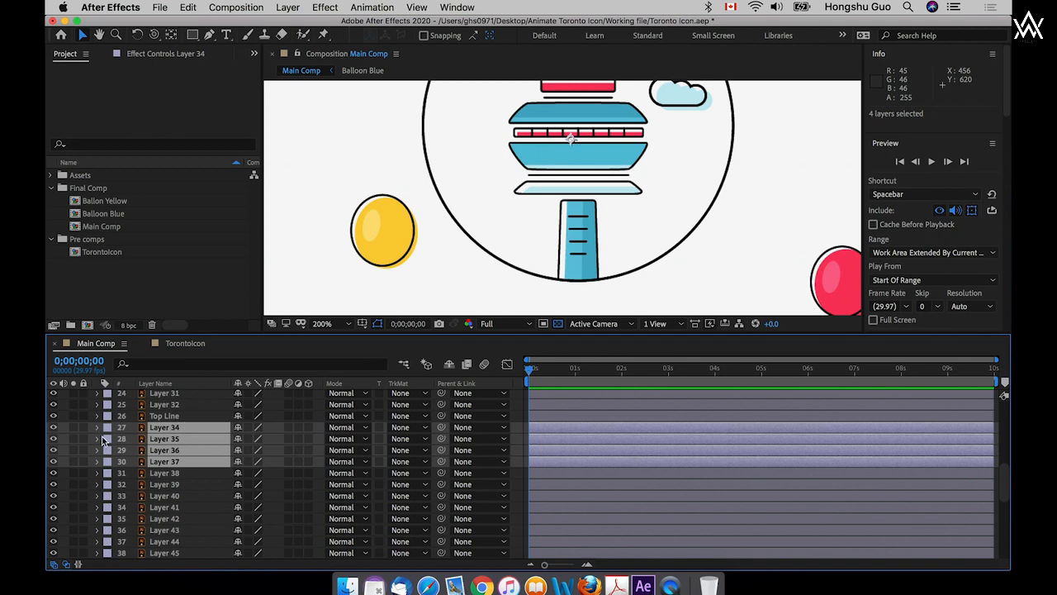
pyautogui.click(54, 428)
pyautogui.click(55, 428)
pyautogui.press('super+shift+c')
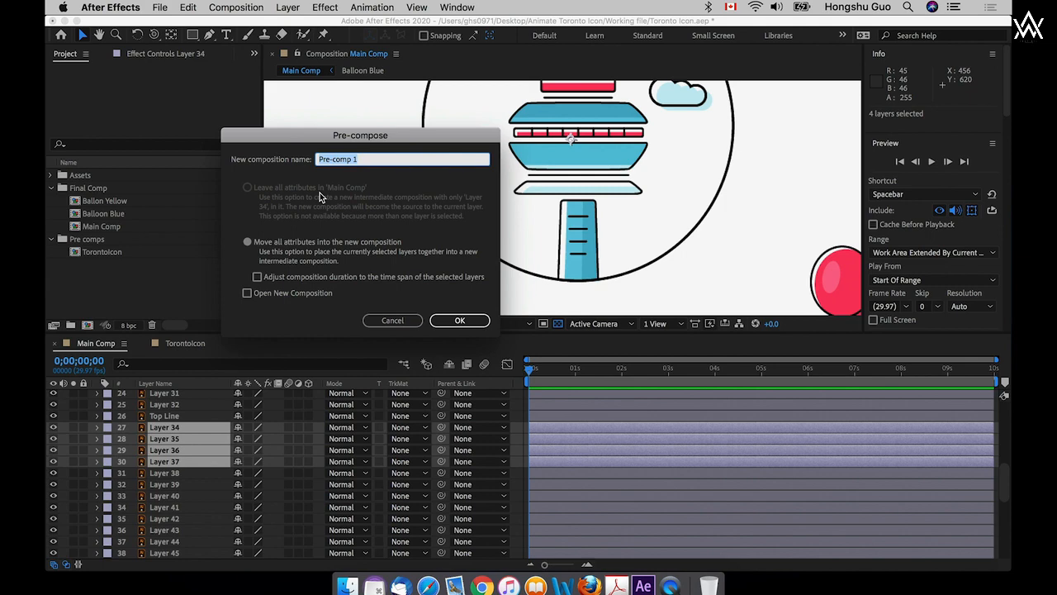
pyautogui.write('4 lines')
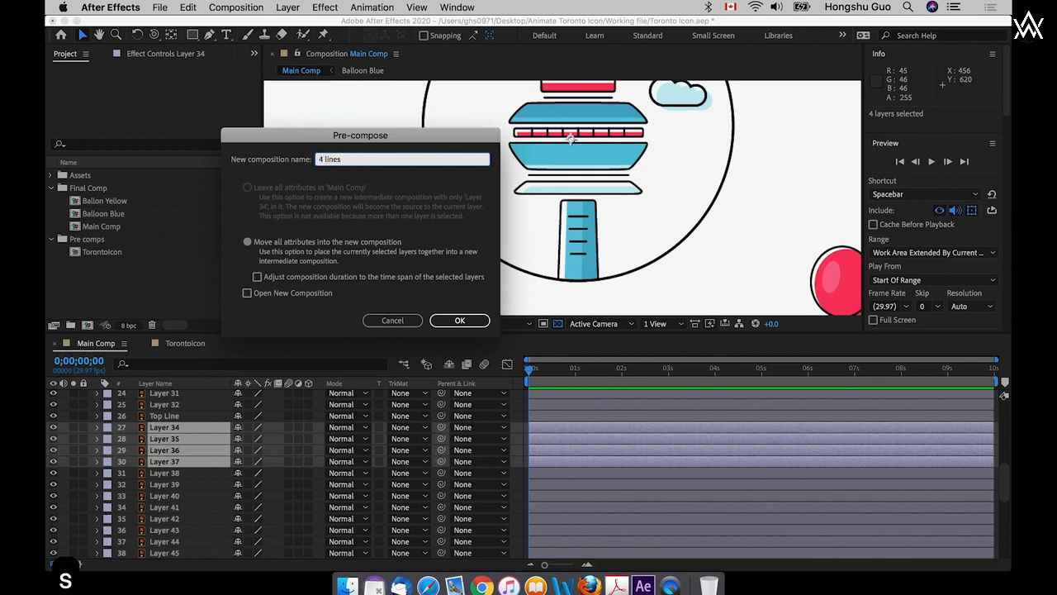
pyautogui.press('Return')
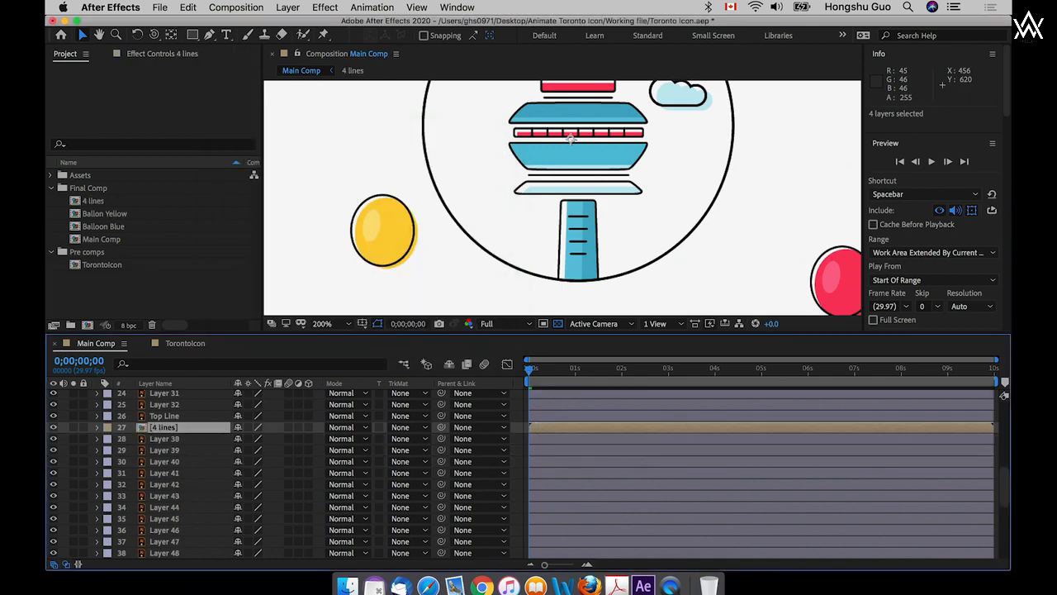
# - Rename Layer 38 as Bottom Line and Layer 39 as Bottom Pole
pyautogui.click(158, 440)
pyautogui.press('Return')
pyautogui.write('Bottom Line')
pyautogui.press('Return')
pyautogui.click(154, 453)
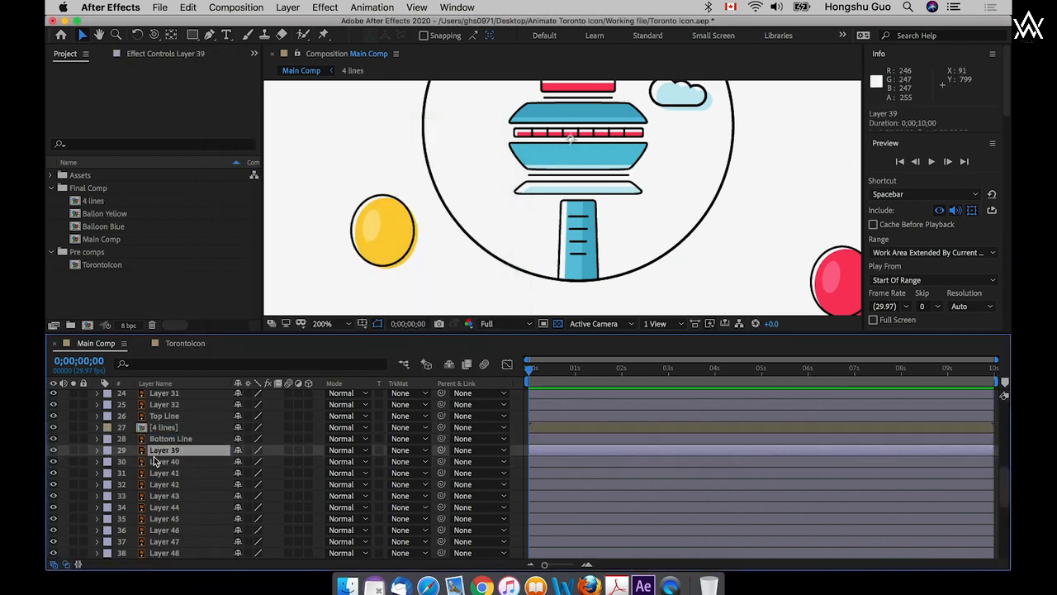
pyautogui.press('Return')
pyautogui.write('Bottom Pole')
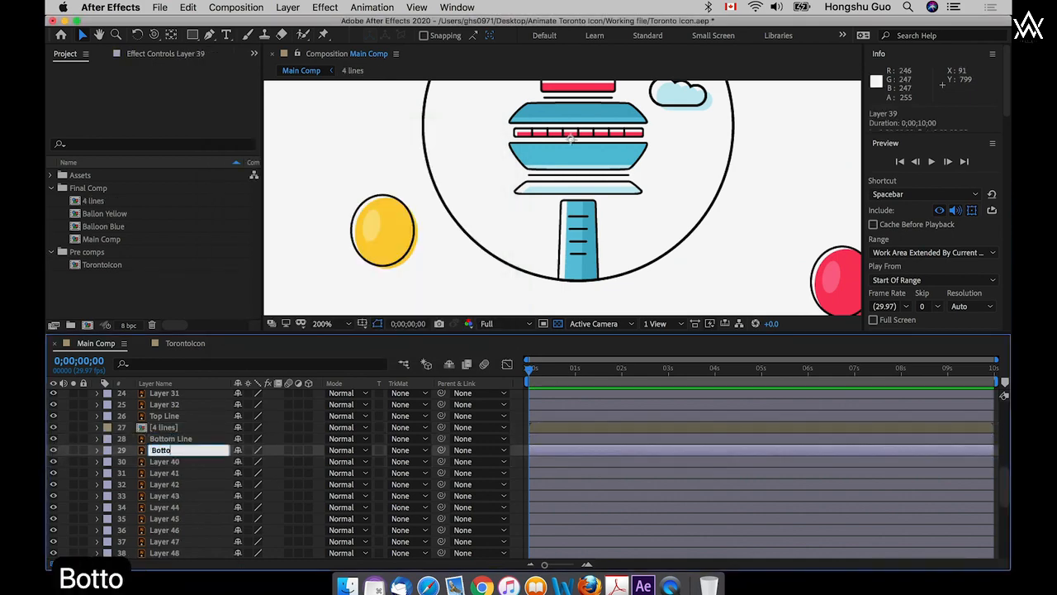
pyautogui.press('Return')
# - Rename Layer 40 as Circle and Layer 41 as Top triangle
pyautogui.click(153, 461)
pyautogui.press('Return')
pyautogui.write('Circle')
pyautogui.press('Return')
pyautogui.click(82, 472)
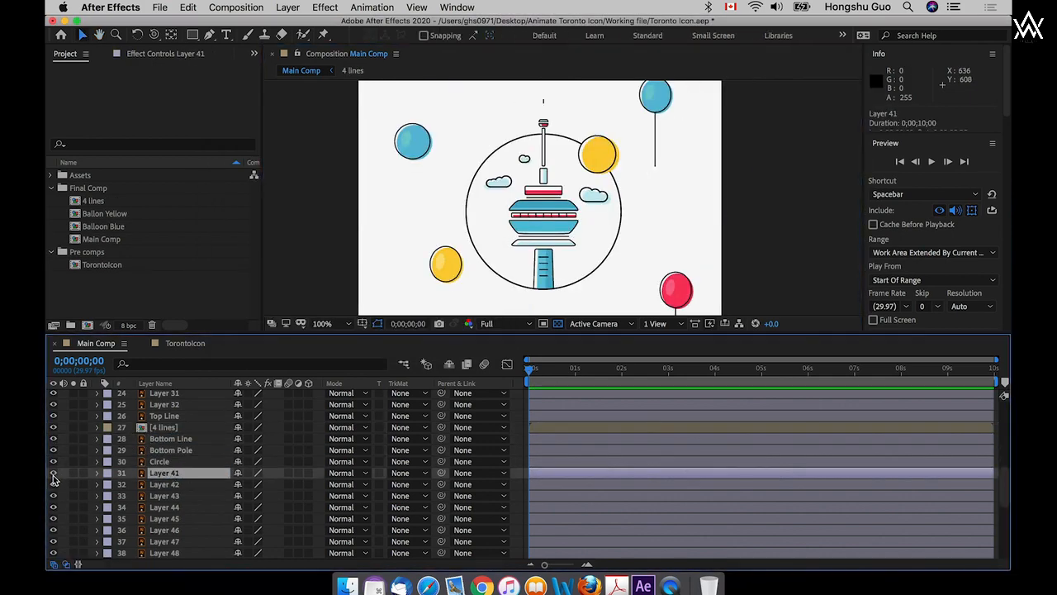
pyautogui.press('Return')
pyautogui.write('Top triangle')
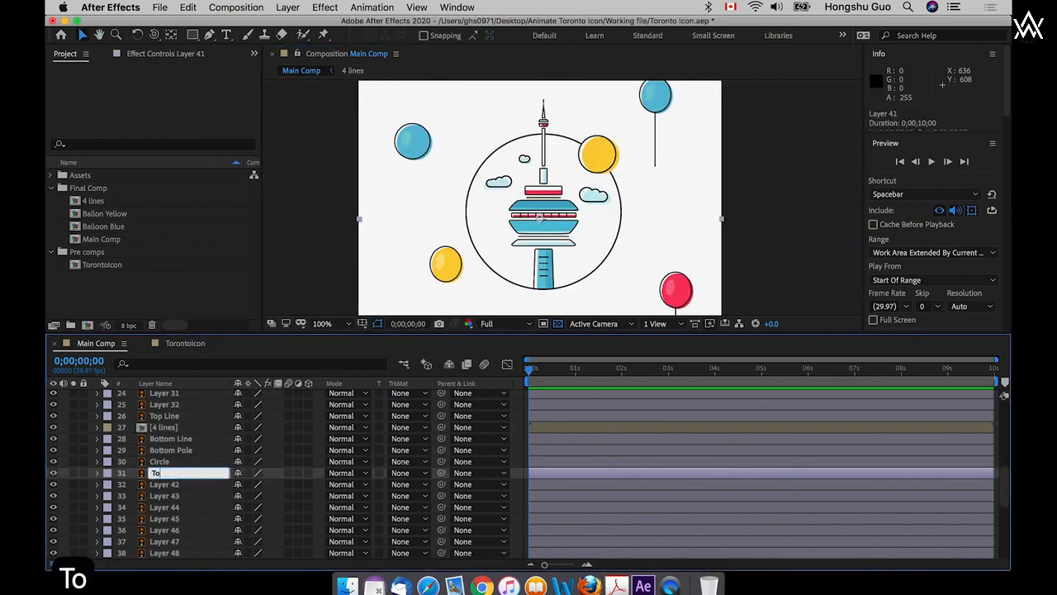
pyautogui.press('Return')
# - Rename Layer 42 in Main Comp as Short rectangle
pyautogui.click(52, 484)
pyautogui.press('Return')
pyautogui.write('Short rectangle')
pyautogui.press('Return')
# - Rename Layer 43 as Top rectangle and Layer 44 as centre window
pyautogui.click(52, 495)
pyautogui.press('Return')
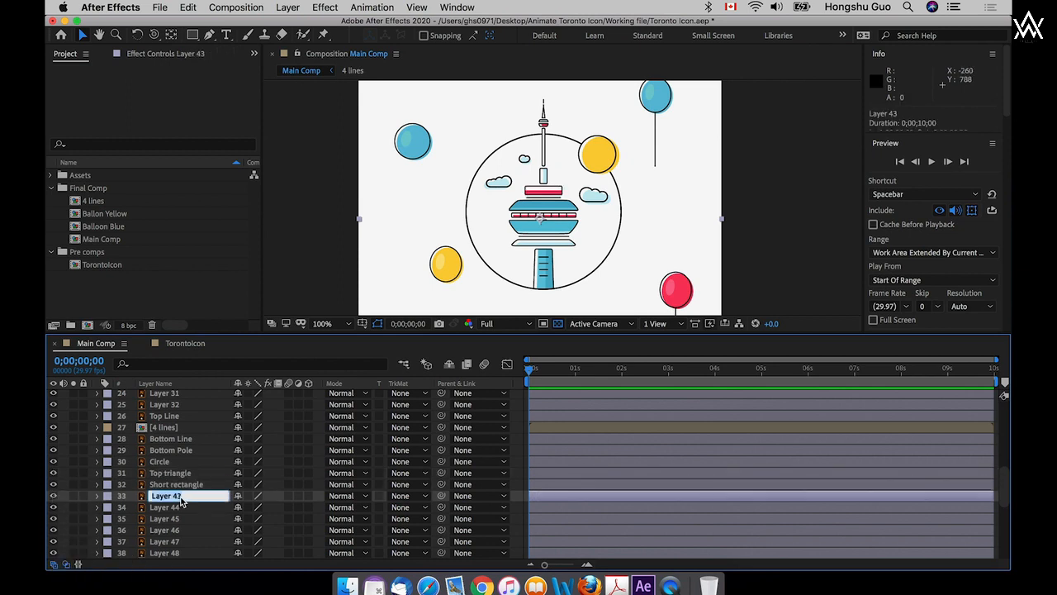
pyautogui.write('Top rectangle')
pyautogui.press('Return')
pyautogui.click(73, 508)
pyautogui.press('Return')
pyautogui.write('centre window')
pyautogui.press('Return')
# - Rename Layer 45 as small bottom rectangle and Layer 46 as small top rectangle
pyautogui.click(165, 523)
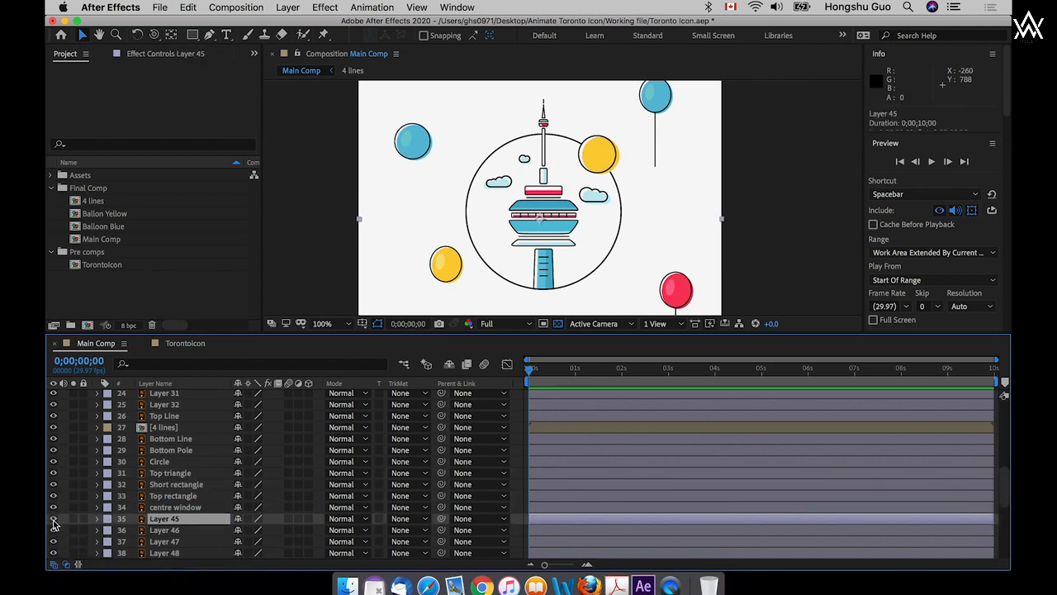
pyautogui.press('Return')
pyautogui.write('small bottom rectangle')
pyautogui.press('Return')
pyautogui.click(165, 530)
pyautogui.press('Return')
pyautogui.write('small top rectangle')
pyautogui.press('Return')
# - Rename Layer 47 as Bottom base
pyautogui.click(165, 542)
pyautogui.press('Return')
pyautogui.write('Bottom base')
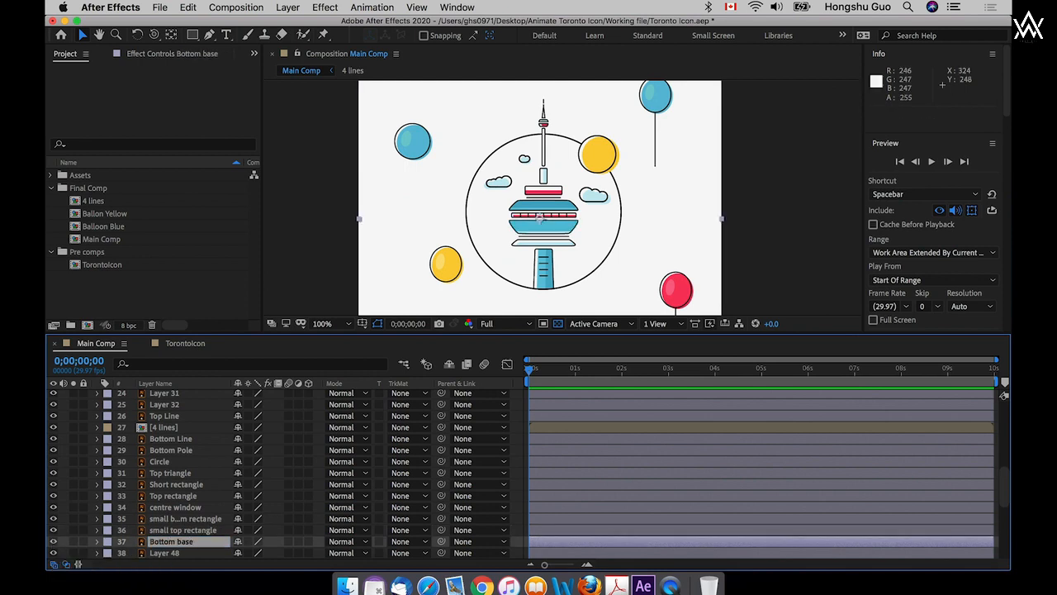
pyautogui.press('Return')
# - Rename Layer 48 in Main Comp as Centre Top
pyautogui.scroll(-4, 206, 471)
pyautogui.click(165, 439)
pyautogui.press('Return')
pyautogui.write('Top')
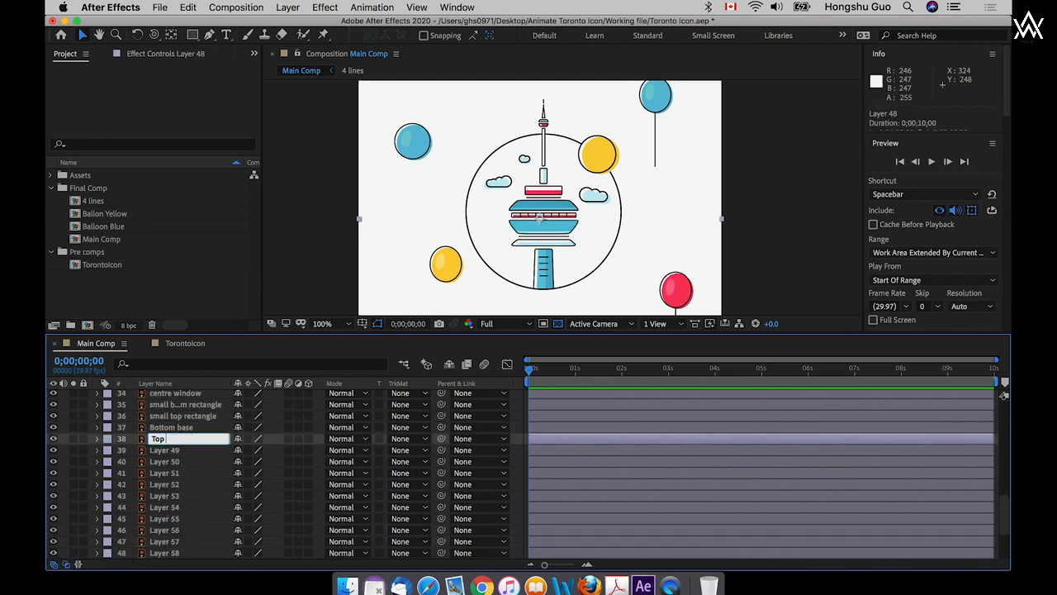
pyautogui.press('Left')
pyautogui.press('Left')
pyautogui.press('Left')
pyautogui.write('Centre')
pyautogui.press('Return')
# - Rename the layer directly above Centre Top as Centre Bottom and Layer 49 as Bottom base
pyautogui.click(172, 427)
pyautogui.press('Return')
pyautogui.write('Centre Bottom')
pyautogui.press('Return')
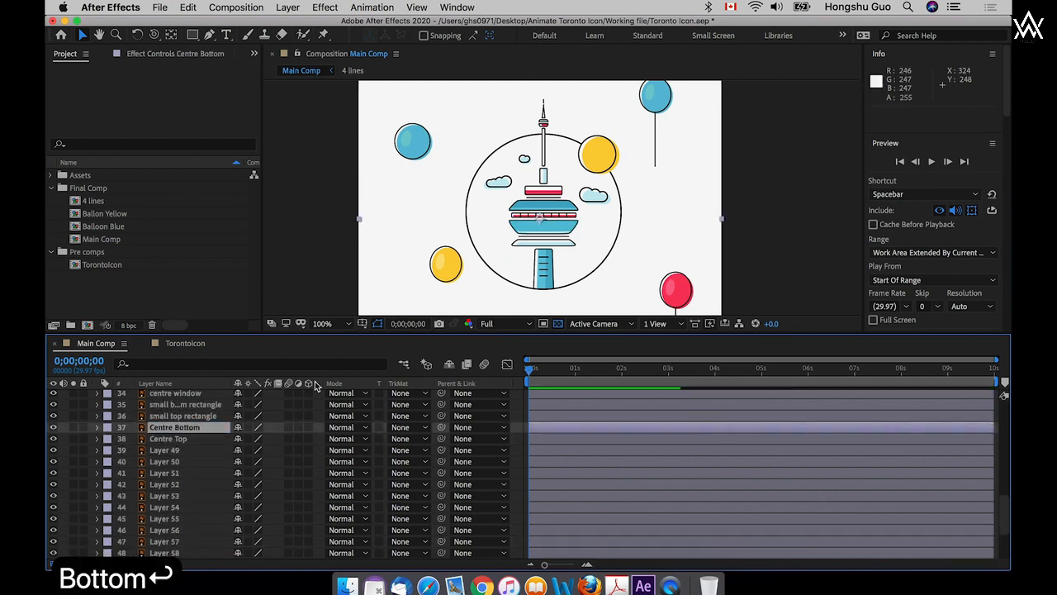
pyautogui.click(165, 450)
pyautogui.press('Return')
pyautogui.write('Bottom base')
pyautogui.press('Return')
# - Check which parts of the artwork Layers 50 to 60 contain by toggling their visibility together
pyautogui.click(167, 461)
pyautogui.scroll(-2, 169, 449)
pyautogui.keyDown('shift'); pyautogui.click(164, 544); pyautogui.keyUp('shift')
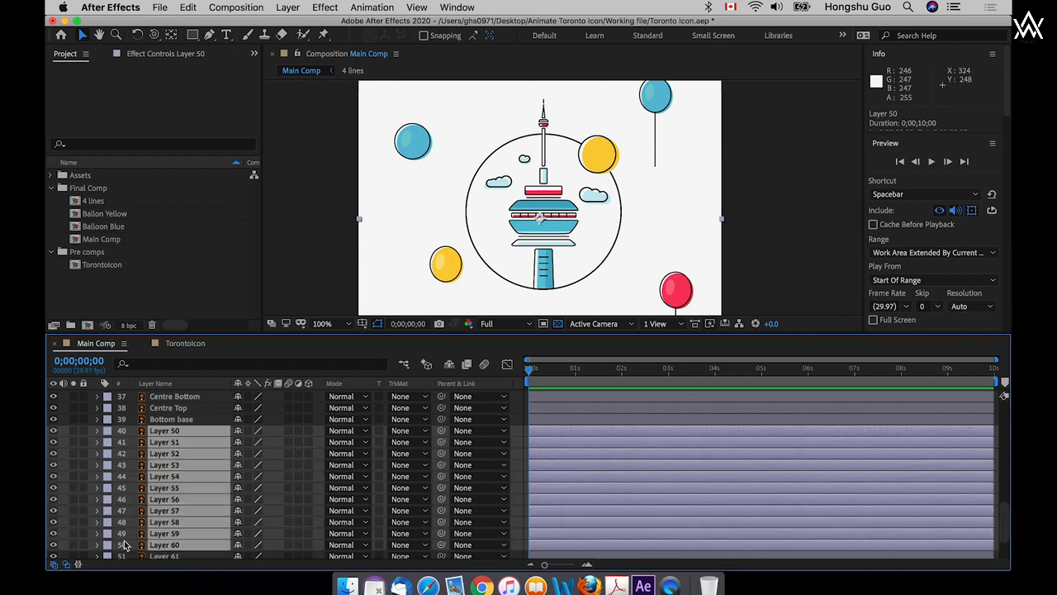
pyautogui.click(52, 544)
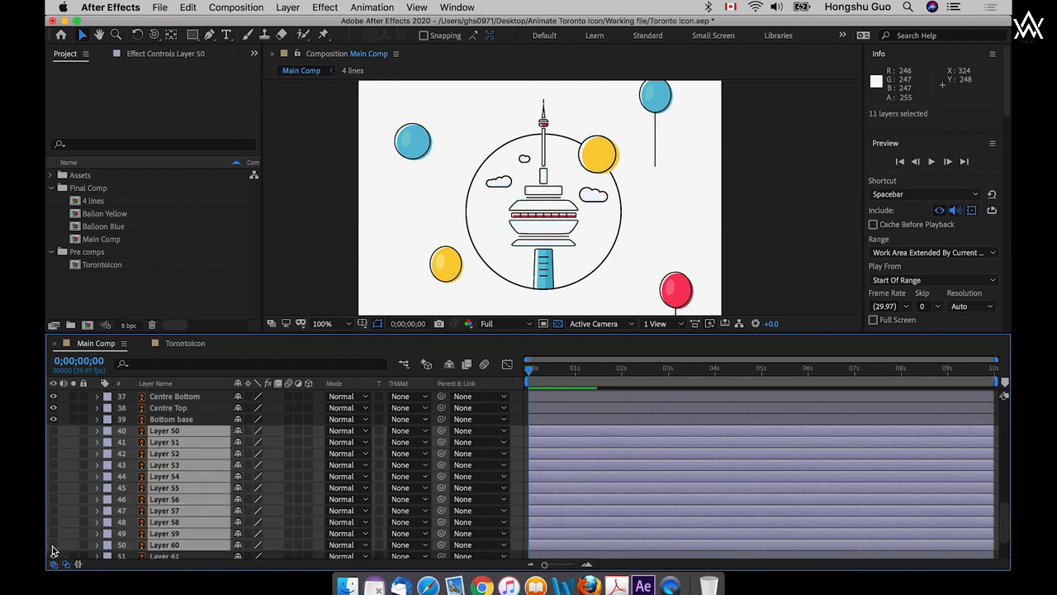
pyautogui.click(52, 545)
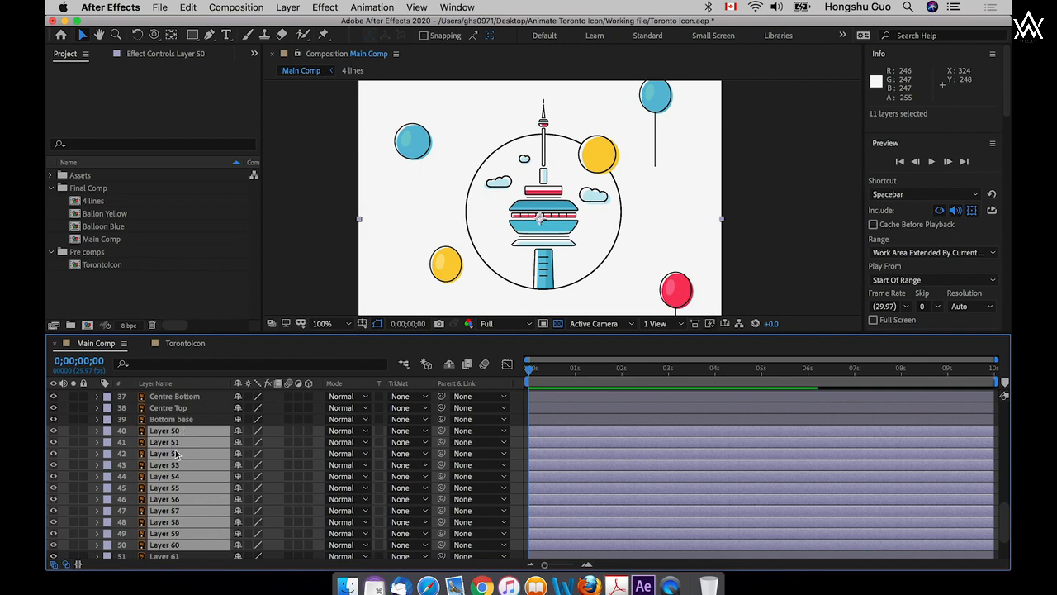
pyautogui.click(53, 431)
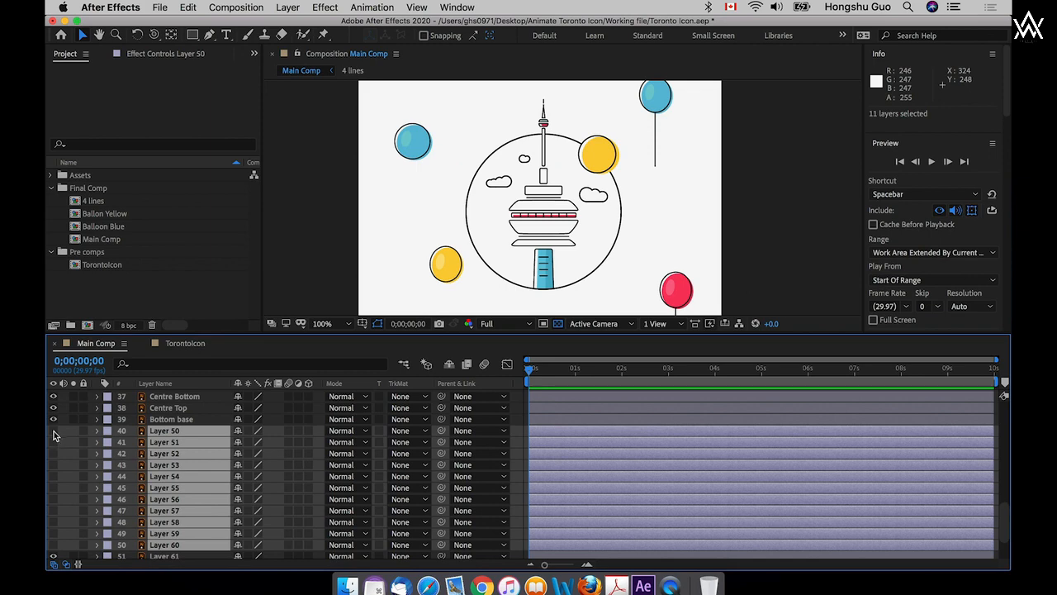
pyautogui.click(53, 431)
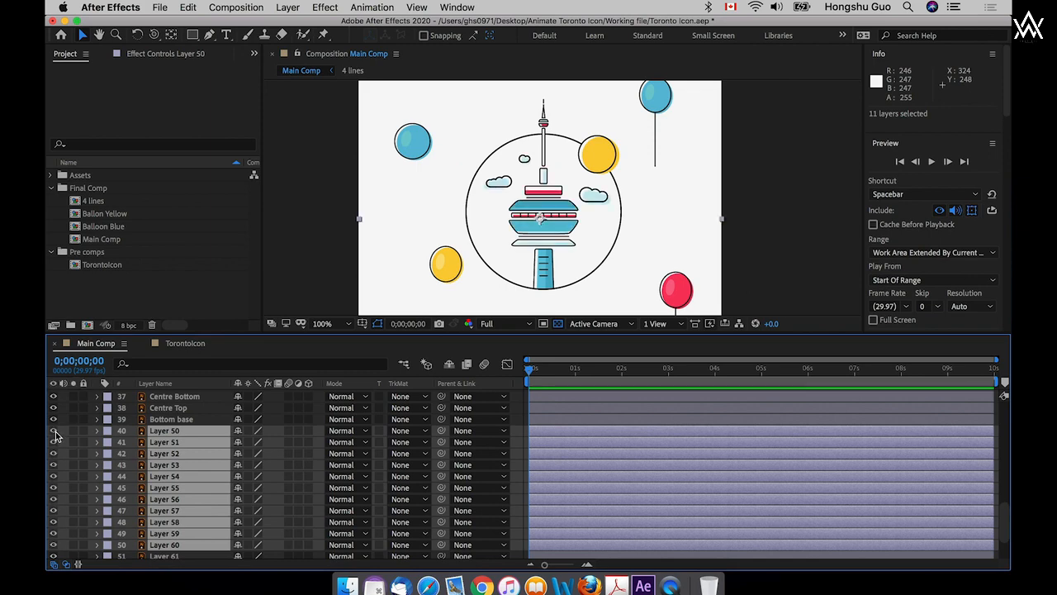
pyautogui.click(53, 431)
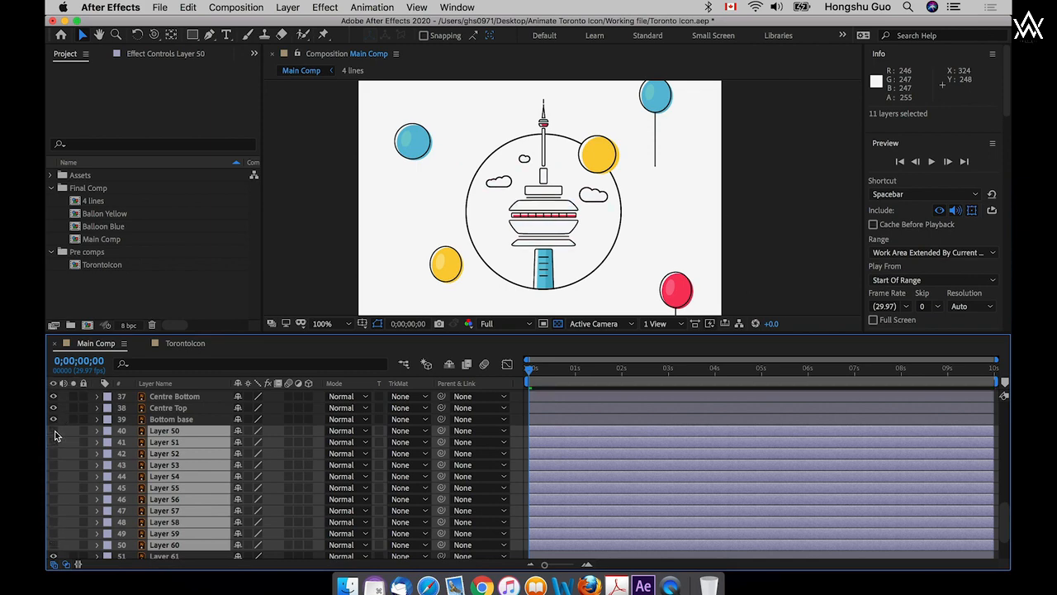
pyautogui.click(53, 432)
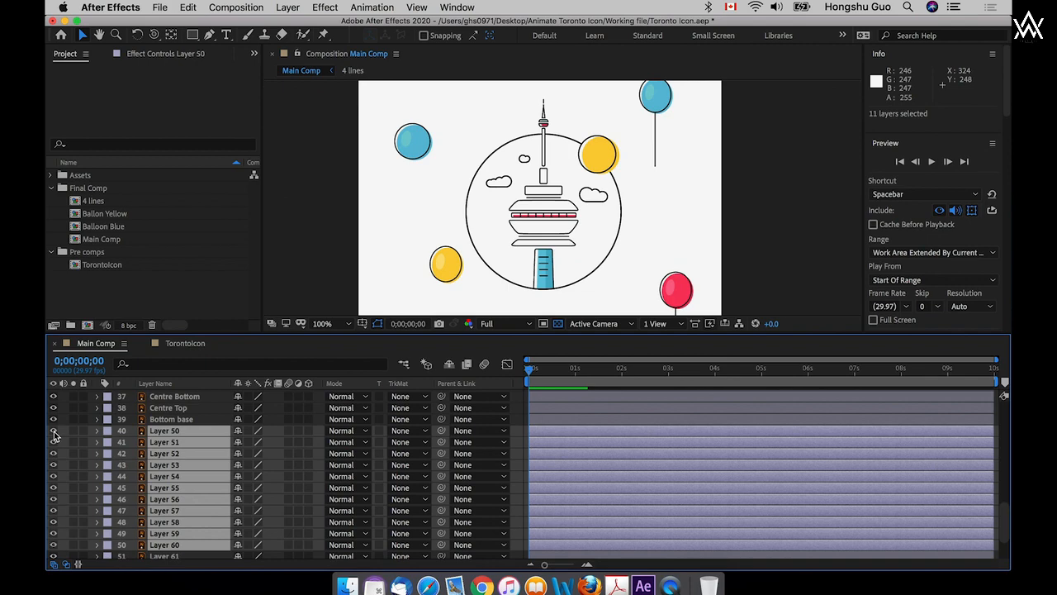
# - Set the label colour of Layers 50 to 60 to Yellow after trying Pink
pyautogui.click(110, 434)
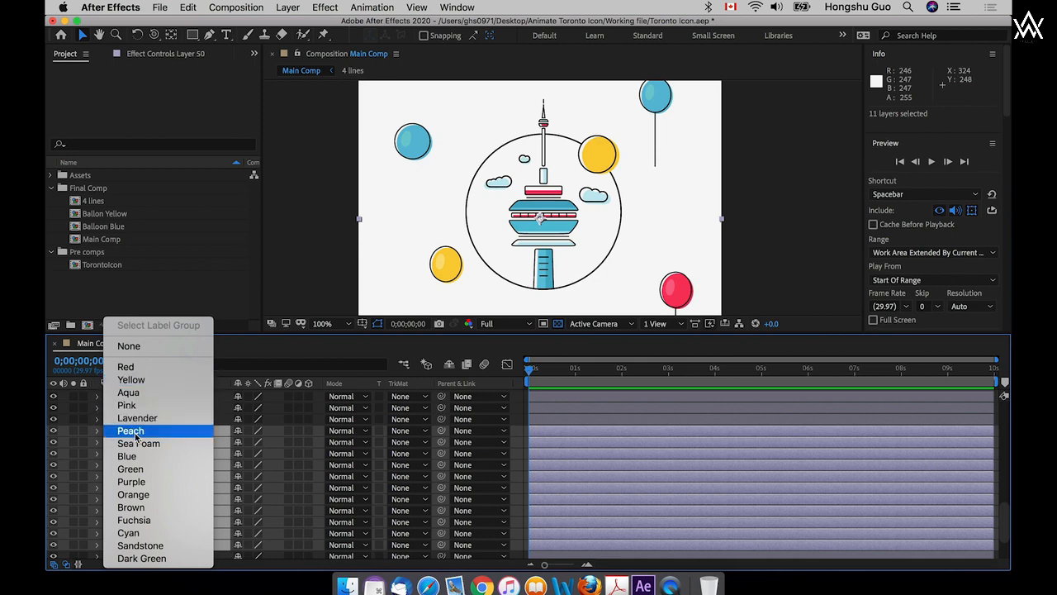
pyautogui.click(131, 405)
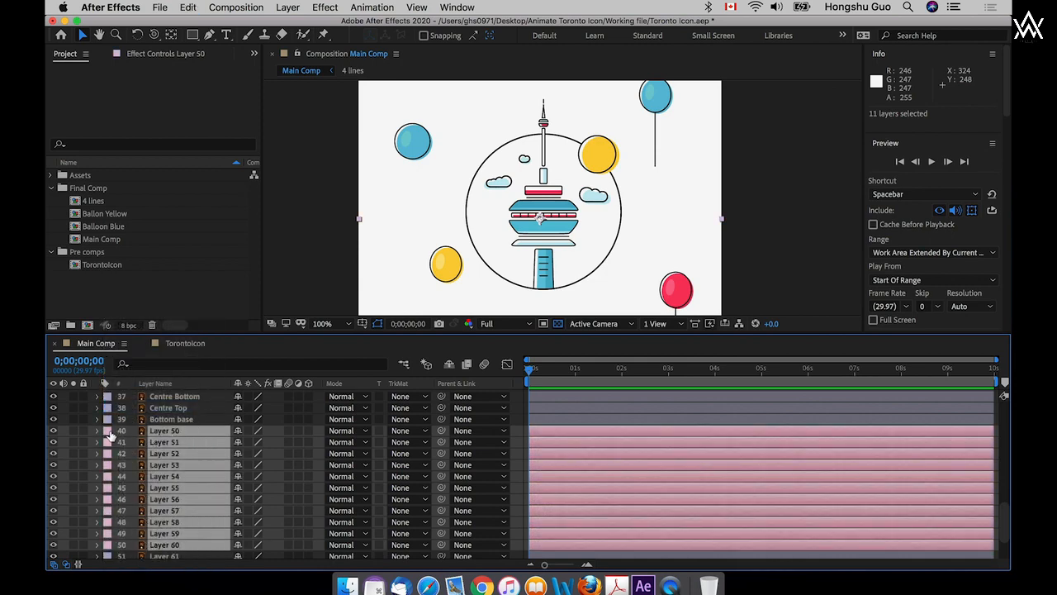
pyautogui.click(111, 436)
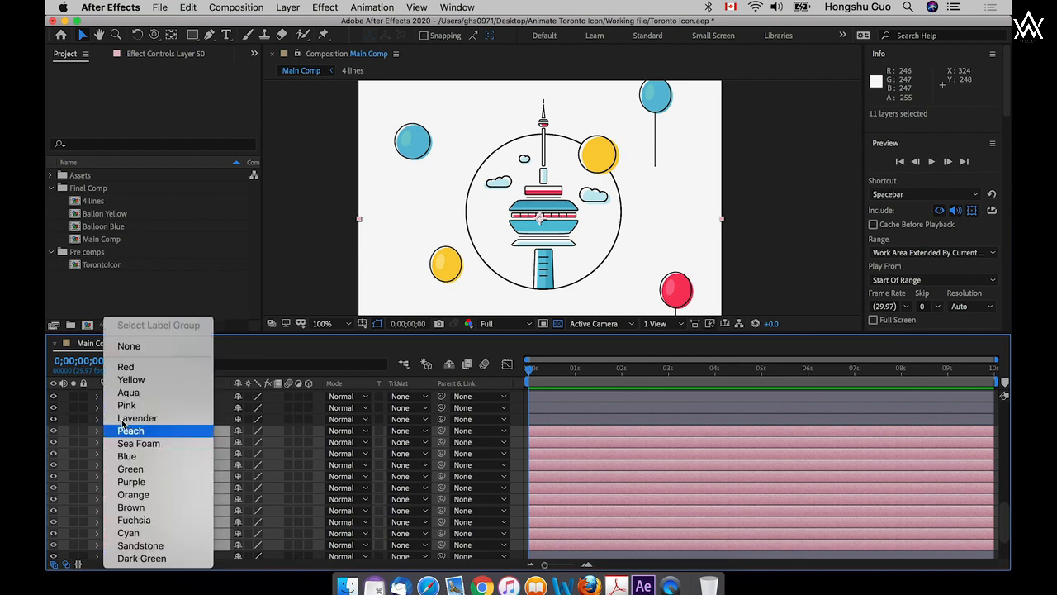
pyautogui.click(137, 384)
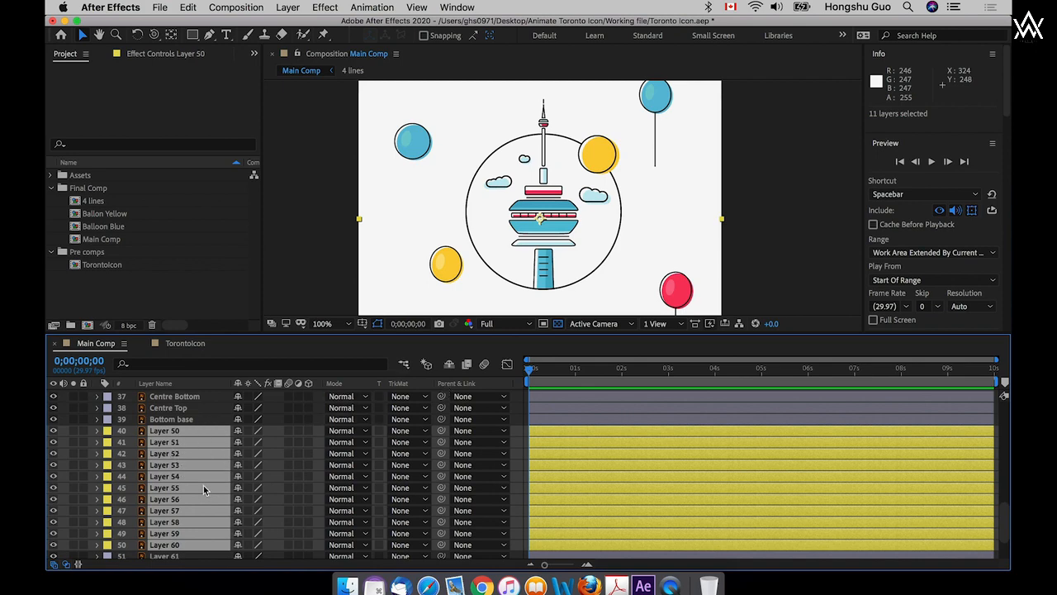
# - Check Layers 61 to 66 as a group, then Layer 66 alone, by toggling their visibility
pyautogui.scroll(-3, 203, 485)
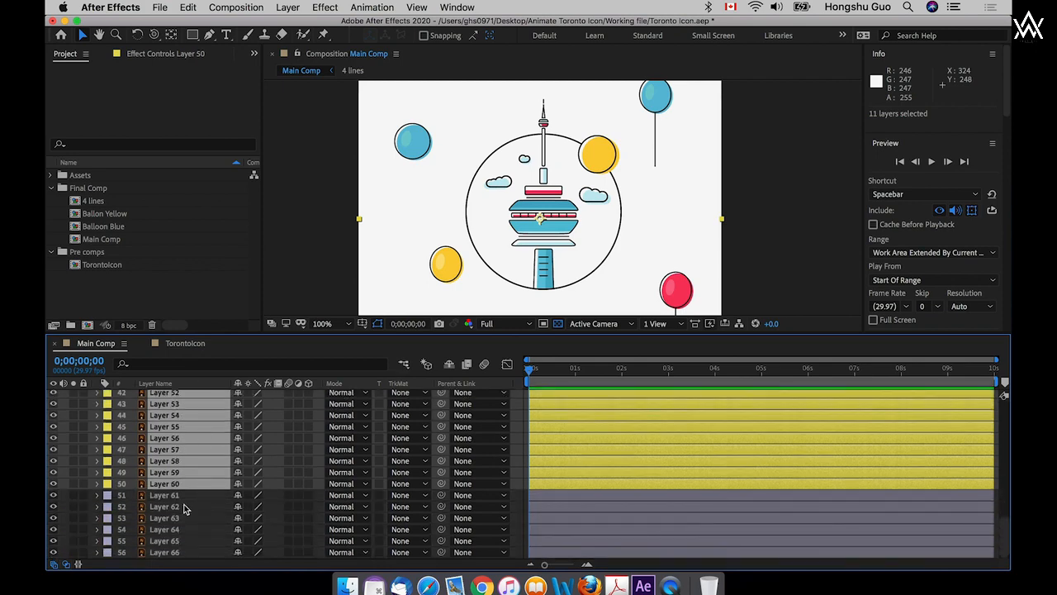
pyautogui.click(176, 495)
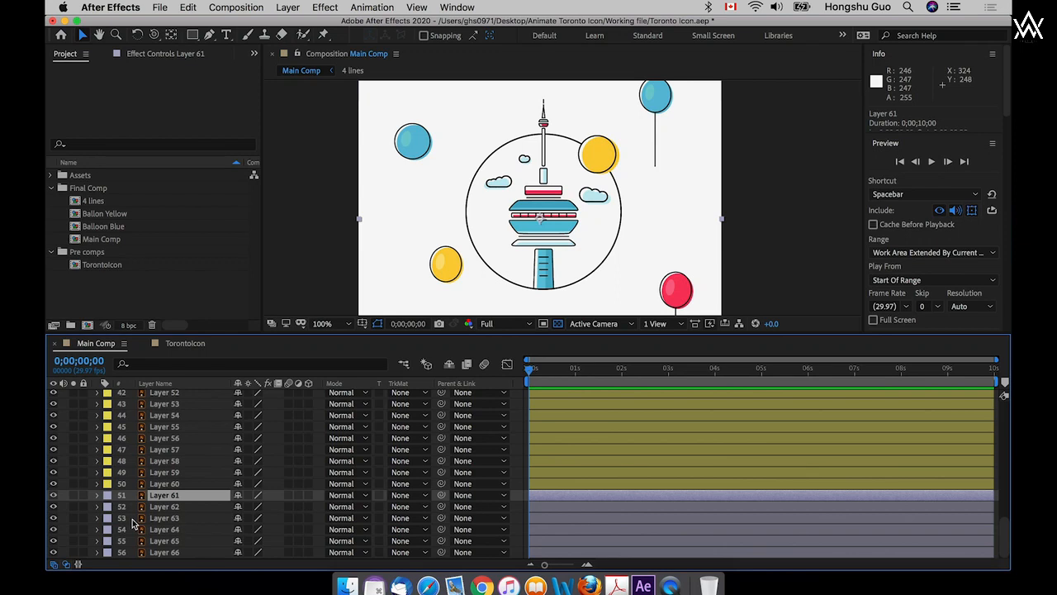
pyautogui.keyDown('shift'); pyautogui.click(174, 552); pyautogui.keyUp('shift')
pyautogui.click(54, 496)
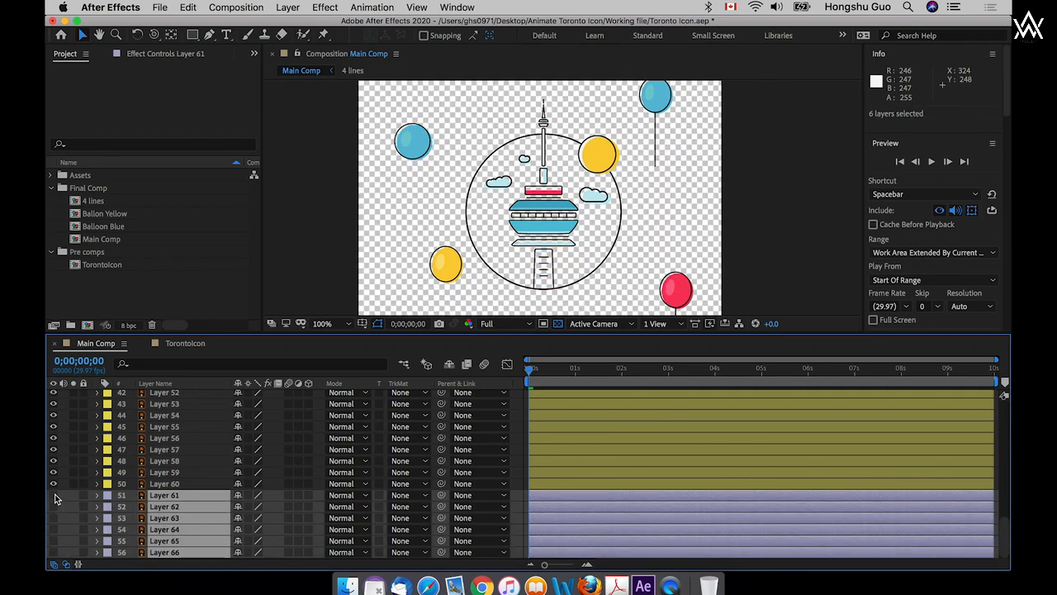
pyautogui.click(55, 497)
pyautogui.click(165, 494)
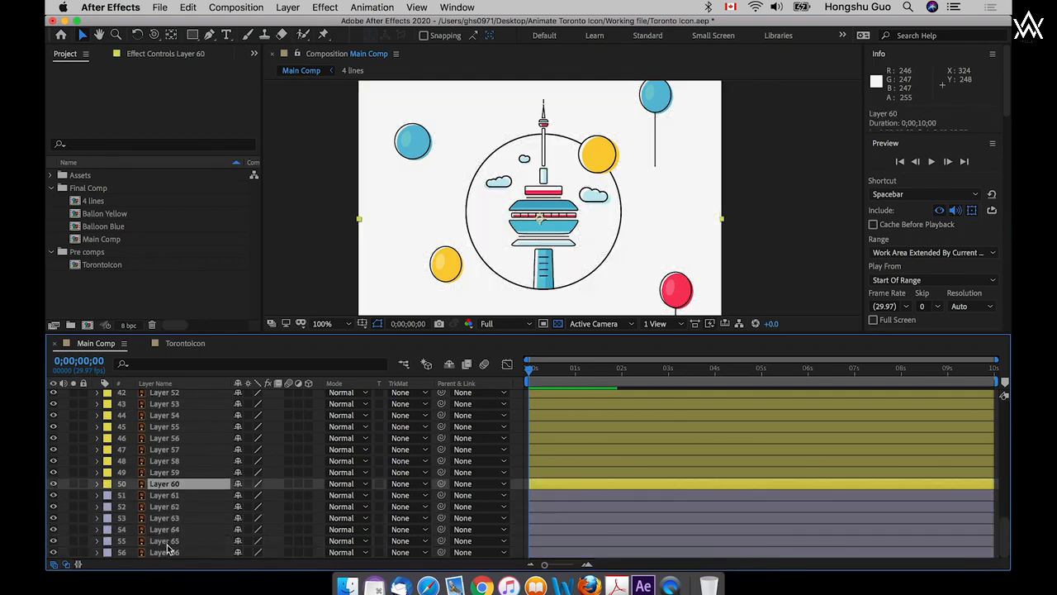
pyautogui.click(115, 552)
pyautogui.click(53, 552)
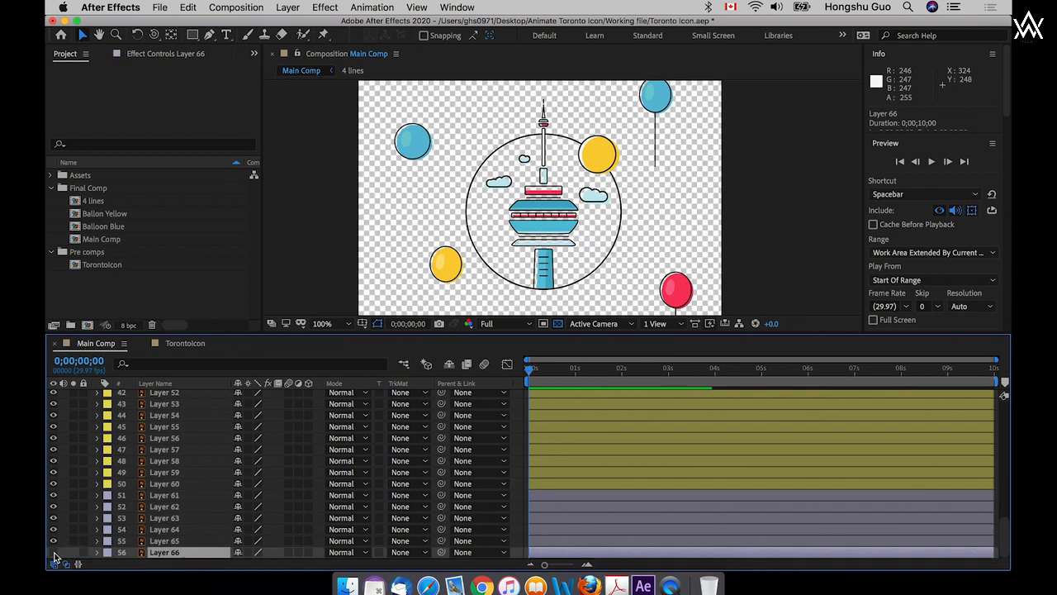
pyautogui.click(54, 551)
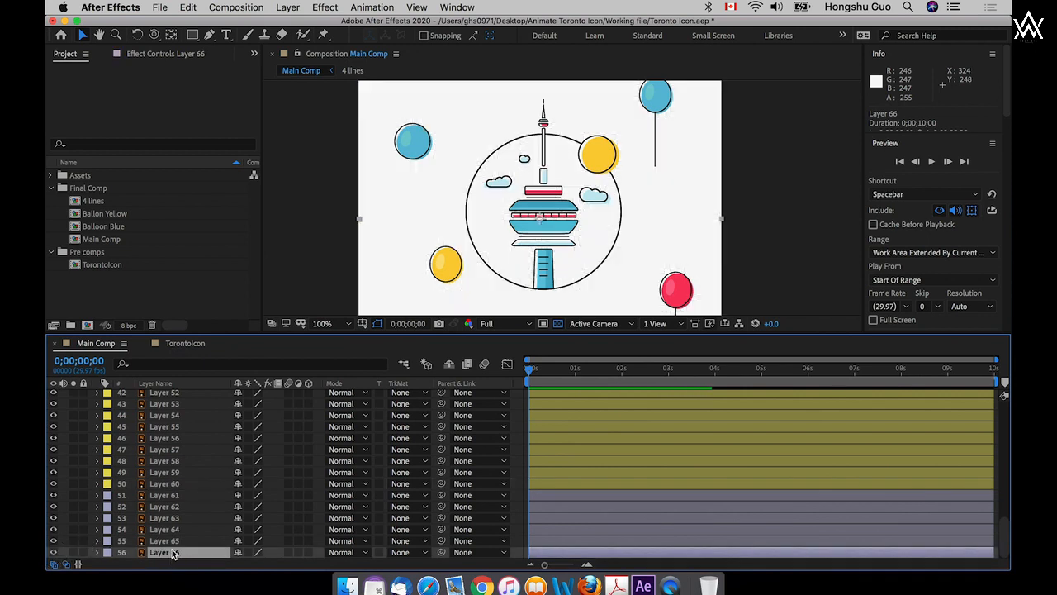
# - Rename Layer 66 as BKG and lock it
pyautogui.press('Return')
pyautogui.write('Re')
pyautogui.press('BackSpace')
pyautogui.press('BackSpace')
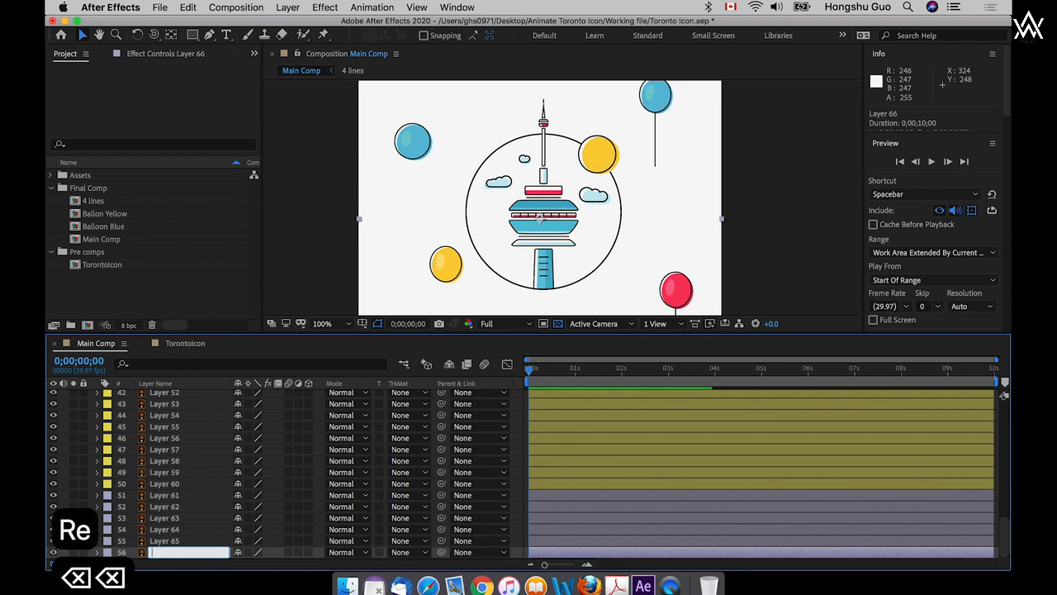
pyautogui.write('BKG')
pyautogui.press('Return')
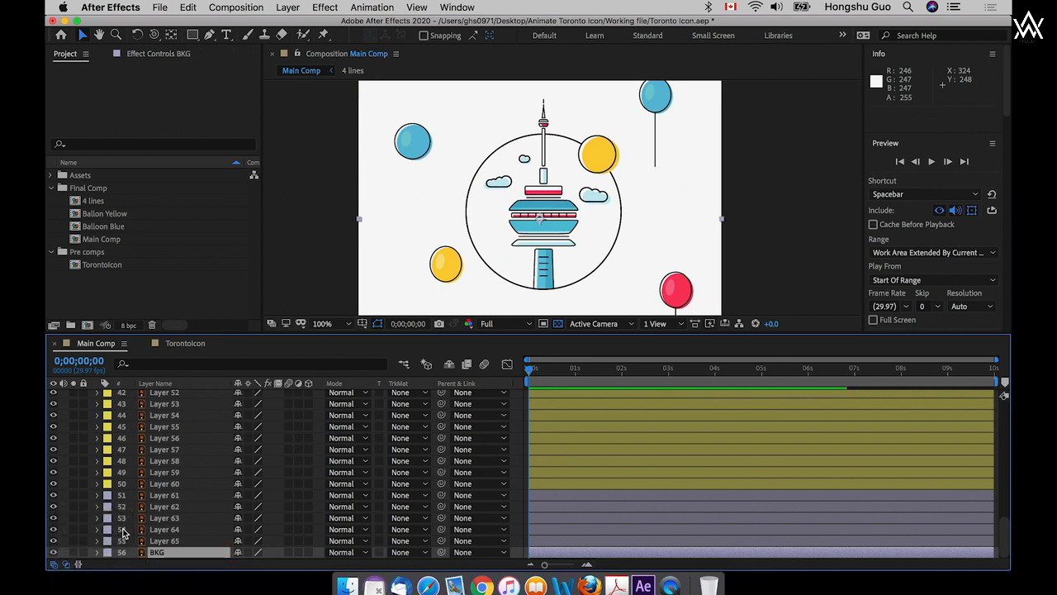
pyautogui.click(83, 552)
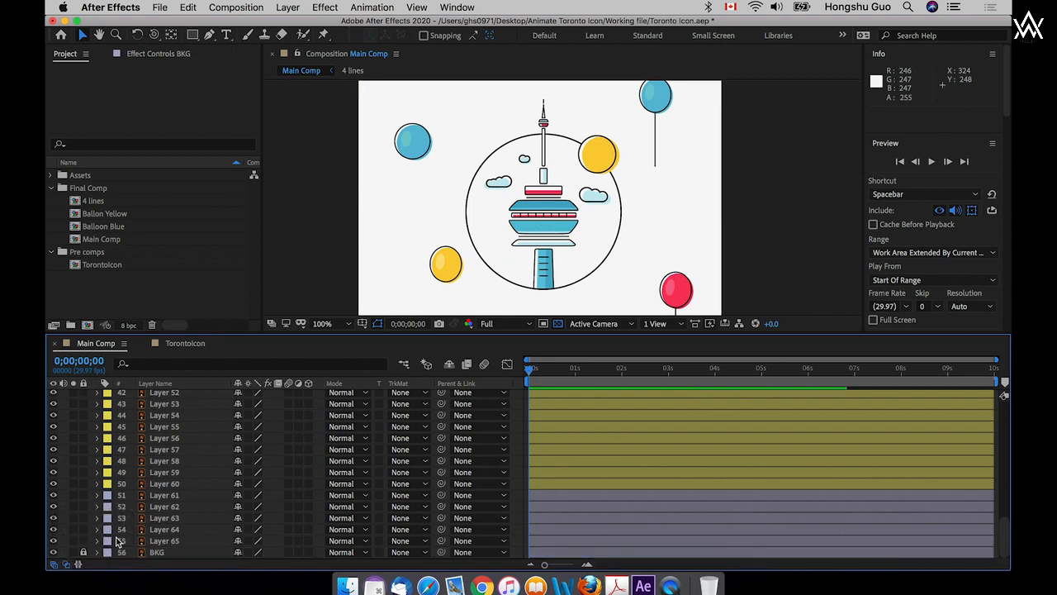
# - Set the label colour of Layers 61 to 65 to Yellow
pyautogui.click(171, 545)
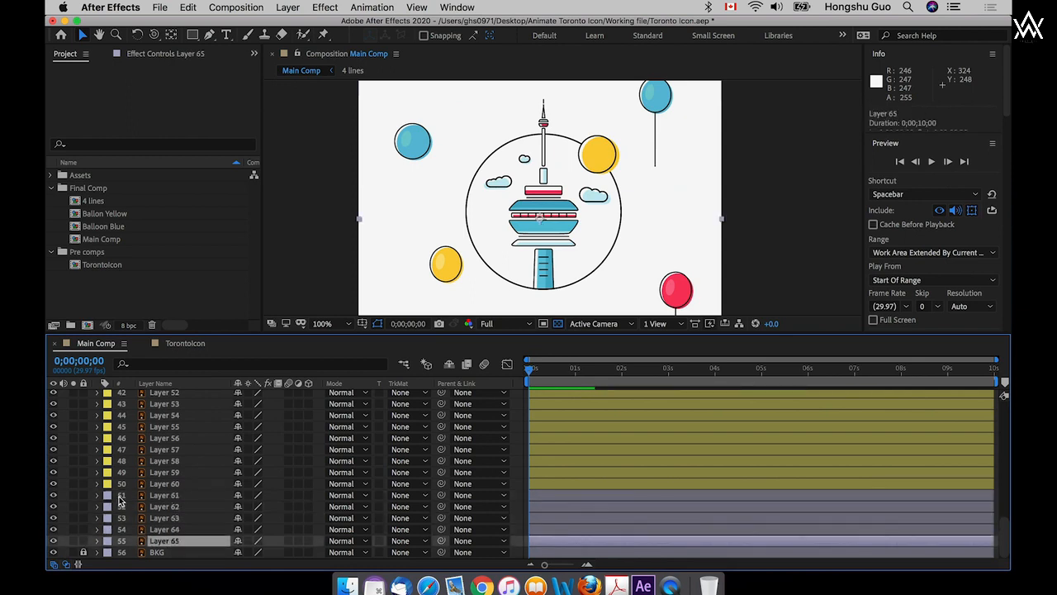
pyautogui.keyDown('shift'); pyautogui.click(110, 501); pyautogui.keyUp('shift')
pyautogui.click(107, 500)
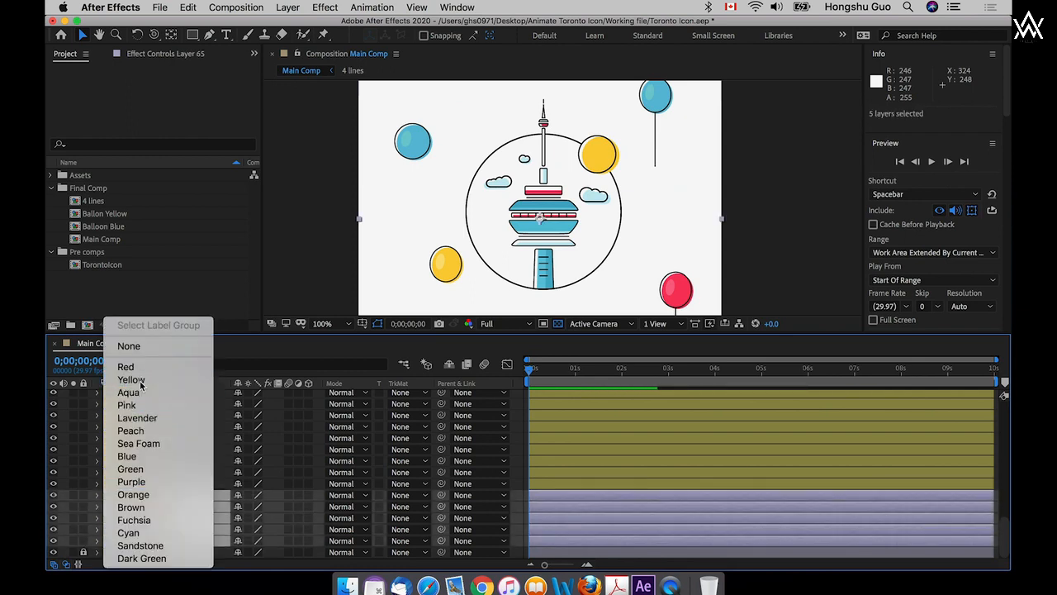
pyautogui.click(162, 382)
pyautogui.click(195, 460)
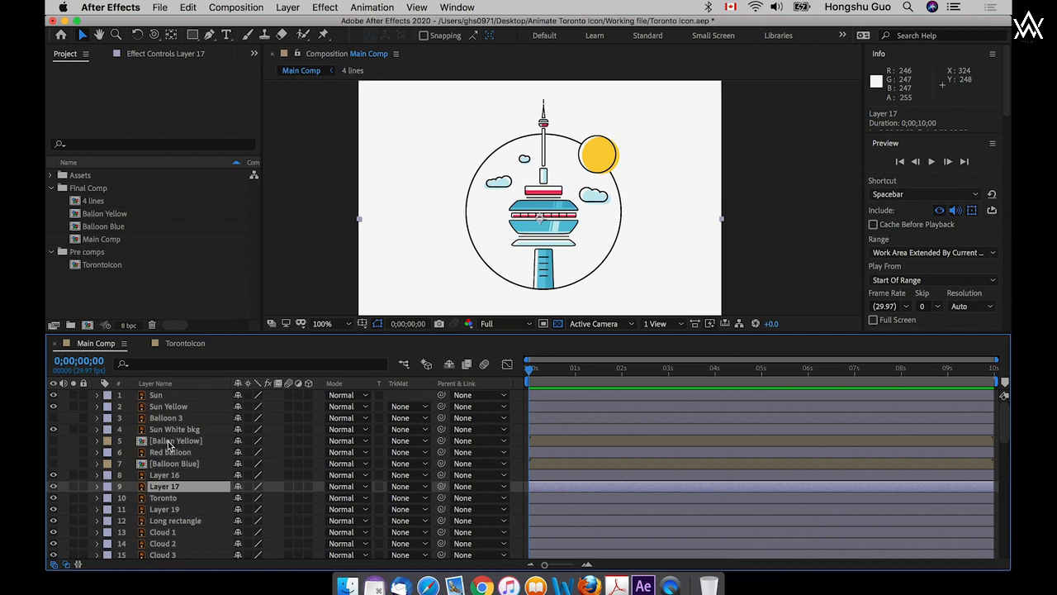
# - Correct the spelling of the Ballon Yellow layer's name to Balloon Yellow
pyautogui.click(171, 442)
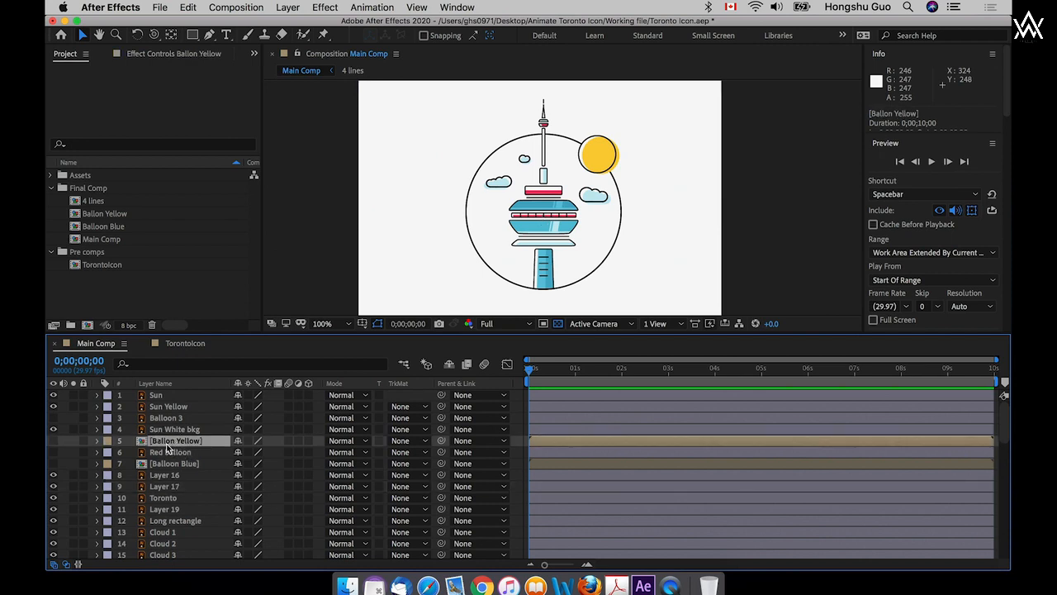
pyautogui.press('Return')
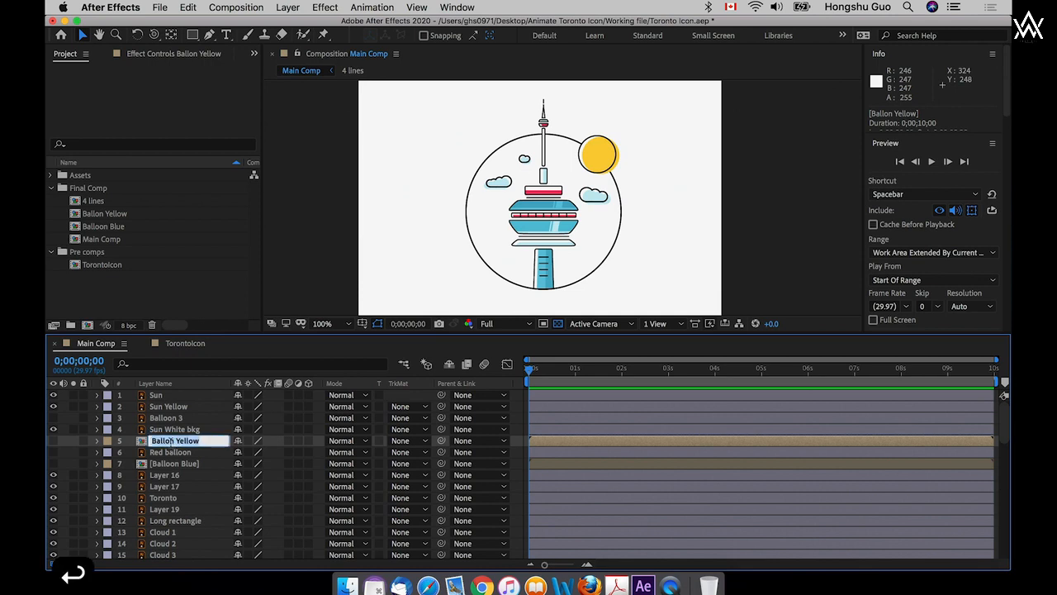
pyautogui.click(175, 442)
pyautogui.write('o')
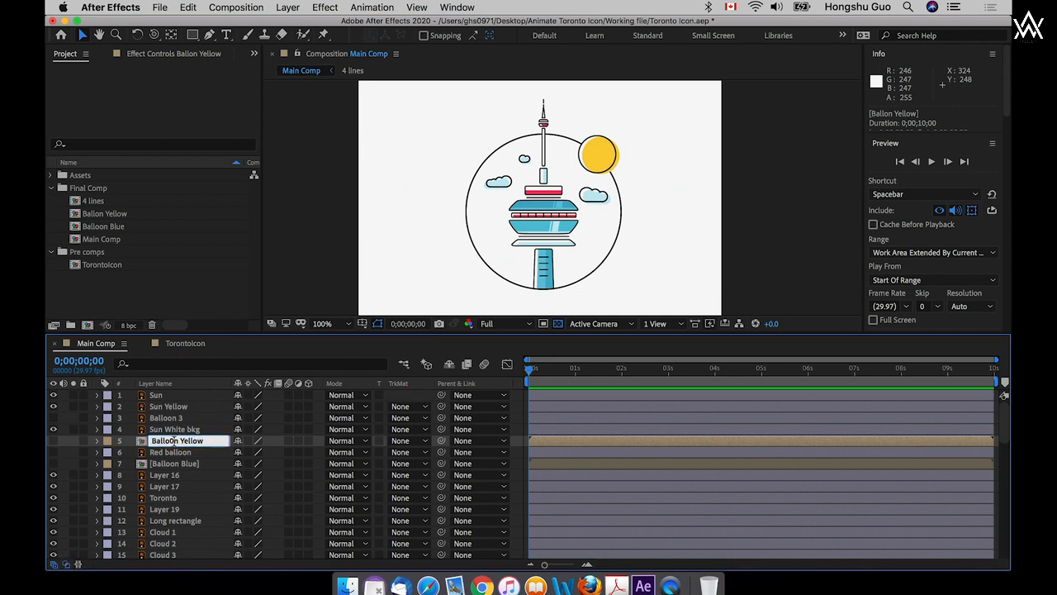
pyautogui.press('BackSpace')
pyautogui.write('o')
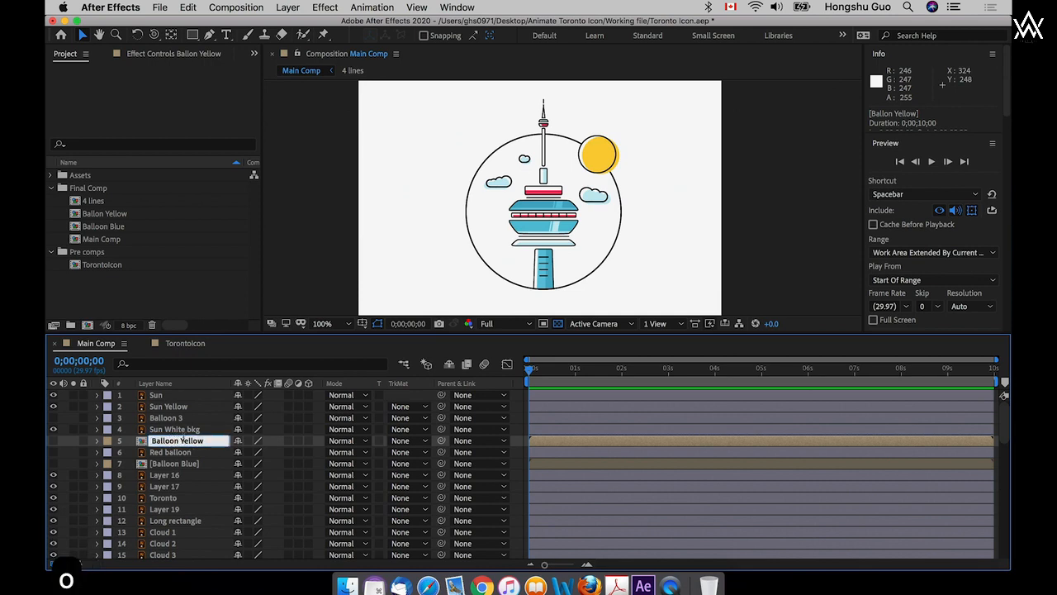
pyautogui.click(180, 463)
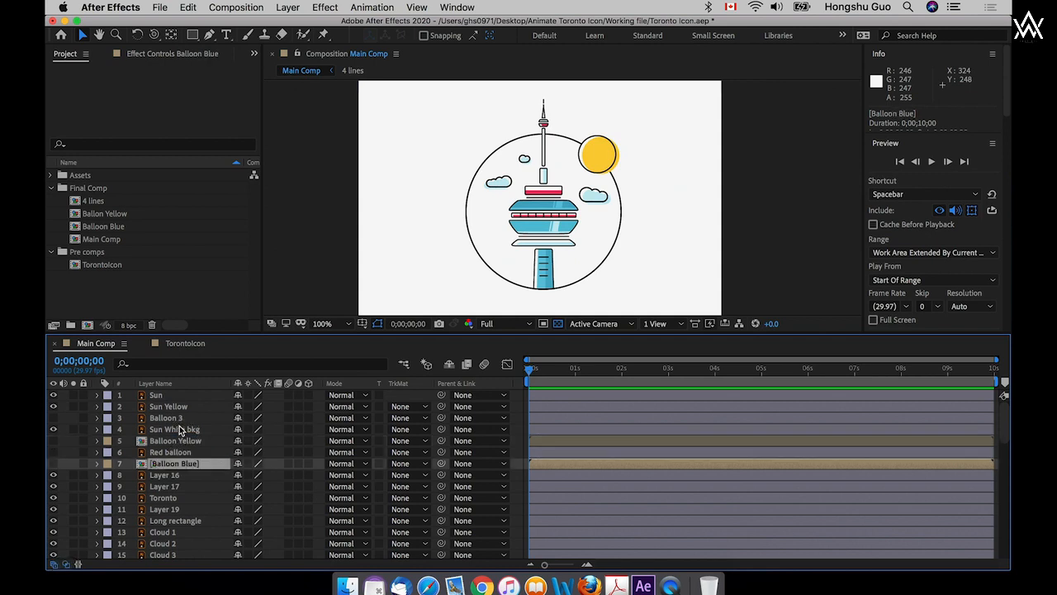
# - Make the Balloon Yellow and Balloon Blue layers visible again in Main Comp
pyautogui.click(180, 429)
pyautogui.click(145, 440)
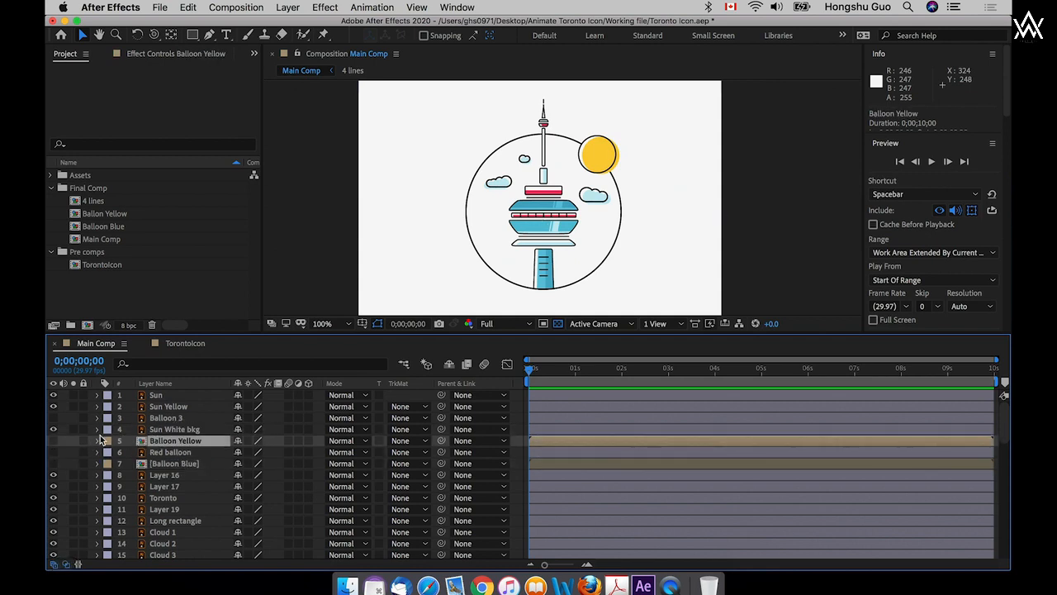
pyautogui.click(53, 440)
pyautogui.click(53, 464)
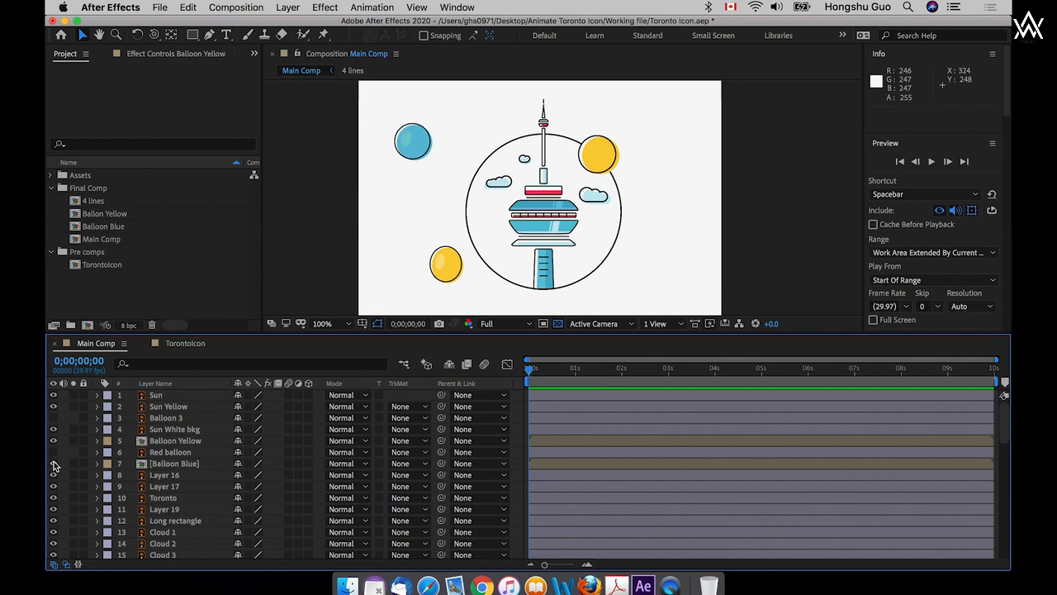
# - Delete the Balloon Yellow, Balloon Blue, Balloon 3 and Red balloon layers from Main Comp
pyautogui.click(172, 441)
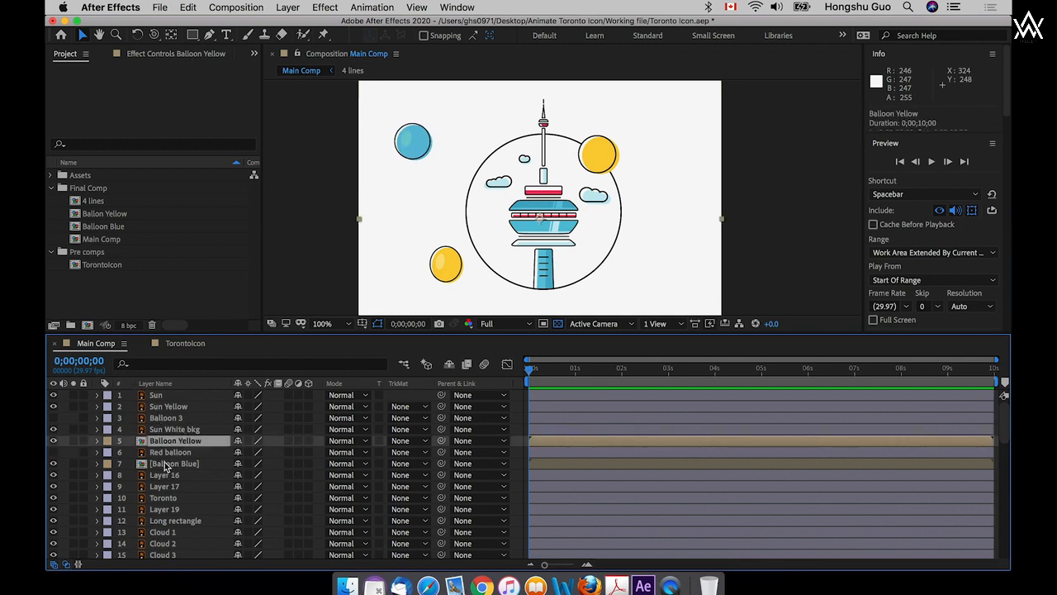
pyautogui.click(169, 465)
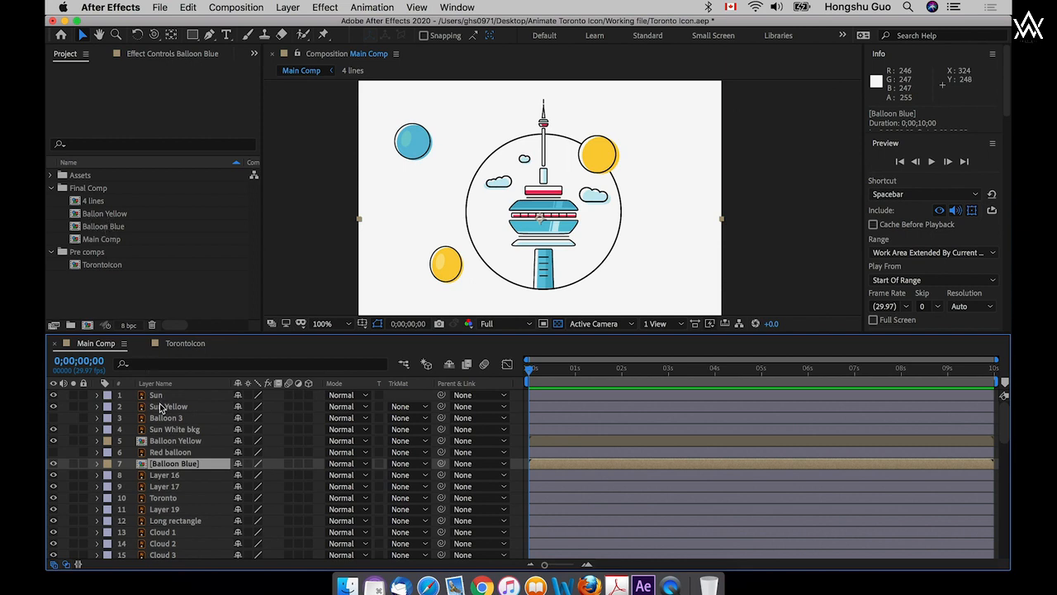
pyautogui.click(170, 441)
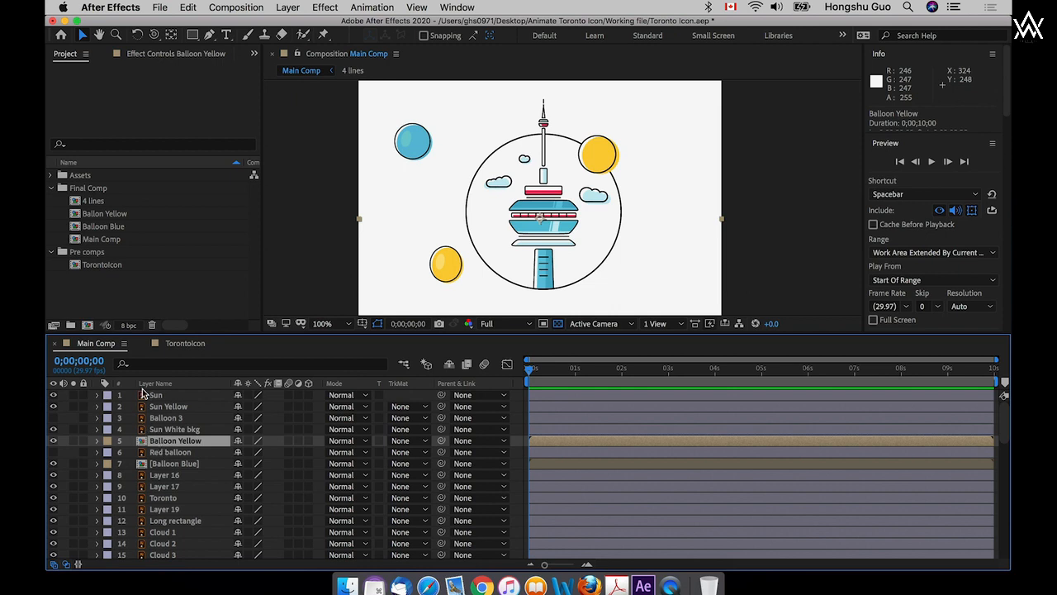
pyautogui.press('Delete')
pyautogui.click(174, 452)
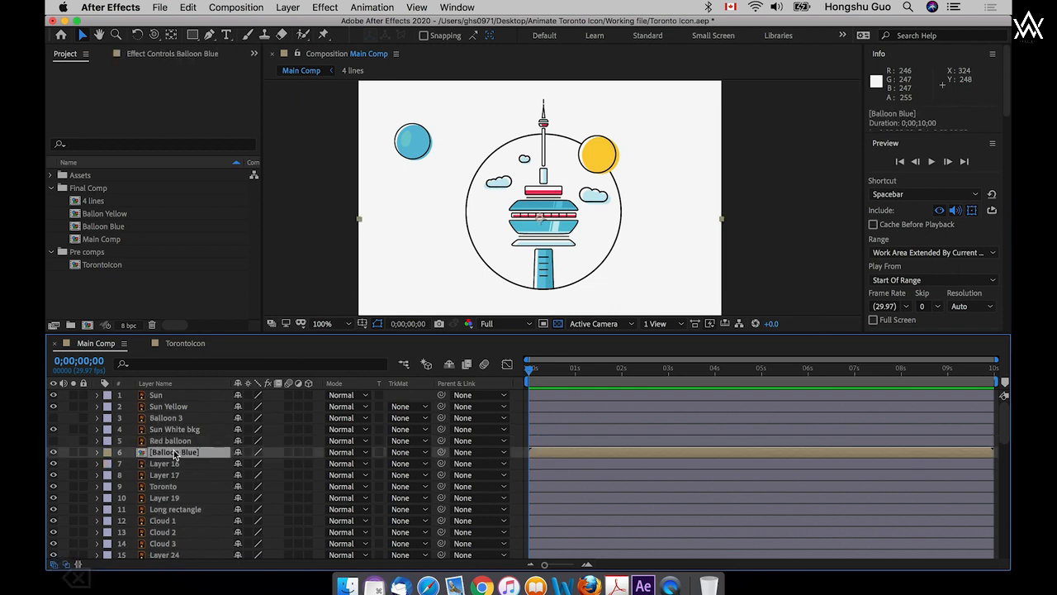
pyautogui.press('Delete')
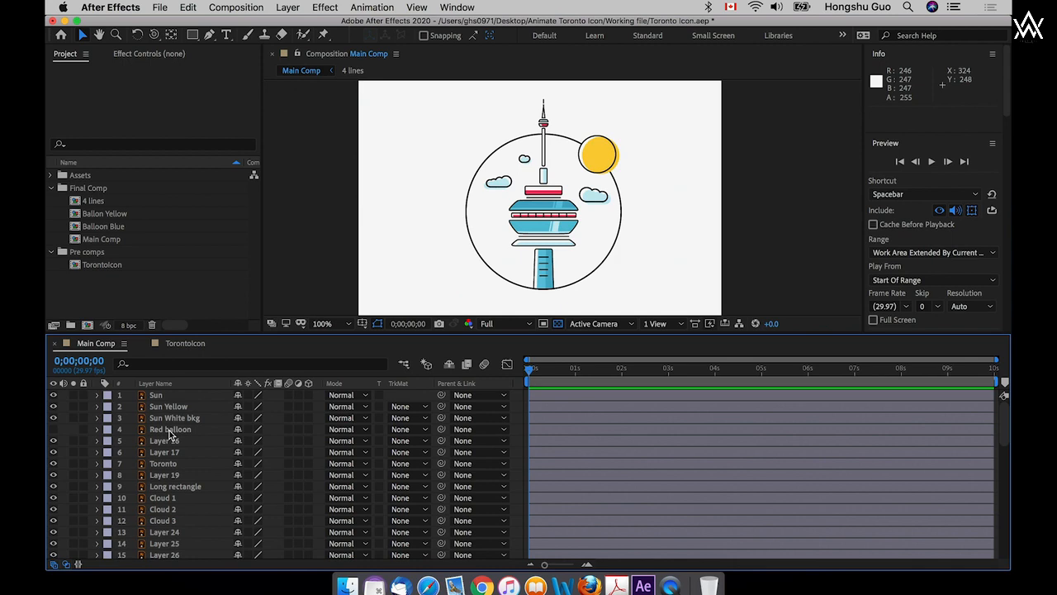
pyautogui.click(169, 430)
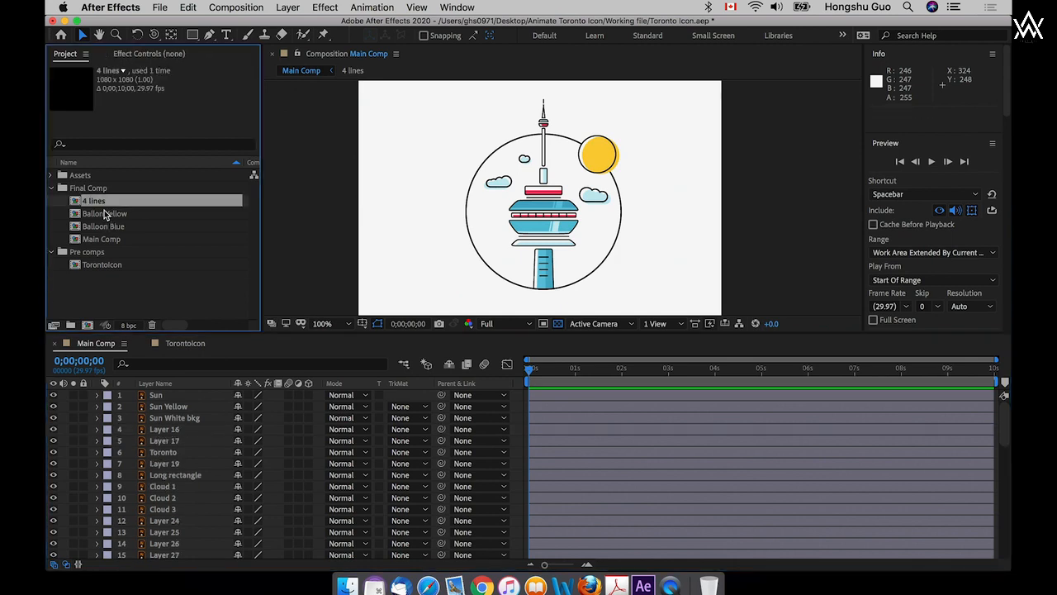
# - Move the 4 lines, Ballon Yellow and Balloon Blue compositions from the Final Comp folder into the Pre comps folder
pyautogui.keyDown('shift'); pyautogui.click(105, 228); pyautogui.keyUp('shift')
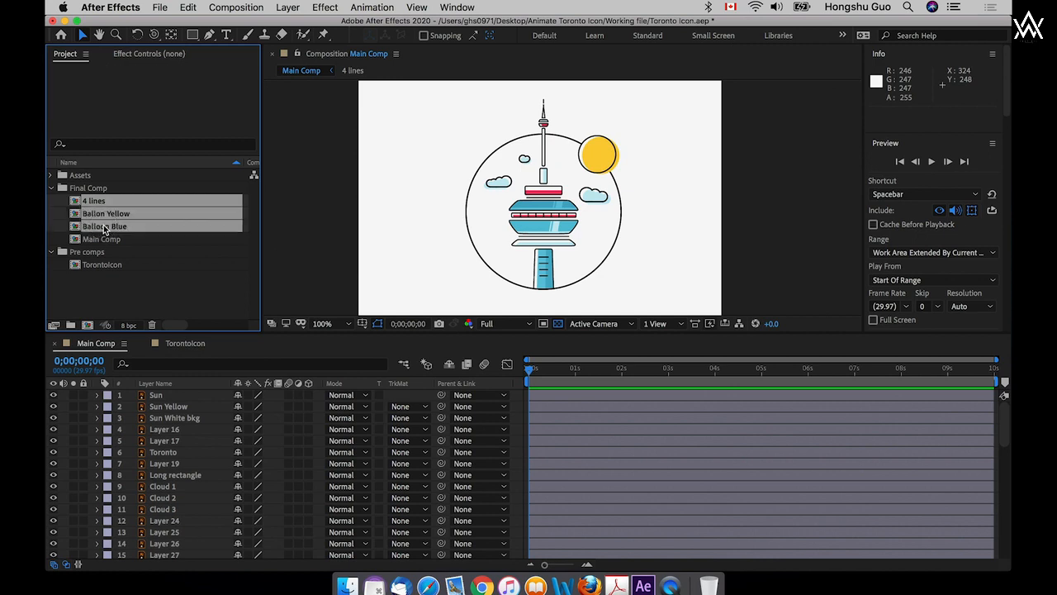
pyautogui.moveTo(115, 212); pyautogui.dragTo(93, 251)
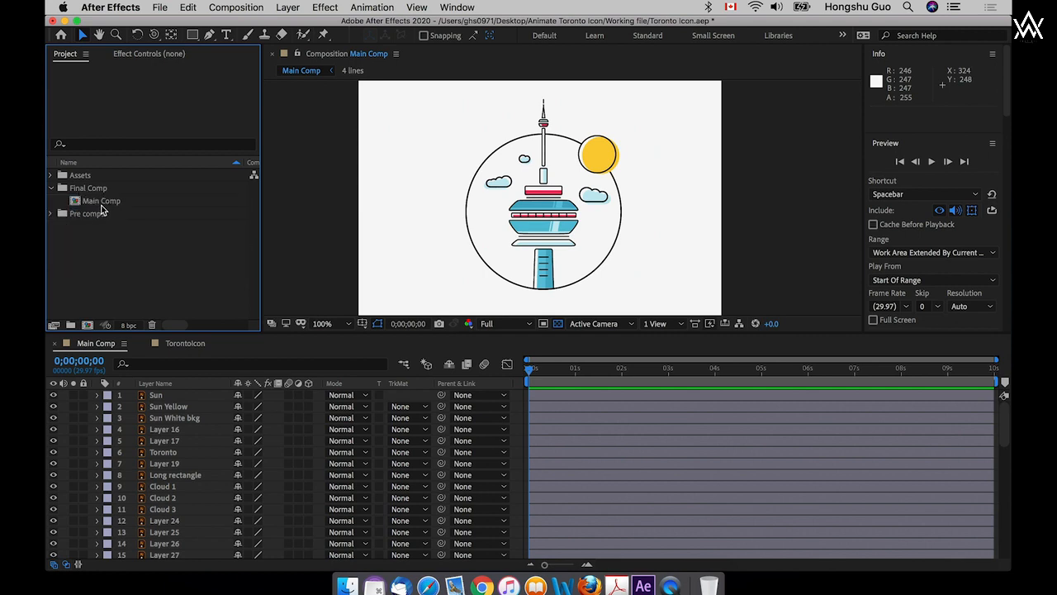
pyautogui.click(51, 214)
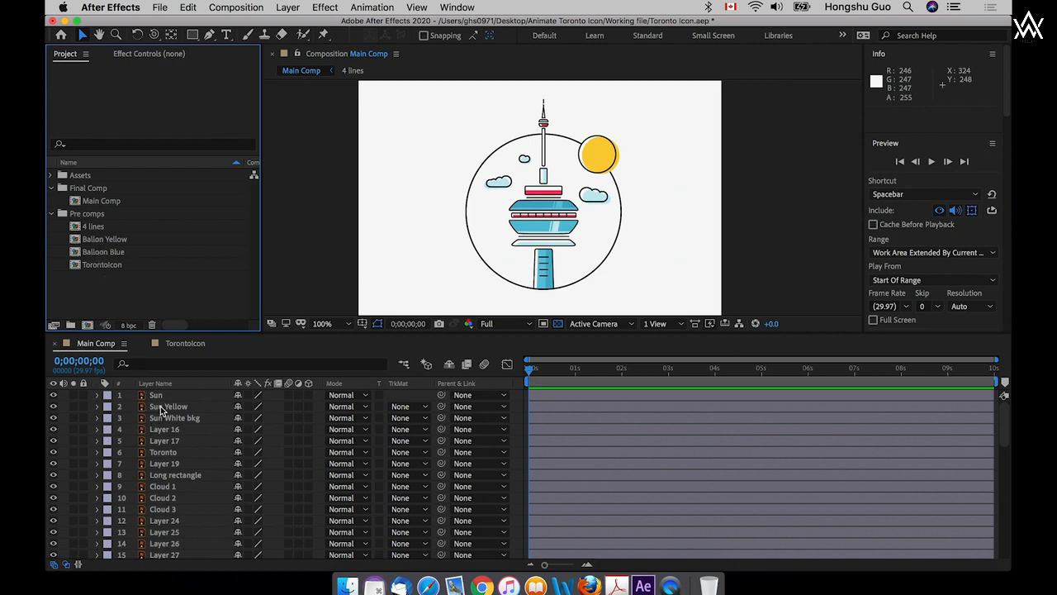
# - Identify which tower parts Layers 26 to 32 contain by briefly toggling their visibility at 200% zoom
pyautogui.scroll(-3, 162, 410)
pyautogui.click(175, 463)
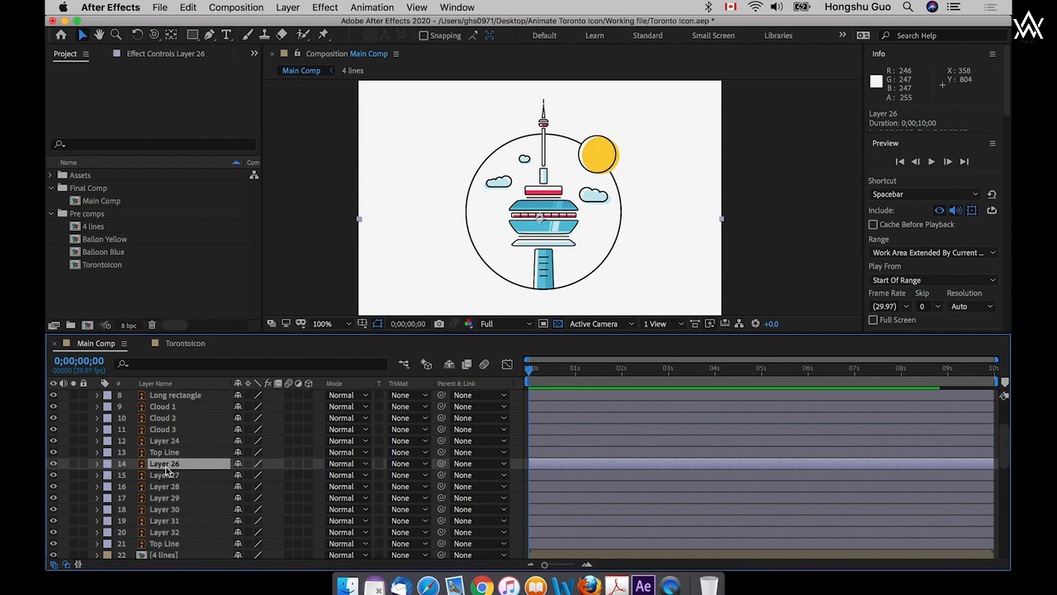
pyautogui.keyDown('shift'); pyautogui.click(175, 533); pyautogui.keyUp('shift')
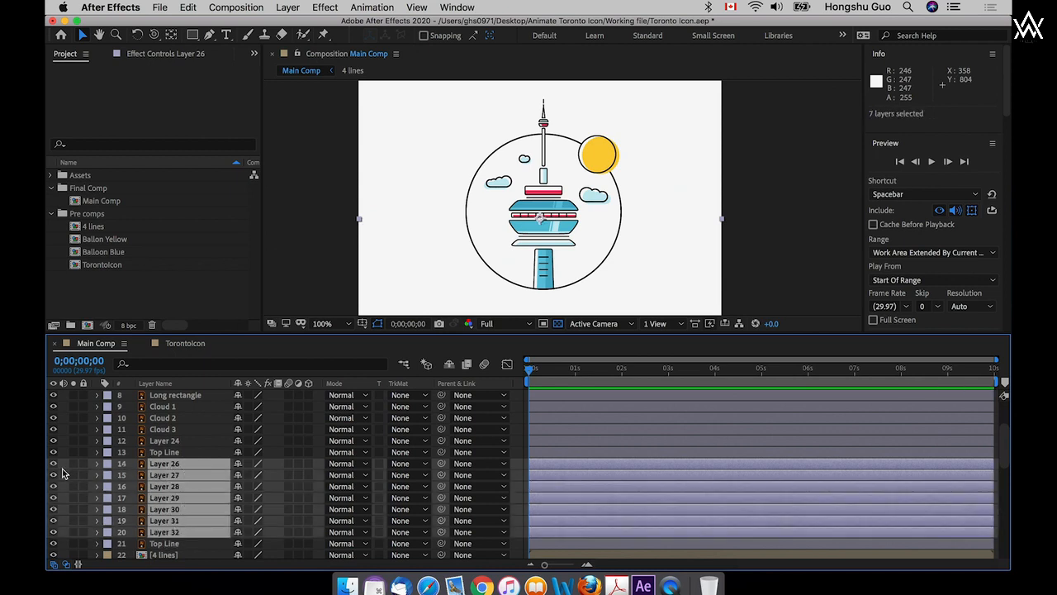
pyautogui.press('super+equal')
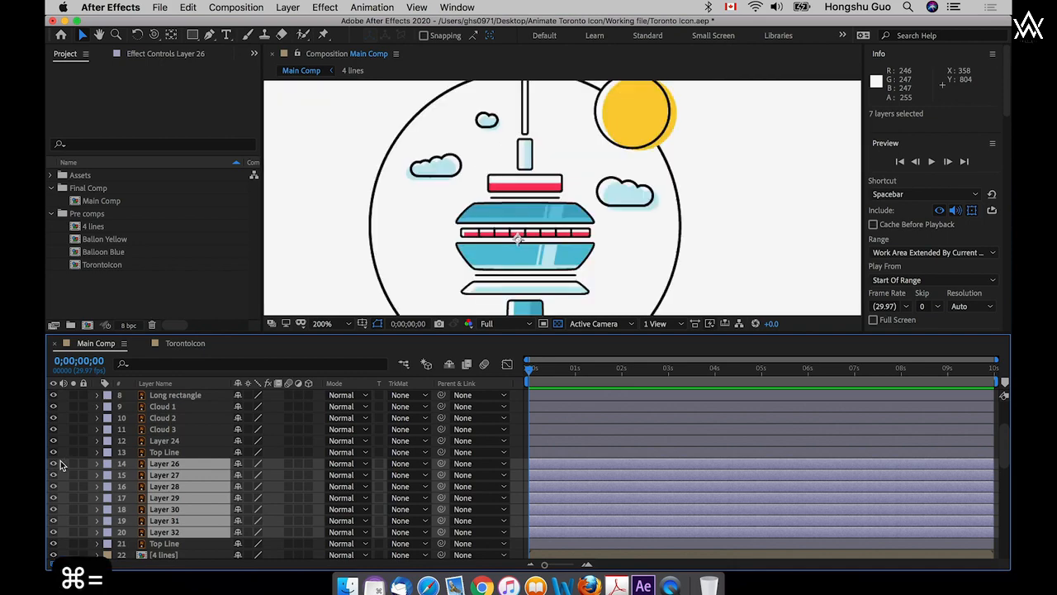
pyautogui.click(54, 465)
pyautogui.click(53, 466)
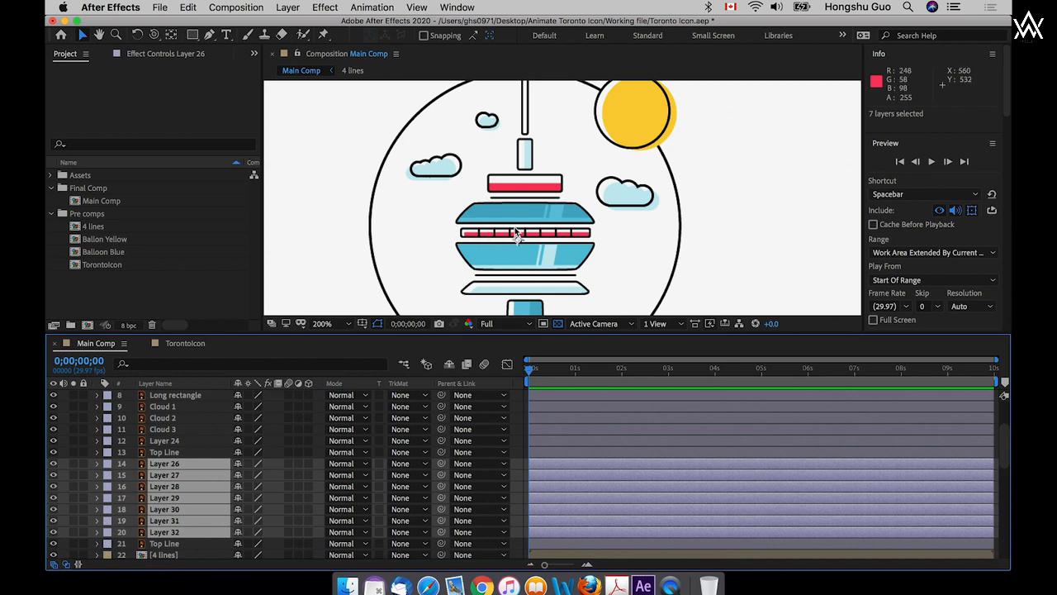
# - Pre-compose Layers 26 to 32 into a new composition named centre window lines
pyautogui.click(169, 454)
pyautogui.click(171, 465)
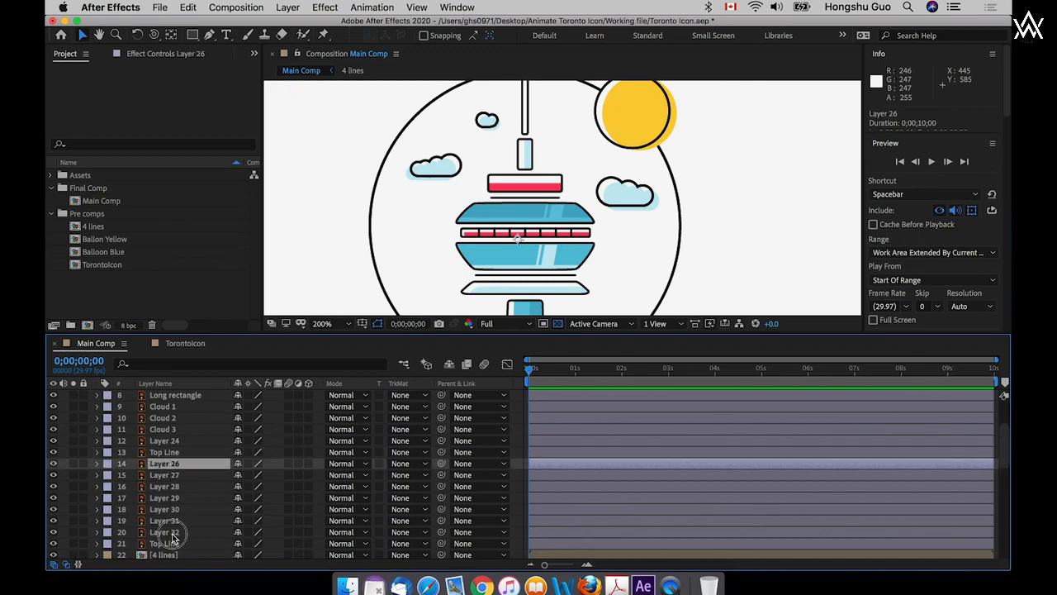
pyautogui.keyDown('shift'); pyautogui.click(172, 534); pyautogui.keyUp('shift')
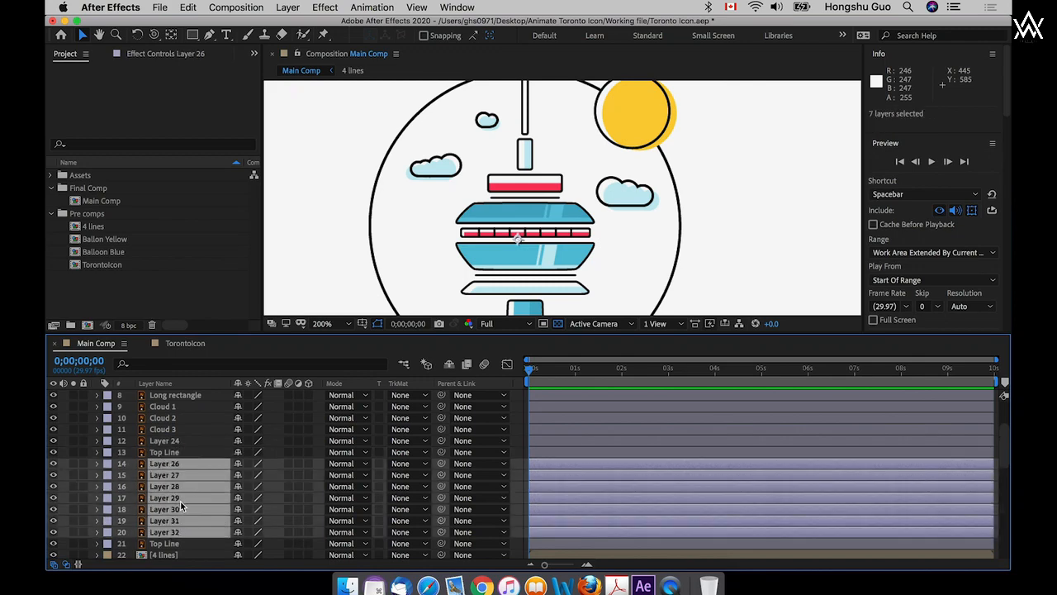
pyautogui.press('shift+super+c')
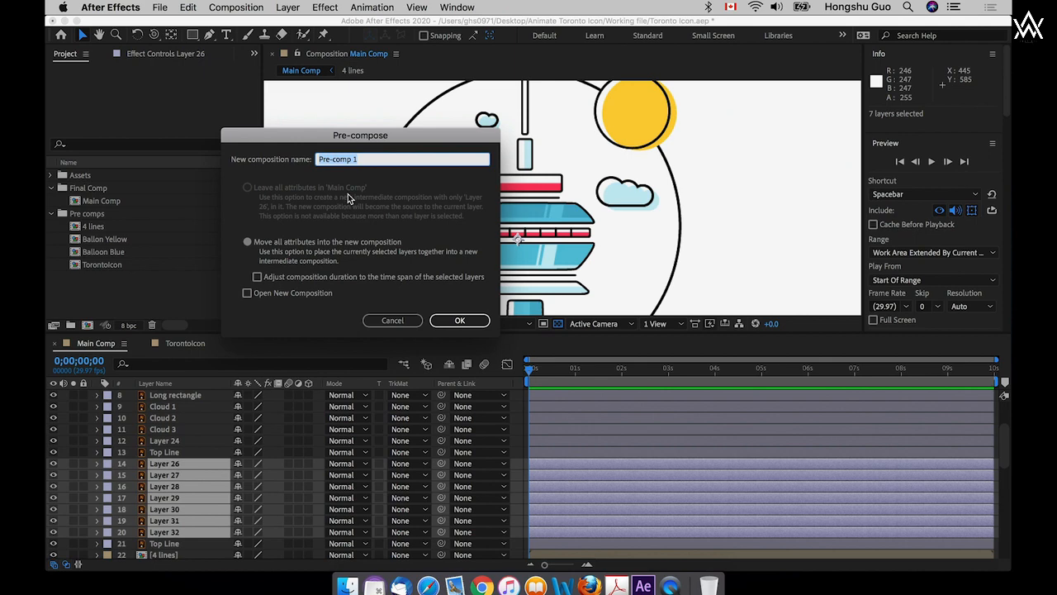
pyautogui.write('cente')
pyautogui.press('BackSpace')
pyautogui.write('re window lo')
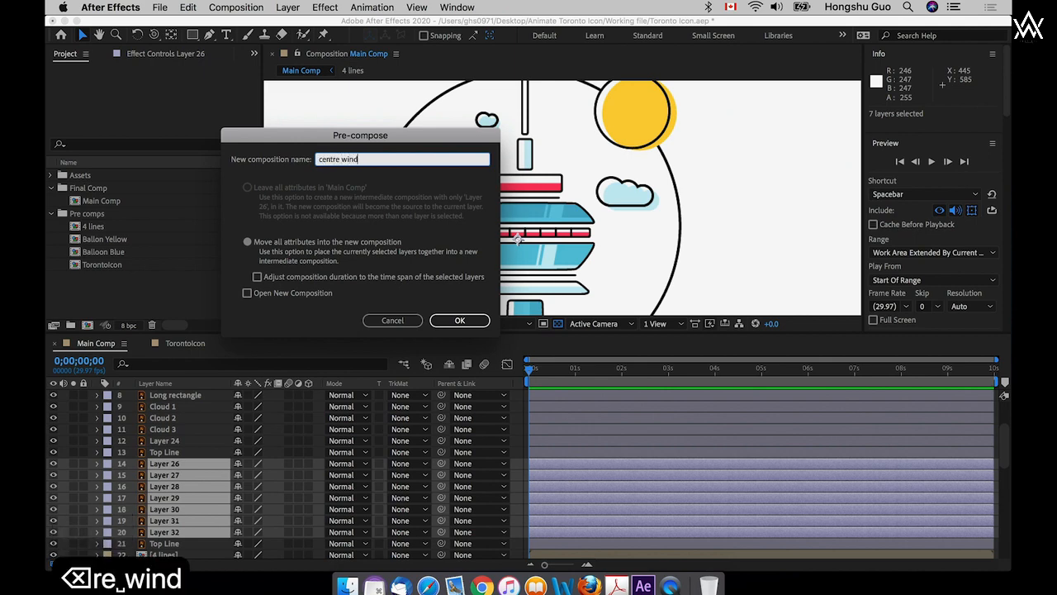
pyautogui.write('lines')
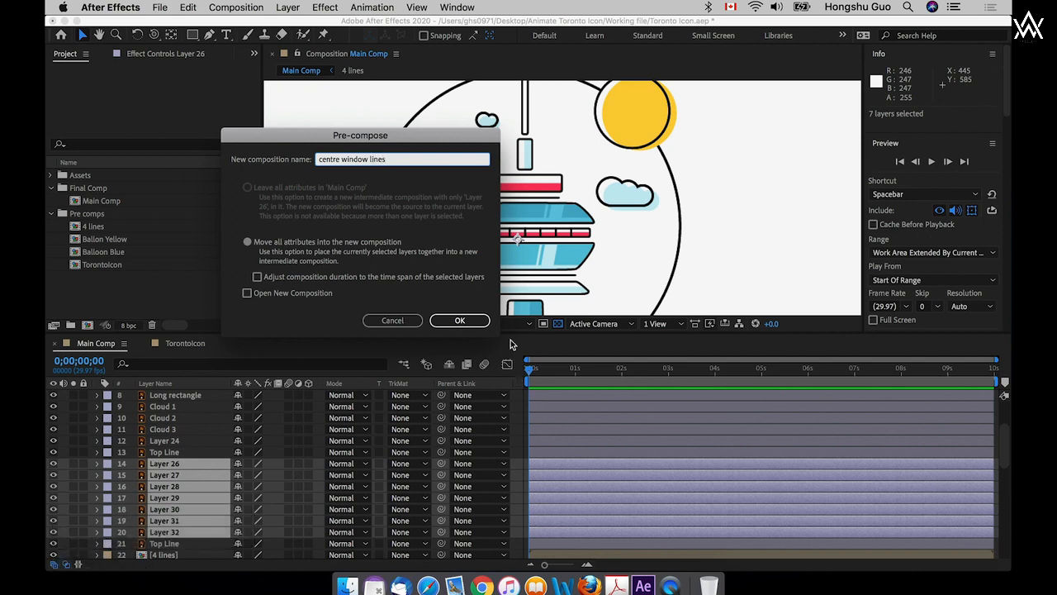
pyautogui.click(462, 321)
# - Mark Layers 16 and 17 as shy and hide shy layers in the Main Comp timeline
pyautogui.click(179, 443)
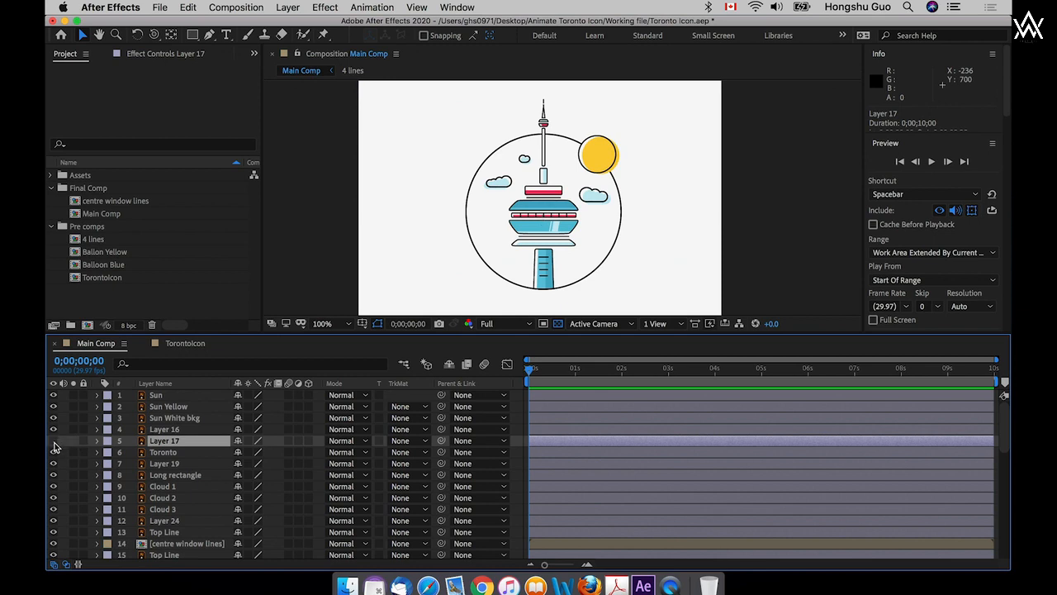
pyautogui.doubleClick(164, 429)
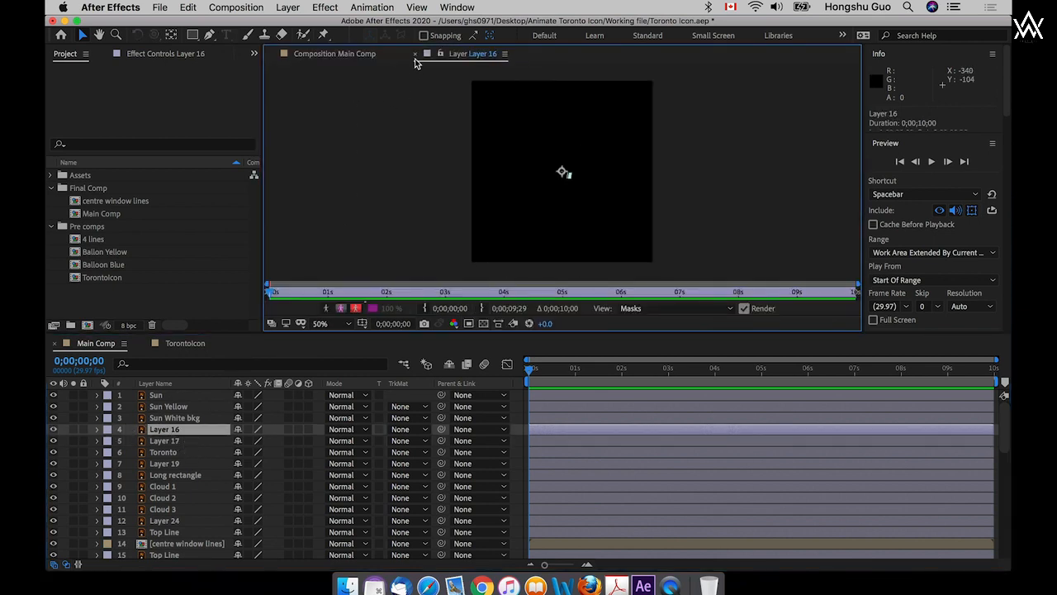
pyautogui.click(415, 53)
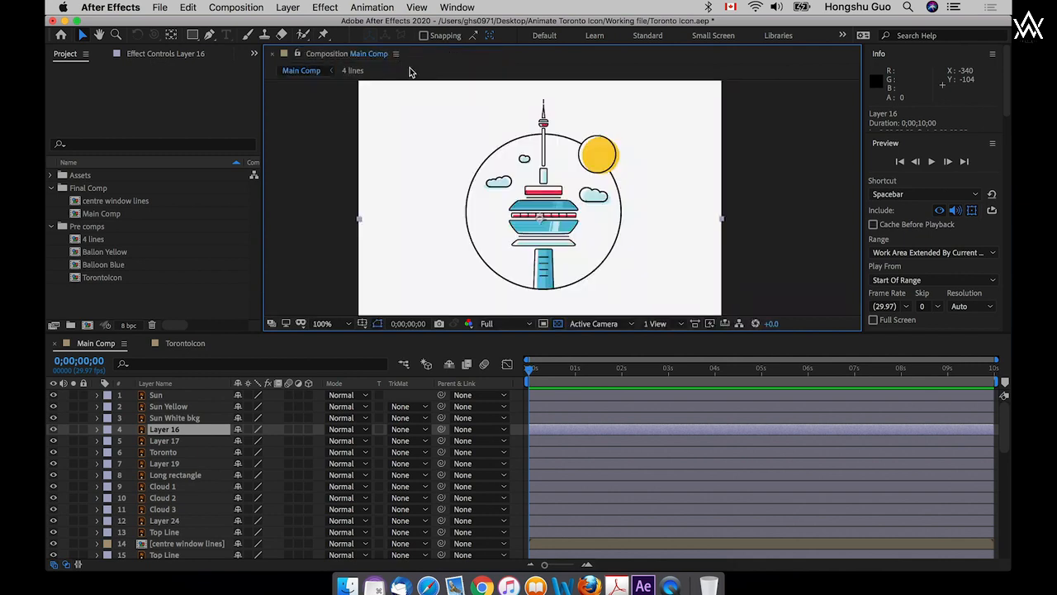
pyautogui.keyDown('shift'); pyautogui.click(181, 444); pyautogui.keyUp('shift')
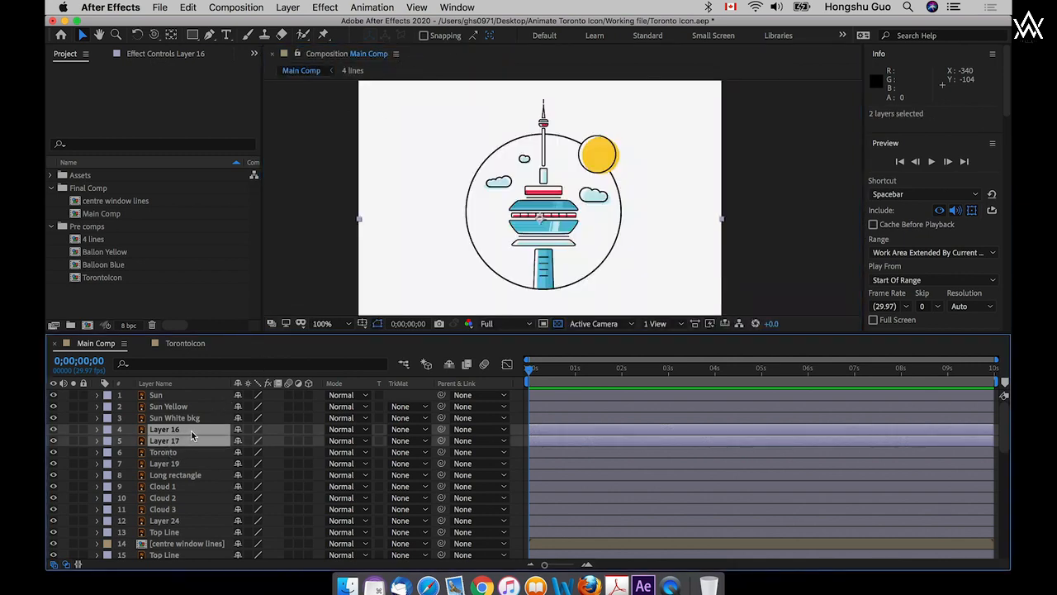
pyautogui.click(238, 431)
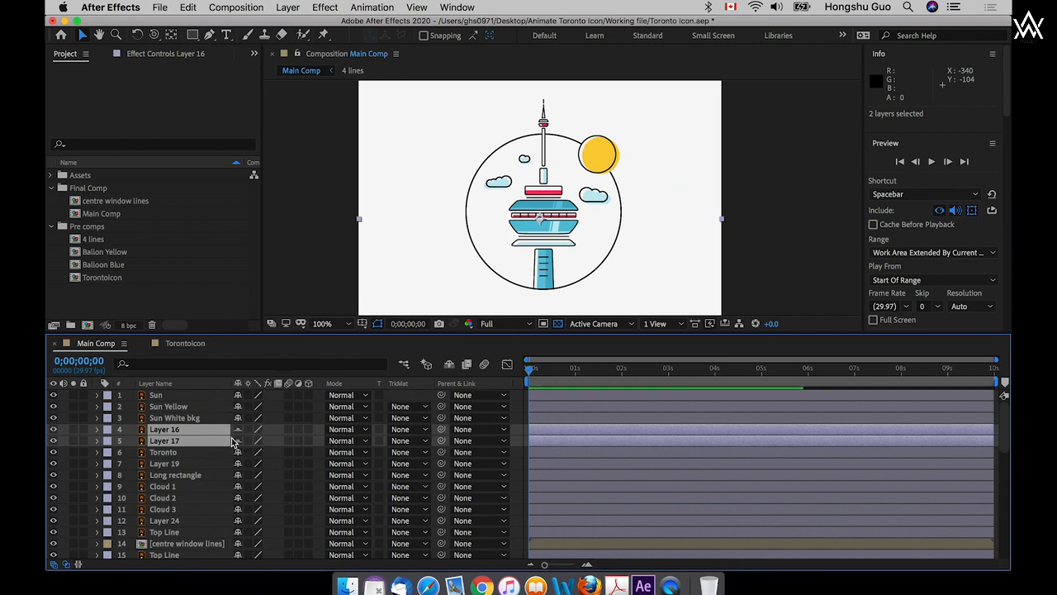
pyautogui.click(238, 440)
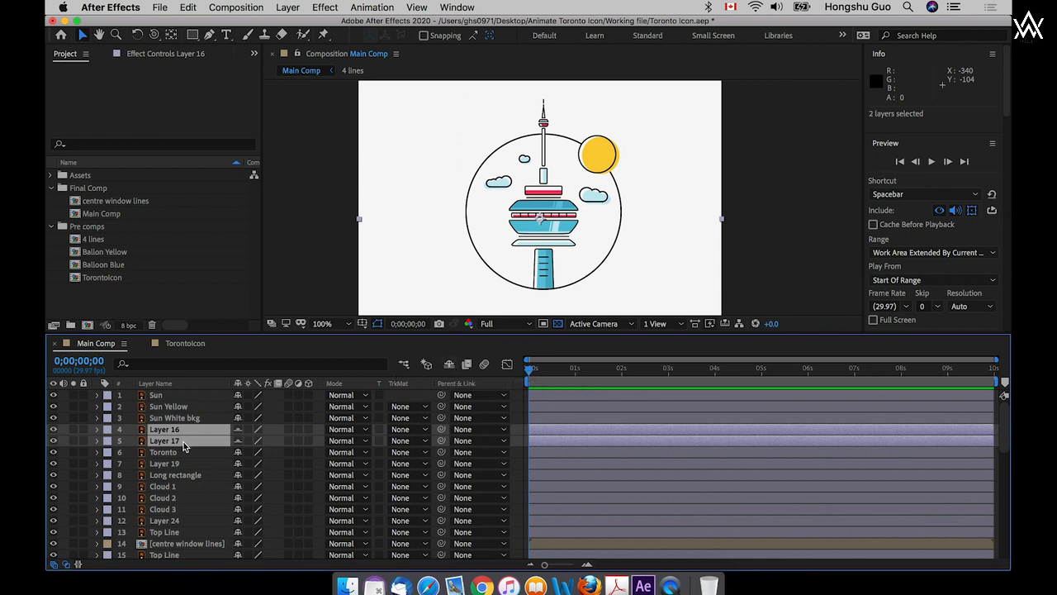
pyautogui.click(449, 366)
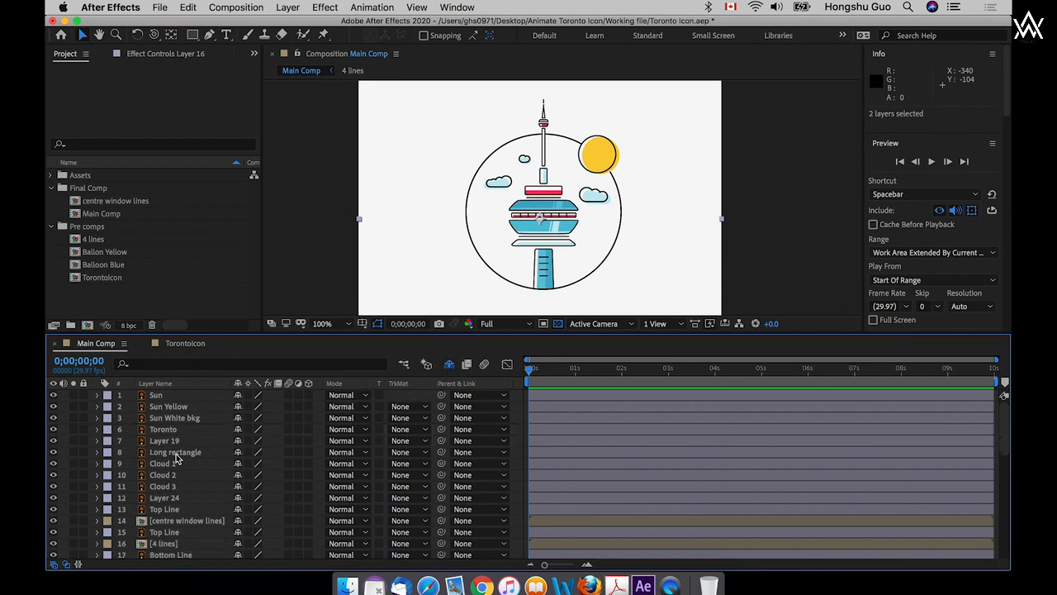
pyautogui.click(449, 366)
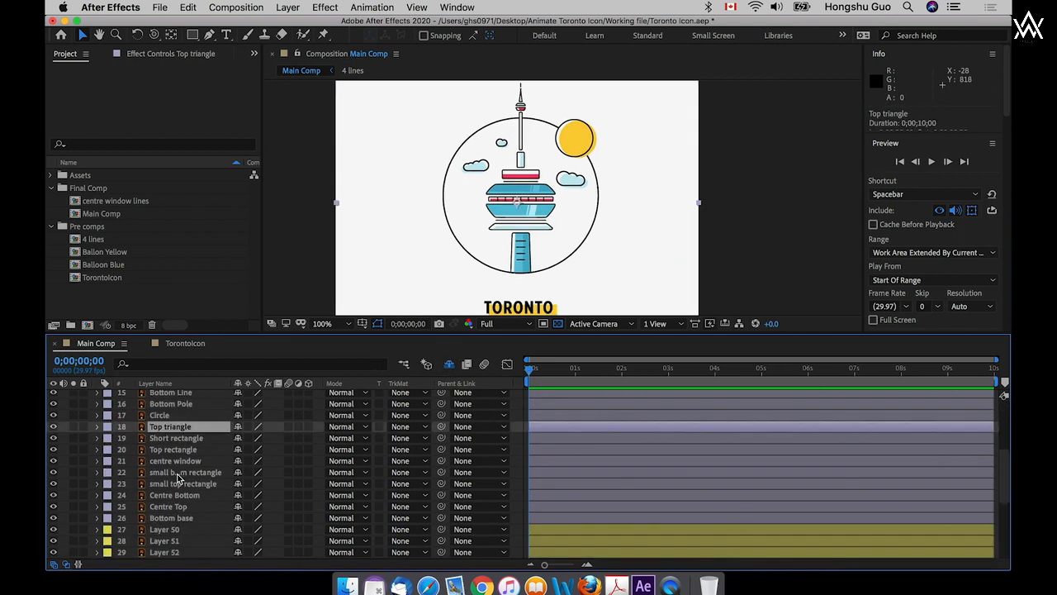
pyautogui.doubleClick(173, 495)
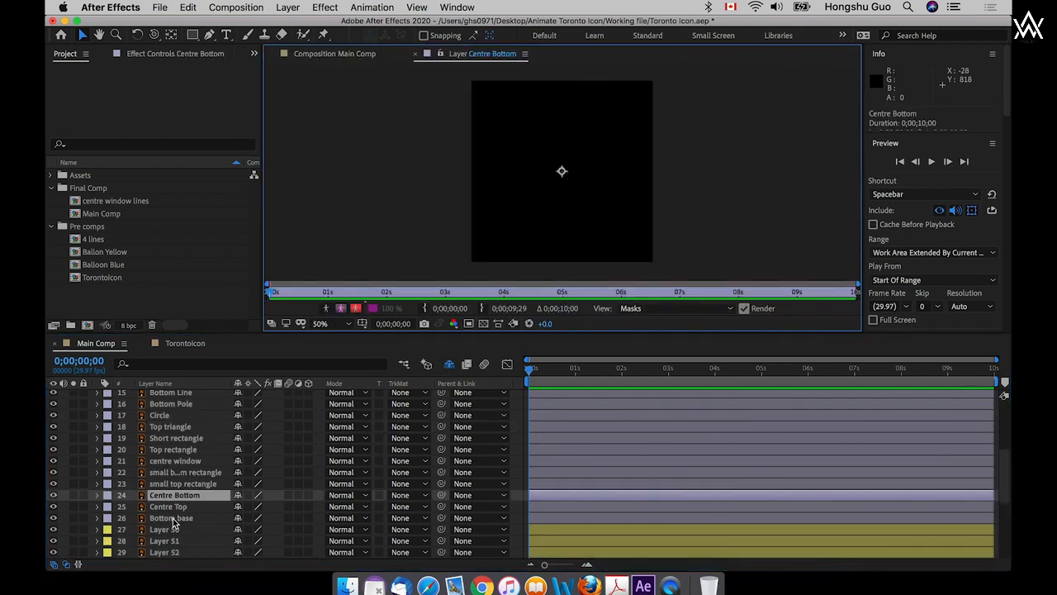
pyautogui.click(173, 519)
pyautogui.click(415, 54)
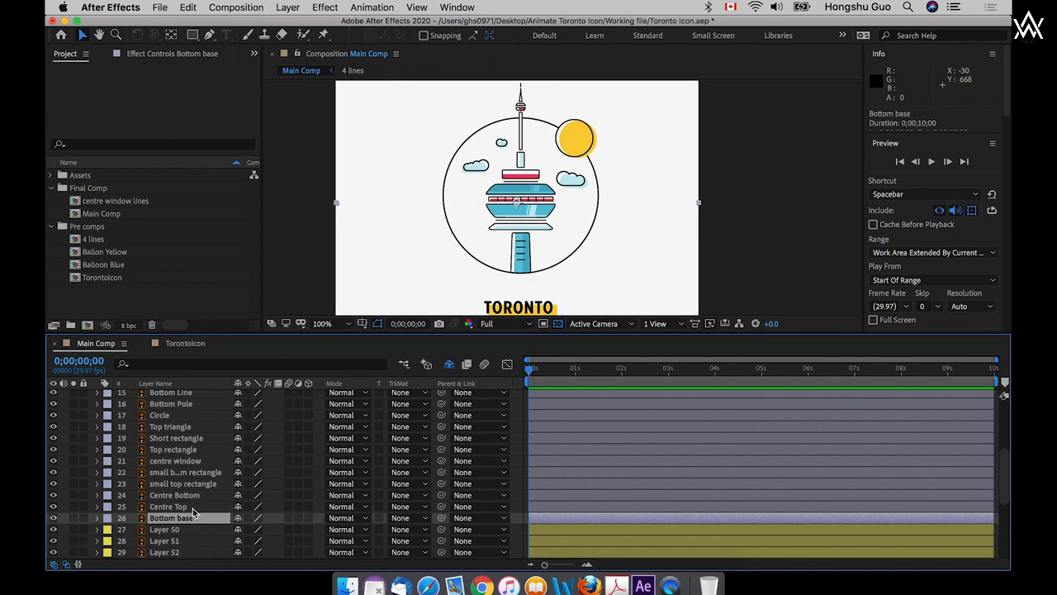
# - Pre-compose the Sun, Sun Yellow and Sun White bkg layers into a new composition named Sun
pyautogui.scroll(-3, 192, 512)
pyautogui.scroll(10, 193, 512)
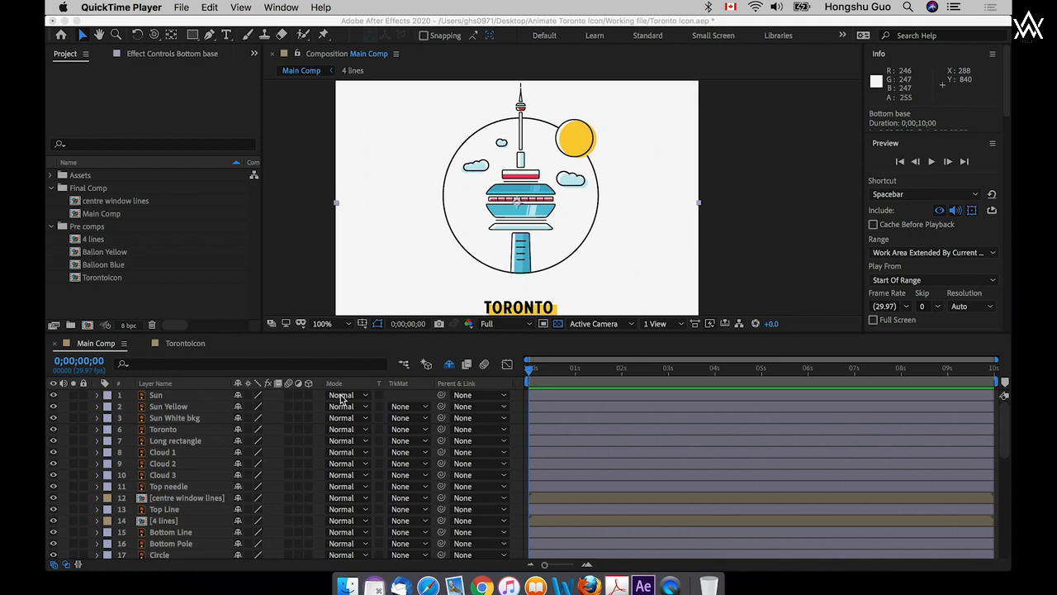
pyautogui.click(178, 398)
pyautogui.click(169, 397)
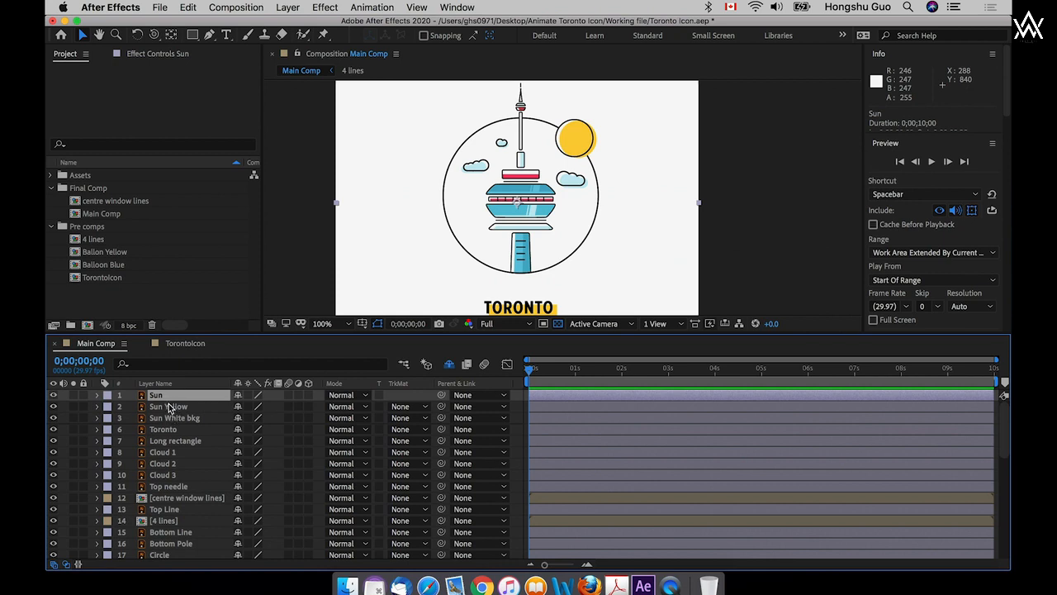
pyautogui.keyDown('shift'); pyautogui.click(171, 412); pyautogui.keyUp('shift')
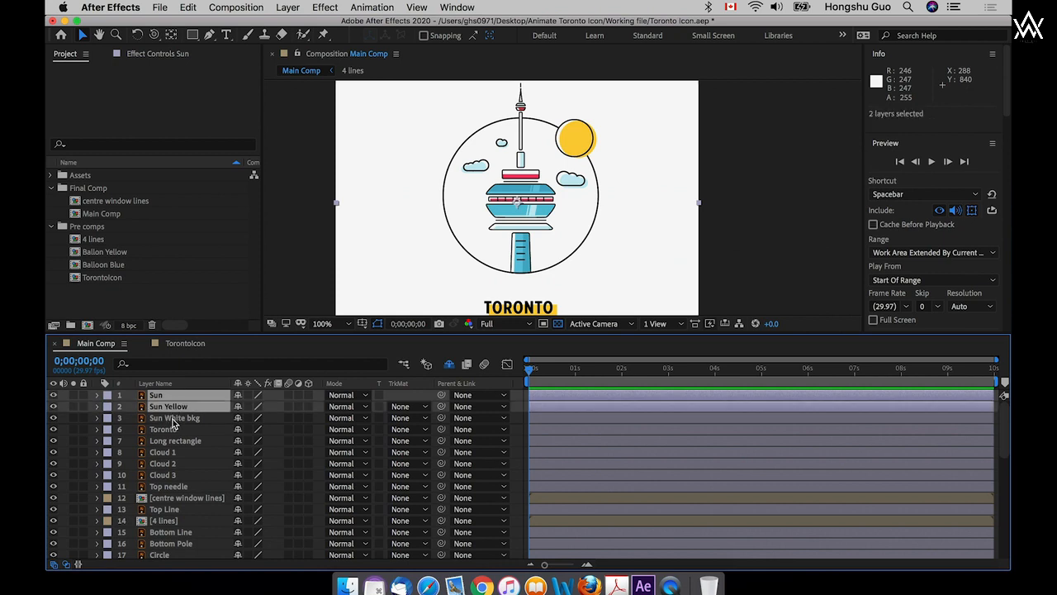
pyautogui.keyDown('shift'); pyautogui.click(175, 420); pyautogui.keyUp('shift')
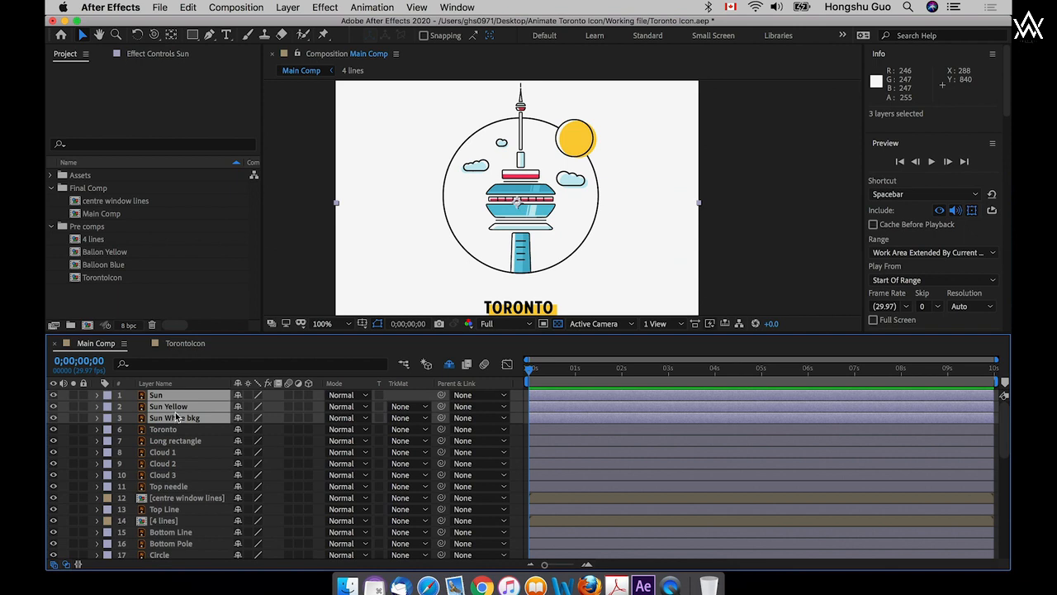
pyautogui.press('shift+super+c')
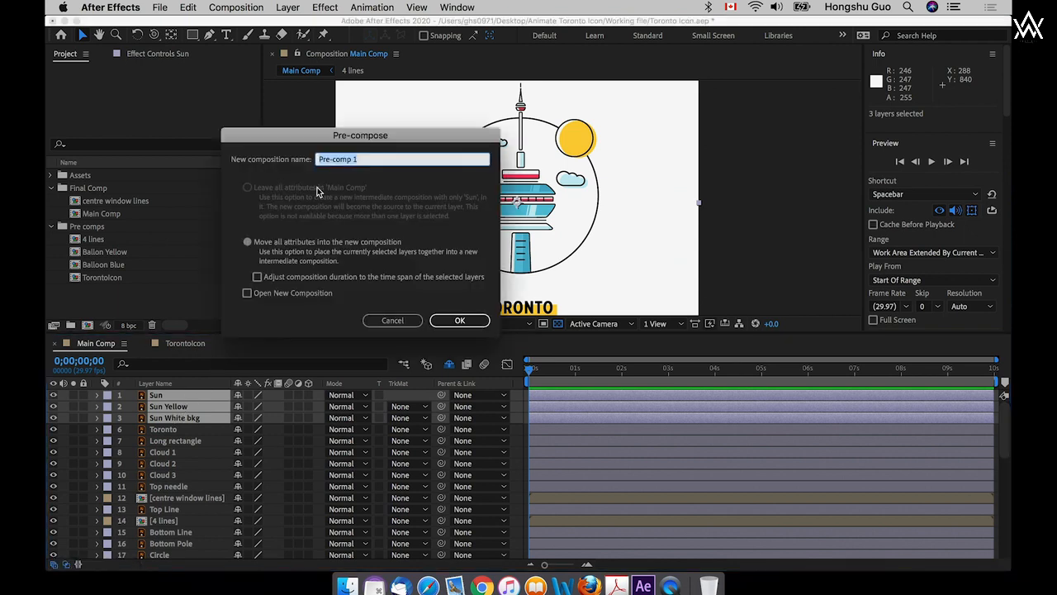
pyautogui.write('Sun')
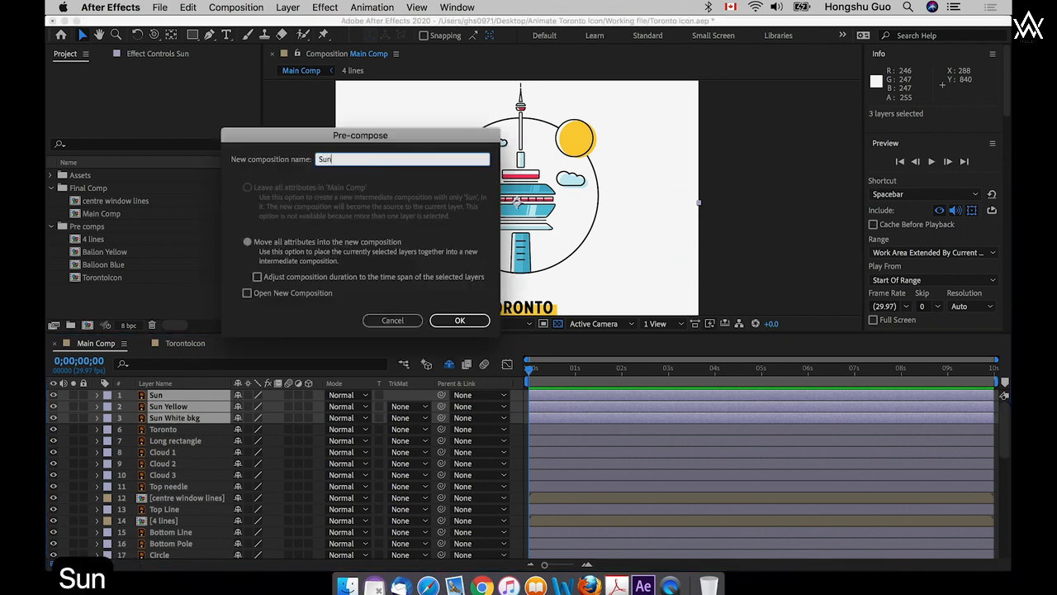
pyautogui.press('Return')
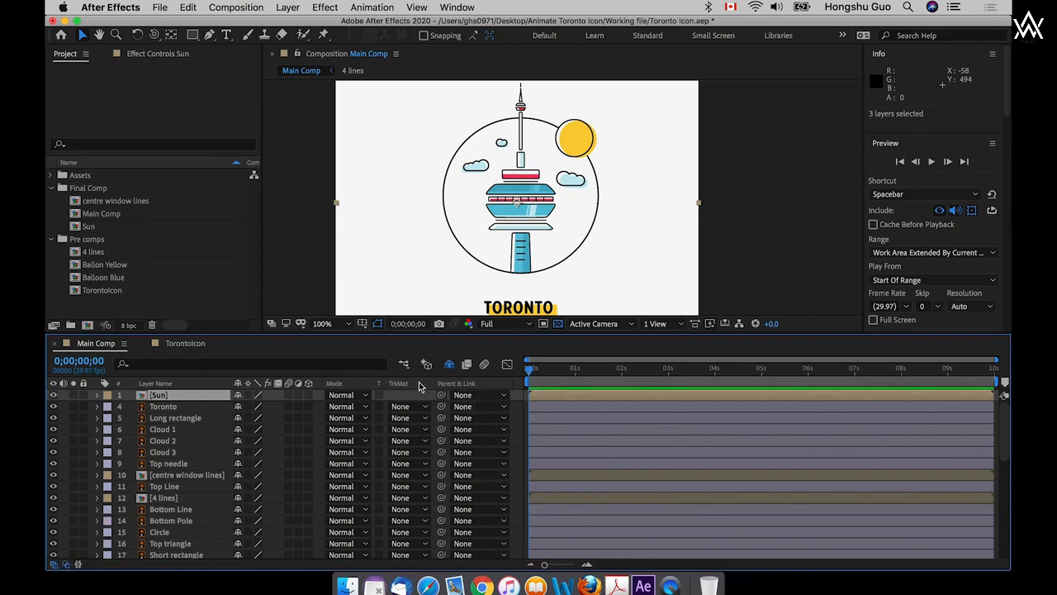
# - Check which artwork the Sun composition contains by toggling its visibility off and on in Main Comp
pyautogui.click(52, 396)
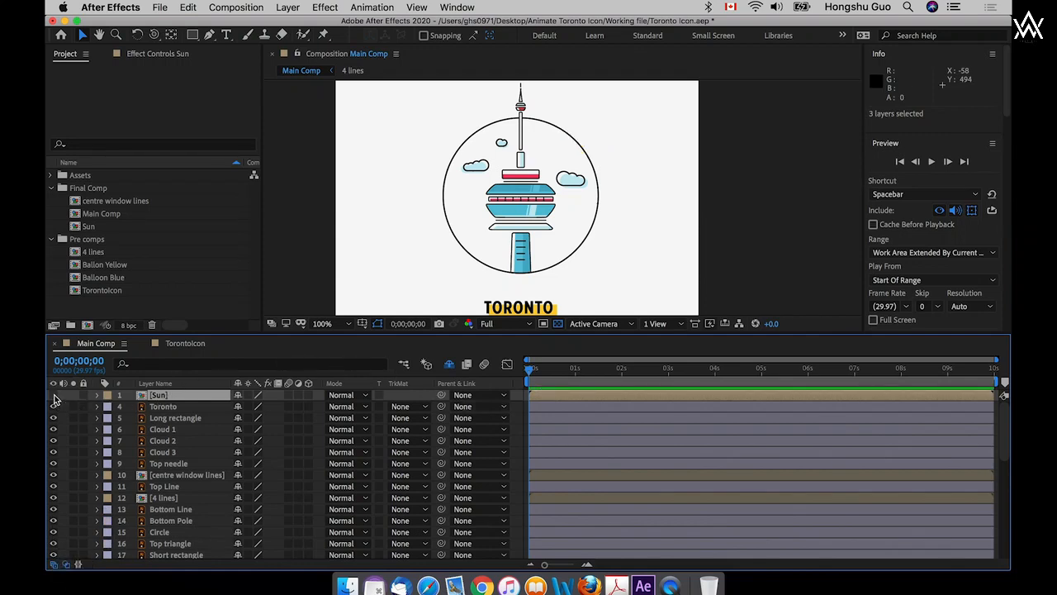
pyautogui.click(53, 395)
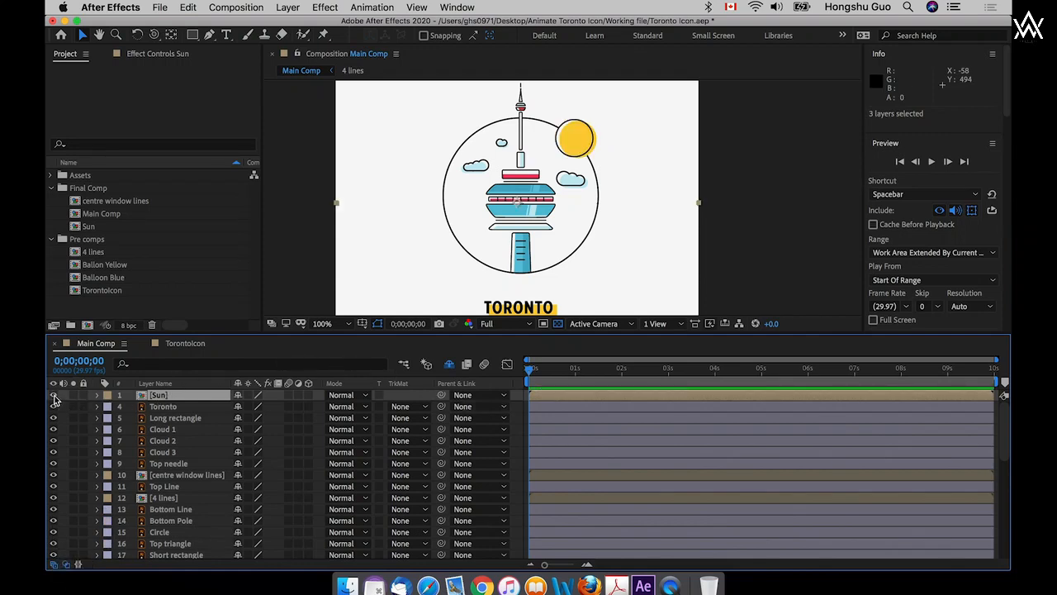
pyautogui.click(53, 396)
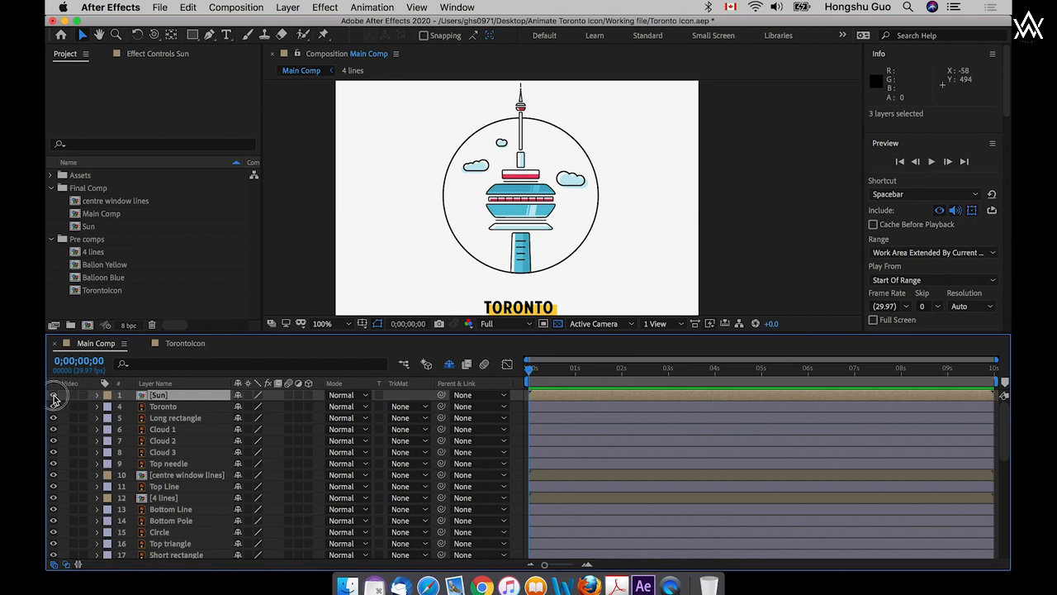
pyautogui.click(53, 396)
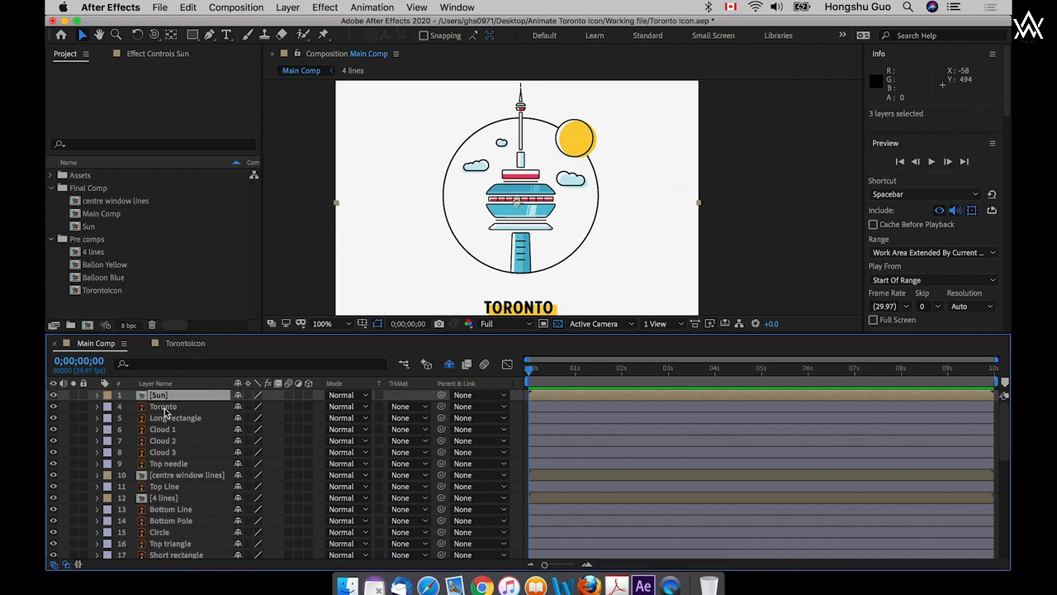
pyautogui.click(162, 430)
pyautogui.click(168, 452)
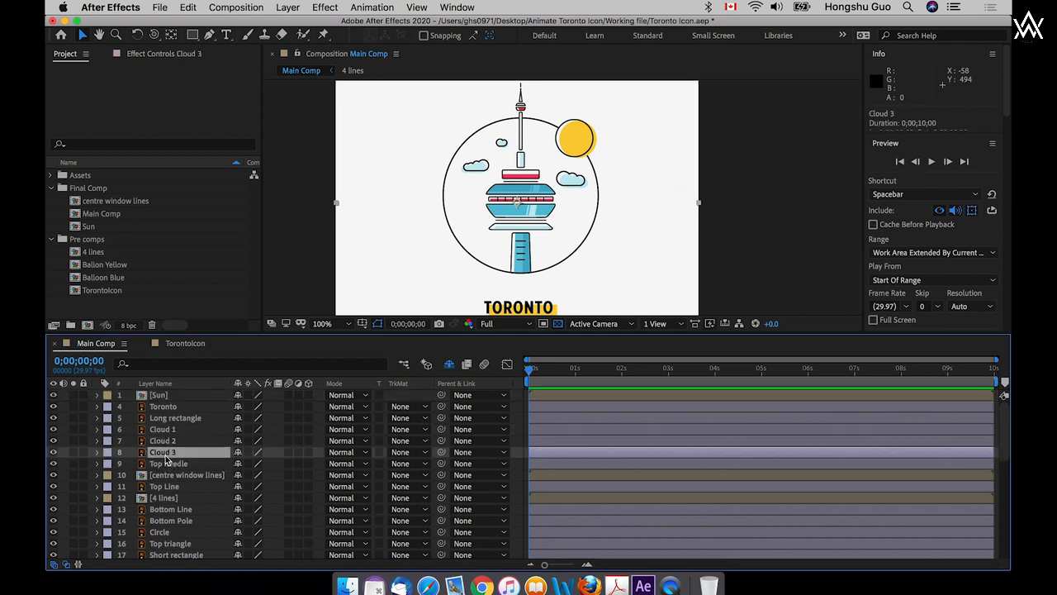
pyautogui.click(170, 430)
pyautogui.click(169, 453)
pyautogui.click(168, 430)
pyautogui.click(168, 452)
pyautogui.click(169, 430)
pyautogui.doubleClick(168, 430)
pyautogui.click(169, 451)
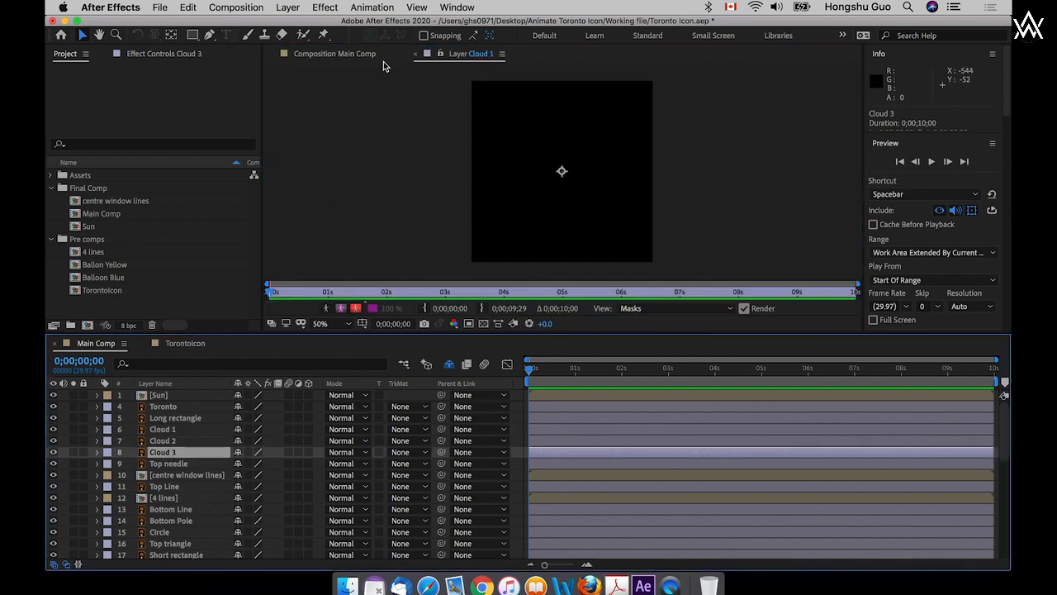
pyautogui.click(415, 52)
pyautogui.doubleClick(175, 431)
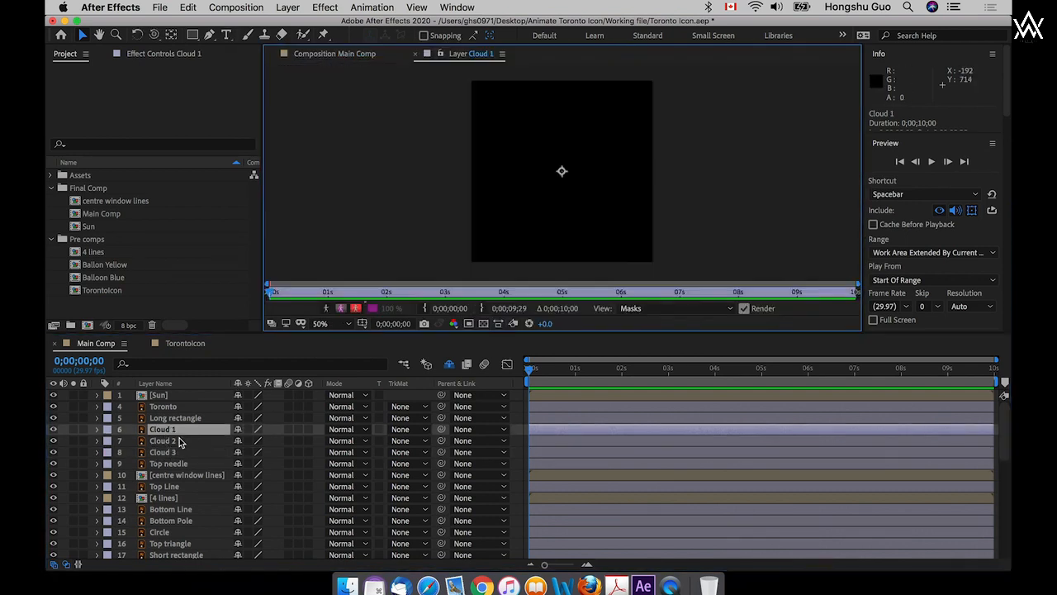
pyautogui.click(414, 54)
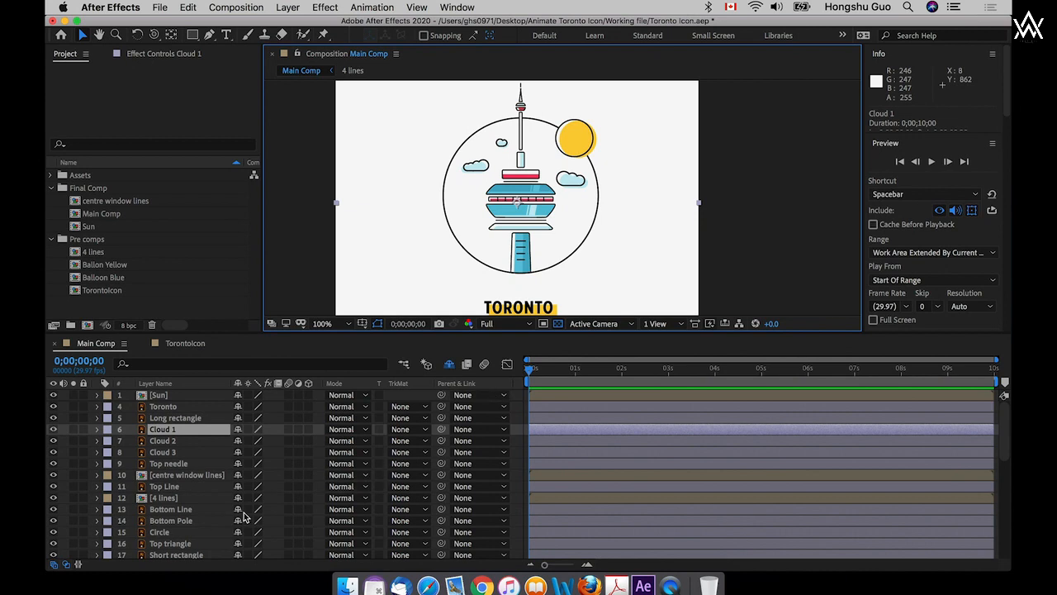
# - Identify which of the yellow-labelled layers hold the cloud fills by briefly toggling the visibility of Layers 65, 64, 63 and 53
pyautogui.scroll(-5, 244, 517)
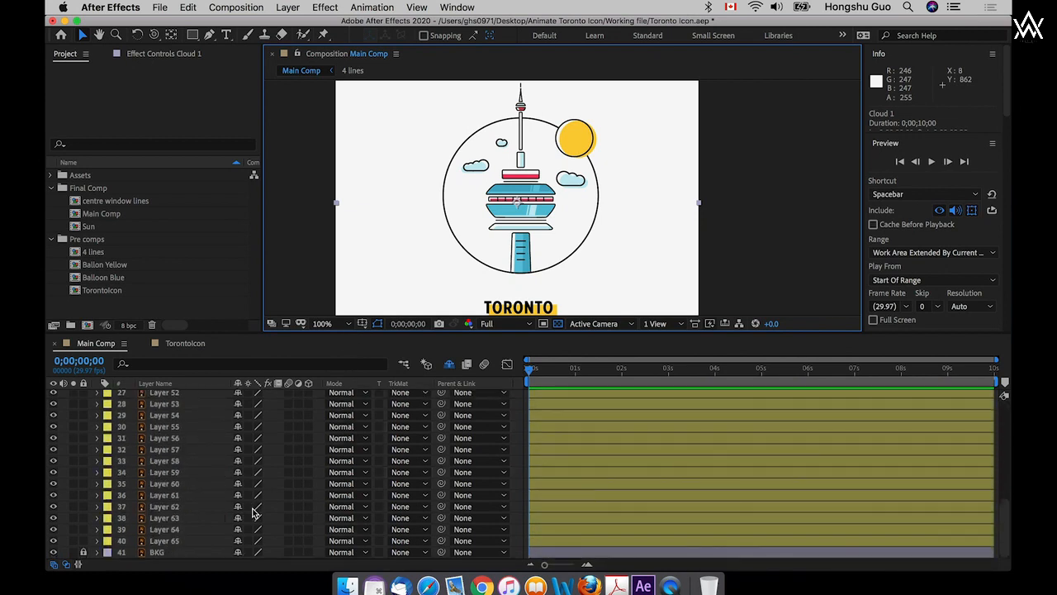
pyautogui.click(188, 541)
pyautogui.click(54, 542)
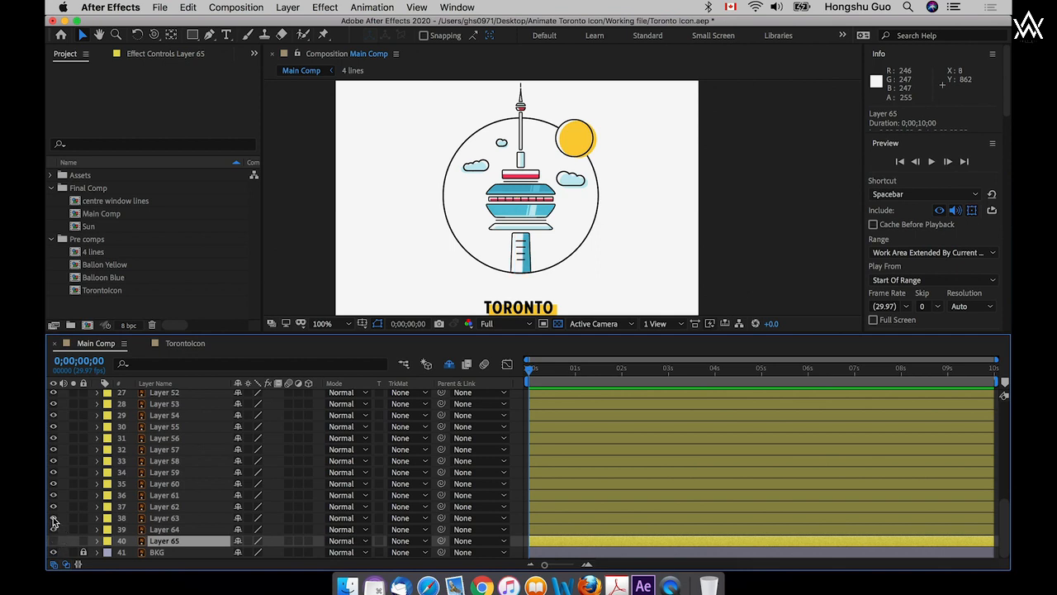
pyautogui.click(54, 540)
pyautogui.click(53, 531)
pyautogui.click(53, 530)
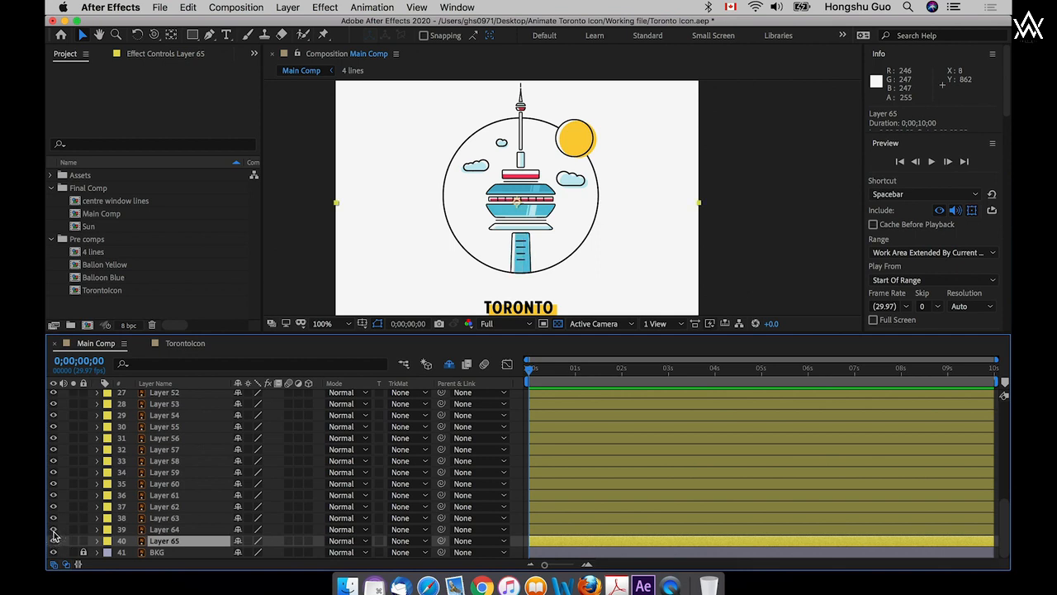
pyautogui.click(54, 518)
pyautogui.click(54, 518)
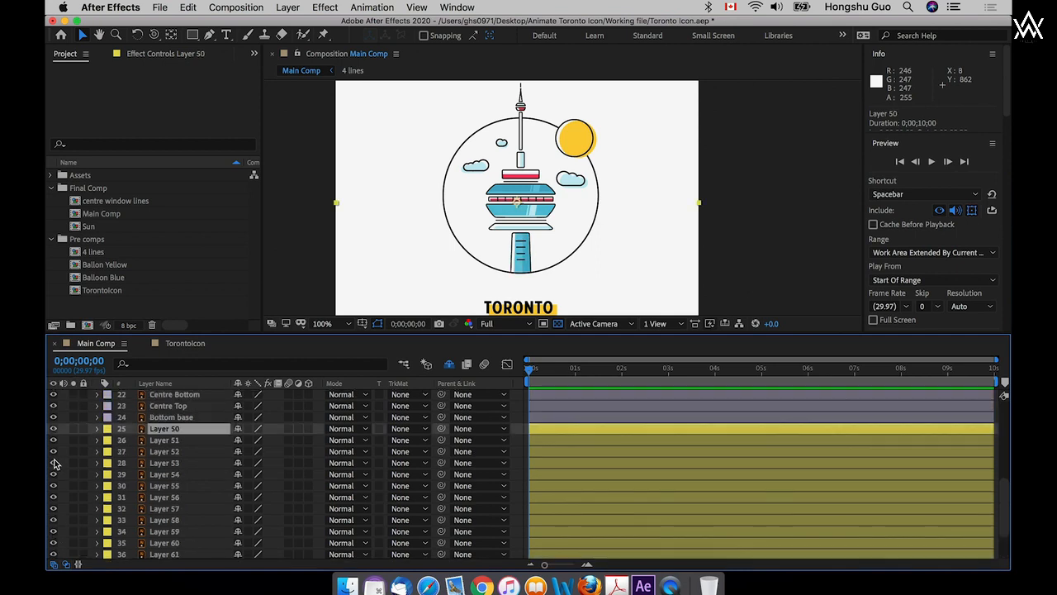
pyautogui.click(54, 461)
pyautogui.click(54, 461)
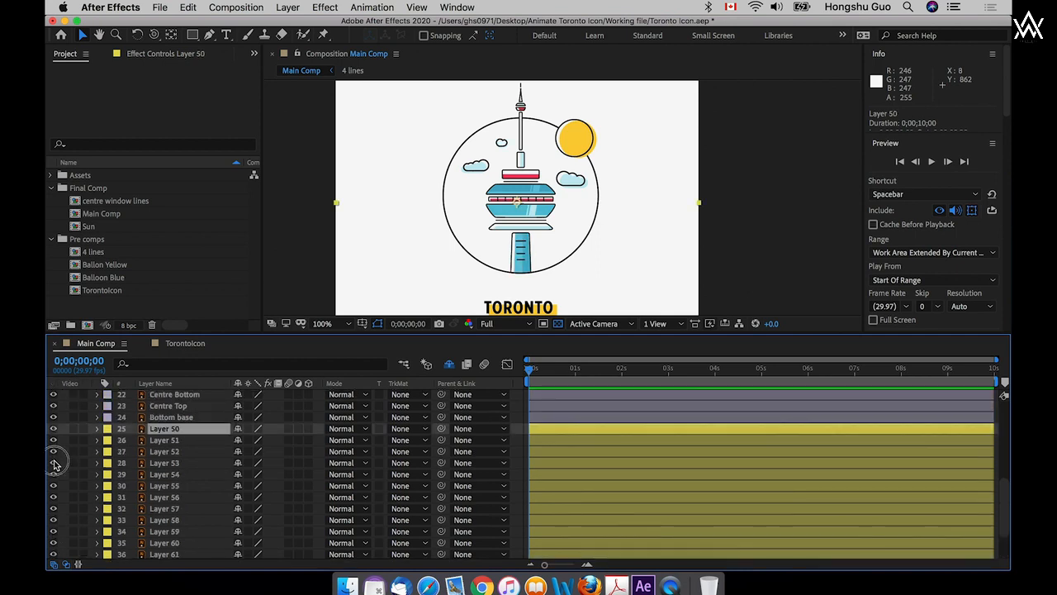
# - Bring Layers 51, 52 and 53 to the top of Main Comp's layer stack
pyautogui.click(149, 442)
pyautogui.keyDown('shift'); pyautogui.click(174, 463); pyautogui.keyUp('shift')
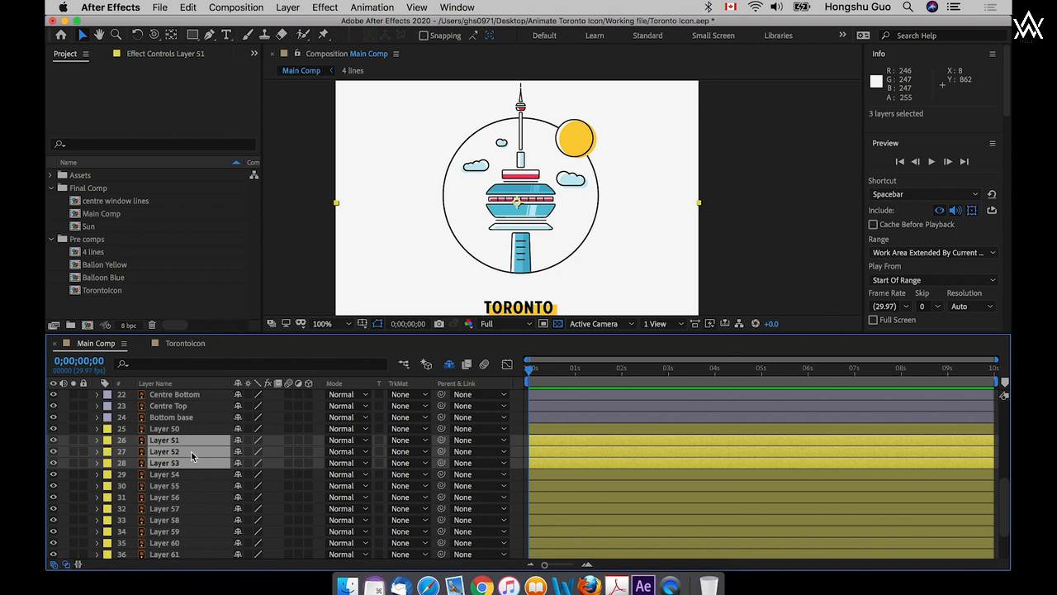
pyautogui.press('shift+super+bracketright')
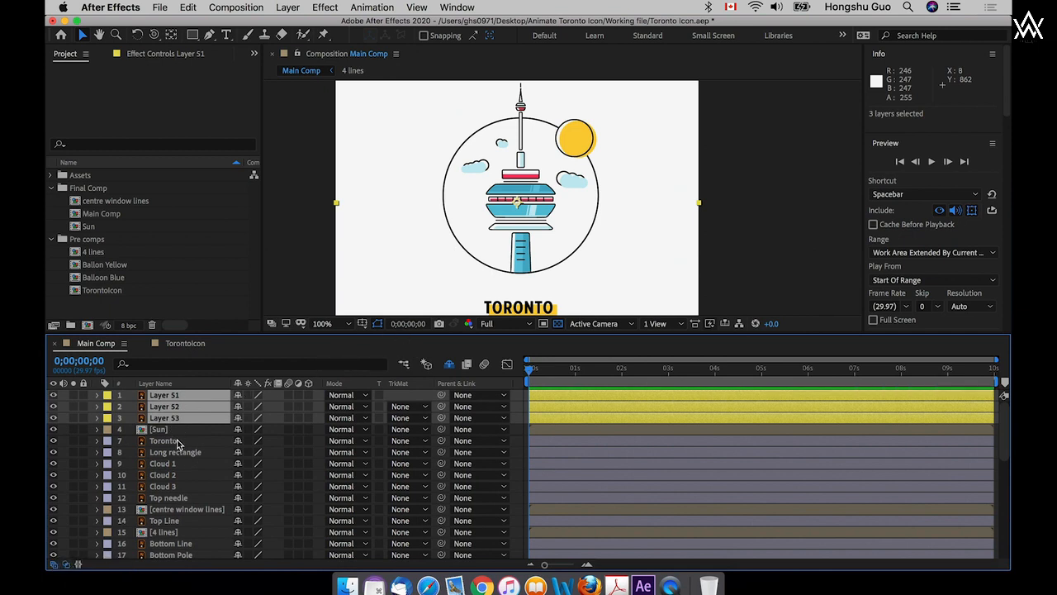
# - Match the cloud fills to their outlines using layer visibility and place Layer 52 directly below Cloud 1
pyautogui.click(177, 467)
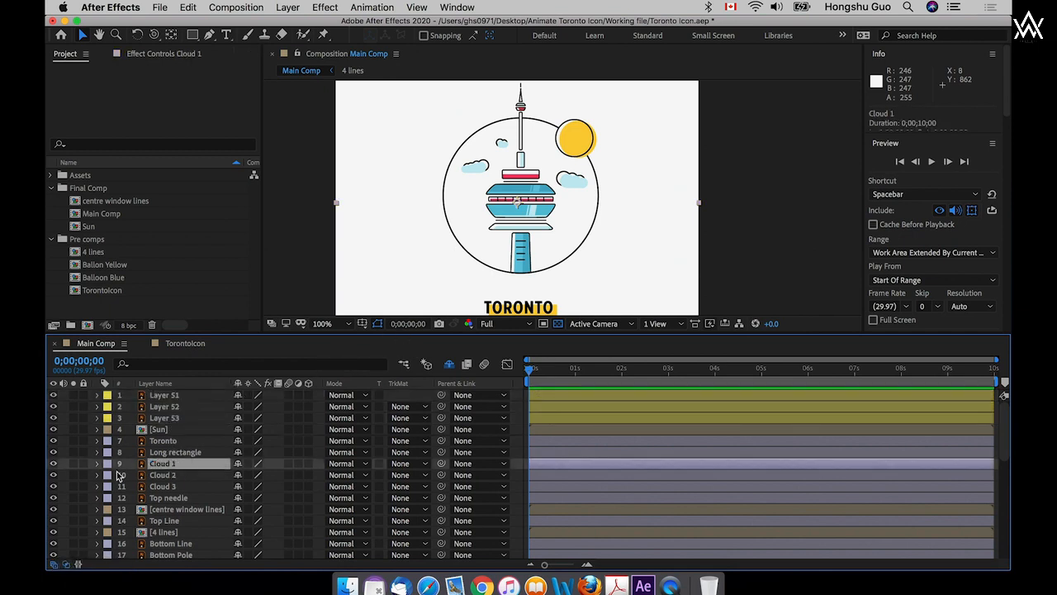
pyautogui.click(53, 468)
pyautogui.click(135, 464)
pyautogui.click(169, 418)
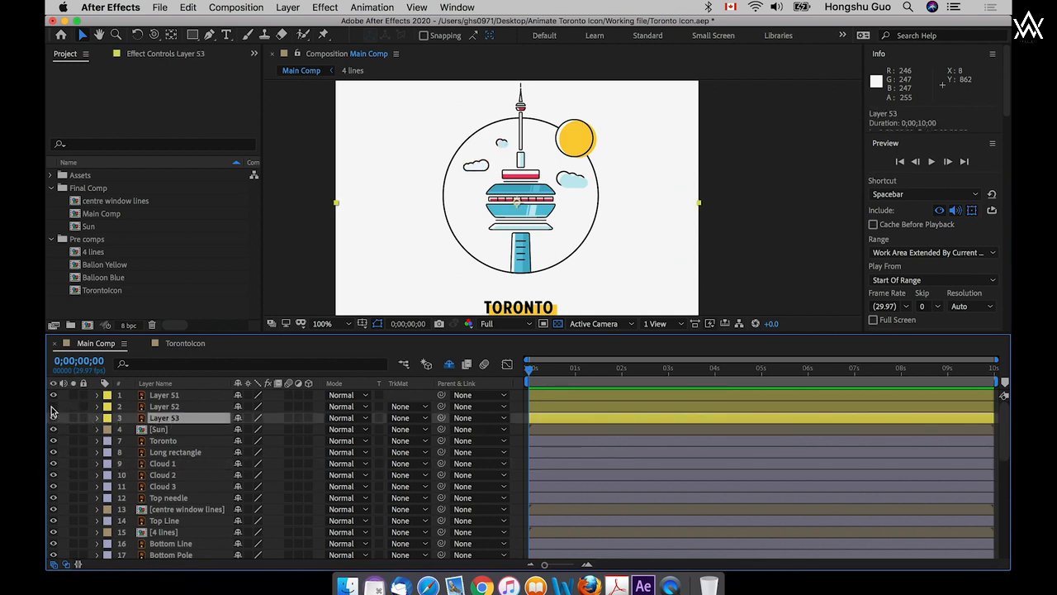
pyautogui.moveTo(164, 406); pyautogui.dragTo(170, 461)
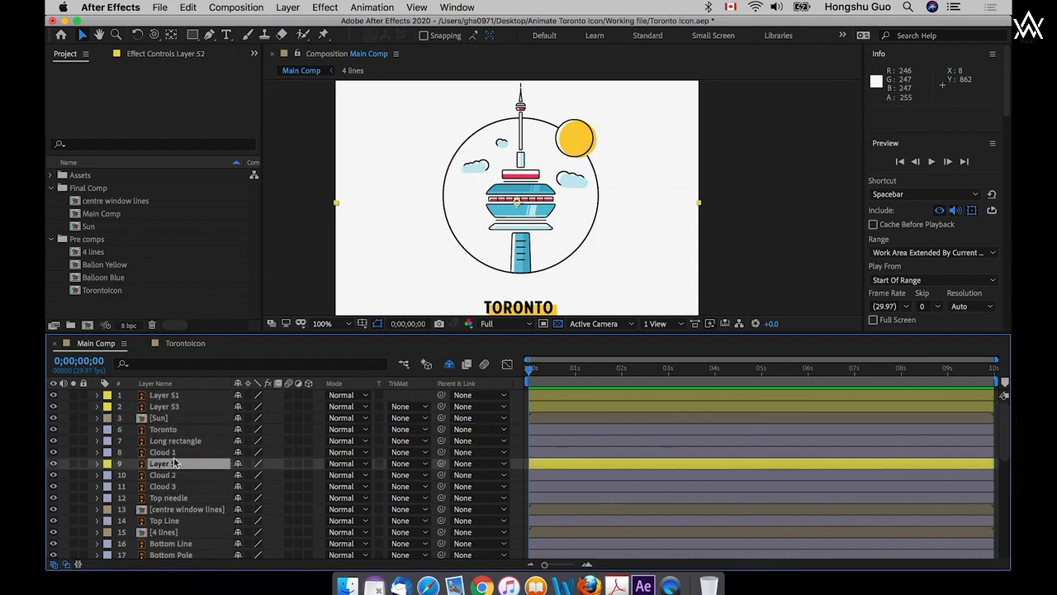
# - Pre-compose the Cloud 1 layer and Layer 52 into a new composition named Cloud 1
pyautogui.doubleClick(170, 452)
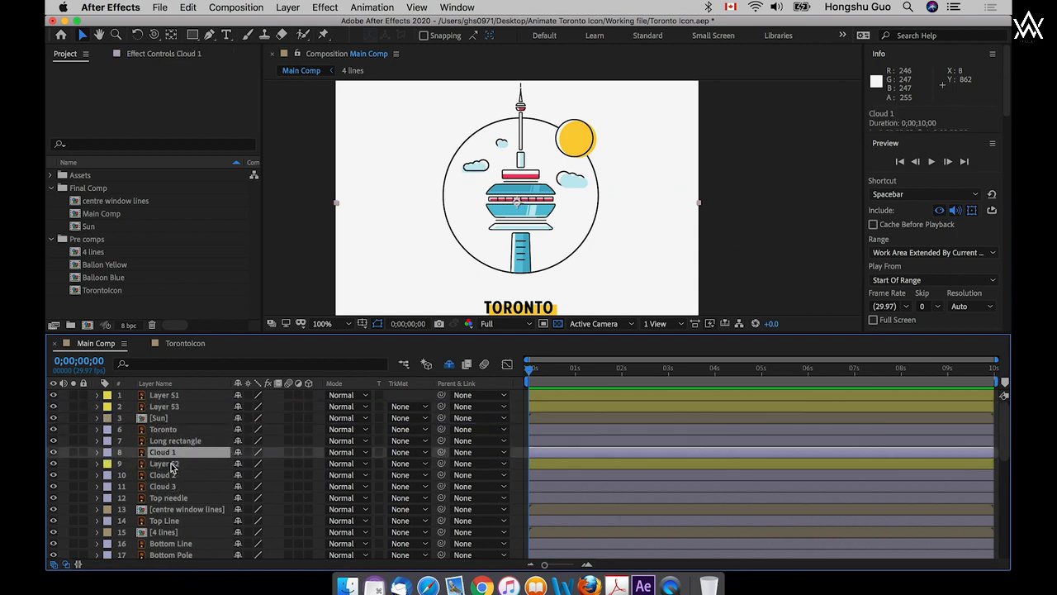
pyautogui.click(415, 54)
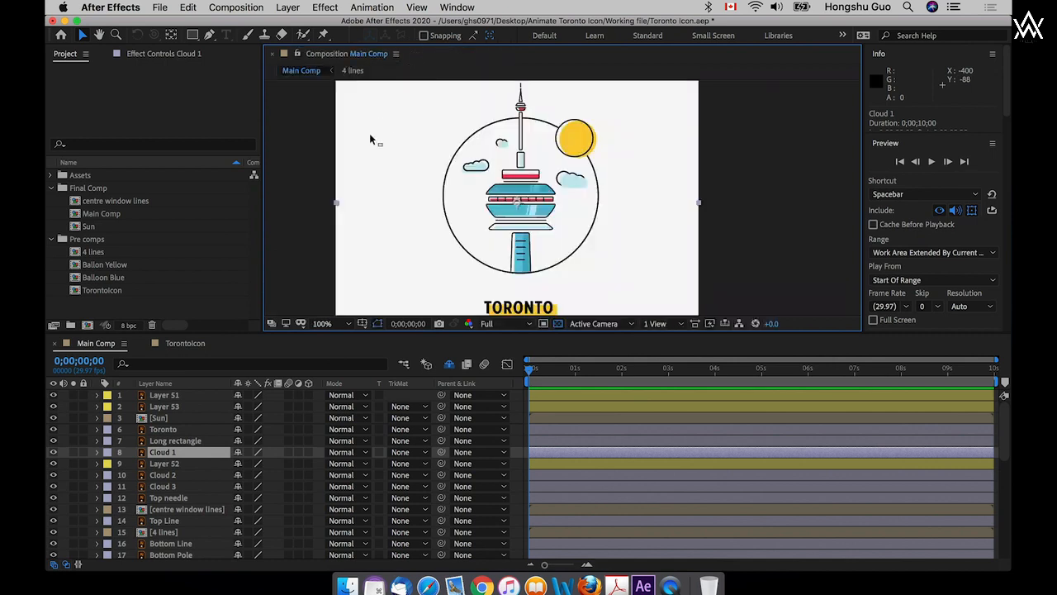
pyautogui.keyDown('super'); pyautogui.click(173, 463); pyautogui.keyUp('super')
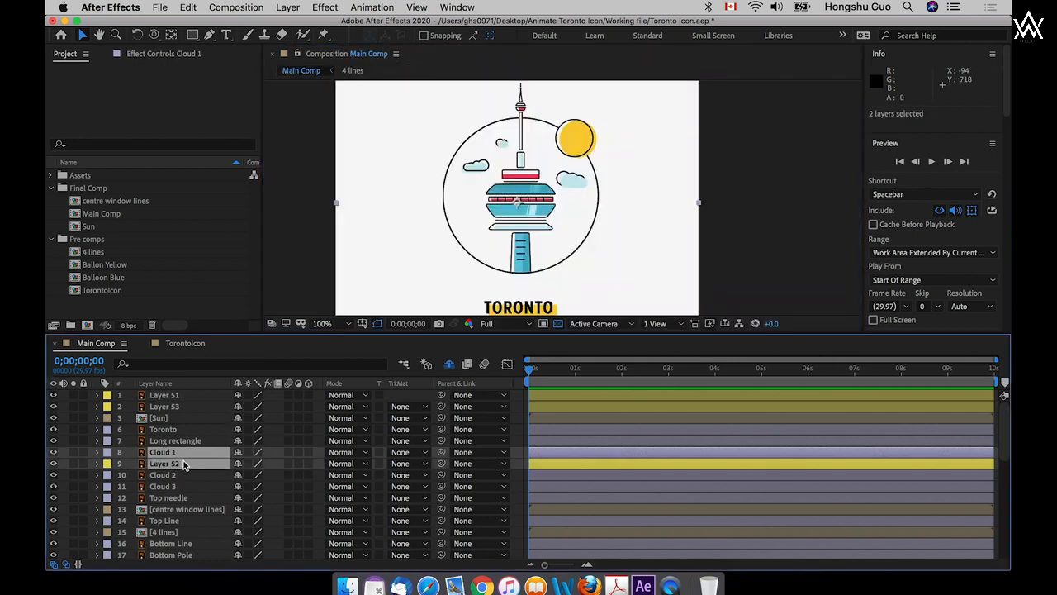
pyautogui.press('shift+super+c')
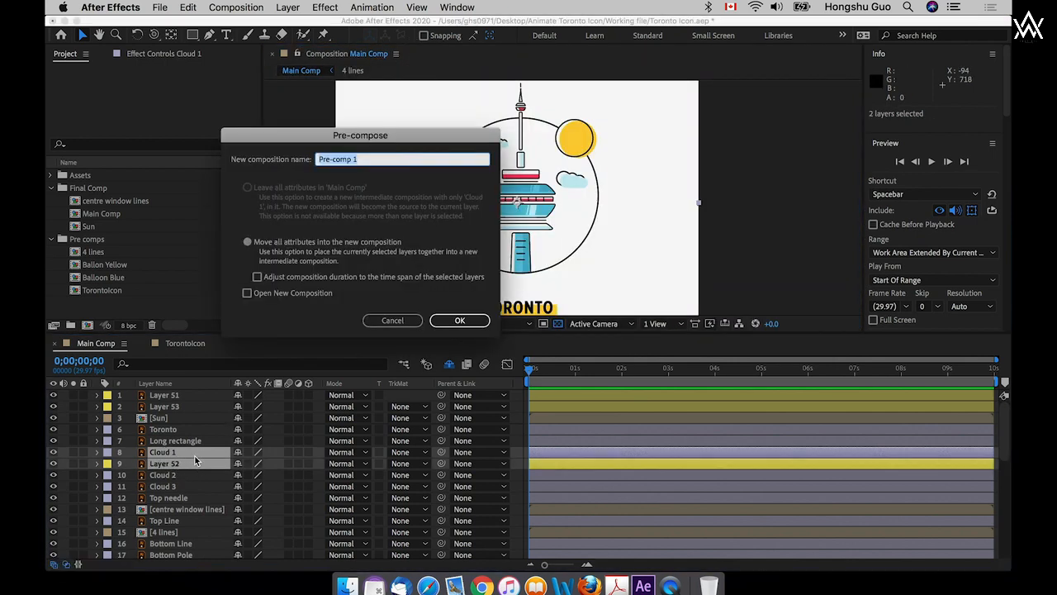
pyautogui.write('Cloud 1')
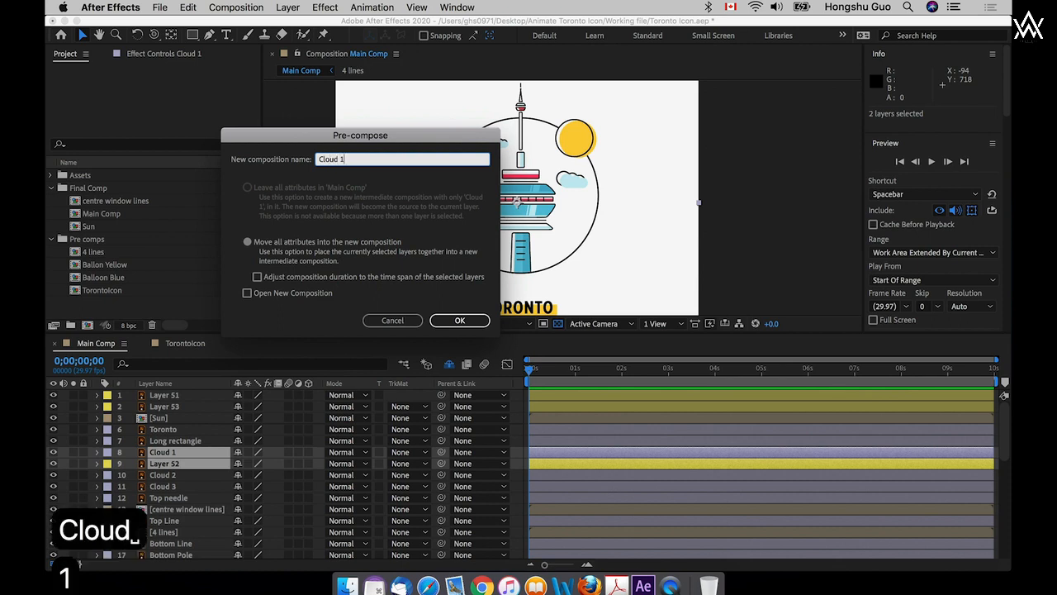
pyautogui.press('Return')
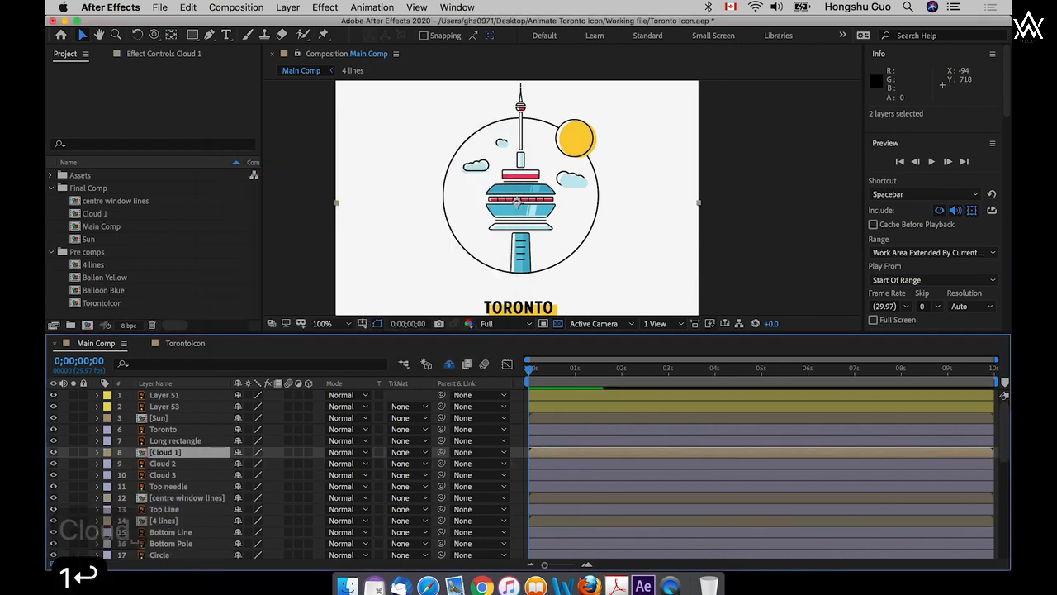
# - Place Layer 51 directly below Cloud 2 and pre-compose both layers into a new composition named Cloud 2
pyautogui.click(176, 396)
pyautogui.moveTo(166, 397); pyautogui.dragTo(170, 469)
pyautogui.click(170, 455)
pyautogui.press('shift+super+c')
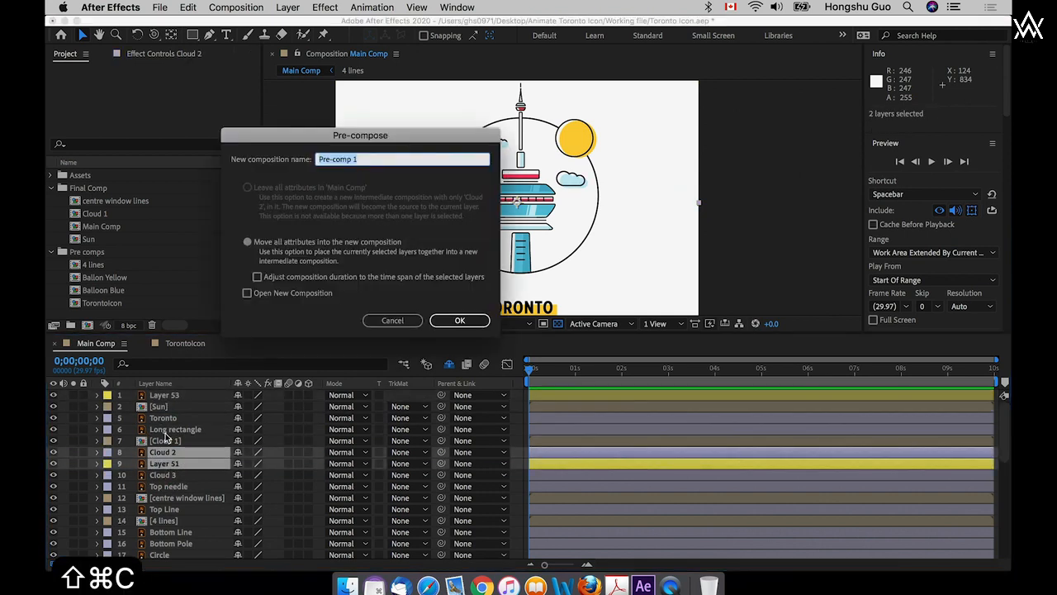
pyautogui.write('Cloud 2')
pyautogui.press('Return')
# - Place Layer 53 directly below Cloud 3 and pre-compose both layers into a new composition named Cloud 3
pyautogui.moveTo(164, 395); pyautogui.dragTo(179, 468)
pyautogui.keyDown('shift'); pyautogui.click(165, 453); pyautogui.keyUp('shift')
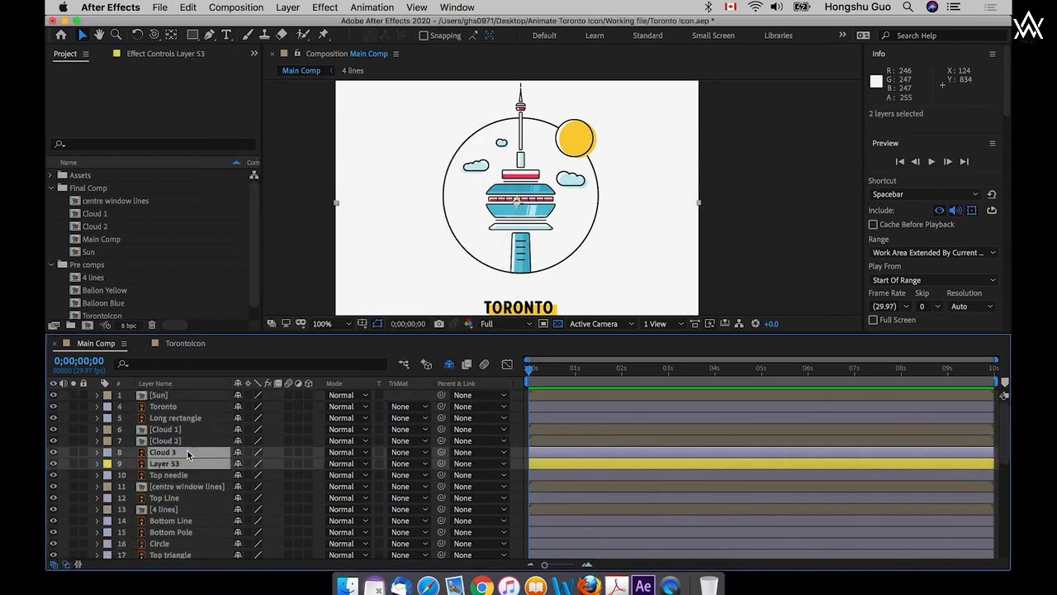
pyautogui.press('shift+super+c')
pyautogui.write('Cloud 3')
pyautogui.press('Return')
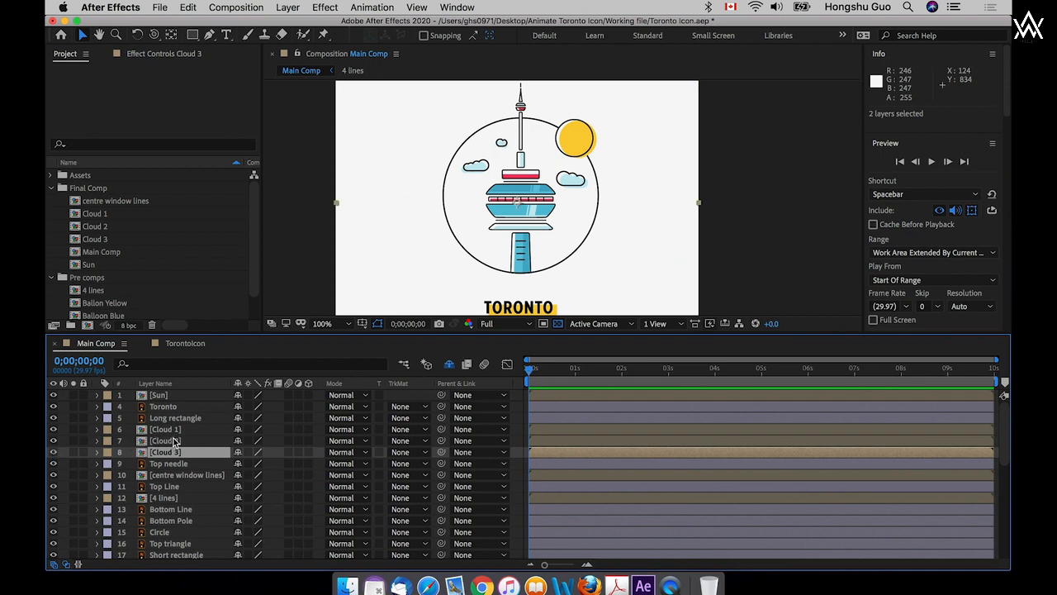
# - Check the centre window lines composition by toggling its visibility, and place the centre window layer directly below it
pyautogui.click(191, 463)
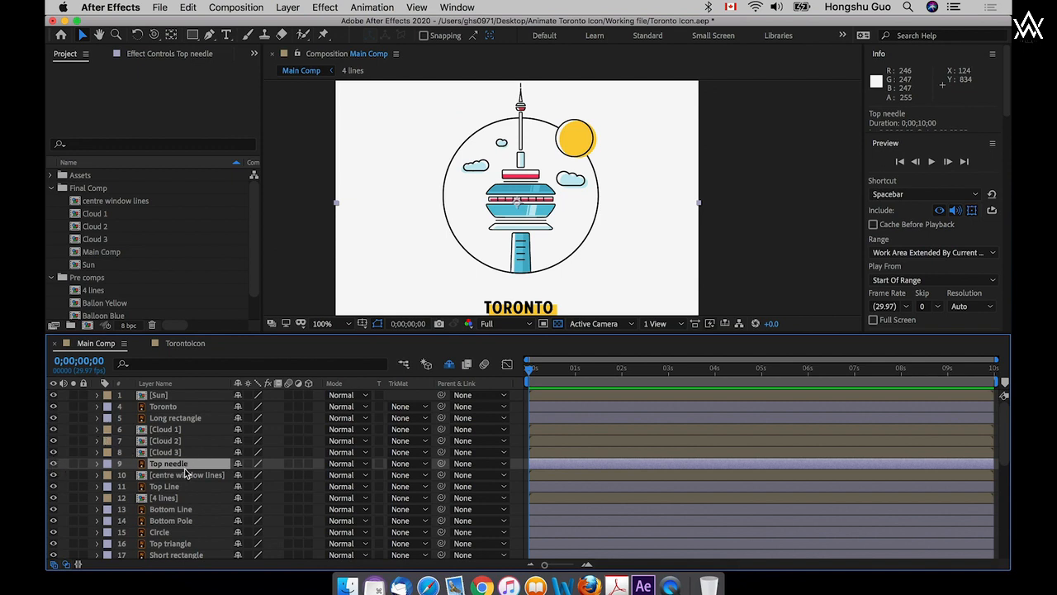
pyautogui.click(113, 475)
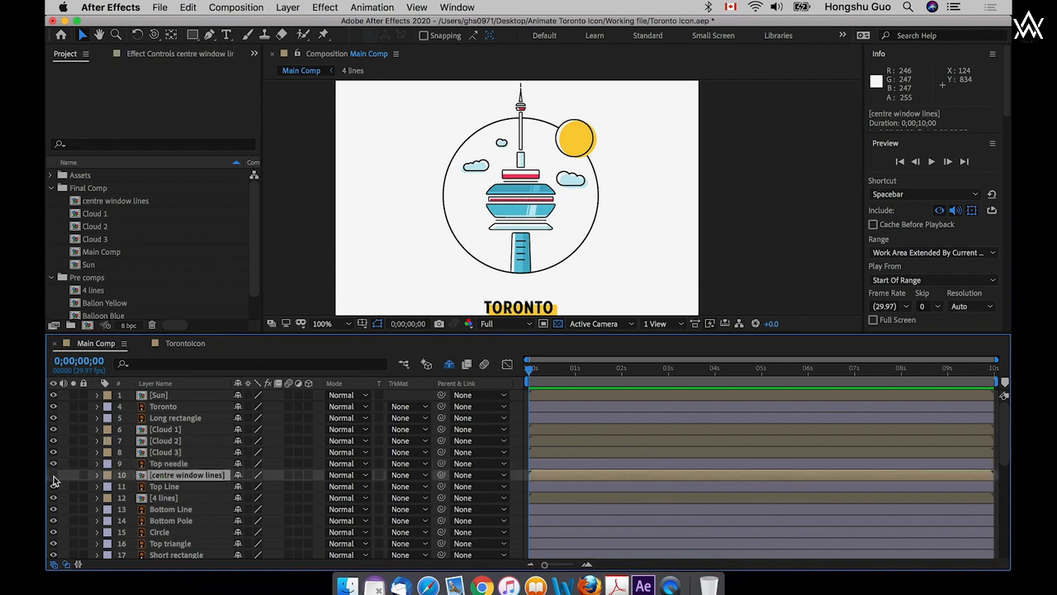
pyautogui.click(52, 476)
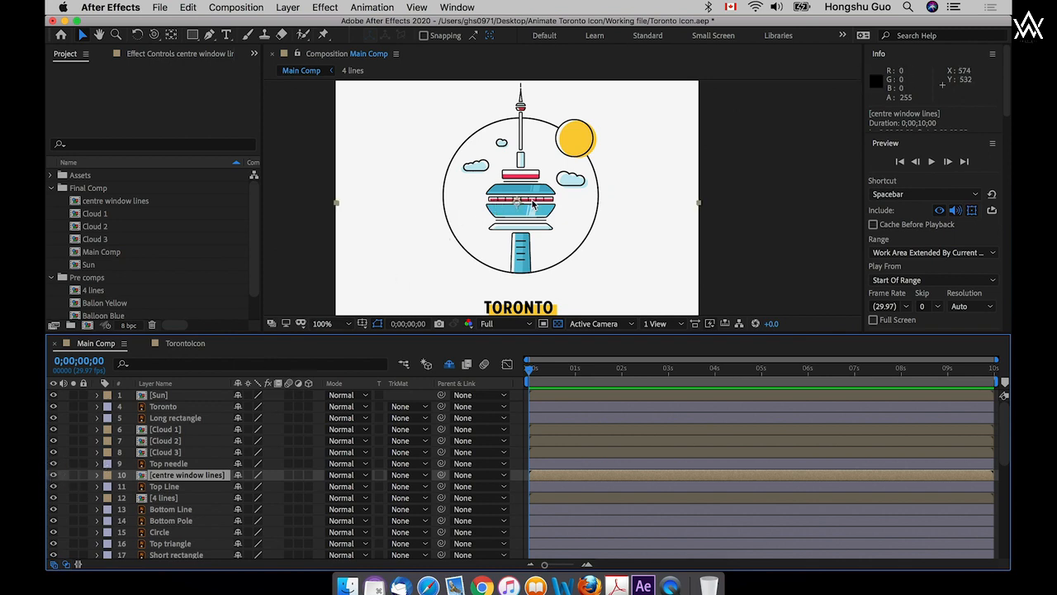
pyautogui.click(173, 487)
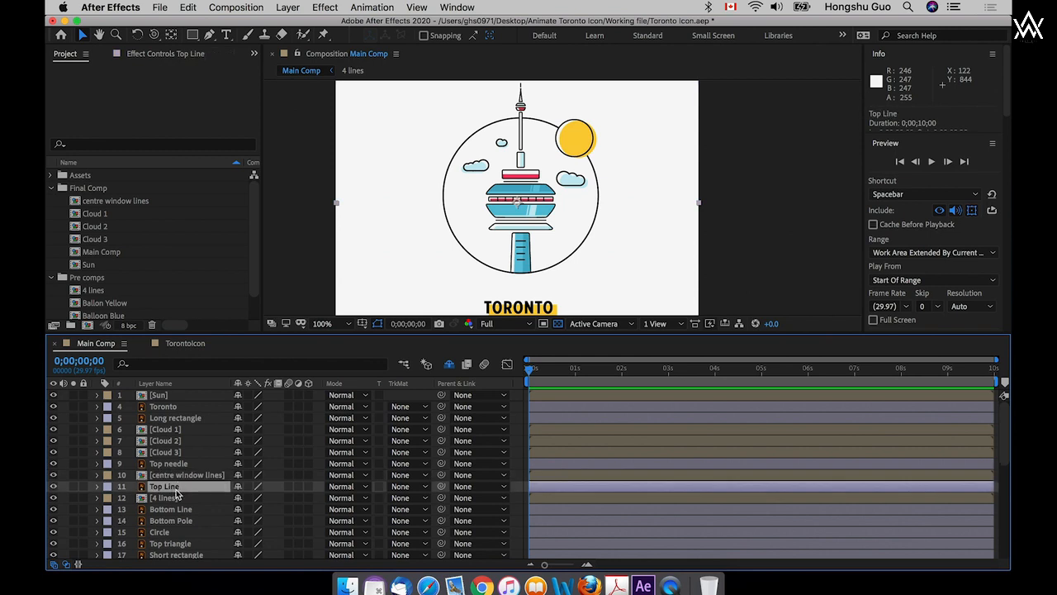
pyautogui.click(178, 477)
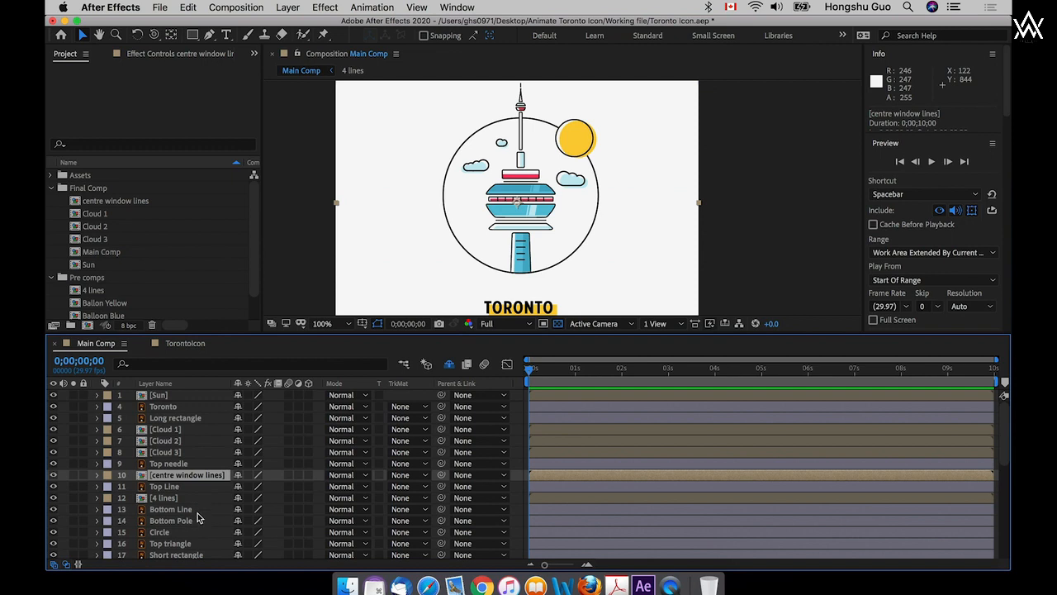
pyautogui.scroll(-5, 199, 518)
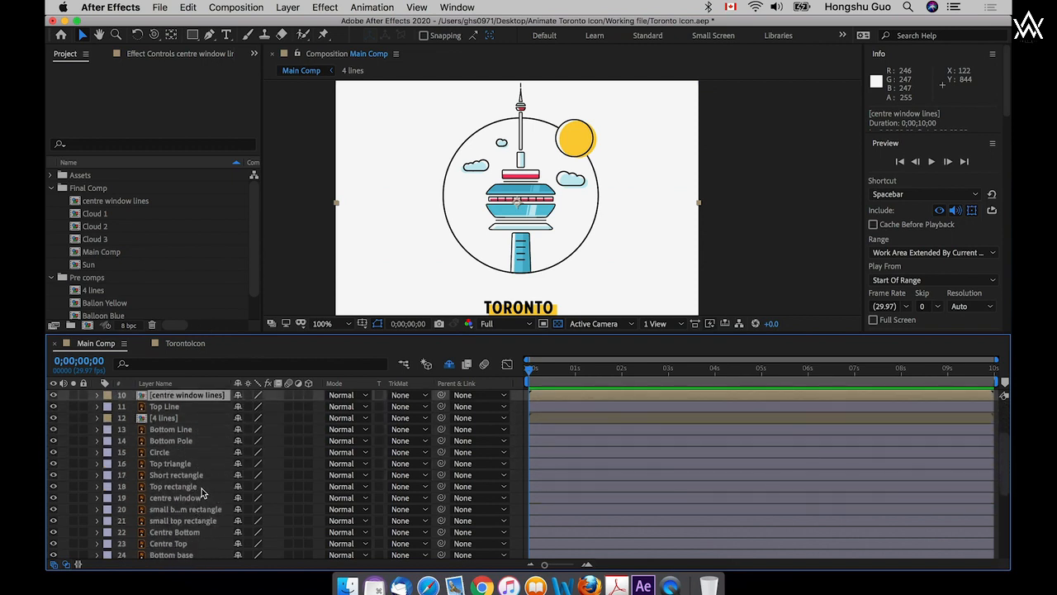
pyautogui.moveTo(200, 498); pyautogui.dragTo(187, 450)
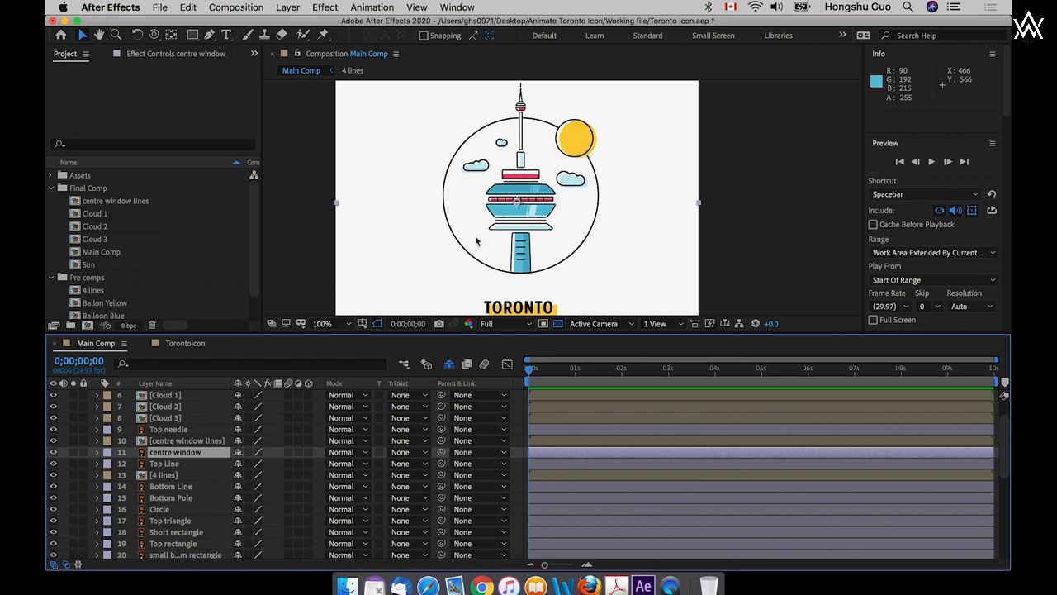
pyautogui.scroll(-6, 157, 537)
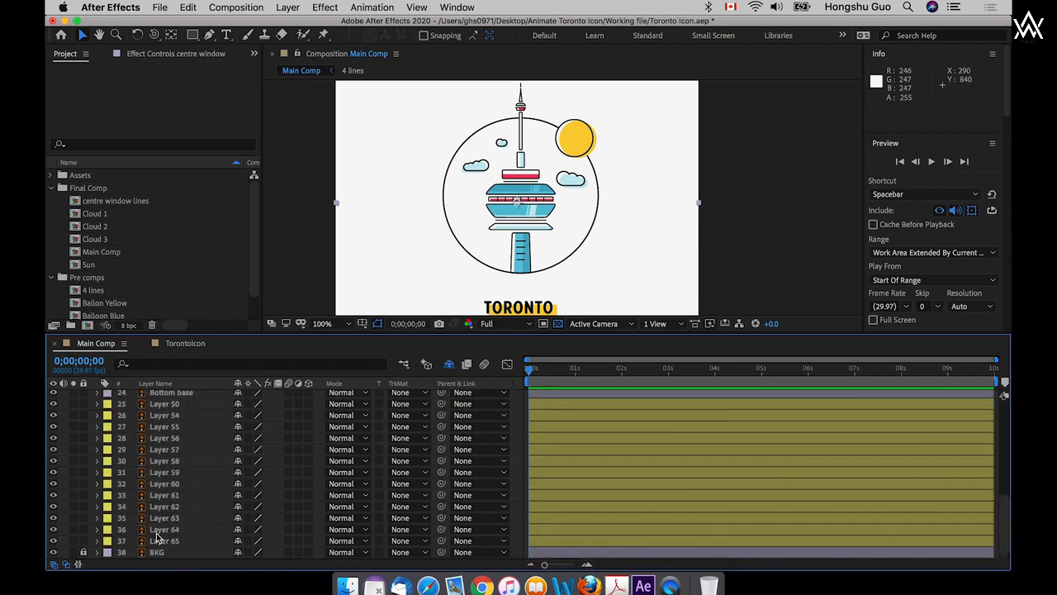
# - Move Layer 61 directly below the centre window layer in Main Comp
pyautogui.click(165, 399)
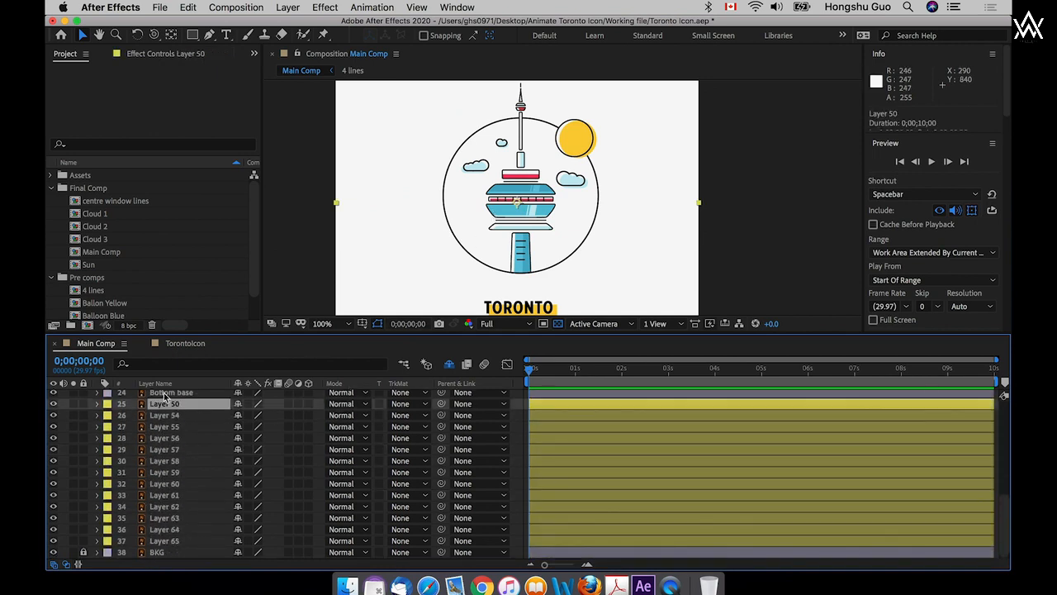
pyautogui.click(162, 497)
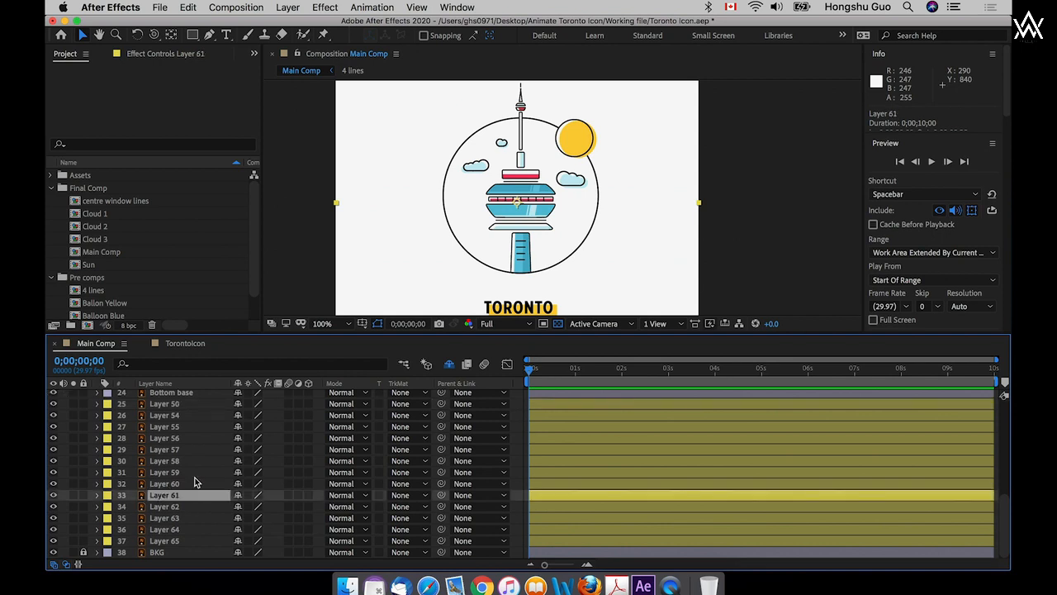
pyautogui.press('super+shift+bracketright')
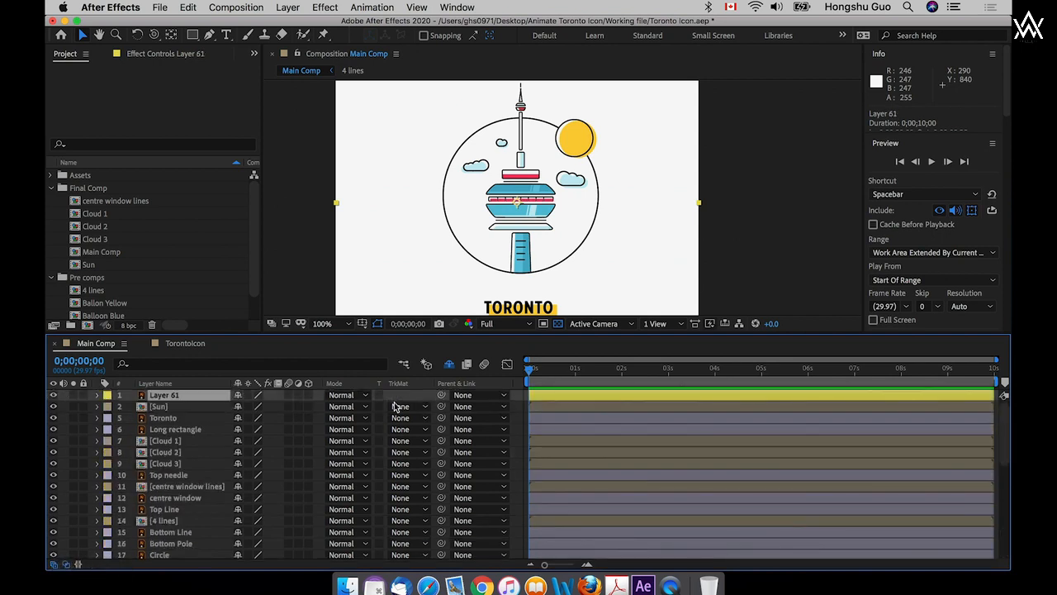
pyautogui.moveTo(195, 402); pyautogui.dragTo(190, 491)
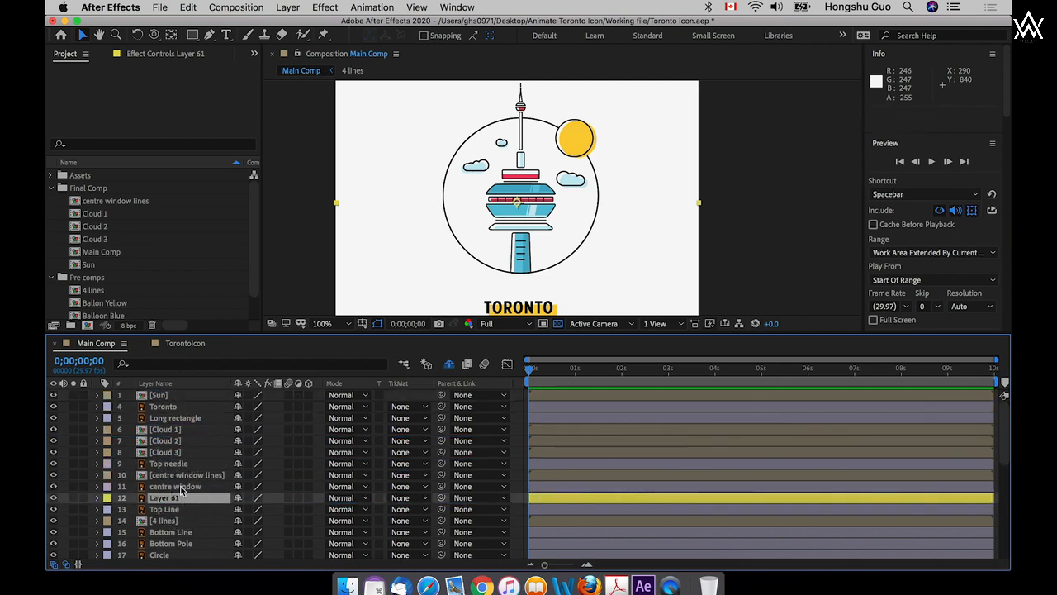
# - Pre-compose centre window lines, centre window and Layer 61 into a new composition named Centre window, and check it by toggling its visibility
pyautogui.click(182, 476)
pyautogui.keyDown('shift'); pyautogui.click(185, 497); pyautogui.keyUp('shift')
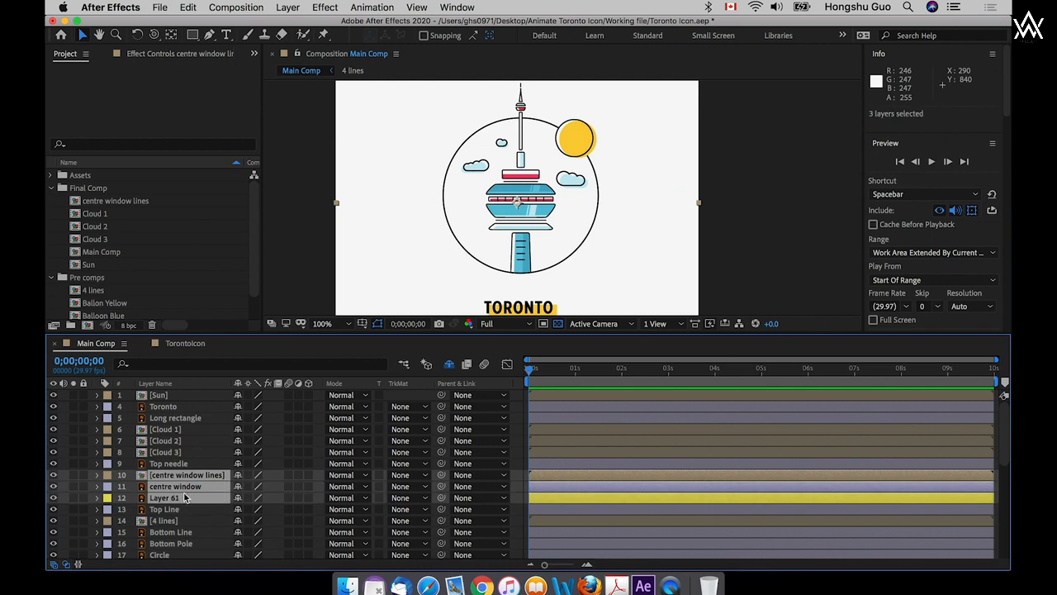
pyautogui.press('super+shift+c')
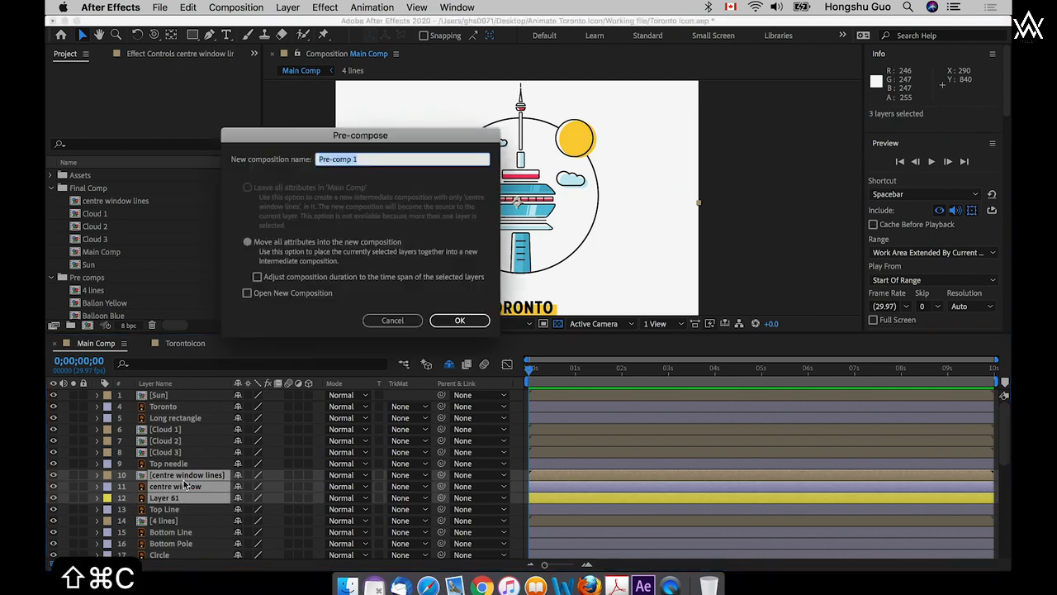
pyautogui.write('Centr')
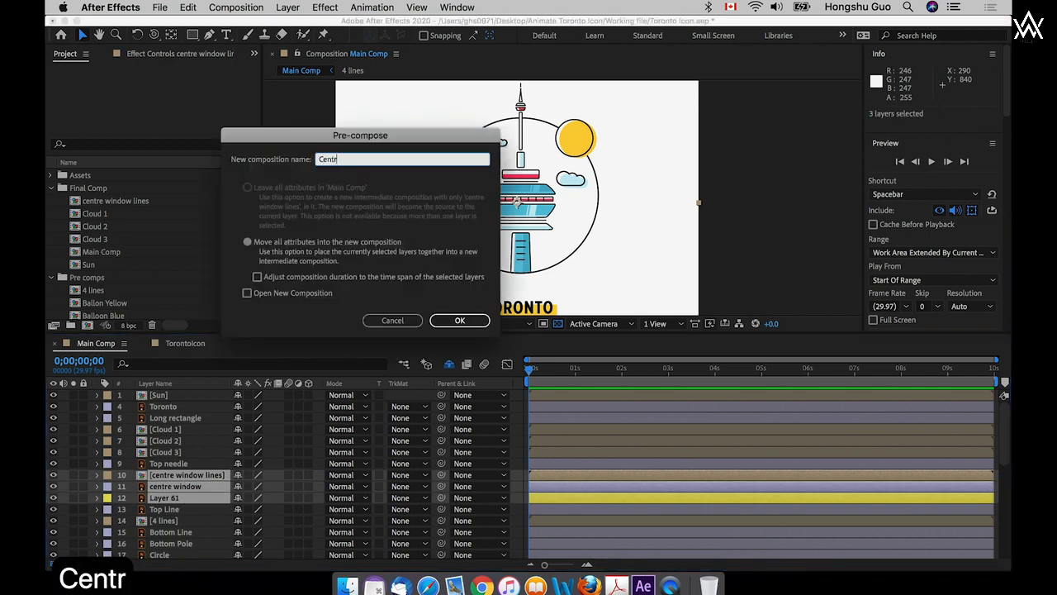
pyautogui.write('e window')
pyautogui.press('Return')
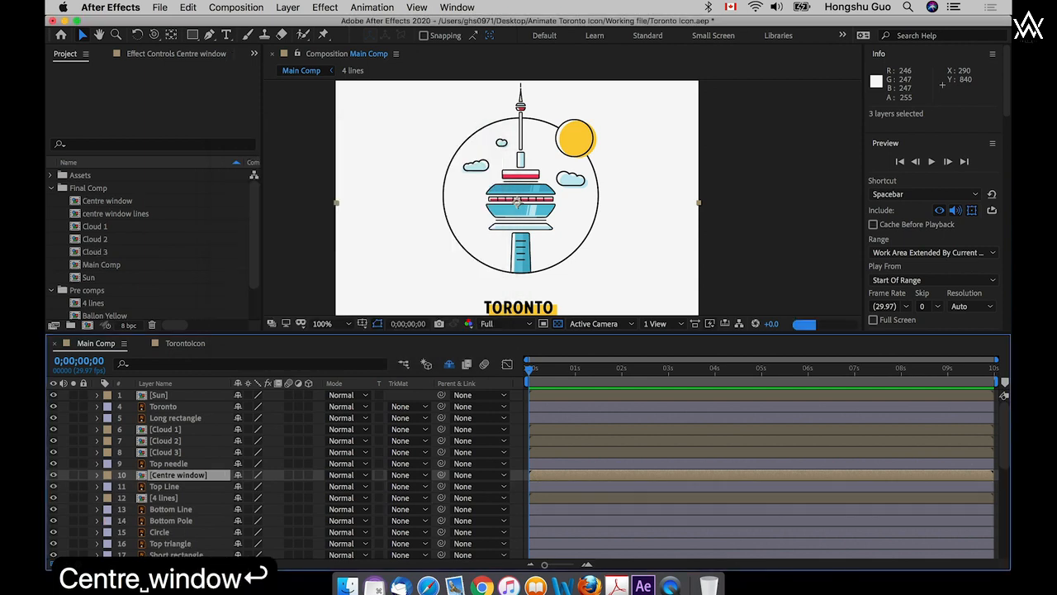
pyautogui.click(53, 476)
pyautogui.click(53, 476)
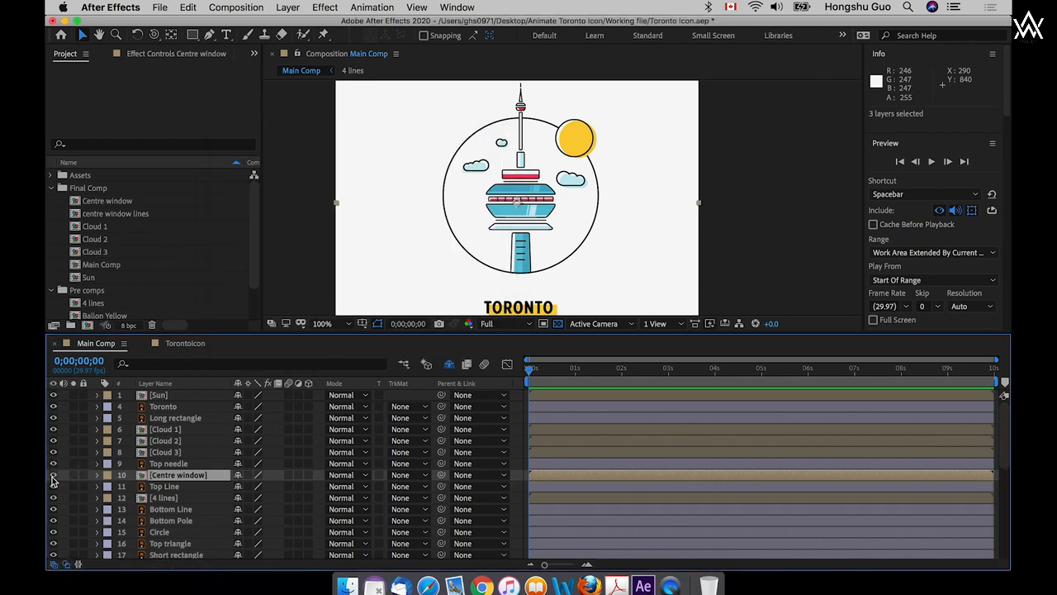
pyautogui.click(53, 477)
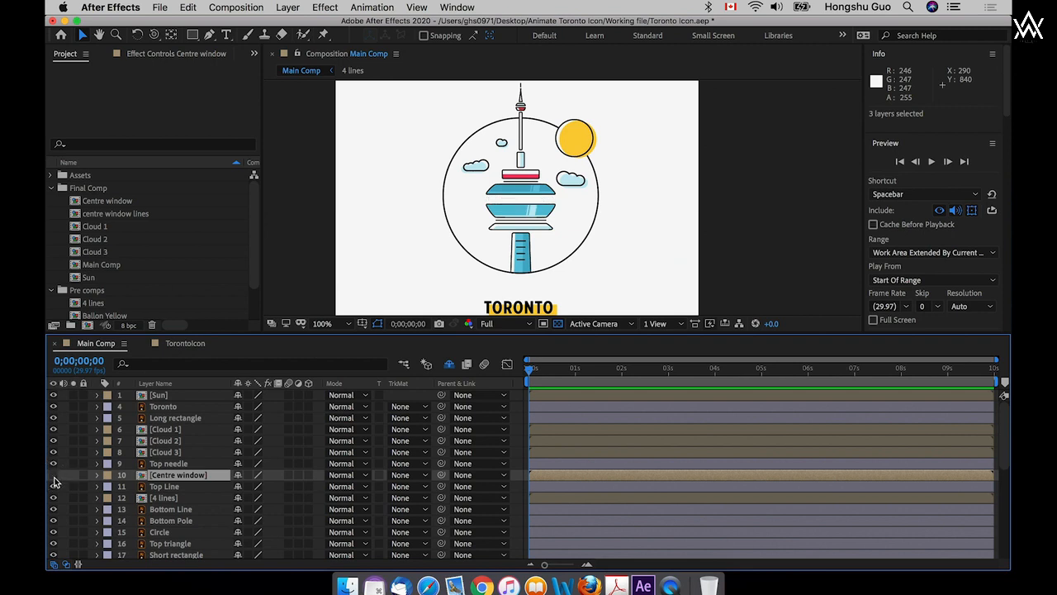
# - Place Layer 64 and Layer 65 directly below Bottom Pole and pre-compose them with 4 lines and Bottom Pole as Bottom pole
pyautogui.click(53, 520)
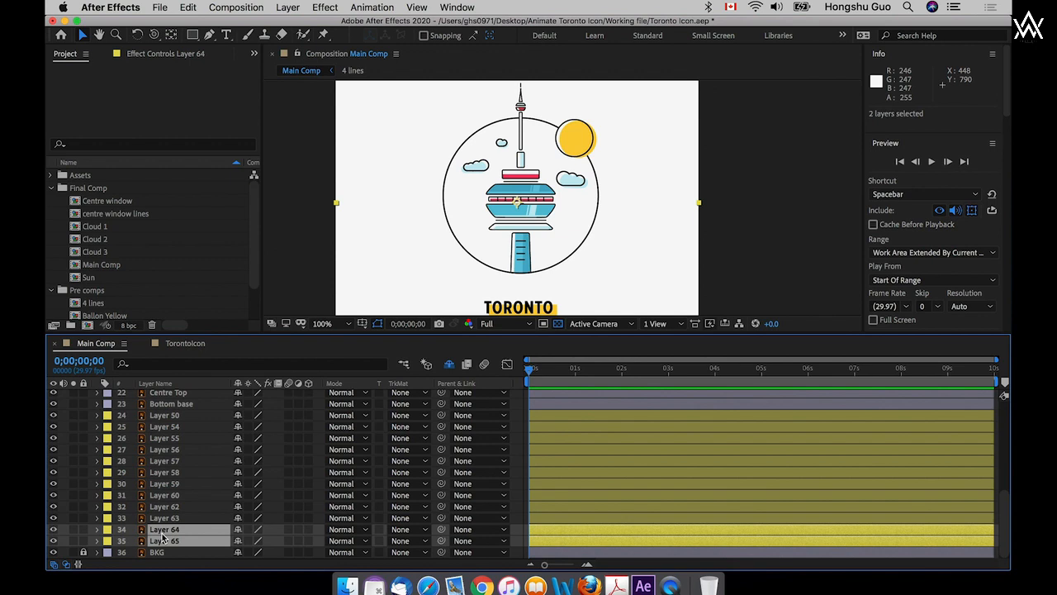
pyautogui.press('super+shift+bracketright')
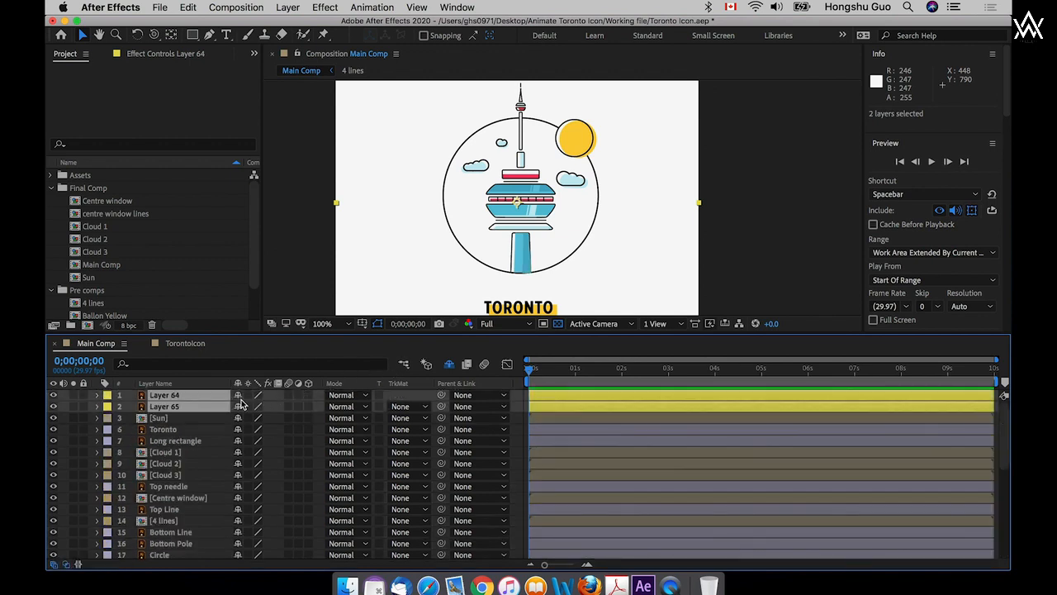
pyautogui.moveTo(174, 409); pyautogui.dragTo(174, 534)
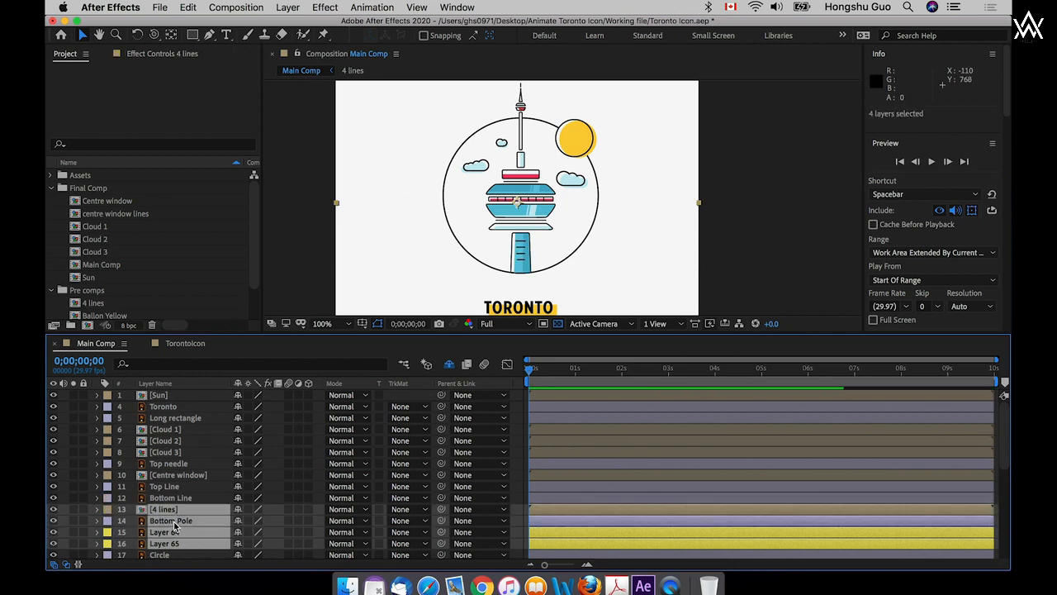
pyautogui.press('super+shift+c')
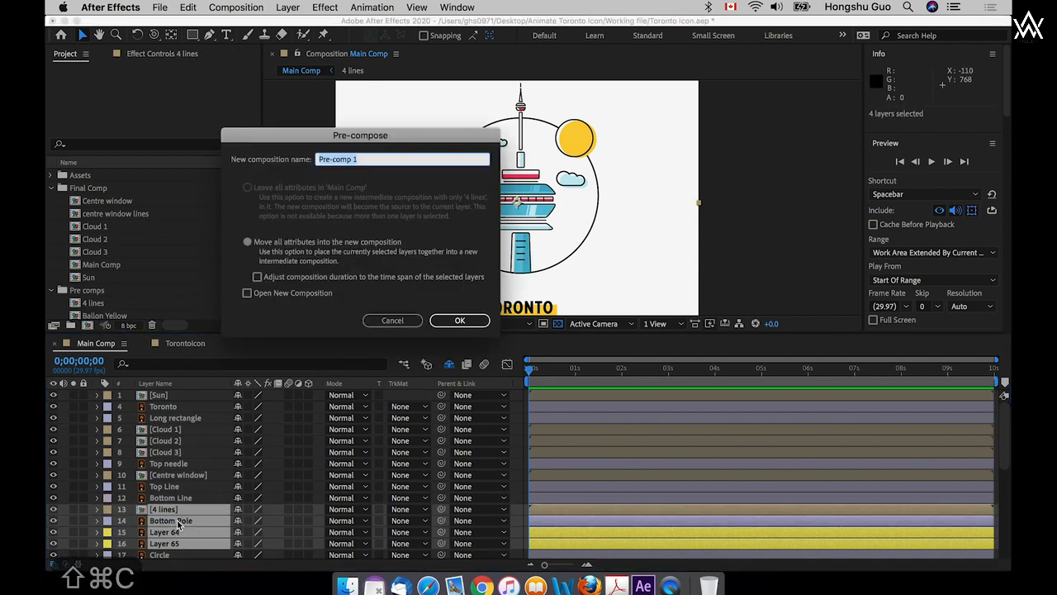
pyautogui.write('Bottom pole')
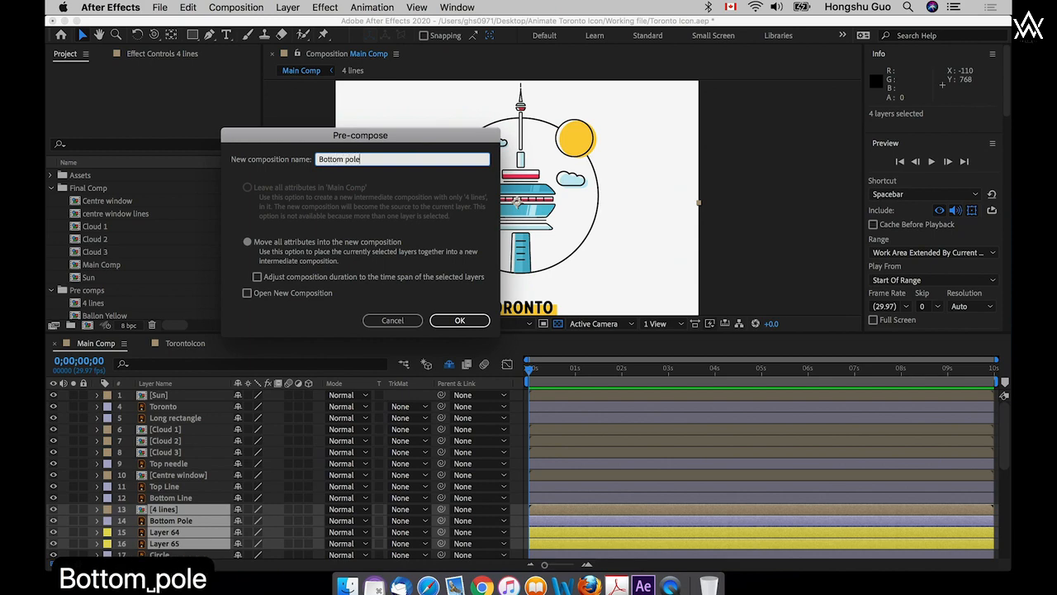
pyautogui.press('Return')
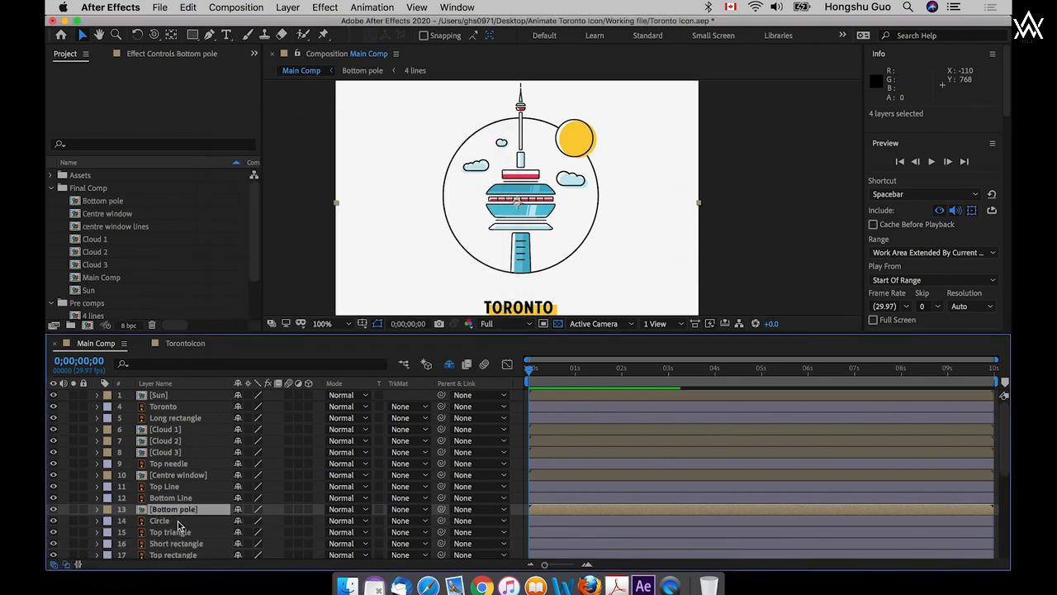
# - Examine the Circle, Top triangle and Short rectangle layers and the unnamed yellow-labelled layers to match each shape with its fill
pyautogui.click(123, 524)
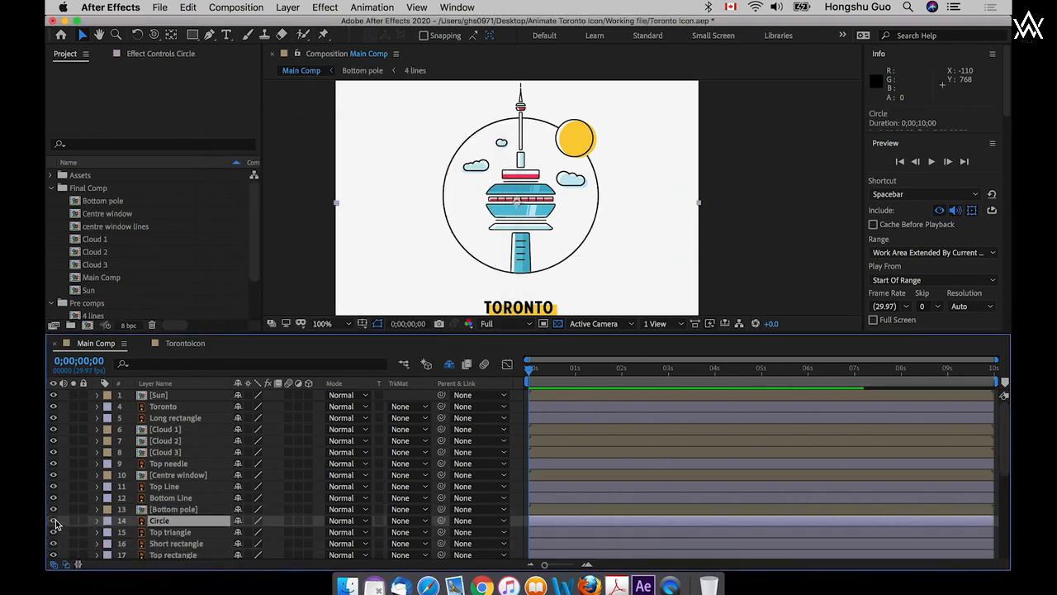
pyautogui.click(168, 533)
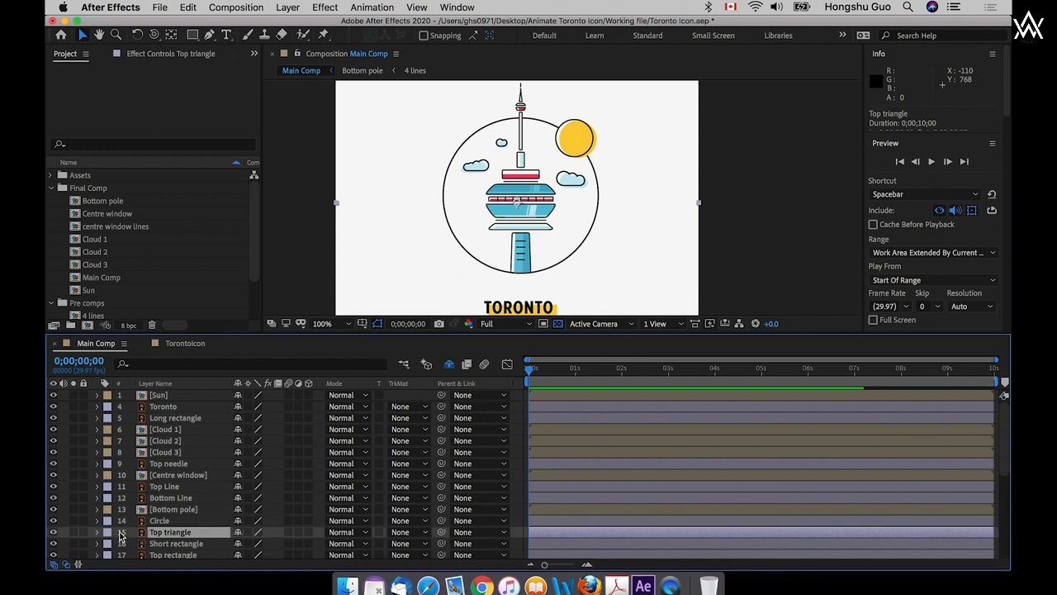
pyautogui.click(54, 544)
pyautogui.click(54, 544)
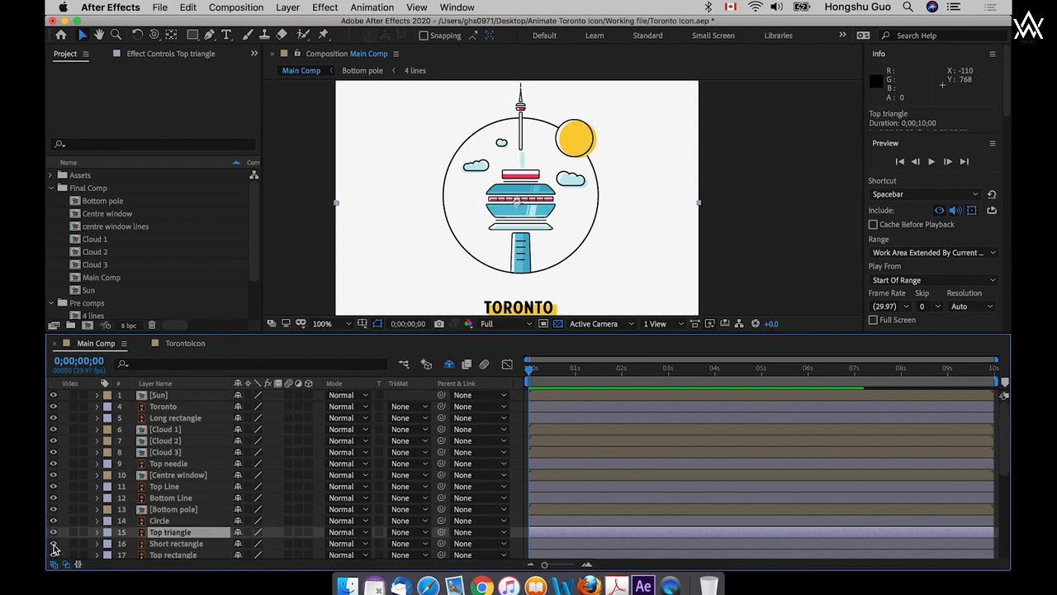
pyautogui.click(169, 543)
pyautogui.scroll(-5, 207, 529)
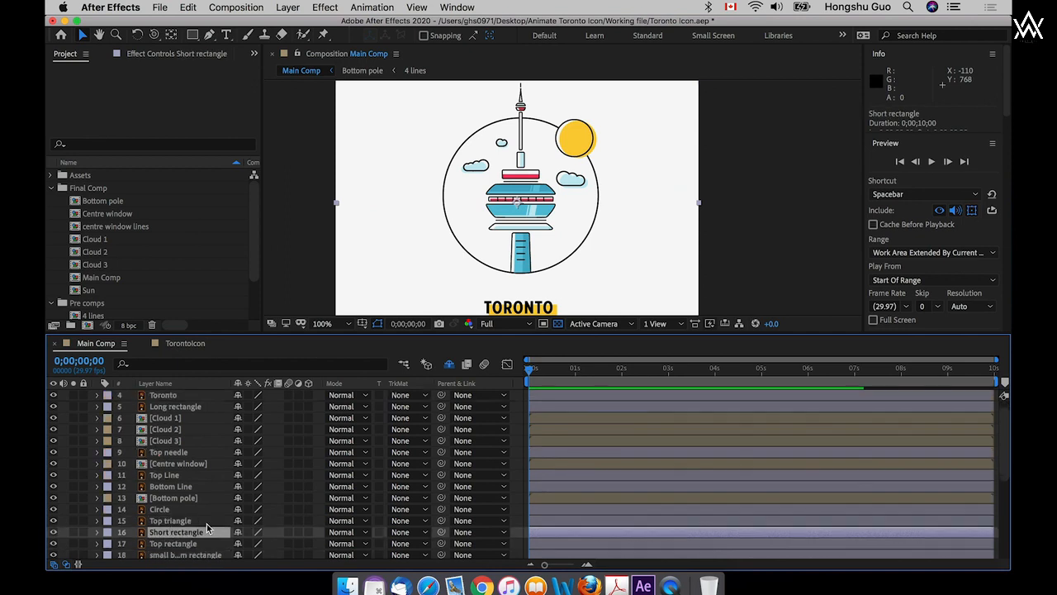
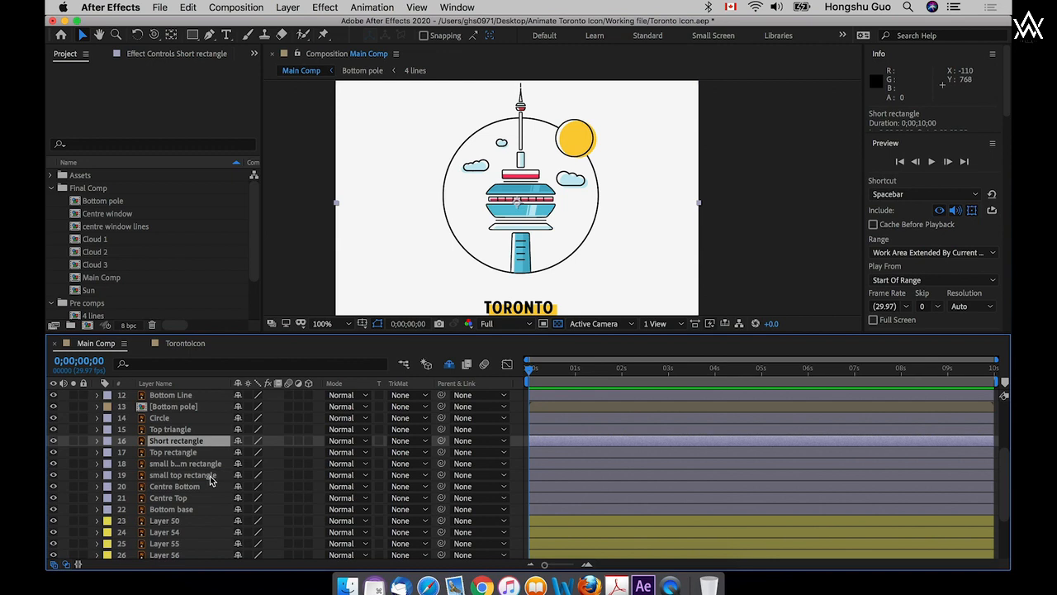
pyautogui.scroll(-3, 212, 522)
pyautogui.click(207, 540)
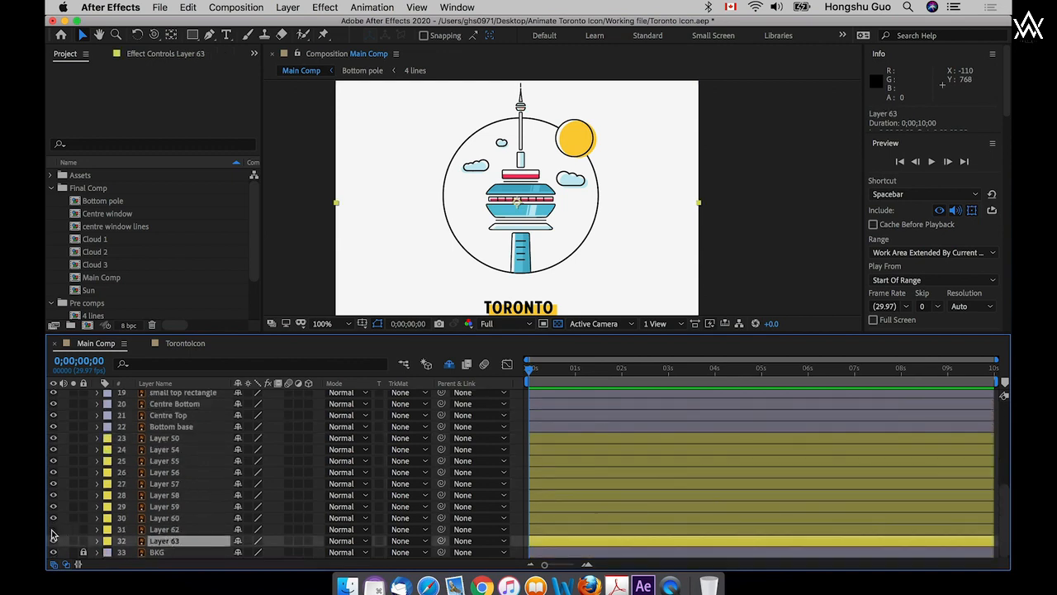
# - Place Layer 57 directly below Short rectangle and pre-compose both layers into a new composition named Short rectangle
pyautogui.click(169, 487)
pyautogui.moveTo(170, 488); pyautogui.dragTo(170, 390)
pyautogui.moveTo(169, 394); pyautogui.dragTo(178, 535)
pyautogui.moveTo(171, 530); pyautogui.dragTo(175, 503)
pyautogui.click(172, 497)
pyautogui.keyDown('shift'); pyautogui.click(159, 507); pyautogui.keyUp('shift')
pyautogui.press('super+shift+c')
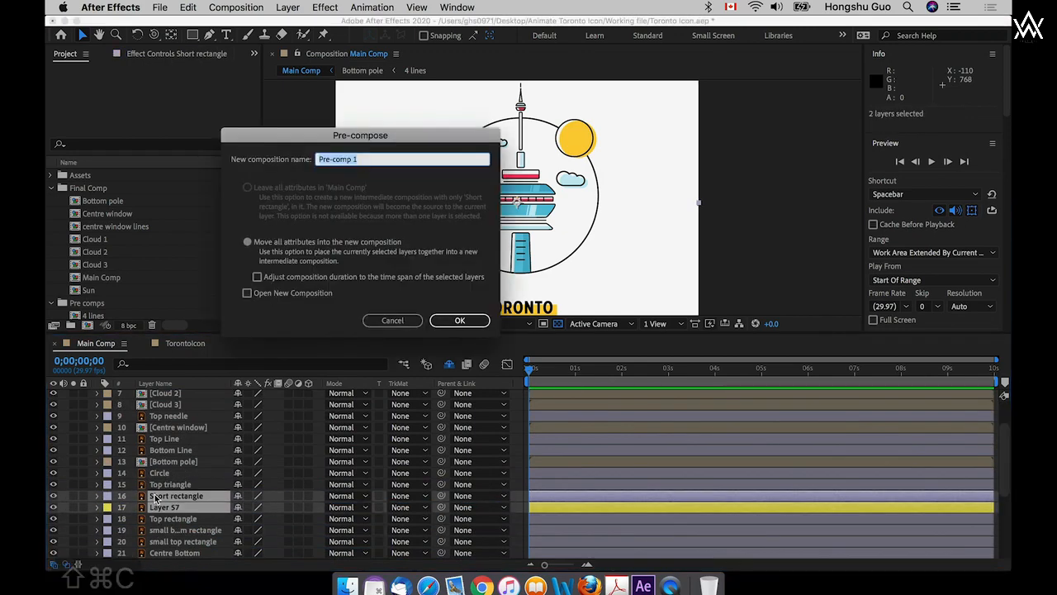
pyautogui.write('Short rectangle')
pyautogui.press('Return')
# - Place Layer 50 directly below Top rectangle and pre-compose both layers into a new composition named Top rectangle
pyautogui.click(53, 509)
pyautogui.scroll(-5, 55, 496)
pyautogui.click(165, 448)
pyautogui.moveTo(170, 449); pyautogui.dragTo(182, 402)
pyautogui.moveTo(175, 409); pyautogui.dragTo(179, 436)
pyautogui.click(179, 420)
pyautogui.keyDown('shift'); pyautogui.click(185, 431); pyautogui.keyUp('shift')
pyautogui.press('super+shift+c')
pyautogui.write('Top rectangle')
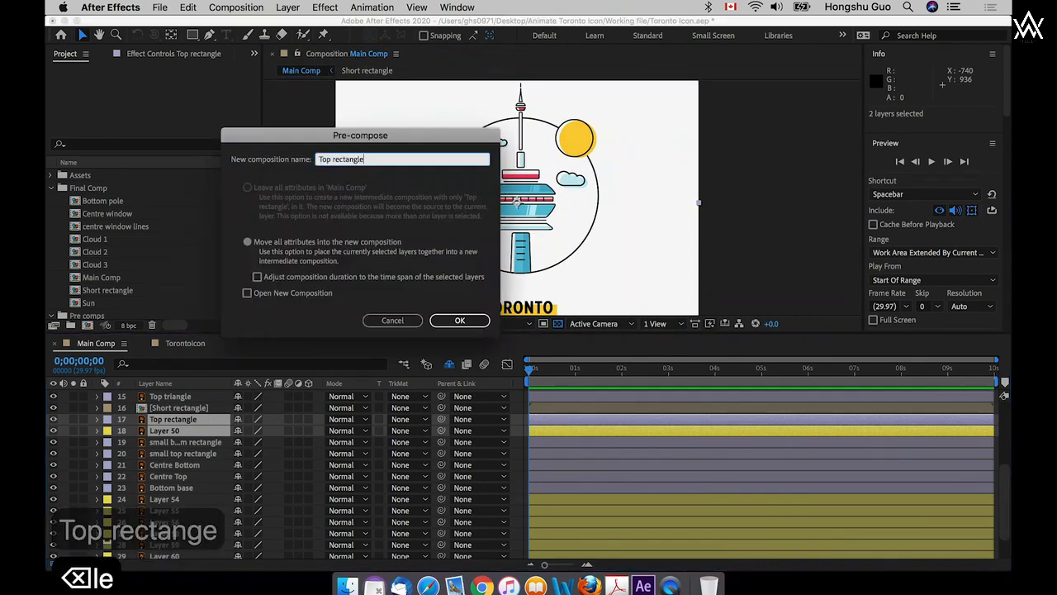
pyautogui.press('Return')
# - Place Layer 62 directly below the small bottom rectangle layer and pre-compose both into a new composition named small bottom rectangle
pyautogui.click(184, 431)
pyautogui.scroll(-3, 54, 464)
pyautogui.click(53, 530)
pyautogui.moveTo(166, 529); pyautogui.dragTo(175, 411)
pyautogui.click(53, 416)
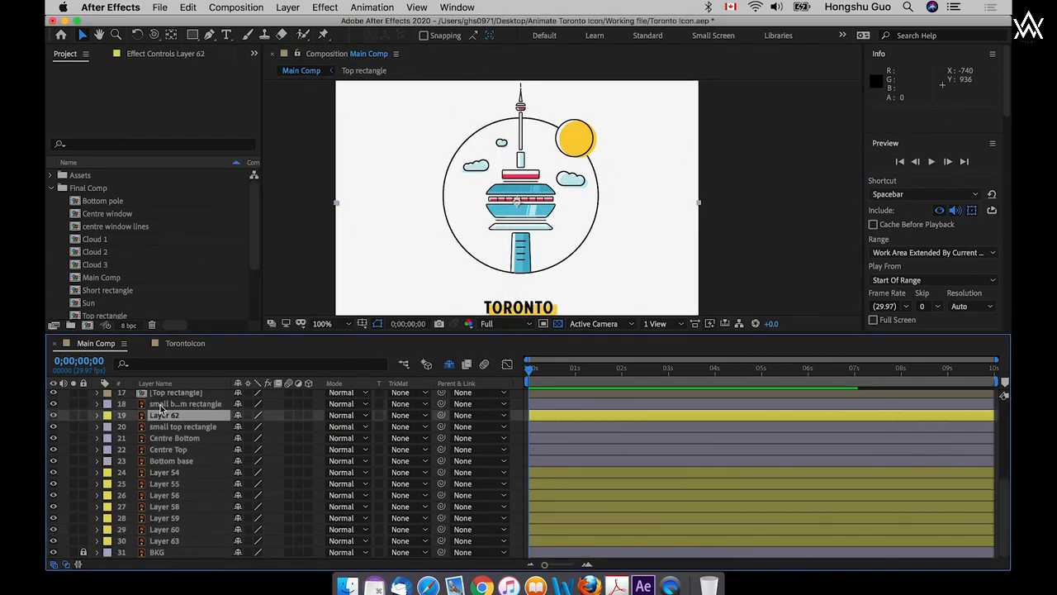
pyautogui.click(183, 404)
pyautogui.keyDown('shift'); pyautogui.click(206, 419); pyautogui.keyUp('shift')
pyautogui.press('super+shift+c')
pyautogui.write('small bottom rectangle')
# - Place Layer 63 directly below the small top rectangle layer and pre-compose both into a new composition named small top rectangle
pyautogui.click(164, 540)
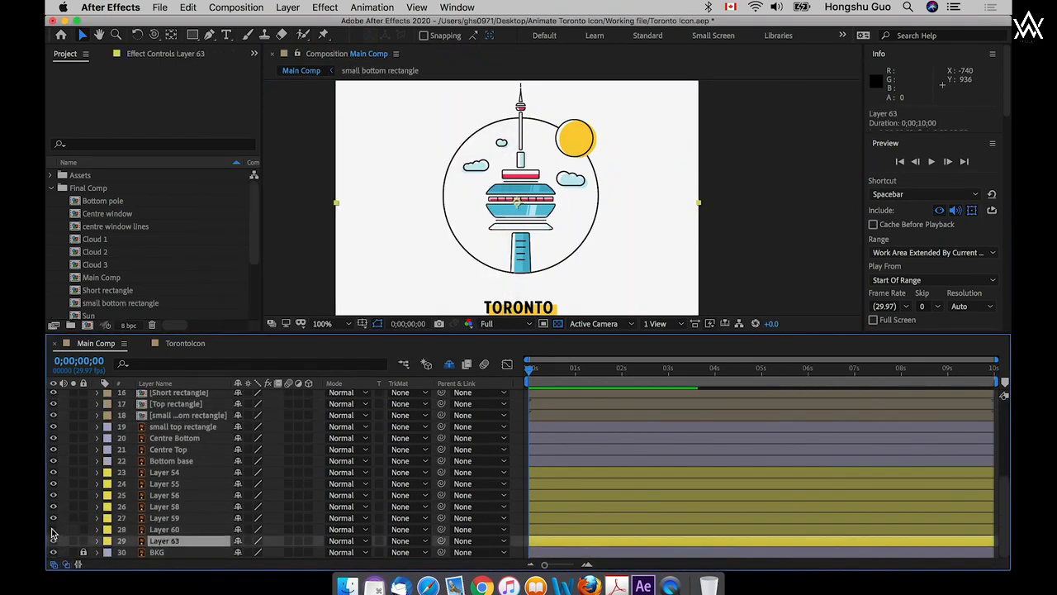
pyautogui.moveTo(130, 537); pyautogui.dragTo(165, 433)
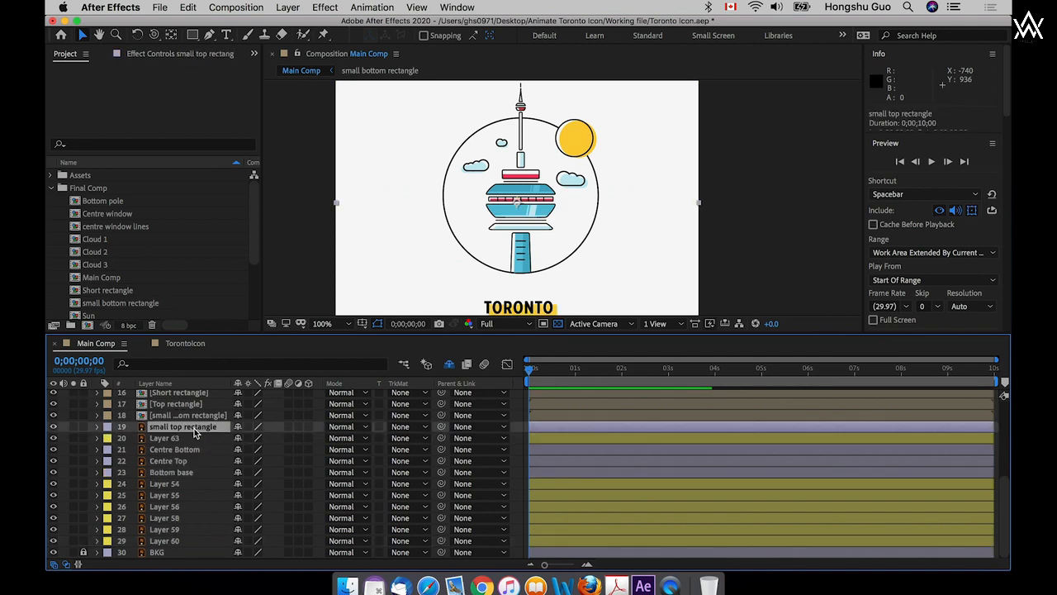
pyautogui.keyDown('shift'); pyautogui.click(184, 426); pyautogui.keyUp('shift')
pyautogui.press('super+shift+c')
pyautogui.write('small top rectangle')
pyautogui.press('Return')
# - Identify the fills of the Centre Bottom shape and place Layer 55 and Layer 59 directly below the Centre Bottom layer
pyautogui.click(53, 541)
pyautogui.click(164, 529)
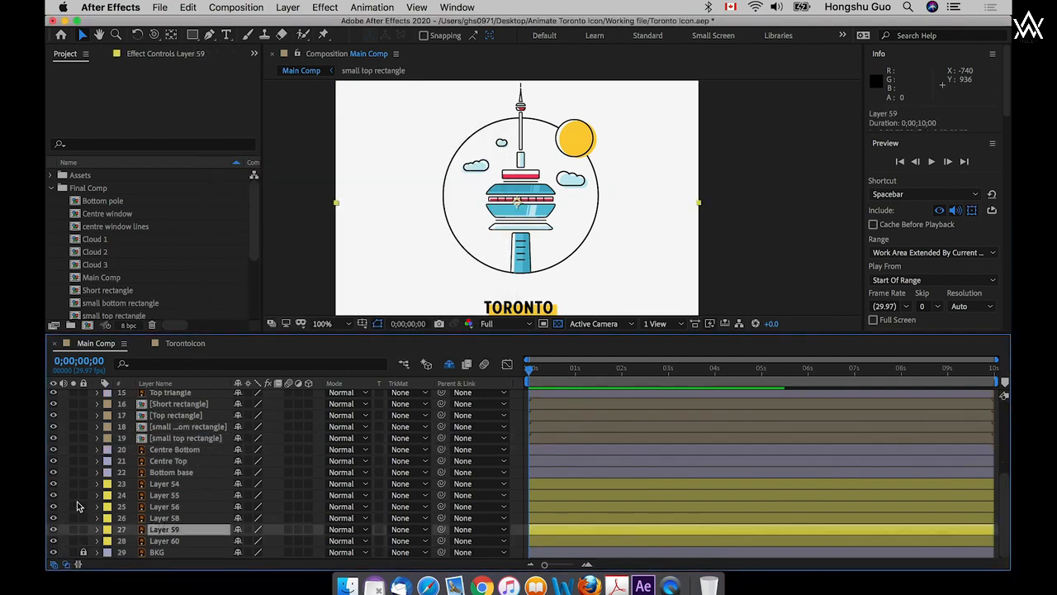
pyautogui.click(174, 450)
pyautogui.click(53, 449)
pyautogui.click(53, 449)
pyautogui.click(165, 529)
pyautogui.click(164, 496)
pyautogui.keyDown('shift'); pyautogui.click(175, 496); pyautogui.keyUp('shift')
pyautogui.moveTo(177, 529); pyautogui.dragTo(169, 456)
# - Pre-compose Centre Bottom, Layer 55 and Layer 59 into a new composition named Centre bottom
pyautogui.click(171, 450)
pyautogui.keyDown('shift'); pyautogui.click(168, 472); pyautogui.keyUp('shift')
pyautogui.click(53, 474)
pyautogui.press('super+shift+c')
pyautogui.write('Centre bottom')
pyautogui.press('Return')
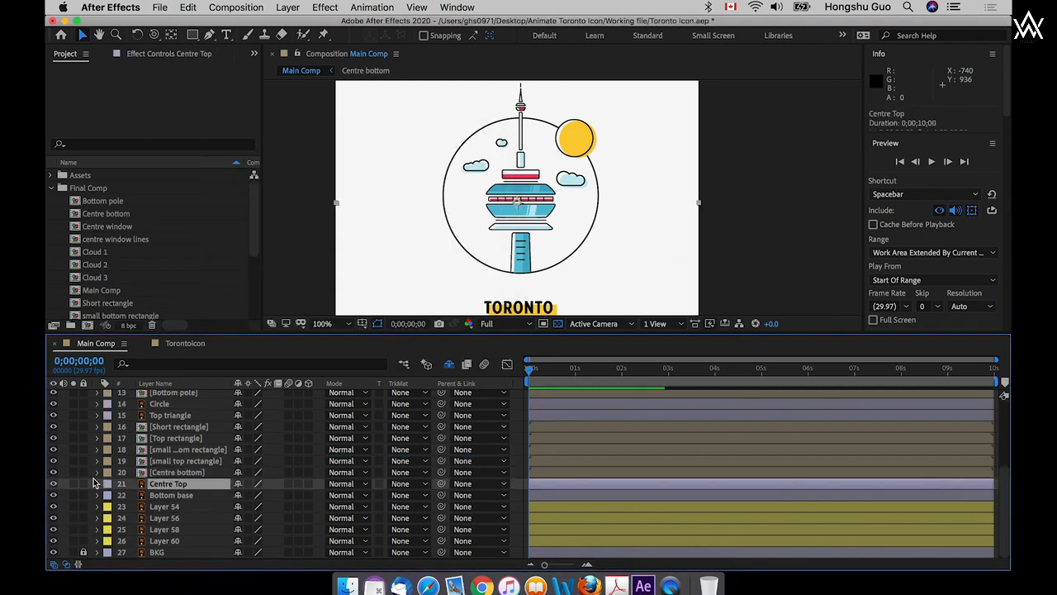
# - Rename Layer 54 as Yellow bar
pyautogui.click(165, 506)
pyautogui.press('Return')
pyautogui.write('Yellow bar')
pyautogui.press('Return')
# - Place Layer 56 and Layer 58 directly below Centre Top and pre-compose the three layers into a new composition named Centre Top
pyautogui.click(165, 530)
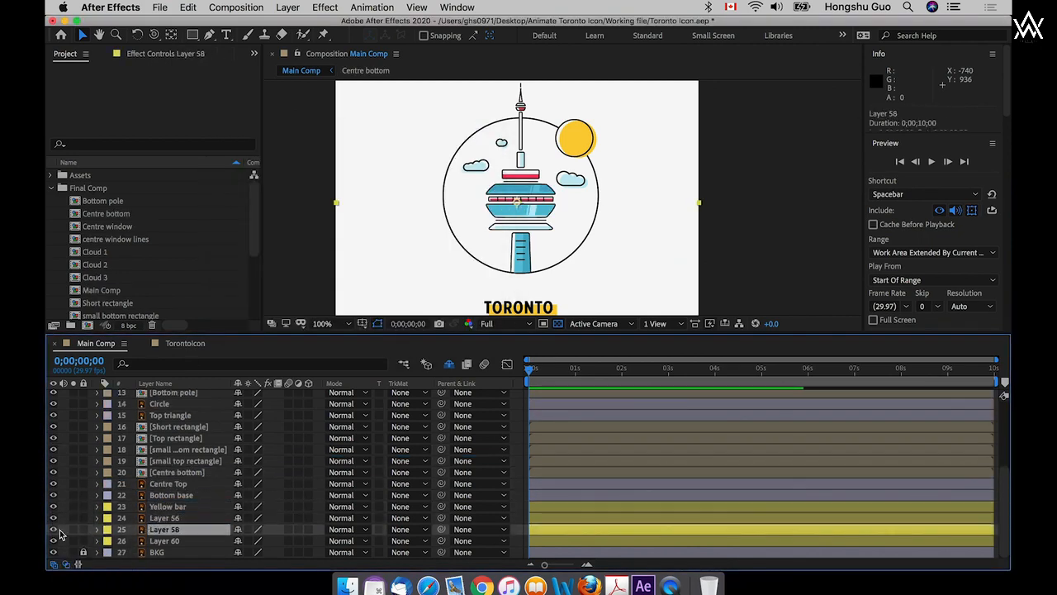
pyautogui.keyDown('shift'); pyautogui.doubleClick(171, 521); pyautogui.keyUp('shift')
pyautogui.click(345, 55)
pyautogui.moveTo(170, 519); pyautogui.dragTo(175, 490)
pyautogui.click(169, 484)
pyautogui.keyDown('shift'); pyautogui.click(168, 506); pyautogui.keyUp('shift')
pyautogui.press('super+shift+c')
pyautogui.write('Centre Top')
pyautogui.press('Return')
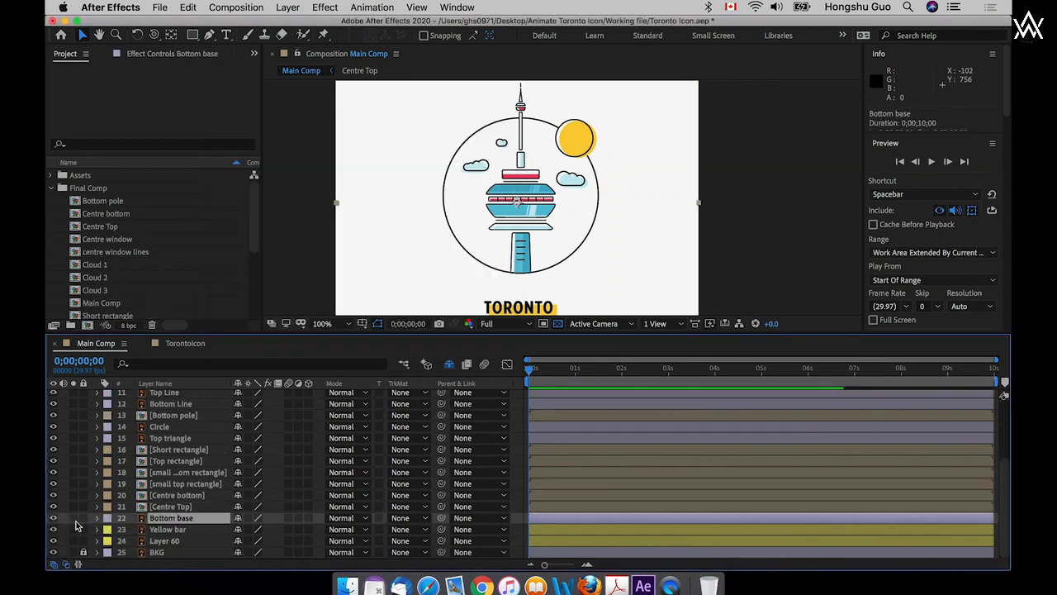
# - Pre-compose the Bottom base layer and Layer 60 into a new composition named Bottom Base
pyautogui.click(167, 529)
pyautogui.click(171, 518)
pyautogui.keyDown('shift'); pyautogui.click(165, 531); pyautogui.keyUp('shift')
pyautogui.press('super+shift+c')
pyautogui.write('Bottom Base')
pyautogui.press('Return')
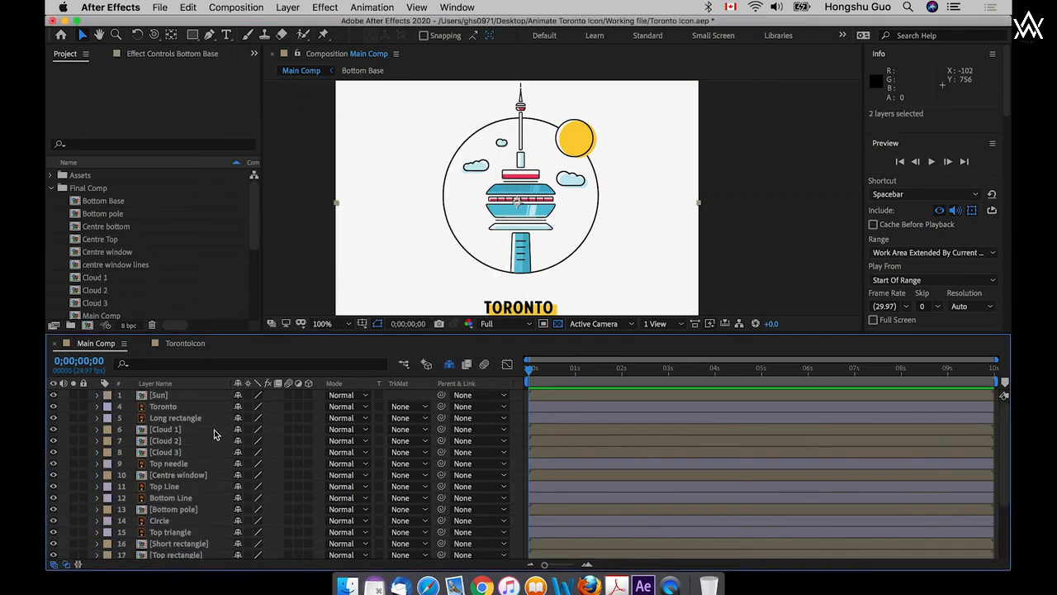
# - Open the Cloud 1 composition from Main Comp's layers to inspect its contents, and return to Main Comp
pyautogui.click(167, 396)
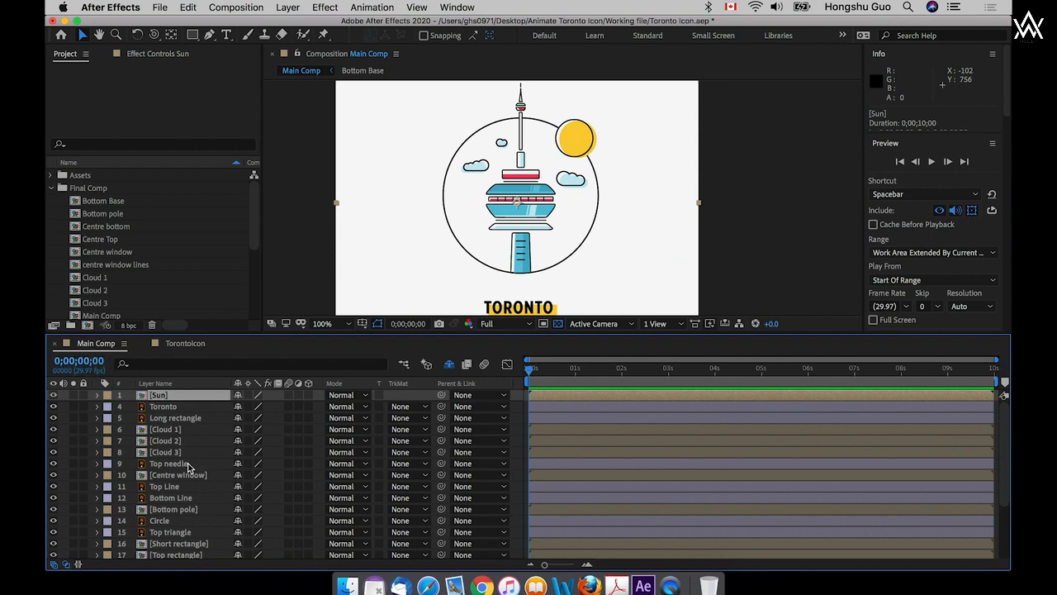
pyautogui.click(173, 418)
pyautogui.click(169, 429)
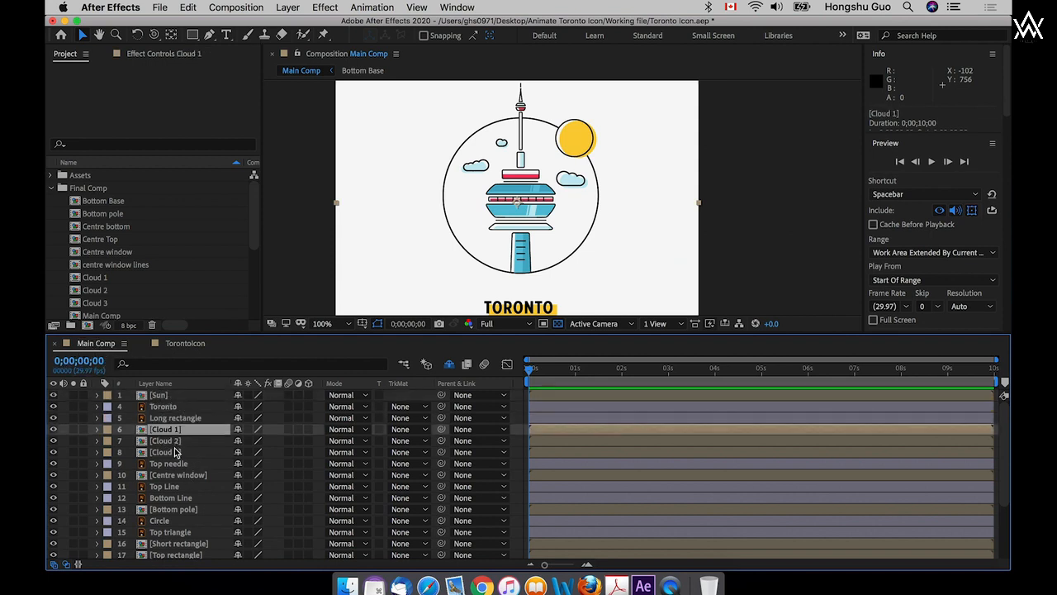
pyautogui.doubleClick(169, 430)
pyautogui.click(101, 343)
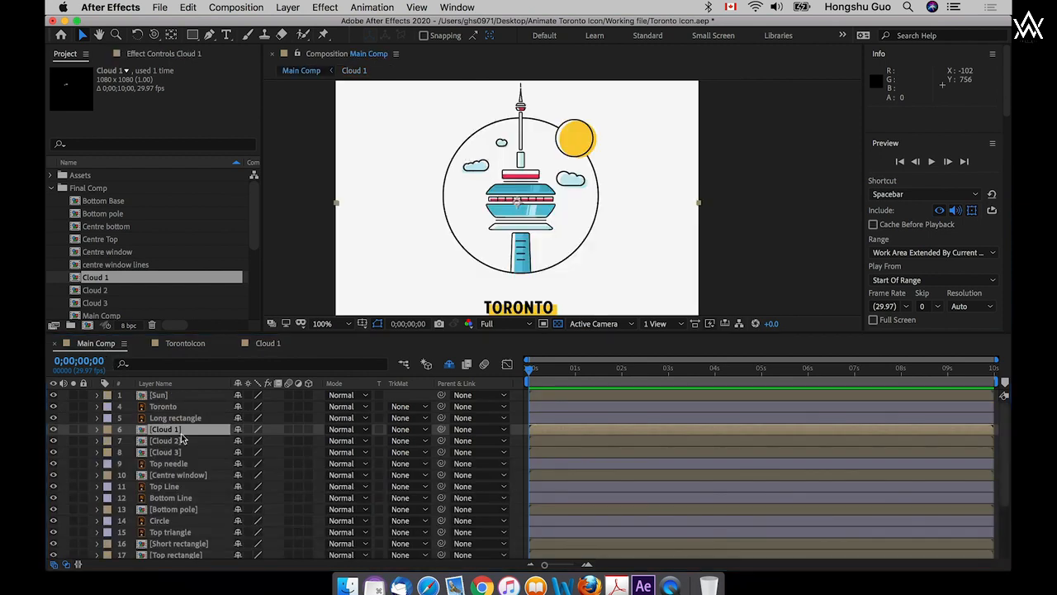
# - Check Main Comp's layers by switching the visibility of Cloud 3, Centre window, the lines, Bottom pole and Circle off and on
pyautogui.click(166, 453)
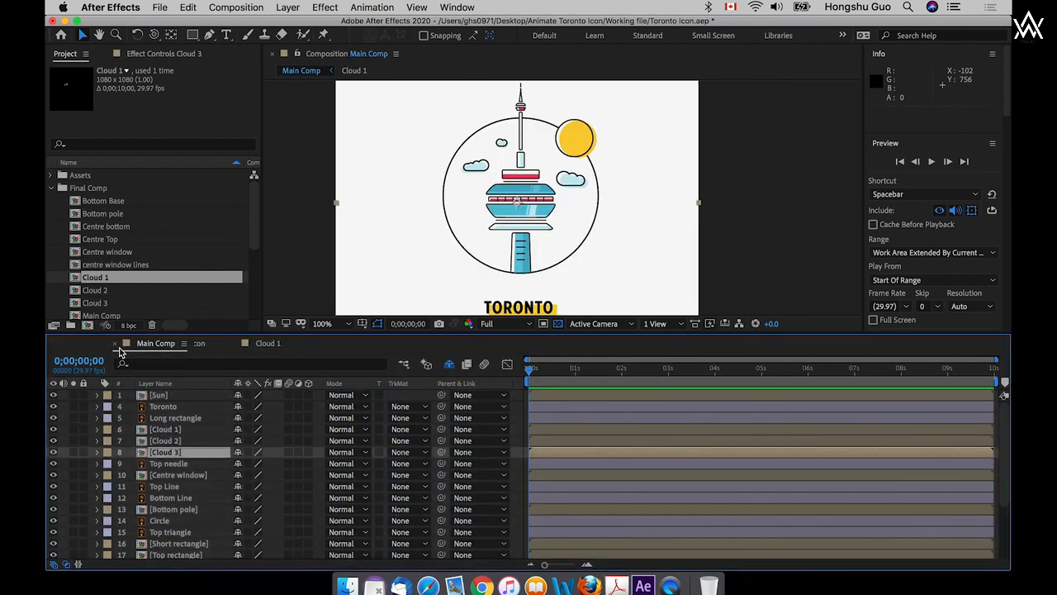
pyautogui.click(54, 453)
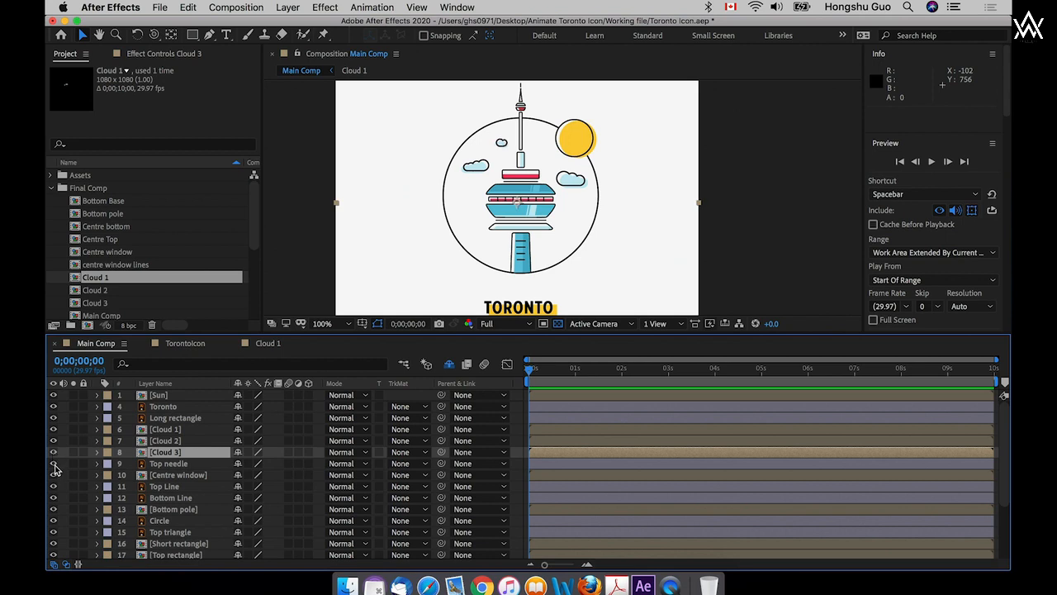
pyautogui.click(54, 476)
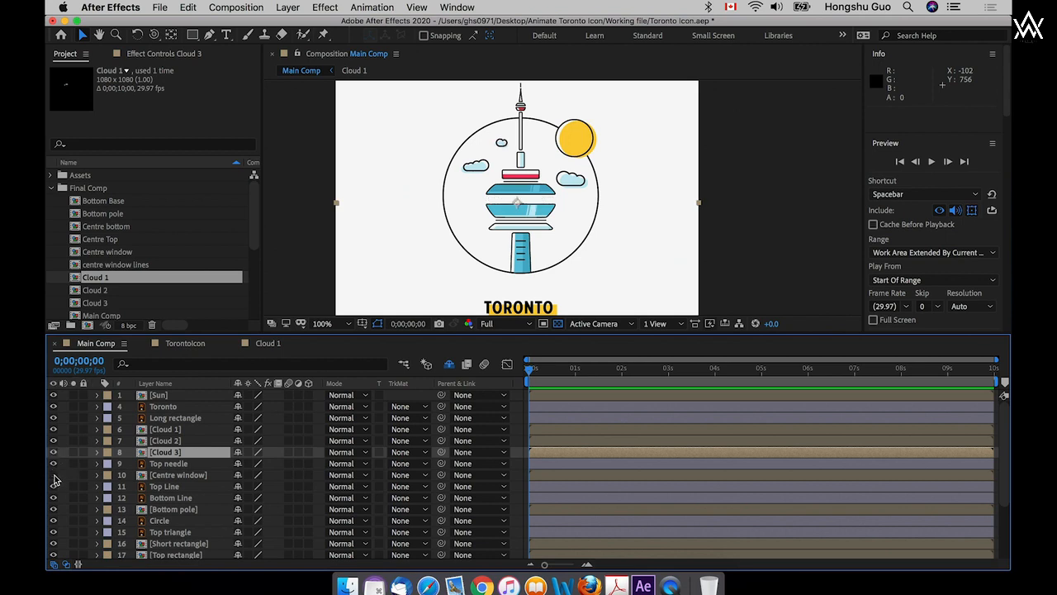
pyautogui.click(54, 476)
pyautogui.click(55, 487)
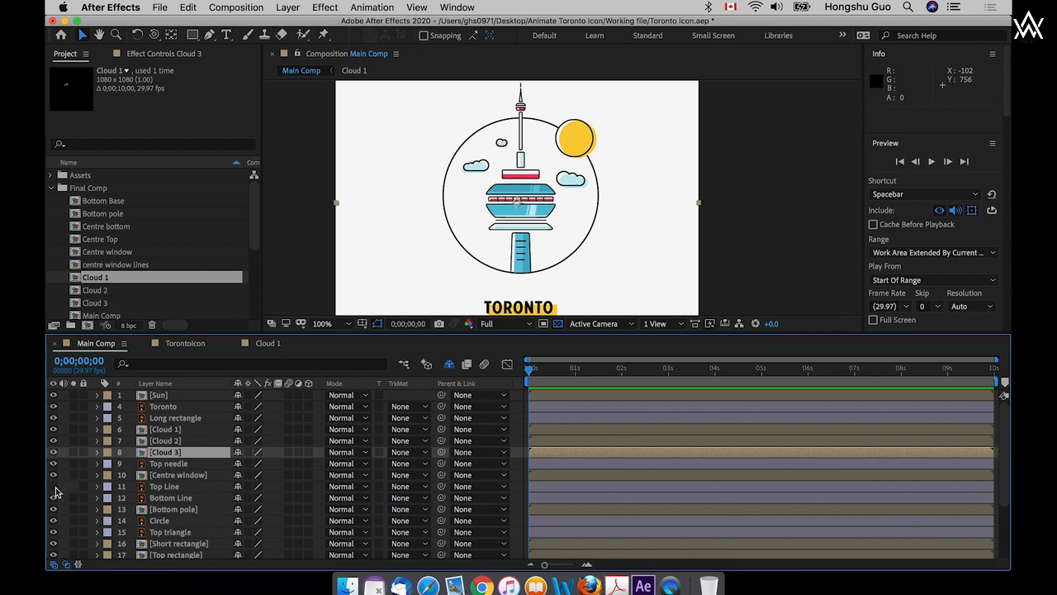
pyautogui.click(55, 498)
pyautogui.click(54, 510)
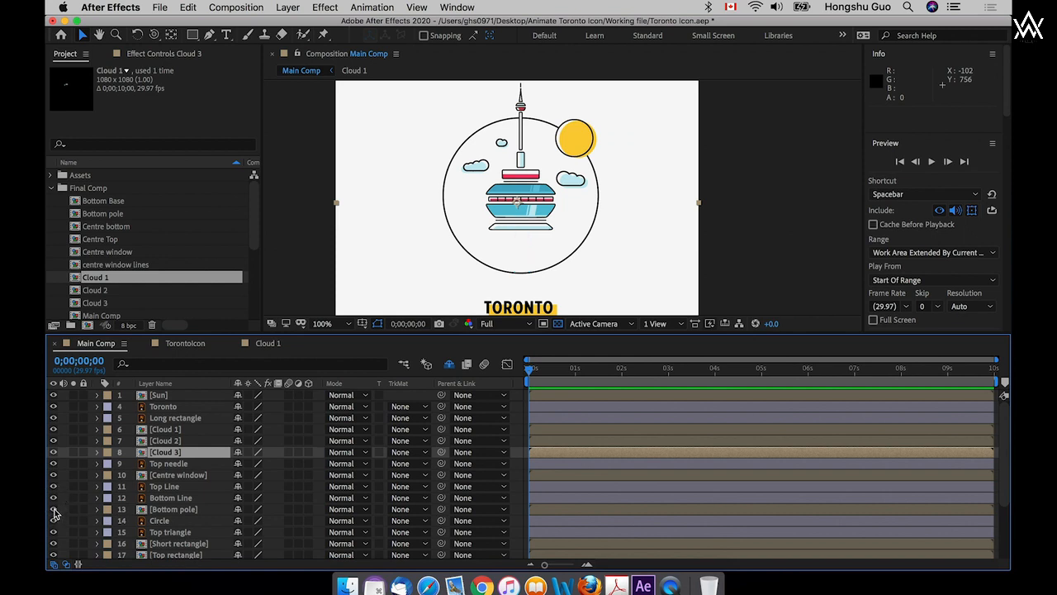
pyautogui.click(53, 509)
pyautogui.click(54, 522)
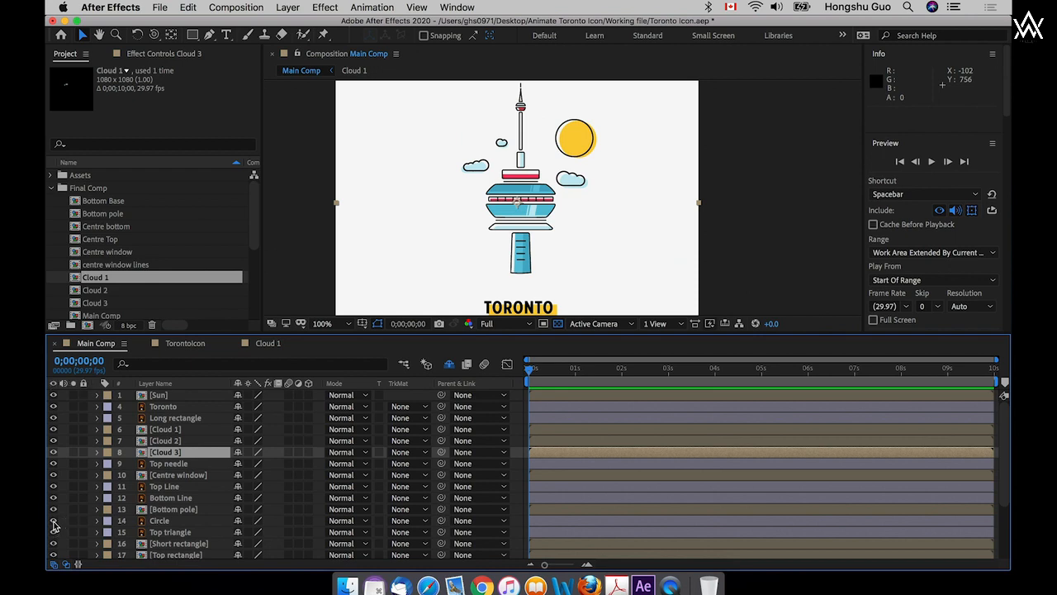
pyautogui.click(54, 521)
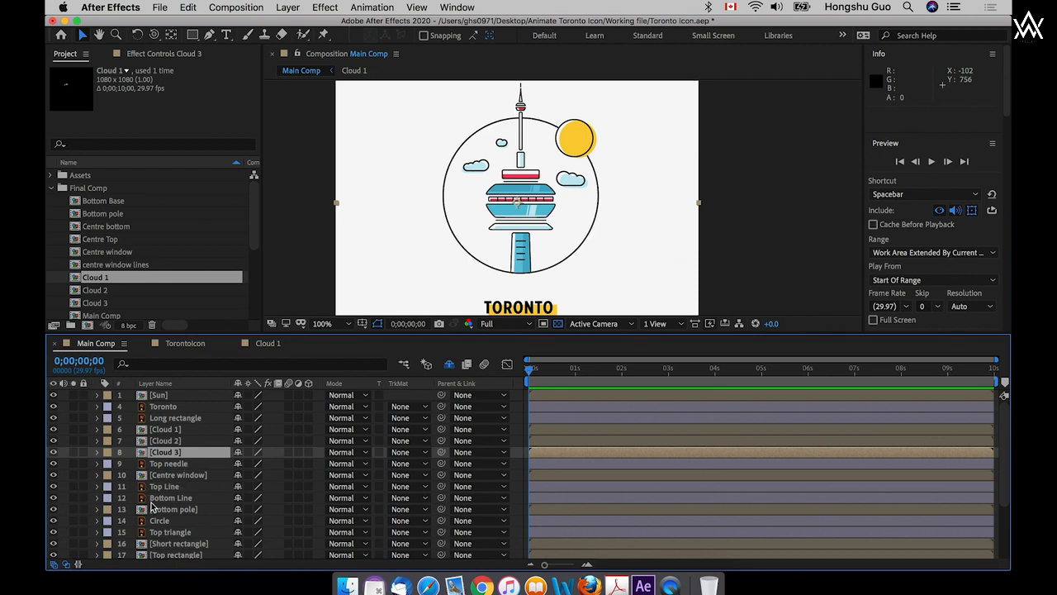
pyautogui.scroll(-3, 151, 508)
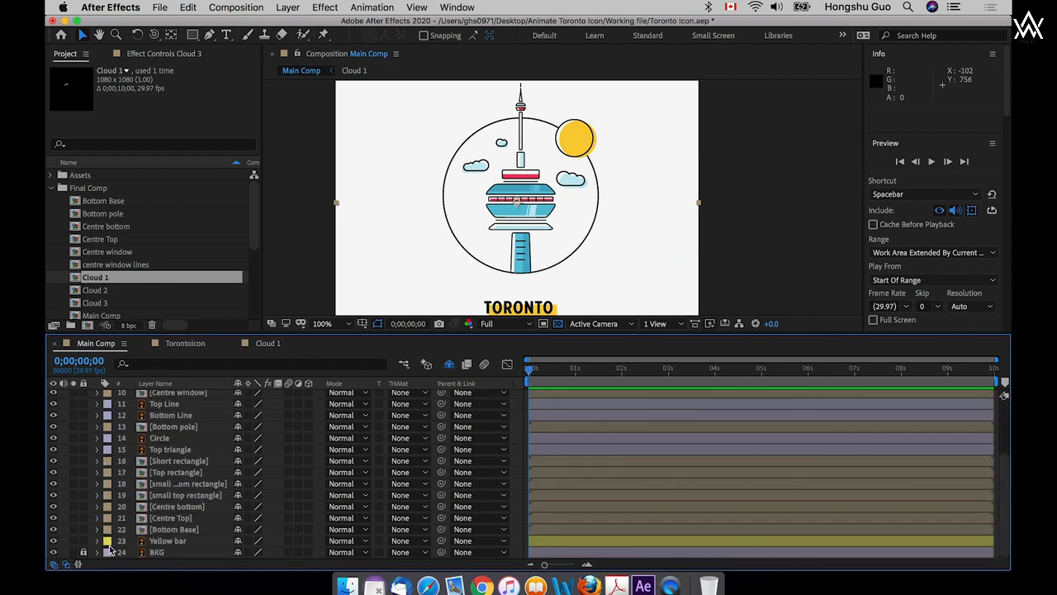
pyautogui.scroll(3, 268, 515)
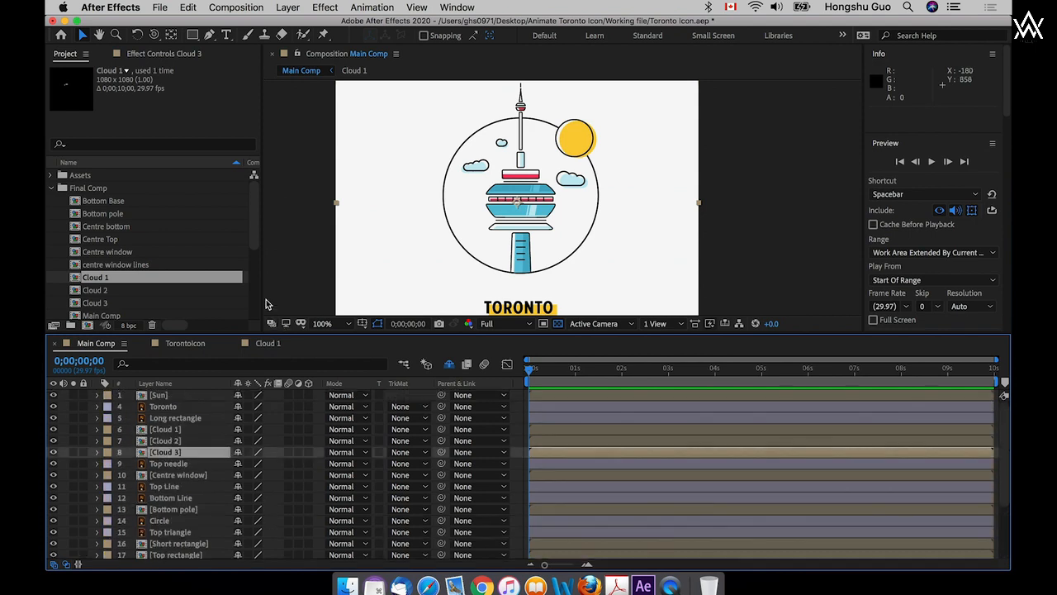
# - Move all compositions except Main Comp from the Final Comp folder into the Pre comps folder and collapse that folder
pyautogui.scroll(-3, 251, 234)
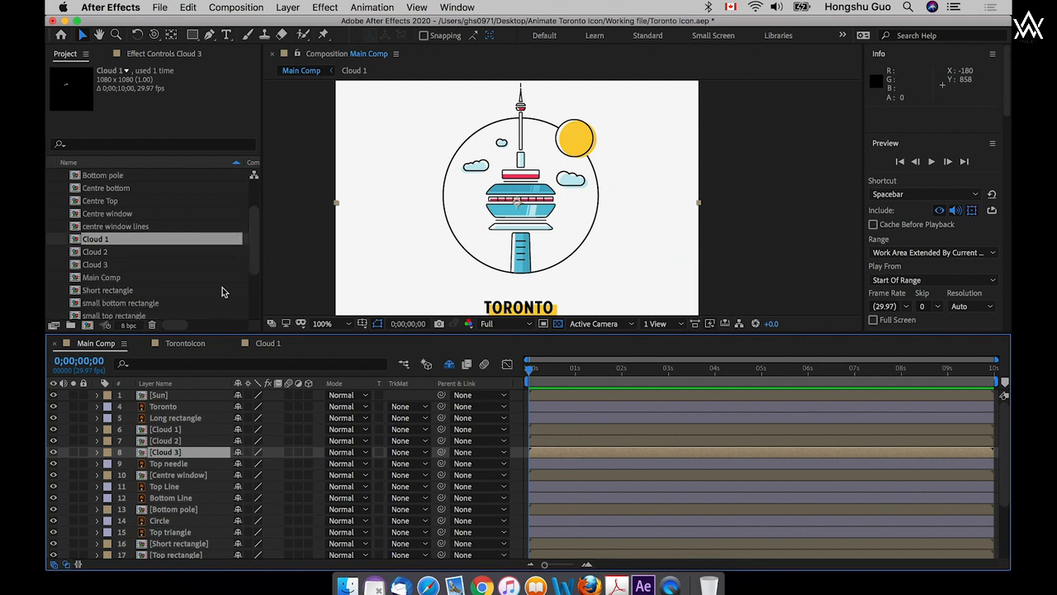
pyautogui.moveTo(258, 250); pyautogui.dragTo(256, 216)
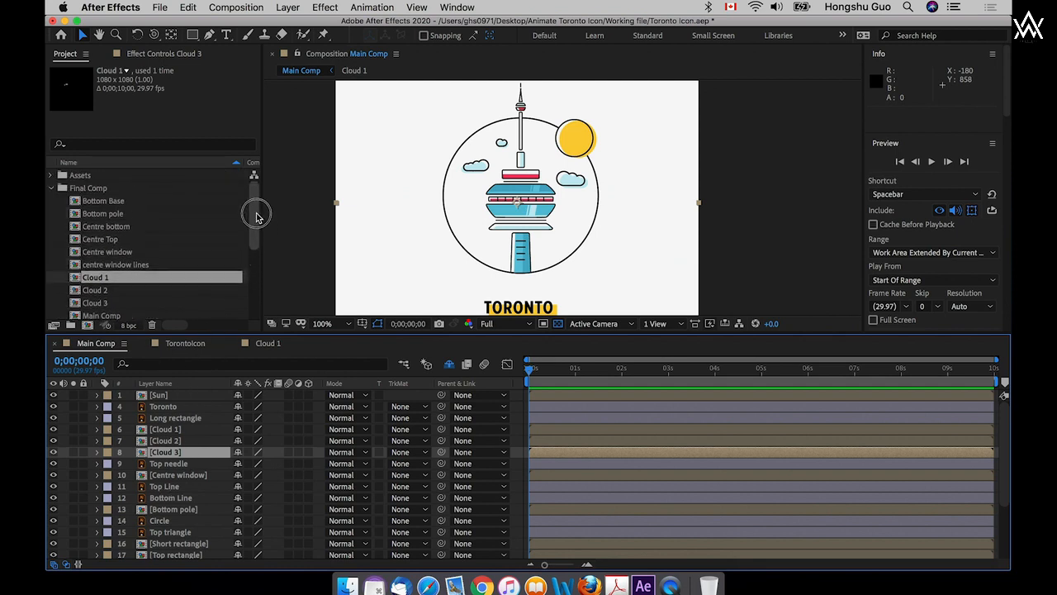
pyautogui.click(112, 207)
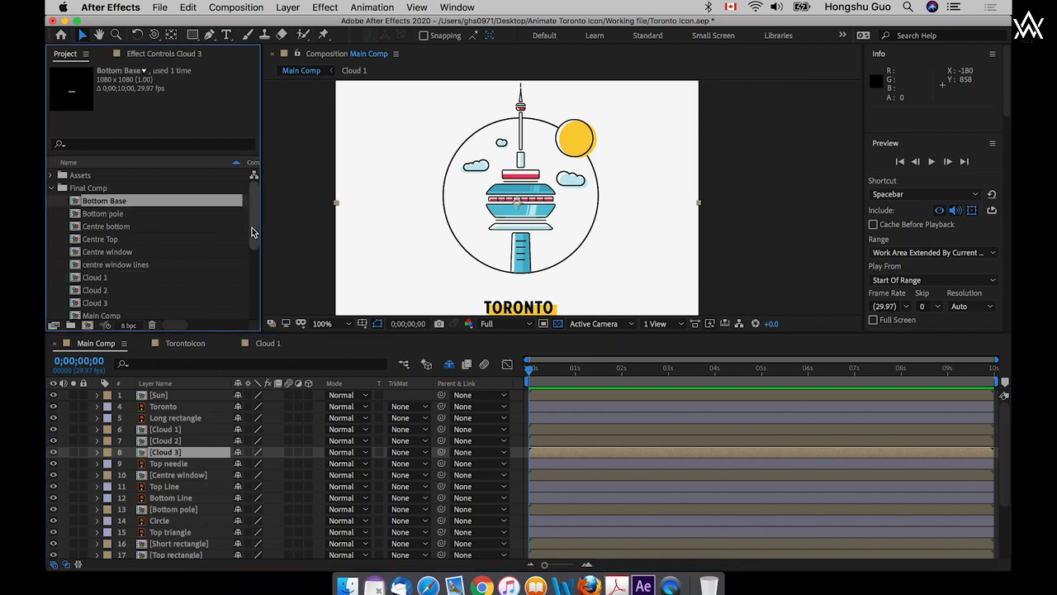
pyautogui.moveTo(255, 230); pyautogui.dragTo(248, 249)
pyautogui.keyDown('shift'); pyautogui.click(128, 263); pyautogui.keyUp('shift')
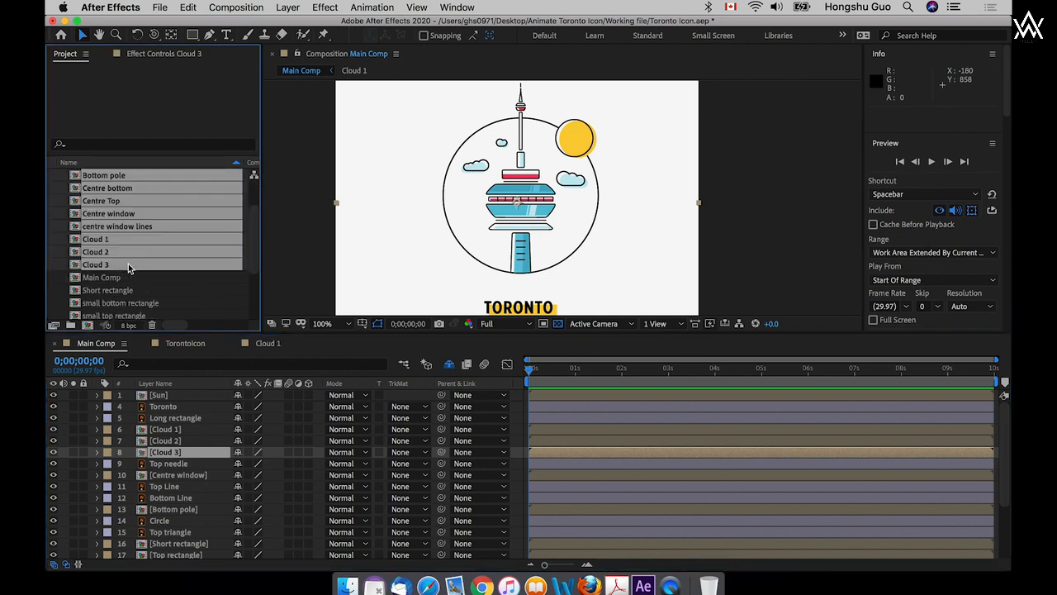
pyautogui.scroll(-3, 251, 263)
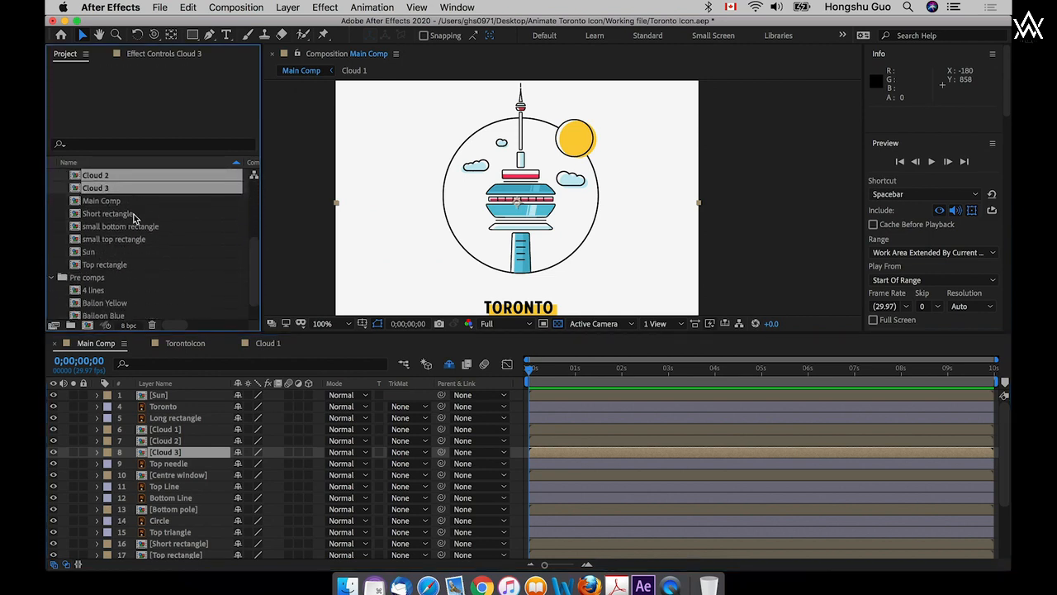
pyautogui.keyDown('super'); pyautogui.click(128, 216); pyautogui.keyUp('super')
pyautogui.keyDown('super'); pyautogui.click(128, 226); pyautogui.keyUp('super')
pyautogui.keyDown('super'); pyautogui.click(124, 239); pyautogui.keyUp('super')
pyautogui.keyDown('super'); pyautogui.click(111, 252); pyautogui.keyUp('super')
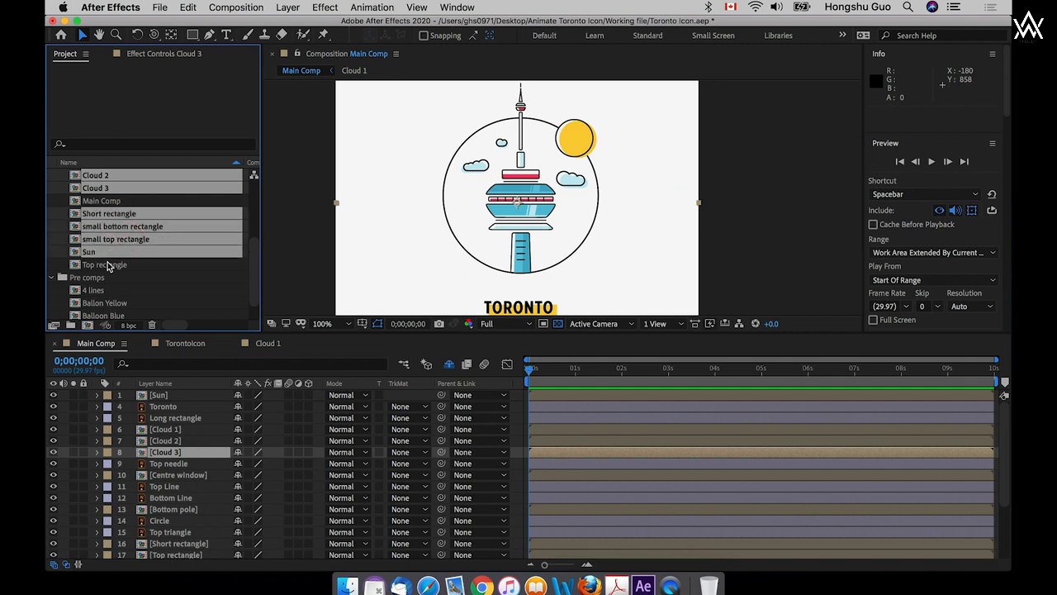
pyautogui.keyDown('super'); pyautogui.click(109, 265); pyautogui.keyUp('super')
pyautogui.moveTo(109, 271)
pyautogui.mouseDown()
pyautogui.moveTo(96, 280)
pyautogui.moveTo(105, 282)
pyautogui.mouseUp()
pyautogui.moveTo(258, 269); pyautogui.dragTo(253, 193)
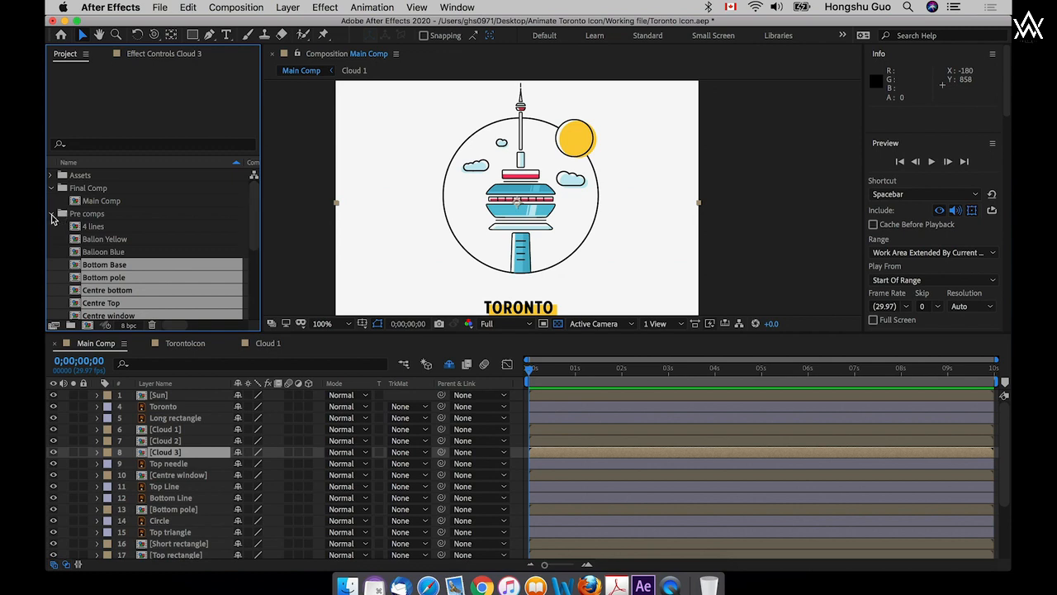
pyautogui.click(52, 214)
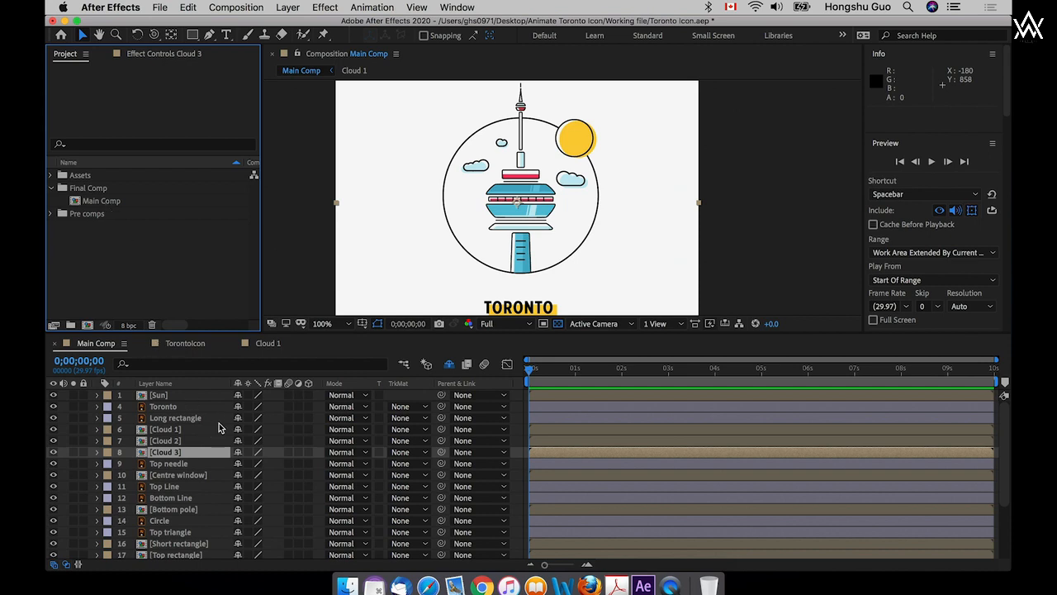
pyautogui.click(529, 372)
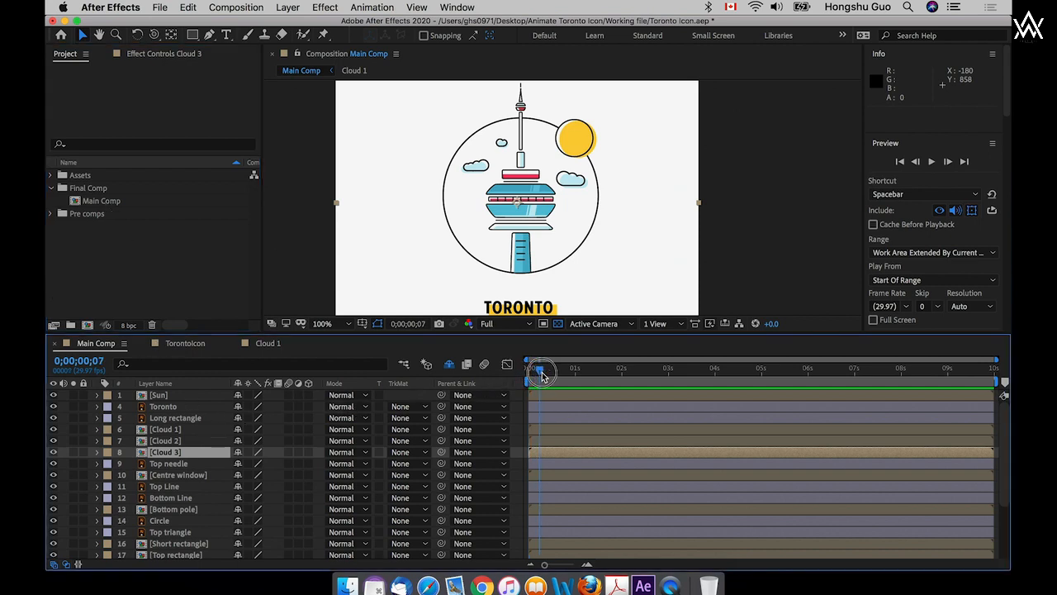
pyautogui.moveTo(530, 373)
pyautogui.mouseDown()
pyautogui.moveTo(547, 373)
pyautogui.moveTo(533, 372)
pyautogui.mouseUp()
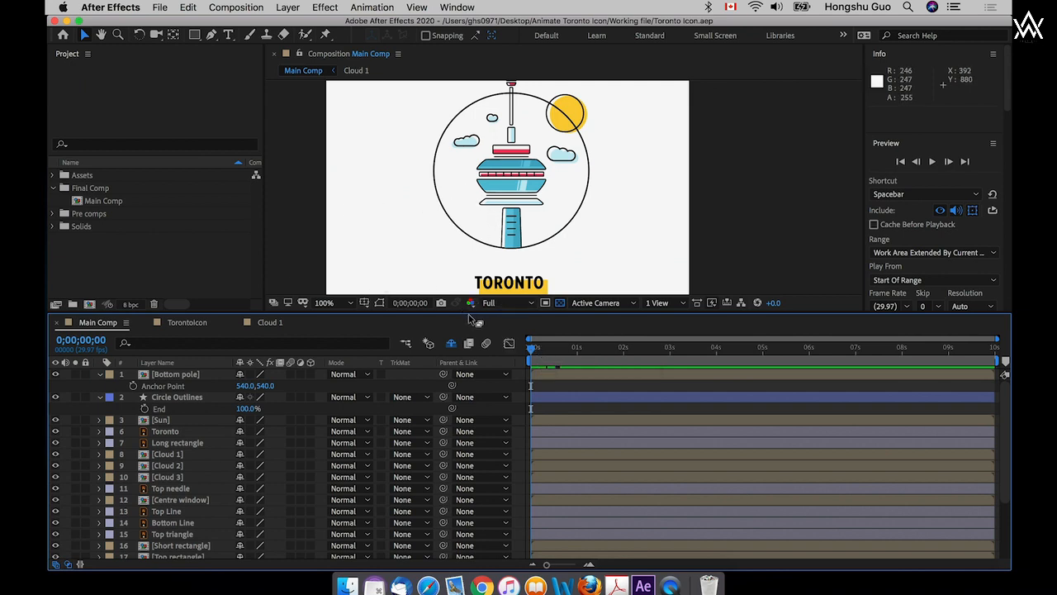
# - Create a new 1920 x 1080 px composition named Test at 30 fps with a duration of 15 seconds
pyautogui.click(90, 304)
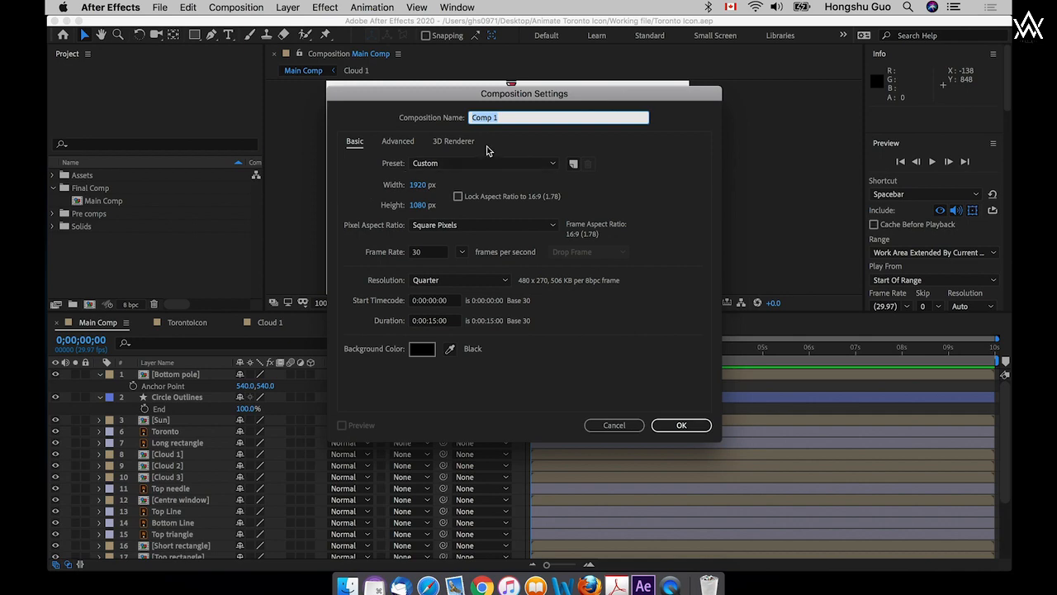
pyautogui.write('Test')
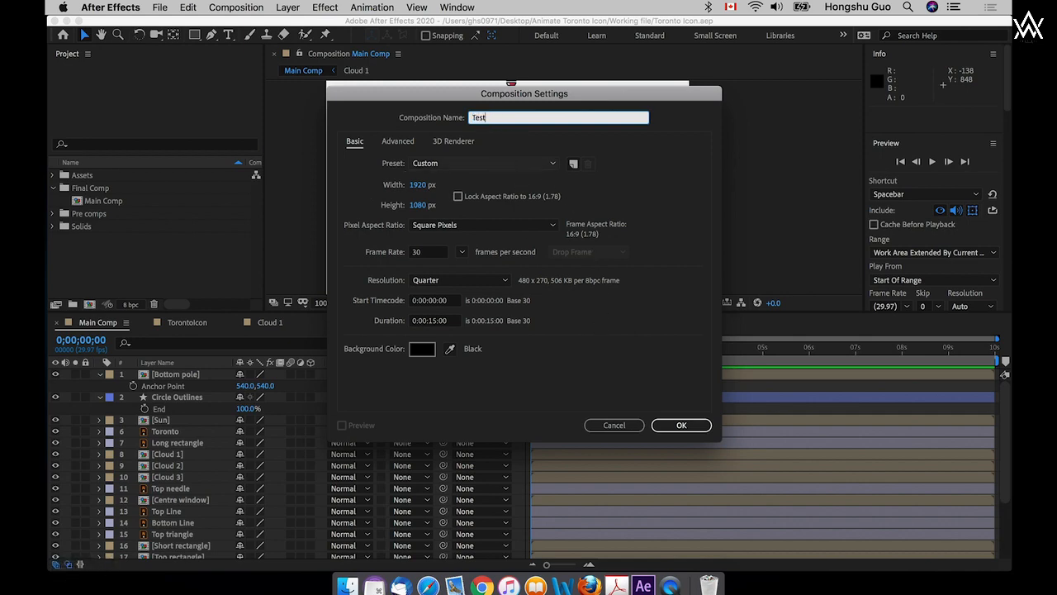
pyautogui.press('Return')
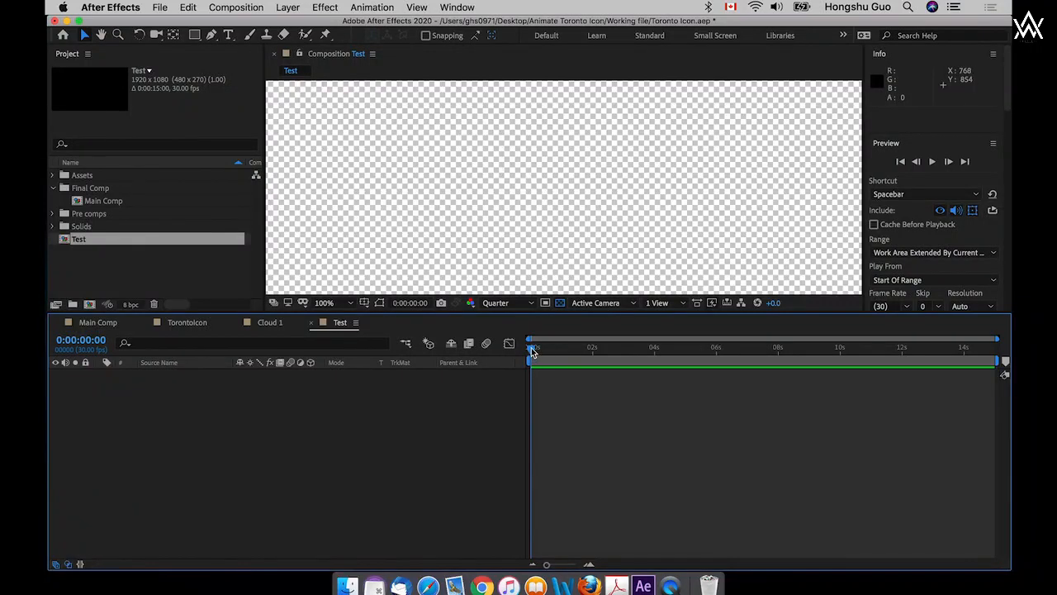
# - Turn off the transparency grid and add a text layer reading "Track matt" to the Test composition
pyautogui.click(561, 302)
pyautogui.press('super+alt+shift+t')
pyautogui.write('Track mat')
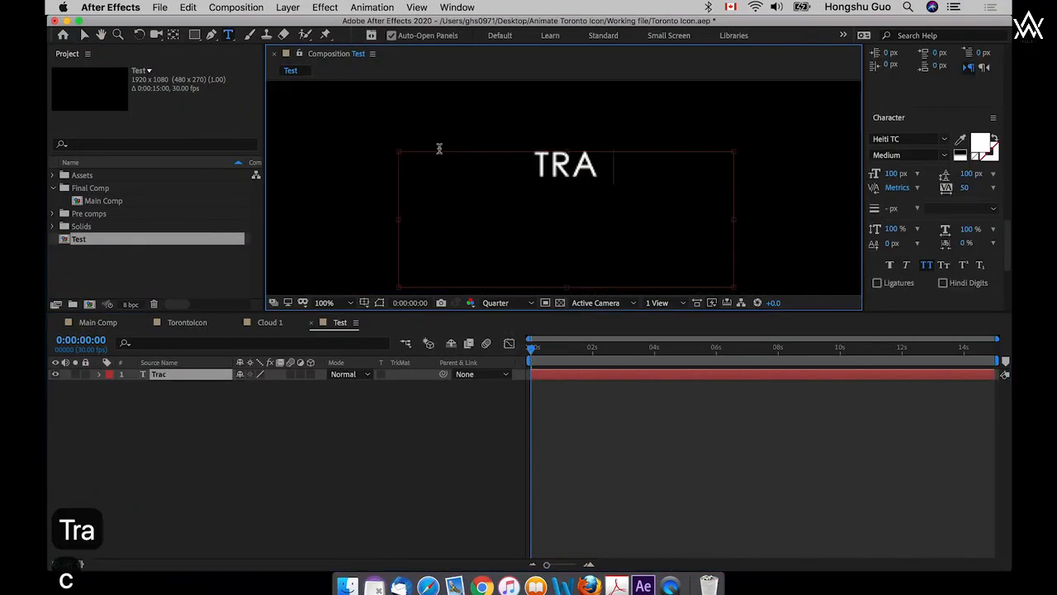
pyautogui.write('t')
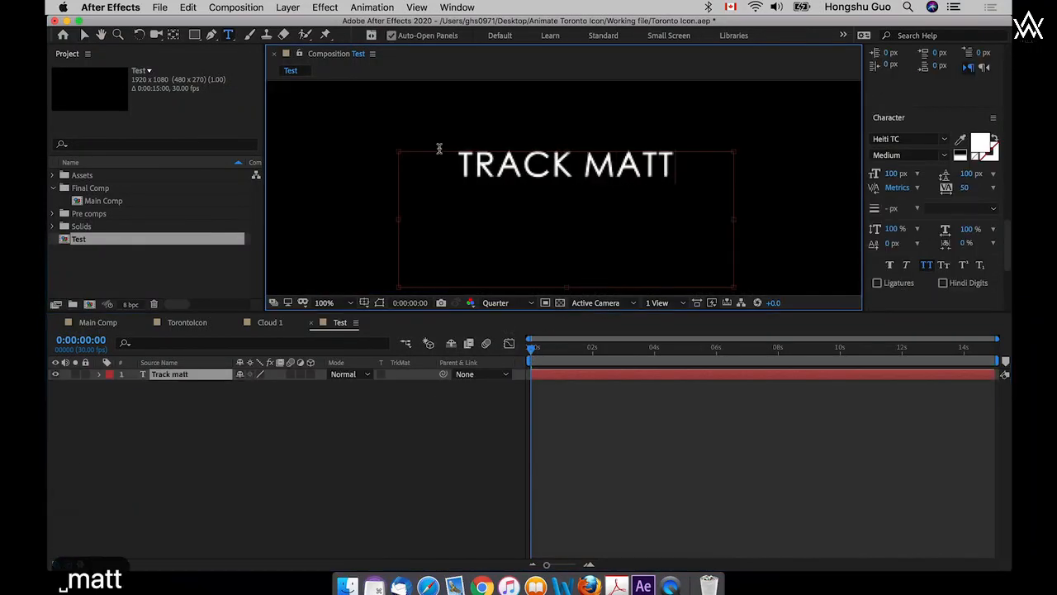
pyautogui.click(85, 35)
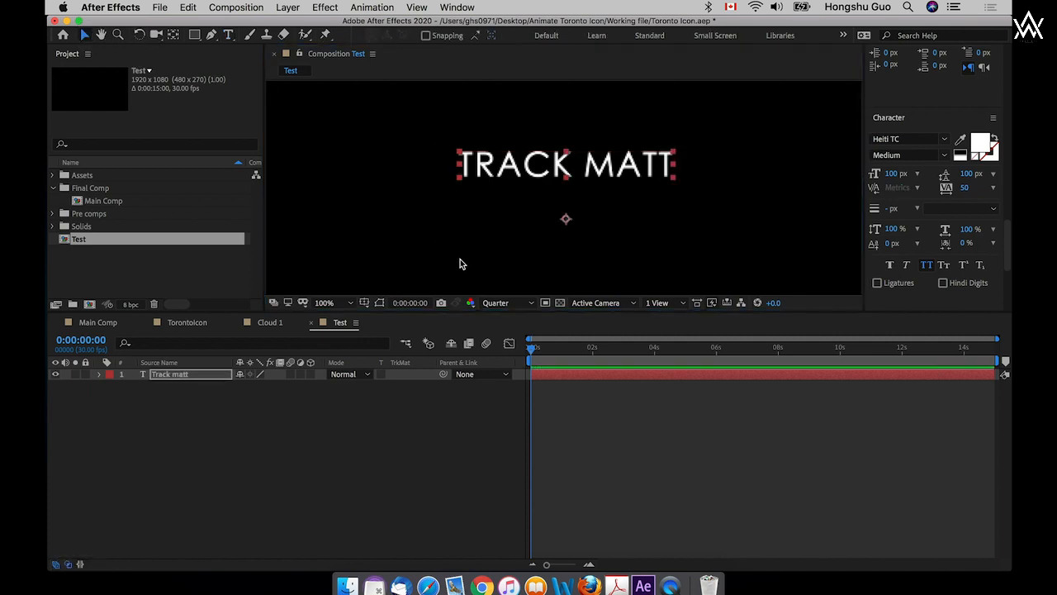
pyautogui.press('super+minus')
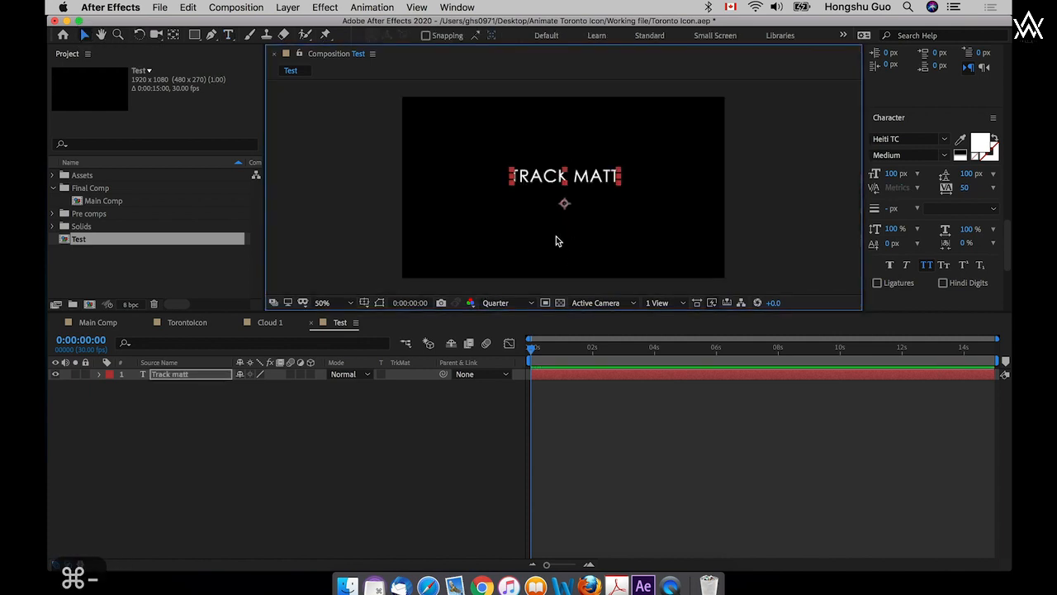
# - Draw a yellow rectangle as a new shape layer that fully covers the Track matt text
pyautogui.click(318, 425)
pyautogui.click(196, 35)
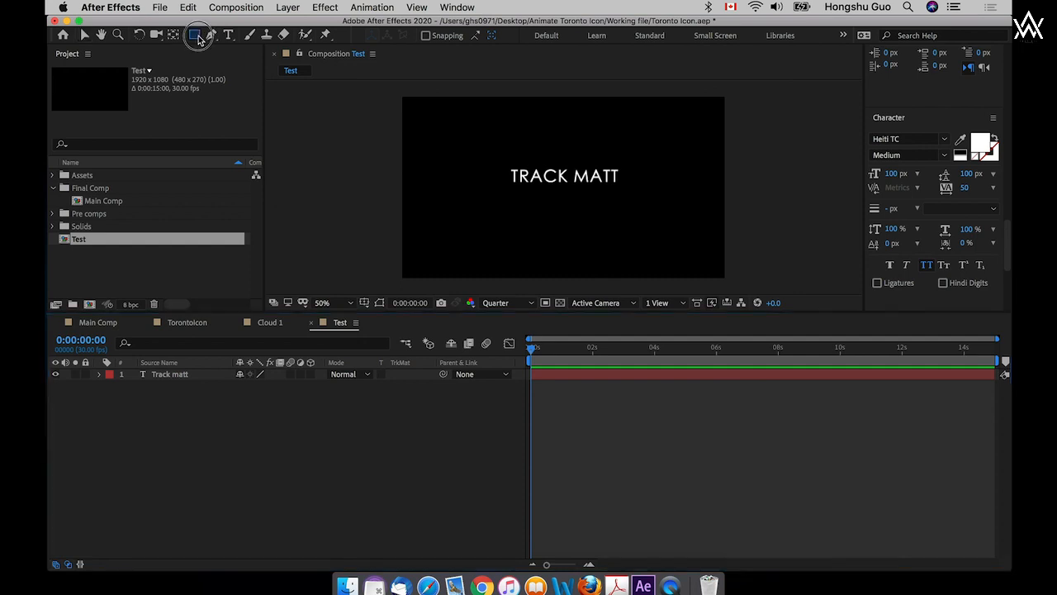
pyautogui.moveTo(448, 136); pyautogui.dragTo(692, 213)
pyautogui.click(100, 374)
# - Set the Track matt text layer's track matte to Alpha Matte "Shape Layer 1"
pyautogui.click(190, 385)
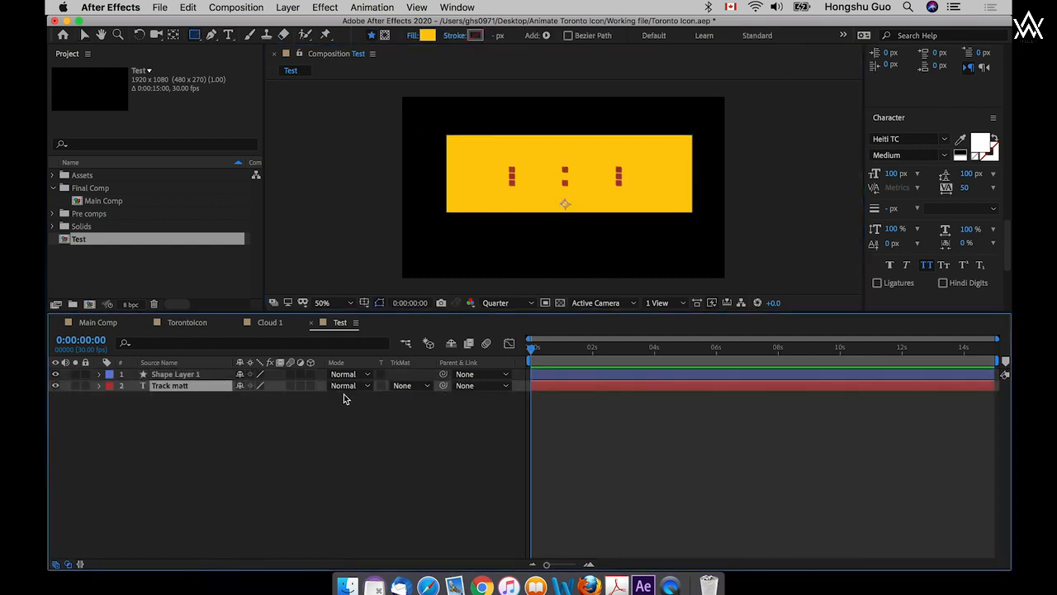
pyautogui.click(415, 388)
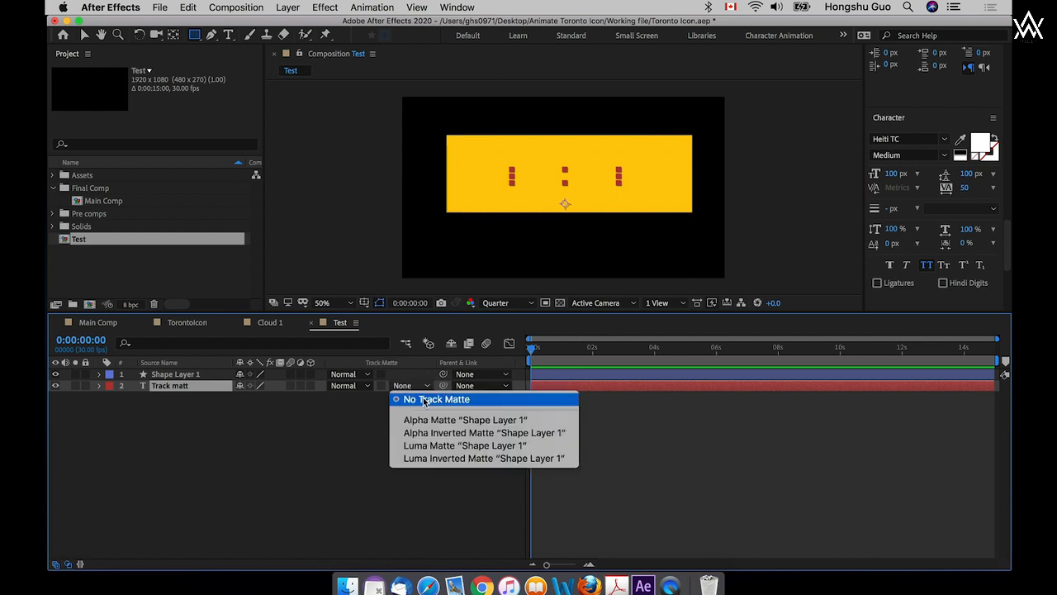
pyautogui.click(425, 421)
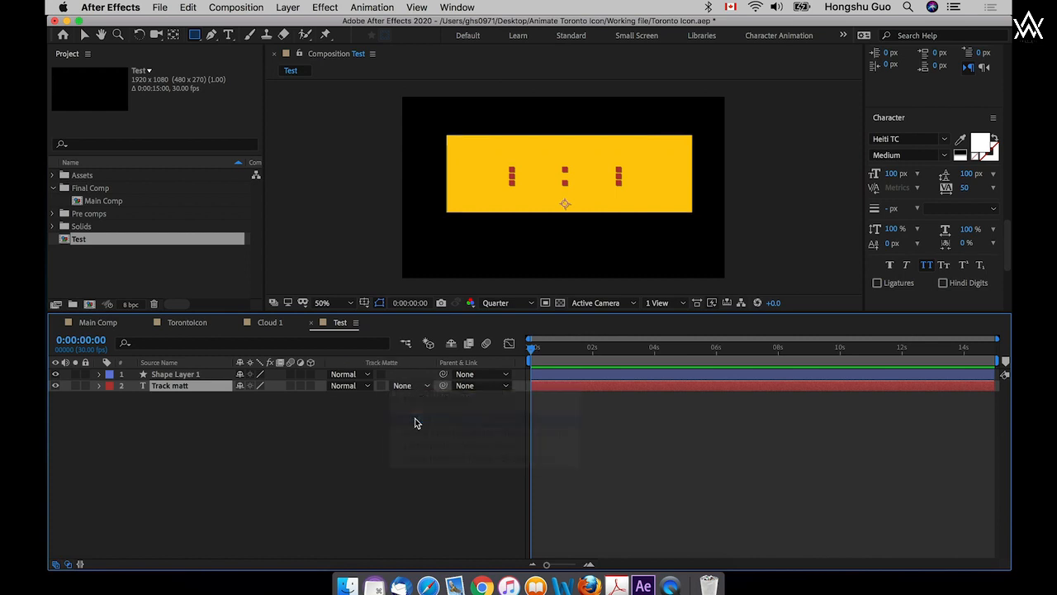
# - Test the matte by moving the rectangle up until it covers only part of the text, and move it back
pyautogui.click(197, 375)
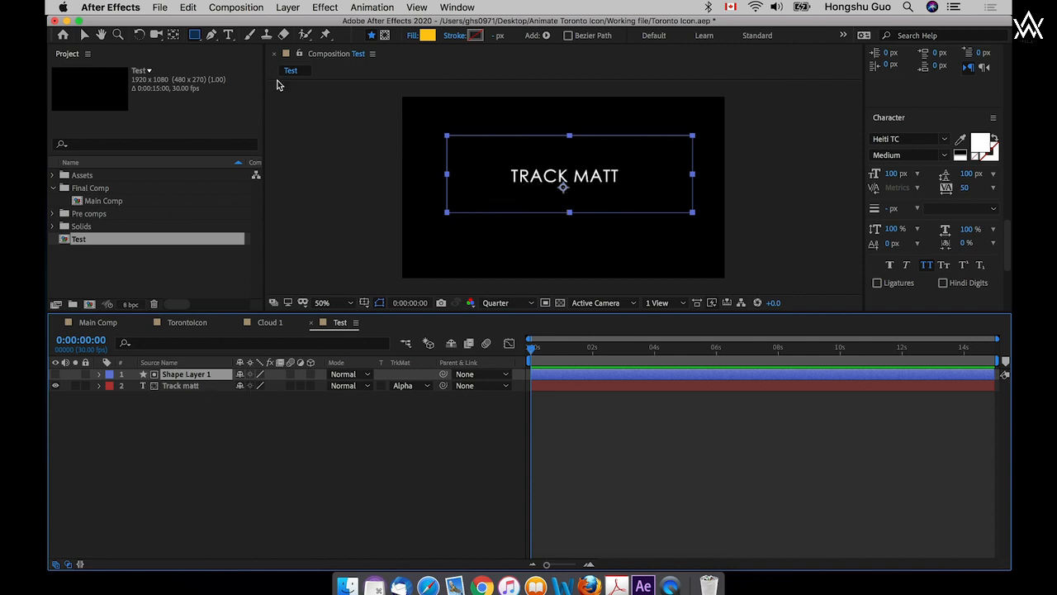
pyautogui.click(85, 34)
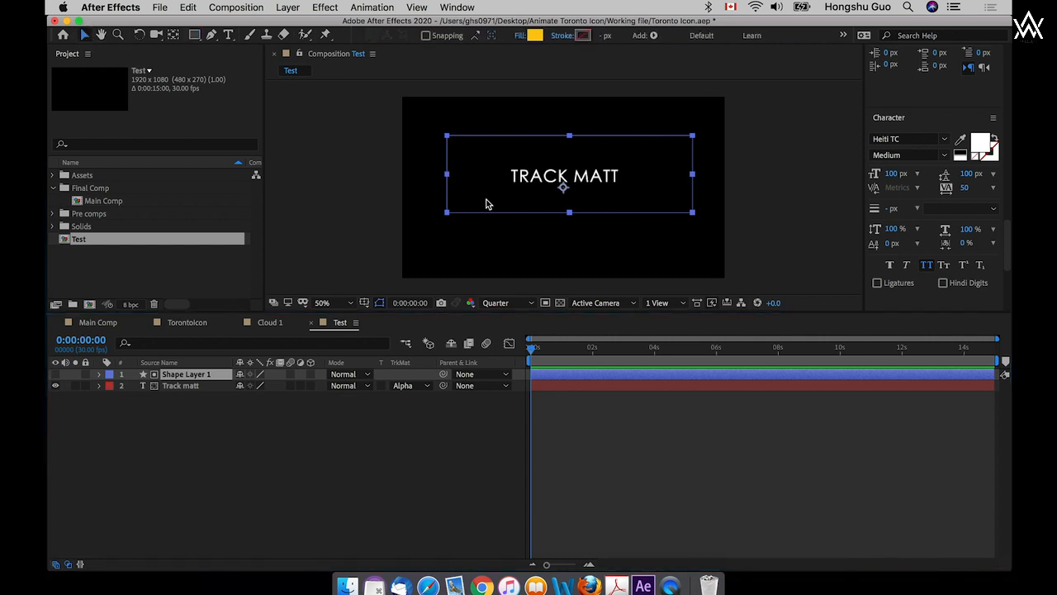
pyautogui.moveTo(583, 189); pyautogui.dragTo(583, 154)
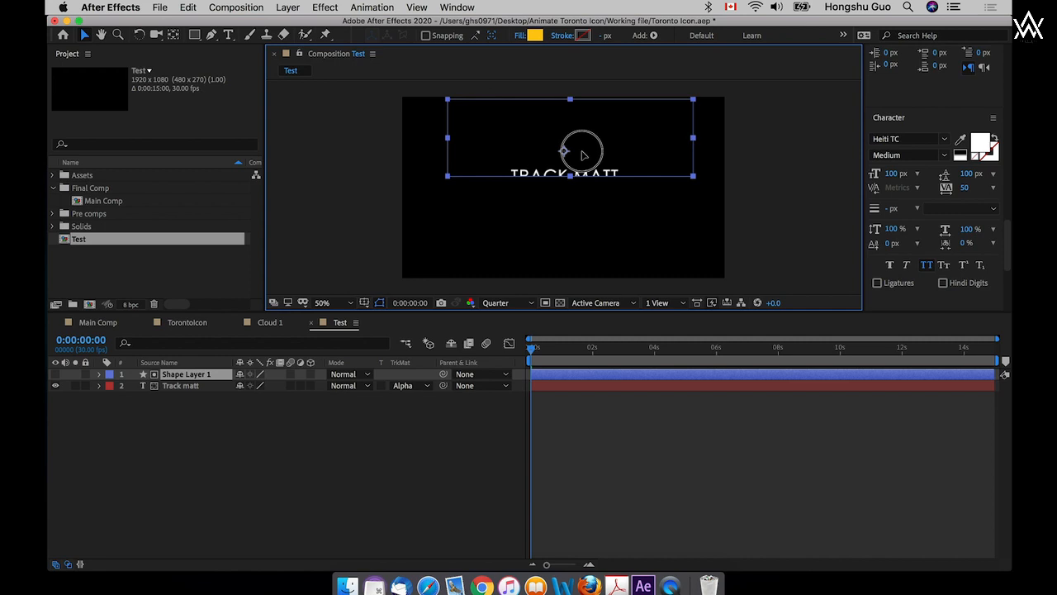
pyautogui.moveTo(583, 155); pyautogui.dragTo(546, 162)
# - Show the Track matt text layer's Position property and set its vertical value to 1066, below the matte rectangle
pyautogui.click(210, 385)
pyautogui.press('p')
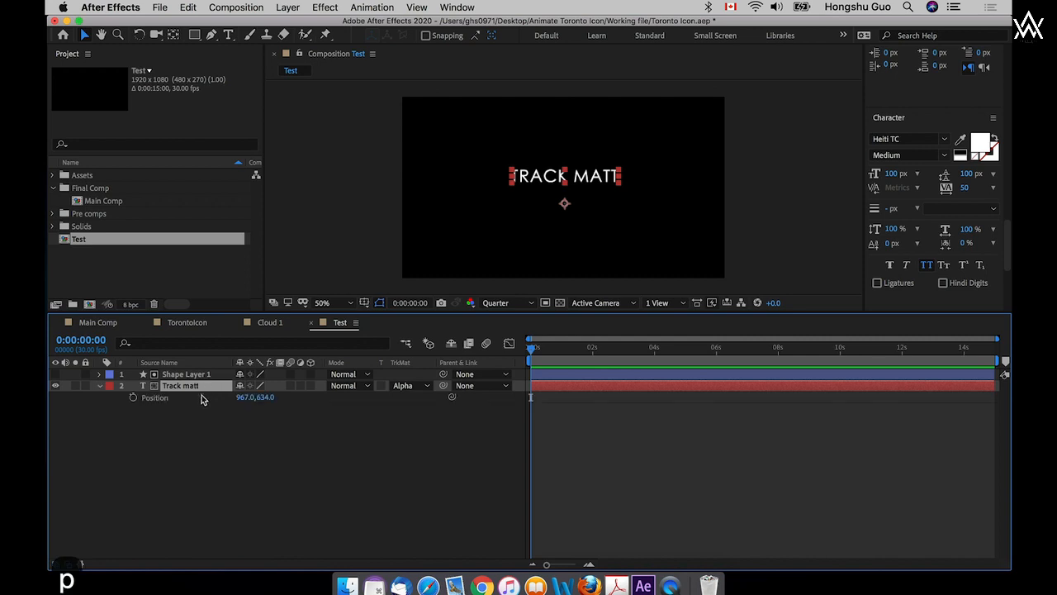
pyautogui.moveTo(268, 401); pyautogui.dragTo(567, 408)
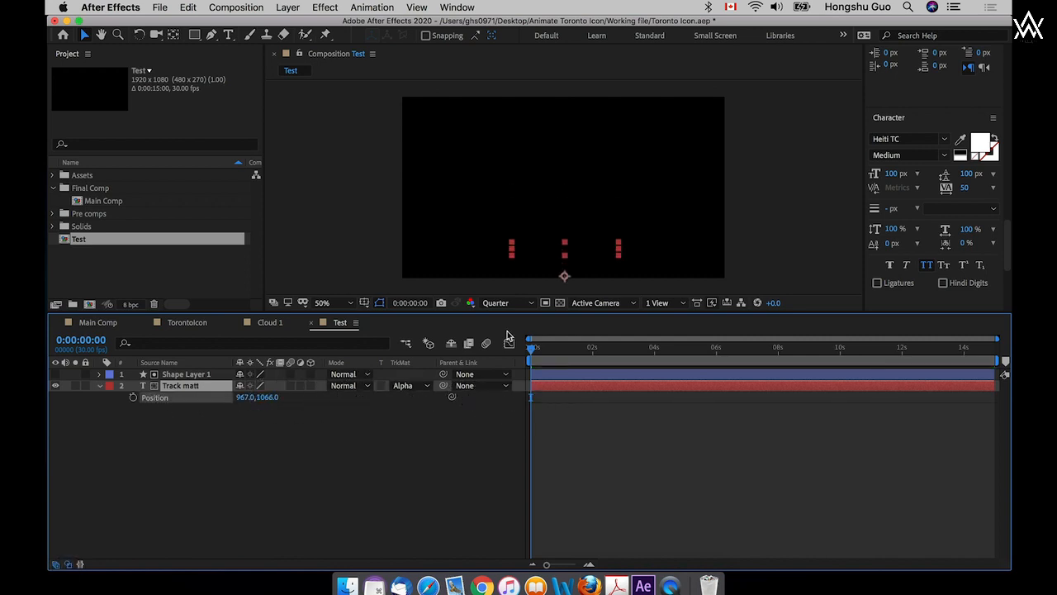
# - Animate the Track matt text's Position with a keyframe at the start and one at 0:00:01:05 with vertical value 680
pyautogui.click(133, 397)
pyautogui.moveTo(535, 354); pyautogui.dragTo(566, 353)
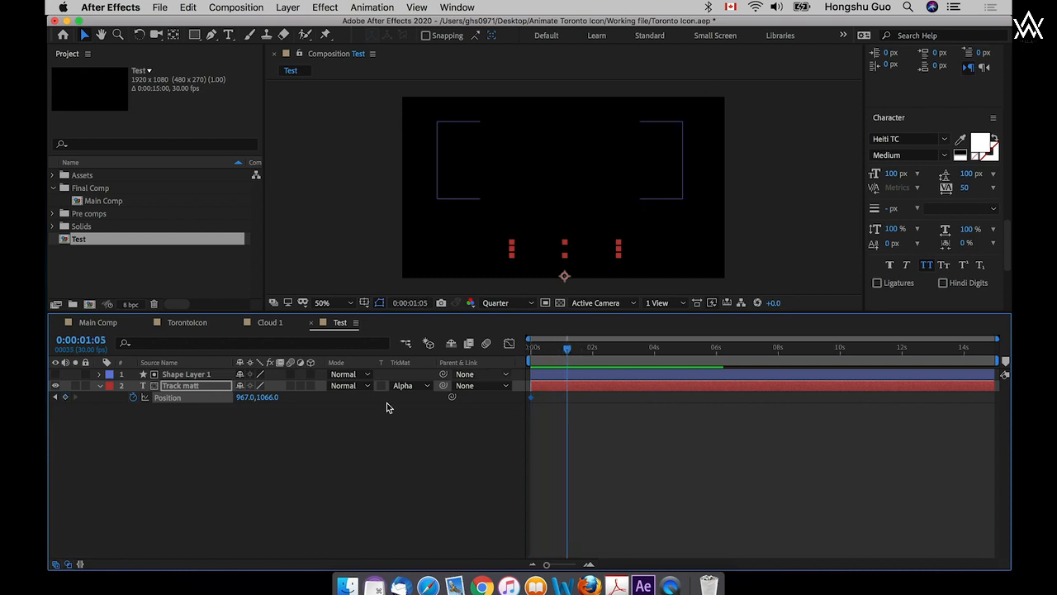
pyautogui.moveTo(273, 397); pyautogui.dragTo(130, 402)
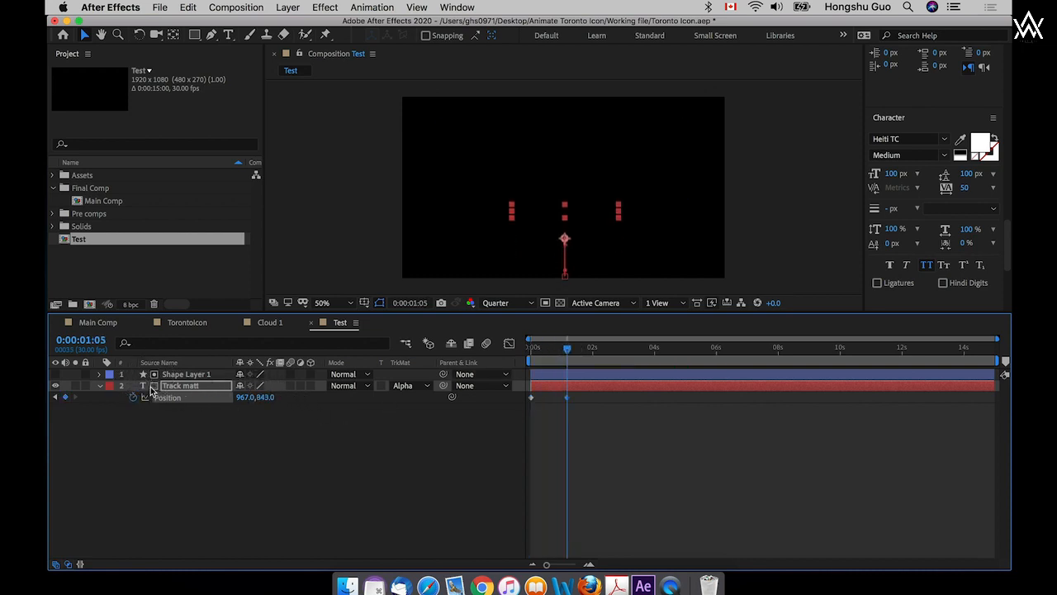
pyautogui.moveTo(250, 401); pyautogui.dragTo(172, 396)
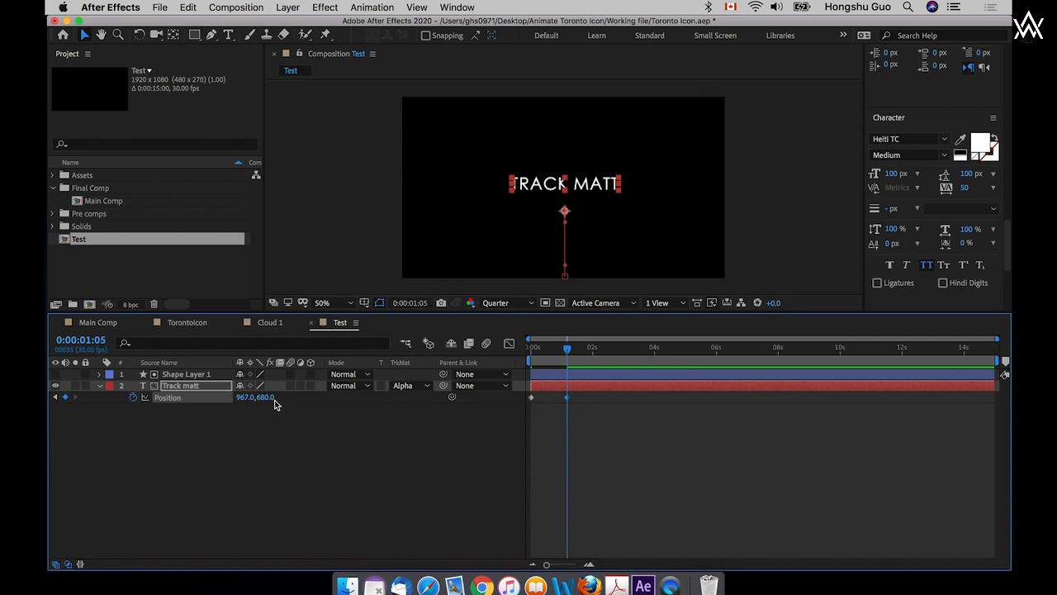
pyautogui.moveTo(267, 401); pyautogui.dragTo(266, 402)
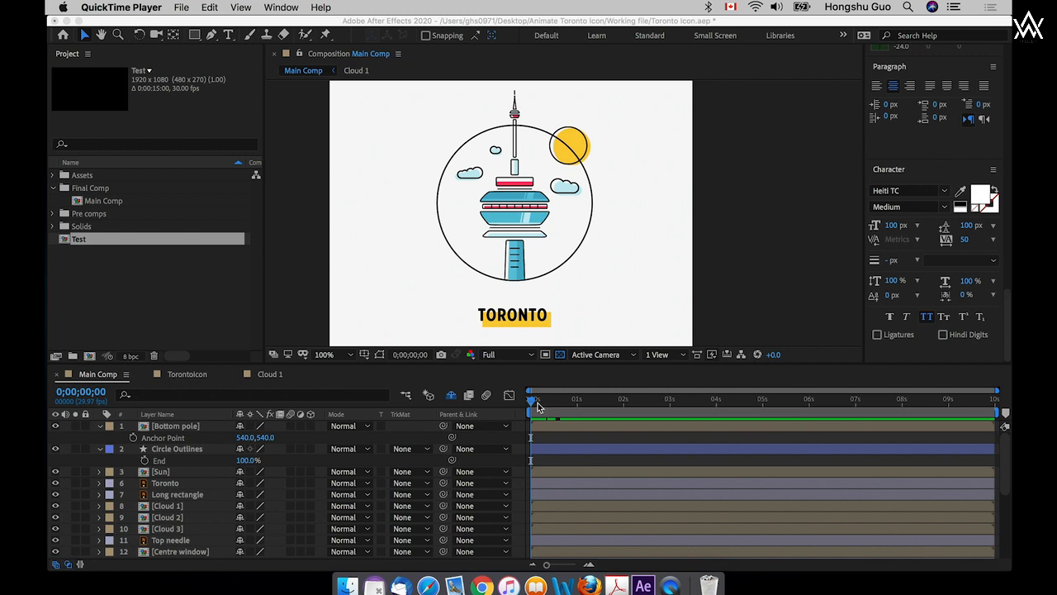
# - In Main Comp, show the Bottom pole layer's Position and separate it into X and Y dimensions
pyautogui.click(531, 403)
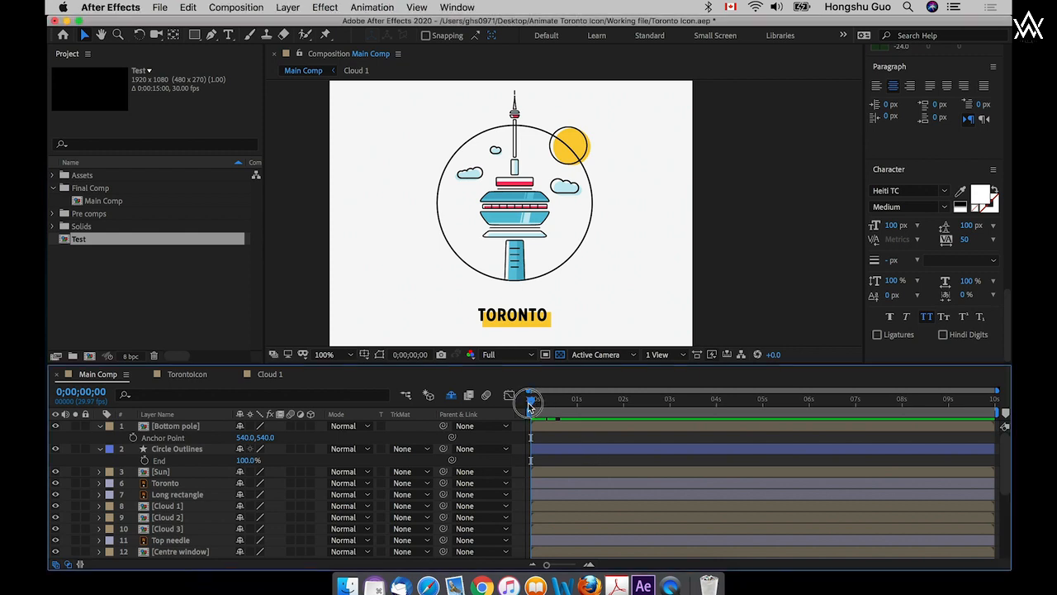
pyautogui.click(178, 427)
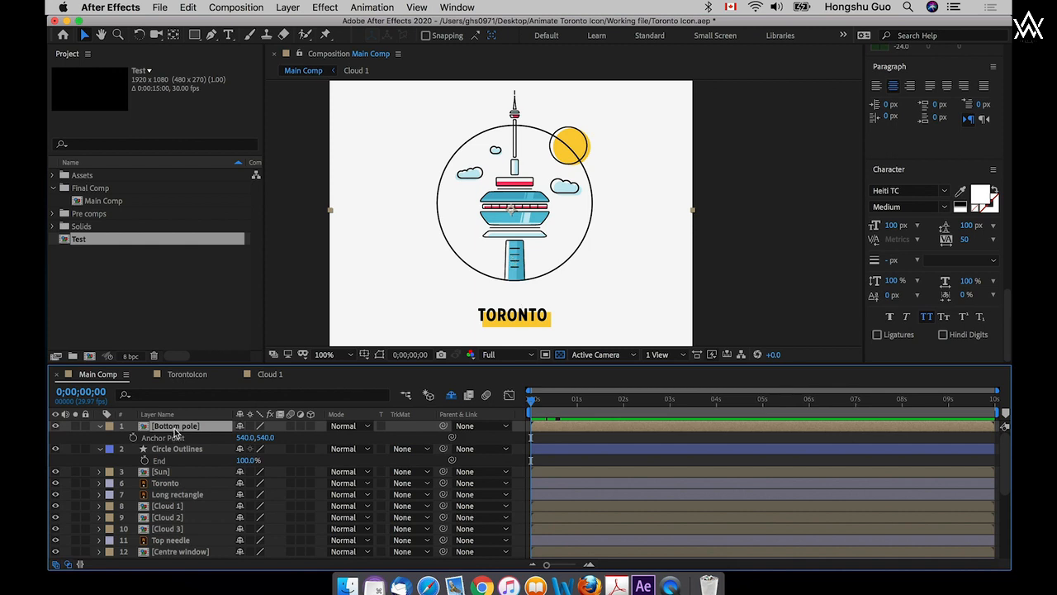
pyautogui.press('p')
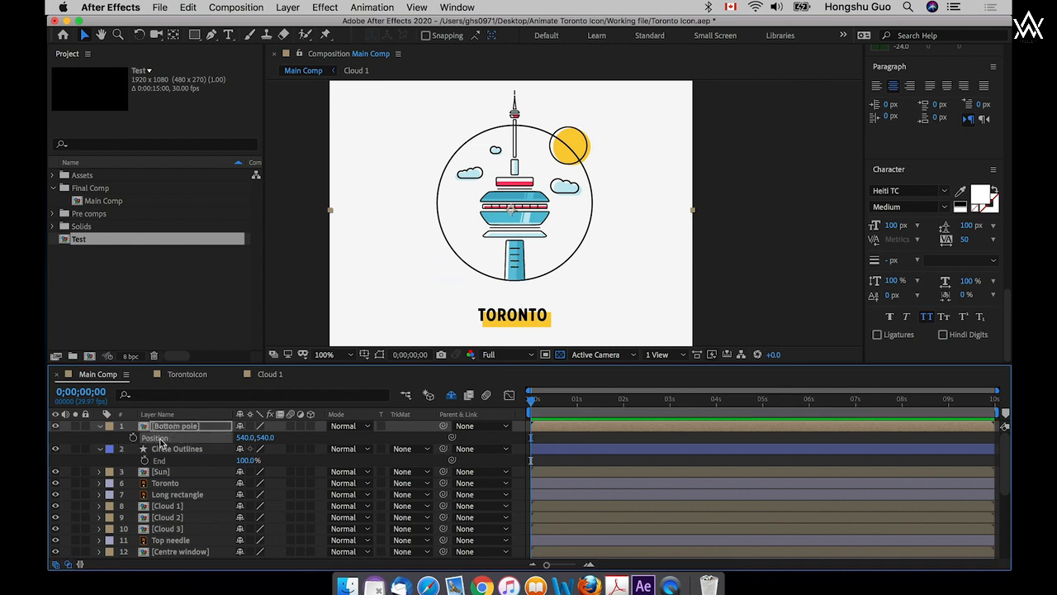
pyautogui.rightClick(170, 445)
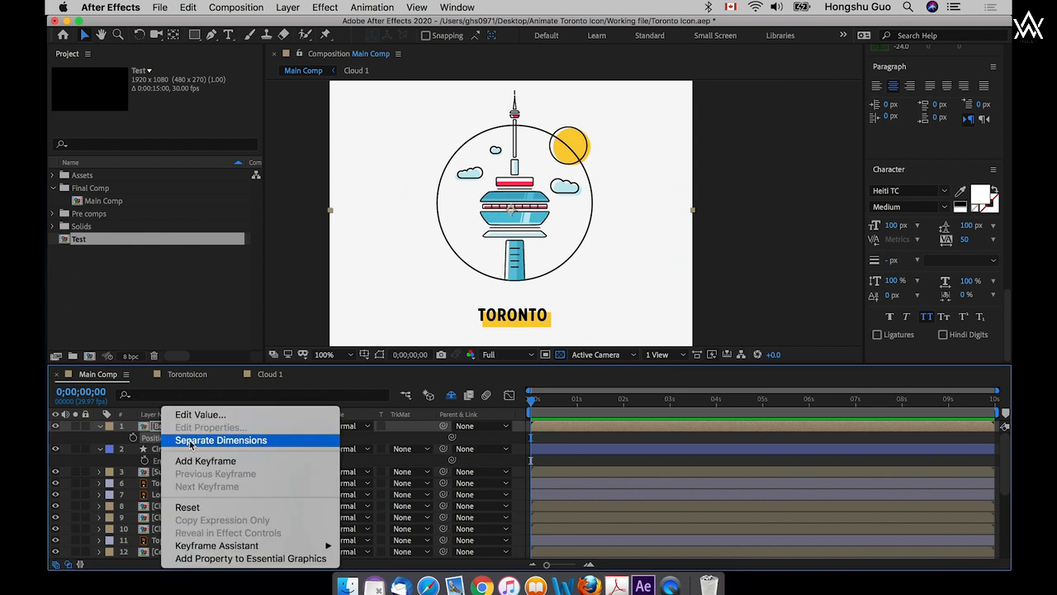
pyautogui.click(192, 442)
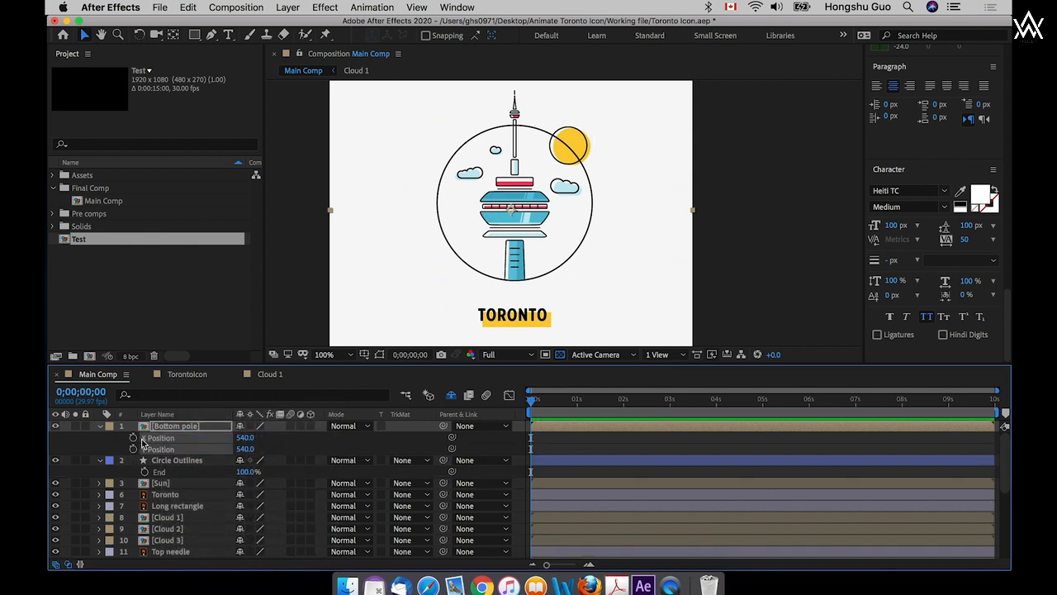
pyautogui.click(115, 448)
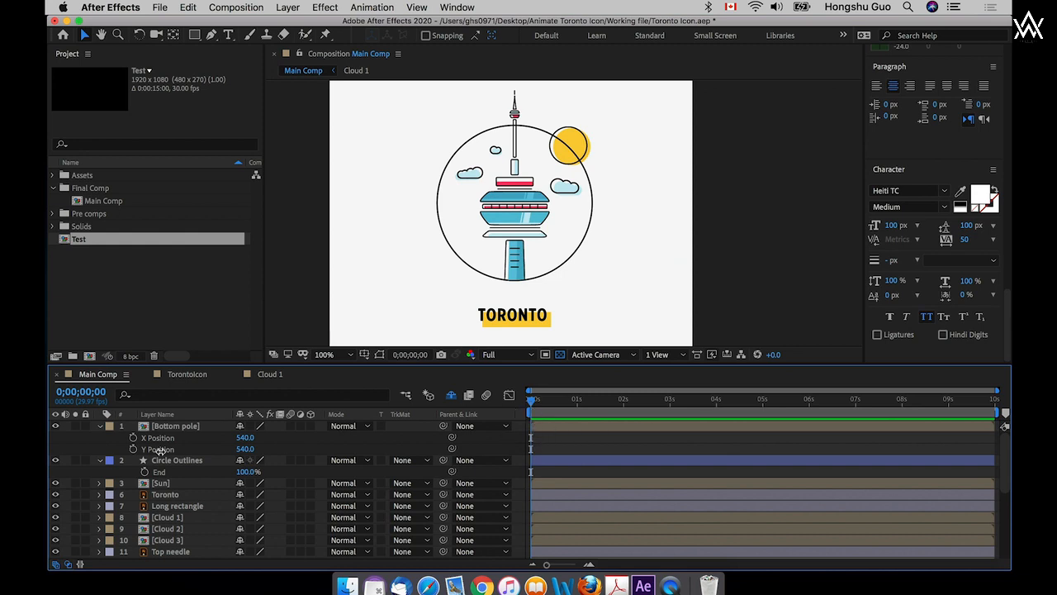
# - Add a Y Position keyframe to Bottom pole and place it at 0;00;00;15 on the timeline
pyautogui.click(133, 449)
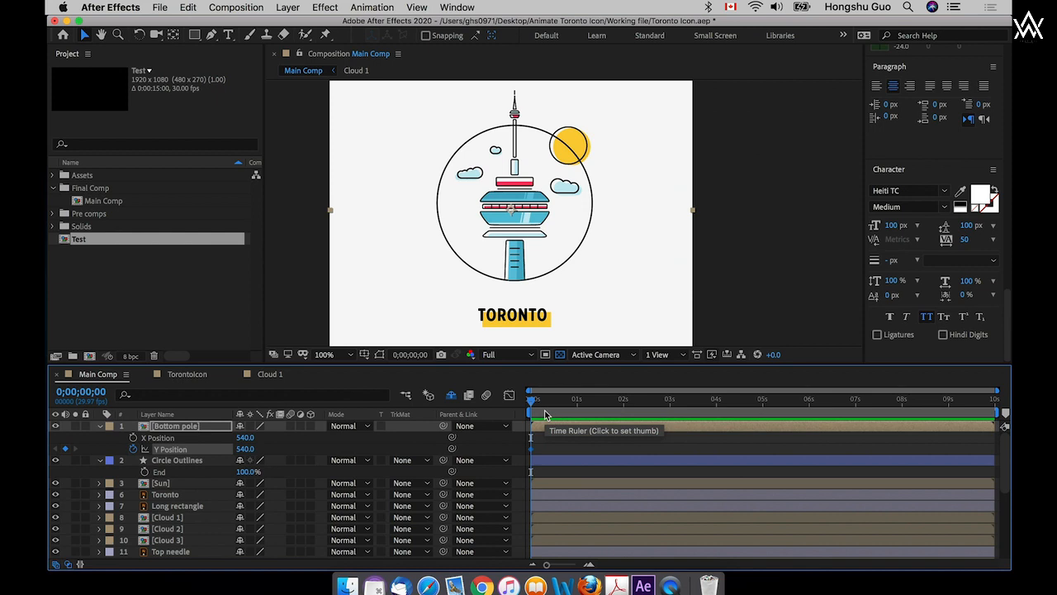
pyautogui.press('shift+super+Right')
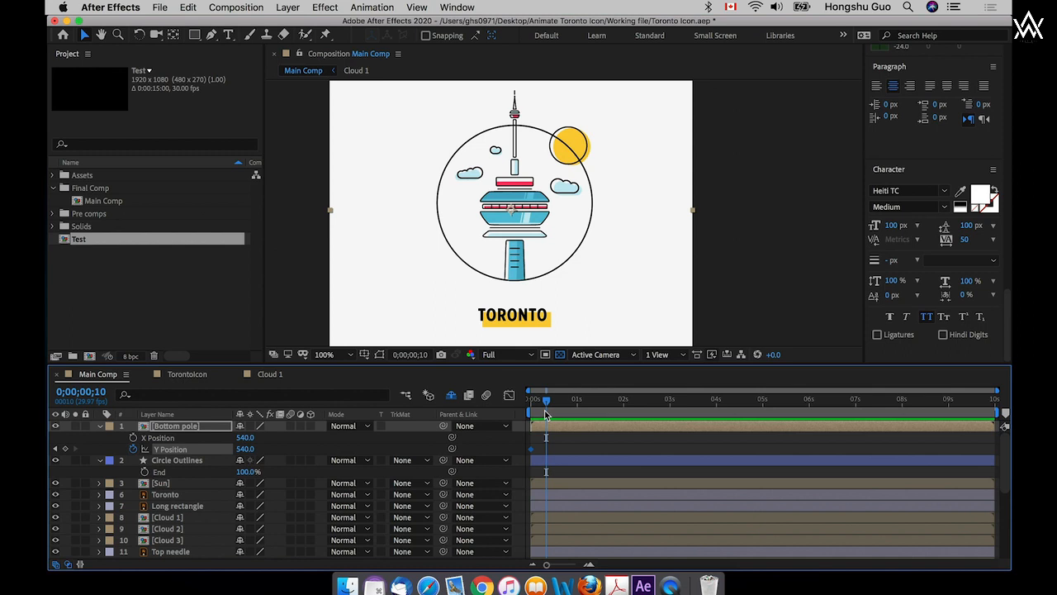
pyautogui.press('super+Right')
pyautogui.press('super+Right')
pyautogui.press('super+Right')
pyautogui.press('super+Right')
pyautogui.press('super+Right')
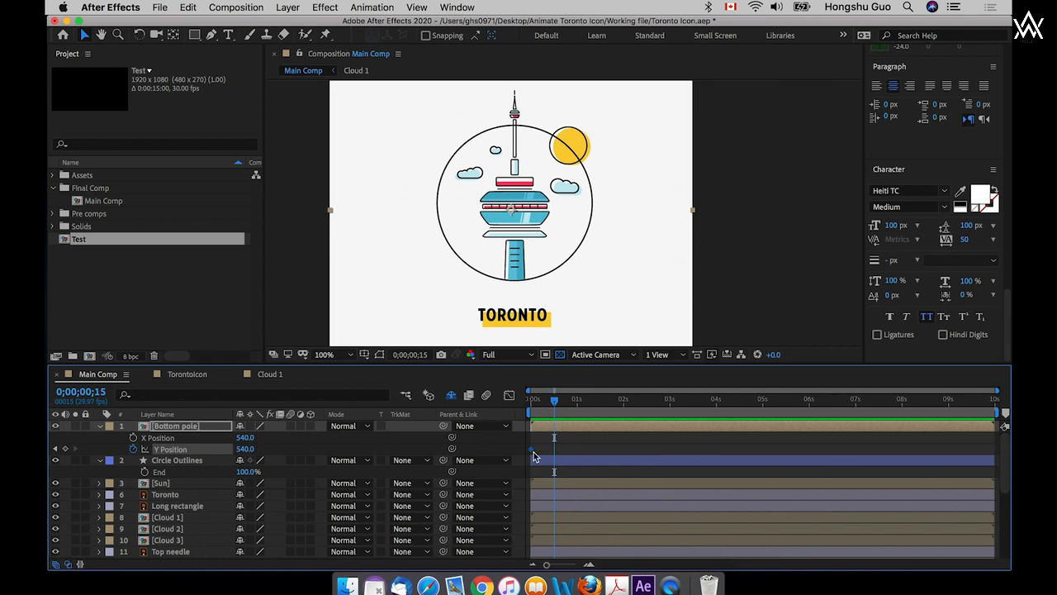
pyautogui.moveTo(533, 454); pyautogui.dragTo(555, 454)
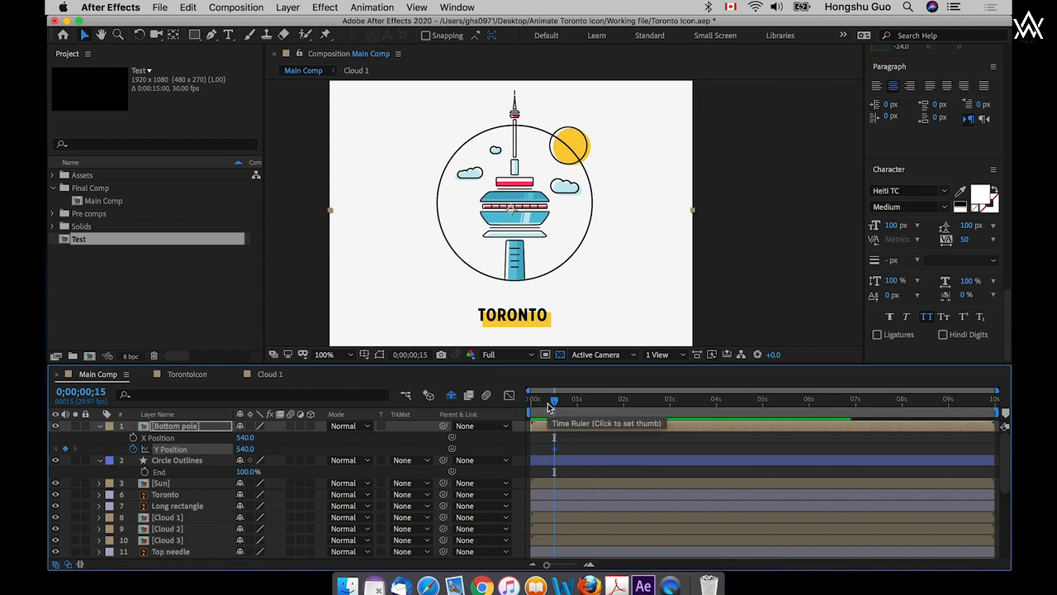
# - At the start of the timeline, set Bottom pole's Y Position to 681 so the pole begins below the circle
pyautogui.press('Home')
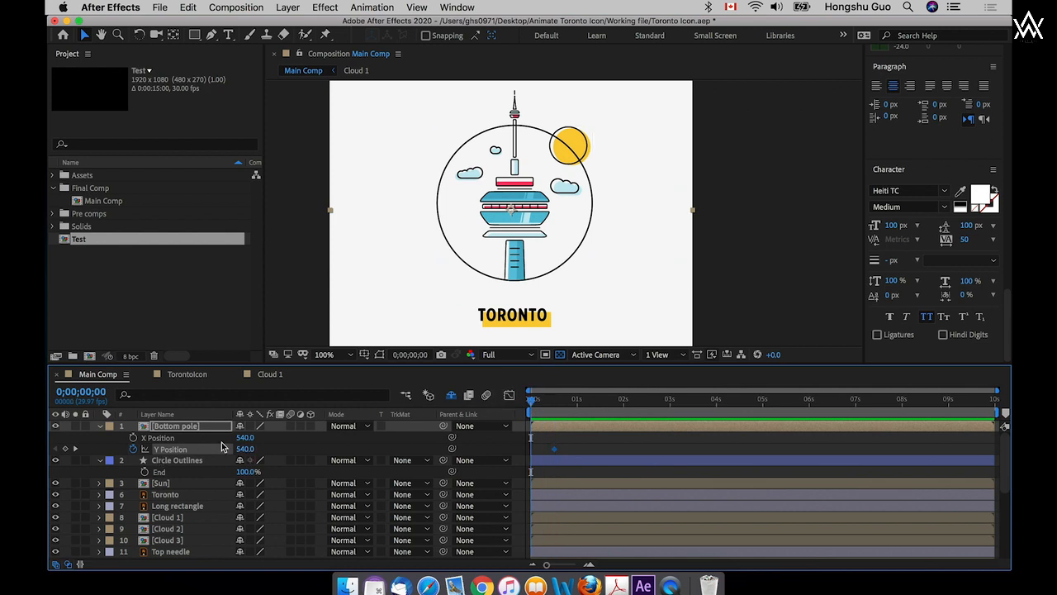
pyautogui.moveTo(245, 448); pyautogui.dragTo(352, 437)
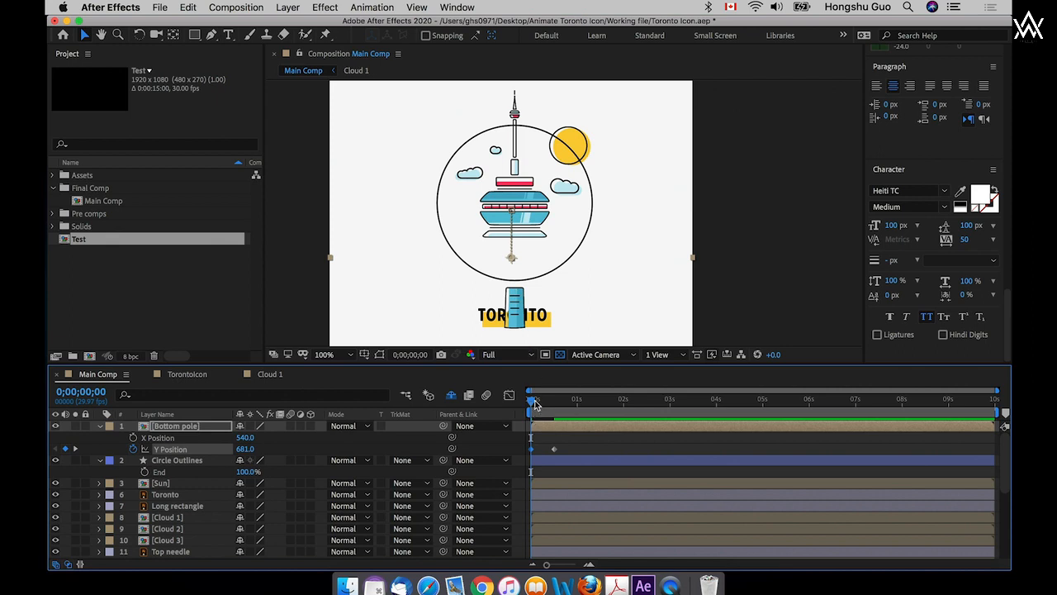
pyautogui.moveTo(535, 403)
pyautogui.mouseDown()
pyautogui.moveTo(558, 401)
pyautogui.moveTo(515, 399)
pyautogui.mouseUp()
pyautogui.scroll(-1, 517, 401)
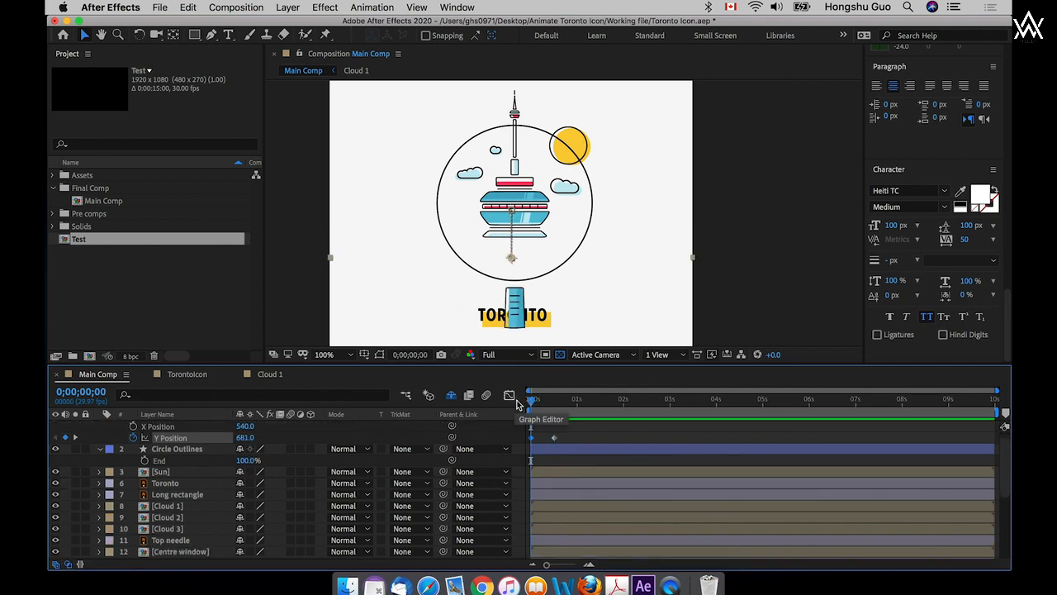
pyautogui.scroll(1, 546, 456)
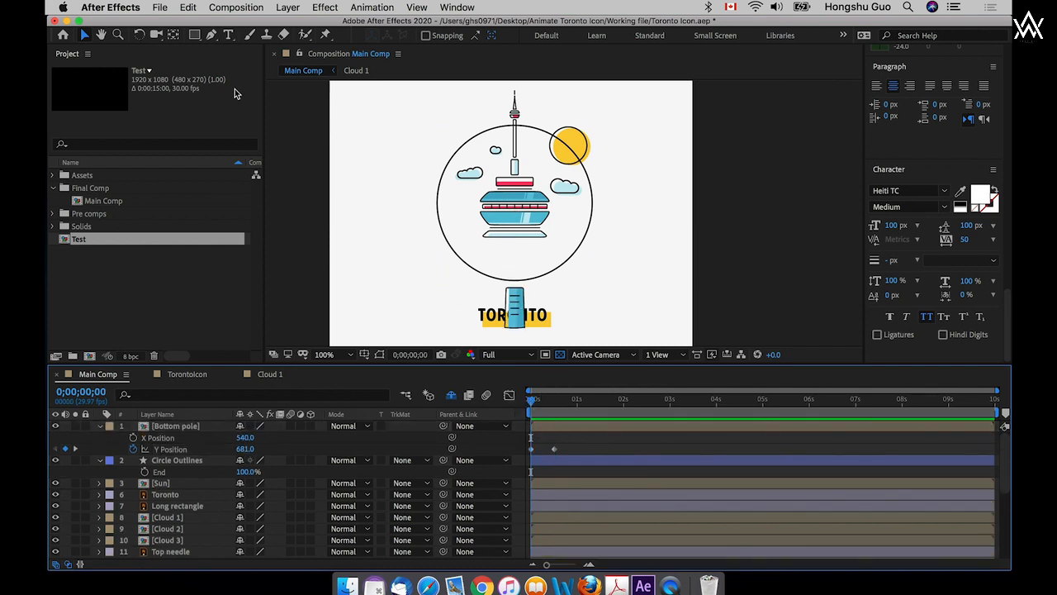
# - Draw a yellow rectangle as a new shape layer just below the circle, fully covering the lowered bottom pole
pyautogui.click(194, 36)
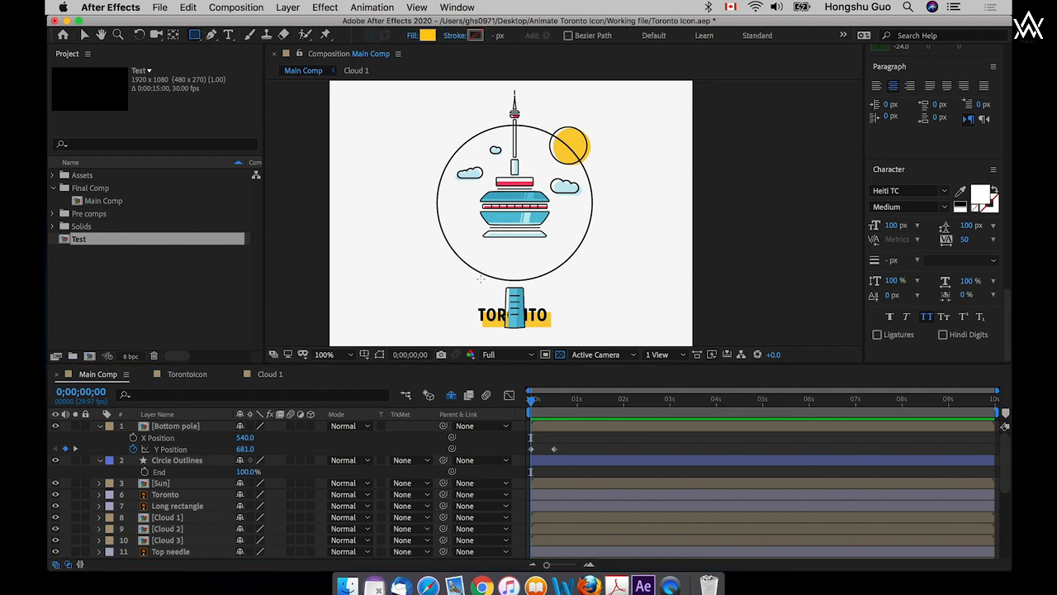
pyautogui.moveTo(480, 278); pyautogui.dragTo(563, 342)
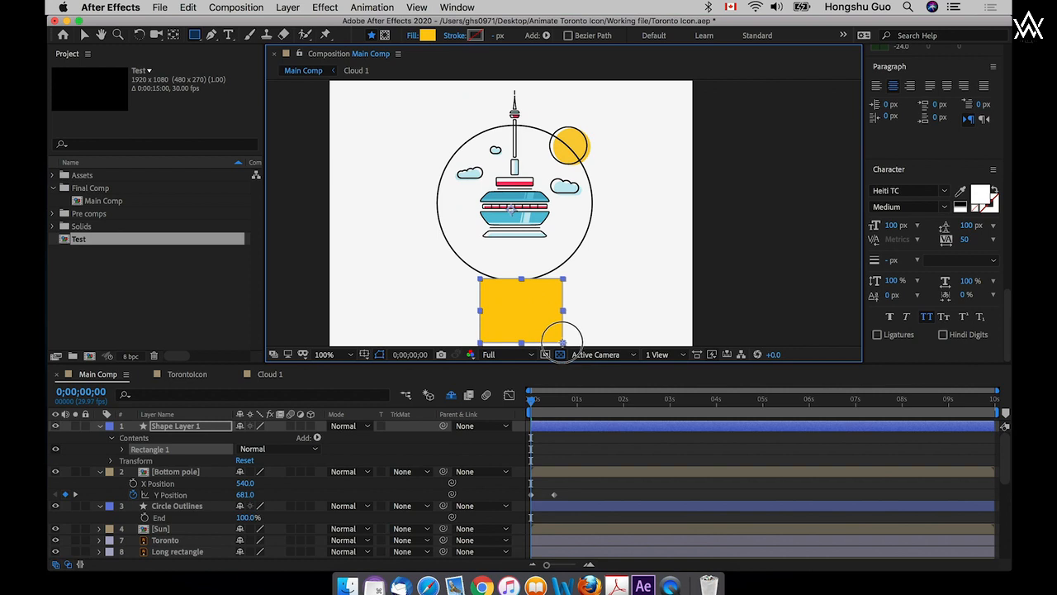
pyautogui.press('v')
# - Set the Bottom pole layer's track matte to Alpha Matte "Shape Layer 1"
pyautogui.click(174, 472)
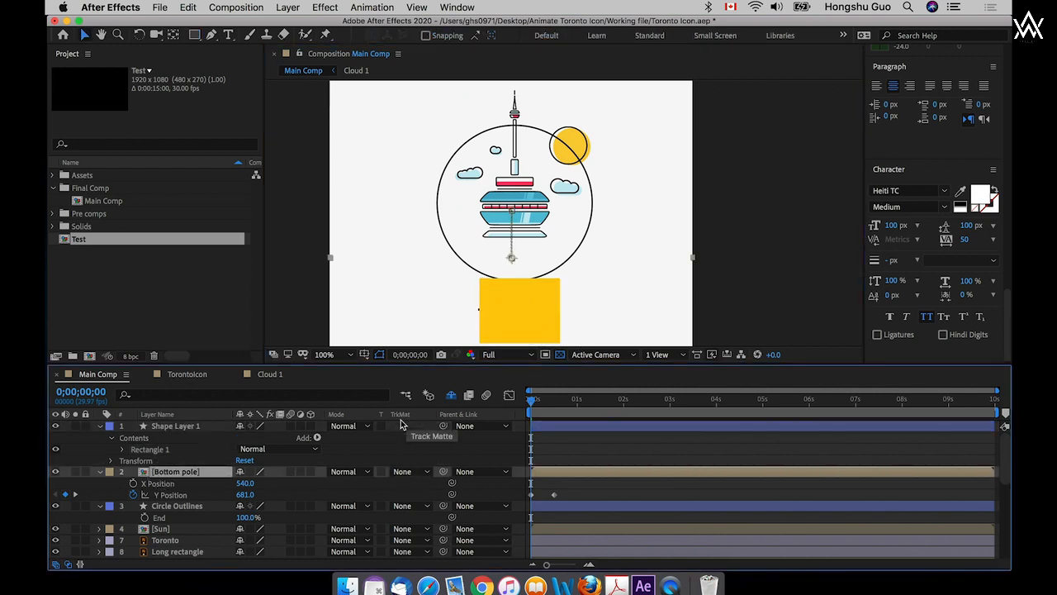
pyautogui.press('F4')
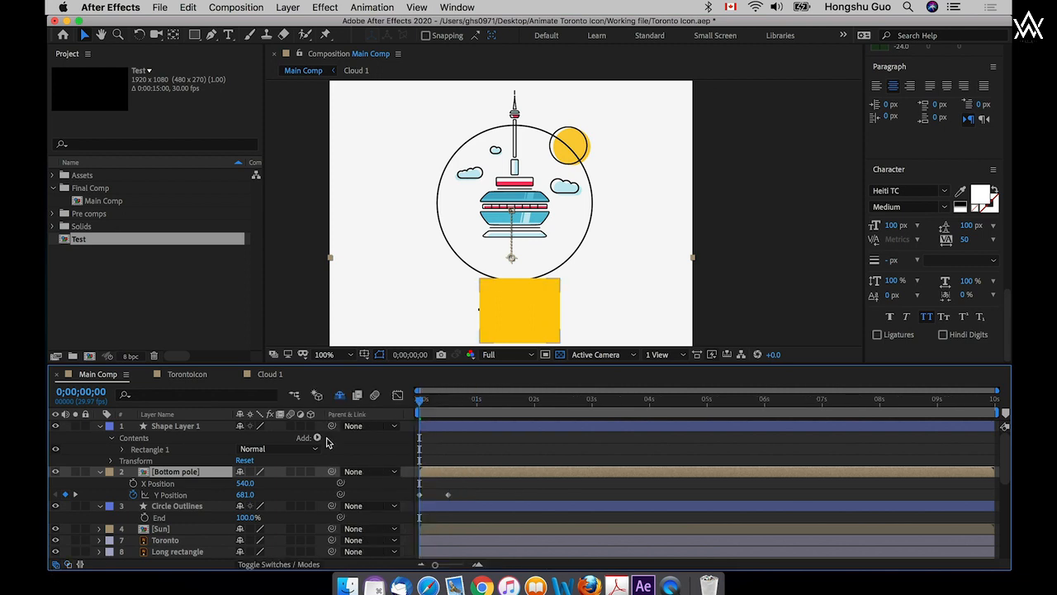
pyautogui.click(68, 565)
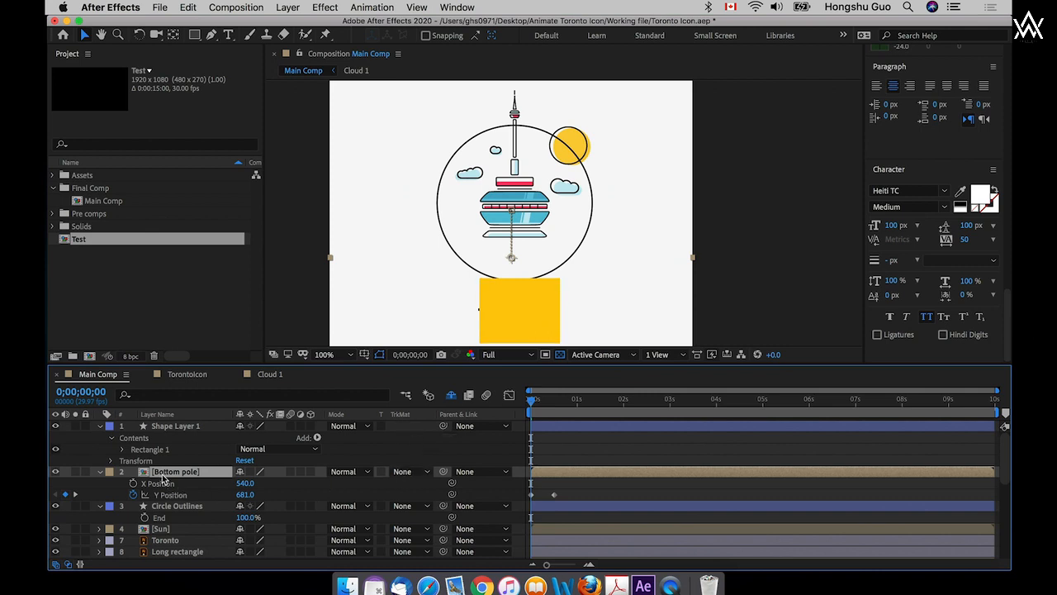
pyautogui.click(419, 474)
pyautogui.click(422, 506)
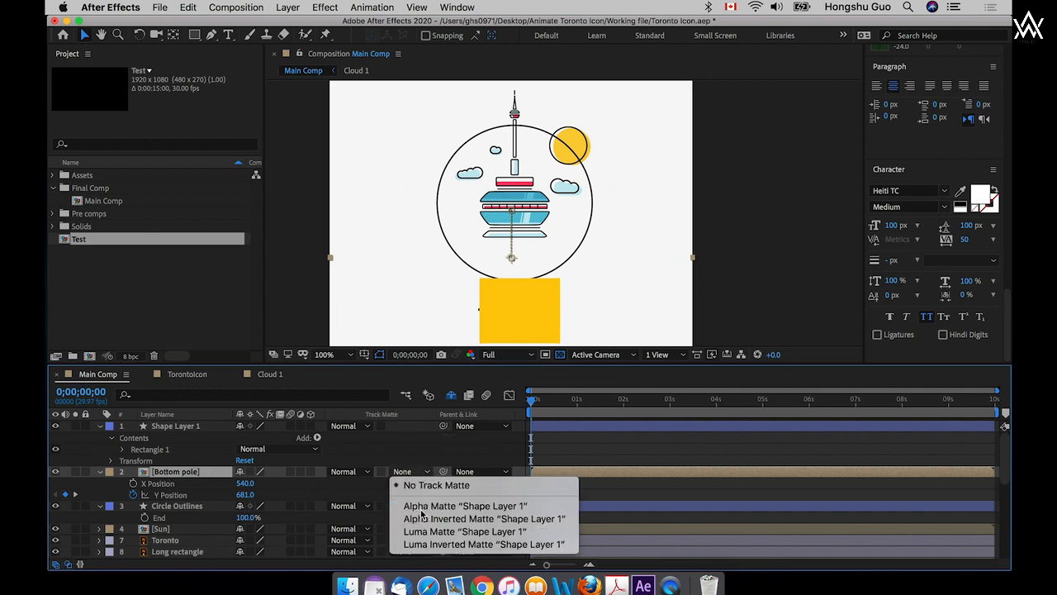
# - Preview the bottom pole's rise from the start of Main Comp and return to the first frame
pyautogui.moveTo(532, 405); pyautogui.dragTo(510, 403)
pyautogui.press('space')
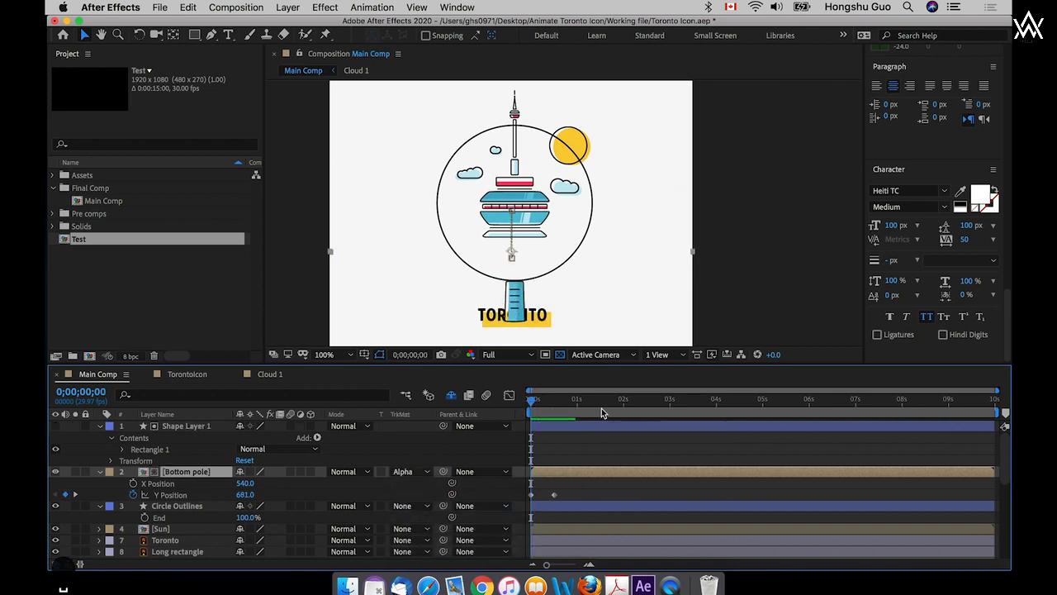
pyautogui.press('space')
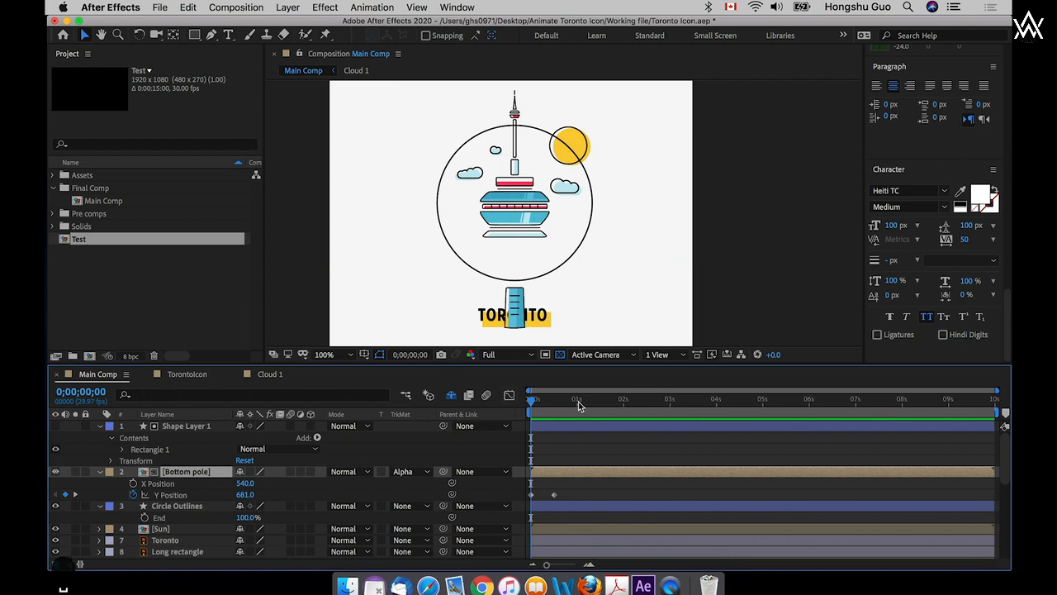
pyautogui.click(531, 402)
pyautogui.moveTo(531, 402); pyautogui.dragTo(528, 402)
pyautogui.press('space')
pyautogui.click(530, 401)
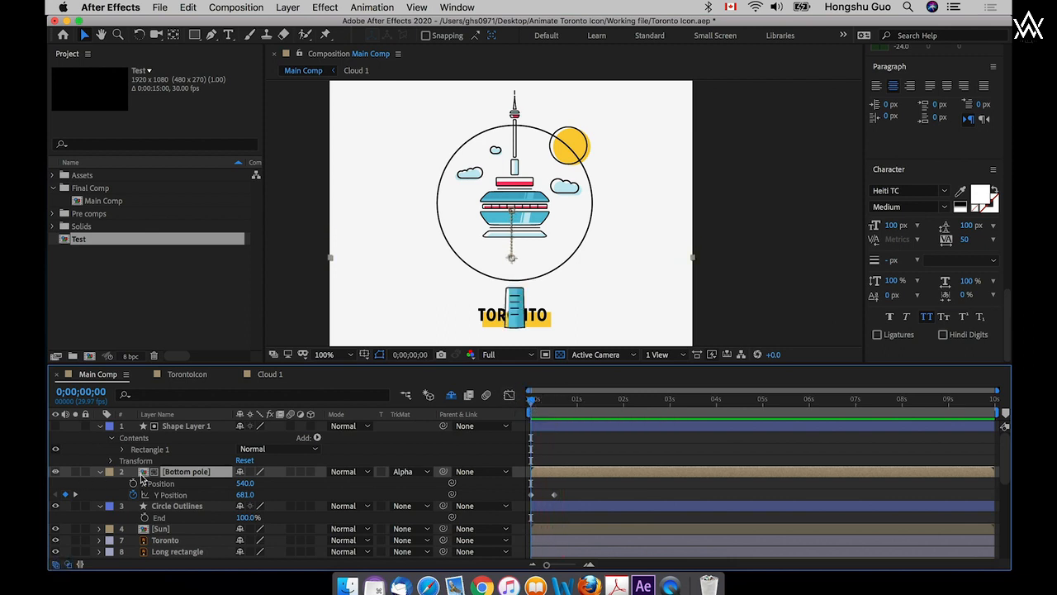
# - Change Bottom pole's track matte to Alpha Inverted Matte "Shape Layer 1" and check the reveal up to 0;00;00;15
pyautogui.click(100, 426)
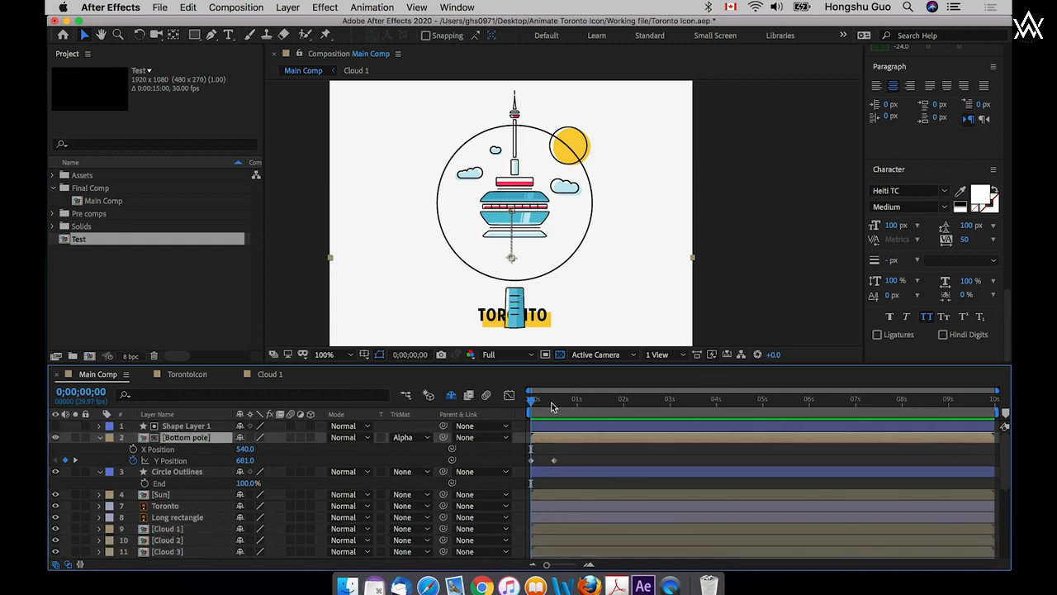
pyautogui.click(183, 426)
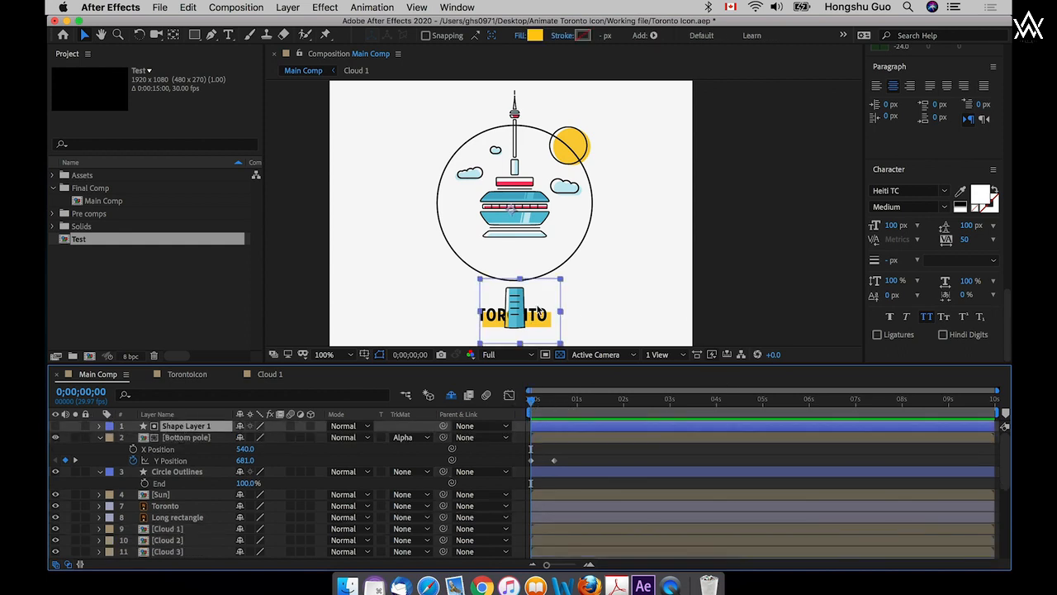
pyautogui.moveTo(535, 402)
pyautogui.mouseDown()
pyautogui.moveTo(574, 402)
pyautogui.moveTo(525, 403)
pyautogui.mouseUp()
pyautogui.click(411, 438)
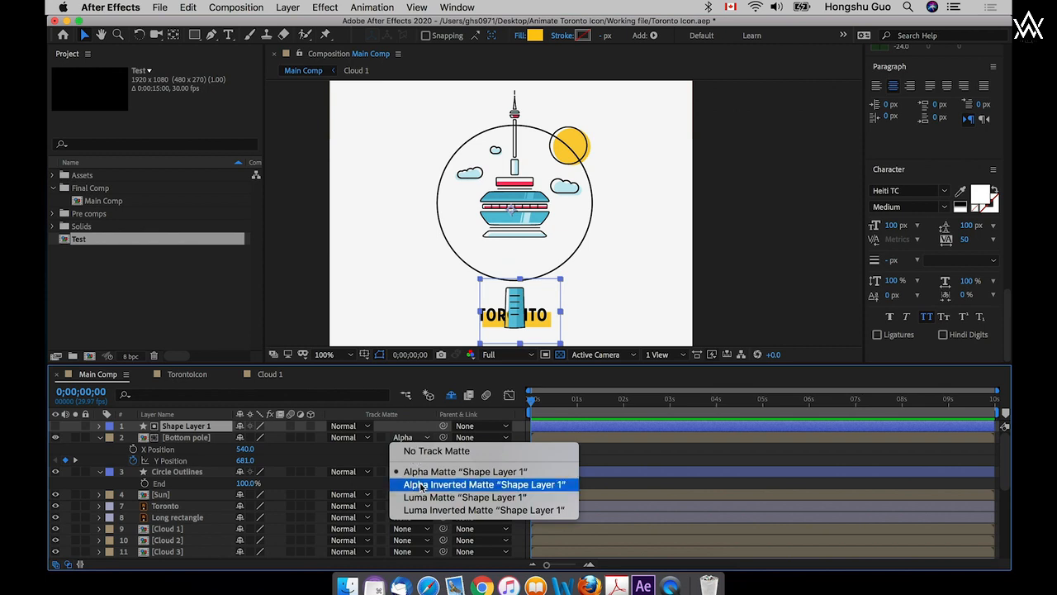
pyautogui.click(479, 485)
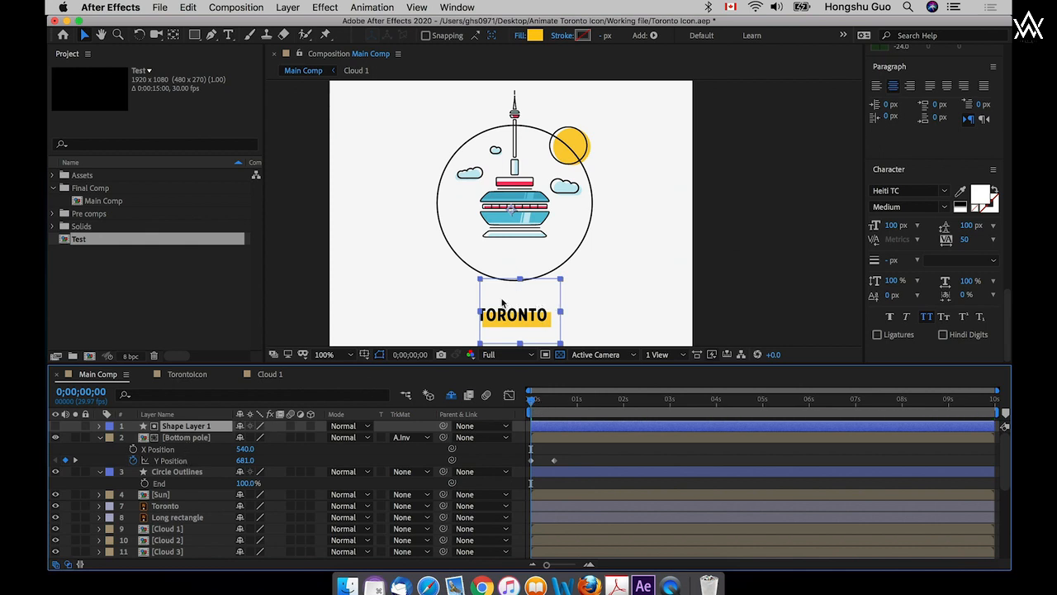
pyautogui.moveTo(534, 405); pyautogui.dragTo(556, 404)
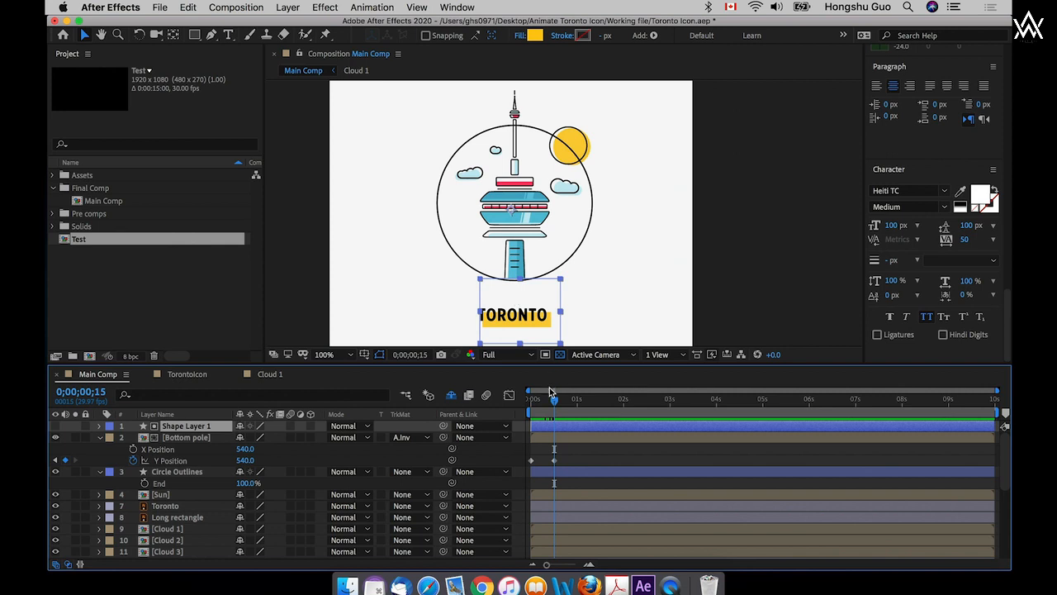
# - Examine the tower base up close, checking how the Shape Layer 1 matte lines up with the bottom of the circle
pyautogui.moveTo(551, 414); pyautogui.dragTo(575, 403)
pyautogui.press('space')
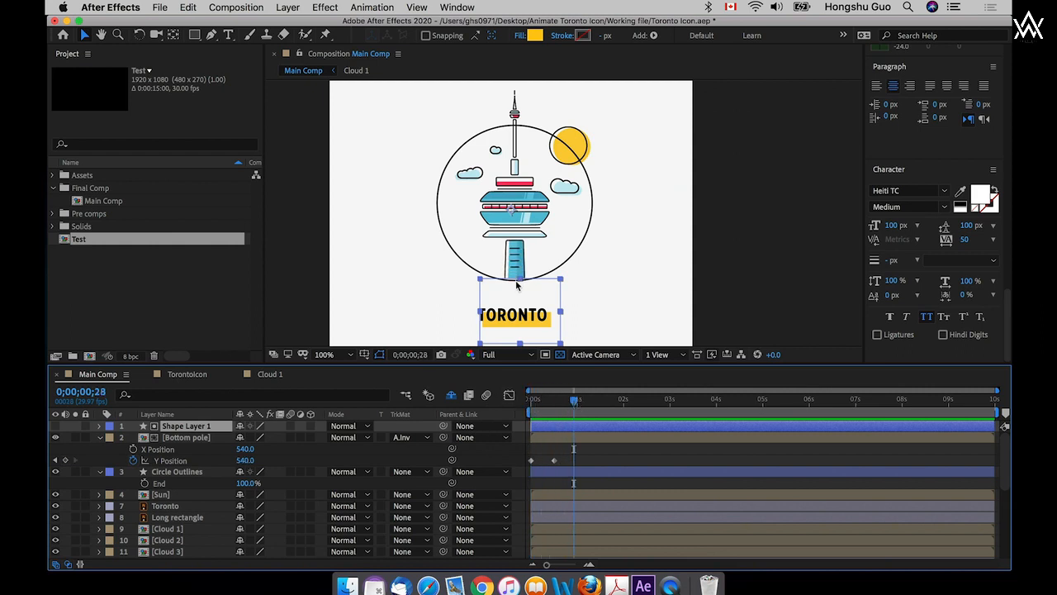
pyautogui.press('cmd+=')
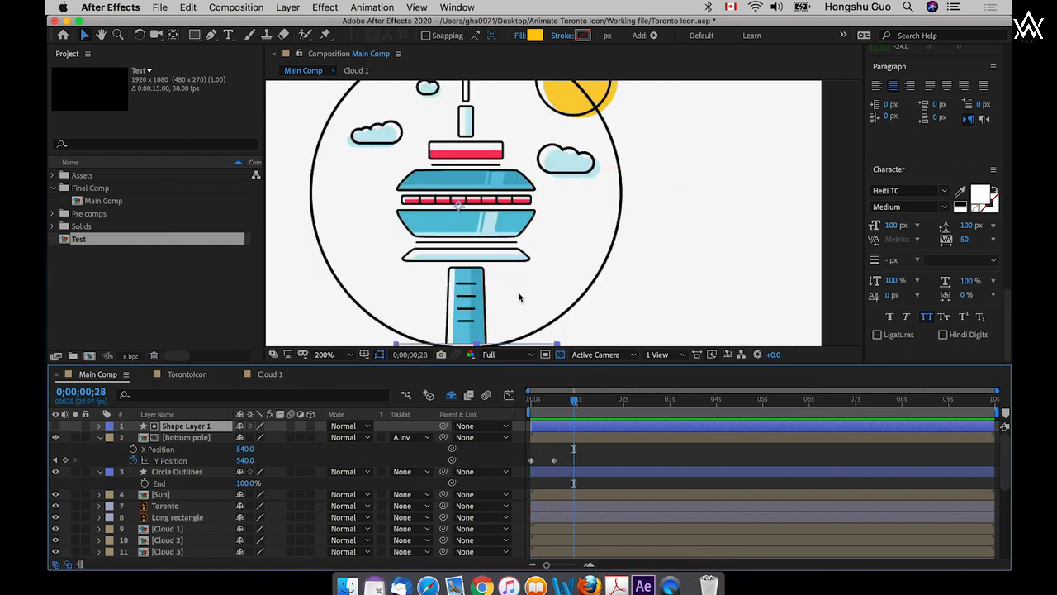
pyautogui.press('space')
pyautogui.moveTo(525, 284); pyautogui.dragTo(596, 120)
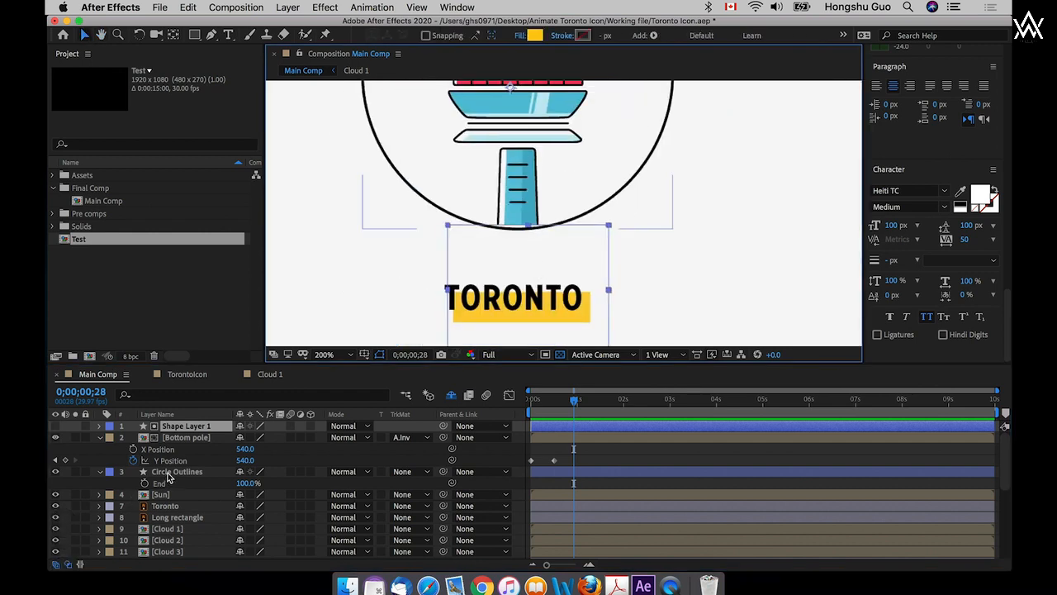
pyautogui.click(189, 426)
pyautogui.moveTo(552, 250); pyautogui.dragTo(548, 259)
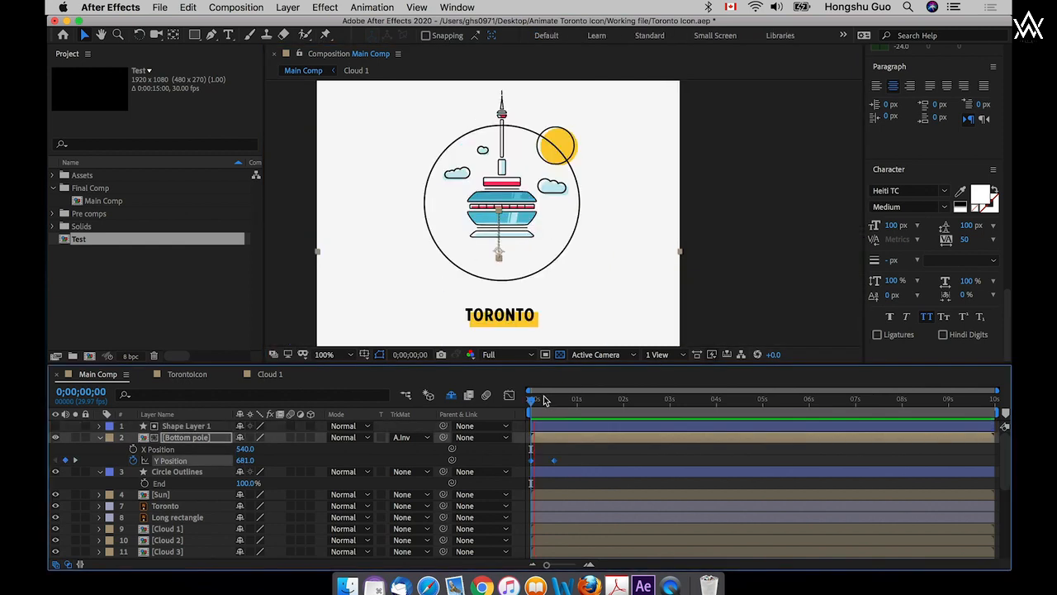
# - Preview and scrub the Bottom pole's rise from frame 0 to frame 15 in Main Comp
pyautogui.press('space')
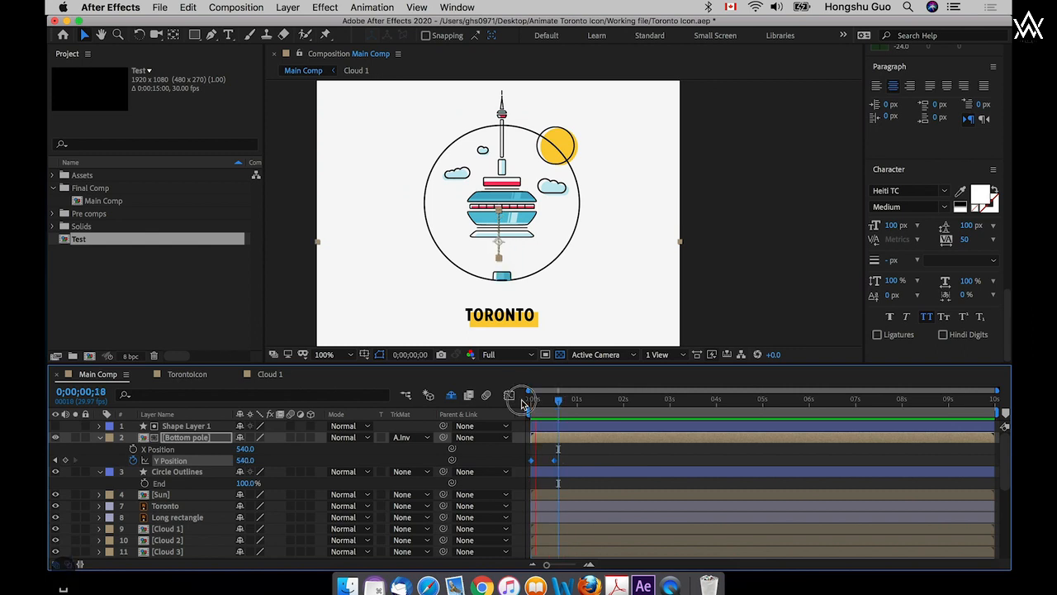
pyautogui.click(507, 398)
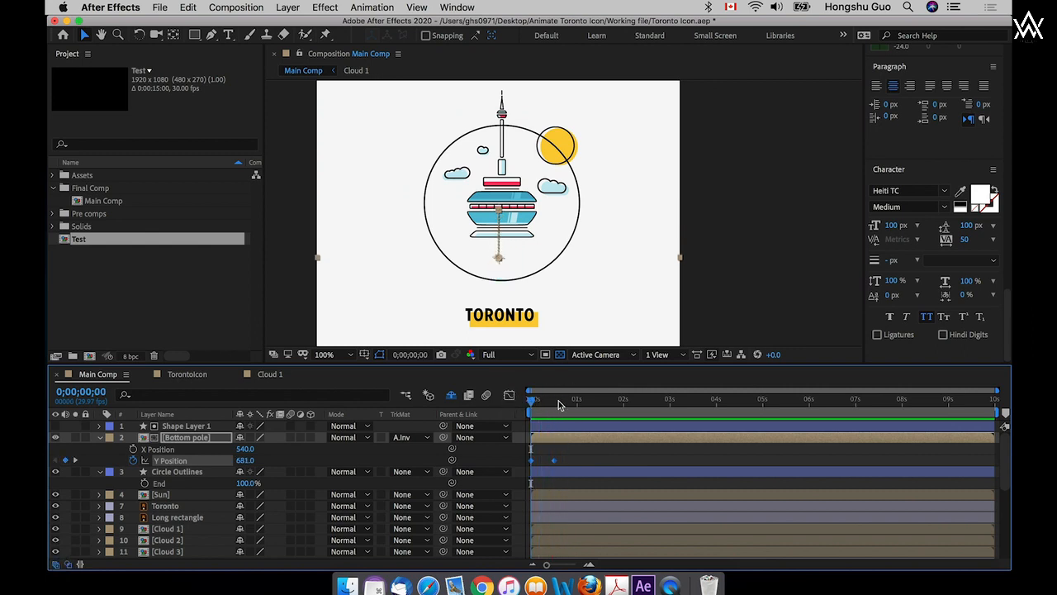
pyautogui.moveTo(545, 403)
pyautogui.mouseDown()
pyautogui.moveTo(531, 402)
pyautogui.moveTo(555, 401)
pyautogui.mouseUp()
pyautogui.click(538, 399)
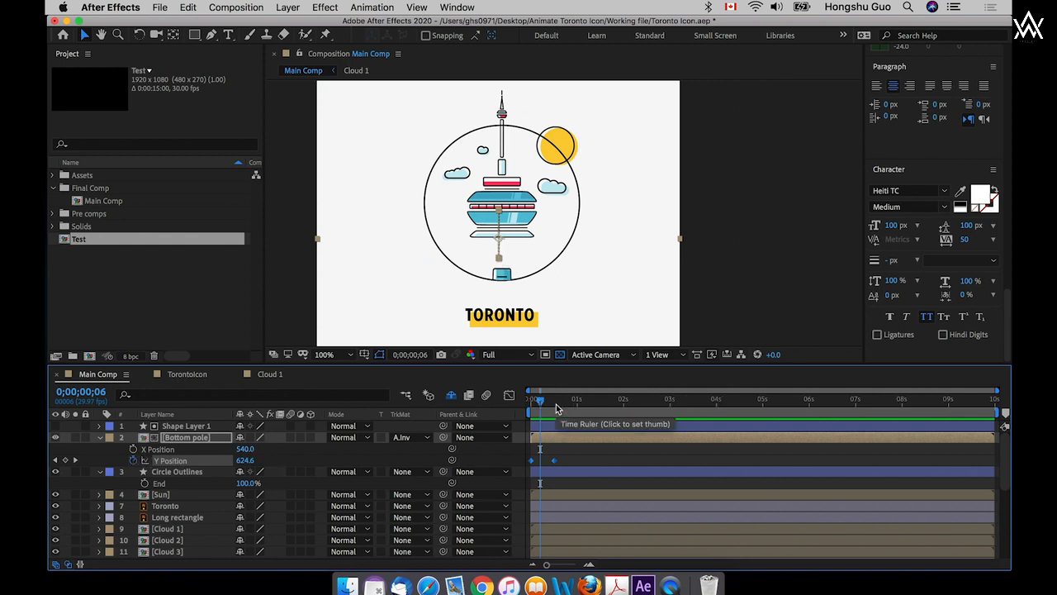
pyautogui.click(554, 401)
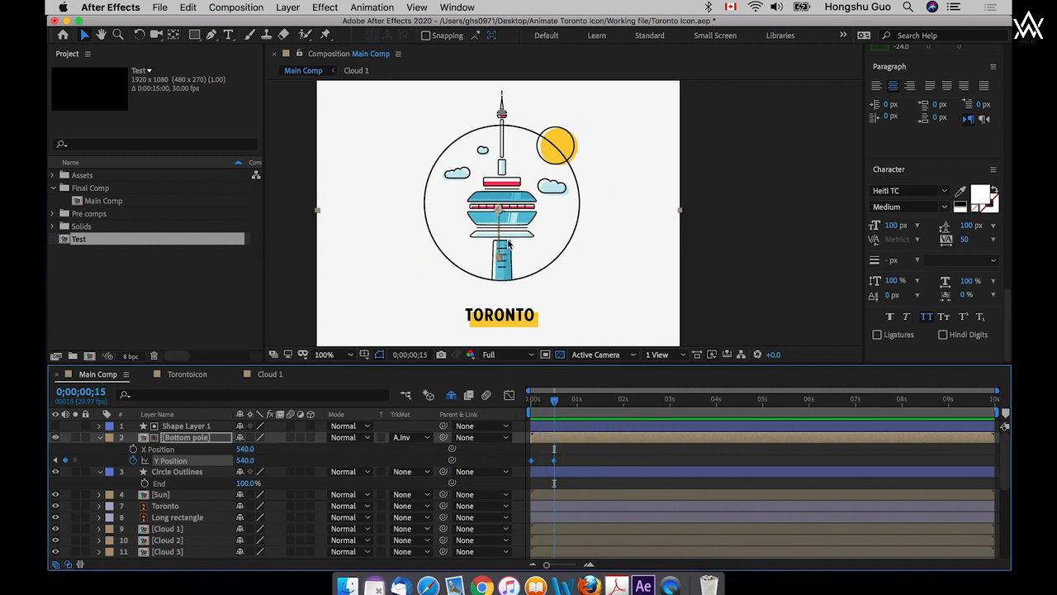
# - Add an overshoot keyframe at frame 10 on the Bottom pole layer with Y Position 530
pyautogui.click(556, 404)
pyautogui.moveTo(556, 404); pyautogui.dragTo(546, 405)
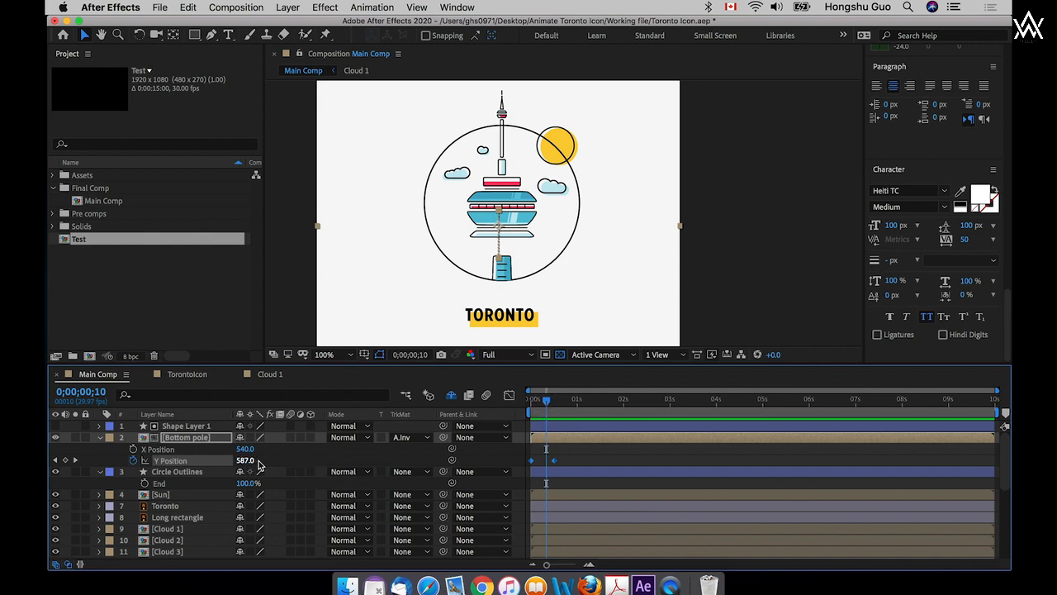
pyautogui.press('super+shift+a')
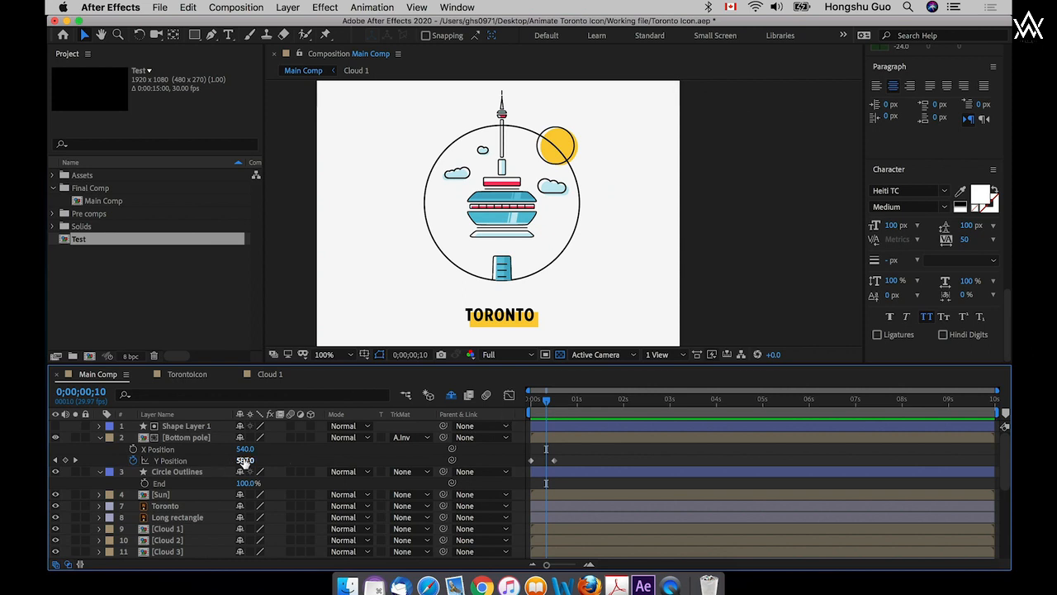
pyautogui.moveTo(242, 461); pyautogui.dragTo(211, 464)
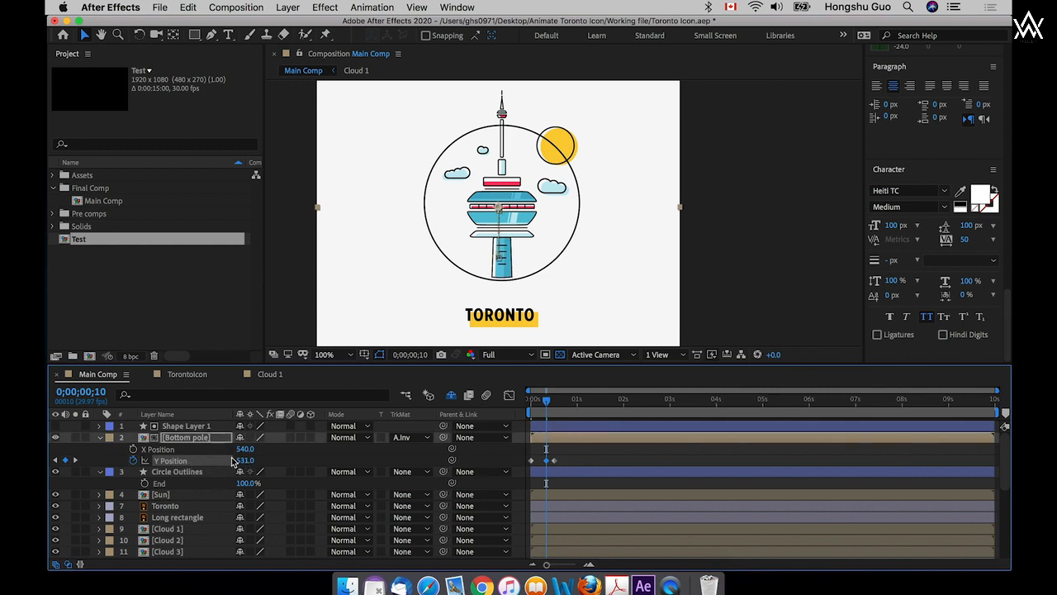
pyautogui.press('Up')
pyautogui.press('super+shift+a')
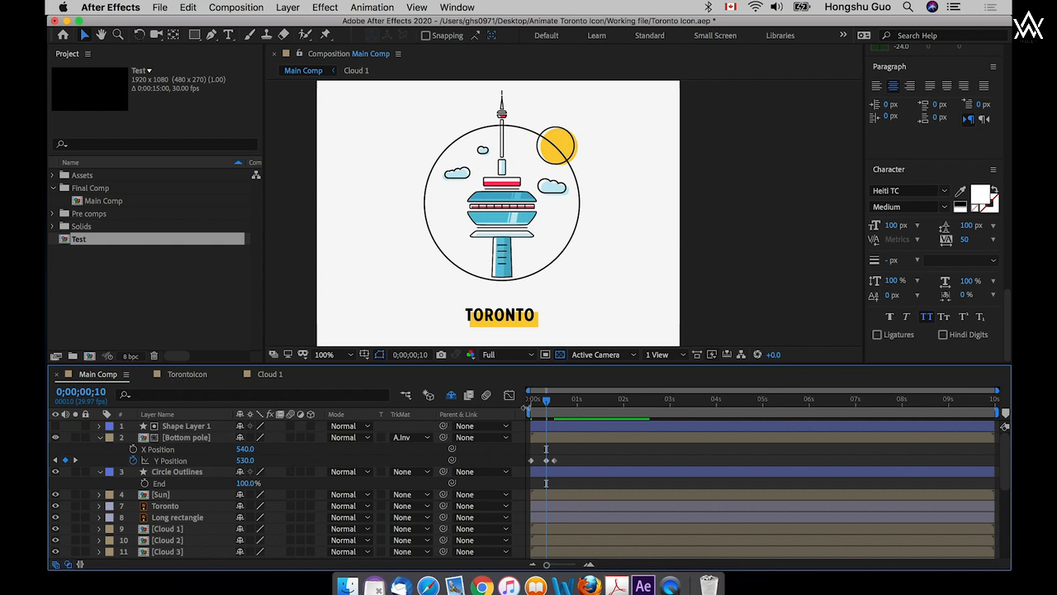
# - Review the Bottom pole's Y Position at its start, overshoot and end keyframes
pyautogui.moveTo(539, 400); pyautogui.dragTo(504, 401)
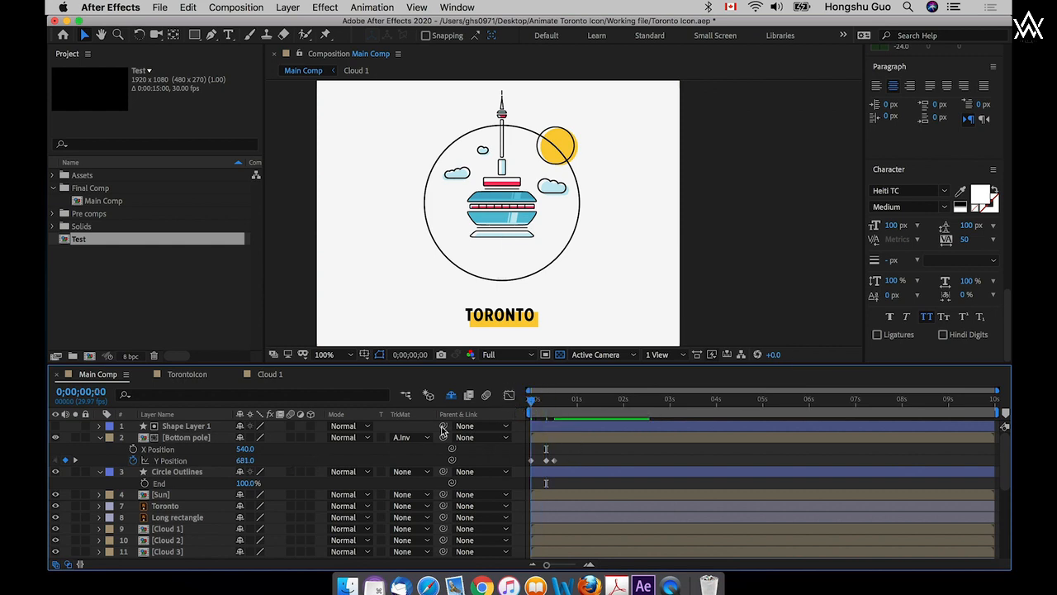
pyautogui.click(284, 481)
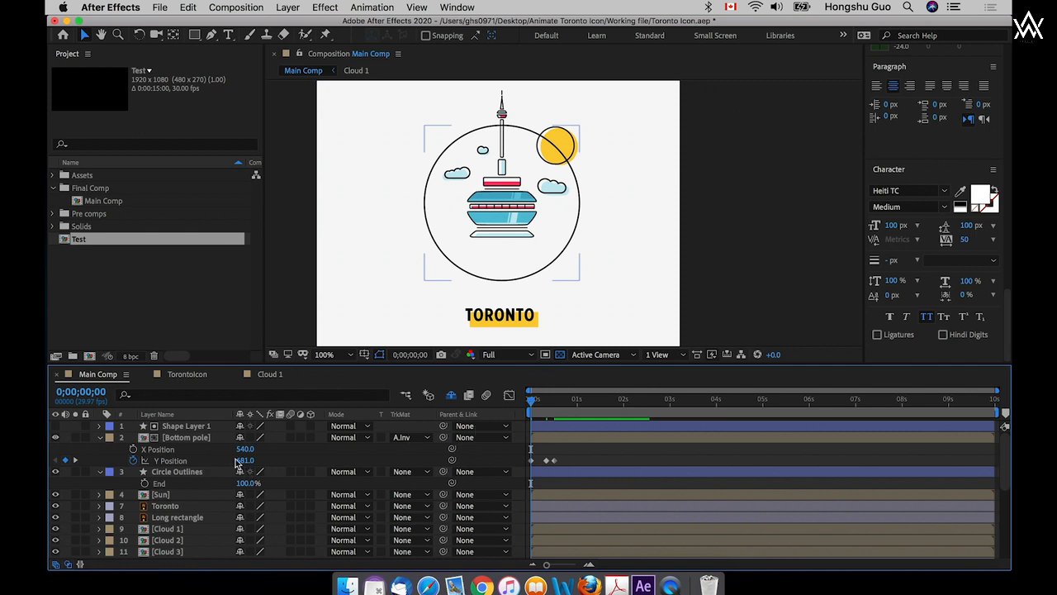
pyautogui.click(349, 465)
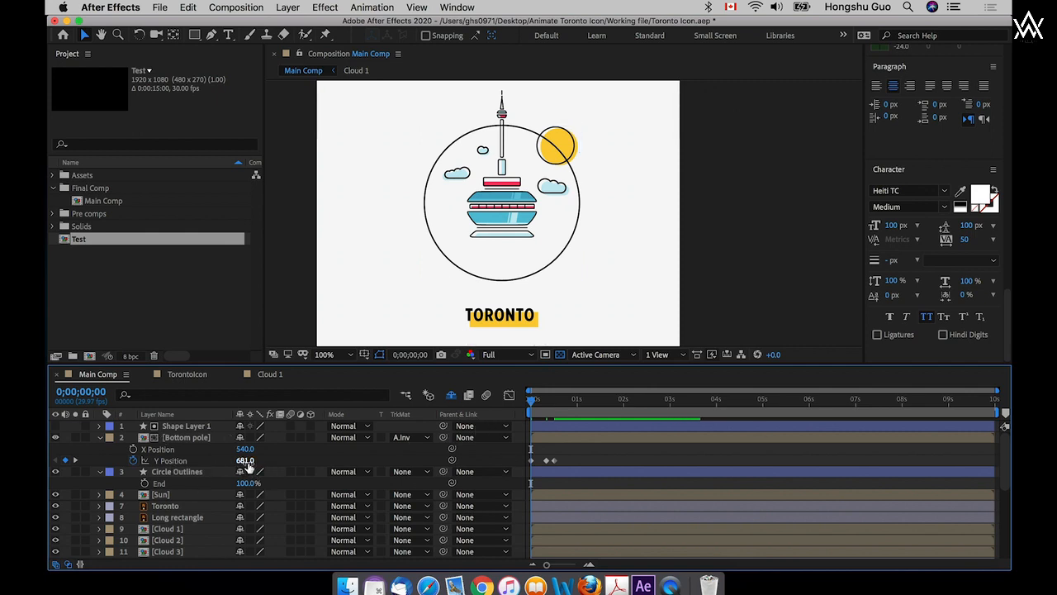
pyautogui.moveTo(536, 401); pyautogui.dragTo(553, 401)
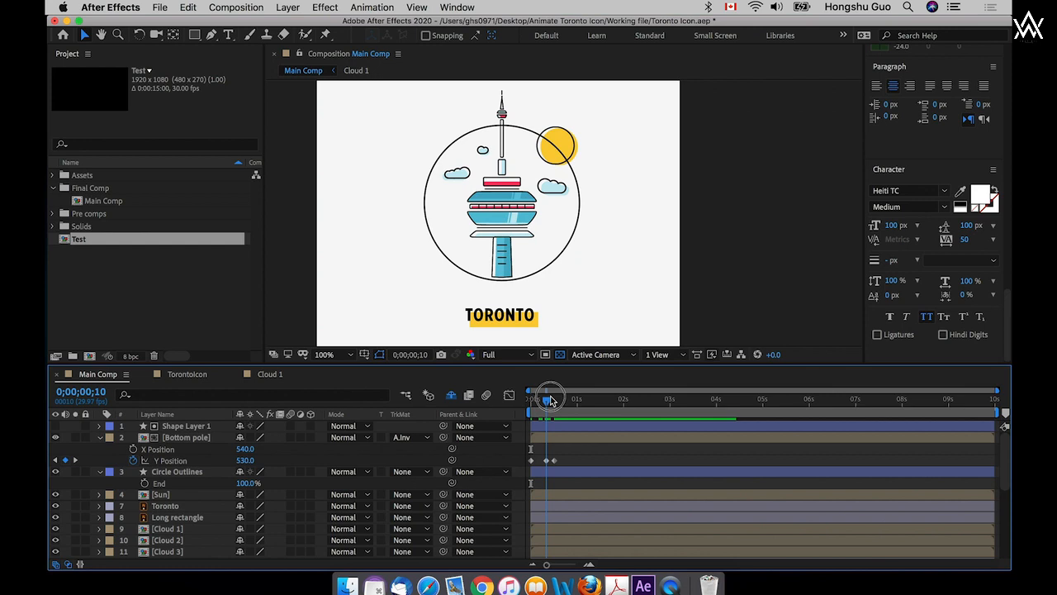
pyautogui.press('pageup')
pyautogui.moveTo(551, 399); pyautogui.dragTo(558, 402)
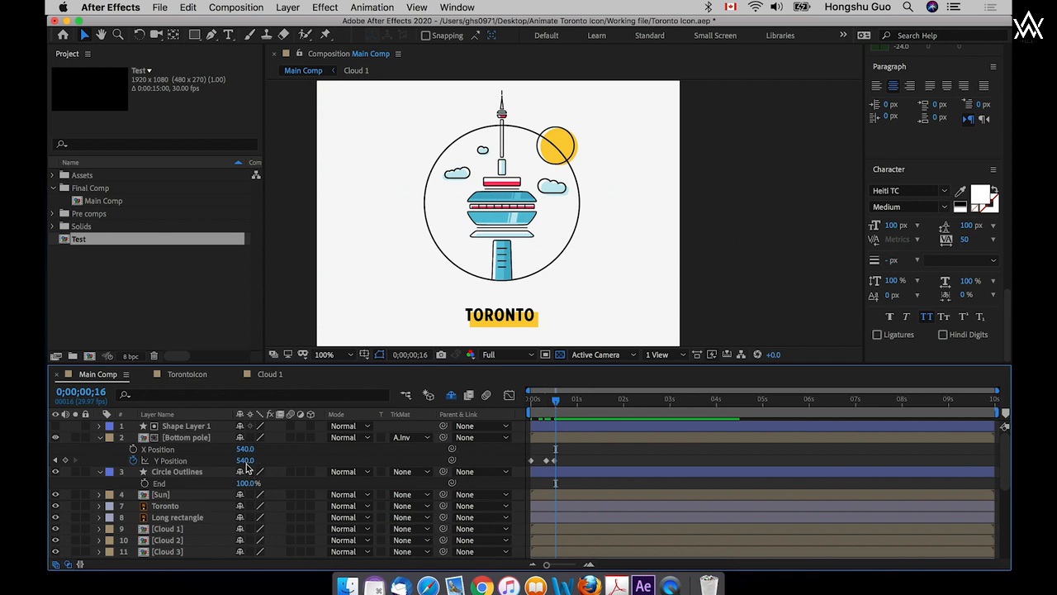
# - Apply Easy Ease to all three Y Position keyframes of the Bottom pole layer
pyautogui.moveTo(578, 446); pyautogui.dragTo(508, 468)
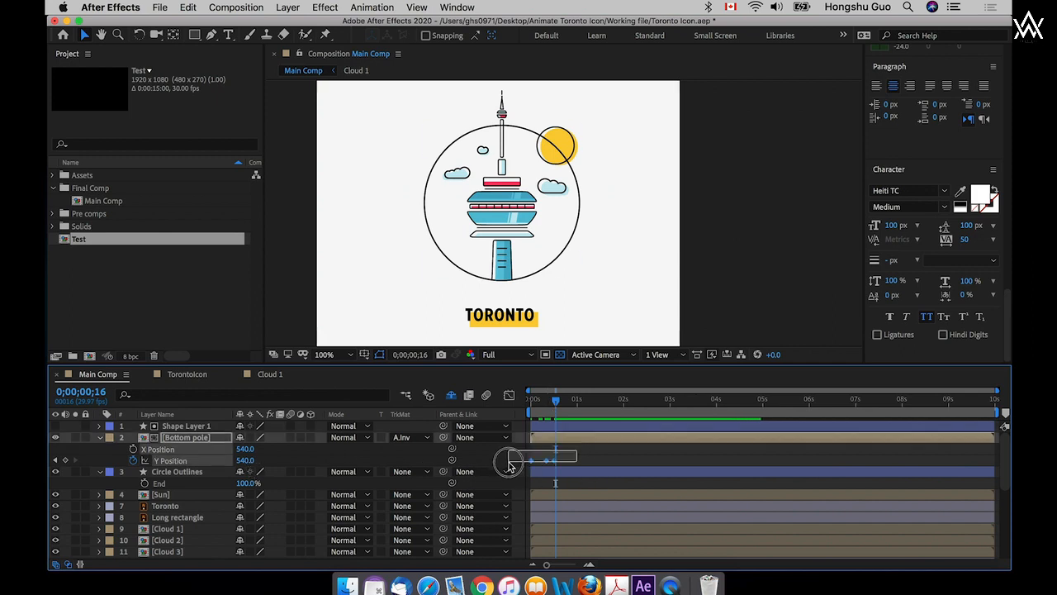
pyautogui.rightClick(556, 465)
pyautogui.moveTo(602, 562)
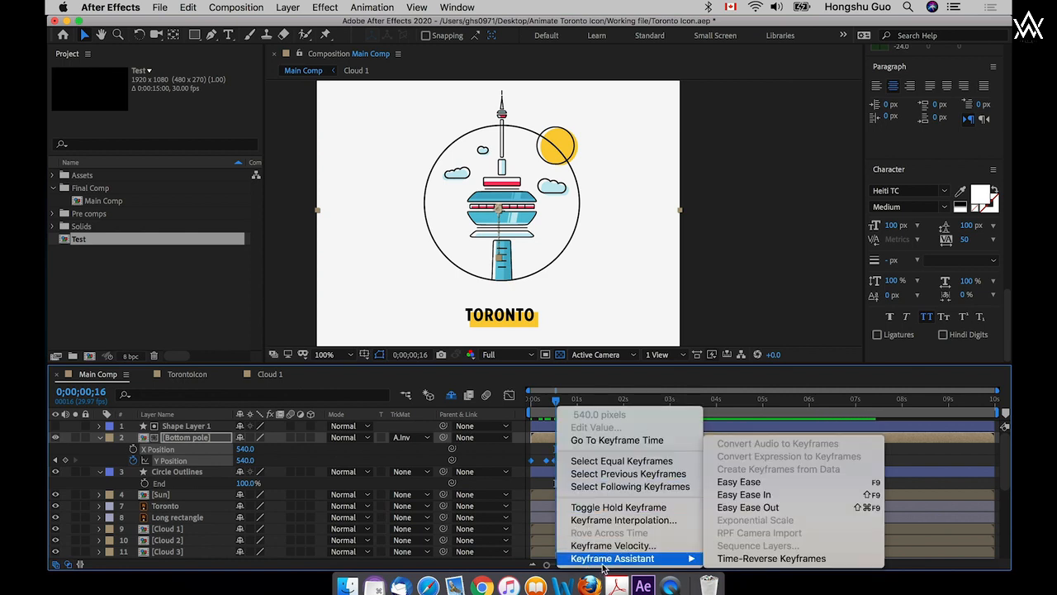
pyautogui.click(760, 481)
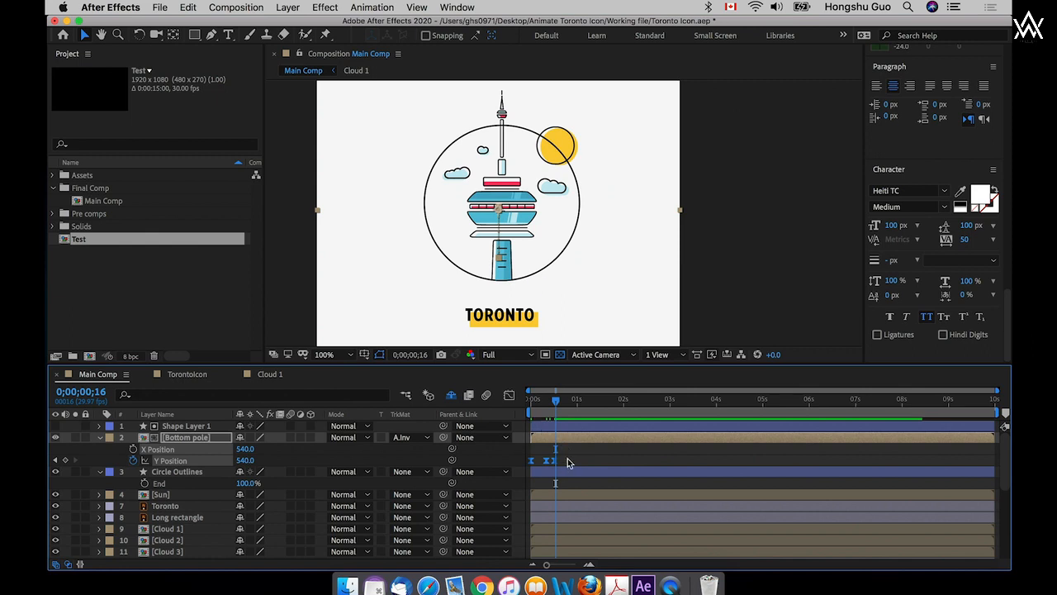
# - Open the Graph Editor for the Bottom pole's Y Position keyframes, using the speed graph fitted to the view
pyautogui.moveTo(569, 455); pyautogui.dragTo(513, 464)
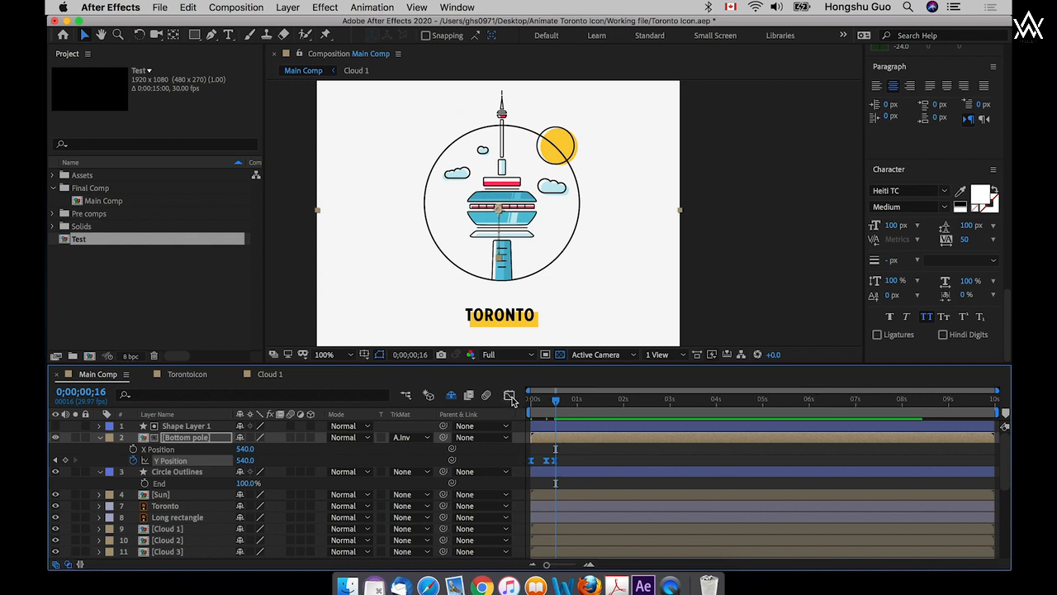
pyautogui.click(511, 397)
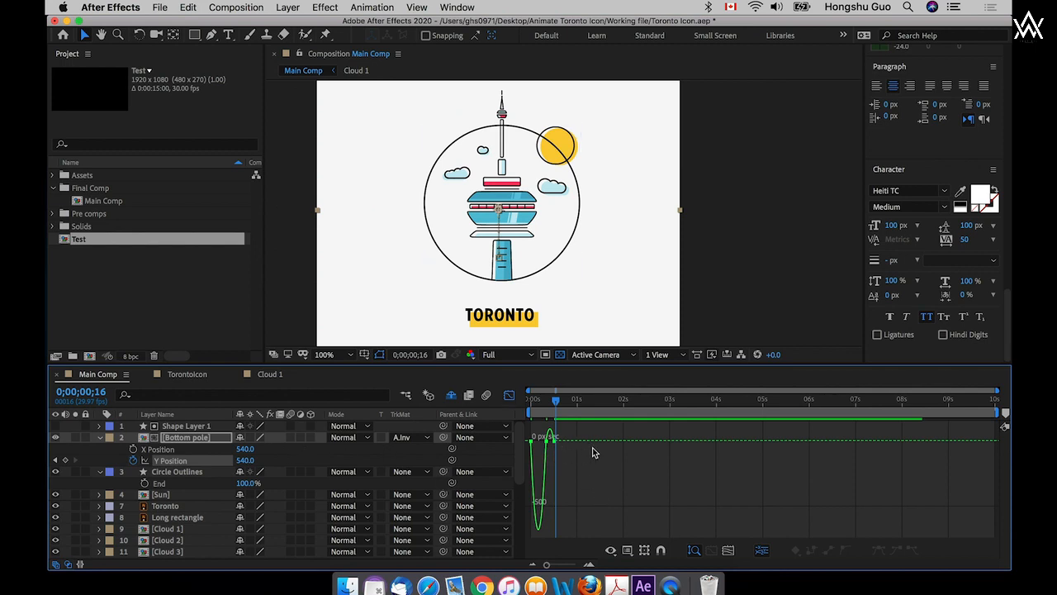
pyautogui.click(729, 551)
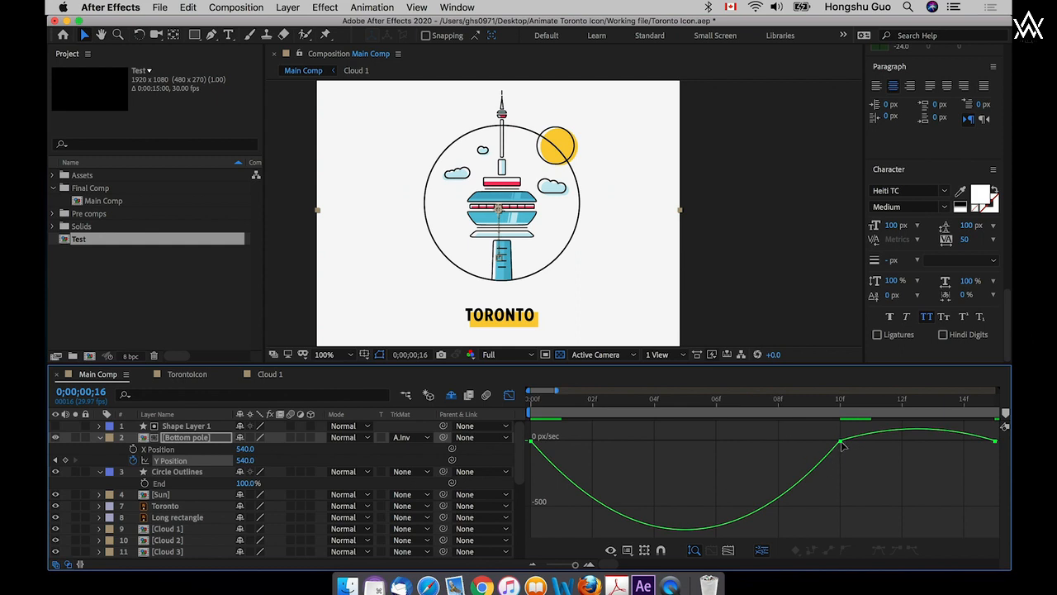
pyautogui.click(628, 552)
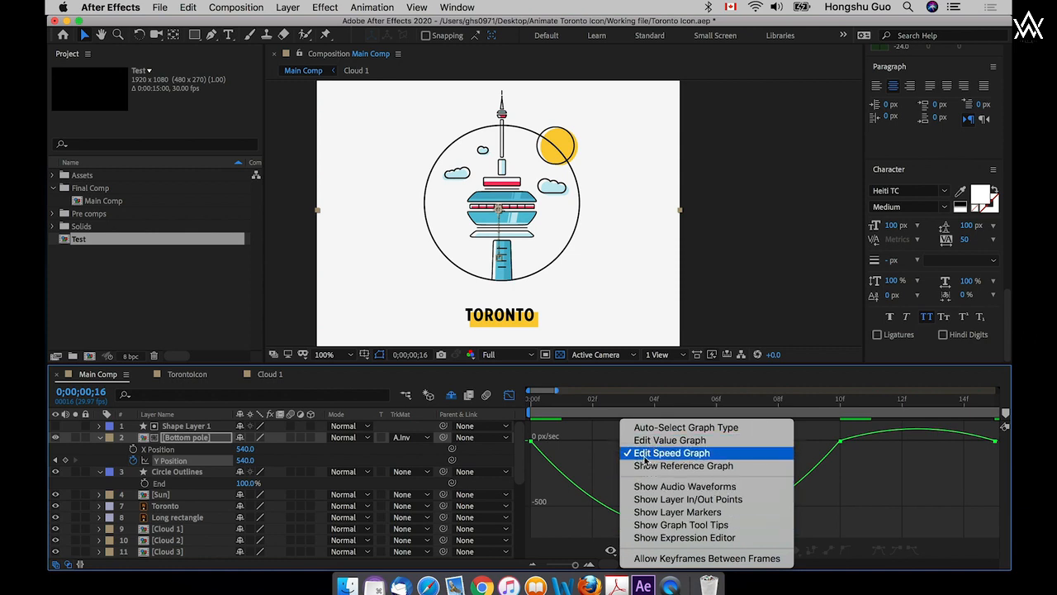
pyautogui.click(645, 456)
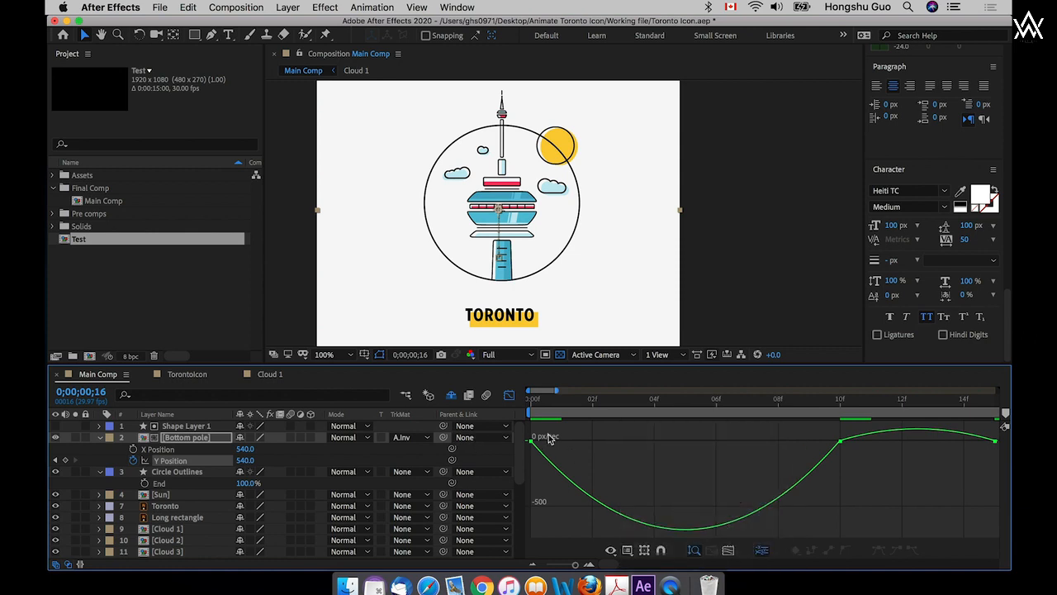
# - Lengthen the speed handles between frames 0 and 10 inward so the pole's rise peaks sharply midway
pyautogui.moveTo(549, 435); pyautogui.dragTo(525, 447)
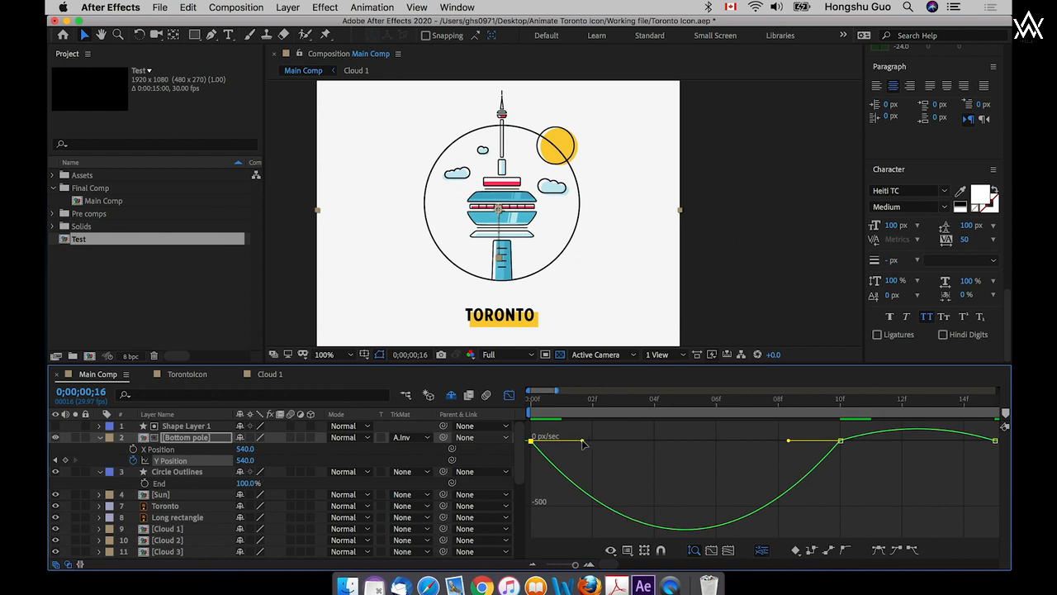
pyautogui.moveTo(582, 442); pyautogui.dragTo(616, 439)
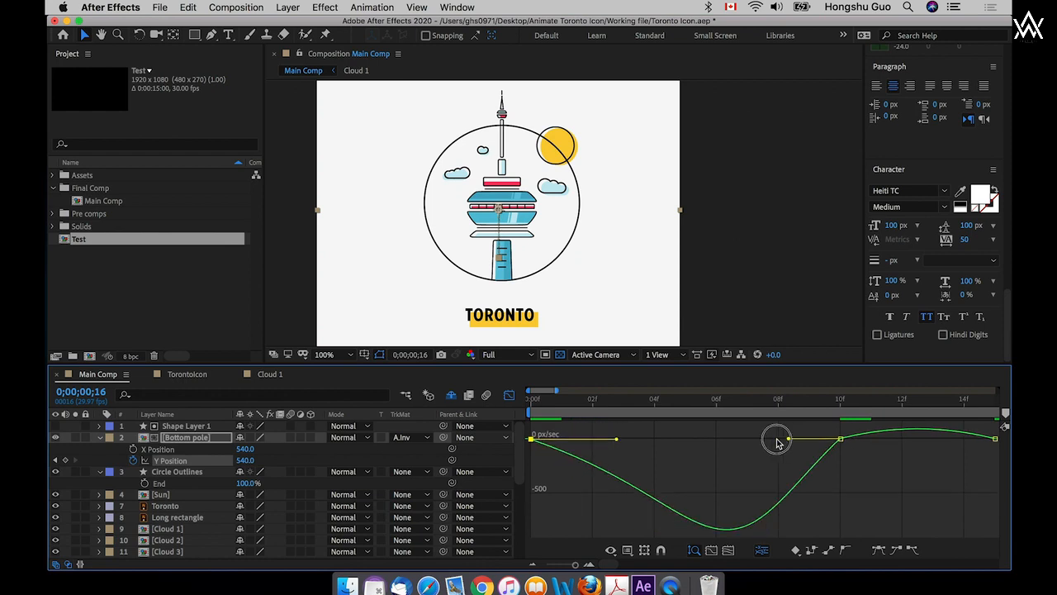
pyautogui.moveTo(777, 440); pyautogui.dragTo(749, 439)
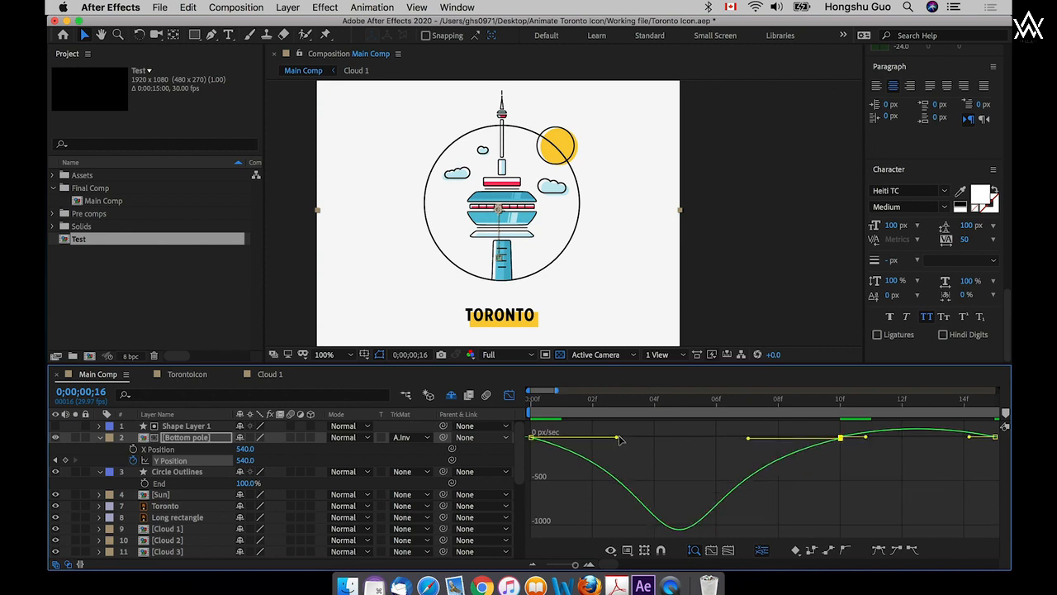
pyautogui.moveTo(620, 439); pyautogui.dragTo(625, 437)
pyautogui.moveTo(748, 439); pyautogui.dragTo(740, 438)
# - Lengthen the speed handles between frames 10 and 15 inward to sharpen the settling motion's speed curve
pyautogui.moveTo(865, 437); pyautogui.dragTo(897, 441)
pyautogui.moveTo(969, 436); pyautogui.dragTo(948, 445)
pyautogui.click(840, 480)
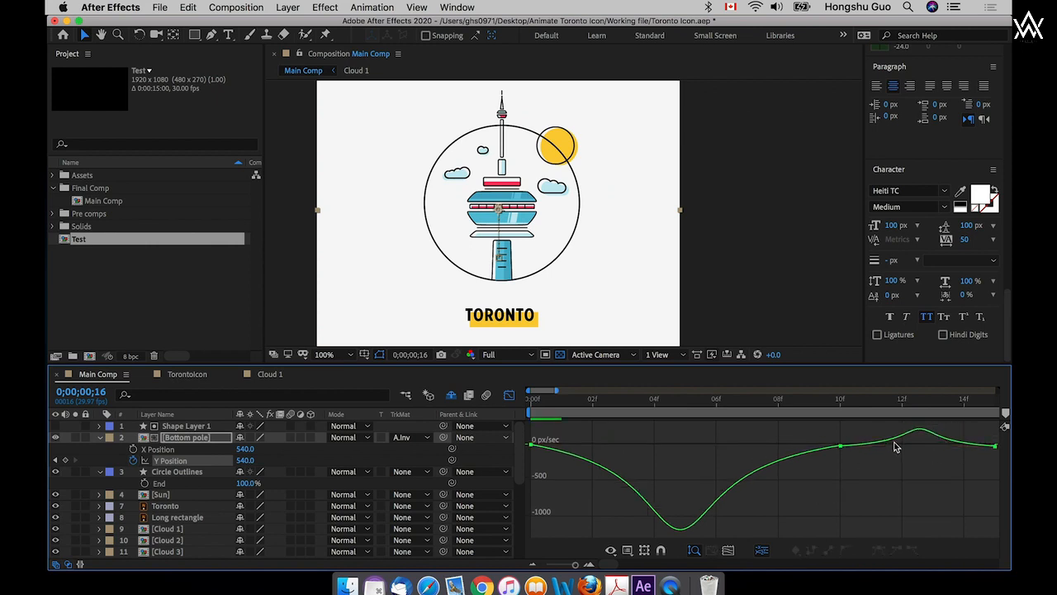
# - End the work area at frame 20 and preview the eased Bottom pole animation from the start
pyautogui.moveTo(569, 565); pyautogui.dragTo(571, 567)
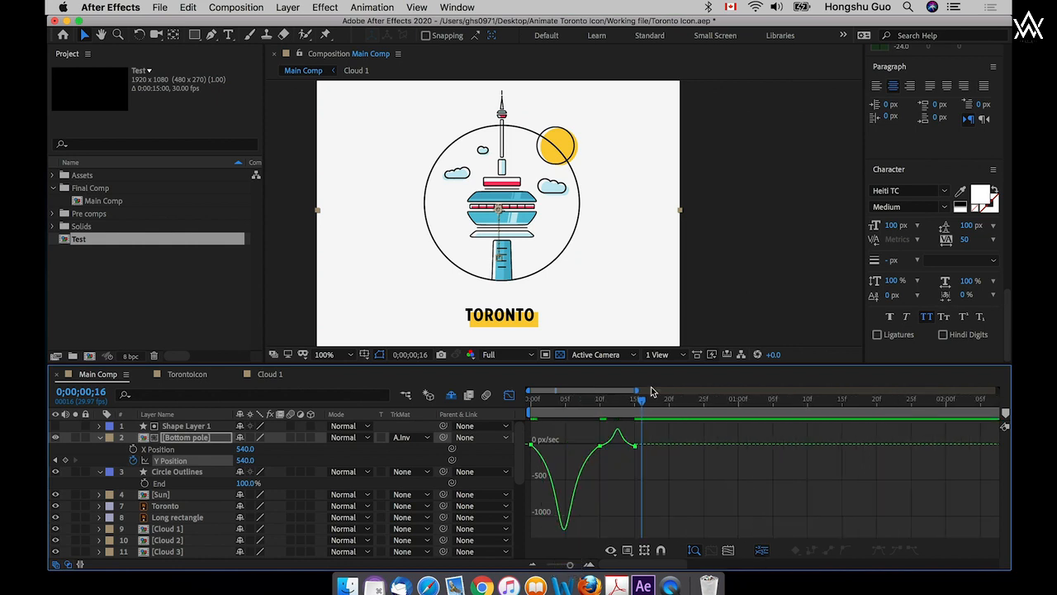
pyautogui.press('Home')
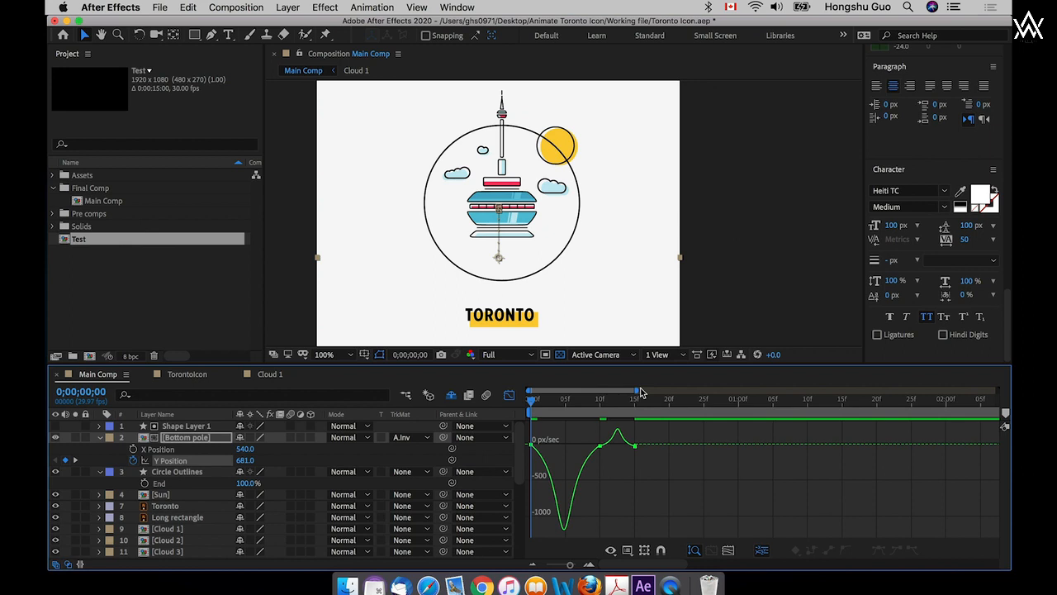
pyautogui.press('space')
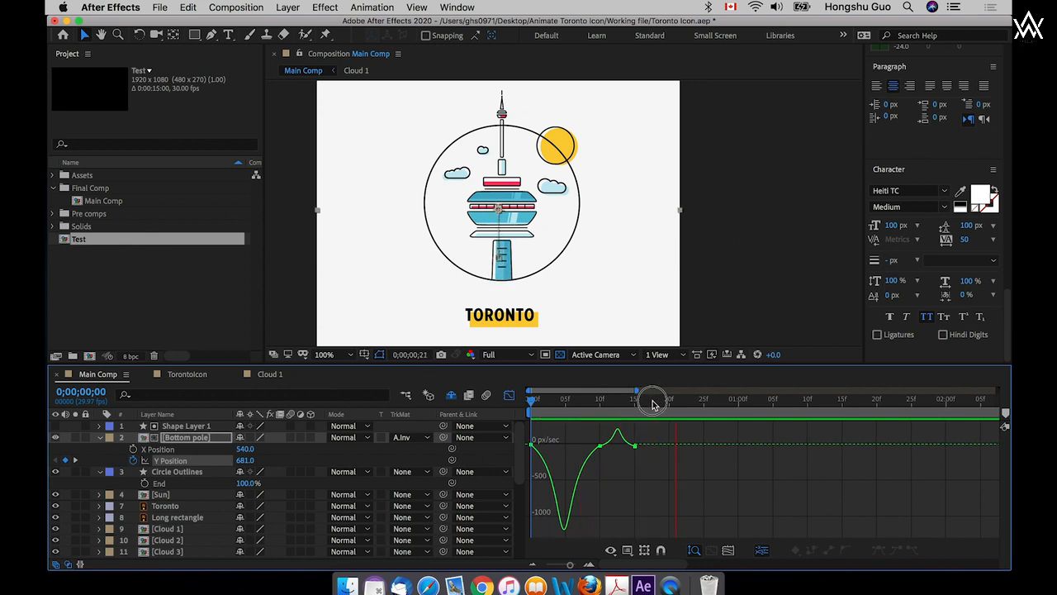
pyautogui.click(670, 400)
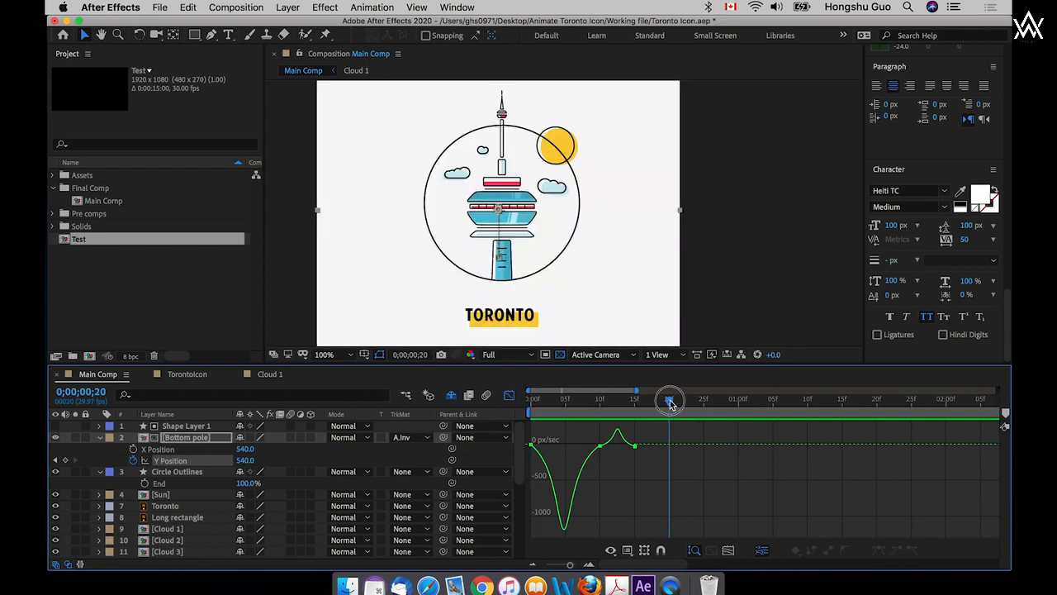
pyautogui.press('n')
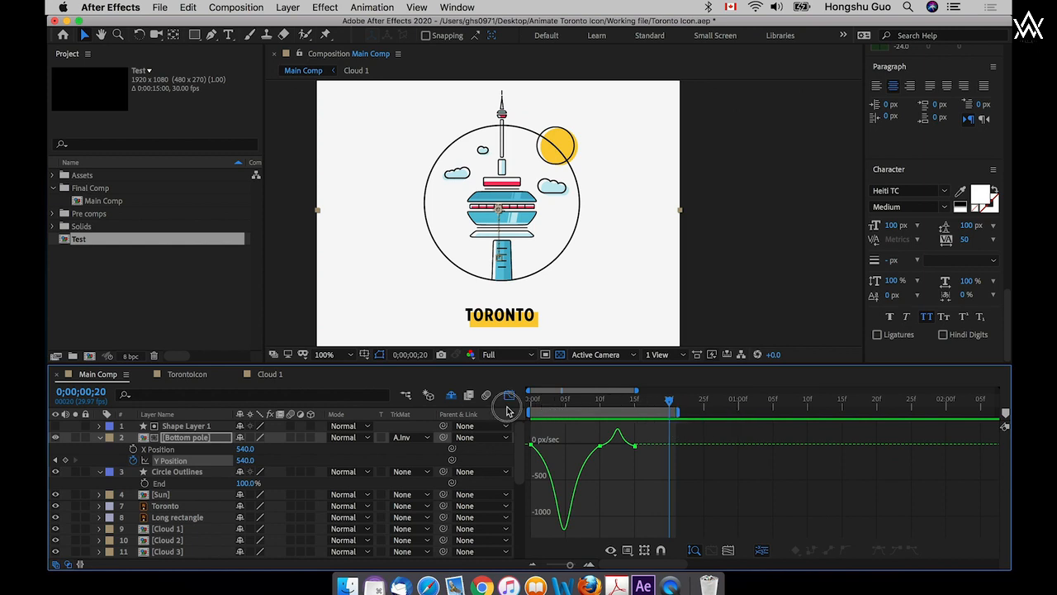
pyautogui.click(532, 400)
pyautogui.press('space')
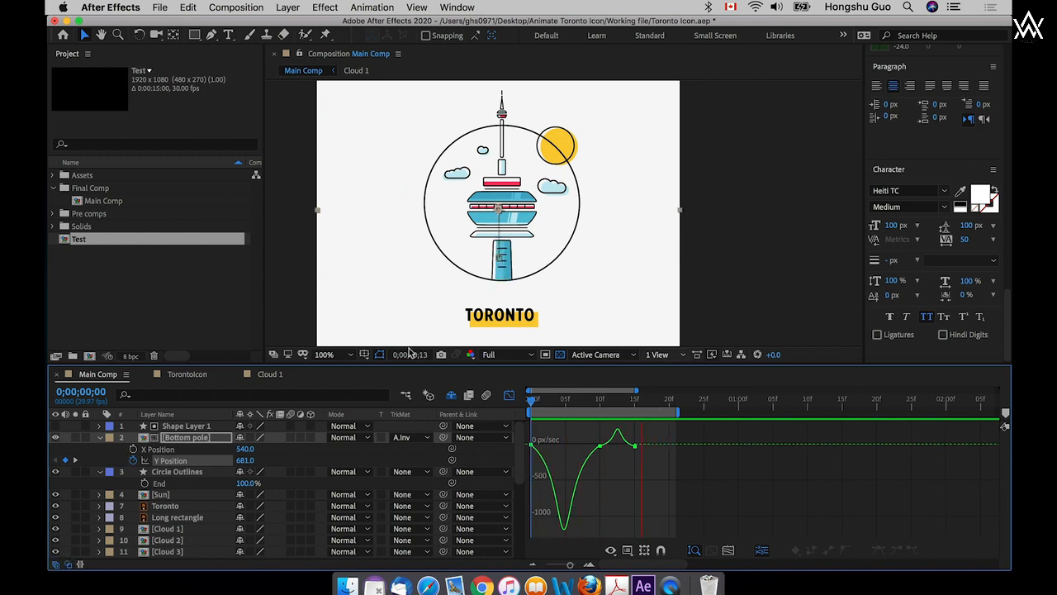
# - Stop the preview, move the Bottom Base layer to the top of the layer stack and switch from the Graph Editor back to layer bars
pyautogui.click(413, 376)
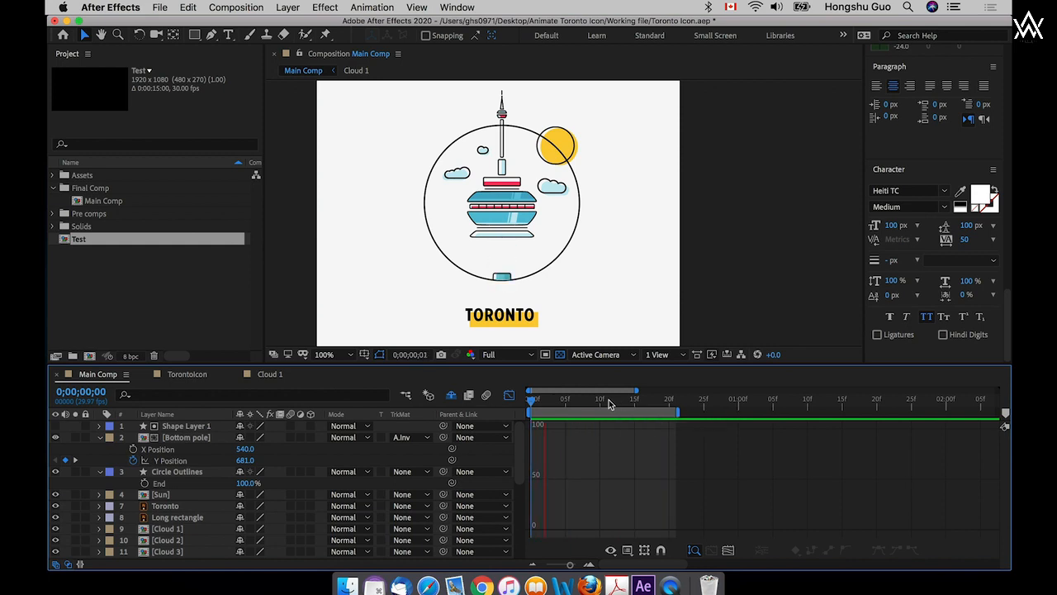
pyautogui.press('space')
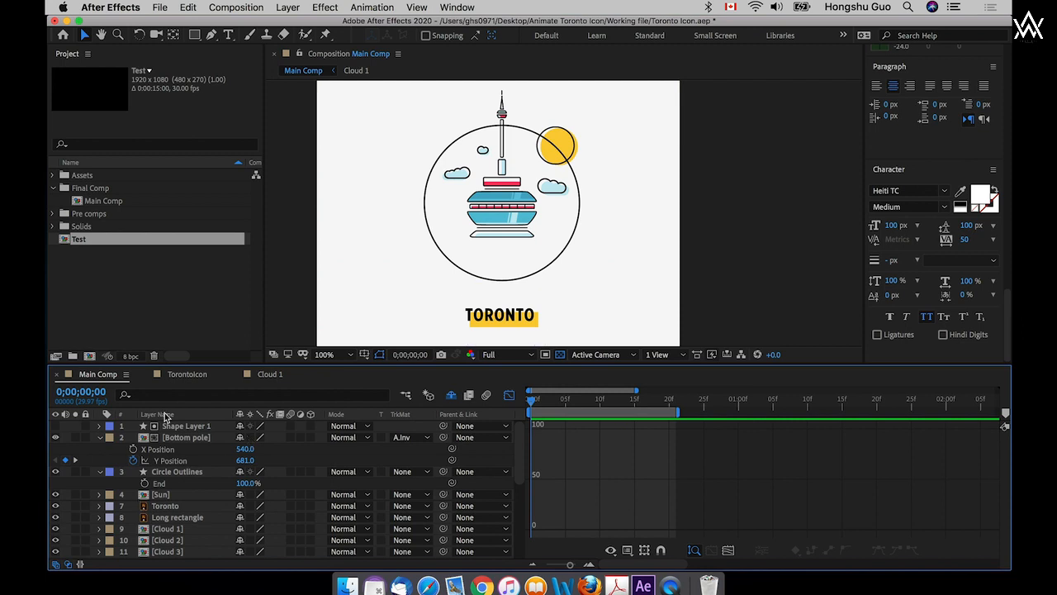
pyautogui.scroll(-5, 188, 488)
pyautogui.click(169, 552)
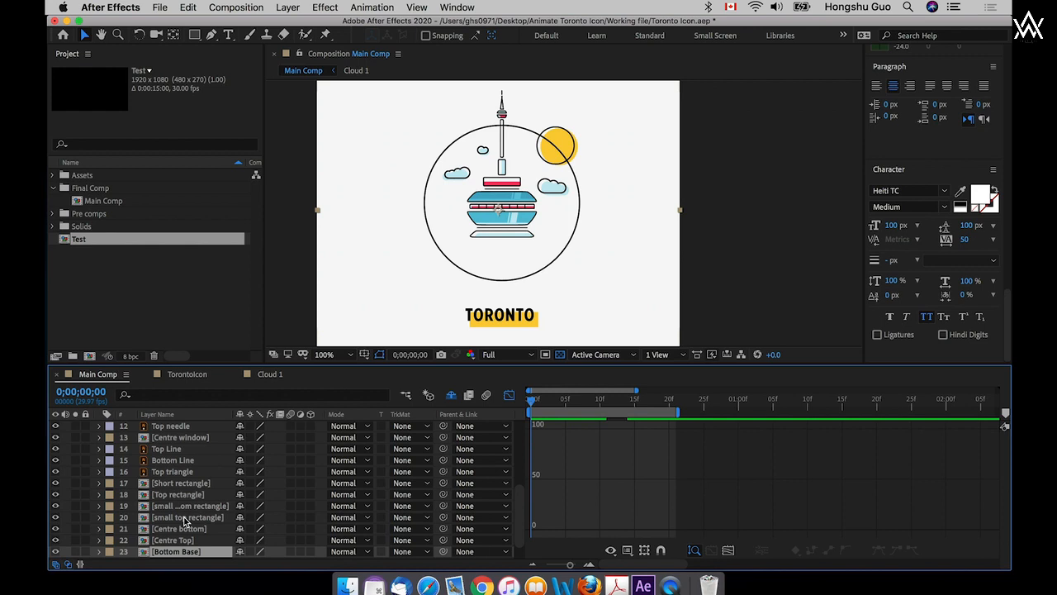
pyautogui.press('shift+super+bracketright')
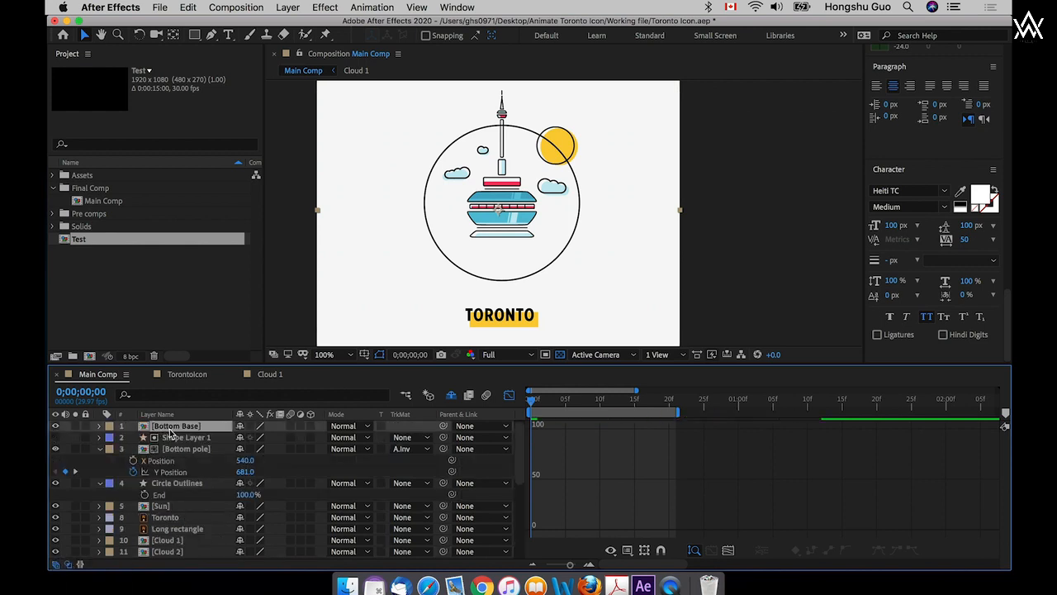
pyautogui.hotkey('shift', 'F3')
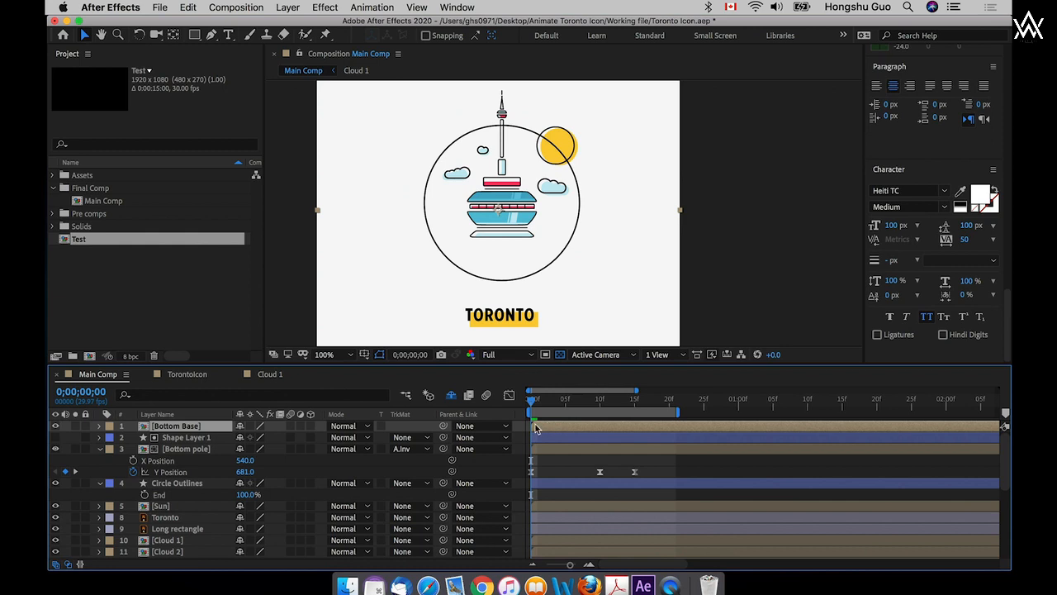
# - Reveal the Bottom Base layer's Position and separate it into X and Y dimensions
pyautogui.press('p')
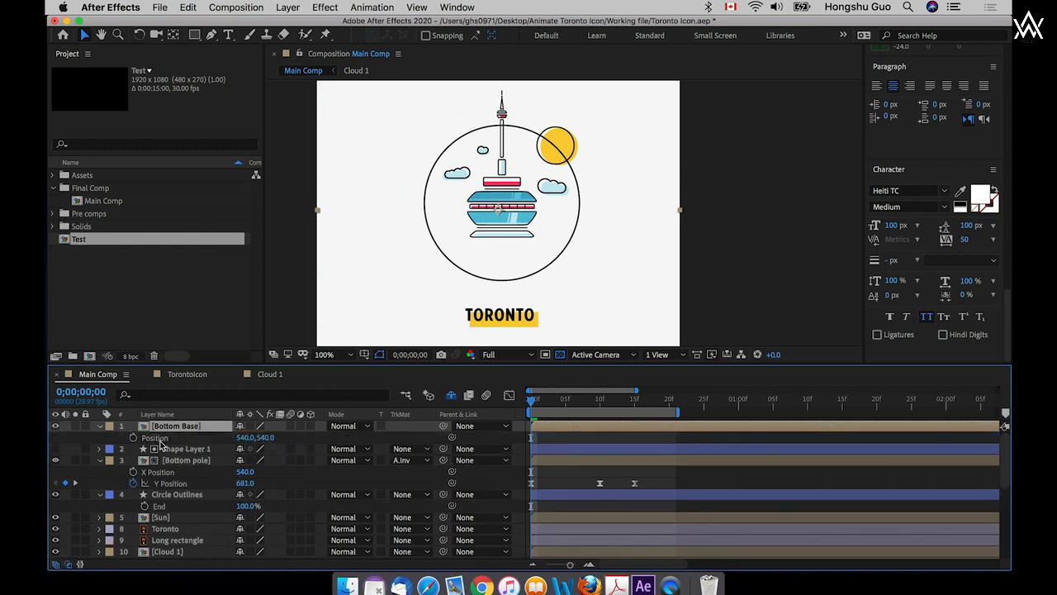
pyautogui.click(157, 439)
pyautogui.rightClick(160, 442)
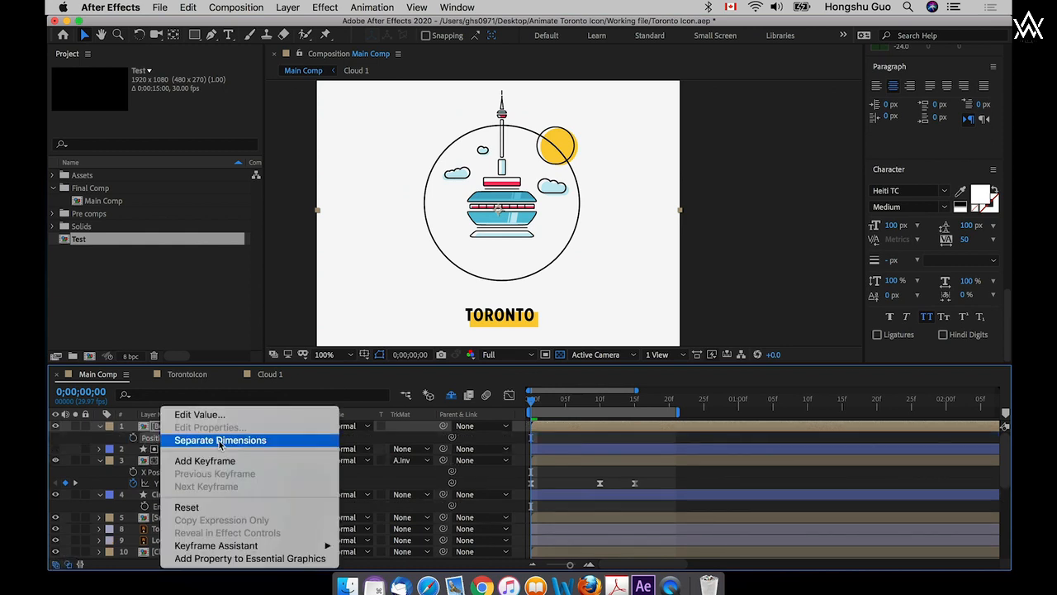
pyautogui.click(171, 437)
# - Copy the Bottom pole's three Y Position keyframes onto the Bottom Base layer at frame 0 and preview the motion
pyautogui.moveTo(643, 488); pyautogui.dragTo(519, 503)
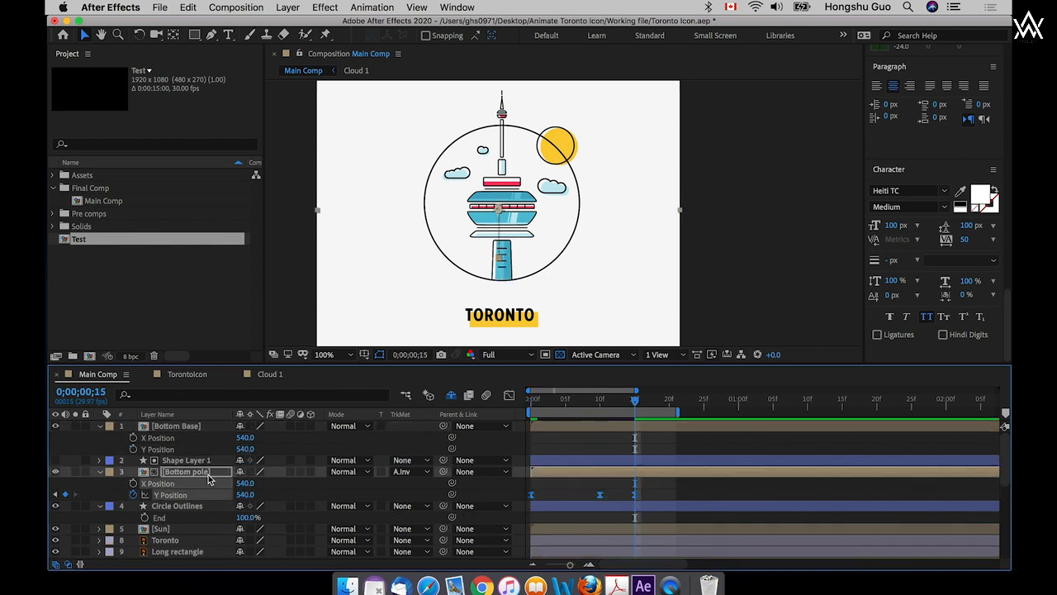
pyautogui.press('super+c')
pyautogui.click(529, 401)
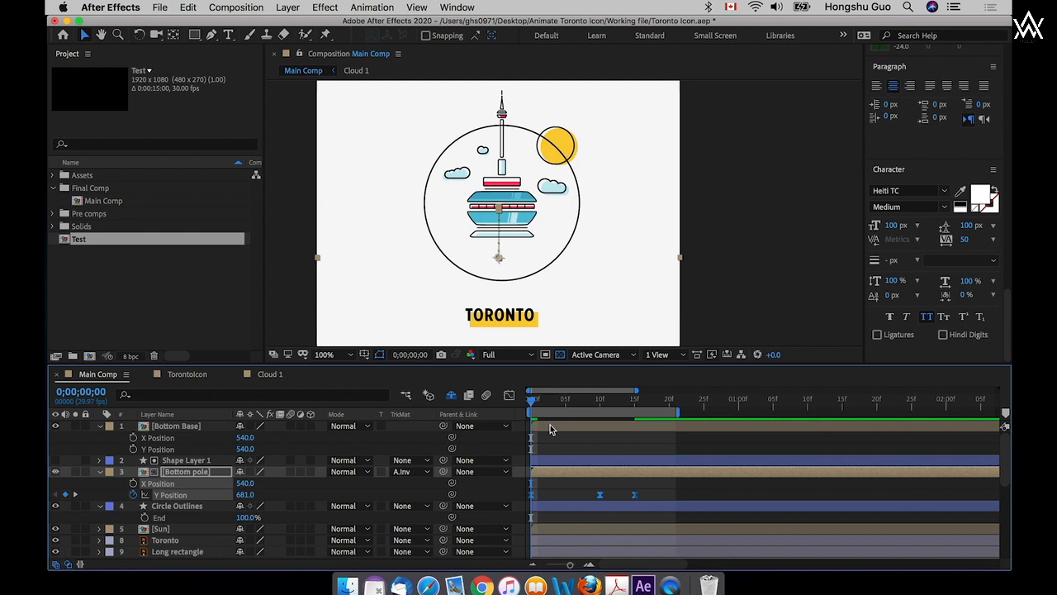
pyautogui.click(188, 427)
pyautogui.press('super+v')
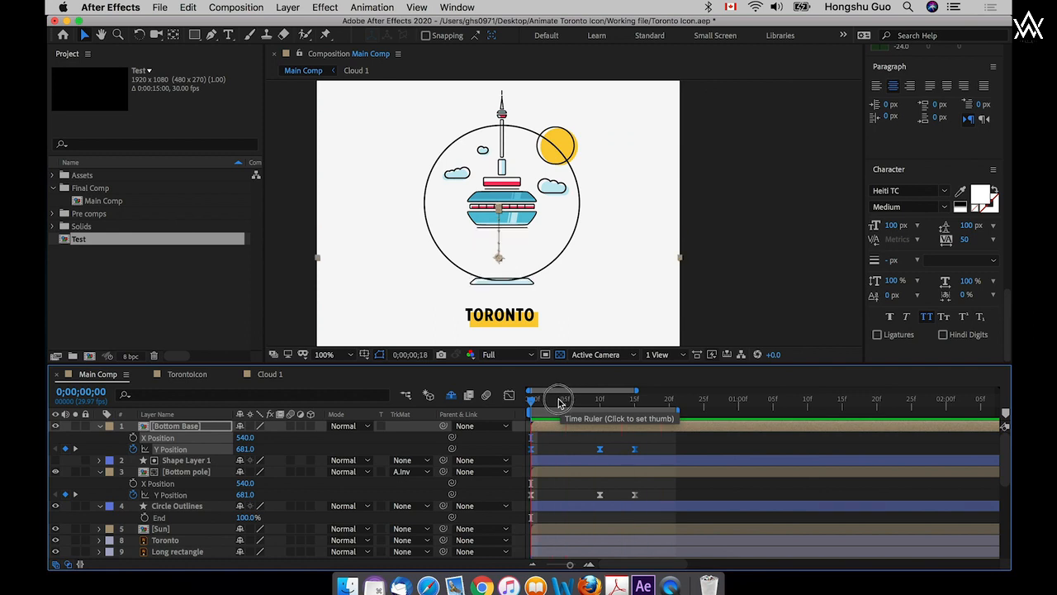
pyautogui.press('space')
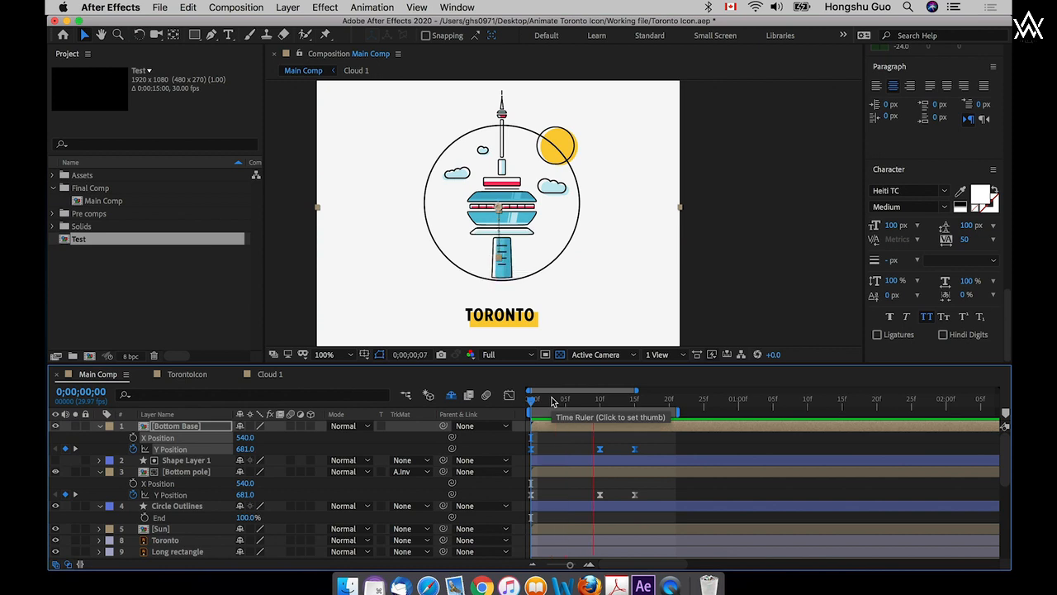
pyautogui.moveTo(555, 399); pyautogui.dragTo(508, 399)
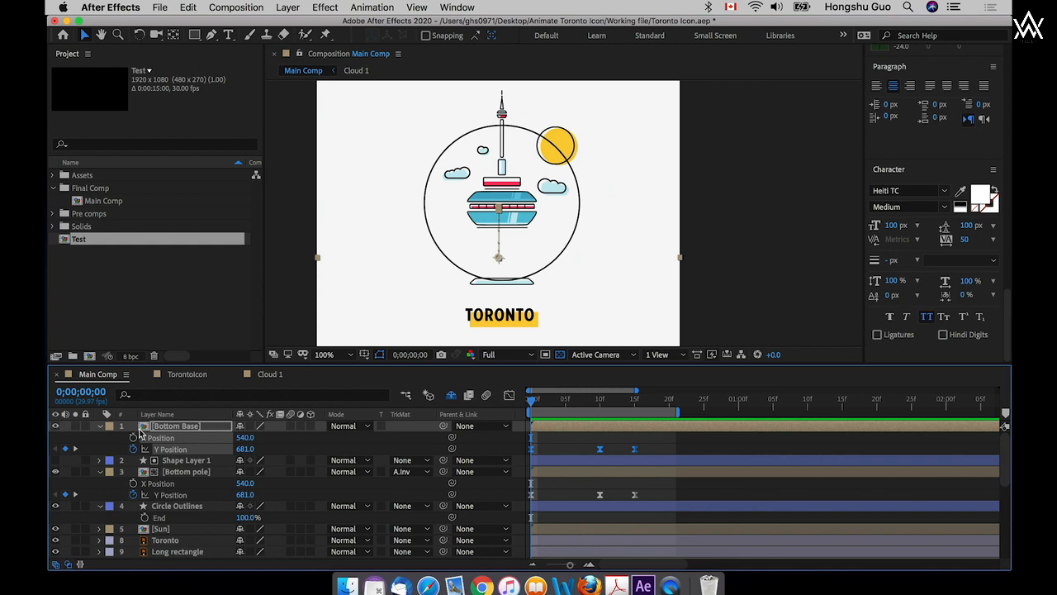
# - At frame 13, draw a filled rectangle on a new shape layer just below the base, covering the pole and the circle's lower edge
pyautogui.click(713, 493)
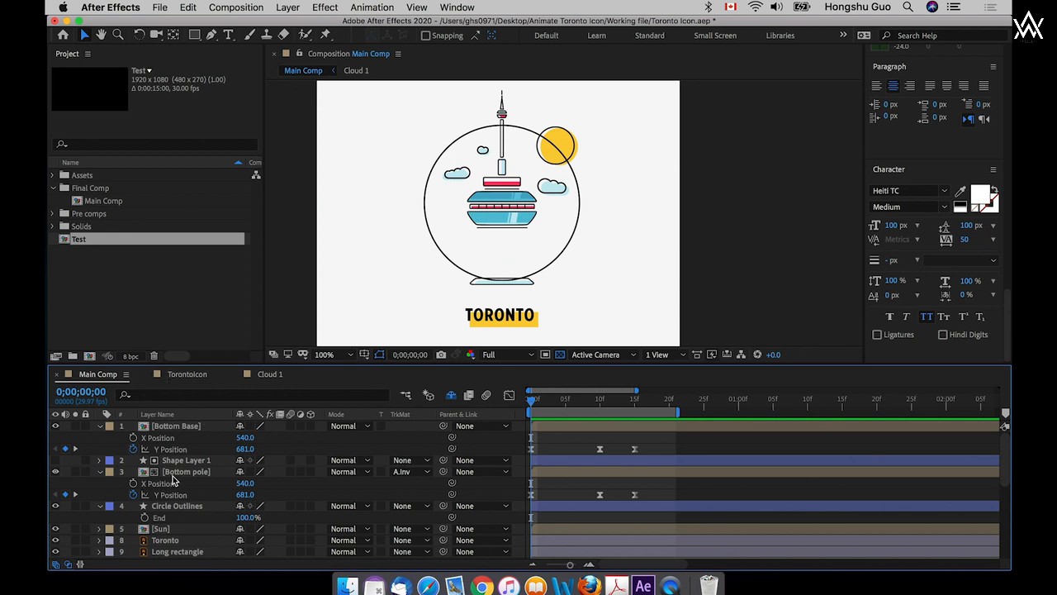
pyautogui.click(194, 34)
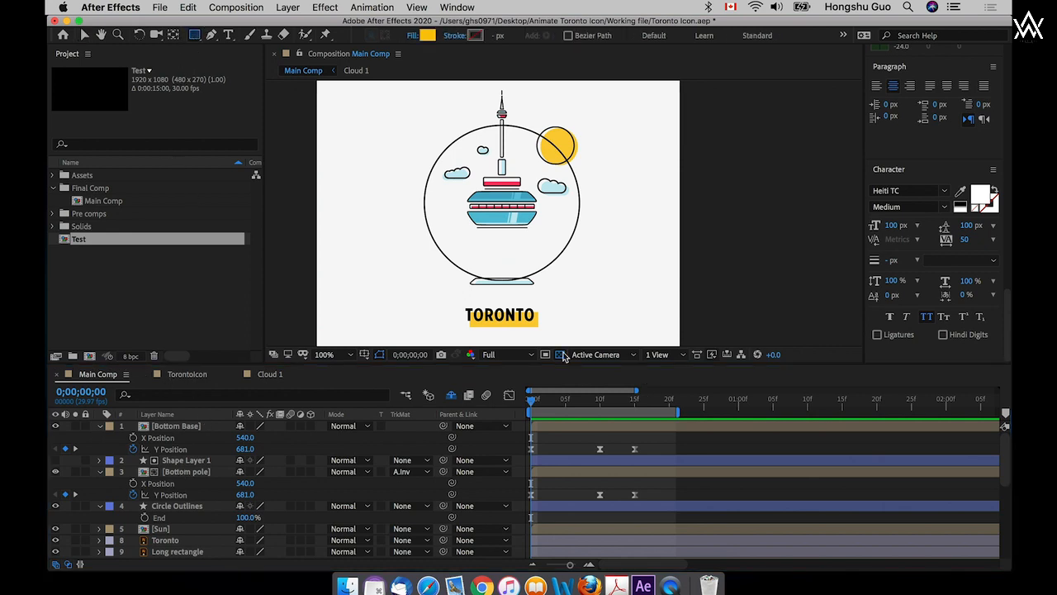
pyautogui.click(614, 403)
pyautogui.moveTo(614, 402); pyautogui.dragTo(622, 402)
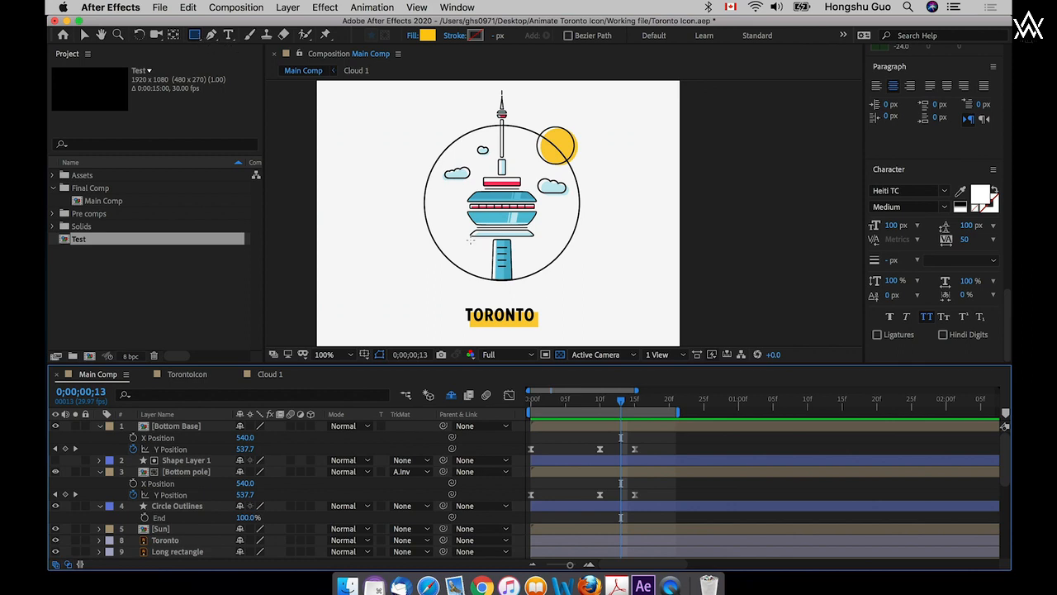
pyautogui.moveTo(469, 239)
pyautogui.mouseDown()
pyautogui.moveTo(513, 251)
pyautogui.moveTo(541, 291)
pyautogui.mouseUp()
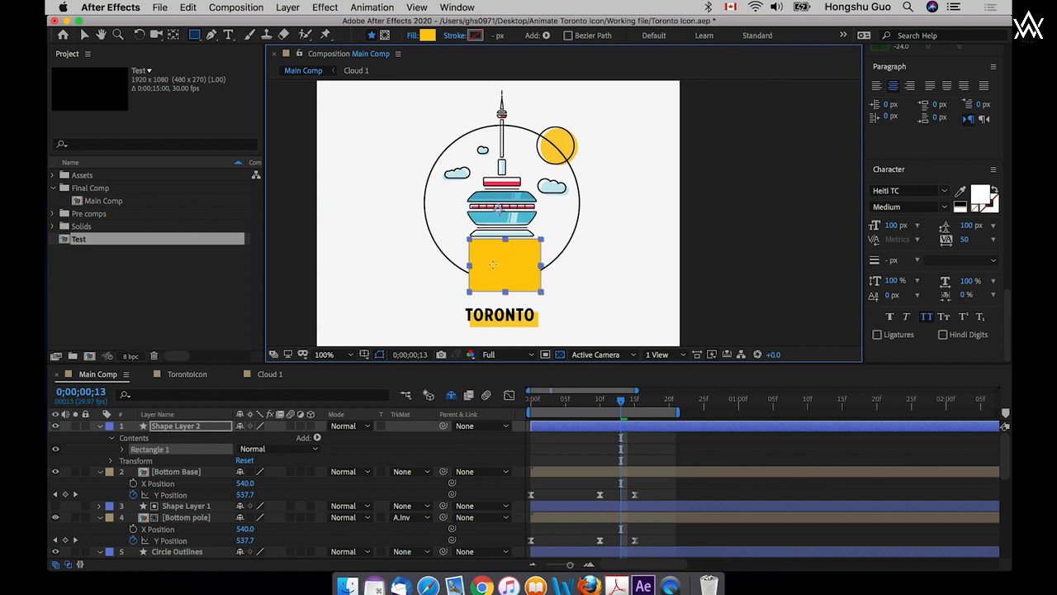
# - Set the Bottom Base's track matte to Alpha Inverted Matte "Shape Layer 2" and preview the animation
pyautogui.click(177, 475)
pyautogui.click(410, 471)
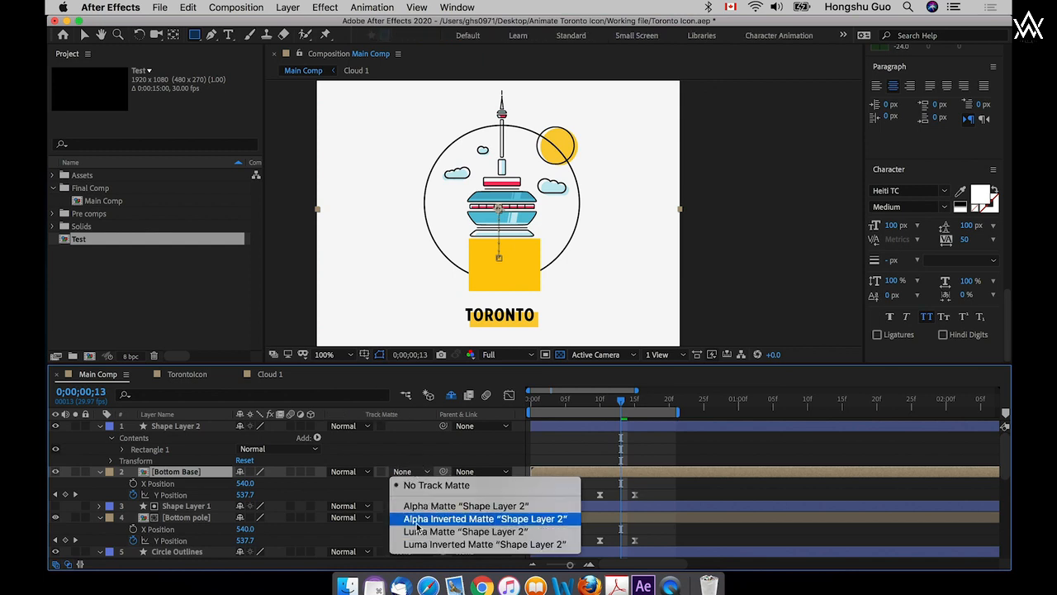
pyautogui.click(426, 519)
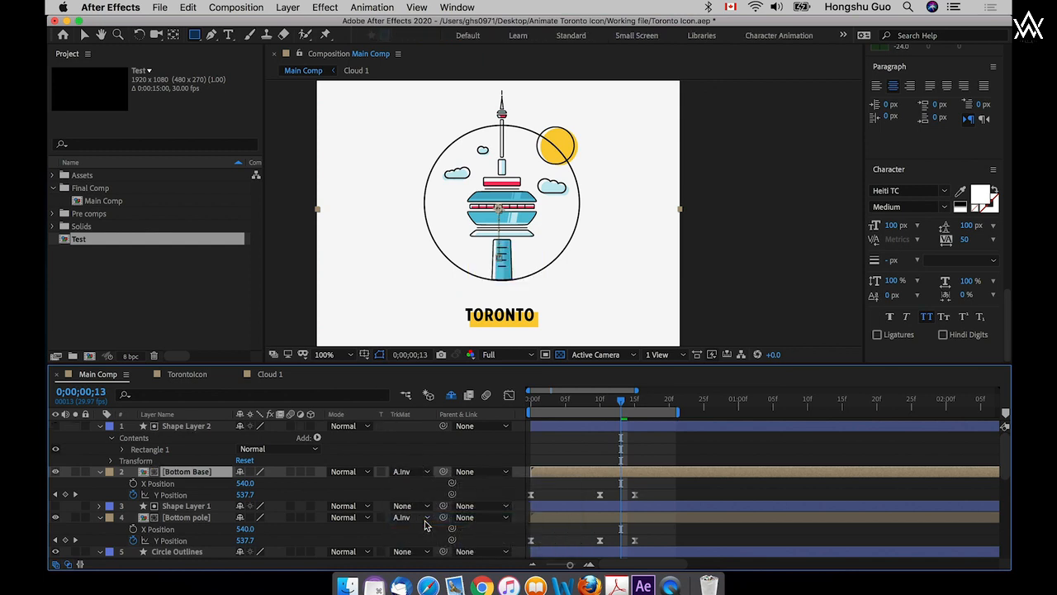
pyautogui.moveTo(544, 400); pyautogui.dragTo(566, 402)
pyautogui.press('space')
pyautogui.press('space')
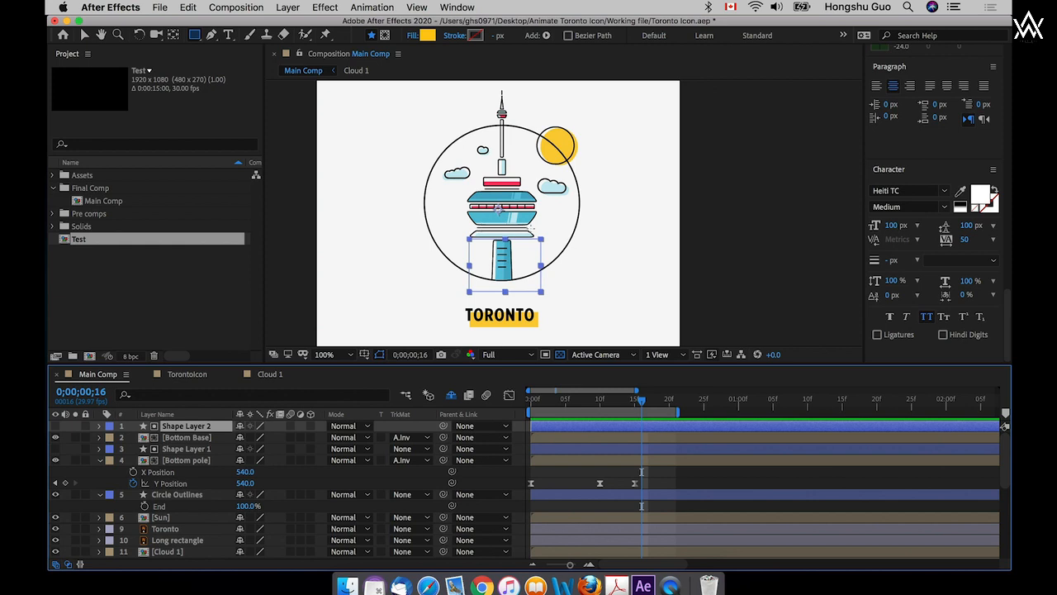
# - Return to the Selection tool and move the Bottom Line layer to the top of the layer stack
pyautogui.press('v')
pyautogui.click(677, 479)
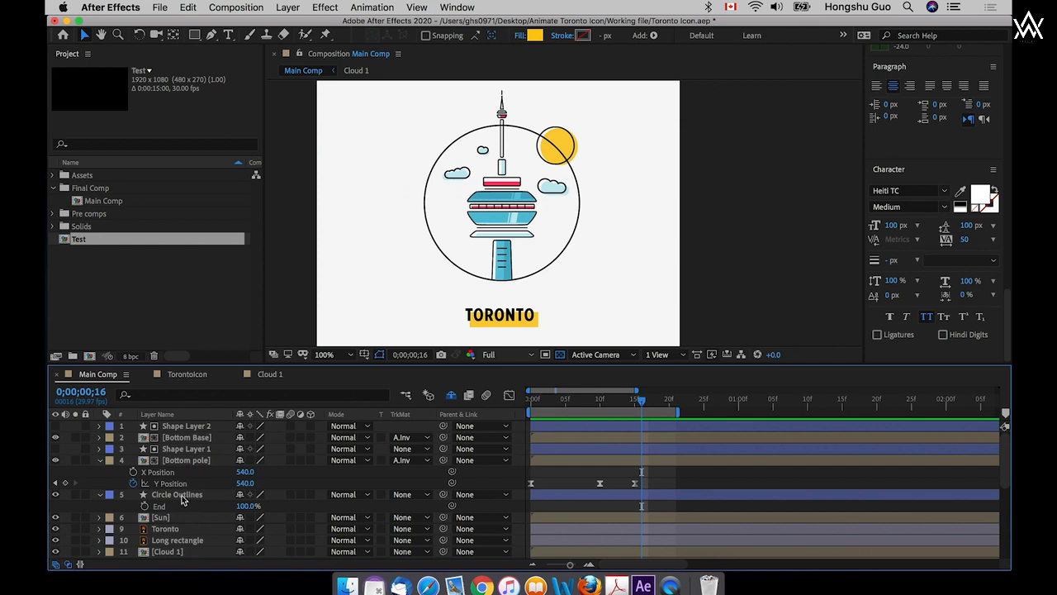
pyautogui.scroll(-5, 170, 510)
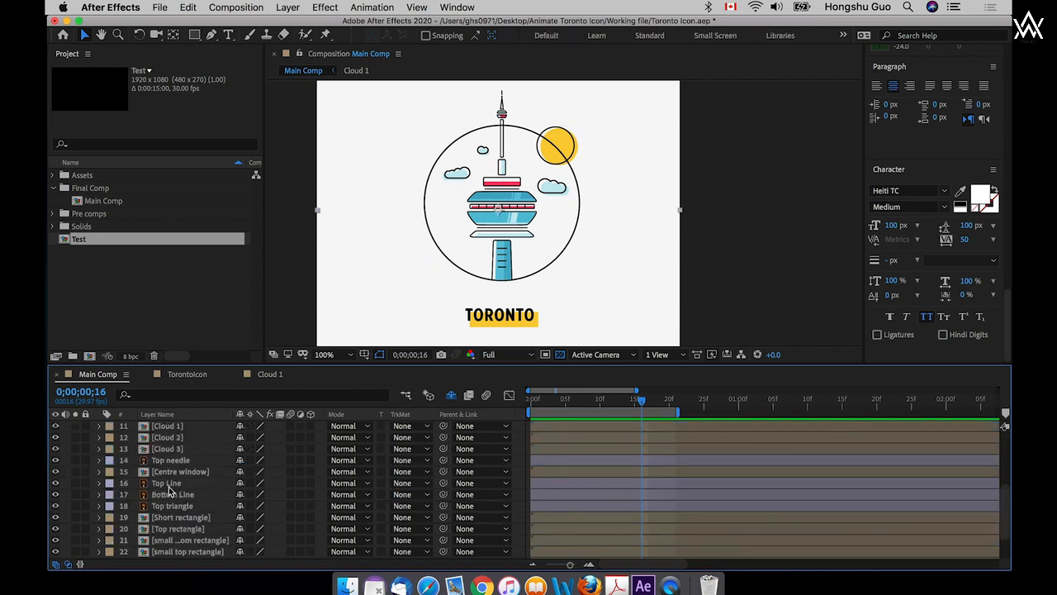
pyautogui.click(167, 484)
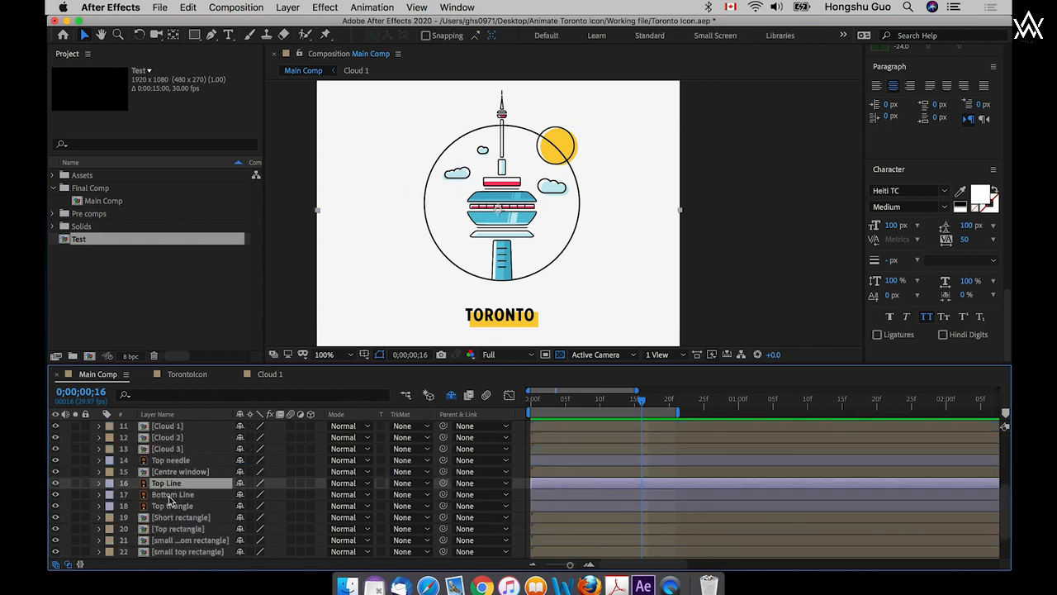
pyautogui.click(170, 494)
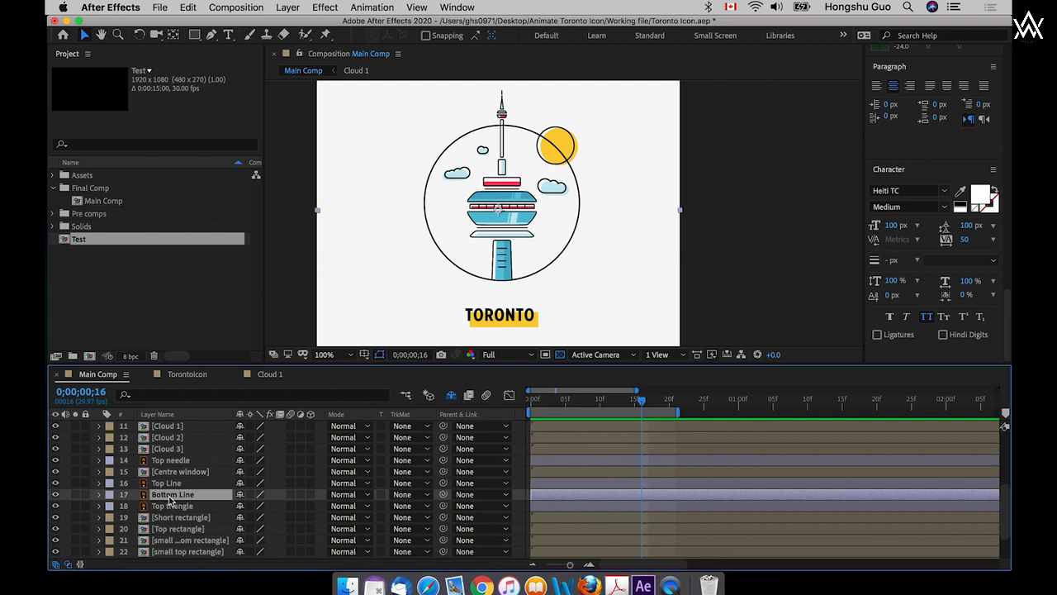
pyautogui.press('super+shift+bracketright')
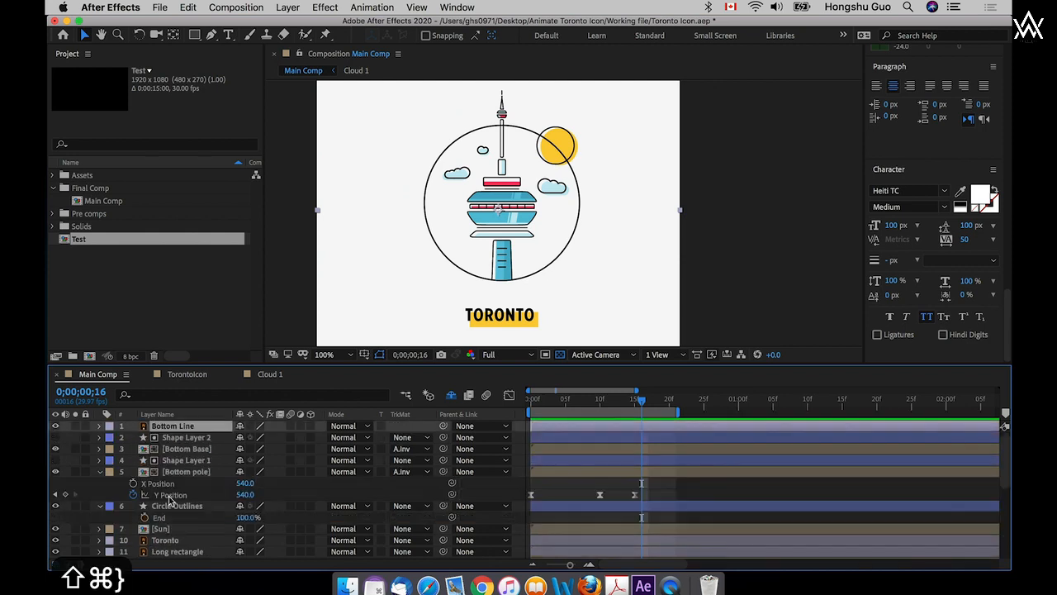
# - At frame 0, move the Bottom Line's anchor point to the middle of the line, at 550, 594
pyautogui.press('super+equal')
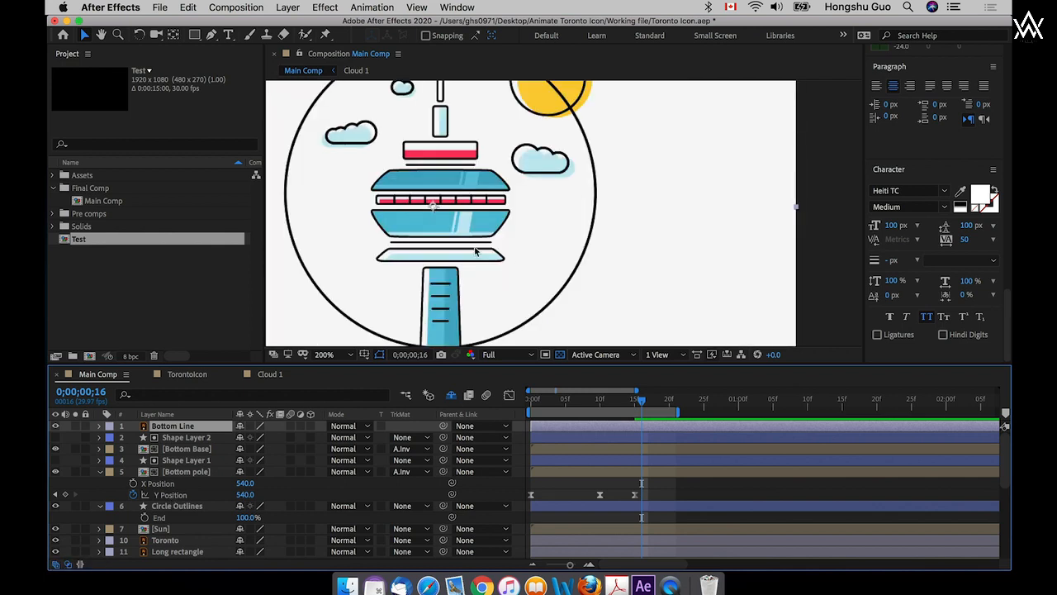
pyautogui.press('Home')
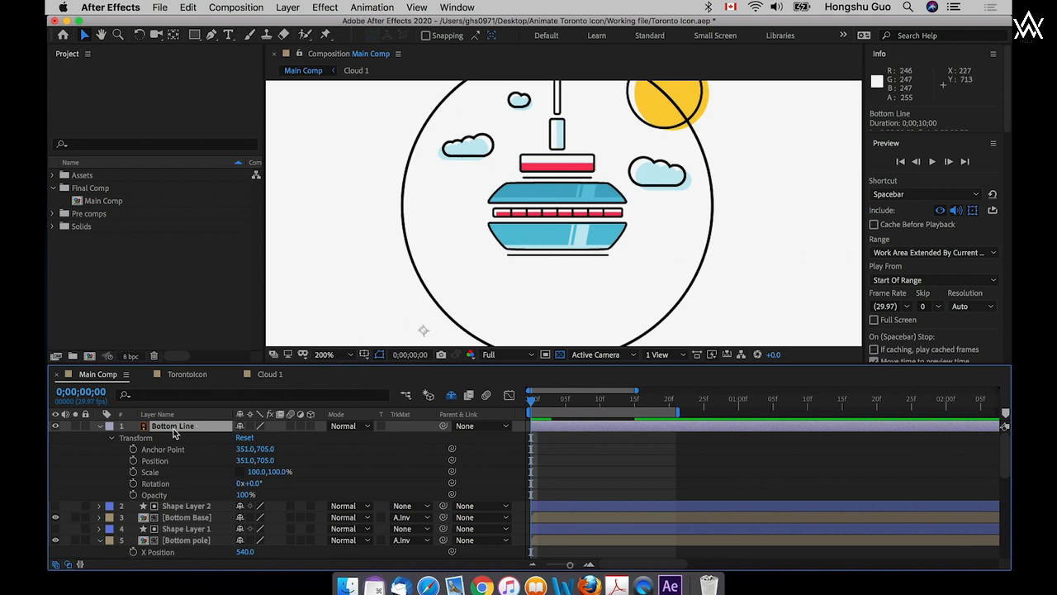
pyautogui.click(173, 34)
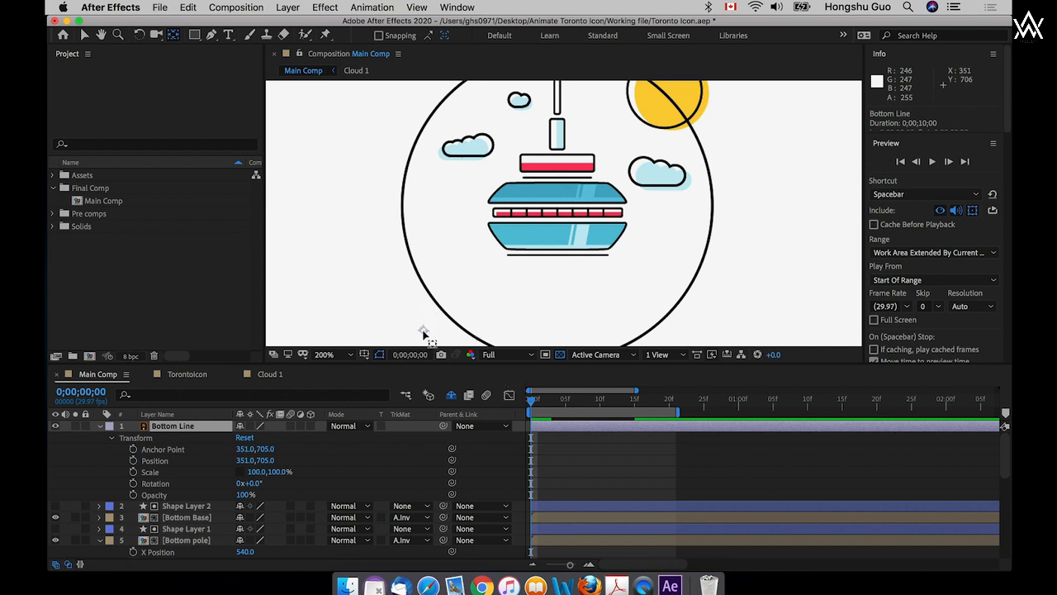
pyautogui.moveTo(422, 332); pyautogui.dragTo(557, 259)
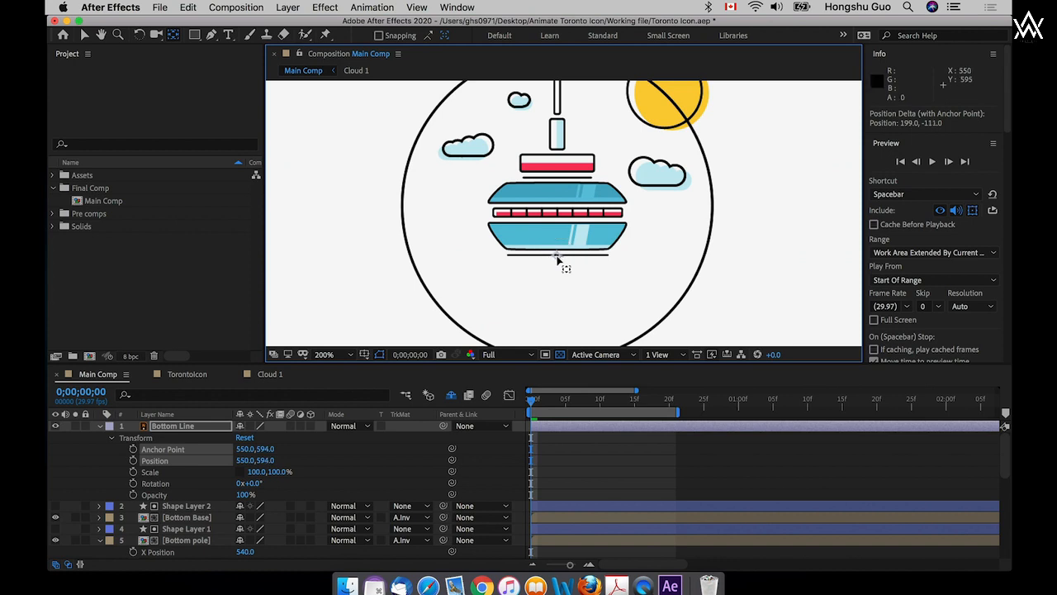
# - Unlink the Bottom Line's Scale proportions and keyframe its horizontal Scale at 0% on frame 0
pyautogui.click(184, 427)
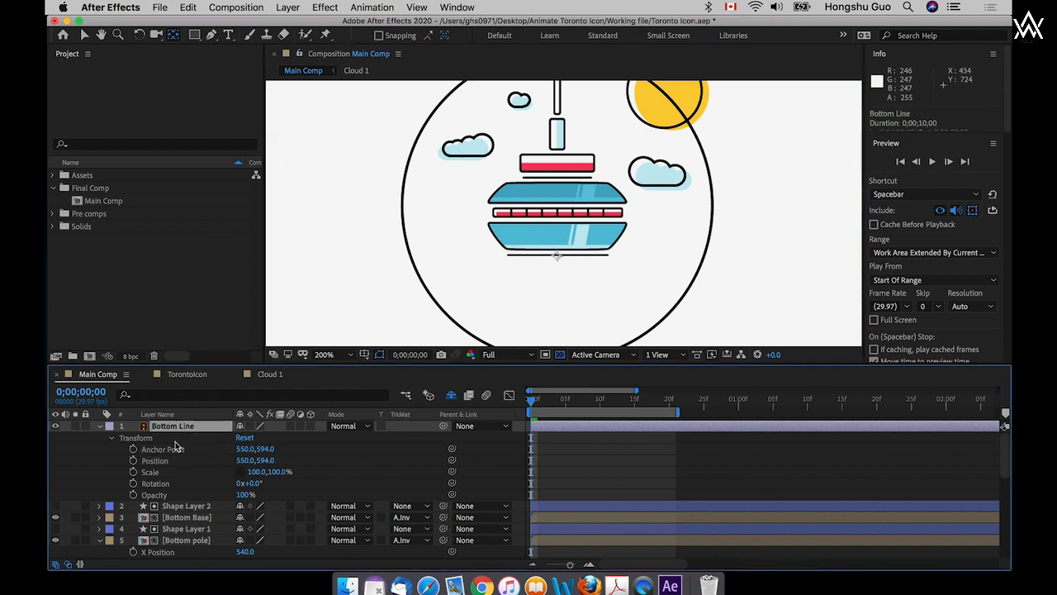
pyautogui.click(100, 427)
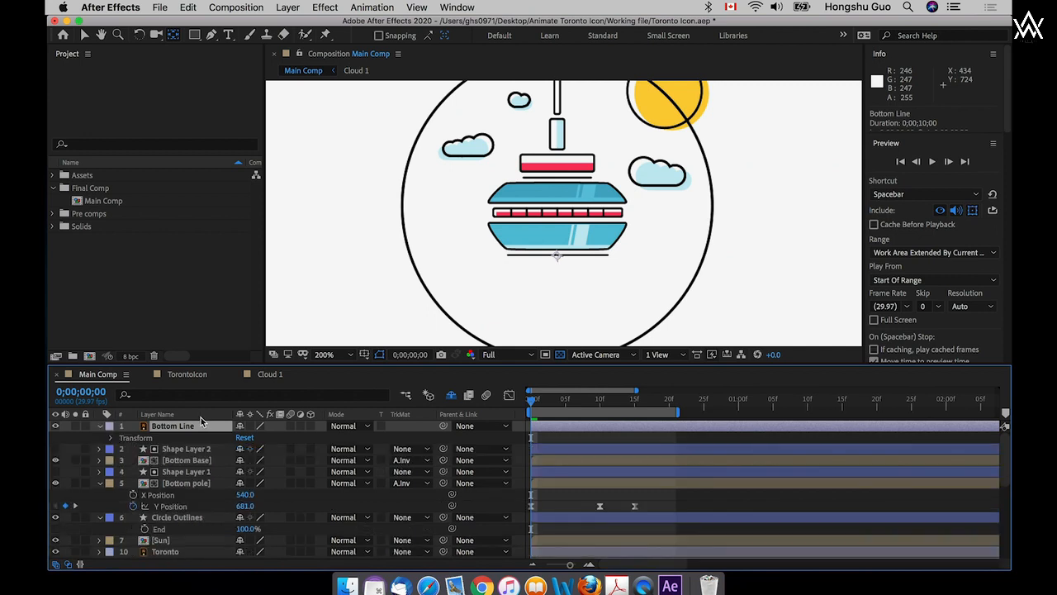
pyautogui.click(100, 427)
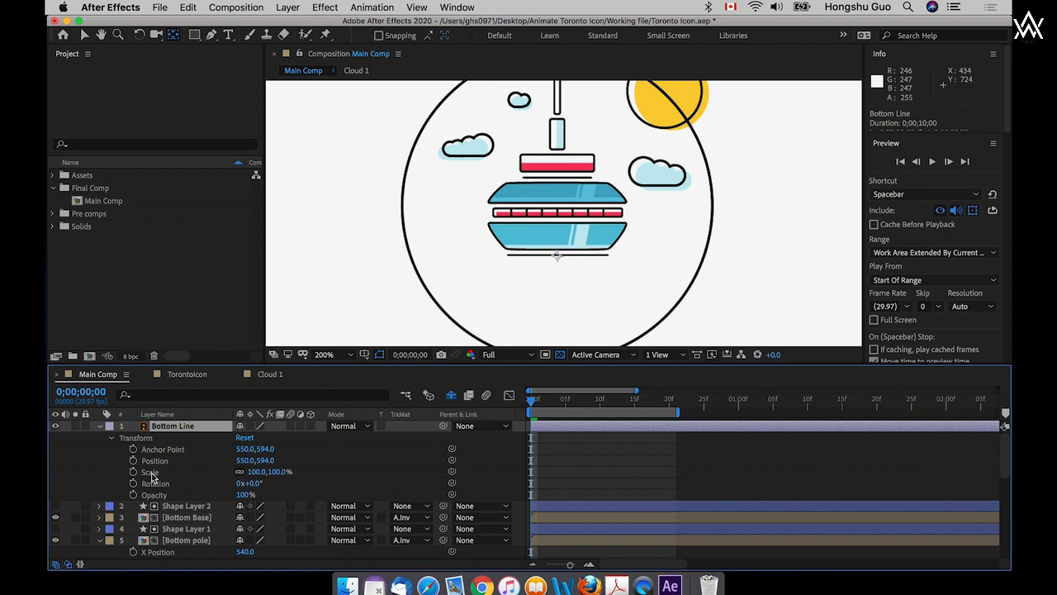
pyautogui.click(151, 473)
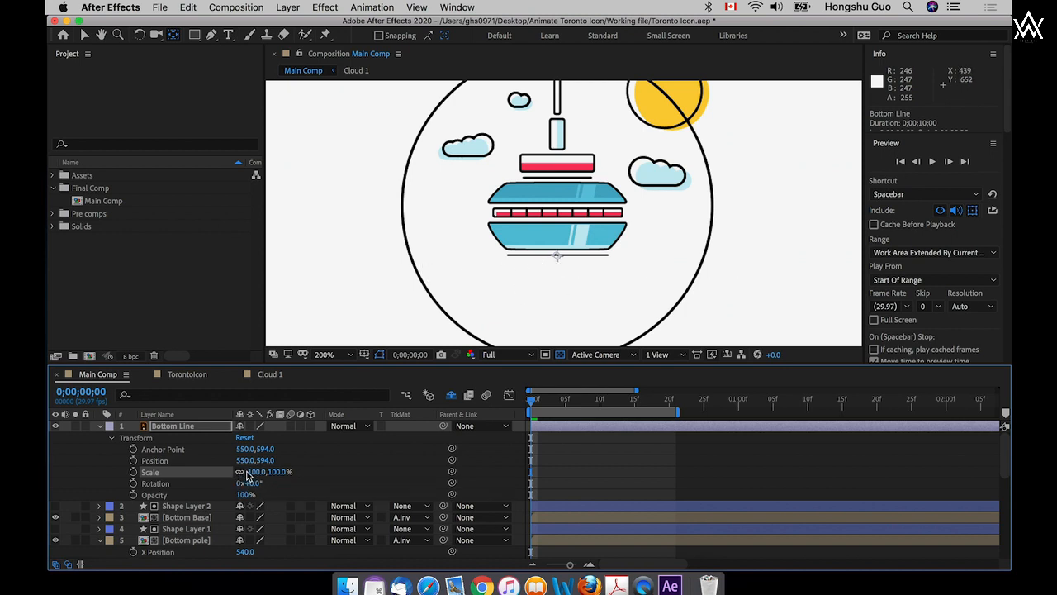
pyautogui.click(239, 476)
pyautogui.click(133, 473)
pyautogui.click(257, 473)
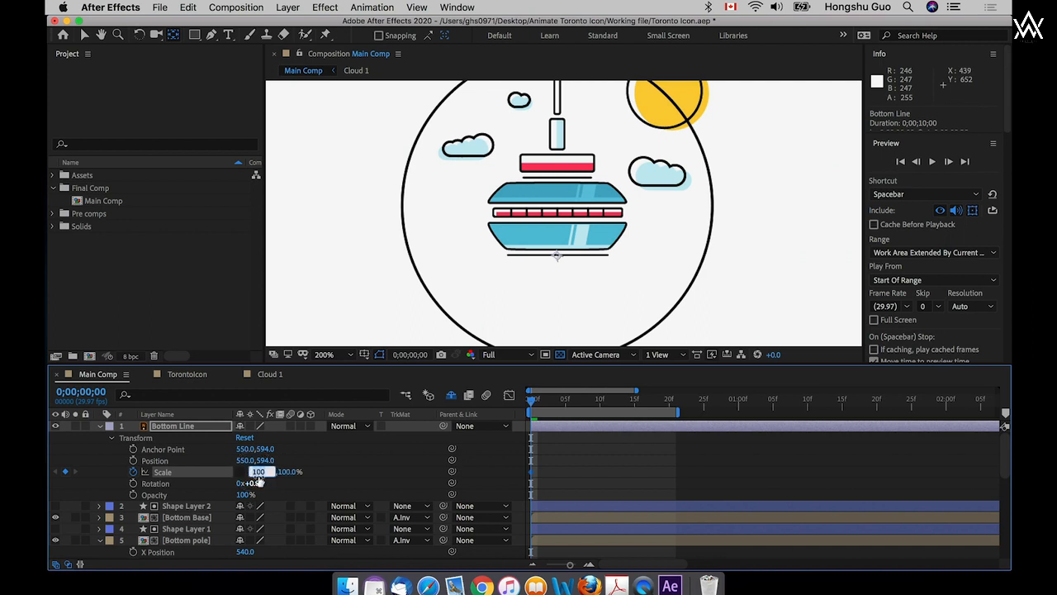
pyautogui.write('180')
pyautogui.write('0')
pyautogui.click(565, 457)
# - At frame 15, keyframe the Bottom Line's horizontal Scale at 100%
pyautogui.moveTo(555, 401); pyautogui.dragTo(637, 399)
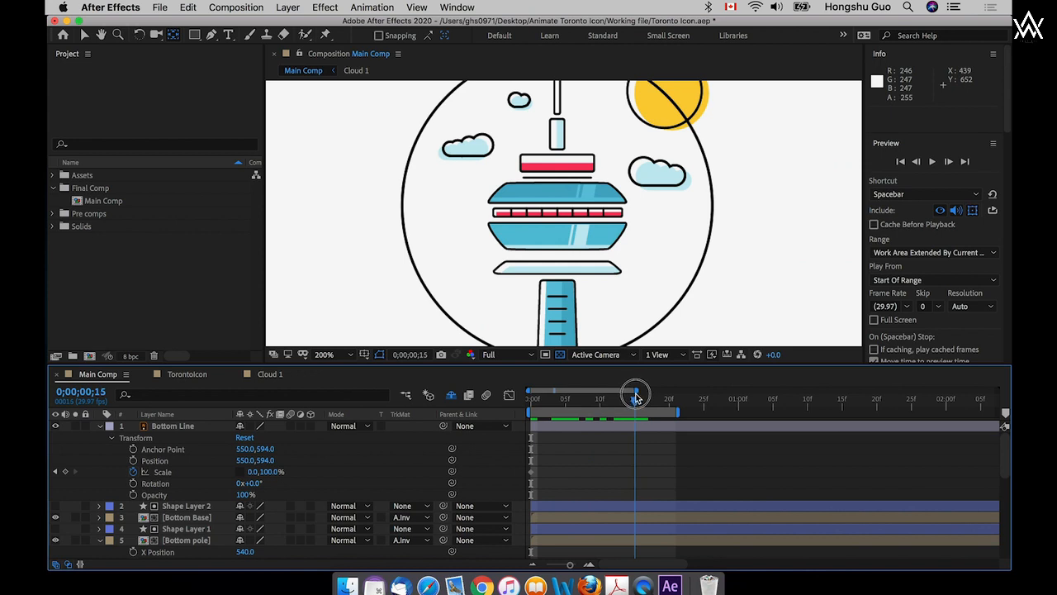
pyautogui.click(252, 472)
pyautogui.write('100')
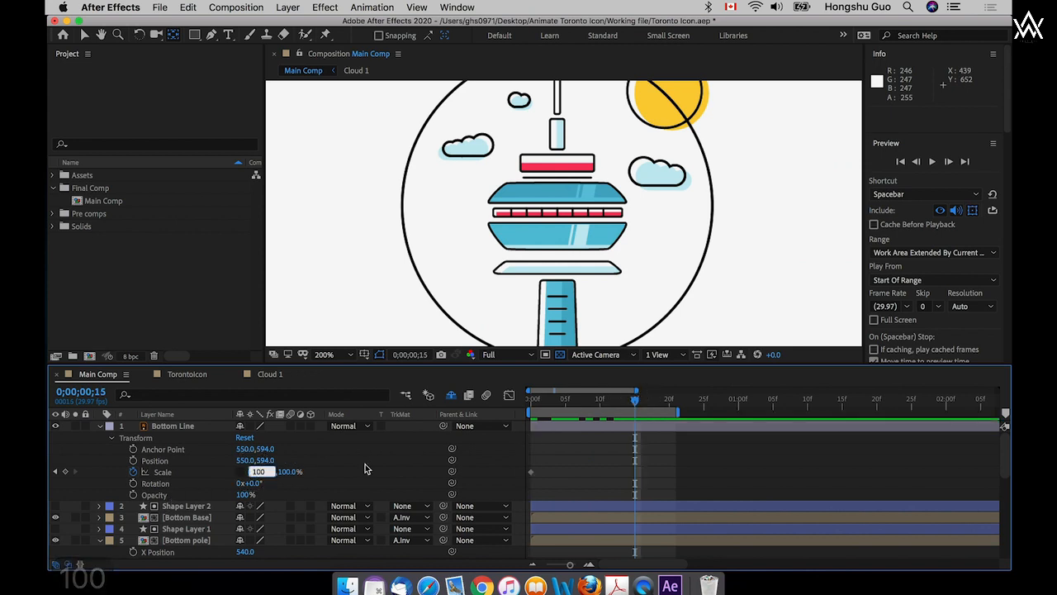
pyautogui.press('Return')
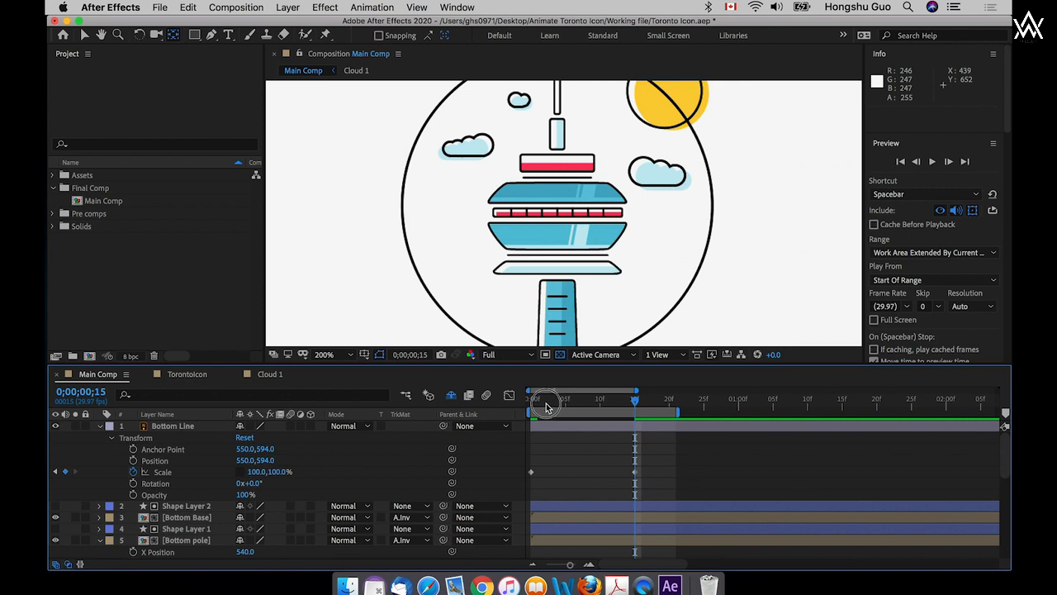
# - Return to frame 0 and play back the Bottom Line's scale-out animation
pyautogui.click(538, 405)
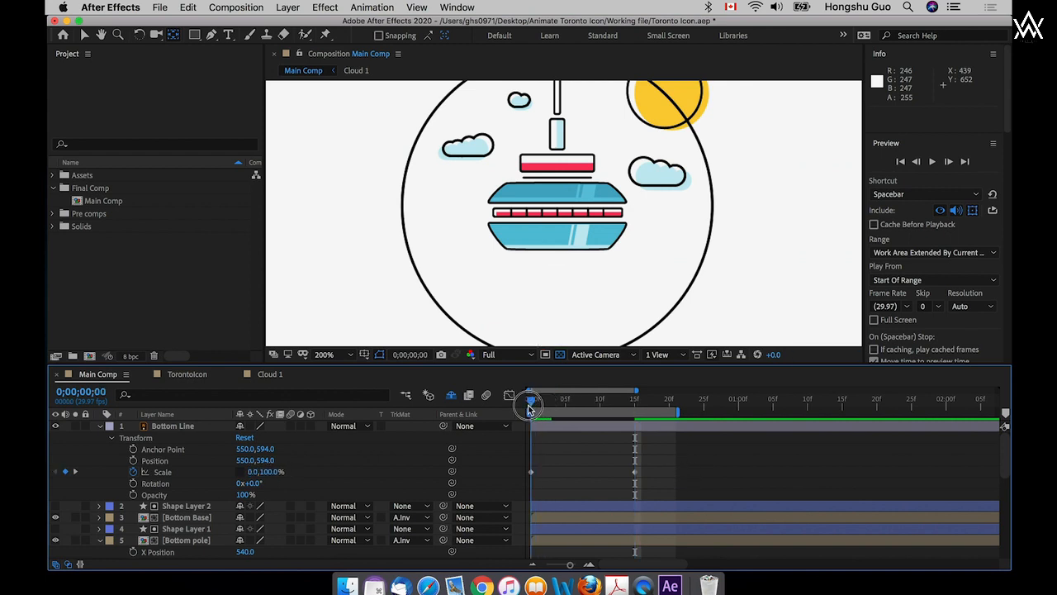
pyautogui.moveTo(538, 405); pyautogui.dragTo(441, 406)
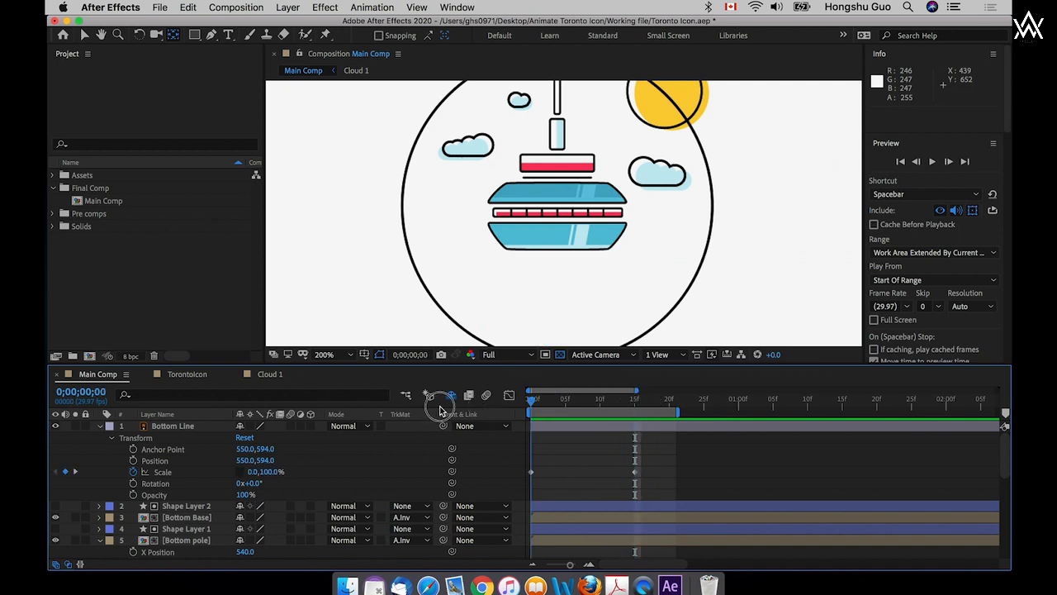
pyautogui.press('space')
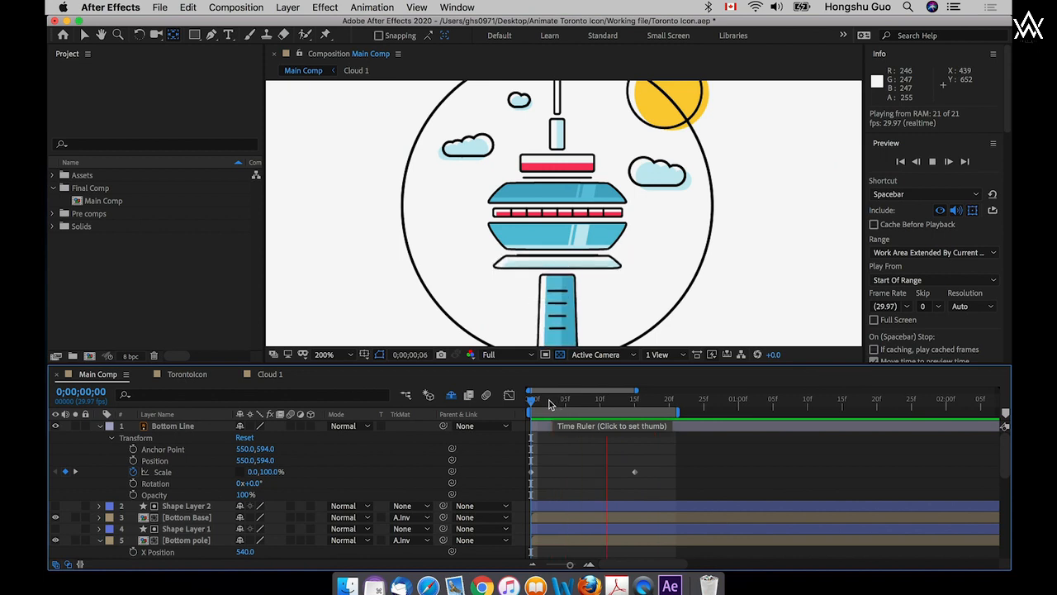
pyautogui.press('space')
pyautogui.press('space')
pyautogui.press('space')
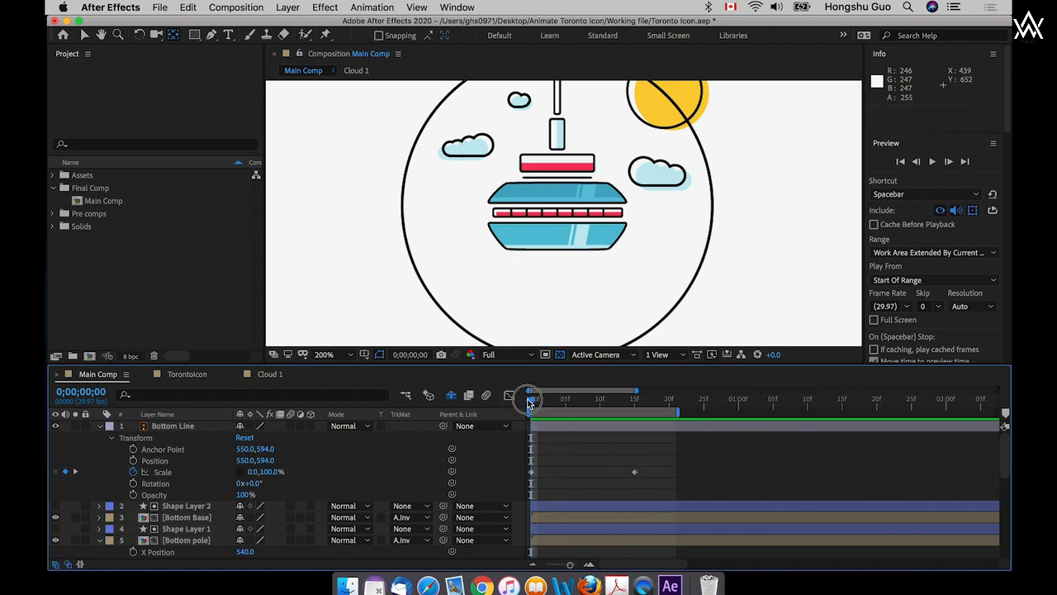
pyautogui.press('space')
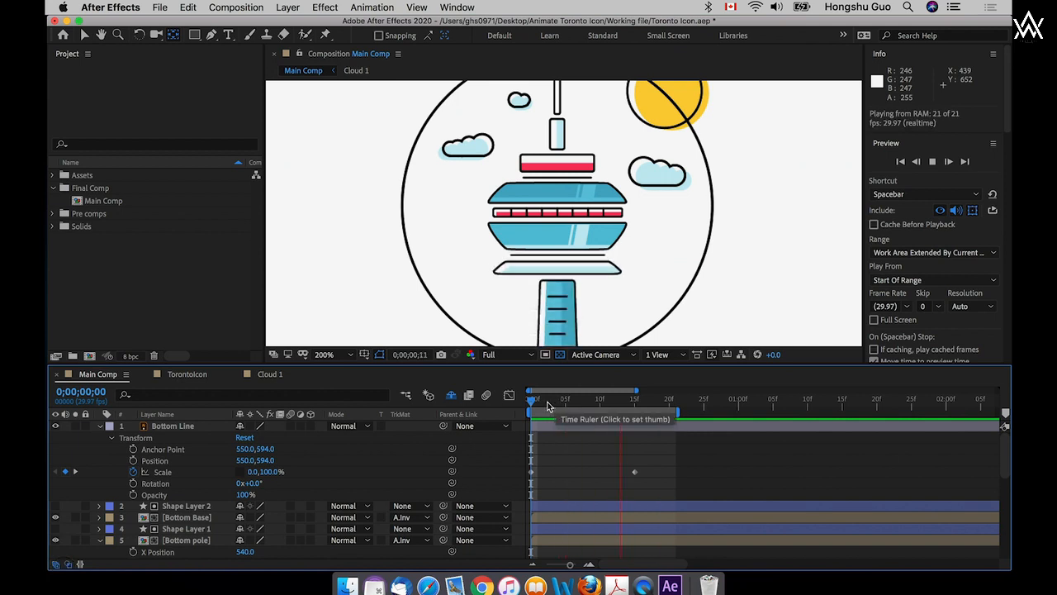
pyautogui.press('space')
# - Apply Easy Ease to both Bottom Line Scale keyframes and pull the speed curve's handles inward to form a steep peak mid-way
pyautogui.moveTo(645, 463); pyautogui.dragTo(525, 481)
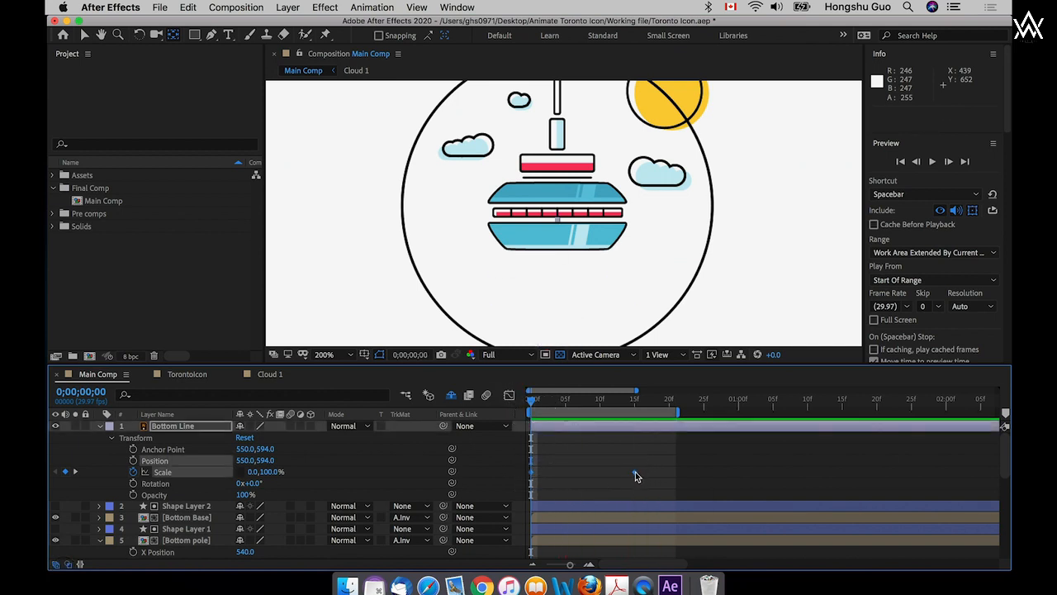
pyautogui.rightClick(635, 472)
pyautogui.moveTo(694, 558)
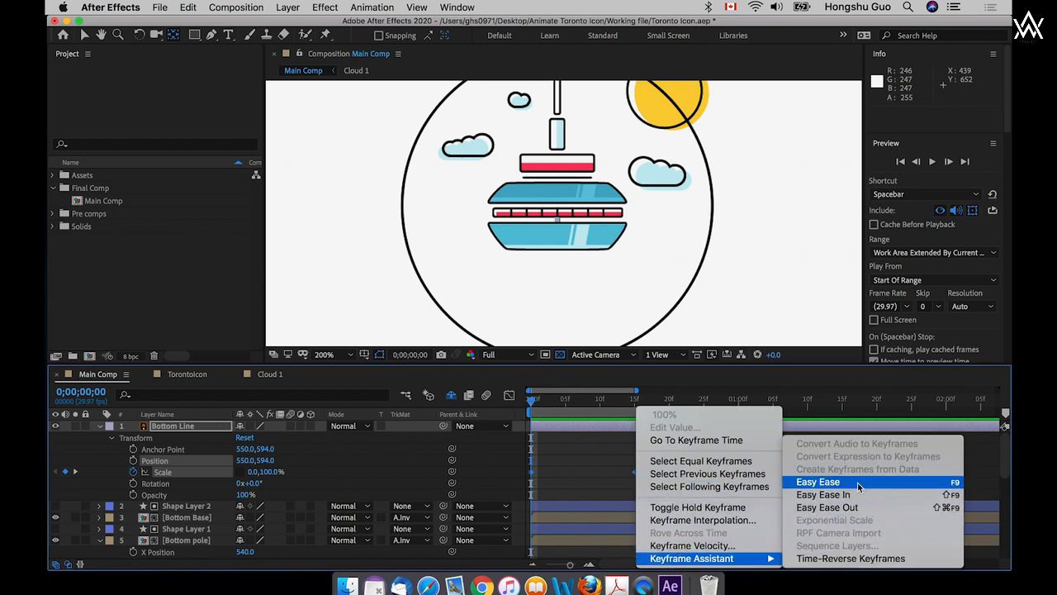
pyautogui.click(858, 483)
pyautogui.click(509, 395)
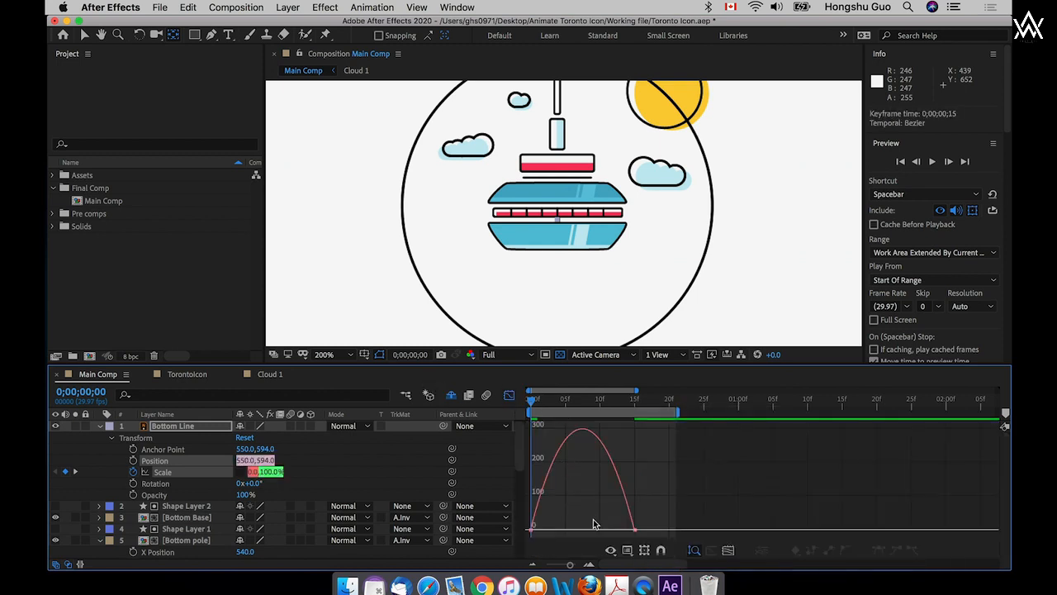
pyautogui.moveTo(538, 543); pyautogui.dragTo(565, 533)
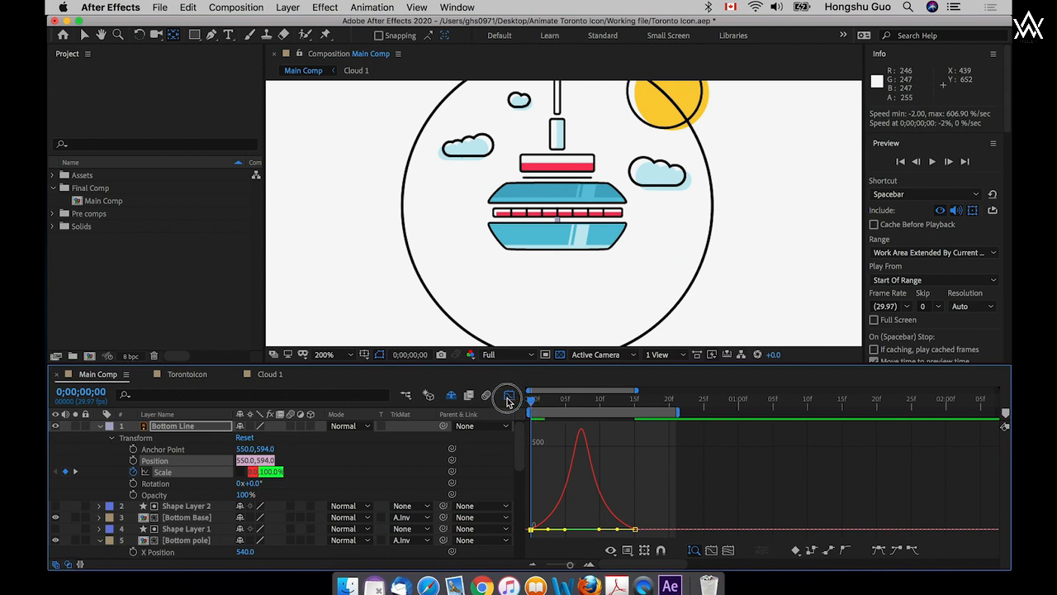
# - Preview the eased Bottom Line animation from frame 0 and return to the layer bar view
pyautogui.press('space')
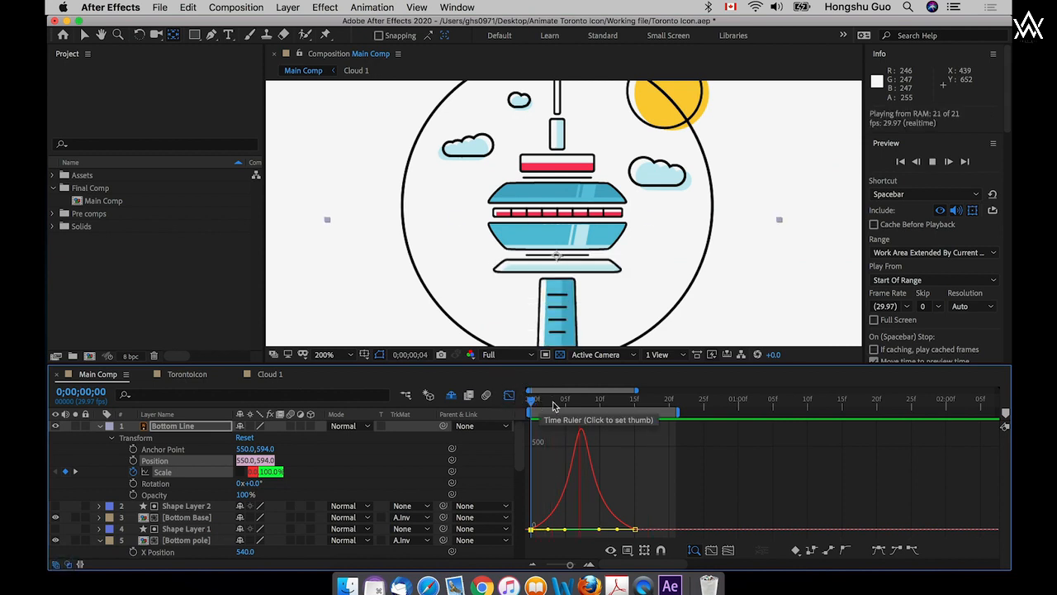
pyautogui.press('space')
pyautogui.press('space')
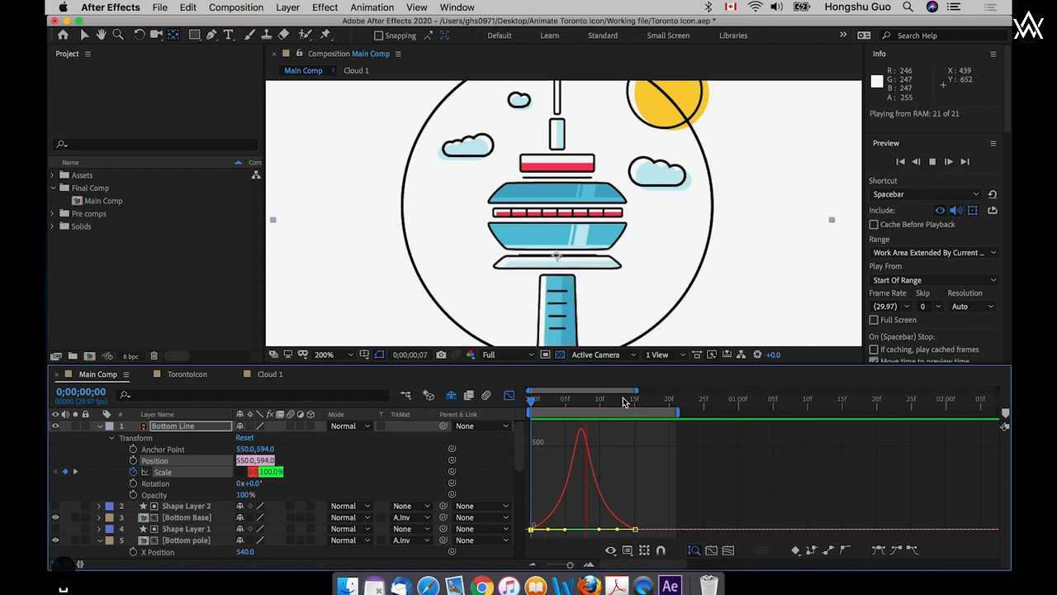
pyautogui.click(528, 400)
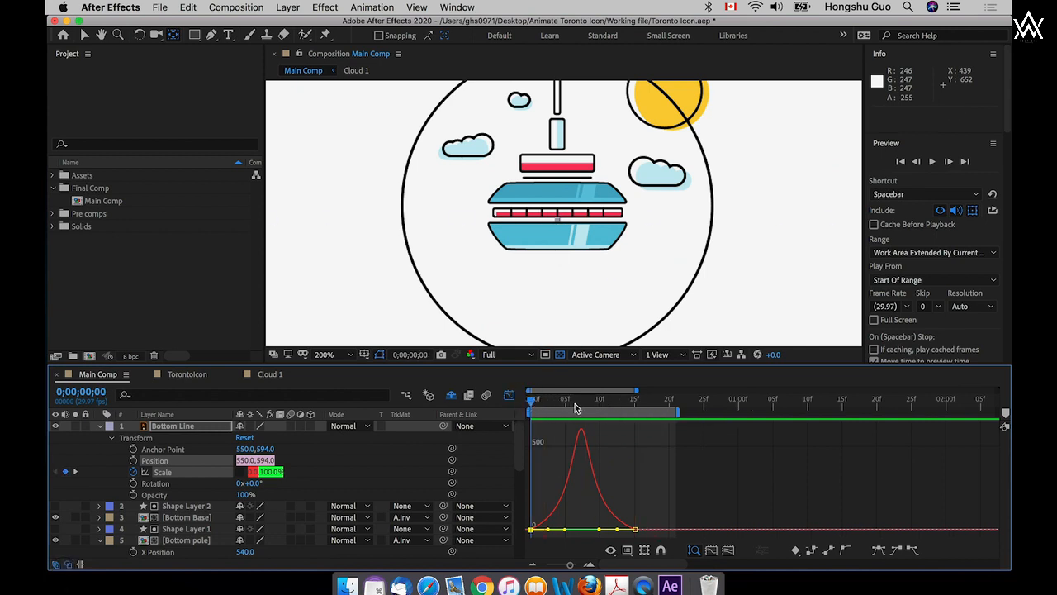
pyautogui.press('space')
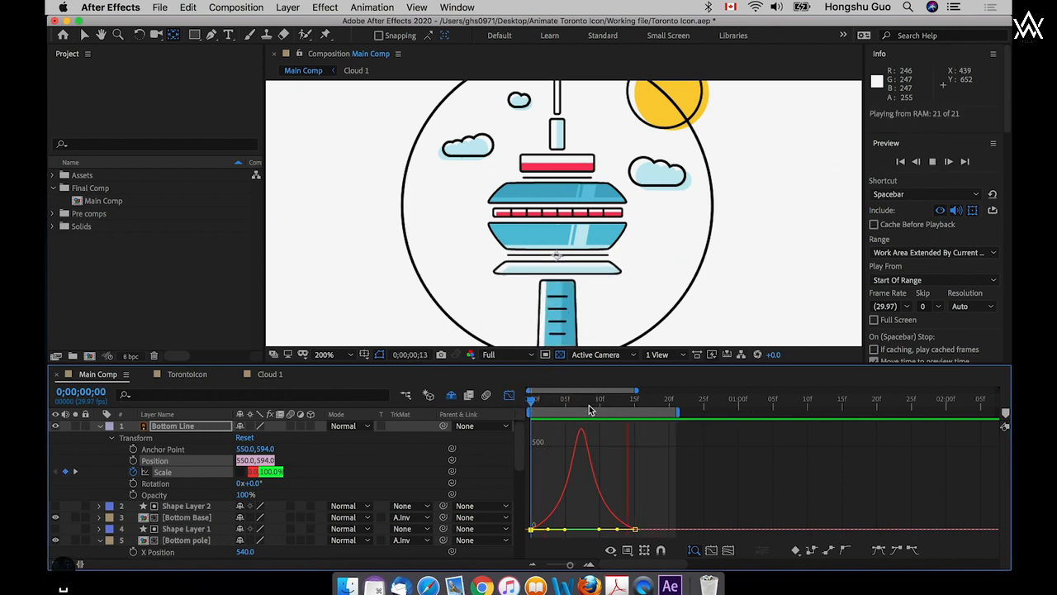
pyautogui.press('space')
pyautogui.click(509, 395)
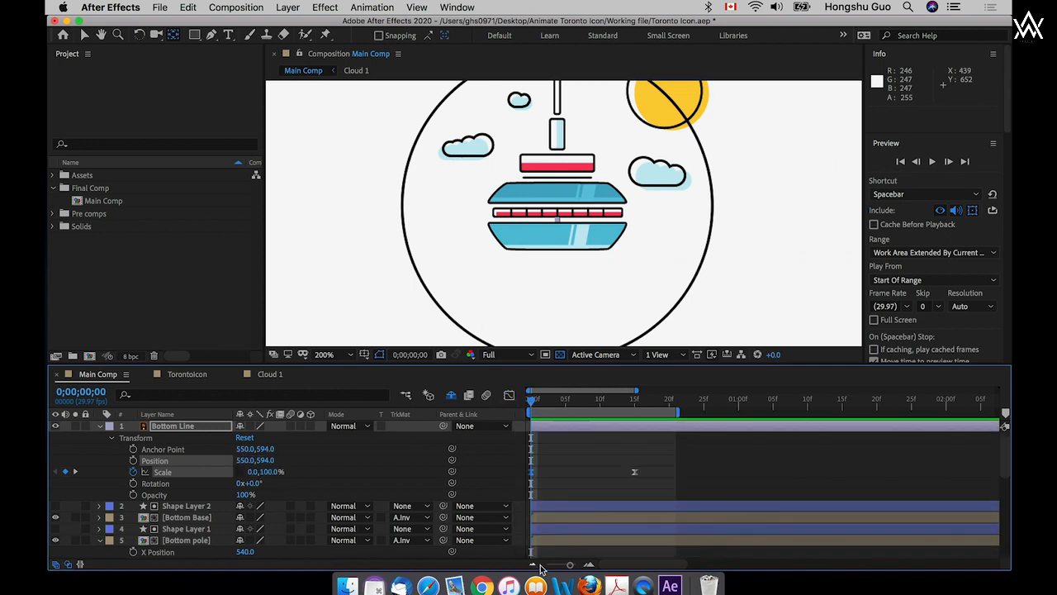
# - Extend the end of the work area to 0;00;01;00
pyautogui.moveTo(570, 566); pyautogui.dragTo(563, 566)
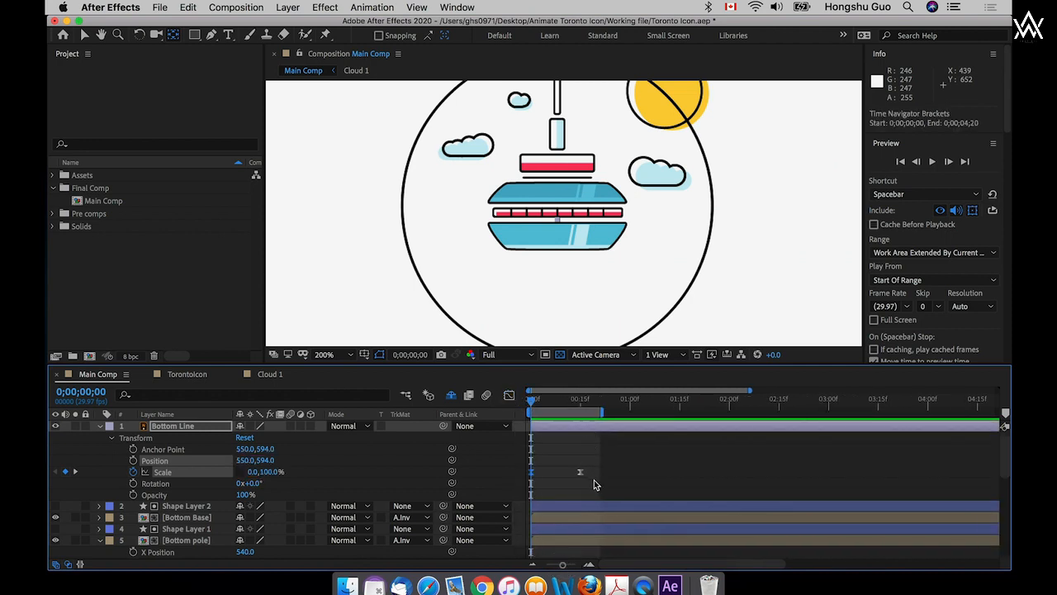
pyautogui.scroll(-1, 594, 480)
pyautogui.scroll(-2, 600, 468)
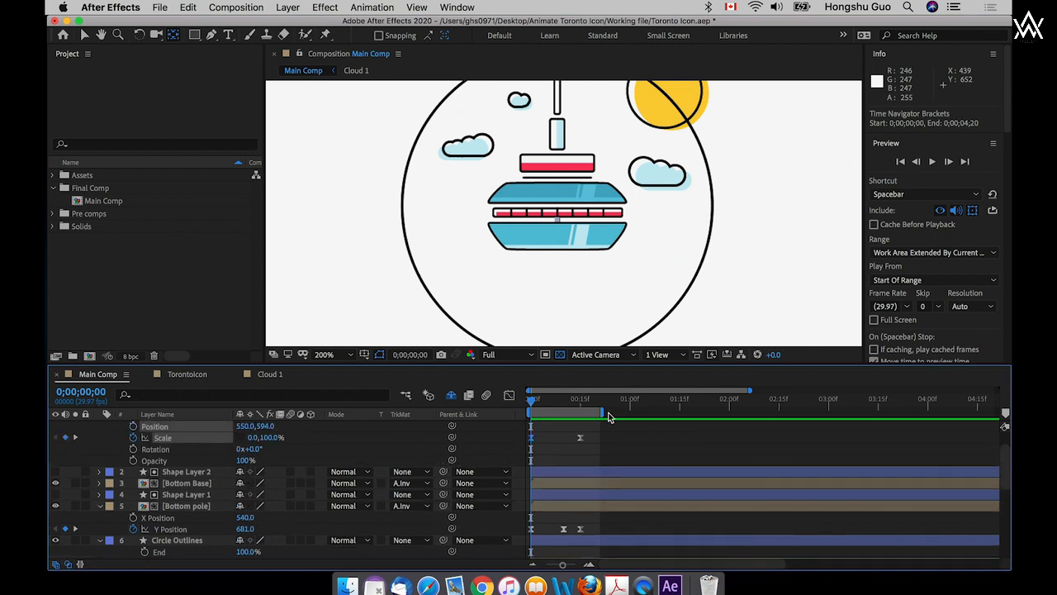
pyautogui.moveTo(606, 411); pyautogui.dragTo(637, 411)
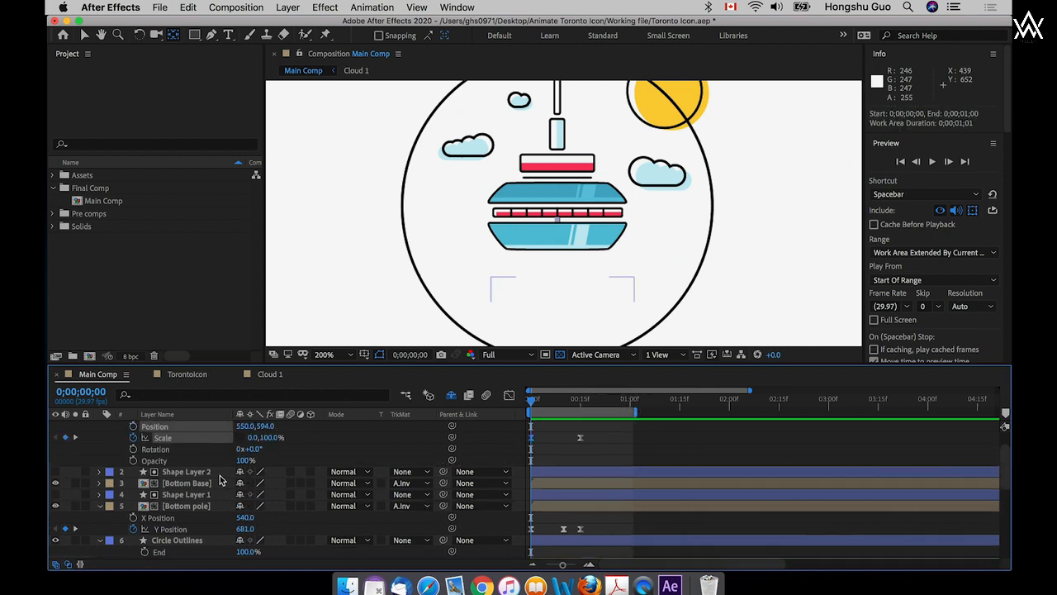
# - Select the Bottom Line, Bottom Base and Bottom pole layers and show only their keyframed properties
pyautogui.scroll(3, 165, 459)
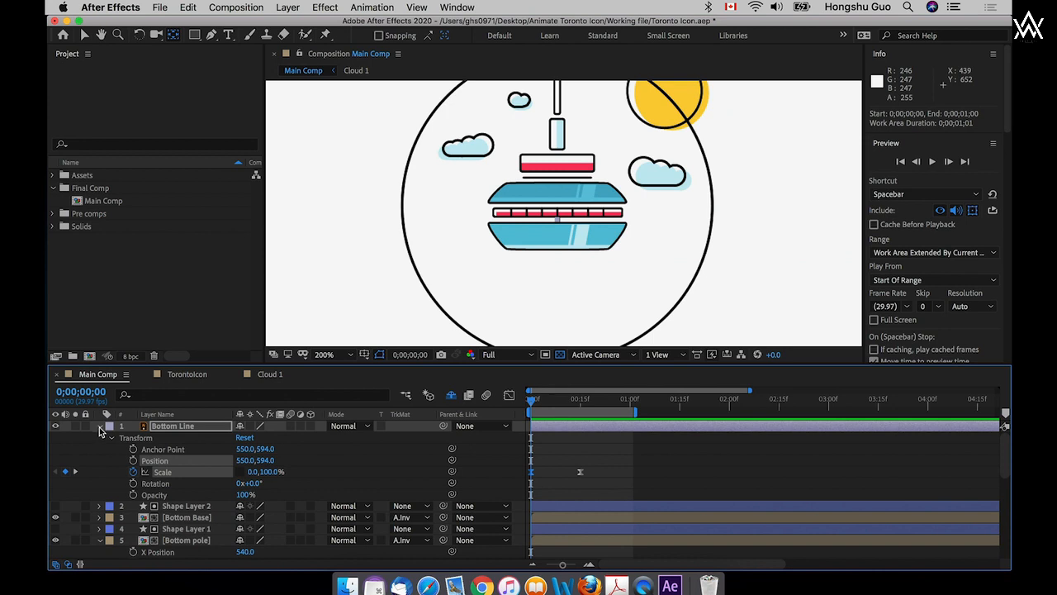
pyautogui.click(99, 428)
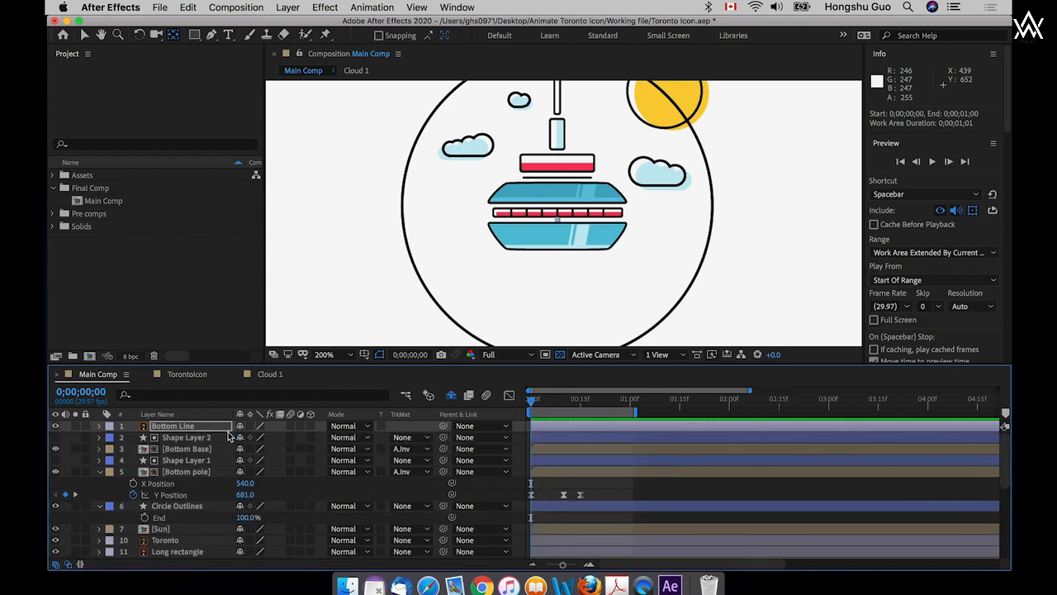
pyautogui.keyDown('super'); pyautogui.click(189, 450); pyautogui.keyUp('super')
pyautogui.keyDown('super'); pyautogui.click(183, 473); pyautogui.keyUp('super')
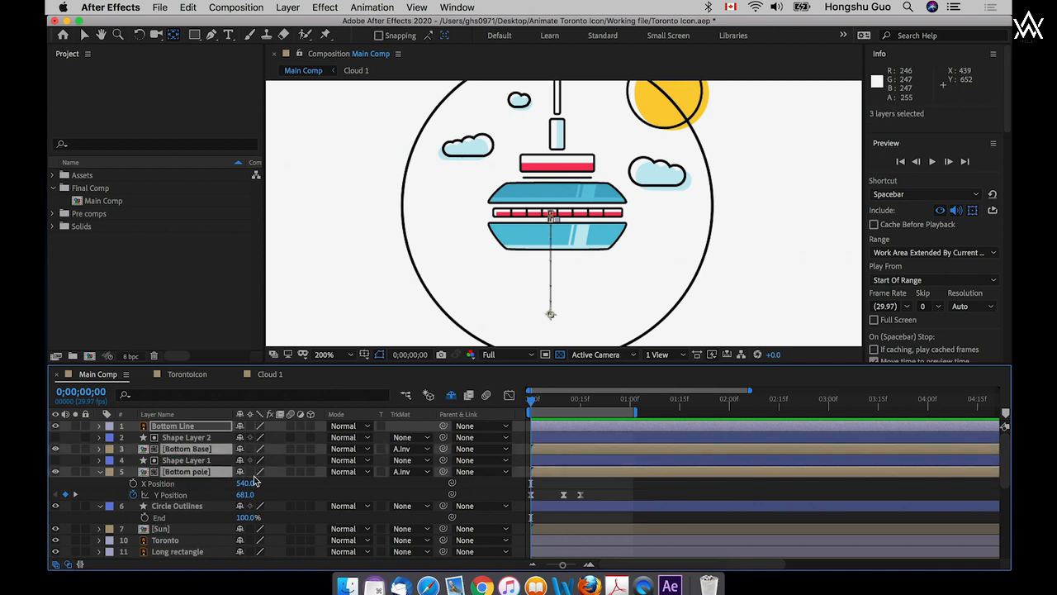
pyautogui.press('u')
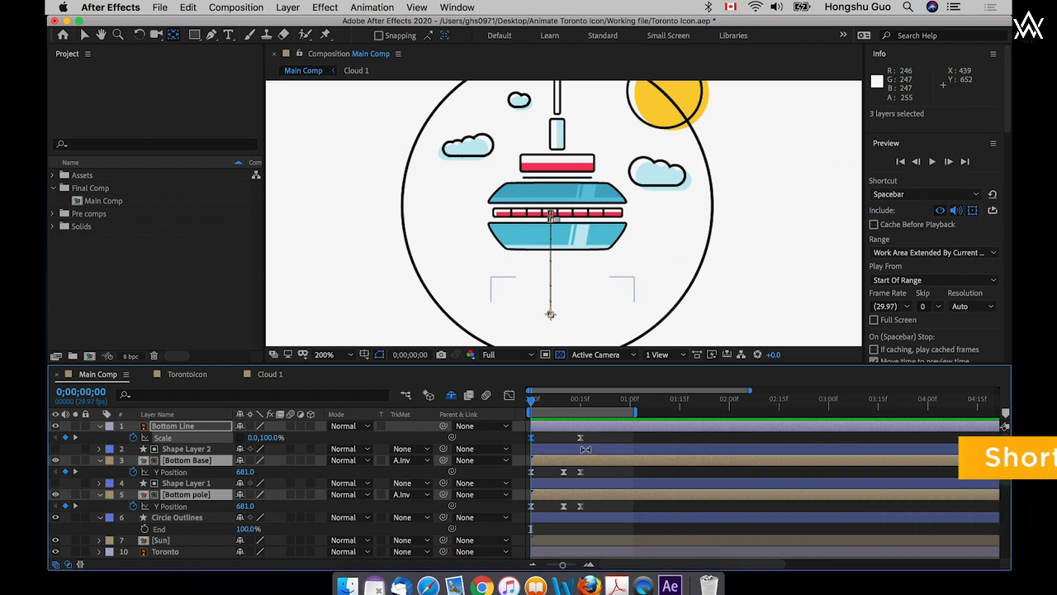
# - Stretch all keyframes of the three layers proportionally so the last ones fall at about frame 25, preview the slower timing and save
pyautogui.moveTo(598, 435); pyautogui.dragTo(511, 508)
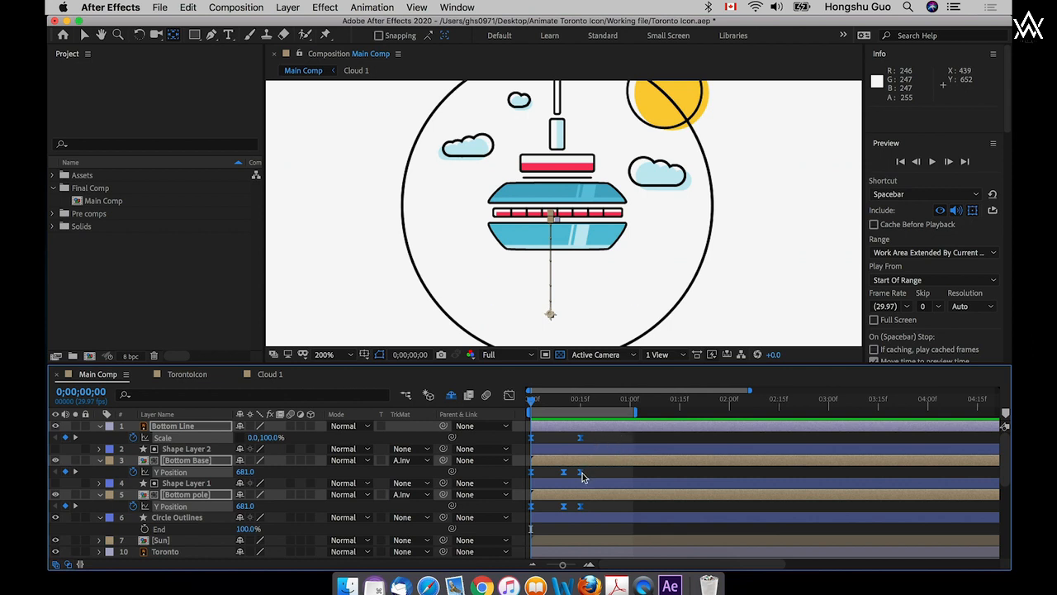
pyautogui.moveTo(581, 472); pyautogui.dragTo(611, 472)
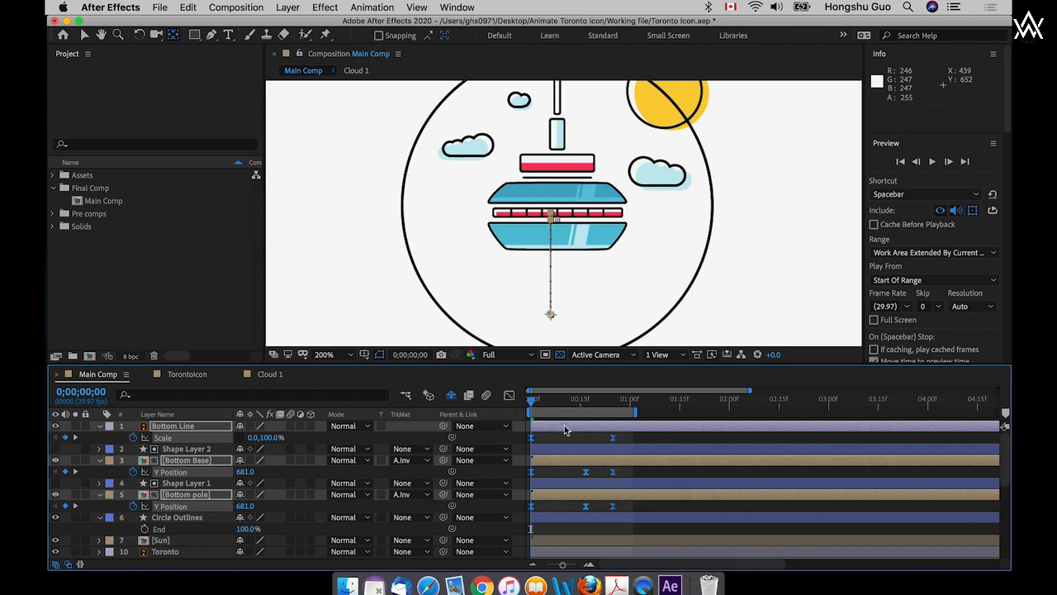
pyautogui.moveTo(542, 402); pyautogui.dragTo(509, 403)
pyautogui.press('space')
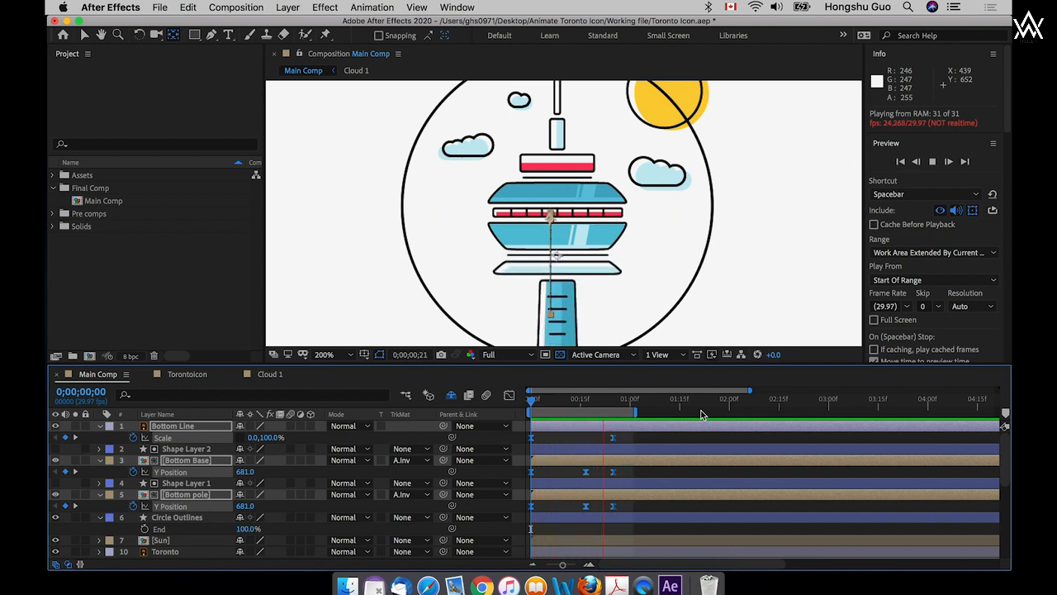
pyautogui.click(519, 401)
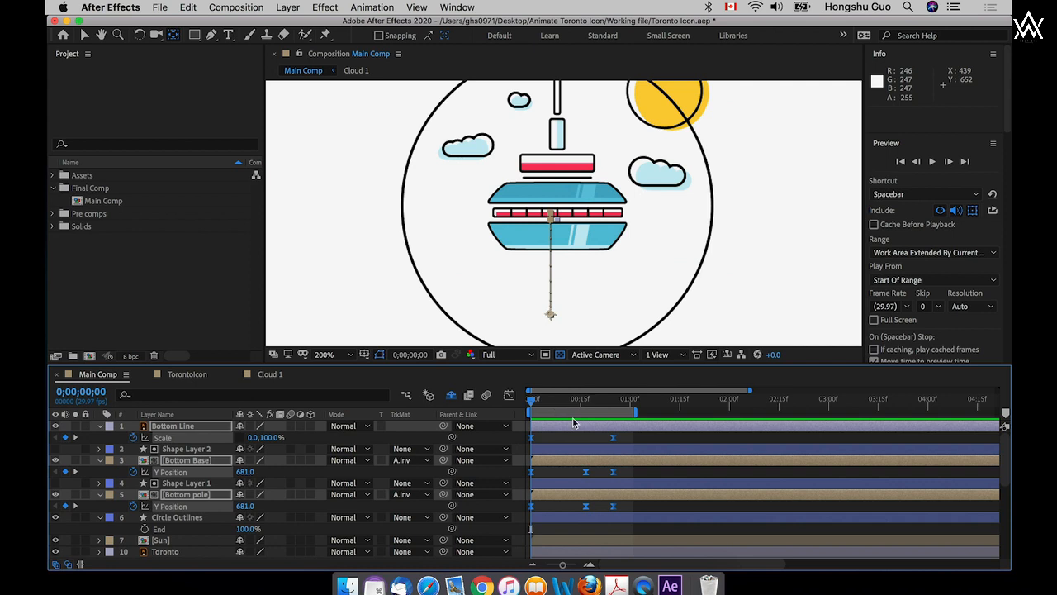
pyautogui.press('super+s')
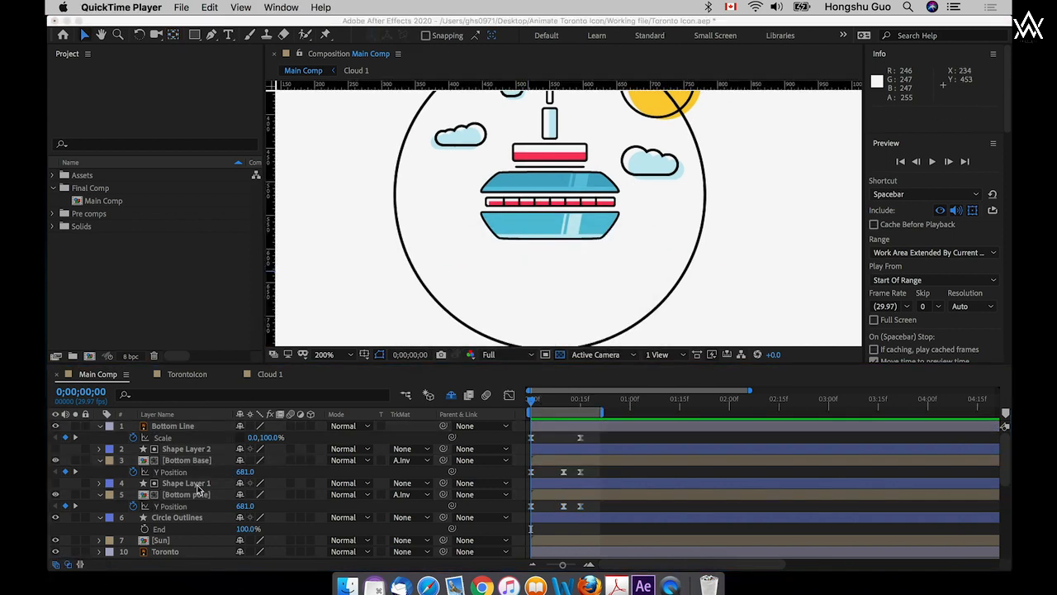
# - Find the Top Line layer and move it to the top of the layer stack
pyautogui.scroll(-6, 196, 489)
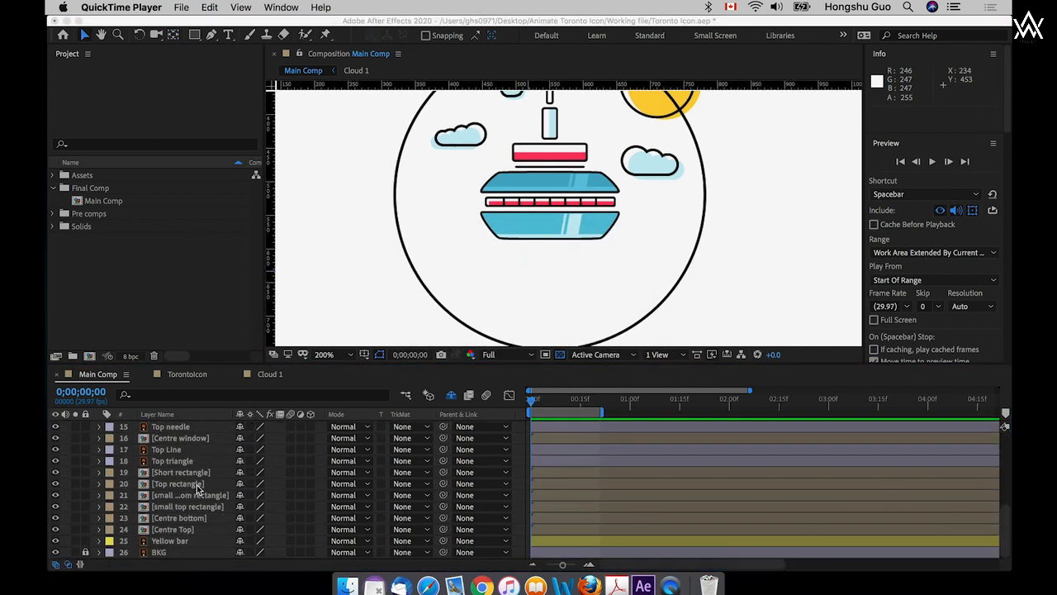
pyautogui.click(176, 455)
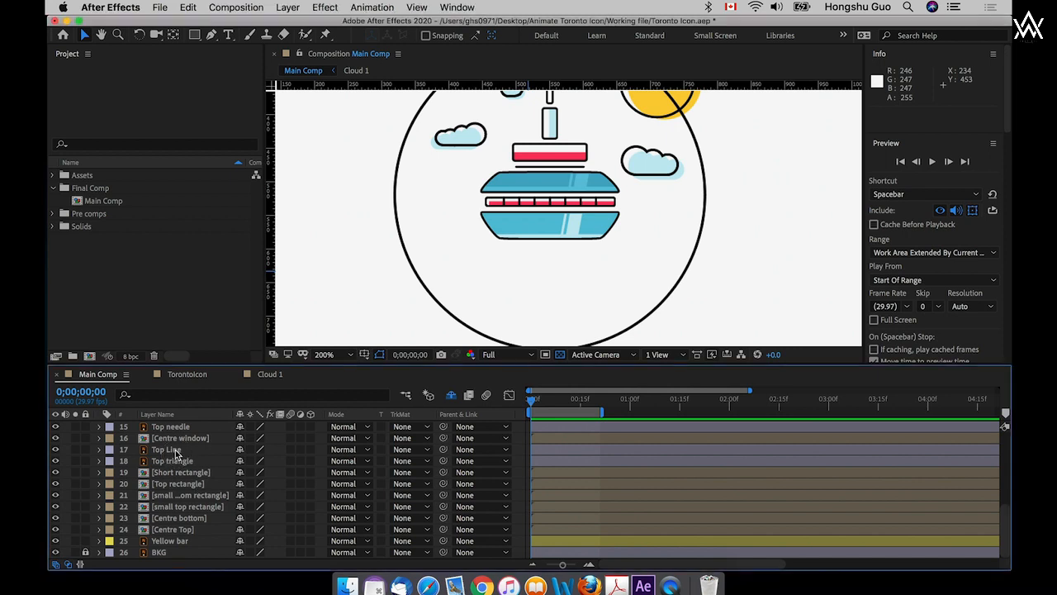
pyautogui.click(175, 453)
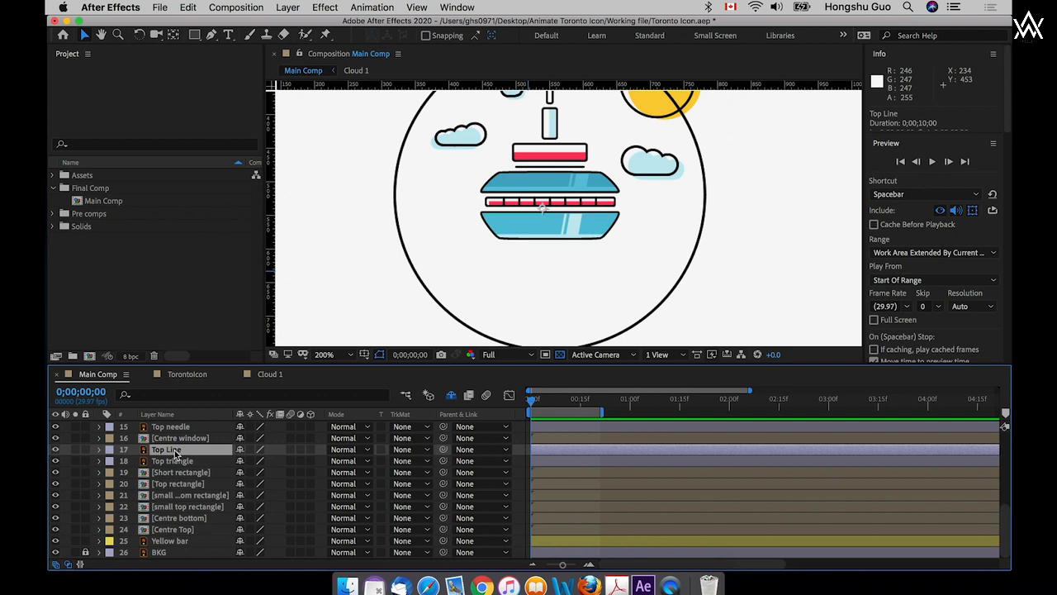
pyautogui.press('super+shift+bracketright')
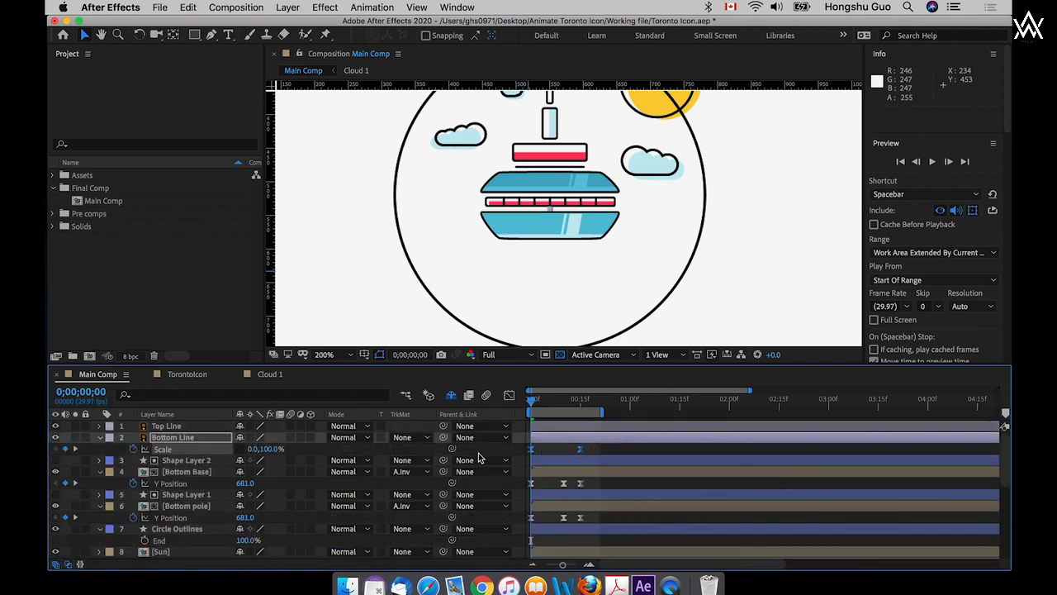
# - Place a vertical guide at position 550 through the tower's centre, using the Bottom Line layer's centre at frame 8 as reference
pyautogui.click(547, 428)
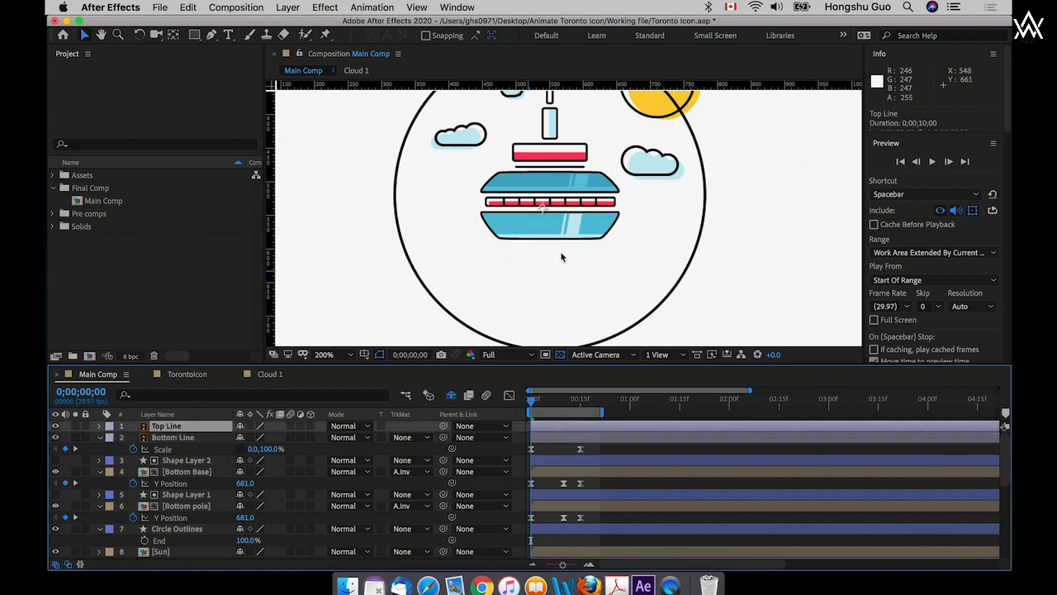
pyautogui.click(558, 400)
pyautogui.click(566, 439)
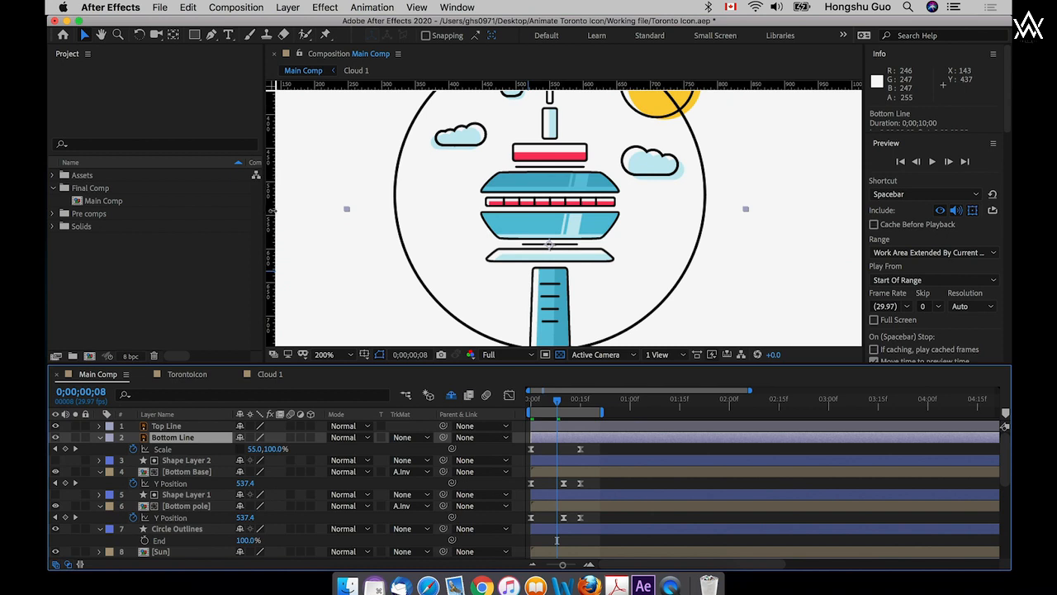
pyautogui.moveTo(271, 212); pyautogui.dragTo(550, 201)
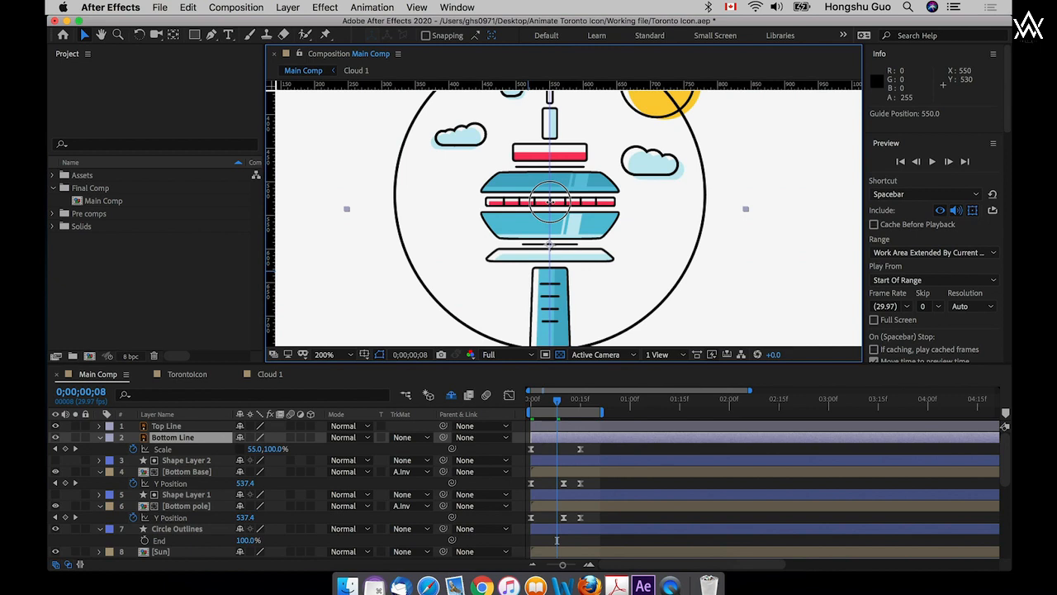
pyautogui.moveTo(550, 201); pyautogui.dragTo(550, 202)
# - Move the Top Line layer's anchor point onto the centre of the line where it meets the vertical guide
pyautogui.click(168, 426)
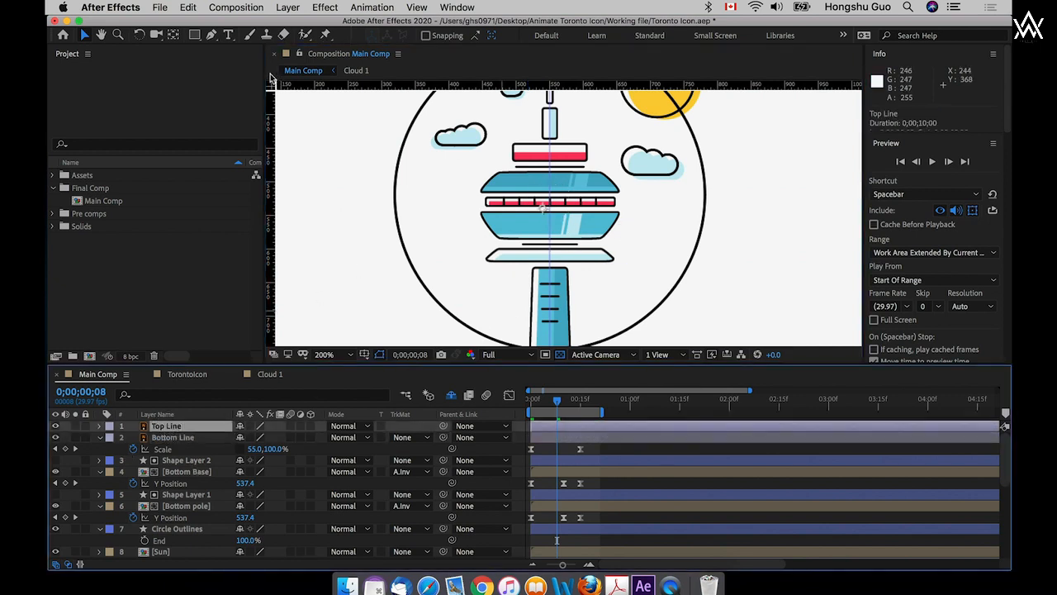
pyautogui.click(174, 36)
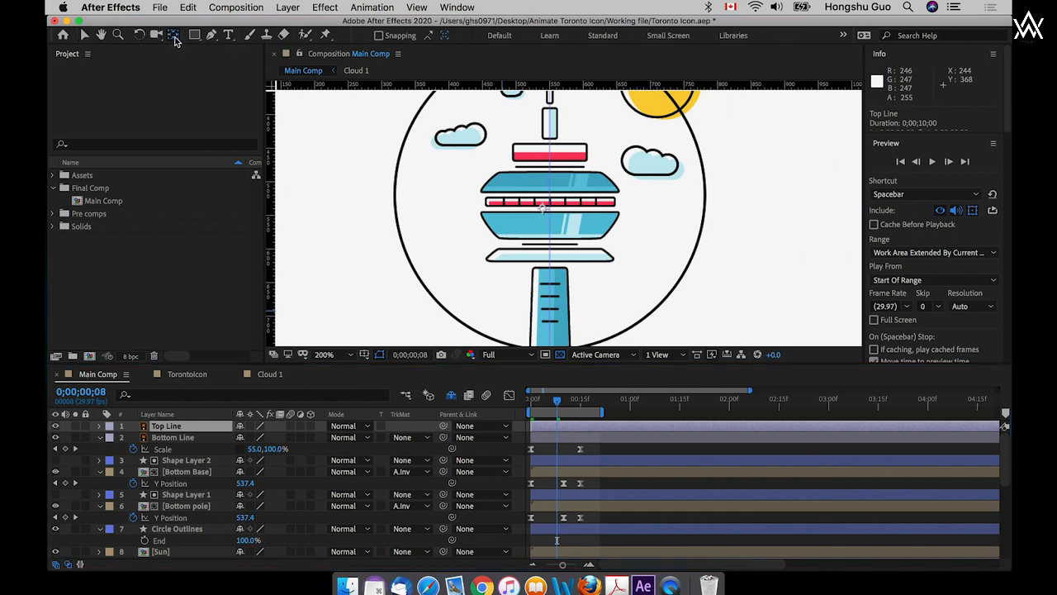
pyautogui.moveTo(542, 207); pyautogui.dragTo(551, 171)
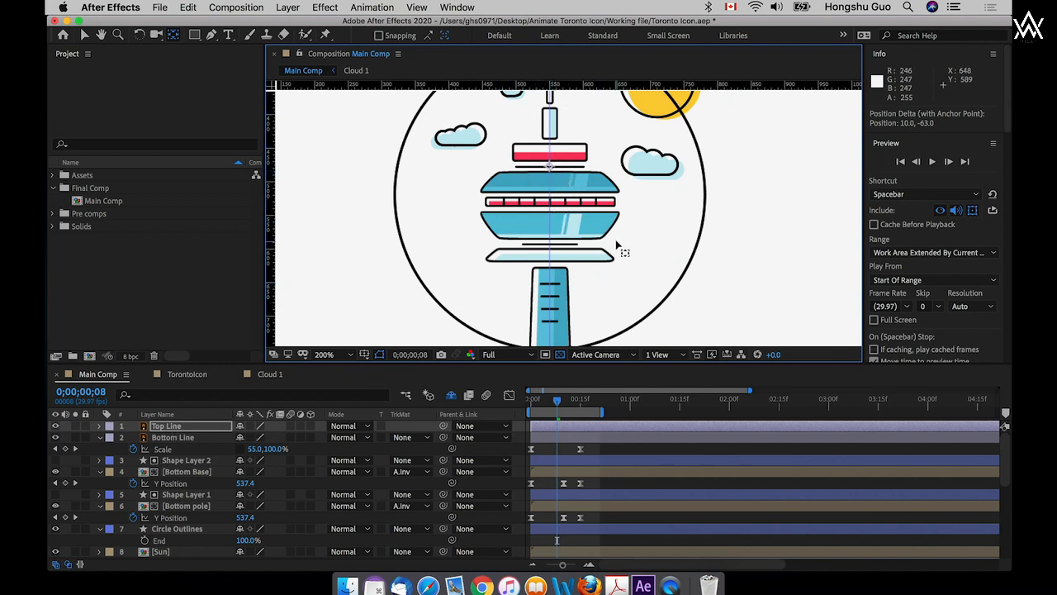
# - Copy the Bottom Line's two Scale keyframes onto the Top Line layer from the first frame, preview the animation and save
pyautogui.moveTo(604, 447); pyautogui.dragTo(509, 453)
pyautogui.press('super+c')
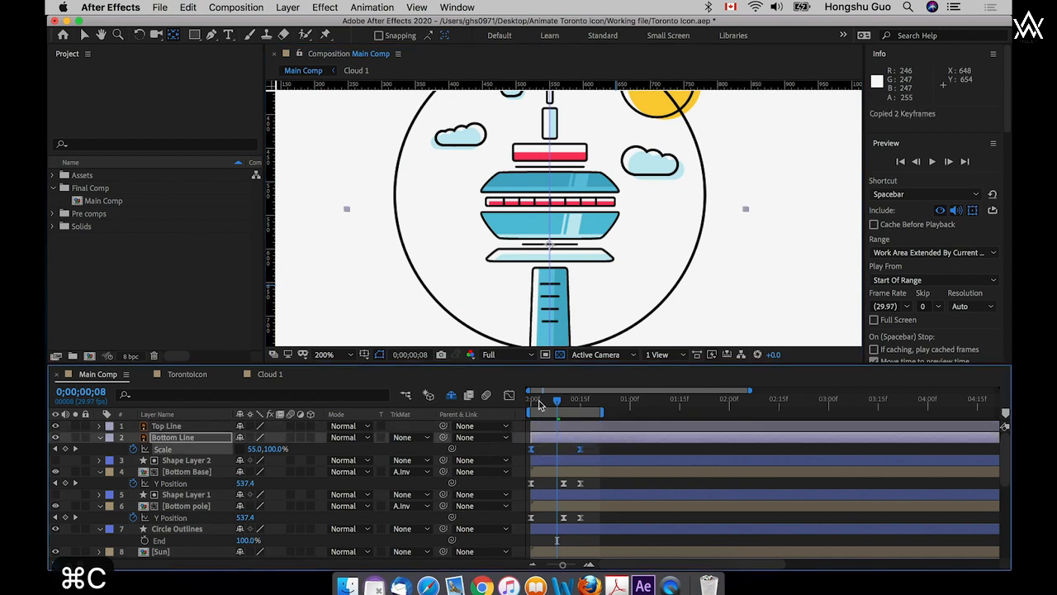
pyautogui.moveTo(540, 403); pyautogui.dragTo(513, 401)
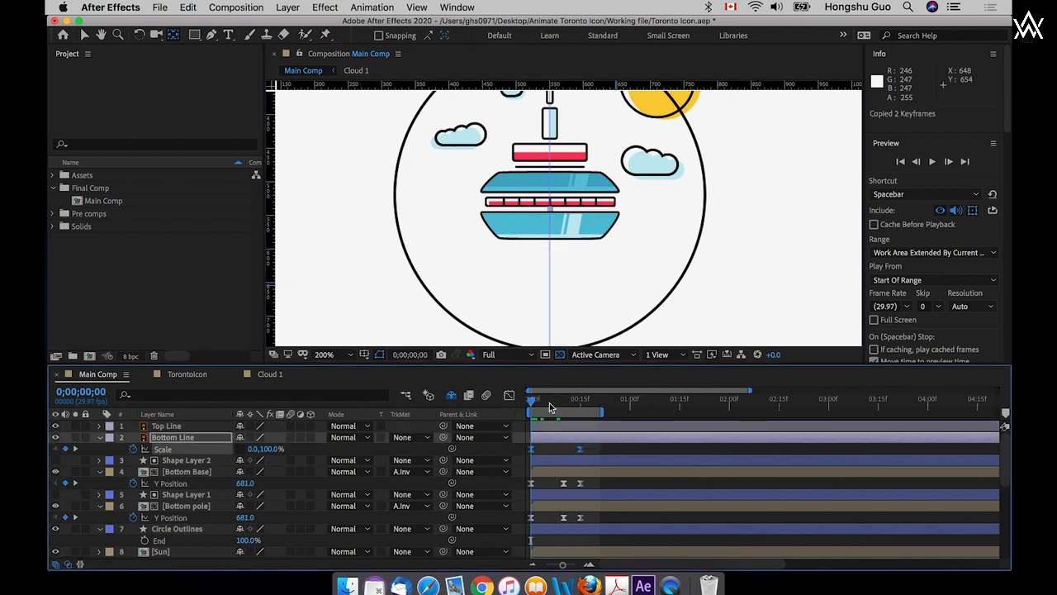
pyautogui.press('v')
pyautogui.click(555, 427)
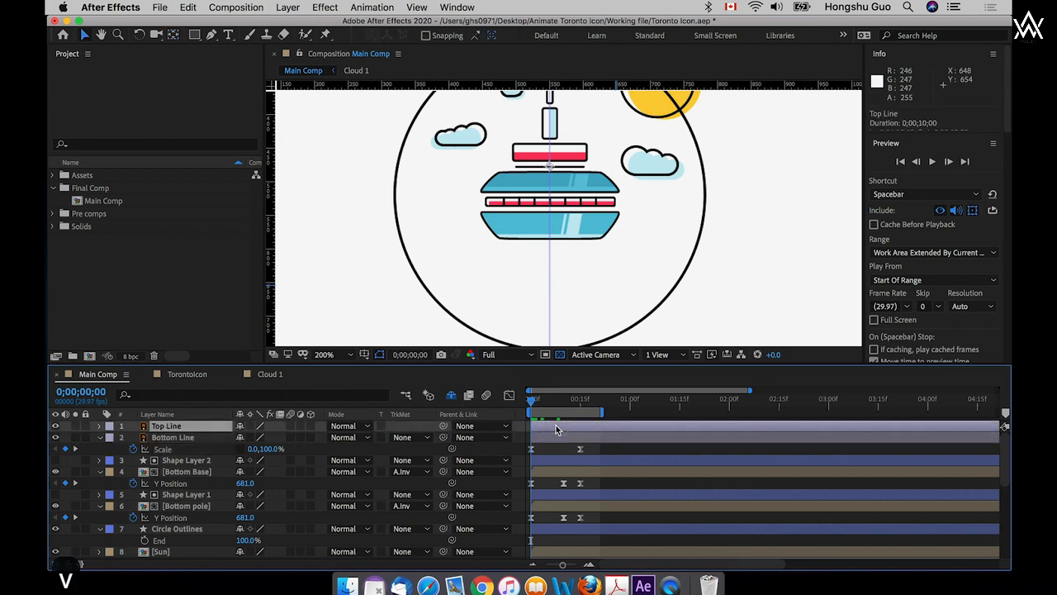
pyautogui.press('super+v')
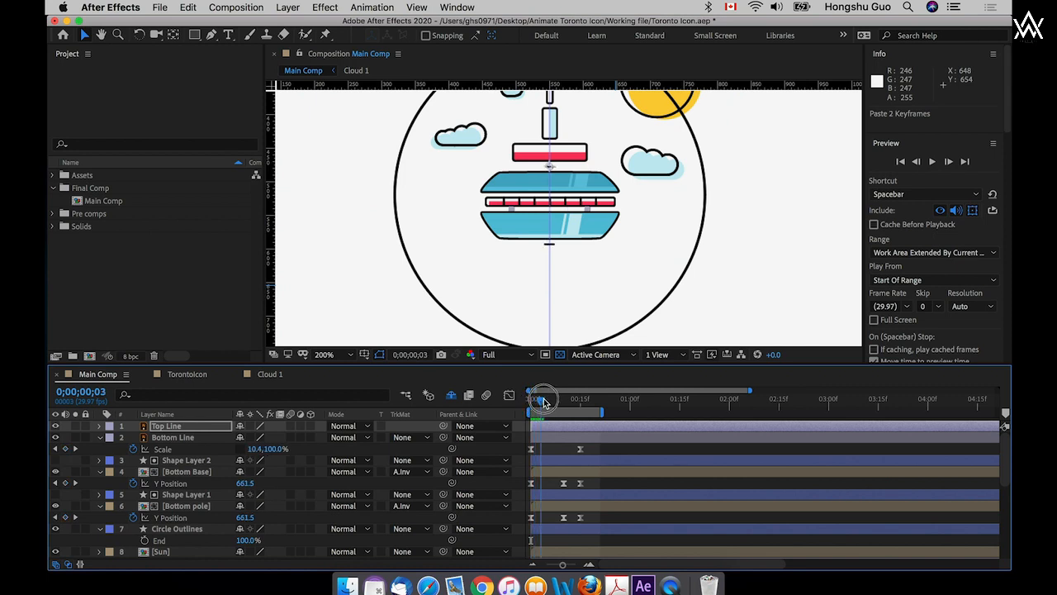
pyautogui.press('space')
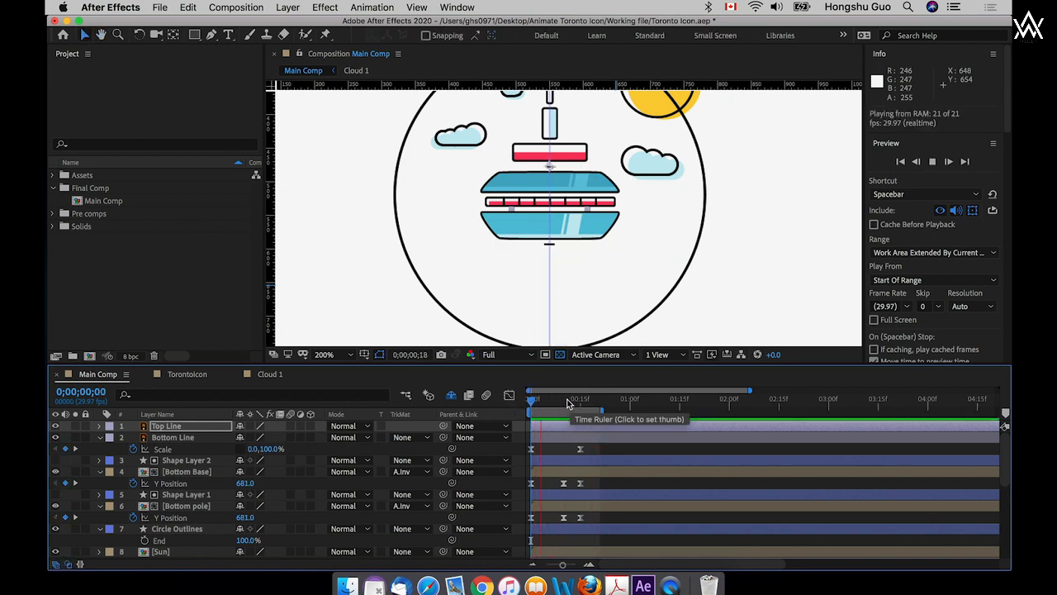
pyautogui.click(545, 401)
pyautogui.moveTo(545, 401); pyautogui.dragTo(580, 401)
pyautogui.press('super+s')
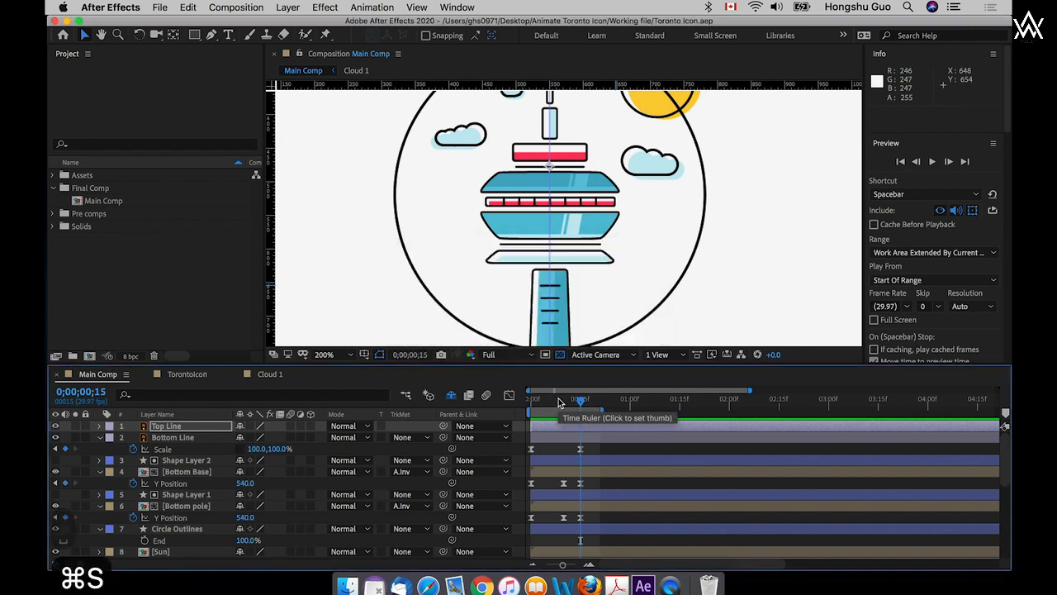
# - Find the Centre window layer and bring it to the top of the layer stack
pyautogui.click(603, 448)
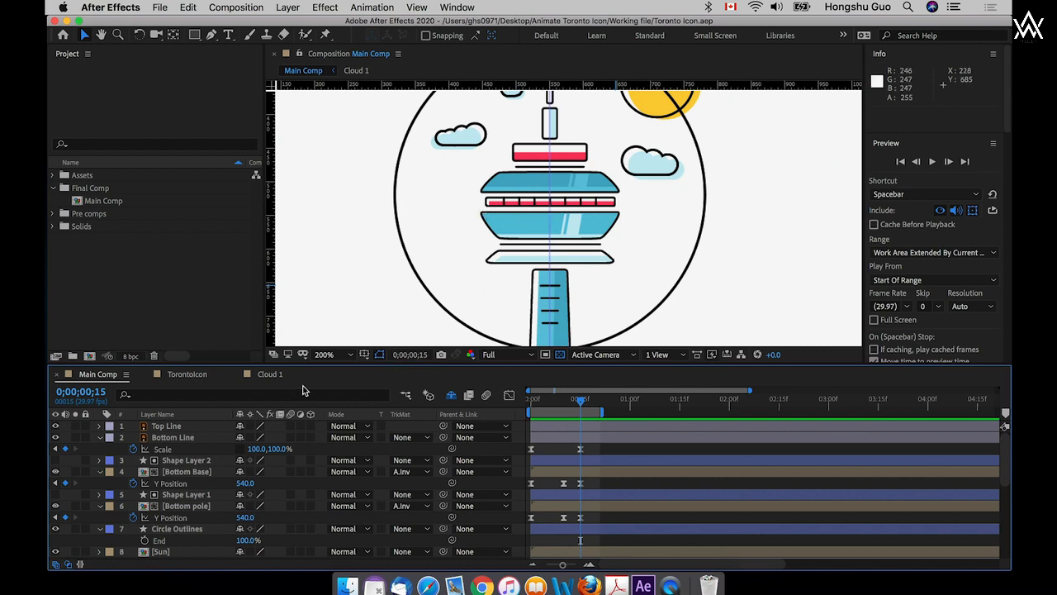
pyautogui.scroll(-5, 190, 503)
pyautogui.click(184, 507)
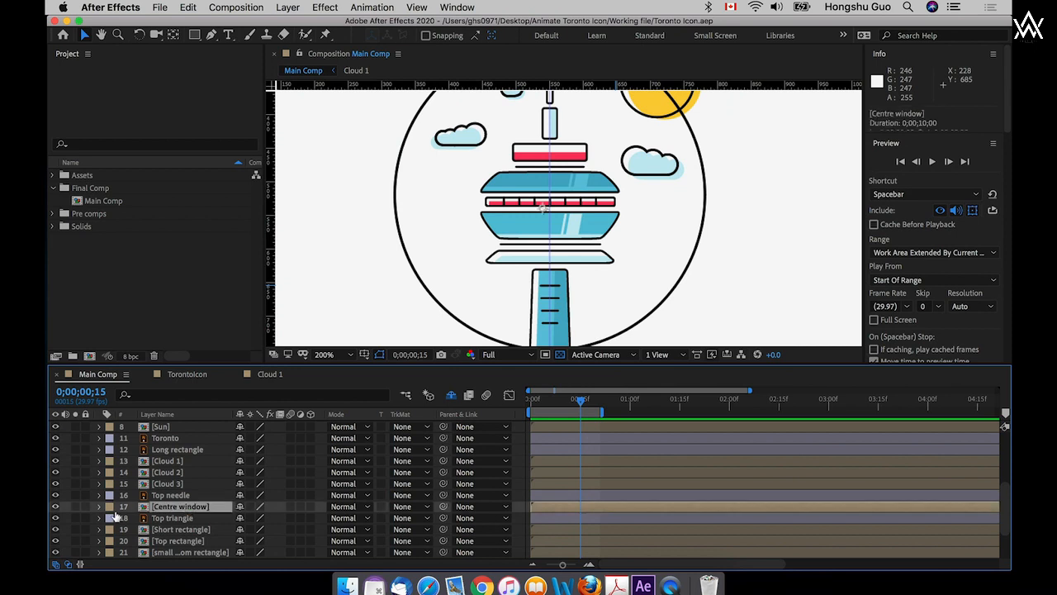
pyautogui.press('shift+super+bracketright')
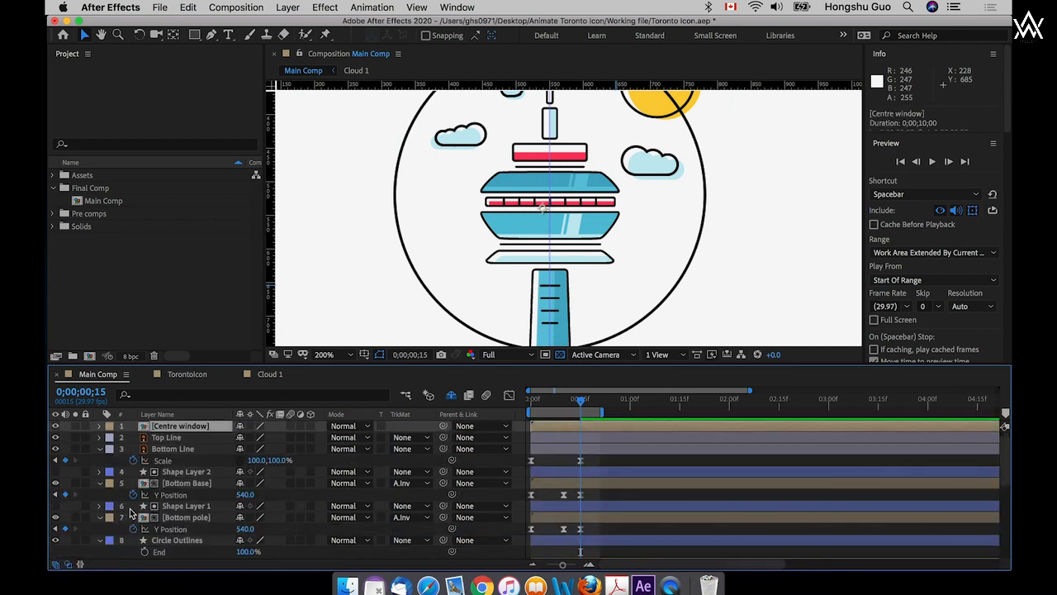
# - Return to the first frame and move the Centre window's anchor point onto the middle of the window strip at the guide
pyautogui.press('Home')
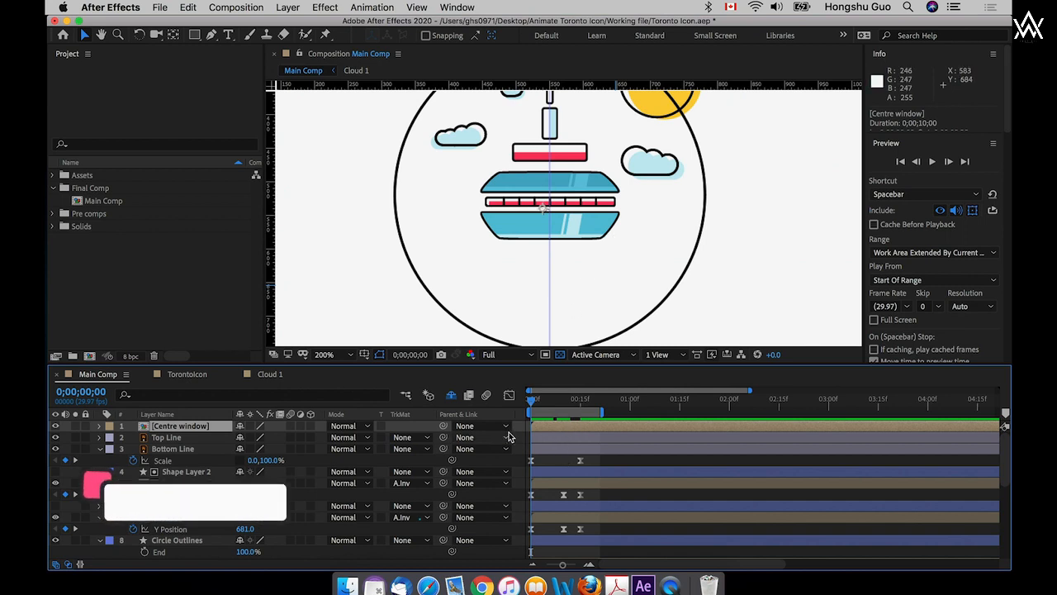
pyautogui.click(174, 35)
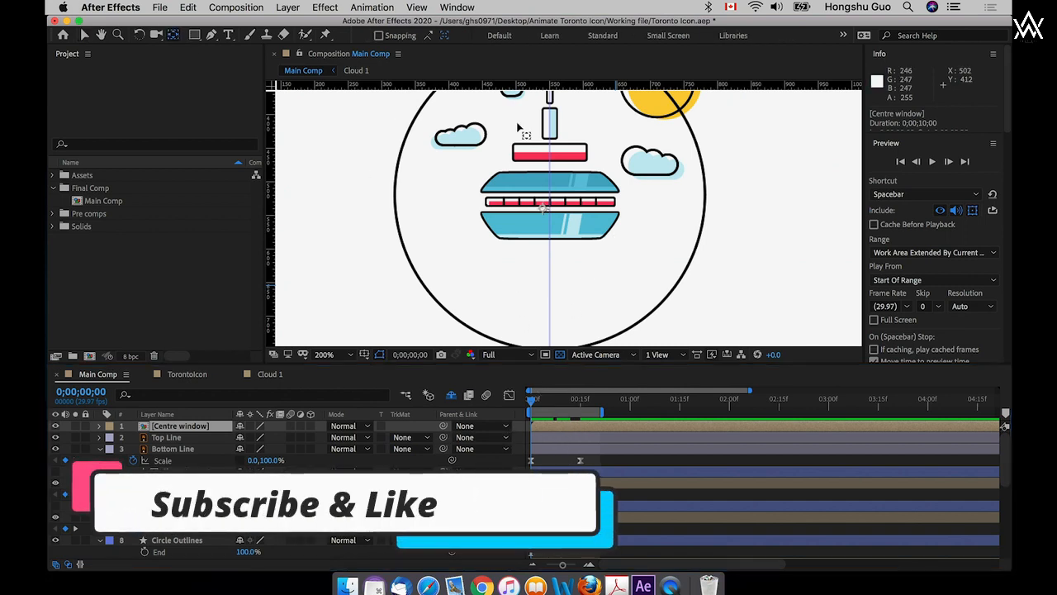
pyautogui.moveTo(551, 223); pyautogui.dragTo(549, 200)
# - Show the Centre window's transform properties and unlink its Scale proportions
pyautogui.click(180, 425)
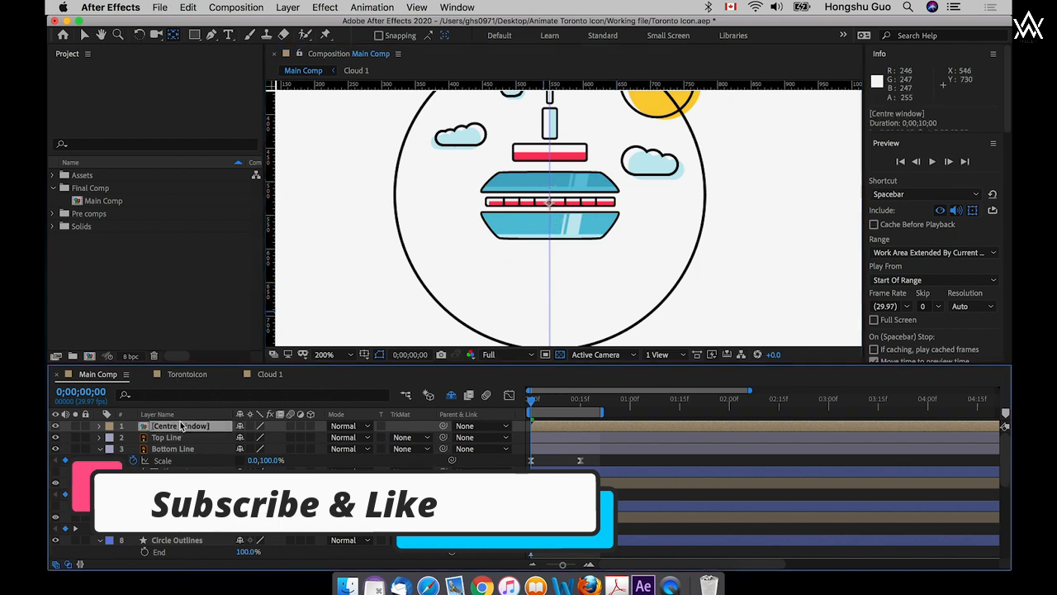
pyautogui.click(99, 427)
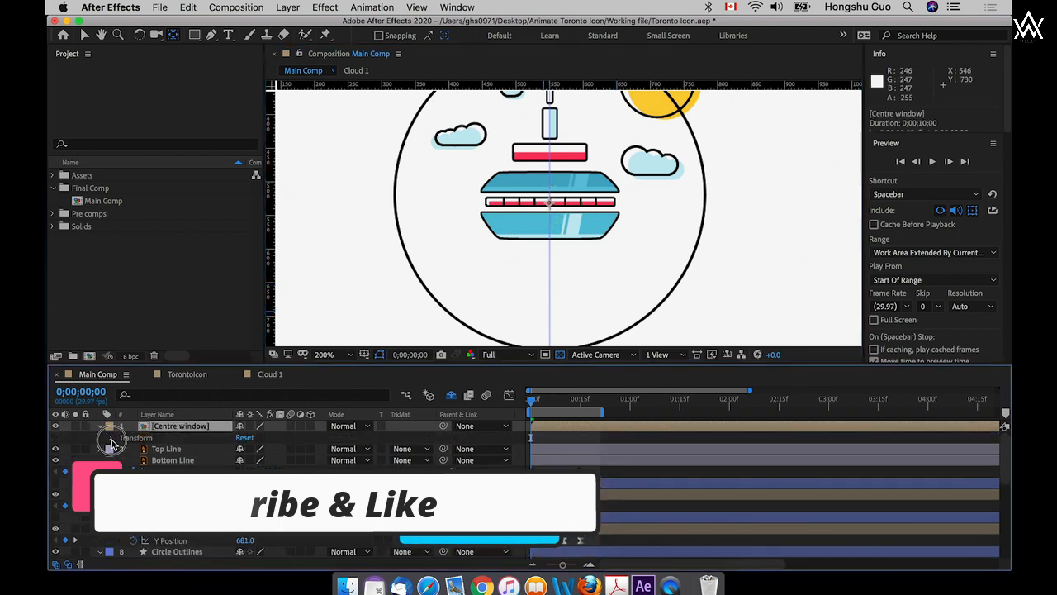
pyautogui.click(112, 438)
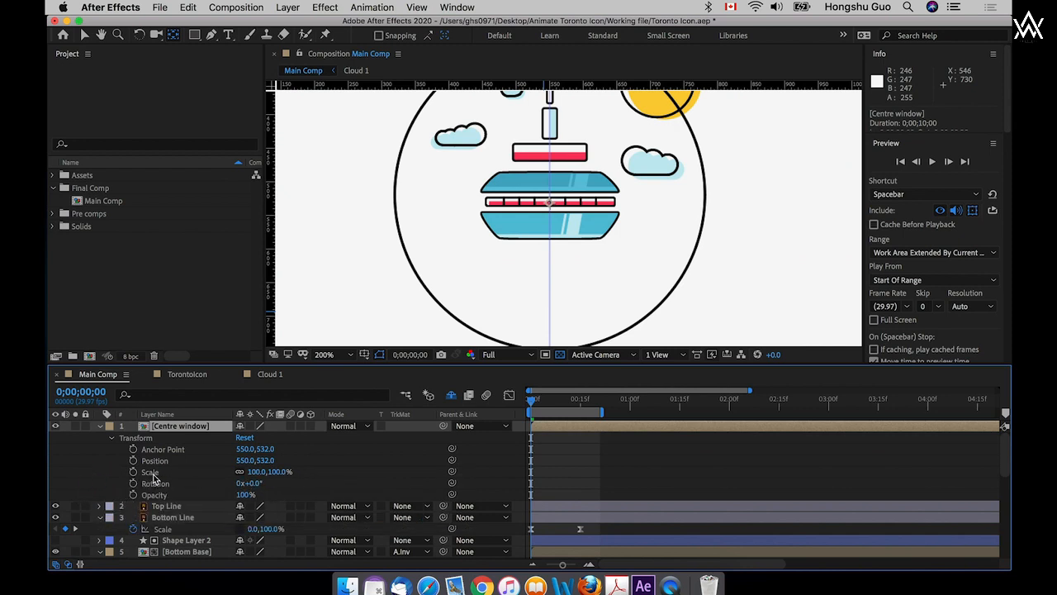
pyautogui.click(151, 474)
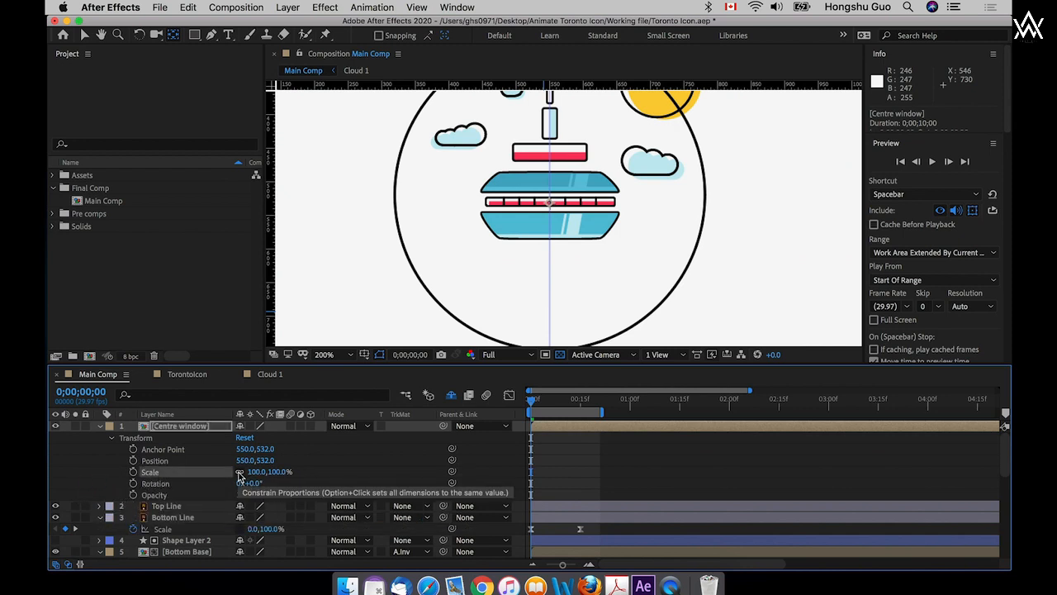
# - Copy the Bottom Line's two Scale keyframes onto the Centre window's Scale at the first frame and preview the motion
pyautogui.click(580, 529)
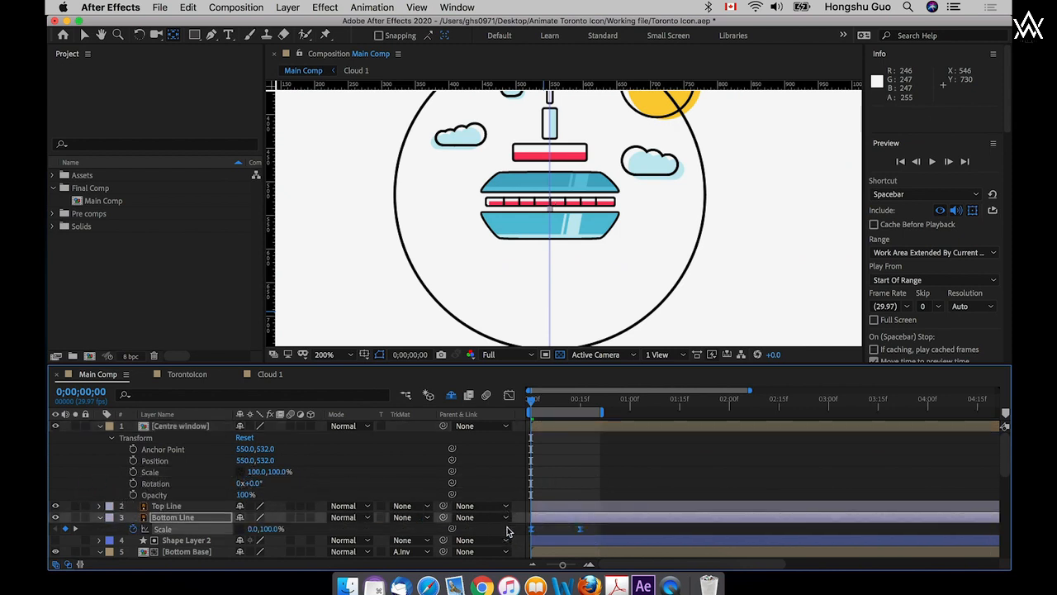
pyautogui.press('super+c')
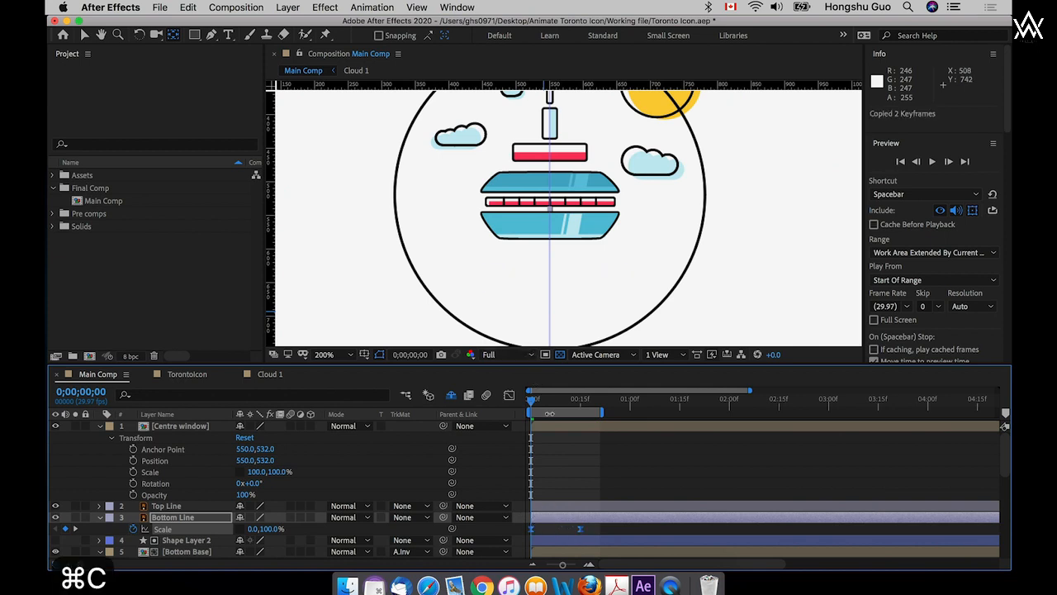
pyautogui.press('super+v')
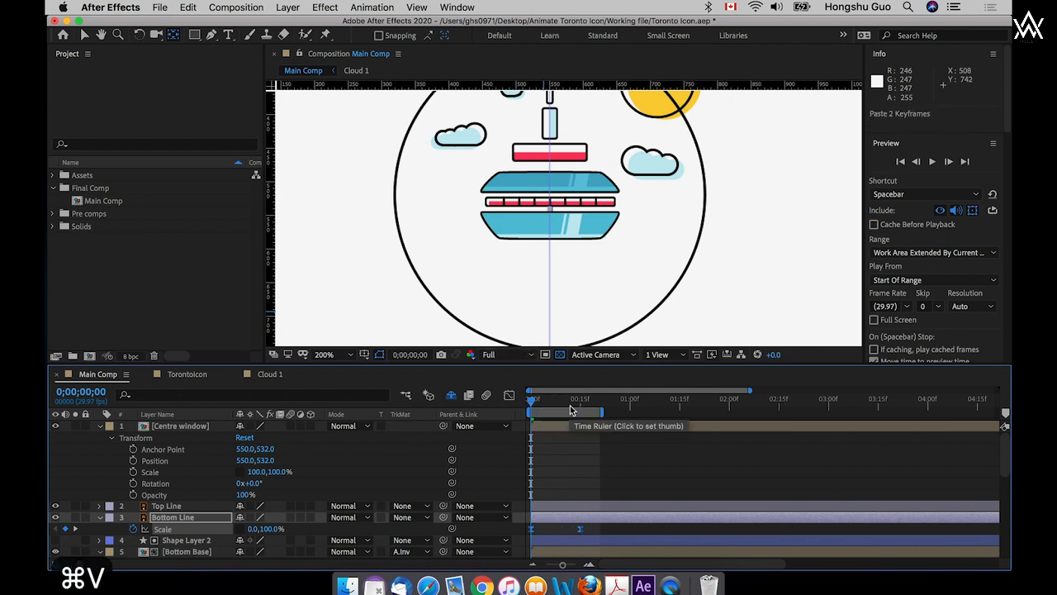
pyautogui.press('space')
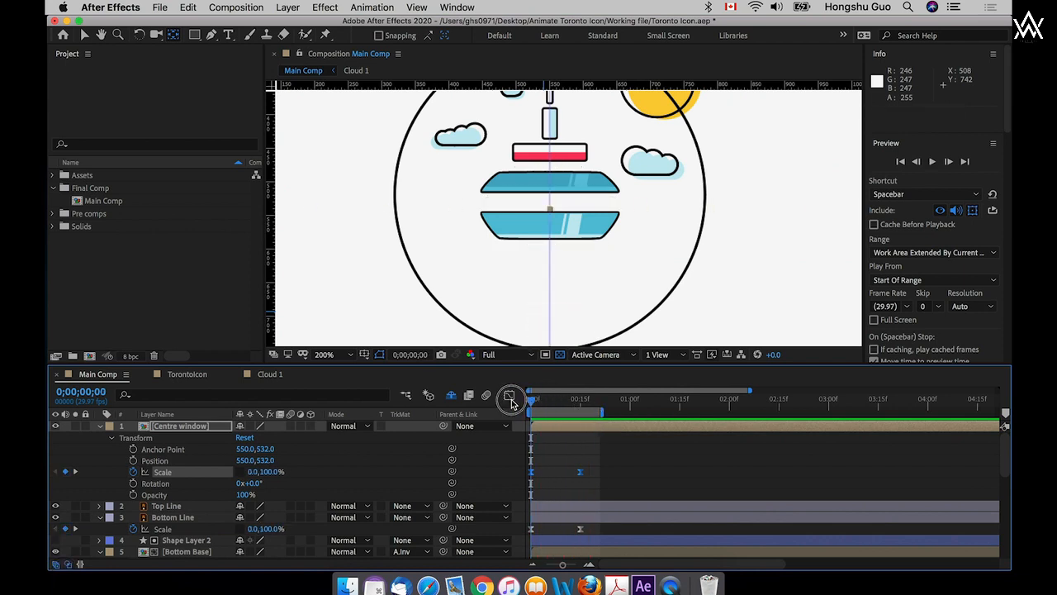
pyautogui.click(535, 404)
pyautogui.press('space')
pyautogui.press('space')
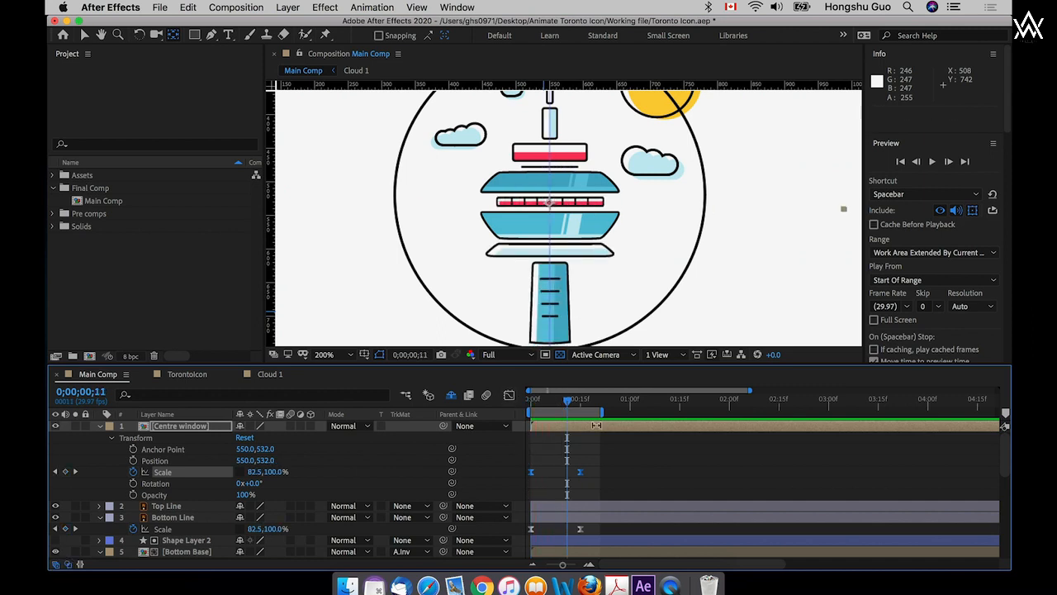
# - Add an overshoot keyframe at 0;00;00;11 by setting the Centre window's horizontal Scale to 110%
pyautogui.press('v')
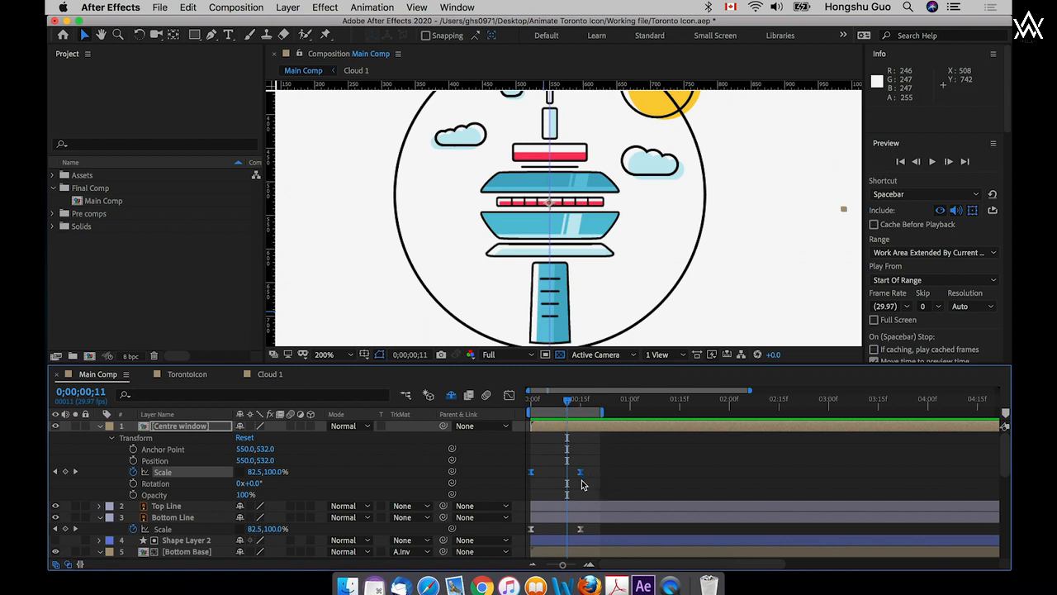
pyautogui.click(579, 399)
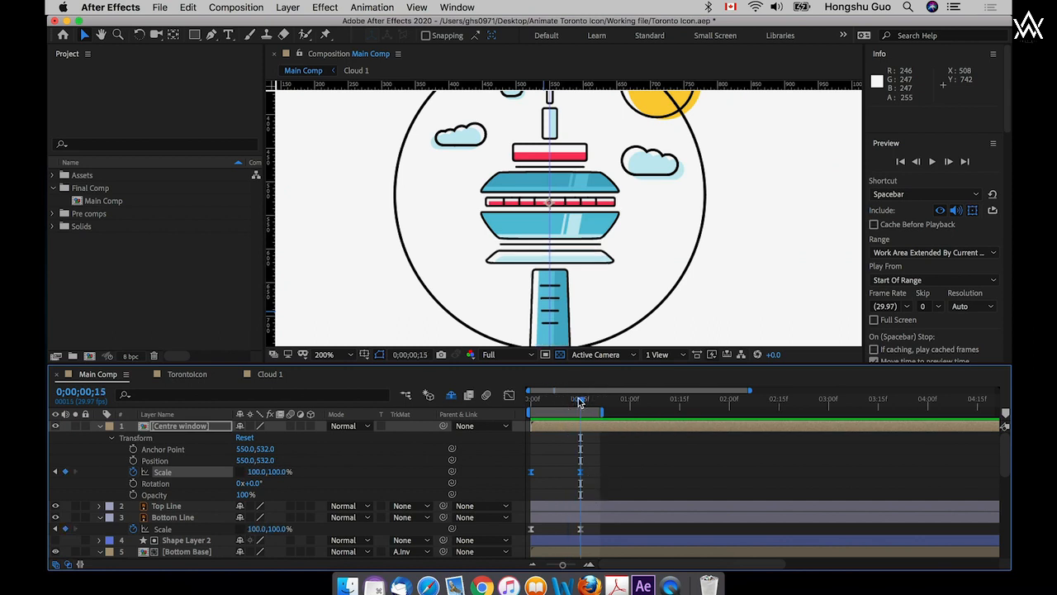
pyautogui.moveTo(578, 397)
pyautogui.mouseDown()
pyautogui.moveTo(552, 402)
pyautogui.moveTo(567, 404)
pyautogui.mouseUp()
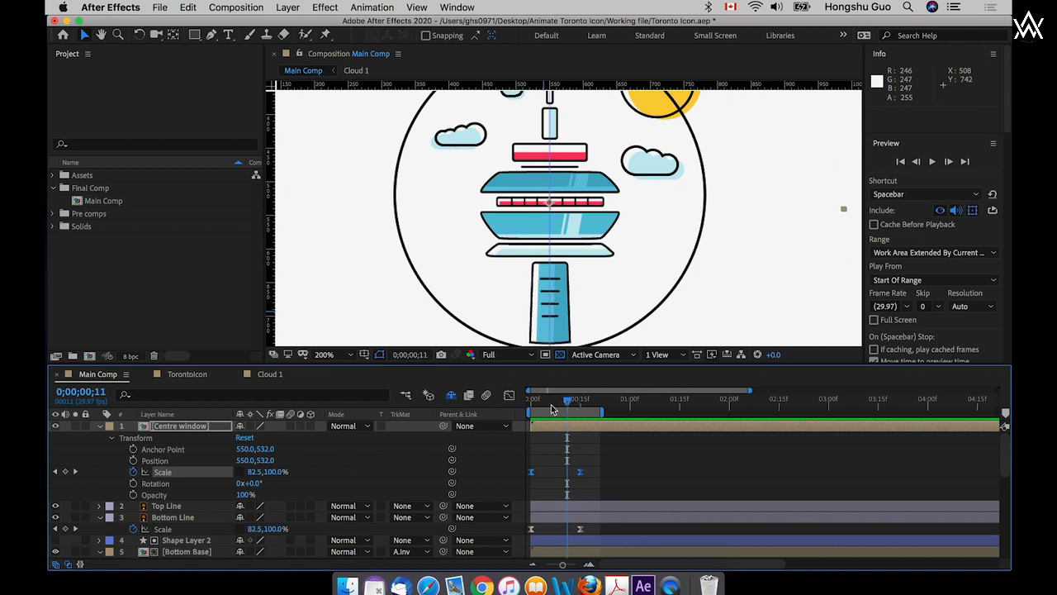
pyautogui.click(254, 475)
pyautogui.write('11')
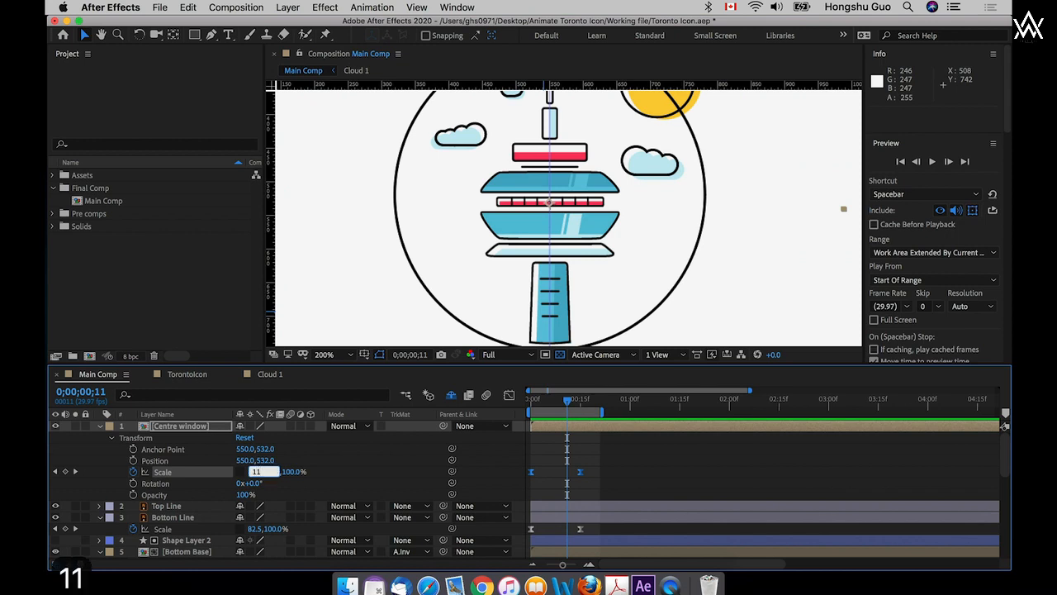
pyautogui.write('0')
pyautogui.click(572, 493)
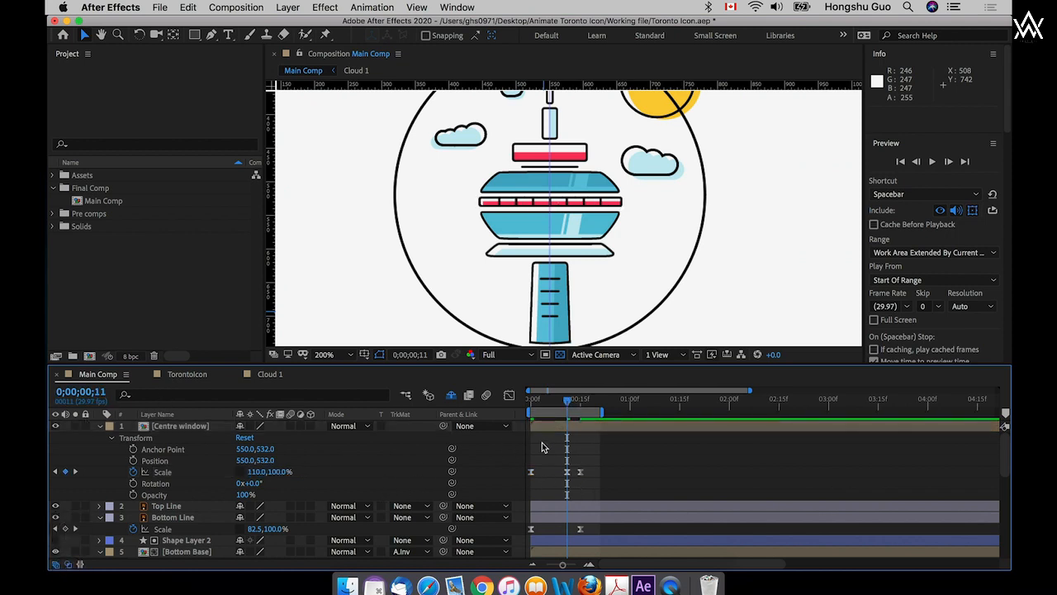
# - Shift the Centre window's 110% Scale keyframe to 0;00;00;10 and preview the animation from the start
pyautogui.moveTo(569, 472); pyautogui.dragTo(563, 472)
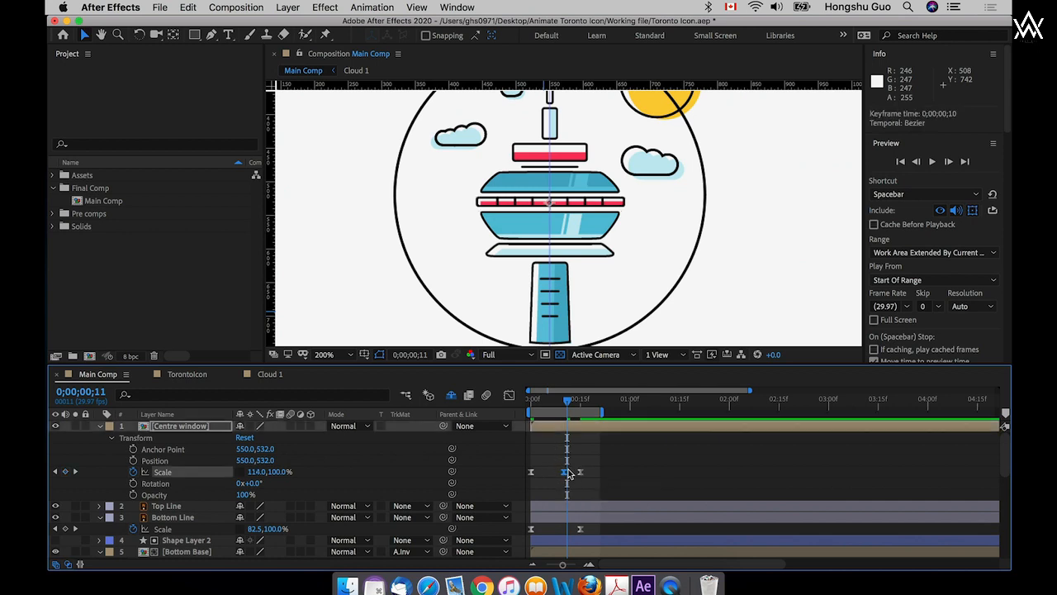
pyautogui.moveTo(567, 403); pyautogui.dragTo(563, 403)
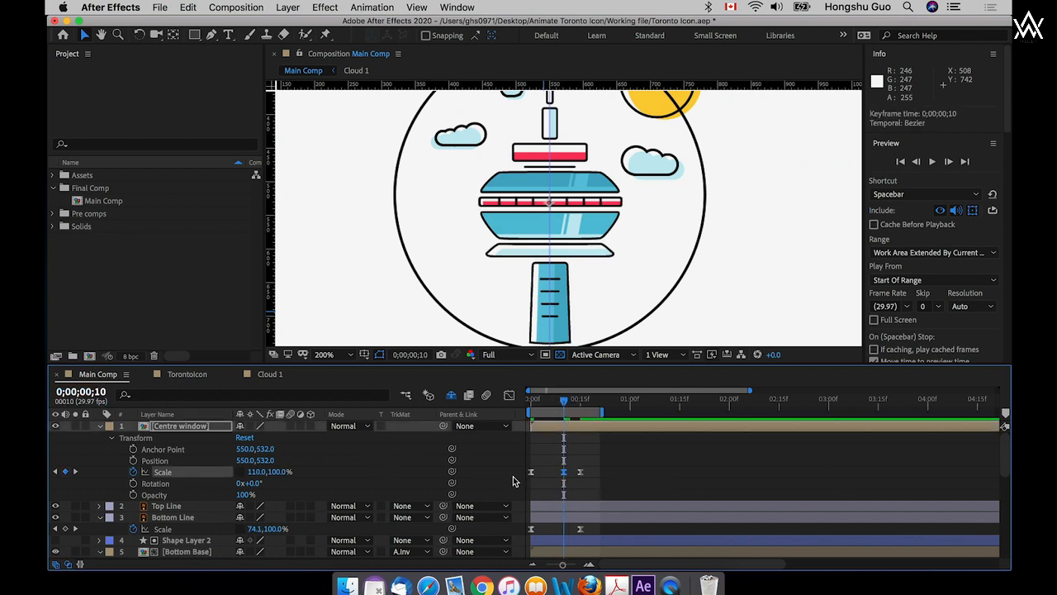
pyautogui.click(533, 403)
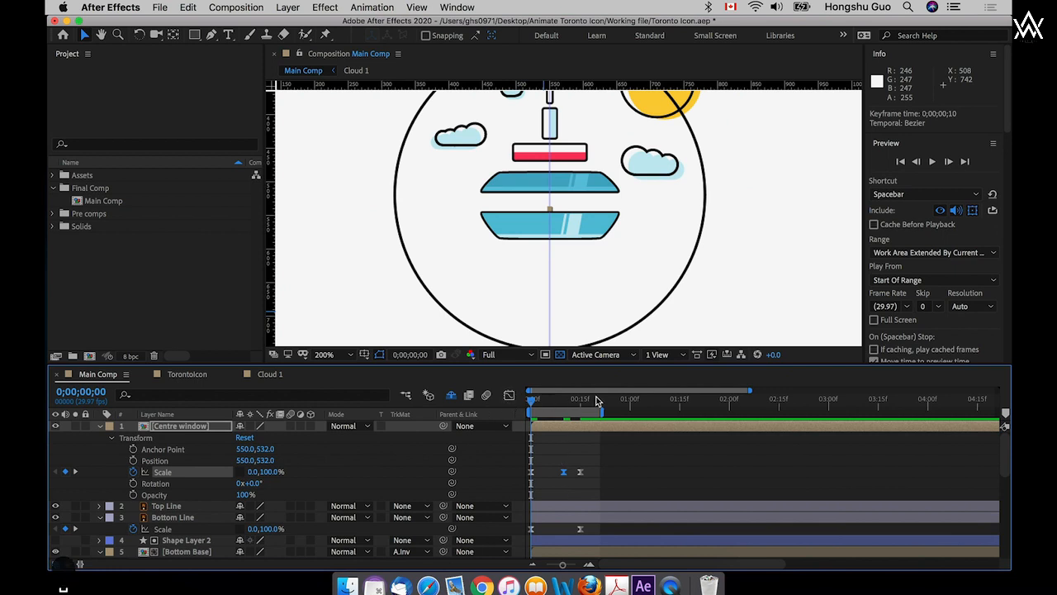
pyautogui.press('space')
pyautogui.press('space')
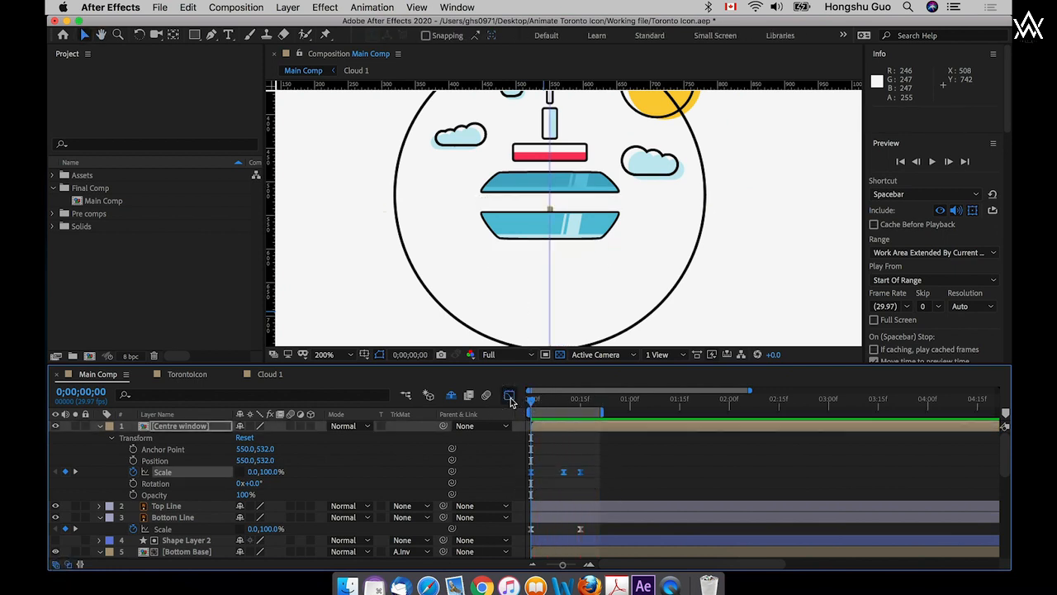
# - Show the speed graph of the Centre window's Scale and lengthen the first keyframe's outgoing ease handle
pyautogui.click(510, 396)
pyautogui.click(716, 548)
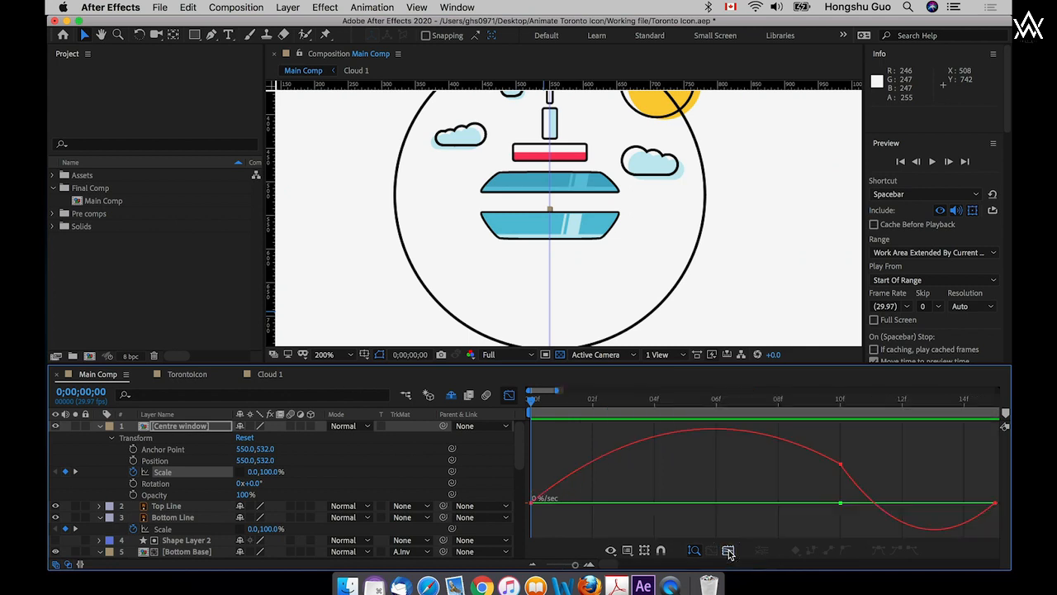
pyautogui.click(628, 550)
pyautogui.click(603, 530)
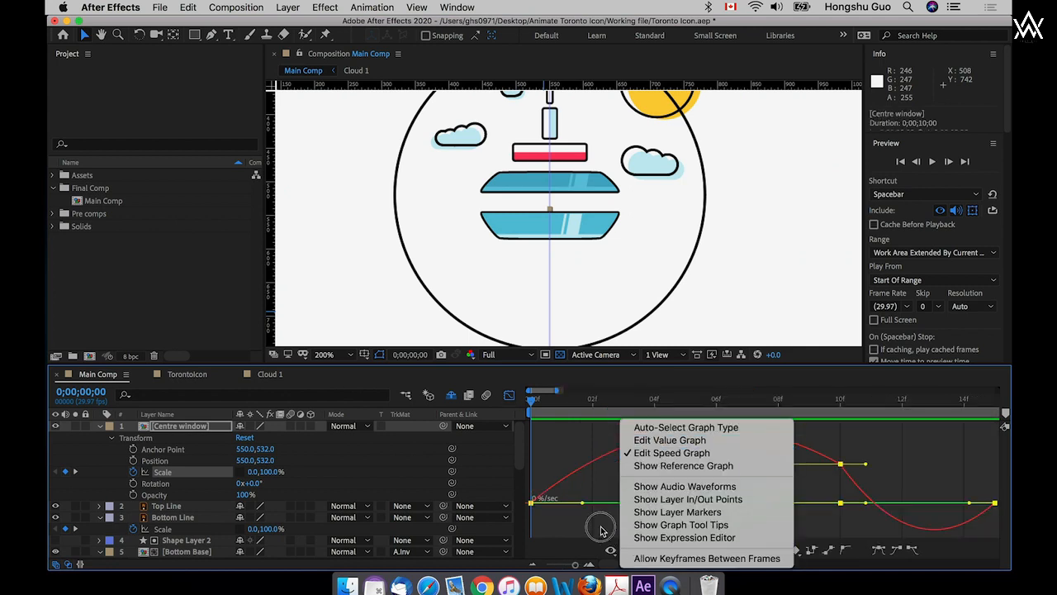
pyautogui.click(531, 503)
pyautogui.moveTo(582, 504); pyautogui.dragTo(619, 504)
# - Lengthen the ease handles around the Centre window's middle and last Scale keyframes and return to the layer bar view
pyautogui.click(840, 476)
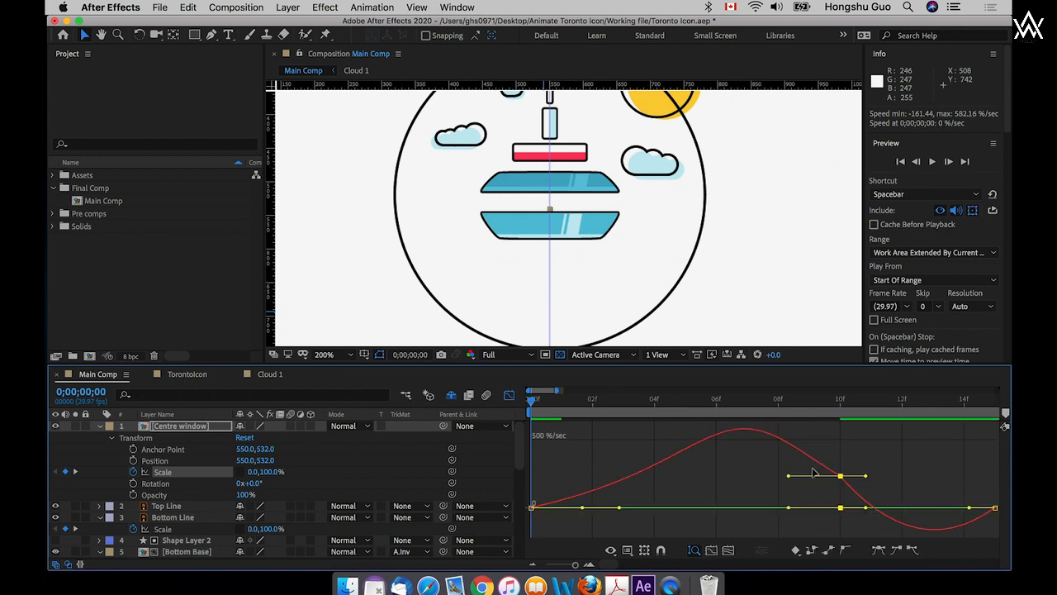
pyautogui.moveTo(789, 477); pyautogui.dragTo(770, 476)
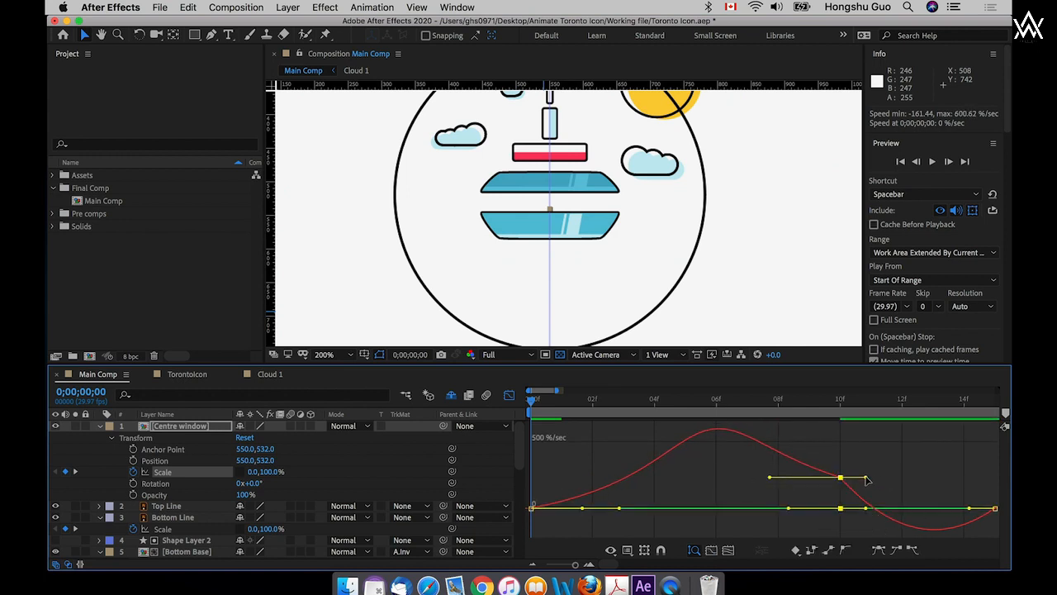
pyautogui.moveTo(866, 476); pyautogui.dragTo(880, 477)
pyautogui.moveTo(972, 479); pyautogui.dragTo(878, 480)
pyautogui.moveTo(927, 516); pyautogui.dragTo(859, 499)
pyautogui.moveTo(768, 513); pyautogui.dragTo(793, 466)
pyautogui.click(509, 395)
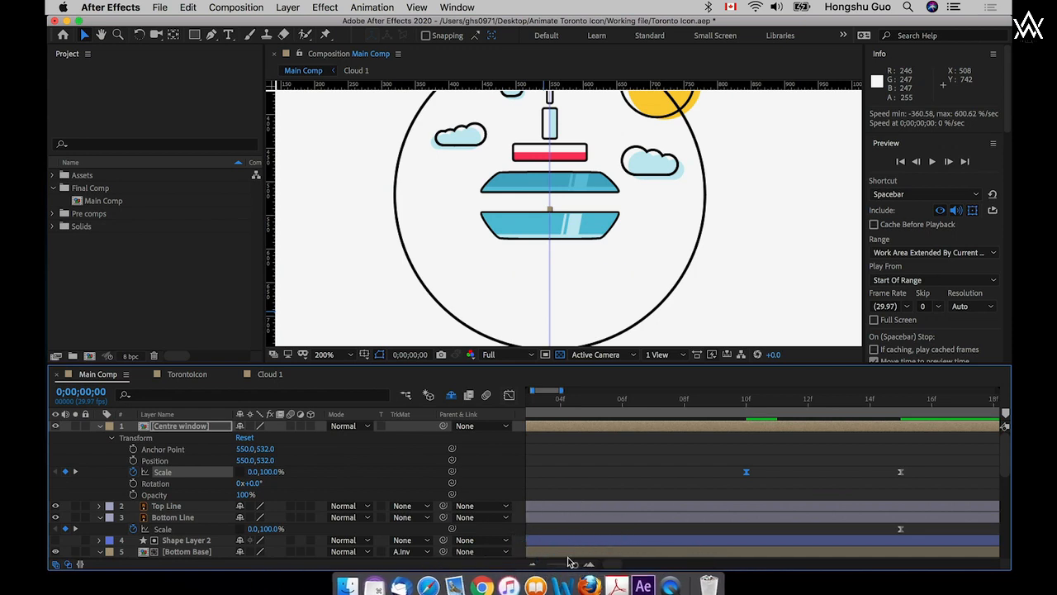
# - Preview the Centre window's eased Scale animation from the first frame
pyautogui.moveTo(575, 565); pyautogui.dragTo(558, 565)
pyautogui.moveTo(539, 403); pyautogui.dragTo(500, 397)
pyautogui.press('space')
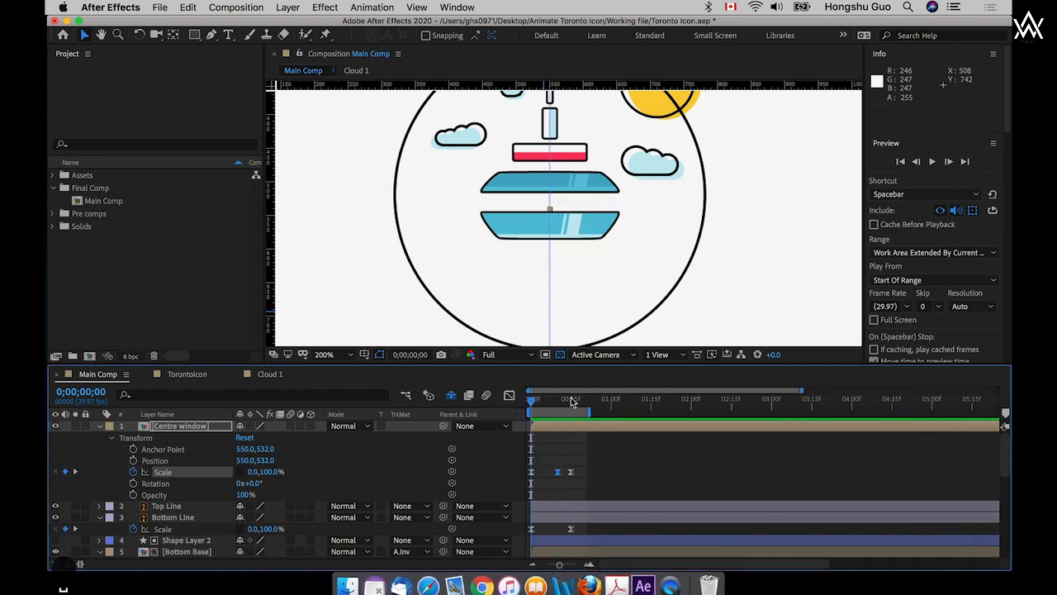
pyautogui.press('space')
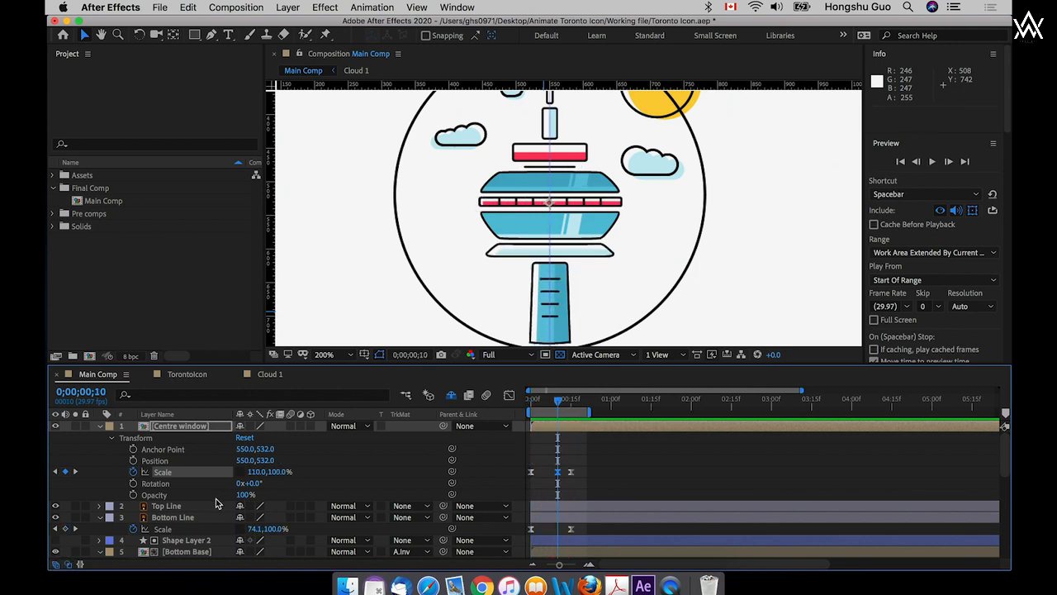
# - Set the Centre window's horizontal Scale at 0;00;00;10 to 105% and save the project after previewing the motion
pyautogui.click(263, 472)
pyautogui.write('105')
pyautogui.click(608, 460)
pyautogui.moveTo(554, 401); pyautogui.dragTo(510, 407)
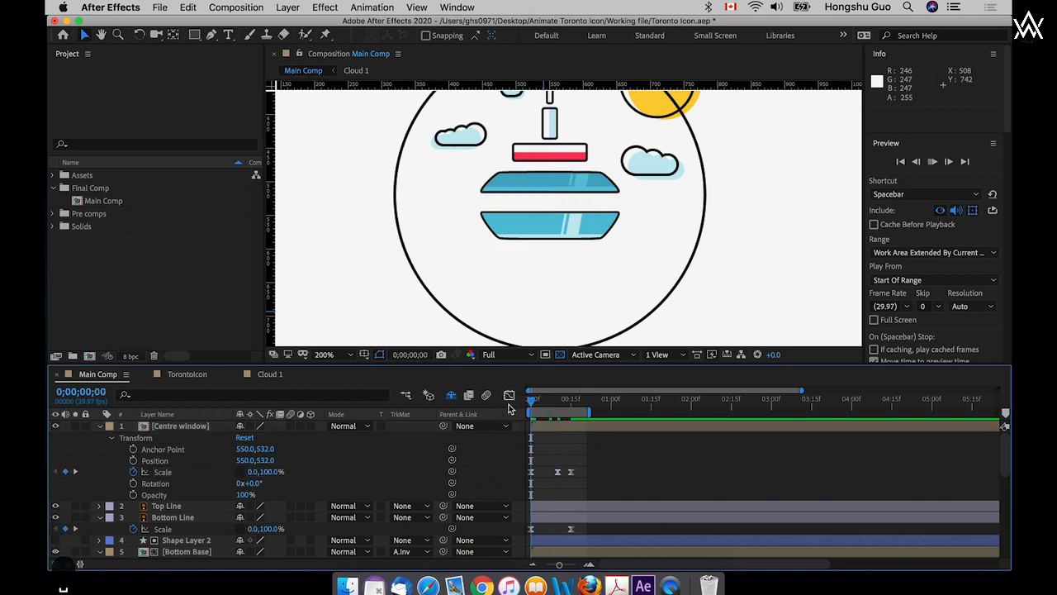
pyautogui.press('space')
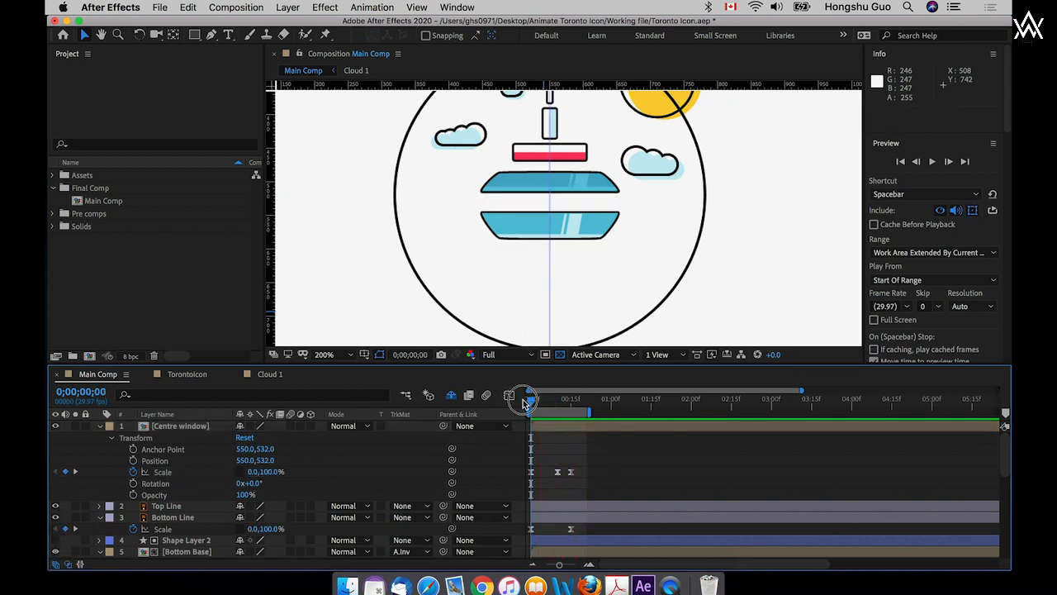
pyautogui.press('space')
pyautogui.press('super+s')
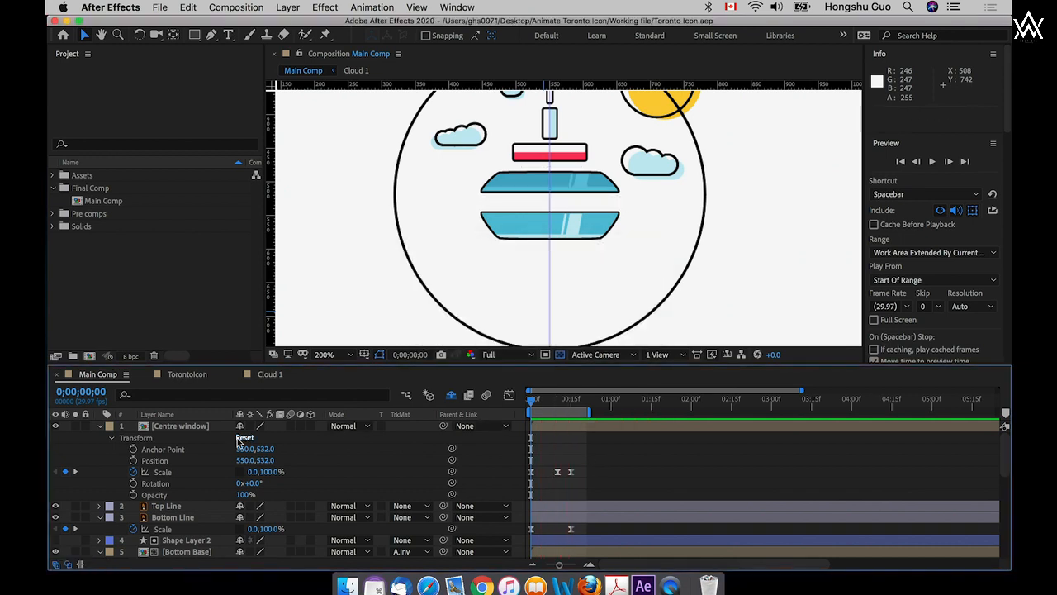
# - Collapse the Centre window layer and bring the Centre bottom and Centre Top layers to the front of the layer stack
pyautogui.click(100, 426)
pyautogui.click(181, 429)
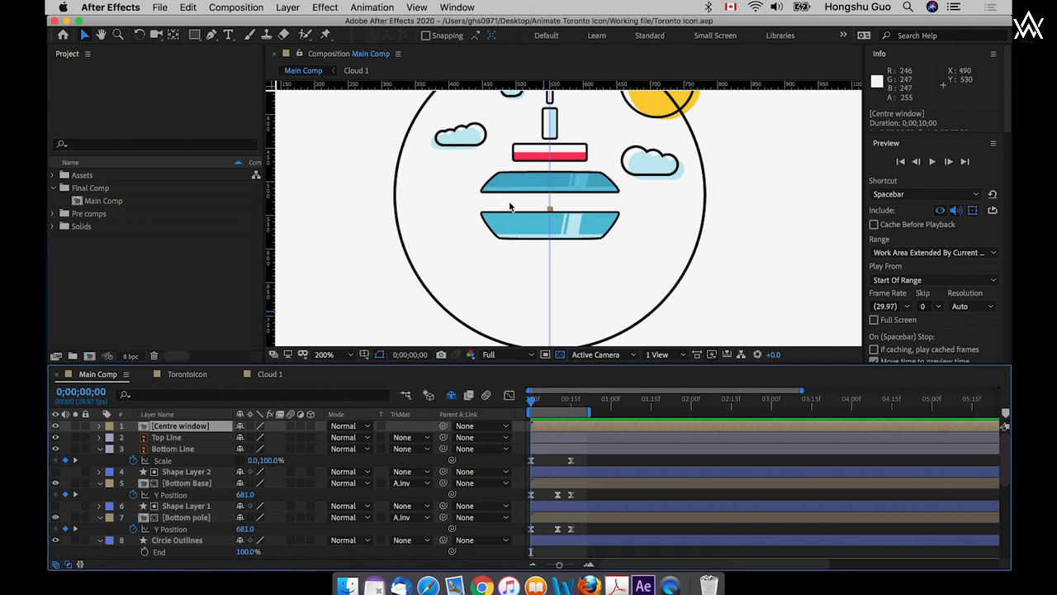
pyautogui.scroll(-8, 217, 499)
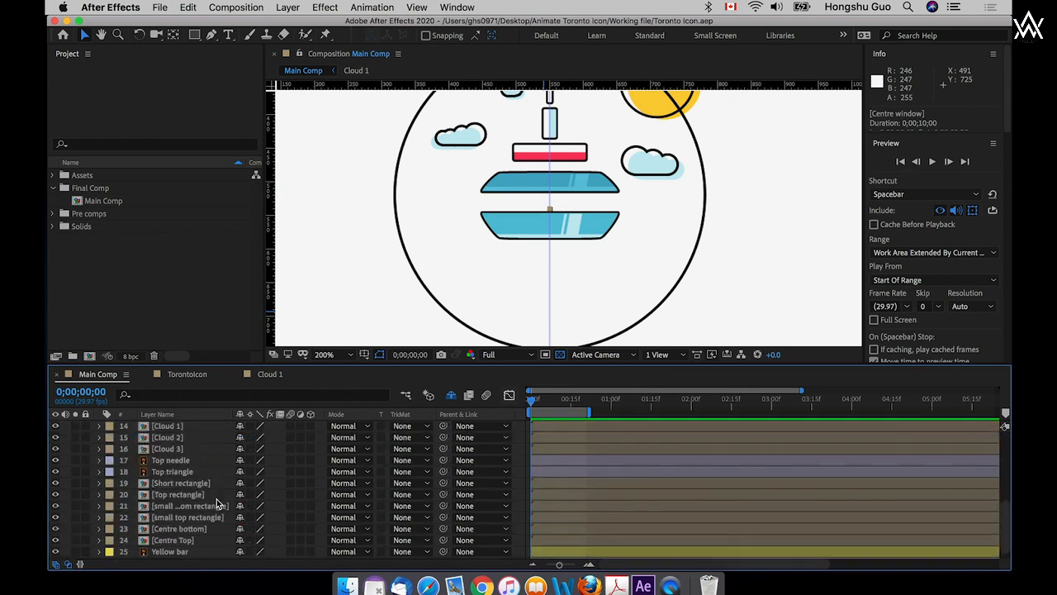
pyautogui.click(181, 530)
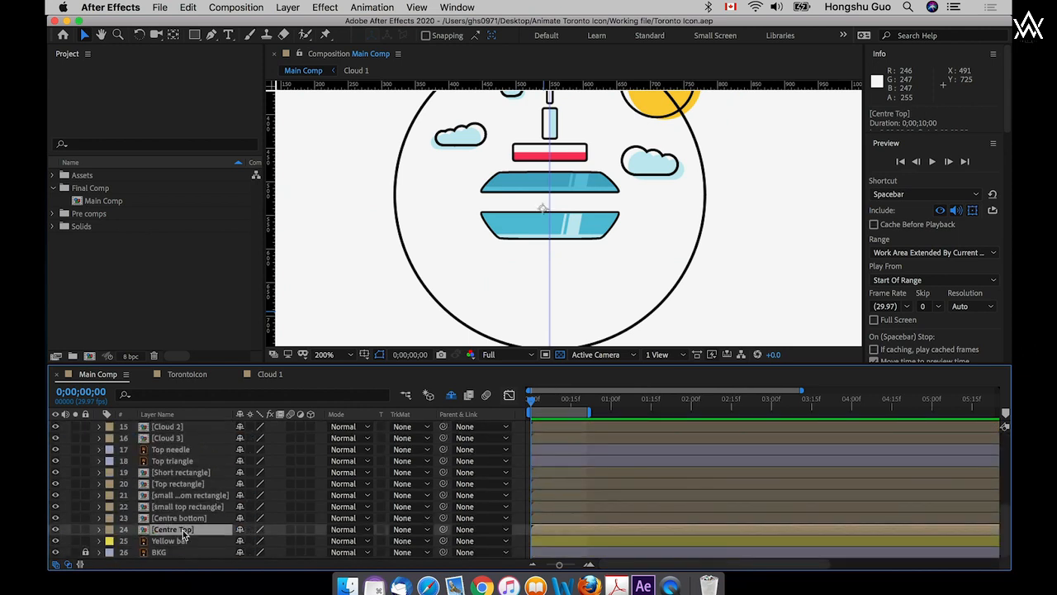
pyautogui.keyDown('shift'); pyautogui.click(190, 518); pyautogui.keyUp('shift')
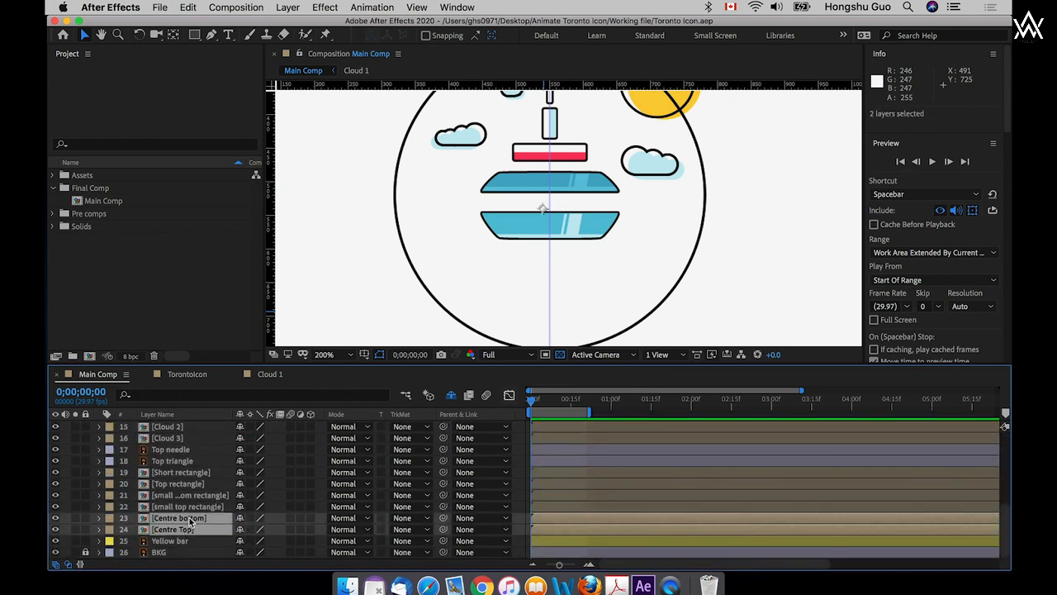
pyautogui.press('super+shift+bracketright')
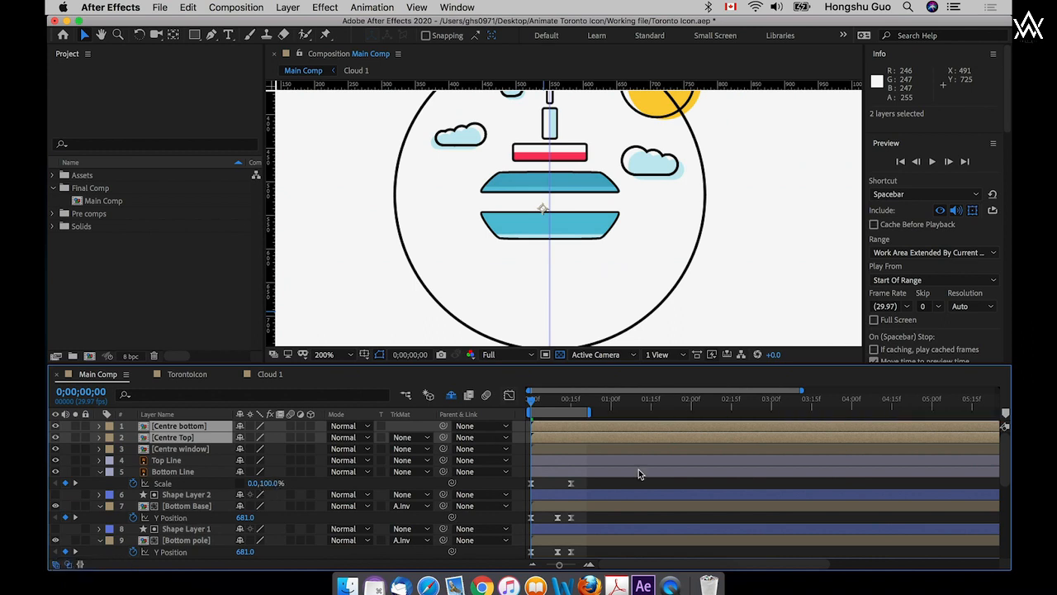
# - Scrub through the opening animation and check which tower part Centre bottom is by hiding and showing it at the first frame
pyautogui.click(618, 484)
pyautogui.moveTo(534, 408); pyautogui.dragTo(570, 402)
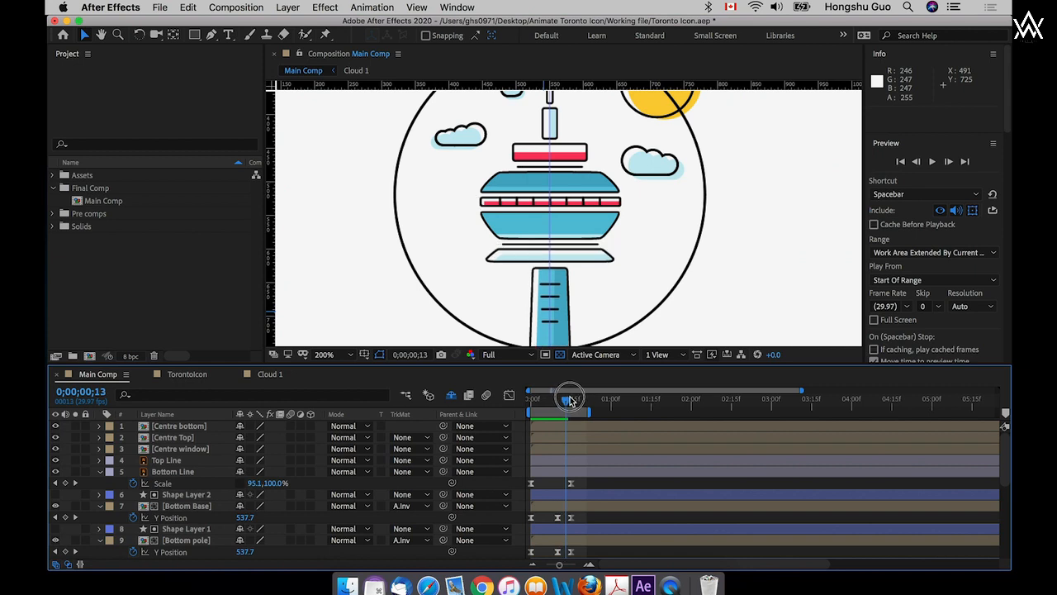
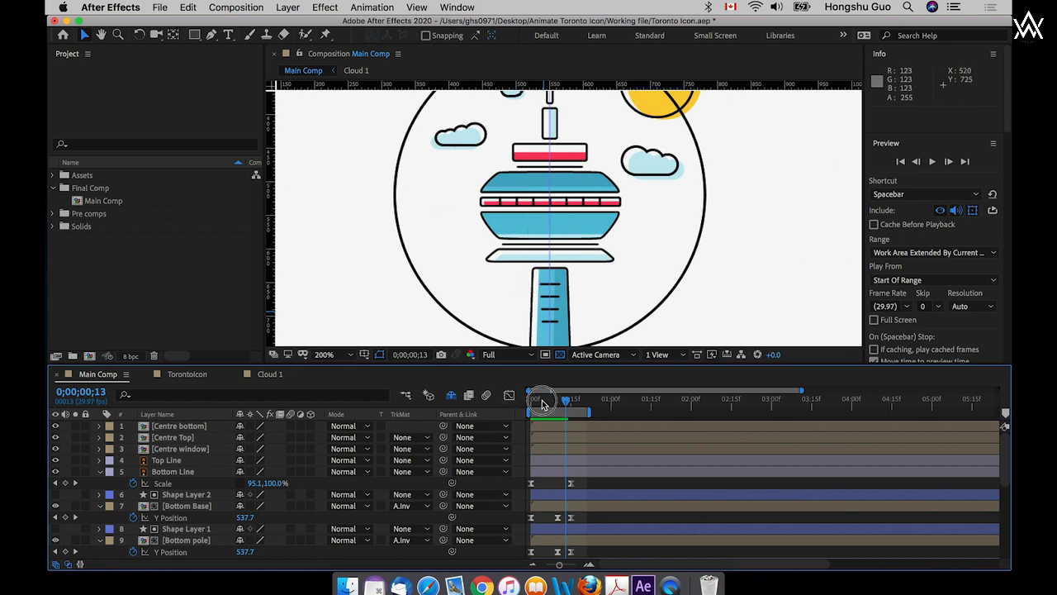
pyautogui.moveTo(542, 400); pyautogui.dragTo(528, 401)
pyautogui.click(178, 426)
pyautogui.click(55, 426)
pyautogui.click(56, 426)
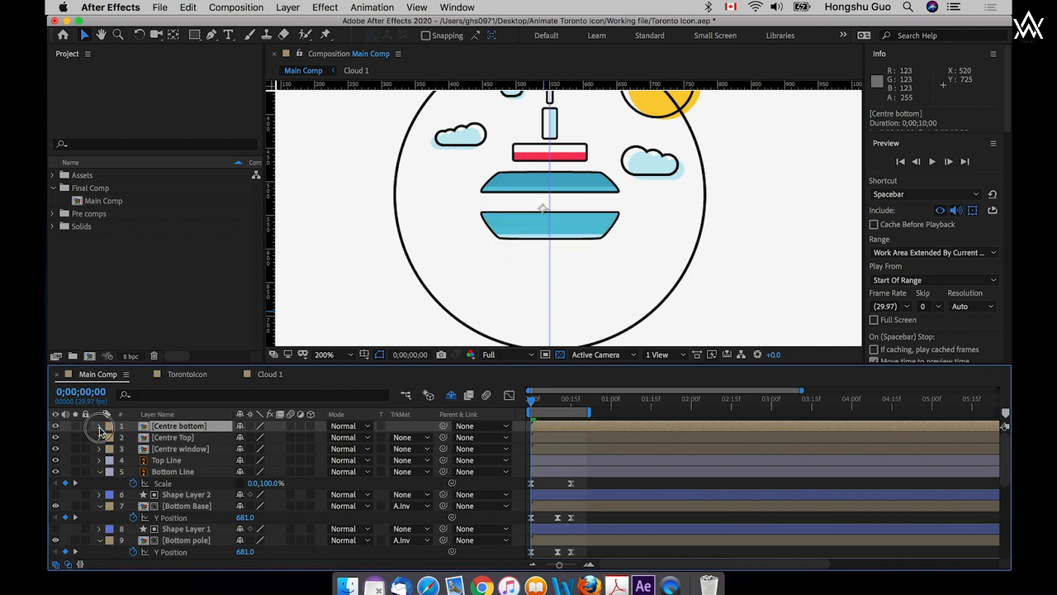
# - Show Centre bottom's transform properties and separate its Position into X and Y dimensions
pyautogui.click(99, 426)
pyautogui.click(111, 439)
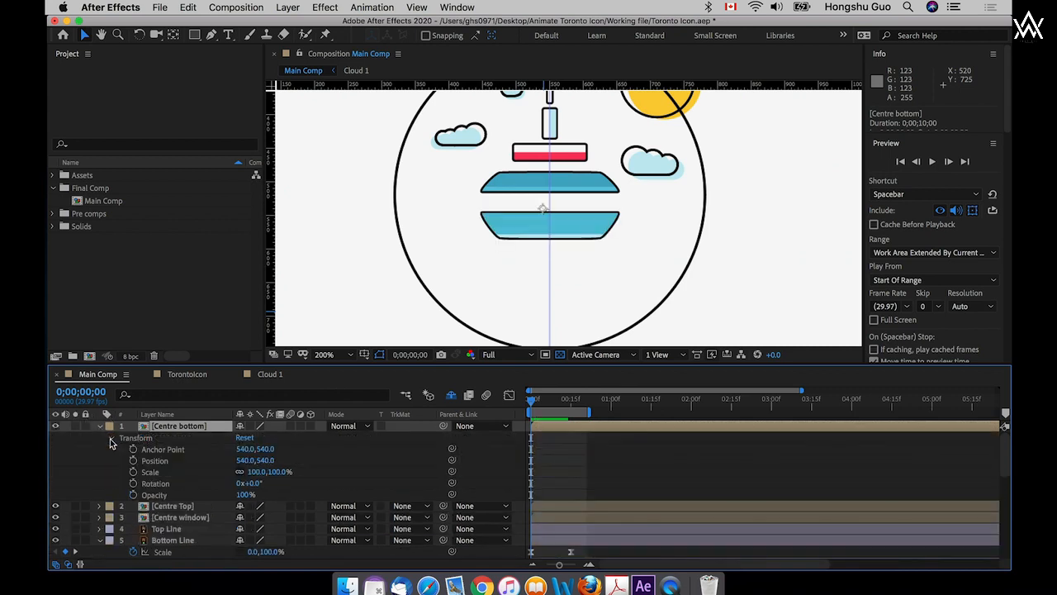
pyautogui.click(165, 462)
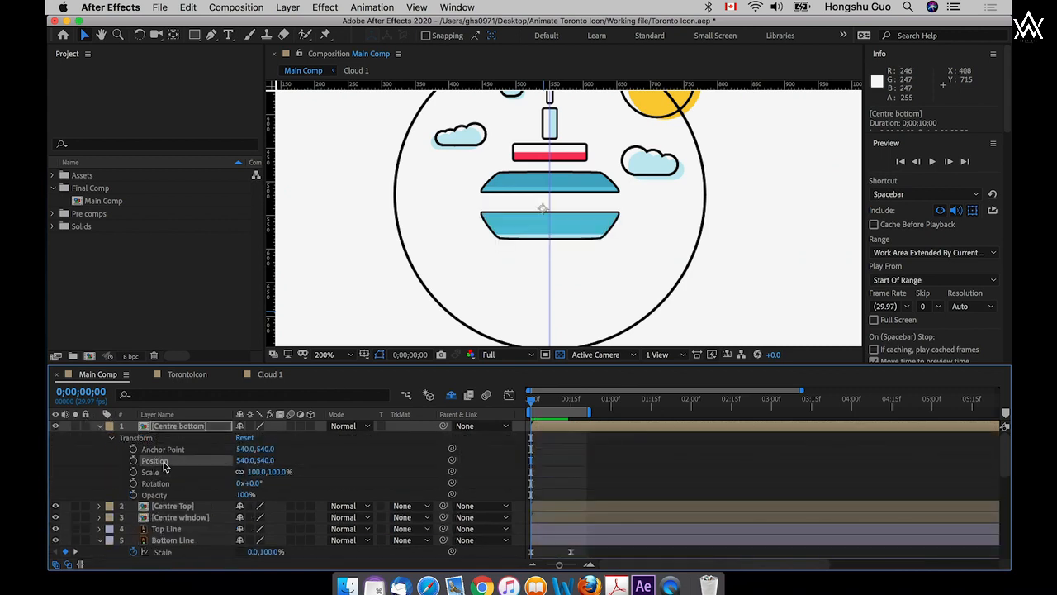
pyautogui.rightClick(164, 468)
pyautogui.click(198, 441)
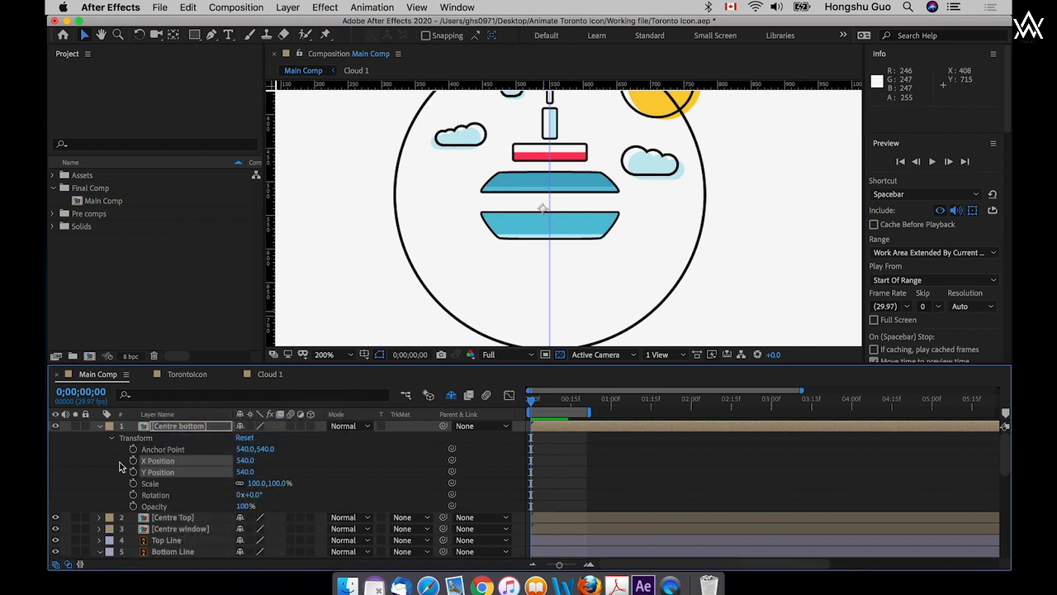
pyautogui.click(121, 465)
# - Add a Y Position keyframe to Centre bottom at 0;00;00;15 and set its Y Position to 469 at the first frame
pyautogui.click(575, 400)
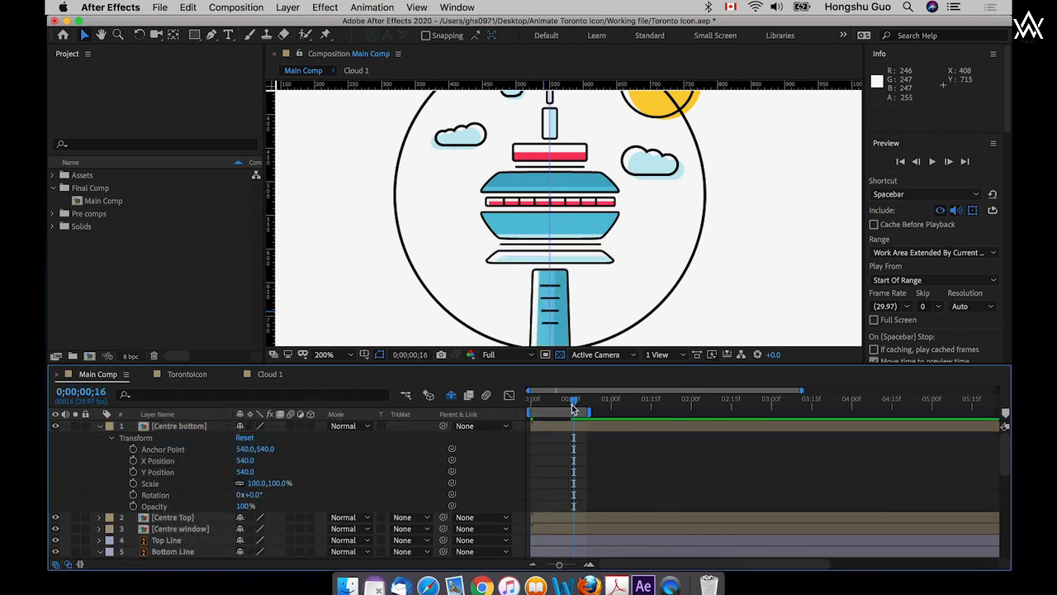
pyautogui.moveTo(573, 403); pyautogui.dragTo(570, 403)
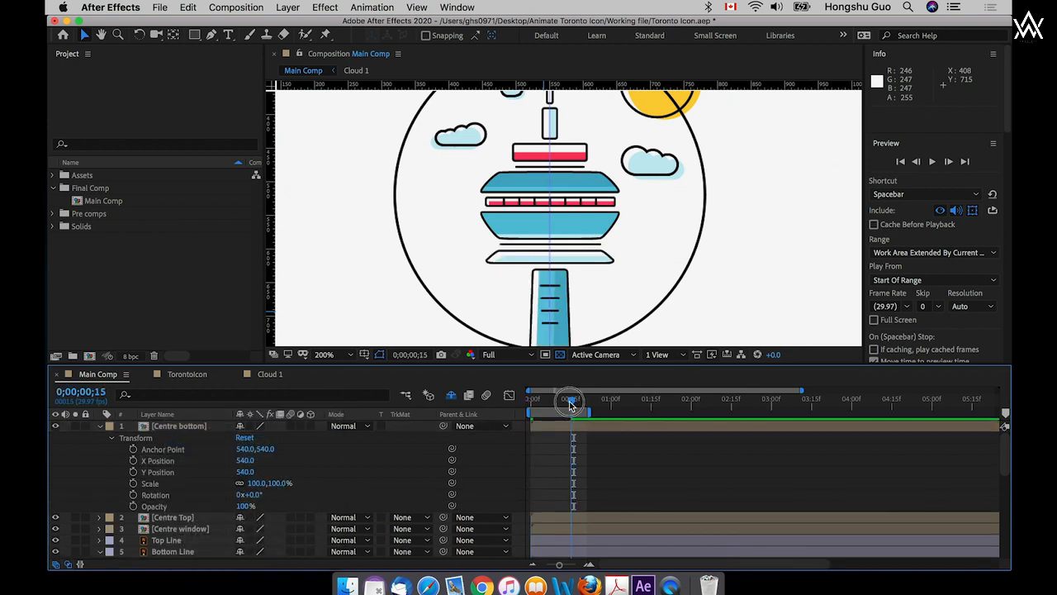
pyautogui.click(133, 472)
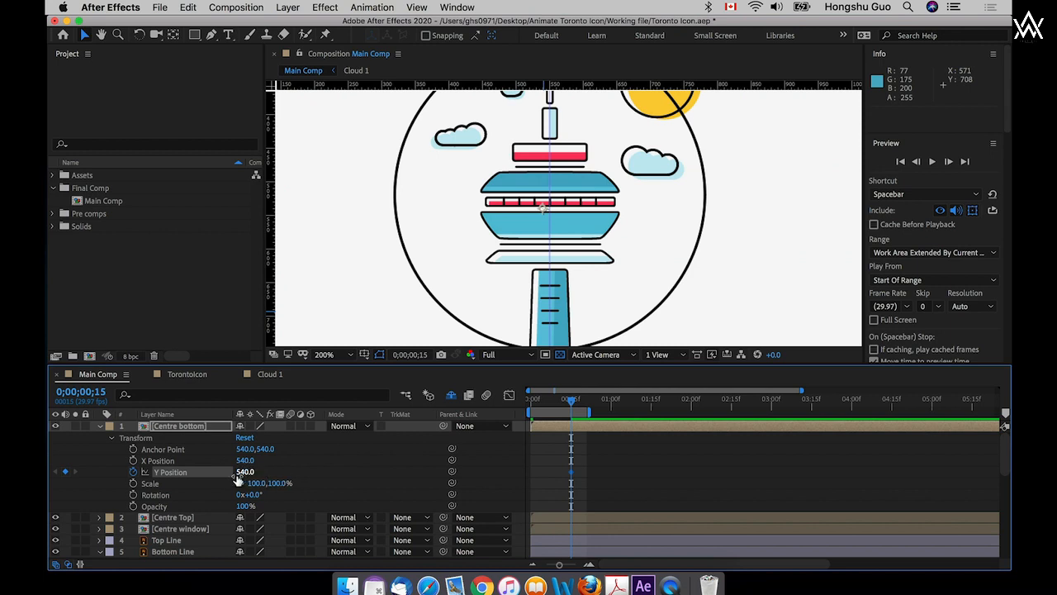
pyautogui.moveTo(571, 401); pyautogui.dragTo(530, 401)
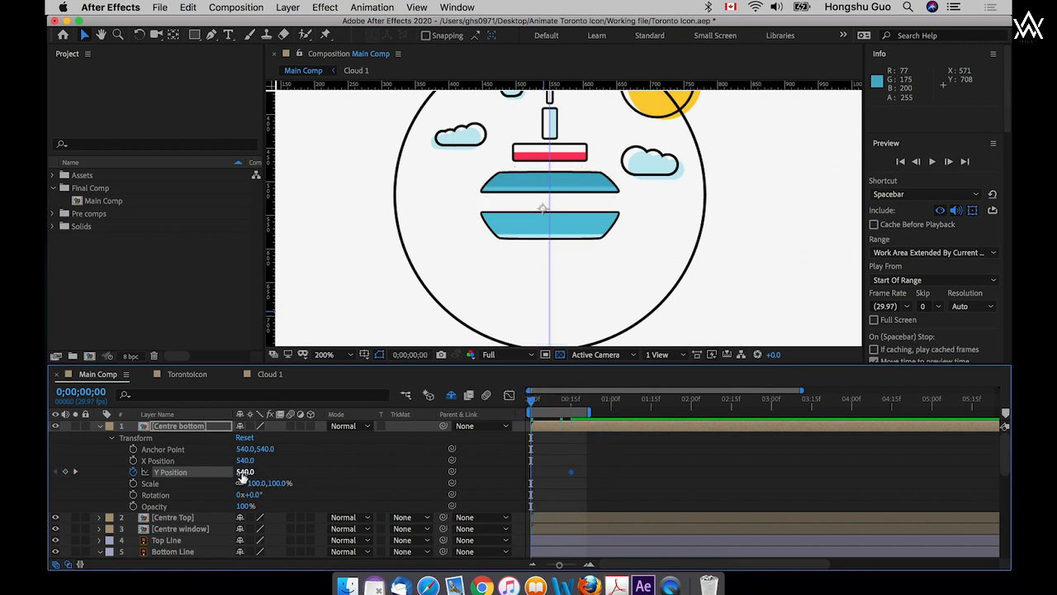
pyautogui.moveTo(244, 472); pyautogui.dragTo(198, 481)
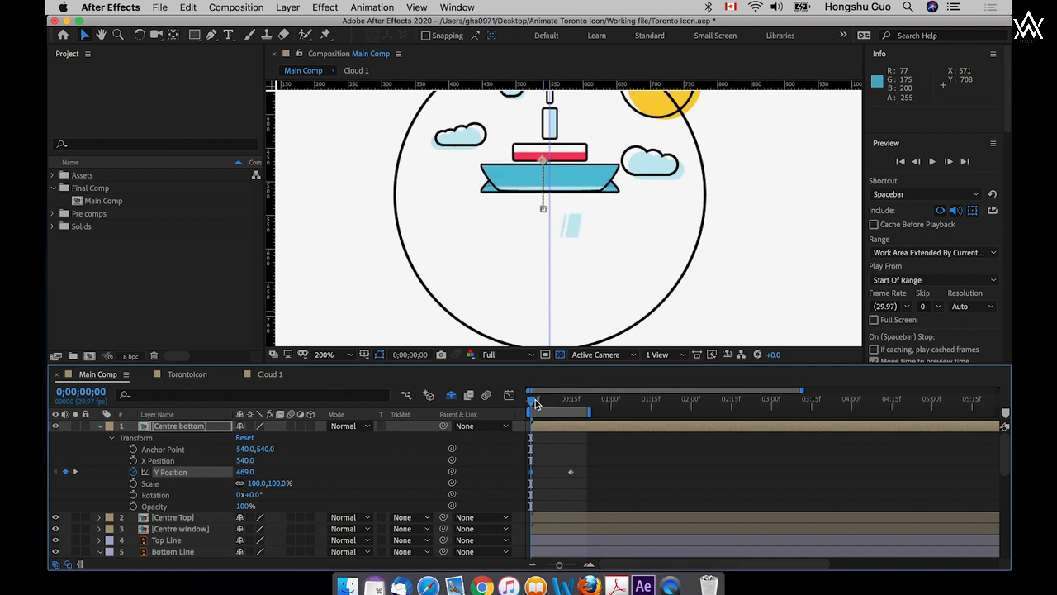
# - Preview Centre bottom's vertical slide from the start and examine its position around the end keyframe
pyautogui.moveTo(535, 403); pyautogui.dragTo(501, 411)
pyautogui.press('space')
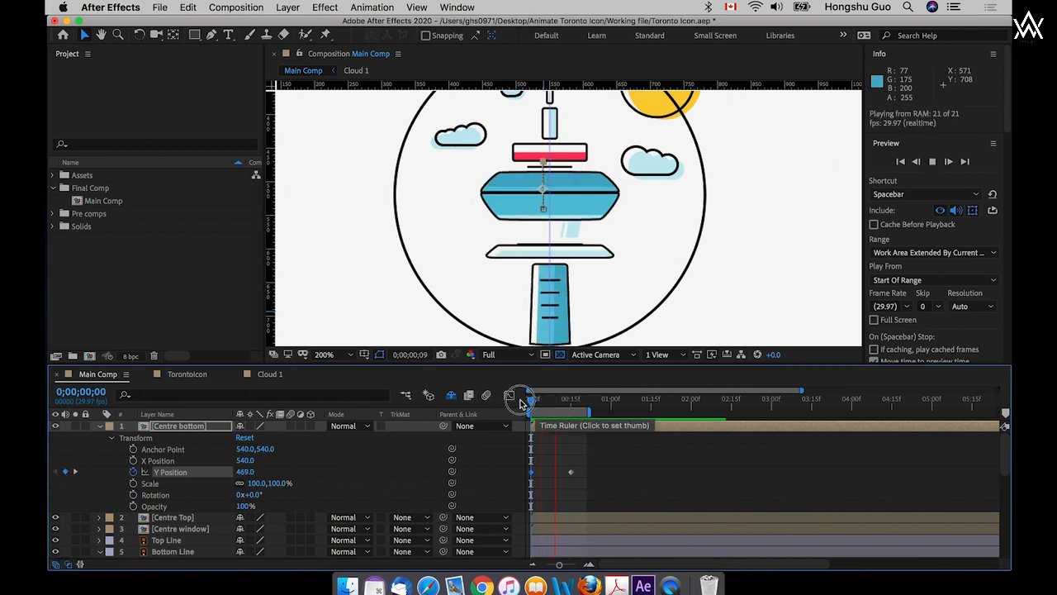
pyautogui.press('space')
pyautogui.press('space')
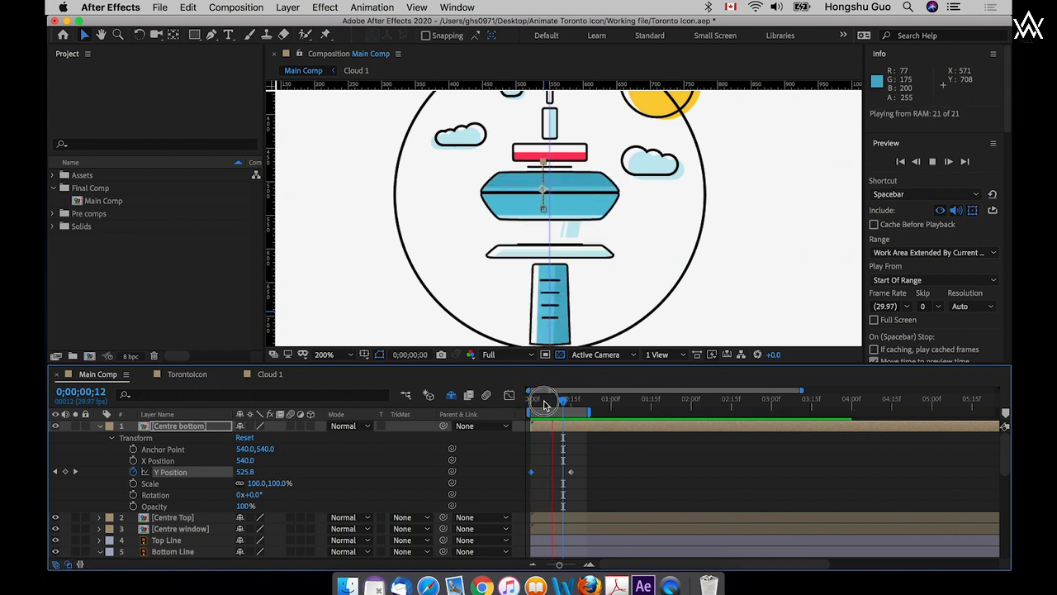
pyautogui.click(558, 404)
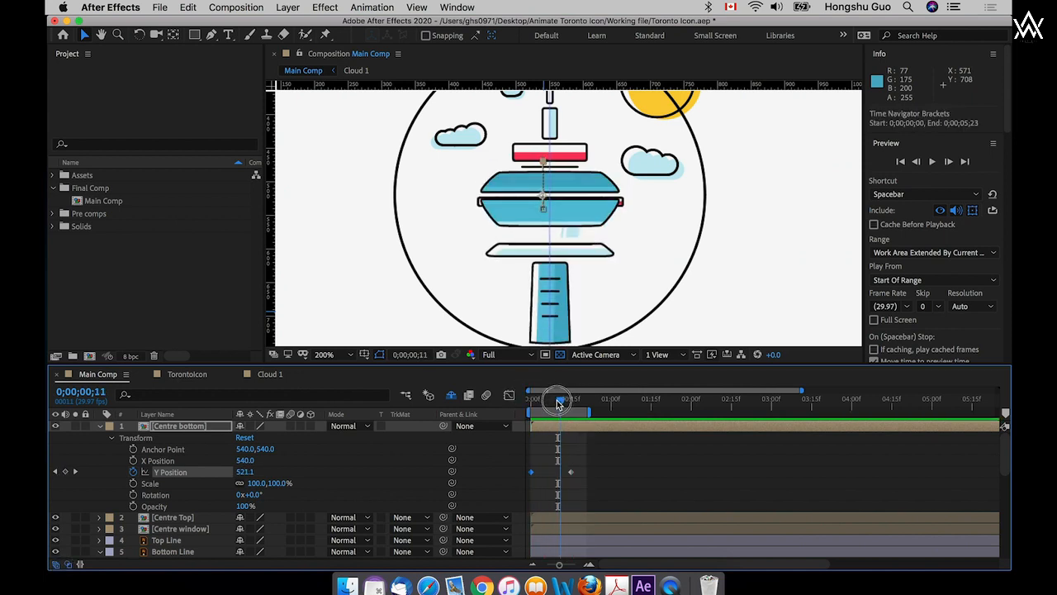
pyautogui.press('pageup')
pyautogui.click(568, 403)
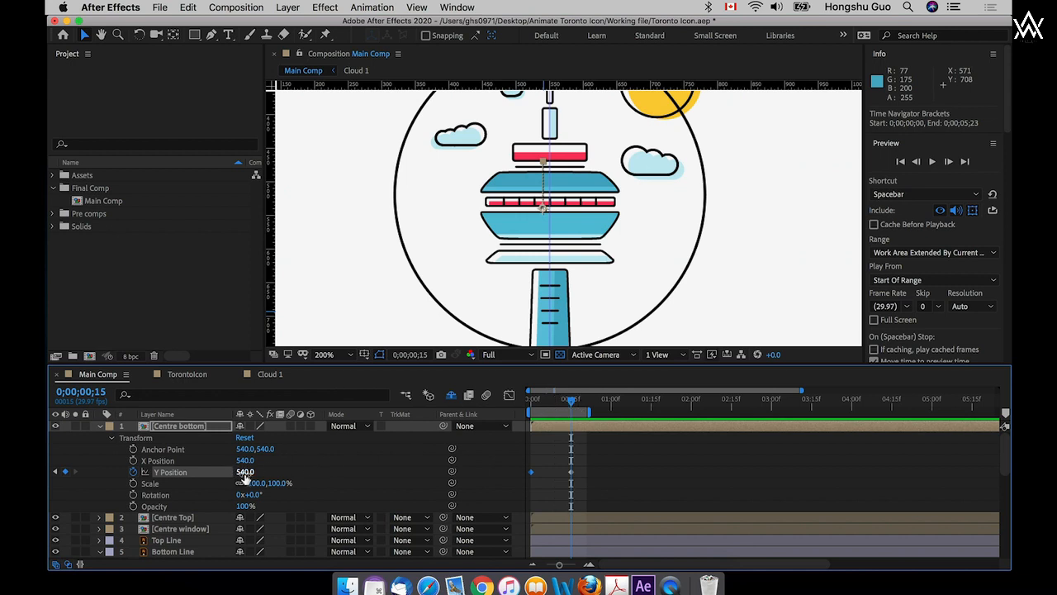
pyautogui.press('Home')
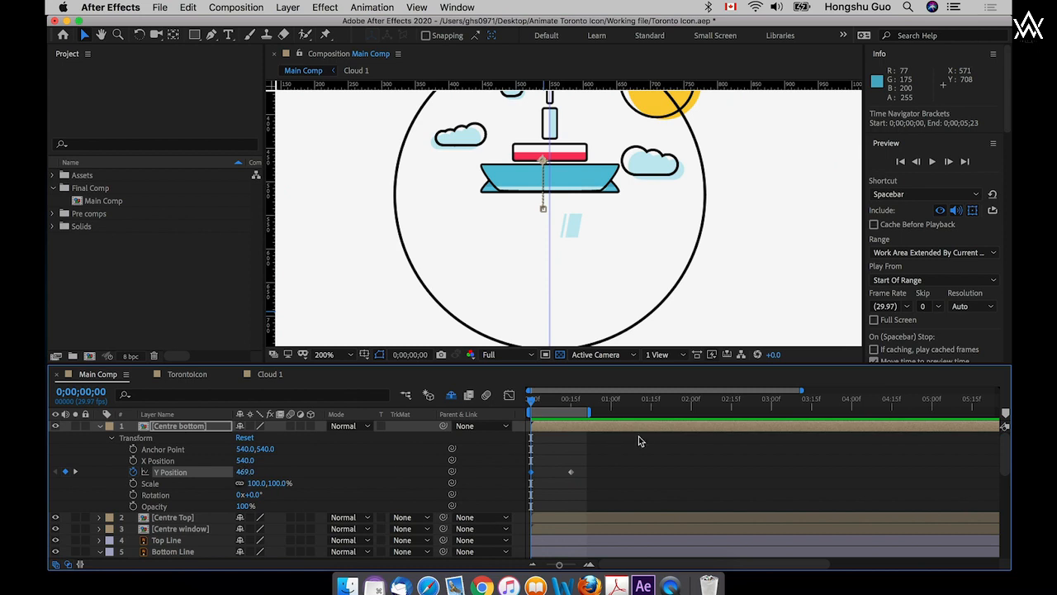
# - Add an overshoot keyframe between Centre bottom's two Y Position keyframes, at about 0;00;00;09, with the value 545
pyautogui.moveTo(562, 404); pyautogui.dragTo(554, 403)
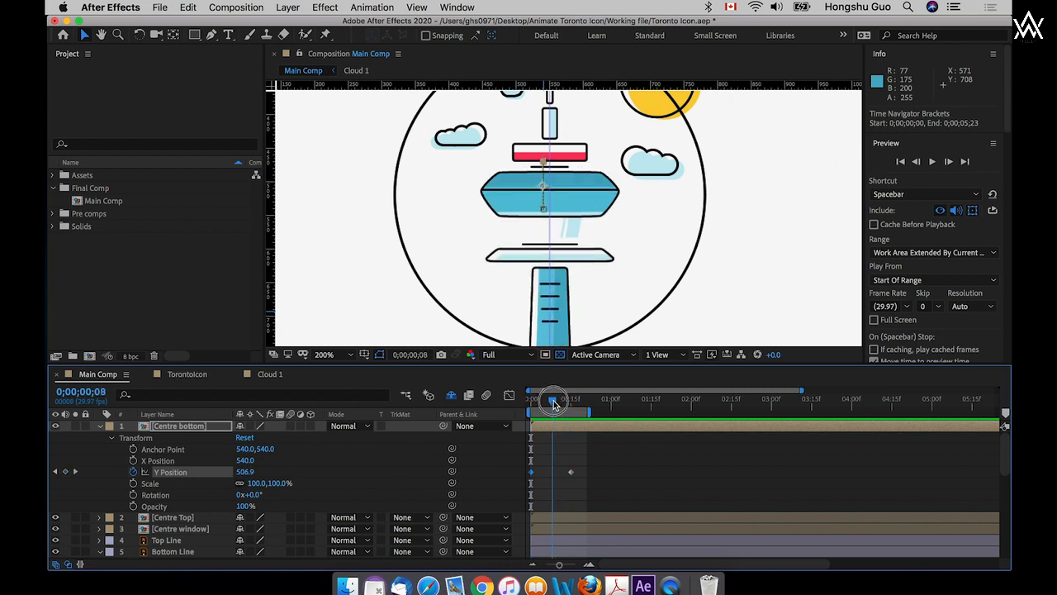
pyautogui.click(246, 472)
pyautogui.write('545')
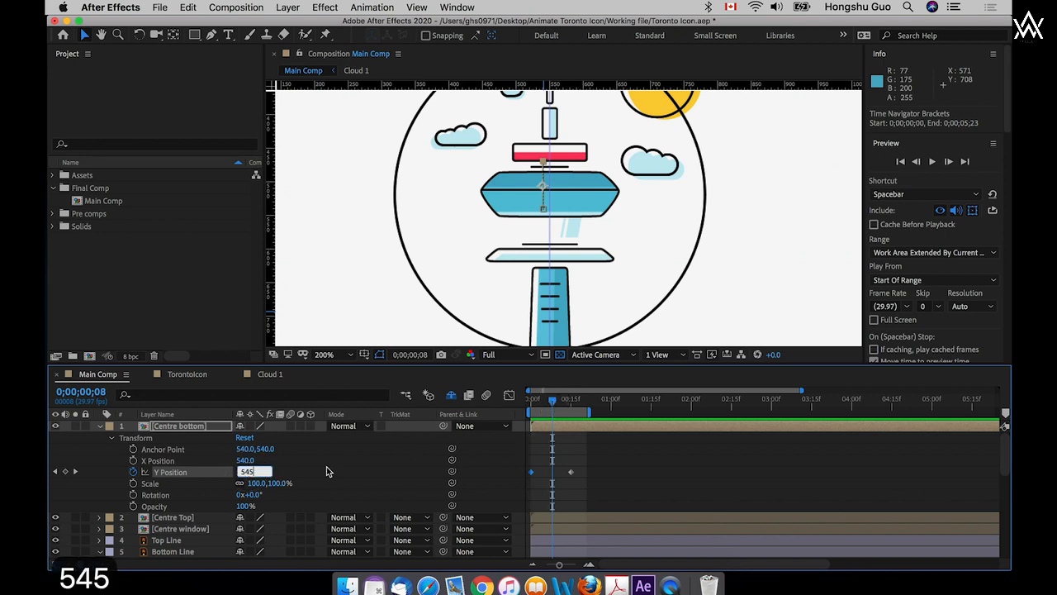
pyautogui.click(409, 461)
pyautogui.moveTo(559, 401); pyautogui.dragTo(554, 401)
# - Apply Easy Ease to all three of Centre bottom's Y Position keyframes
pyautogui.moveTo(553, 474); pyautogui.dragTo(518, 479)
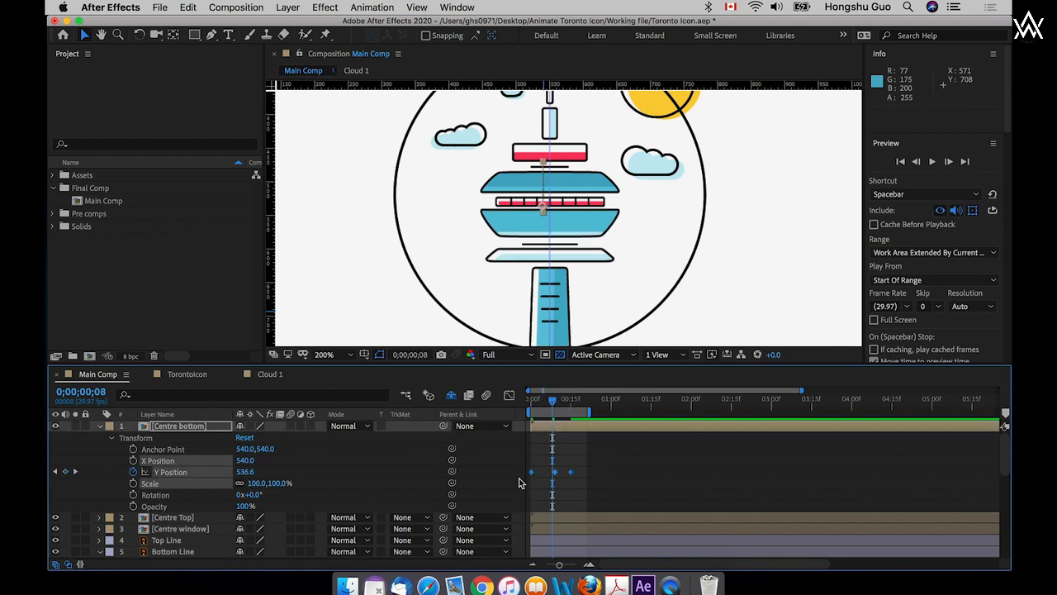
pyautogui.rightClick(571, 472)
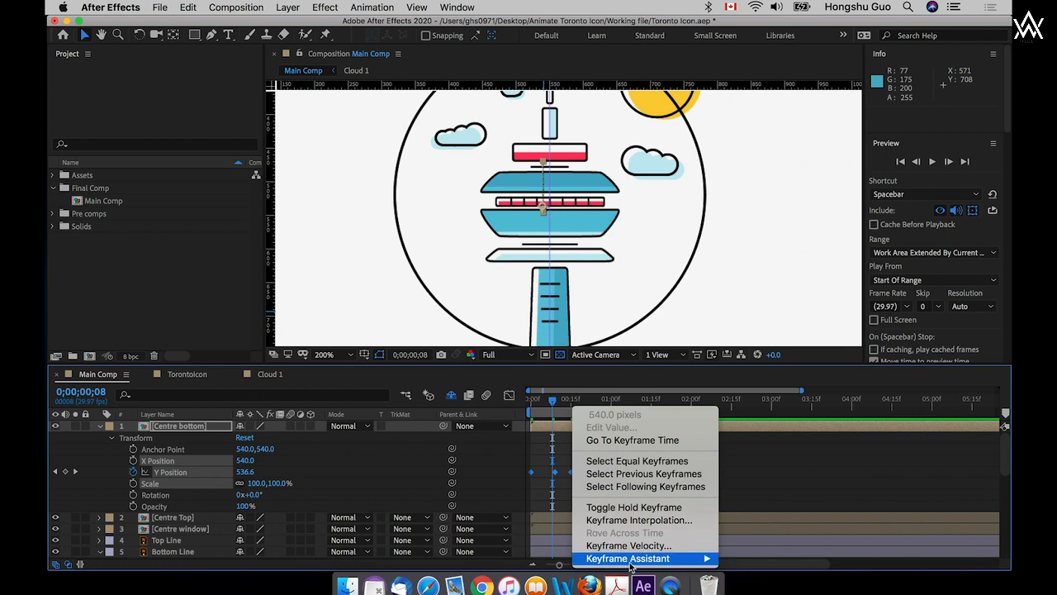
pyautogui.moveTo(633, 560)
pyautogui.click(756, 483)
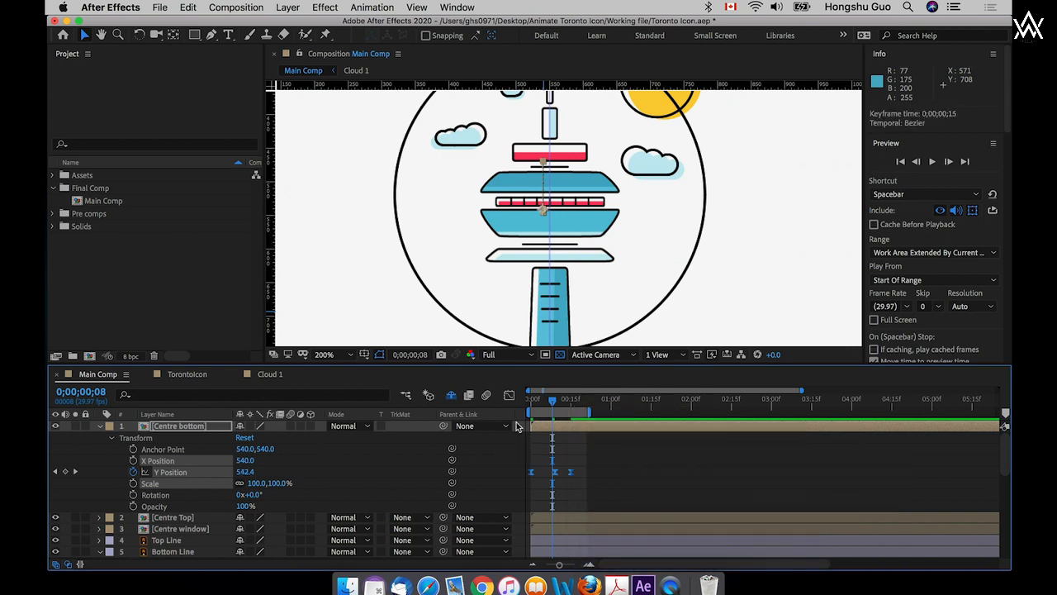
# - Lengthen the easing handles of Centre bottom's Y Position keyframes in the speed graph for a steeper mid-move peak, and return to the keyframe view
pyautogui.click(509, 395)
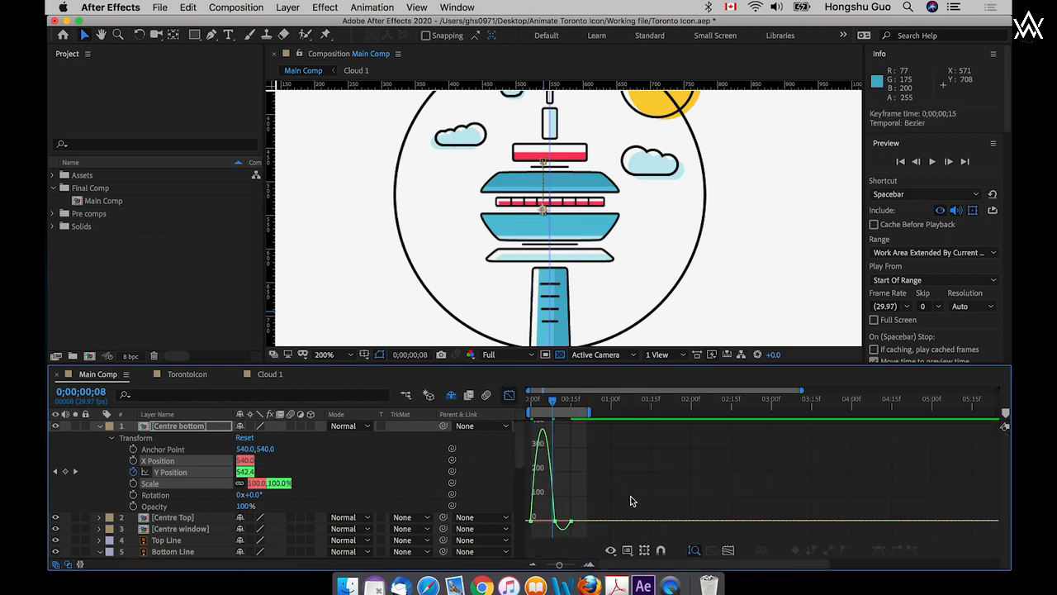
pyautogui.click(731, 552)
pyautogui.click(532, 521)
pyautogui.moveTo(578, 521); pyautogui.dragTo(618, 520)
pyautogui.moveTo(795, 526); pyautogui.dragTo(727, 525)
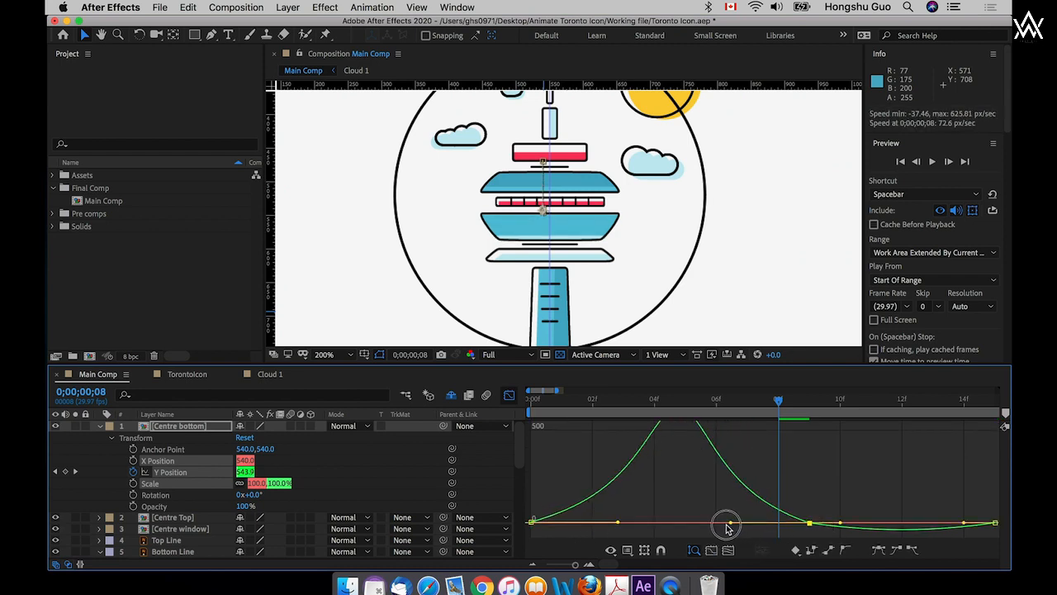
pyautogui.click(826, 528)
pyautogui.moveTo(828, 515); pyautogui.dragTo(873, 526)
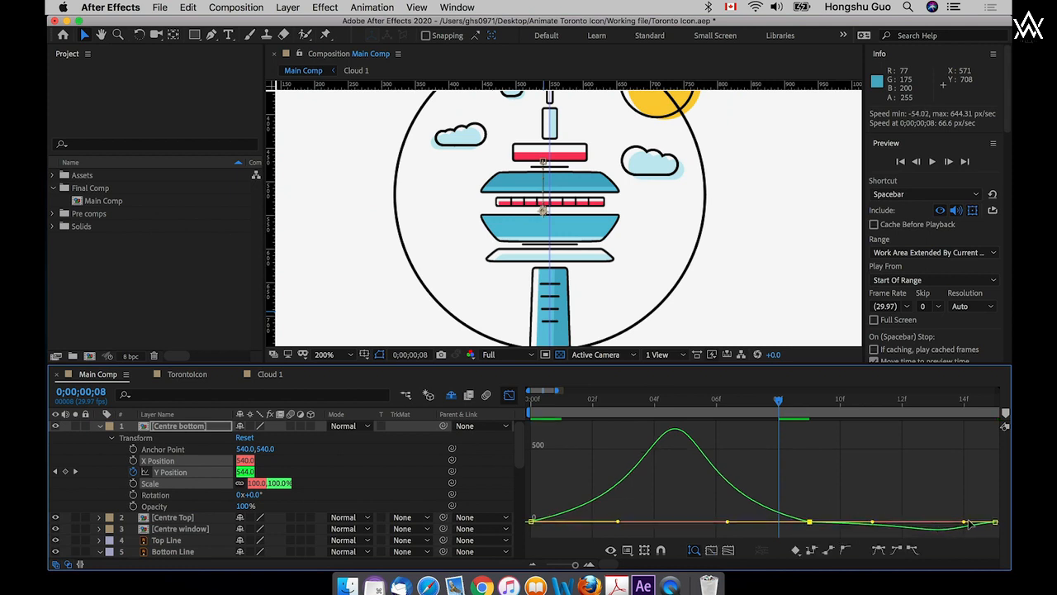
pyautogui.moveTo(967, 523); pyautogui.dragTo(942, 524)
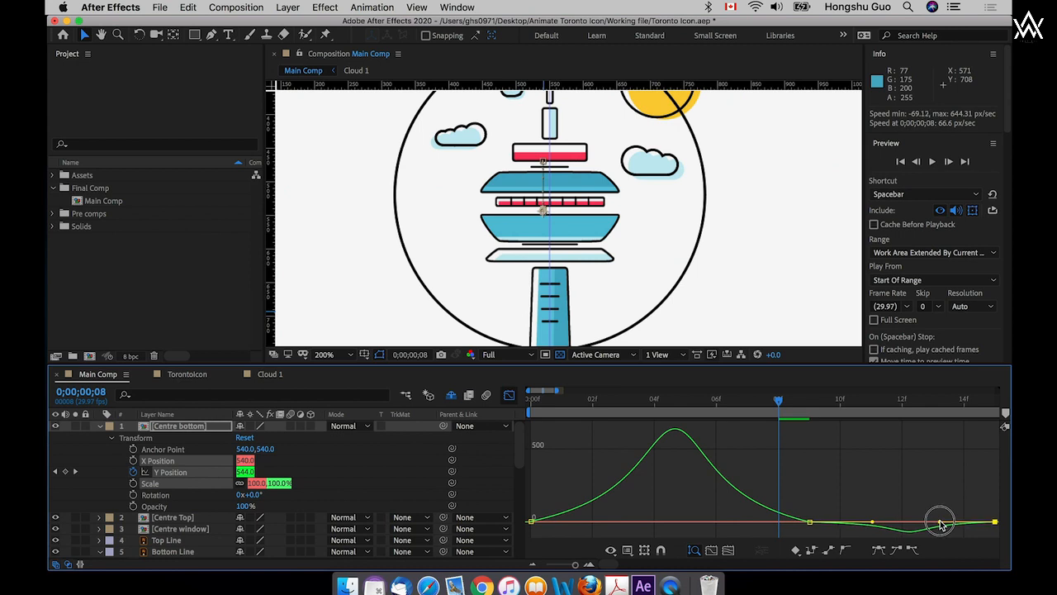
pyautogui.click(509, 395)
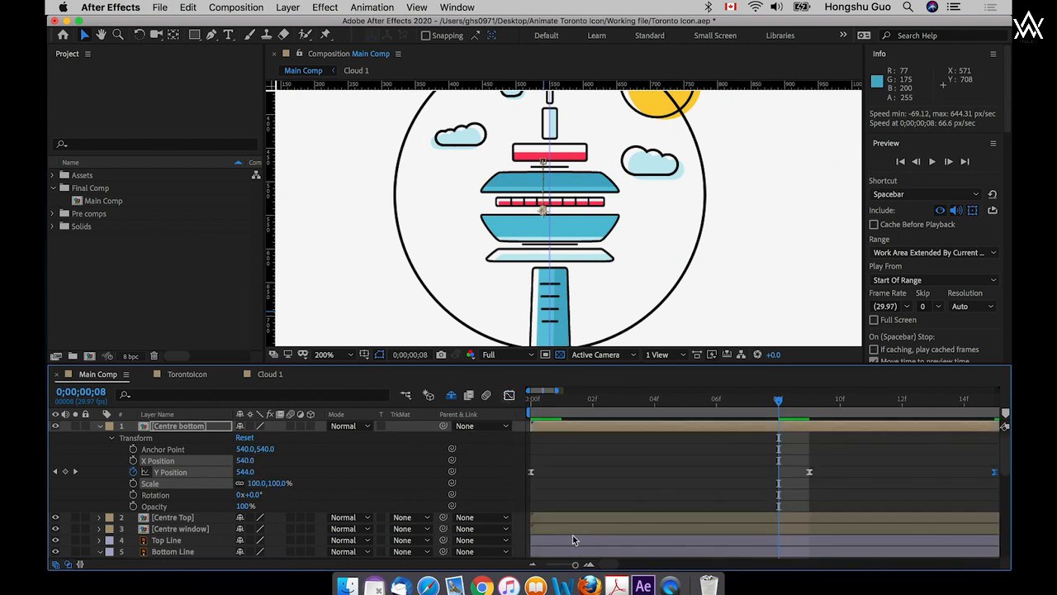
# - Preview Centre bottom's eased slide and overshoot from the first frame
pyautogui.moveTo(572, 567); pyautogui.dragTo(561, 566)
pyautogui.moveTo(532, 402); pyautogui.dragTo(517, 402)
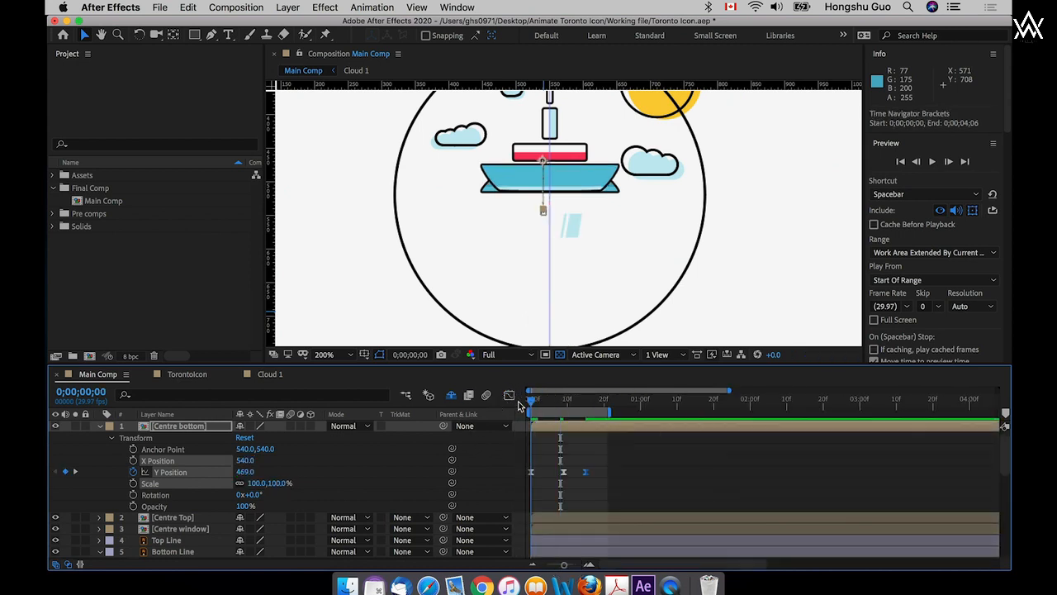
pyautogui.press('space')
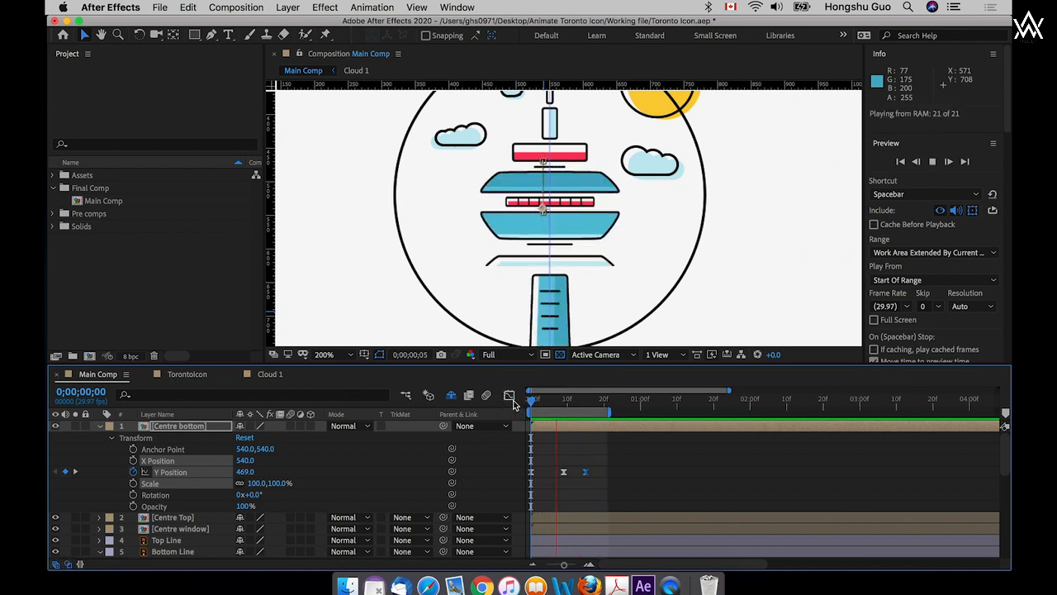
pyautogui.press('space')
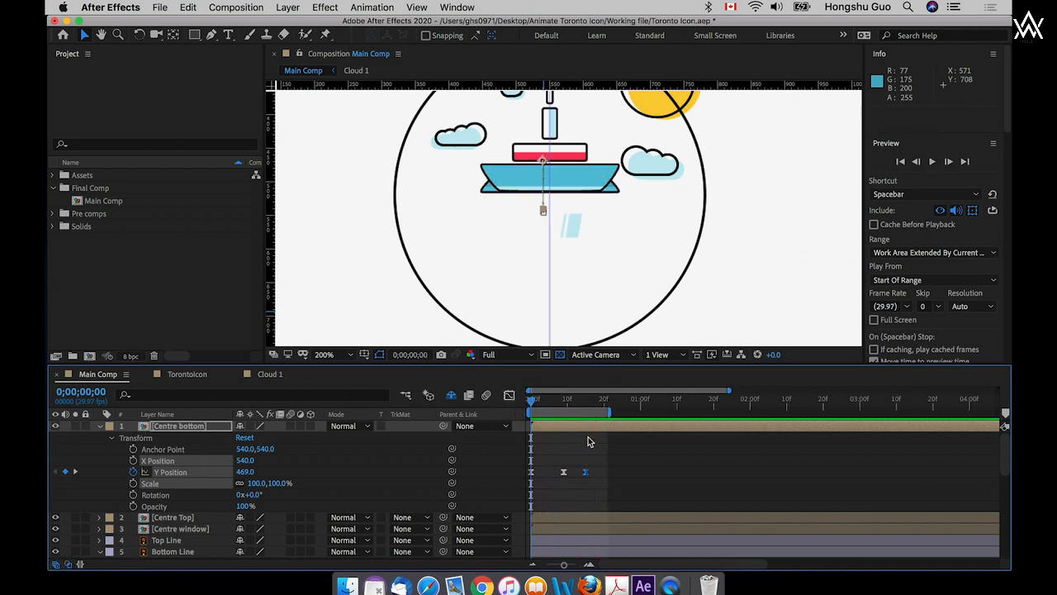
# - Collapse Centre bottom's properties, show Centre Top's Position and separate it into X and Y dimensions
pyautogui.scroll(-2, 613, 476)
pyautogui.click(183, 495)
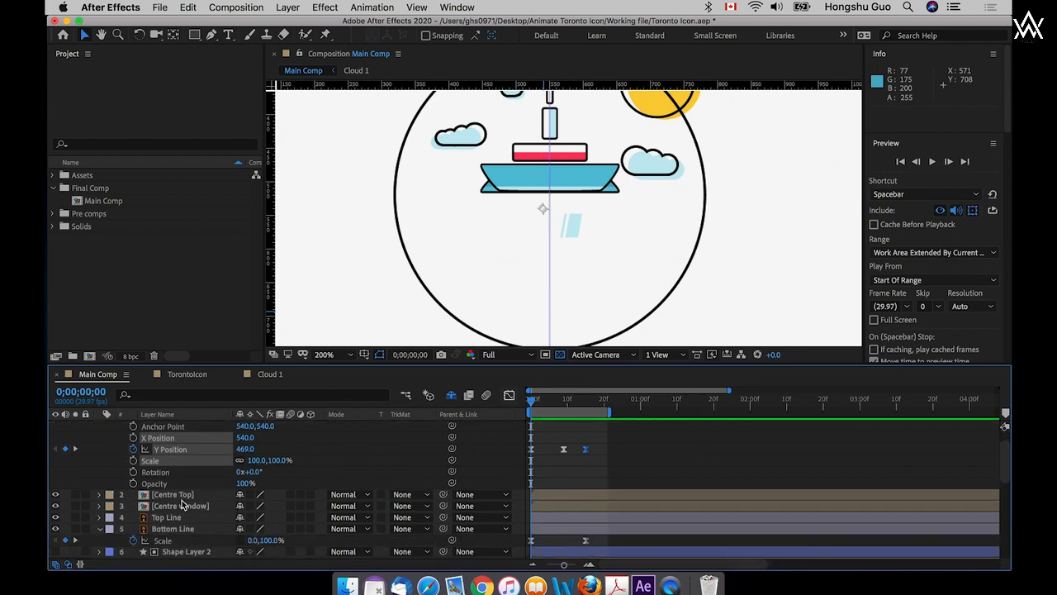
pyautogui.scroll(2, 164, 486)
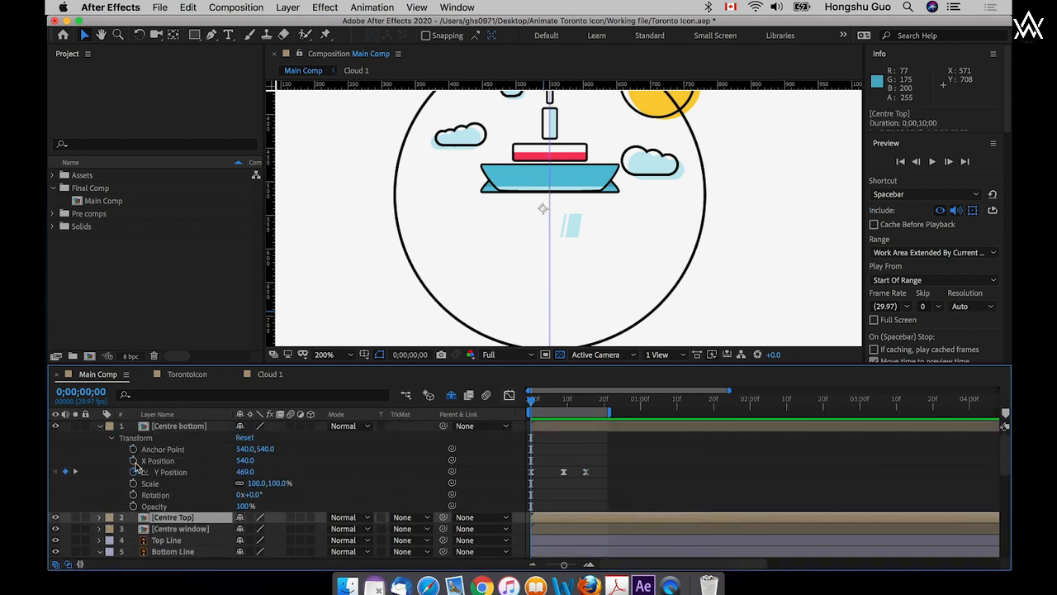
pyautogui.click(99, 426)
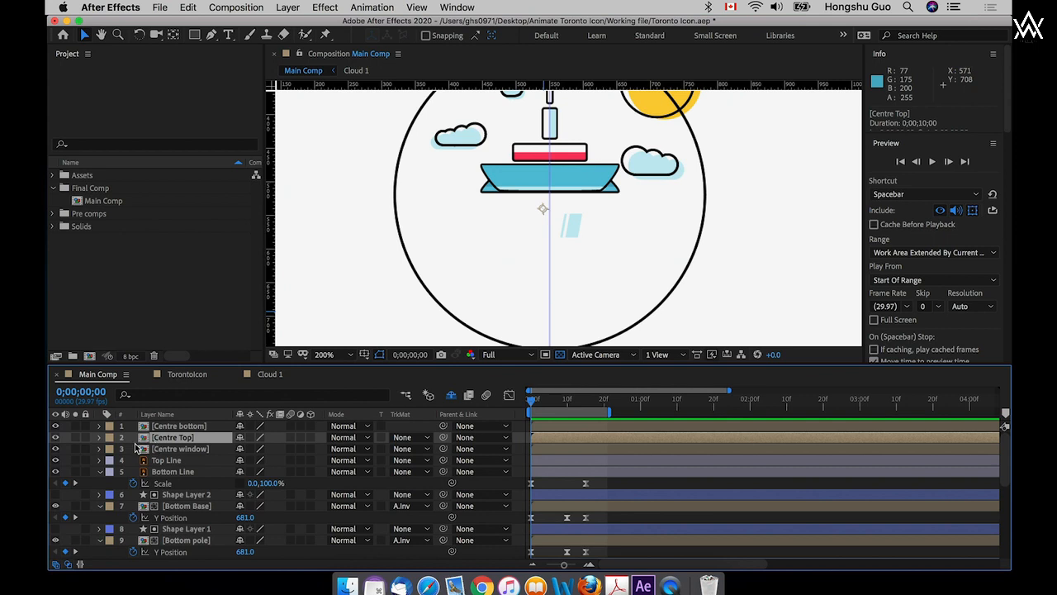
pyautogui.press('p')
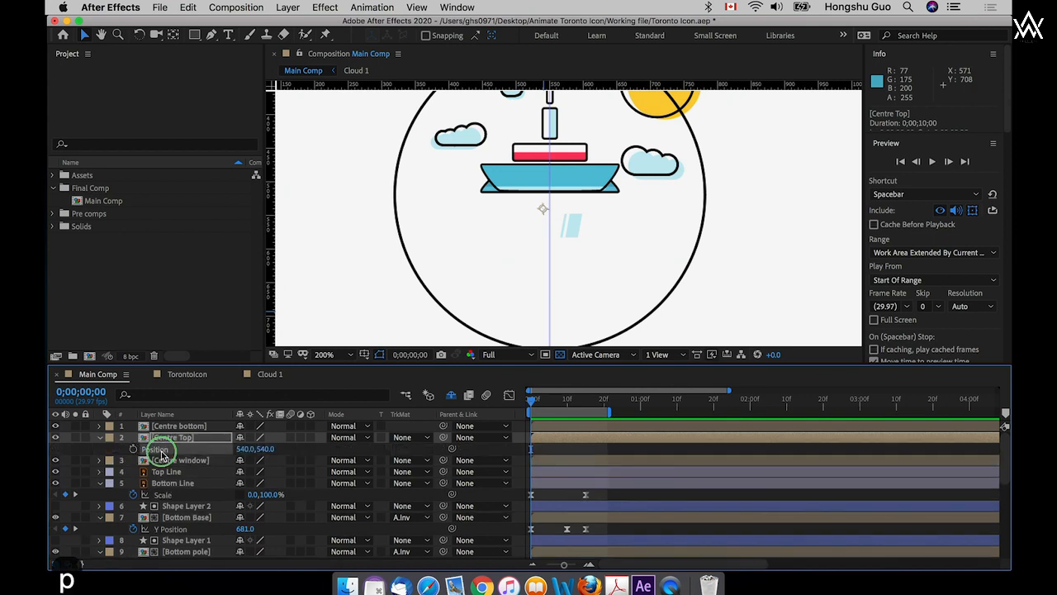
pyautogui.rightClick(163, 453)
pyautogui.click(206, 441)
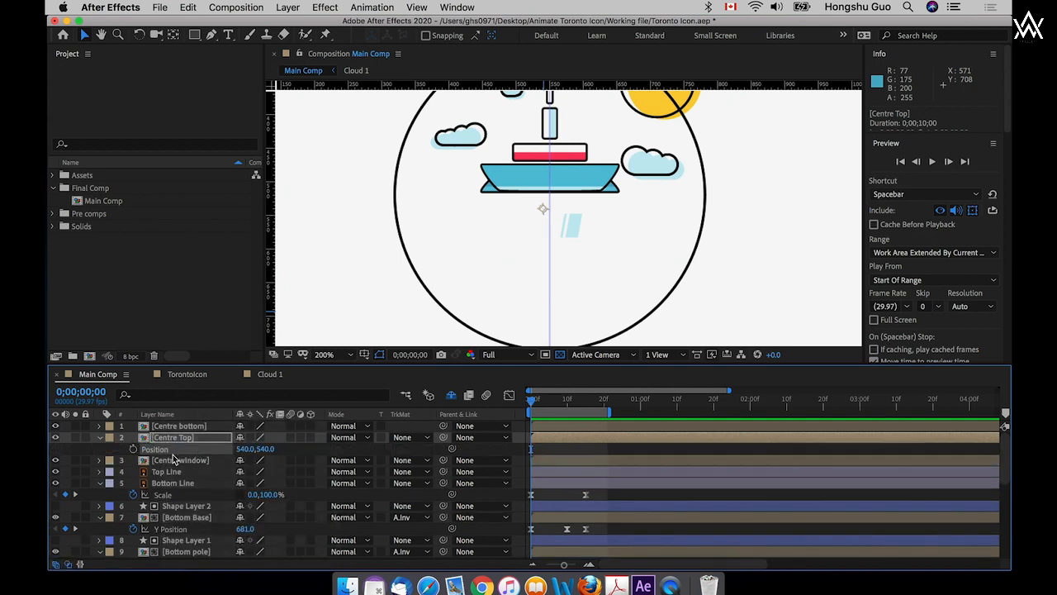
# - Place a Y Position keyframe on Centre Top at 0;00;00;15 and set its Y Position to 601 at the first frame
pyautogui.click(134, 461)
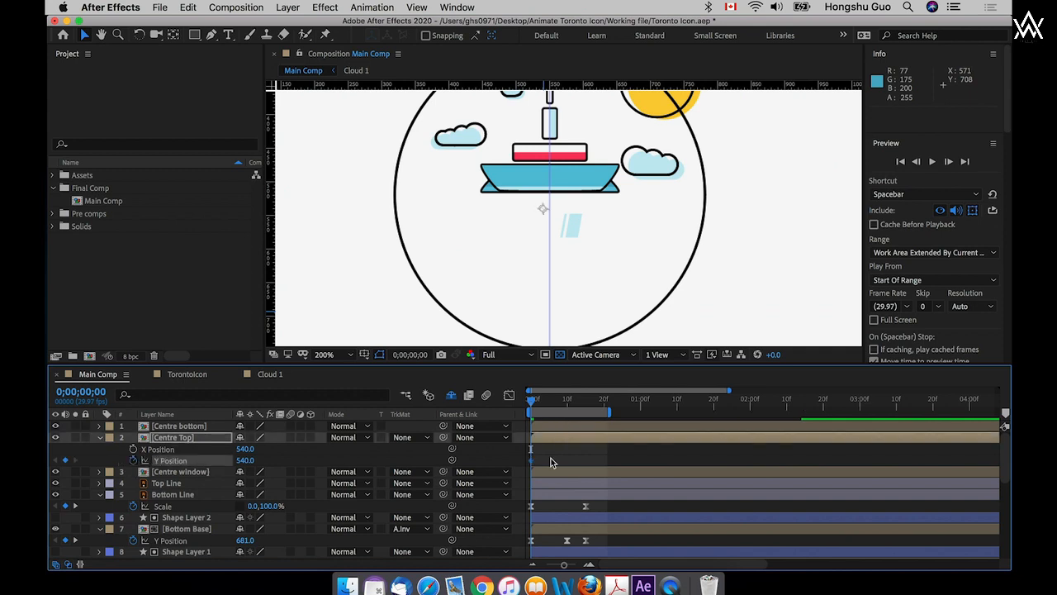
pyautogui.click(585, 400)
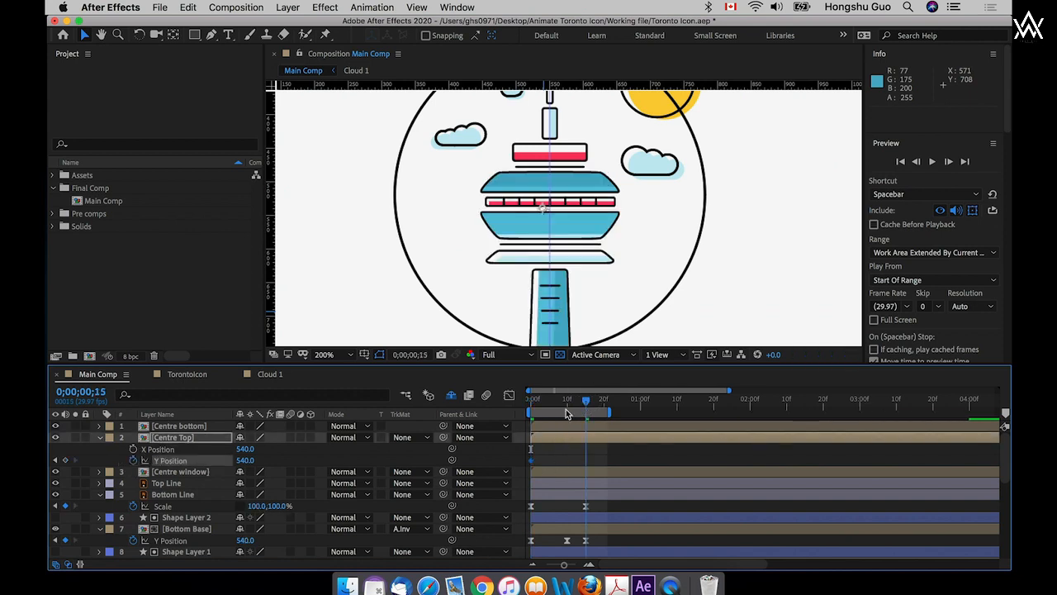
pyautogui.moveTo(532, 460); pyautogui.dragTo(585, 460)
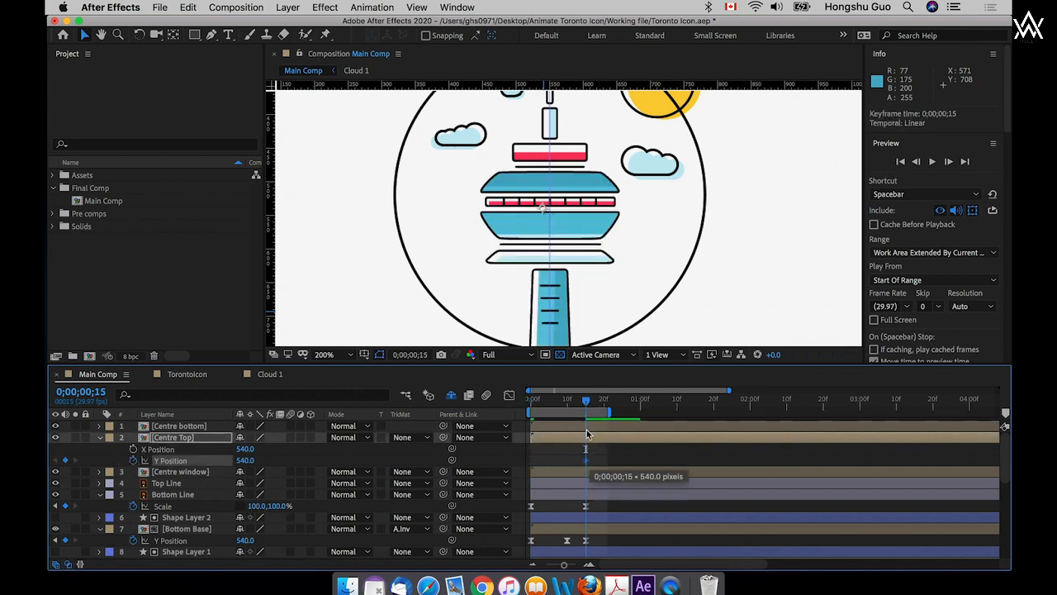
pyautogui.moveTo(575, 403); pyautogui.dragTo(476, 411)
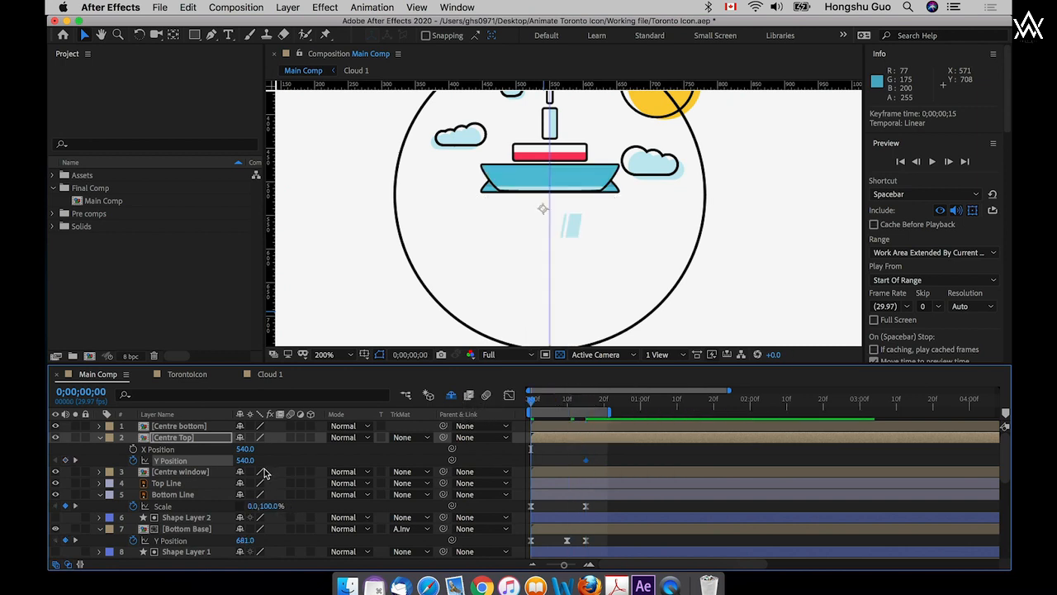
pyautogui.moveTo(245, 461); pyautogui.dragTo(288, 460)
# - Add an overshoot keyframe to Centre Top's Y Position at 0;00;00;10 with the value 535 and scrub through the slide
pyautogui.moveTo(568, 402); pyautogui.dragTo(569, 403)
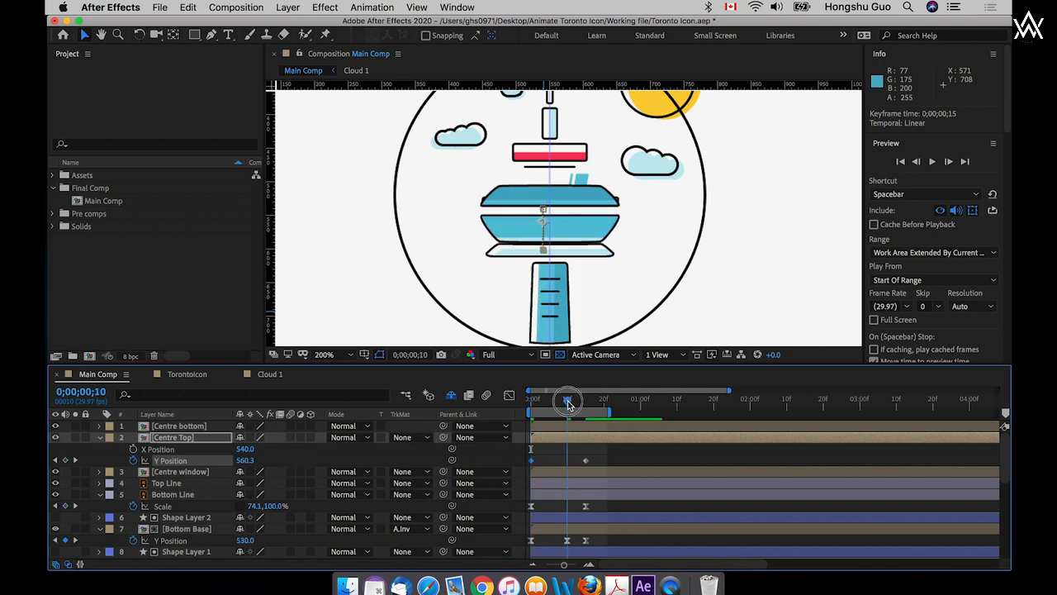
pyautogui.click(247, 461)
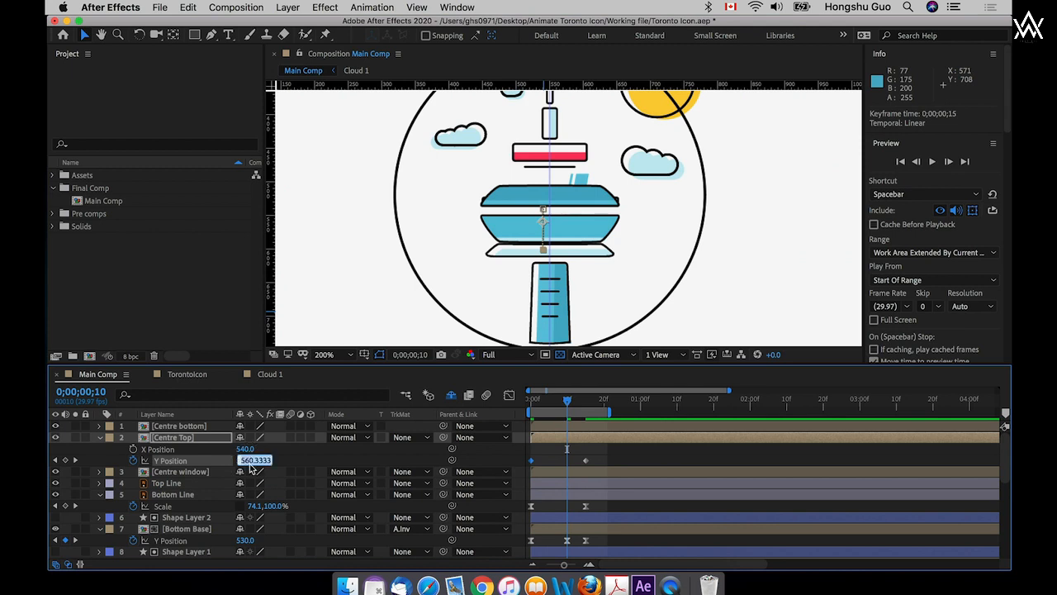
pyautogui.write('535')
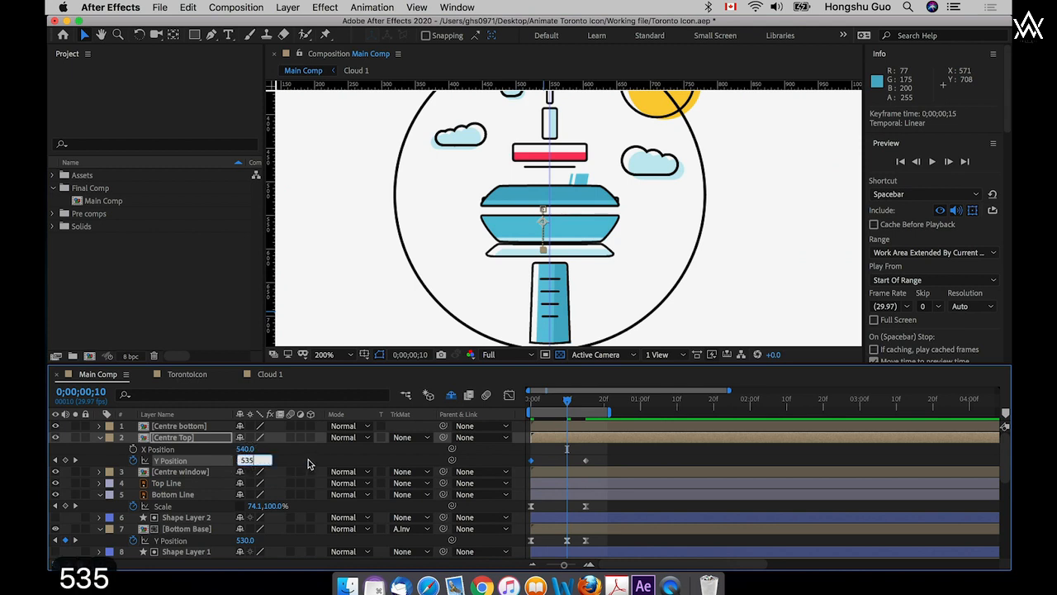
pyautogui.press('Return')
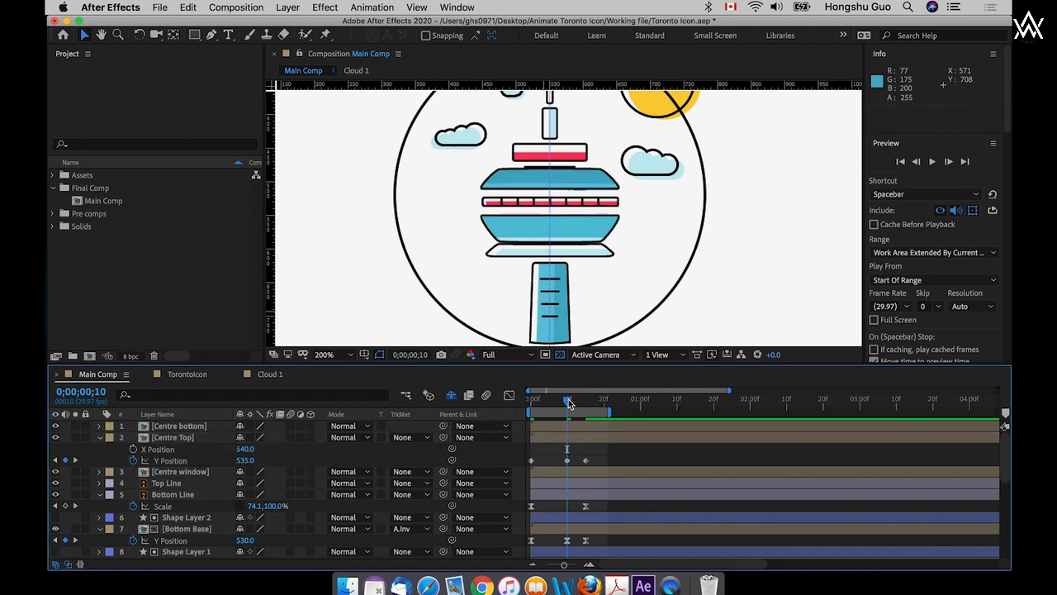
pyautogui.click(582, 401)
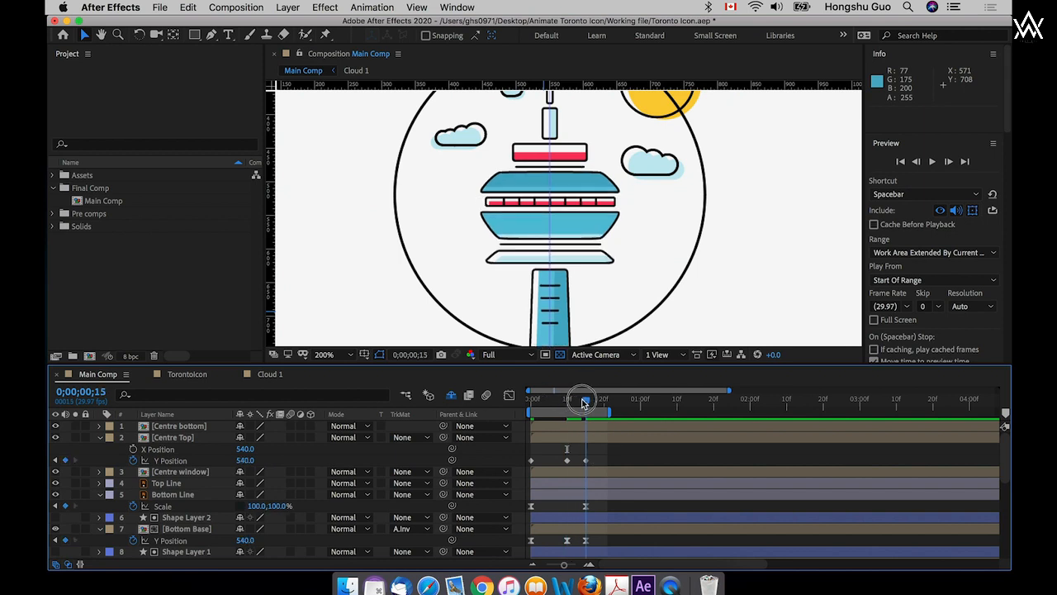
pyautogui.moveTo(582, 401); pyautogui.dragTo(526, 405)
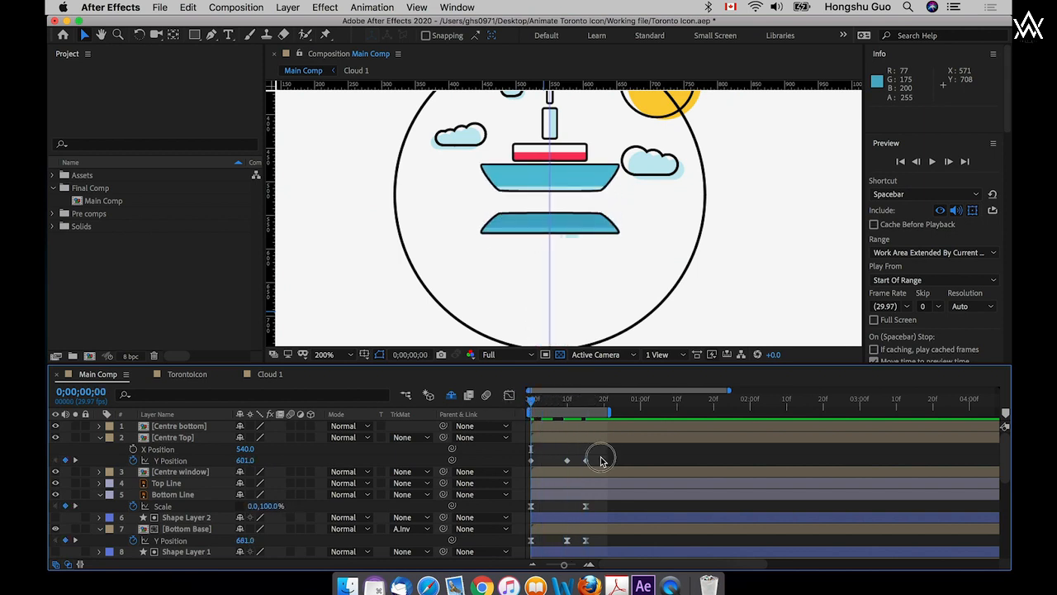
# - Apply Easy Ease to all three of Centre Top's Y Position keyframes
pyautogui.moveTo(602, 461); pyautogui.dragTo(512, 467)
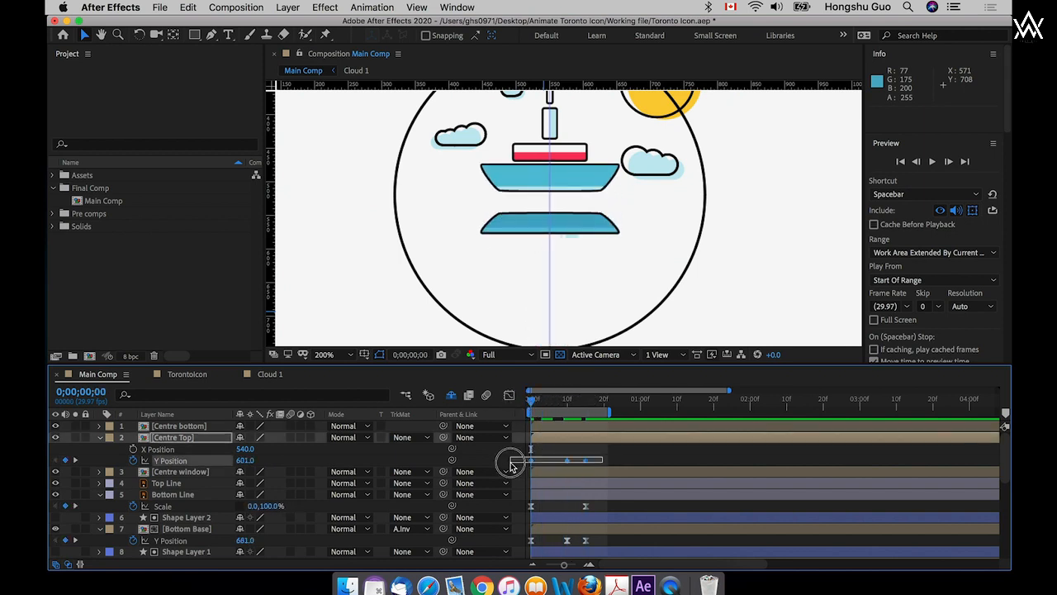
pyautogui.rightClick(588, 464)
pyautogui.moveTo(661, 558)
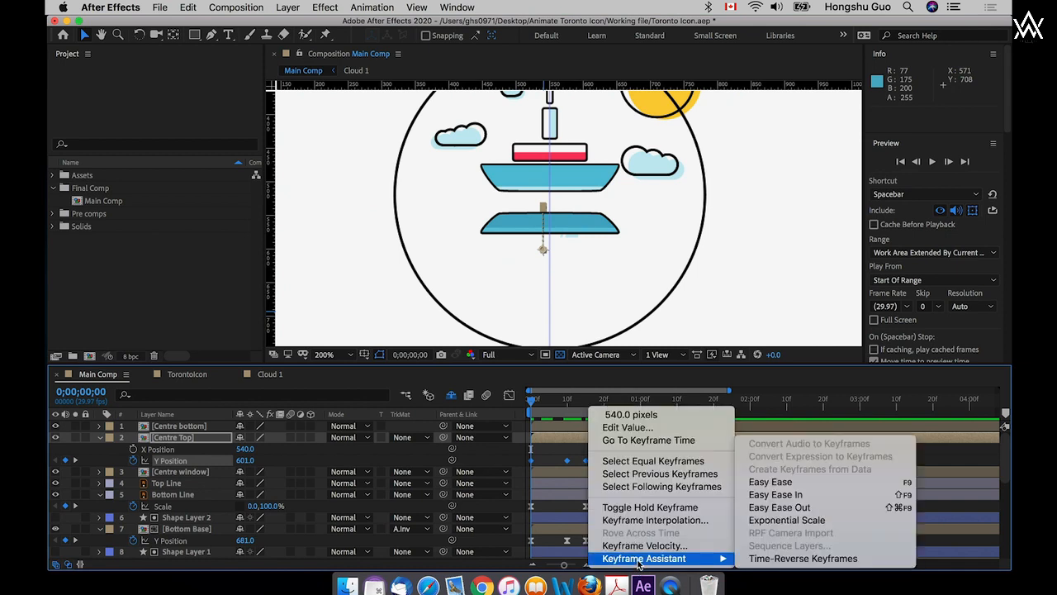
pyautogui.click(793, 477)
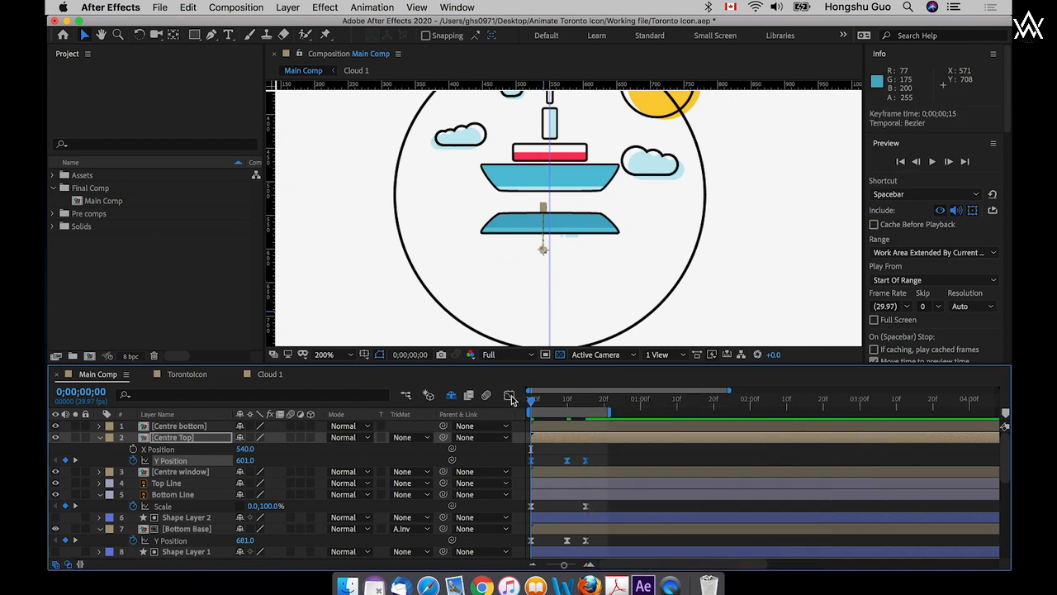
# - Lengthen the easing handles between Centre Top's first and overshoot Y Position keyframes in the speed graph
pyautogui.click(510, 396)
pyautogui.click(729, 551)
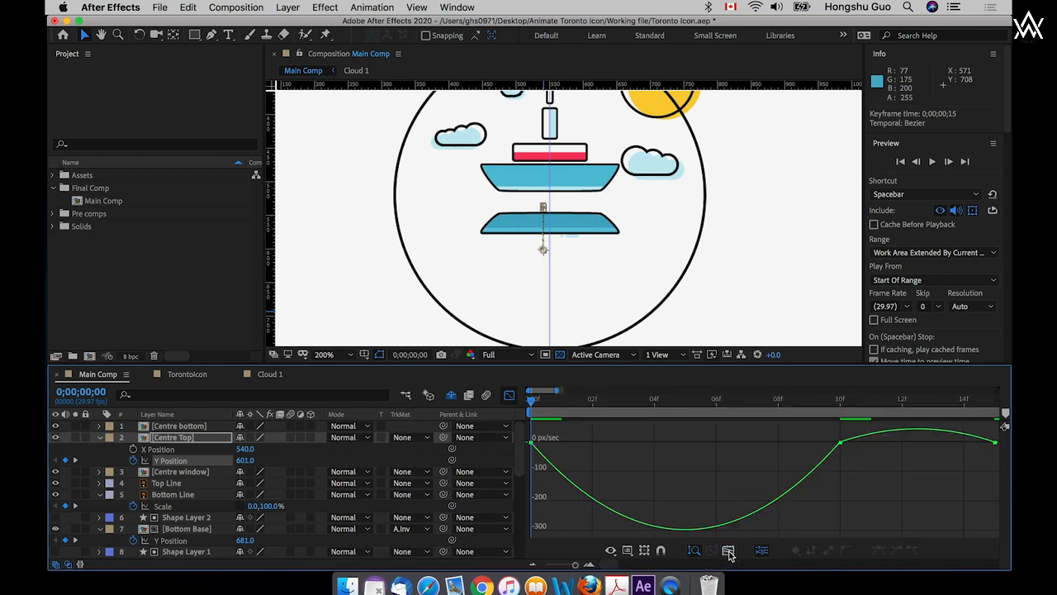
pyautogui.moveTo(571, 463); pyautogui.dragTo(608, 439)
pyautogui.click(840, 442)
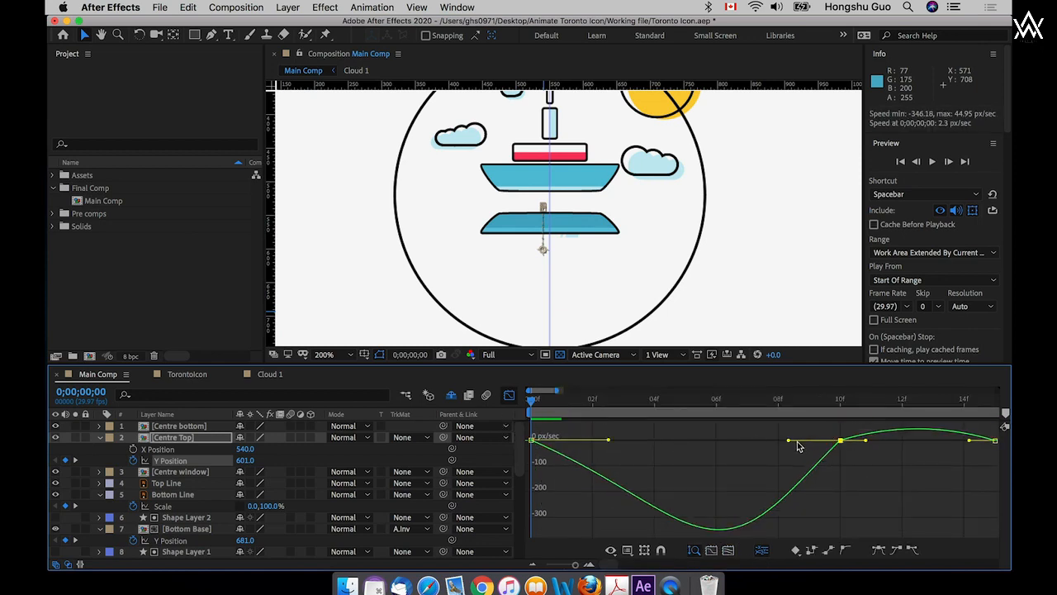
pyautogui.moveTo(789, 441); pyautogui.dragTo(579, 440)
pyautogui.click(514, 438)
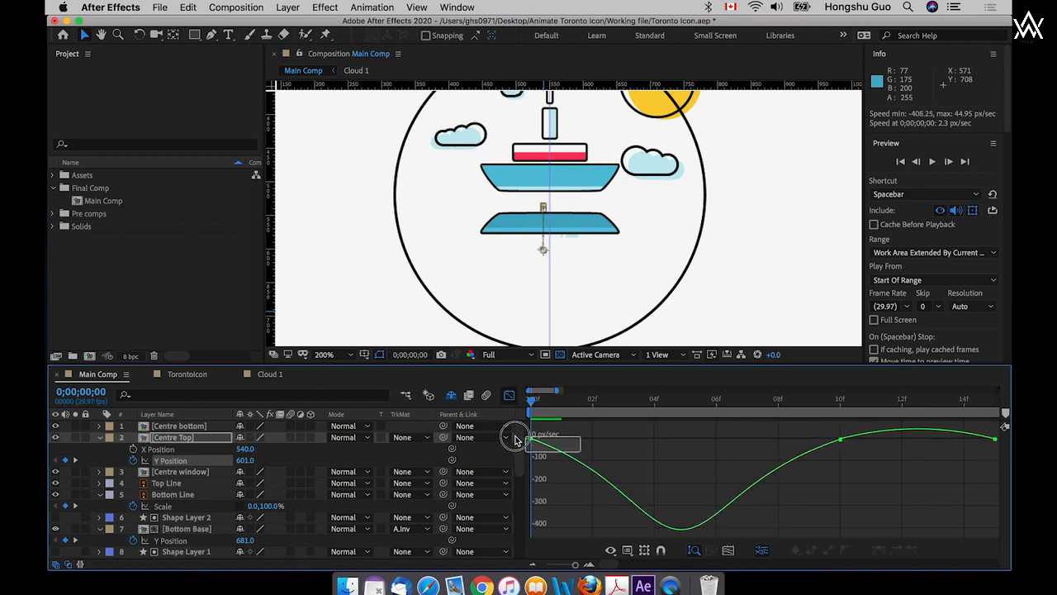
pyautogui.moveTo(515, 436); pyautogui.dragTo(515, 436)
pyautogui.moveTo(609, 439); pyautogui.dragTo(617, 439)
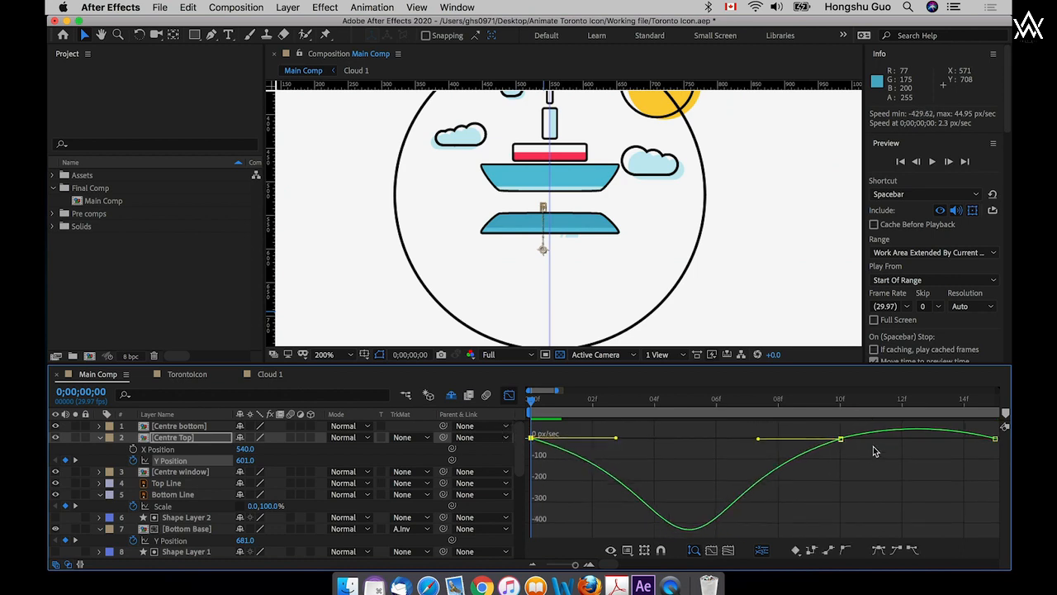
# - Lengthen the easing handles between Centre Top's overshoot and last Y Position keyframes, and return to the keyframe view
pyautogui.moveTo(859, 450)
pyautogui.mouseDown()
pyautogui.moveTo(818, 417)
pyautogui.moveTo(890, 442)
pyautogui.mouseUp()
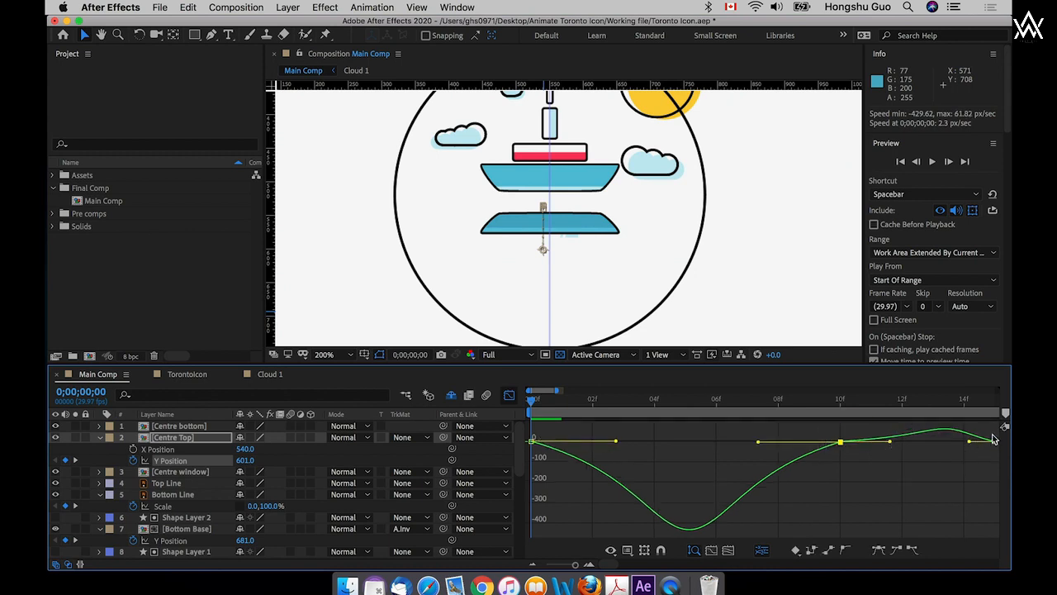
pyautogui.click(993, 439)
pyautogui.moveTo(963, 443); pyautogui.dragTo(948, 443)
pyautogui.click(509, 395)
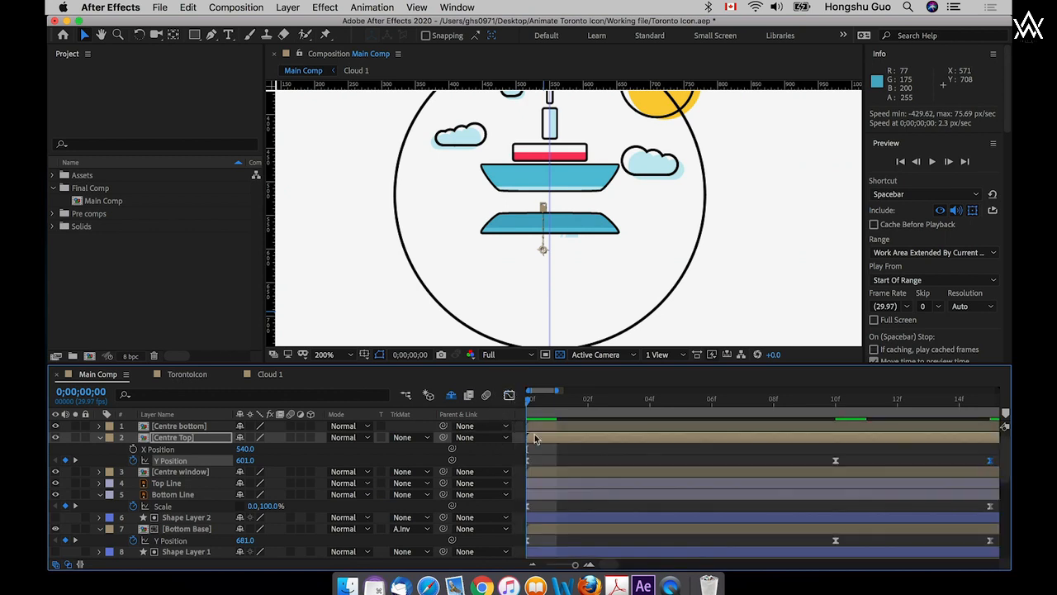
# - Show the timeline up to about six seconds and preview the tower animation from the first frame
pyautogui.click(558, 564)
pyautogui.click(510, 399)
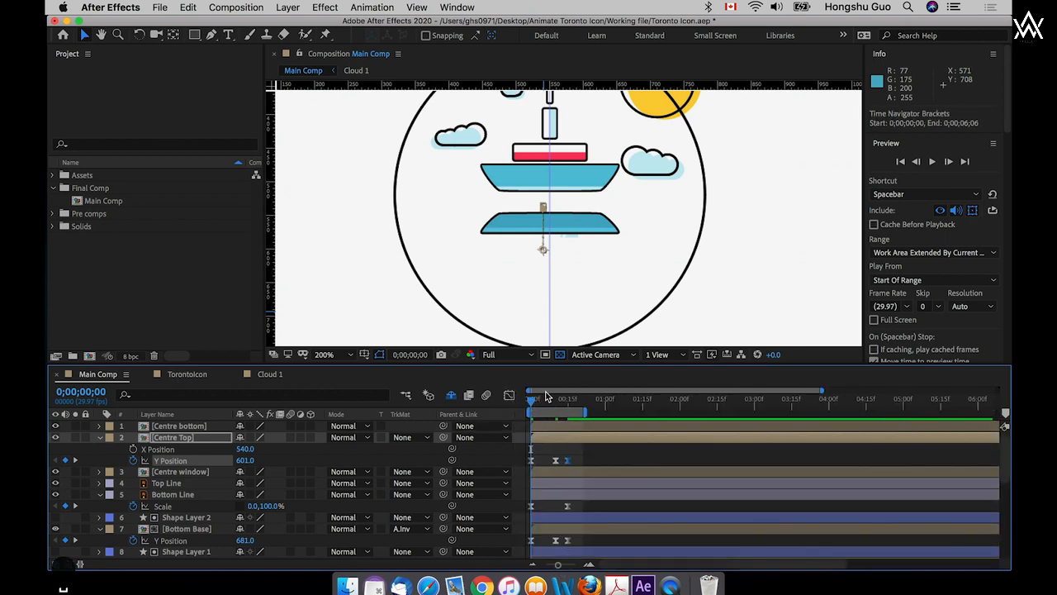
pyautogui.press('space')
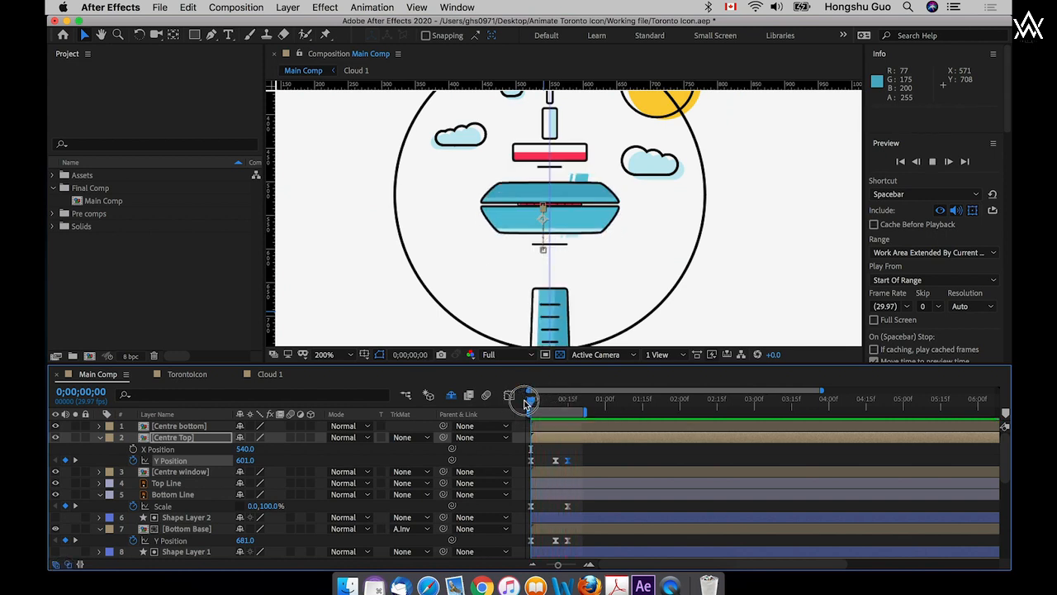
pyautogui.press('space')
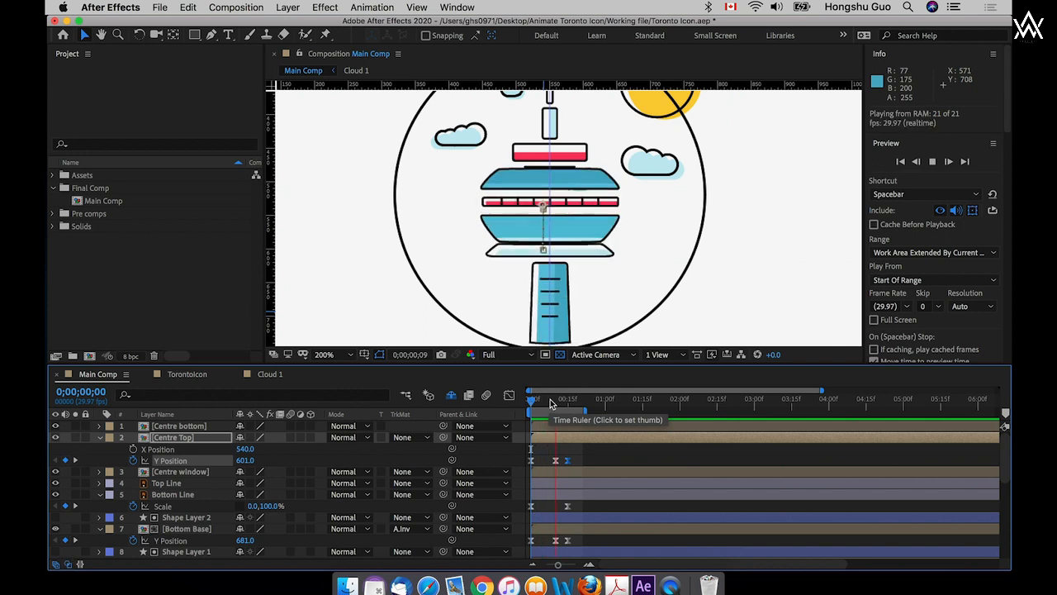
pyautogui.click(530, 401)
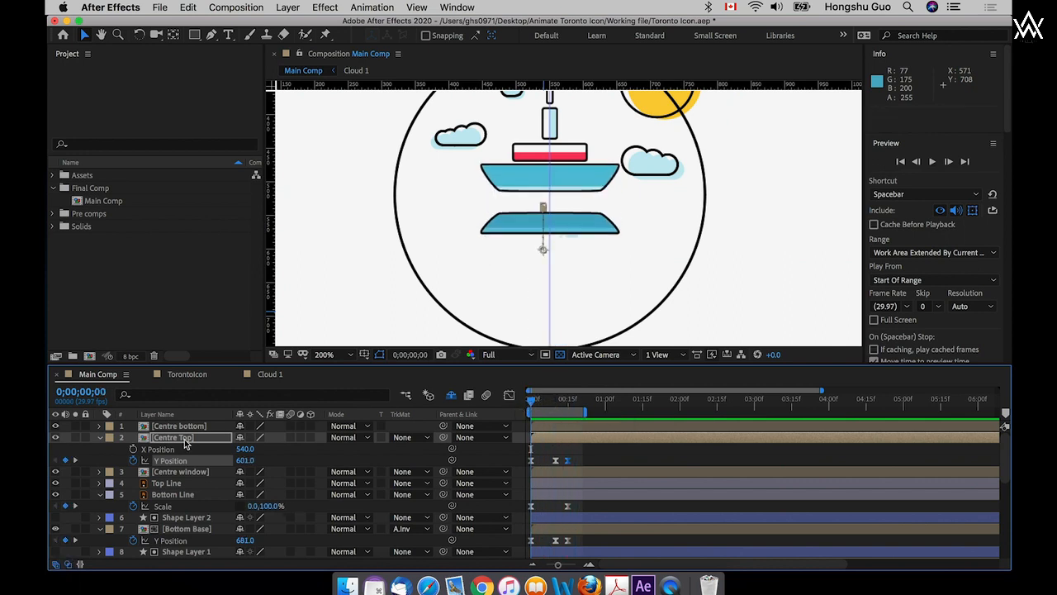
pyautogui.press('space')
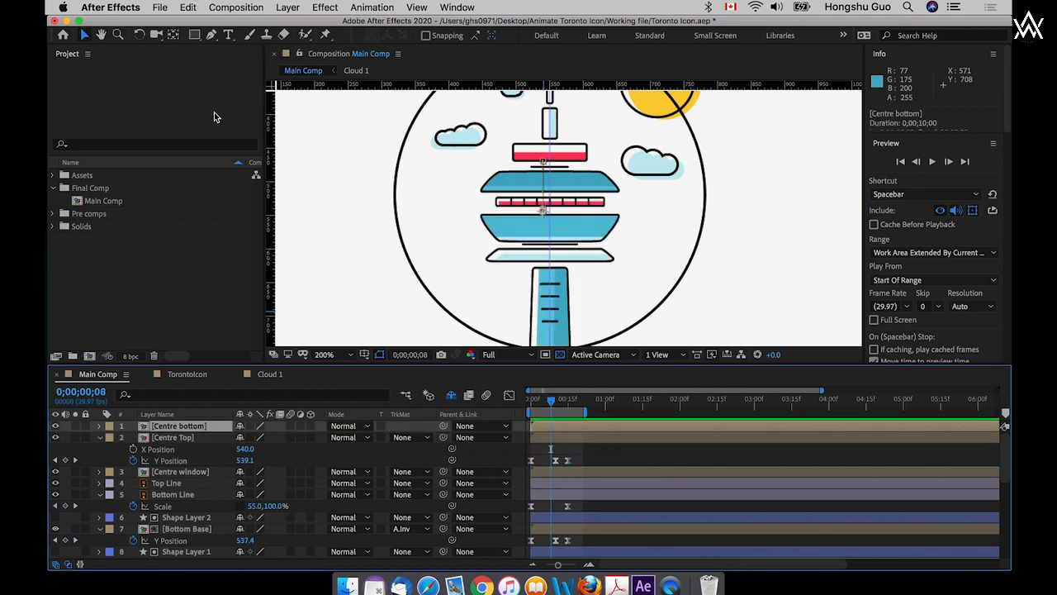
# - Draw two separate yellow rectangle shape layers, one covering the Centre Top piece and one covering the Centre bottom piece
pyautogui.click(622, 449)
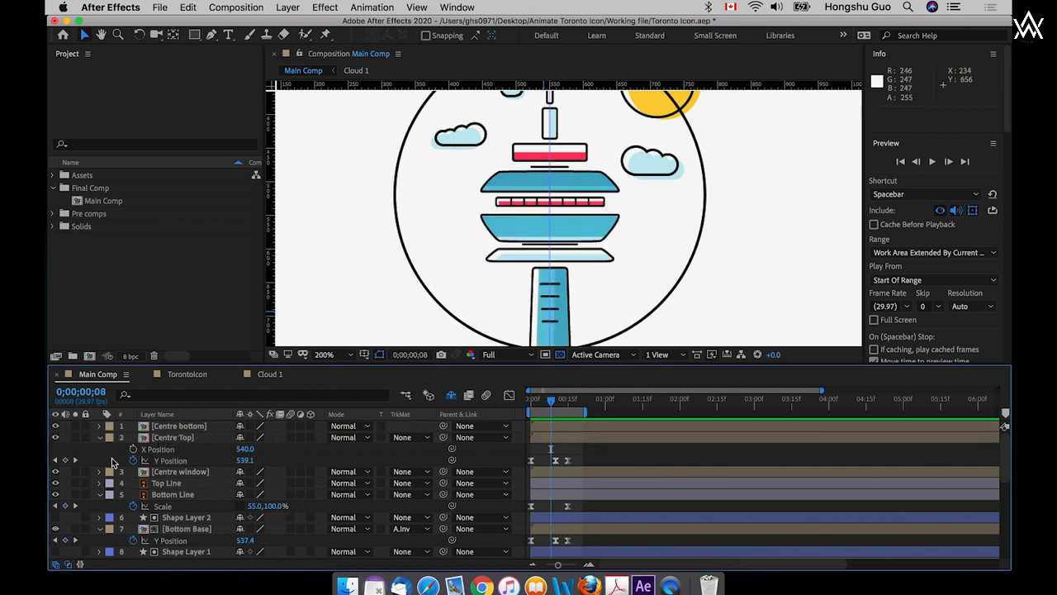
pyautogui.click(196, 37)
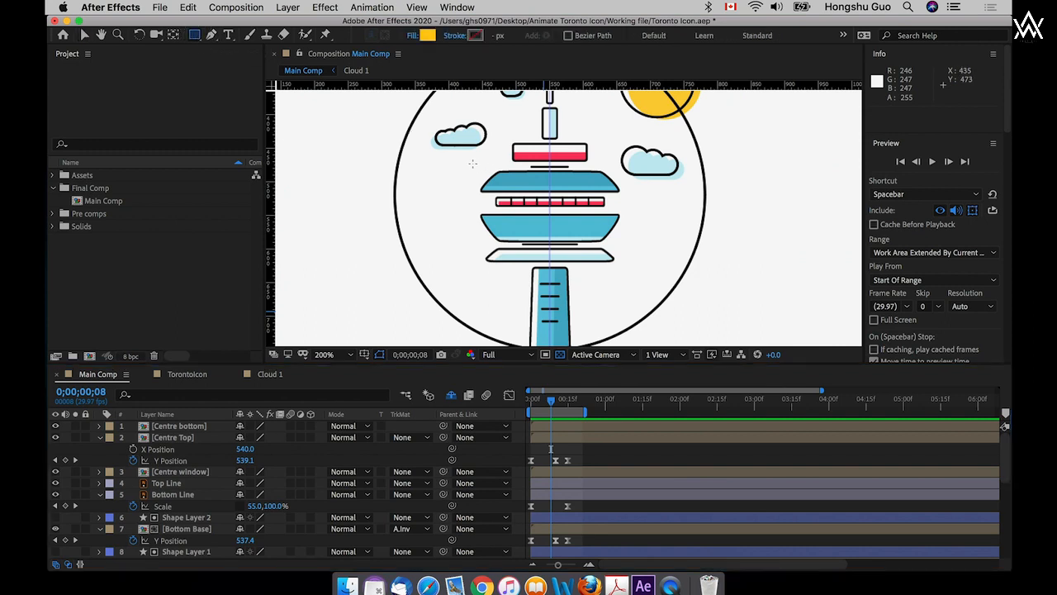
pyautogui.moveTo(468, 165); pyautogui.dragTo(649, 194)
pyautogui.click(589, 449)
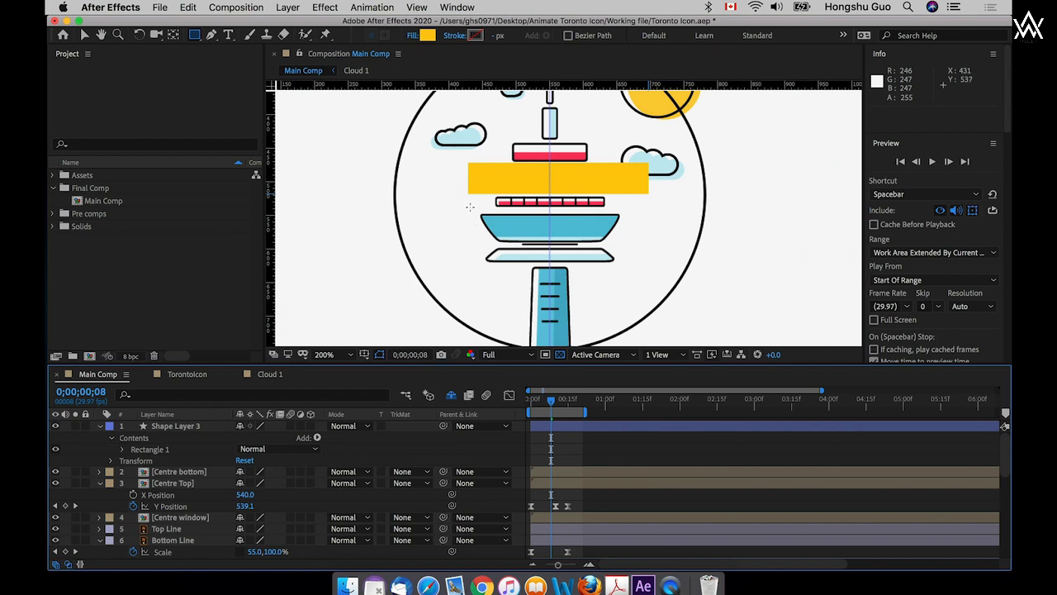
pyautogui.moveTo(469, 208)
pyautogui.mouseDown()
pyautogui.moveTo(516, 227)
pyautogui.moveTo(650, 246)
pyautogui.mouseUp()
# - Move Shape Layer 4 directly above Centre bottom and set Centre bottom's track matte to Alpha Matte "Shape Layer 4"
pyautogui.click(178, 517)
pyautogui.click(55, 519)
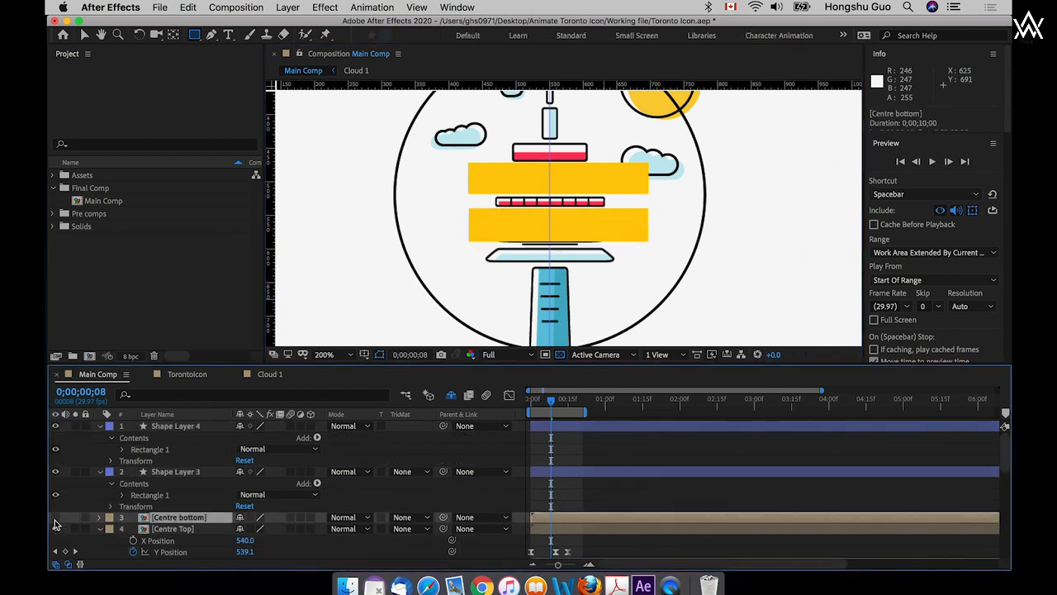
pyautogui.click(55, 518)
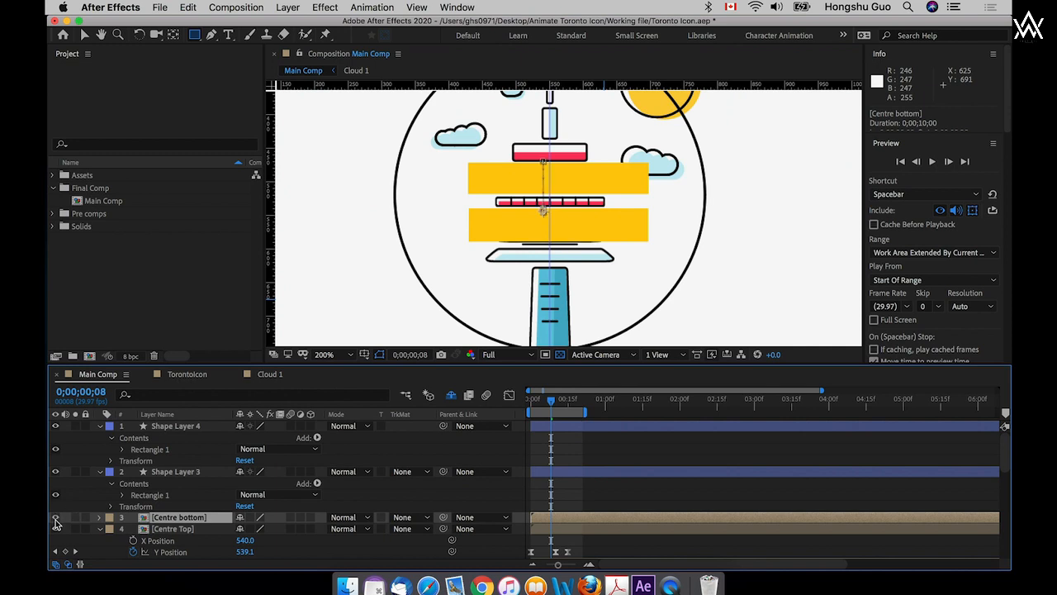
pyautogui.click(173, 426)
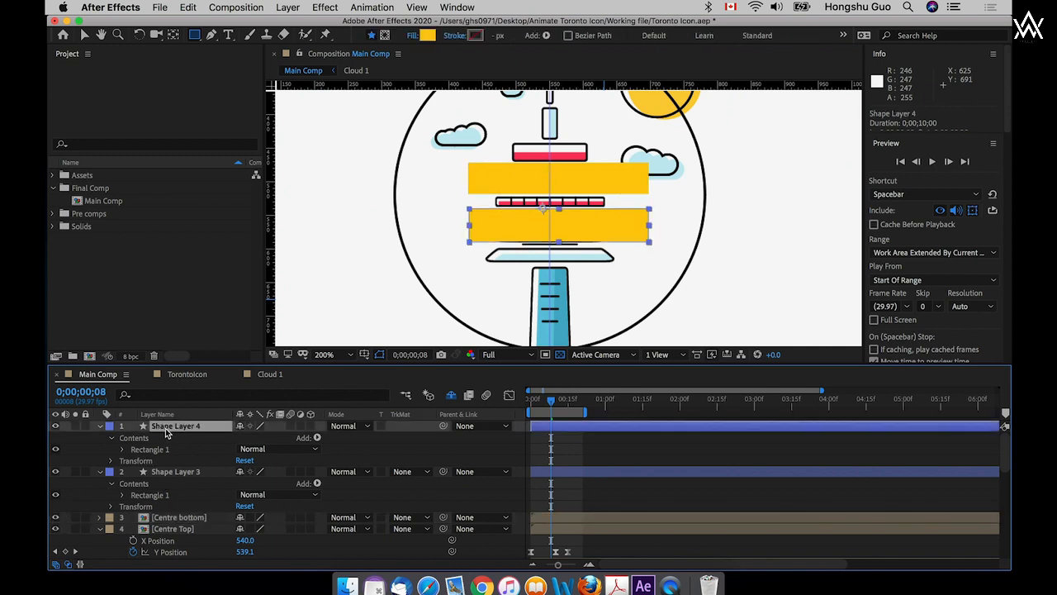
pyautogui.moveTo(176, 455); pyautogui.dragTo(185, 505)
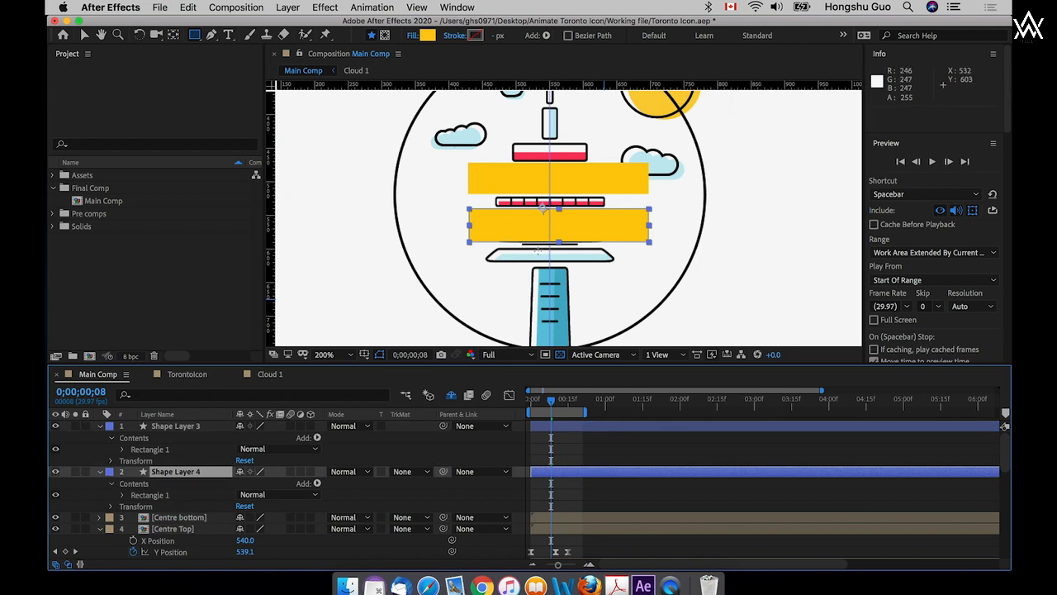
pyautogui.click(177, 517)
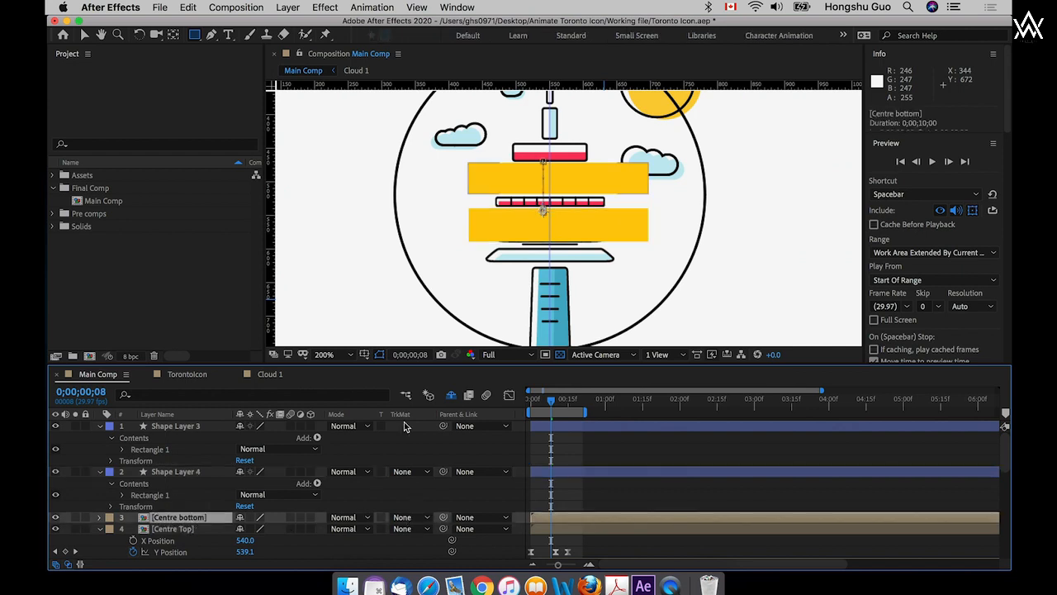
pyautogui.click(406, 517)
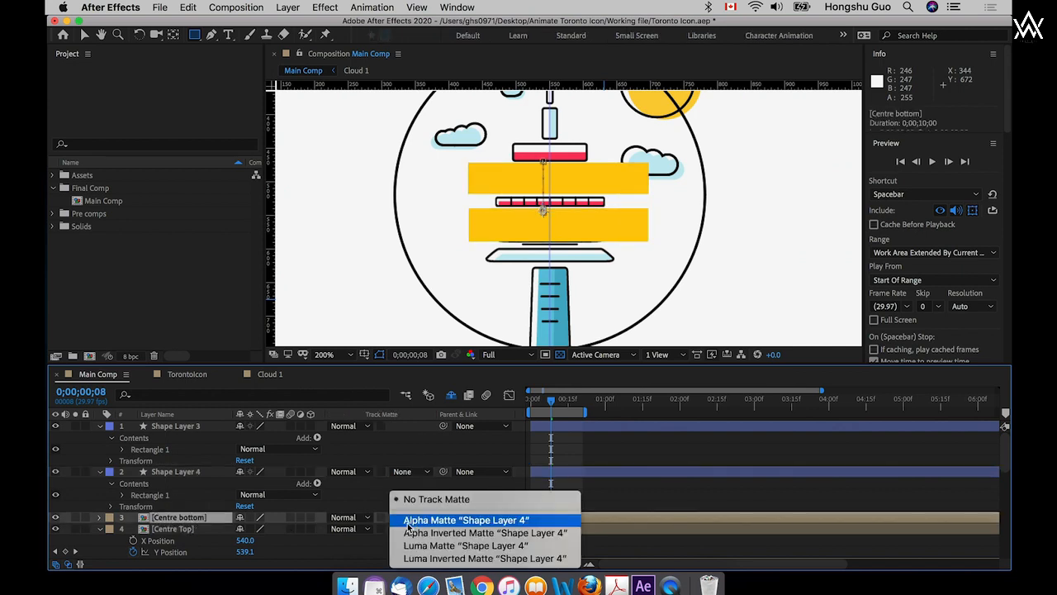
pyautogui.click(407, 520)
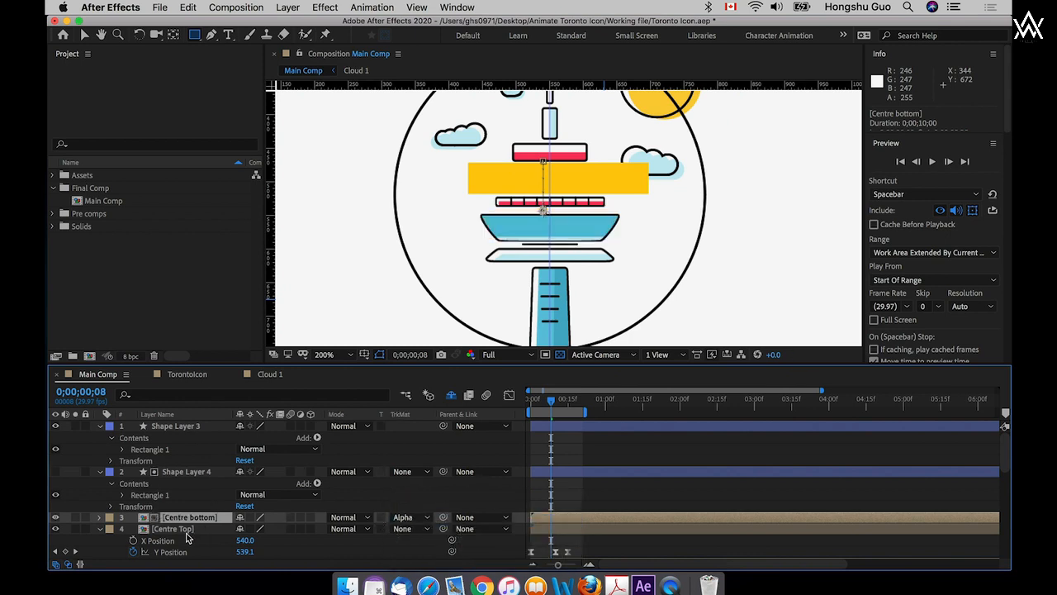
# - Move Centre Top directly below Shape Layer 3, set its track matte to Alpha Matte "Shape Layer 3", and scrub back to 0;00;00;02
pyautogui.moveTo(175, 533); pyautogui.dragTo(172, 473)
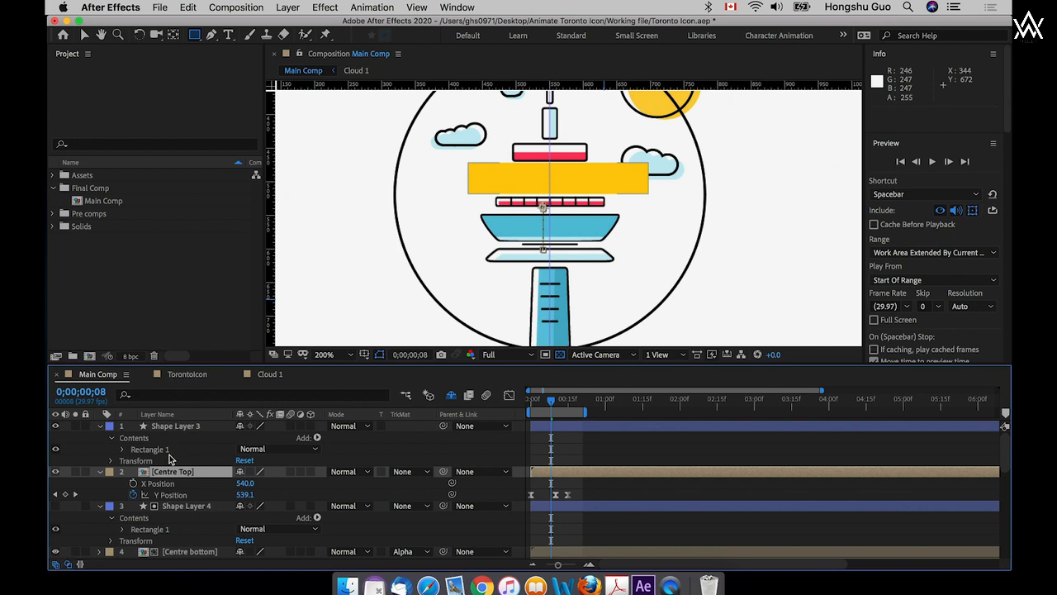
pyautogui.click(409, 474)
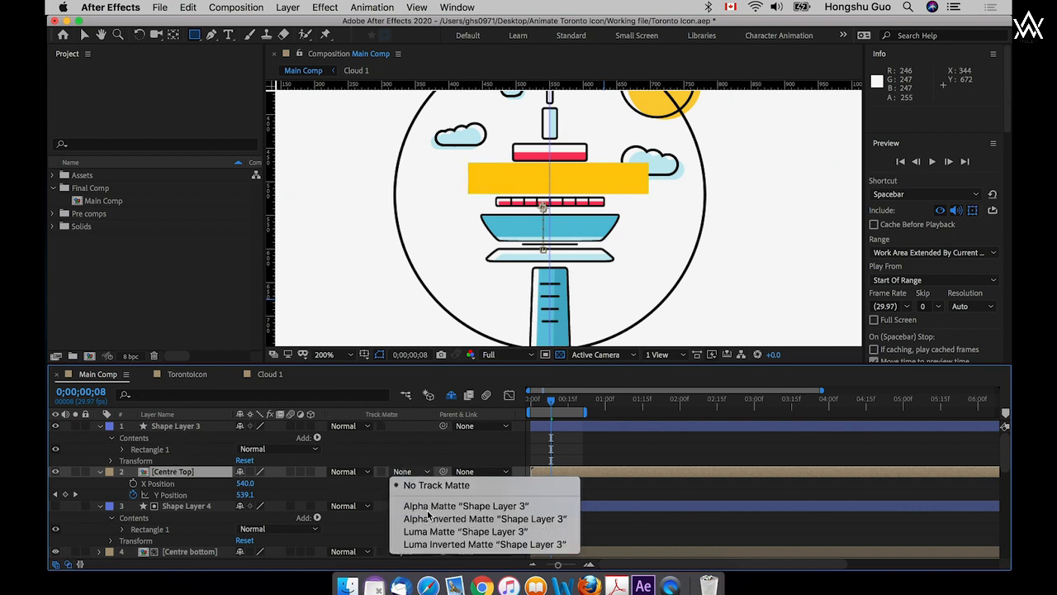
pyautogui.click(428, 506)
pyautogui.moveTo(551, 399)
pyautogui.mouseDown()
pyautogui.moveTo(519, 401)
pyautogui.moveTo(562, 397)
pyautogui.moveTo(536, 399)
pyautogui.mouseUp()
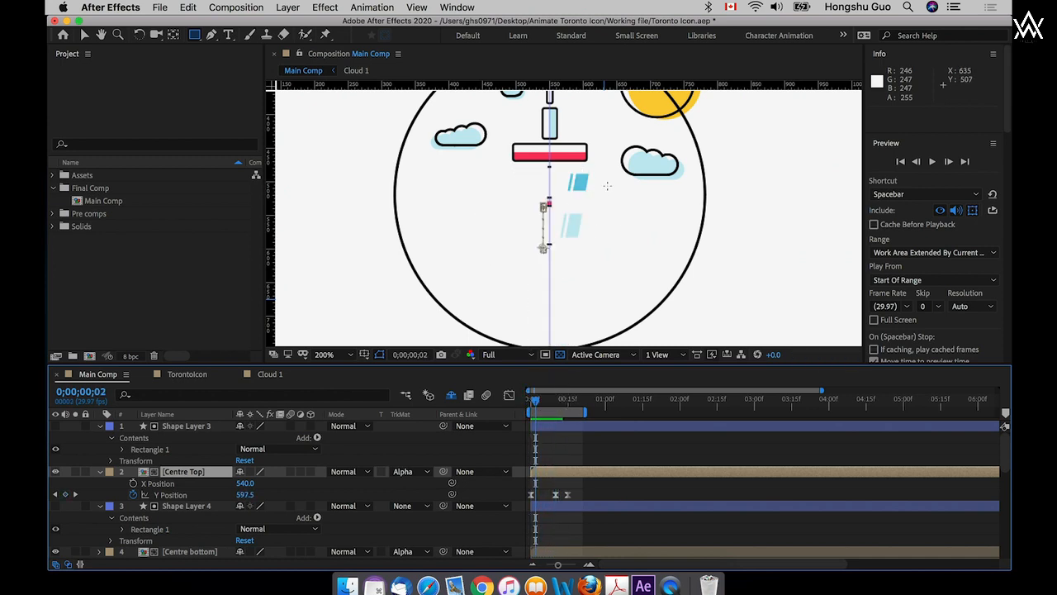
# - Reveal the shy layers in the timeline and turn off the visibility of Layer 16 and Layer 17
pyautogui.click(451, 396)
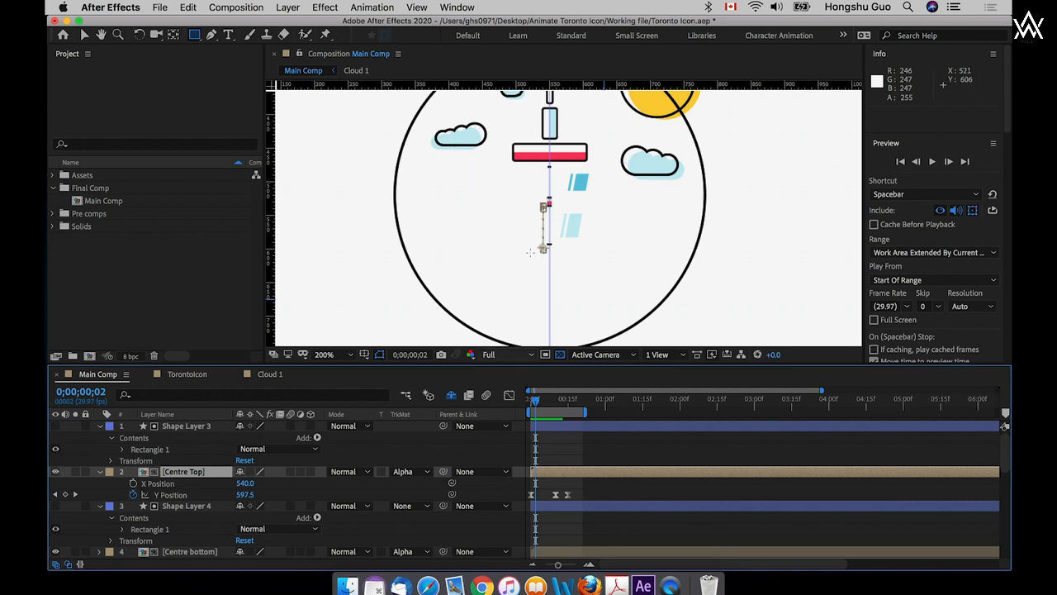
pyautogui.click(451, 397)
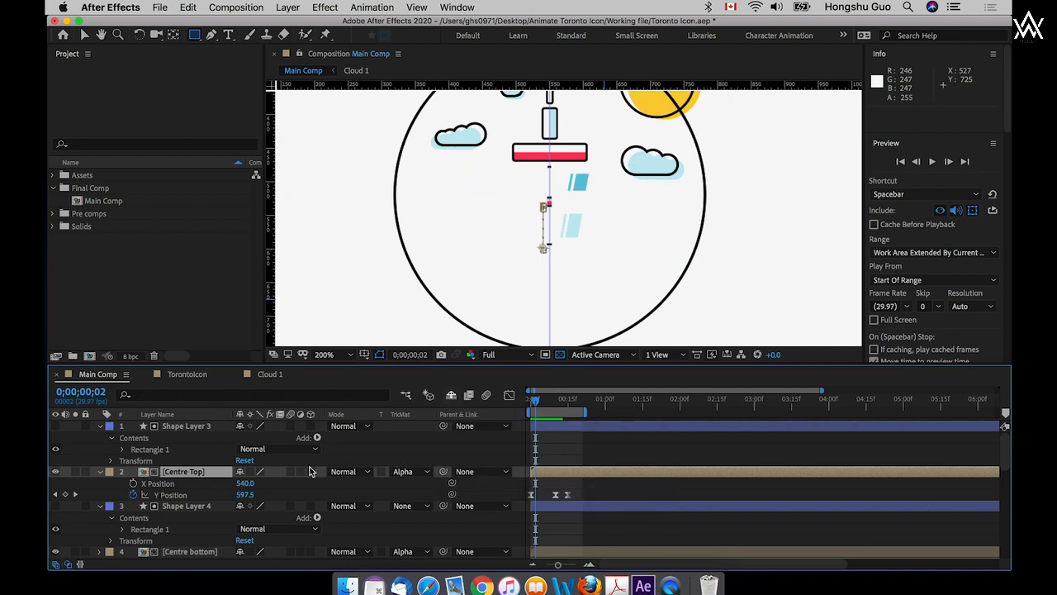
pyautogui.scroll(-5, 268, 473)
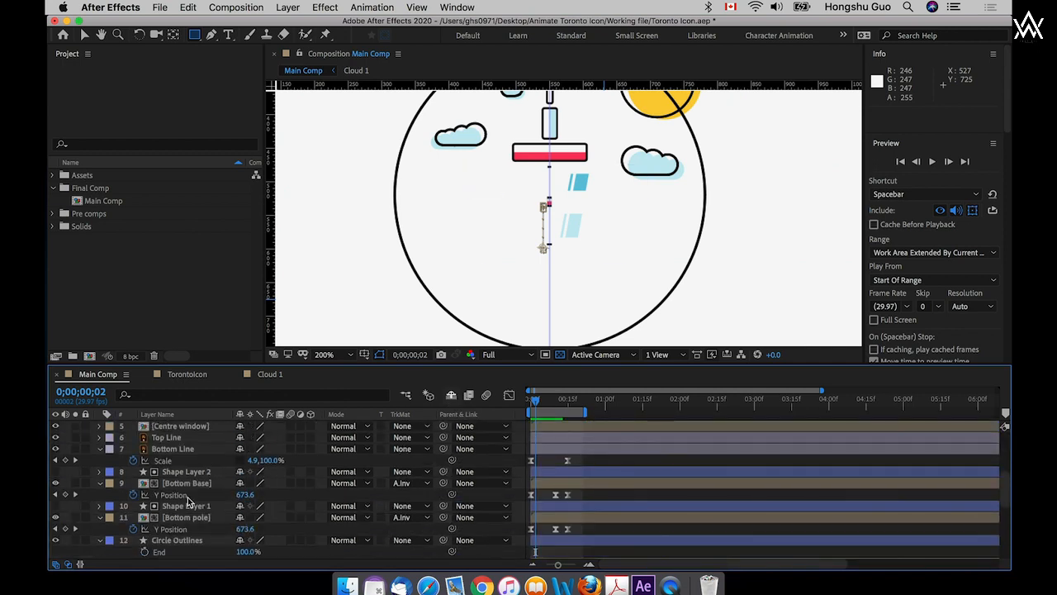
pyautogui.scroll(-5, 198, 487)
pyautogui.click(171, 474)
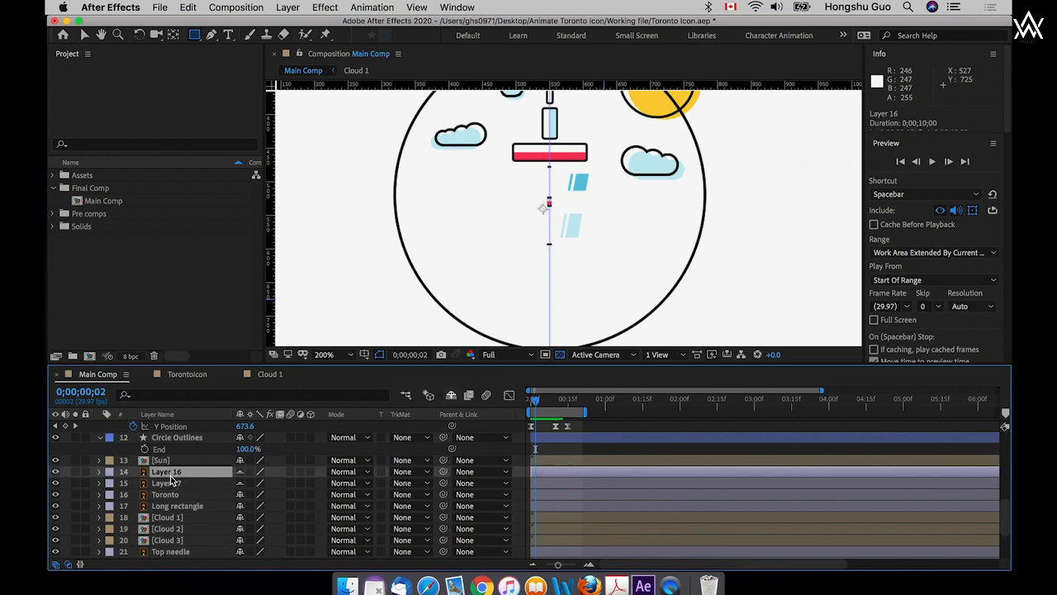
pyautogui.click(171, 482)
pyautogui.keyDown('shift'); pyautogui.click(141, 473); pyautogui.keyUp('shift')
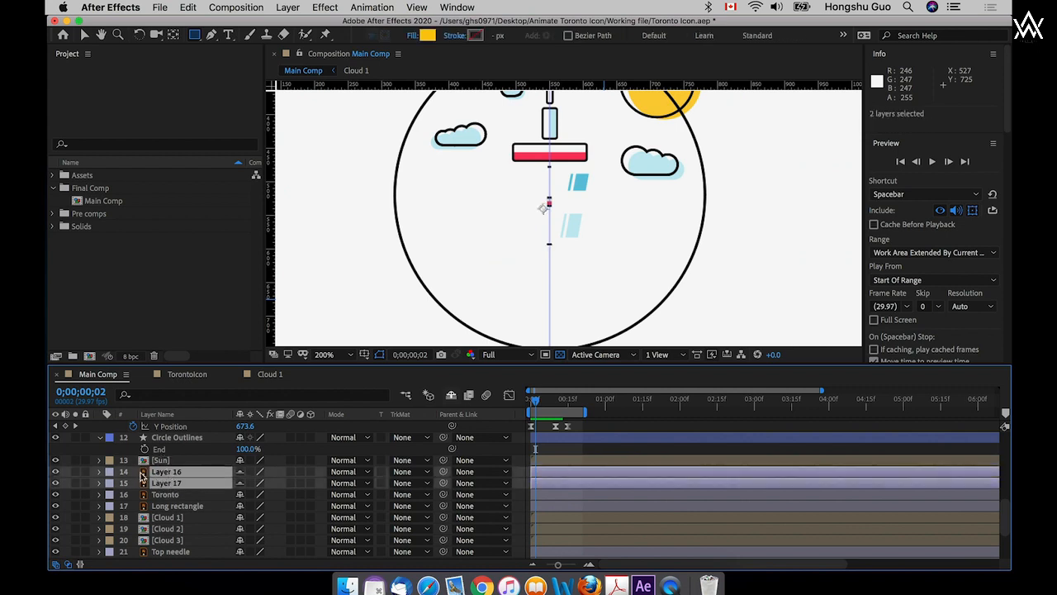
pyautogui.click(55, 481)
pyautogui.click(56, 474)
pyautogui.click(56, 473)
pyautogui.scroll(10, 293, 510)
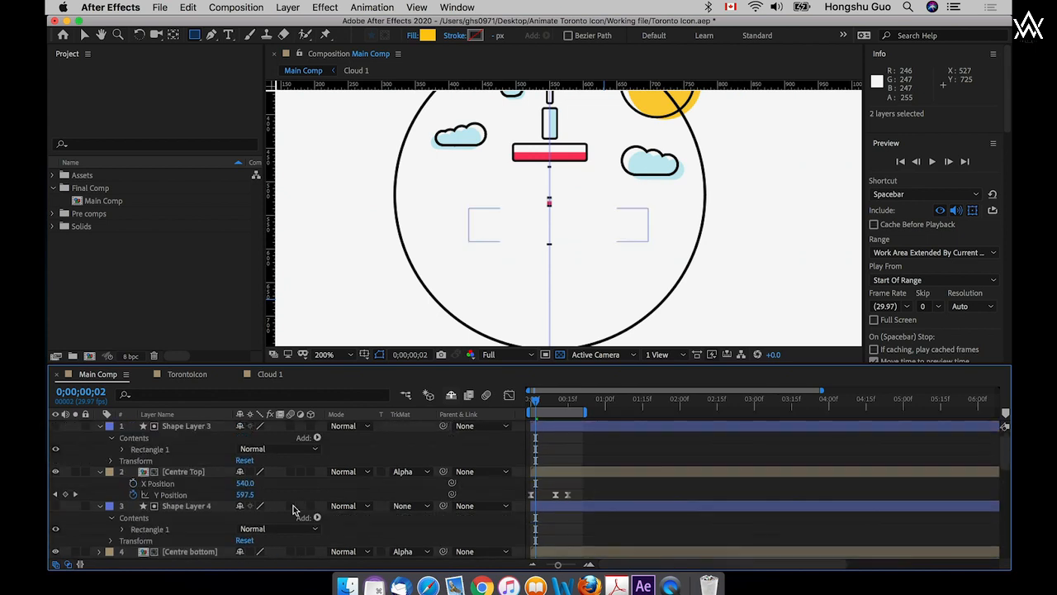
# - Preview the matted tower animation from the first frame and save the project
pyautogui.press('space')
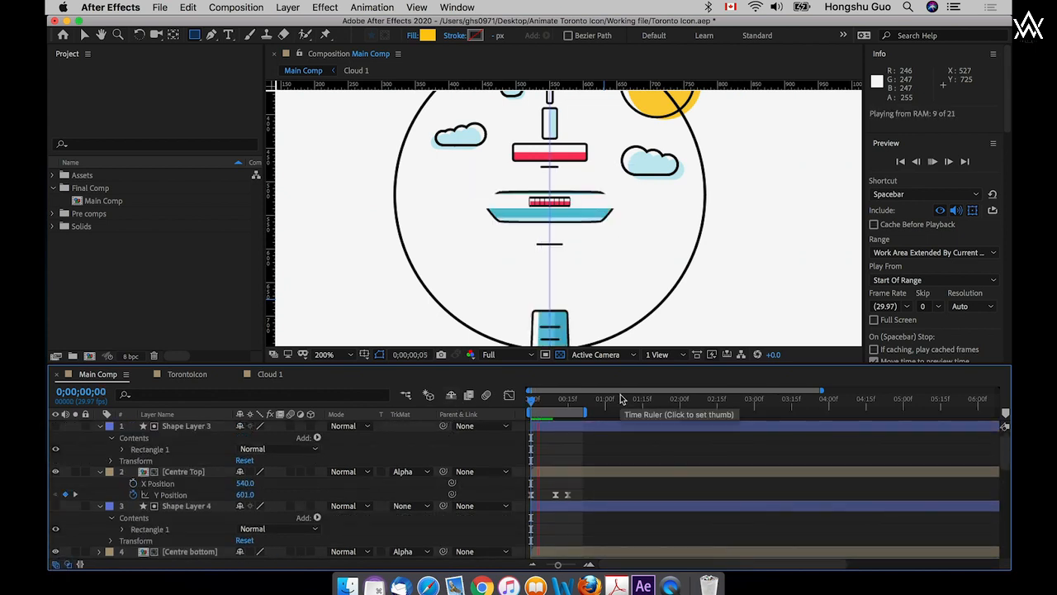
pyautogui.click(534, 400)
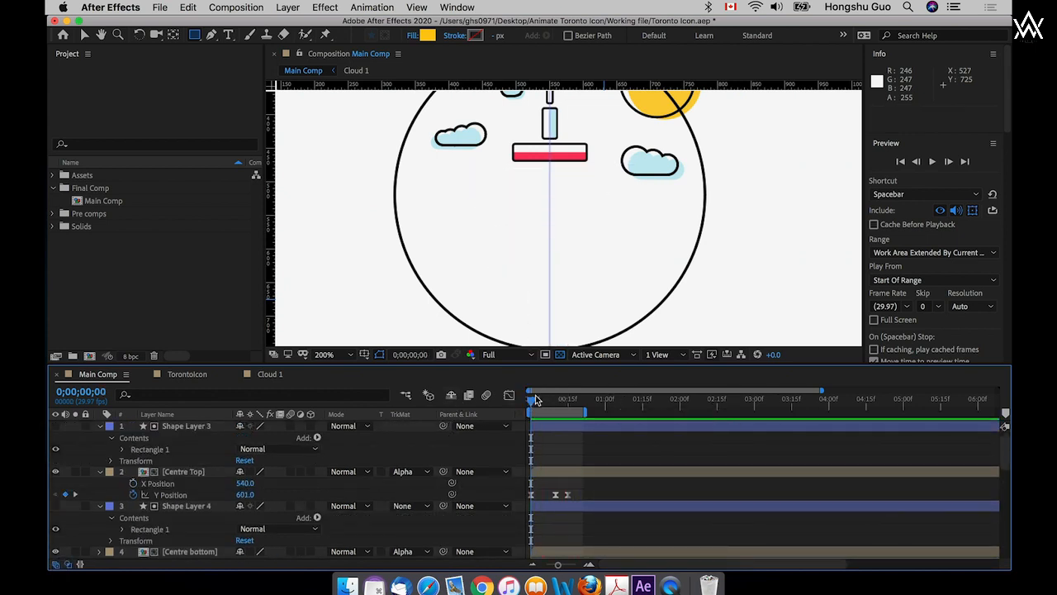
pyautogui.press('space')
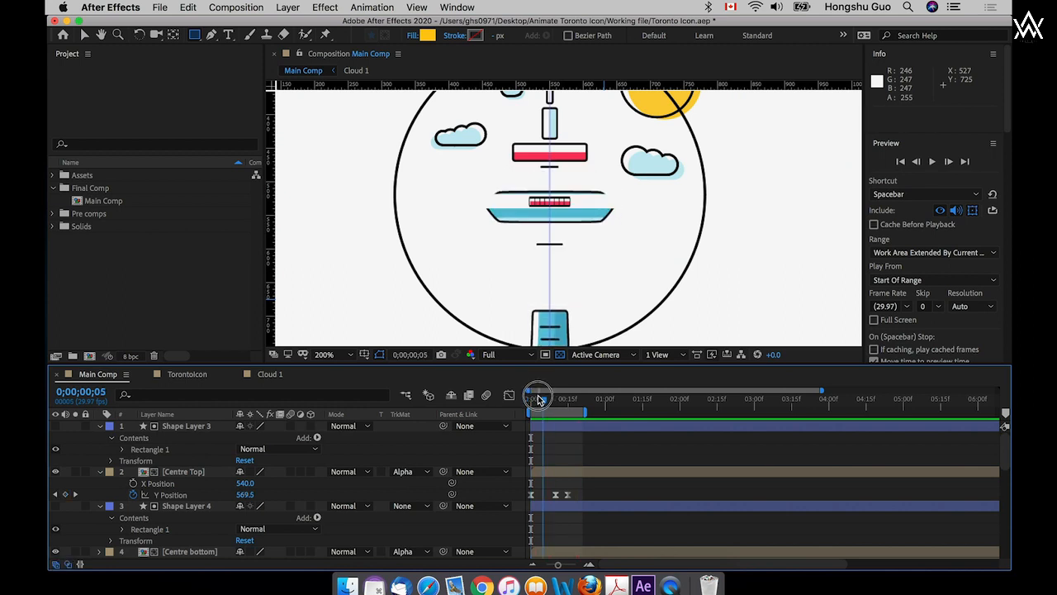
pyautogui.press('super+s')
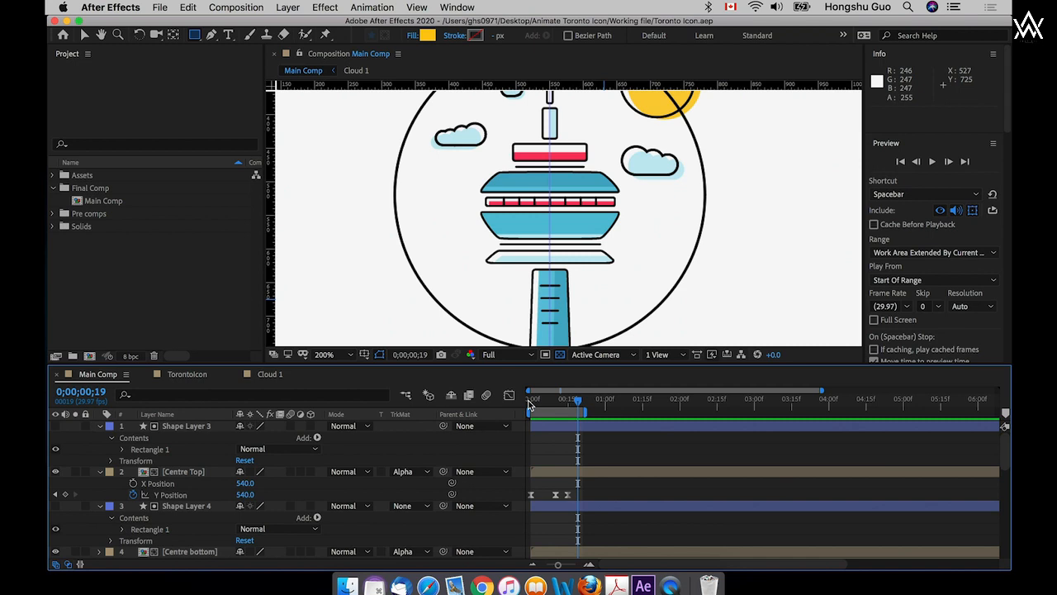
# - Switch to the Selection tool, extend the work area's end to 0;00;01;25 and move the playhead to 0;00;00;08
pyautogui.click(199, 429)
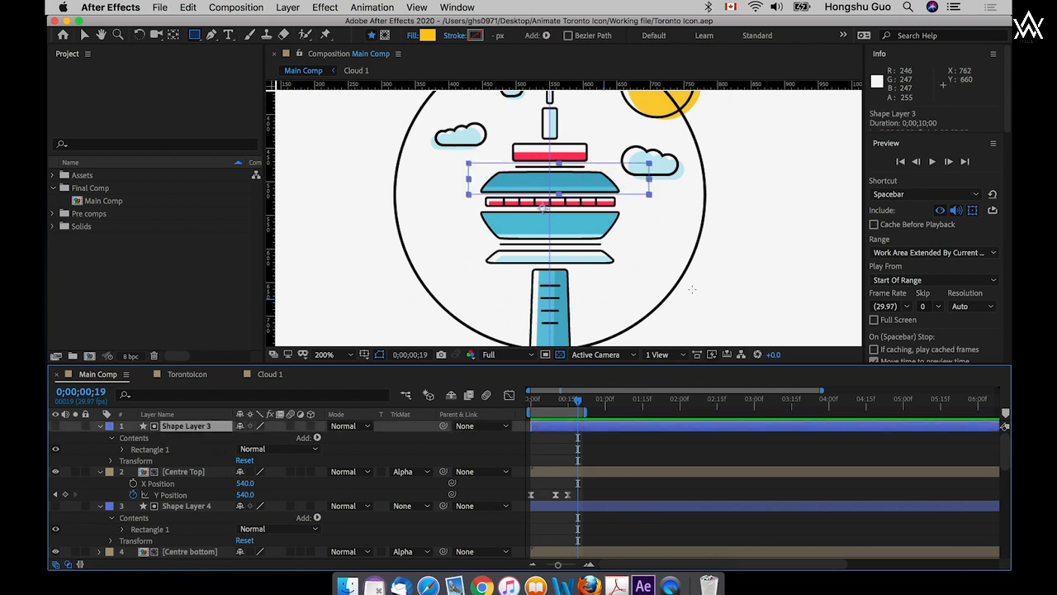
pyautogui.press('v')
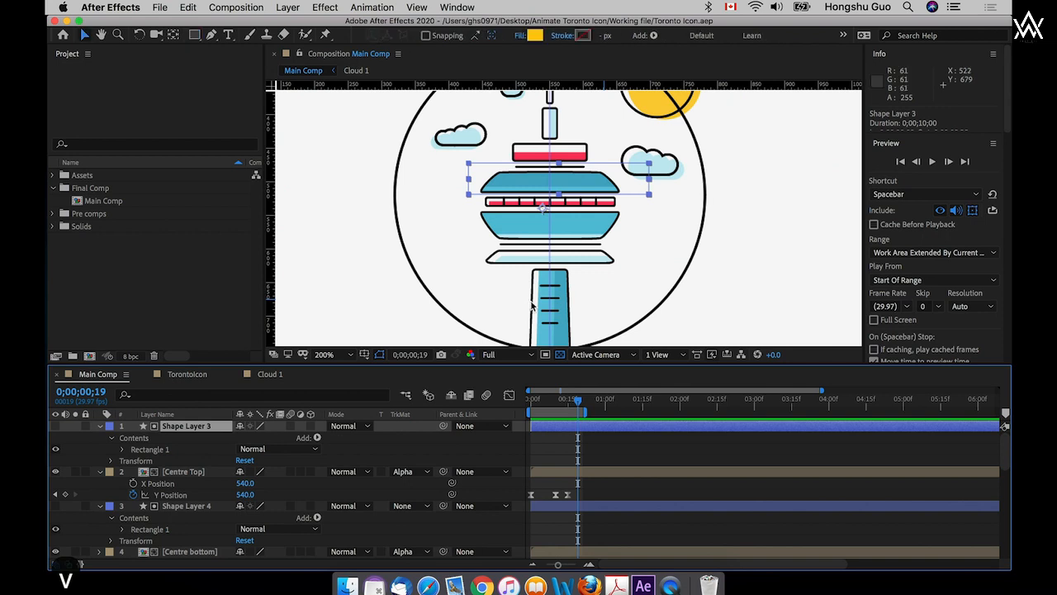
pyautogui.scroll(-2, 217, 522)
pyautogui.scroll(-5, 216, 522)
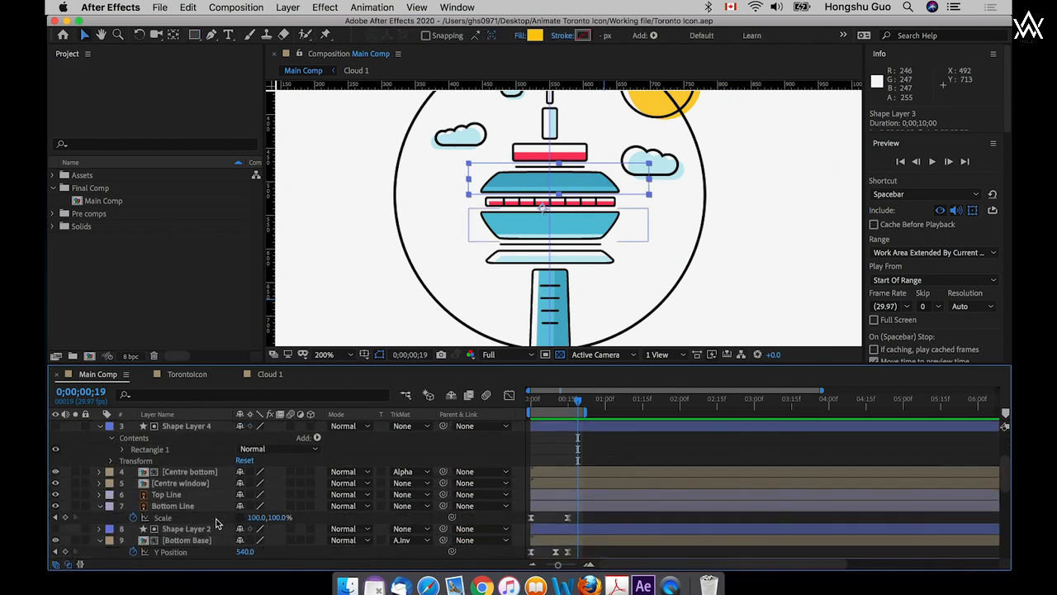
pyautogui.click(187, 494)
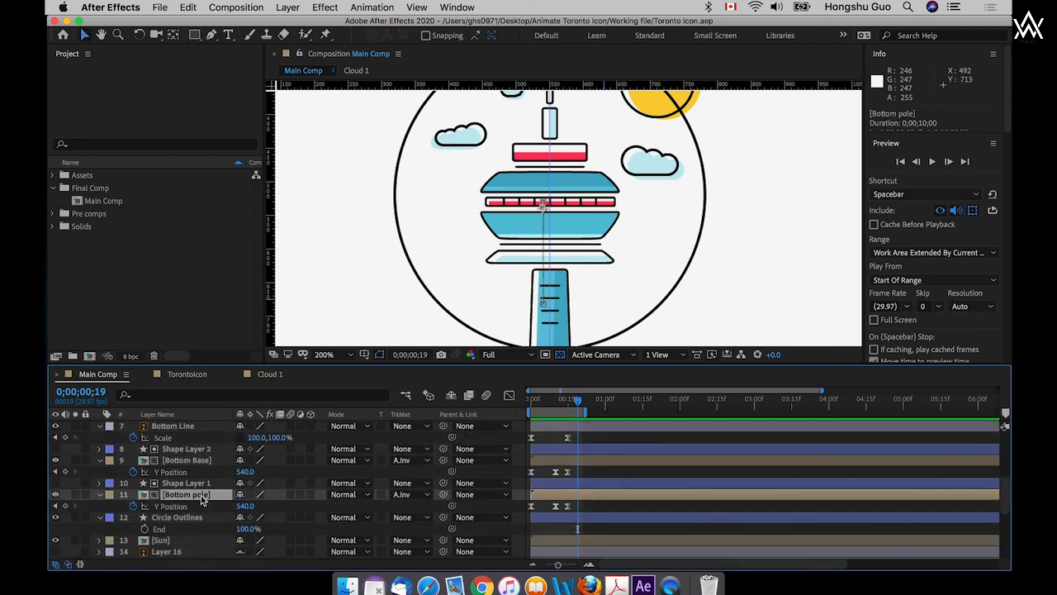
pyautogui.moveTo(587, 412); pyautogui.dragTo(672, 413)
pyautogui.moveTo(556, 401)
pyautogui.mouseDown()
pyautogui.moveTo(536, 402)
pyautogui.moveTo(551, 403)
pyautogui.mouseUp()
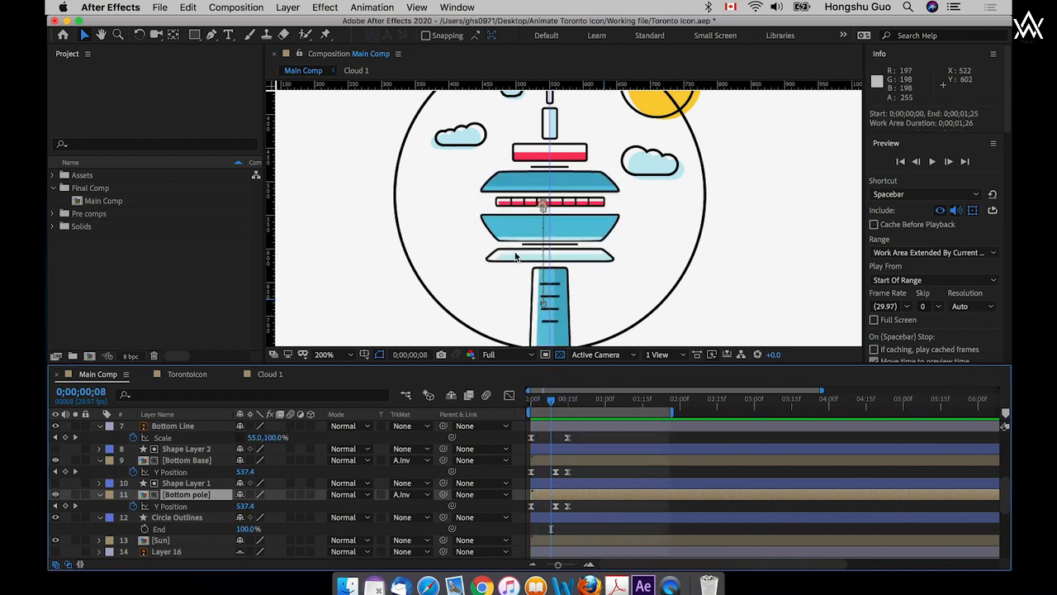
# - Offset Bottom Base together with its matte Shape Layer 2 by +5 frames in the timeline
pyautogui.click(191, 461)
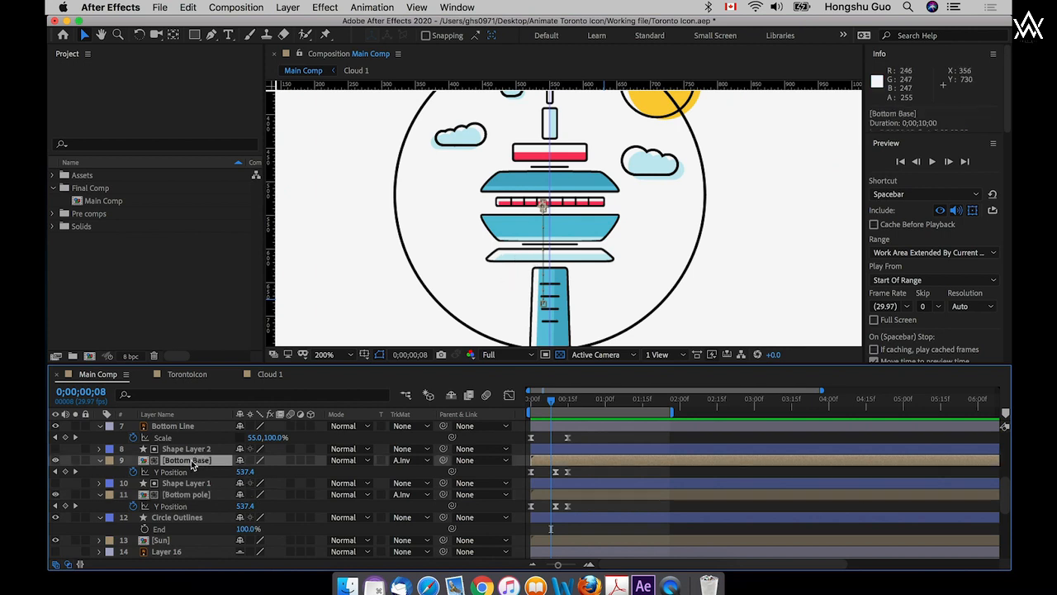
pyautogui.keyDown('shift'); pyautogui.click(559, 450); pyautogui.keyUp('shift')
pyautogui.moveTo(558, 450); pyautogui.dragTo(575, 454)
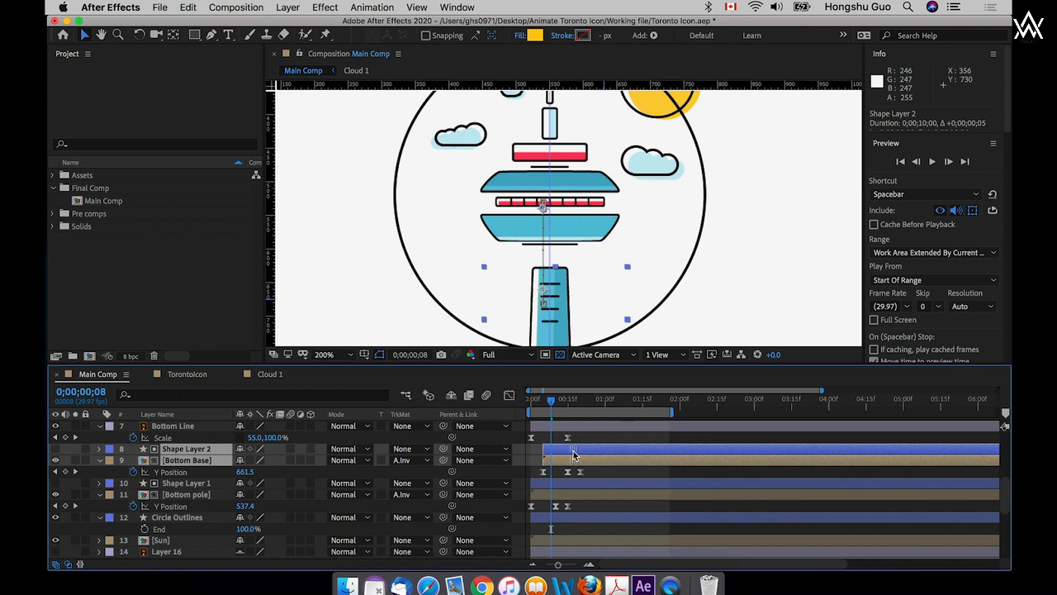
# - Offset Top Line and Bottom Line together by +13 frames in the timeline
pyautogui.scroll(1, 558, 467)
pyautogui.scroll(1, 599, 472)
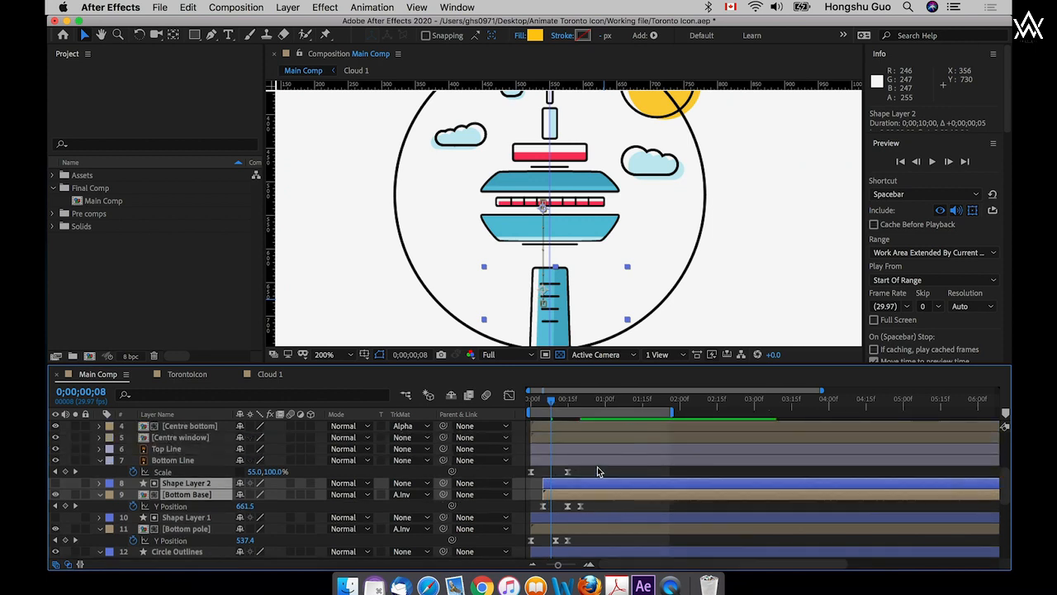
pyautogui.click(562, 460)
pyautogui.keyDown('shift'); pyautogui.click(562, 448); pyautogui.keyUp('shift')
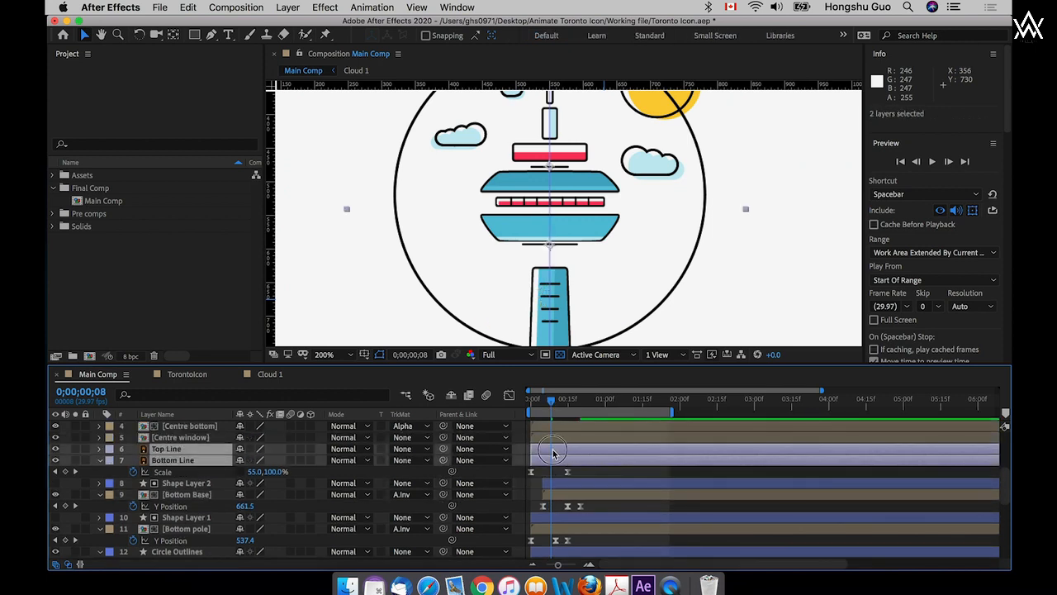
pyautogui.moveTo(556, 450); pyautogui.dragTo(587, 452)
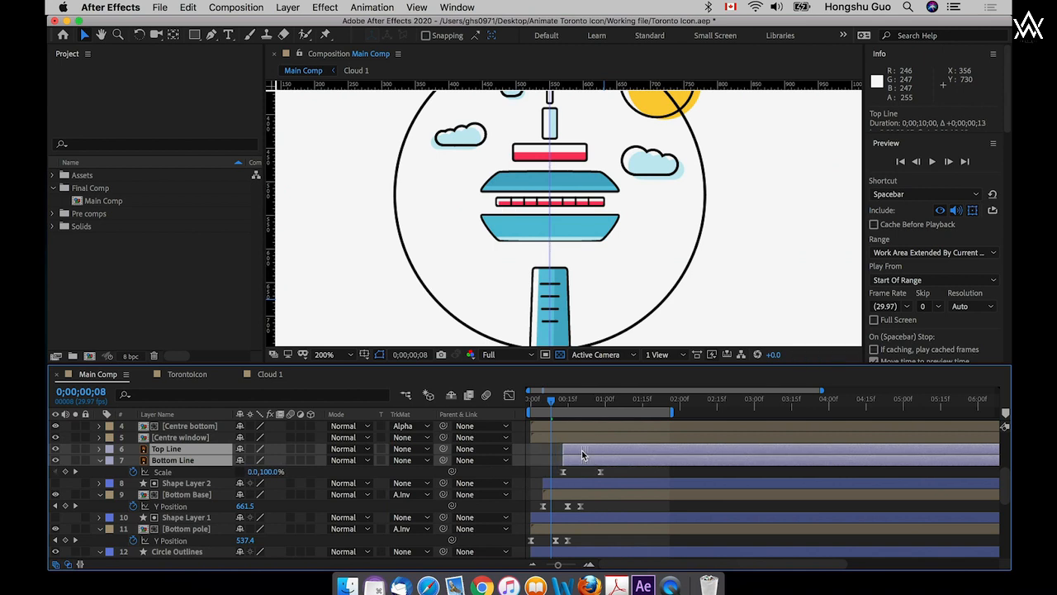
# - Offset the Centre window layer so that it starts at frame 16
pyautogui.scroll(3, 582, 455)
pyautogui.scroll(2, 582, 455)
pyautogui.click(576, 511)
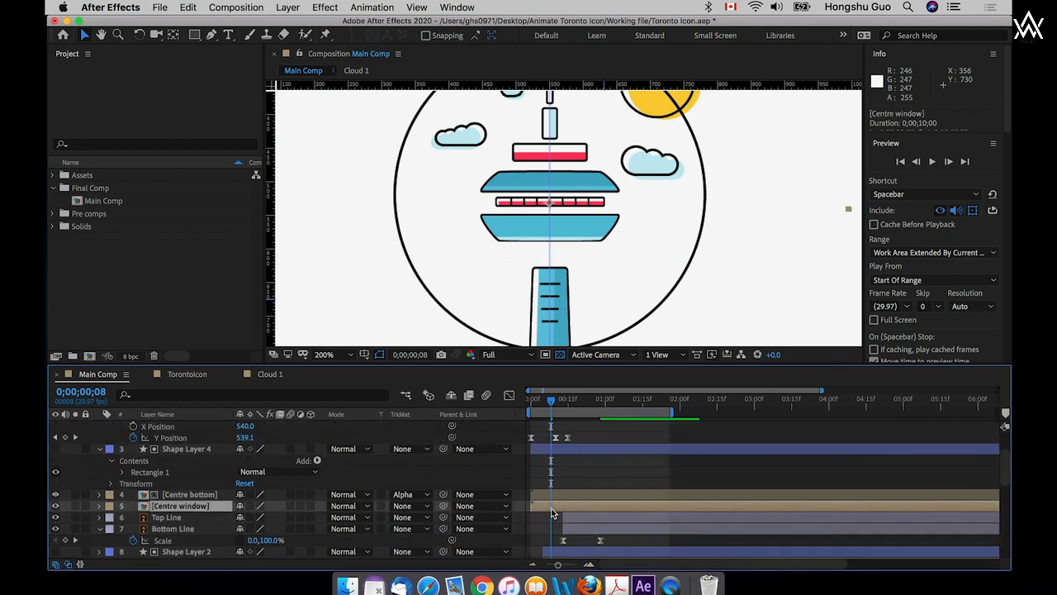
pyautogui.moveTo(558, 512); pyautogui.dragTo(553, 508)
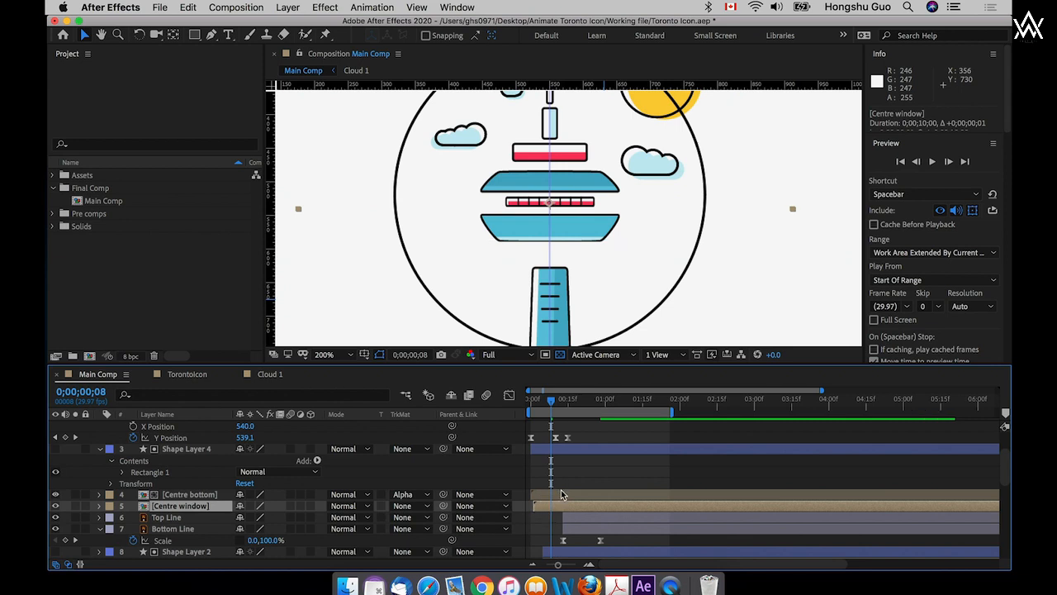
pyautogui.press('super+z')
pyautogui.moveTo(558, 506); pyautogui.dragTo(579, 493)
# - Collapse the expanded properties of Shape Layer 4, Shape Layer 3 and Centre Top in the timeline
pyautogui.scroll(2, 570, 489)
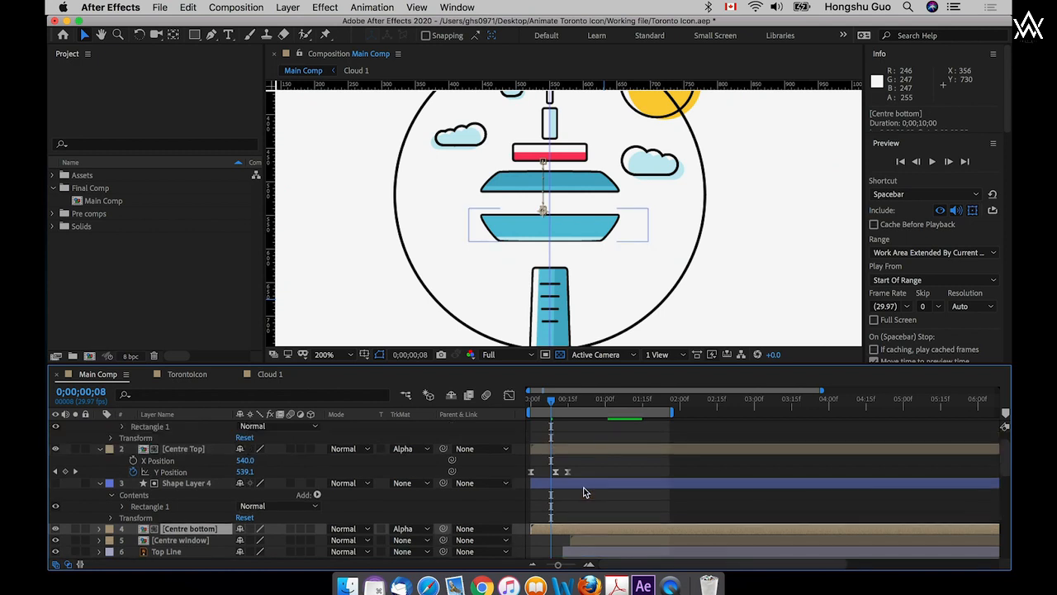
pyautogui.click(212, 484)
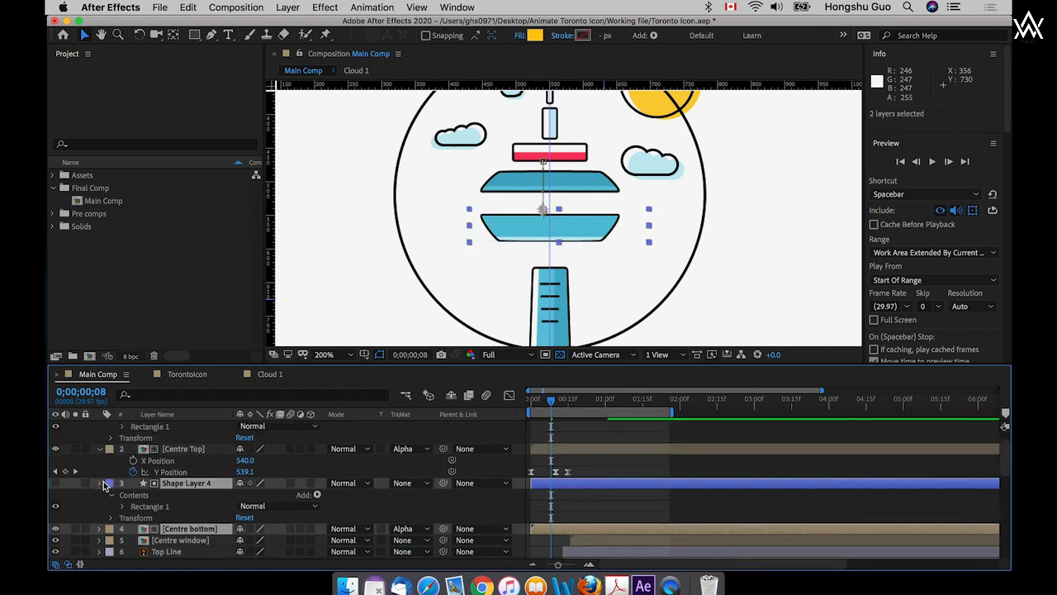
pyautogui.click(100, 484)
pyautogui.scroll(2, 104, 463)
pyautogui.click(100, 427)
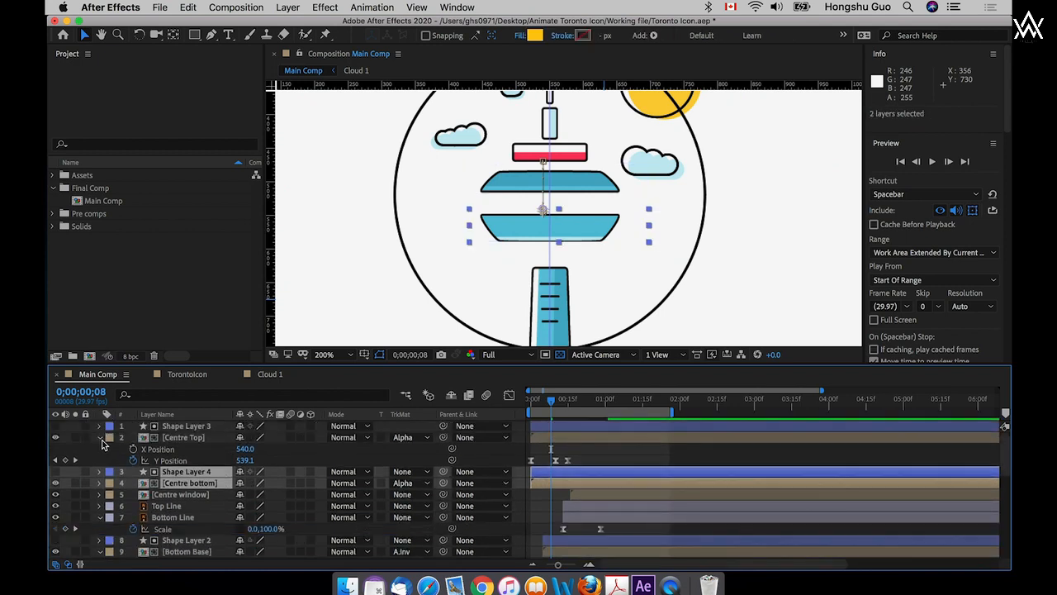
pyautogui.click(100, 438)
# - Offset Centre Top with its matte Shape Layer 3 by +16 frames and Centre bottom with Shape Layer 4 by +18 frames
pyautogui.click(187, 427)
pyautogui.click(195, 441)
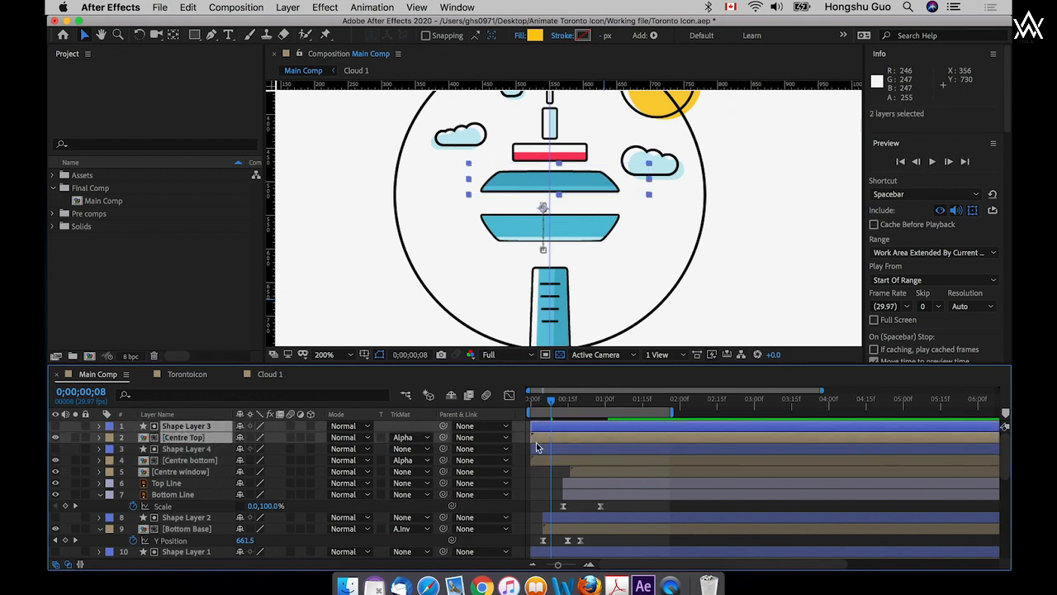
pyautogui.moveTo(563, 438); pyautogui.dragTo(597, 438)
pyautogui.click(580, 450)
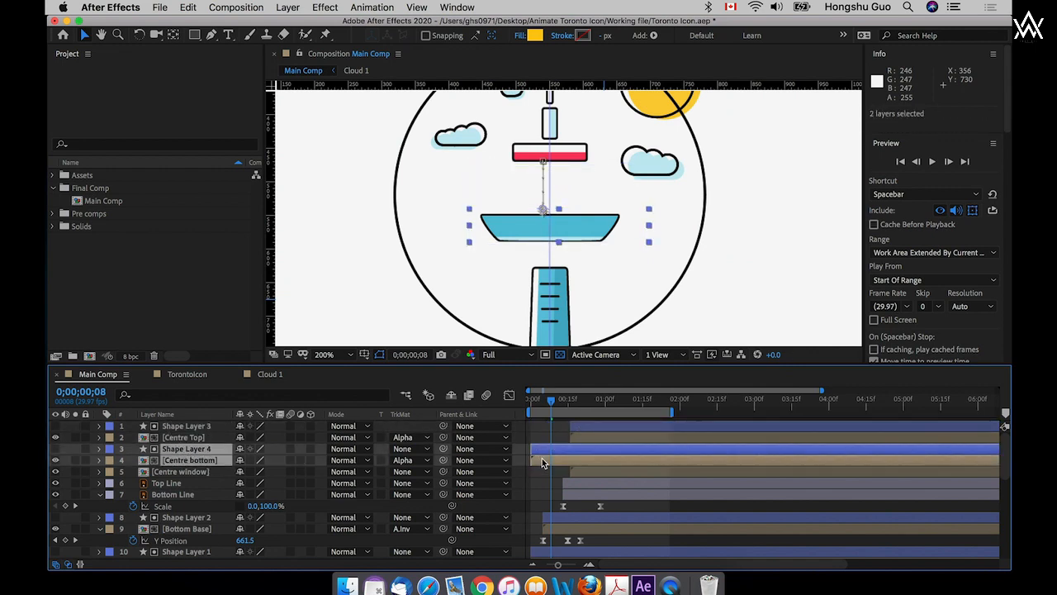
pyautogui.moveTo(543, 460); pyautogui.dragTo(586, 460)
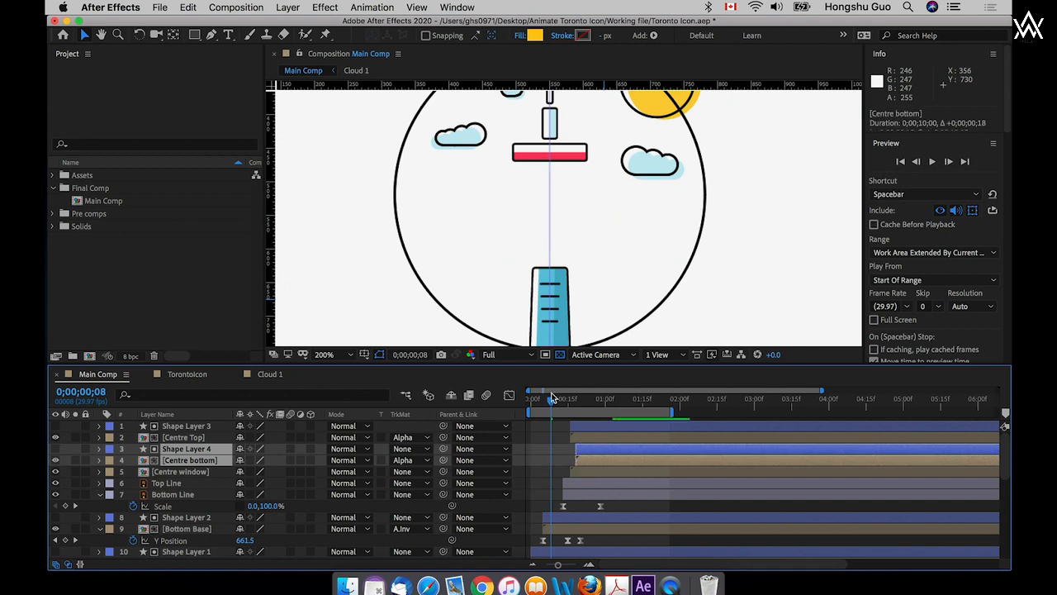
# - Preview the staggered tower animation from the first frame
pyautogui.moveTo(551, 400); pyautogui.dragTo(508, 402)
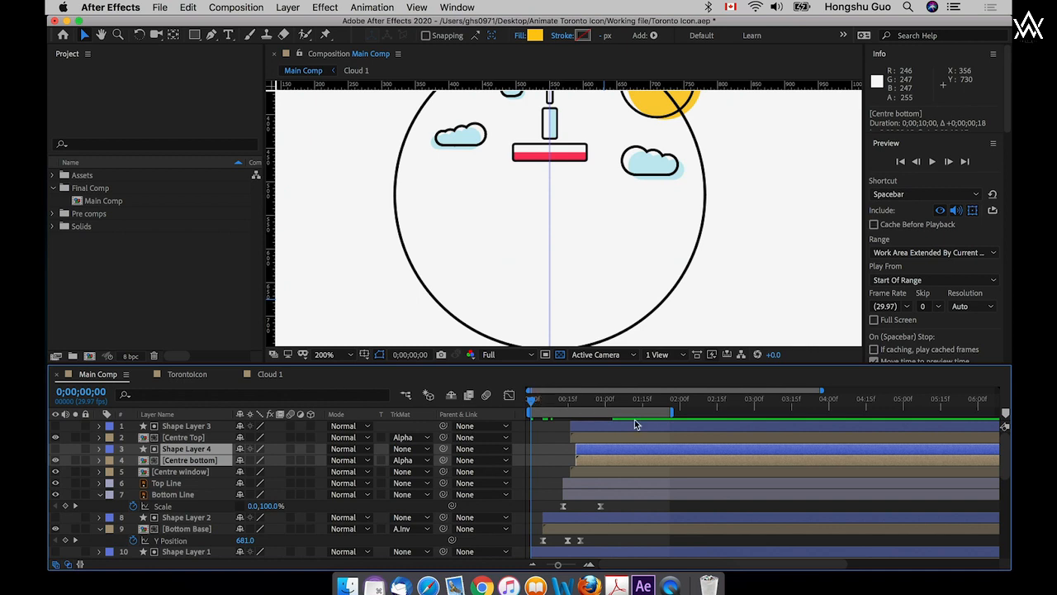
pyautogui.press('space')
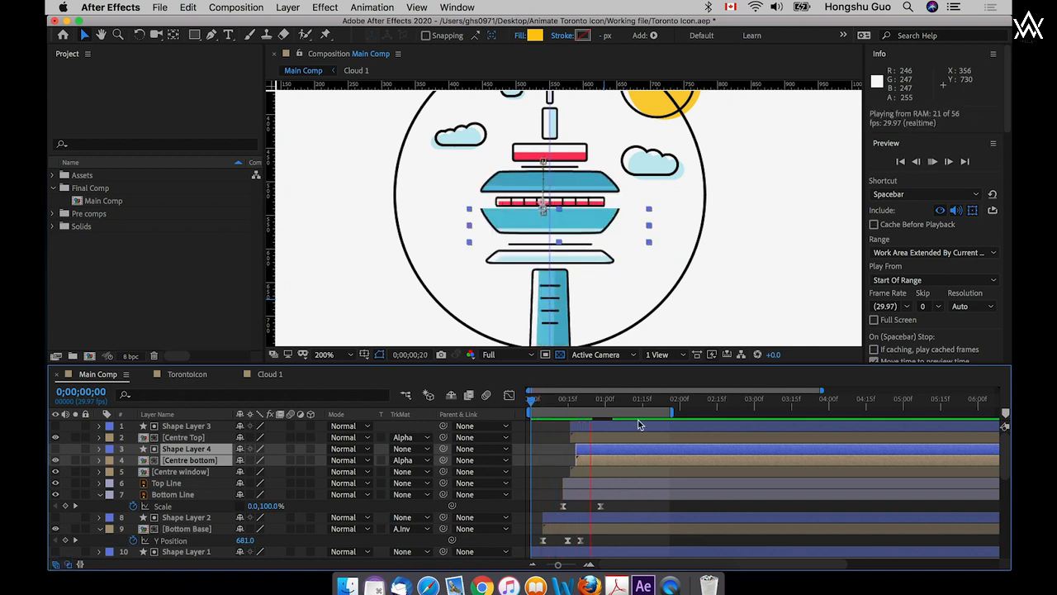
pyautogui.click(558, 447)
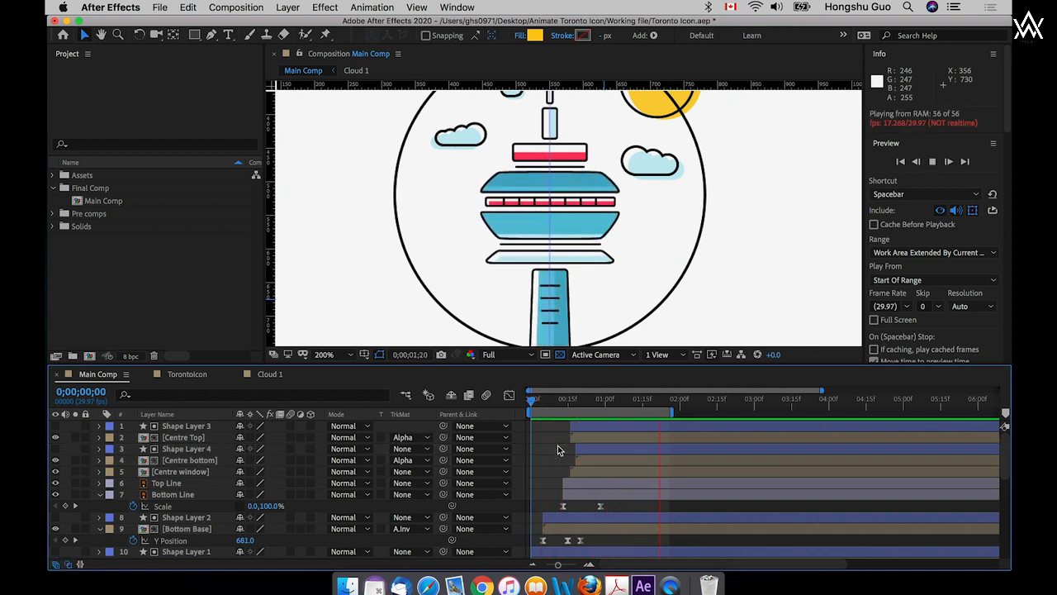
pyautogui.click(505, 398)
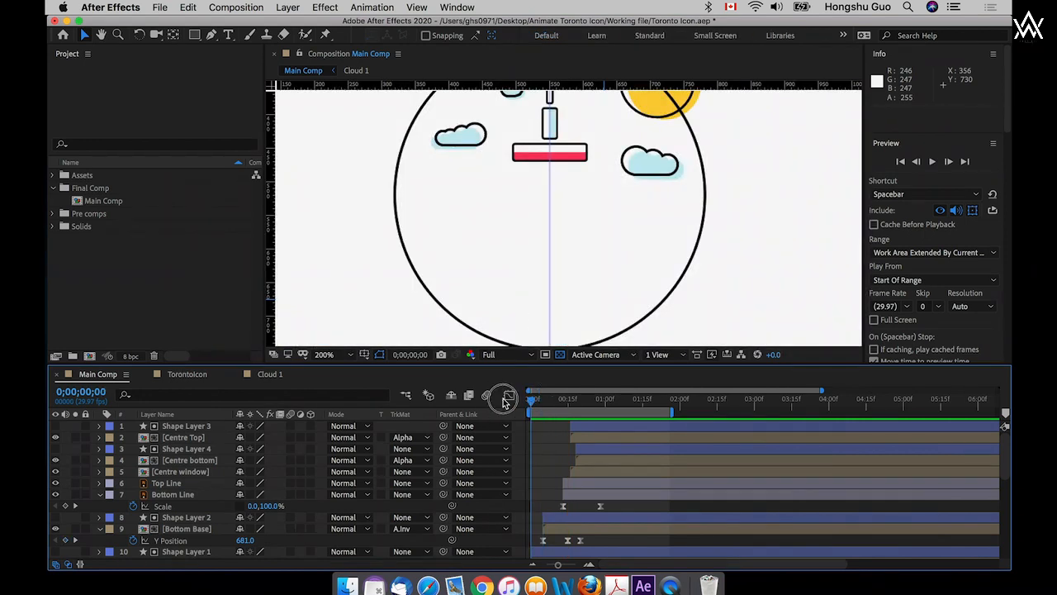
pyautogui.press('space')
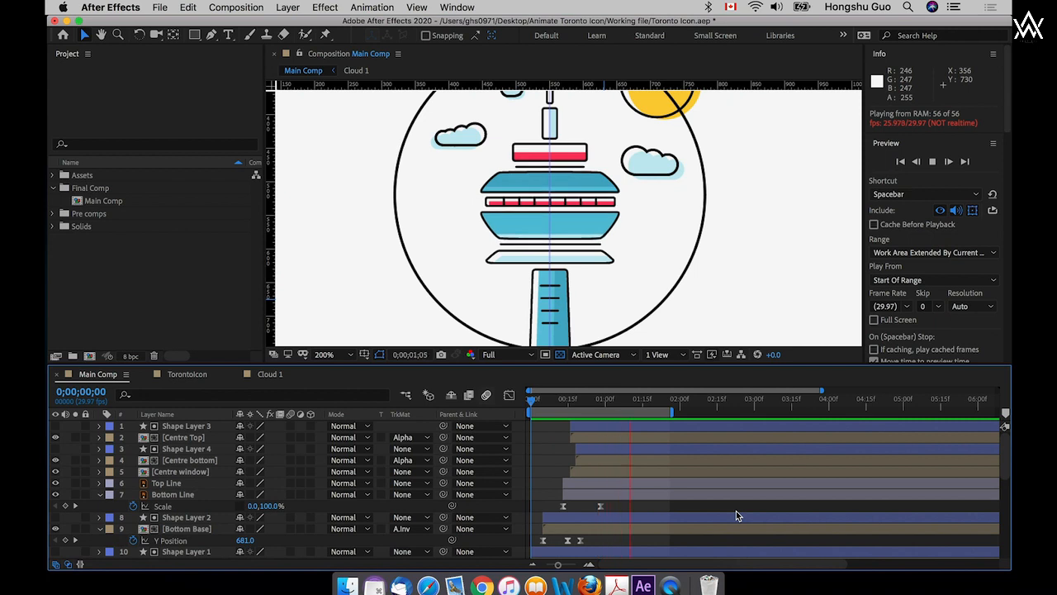
# - Reveal Centre window's Scale keyframes and scrub between 0;00;00;16 and 0;00;00;28 to examine how its width animates
pyautogui.moveTo(578, 401); pyautogui.dragTo(600, 403)
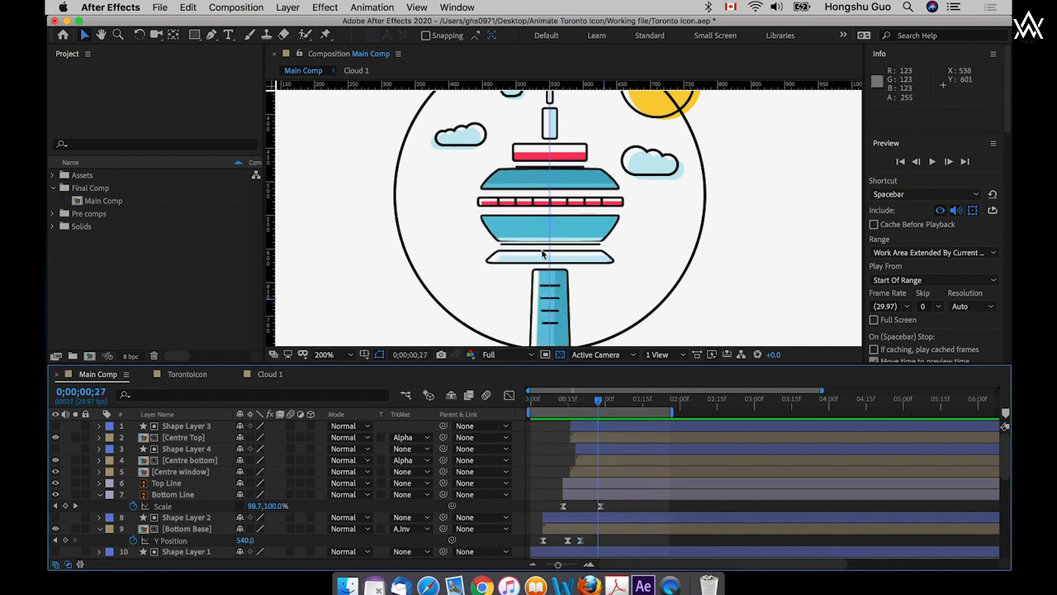
pyautogui.click(189, 475)
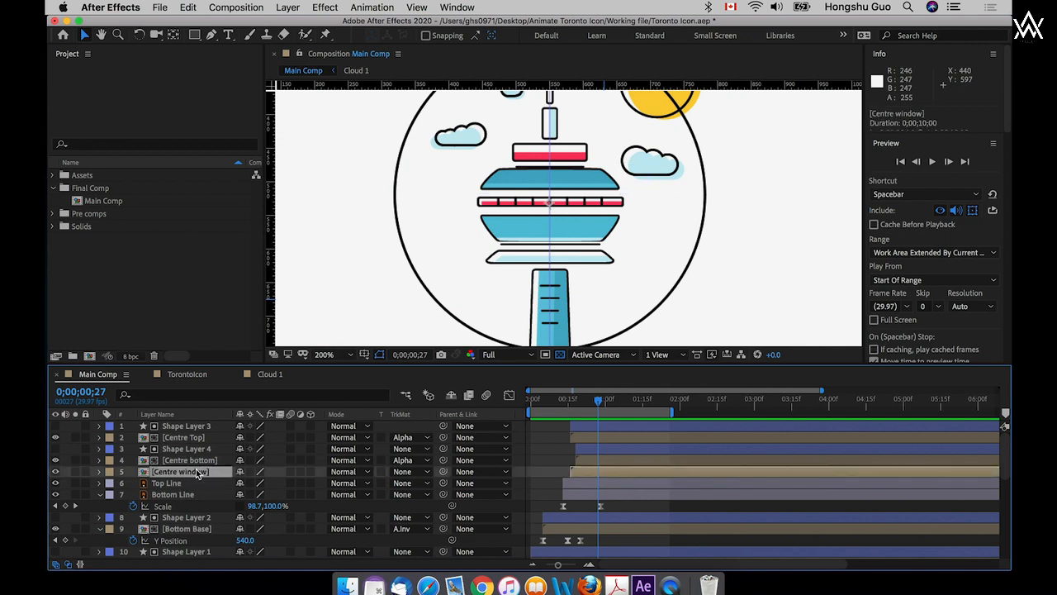
pyautogui.press('u')
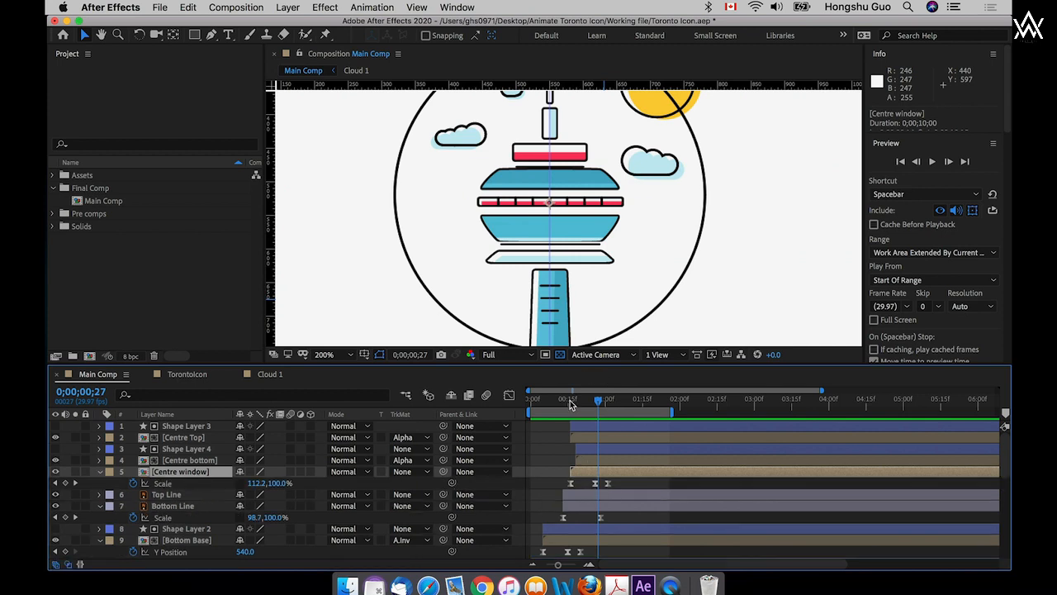
pyautogui.click(569, 400)
pyautogui.moveTo(560, 568); pyautogui.dragTo(576, 568)
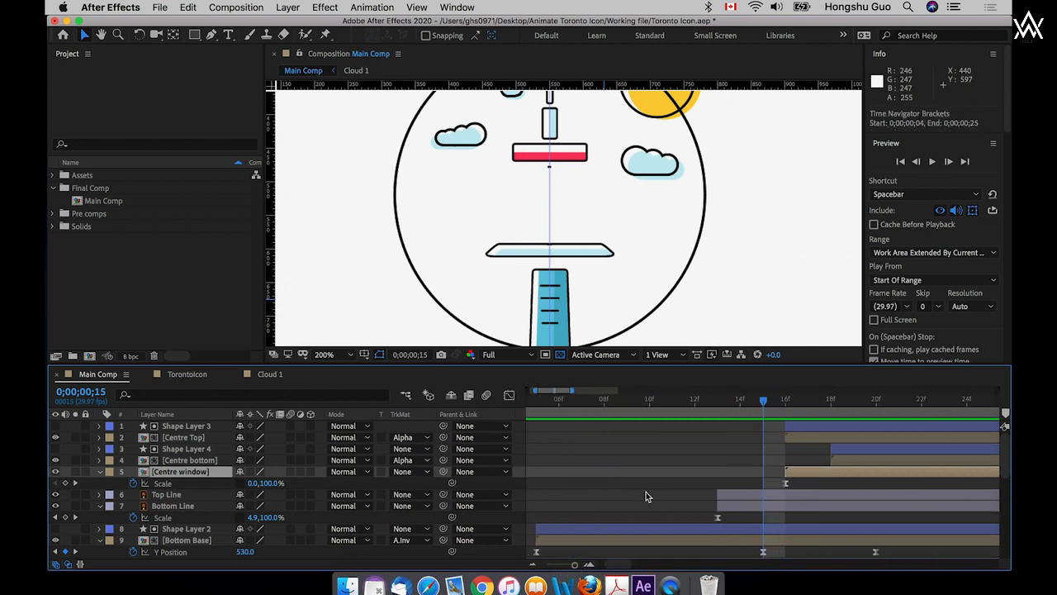
pyautogui.hscroll(5, 646, 494)
pyautogui.hscroll(1, 646, 494)
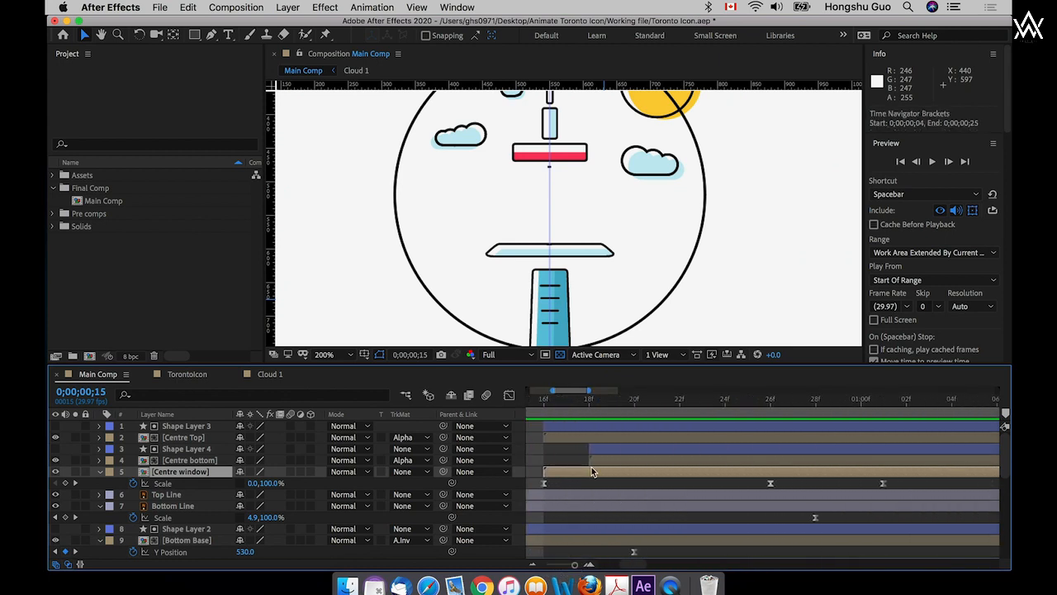
pyautogui.click(545, 403)
pyautogui.moveTo(548, 406); pyautogui.dragTo(769, 404)
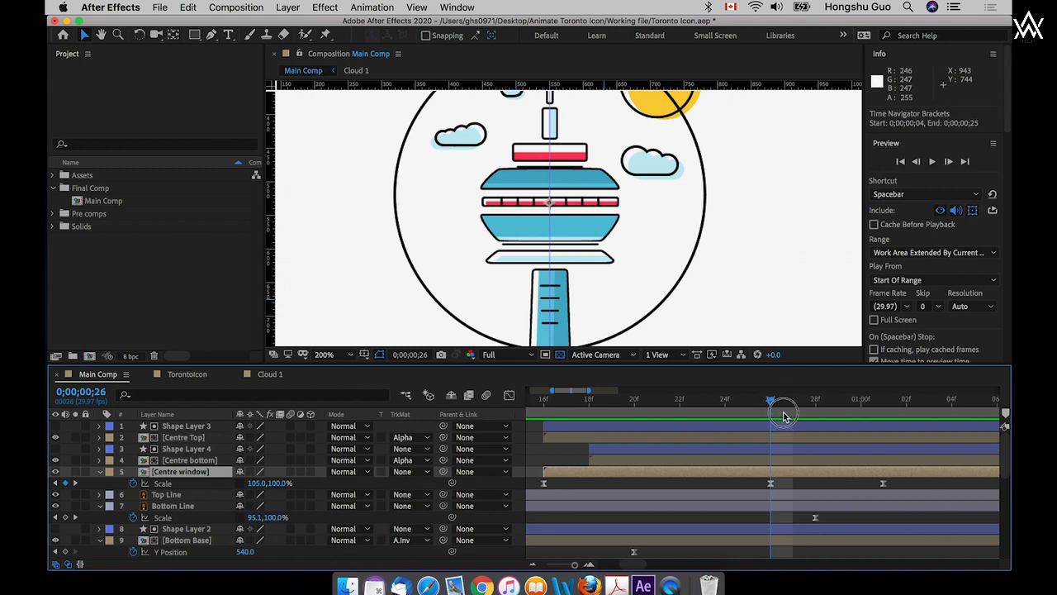
pyautogui.moveTo(785, 416); pyautogui.dragTo(816, 403)
# - Select Centre window's Scale keyframes and examine their speed curve in the graph editor
pyautogui.moveTo(902, 502); pyautogui.dragTo(750, 486)
pyautogui.moveTo(909, 480); pyautogui.dragTo(717, 479)
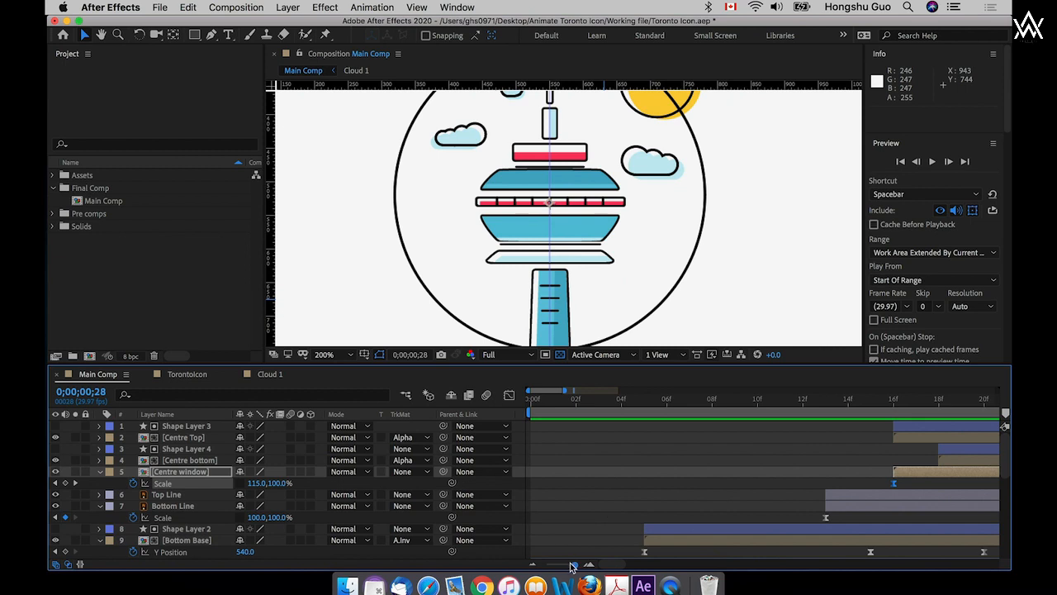
pyautogui.moveTo(572, 567); pyautogui.dragTo(562, 566)
pyautogui.click(509, 395)
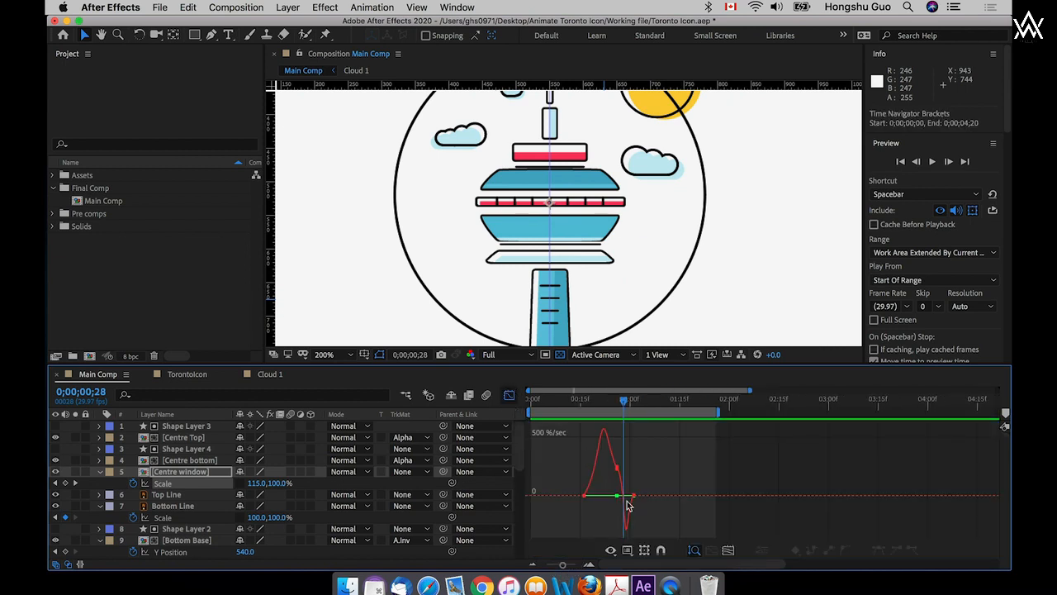
pyautogui.click(729, 551)
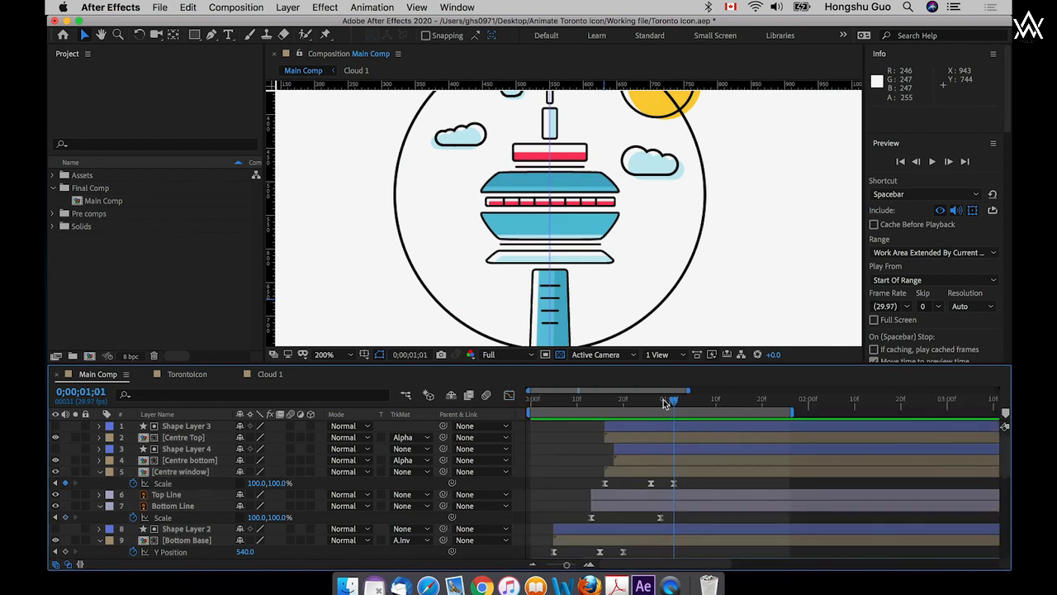
# - Delete all of Centre window's Scale keyframes with the playhead at 0;00;00;26
pyautogui.moveTo(664, 399); pyautogui.dragTo(653, 400)
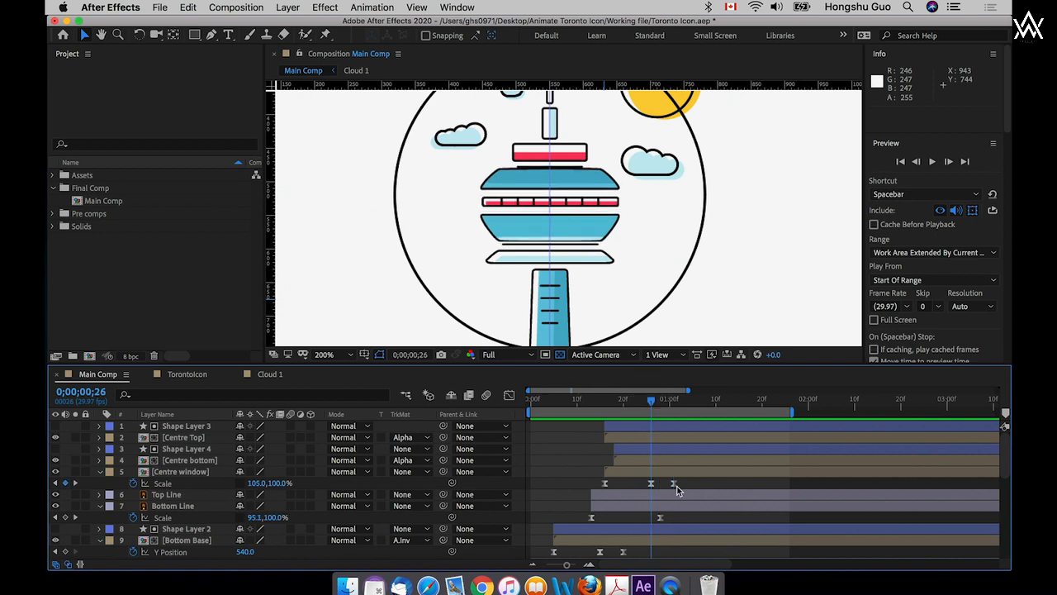
pyautogui.moveTo(679, 487); pyautogui.dragTo(570, 487)
pyautogui.press('BackSpace')
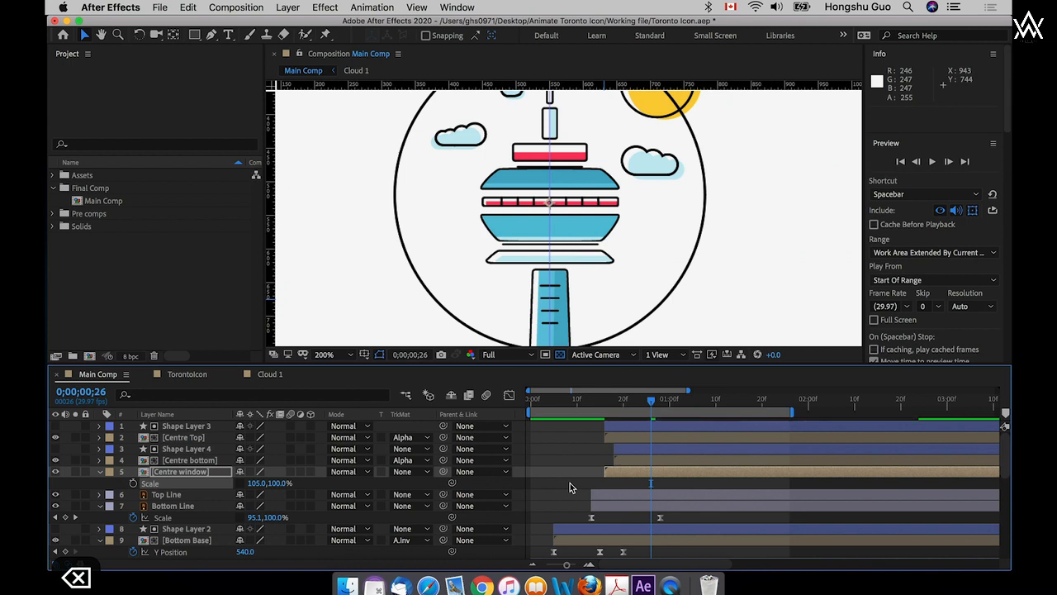
# - Start a new Scale animation on Centre window at 0;00;00;16 with the horizontal scale set to 0%
pyautogui.moveTo(668, 407); pyautogui.dragTo(605, 404)
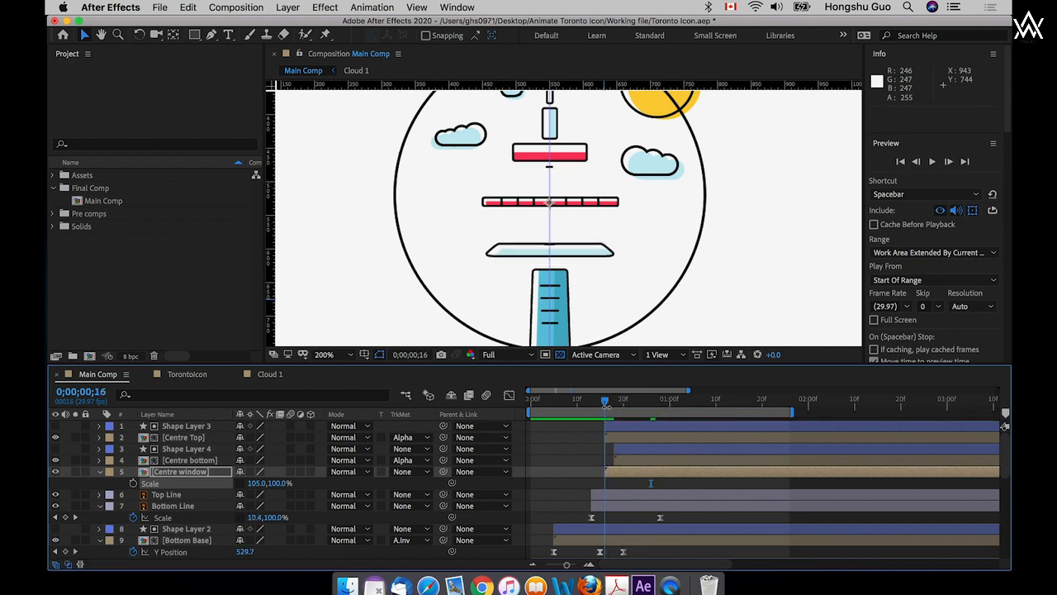
pyautogui.click(133, 483)
pyautogui.click(258, 483)
pyautogui.write('0')
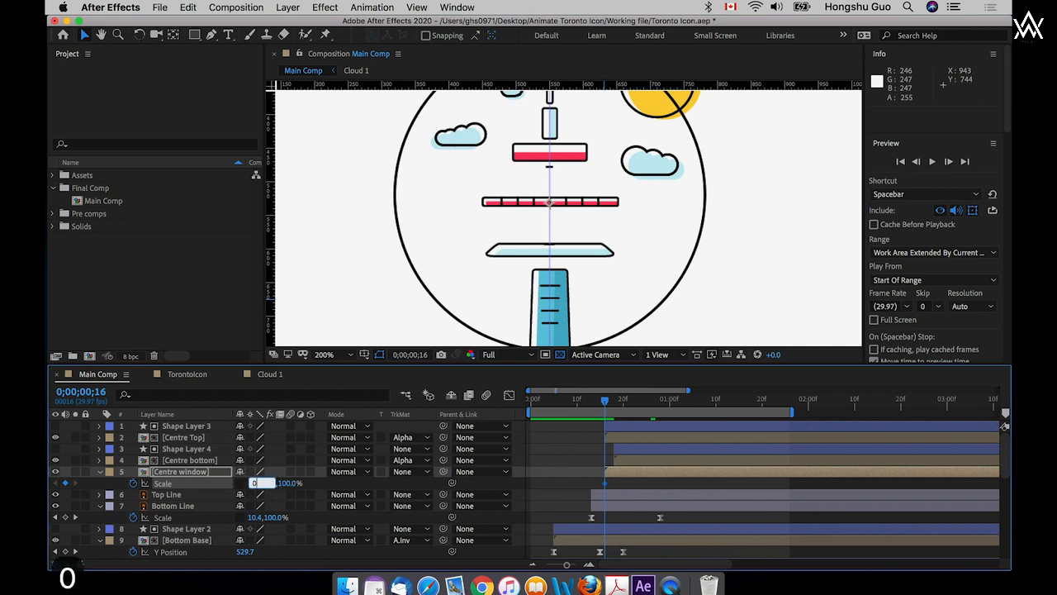
pyautogui.click(564, 476)
# - Move ten frames forward to 0;00;00;26 and set Centre window's horizontal scale to 105%
pyautogui.press('super+shift+Right')
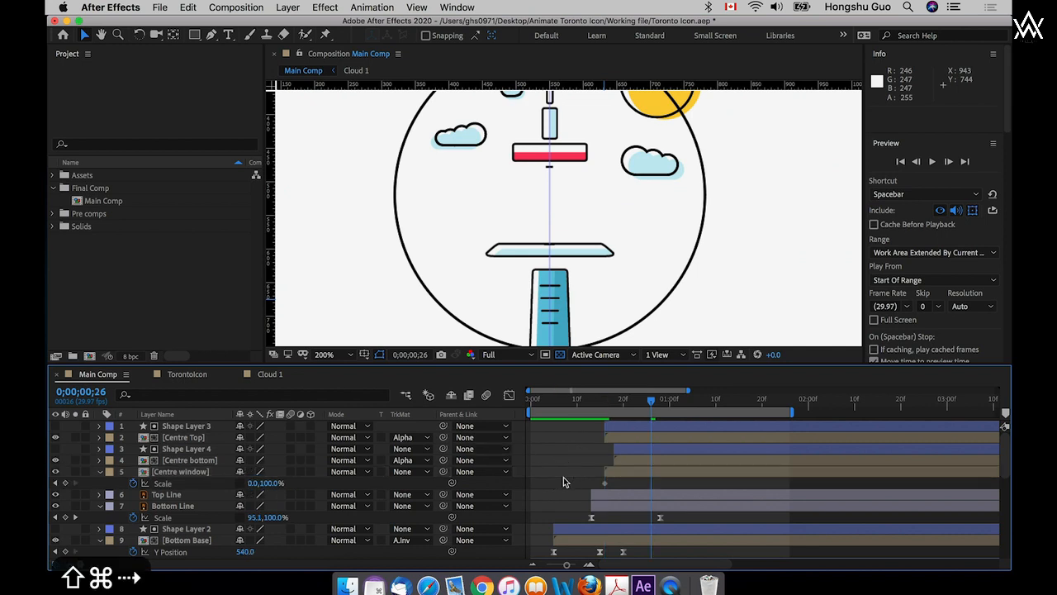
pyautogui.click(251, 483)
pyautogui.write('105')
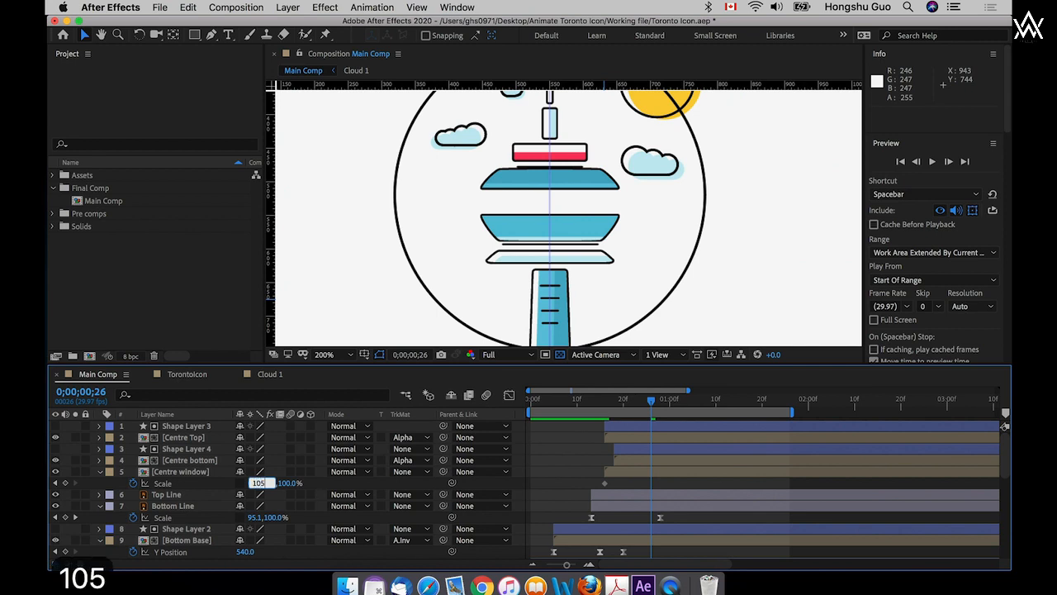
pyautogui.click(569, 502)
# - At 0;00;01;01 set Centre window's horizontal scale to 100% and select its three Scale keyframes
pyautogui.press('super+Right')
pyautogui.press('super+Right')
pyautogui.press('super+Right')
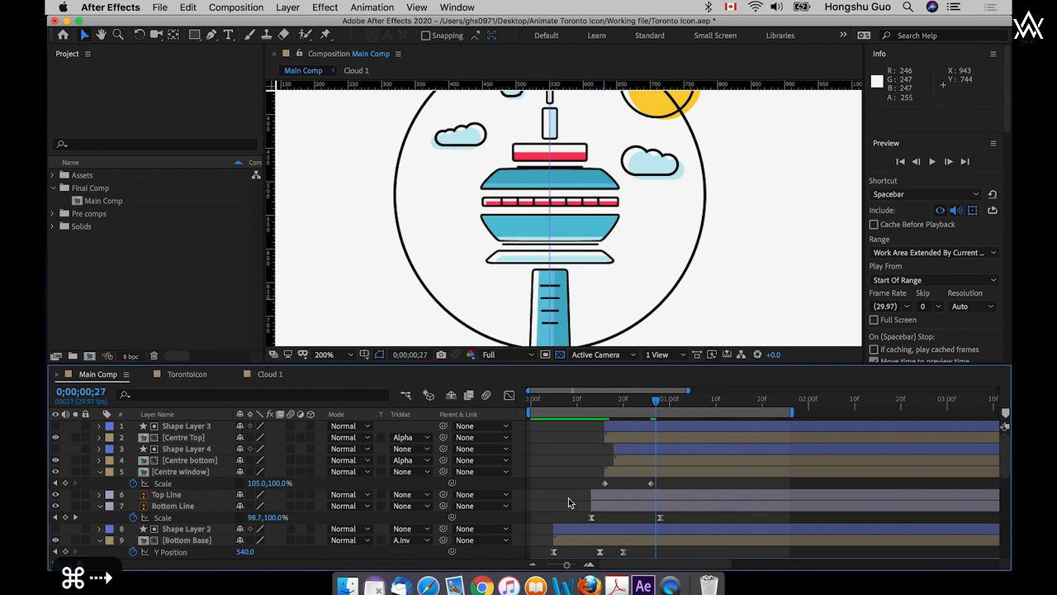
pyautogui.press('super+Right')
pyautogui.press('super+Right')
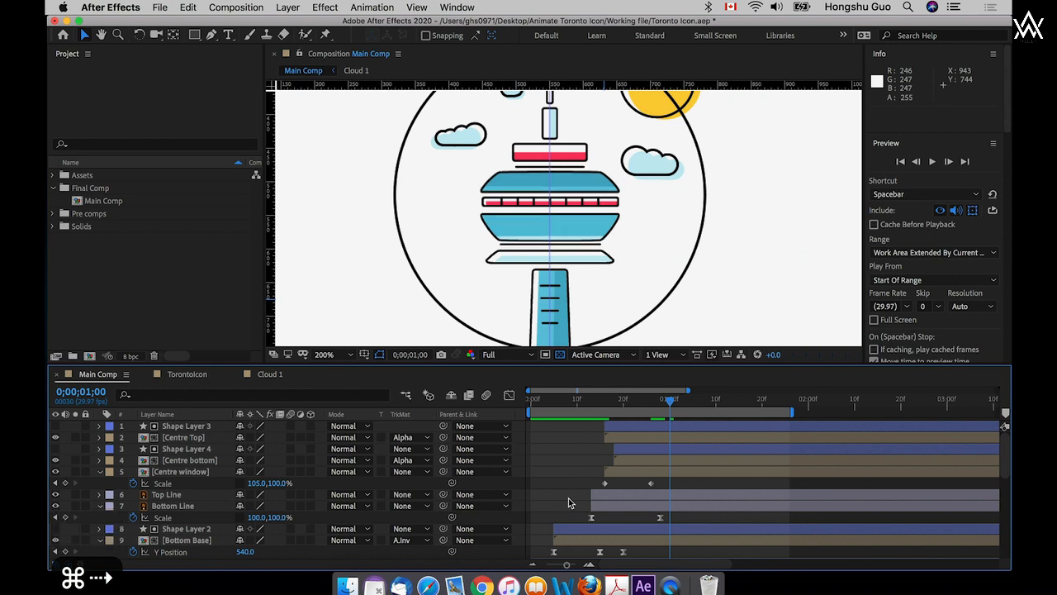
pyautogui.click(250, 483)
pyautogui.write('100')
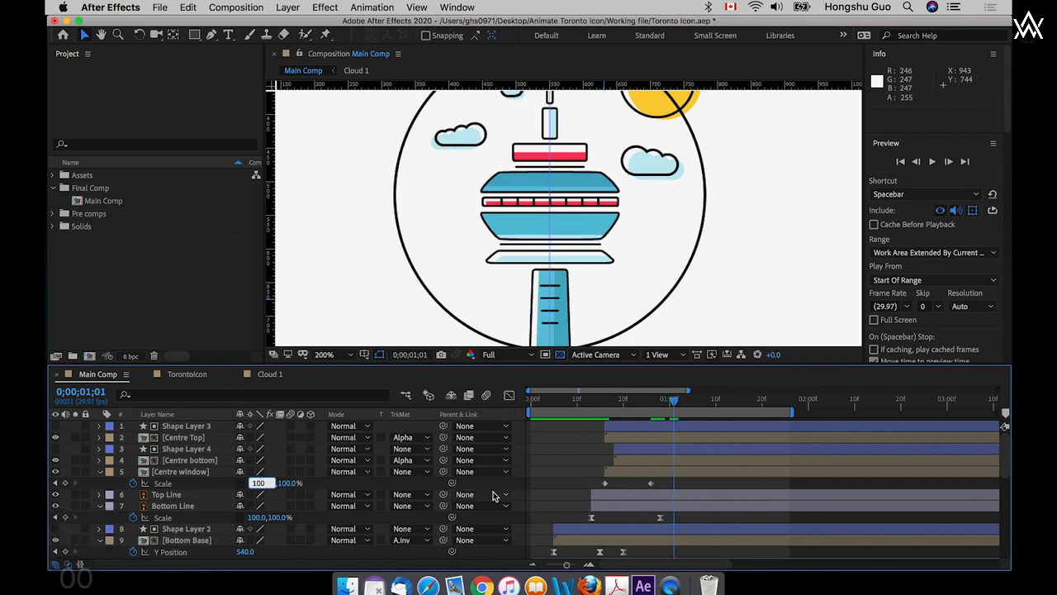
pyautogui.press('Return')
pyautogui.moveTo(691, 479); pyautogui.dragTo(590, 490)
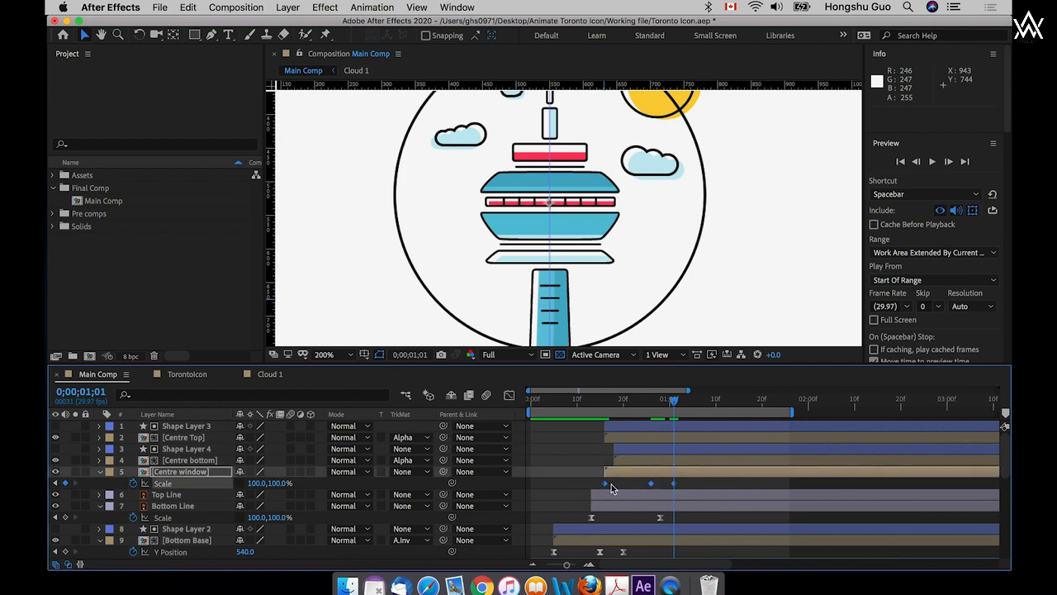
# - Apply Easy Ease to Centre window's three selected Scale keyframes
pyautogui.rightClick(604, 484)
pyautogui.moveTo(661, 558)
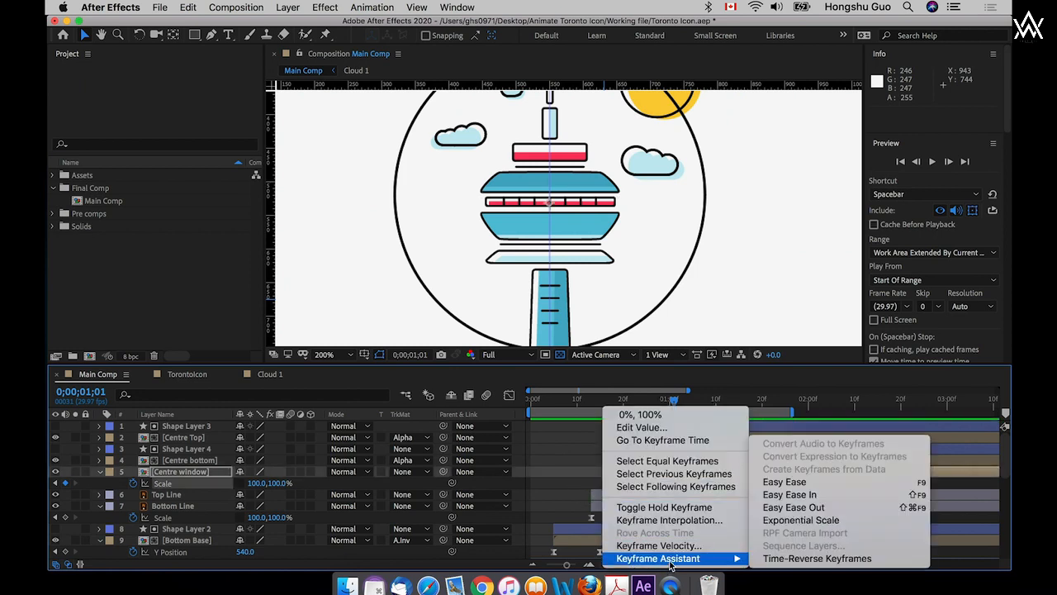
pyautogui.click(814, 494)
# - Lengthen the easing handles of Centre window's Scale keyframes in the speed graph, with a peak speed of about 826 %/sec
pyautogui.click(509, 396)
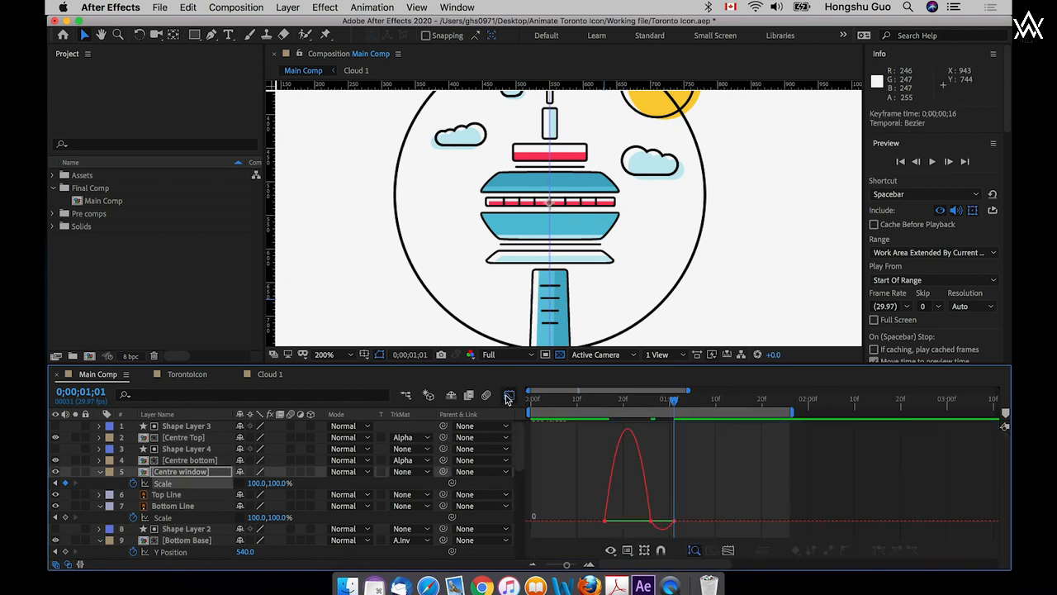
pyautogui.click(694, 549)
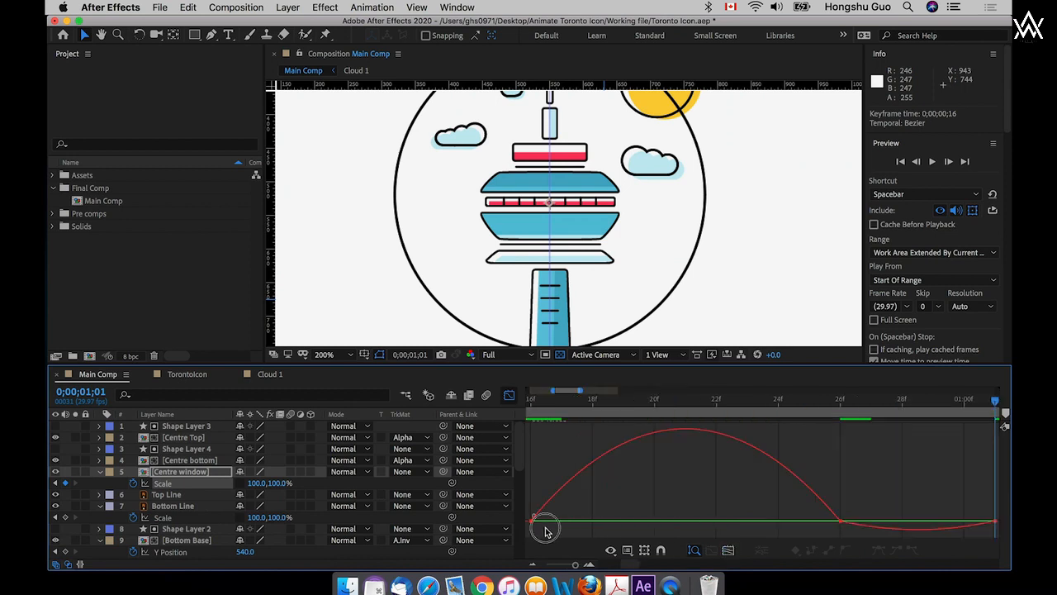
pyautogui.moveTo(558, 514); pyautogui.dragTo(516, 519)
pyautogui.moveTo(595, 523); pyautogui.dragTo(670, 526)
pyautogui.moveTo(882, 512); pyautogui.dragTo(743, 468)
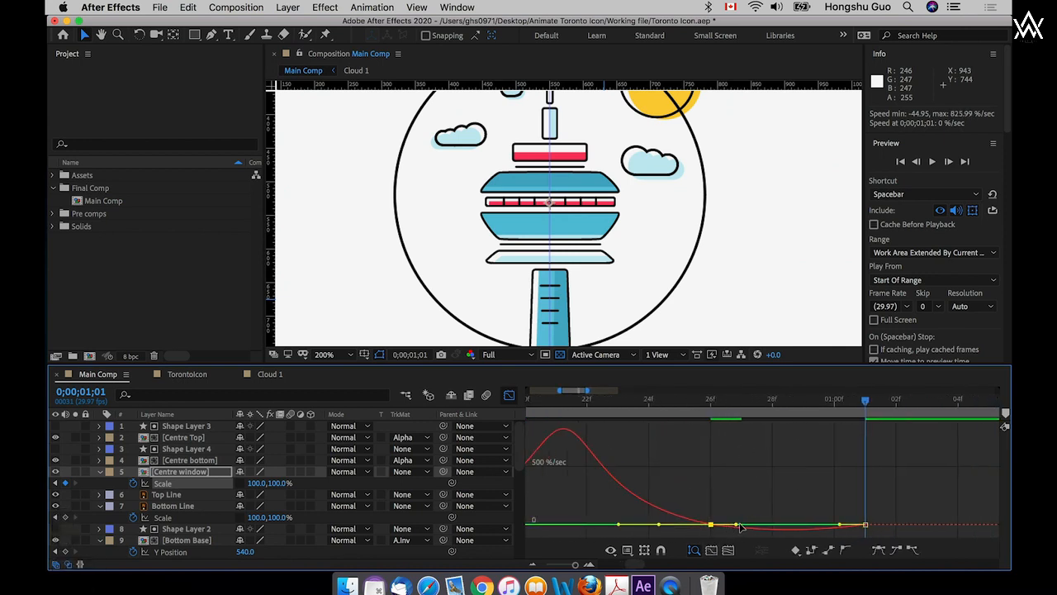
pyautogui.moveTo(735, 524); pyautogui.dragTo(754, 524)
pyautogui.moveTo(840, 526); pyautogui.dragTo(817, 522)
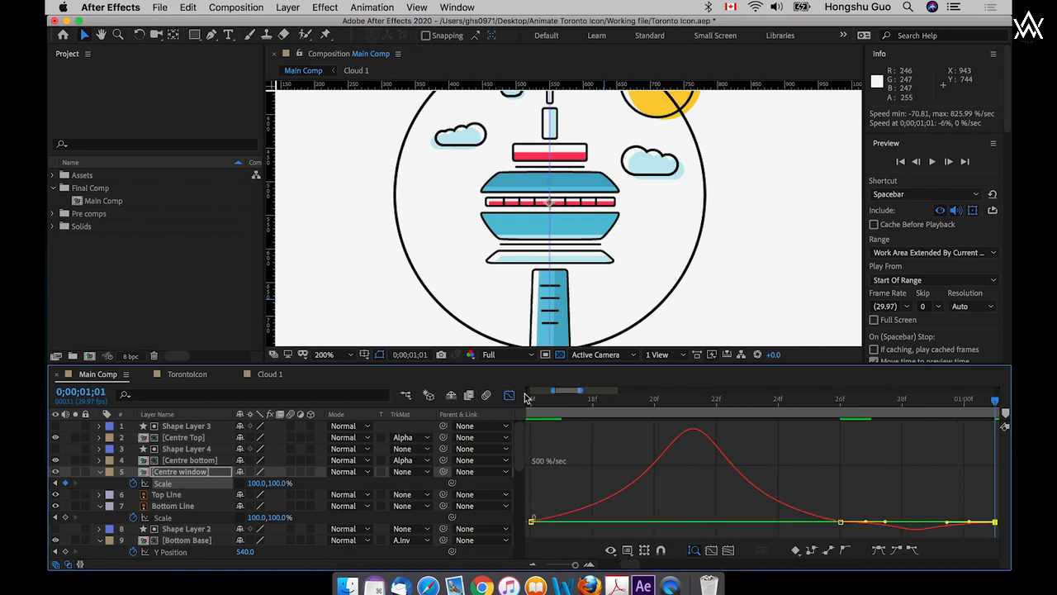
pyautogui.hotkey('shift', 'F3')
# - Preview the composition from the first frame to check the timing of Centre window's scale animation
pyautogui.moveTo(570, 567); pyautogui.dragTo(567, 567)
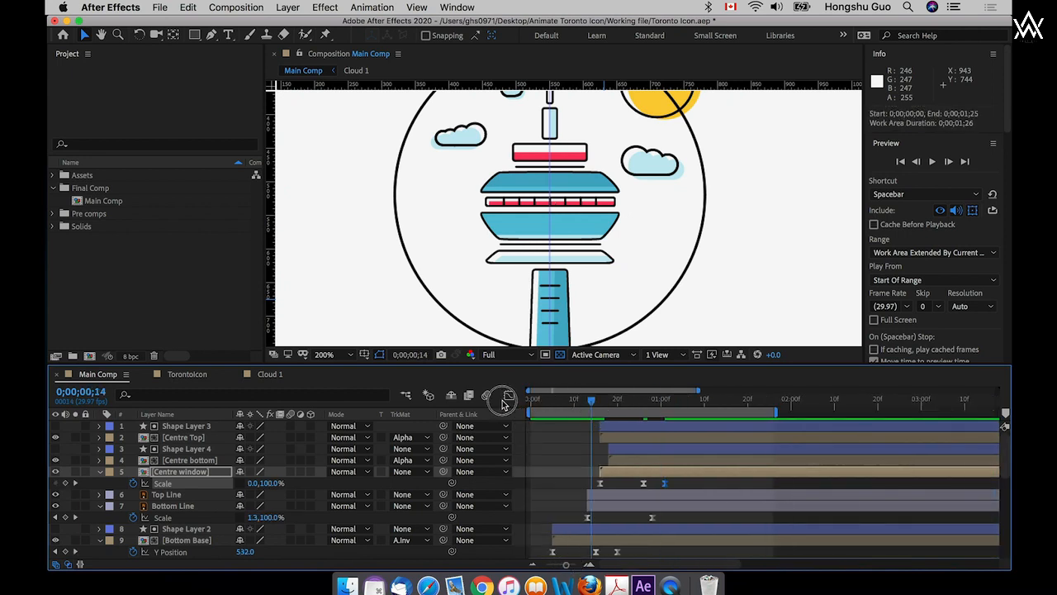
pyautogui.press('Home')
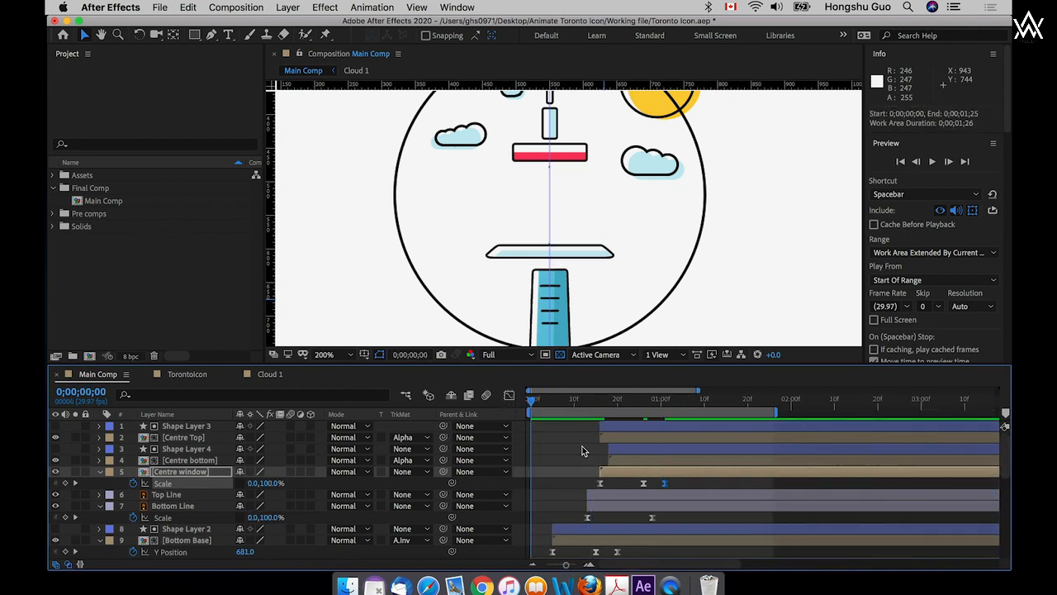
pyautogui.press('space')
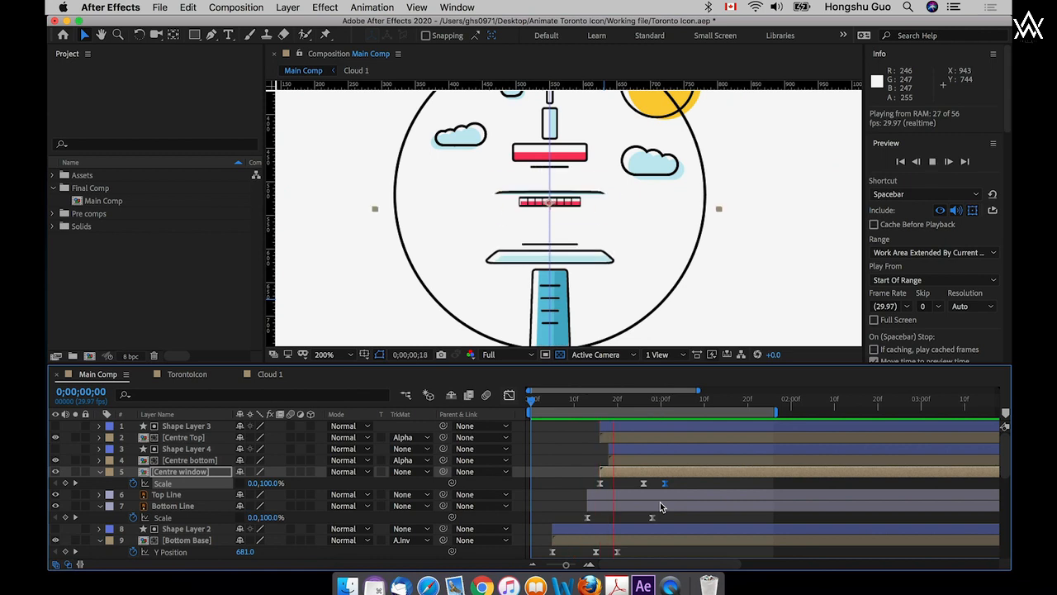
pyautogui.press('space')
pyautogui.click(717, 488)
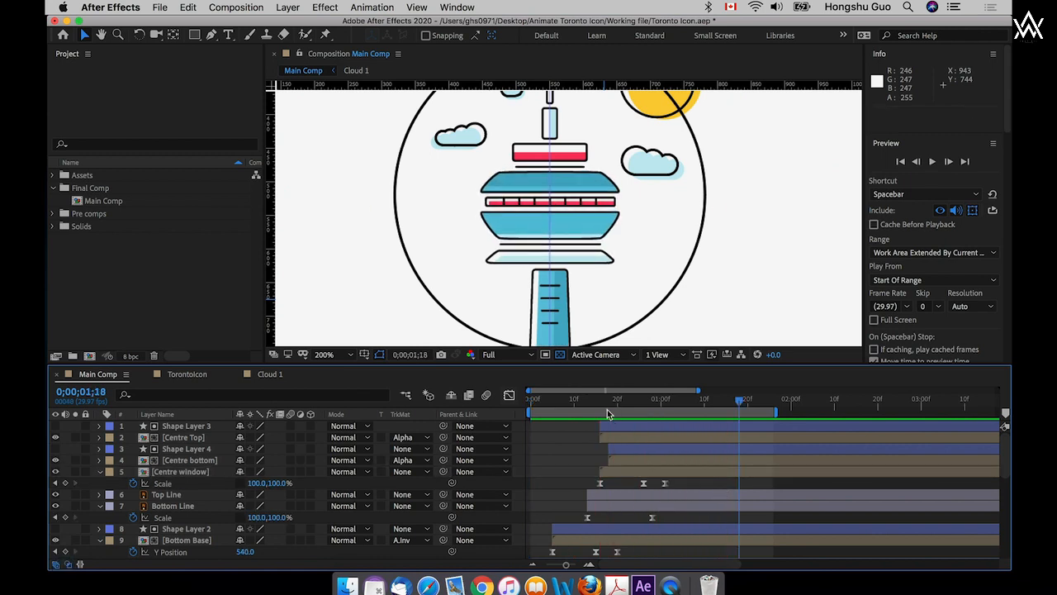
pyautogui.press('space')
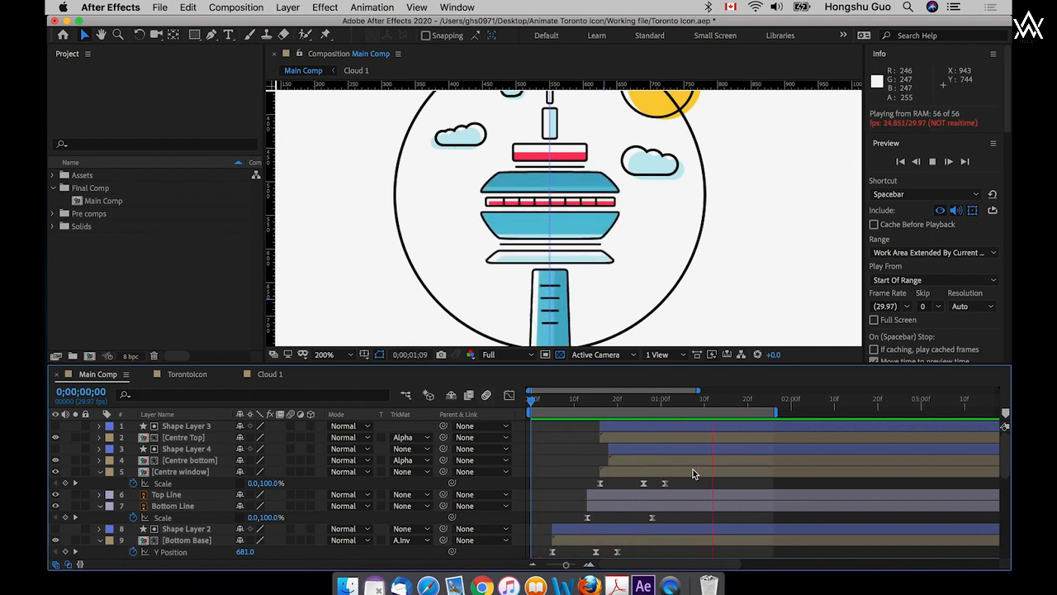
pyautogui.press('space')
# - Save the project and undo the last value change on the Centre Top layer
pyautogui.press('super+s')
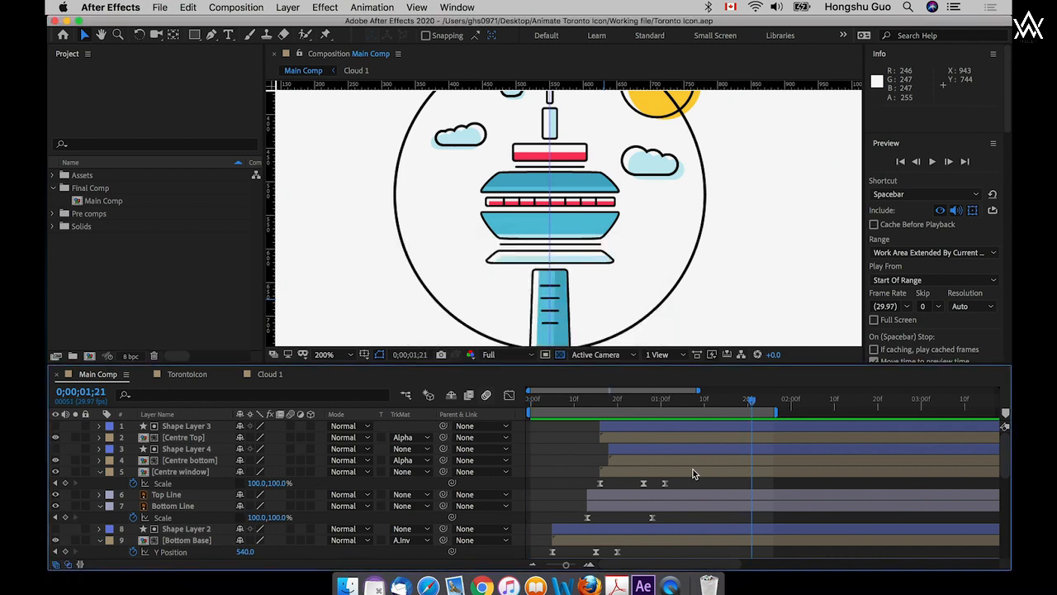
pyautogui.press('super+z')
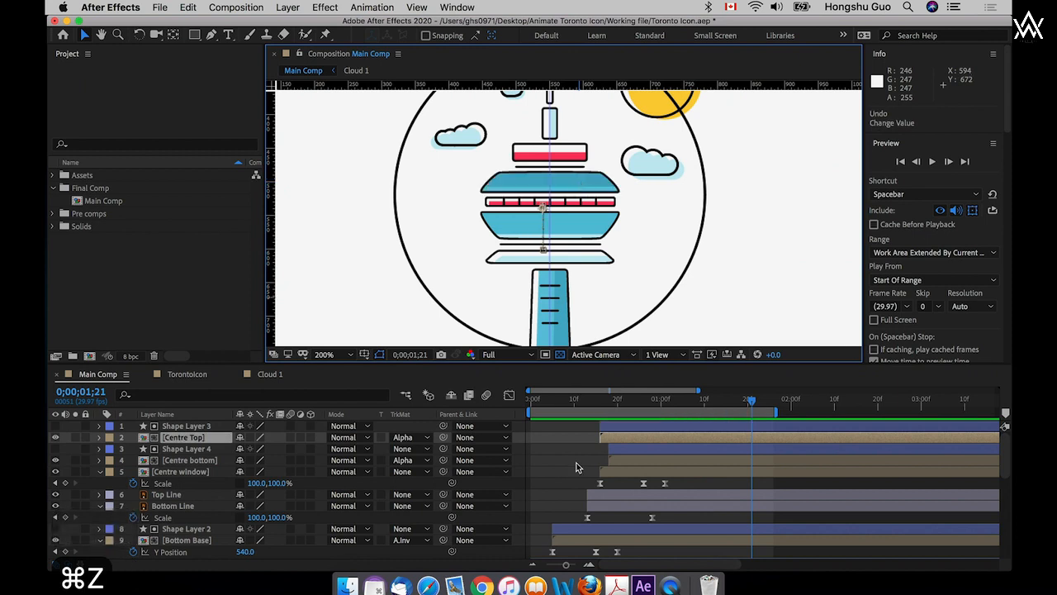
pyautogui.click(568, 473)
# - Bring the Short rectangle and Top rectangle layers to the top of the Main Comp layer stack
pyautogui.press('space')
pyautogui.moveTo(579, 149); pyautogui.dragTo(559, 254)
pyautogui.click(578, 466)
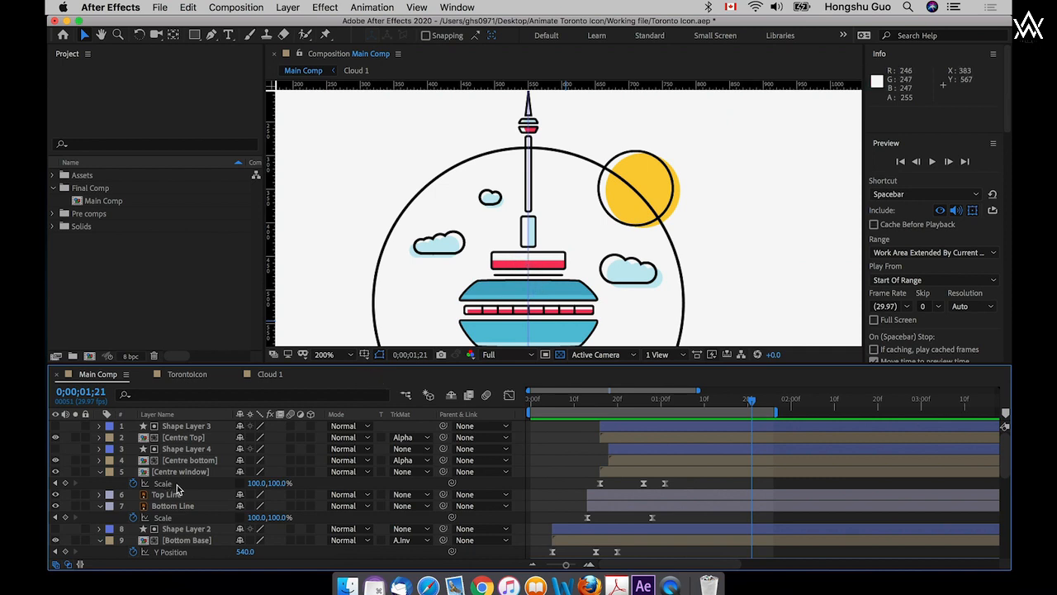
pyautogui.scroll(-8, 175, 489)
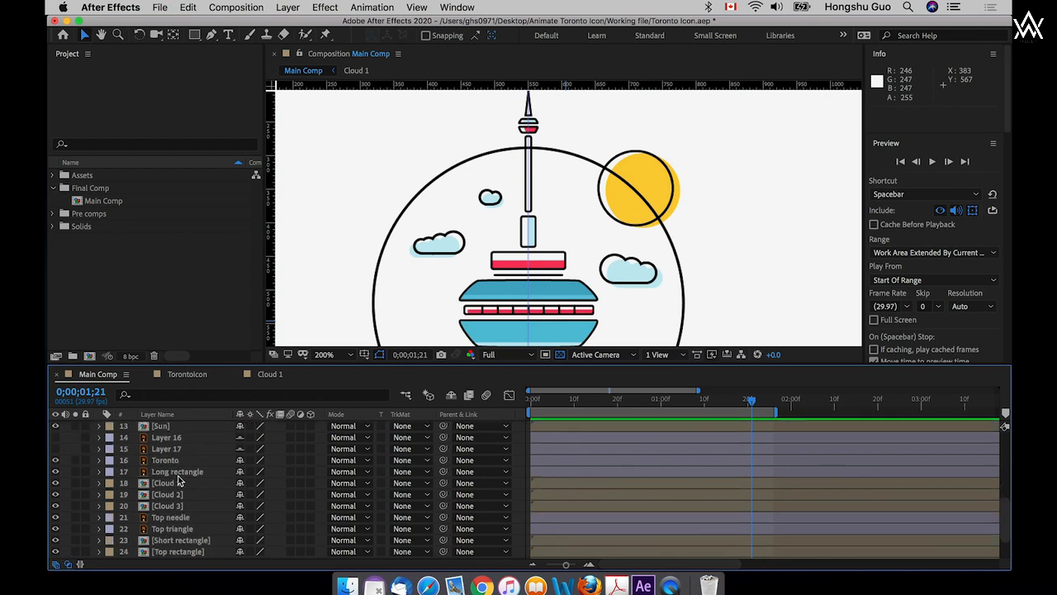
pyautogui.scroll(-3, 178, 479)
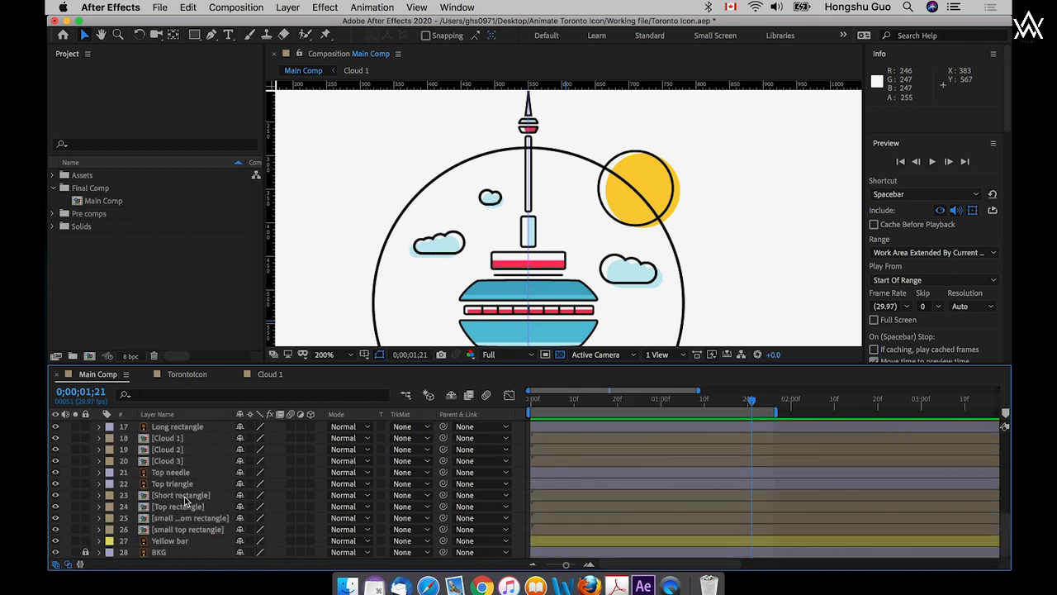
pyautogui.click(185, 507)
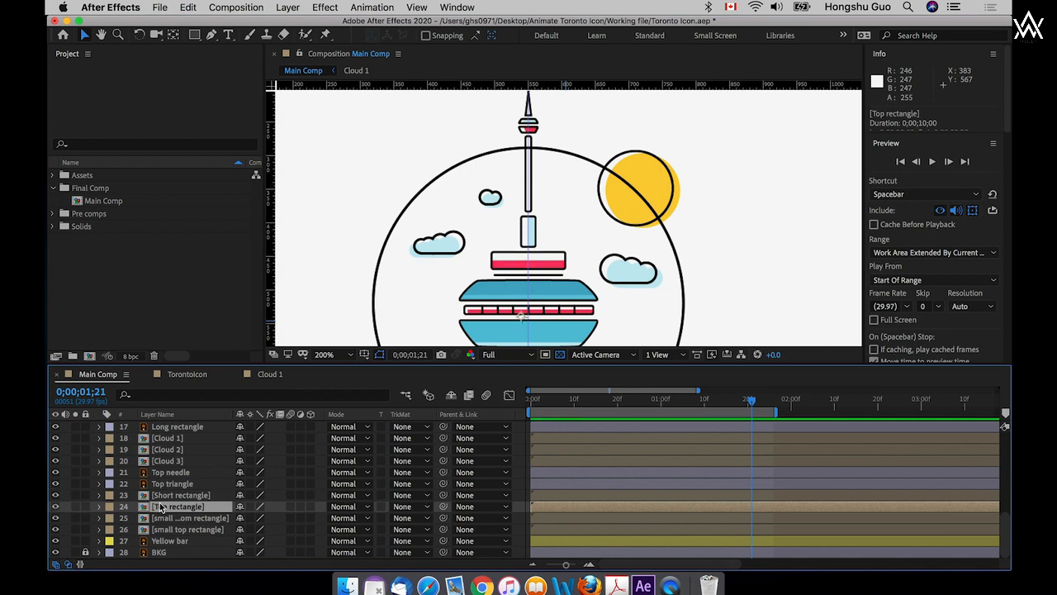
pyautogui.keyDown('shift'); pyautogui.click(202, 496); pyautogui.keyUp('shift')
pyautogui.press('super+shift+bracketright')
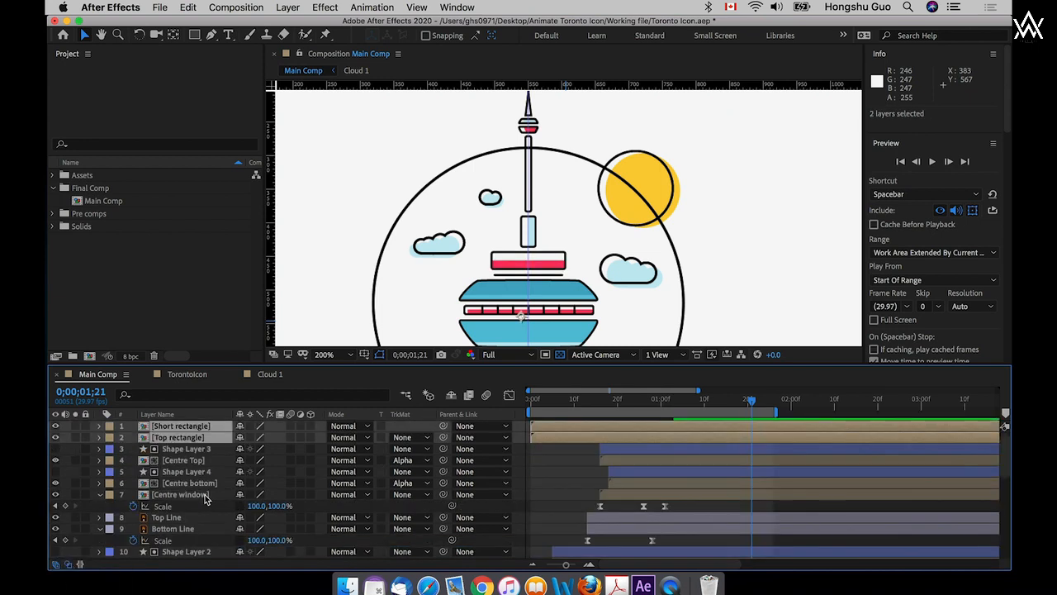
# - Shift the Short rectangle and Top rectangle layers to start at 0;00;00;18 and place the playhead there
pyautogui.click(561, 459)
pyautogui.click(580, 427)
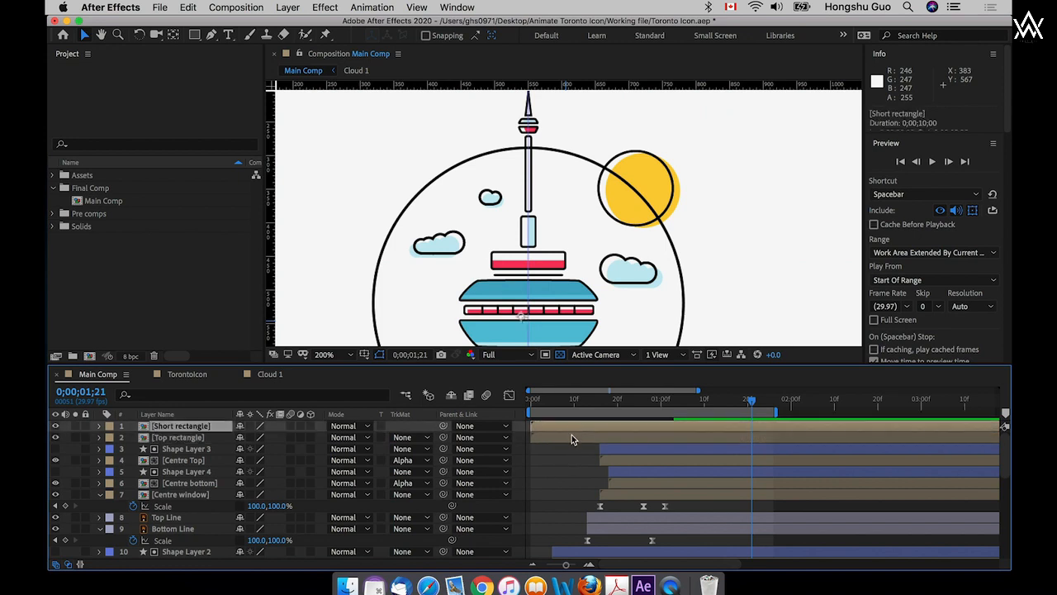
pyautogui.keyDown('shift'); pyautogui.click(571, 439); pyautogui.keyUp('shift')
pyautogui.moveTo(570, 440); pyautogui.dragTo(628, 440)
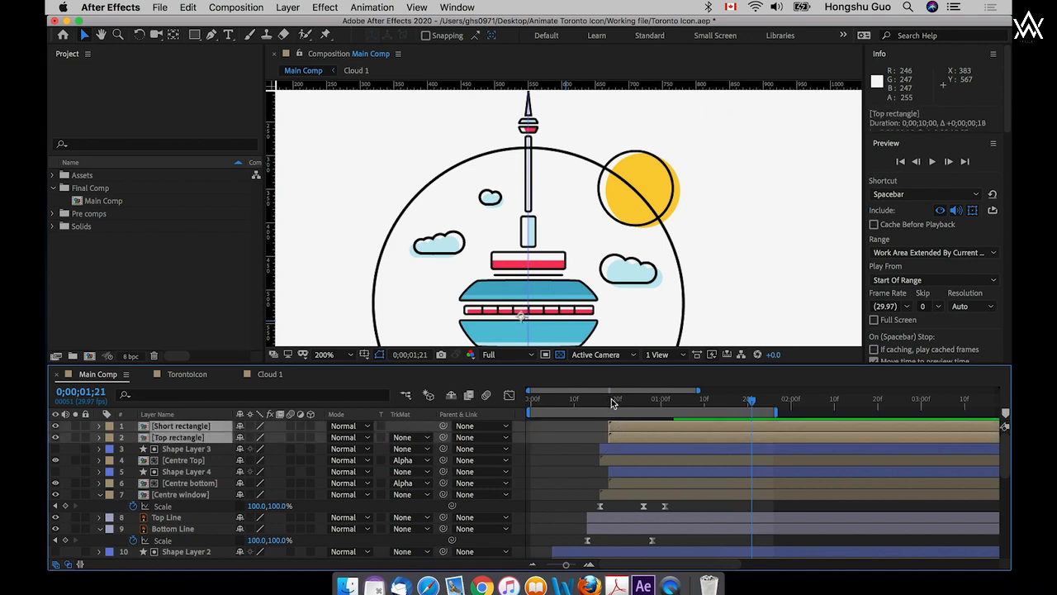
pyautogui.moveTo(603, 402); pyautogui.dragTo(609, 400)
pyautogui.click(575, 438)
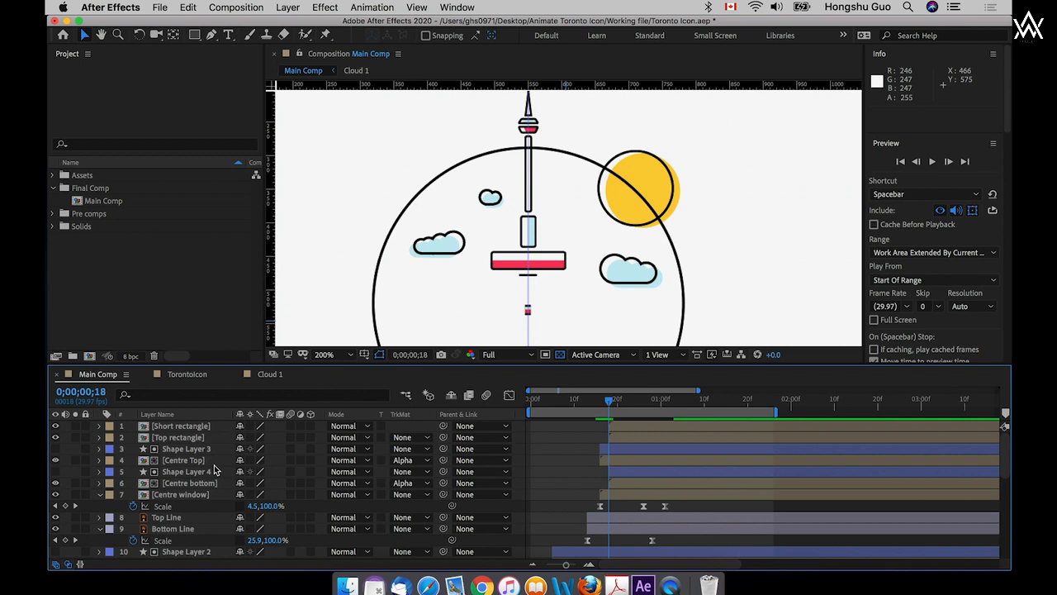
# - Separate Top rectangle's Position dimensions and keyframe its Y Position from 582 at 0;00;00;18 to 540 at 0;00;01;02
pyautogui.click(178, 438)
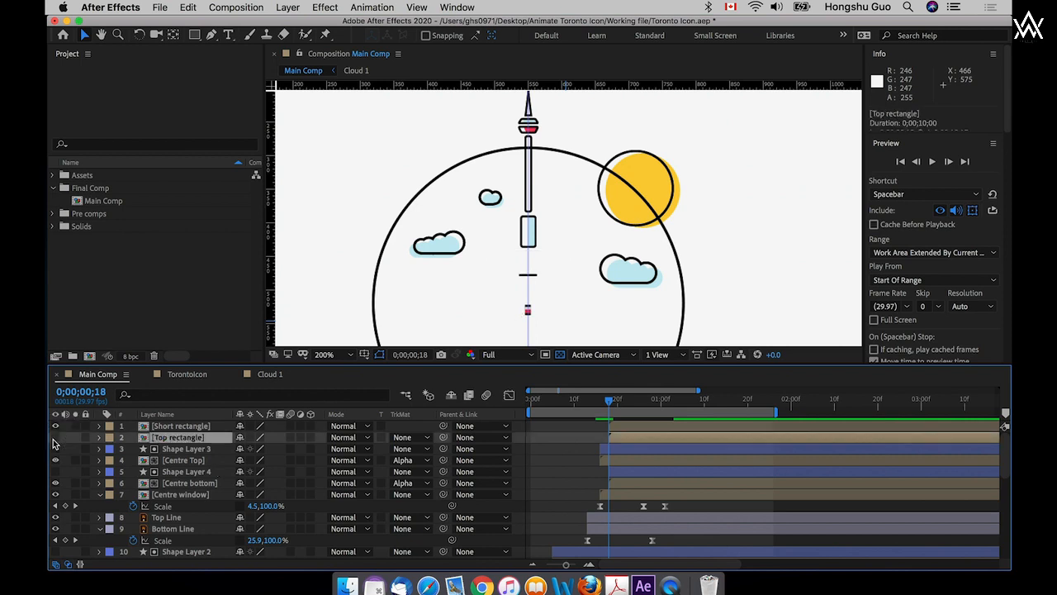
pyautogui.press('p')
pyautogui.click(180, 449)
pyautogui.rightClick(181, 448)
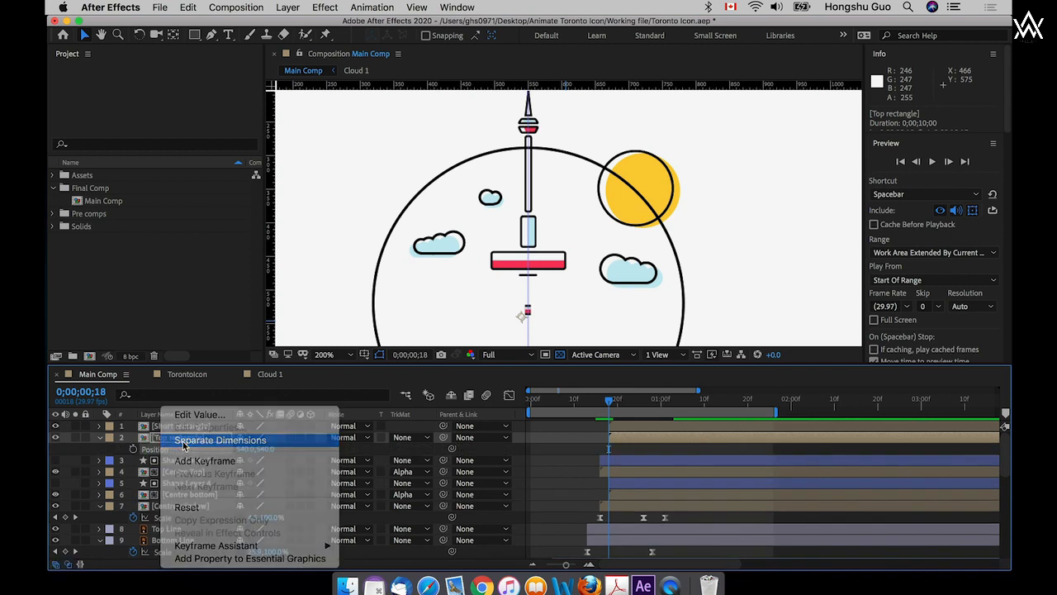
pyautogui.click(183, 441)
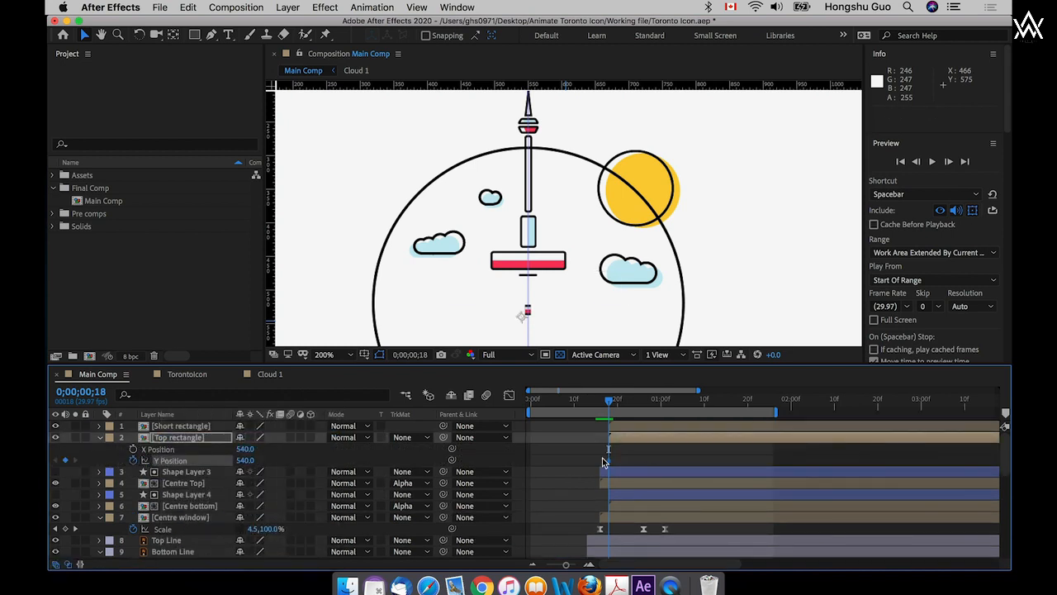
pyautogui.moveTo(609, 460); pyautogui.dragTo(673, 462)
pyautogui.moveTo(246, 460); pyautogui.dragTo(269, 461)
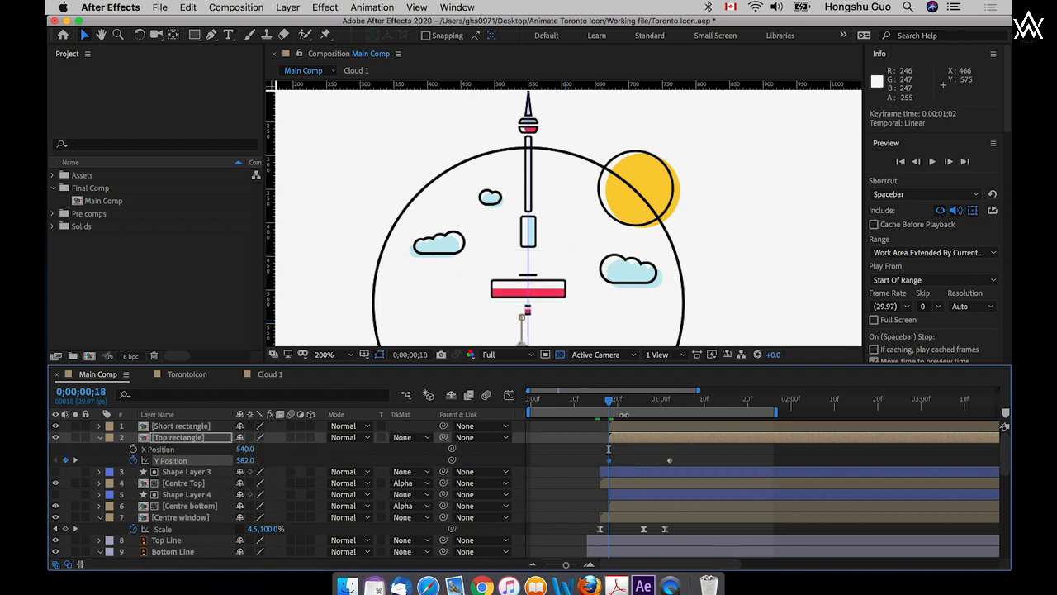
# - Move ten frames forward to 0;00;00;28 and set Top rectangle's Y Position to 535 as an overshoot
pyautogui.press('shift+super+Right')
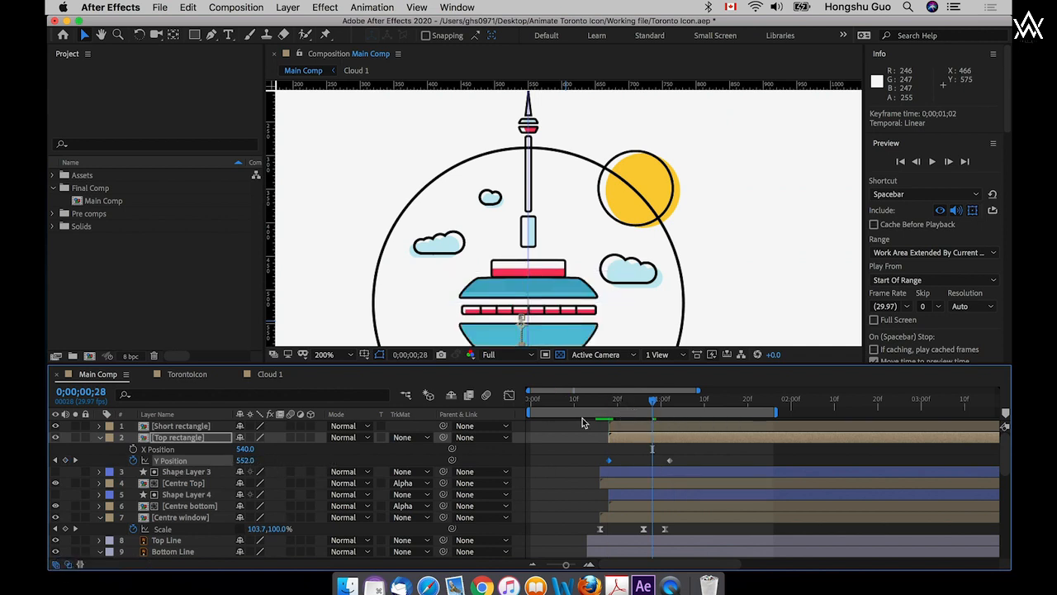
pyautogui.click(245, 461)
pyautogui.write('537')
pyautogui.press('Return')
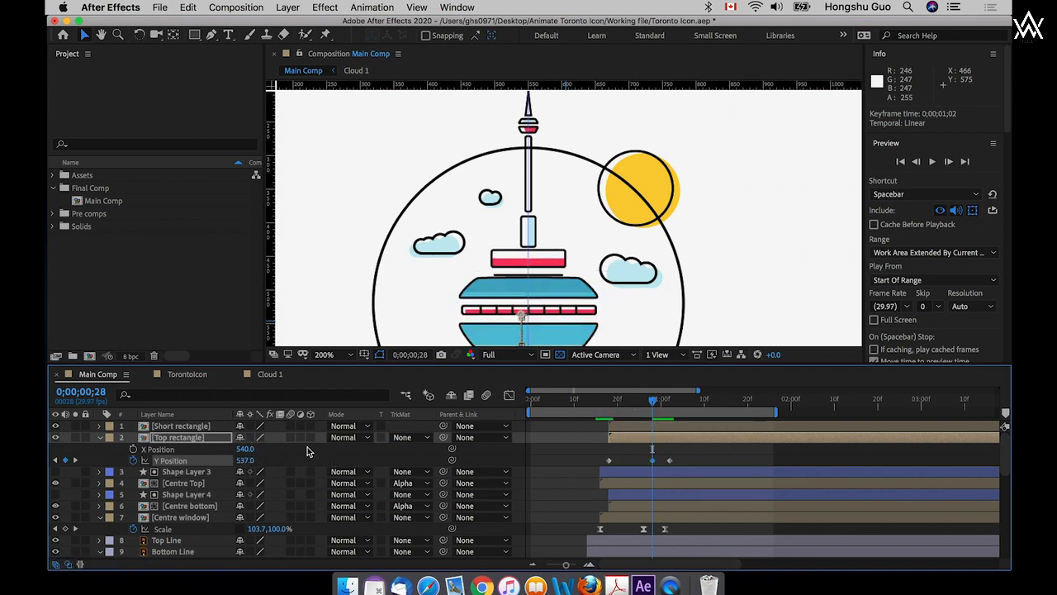
pyautogui.click(246, 461)
pyautogui.write('535')
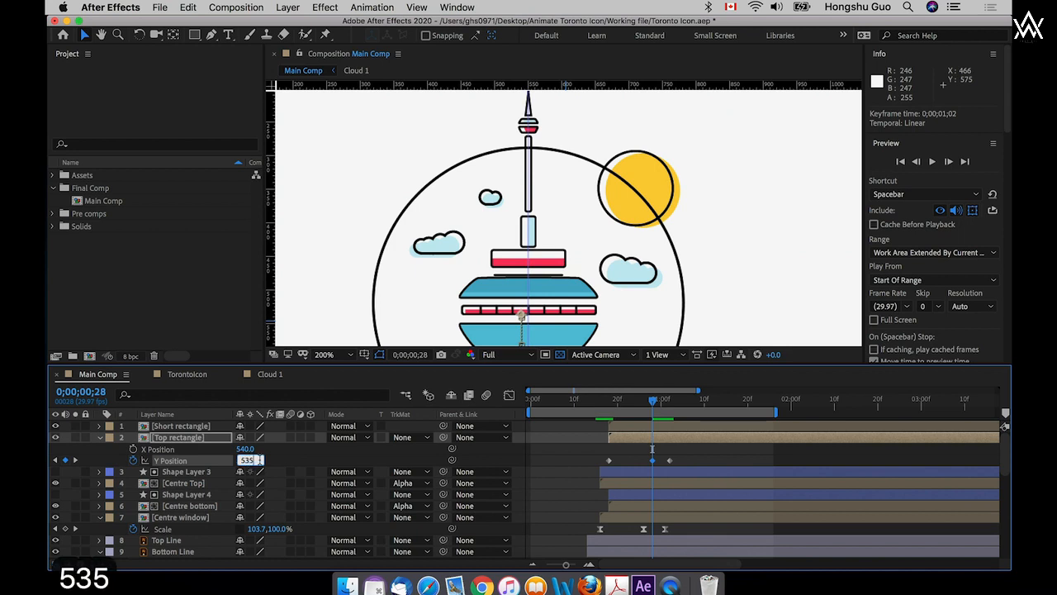
pyautogui.click(683, 459)
# - Apply Easy Ease to all three of Top rectangle's Y Position keyframes
pyautogui.moveTo(686, 451); pyautogui.dragTo(580, 462)
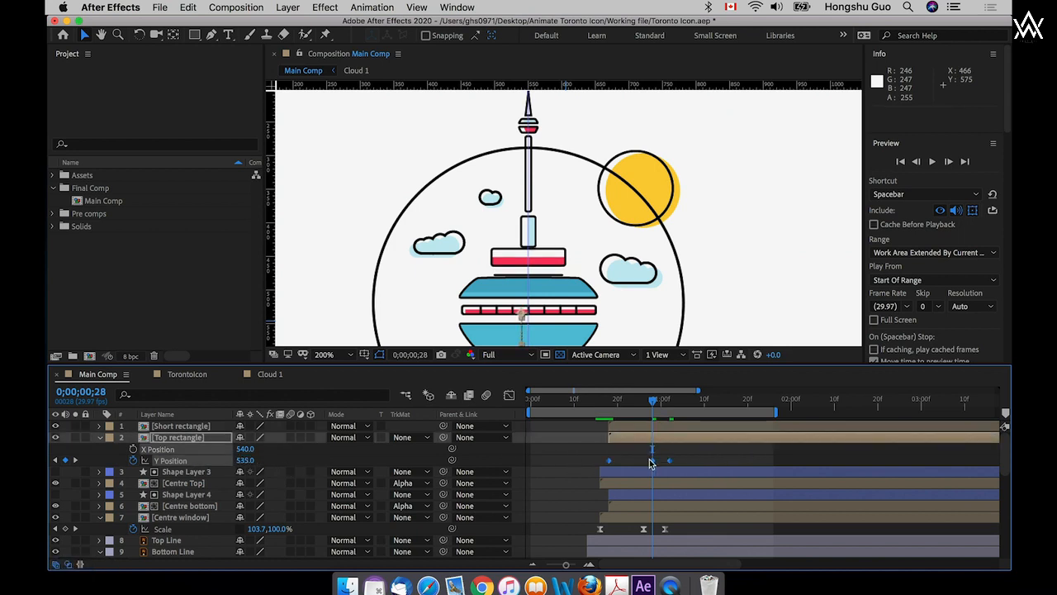
pyautogui.rightClick(668, 464)
pyautogui.moveTo(731, 558)
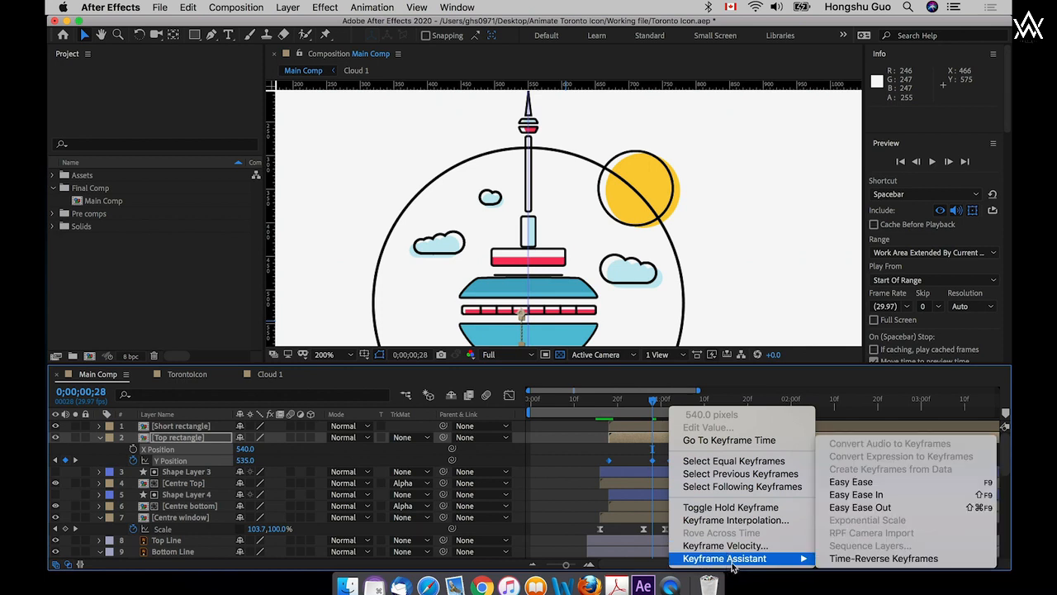
pyautogui.click(839, 482)
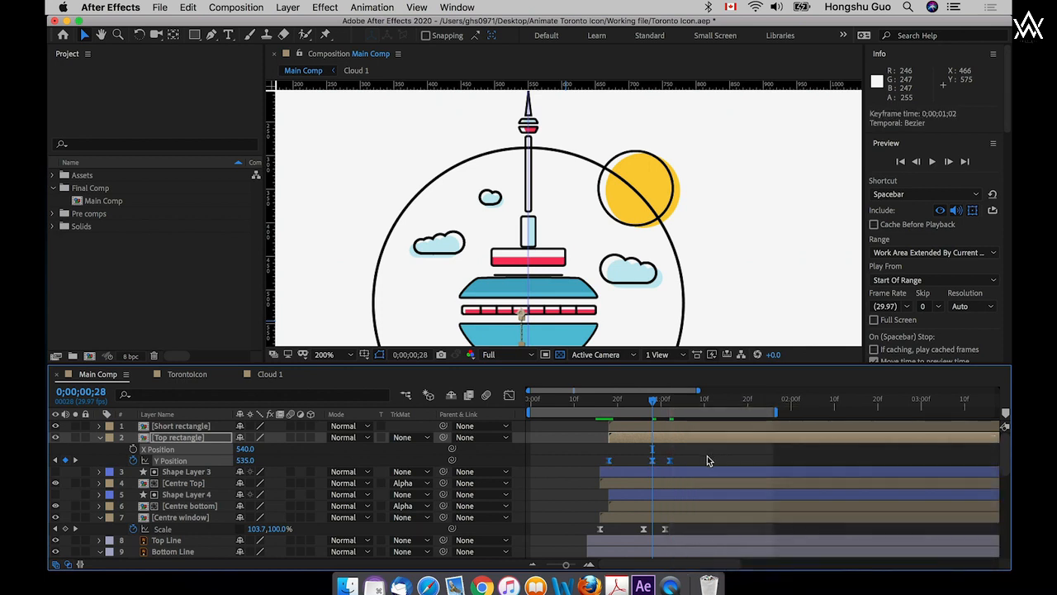
# - Lengthen the easing handles of Top rectangle's Y Position keyframes in the speed graph, with peaks of about -302 and 95 px/sec
pyautogui.click(509, 396)
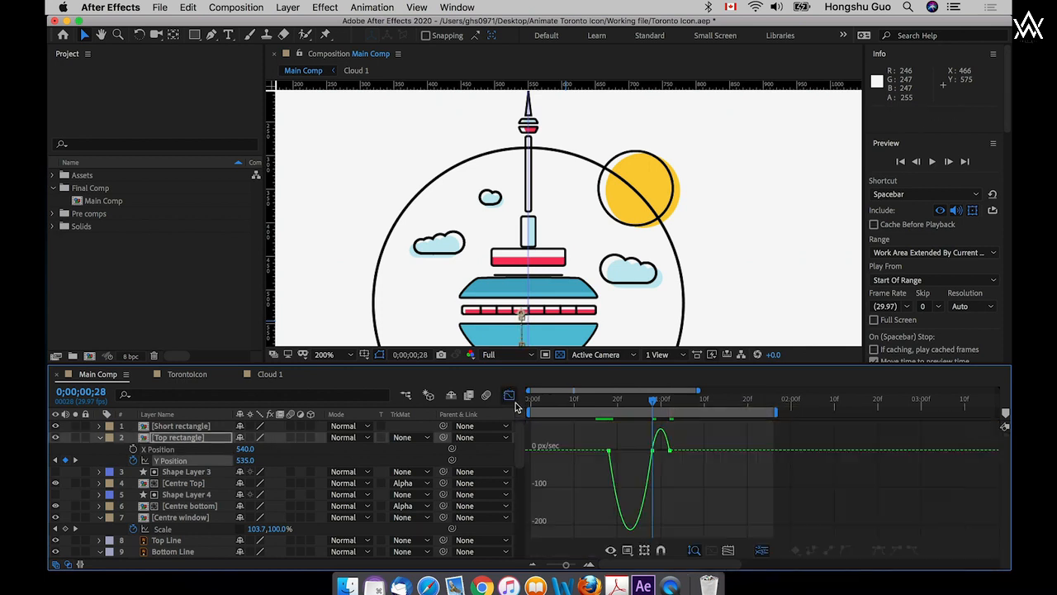
pyautogui.click(729, 553)
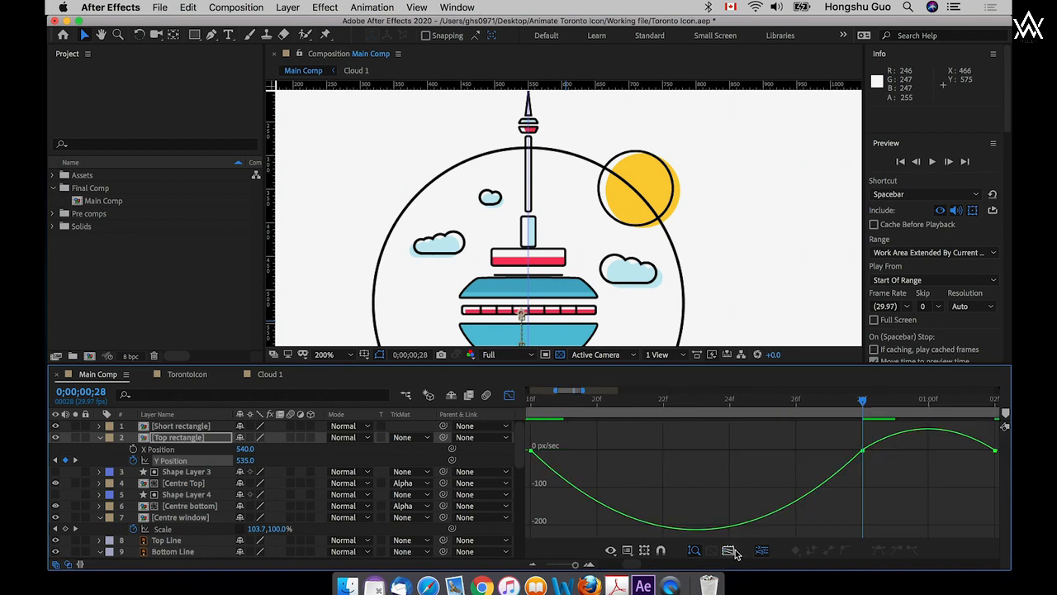
pyautogui.click(532, 451)
pyautogui.moveTo(598, 451); pyautogui.dragTo(623, 451)
pyautogui.moveTo(889, 454); pyautogui.dragTo(778, 446)
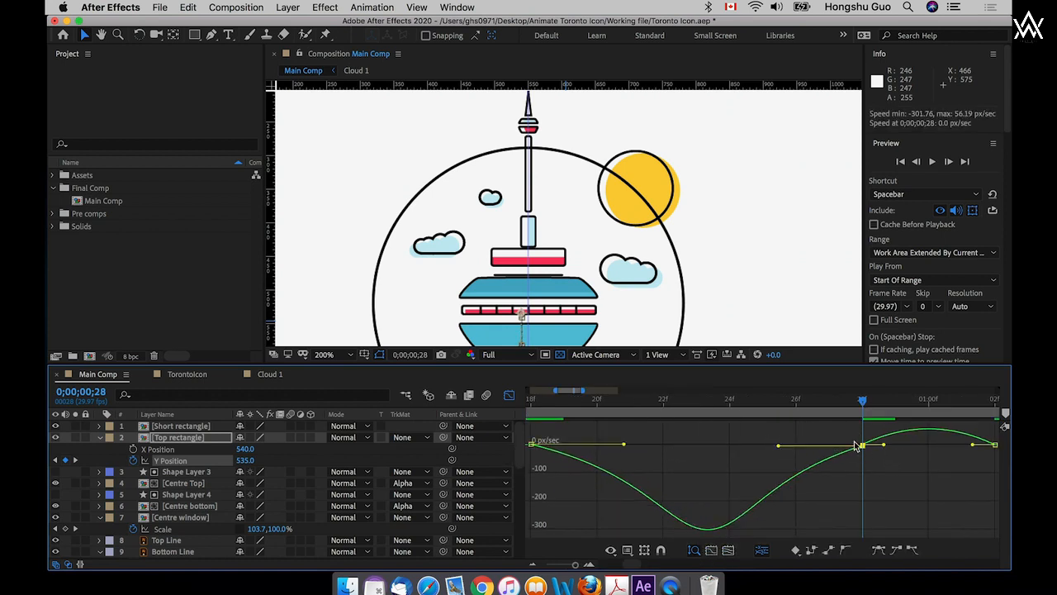
pyautogui.moveTo(882, 448); pyautogui.dragTo(901, 446)
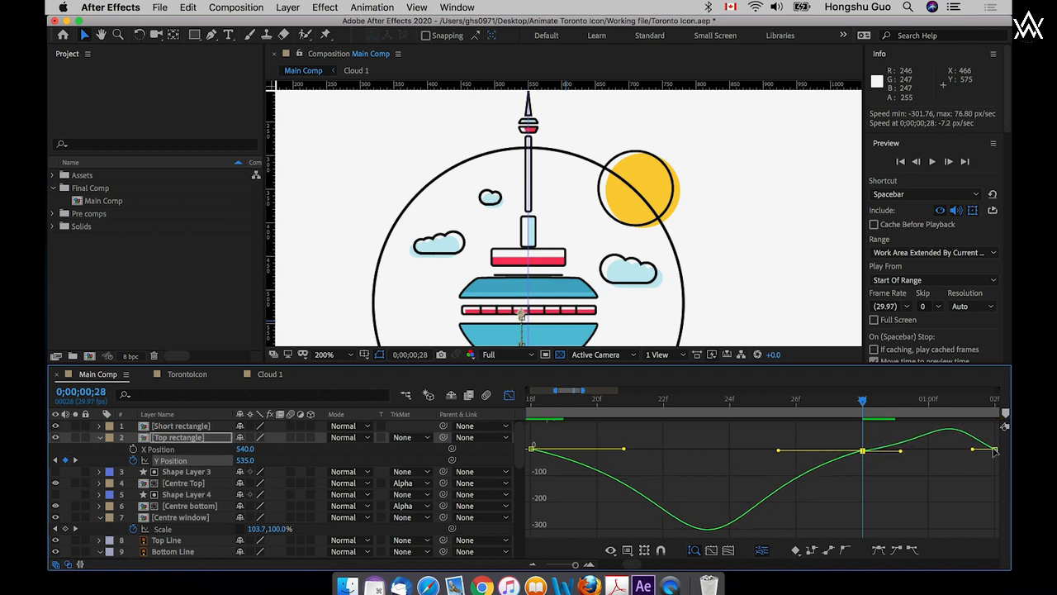
pyautogui.click(996, 449)
pyautogui.moveTo(973, 449); pyautogui.dragTo(956, 454)
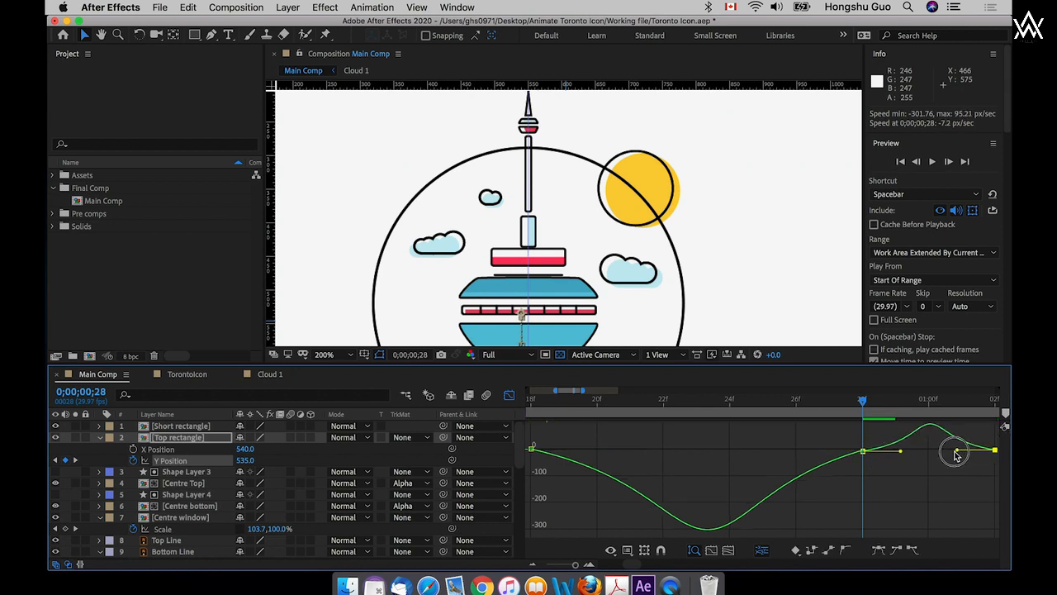
# - Separate Short rectangle's Position dimensions and keyframe its Y Position at 540 at 0;00;01;02
pyautogui.click(510, 395)
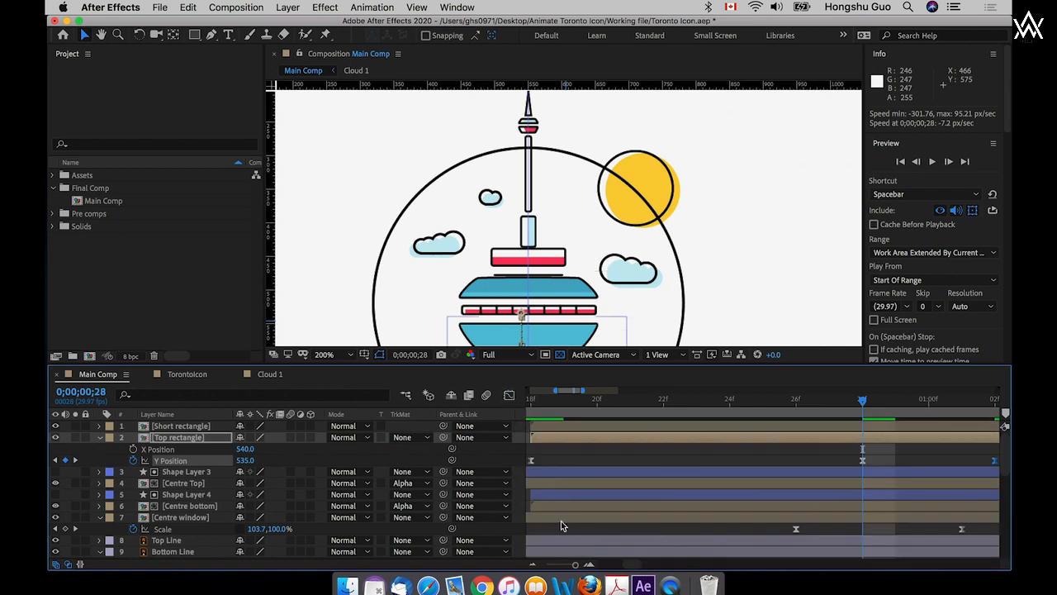
pyautogui.moveTo(576, 564); pyautogui.dragTo(564, 564)
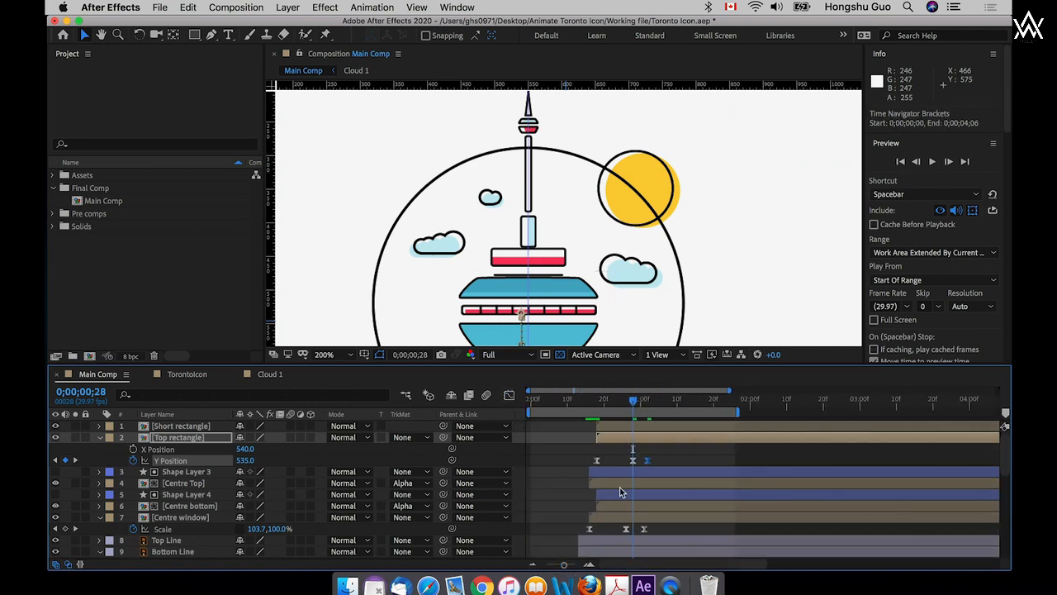
pyautogui.click(177, 426)
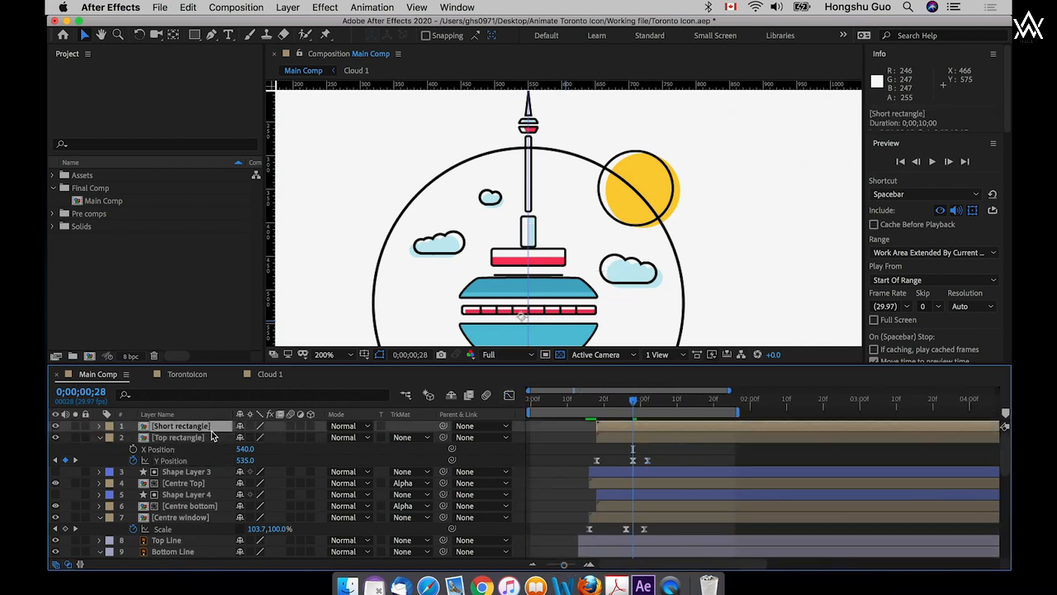
pyautogui.press('p')
pyautogui.rightClick(185, 438)
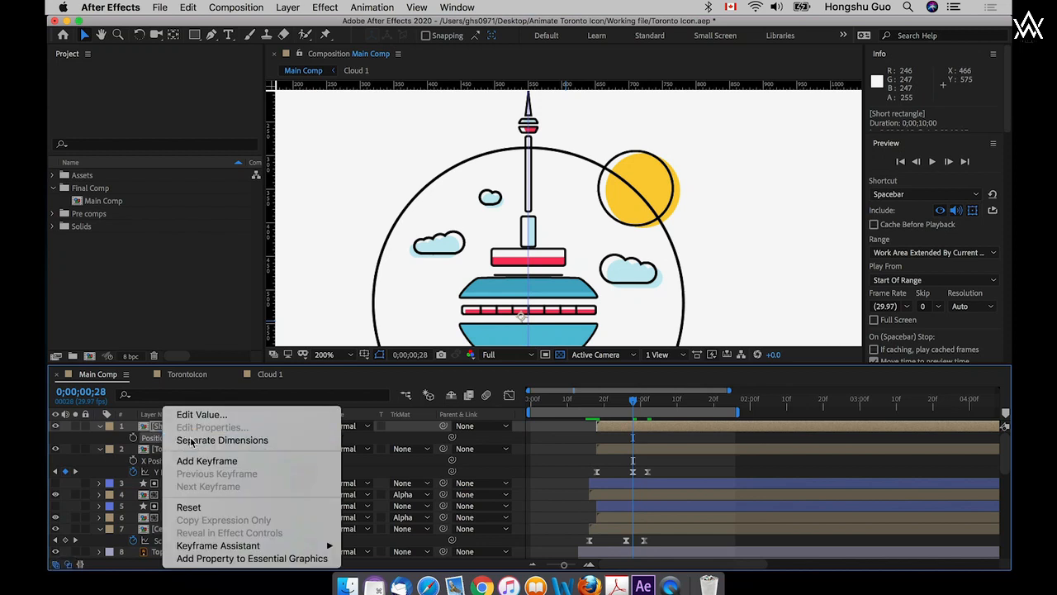
pyautogui.click(169, 441)
pyautogui.click(133, 448)
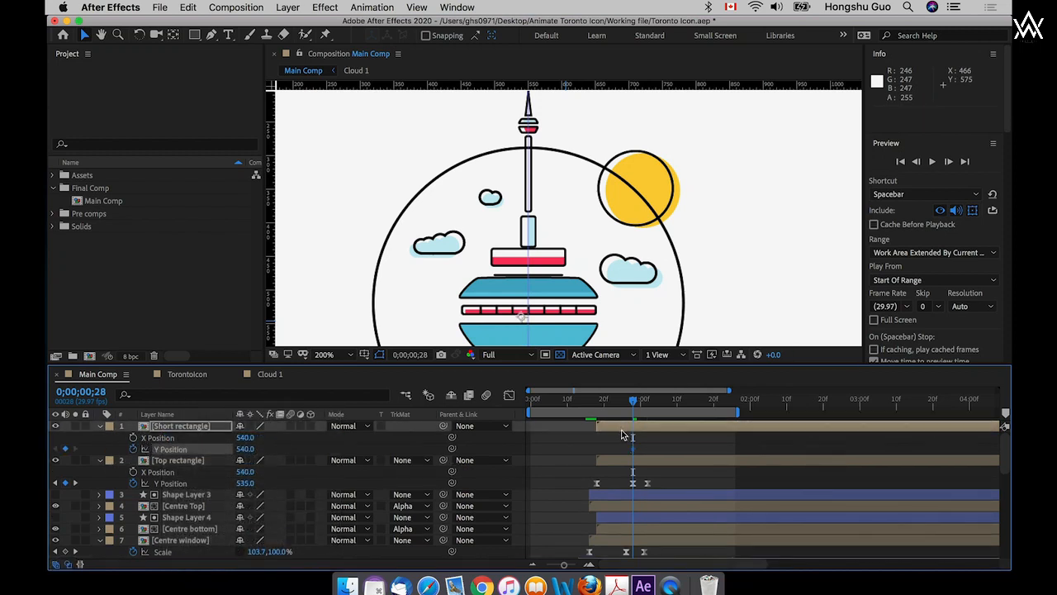
pyautogui.moveTo(638, 453); pyautogui.dragTo(647, 450)
pyautogui.click(647, 402)
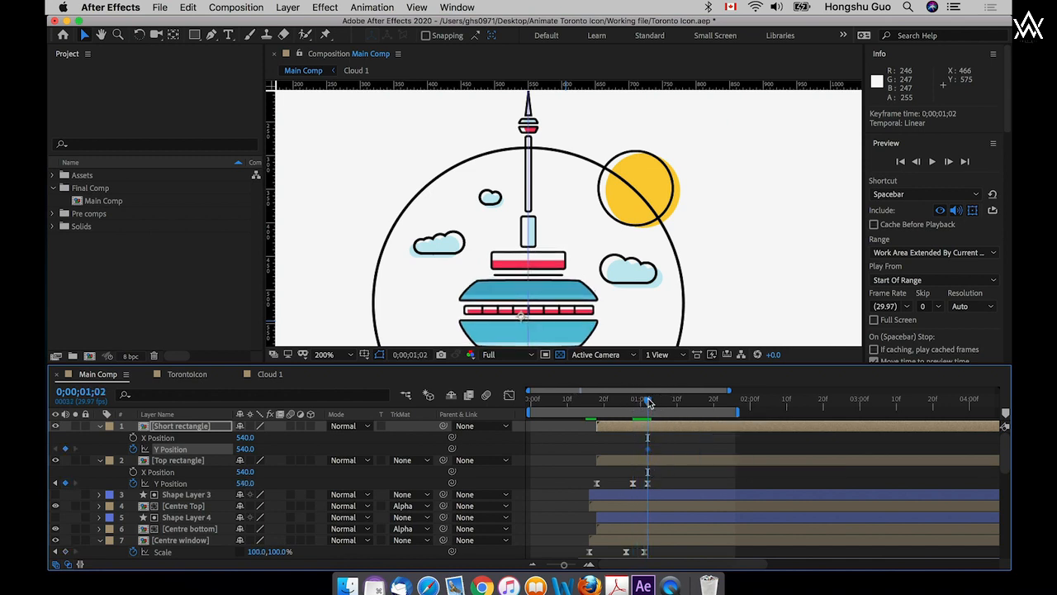
# - Keyframe a lower starting Y Position for Short rectangle at 0;00;00;18 and an overshoot of 535 at 0;00;00;28
pyautogui.moveTo(649, 403); pyautogui.dragTo(598, 404)
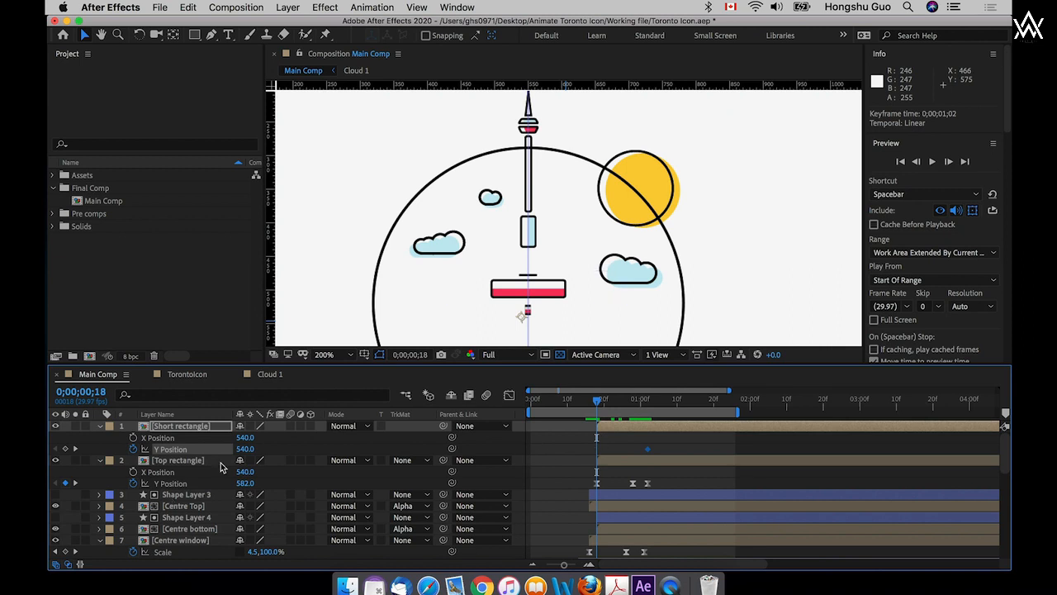
pyautogui.moveTo(246, 451); pyautogui.dragTo(289, 449)
pyautogui.click(632, 402)
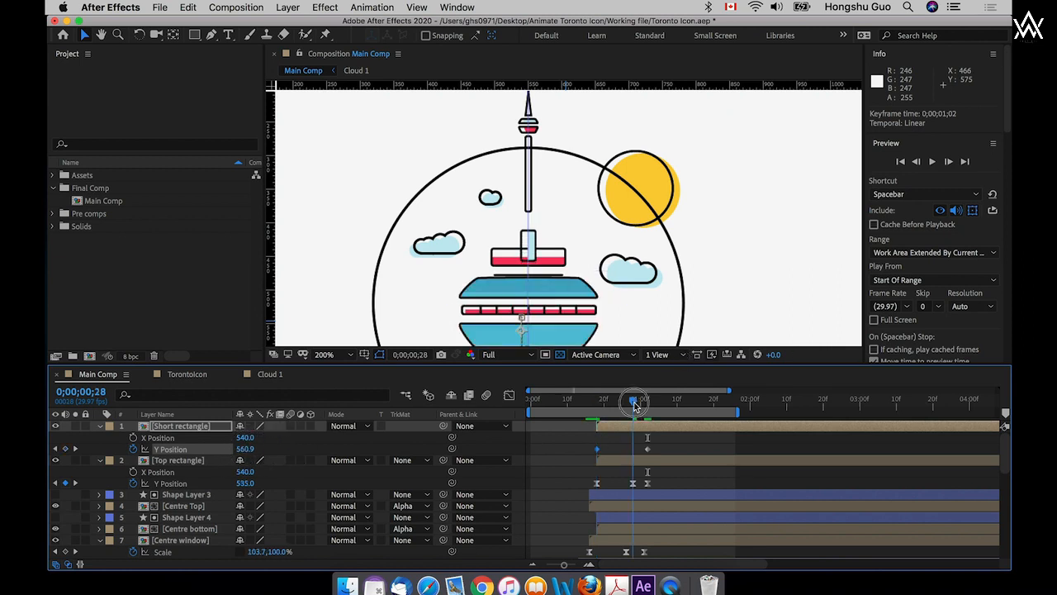
pyautogui.click(252, 450)
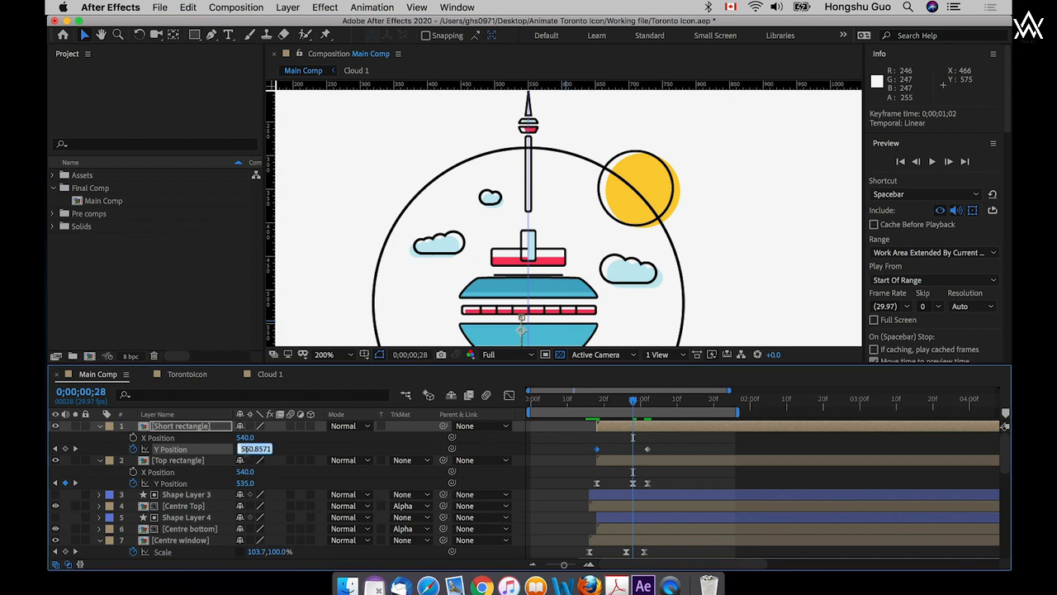
pyautogui.write('535')
pyautogui.press('Return')
# - Apply Easy Ease to all three of Short rectangle's Y Position keyframes
pyautogui.moveTo(673, 443); pyautogui.dragTo(582, 455)
pyautogui.rightClick(647, 448)
pyautogui.moveTo(720, 558)
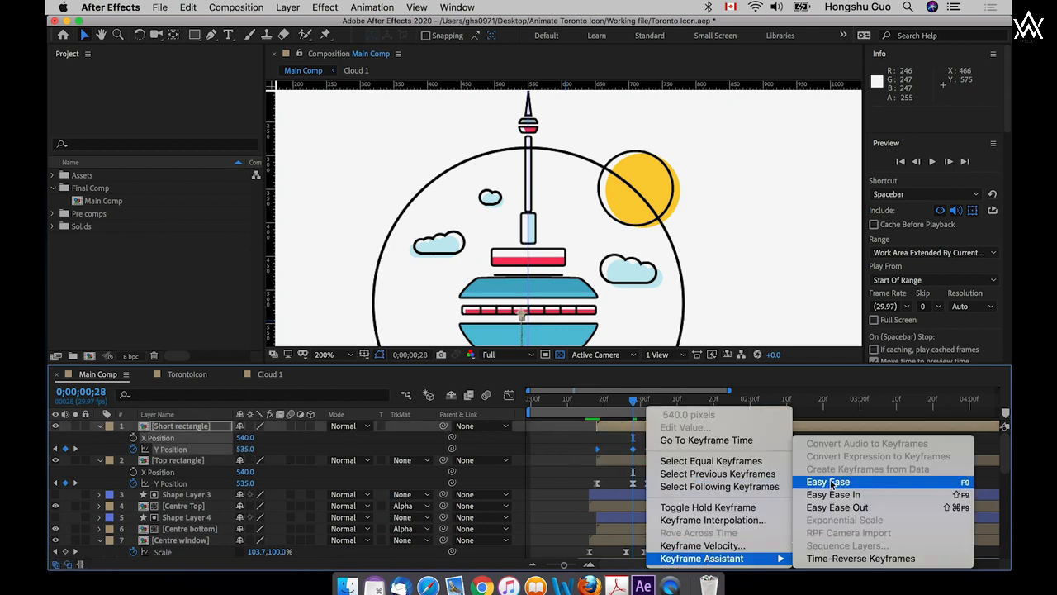
pyautogui.click(828, 482)
# - Lengthen the easing handles of Short rectangle's Y Position keyframes in the speed graph, with peaks of about -566 and 117 px/sec
pyautogui.click(510, 395)
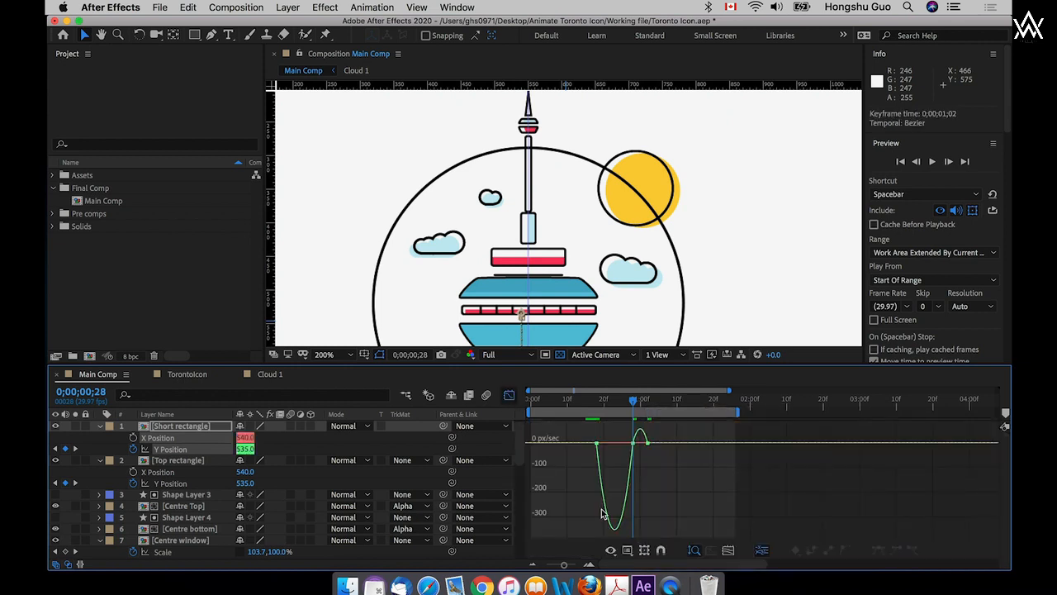
pyautogui.click(728, 550)
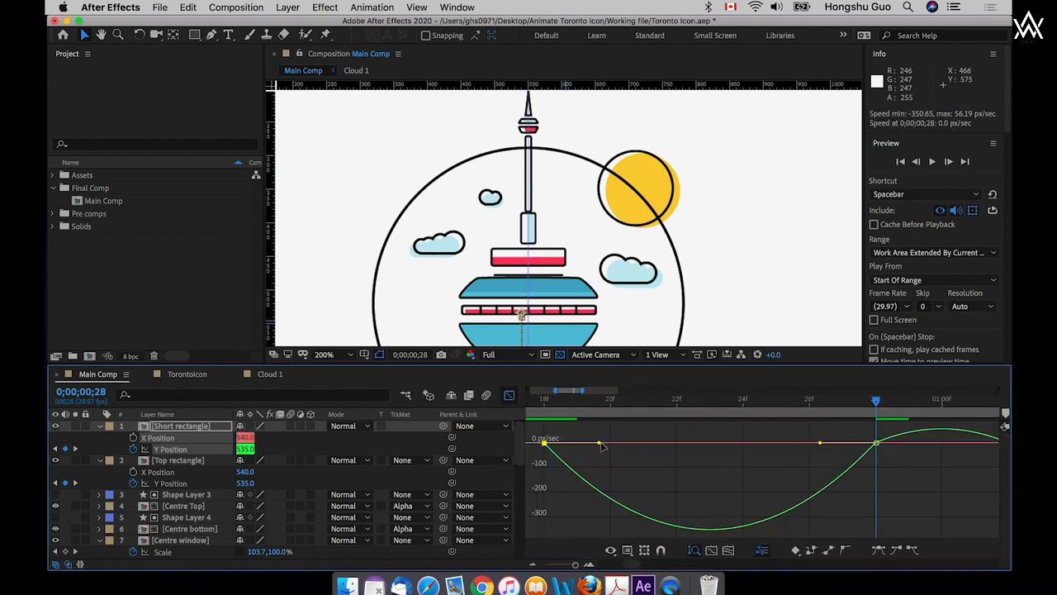
pyautogui.moveTo(600, 444); pyautogui.dragTo(647, 443)
pyautogui.moveTo(919, 456)
pyautogui.mouseDown()
pyautogui.moveTo(872, 438)
pyautogui.moveTo(780, 444)
pyautogui.mouseUp()
pyautogui.click(876, 443)
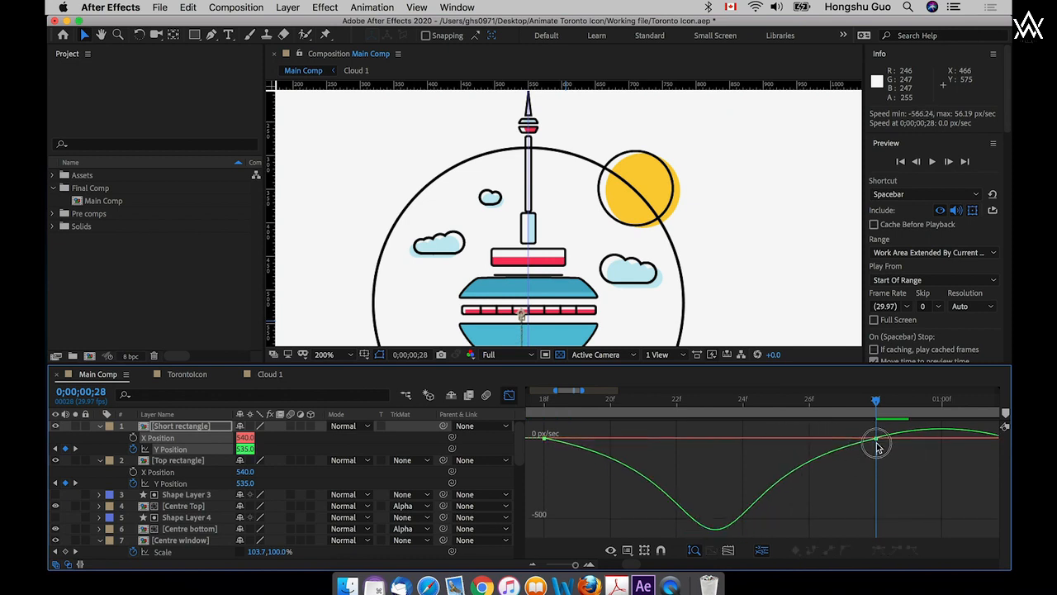
pyautogui.moveTo(869, 431); pyautogui.dragTo(884, 445)
pyautogui.moveTo(886, 445)
pyautogui.mouseDown()
pyautogui.moveTo(857, 425)
pyautogui.moveTo(966, 459)
pyautogui.moveTo(900, 471)
pyautogui.moveTo(938, 443)
pyautogui.moveTo(900, 443)
pyautogui.mouseUp()
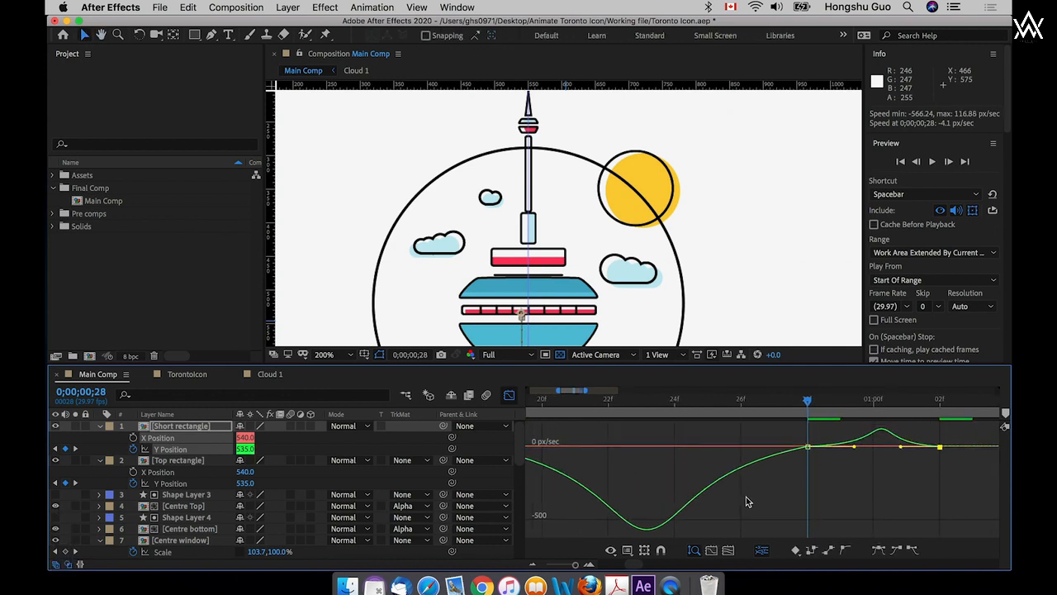
pyautogui.moveTo(790, 489); pyautogui.dragTo(905, 468)
pyautogui.moveTo(713, 451); pyautogui.dragTo(547, 457)
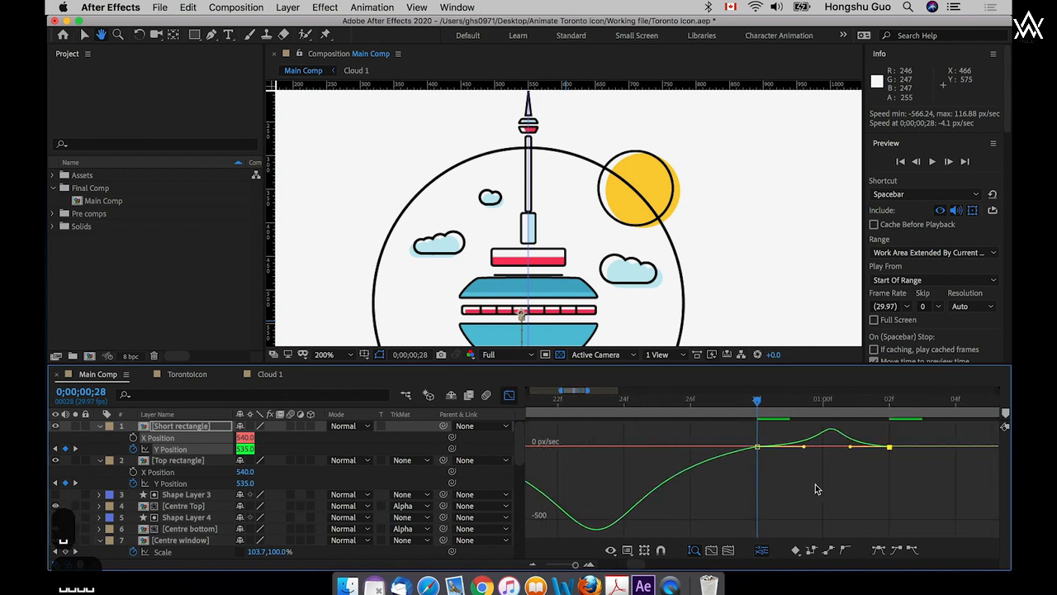
pyautogui.moveTo(782, 475); pyautogui.dragTo(844, 464)
pyautogui.click(511, 401)
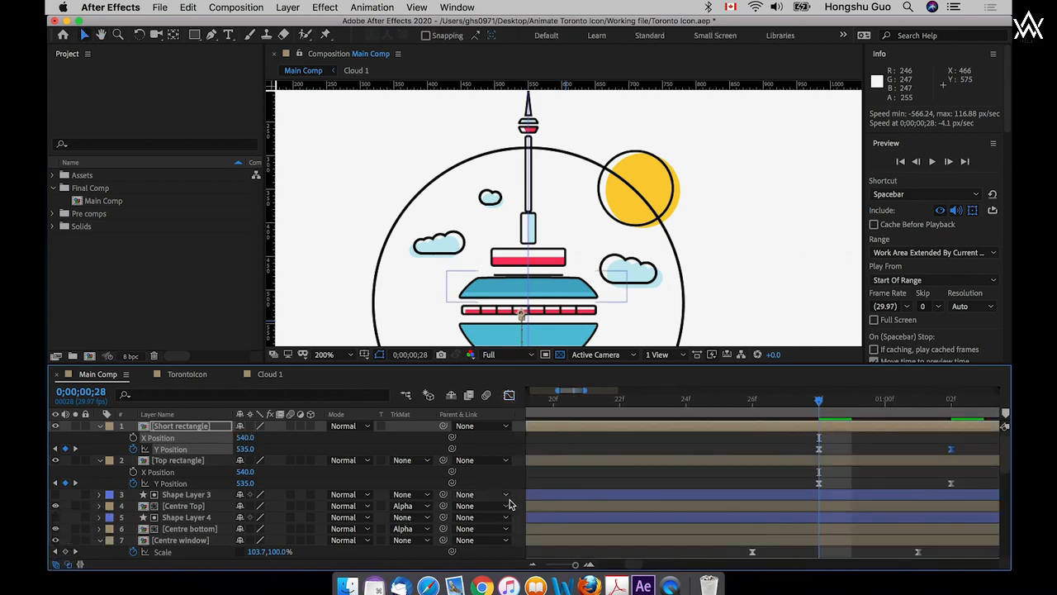
# - Preview the rising rectangles up to 0;00;01;02 and toggle the Top rectangle layer's visibility off and on
pyautogui.moveTo(575, 565); pyautogui.dragTo(554, 564)
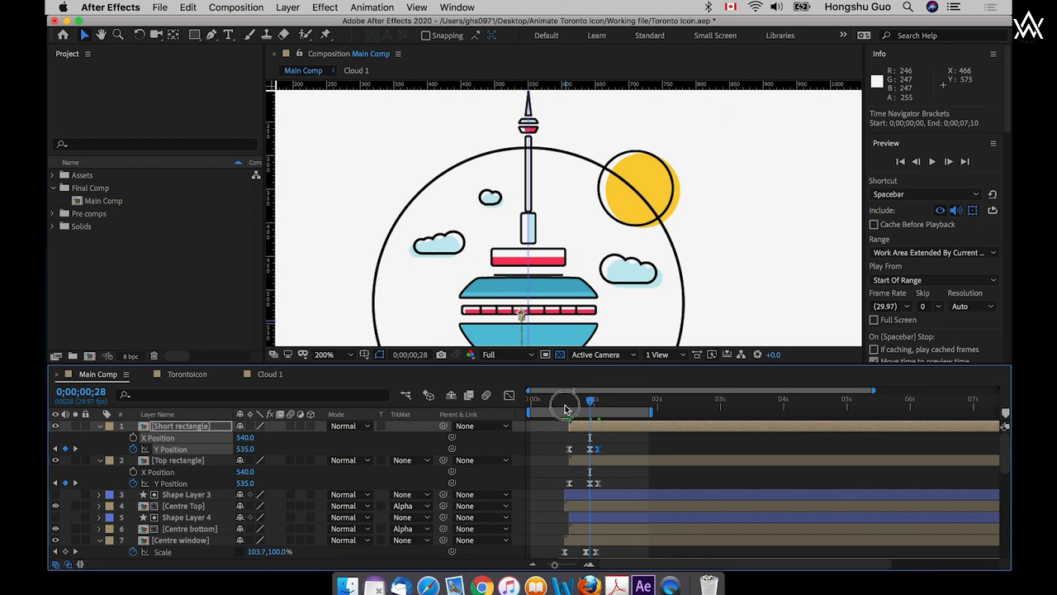
pyautogui.click(564, 400)
pyautogui.press('space')
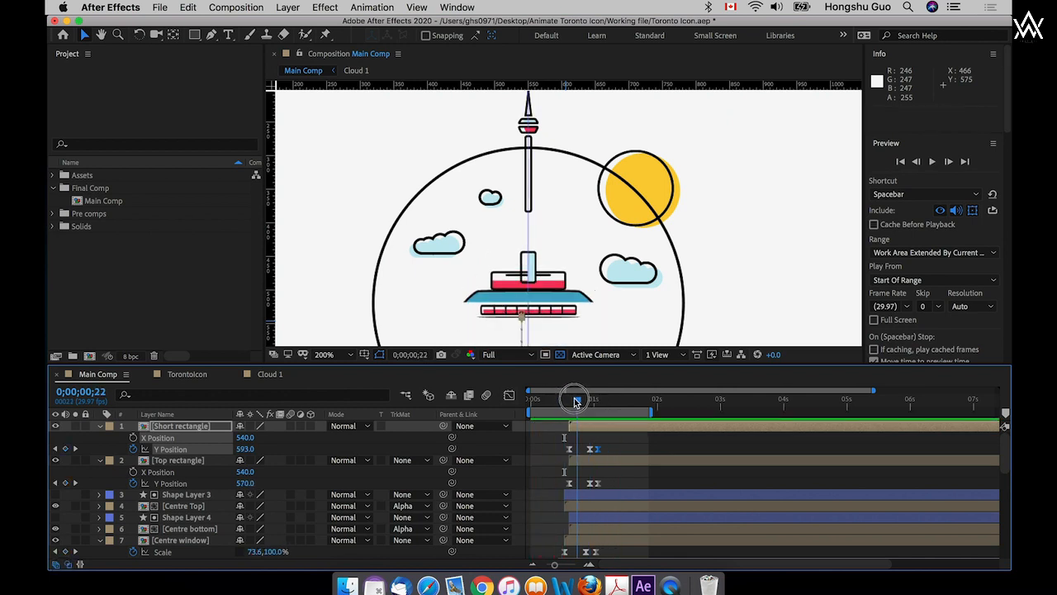
pyautogui.click(568, 400)
pyautogui.moveTo(565, 398); pyautogui.dragTo(597, 400)
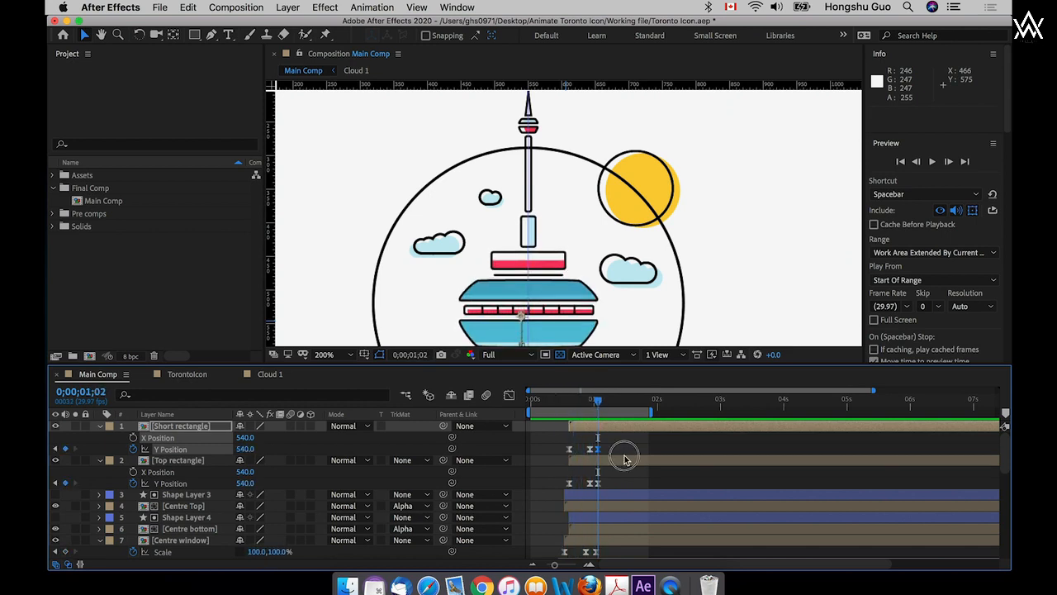
pyautogui.click(625, 460)
pyautogui.click(55, 460)
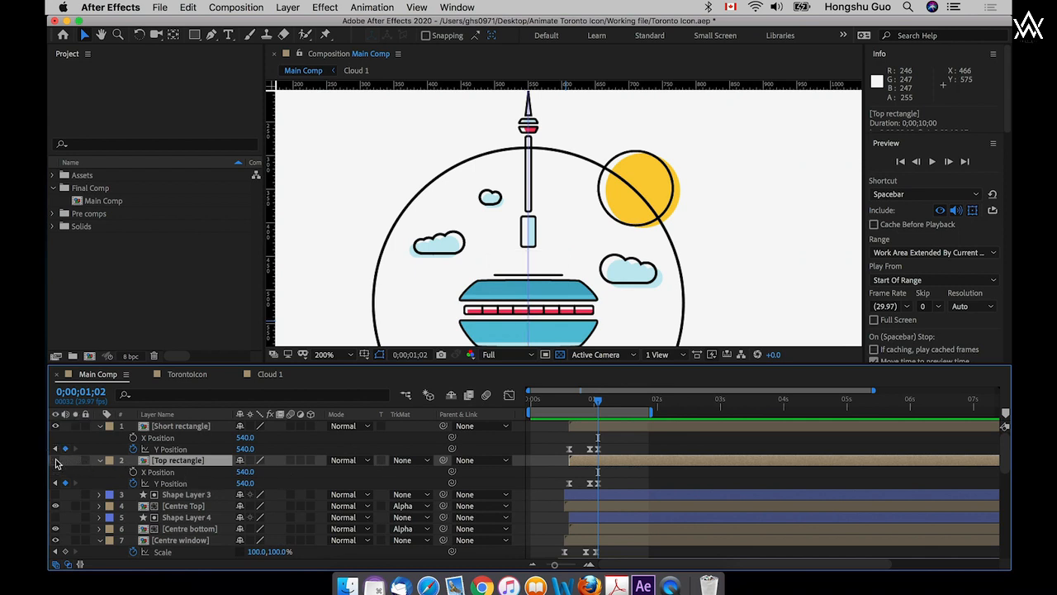
pyautogui.click(56, 460)
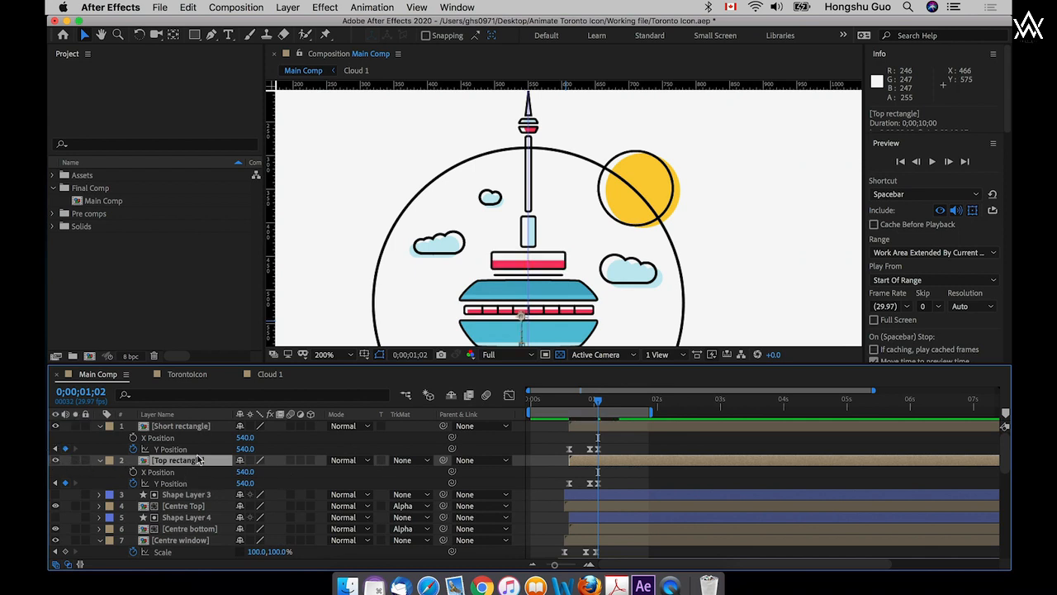
# - Try a rectangular mask about 146 by 38 px on Top rectangle, check it at 0;00;00;28, and undo it
pyautogui.click(195, 36)
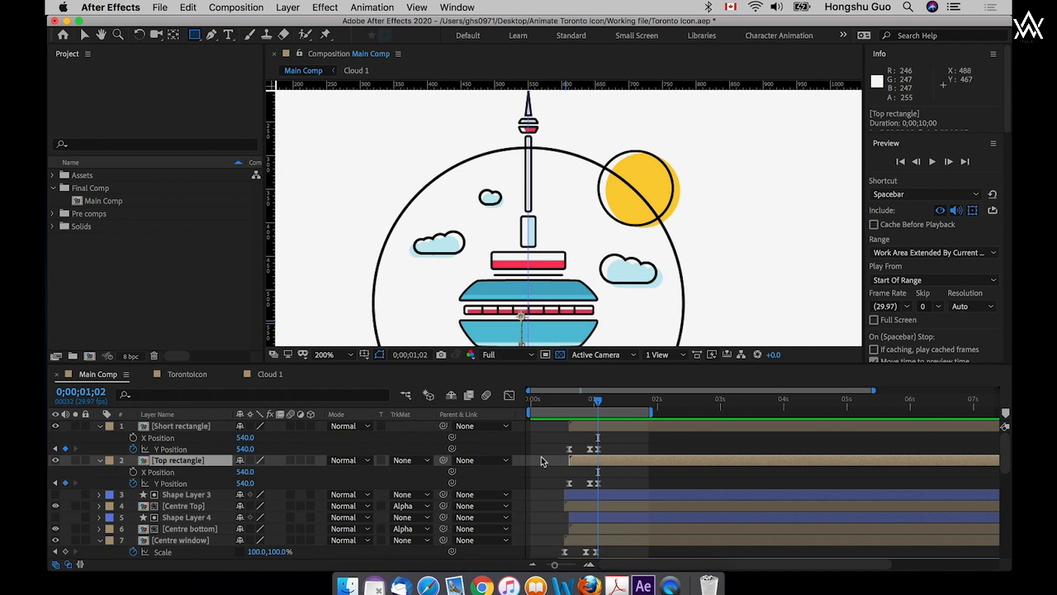
pyautogui.click(213, 458)
pyautogui.press('v')
pyautogui.click(347, 484)
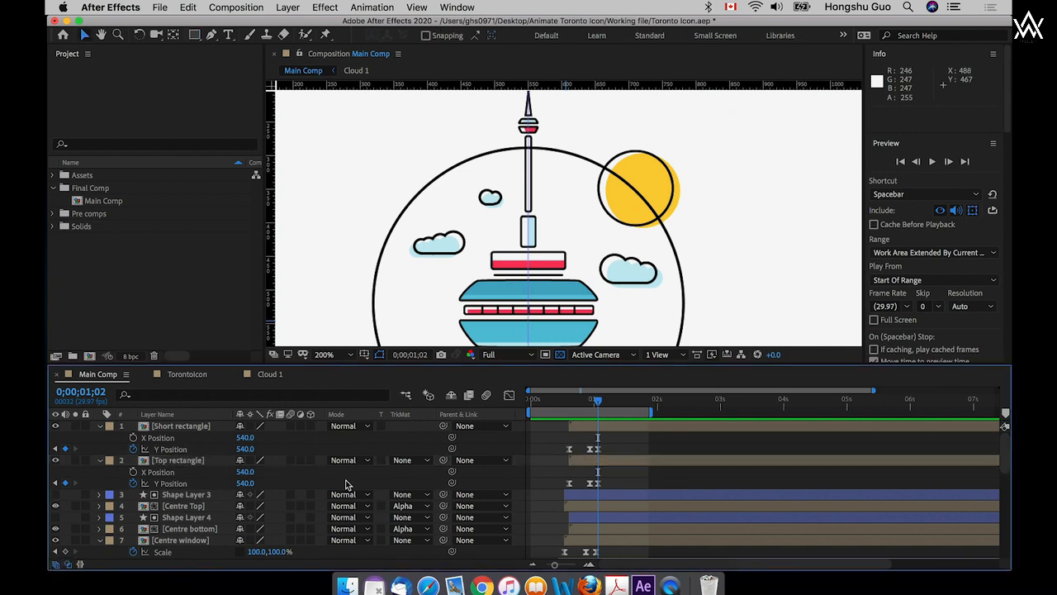
pyautogui.click(177, 460)
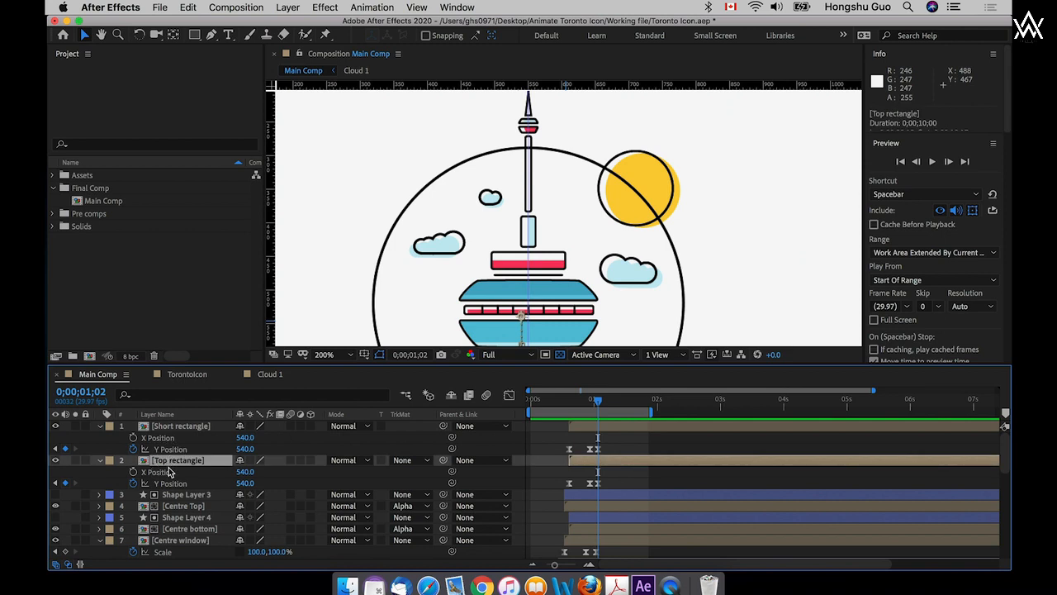
pyautogui.click(195, 36)
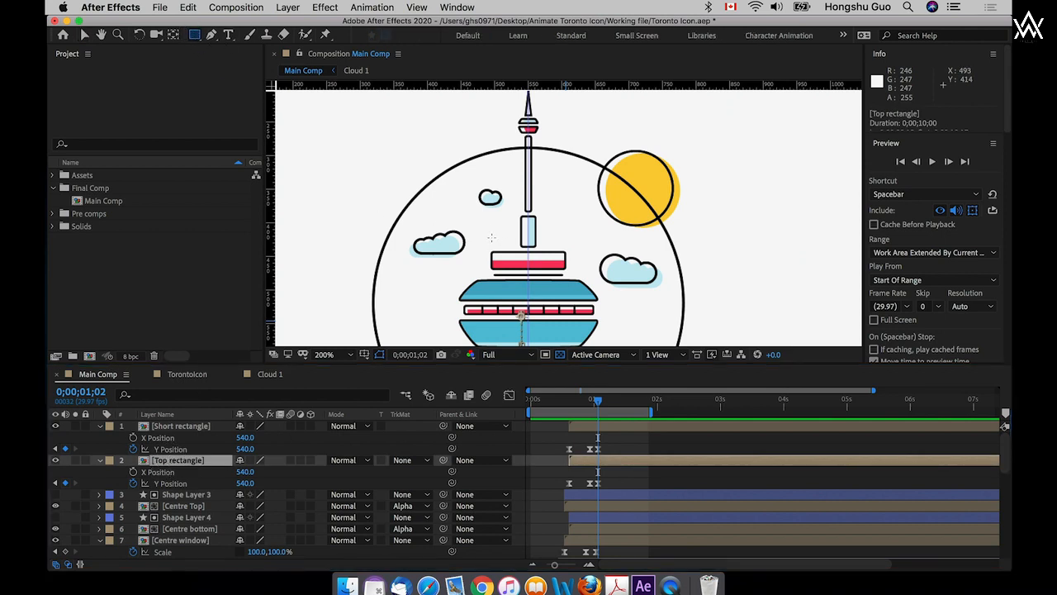
pyautogui.moveTo(485, 248); pyautogui.dragTo(584, 275)
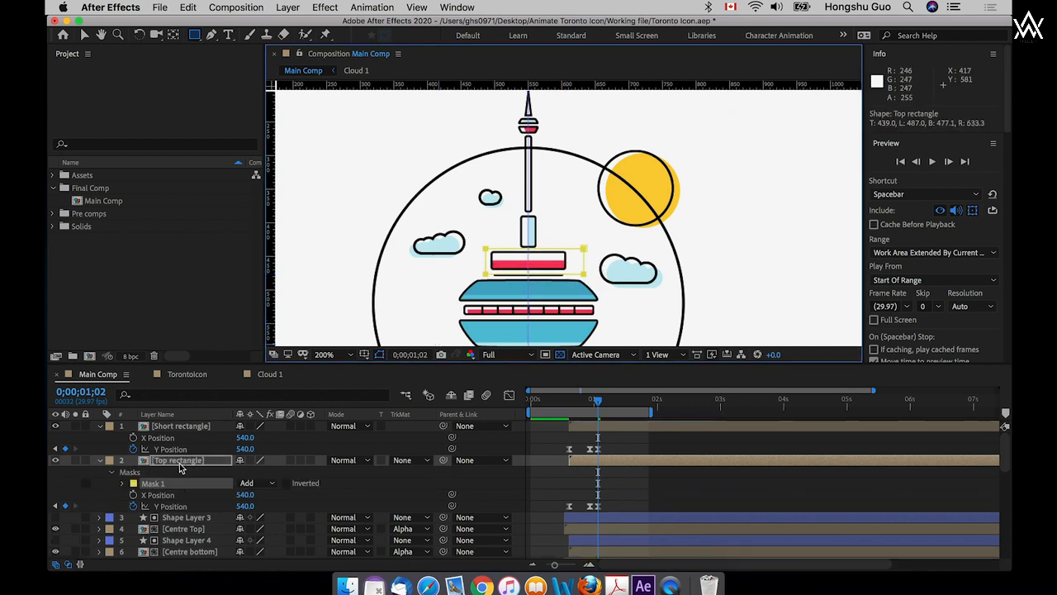
pyautogui.moveTo(597, 401)
pyautogui.mouseDown()
pyautogui.moveTo(576, 406)
pyautogui.moveTo(590, 402)
pyautogui.mouseUp()
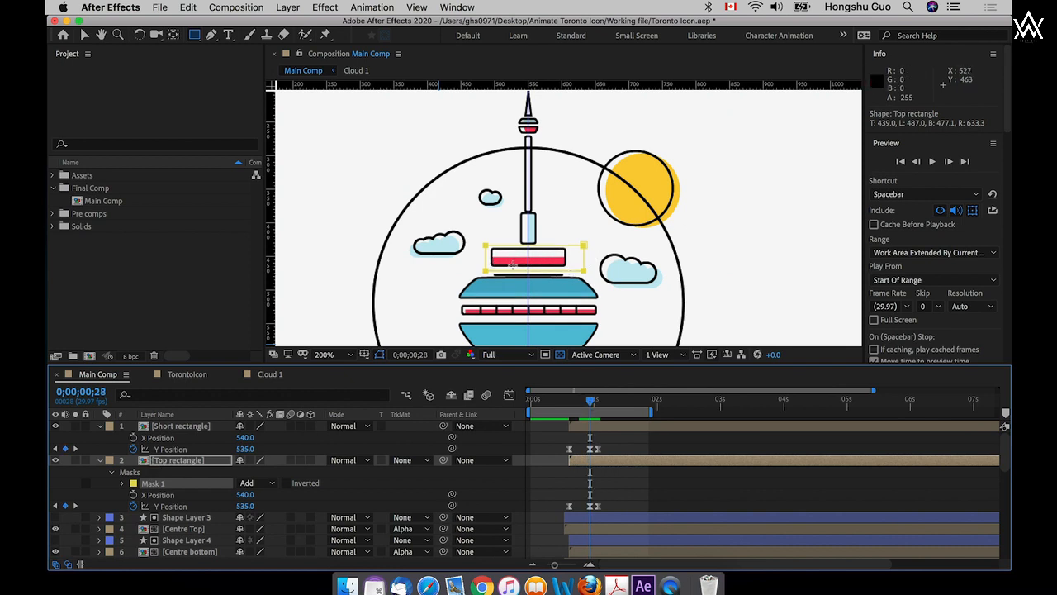
pyautogui.press('super+z')
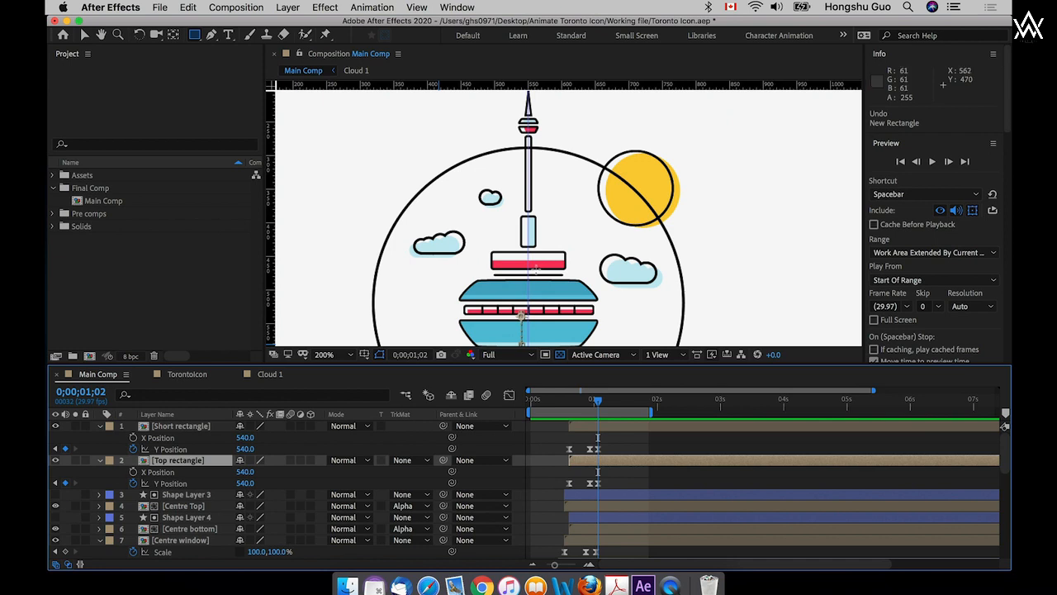
# - With no layer selected, draw a yellow rectangle about 194 by 38 px covering the top rectangle as a new shape layer
pyautogui.press('v')
pyautogui.click(611, 448)
pyautogui.click(605, 457)
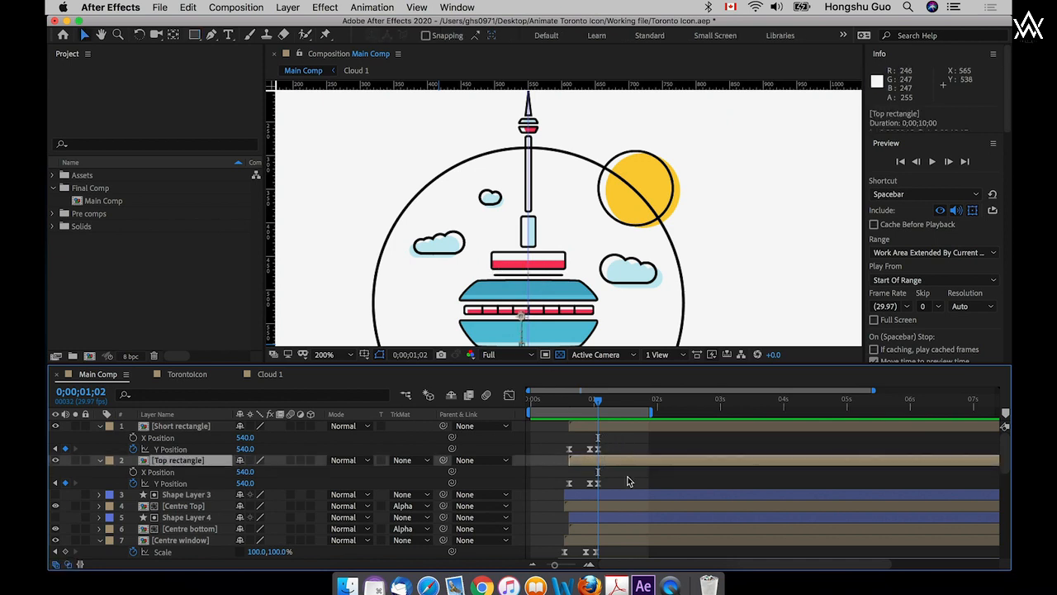
pyautogui.click(629, 481)
pyautogui.click(196, 37)
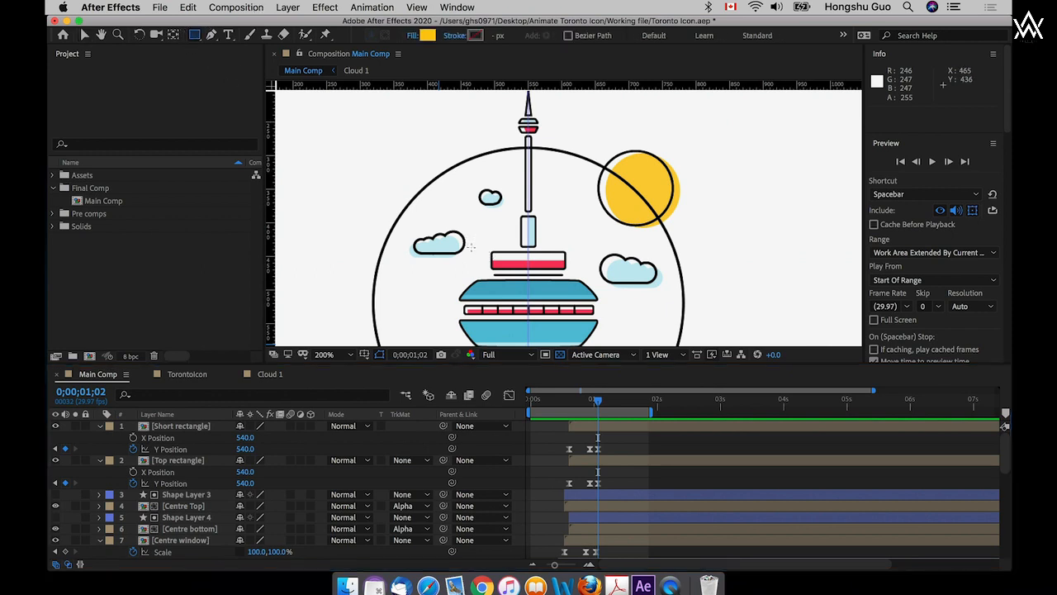
pyautogui.moveTo(471, 246); pyautogui.dragTo(603, 278)
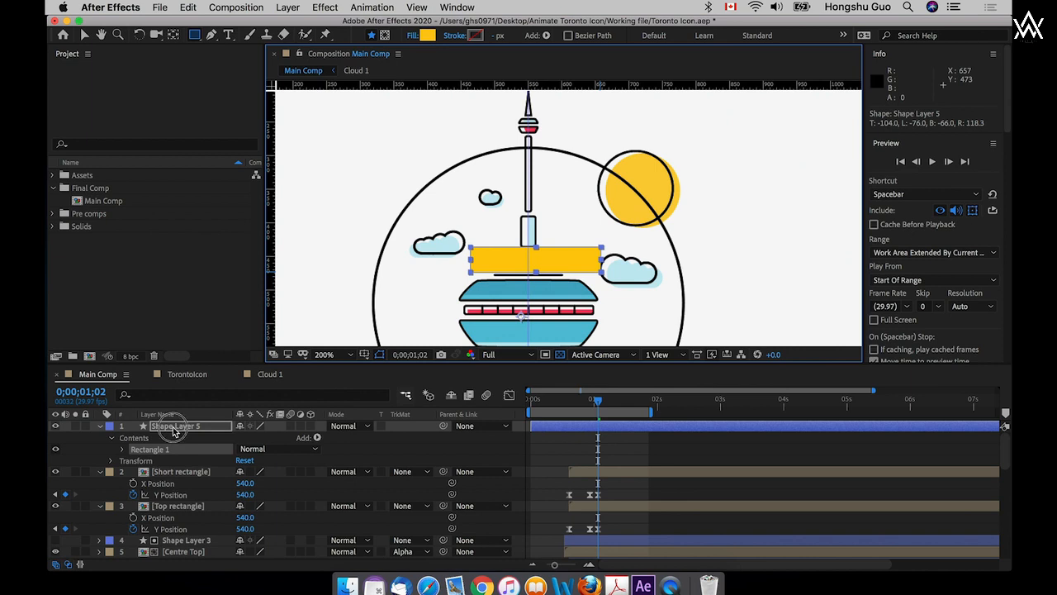
# - Move Shape Layer 5 directly above Top rectangle and use it as Top rectangle's alpha matte
pyautogui.moveTo(173, 430); pyautogui.dragTo(171, 495)
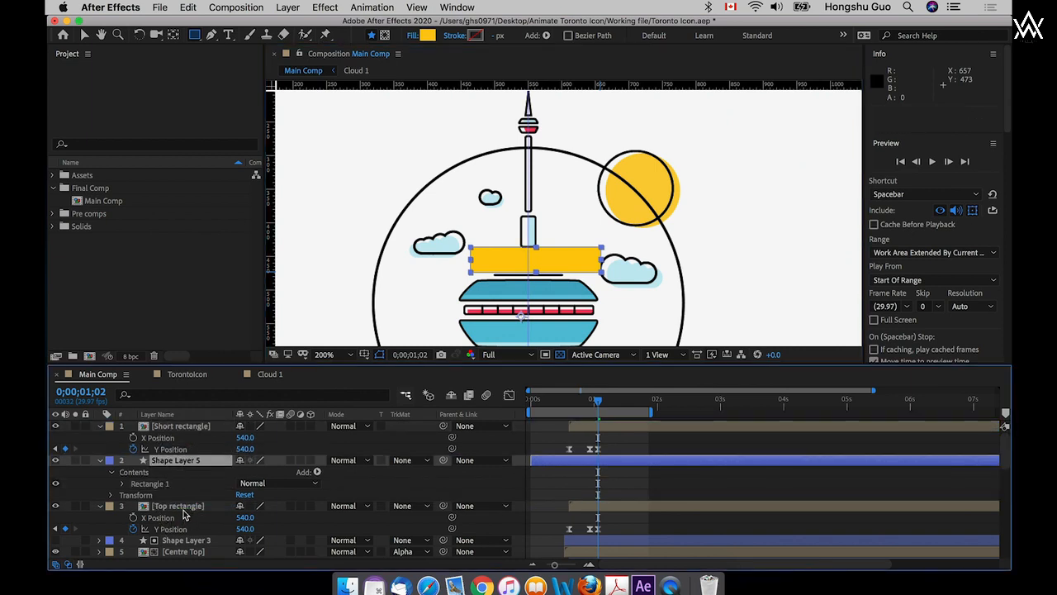
pyautogui.click(185, 507)
pyautogui.click(404, 505)
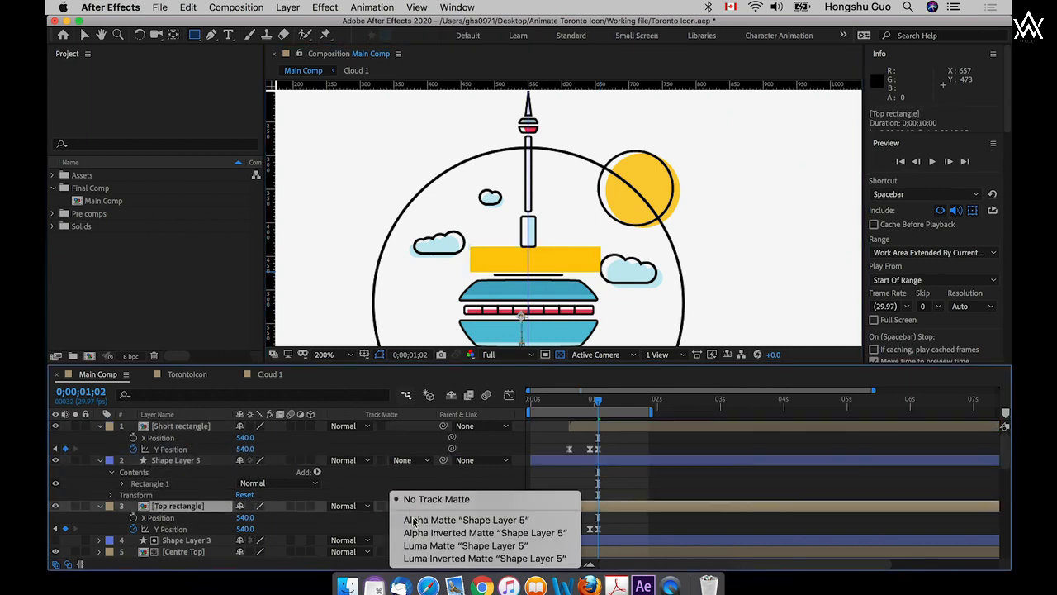
pyautogui.click(422, 520)
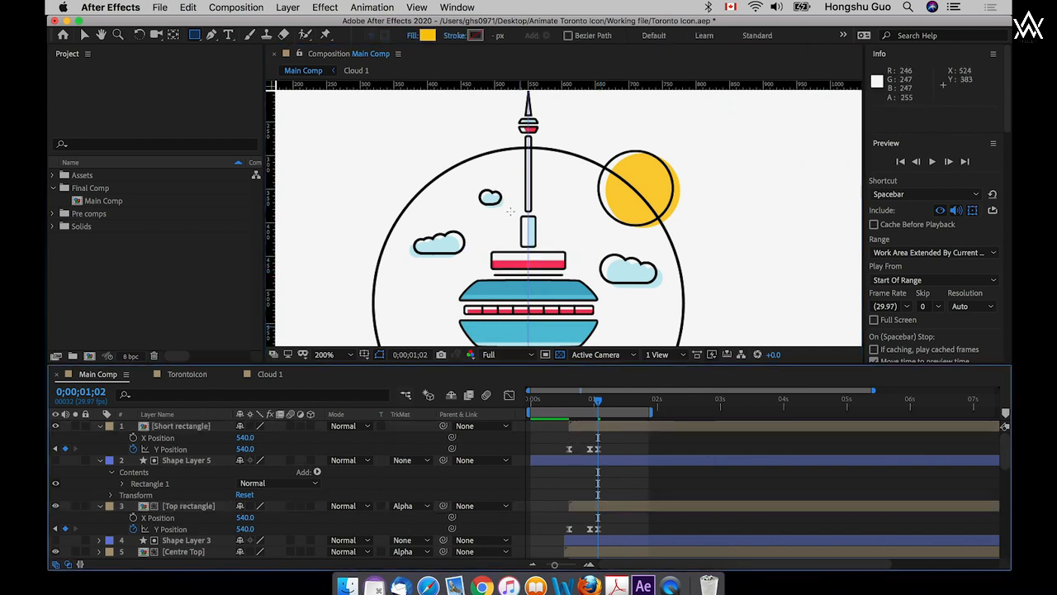
# - Draw a rectangle shape covering the tower's short rectangle and use it as the Alpha track matte of the Short rectangle layer
pyautogui.moveTo(506, 208); pyautogui.dragTo(553, 248)
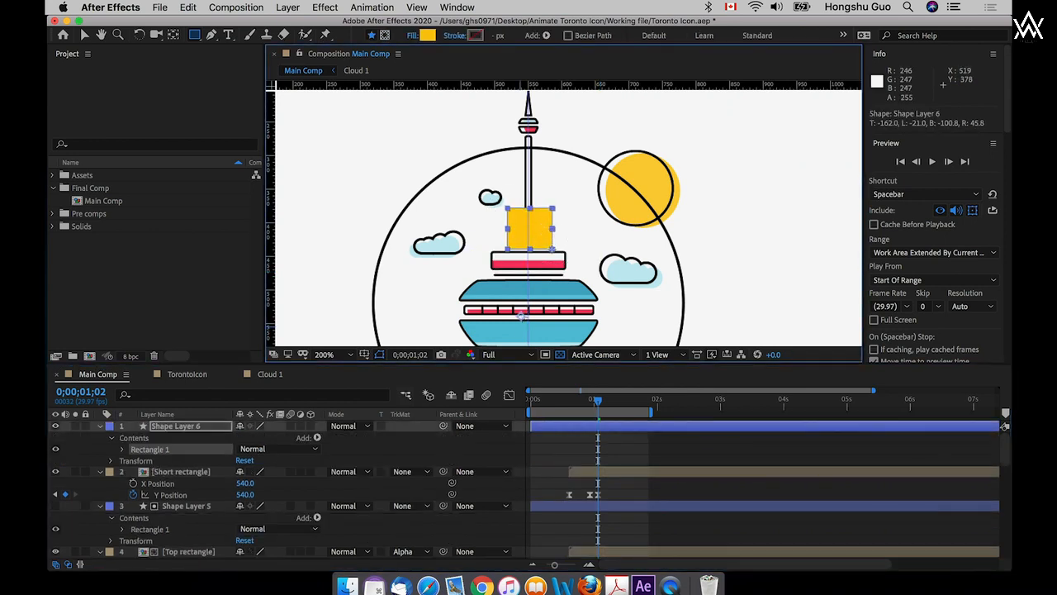
pyautogui.click(173, 476)
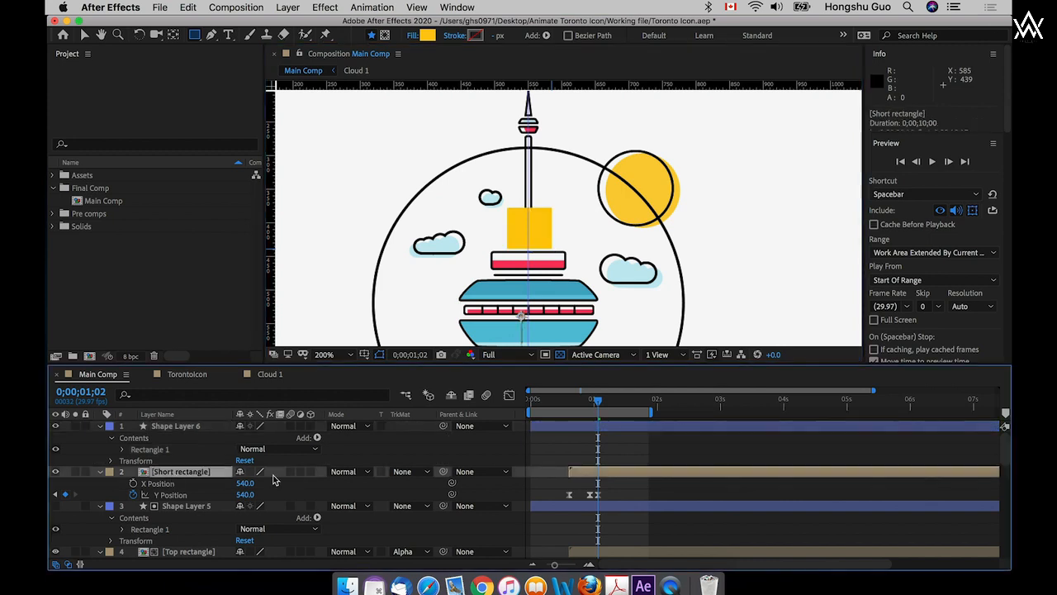
pyautogui.click(423, 473)
pyautogui.click(430, 506)
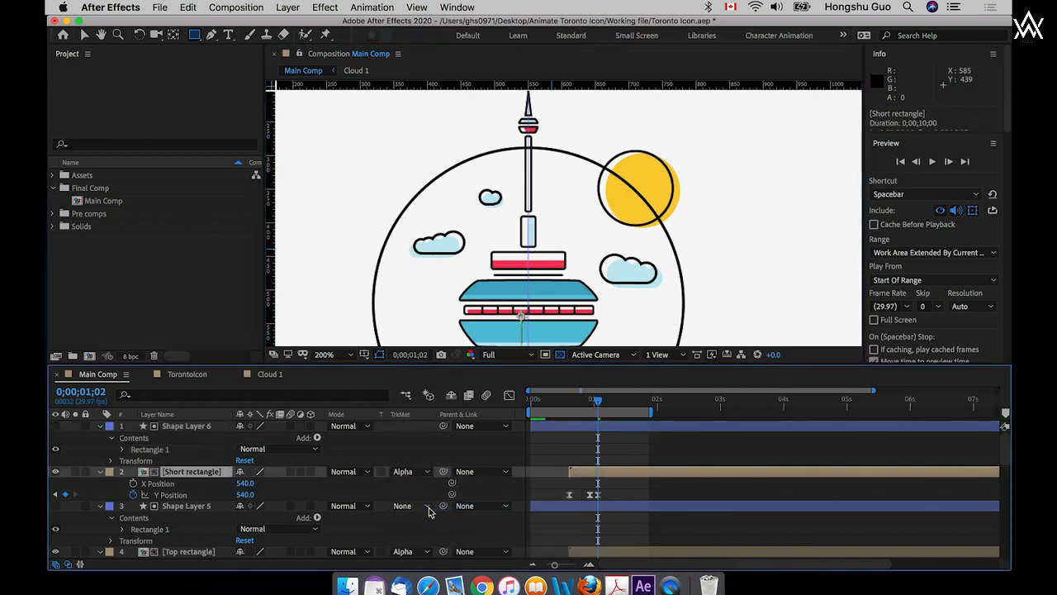
pyautogui.click(572, 451)
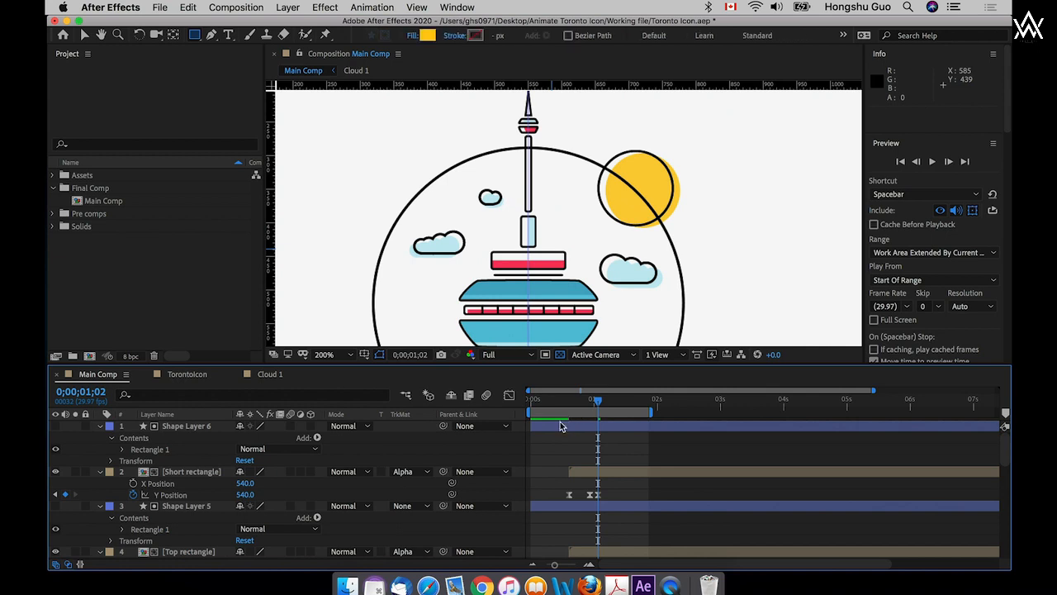
# - Delay the Short rectangle layer by three frames and align the starts of Shape Layers 5 and 6 with the layers they matte
pyautogui.press('Home')
pyautogui.moveTo(570, 402); pyautogui.dragTo(615, 426)
pyautogui.click(597, 472)
pyautogui.keyDown('shift'); pyautogui.click(605, 426); pyautogui.keyUp('shift')
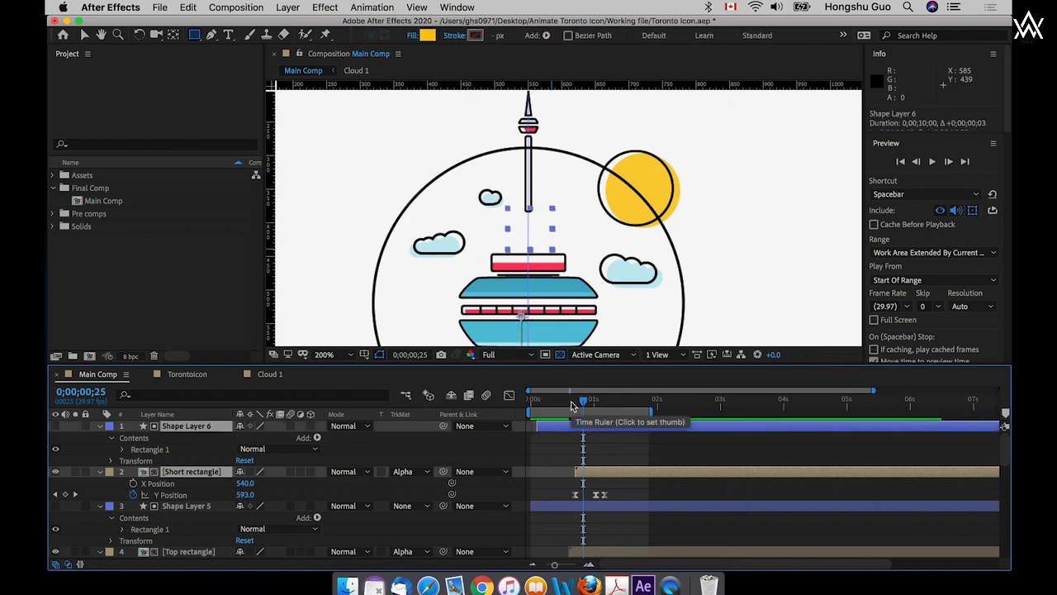
pyautogui.press('space')
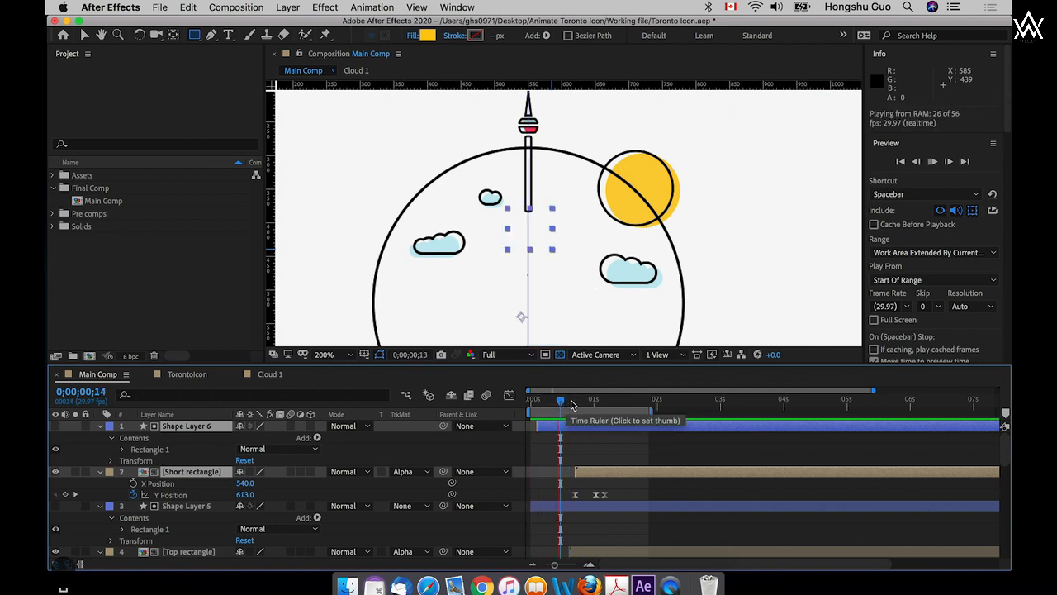
pyautogui.moveTo(570, 403); pyautogui.dragTo(600, 400)
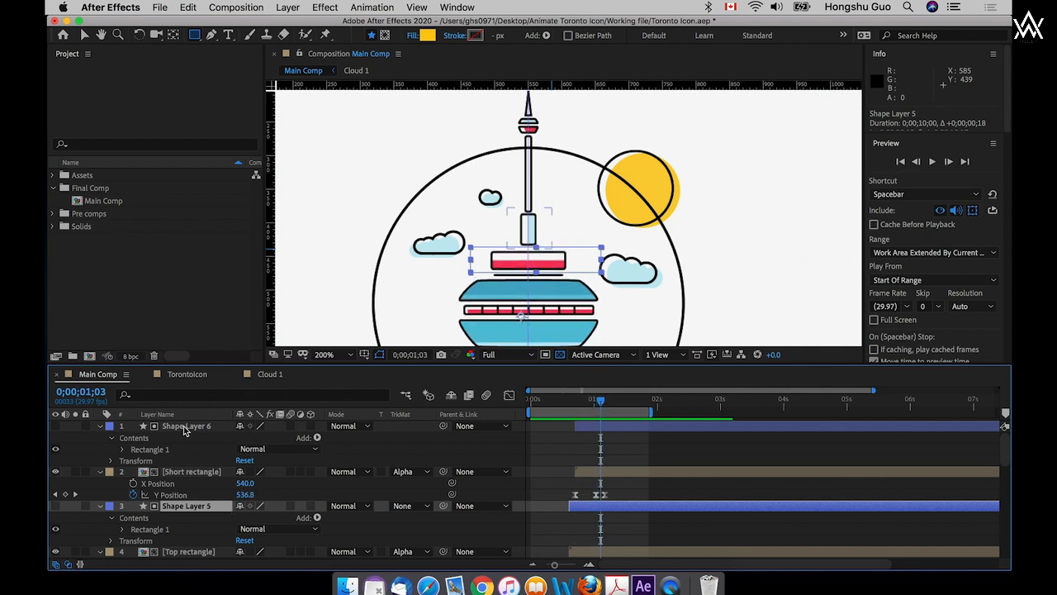
# - Collapse the open properties of all layers in the Main Comp timeline and deselect everything
pyautogui.click(178, 476)
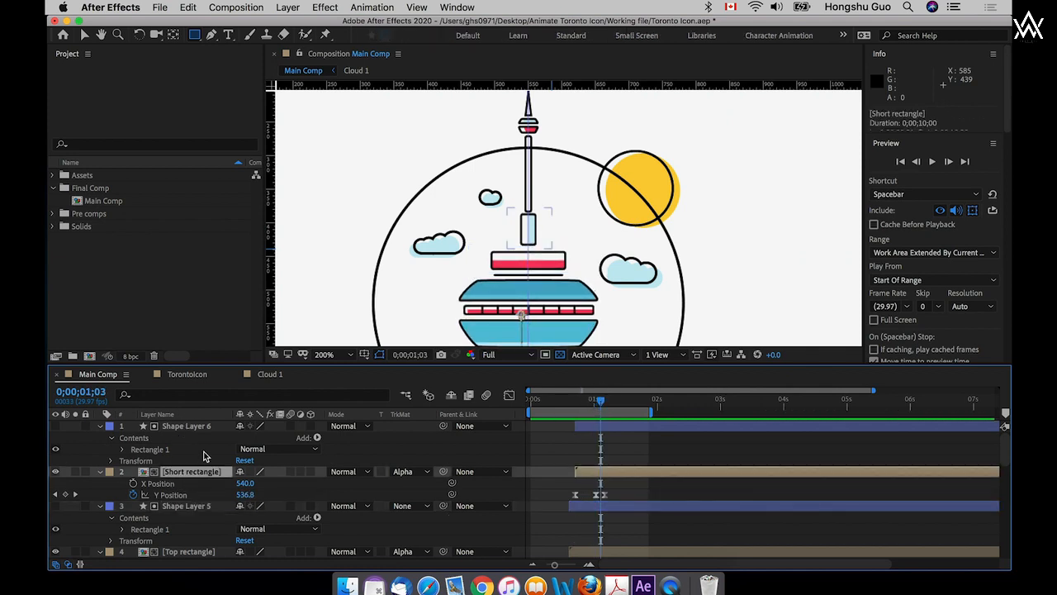
pyautogui.click(634, 460)
pyautogui.press('super+a')
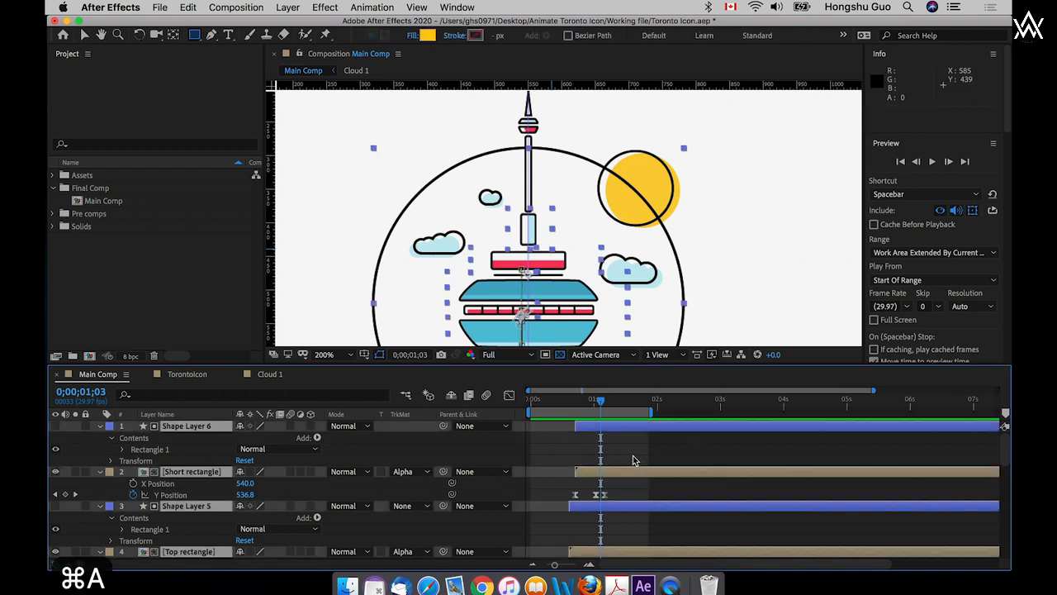
pyautogui.press('`')
pyautogui.press('super+shift+a')
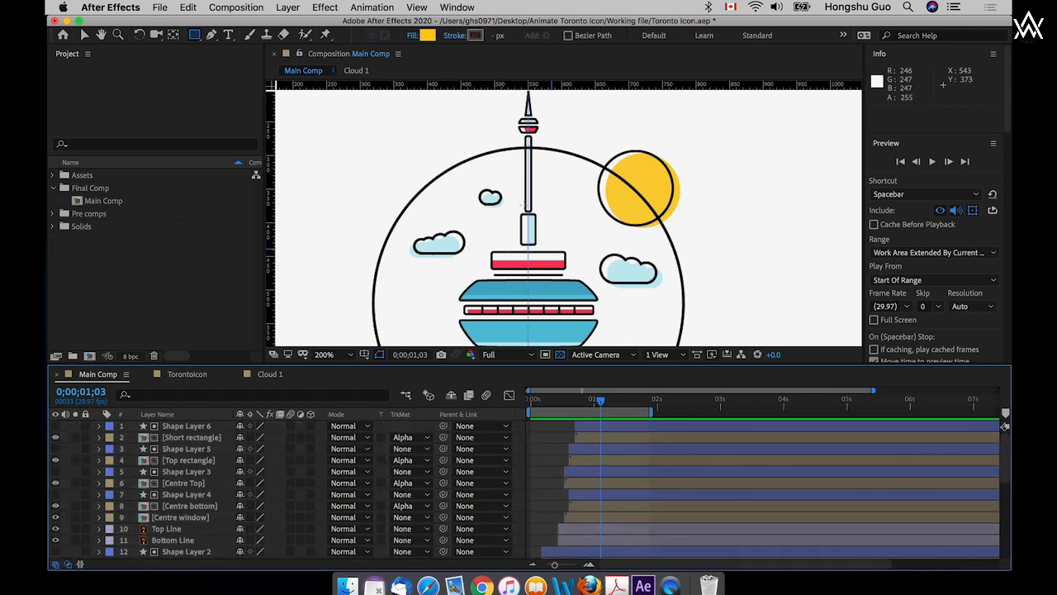
# - Identify the Long rectangle layer by toggling its visibility and bring it to the top of the layer stack
pyautogui.press('v')
pyautogui.scroll(-5, 165, 545)
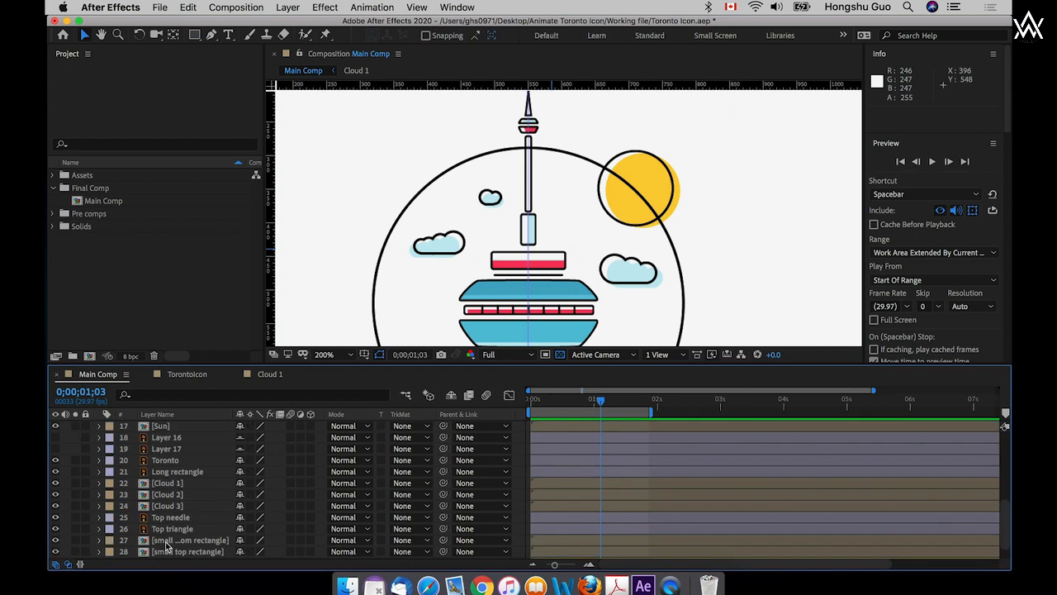
pyautogui.click(172, 473)
pyautogui.click(55, 472)
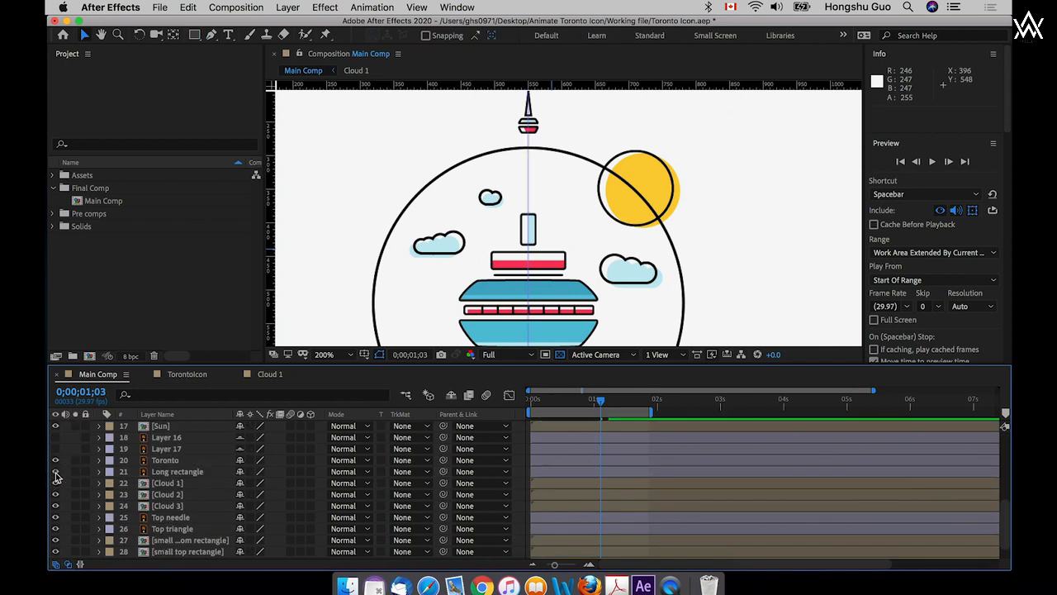
pyautogui.click(55, 472)
pyautogui.click(198, 475)
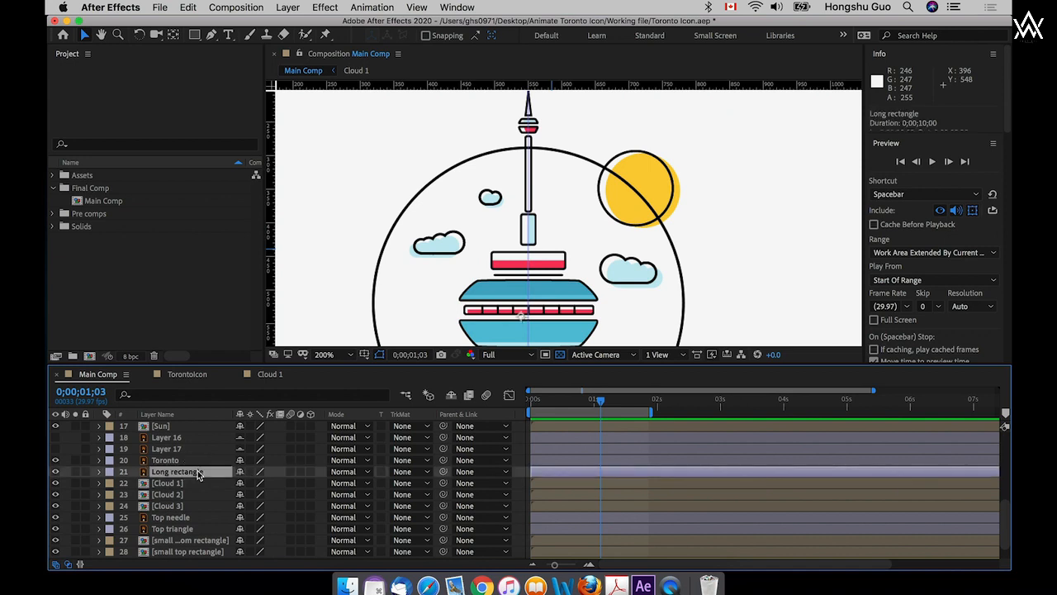
pyautogui.press('shift+super+bracketright')
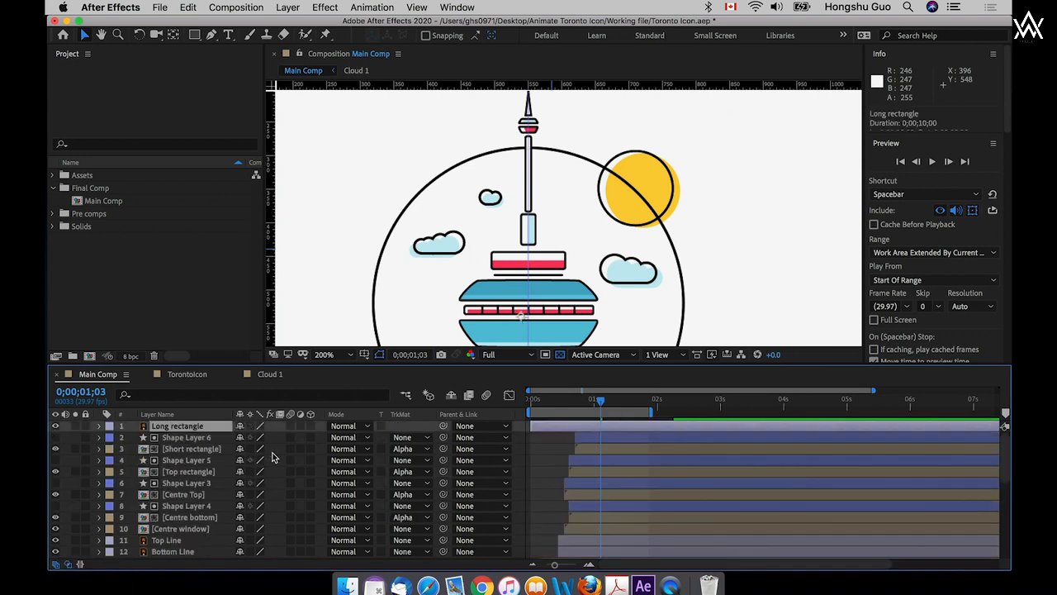
# - Reveal the Long rectangle layer's Position and separate its X and Y dimensions
pyautogui.press('p')
pyautogui.rightClick(162, 435)
pyautogui.click(182, 427)
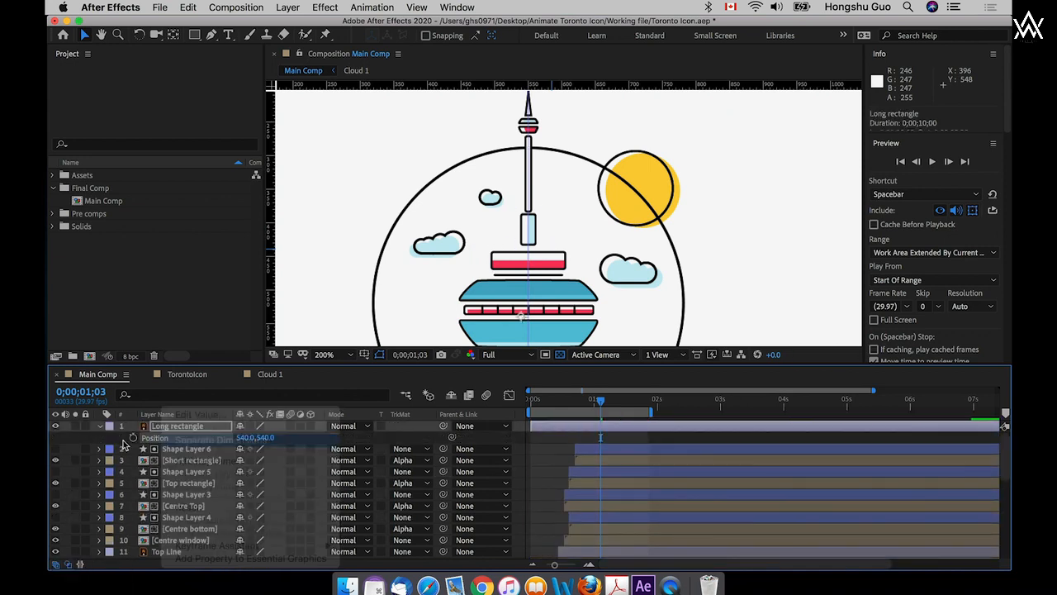
pyautogui.click(113, 444)
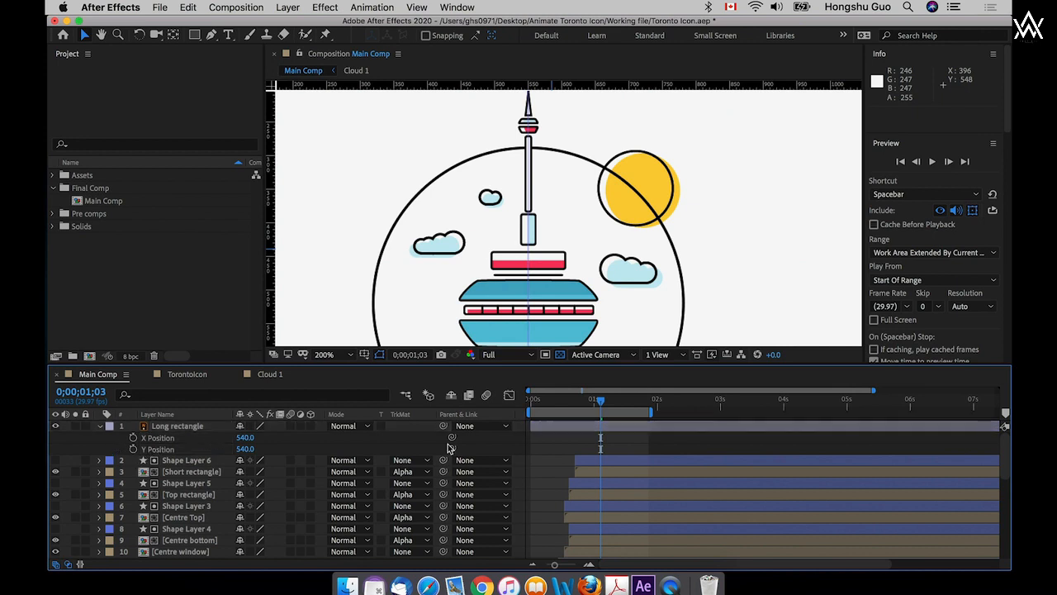
# - Start Long rectangle at 0;00;00;23 and keyframe its Y Position at 703 there and 540 at 0;00;01;13
pyautogui.moveTo(537, 427); pyautogui.dragTo(622, 449)
pyautogui.click(133, 450)
pyautogui.moveTo(602, 401); pyautogui.dragTo(582, 401)
pyautogui.moveTo(245, 450); pyautogui.dragTo(354, 448)
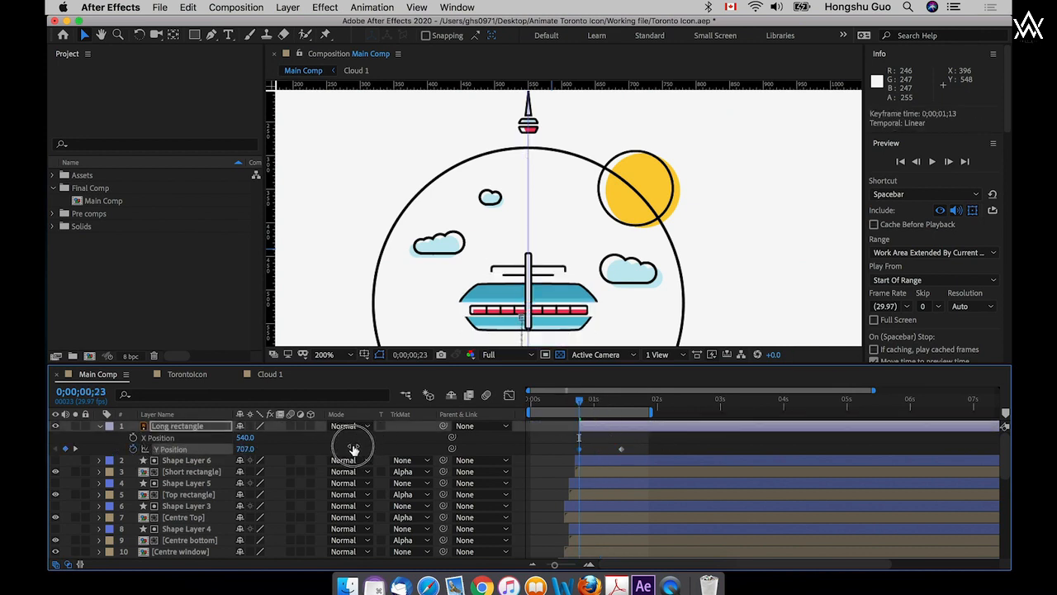
# - Add an overshoot keyframe of 537 to Long rectangle's Y Position at 0;00;01;06, keeping 540 at the final keyframe
pyautogui.moveTo(615, 399); pyautogui.dragTo(607, 399)
pyautogui.click(245, 449)
pyautogui.write('540')
pyautogui.click(580, 444)
pyautogui.click(246, 450)
pyautogui.write('530')
pyautogui.click(622, 401)
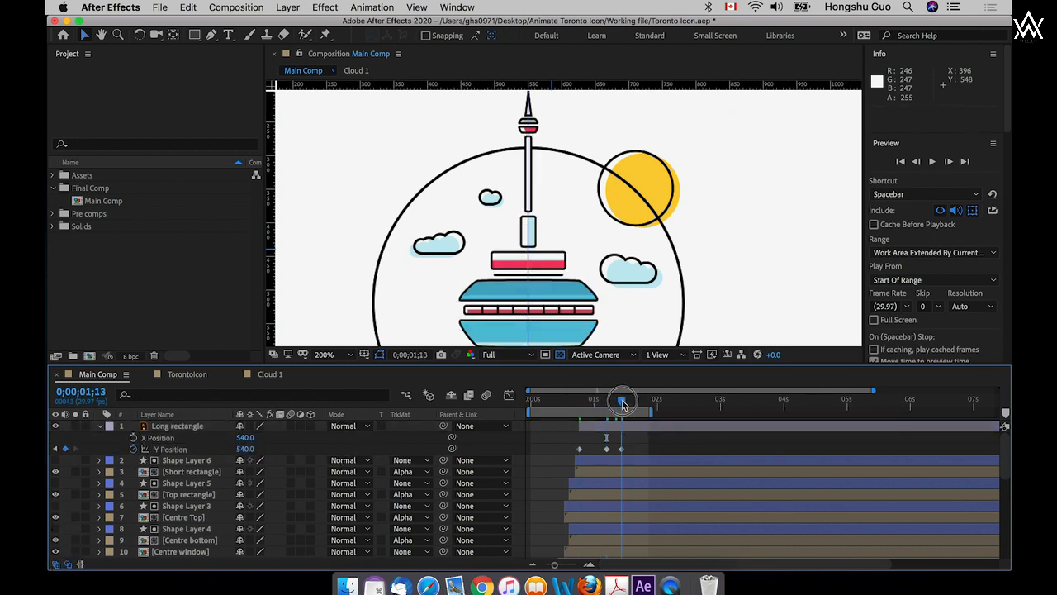
# - Apply Easy Ease to all of Long rectangle's Y Position keyframes
pyautogui.rightClick(622, 449)
pyautogui.moveTo(568, 436); pyautogui.dragTo(644, 431)
pyautogui.moveTo(686, 560)
pyautogui.click(813, 478)
# - Lengthen the incoming ease of Long rectangle's middle Y Position keyframe in the speed graph, and return to the layer bars
pyautogui.click(509, 395)
pyautogui.click(728, 550)
pyautogui.click(531, 432)
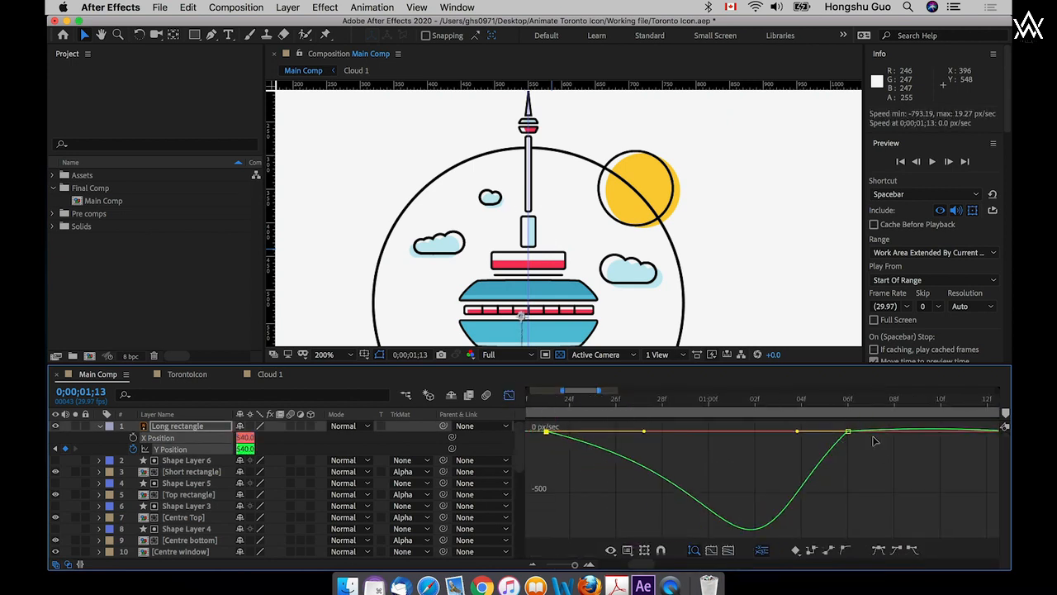
pyautogui.moveTo(797, 431); pyautogui.dragTo(736, 432)
pyautogui.moveTo(835, 423)
pyautogui.mouseDown()
pyautogui.moveTo(867, 447)
pyautogui.moveTo(936, 441)
pyautogui.moveTo(839, 433)
pyautogui.mouseUp()
pyautogui.hscroll(3, 937, 440)
pyautogui.click(509, 395)
pyautogui.moveTo(575, 565); pyautogui.dragTo(560, 566)
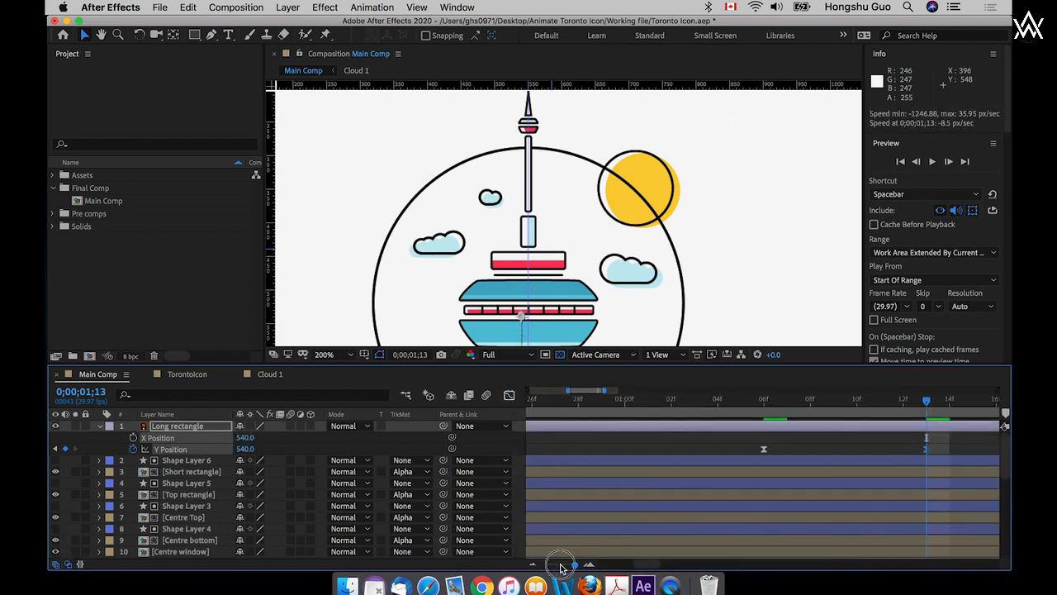
# - Draw a rectangle shape covering the long rectangle and use it as the Alpha track matte of the Long rectangle layer
pyautogui.click(570, 182)
pyautogui.press('q')
pyautogui.moveTo(513, 135)
pyautogui.mouseDown()
pyautogui.moveTo(550, 197)
pyautogui.moveTo(544, 213)
pyautogui.mouseUp()
pyautogui.click(170, 475)
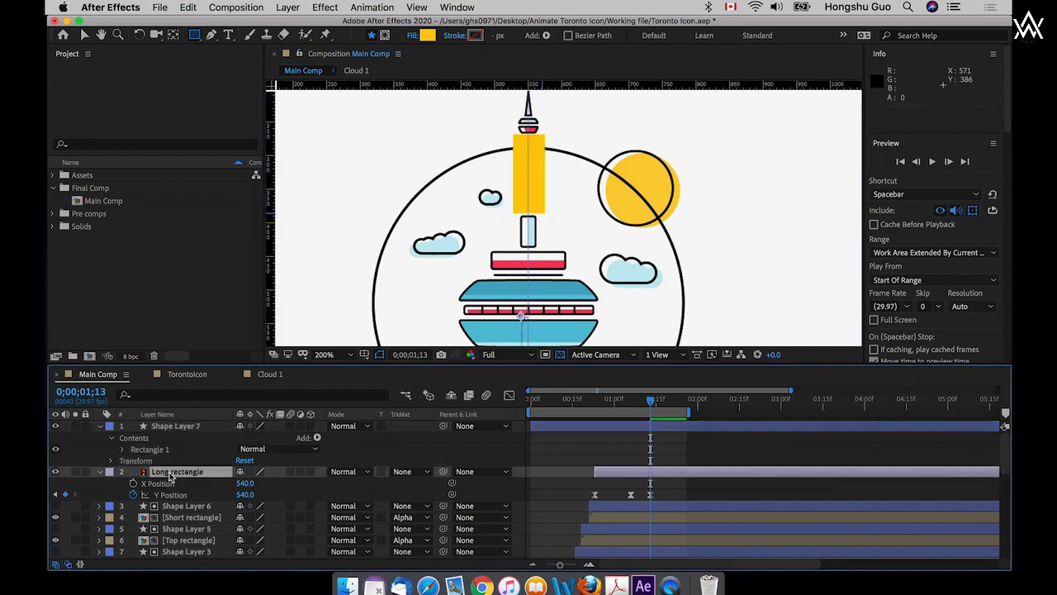
pyautogui.click(412, 472)
pyautogui.click(446, 495)
pyautogui.click(570, 485)
# - Preview the tower animation from the first frame and save the project
pyautogui.moveTo(624, 393); pyautogui.dragTo(516, 398)
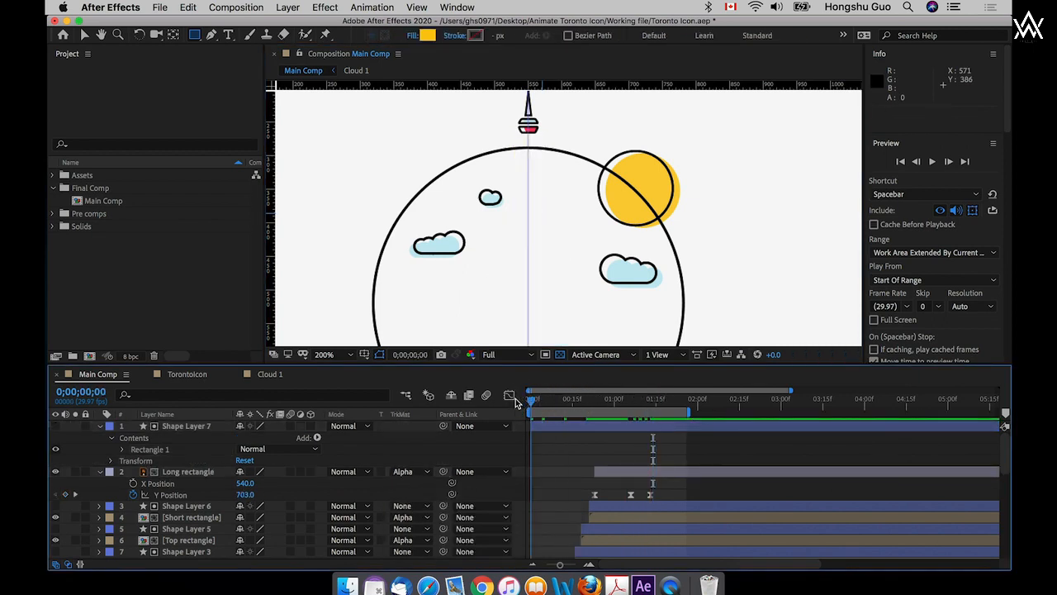
pyautogui.press('space')
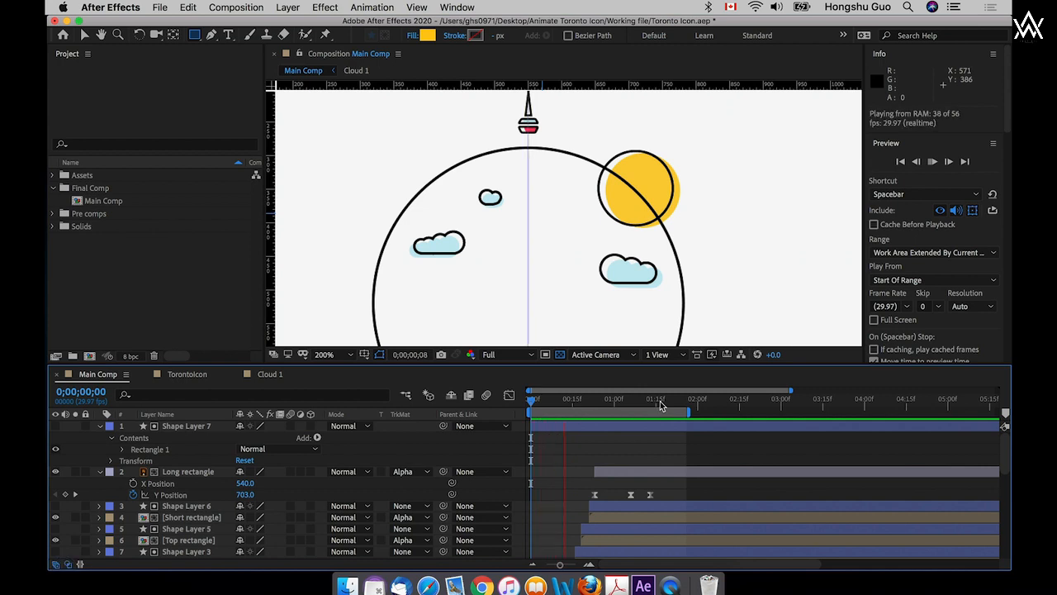
pyautogui.press('space')
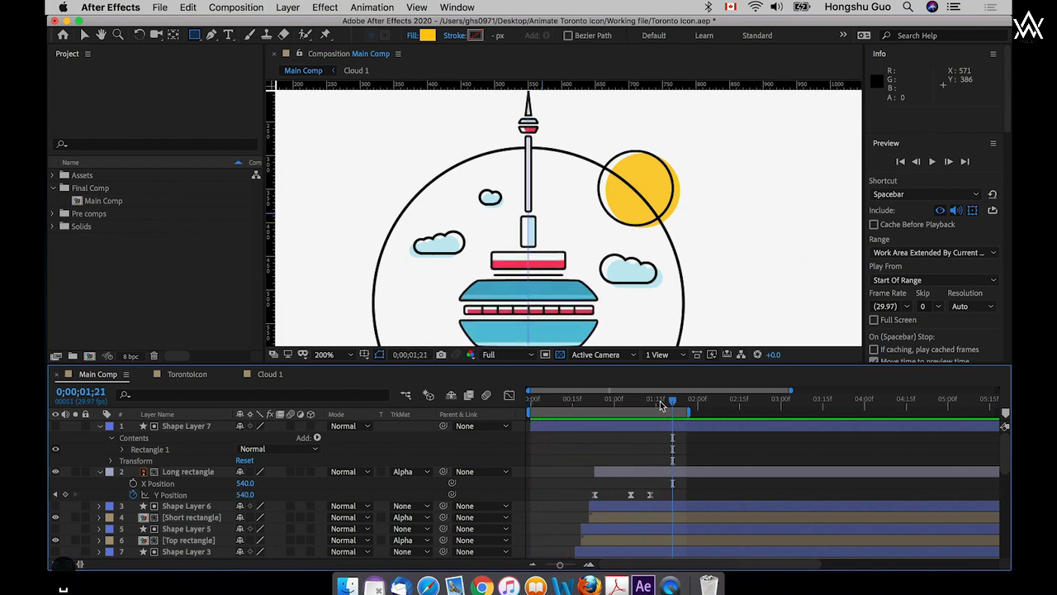
pyautogui.press('super+s')
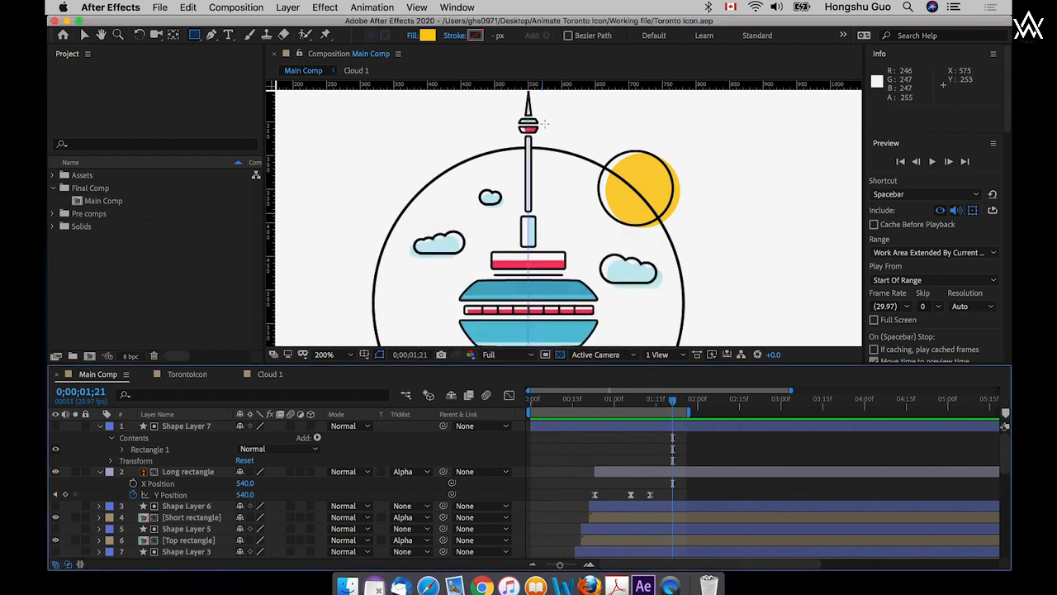
# - Collapse the properties of Shape Layer 7 and Long rectangle, with the tower tip brought into view
pyautogui.press('v')
pyautogui.moveTo(566, 101); pyautogui.dragTo(559, 160)
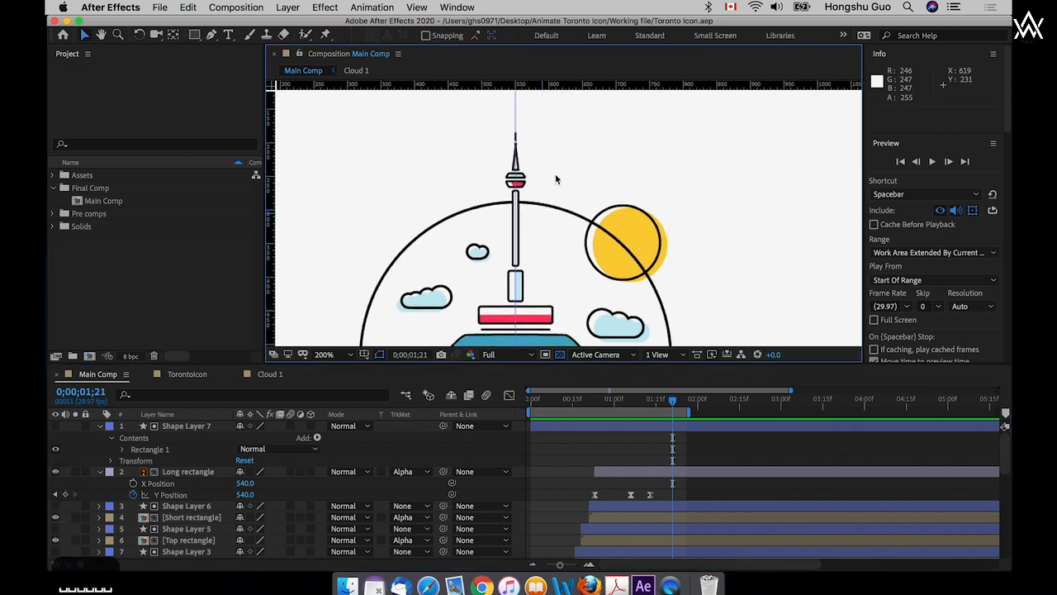
pyautogui.click(172, 430)
pyautogui.click(103, 428)
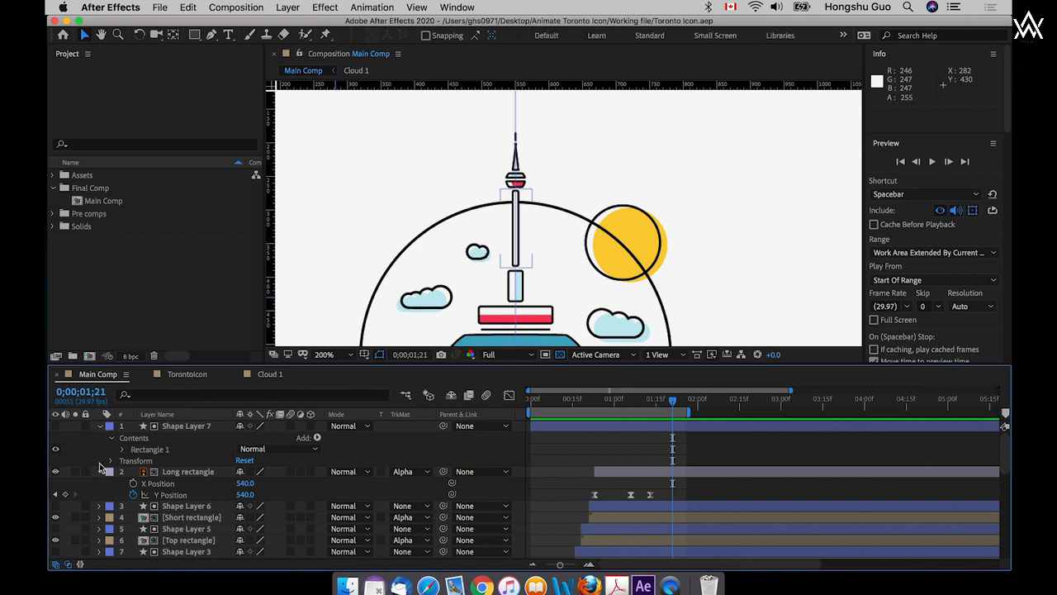
pyautogui.click(100, 426)
pyautogui.click(99, 438)
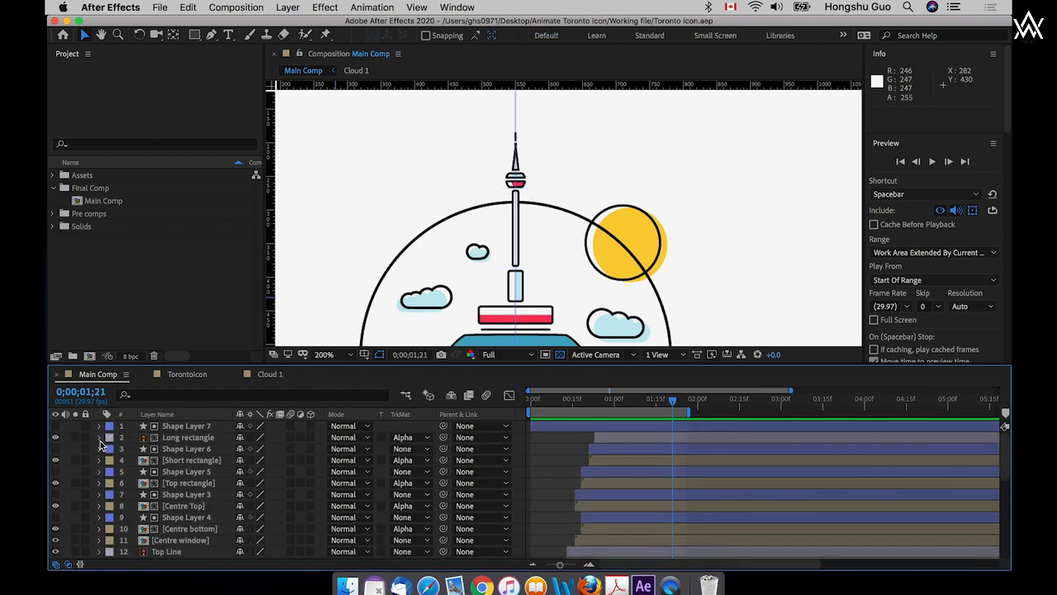
# - Bring the two small rectangle layers, Top triangle and Top needle to the top of the layer stack
pyautogui.scroll(-6, 196, 506)
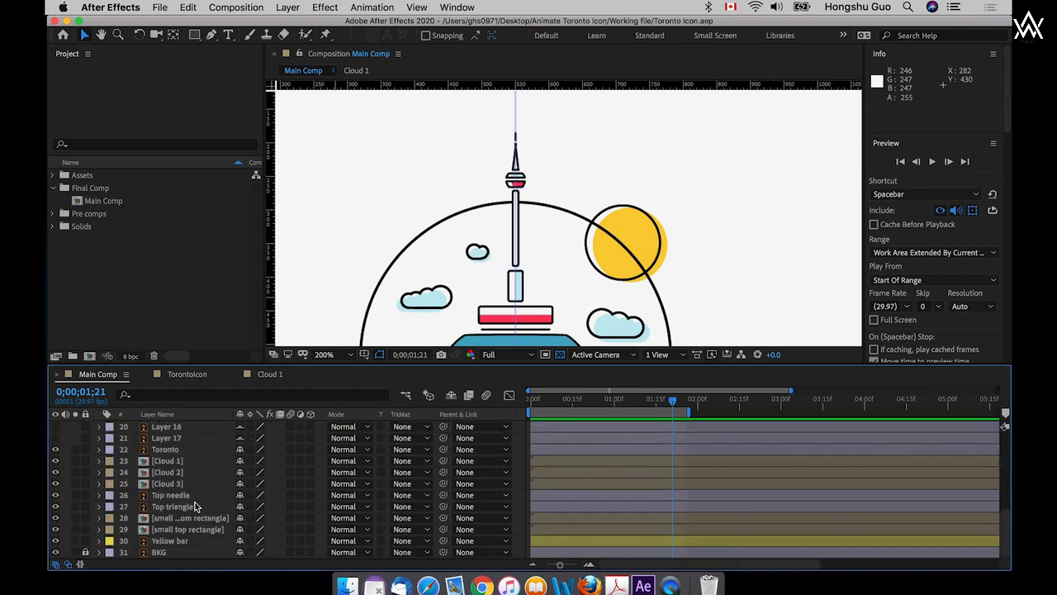
pyautogui.click(189, 519)
pyautogui.keyDown('shift'); pyautogui.click(188, 531); pyautogui.keyUp('shift')
pyautogui.click(56, 528)
pyautogui.click(56, 528)
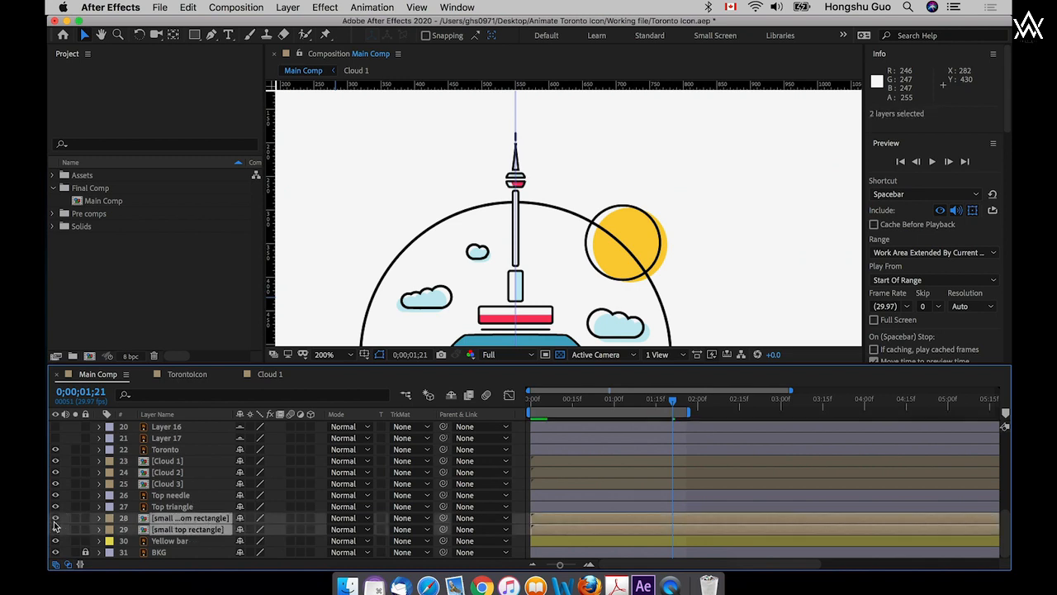
pyautogui.keyDown('shift'); pyautogui.click(163, 497); pyautogui.keyUp('shift')
pyautogui.press('super+shift+bracketright')
# - Shift Shape Layer 7 to start with its Long rectangle layer, and start the four tower-tip layers slightly after it
pyautogui.moveTo(553, 471); pyautogui.dragTo(613, 470)
pyautogui.click(588, 460)
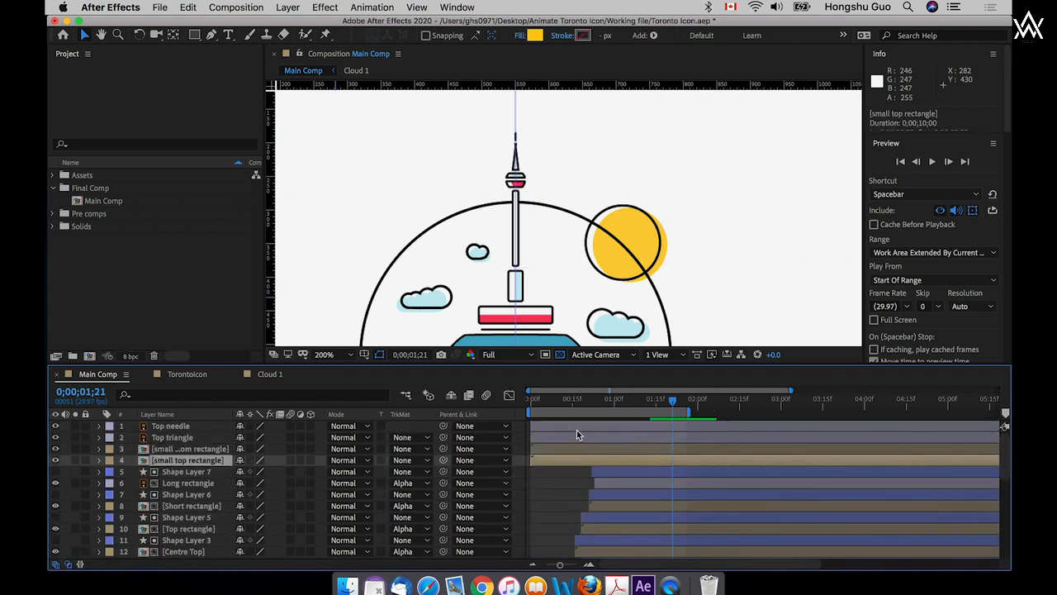
pyautogui.keyDown('shift'); pyautogui.click(577, 427); pyautogui.keyUp('shift')
pyautogui.moveTo(546, 436); pyautogui.dragTo(652, 400)
pyautogui.click(600, 400)
pyautogui.click(582, 443)
pyautogui.click(612, 460)
# - Copy Long rectangle's Y Position keyframes onto the small top rectangle layer
pyautogui.press('p')
pyautogui.click(188, 495)
pyautogui.press('p')
pyautogui.press('super+z')
pyautogui.press('super+c')
pyautogui.click(625, 450)
pyautogui.press('super+v')
pyautogui.click(653, 473)
pyautogui.moveTo(654, 450); pyautogui.dragTo(661, 450)
pyautogui.press('super+z')
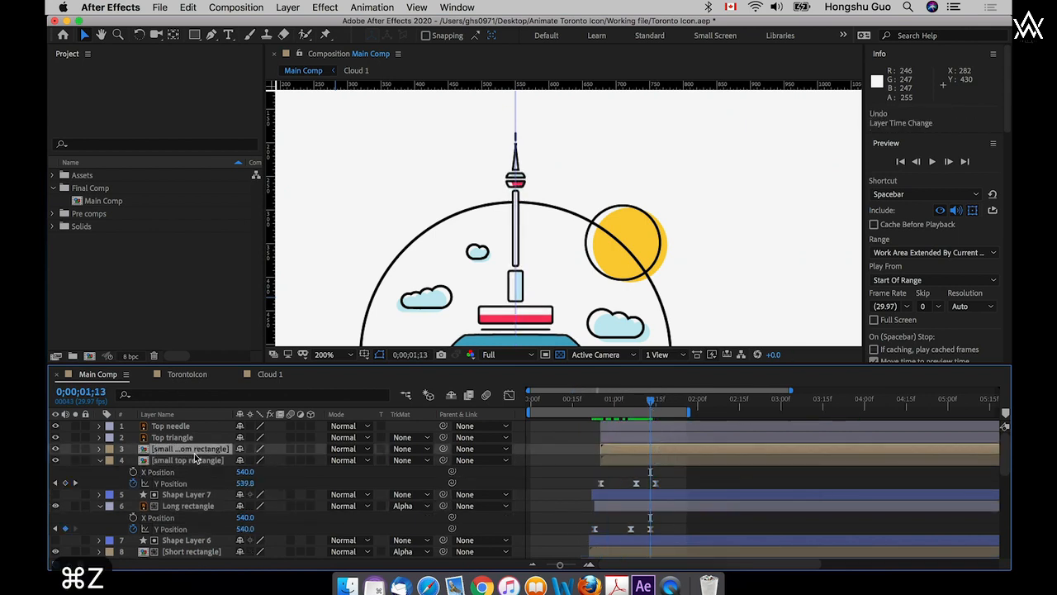
# - Move small top rectangle above the small bottom rectangle and stagger the starts of small top rectangle, Top triangle and Top needle
pyautogui.moveTo(195, 460); pyautogui.dragTo(195, 445)
pyautogui.moveTo(622, 449); pyautogui.dragTo(630, 448)
pyautogui.click(626, 438)
pyautogui.moveTo(611, 402); pyautogui.dragTo(647, 398)
# - Paste the copied Y Position keyframes onto the Top triangle layer
pyautogui.press('u')
pyautogui.press('super+v')
pyautogui.click(729, 447)
# - Draw a matte rectangle over the small rectangles below the needle and place it directly above the small bottom rectangle layer
pyautogui.click(188, 460)
pyautogui.click(190, 493)
pyautogui.click(56, 495)
pyautogui.click(56, 494)
pyautogui.click(717, 449)
pyautogui.click(194, 35)
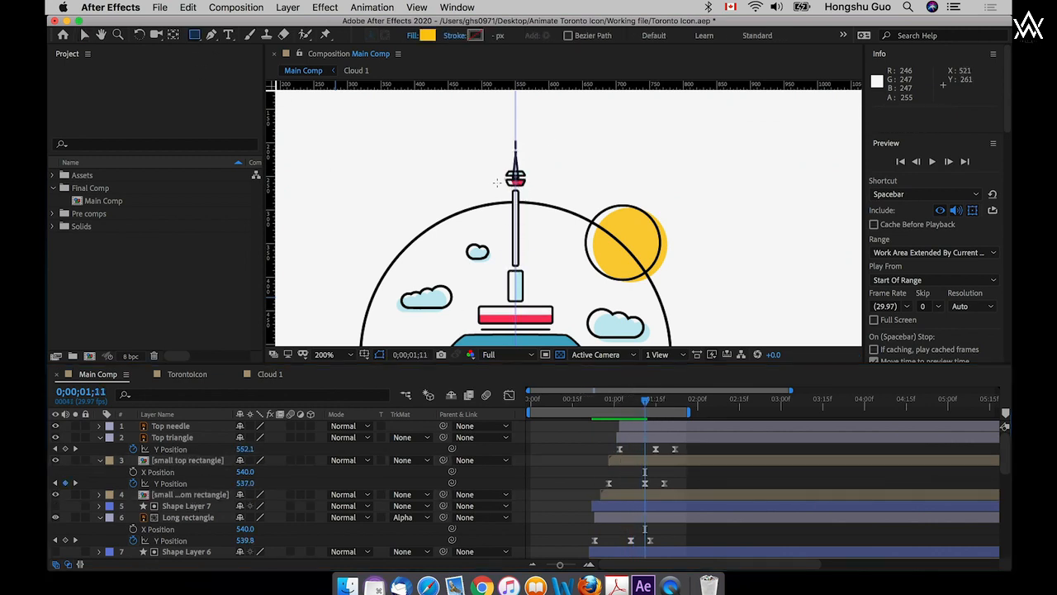
pyautogui.moveTo(500, 170); pyautogui.dragTo(535, 189)
pyautogui.moveTo(176, 426); pyautogui.dragTo(183, 494)
# - Draw matte rectangles over the small top rectangle and the Top triangle, placing each shape layer directly above the layer it covers
pyautogui.click(509, 170)
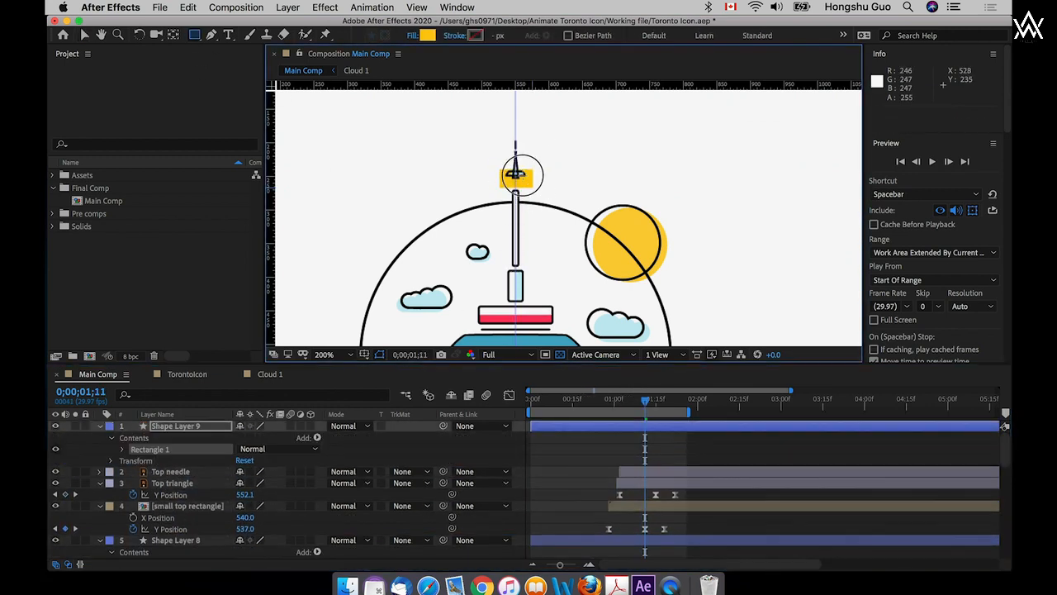
pyautogui.click(597, 447)
pyautogui.moveTo(501, 147); pyautogui.dragTo(531, 188)
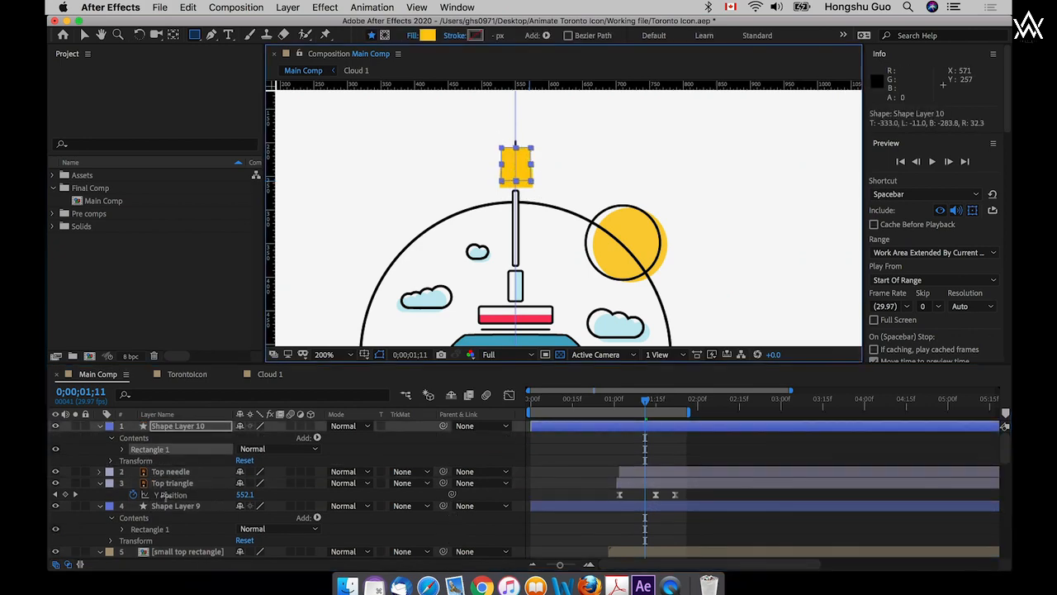
pyautogui.moveTo(177, 427); pyautogui.dragTo(187, 476)
# - Collapse all layers and give the small bottom rectangle, small top rectangle and Top triangle layers an alpha matte from the shape layer above each
pyautogui.press('super+a')
pyautogui.hotkey('ctrl', '`')
pyautogui.click(571, 477)
pyautogui.click(411, 495)
pyautogui.click(429, 518)
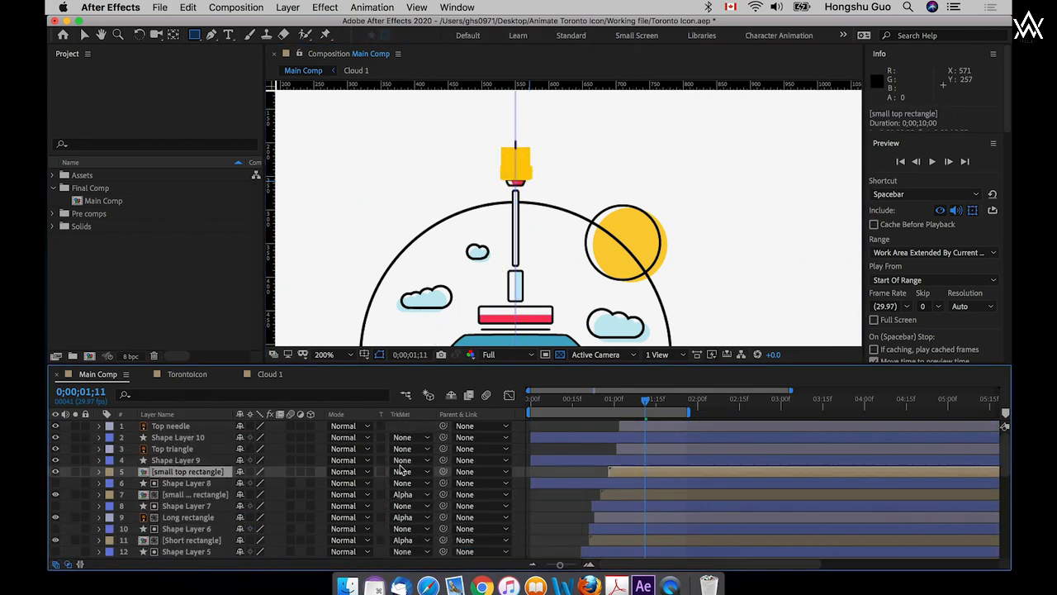
pyautogui.click(411, 472)
pyautogui.click(429, 494)
pyautogui.click(195, 449)
pyautogui.click(411, 449)
pyautogui.click(430, 471)
# - Shift Shape Layers 10, 9 and 8 in time so each matte starts together with the tower part beneath it
pyautogui.moveTo(569, 439); pyautogui.dragTo(656, 437)
pyautogui.moveTo(552, 460); pyautogui.dragTo(632, 460)
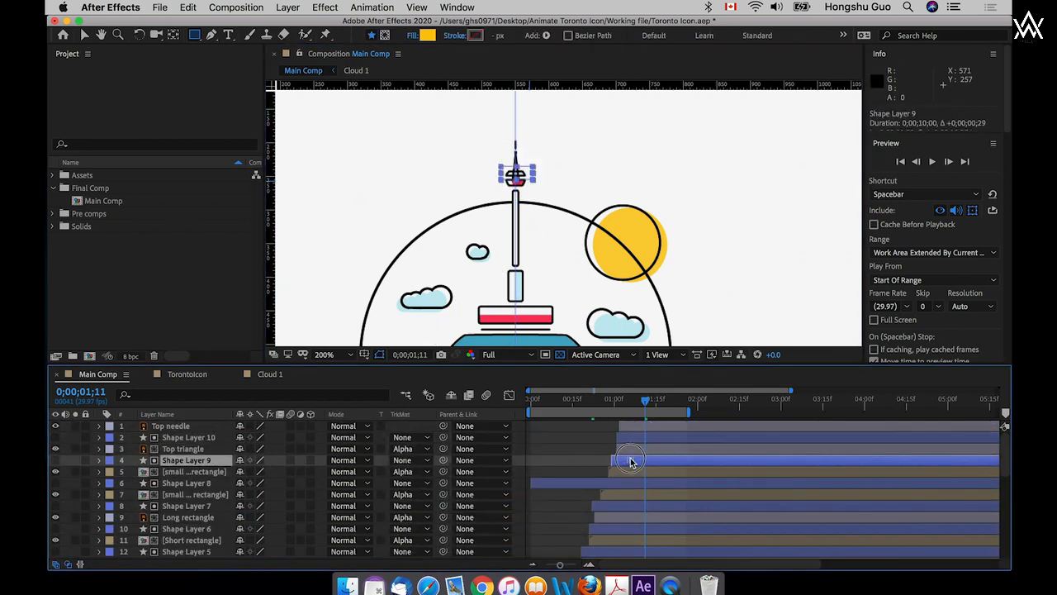
pyautogui.moveTo(536, 483); pyautogui.dragTo(606, 482)
# - Move the Top triangle's matte rectangle, Shape Layer 10, slightly upward in the composition
pyautogui.click(651, 400)
pyautogui.moveTo(651, 400); pyautogui.dragTo(645, 400)
pyautogui.click(175, 438)
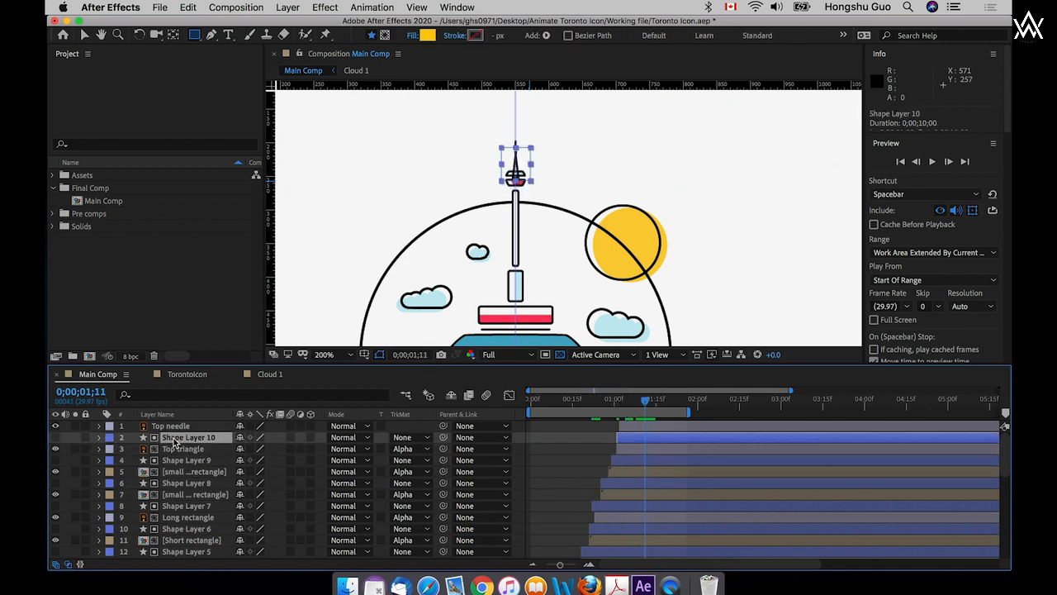
pyautogui.press('v')
pyautogui.moveTo(521, 166); pyautogui.dragTo(519, 154)
# - Shift the Top needle layer 5 frames later, reveal its keyframes and extend the work area end to 0;00;02;10
pyautogui.moveTo(615, 398); pyautogui.dragTo(659, 392)
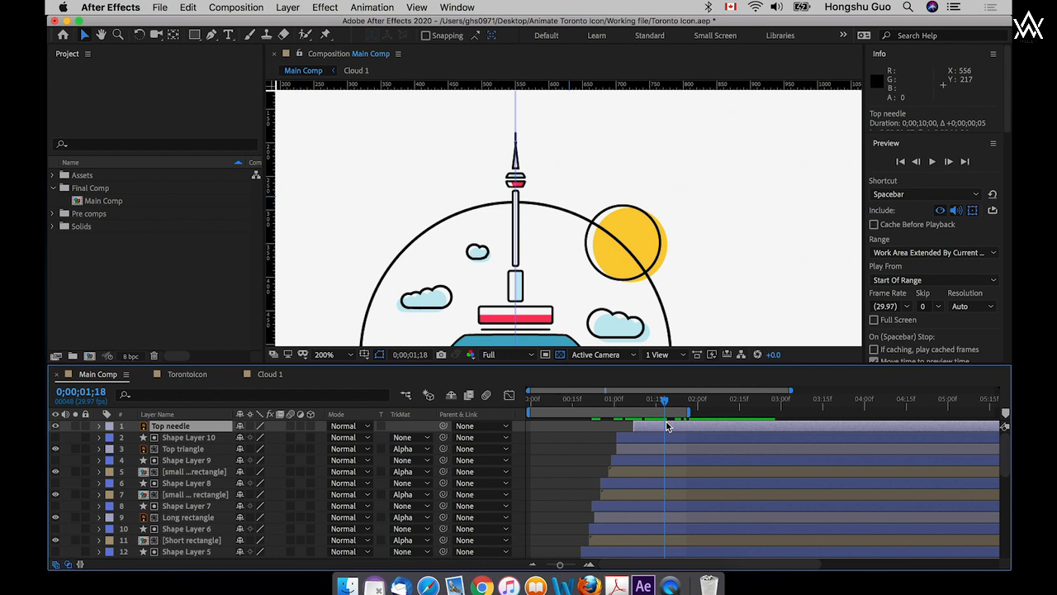
pyautogui.click(666, 427)
pyautogui.press('u')
pyautogui.moveTo(688, 411); pyautogui.dragTo(731, 410)
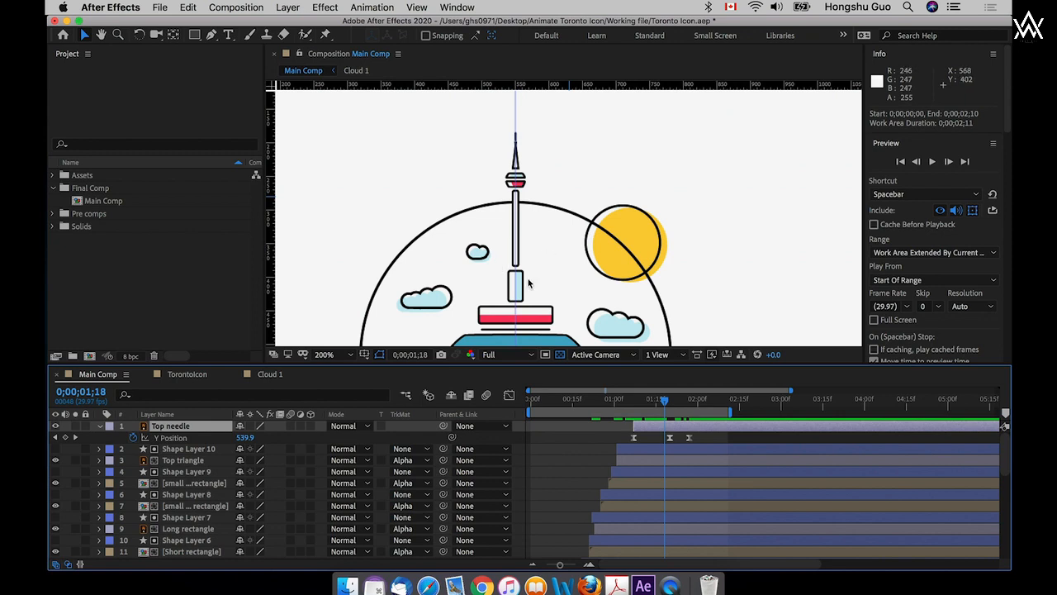
# - Set the Top needle's Y Position to 492 on its middle keyframe at 0;00;01;20
pyautogui.click(708, 438)
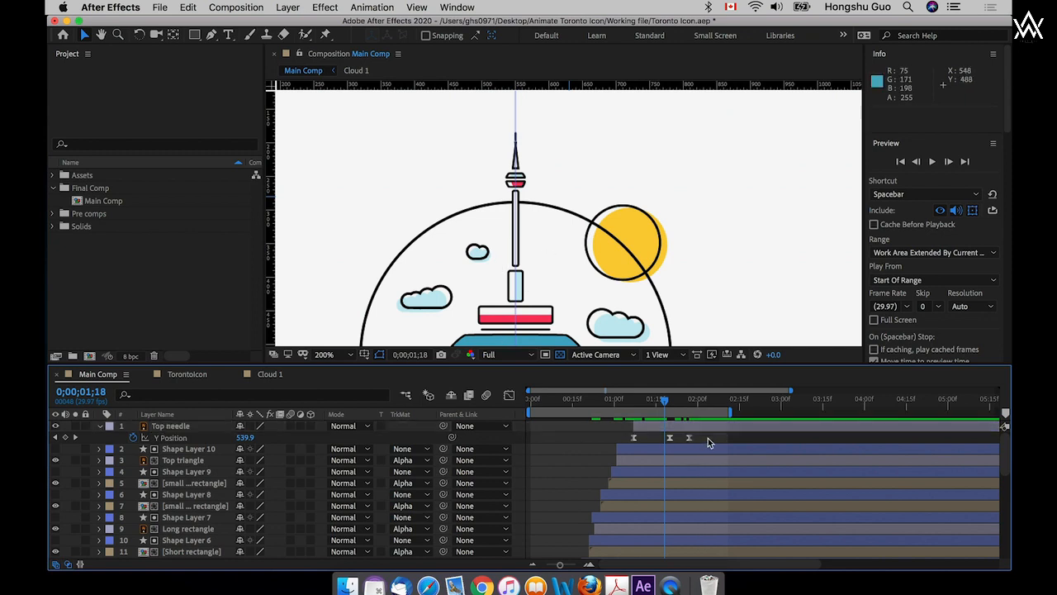
pyautogui.moveTo(570, 145); pyautogui.dragTo(521, 217)
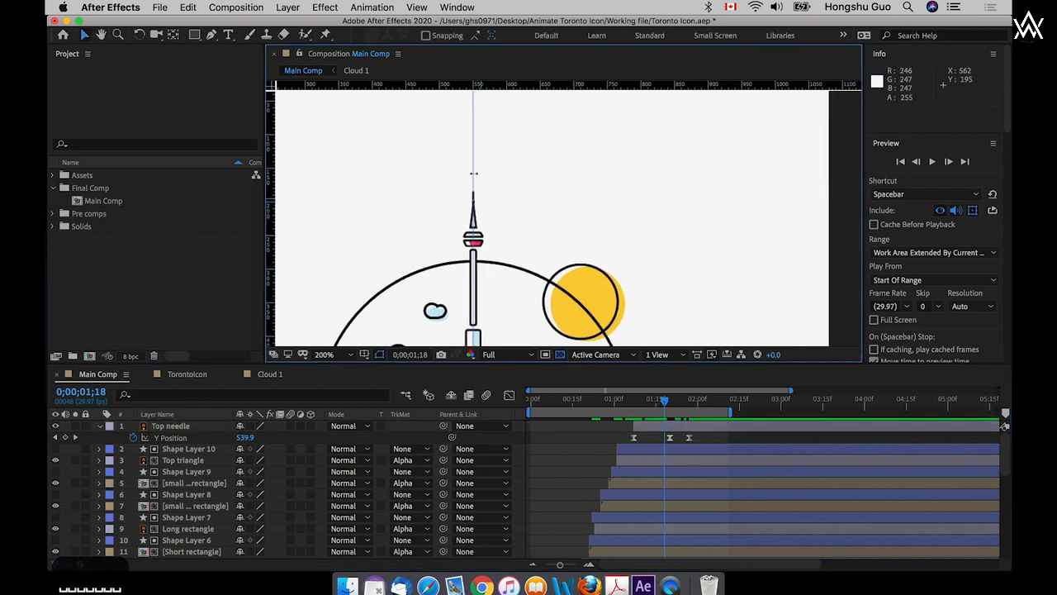
pyautogui.moveTo(667, 403); pyautogui.dragTo(674, 403)
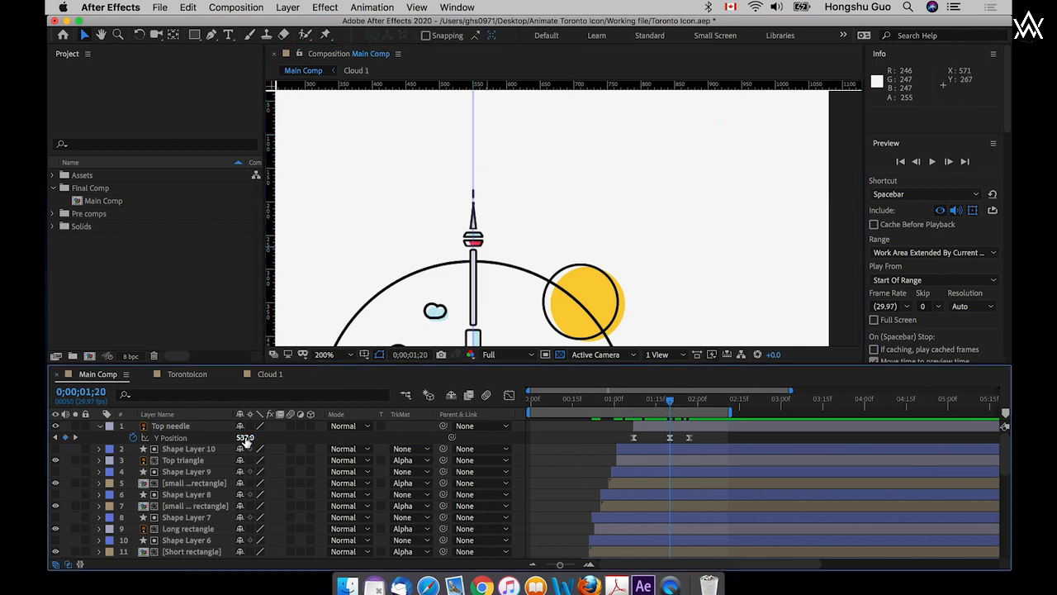
pyautogui.moveTo(246, 442); pyautogui.dragTo(213, 437)
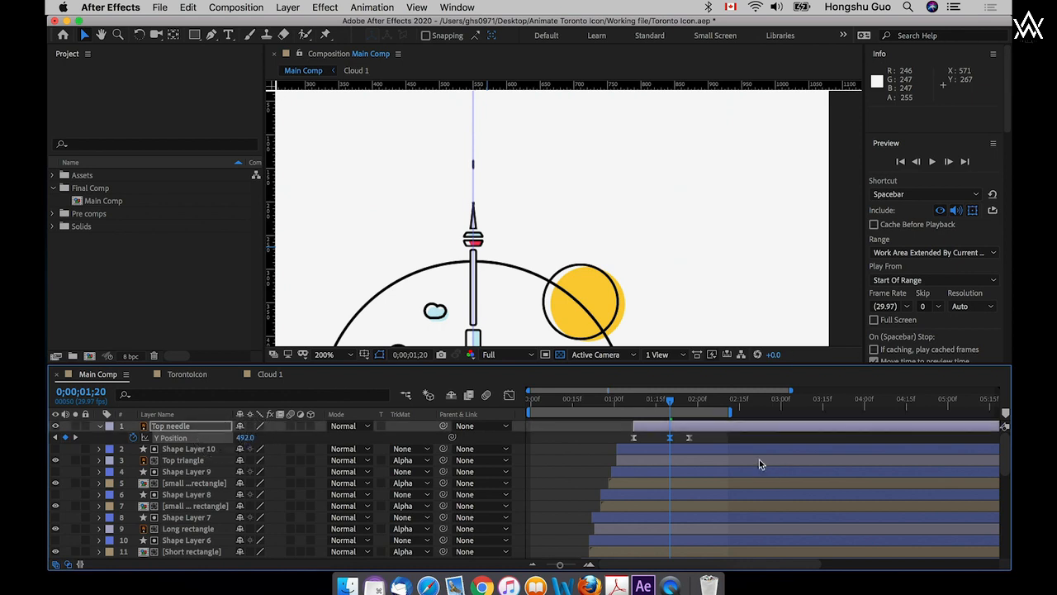
# - Delay the Top needle's last Y Position keyframe to 0;00;02;04 and preview the animation
pyautogui.moveTo(690, 439); pyautogui.dragTo(698, 440)
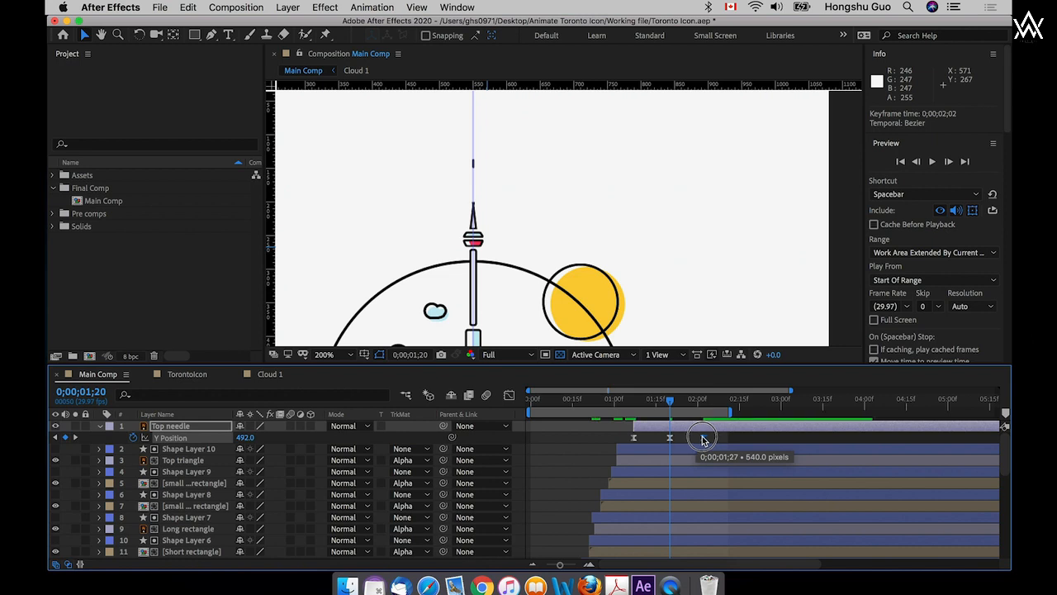
pyautogui.moveTo(703, 441); pyautogui.dragTo(711, 441)
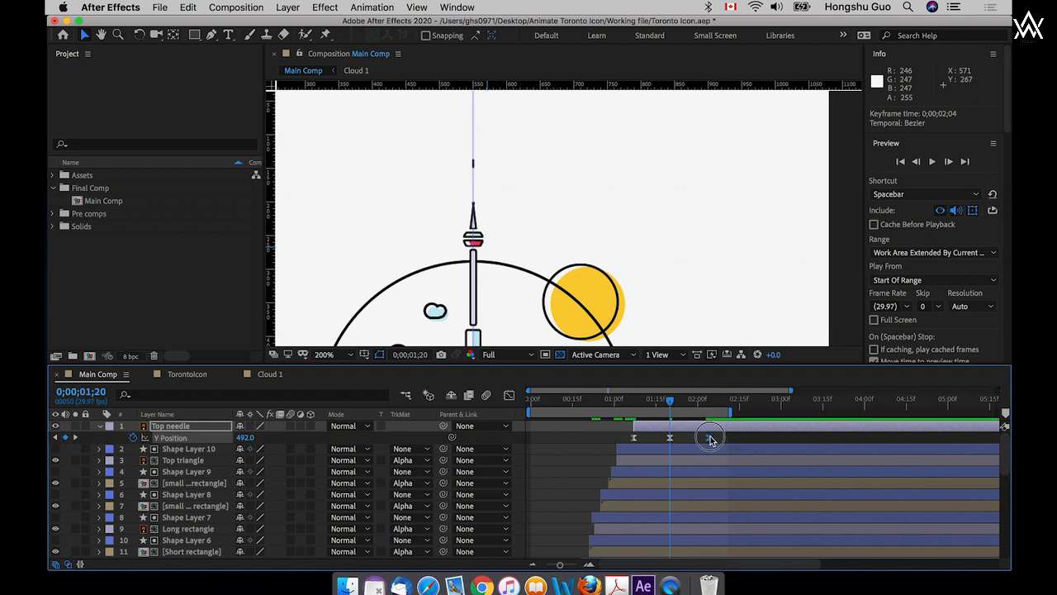
pyautogui.click(631, 400)
pyautogui.press('space')
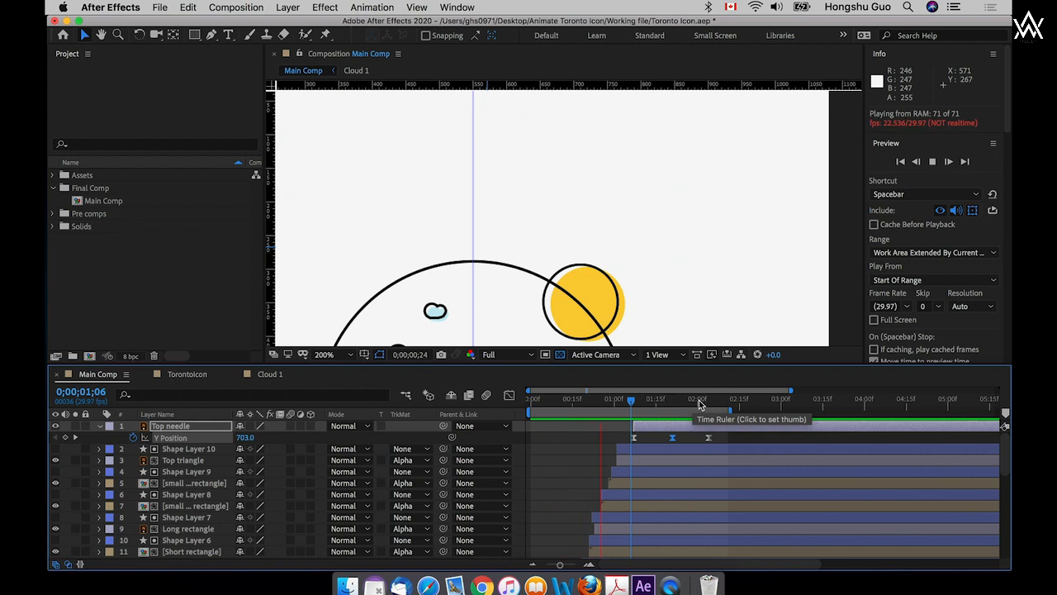
pyautogui.press('space')
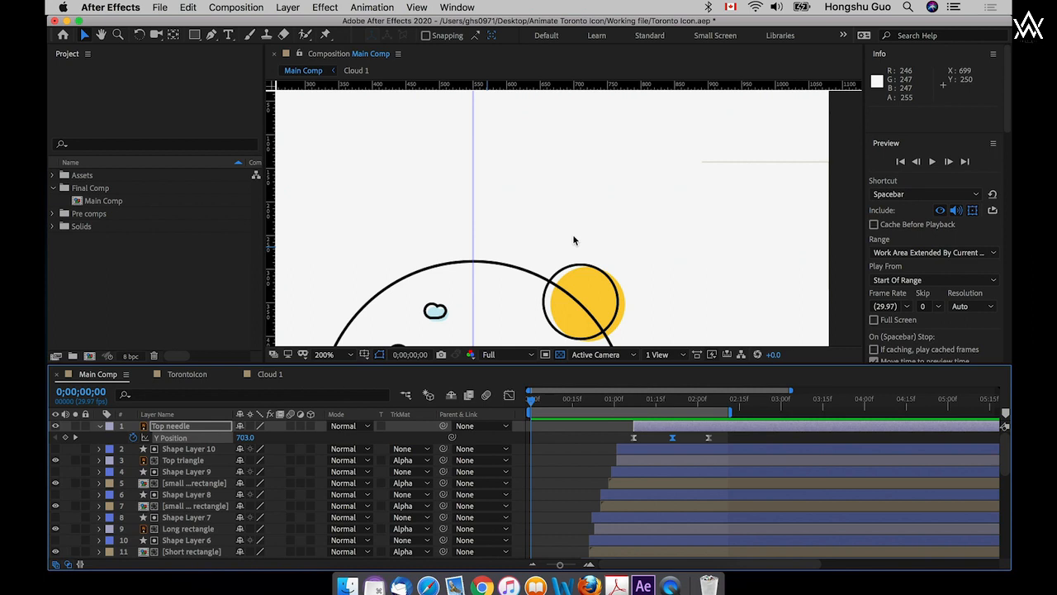
# - Hide the guides and set the composition view magnification to 100%
pyautogui.press('super+semicolon')
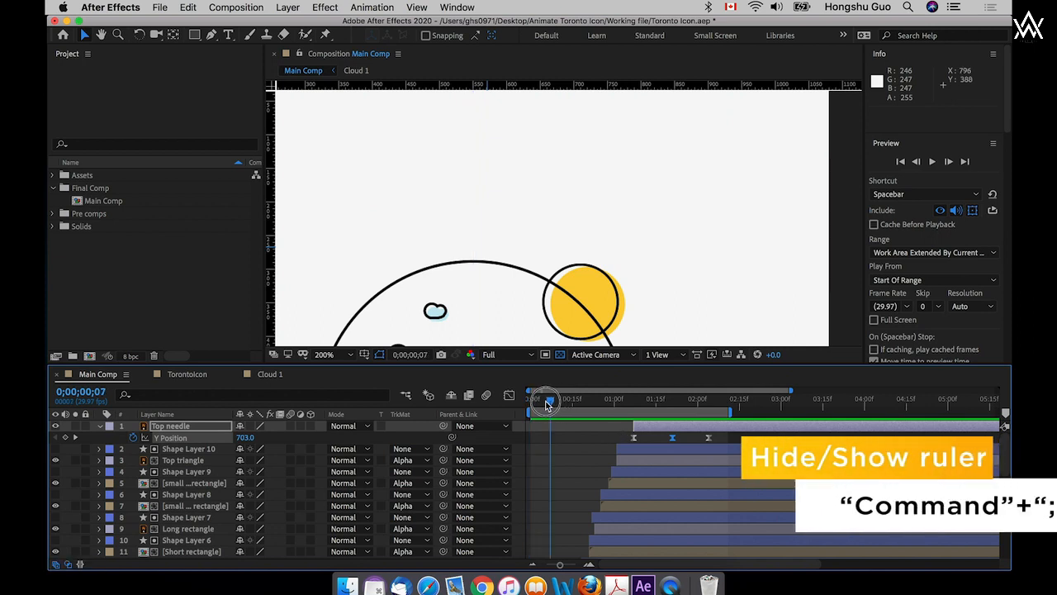
pyautogui.press('super+minus')
pyautogui.press('super+minus')
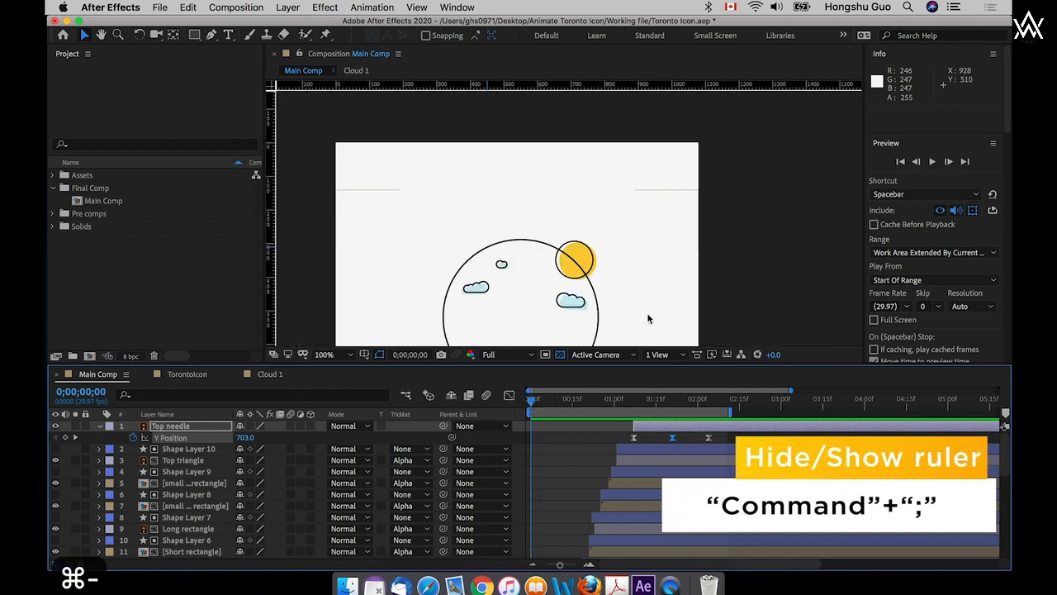
pyautogui.click(343, 357)
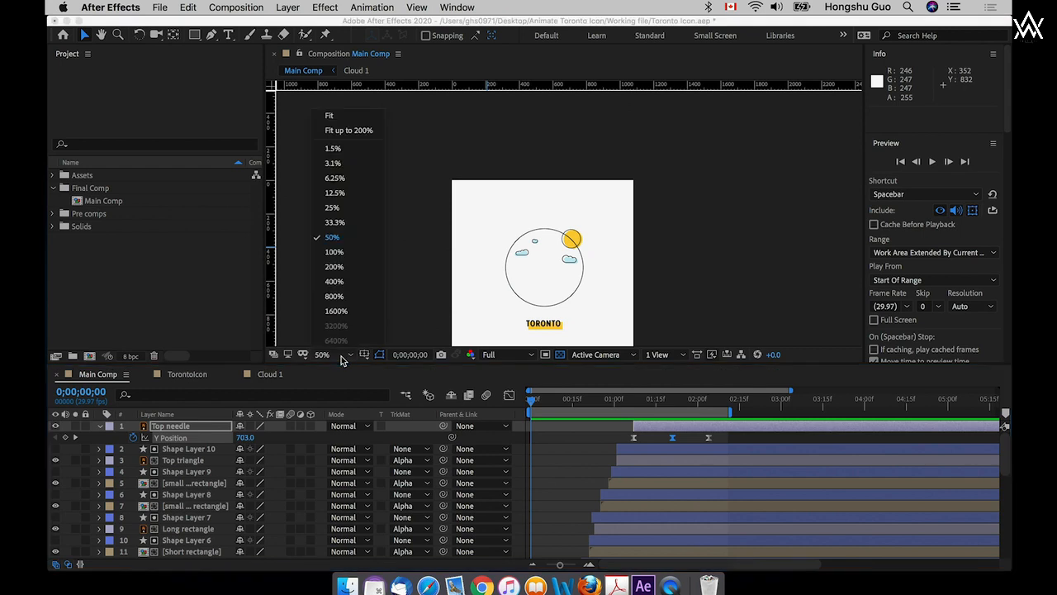
pyautogui.click(334, 252)
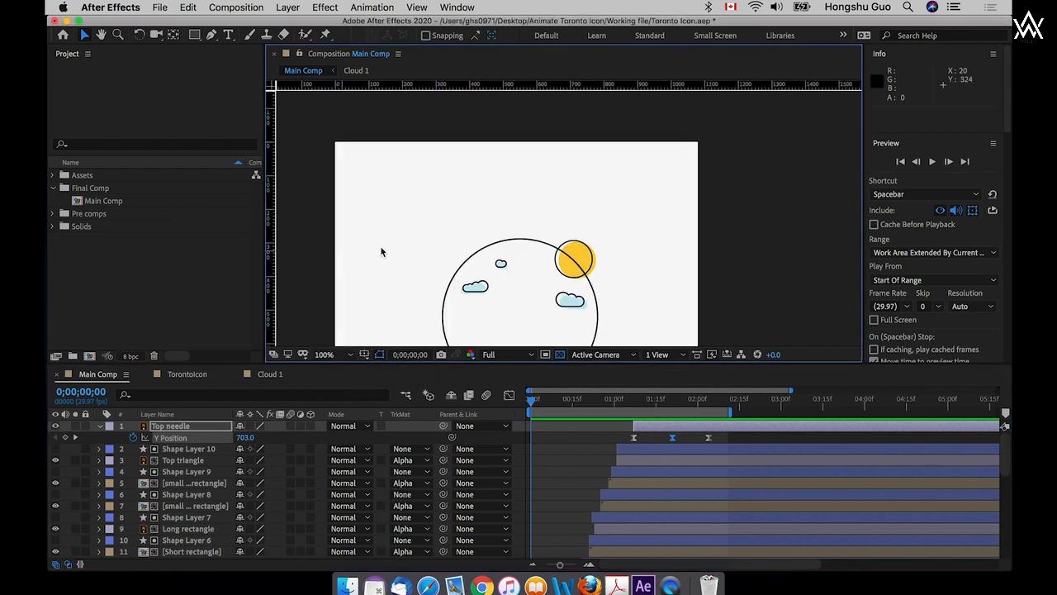
pyautogui.moveTo(606, 297); pyautogui.dragTo(609, 224)
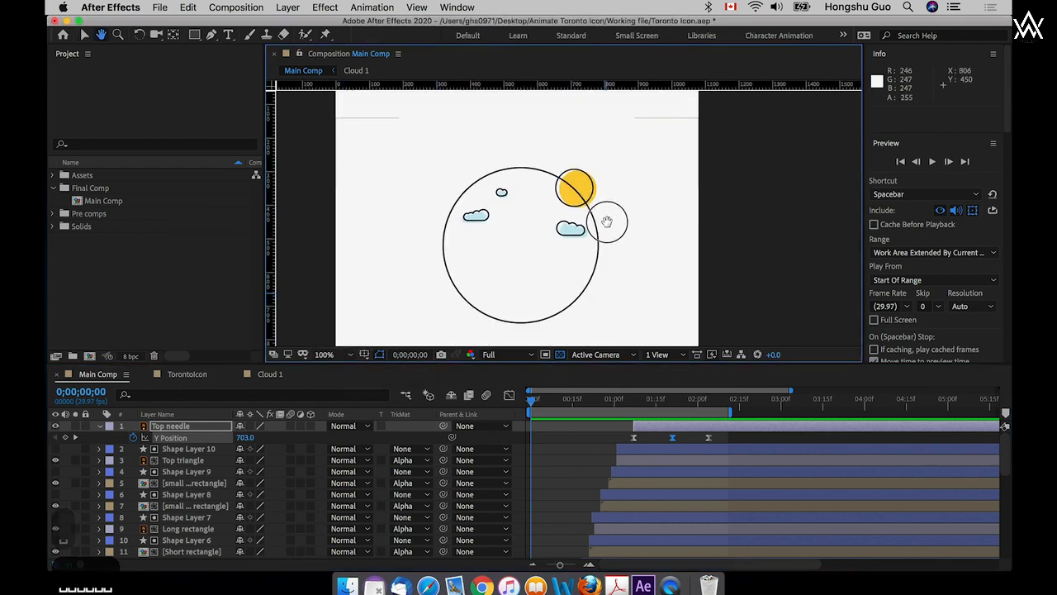
# - Play the whole tower animation from the first frame
pyautogui.click(510, 398)
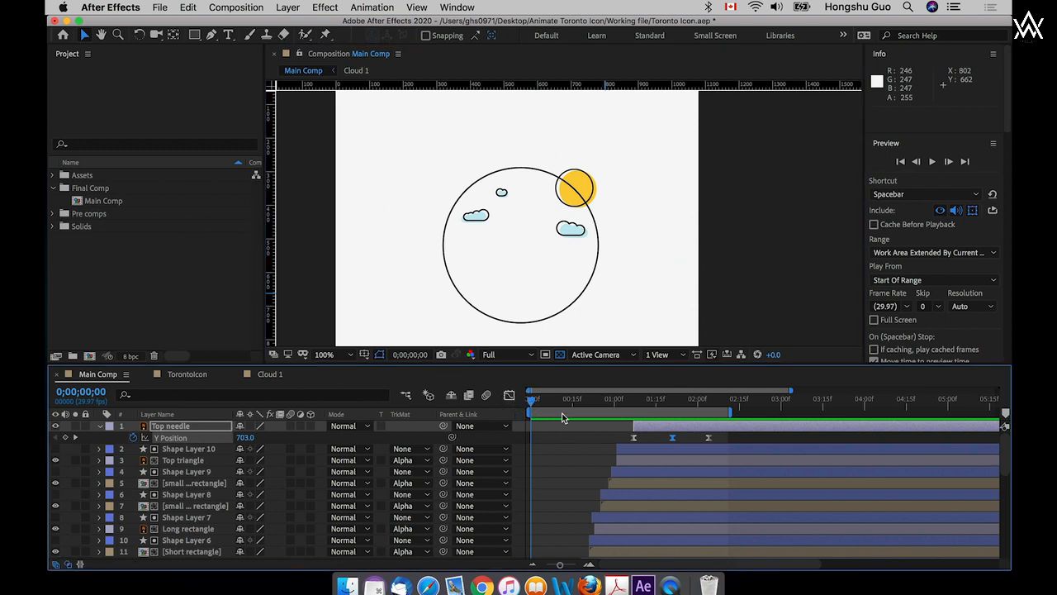
pyautogui.press('space')
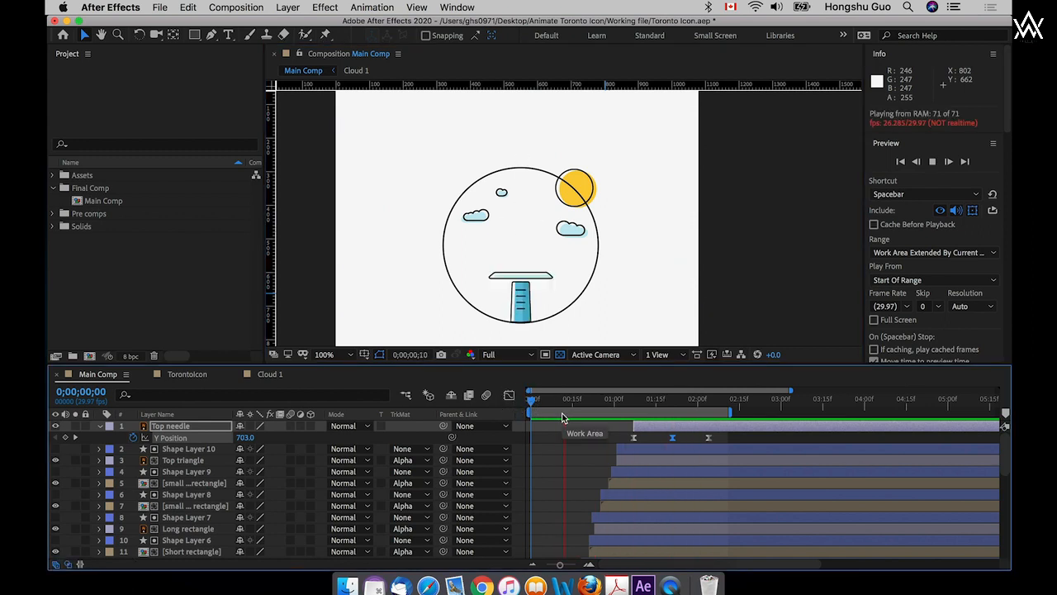
pyautogui.click(589, 444)
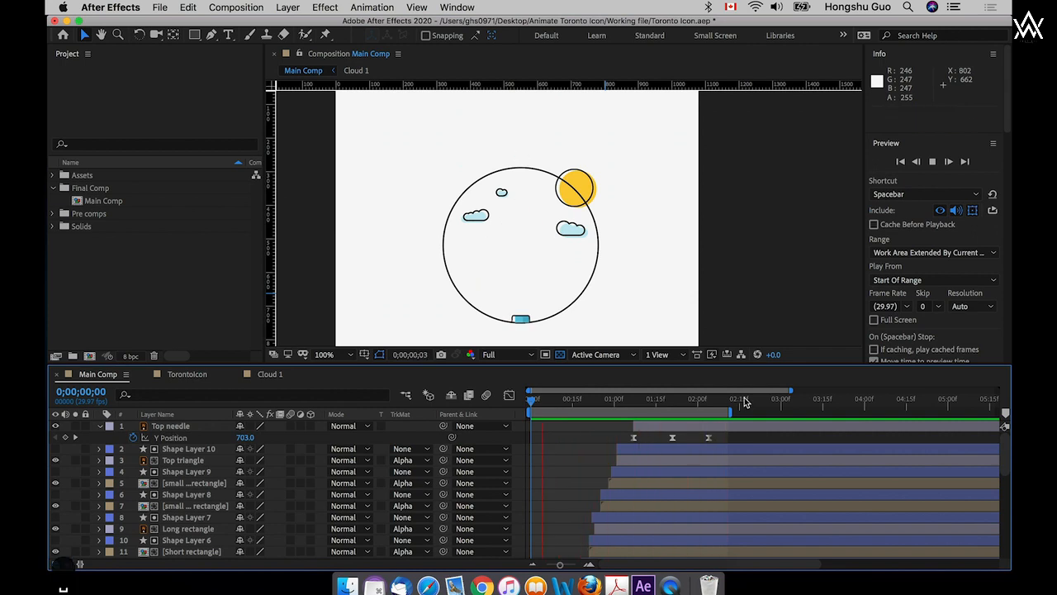
# - At 0;00;02;04, draw a matte rectangle about 97 by 137 px over the Top needle, ending above the triangle's tip
pyautogui.click(698, 400)
pyautogui.moveTo(698, 400); pyautogui.dragTo(708, 399)
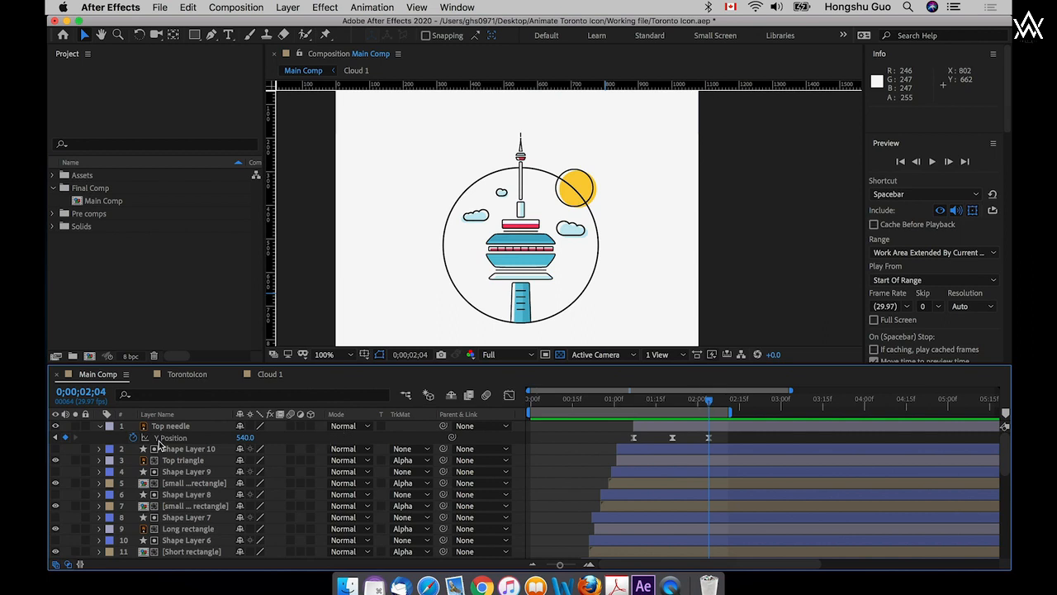
pyautogui.click(194, 35)
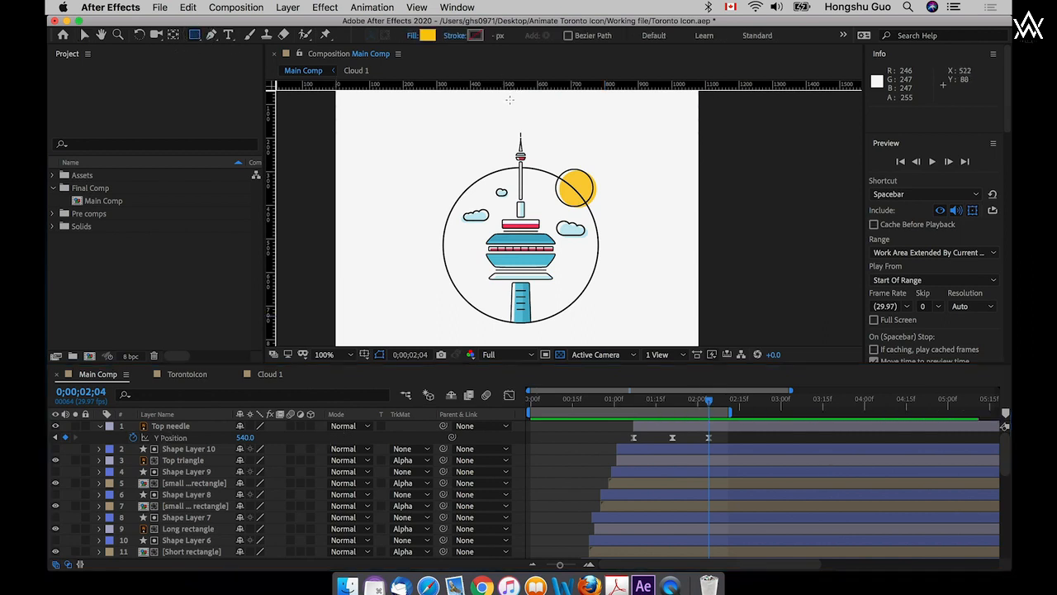
pyautogui.moveTo(506, 95); pyautogui.dragTo(538, 141)
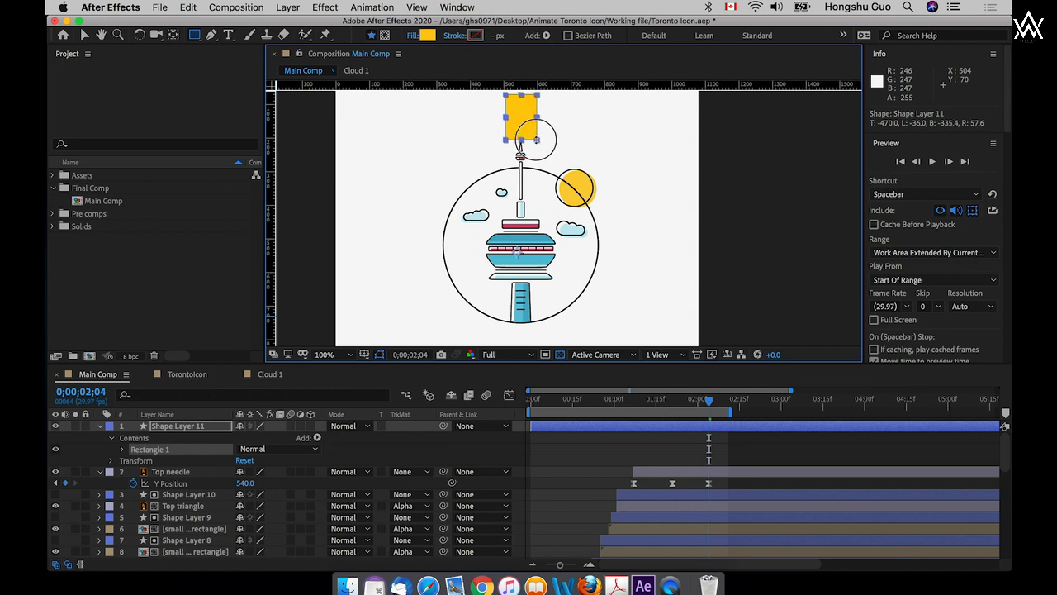
pyautogui.moveTo(537, 140); pyautogui.dragTo(540, 141)
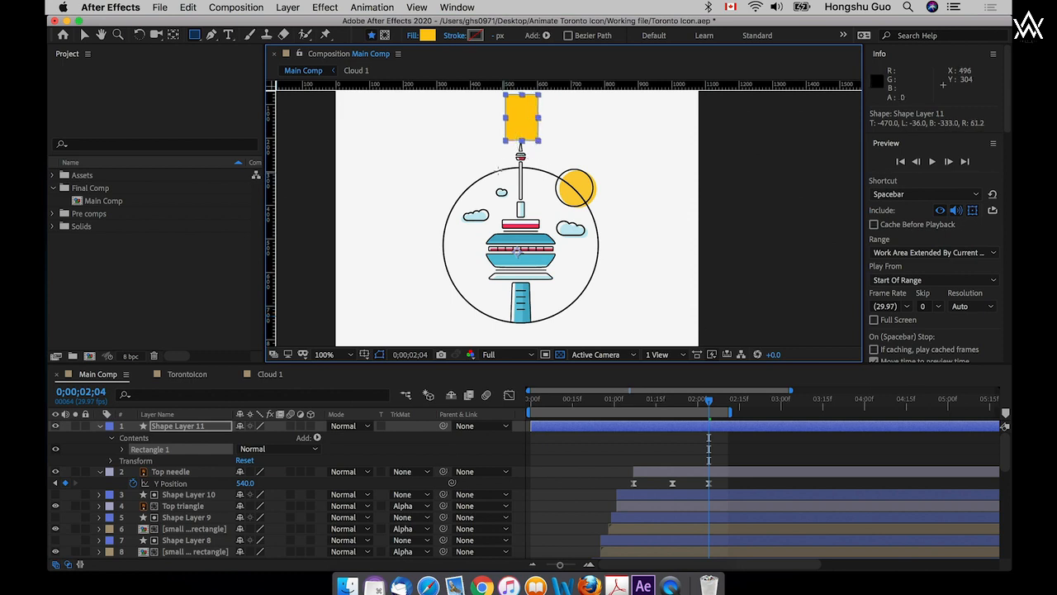
pyautogui.click(630, 460)
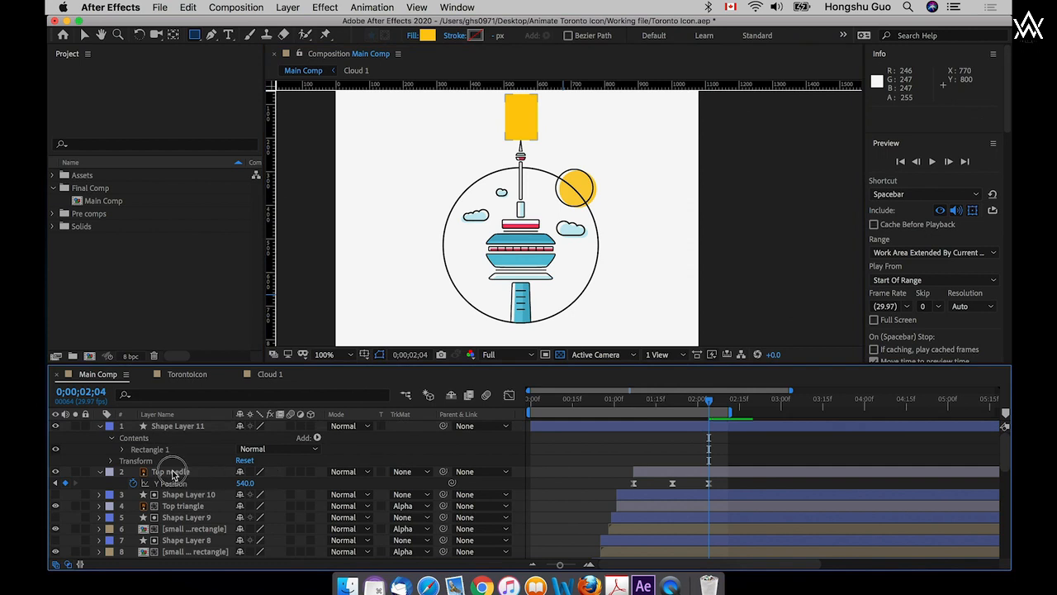
# - Set the Top needle layer's track matte to Alpha Matte "Shape Layer 11"
pyautogui.click(170, 472)
pyautogui.click(411, 474)
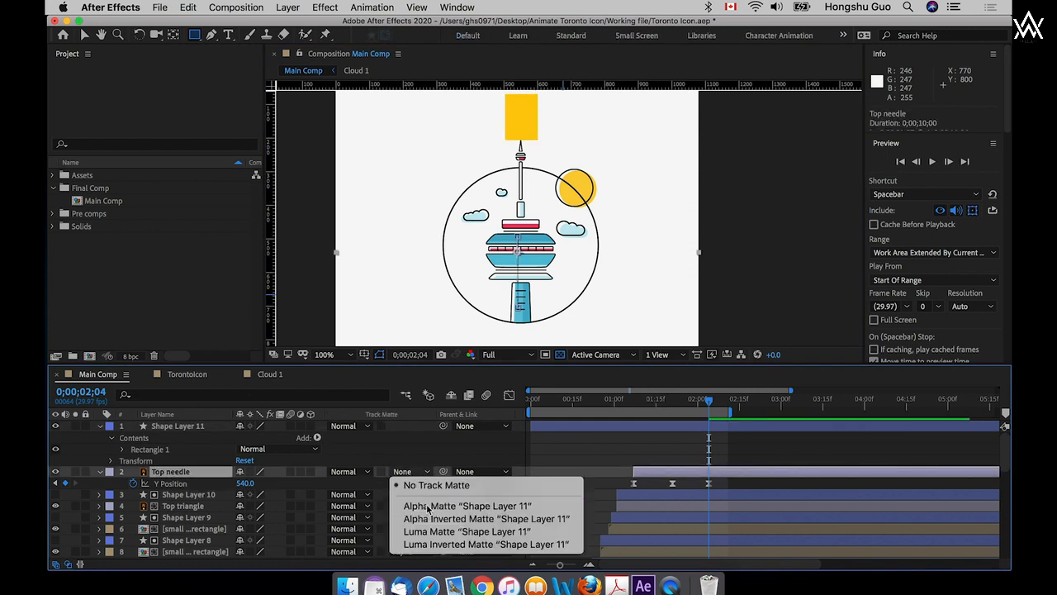
pyautogui.click(463, 505)
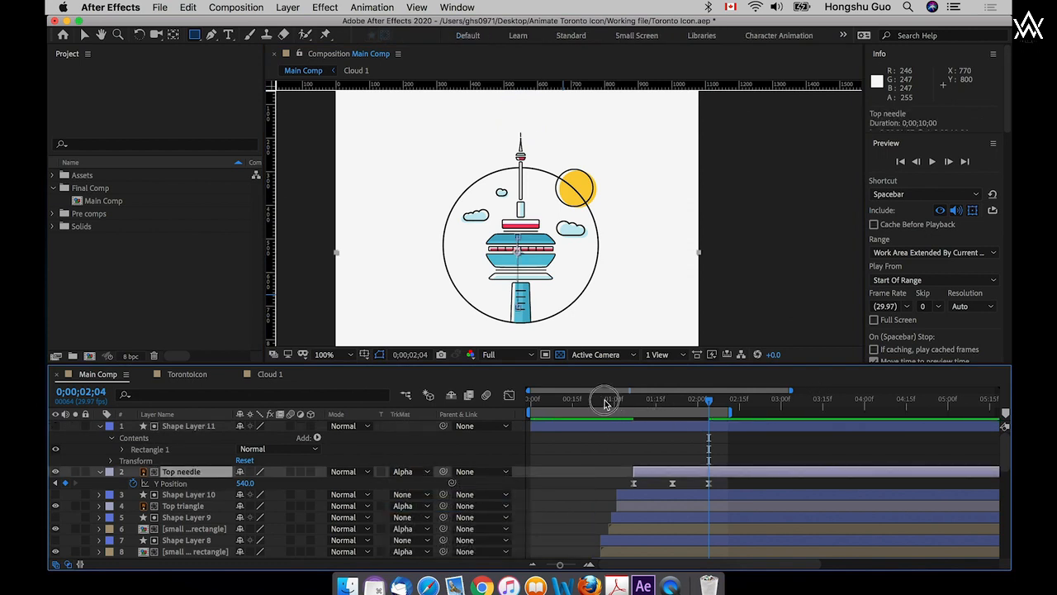
# - Replay the animation from the first frame to check how the matted Top needle rises into place
pyautogui.press('Home')
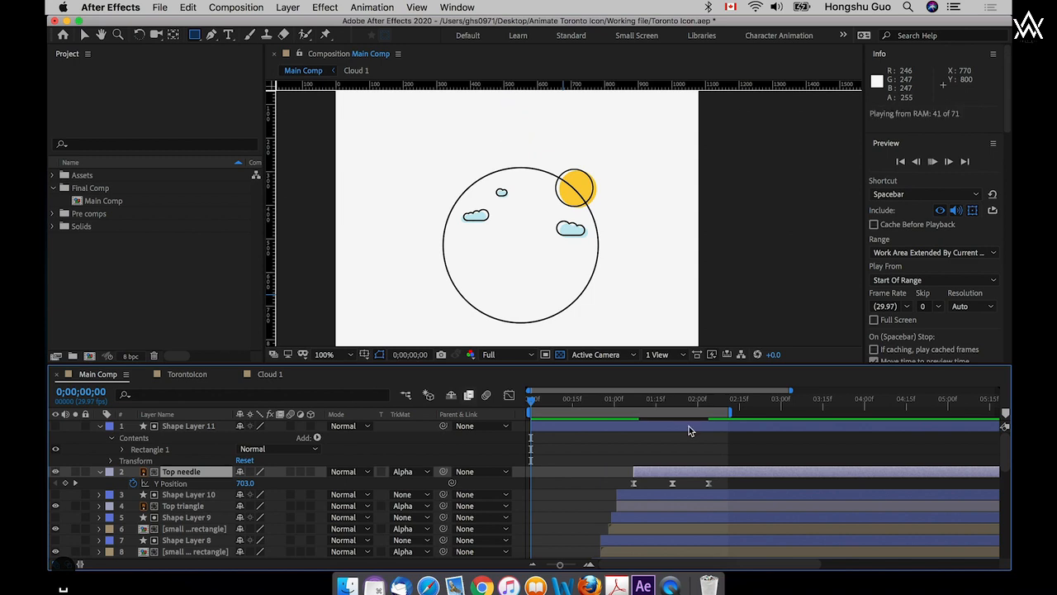
pyautogui.press('space')
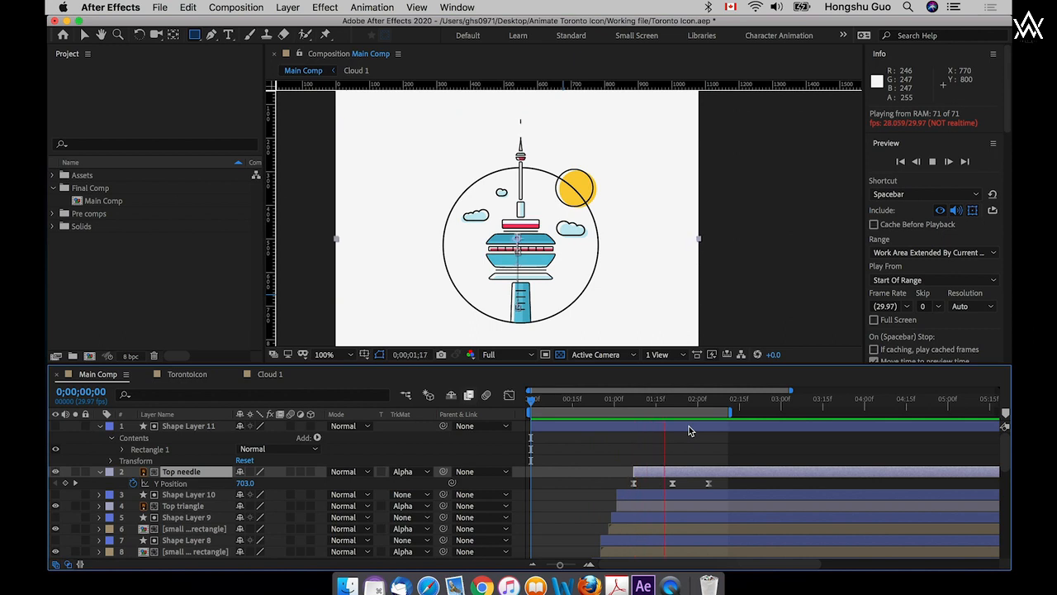
pyautogui.press('space')
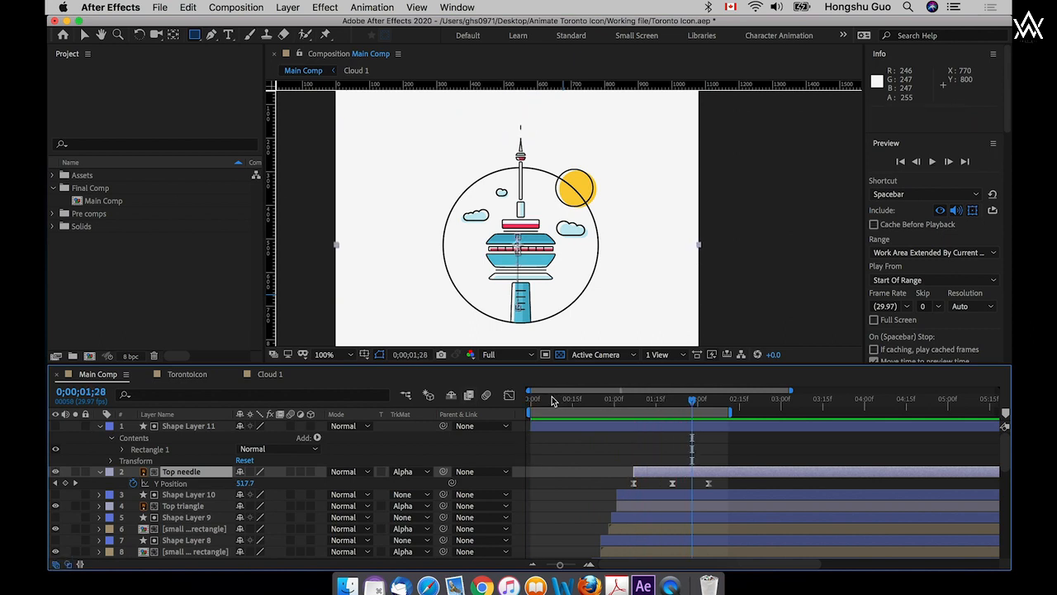
pyautogui.moveTo(553, 400); pyautogui.dragTo(531, 402)
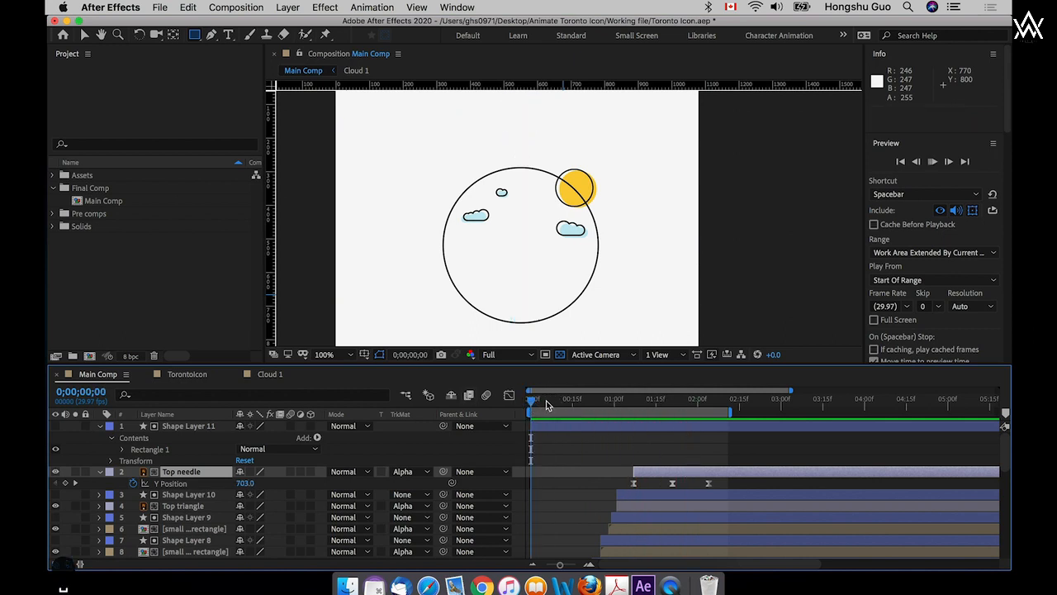
pyautogui.press('space')
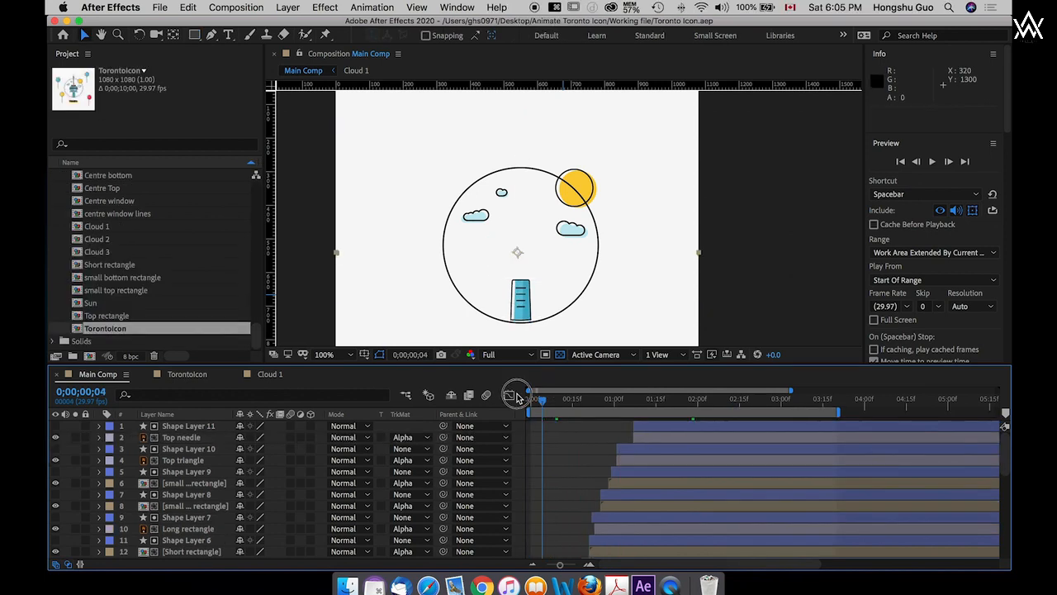
# - Bring the Circle and Sun layers to the top of the Main Comp layer stack, above Shape Layer 11
pyautogui.moveTo(516, 395); pyautogui.dragTo(517, 398)
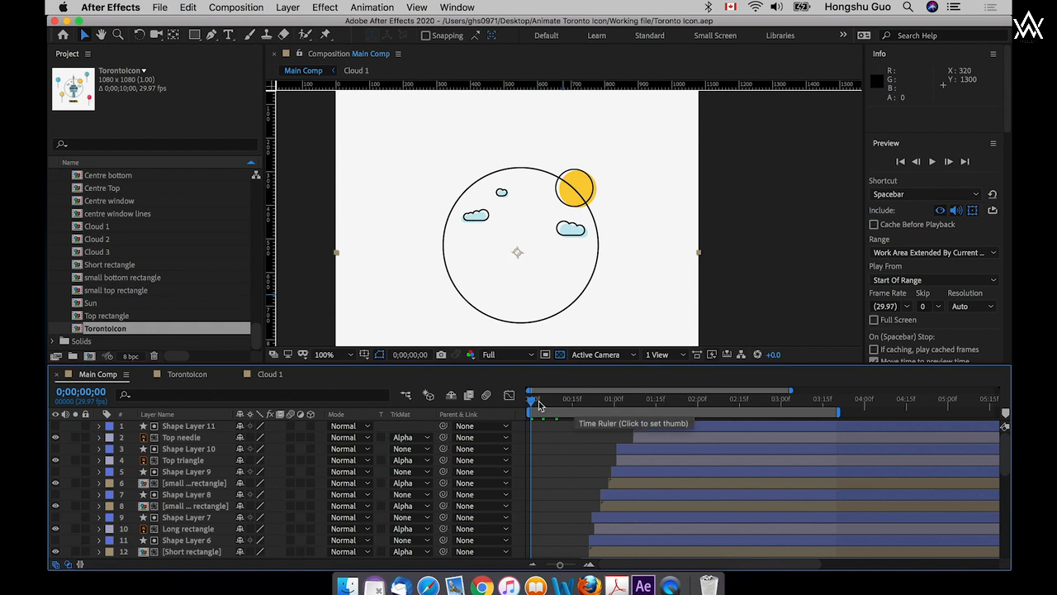
pyautogui.moveTo(539, 404); pyautogui.dragTo(560, 404)
pyautogui.scroll(-3, 188, 517)
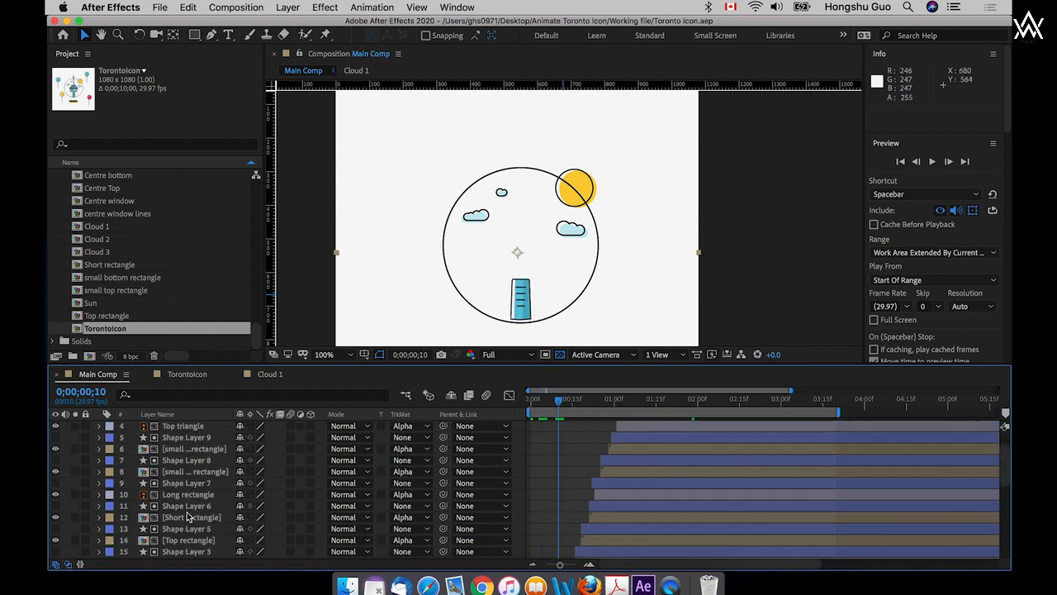
pyautogui.scroll(-20, 188, 517)
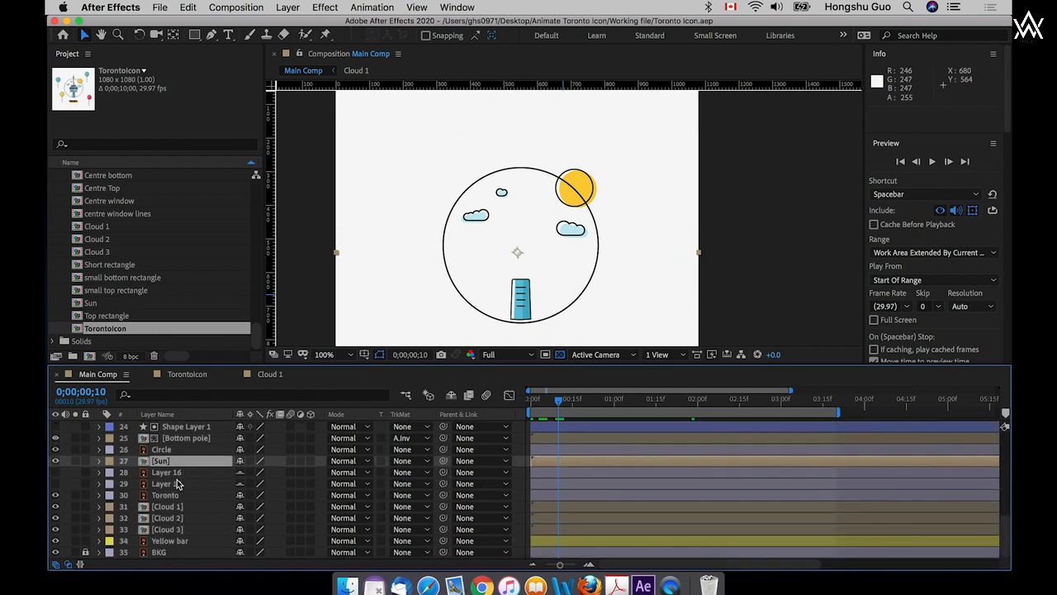
pyautogui.click(167, 451)
pyautogui.click(169, 462)
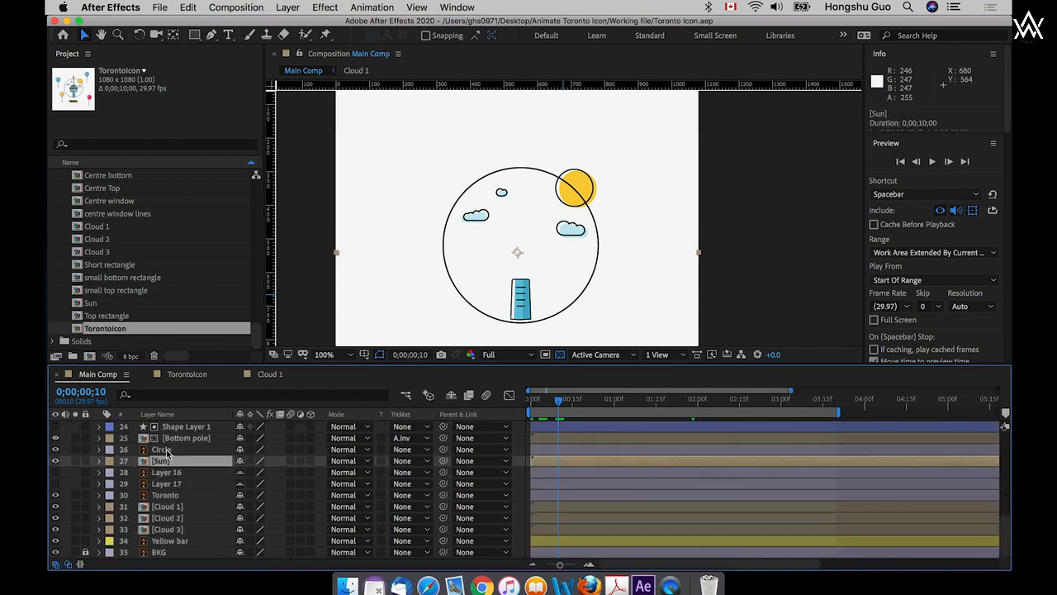
pyautogui.keyDown('shift'); pyautogui.click(168, 451); pyautogui.keyUp('shift')
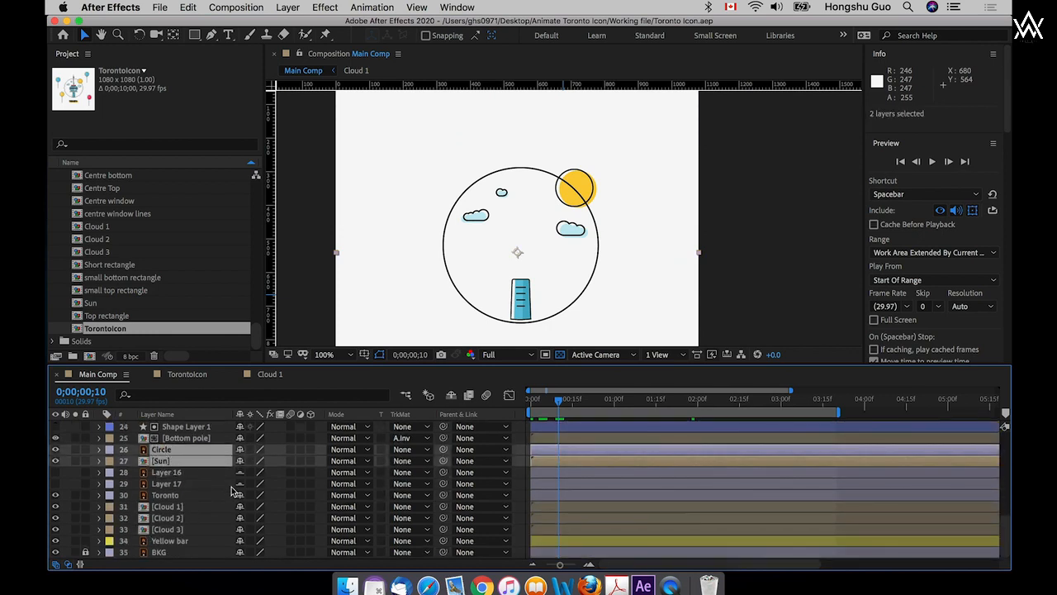
pyautogui.hotkey('ctrl', 'shift', ']')
pyautogui.click(547, 467)
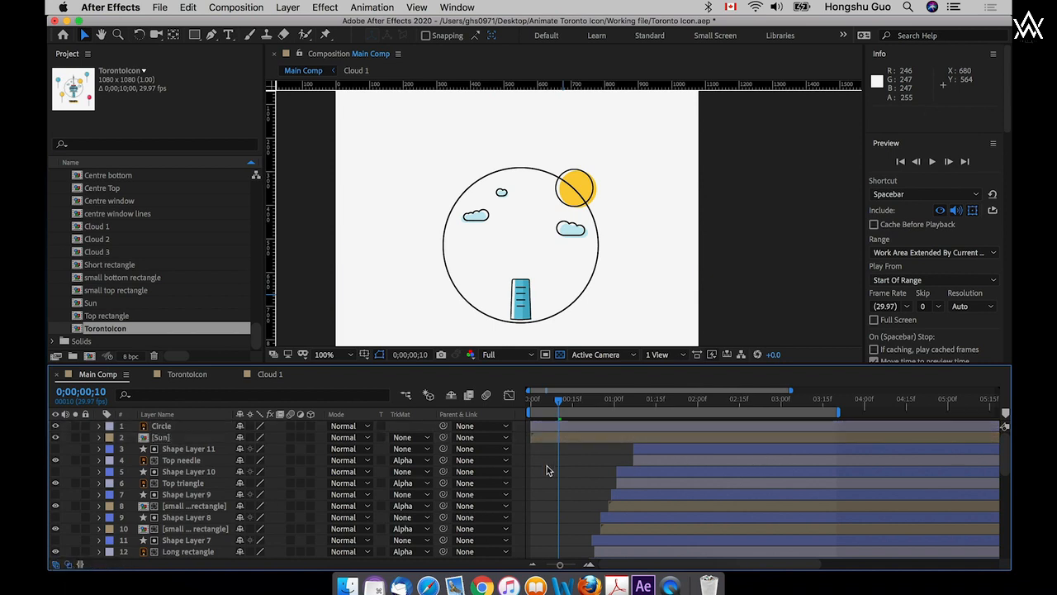
# - Convert the Circle layer into an editable shape layer with Create Shapes from Vector Layer
pyautogui.click(168, 437)
pyautogui.press('Home')
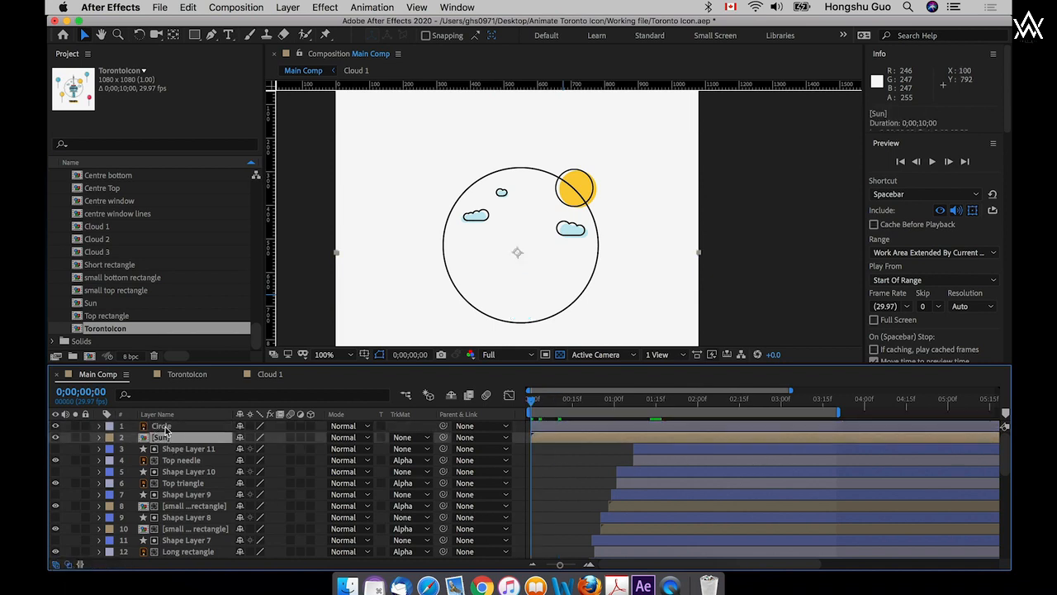
pyautogui.click(162, 426)
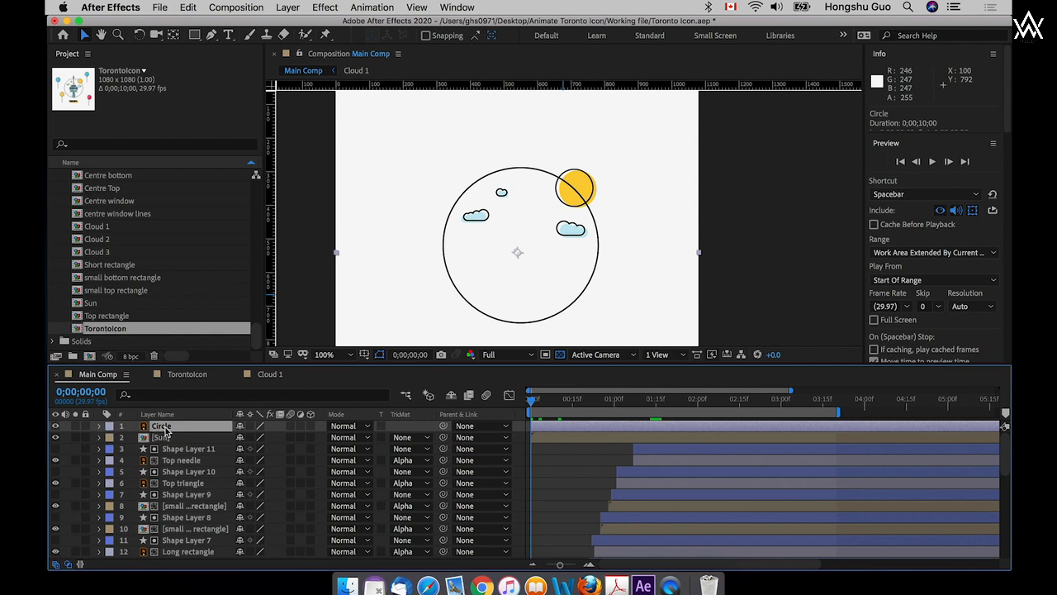
pyautogui.rightClick(165, 430)
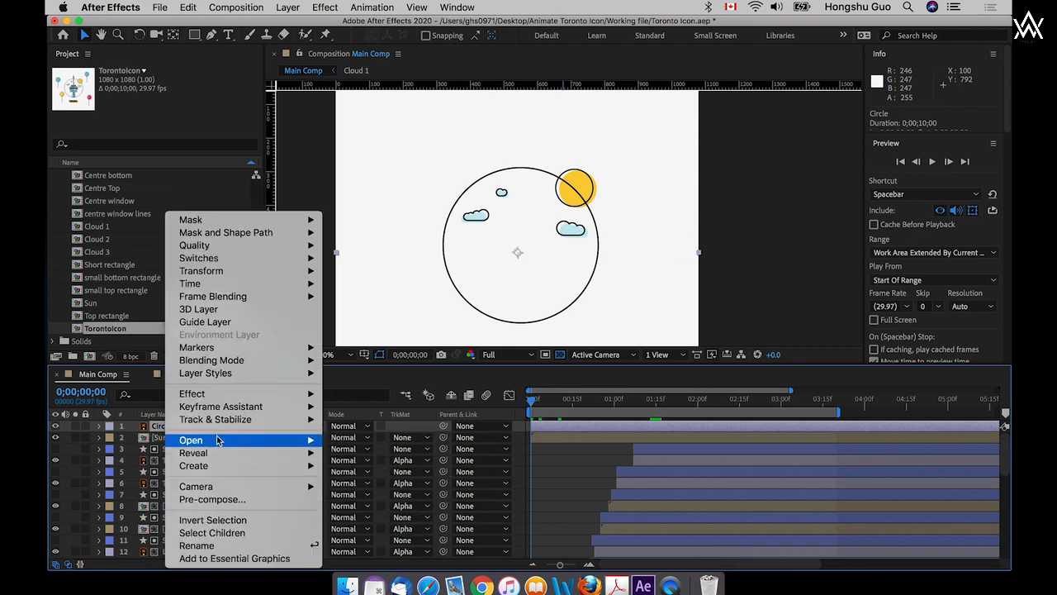
pyautogui.moveTo(218, 471)
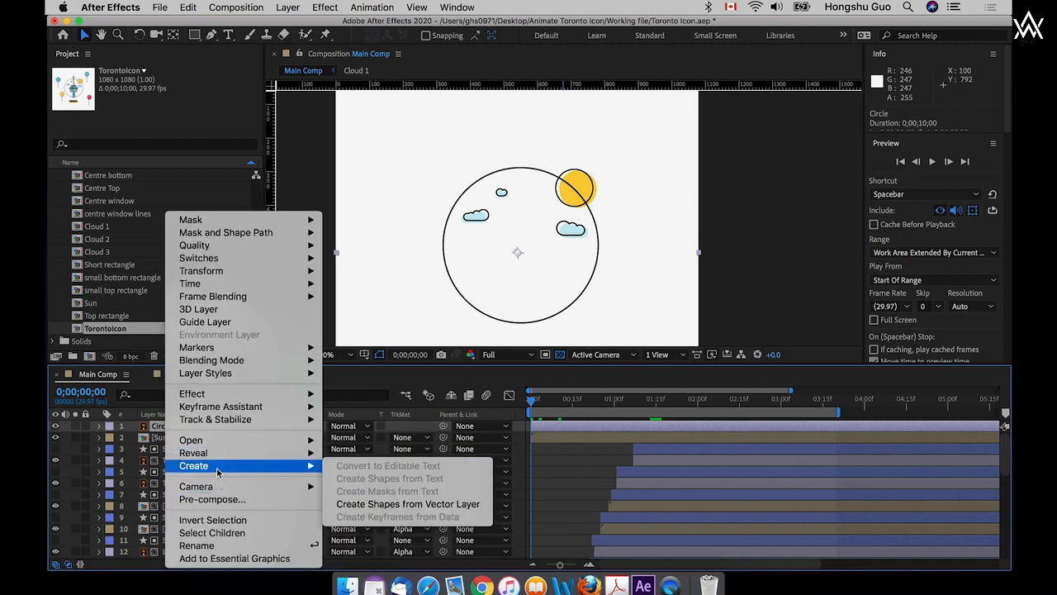
pyautogui.click(361, 510)
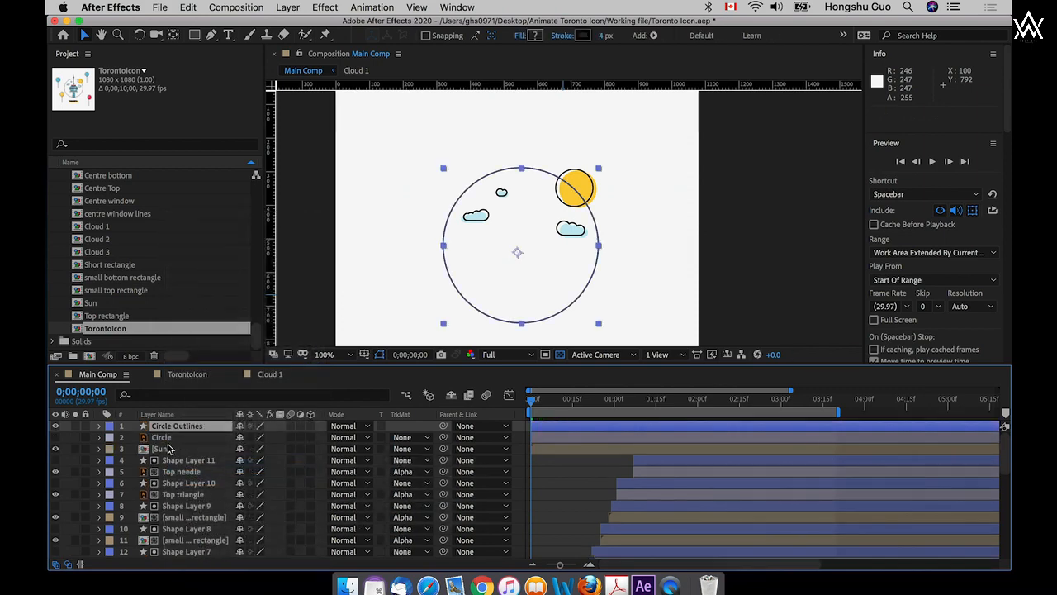
# - Delete the original Circle vector layer, keeping the Circle Outlines shape layer
pyautogui.click(162, 438)
pyautogui.click(169, 428)
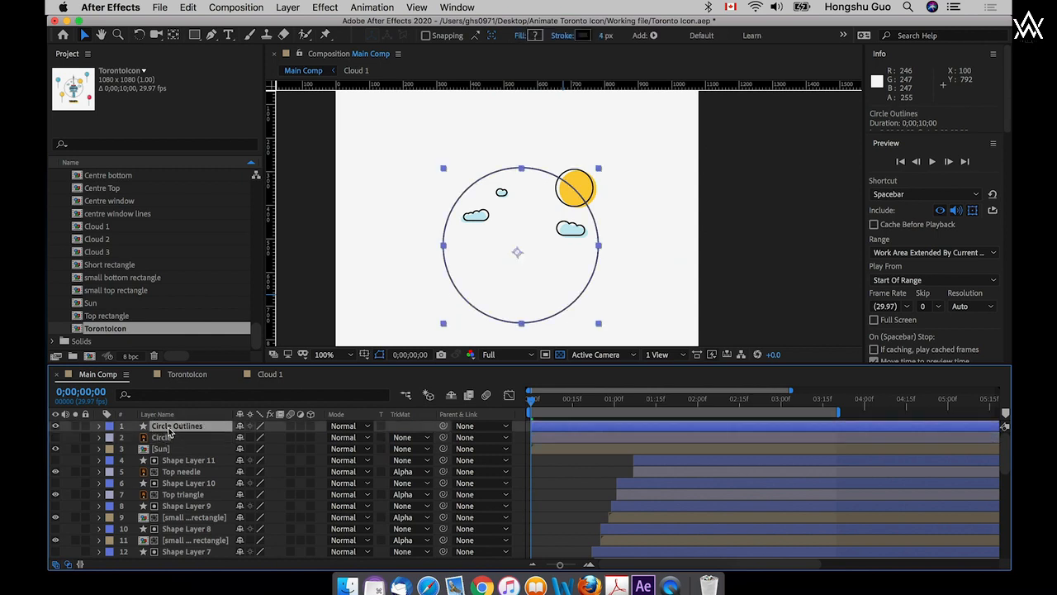
pyautogui.click(161, 439)
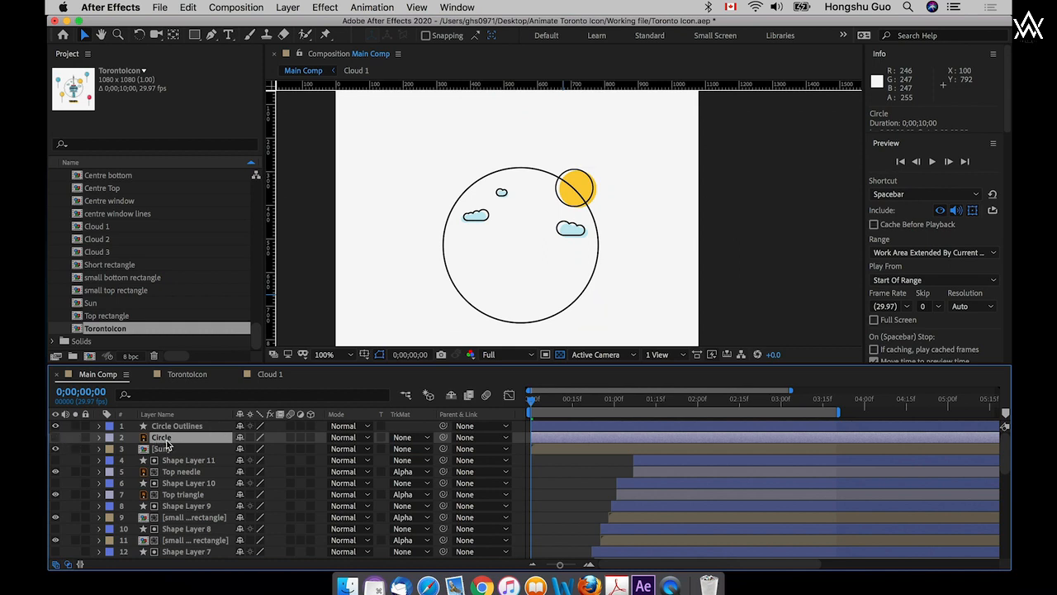
pyautogui.press('BackSpace')
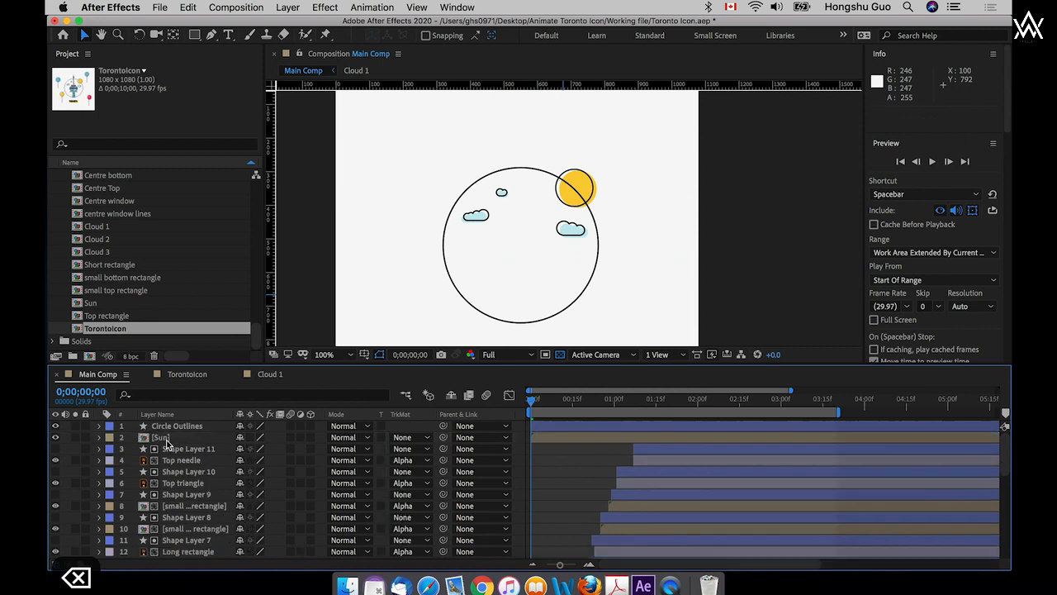
# - Add Trim Paths to the Circle Outlines layer and expose its Start, End and Offset properties
pyautogui.click(170, 427)
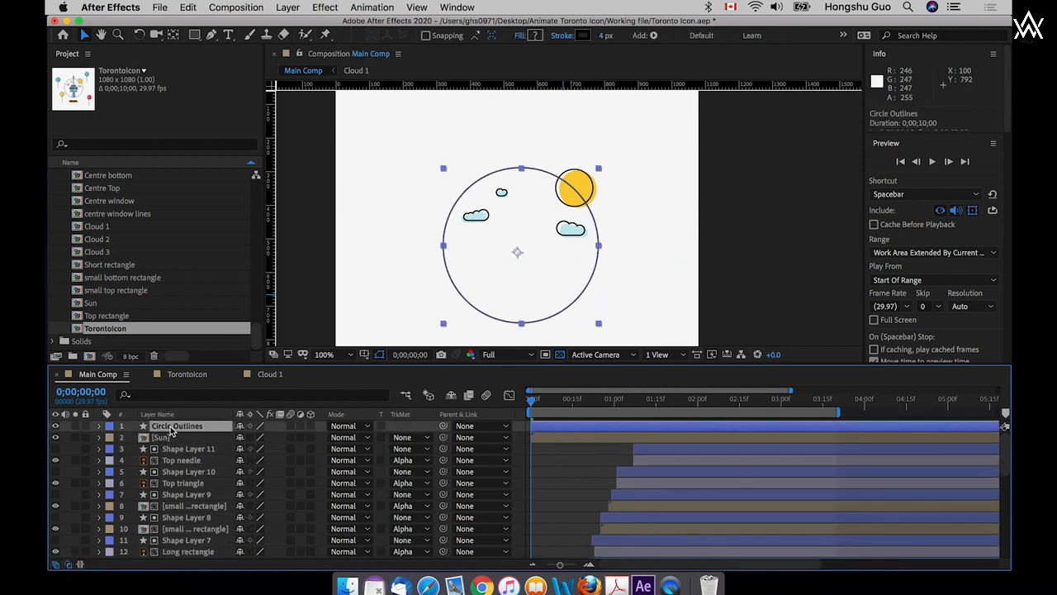
pyautogui.click(99, 426)
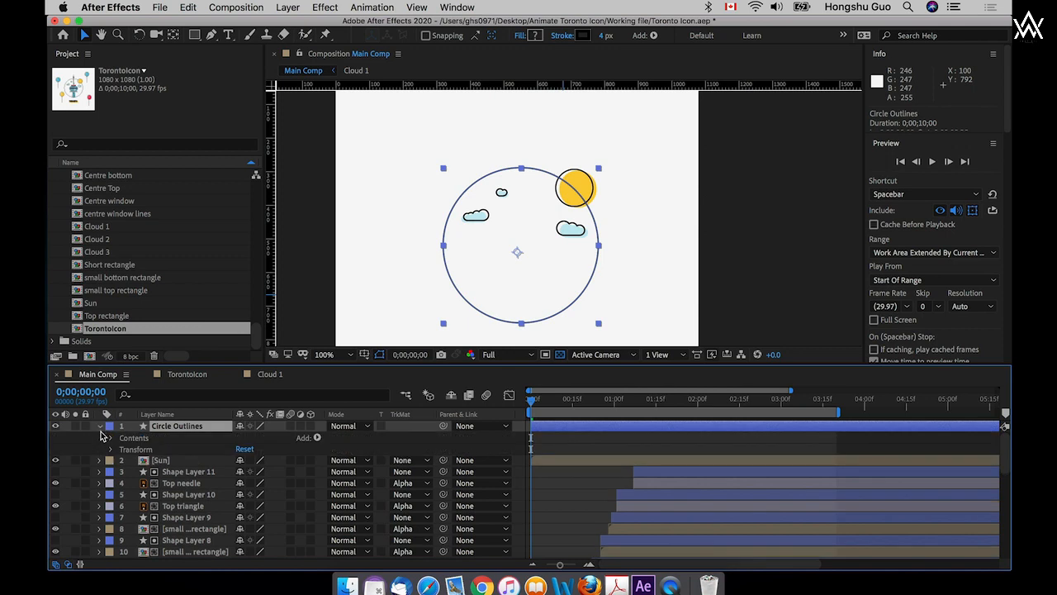
pyautogui.click(316, 438)
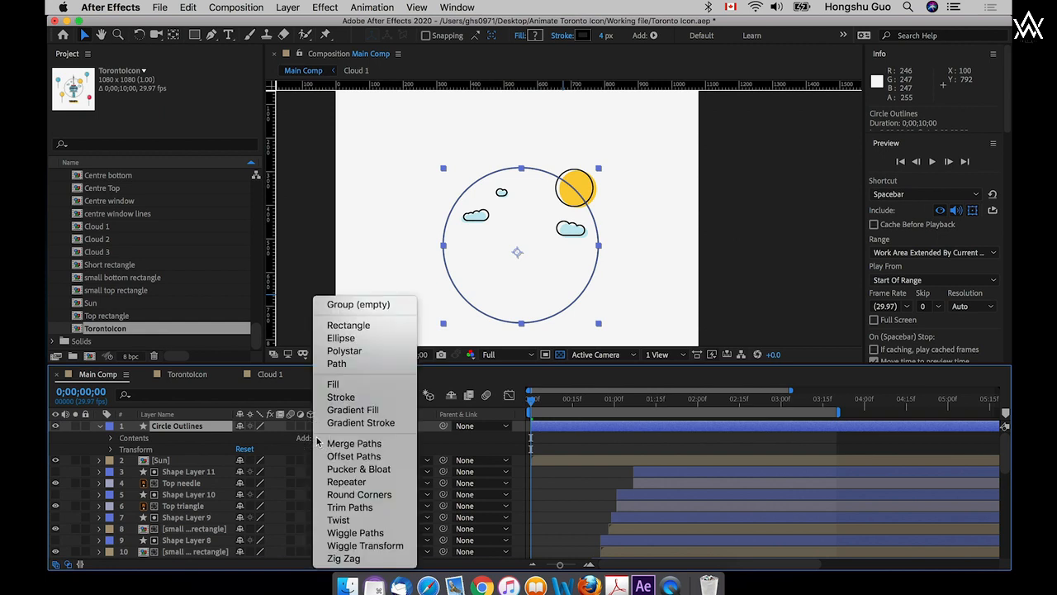
pyautogui.click(346, 507)
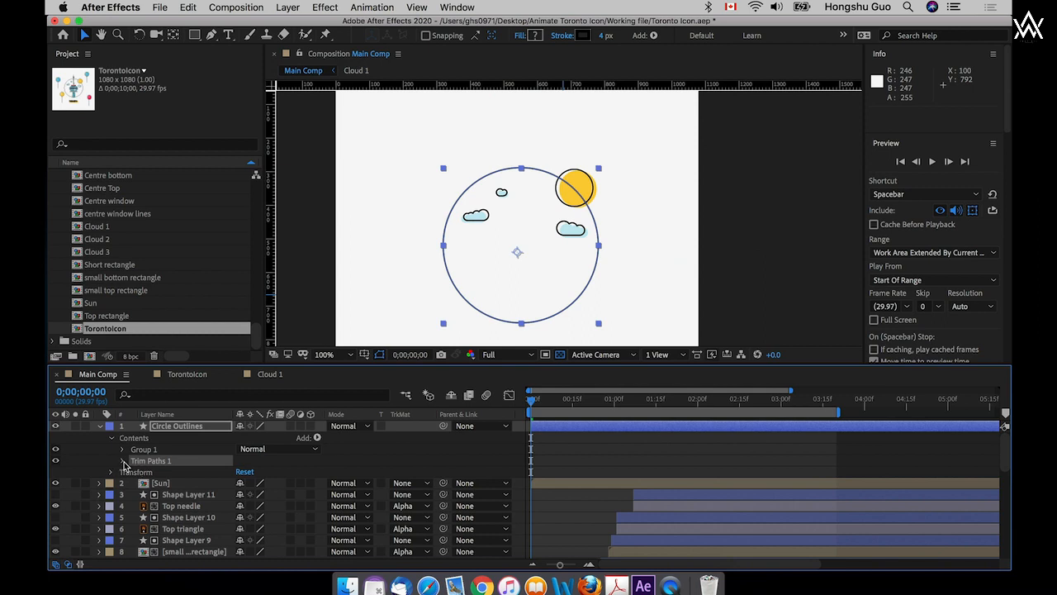
pyautogui.click(123, 462)
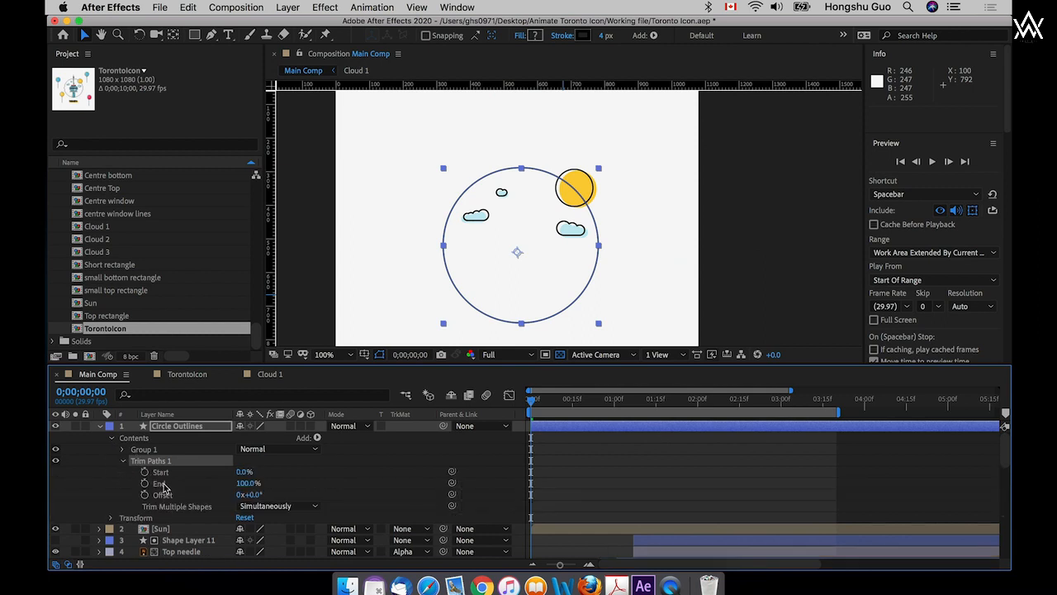
pyautogui.click(123, 493)
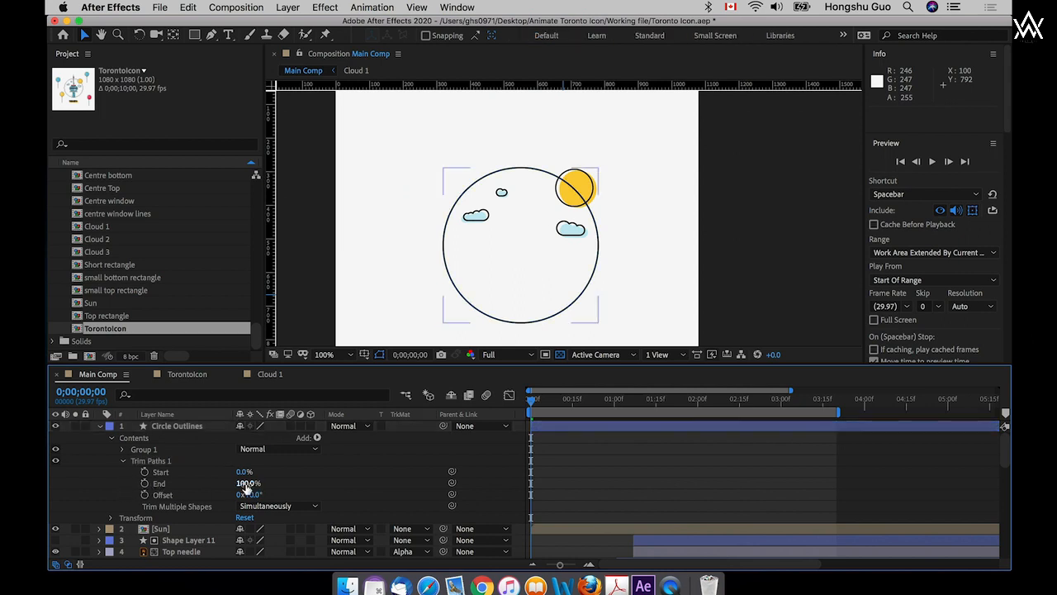
# - At the first frame, keyframe the circle's Trim Paths End at 0%
pyautogui.moveTo(245, 489)
pyautogui.mouseDown()
pyautogui.moveTo(191, 486)
pyautogui.moveTo(258, 490)
pyautogui.mouseUp()
pyautogui.click(145, 483)
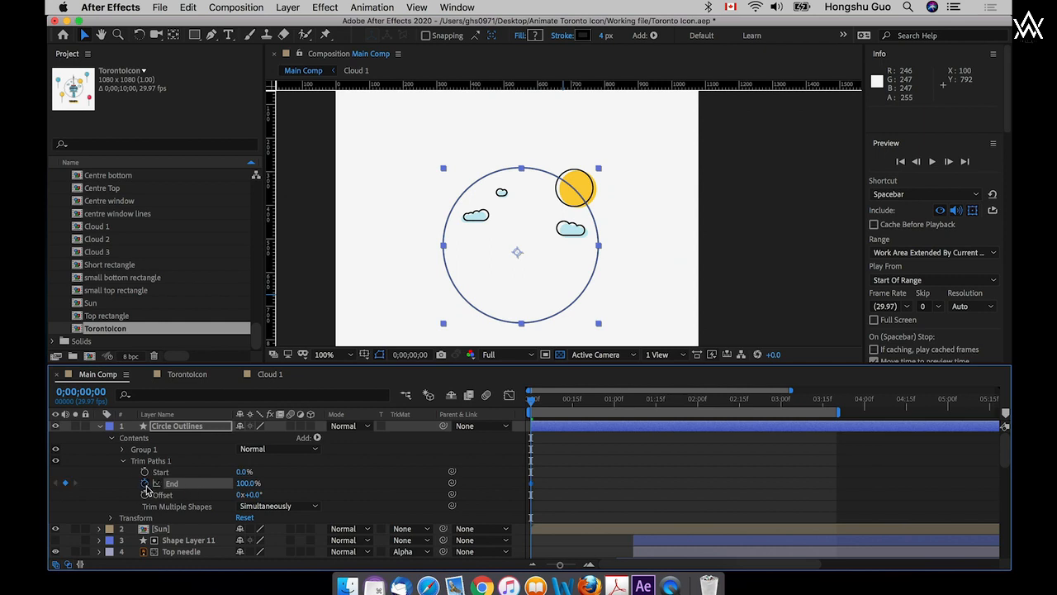
pyautogui.click(246, 483)
pyautogui.write('0')
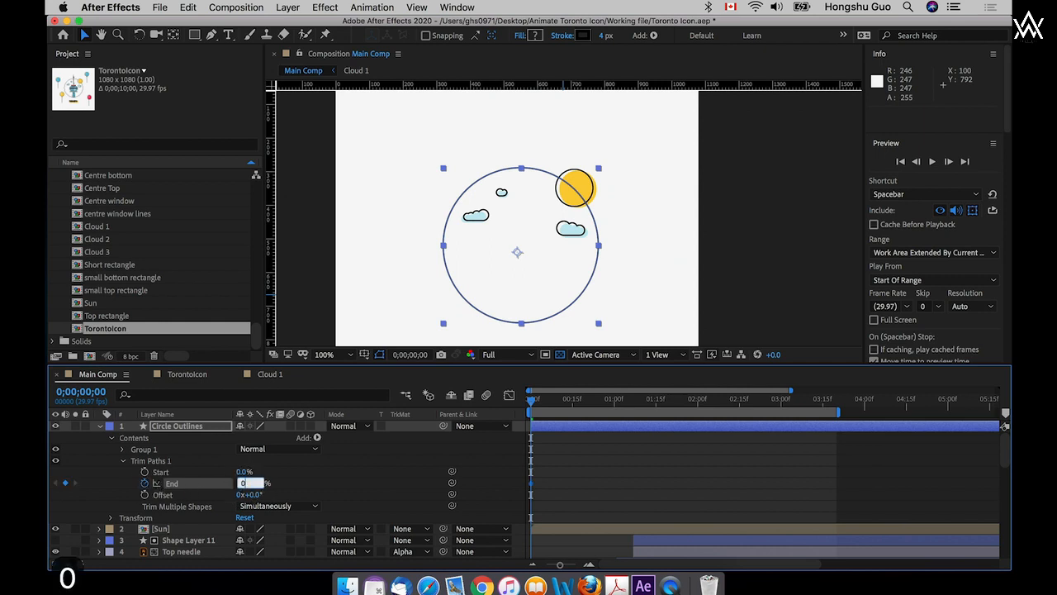
pyautogui.press('Return')
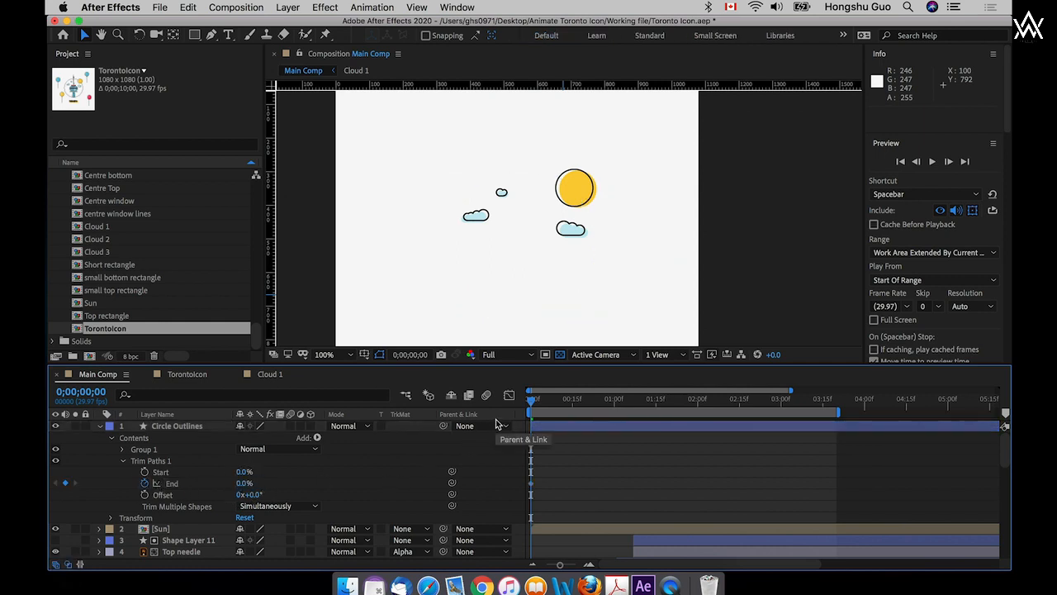
# - At 0;00;01;16, add a Trim Paths End keyframe of 100% for the circle
pyautogui.moveTo(618, 401); pyautogui.dragTo(659, 402)
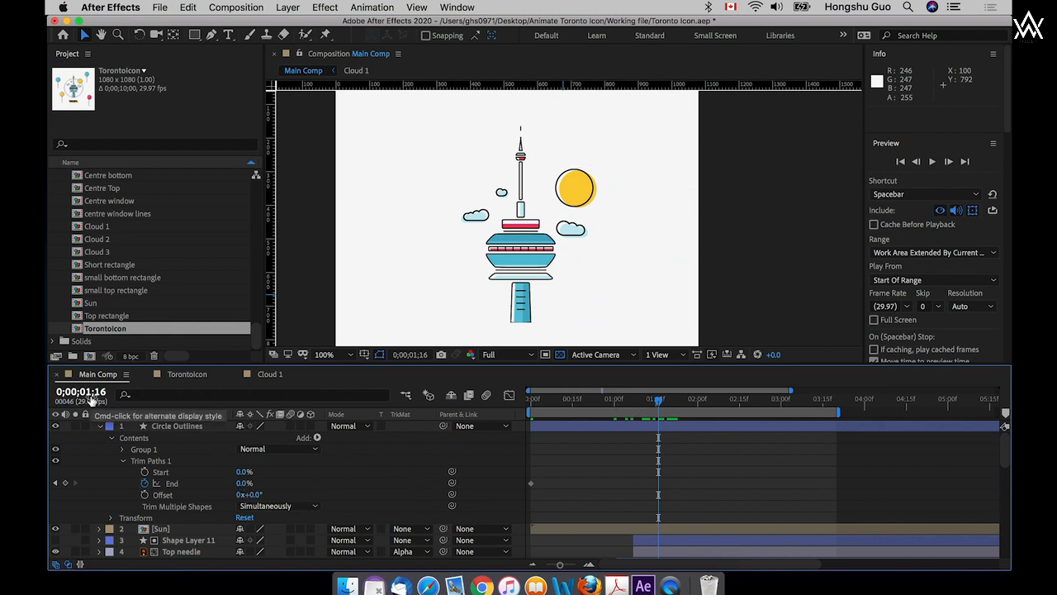
pyautogui.click(245, 483)
pyautogui.write('100')
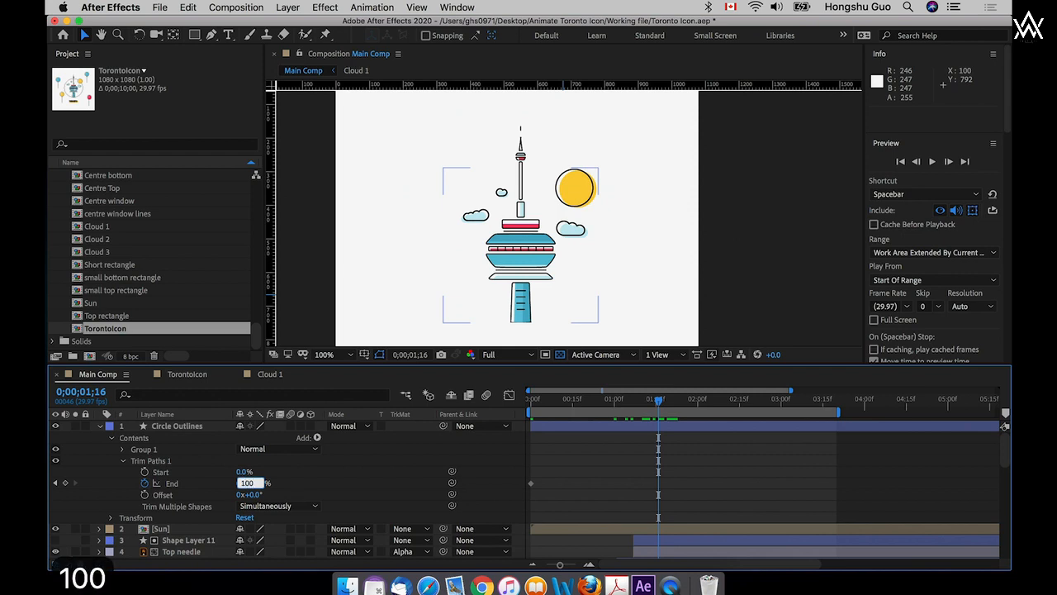
pyautogui.click(587, 443)
# - Play the animation from the first frame to check how the circle outline draws on around the tower
pyautogui.moveTo(548, 401); pyautogui.dragTo(500, 400)
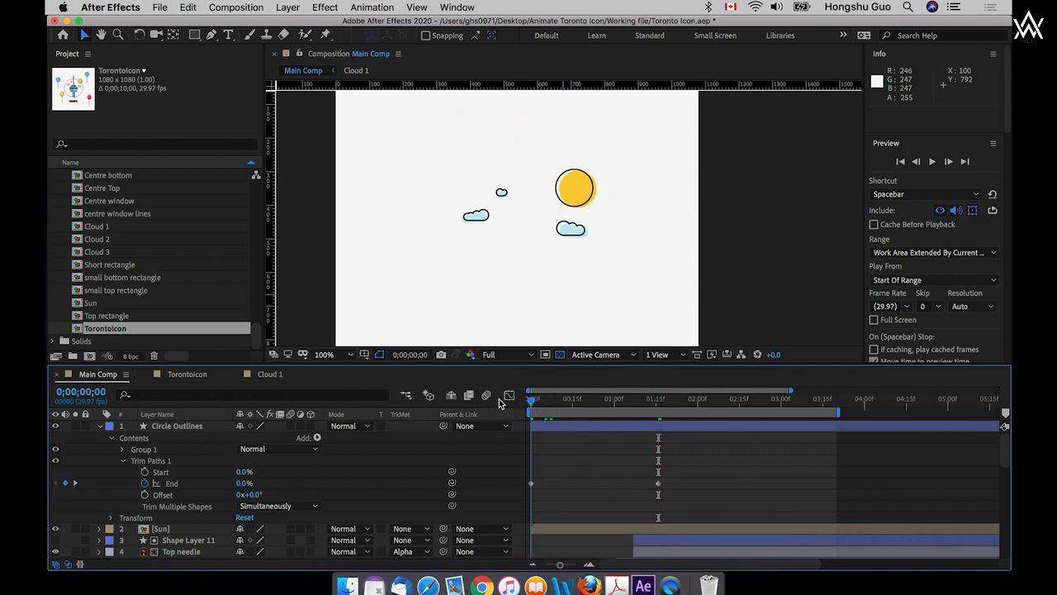
pyautogui.press('space')
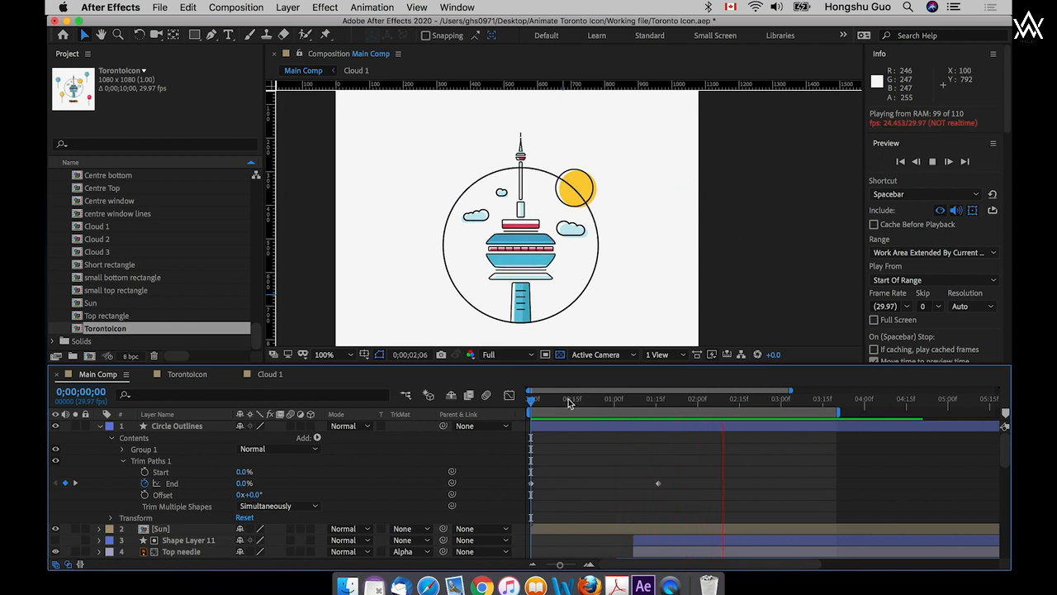
pyautogui.press('space')
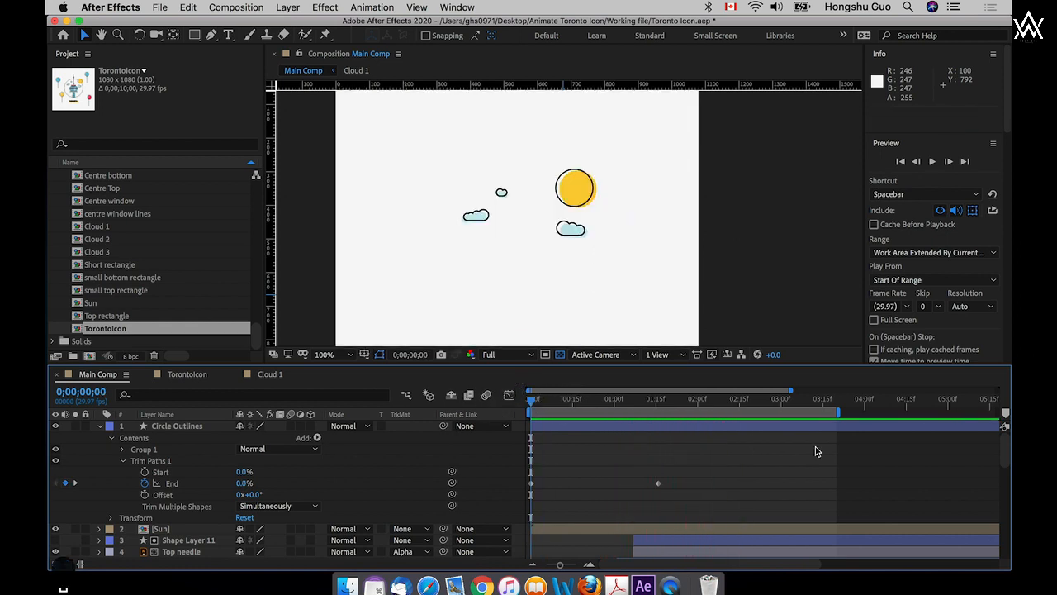
pyautogui.press('space')
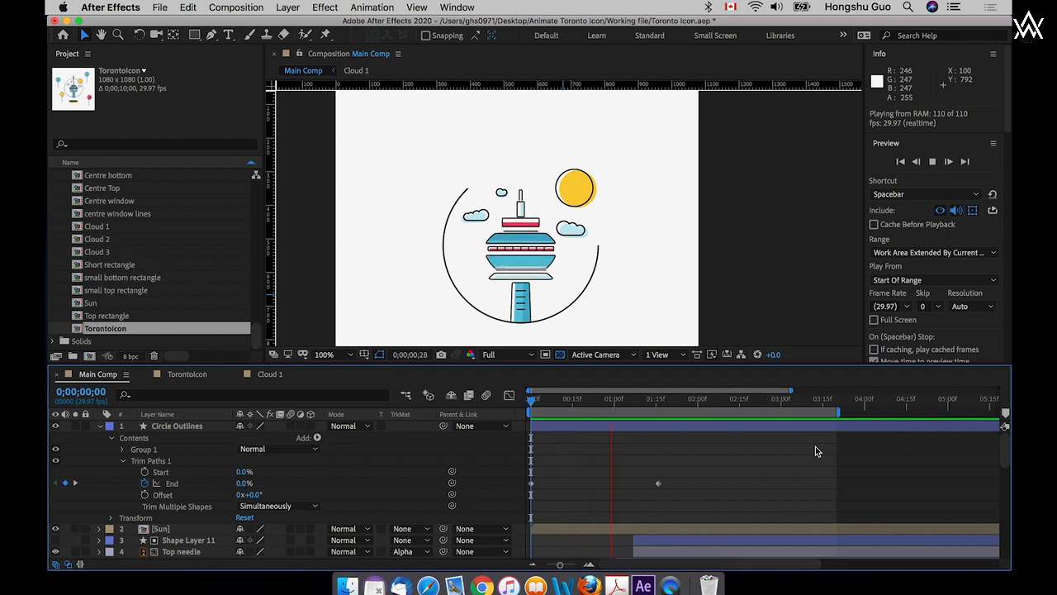
pyautogui.press('space')
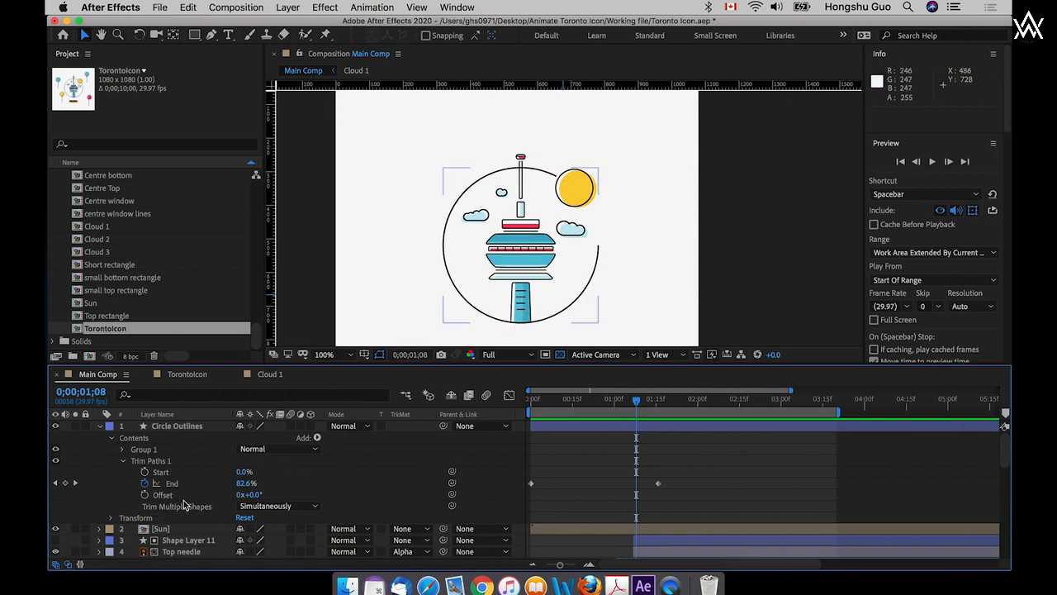
# - Set the circle's Trim Paths Offset to 96° so its stroke starts drawing near the tower's base
pyautogui.moveTo(249, 494); pyautogui.dragTo(316, 494)
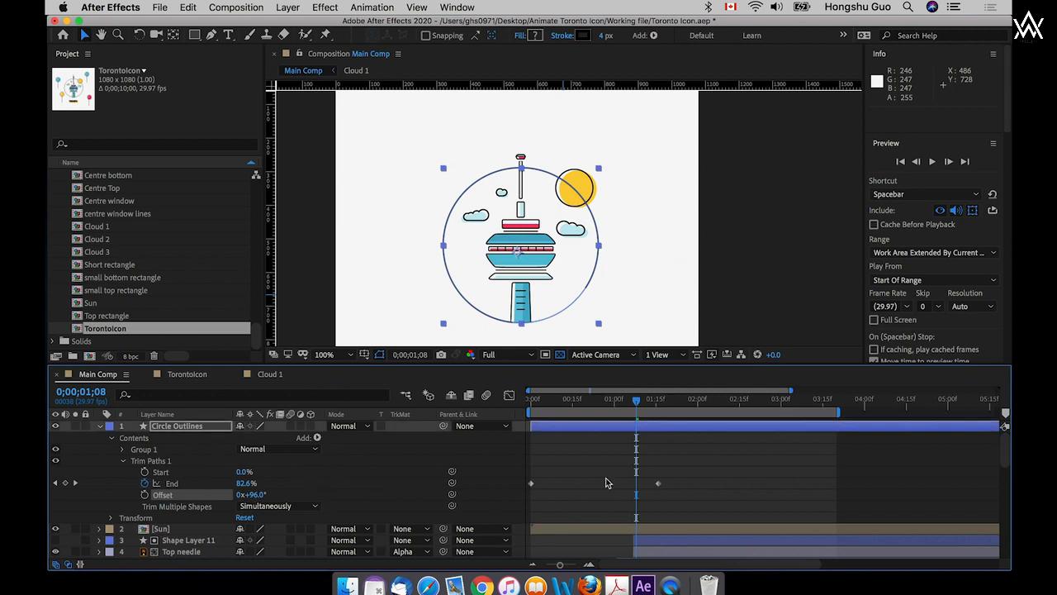
pyautogui.click(555, 467)
pyautogui.moveTo(542, 402)
pyautogui.mouseDown()
pyautogui.moveTo(513, 403)
pyautogui.moveTo(539, 400)
pyautogui.mouseUp()
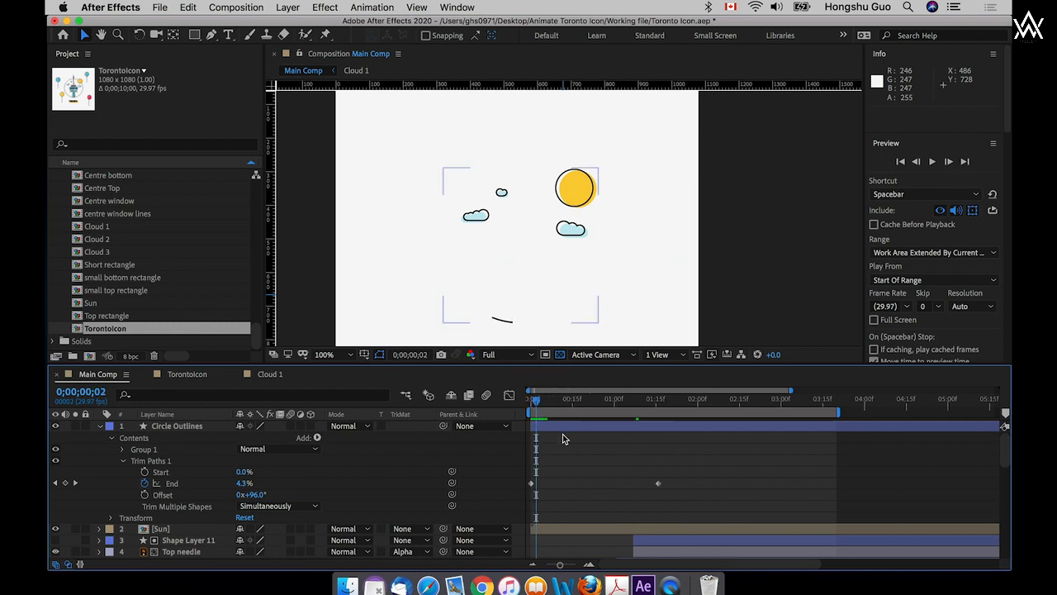
# - Shift the Circle Outlines layer with its keyframes to start at 0;00;00;02, and replay the animation from the first frame
pyautogui.moveTo(538, 476); pyautogui.dragTo(532, 492)
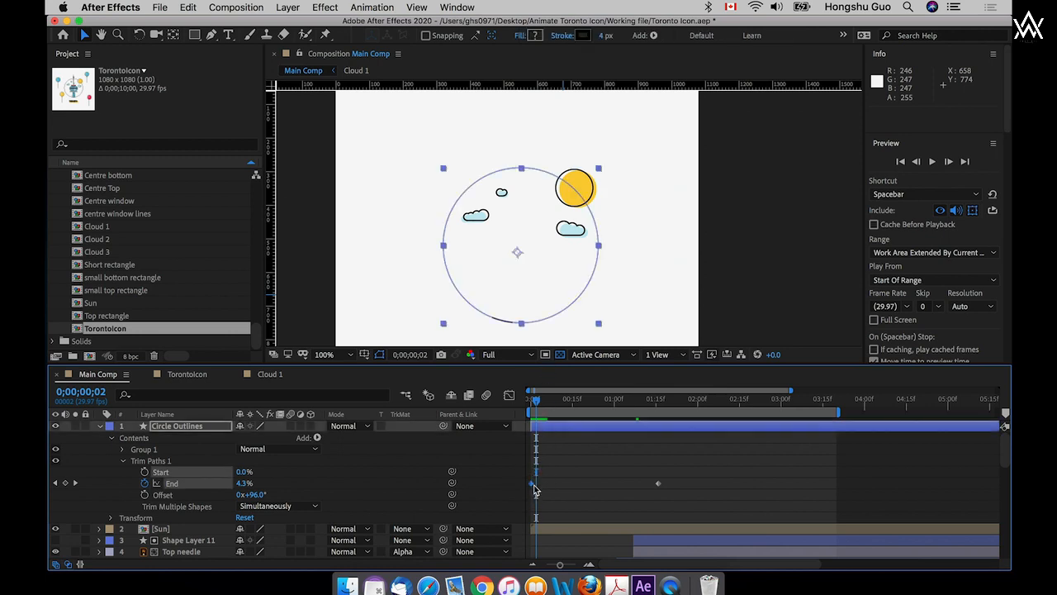
pyautogui.click(534, 490)
pyautogui.moveTo(553, 428); pyautogui.dragTo(519, 403)
pyautogui.click(597, 483)
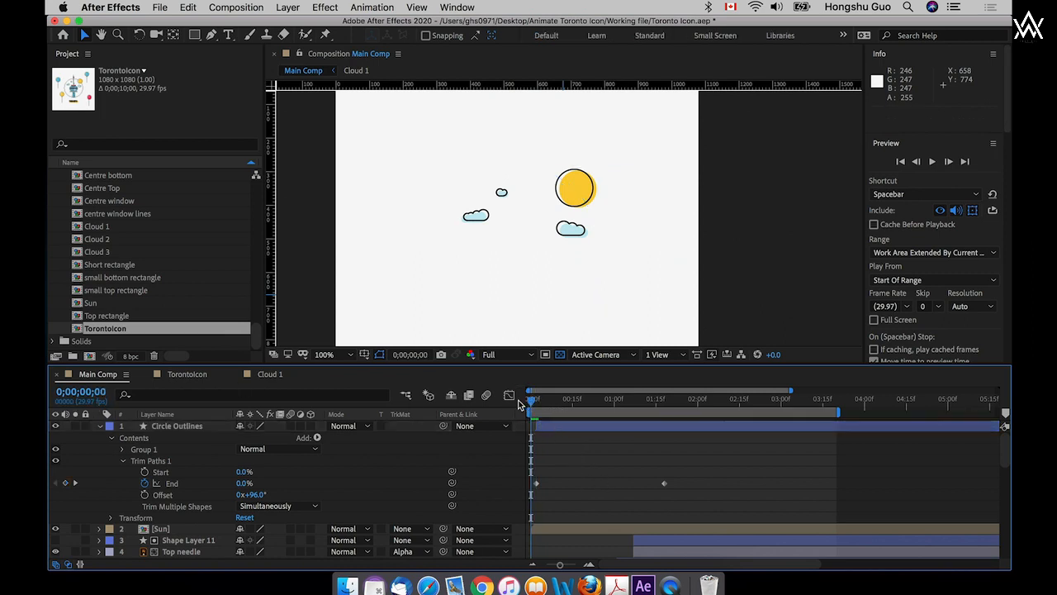
pyautogui.press('space')
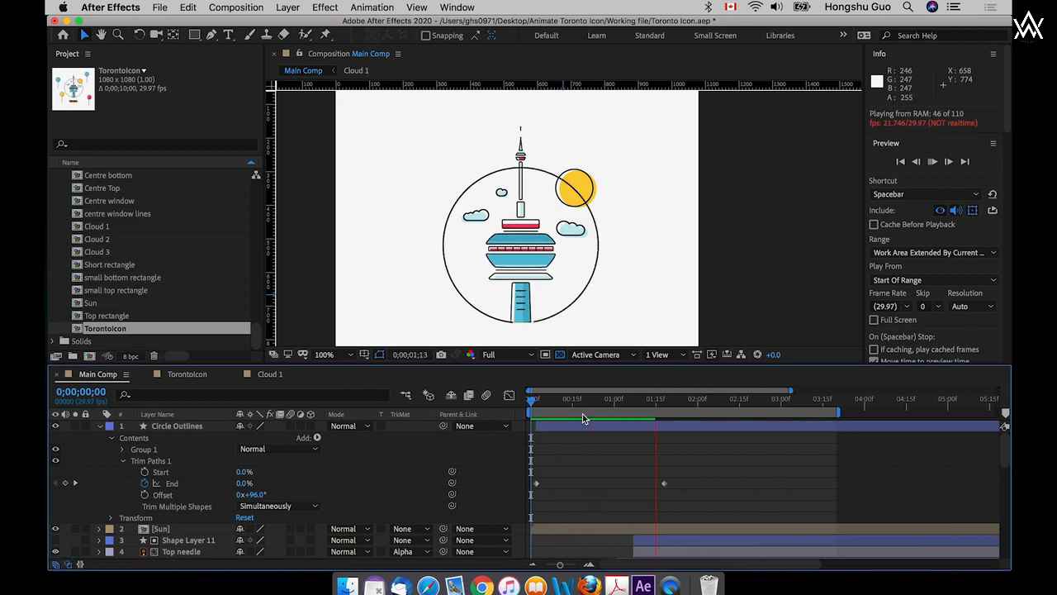
# - Stop the playback and apply Easy Ease to both Trim Paths End keyframes of the Circle Outlines layer
pyautogui.press('space')
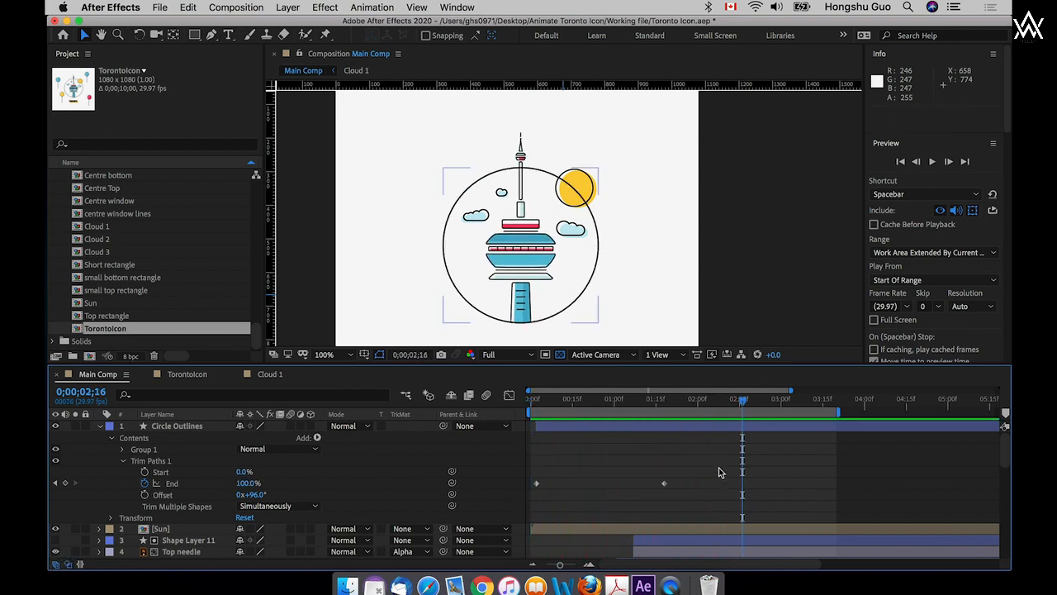
pyautogui.moveTo(719, 467); pyautogui.dragTo(529, 495)
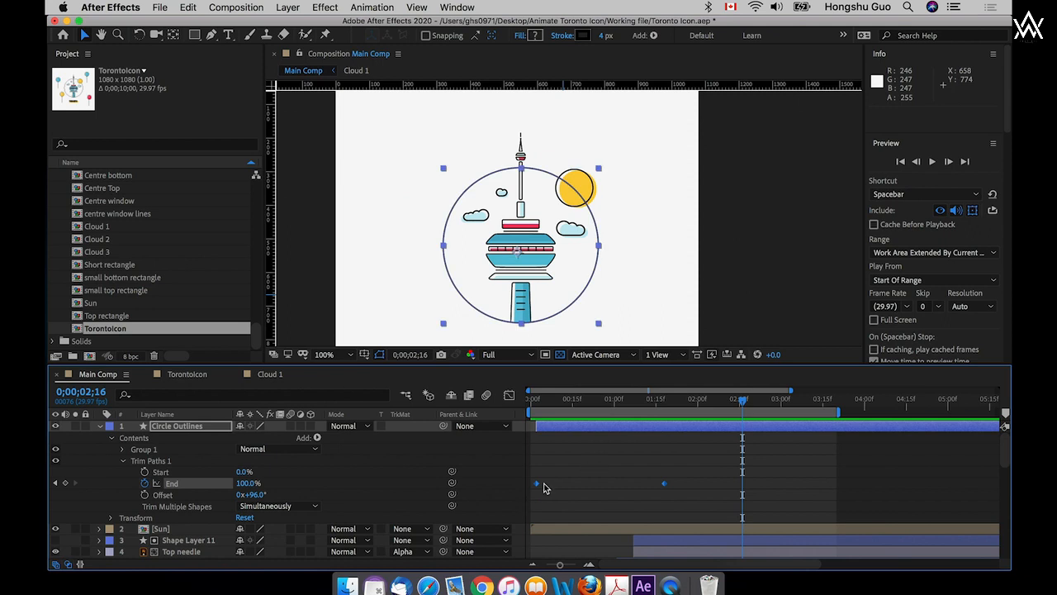
pyautogui.rightClick(665, 485)
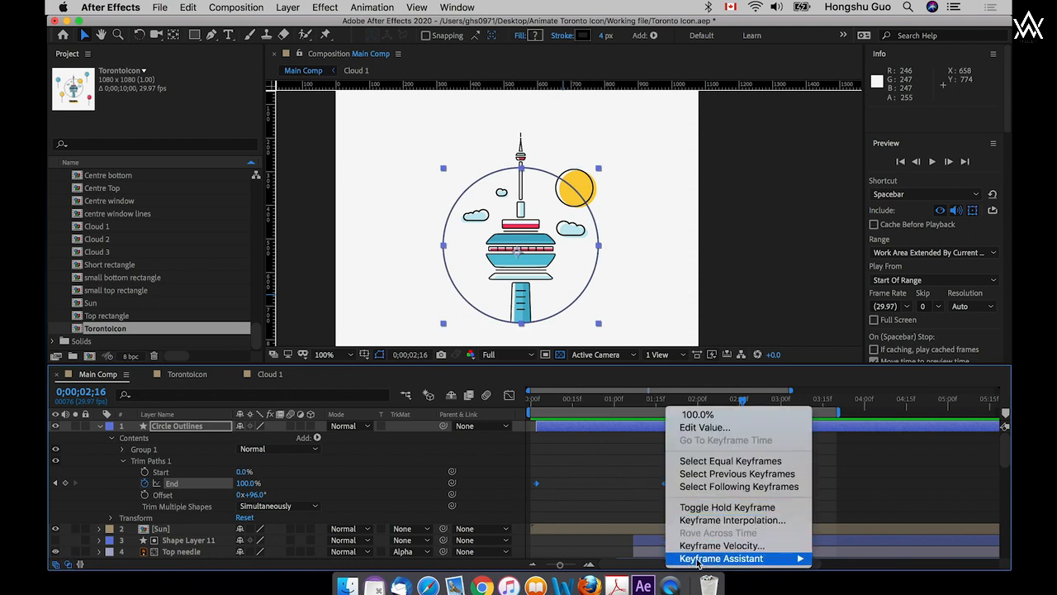
pyautogui.moveTo(743, 559)
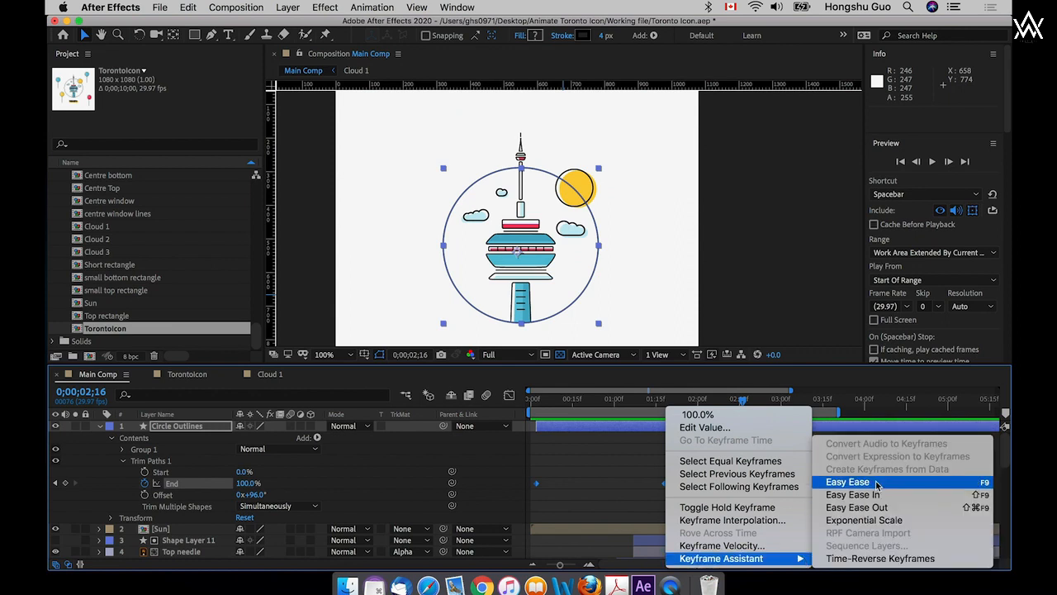
pyautogui.click(851, 483)
# - Play the animation from the first frame to check the eased circle draw-on, and save the project
pyautogui.click(540, 411)
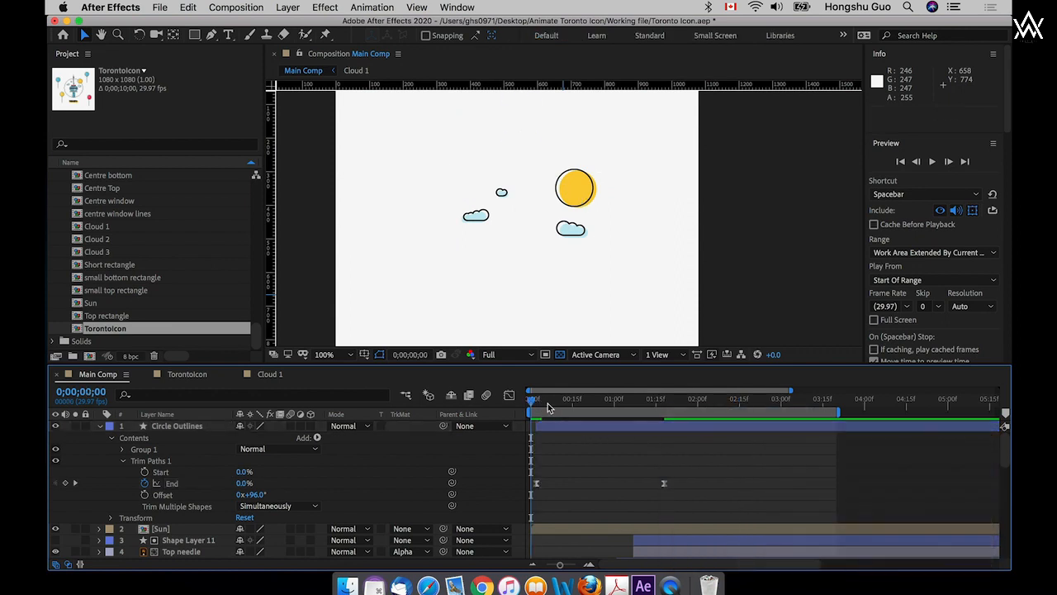
pyautogui.press('space')
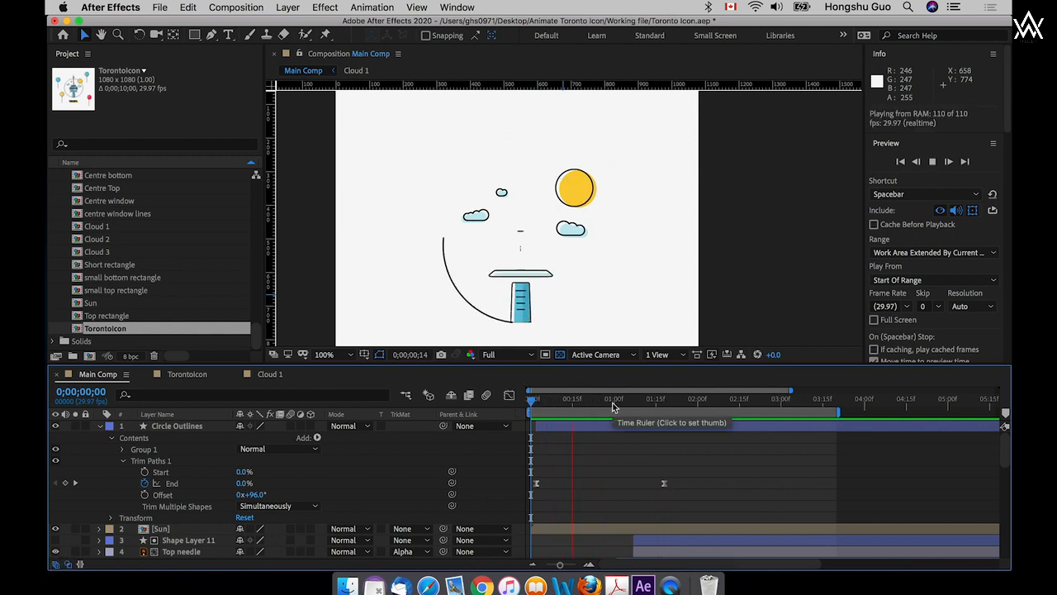
pyautogui.press('space')
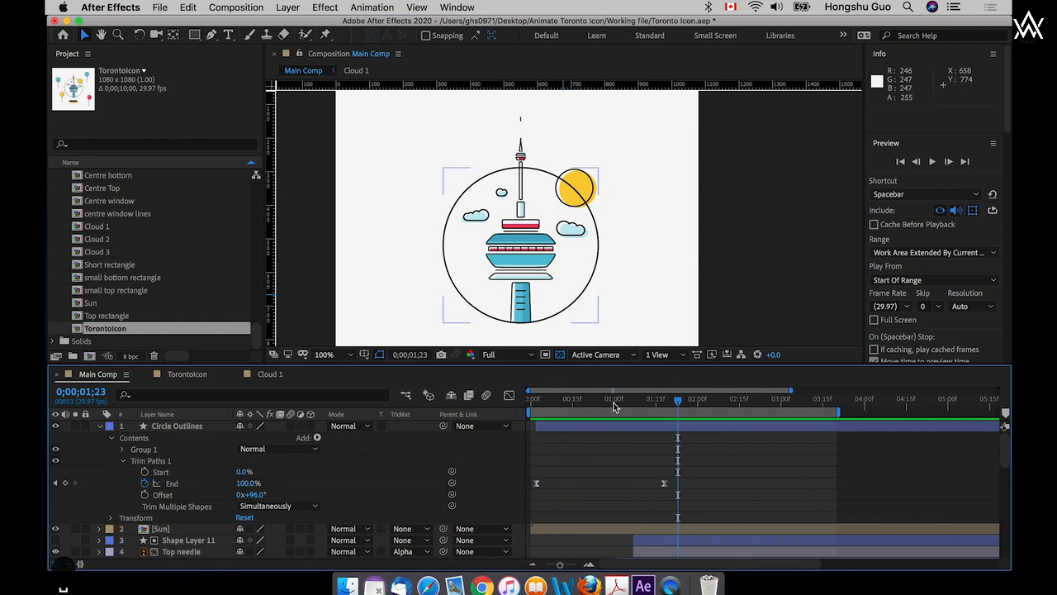
pyautogui.press('super+s')
# - Collapse the Circle Outlines layer and shift the Sun layer to start at the same frame as the circle
pyautogui.click(156, 428)
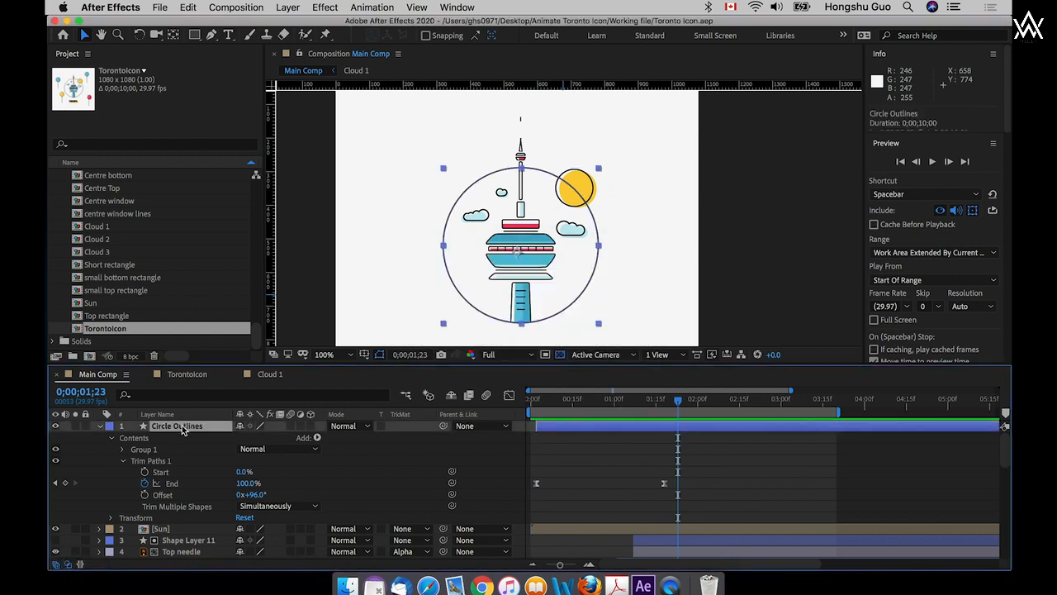
pyautogui.click(101, 427)
pyautogui.moveTo(550, 437); pyautogui.dragTo(556, 436)
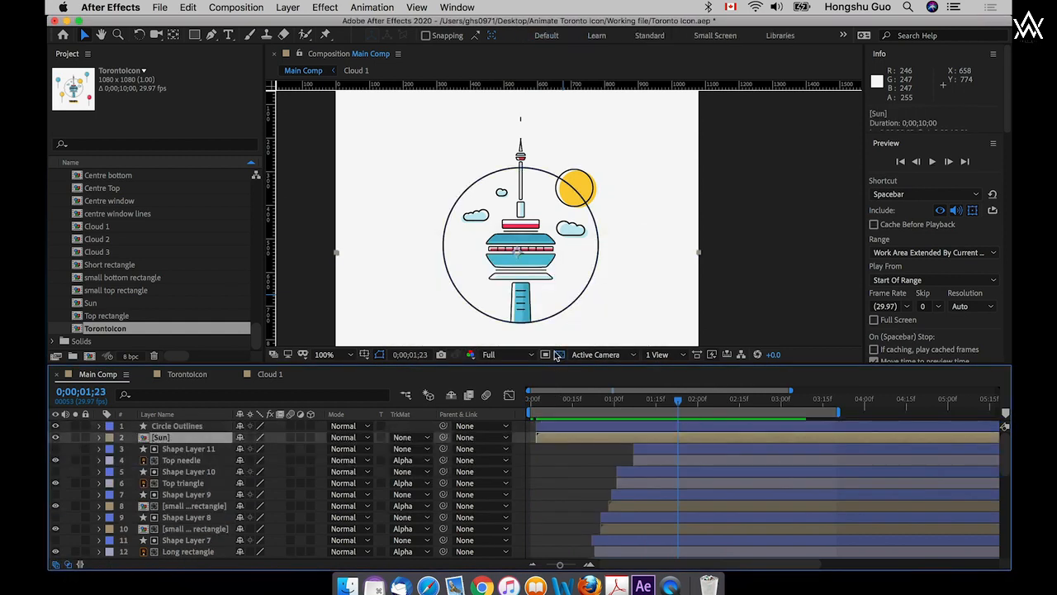
# - Toggle the Sun layer's visibility to identify it, and move its anchor point to the centre of the sun
pyautogui.click(55, 437)
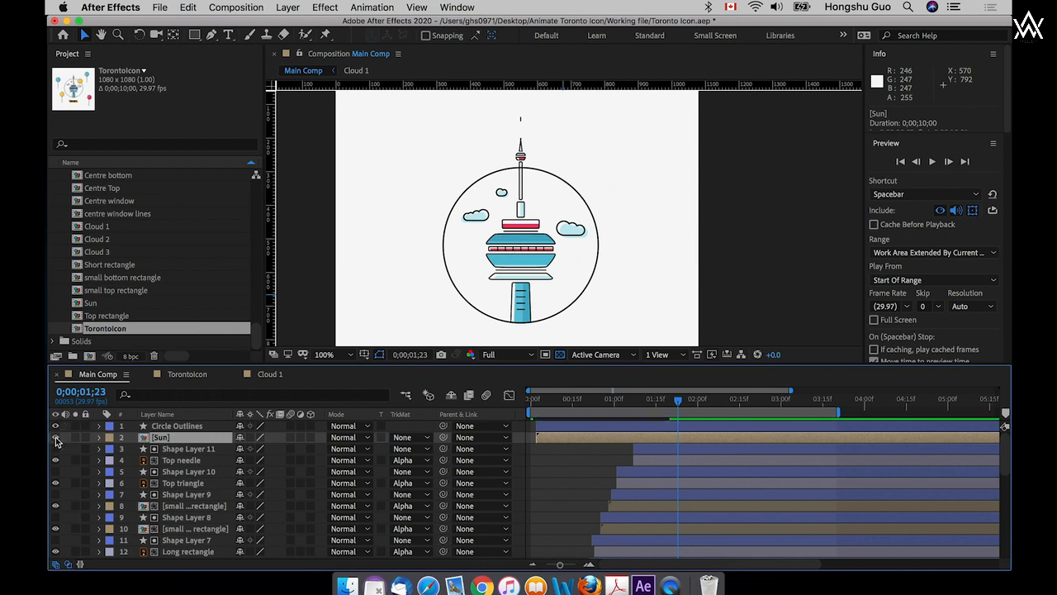
pyautogui.click(55, 437)
pyautogui.click(55, 437)
pyautogui.click(55, 437)
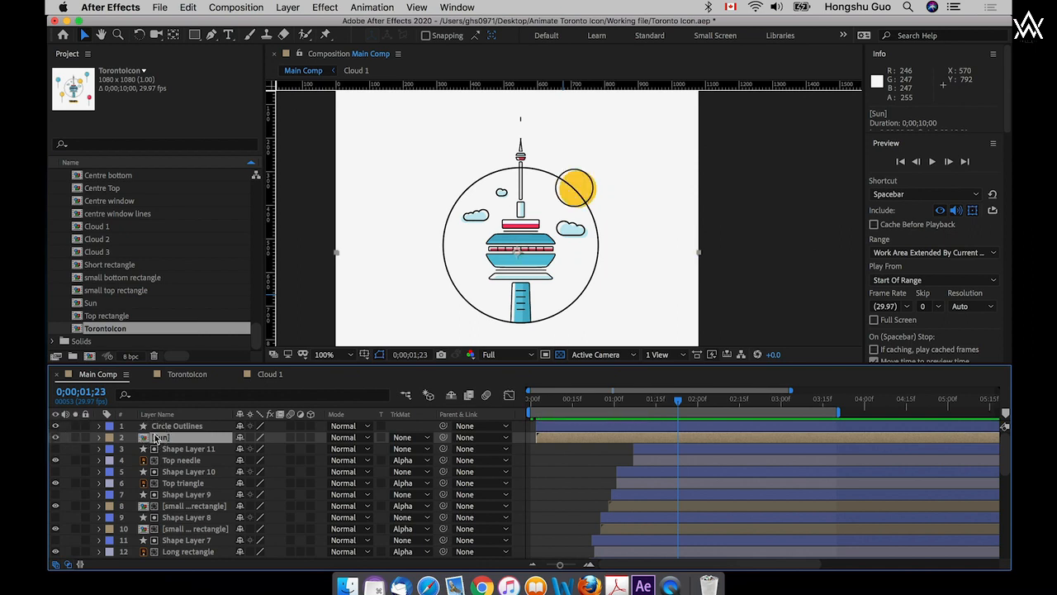
pyautogui.click(173, 34)
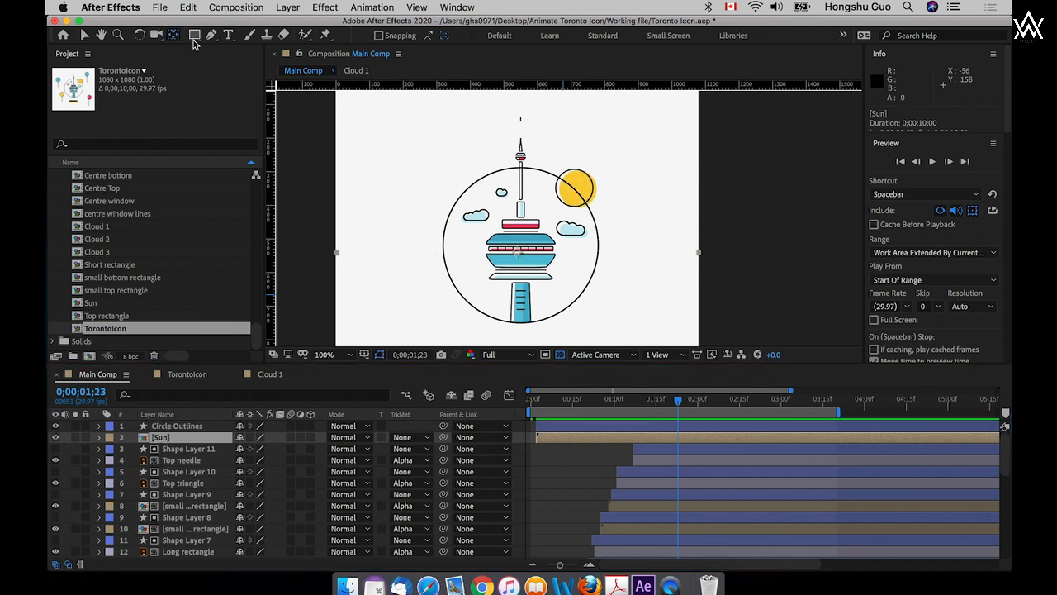
pyautogui.moveTo(522, 256); pyautogui.dragTo(576, 190)
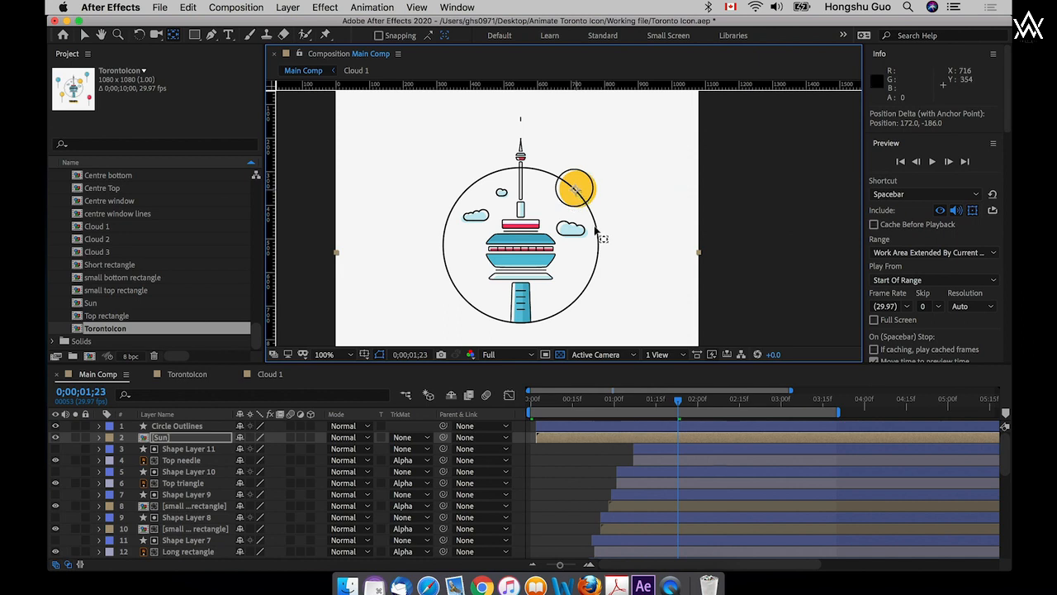
# - With no layer selected, trace the large circle clockwise with the Pen tool on a new shape layer, starting and ending near the tower's base
pyautogui.click(236, 482)
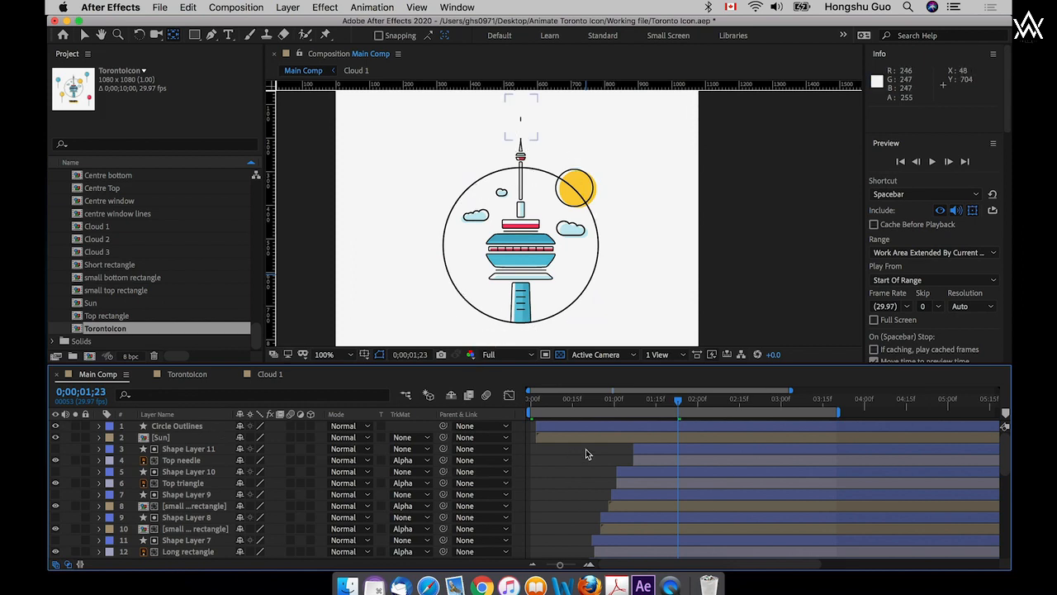
pyautogui.click(212, 37)
pyautogui.moveTo(521, 322); pyautogui.dragTo(501, 325)
pyautogui.moveTo(443, 244); pyautogui.dragTo(441, 186)
pyautogui.moveTo(444, 250); pyautogui.dragTo(445, 246)
pyautogui.moveTo(521, 166); pyautogui.dragTo(538, 169)
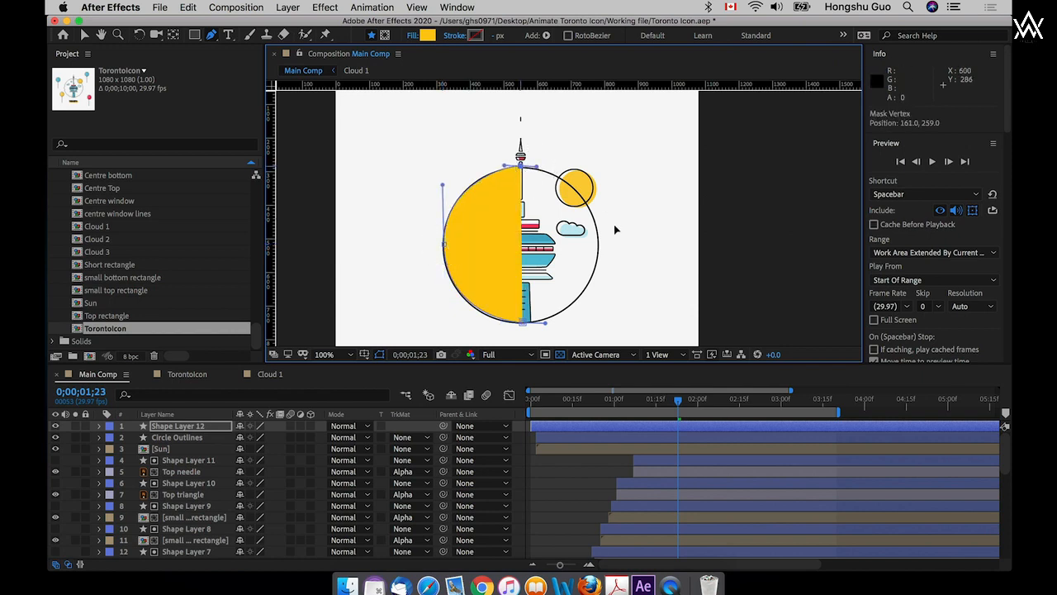
pyautogui.moveTo(598, 240); pyautogui.dragTo(595, 301)
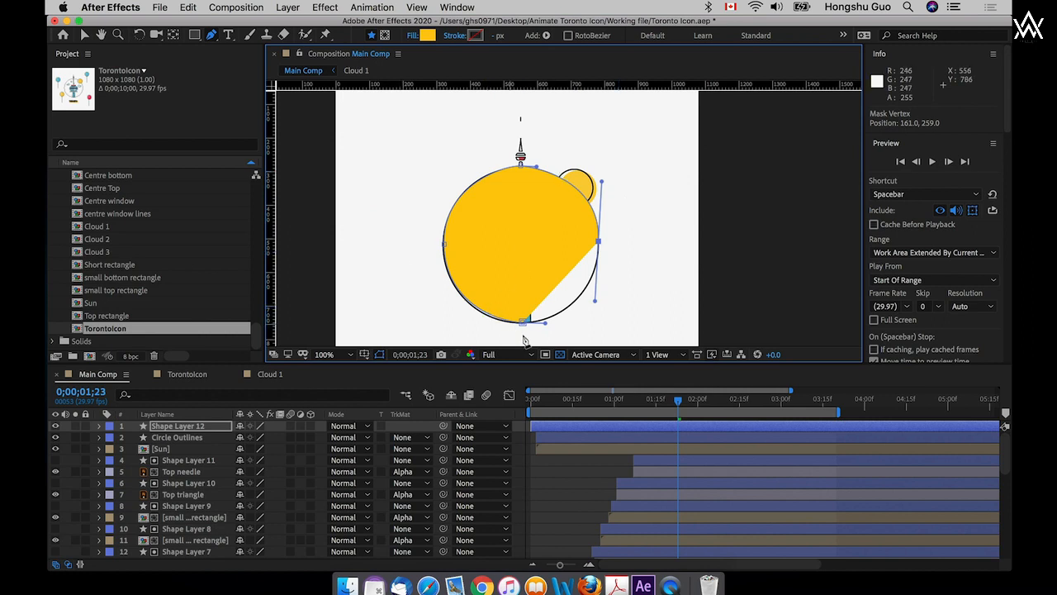
pyautogui.moveTo(523, 330); pyautogui.dragTo(497, 331)
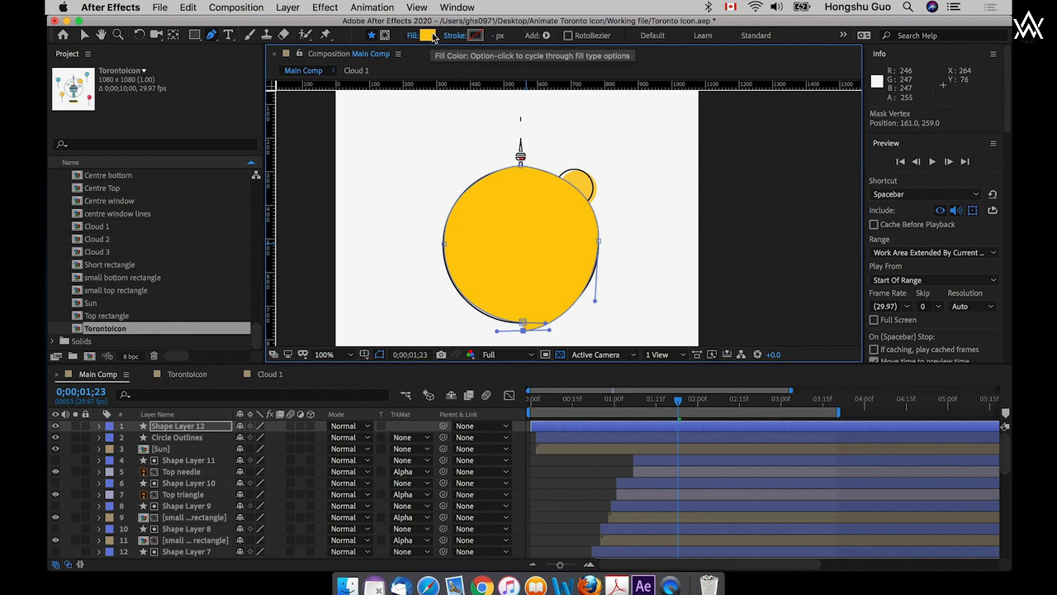
# - Set the fill of the traced circle shape to none
pyautogui.keyDown('alt'); pyautogui.click(427, 36); pyautogui.keyUp('alt')
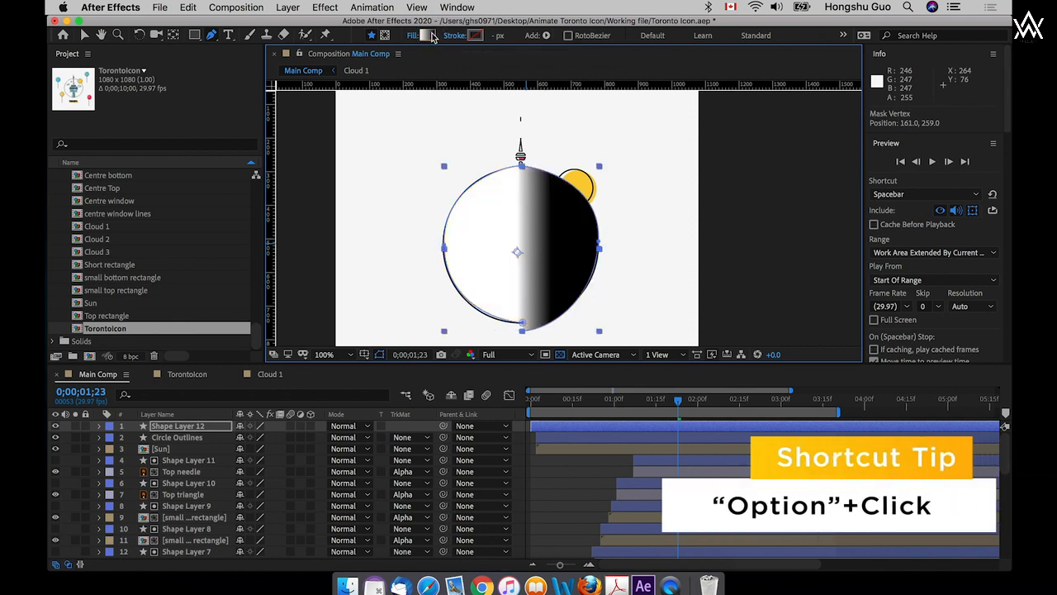
pyautogui.keyDown('alt'); pyautogui.click(427, 36); pyautogui.keyUp('alt')
pyautogui.keyDown('alt'); pyautogui.click(428, 36); pyautogui.keyUp('alt')
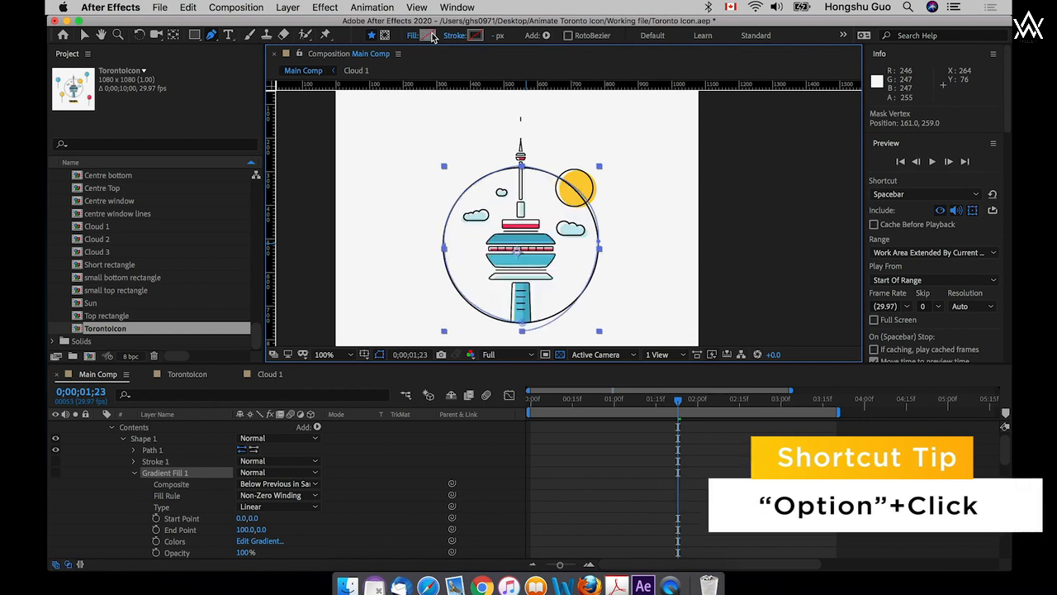
# - Add a Path keyframe to Path 1 of Shape Layer 12 at 0;00;01;23 and copy it
pyautogui.click(168, 426)
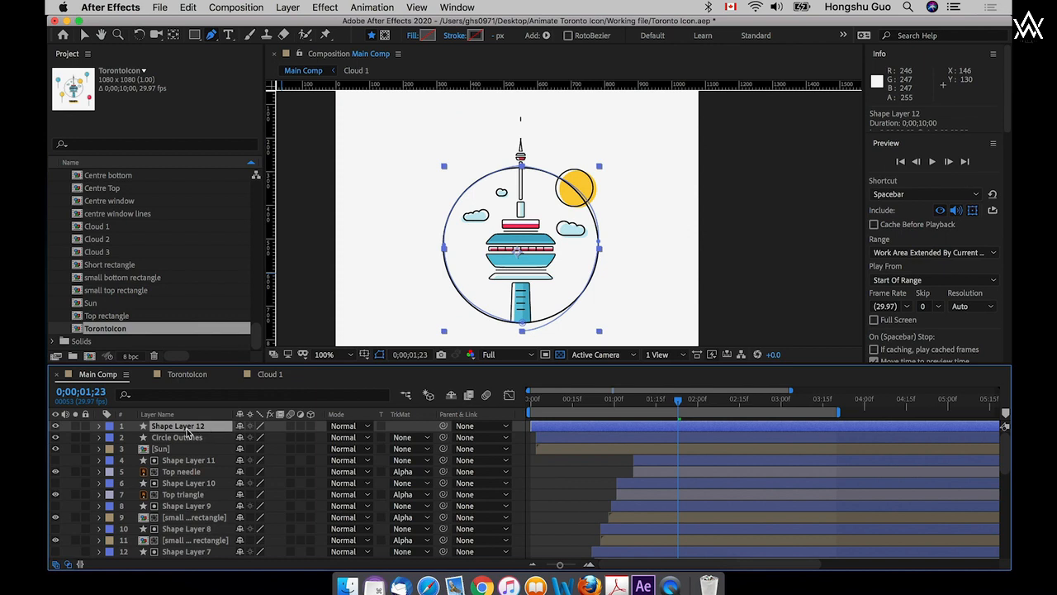
pyautogui.click(99, 428)
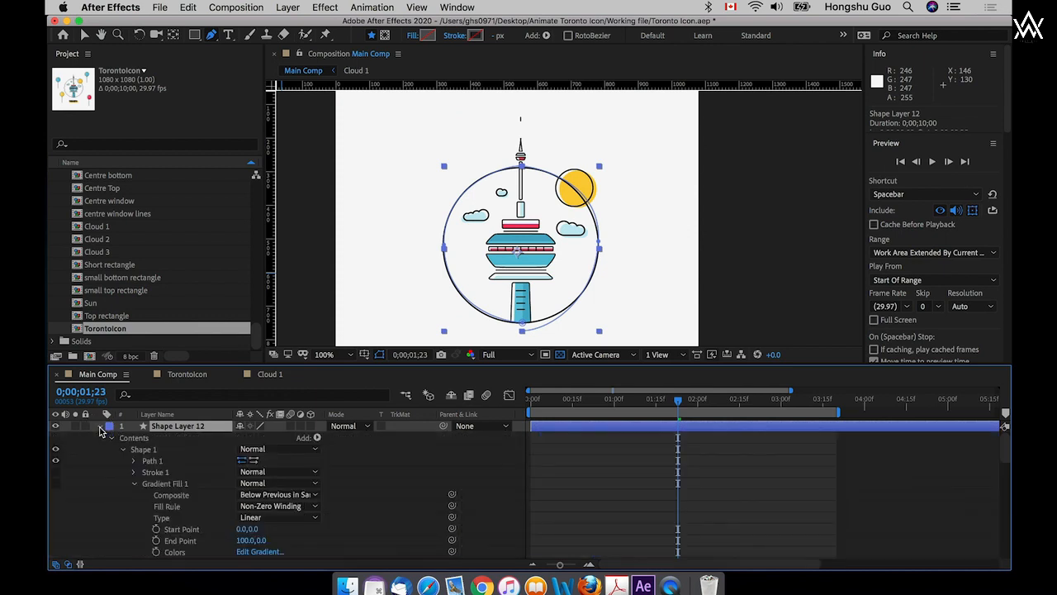
pyautogui.click(133, 461)
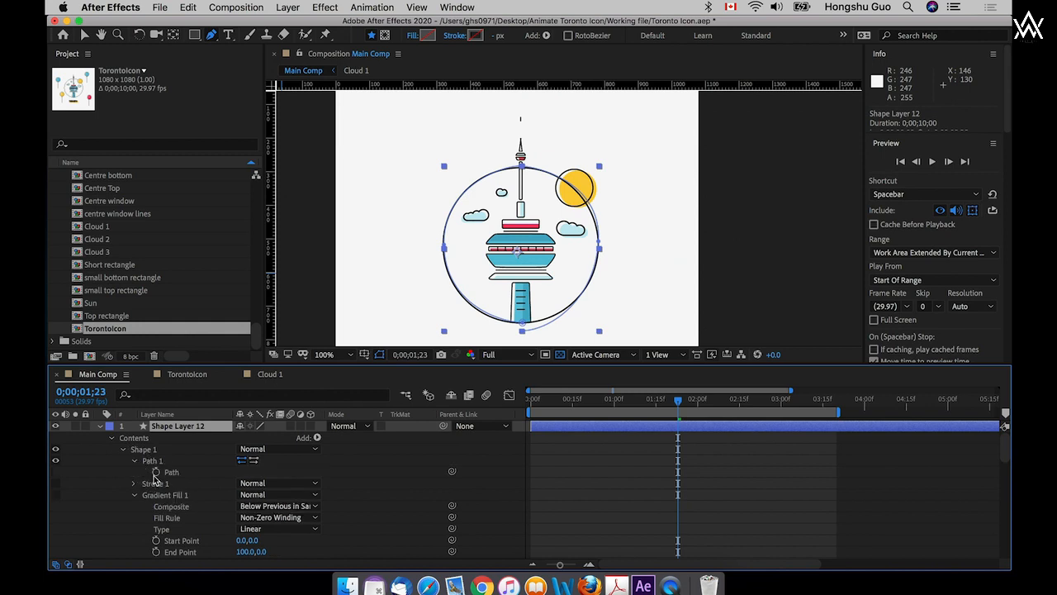
pyautogui.click(155, 472)
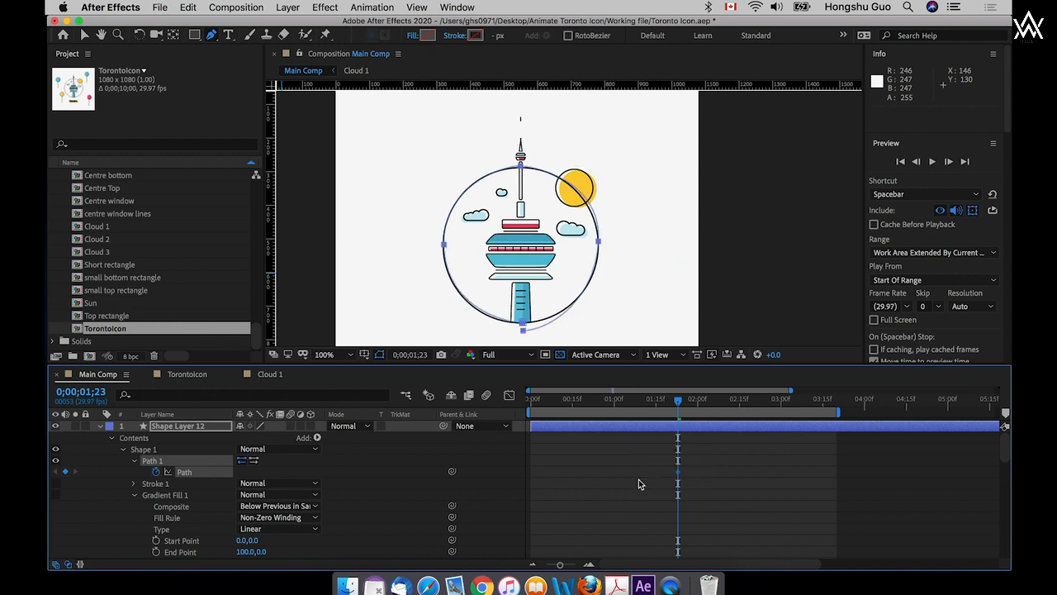
pyautogui.press('super+c')
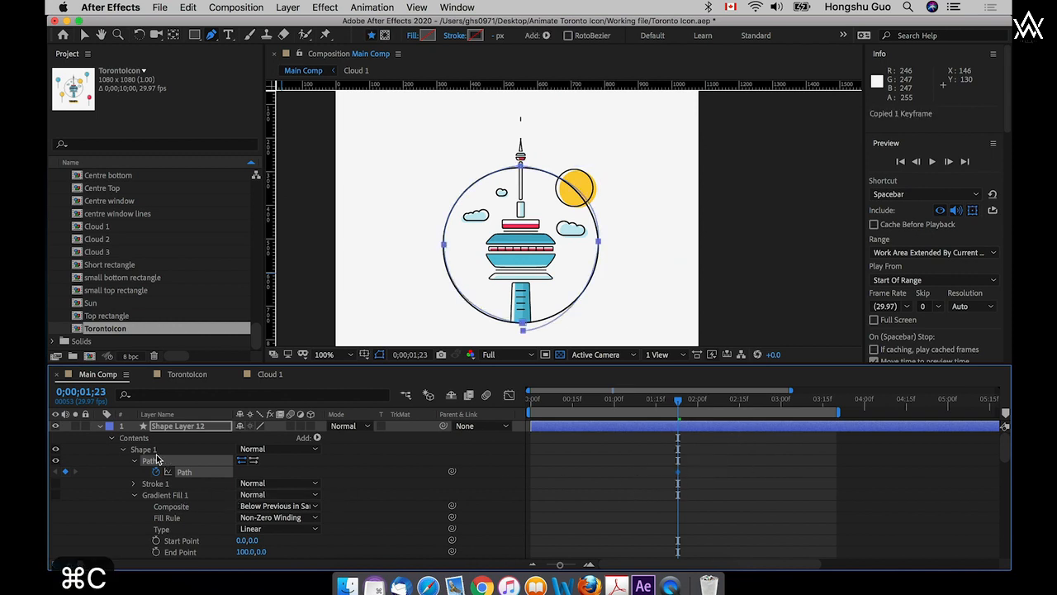
# - Paste the copied path into the Sun layer's Position as motion keyframes starting at 0;00;01;23, and scrub to check the sun's movement
pyautogui.click(100, 426)
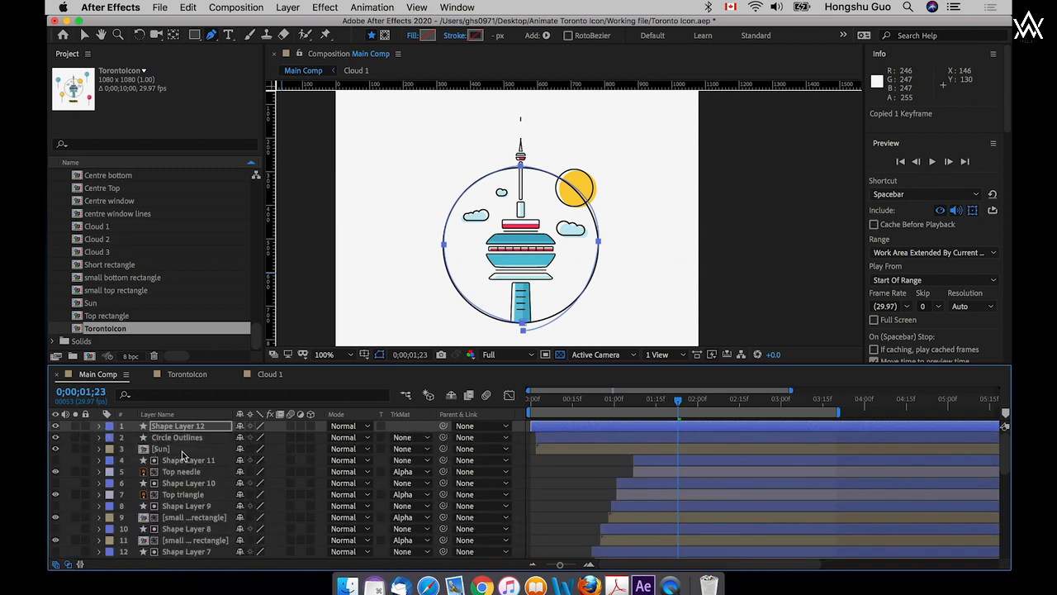
pyautogui.click(156, 451)
pyautogui.click(99, 450)
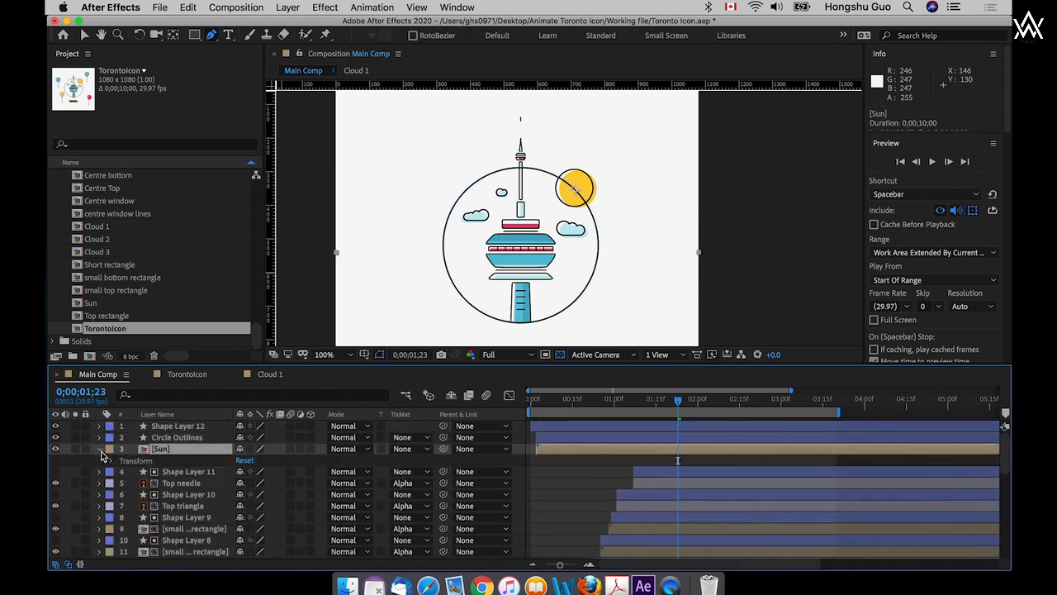
pyautogui.click(112, 461)
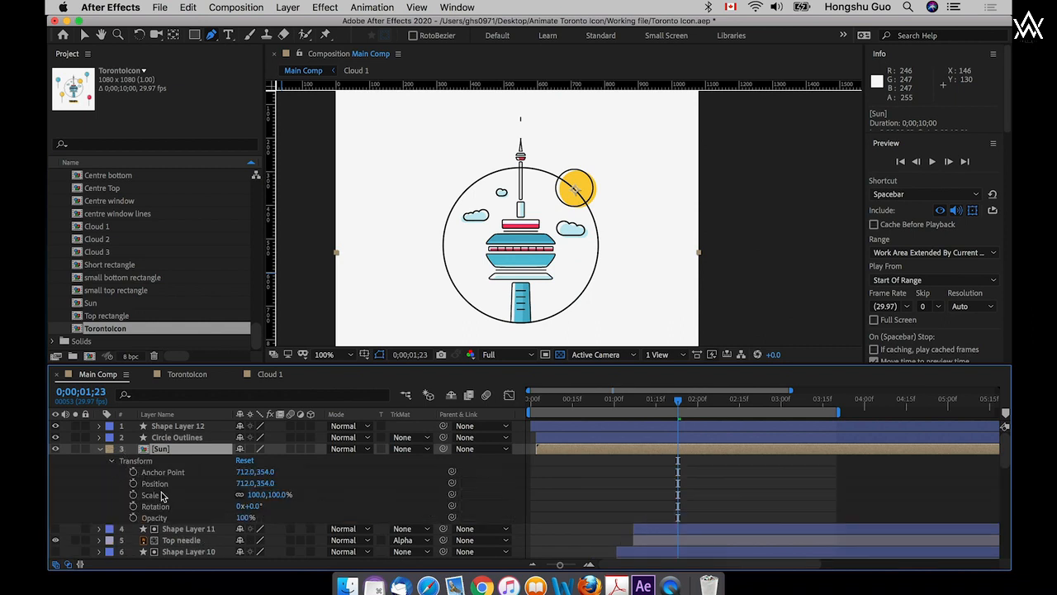
pyautogui.click(158, 484)
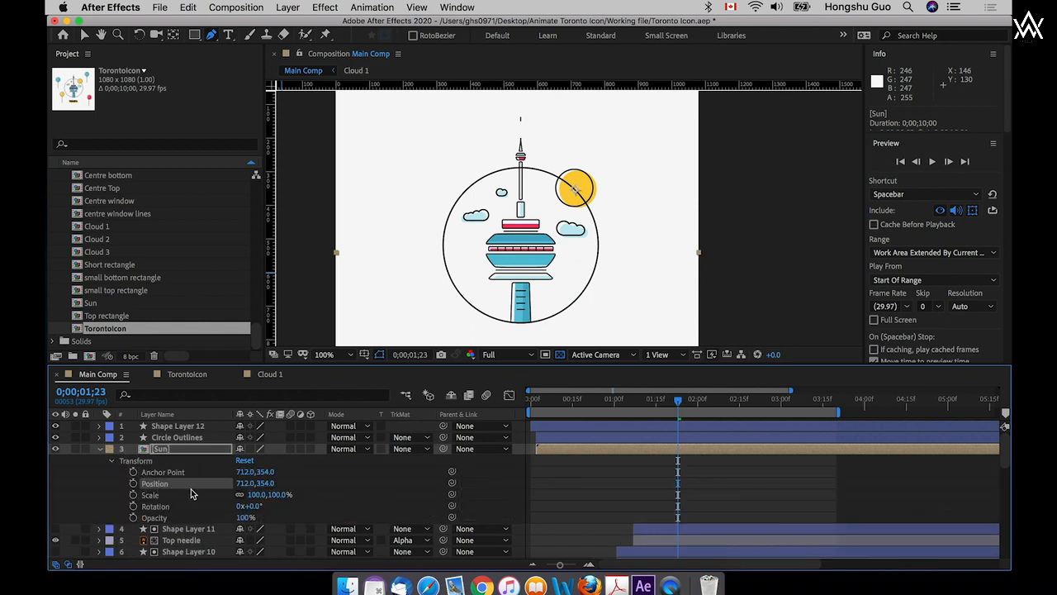
pyautogui.press('super+v')
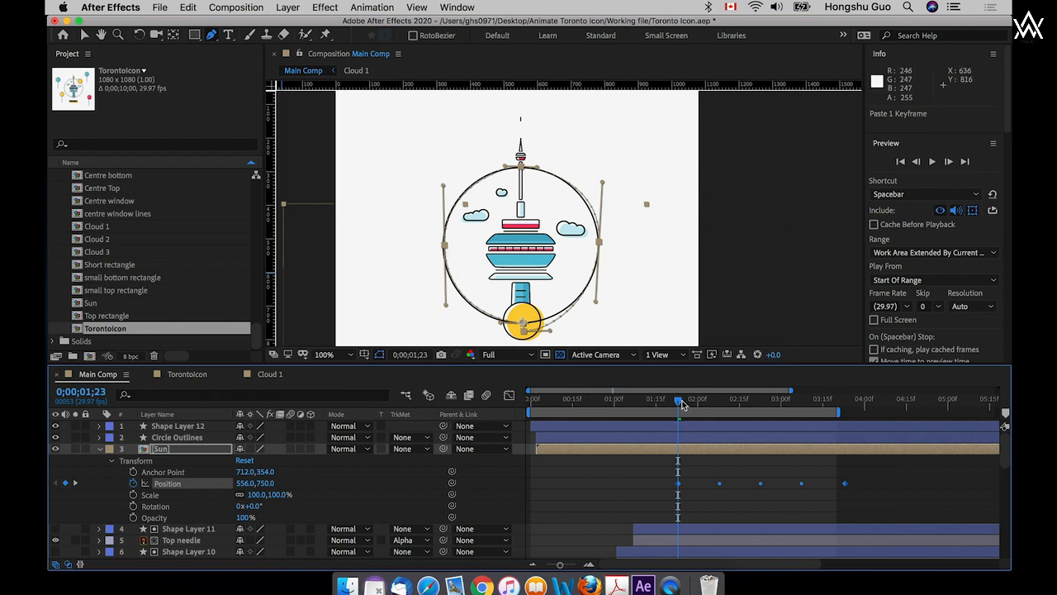
pyautogui.moveTo(681, 404)
pyautogui.mouseDown()
pyautogui.moveTo(836, 405)
pyautogui.moveTo(677, 413)
pyautogui.mouseUp()
# - Hide Shape Layer 12 and reselect the Sun layer
pyautogui.click(178, 427)
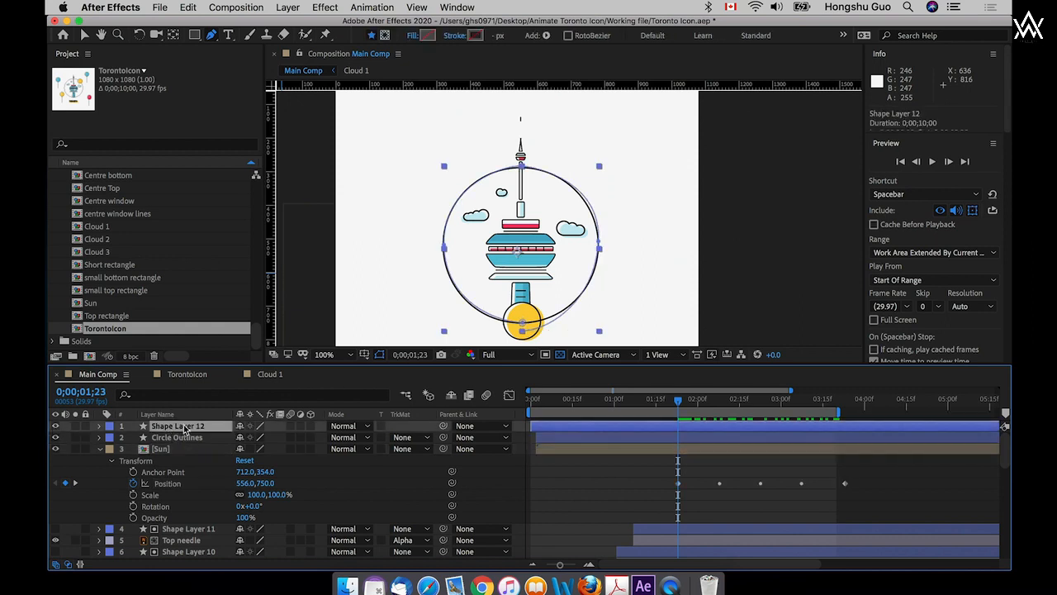
pyautogui.click(55, 426)
pyautogui.click(190, 449)
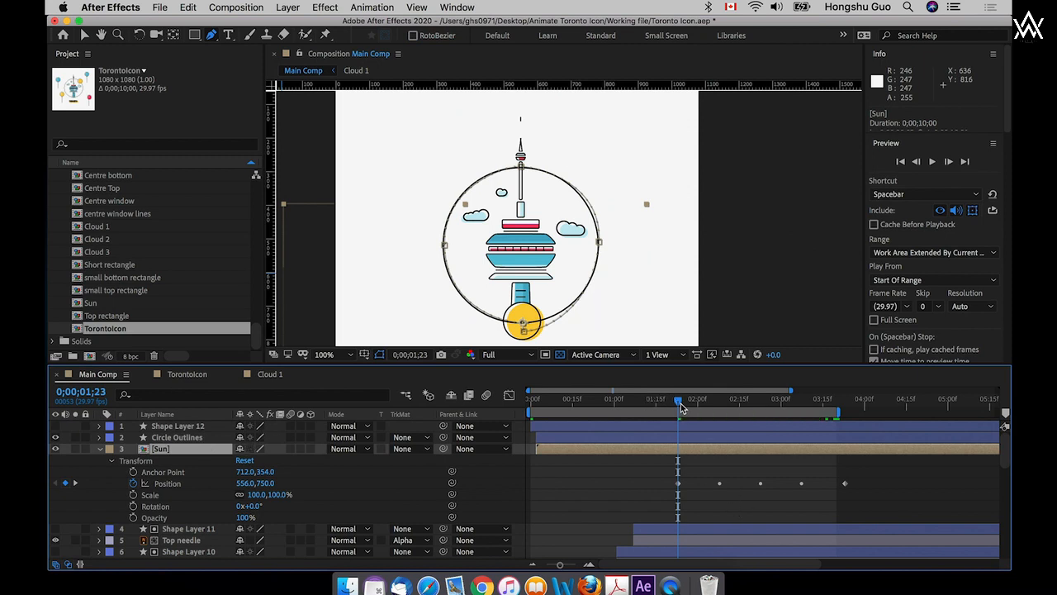
# - Move all of the Sun's Position keyframes earlier so they start at about 0;00;01;10
pyautogui.click(638, 403)
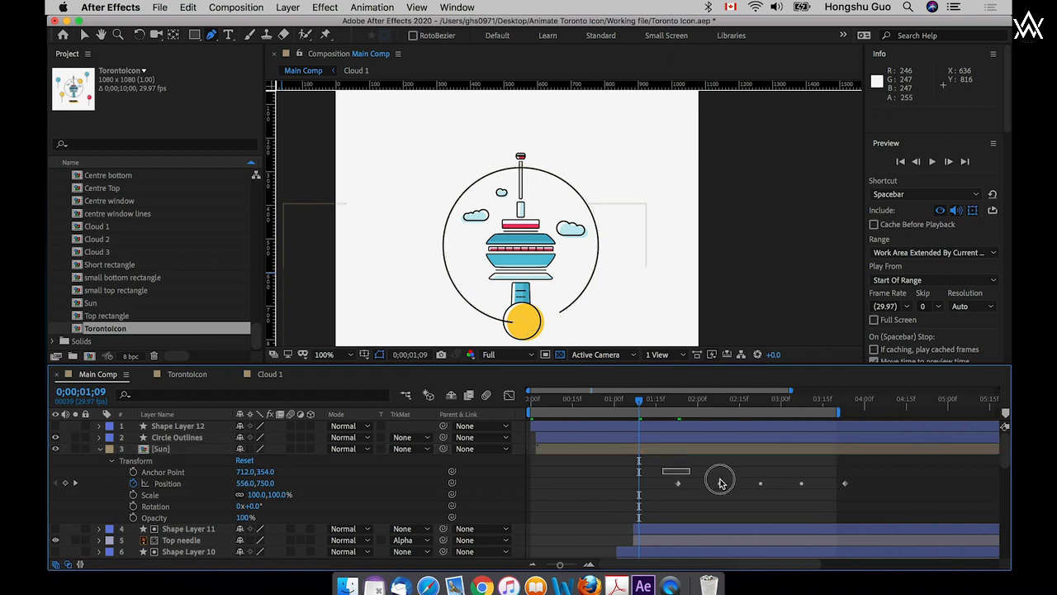
pyautogui.moveTo(662, 465); pyautogui.dragTo(809, 489)
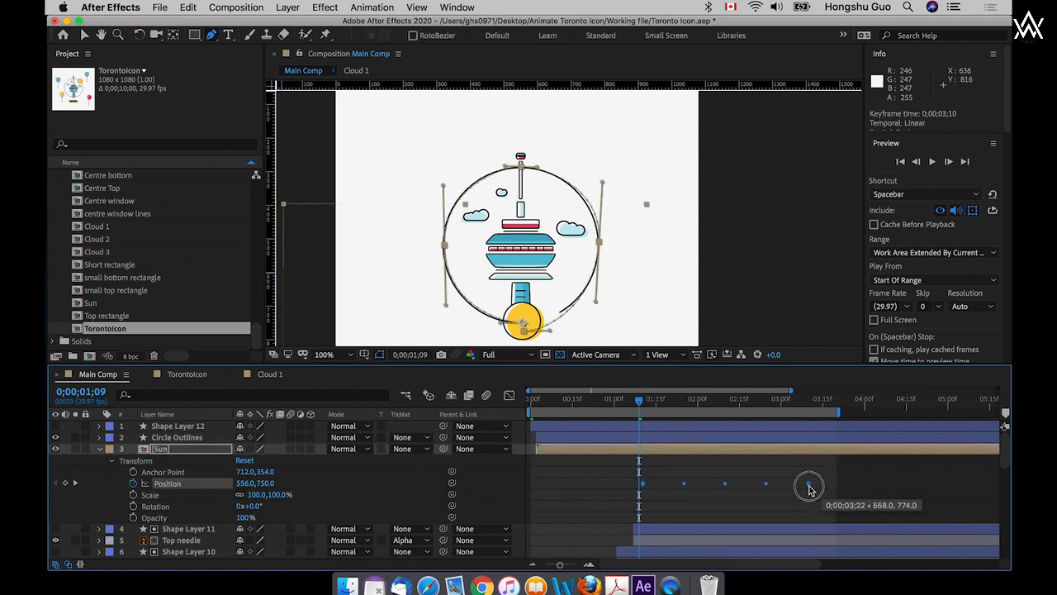
# - Move all of the Sun's Position keyframes earlier so they start at about 0;00;00;09
pyautogui.moveTo(640, 400)
pyautogui.mouseDown()
pyautogui.moveTo(557, 406)
pyautogui.moveTo(567, 403)
pyautogui.mouseUp()
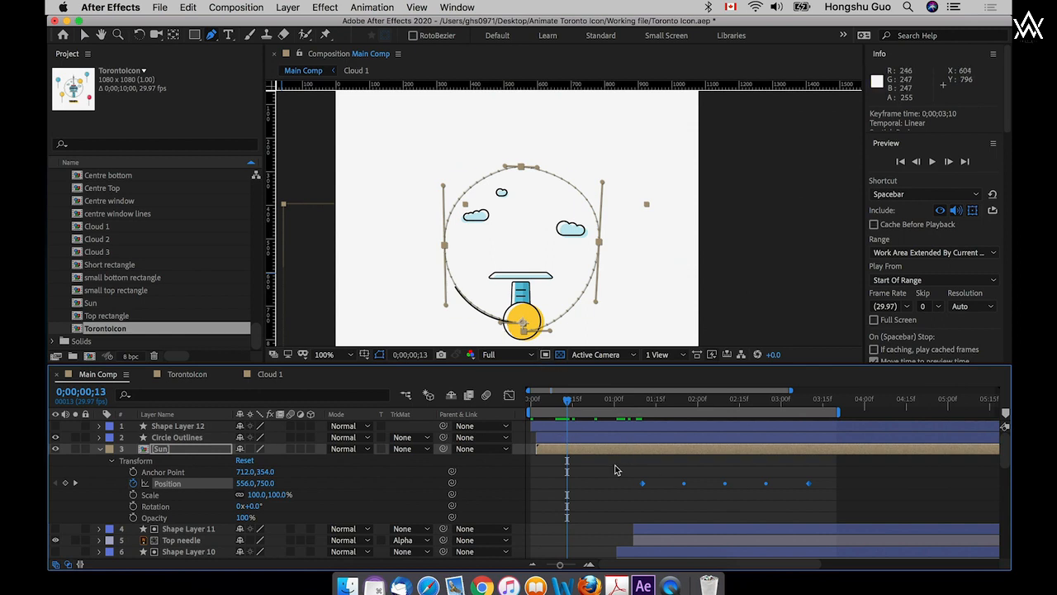
pyautogui.moveTo(630, 477); pyautogui.dragTo(867, 500)
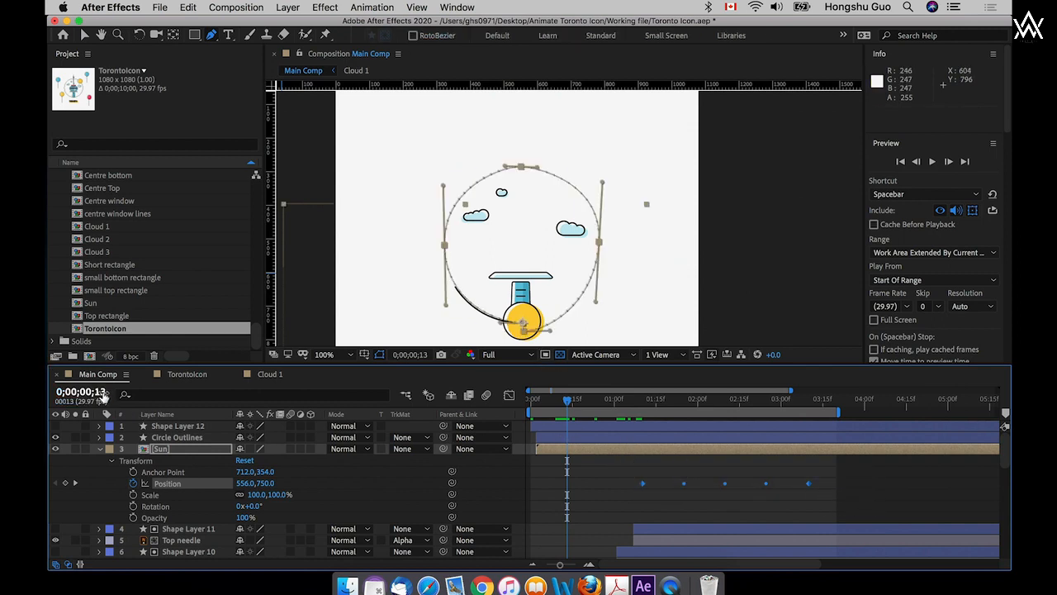
pyautogui.moveTo(644, 488); pyautogui.dragTo(555, 485)
pyautogui.moveTo(568, 400)
pyautogui.mouseDown()
pyautogui.moveTo(539, 404)
pyautogui.moveTo(553, 404)
pyautogui.mouseUp()
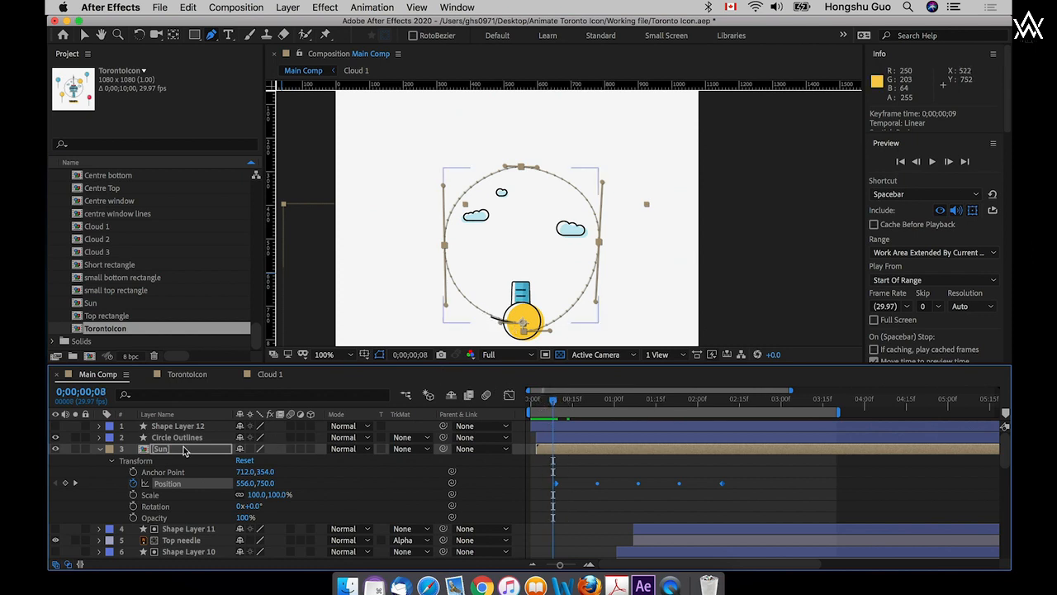
# - Move the Sun layer to the top of the layer stack and scrub to check its travel around the circle
pyautogui.moveTo(159, 448); pyautogui.dragTo(180, 426)
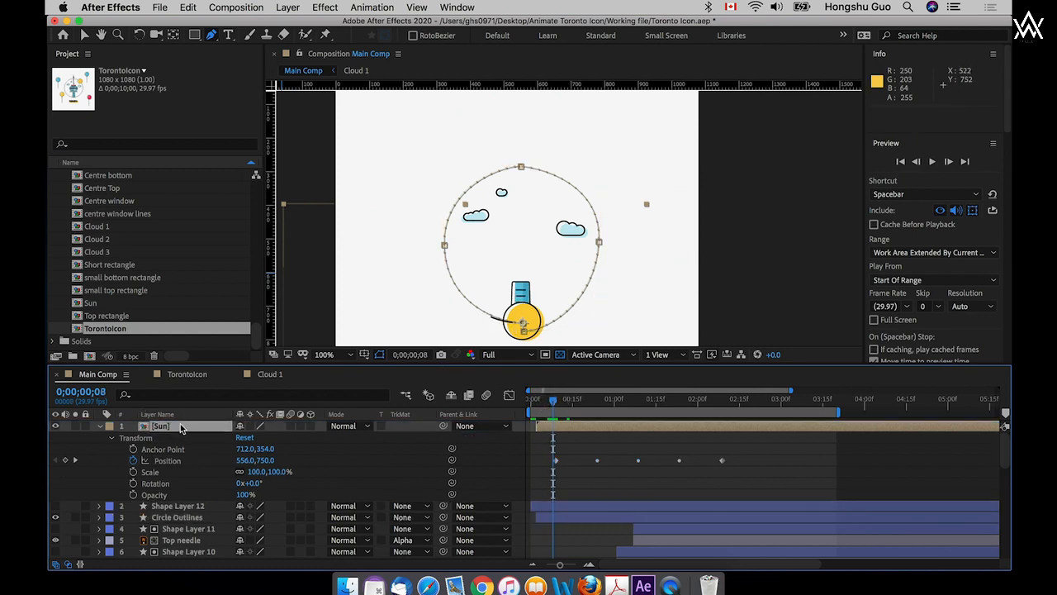
pyautogui.click(582, 450)
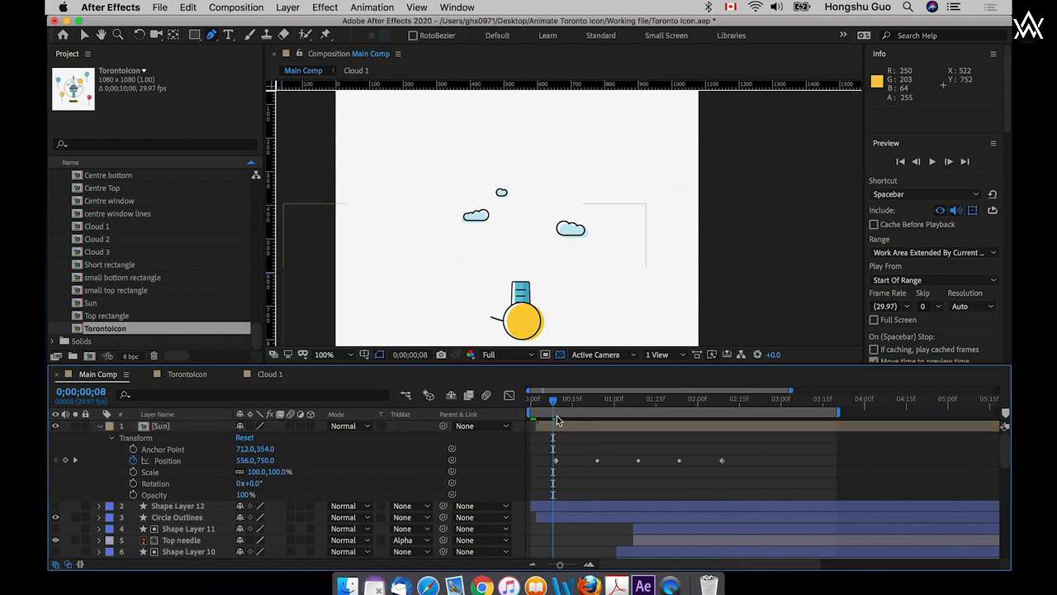
pyautogui.moveTo(542, 402); pyautogui.dragTo(661, 403)
# - Turn off Rove Across Time for all of the Sun's Position keyframes
pyautogui.moveTo(742, 453); pyautogui.dragTo(539, 471)
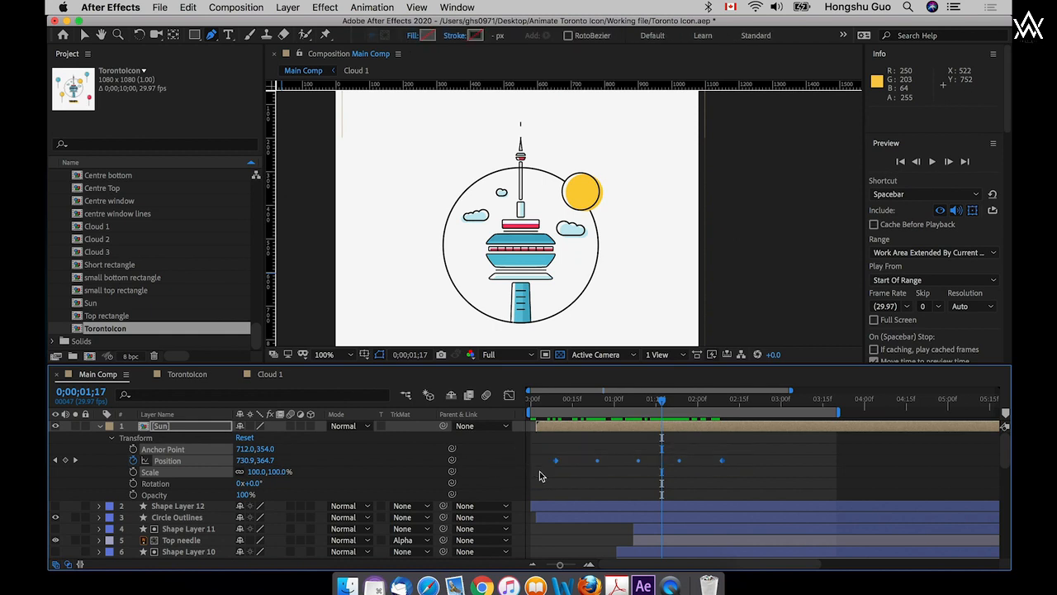
pyautogui.rightClick(724, 460)
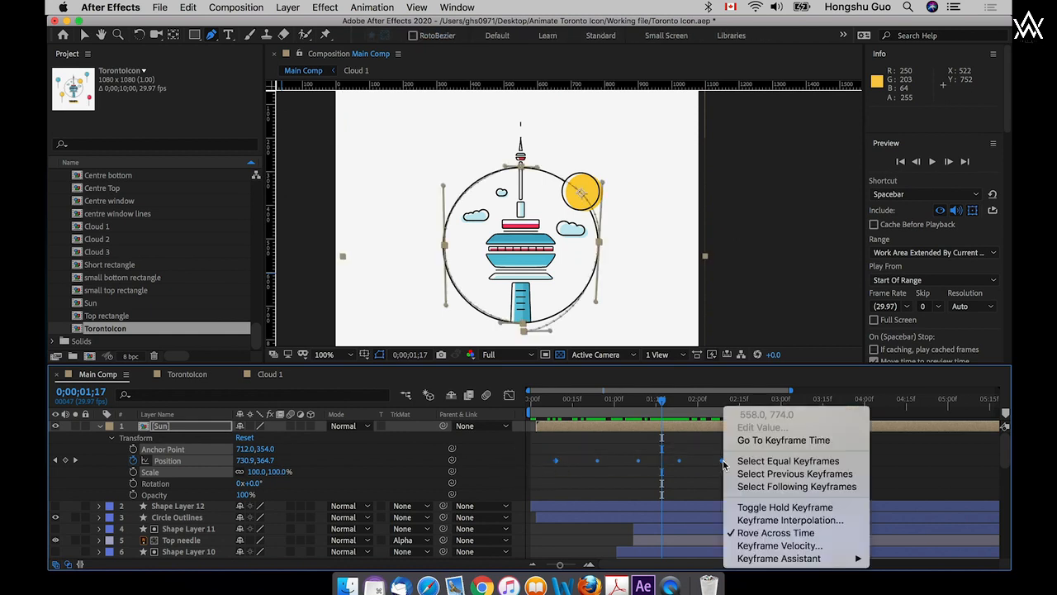
pyautogui.click(751, 532)
# - Add a Sun Position keyframe at 0;00;01;18 and delete the two Position keyframes after it
pyautogui.moveTo(615, 402); pyautogui.dragTo(666, 405)
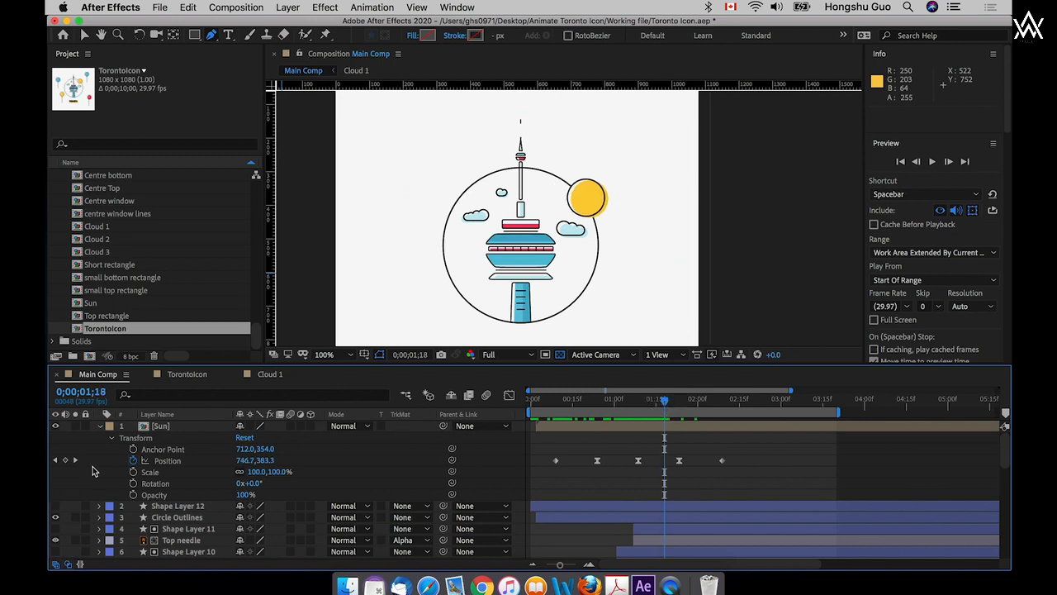
pyautogui.click(65, 461)
pyautogui.moveTo(754, 456); pyautogui.dragTo(674, 474)
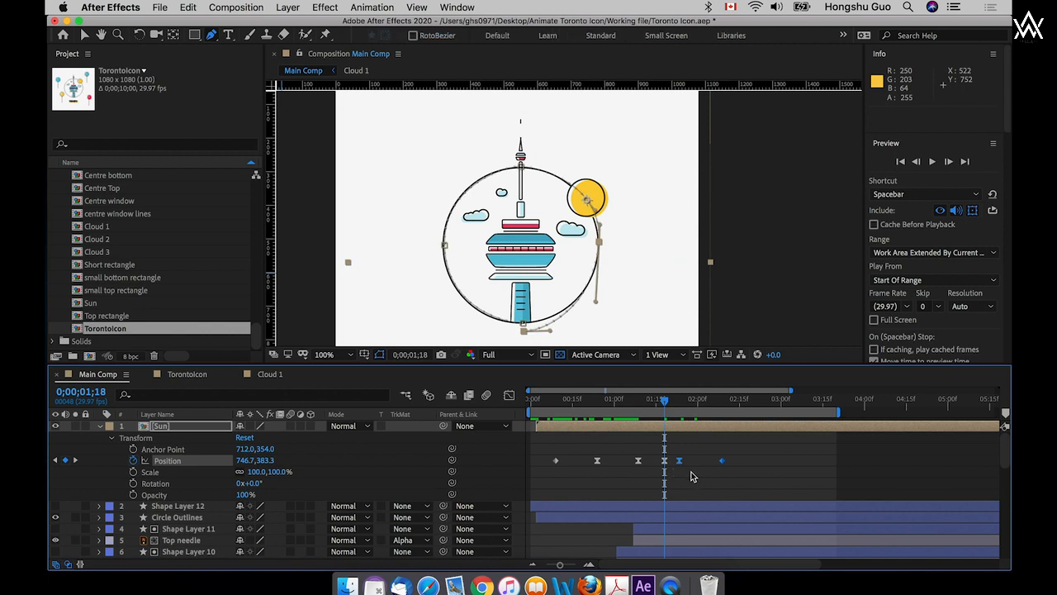
pyautogui.press('BackSpace')
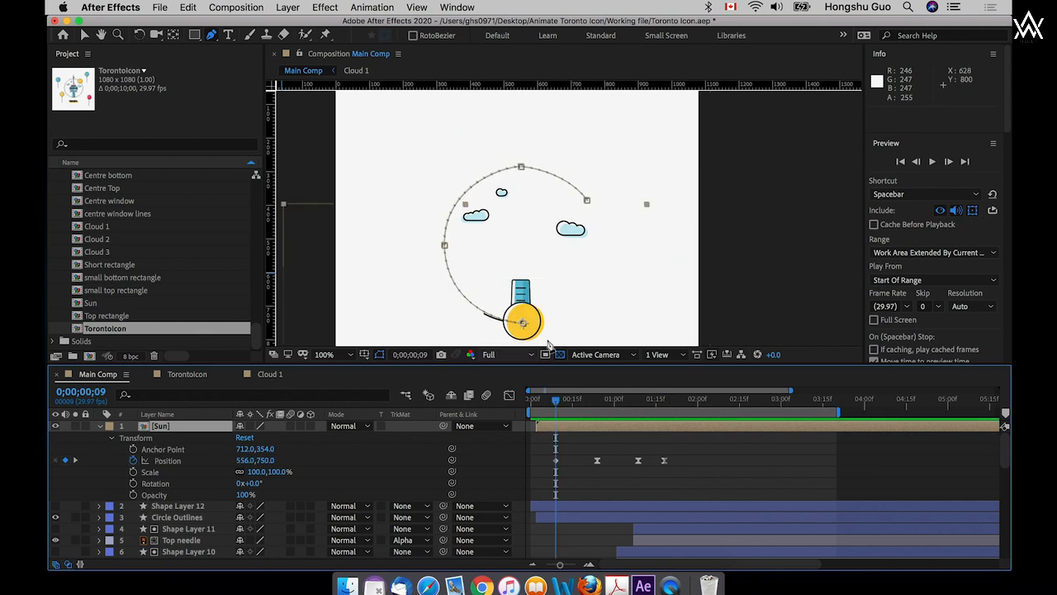
# - Keyframe the Sun's Opacity at 0% on 0;00;00;09 and 100% on 0;00;00;15
pyautogui.click(154, 495)
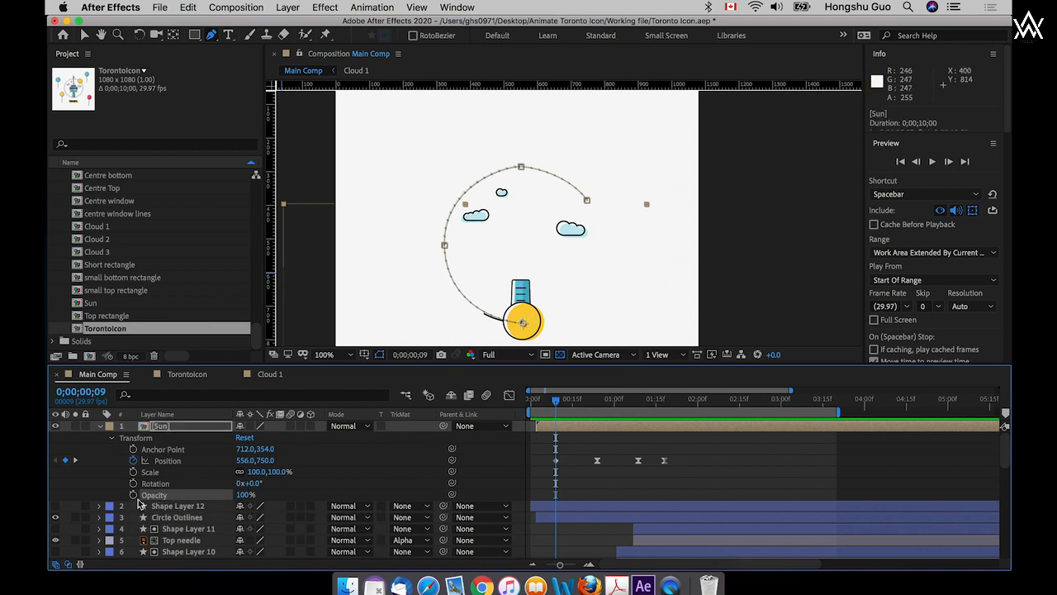
pyautogui.click(133, 494)
pyautogui.click(242, 495)
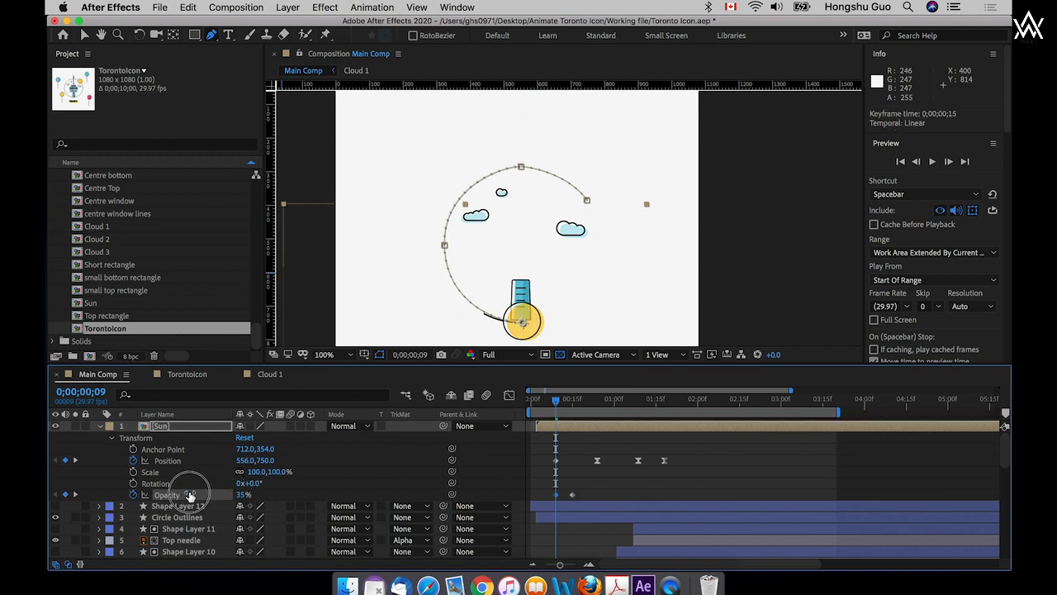
pyautogui.moveTo(190, 495); pyautogui.dragTo(155, 487)
pyautogui.moveTo(244, 497); pyautogui.dragTo(221, 497)
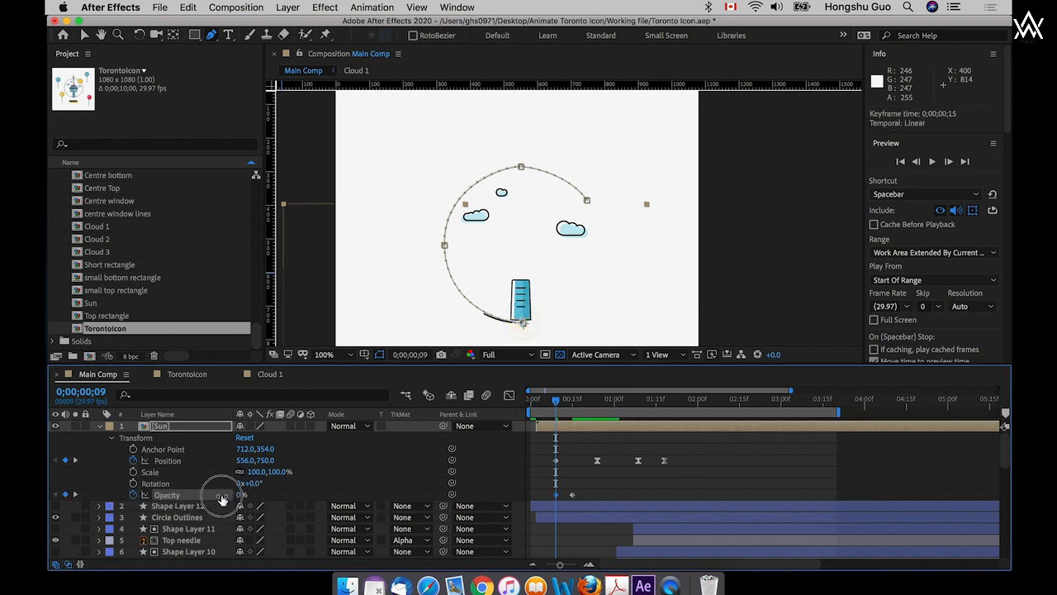
pyautogui.click(685, 484)
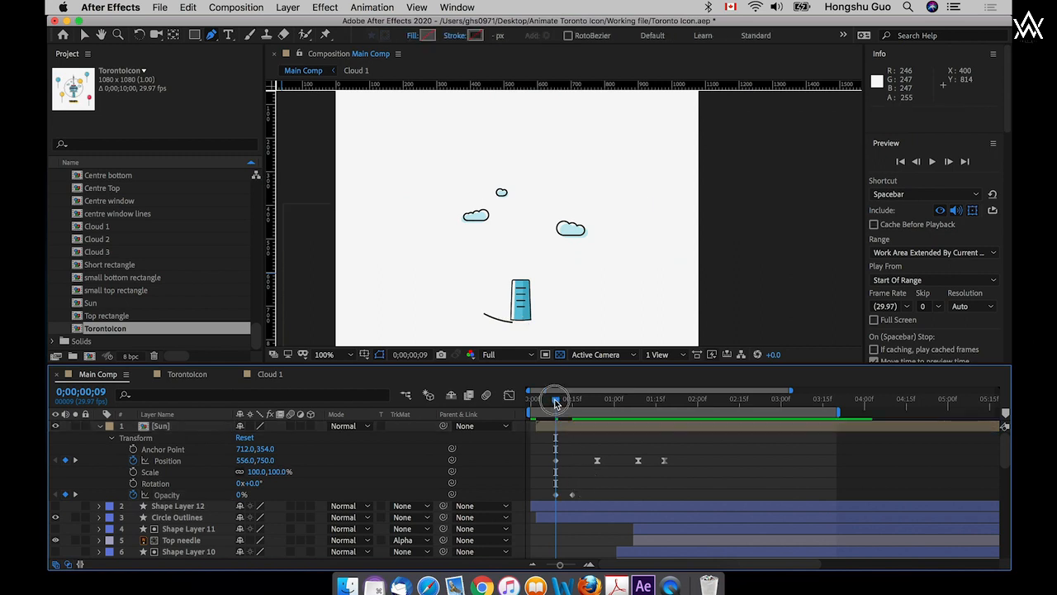
# - Move the Sun's 100% Opacity keyframe earlier to 0;00;00;12
pyautogui.moveTo(548, 403); pyautogui.dragTo(578, 403)
pyautogui.moveTo(573, 496); pyautogui.dragTo(562, 498)
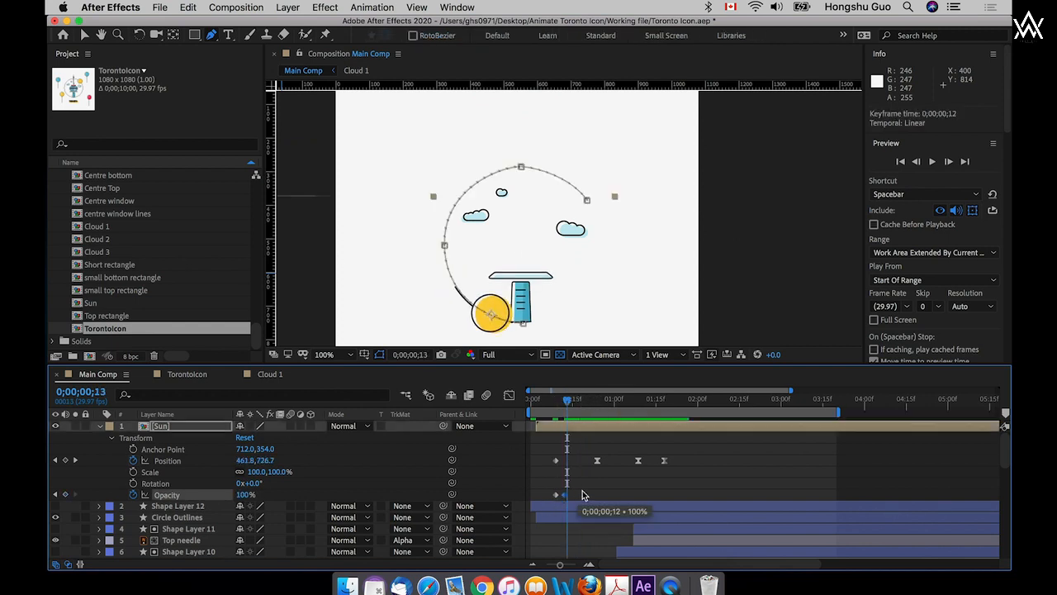
# - Retime the Sun's last three Position keyframes to 0;00;00;20, 0;00;00;28 and about 0;00;01;08, and preview the animation
pyautogui.click(561, 402)
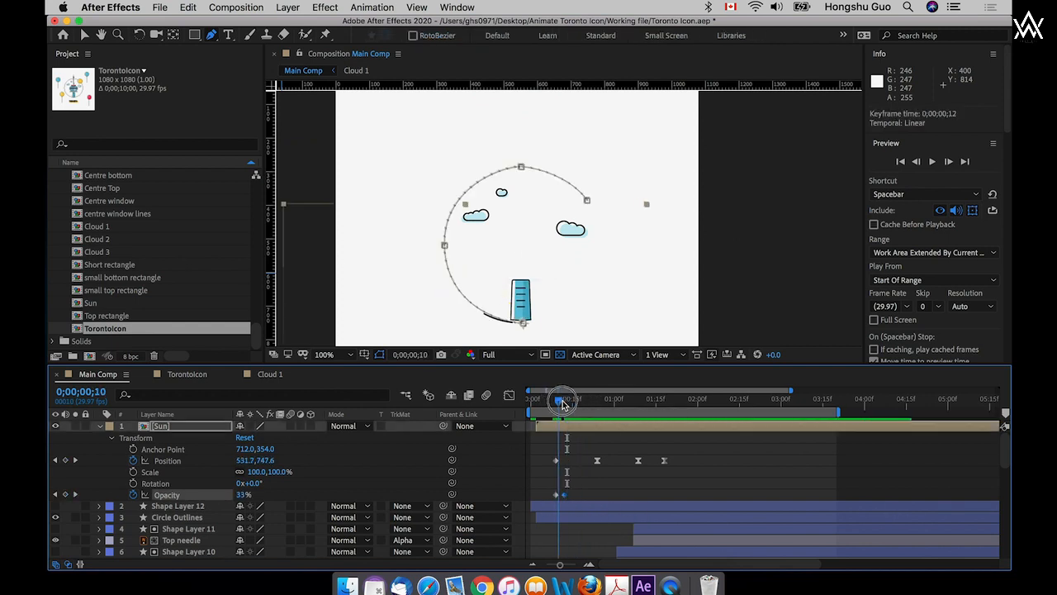
pyautogui.moveTo(562, 402); pyautogui.dragTo(658, 402)
pyautogui.press('space')
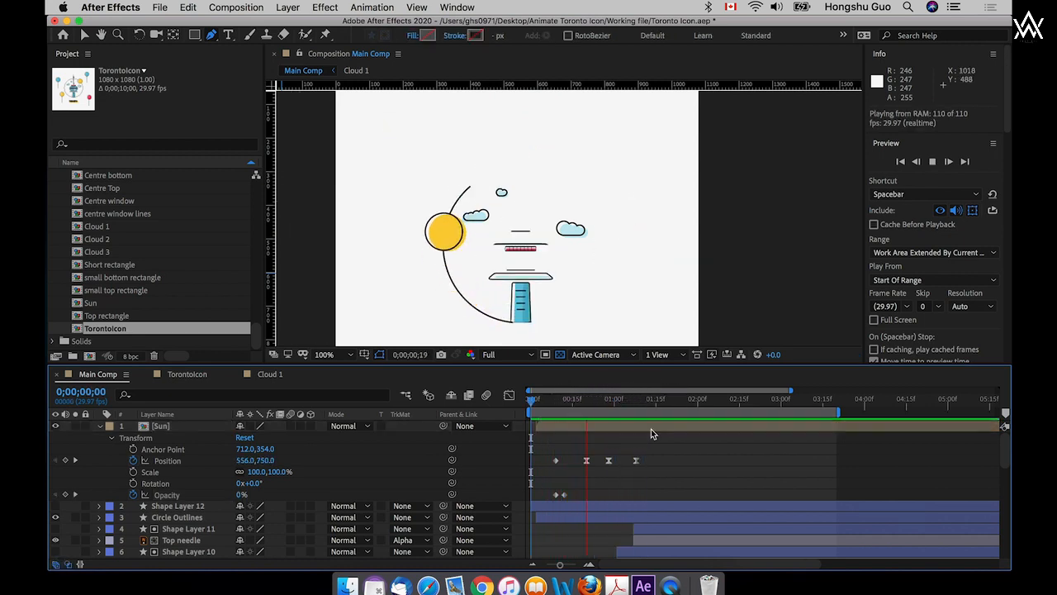
# - Play and scrub the animation to examine the sun's timing between its first and second Position keyframes
pyautogui.click(567, 402)
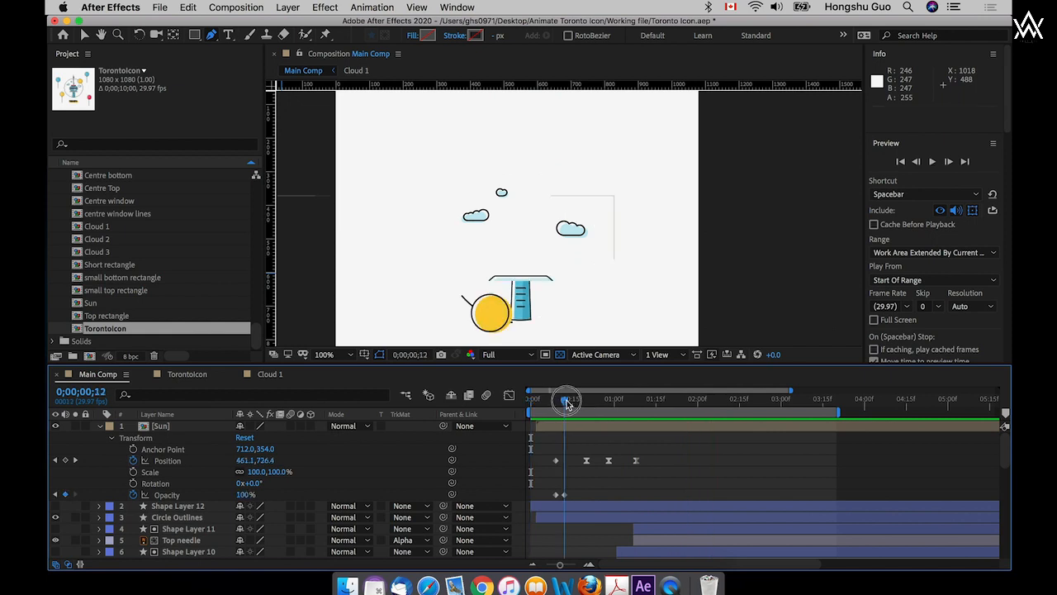
pyautogui.moveTo(567, 402); pyautogui.dragTo(480, 410)
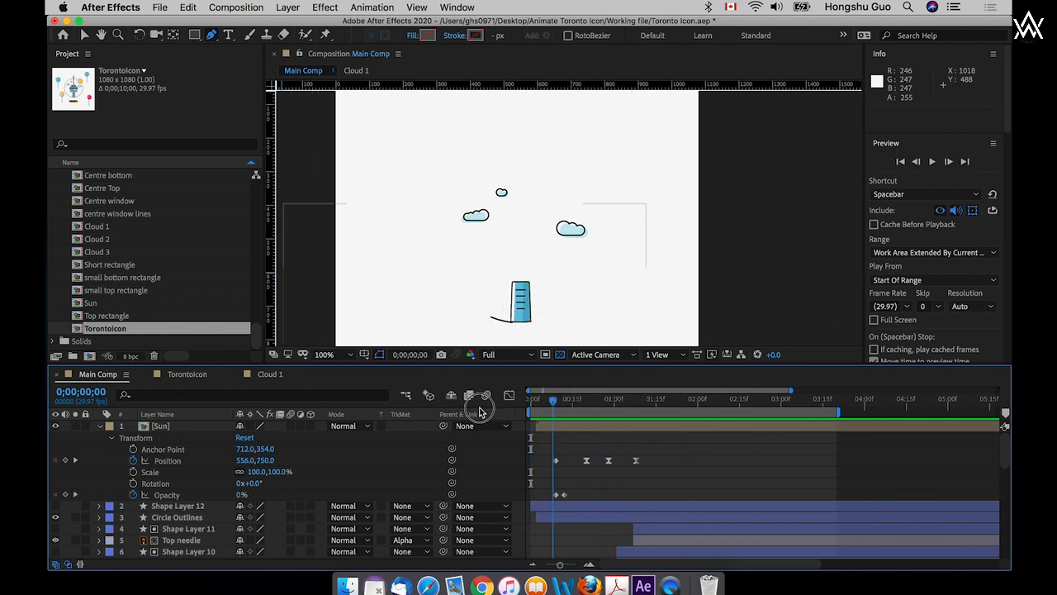
pyautogui.press('space')
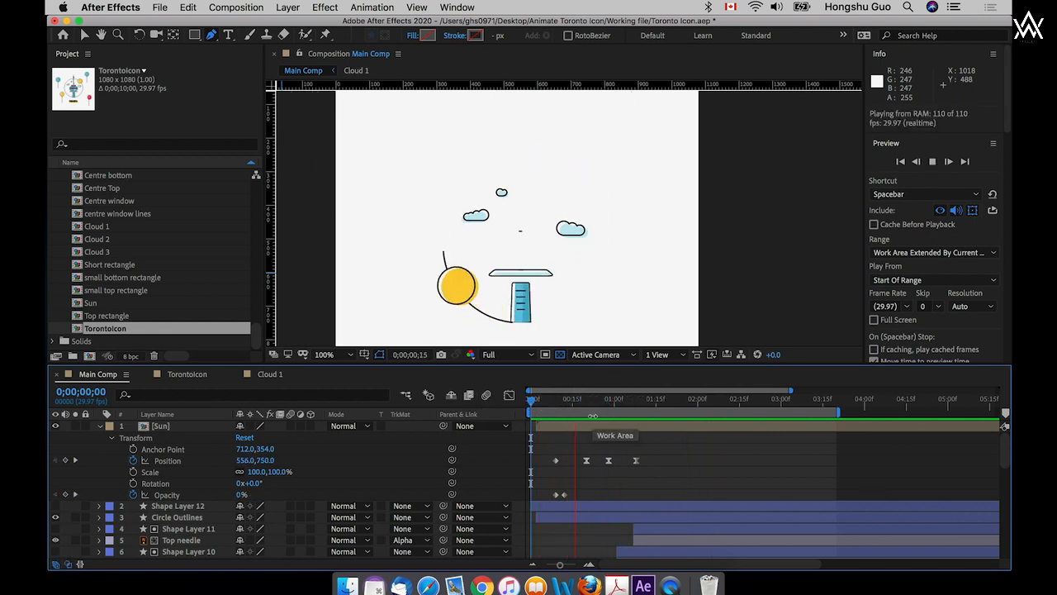
pyautogui.press('space')
pyautogui.moveTo(562, 402); pyautogui.dragTo(491, 404)
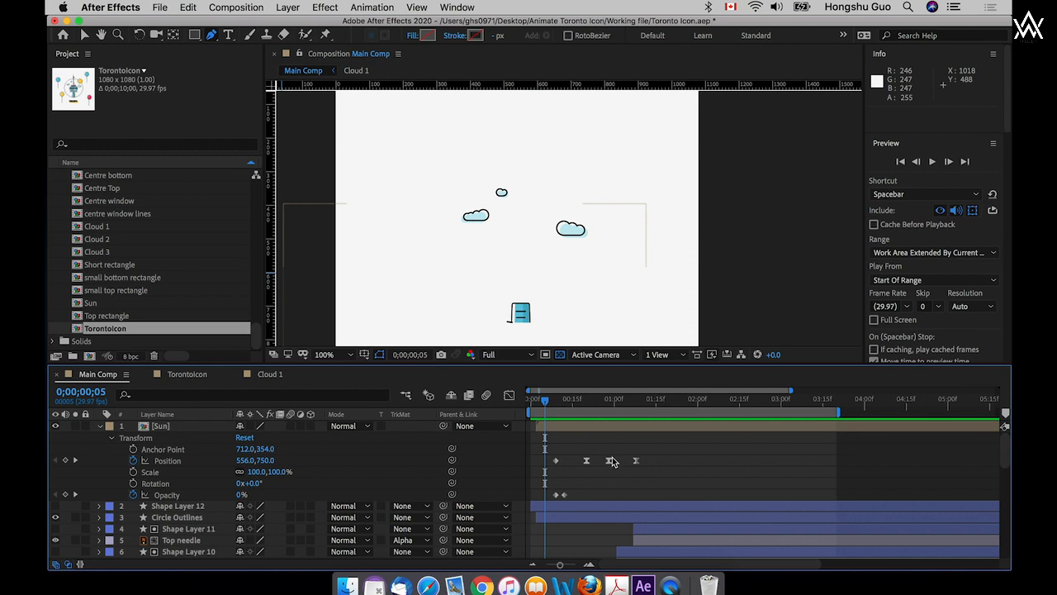
pyautogui.moveTo(570, 402); pyautogui.dragTo(587, 401)
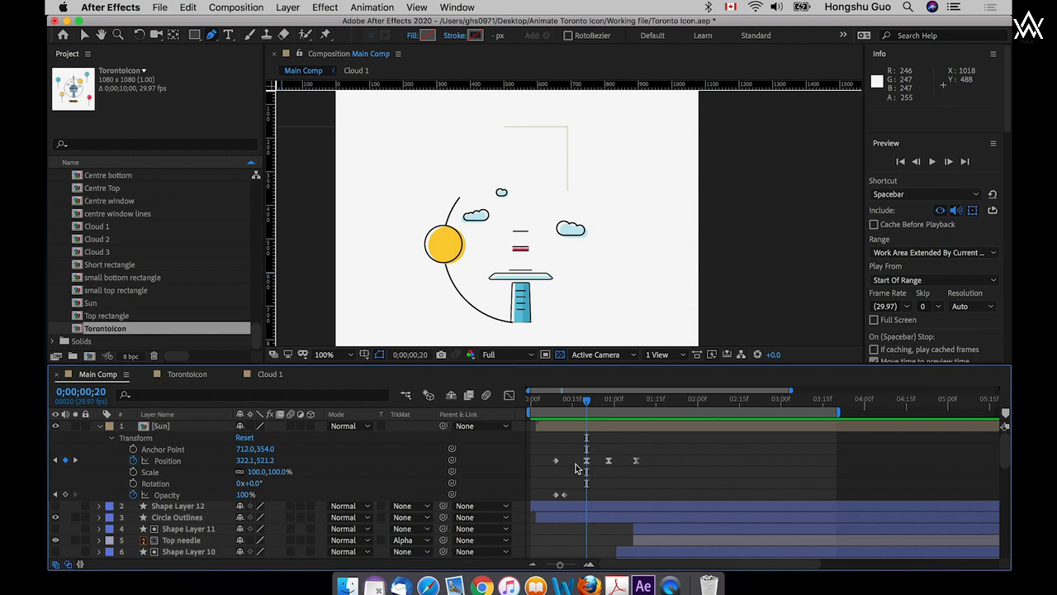
pyautogui.click(558, 400)
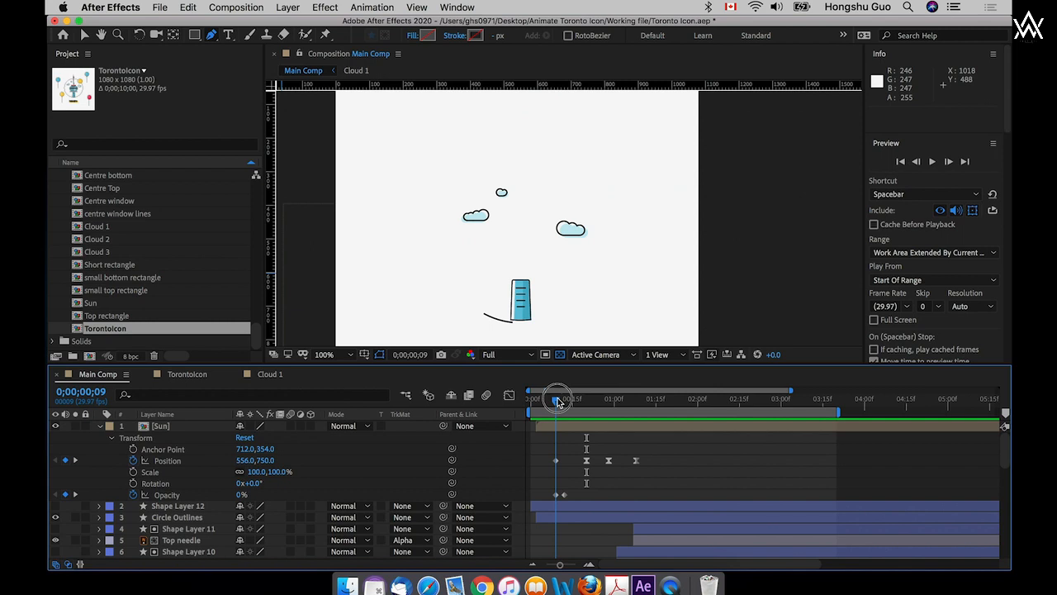
pyautogui.click(587, 401)
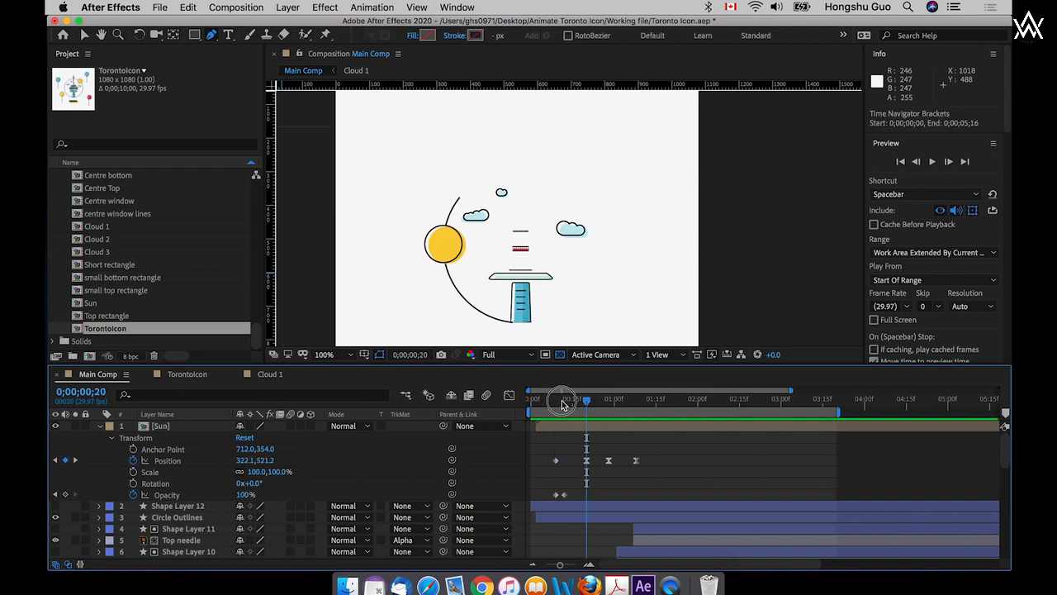
pyautogui.click(584, 400)
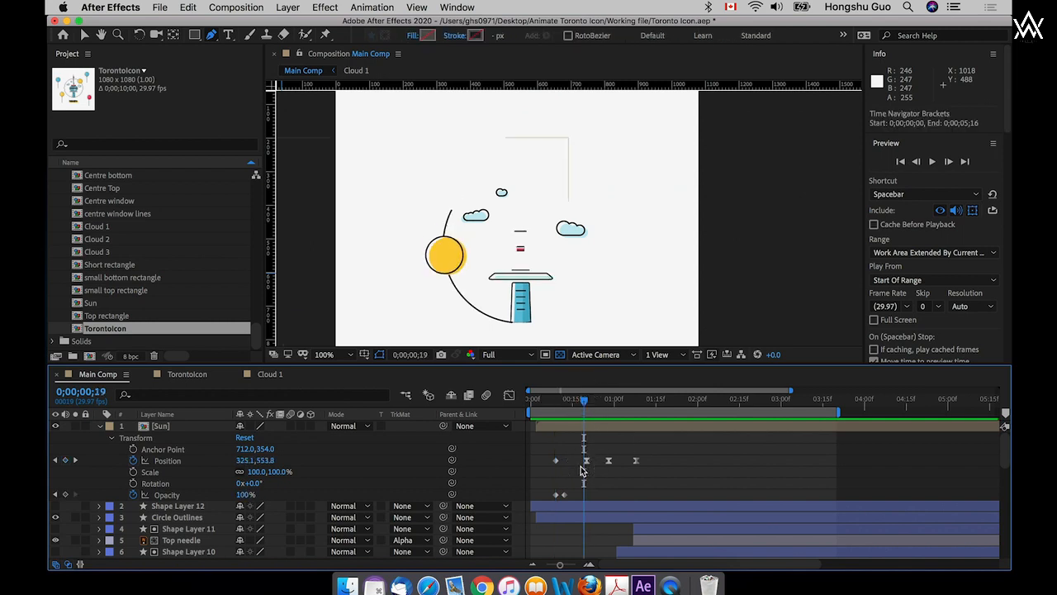
# - Convert the Sun's Position keyframes at 0;00;00;20 and 0;00;00;28 to Auto Bezier interpolation
pyautogui.click(586, 461)
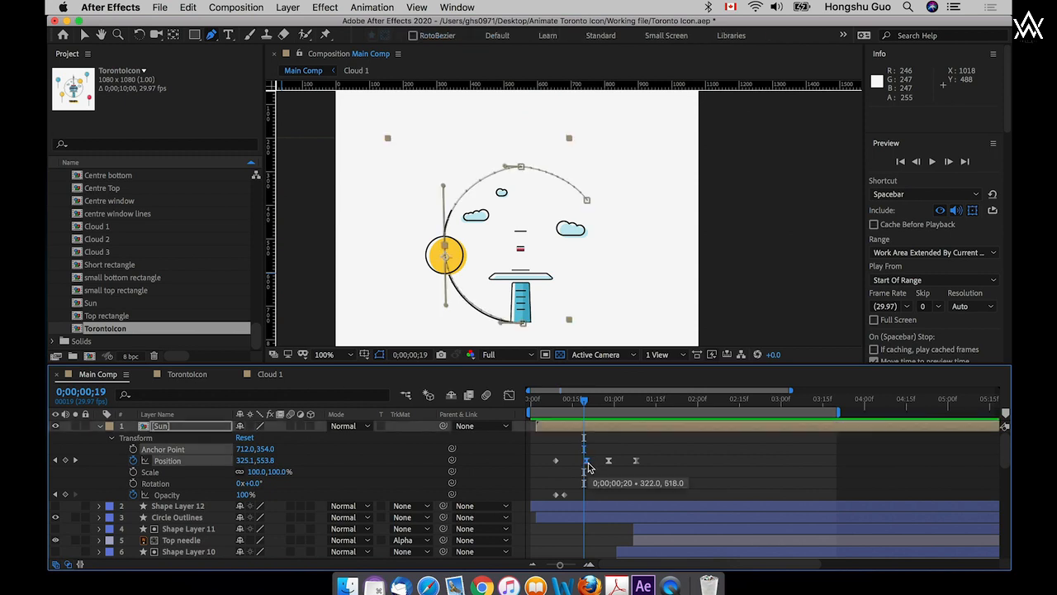
pyautogui.keyDown('super'); pyautogui.click(587, 463); pyautogui.keyUp('super')
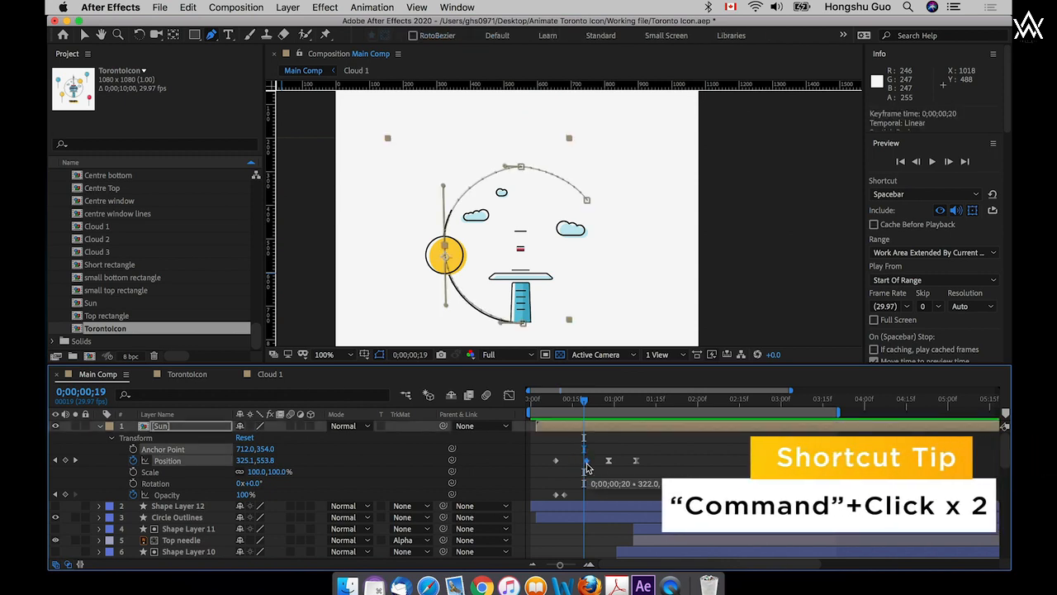
pyautogui.keyDown('super'); pyautogui.click(586, 461); pyautogui.keyUp('super')
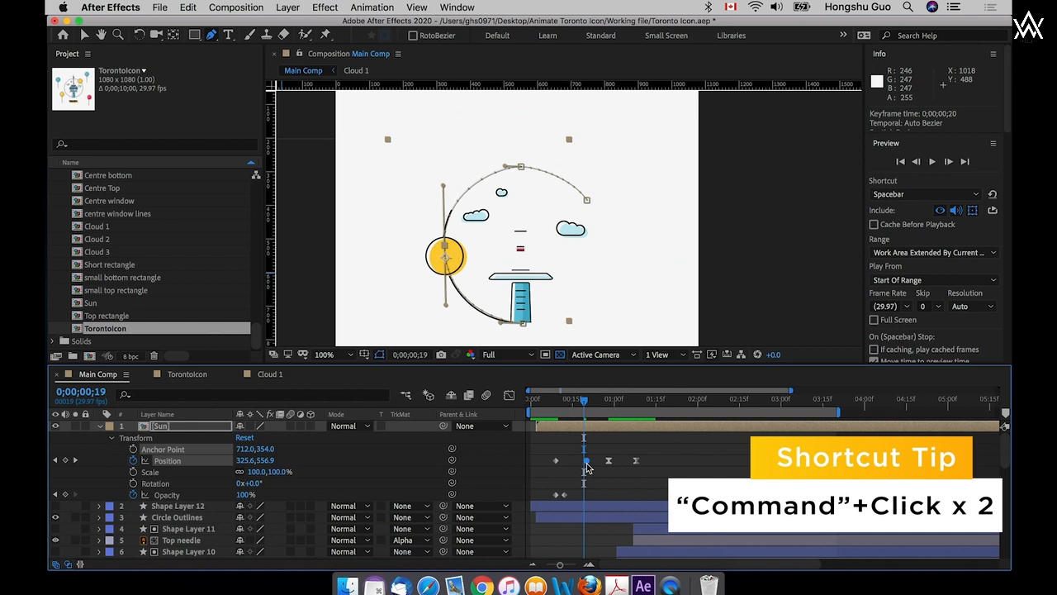
pyautogui.click(607, 403)
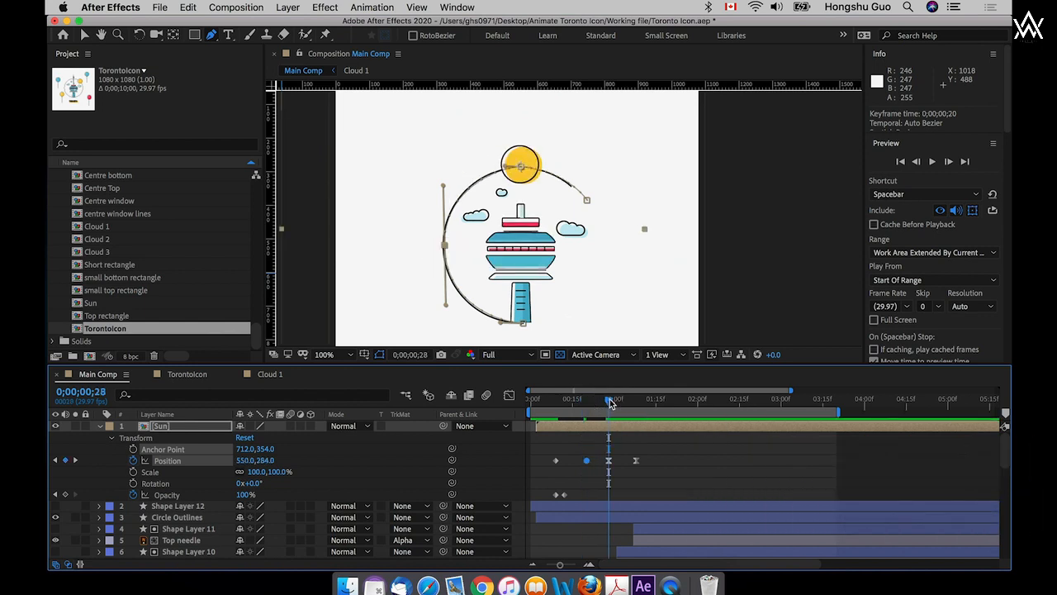
pyautogui.click(608, 460)
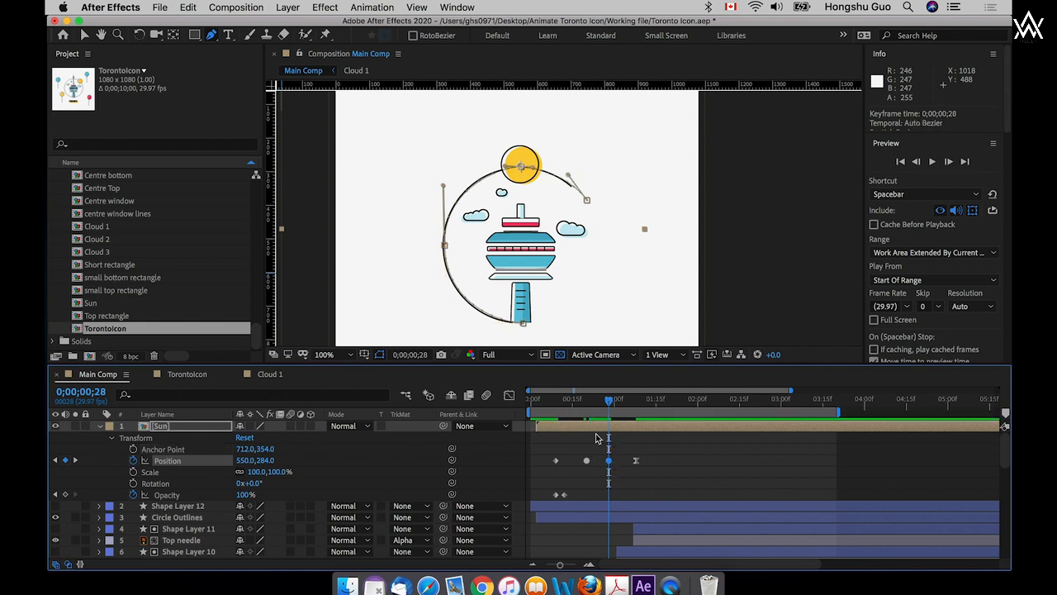
# - Apply Easy Ease to the Sun's first Position keyframe at 0;00;00;09 and return to the start of the composition
pyautogui.click(555, 403)
pyautogui.click(556, 460)
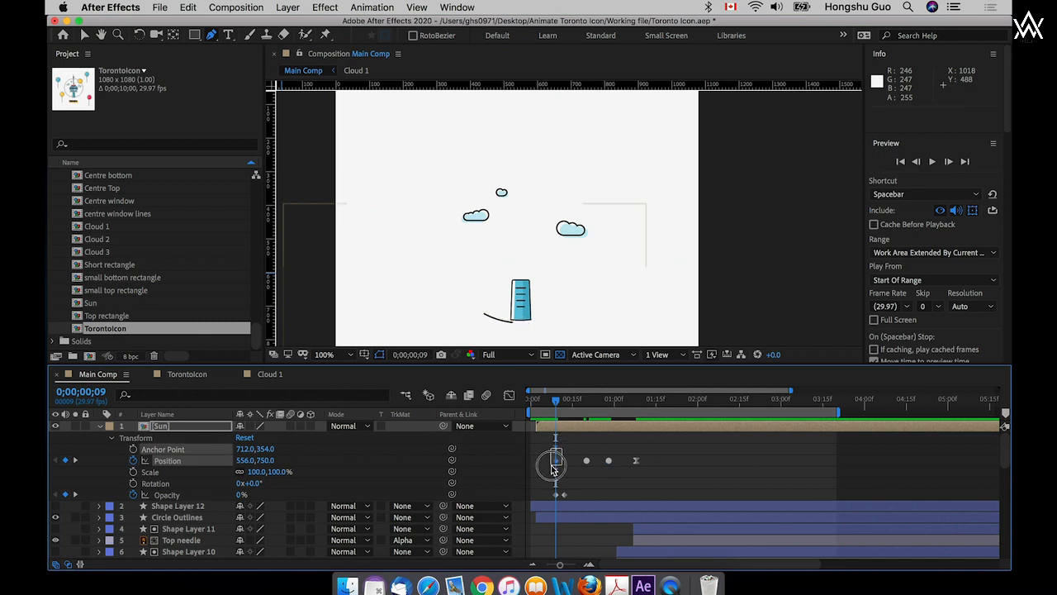
pyautogui.rightClick(559, 469)
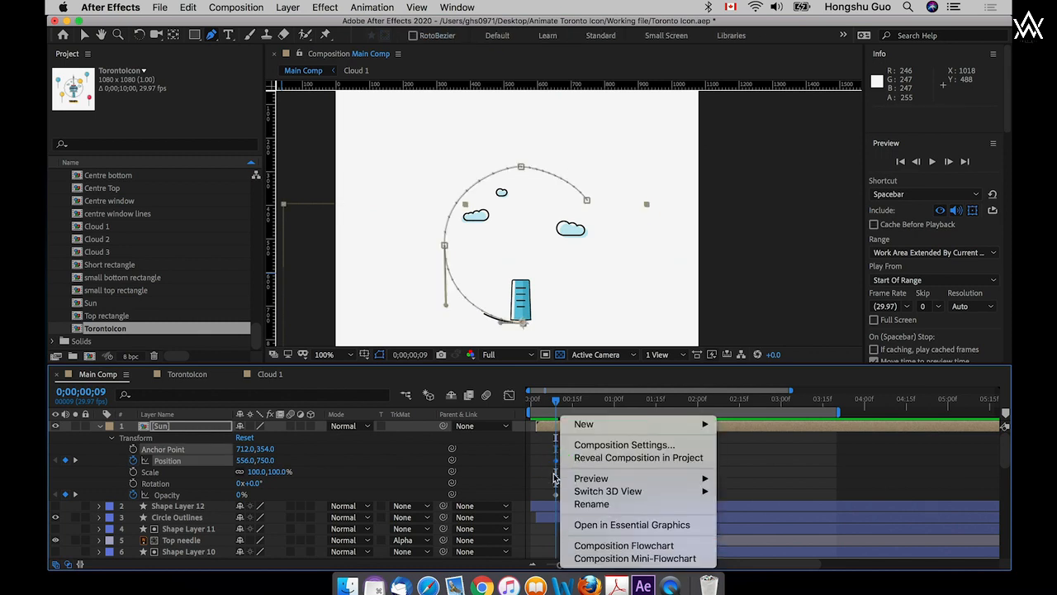
pyautogui.click(554, 470)
pyautogui.rightClick(554, 470)
pyautogui.click(557, 464)
pyautogui.moveTo(561, 468); pyautogui.dragTo(553, 451)
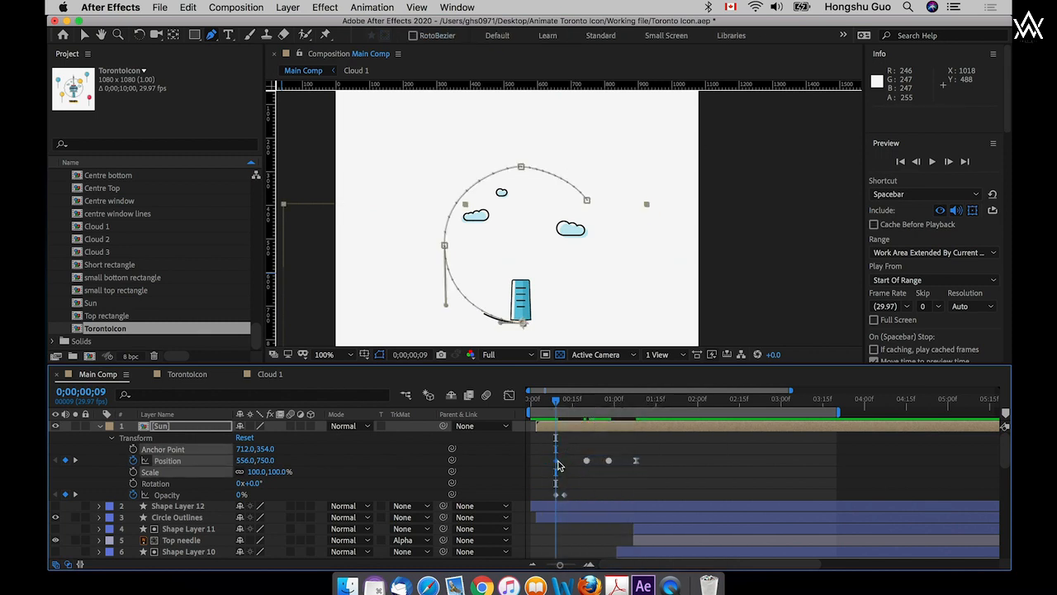
pyautogui.rightClick(556, 461)
pyautogui.moveTo(613, 558)
pyautogui.click(735, 507)
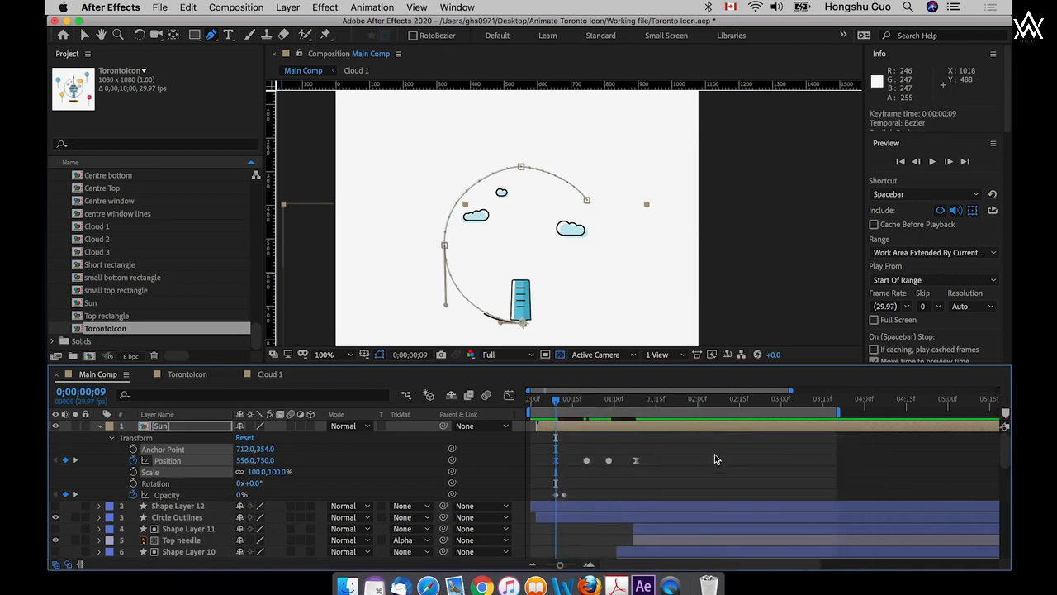
pyautogui.moveTo(541, 402); pyautogui.dragTo(528, 400)
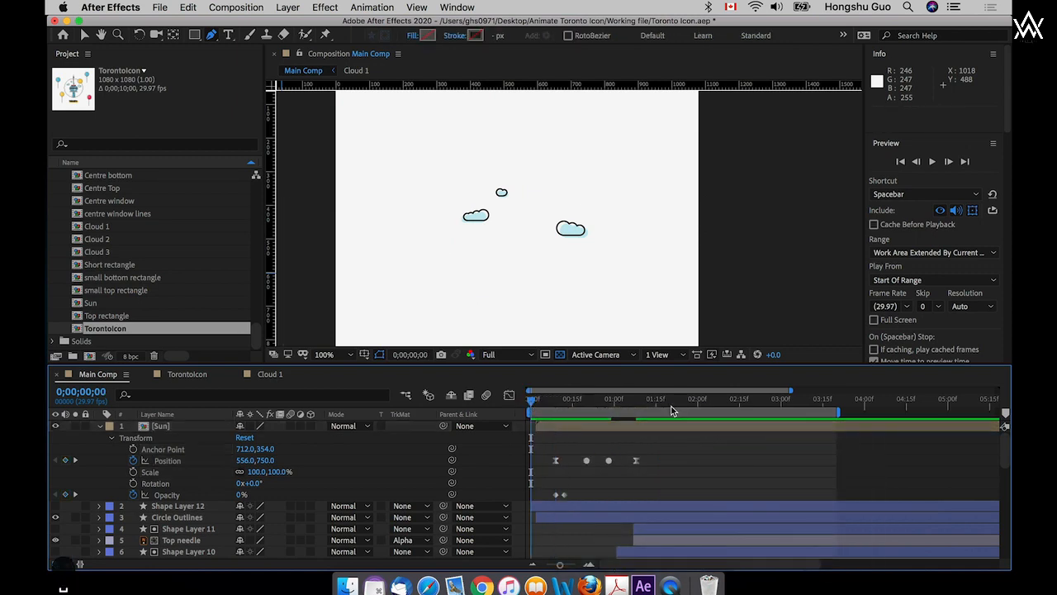
# - Preview the animation and display the speed graph of the Sun's Position keyframes
pyautogui.press('space')
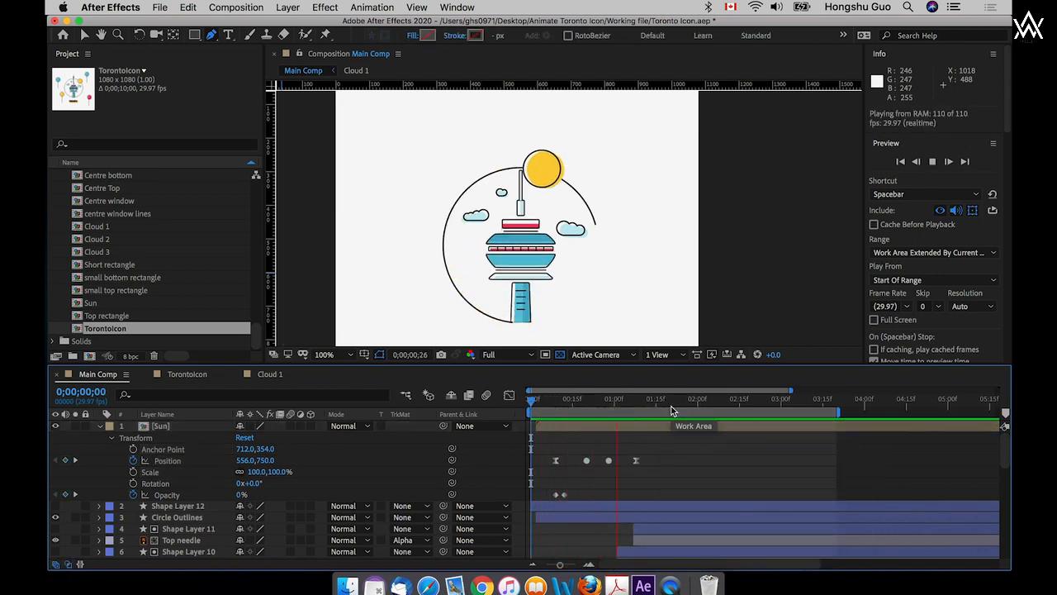
pyautogui.press('space')
pyautogui.click(509, 395)
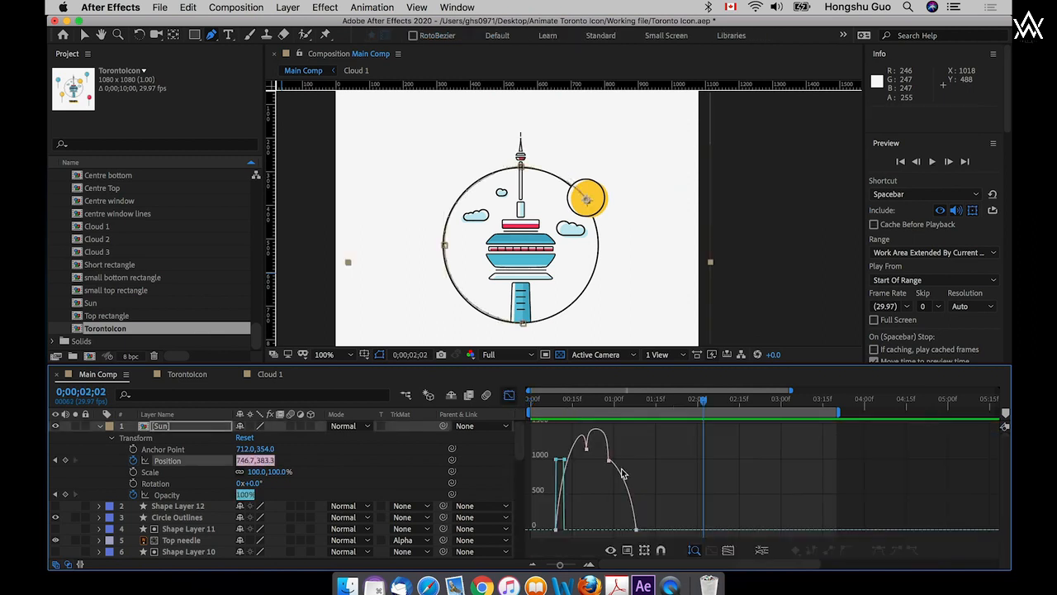
pyautogui.click(728, 551)
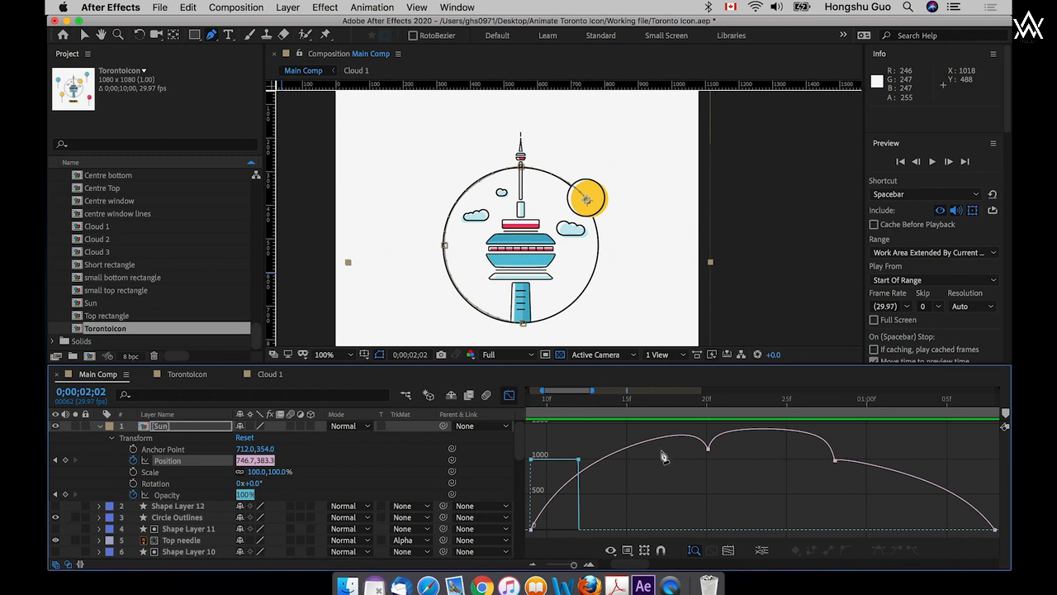
pyautogui.moveTo(880, 497); pyautogui.dragTo(813, 436)
pyautogui.press('Delete')
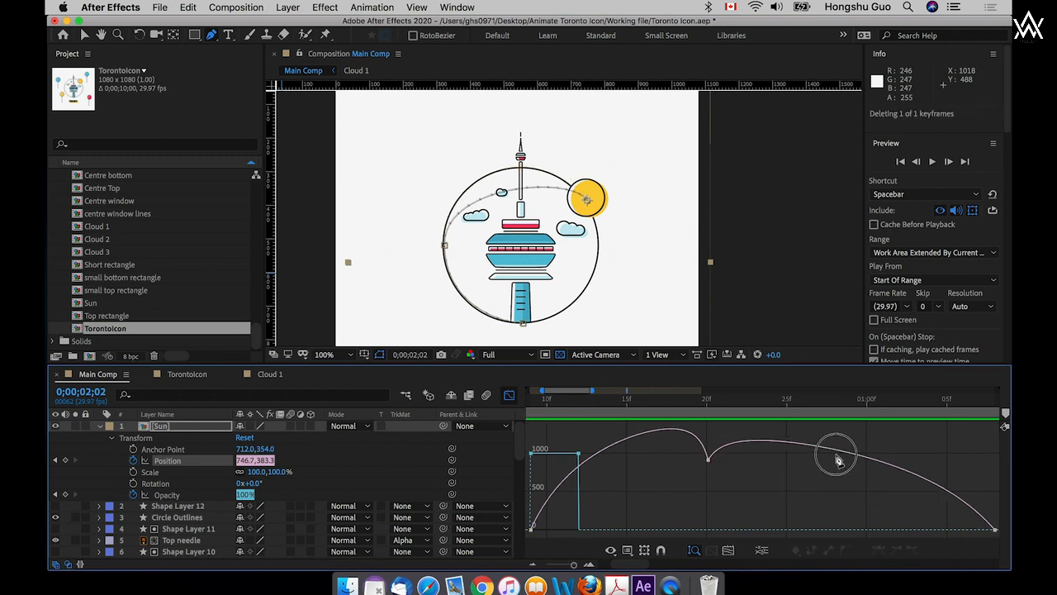
pyautogui.press('super+z')
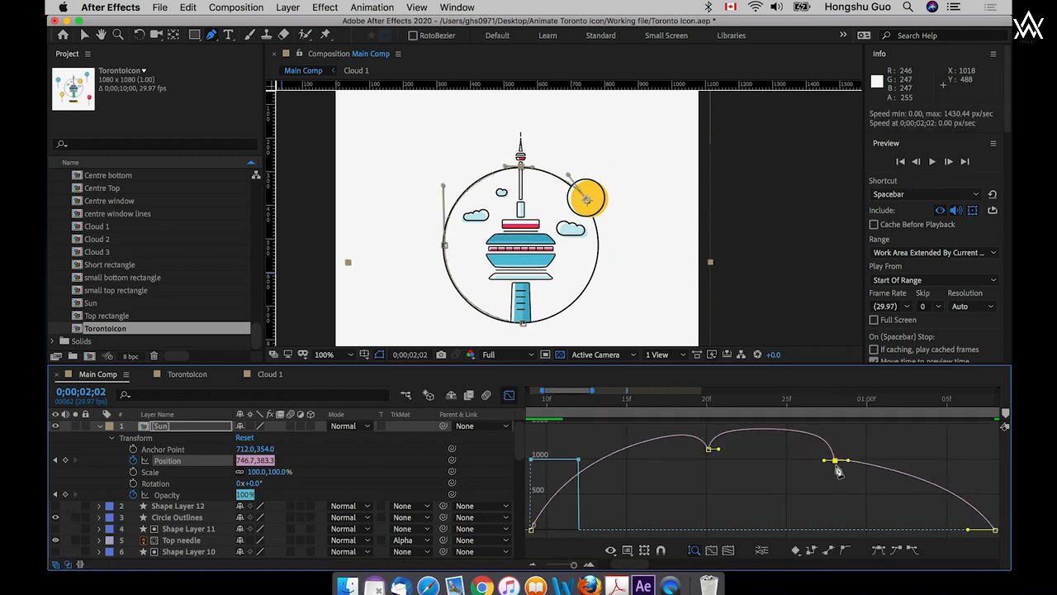
# - Smooth the Sun's Position speed graph by slightly raising the keyframe at 0;00;00;28, lengthening its outgoing handle and shortening the last keyframe's incoming handle
pyautogui.press('v')
pyautogui.click(813, 455)
pyautogui.moveTo(813, 454); pyautogui.dragTo(837, 451)
pyautogui.moveTo(572, 398); pyautogui.dragTo(997, 405)
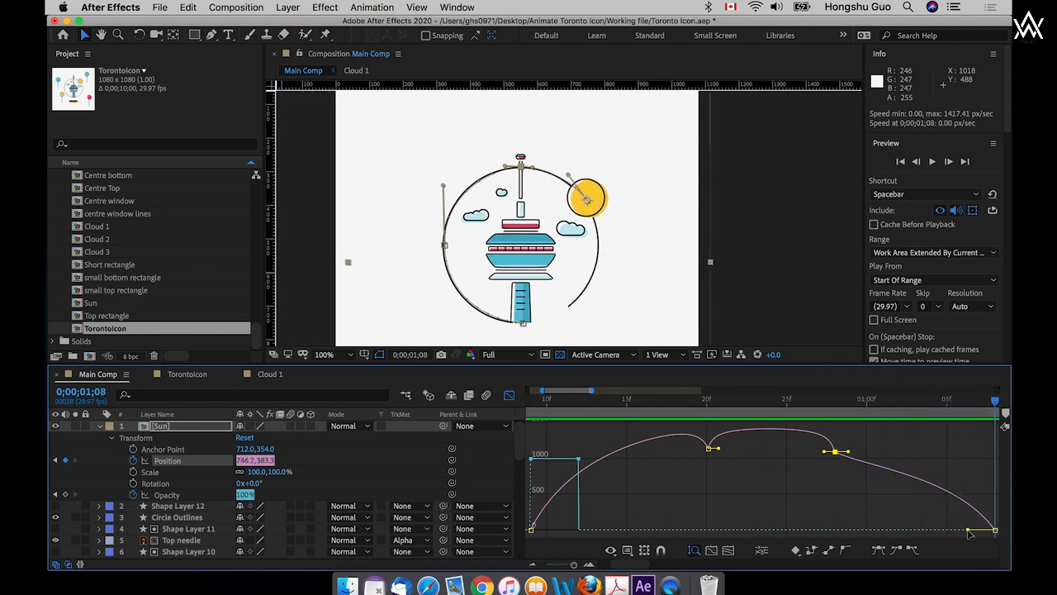
pyautogui.moveTo(969, 531); pyautogui.dragTo(976, 532)
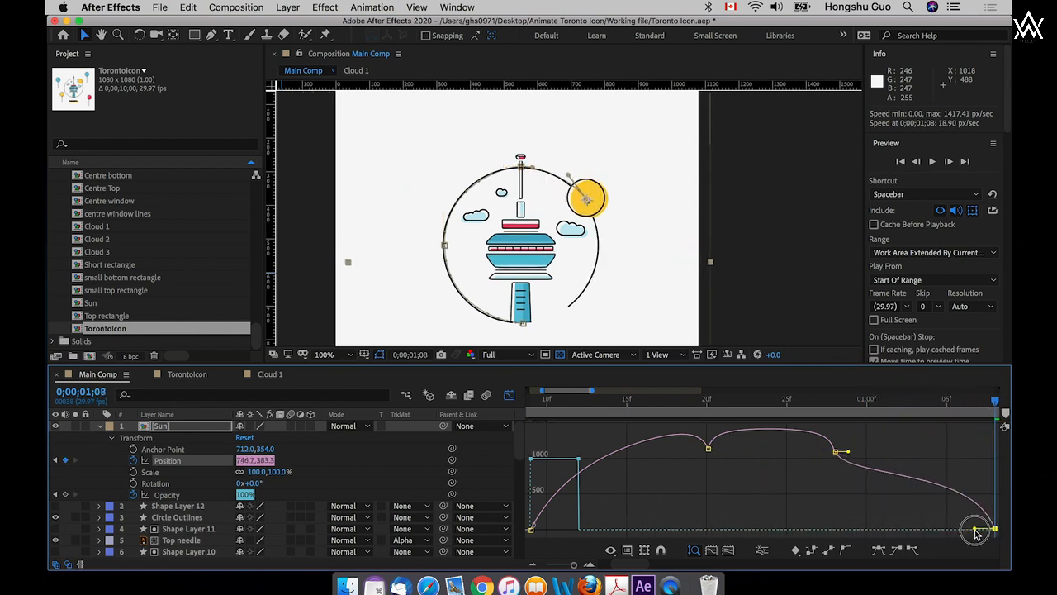
pyautogui.click(836, 453)
pyautogui.click(851, 451)
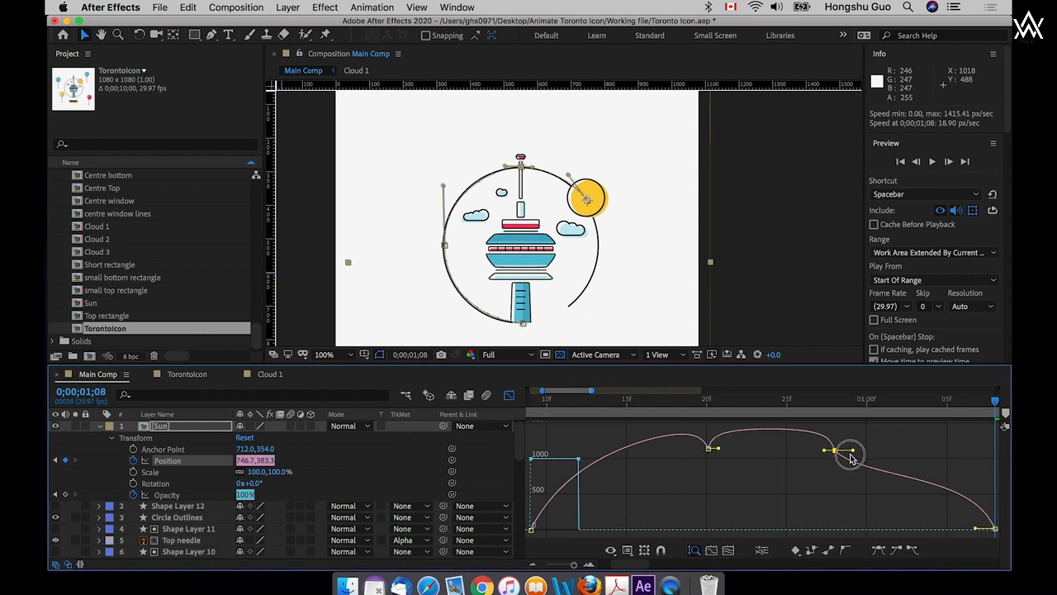
pyautogui.moveTo(850, 453); pyautogui.dragTo(850, 456)
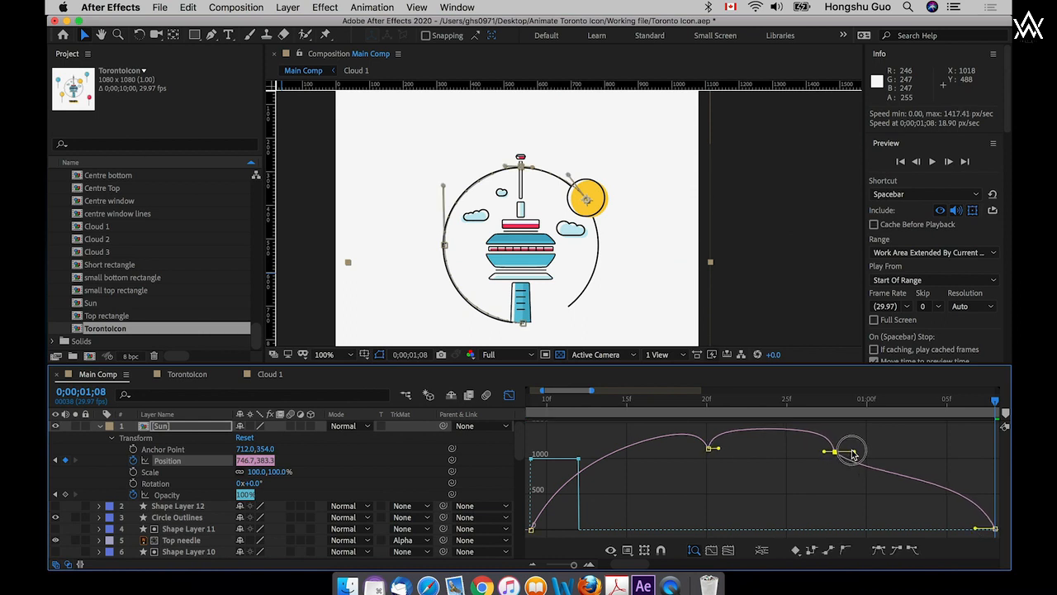
# - Return from the graph to the layer timeline, preview the animation from the start and save the project
pyautogui.press('Home')
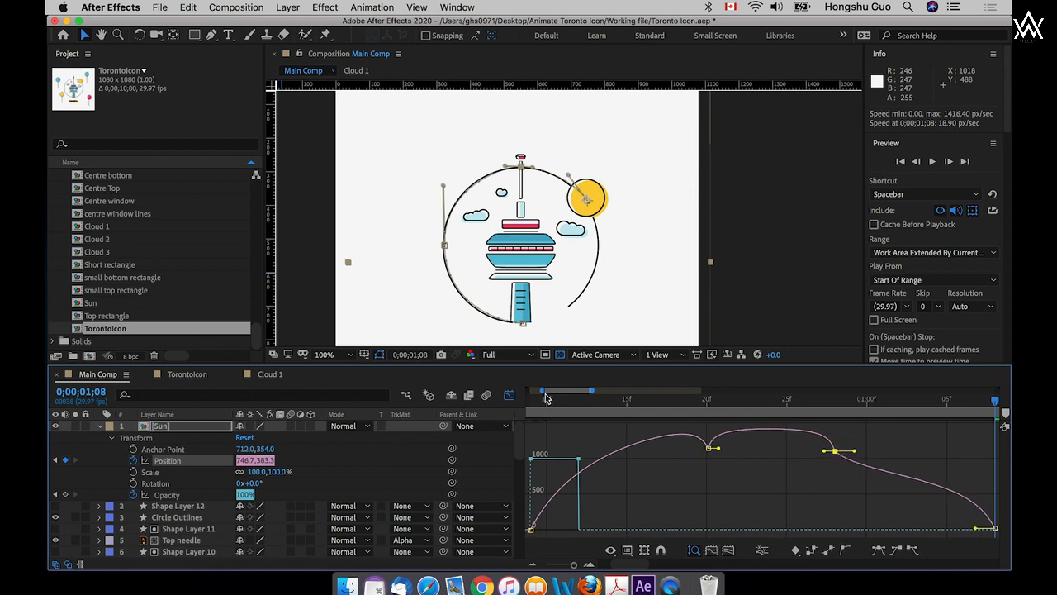
pyautogui.hotkey('shift', 'F3')
pyautogui.press('space')
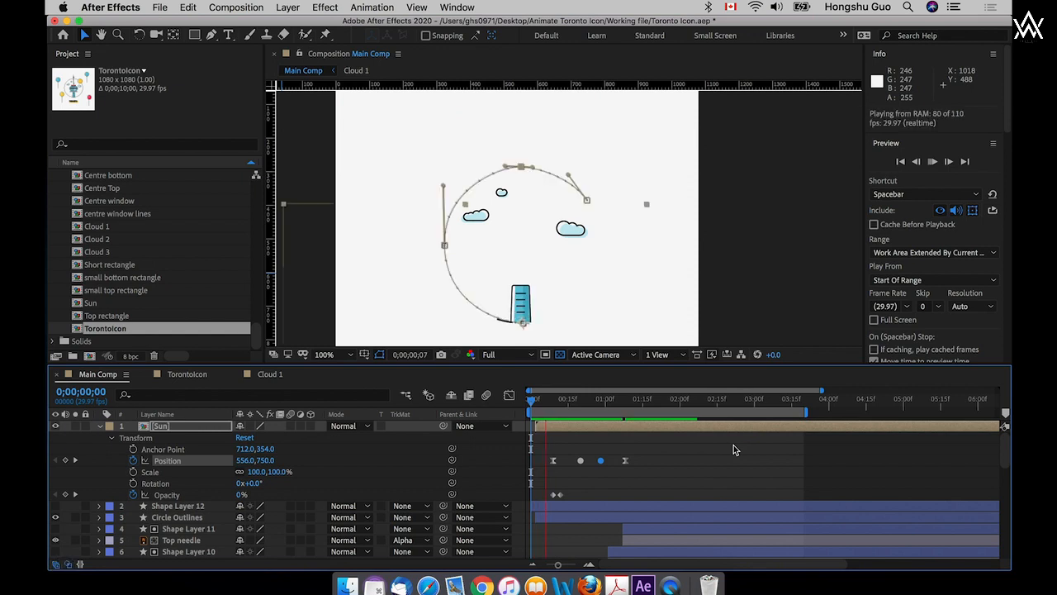
pyautogui.press('space')
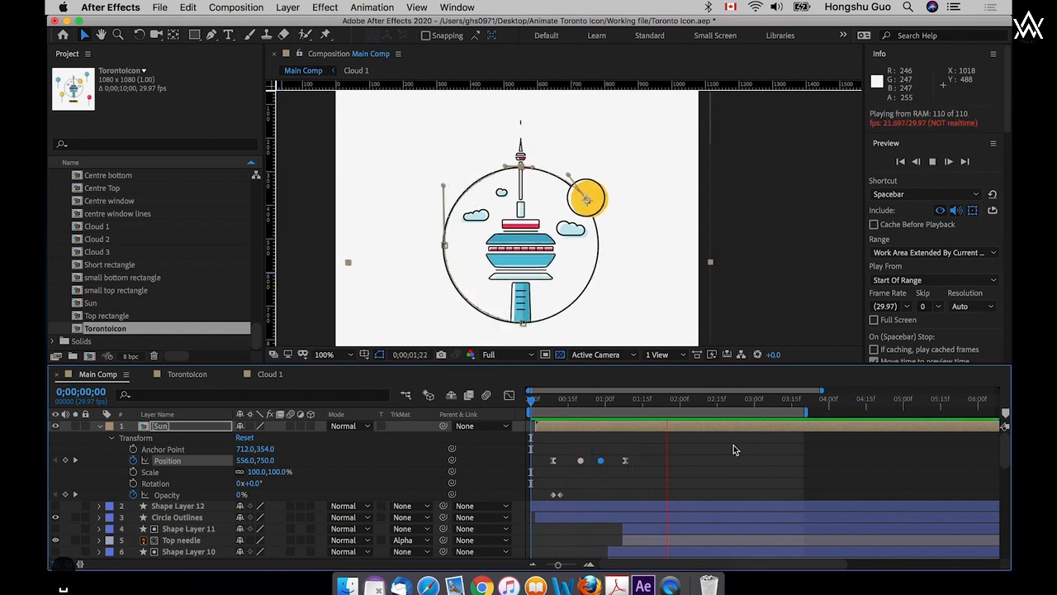
pyautogui.press('super+s')
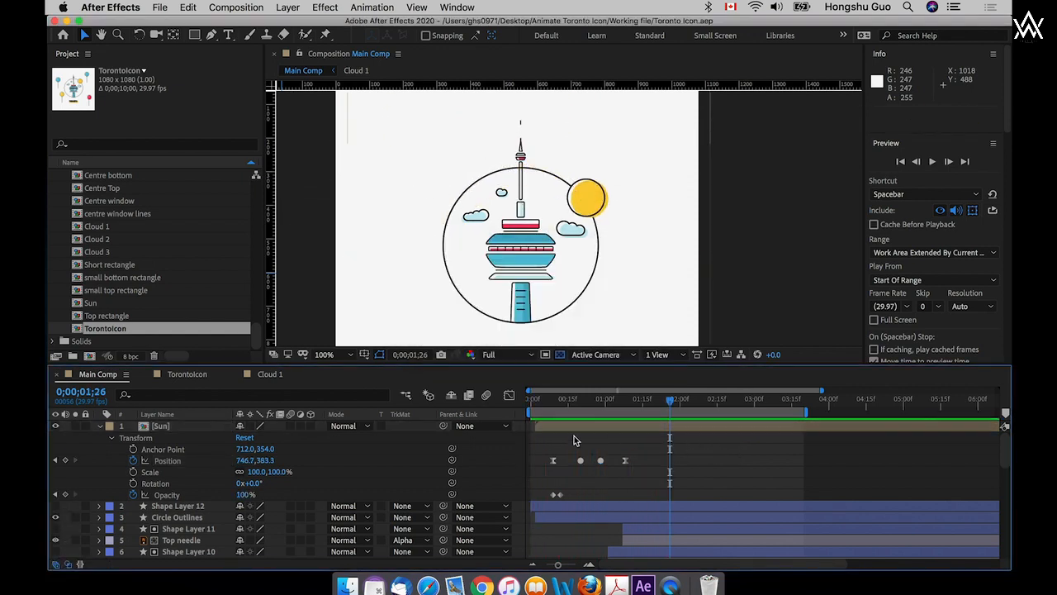
# - Play the animation repeatedly from the start to examine the sun's speed along the circle
pyautogui.press('Home')
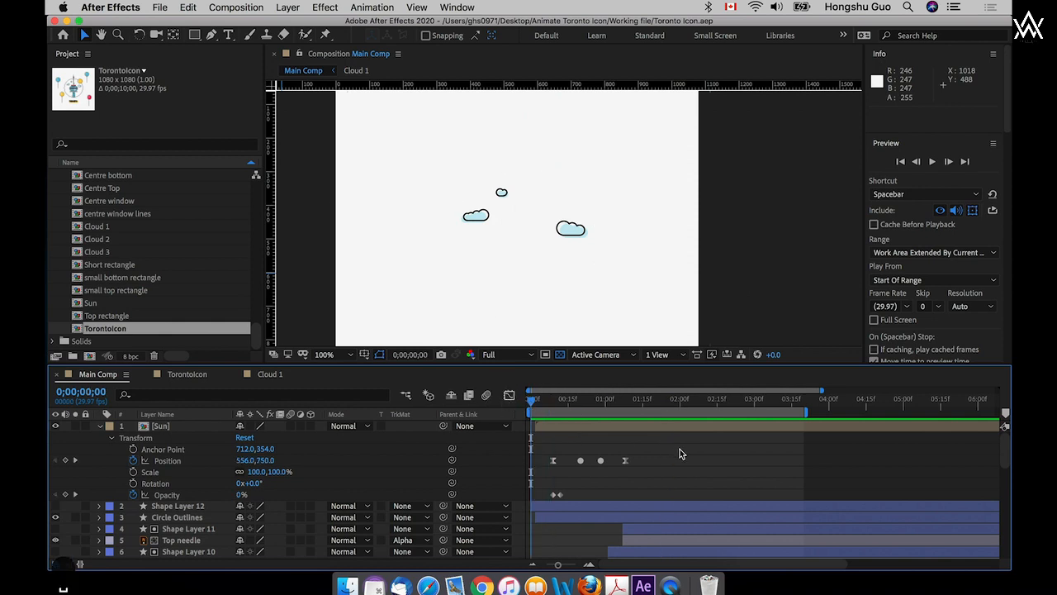
pyautogui.press('space')
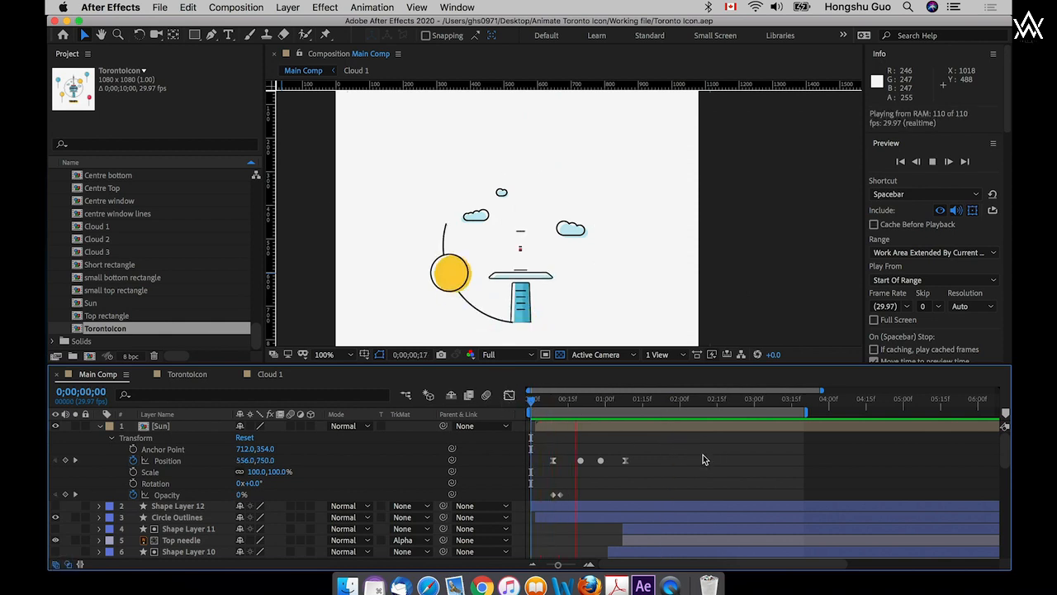
pyautogui.press('space')
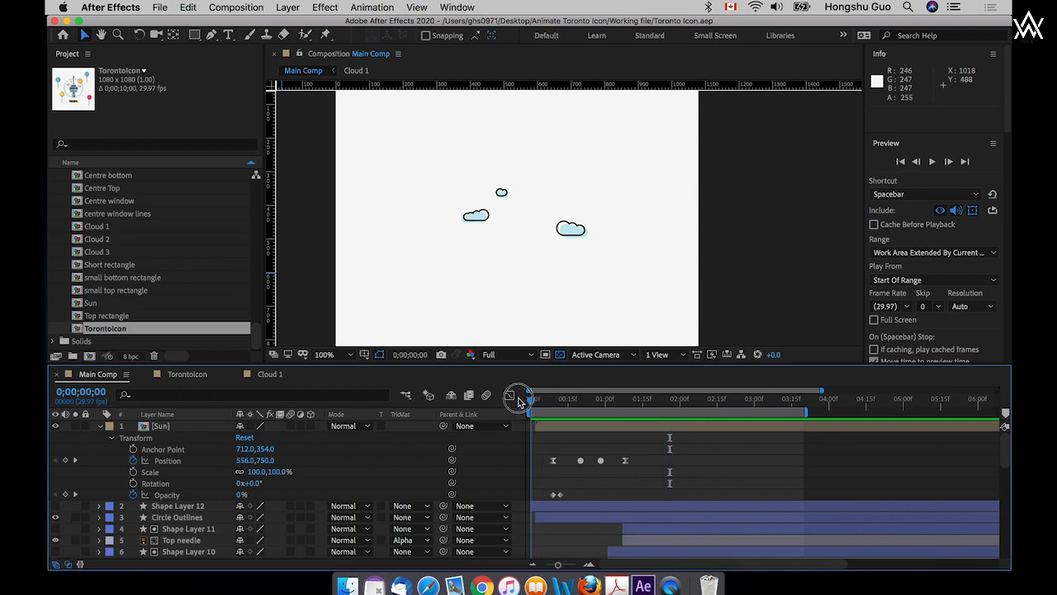
pyautogui.press('space')
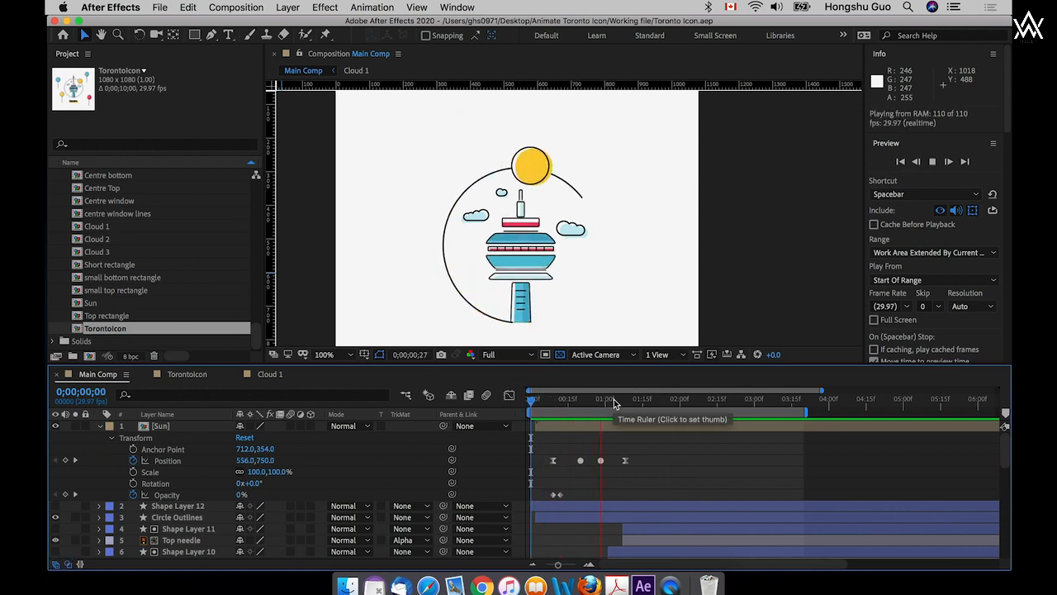
pyautogui.press('space')
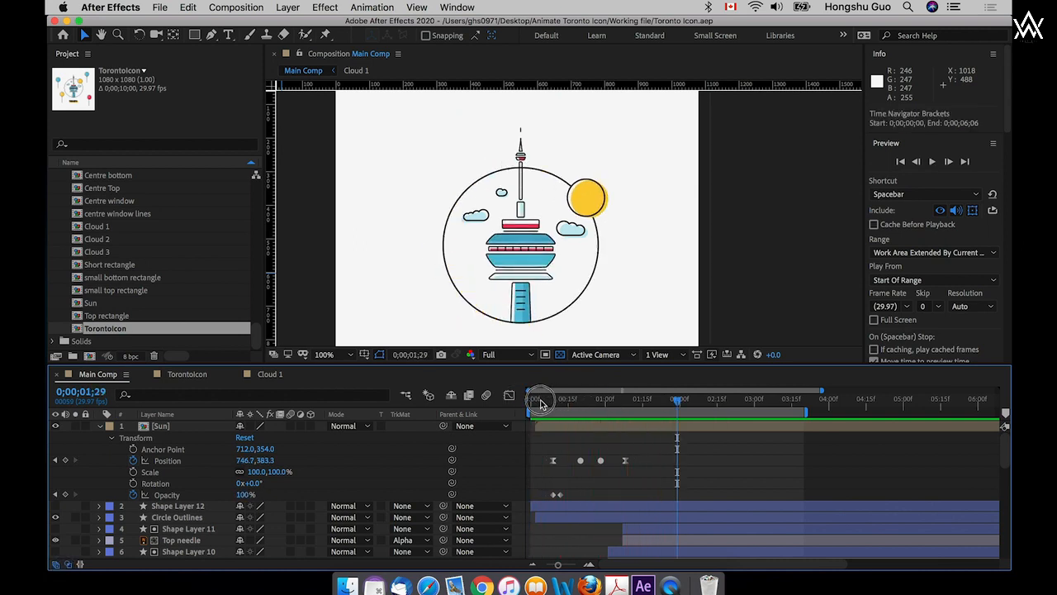
pyautogui.moveTo(539, 403); pyautogui.dragTo(522, 398)
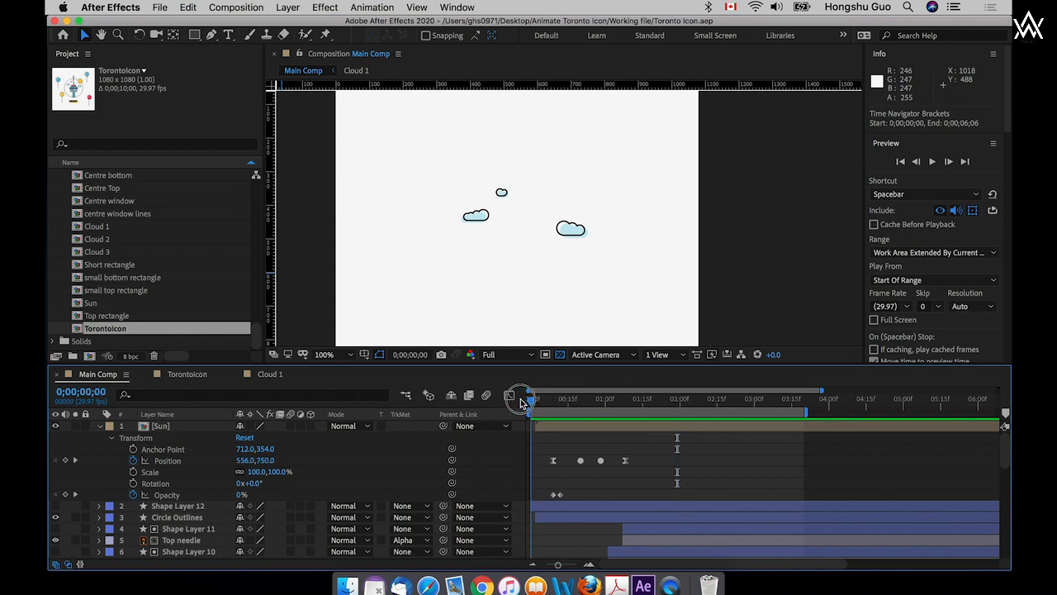
pyautogui.press('space')
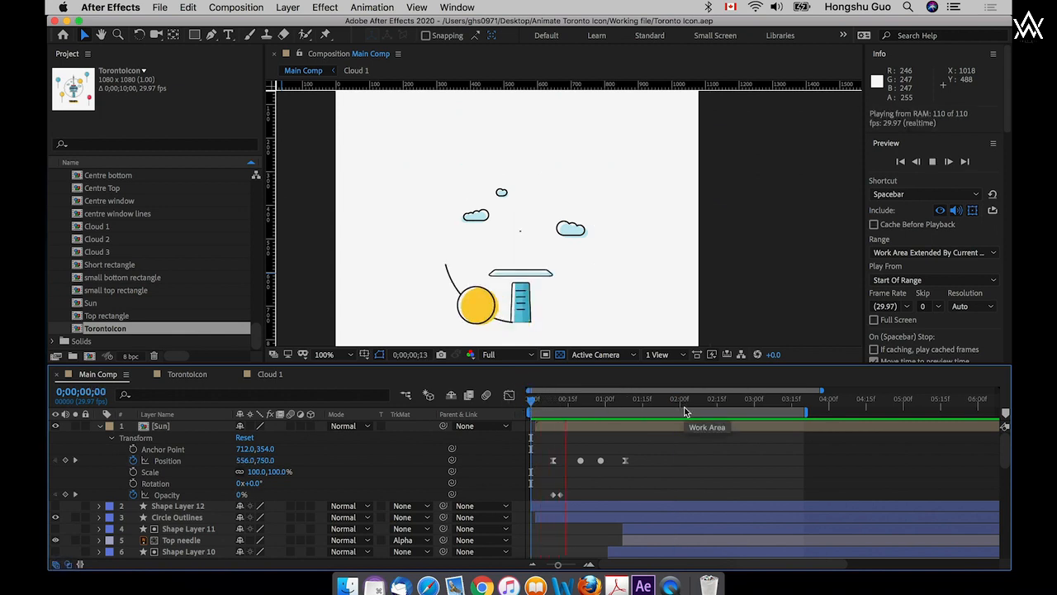
pyautogui.press('space')
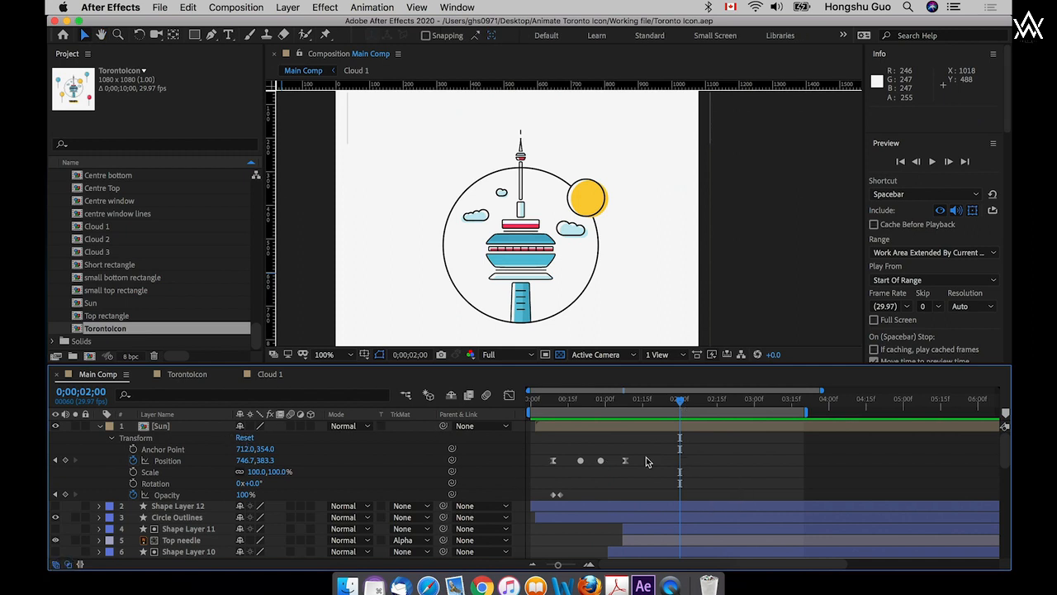
# - Stretch the Sun's Position and Opacity keyframes proportionally so the last one falls at 0;00;01;19, and preview the result
pyautogui.moveTo(657, 450); pyautogui.dragTo(533, 499)
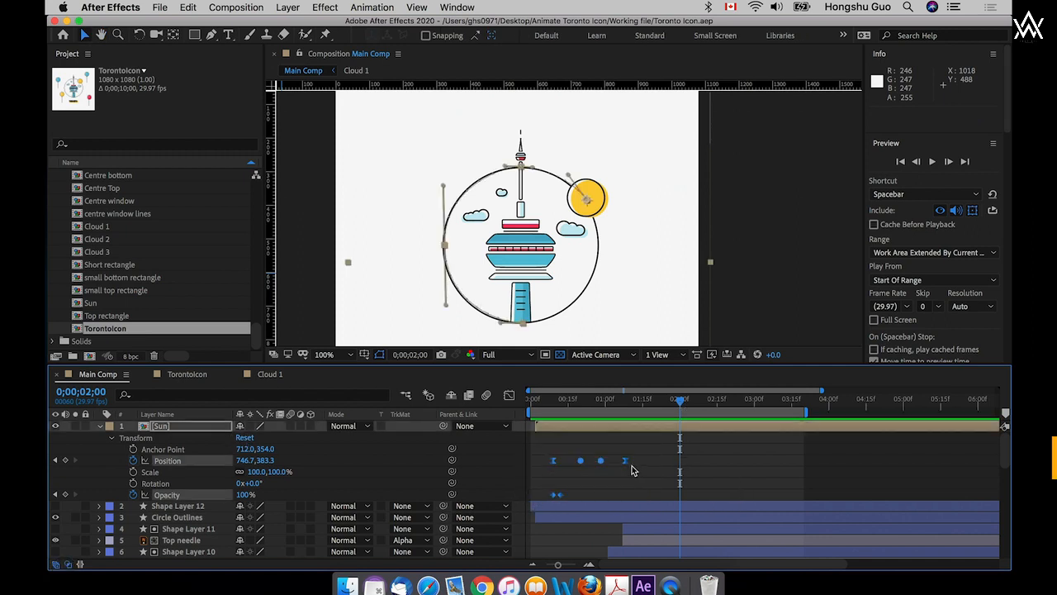
pyautogui.moveTo(626, 460); pyautogui.dragTo(651, 460)
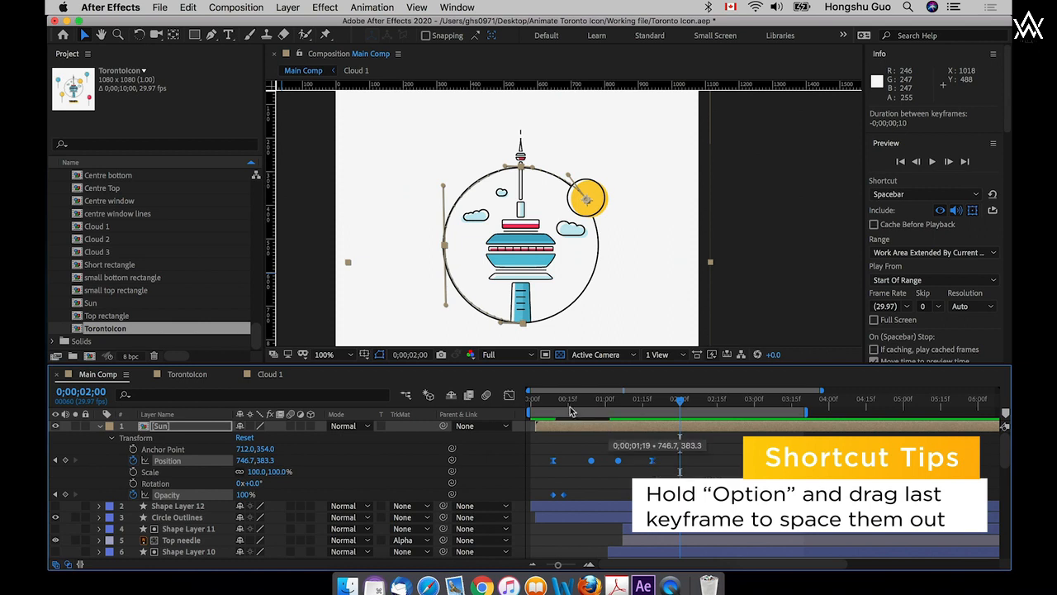
pyautogui.press('space')
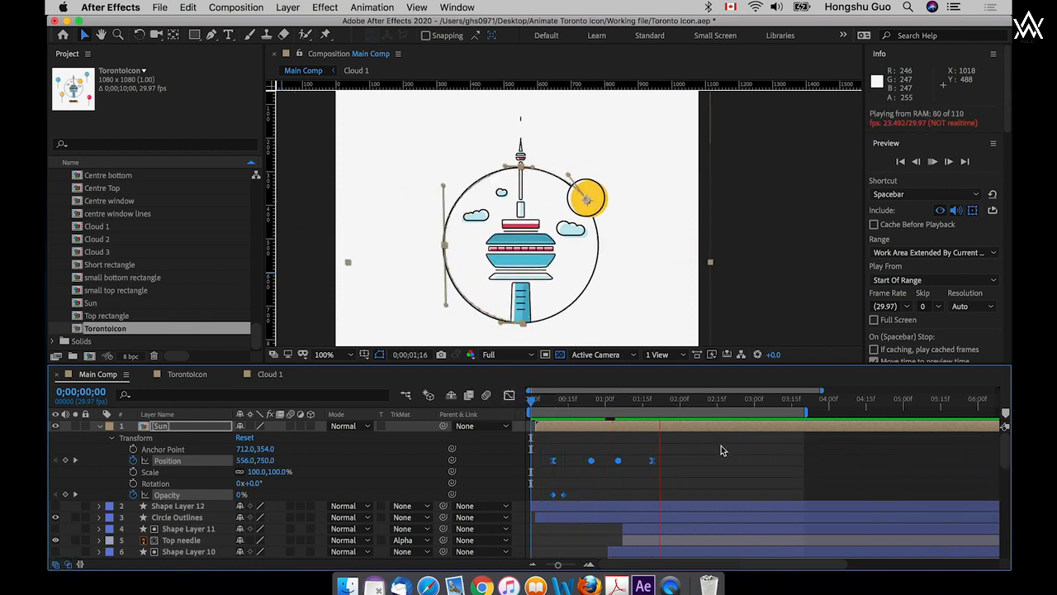
pyautogui.click(735, 467)
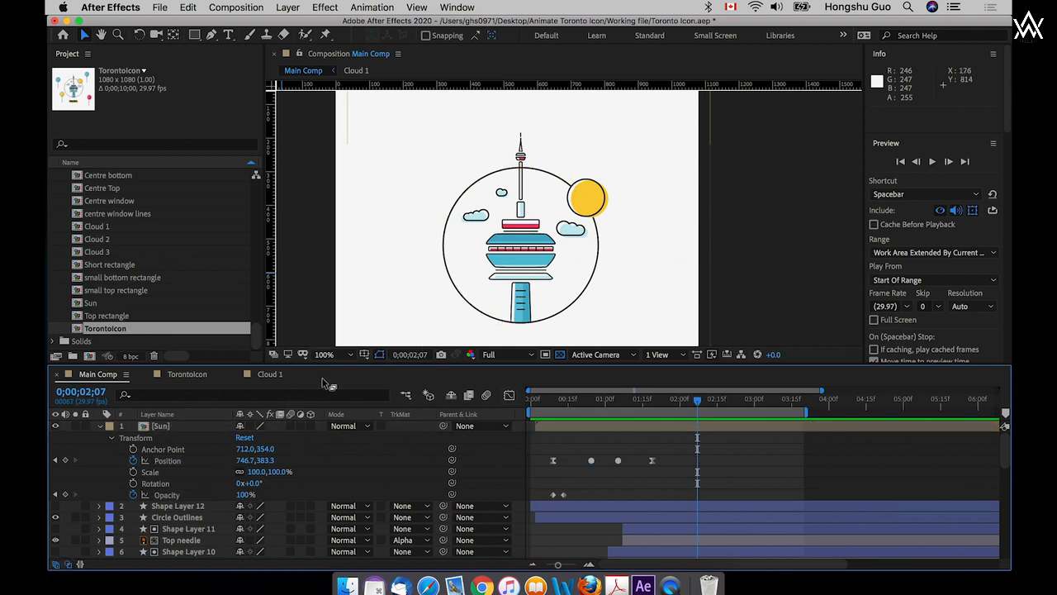
# - Check the sun at about 0;00;00;19, and open the Sun precomposition at its first frame
pyautogui.moveTo(556, 404); pyautogui.dragTo(579, 400)
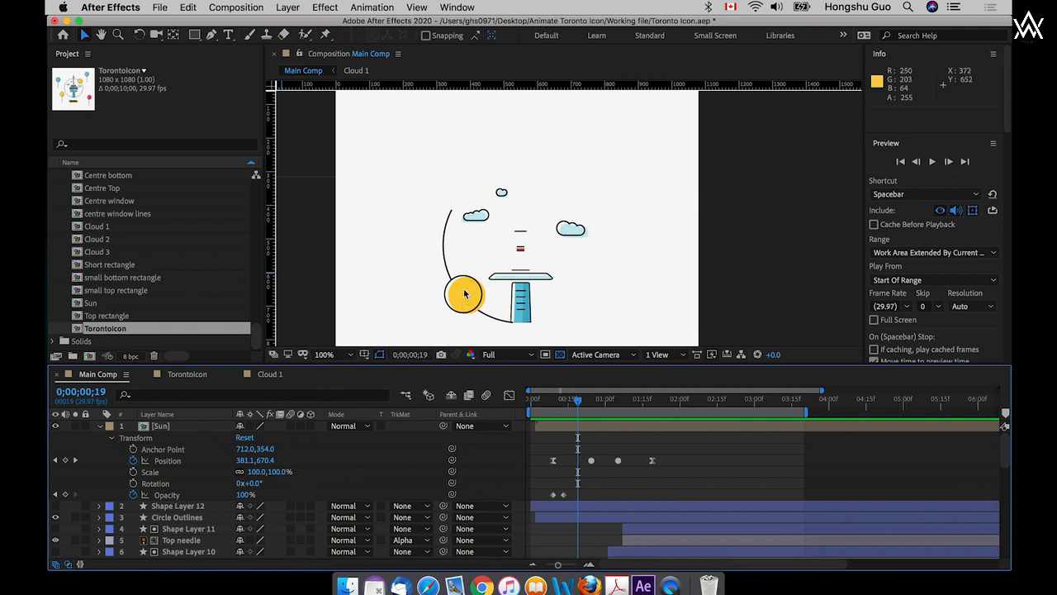
pyautogui.click(162, 427)
pyautogui.doubleClick(162, 426)
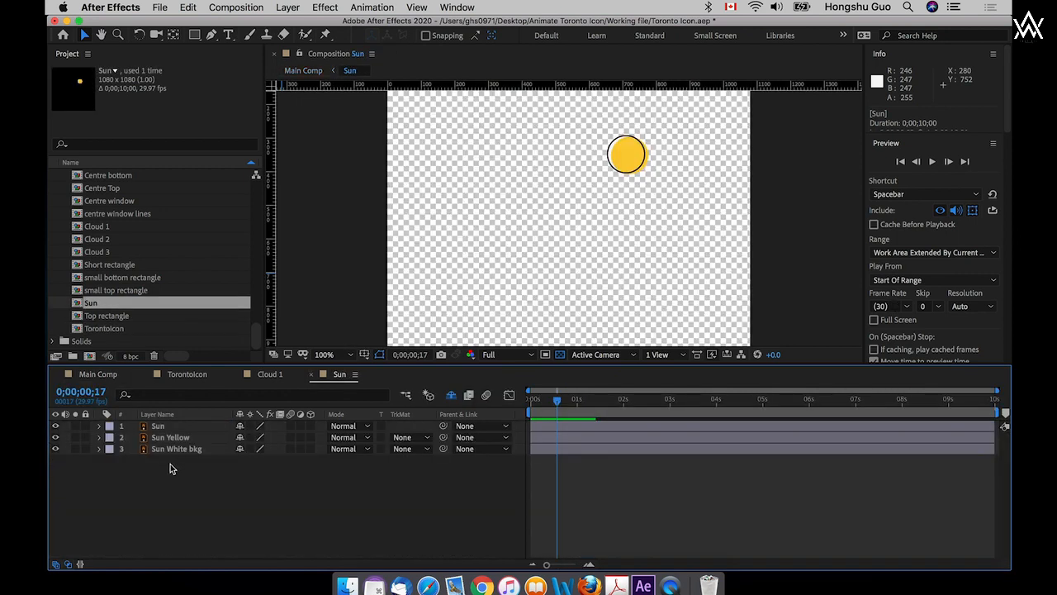
pyautogui.moveTo(547, 400); pyautogui.dragTo(523, 405)
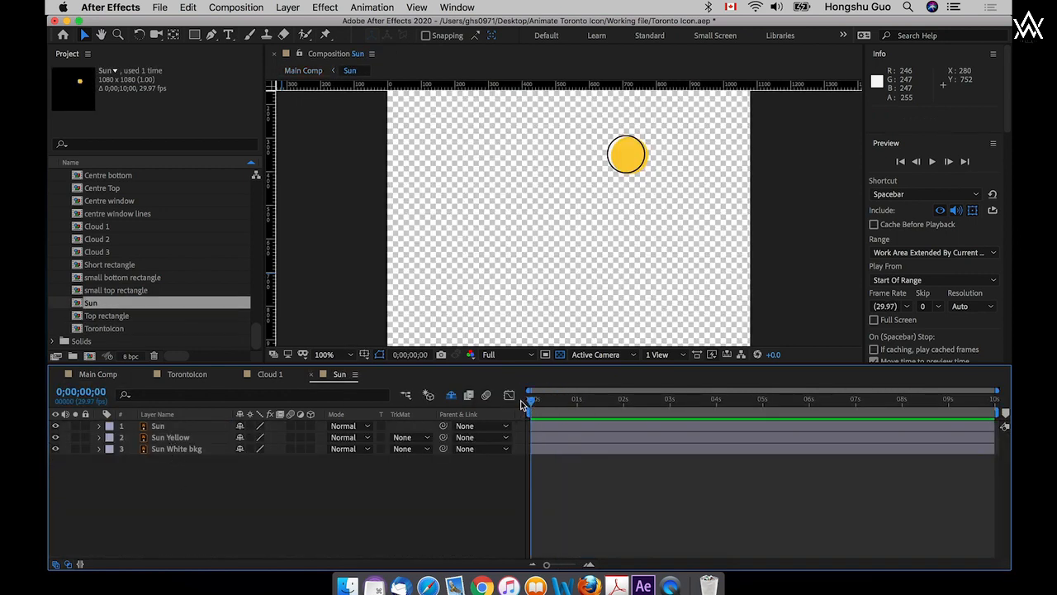
# - Create shapes from the Sun vector layer inside the Sun composition
pyautogui.click(163, 427)
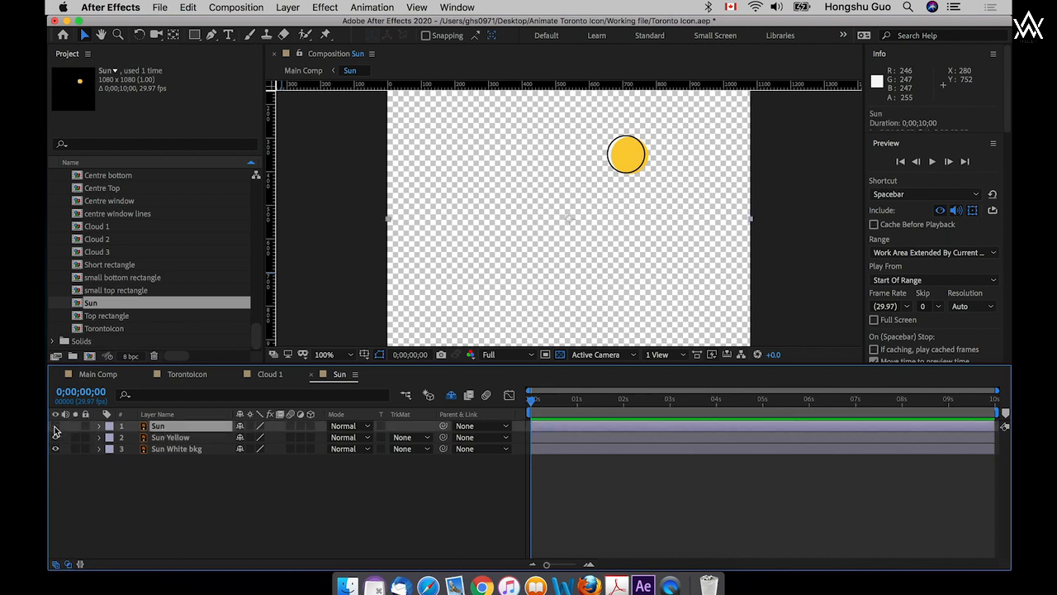
pyautogui.click(54, 426)
pyautogui.rightClick(169, 428)
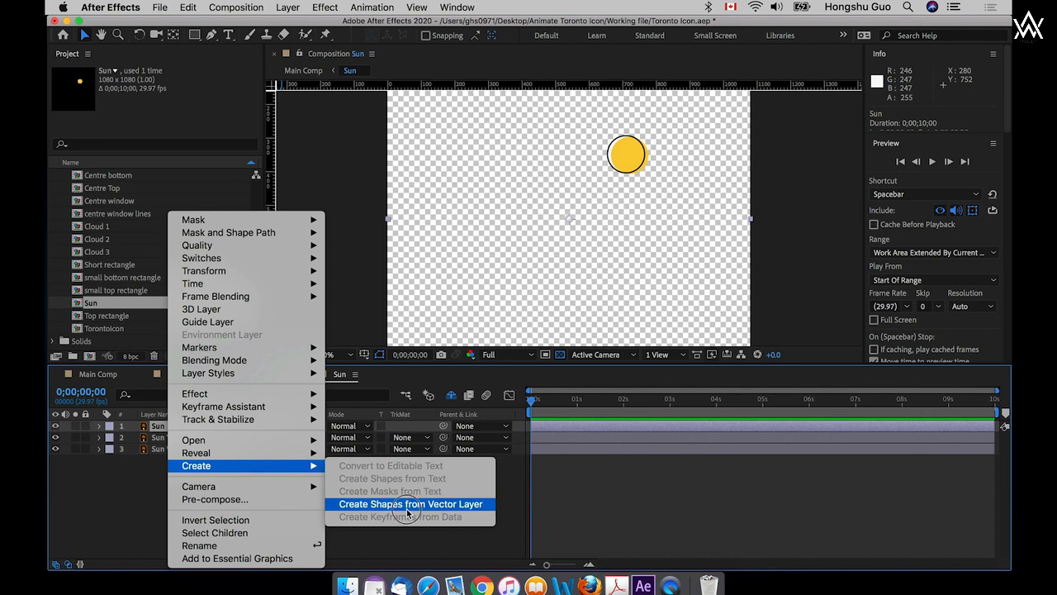
pyautogui.click(385, 507)
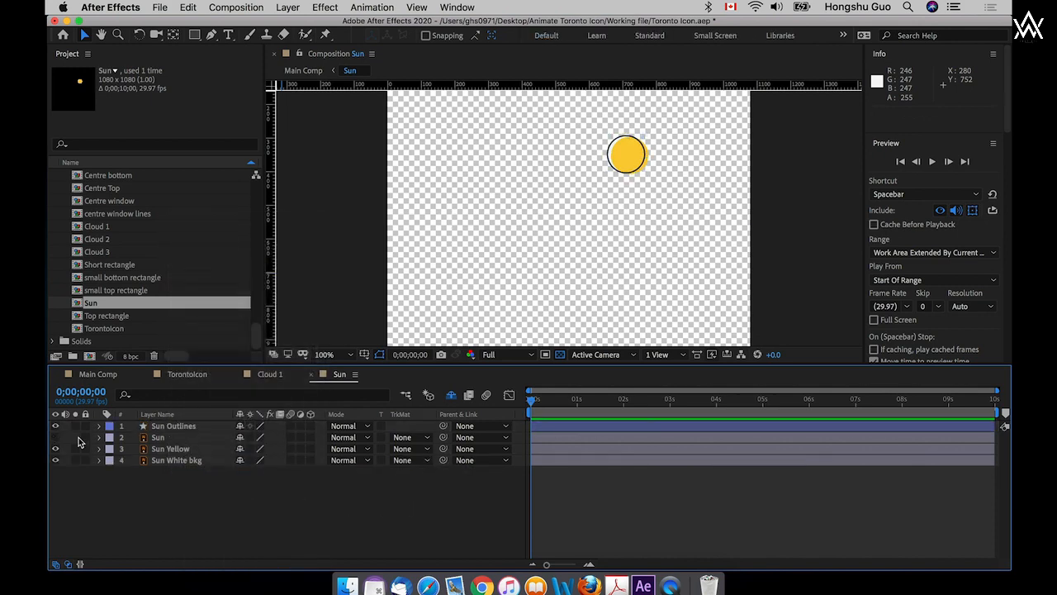
# - Add Trim Paths to the Sun Outlines shape layer
pyautogui.click(99, 426)
pyautogui.click(310, 440)
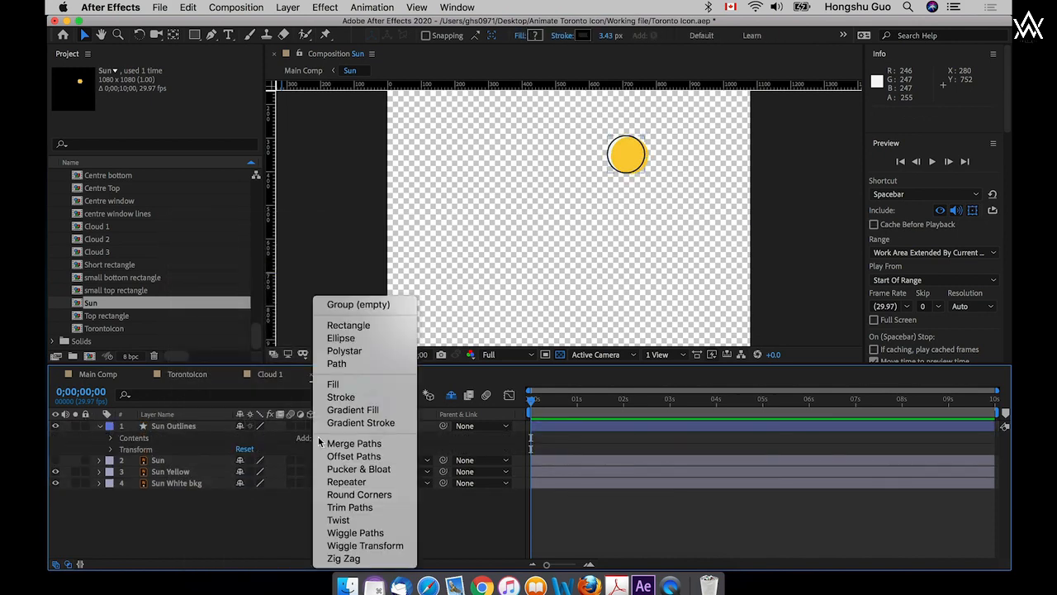
pyautogui.click(347, 505)
pyautogui.click(169, 530)
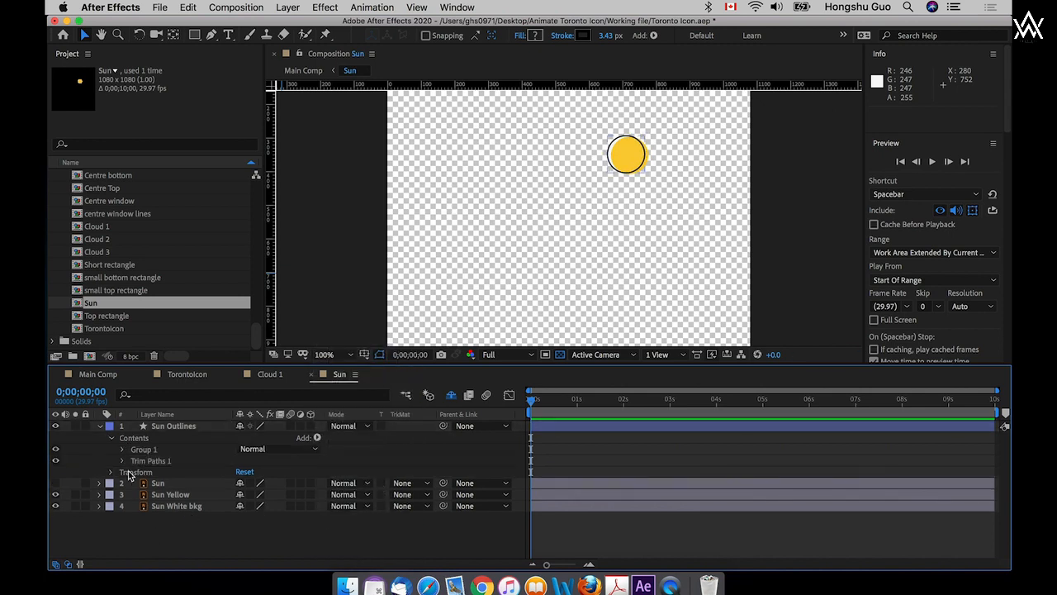
# - Keyframe the Trim Paths End of Sun Outlines at 100% and move that keyframe to 0;00;01;10
pyautogui.click(122, 460)
pyautogui.click(145, 483)
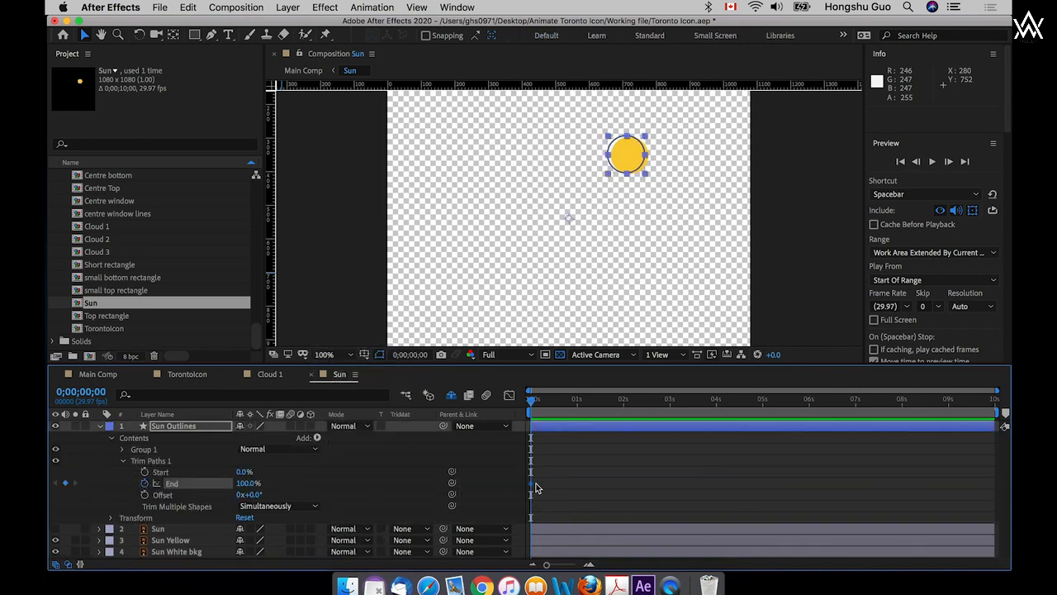
pyautogui.moveTo(532, 484); pyautogui.dragTo(593, 486)
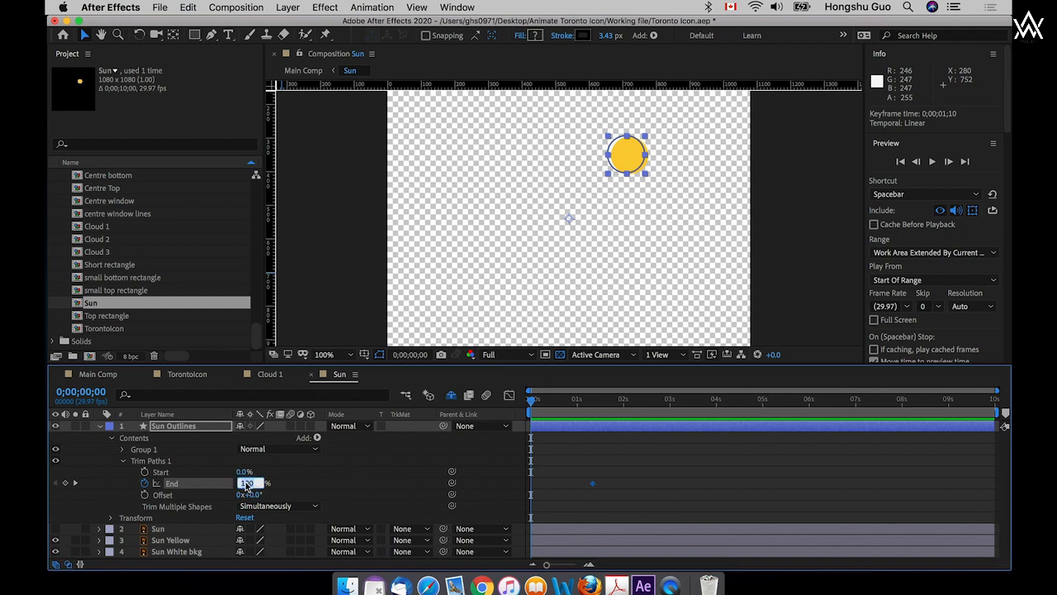
# - Set the Trim Paths End of Sun Outlines to 0% at the first frame and check the outline up to 0;00;01;10
pyautogui.write('0')
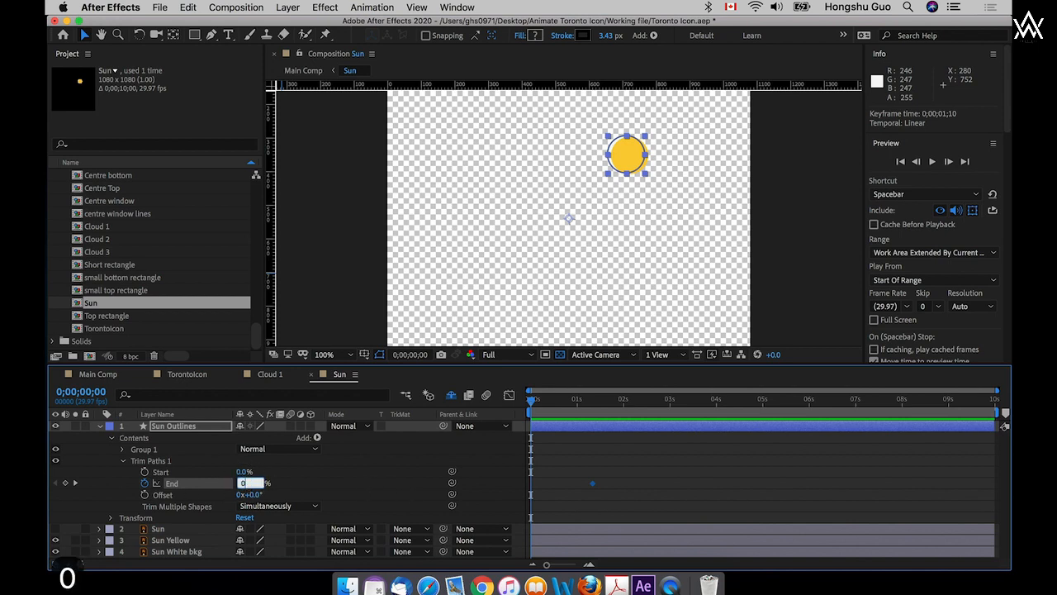
pyautogui.click(297, 482)
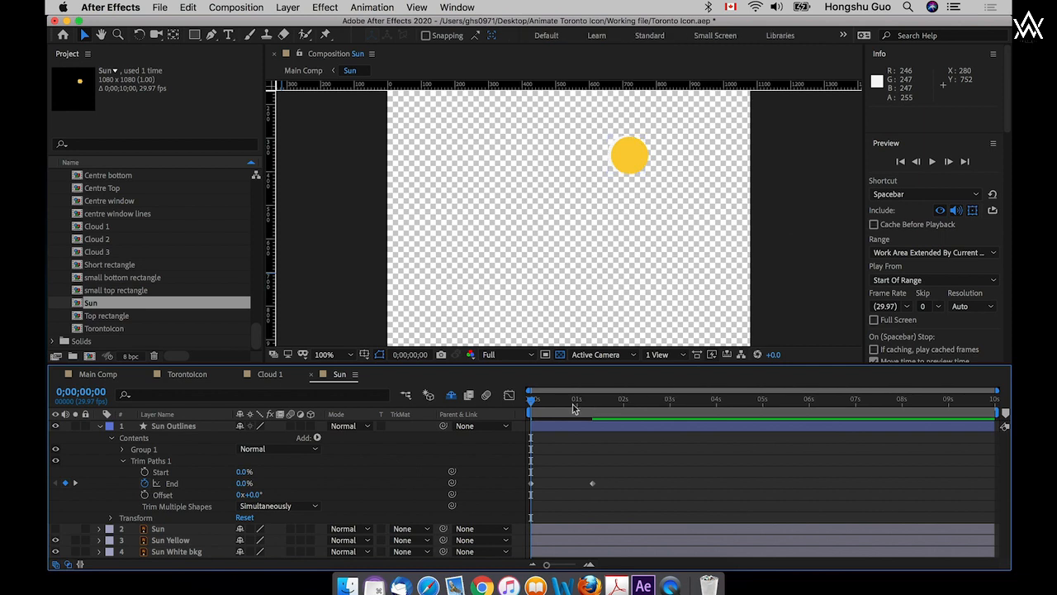
pyautogui.moveTo(573, 403); pyautogui.dragTo(590, 404)
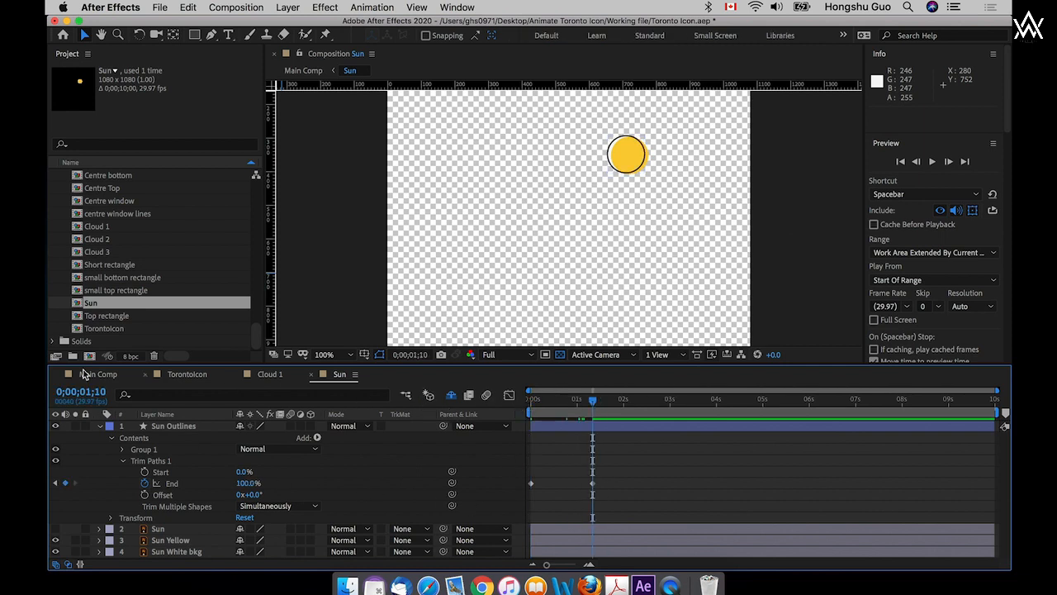
# - Play back Main Comp from the first frame and scrub through to about 0;00;01;12 to check the sun's outline drawing on
pyautogui.click(99, 376)
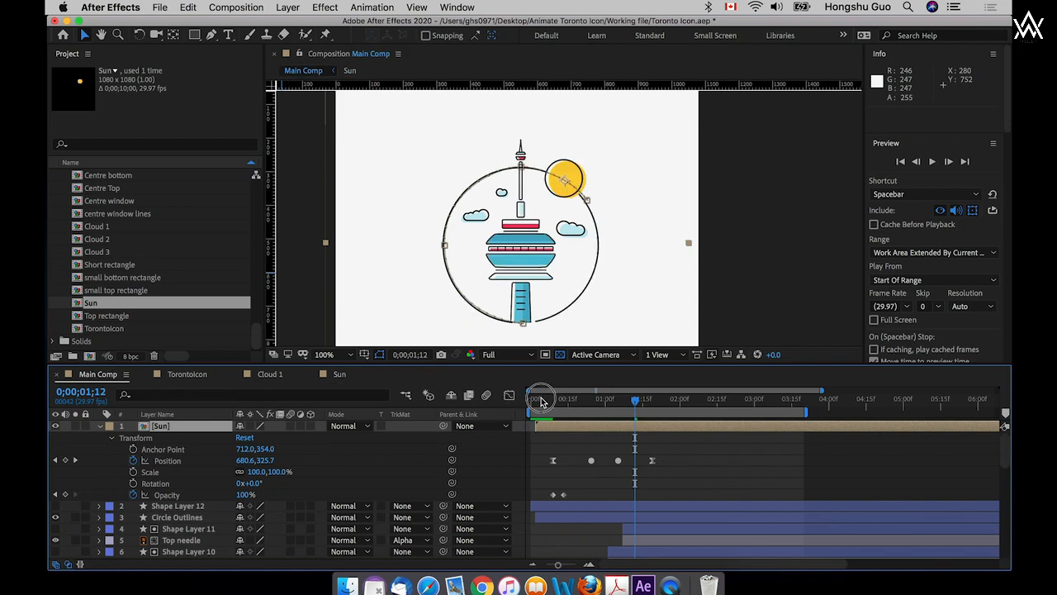
pyautogui.moveTo(541, 397); pyautogui.dragTo(518, 413)
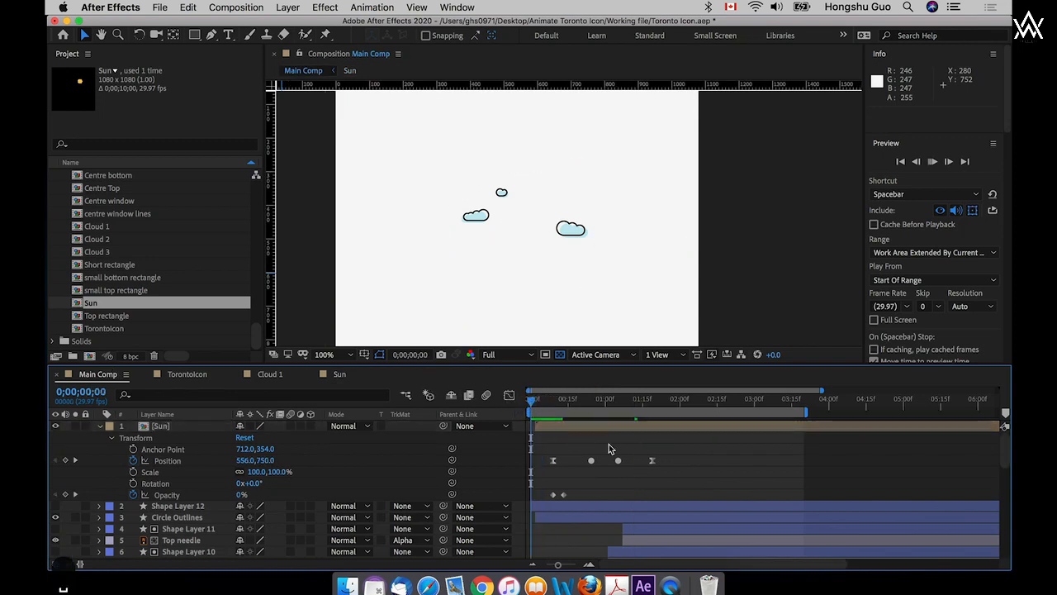
pyautogui.press('space')
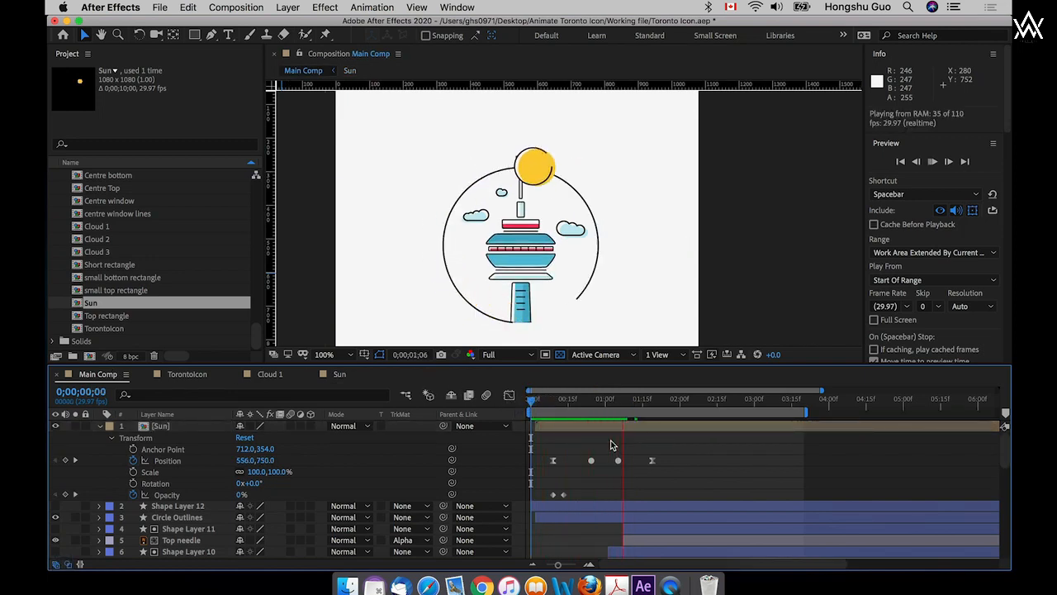
pyautogui.click(528, 400)
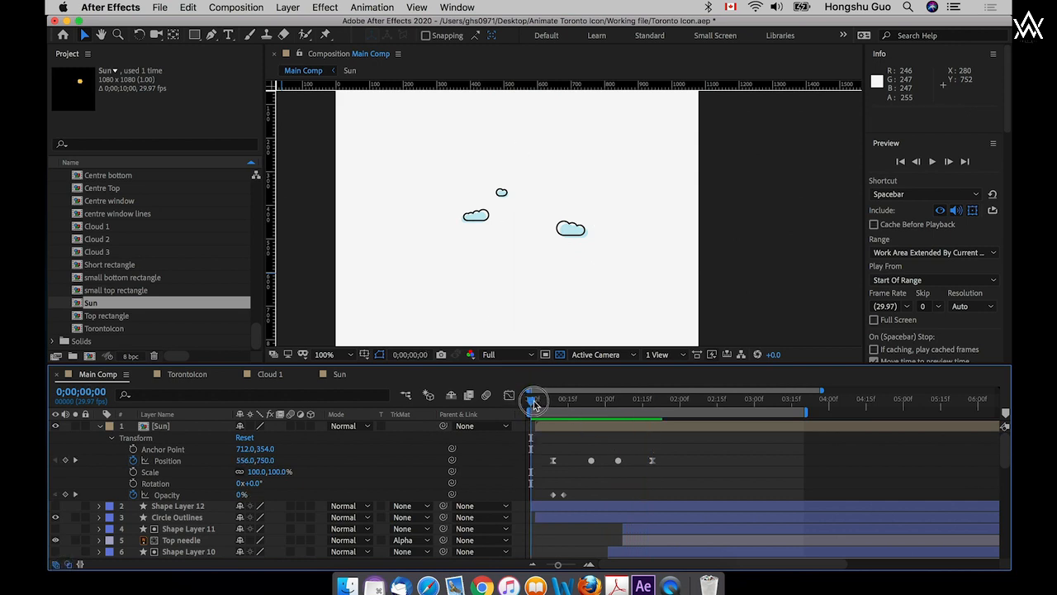
pyautogui.press('space')
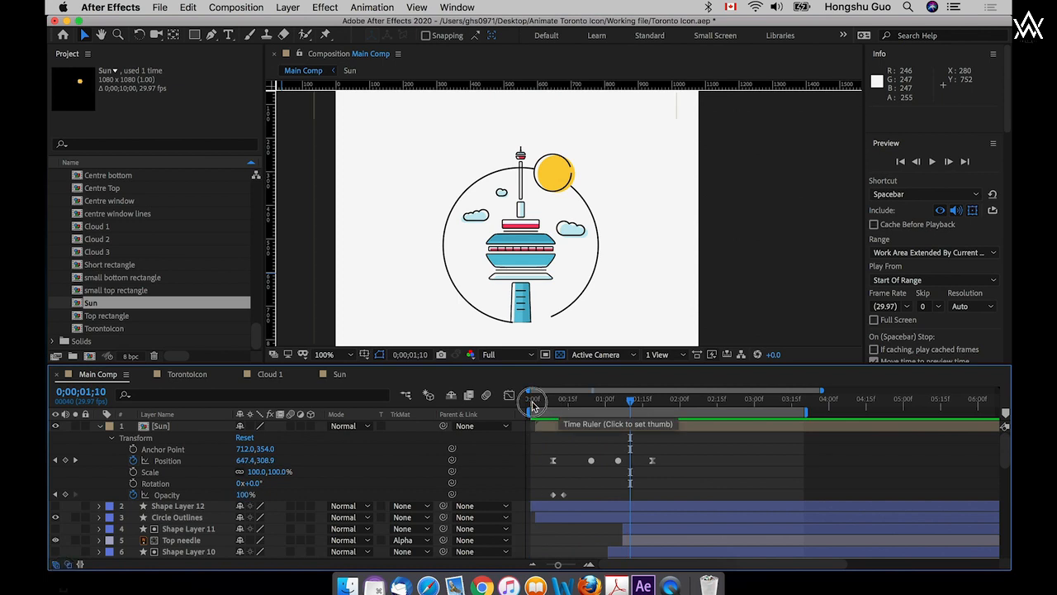
pyautogui.moveTo(533, 400); pyautogui.dragTo(634, 401)
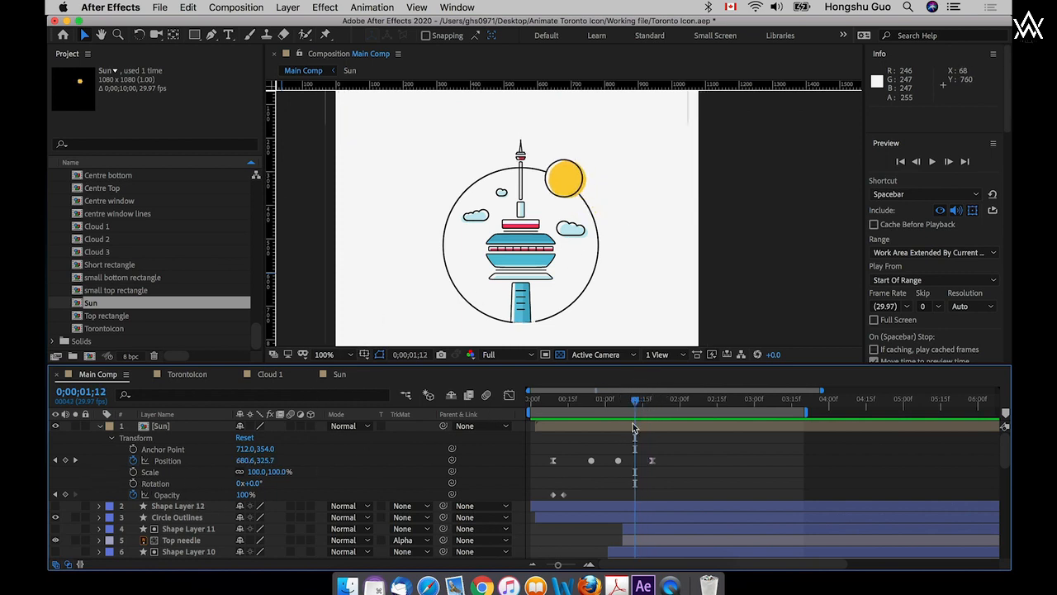
# - Keyframe the Sun layer's Rotation at 0° at 0;00;01;19 and at -180° at 0;00;00;09
pyautogui.moveTo(619, 403); pyautogui.dragTo(651, 402)
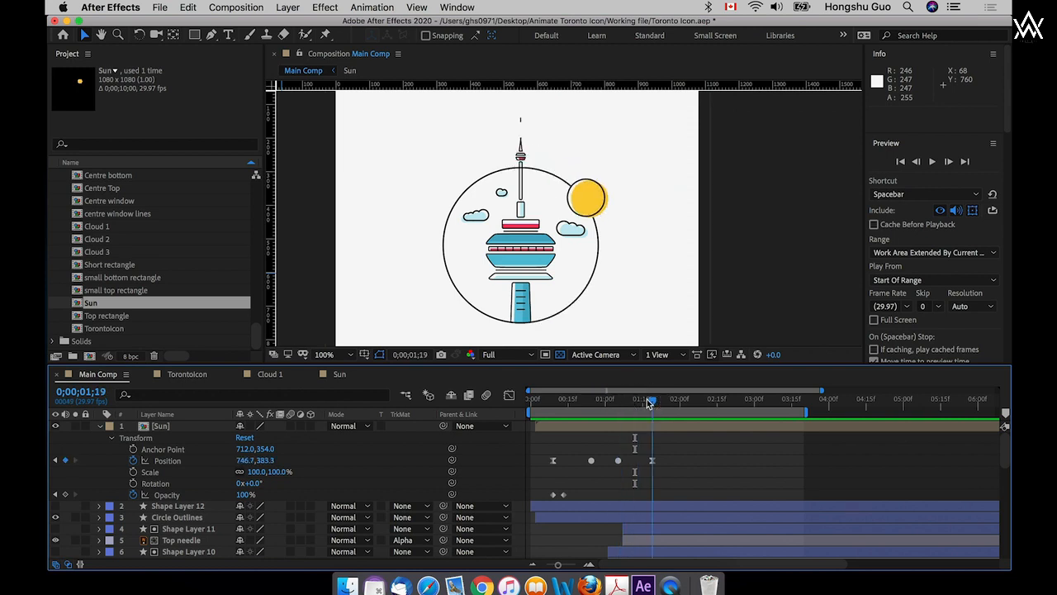
pyautogui.click(133, 483)
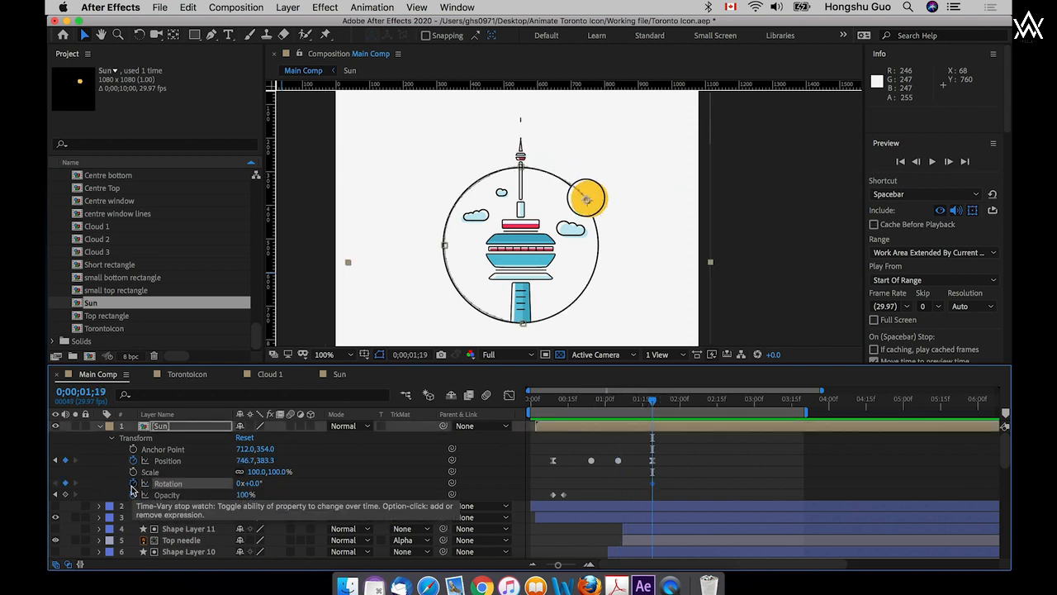
pyautogui.click(553, 402)
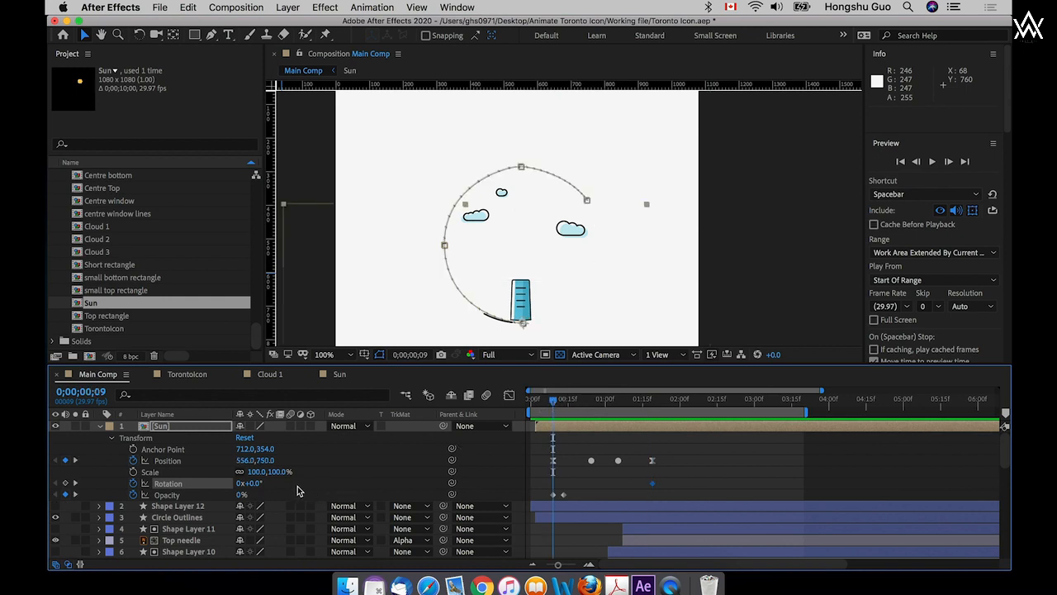
pyautogui.click(252, 486)
pyautogui.write('-90')
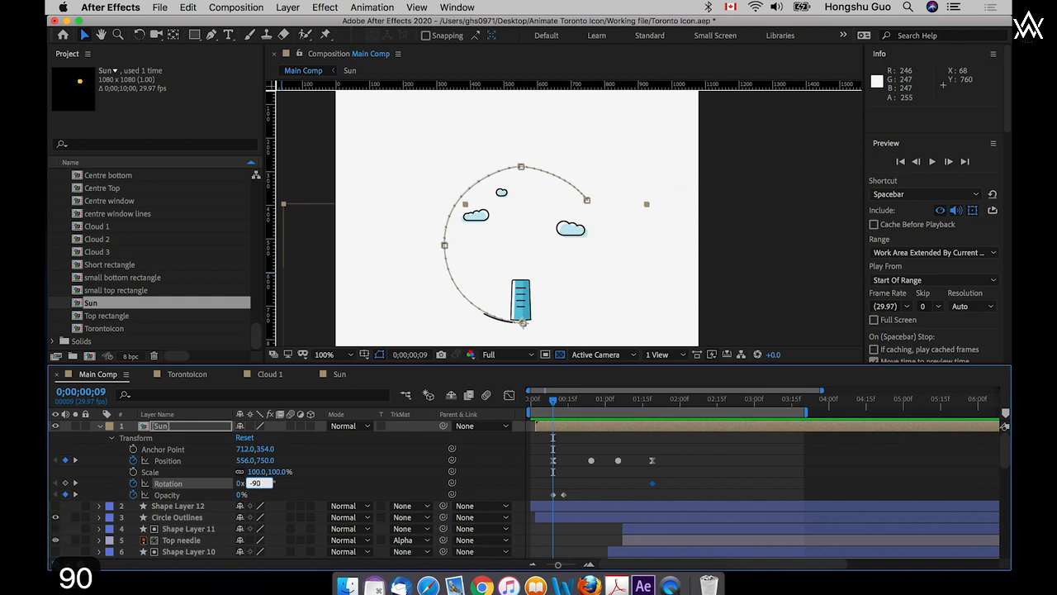
pyautogui.press('BackSpace')
pyautogui.press('BackSpace')
pyautogui.write('180')
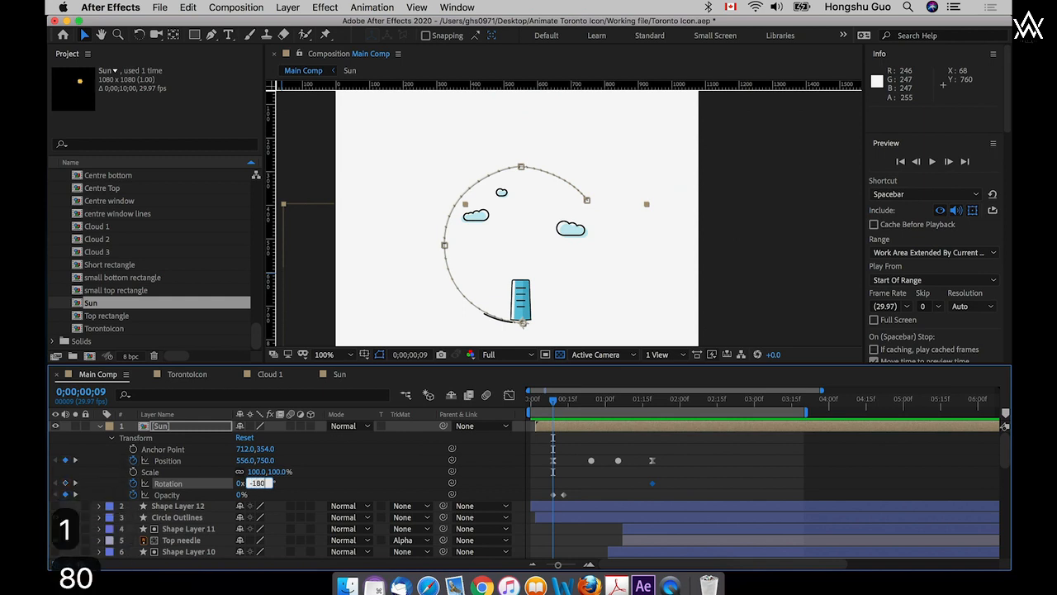
pyautogui.click(585, 486)
# - Play back the rotating sun and move its two Opacity keyframes to 0;00;00;17 and 0;00;00;22
pyautogui.press('space')
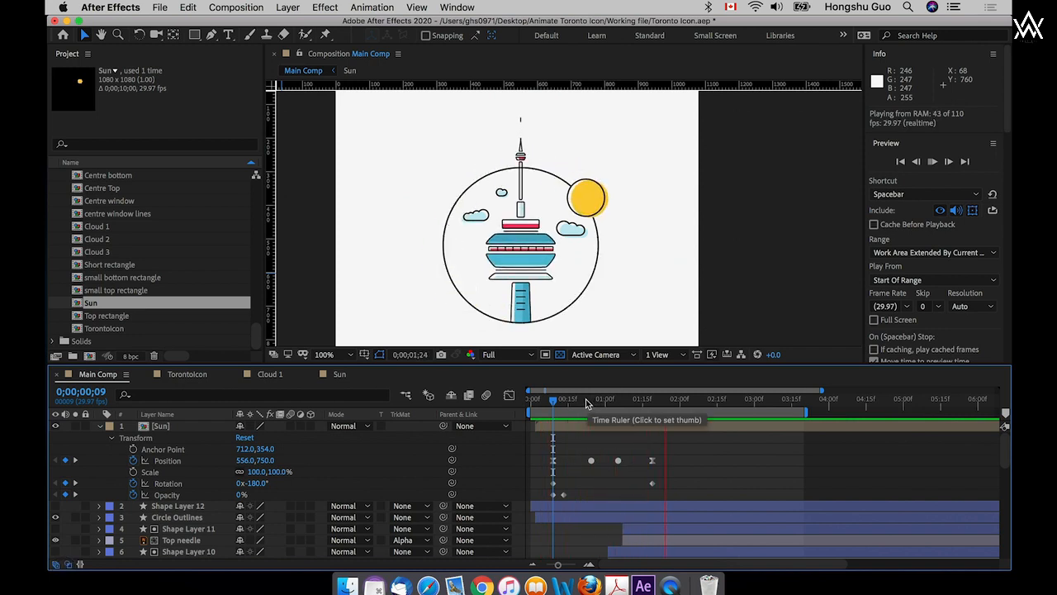
pyautogui.click(522, 399)
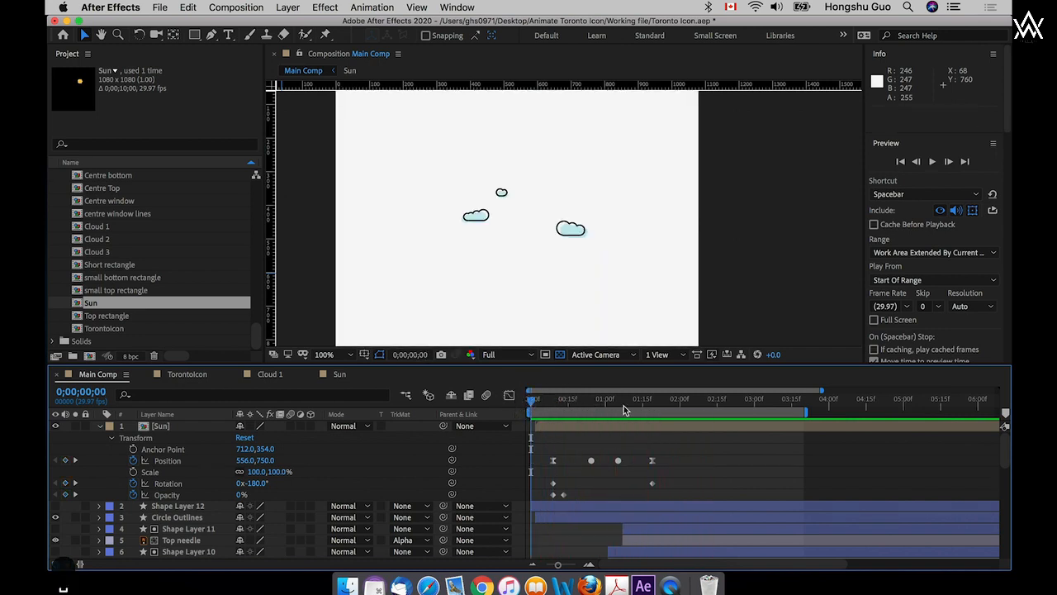
pyautogui.press('space')
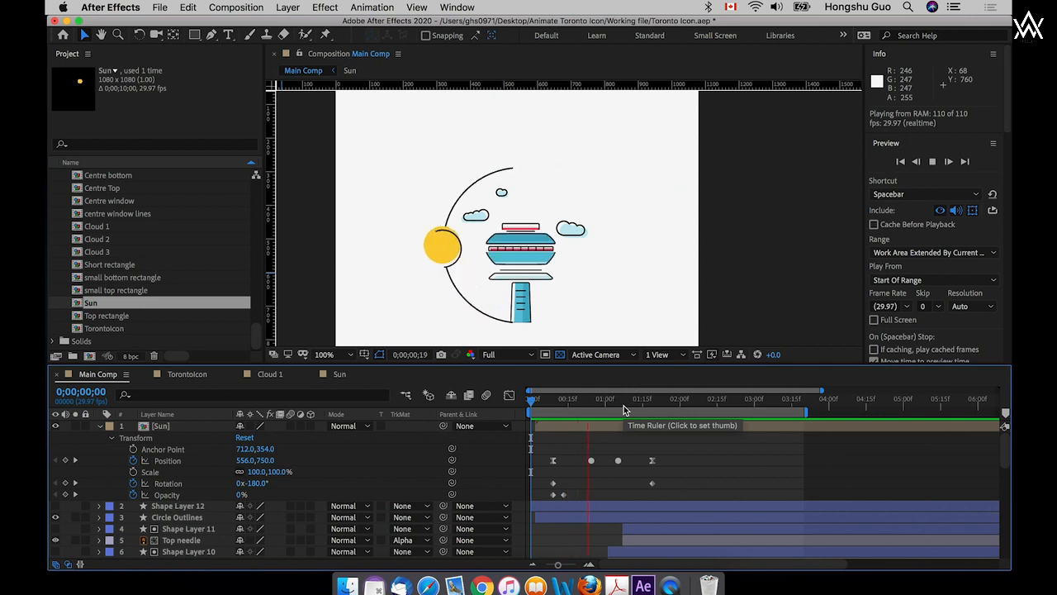
pyautogui.click(565, 495)
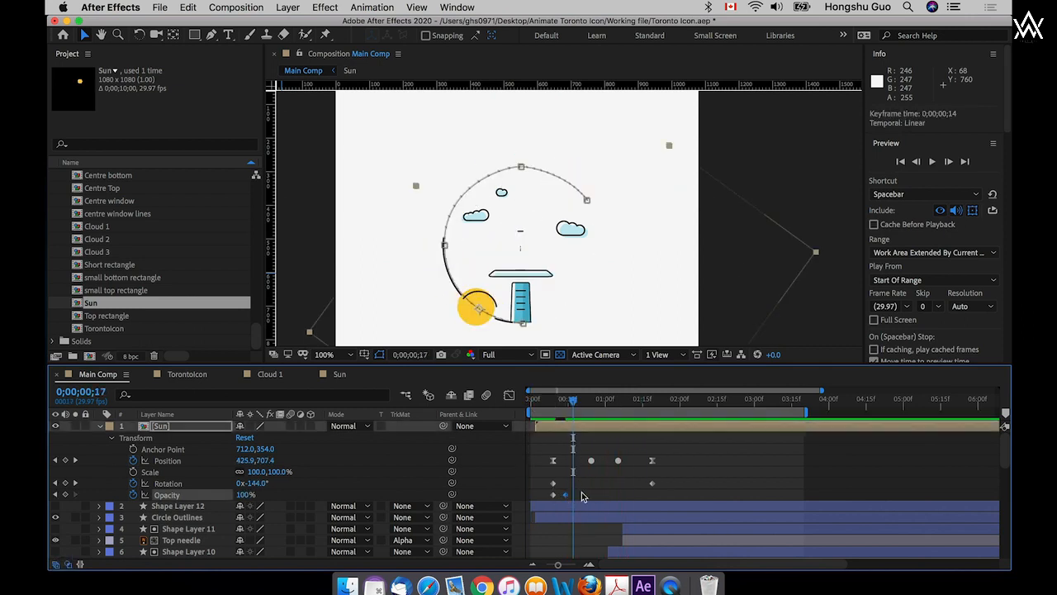
pyautogui.moveTo(572, 490)
pyautogui.mouseDown()
pyautogui.moveTo(543, 498)
pyautogui.moveTo(575, 496)
pyautogui.mouseUp()
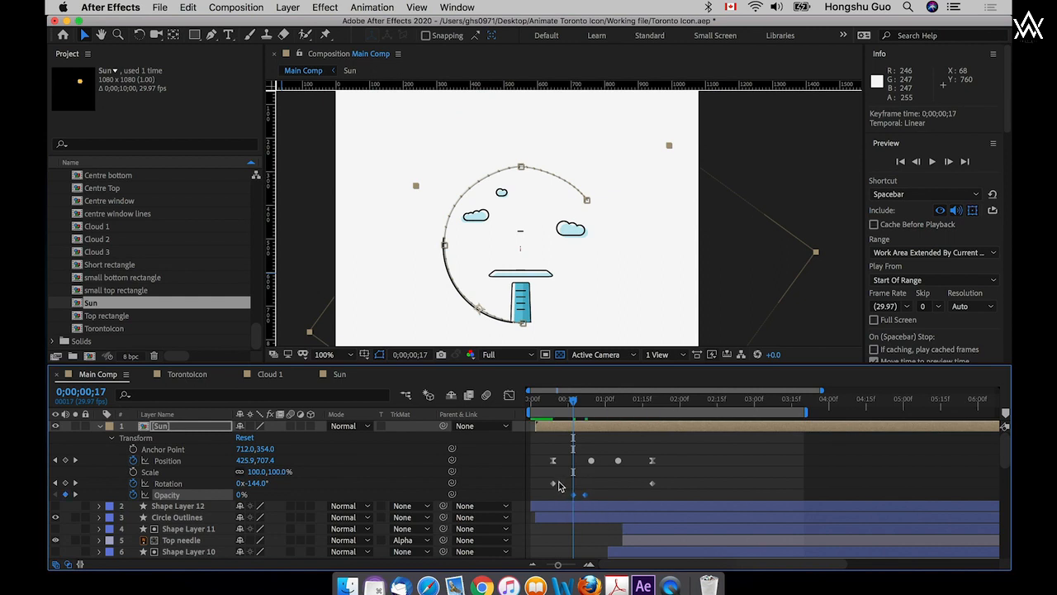
# - Change the Sun layer's first Rotation keyframe at 0;00;00;09 to -360° and check the motion up to about 0;00;00;21
pyautogui.click(553, 483)
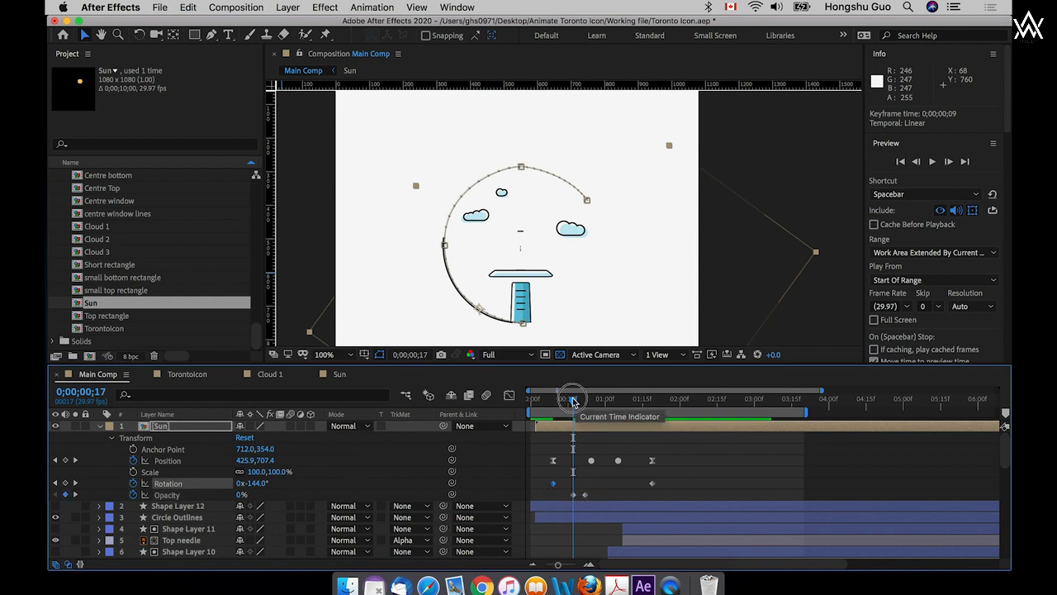
pyautogui.moveTo(574, 401); pyautogui.dragTo(554, 415)
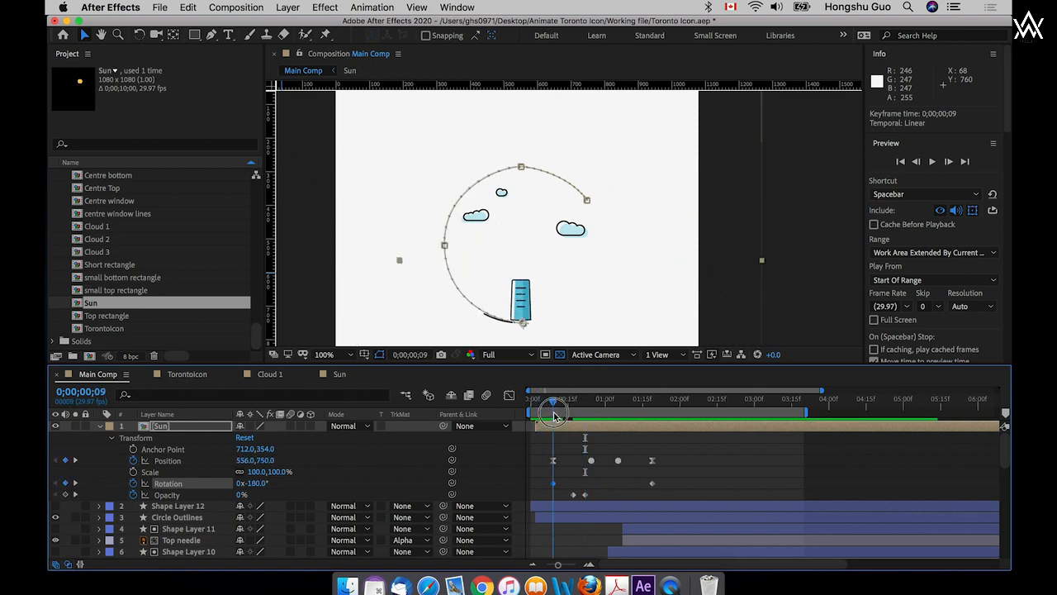
pyautogui.click(260, 483)
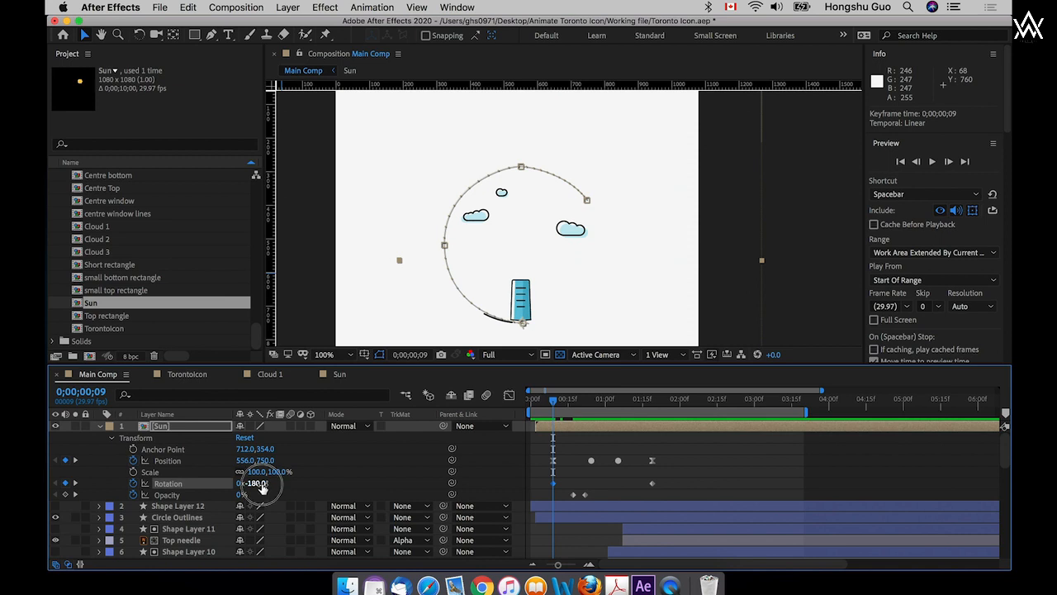
pyautogui.write('-360')
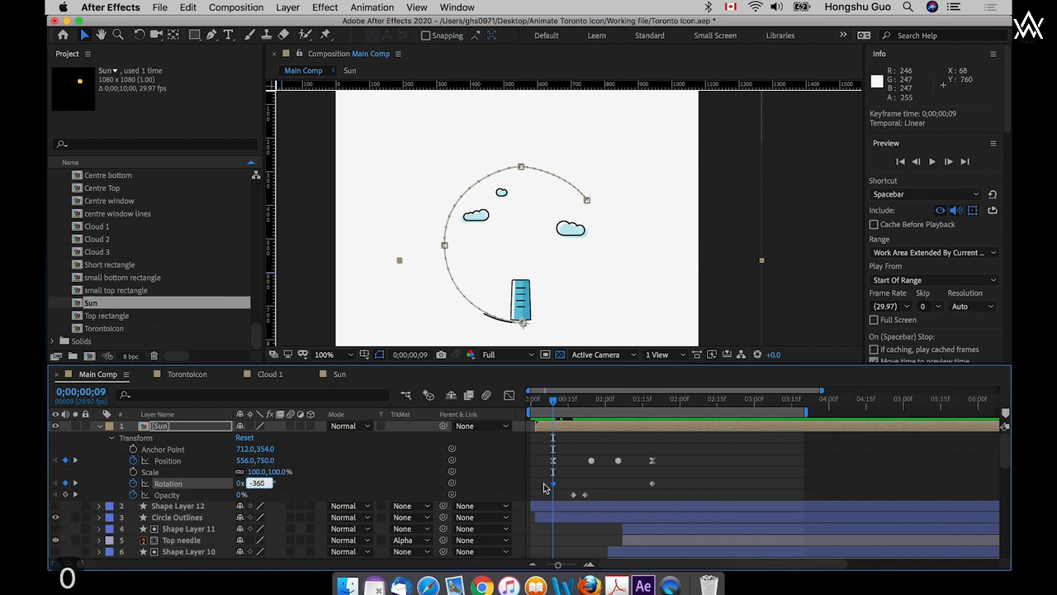
pyautogui.click(579, 423)
pyautogui.moveTo(552, 402); pyautogui.dragTo(580, 403)
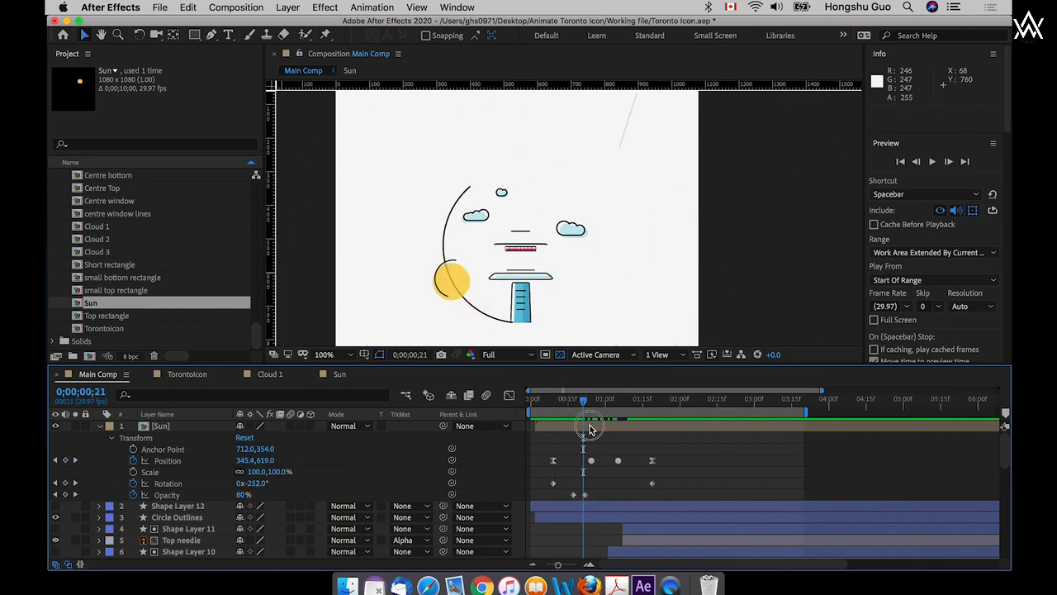
# - In the Sun composition, shift both Trim Paths End keyframes so the first sits at 0;00;00;19, and return to Main Comp
pyautogui.doubleClick(590, 426)
pyautogui.moveTo(616, 484); pyautogui.dragTo(562, 489)
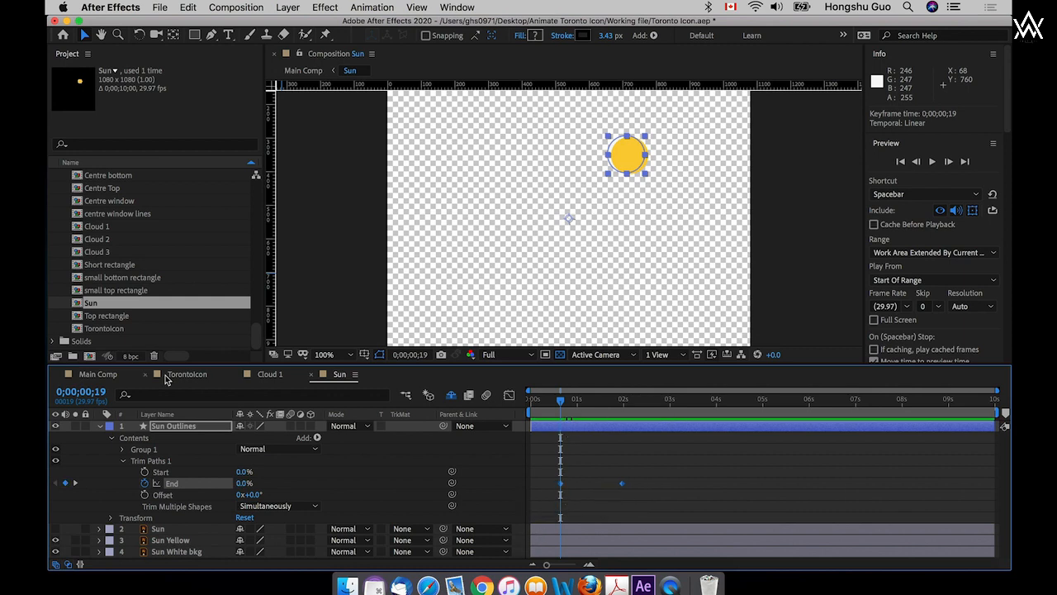
pyautogui.click(98, 376)
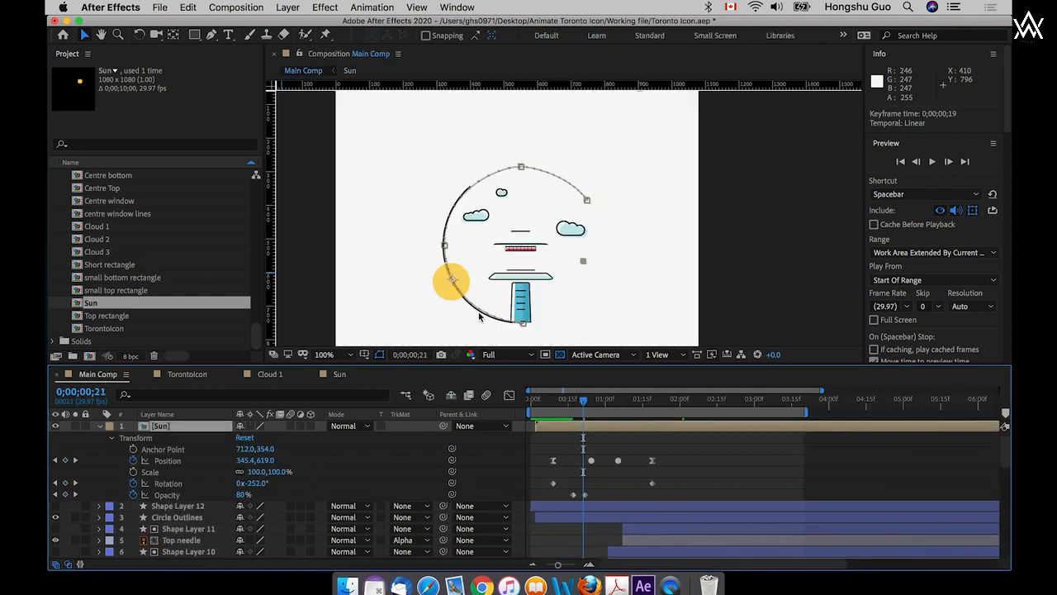
# - Check the sun's final position in Main Comp, and move the last Trim Paths End keyframe in the Sun composition to 0;00;01;19
pyautogui.moveTo(574, 402); pyautogui.dragTo(675, 397)
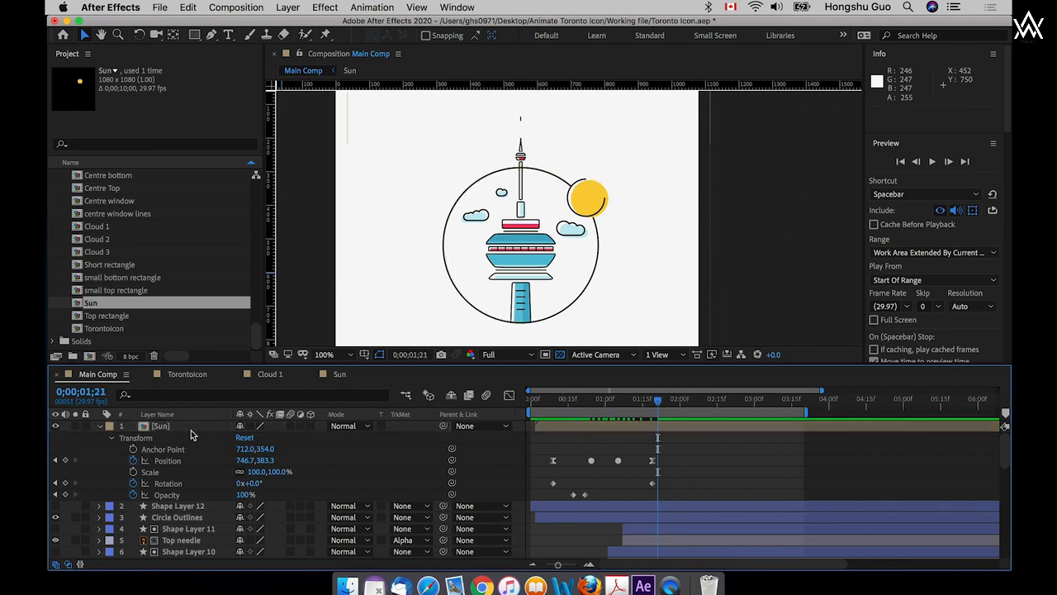
pyautogui.doubleClick(160, 426)
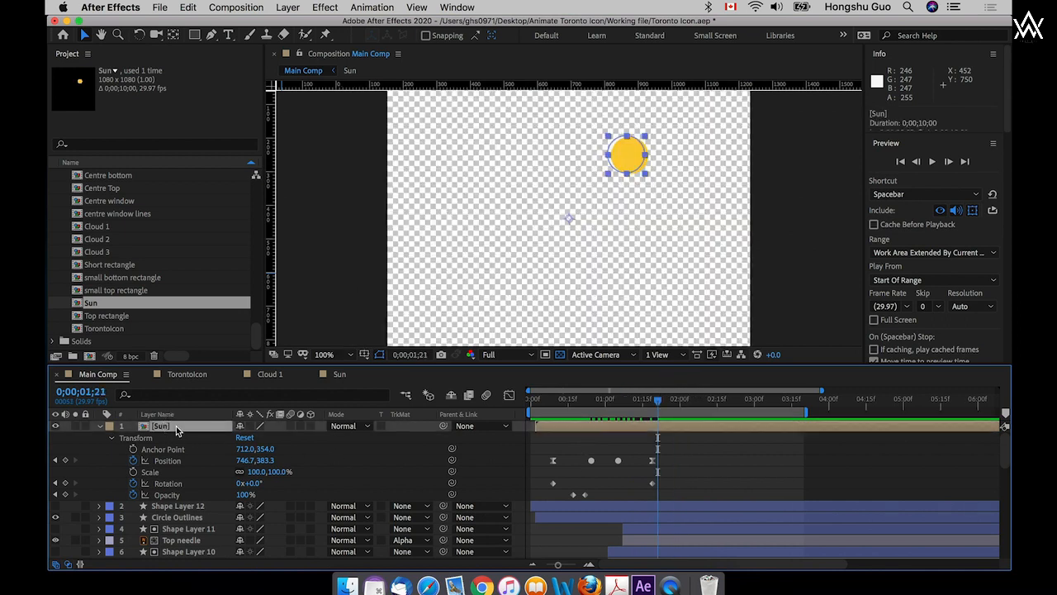
pyautogui.moveTo(624, 487); pyautogui.dragTo(610, 490)
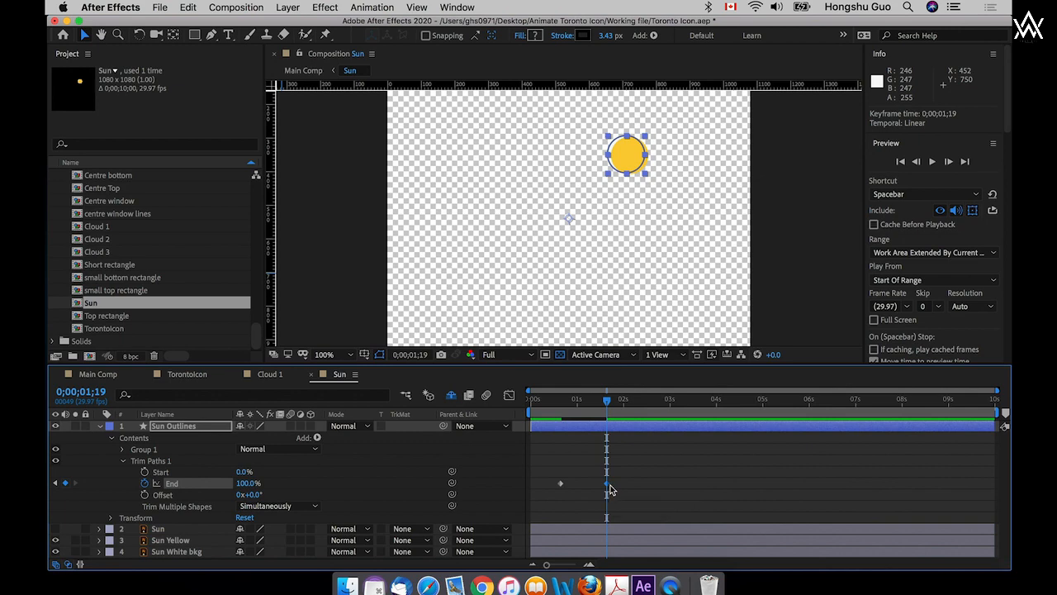
# - Play back Main Comp repeatedly from the first frame and examine the sun's timing and outline up to about 0;00;00;22
pyautogui.click(94, 374)
pyautogui.press('space')
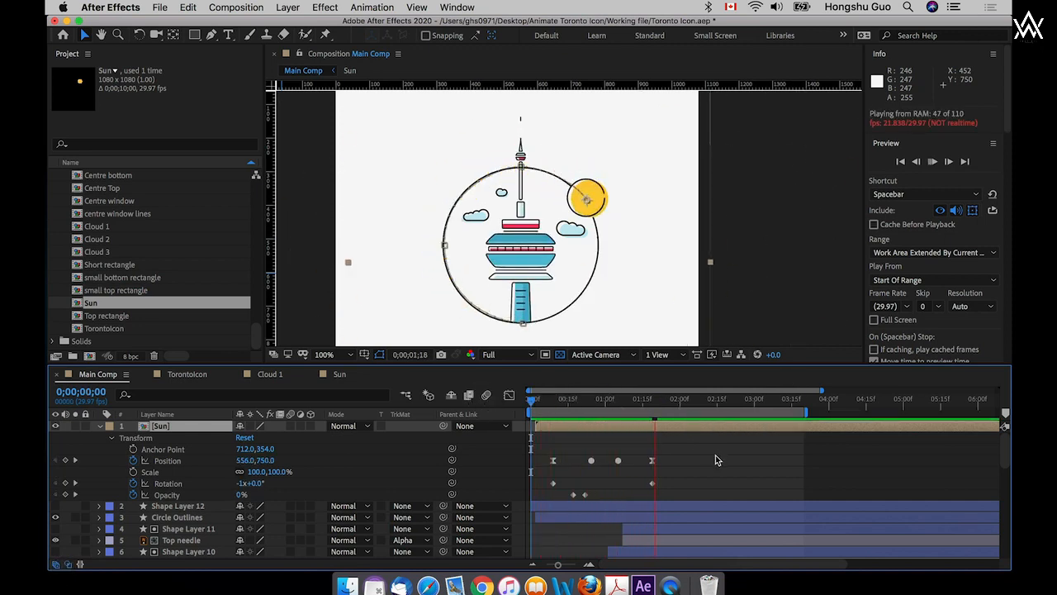
pyautogui.press('space')
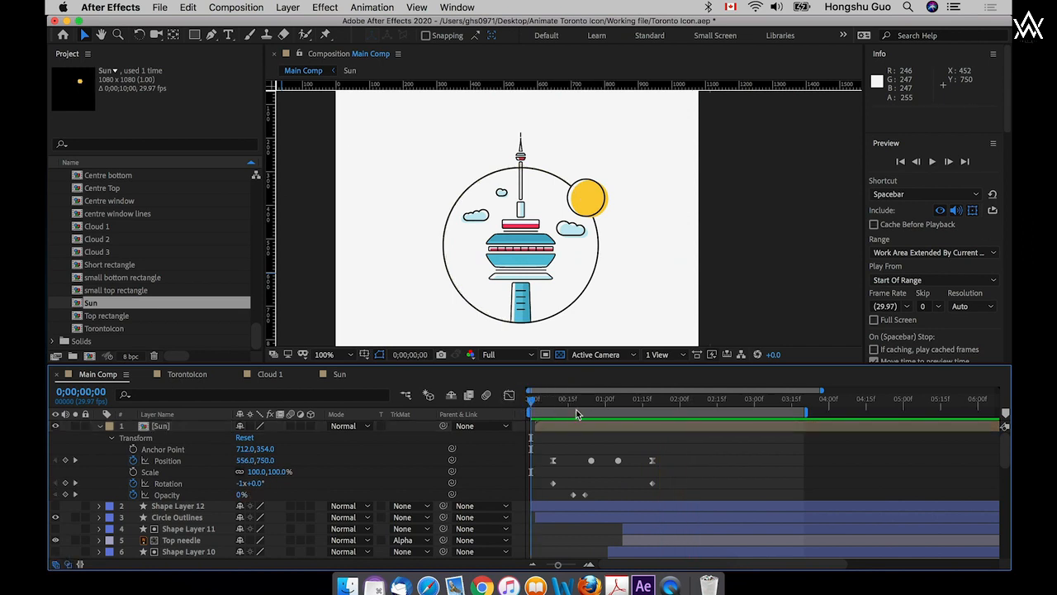
pyautogui.press('space')
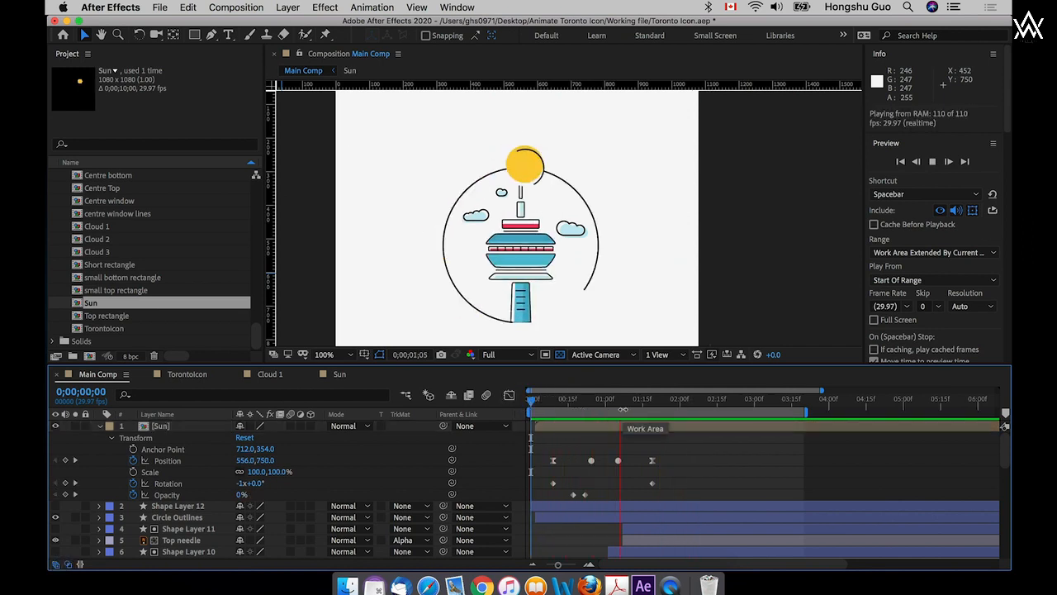
pyautogui.click(532, 399)
pyautogui.moveTo(531, 397); pyautogui.dragTo(529, 399)
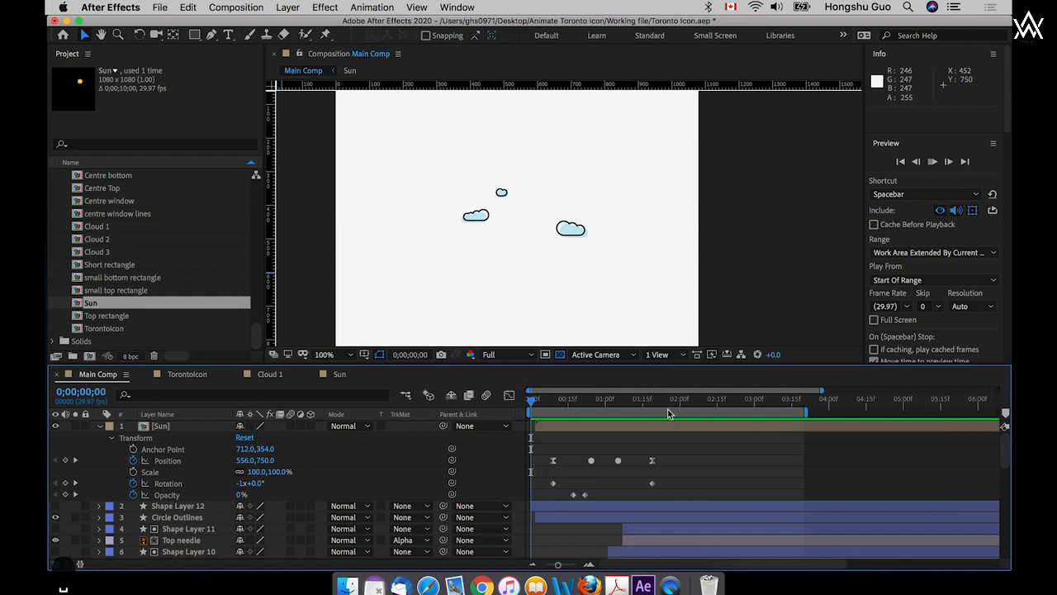
pyautogui.press('space')
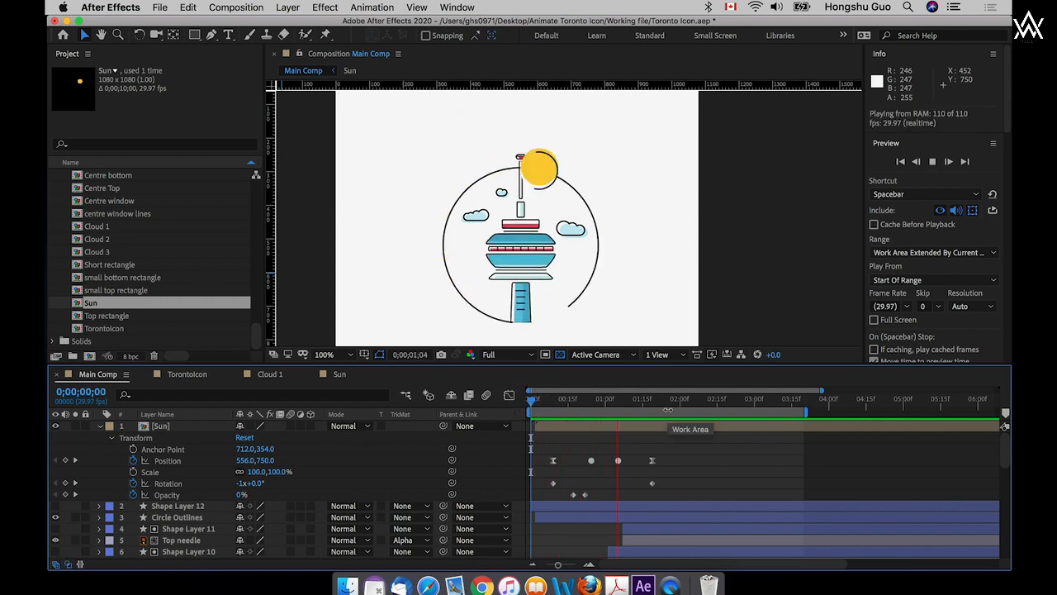
pyautogui.moveTo(529, 399); pyautogui.dragTo(586, 398)
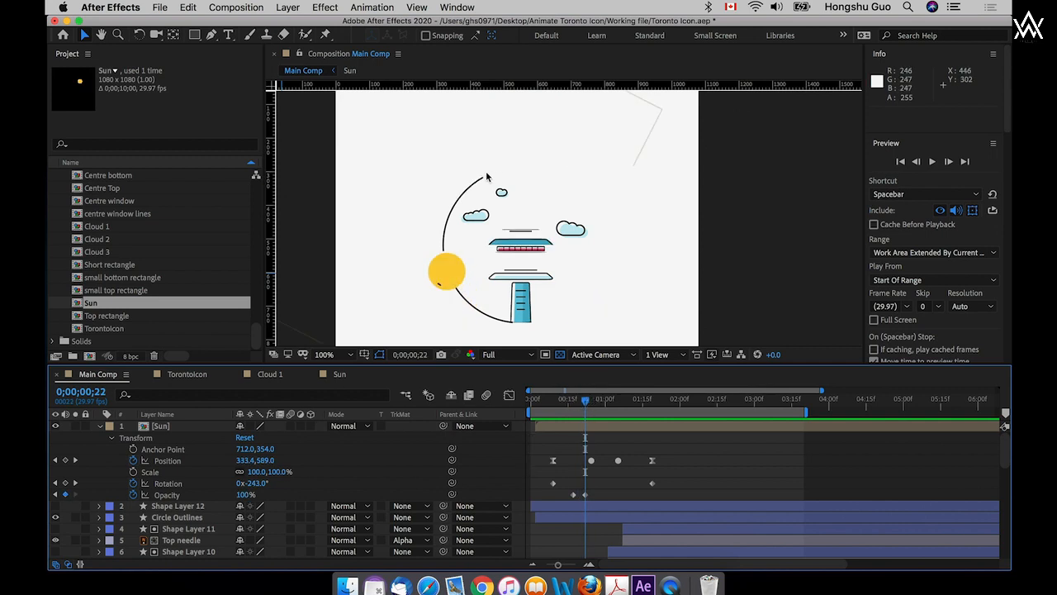
# - Move the first Trim Paths End keyframe of Circle Outlines near the Sun's first Position keyframe, and preview the timing
pyautogui.click(177, 517)
pyautogui.press('u')
pyautogui.scroll(-2, 565, 505)
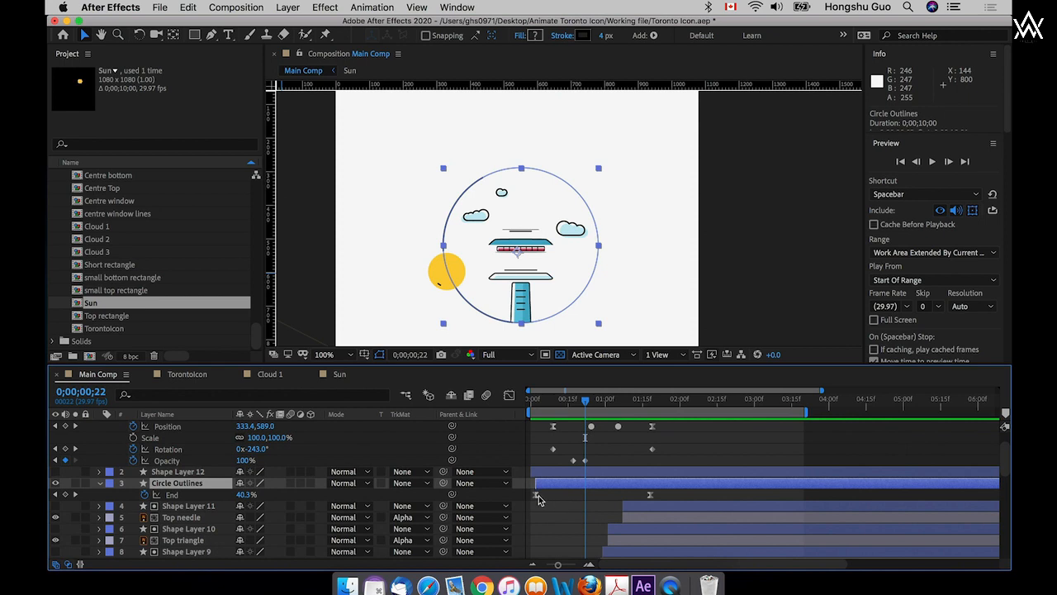
pyautogui.moveTo(537, 498); pyautogui.dragTo(557, 500)
pyautogui.scroll(1, 570, 429)
pyautogui.press('space')
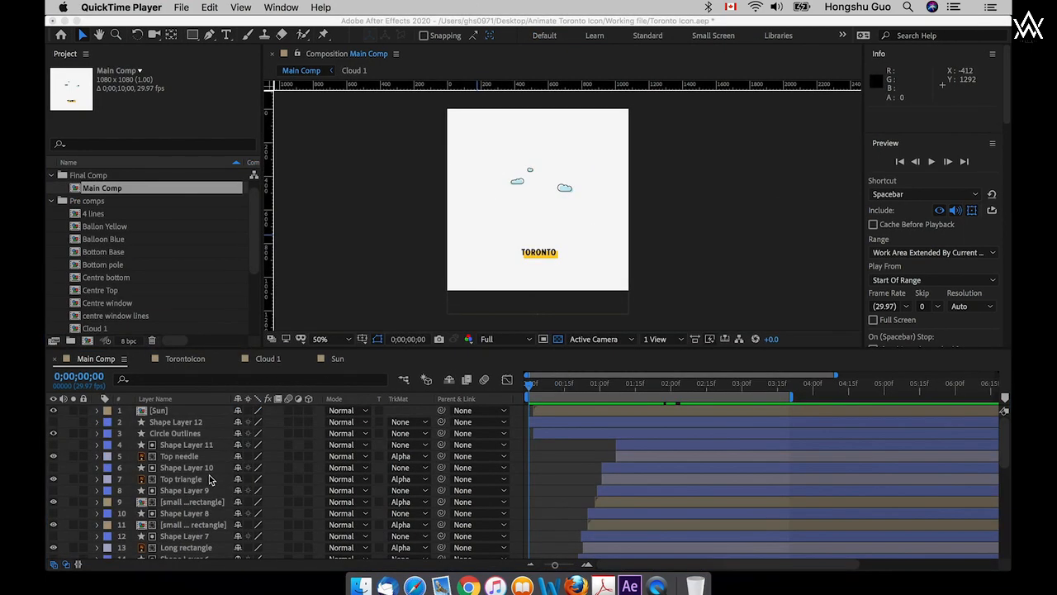
# - Bring the Cloud 1, Cloud 2 and Cloud 3 layers to the front of the Main Comp layer stack
pyautogui.scroll(-10, 210, 480)
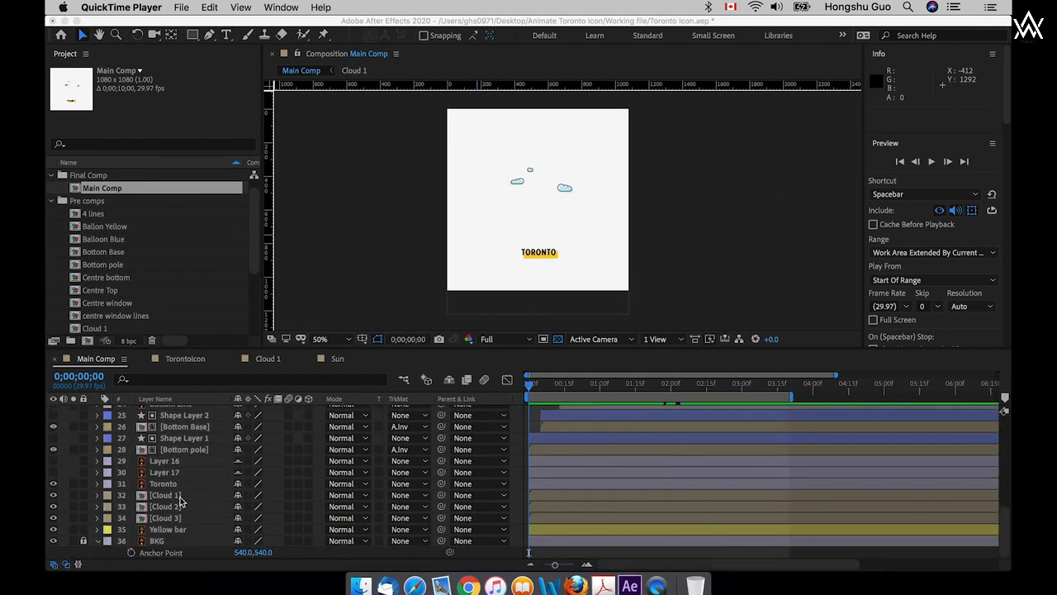
pyautogui.click(180, 500)
pyautogui.click(181, 519)
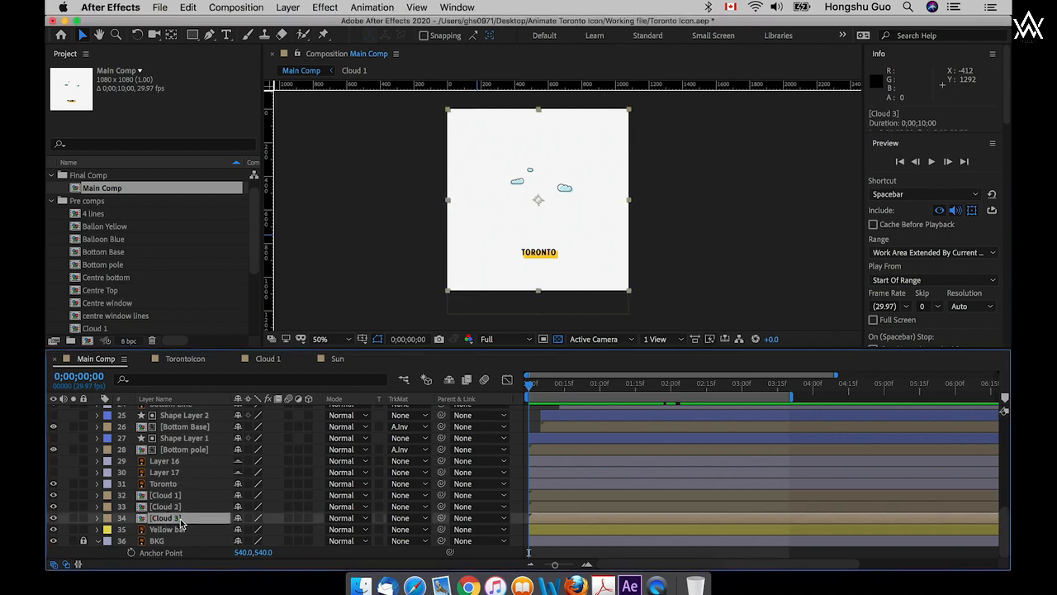
pyautogui.keyDown('shift'); pyautogui.click(177, 499); pyautogui.keyUp('shift')
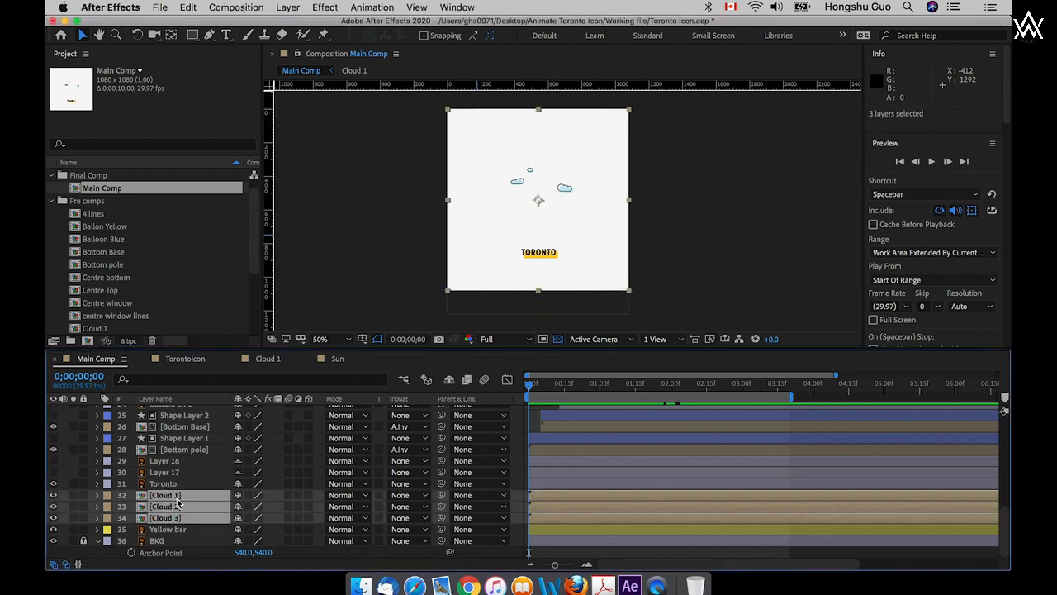
pyautogui.press('super+shift+bracketright')
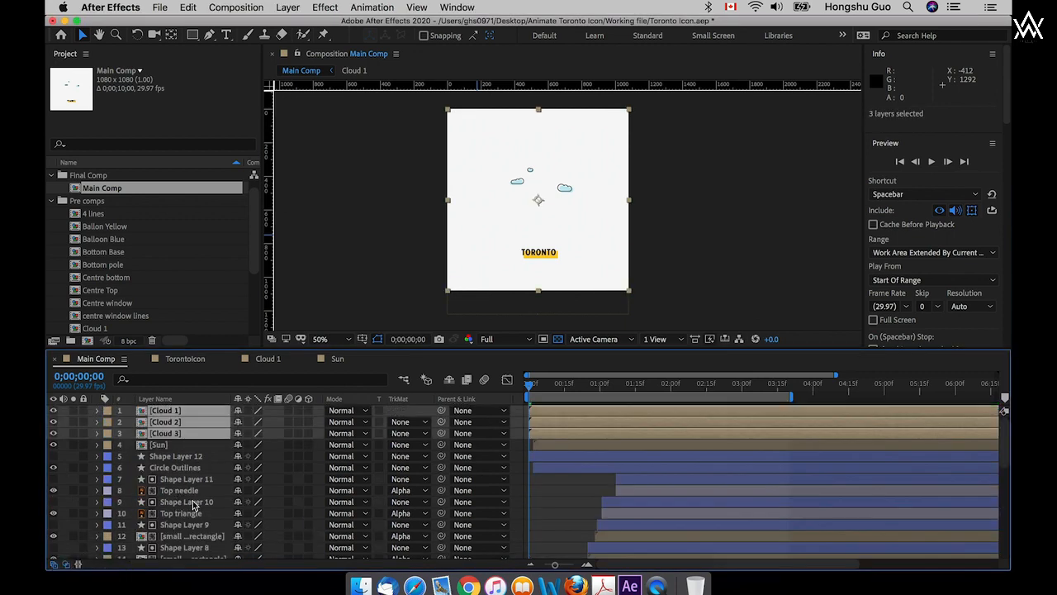
pyautogui.click(561, 497)
# - Move the Cloud 1 layer's anchor point onto its cloud with the Pan Behind tool
pyautogui.click(176, 416)
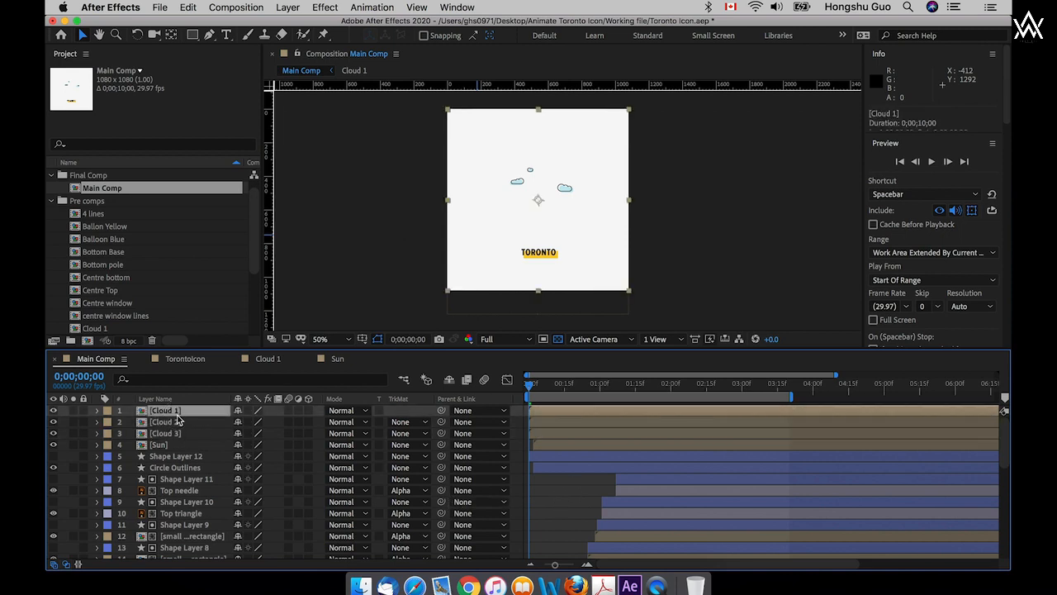
pyautogui.click(175, 435)
pyautogui.click(177, 413)
pyautogui.click(172, 37)
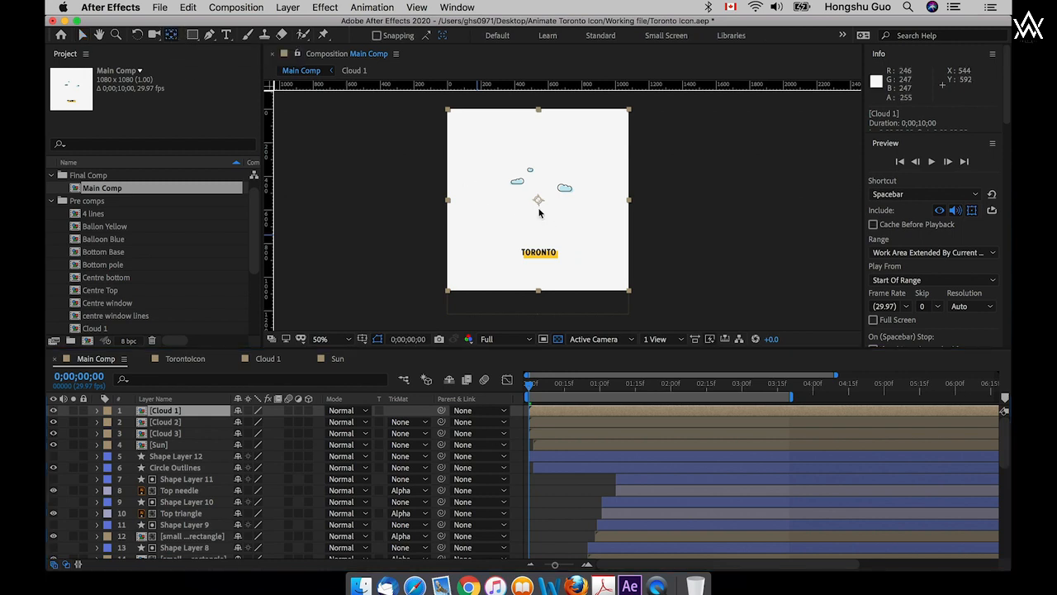
pyautogui.press('super+equal')
pyautogui.press('super+equal')
pyautogui.moveTo(448, 160); pyautogui.dragTo(482, 222)
# - Place the anchor points of the Cloud 2 and Cloud 3 layers on their own clouds
pyautogui.click(174, 422)
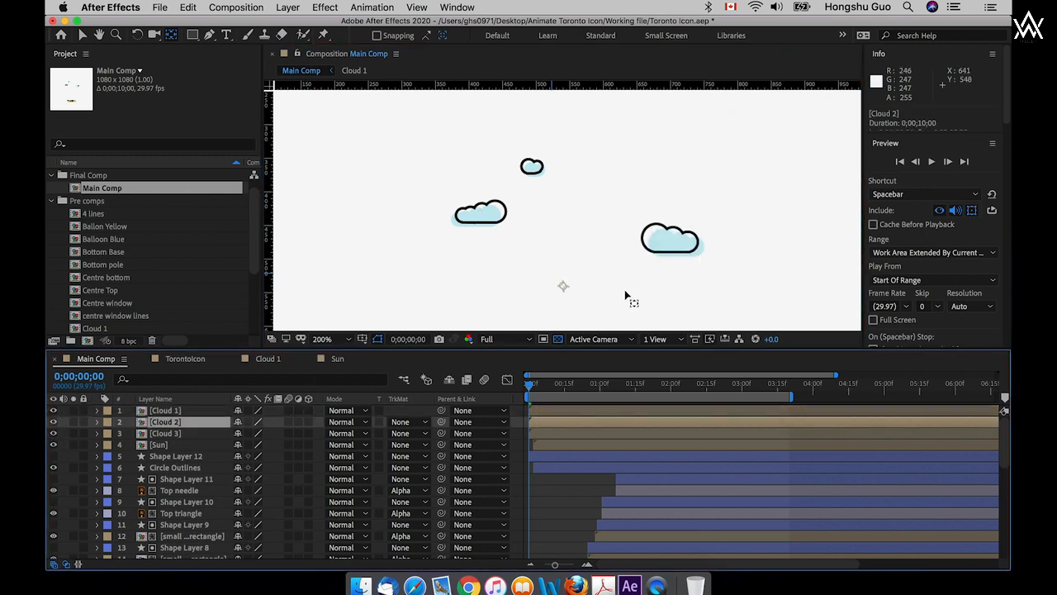
pyautogui.moveTo(565, 290); pyautogui.dragTo(673, 245)
pyautogui.click(168, 434)
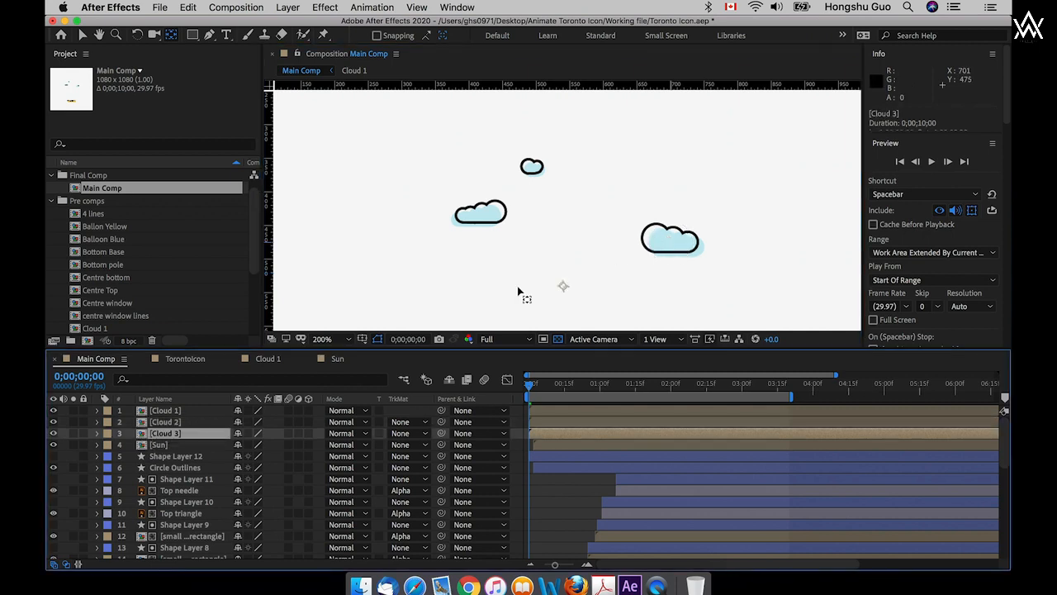
pyautogui.moveTo(564, 289); pyautogui.dragTo(537, 175)
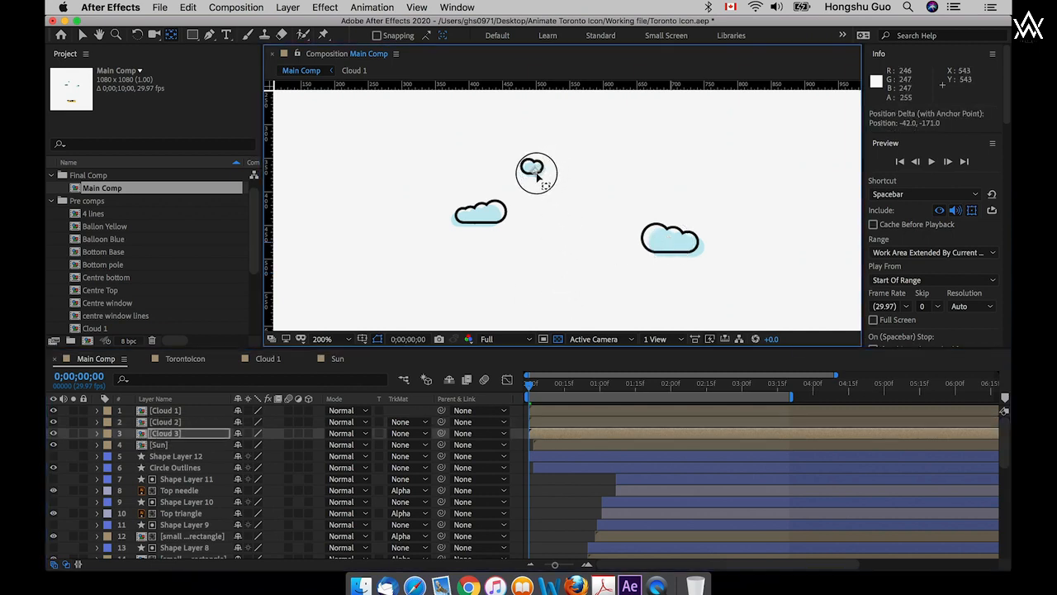
pyautogui.click(556, 486)
pyautogui.click(167, 433)
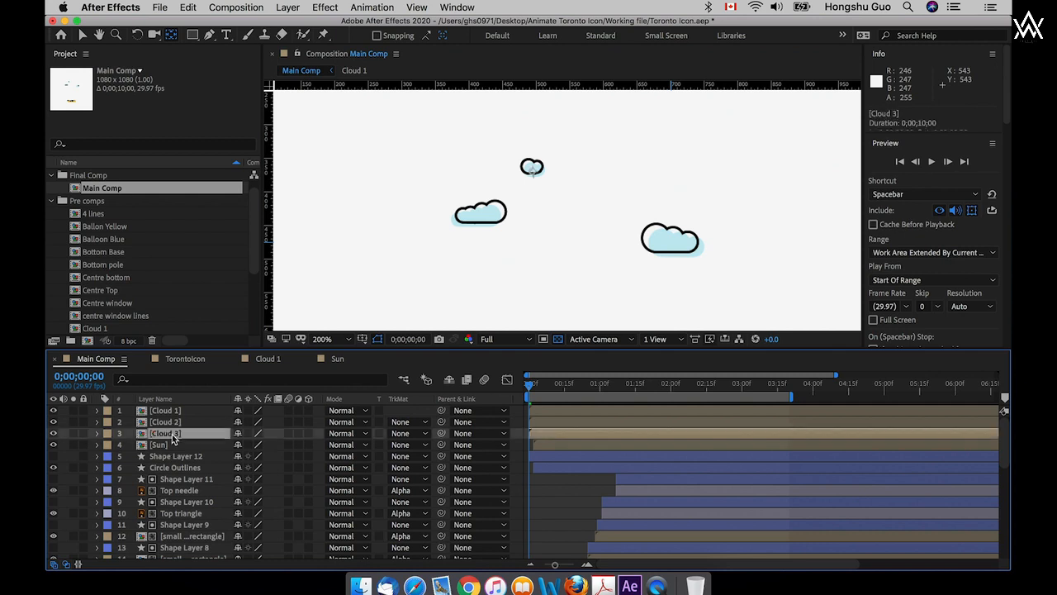
pyautogui.press('super+minus')
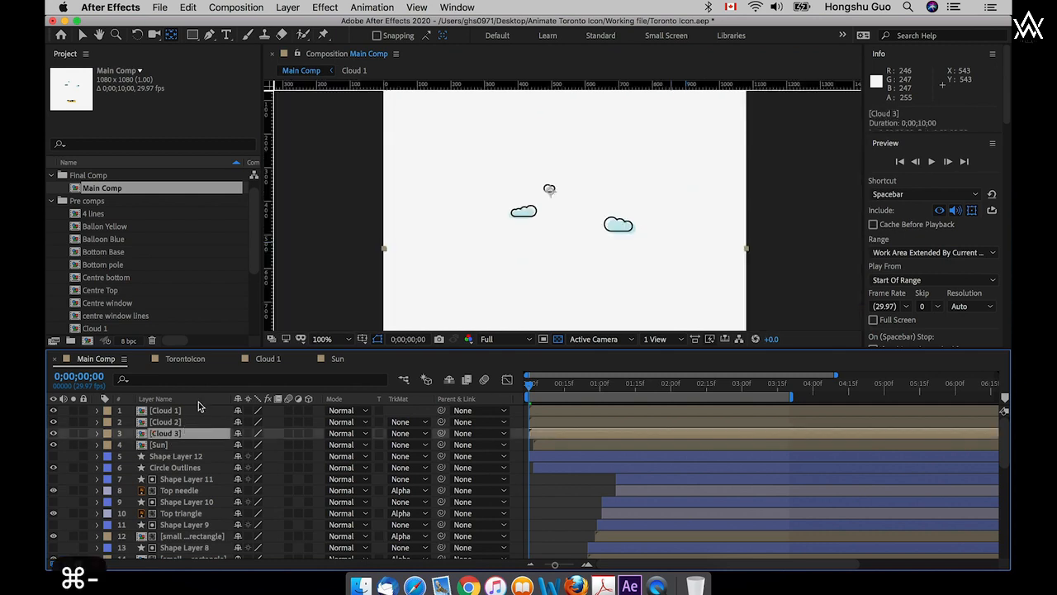
# - Separate the Cloud 1 layer's Position into individual X and Y dimensions
pyautogui.click(164, 411)
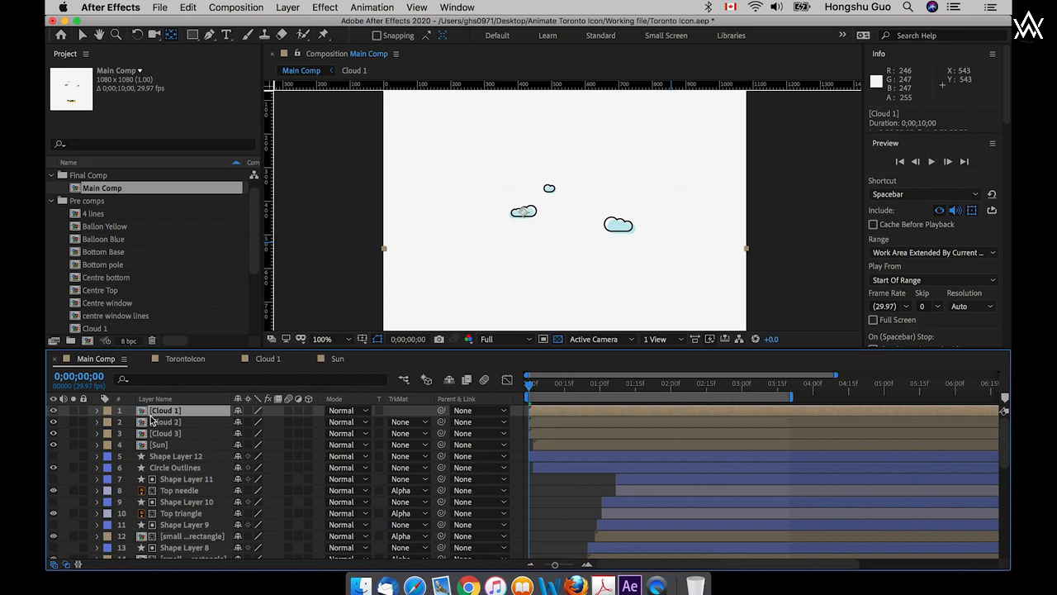
pyautogui.press('p')
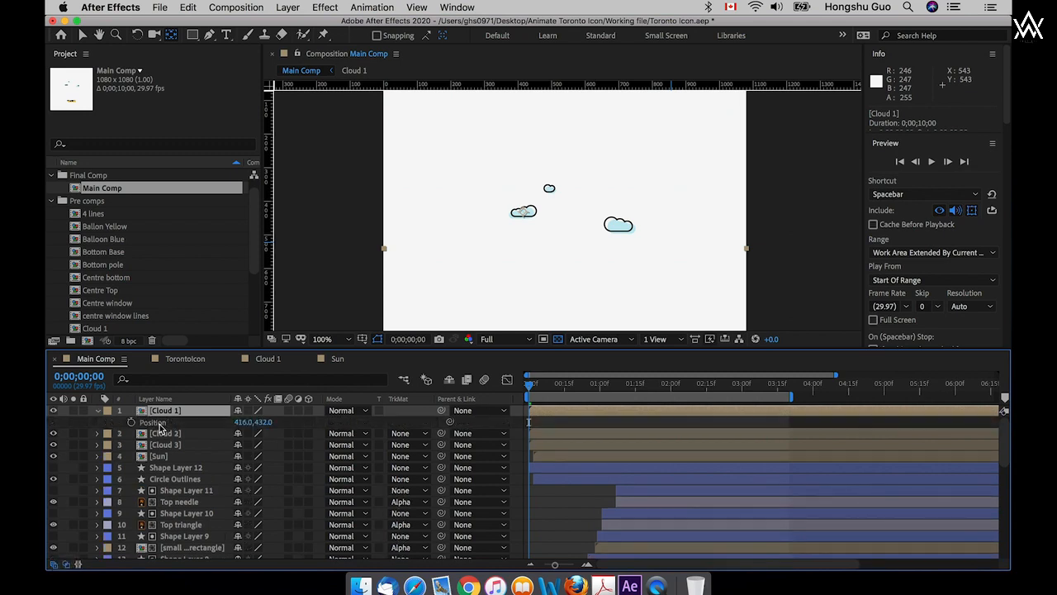
pyautogui.rightClick(161, 425)
pyautogui.click(184, 435)
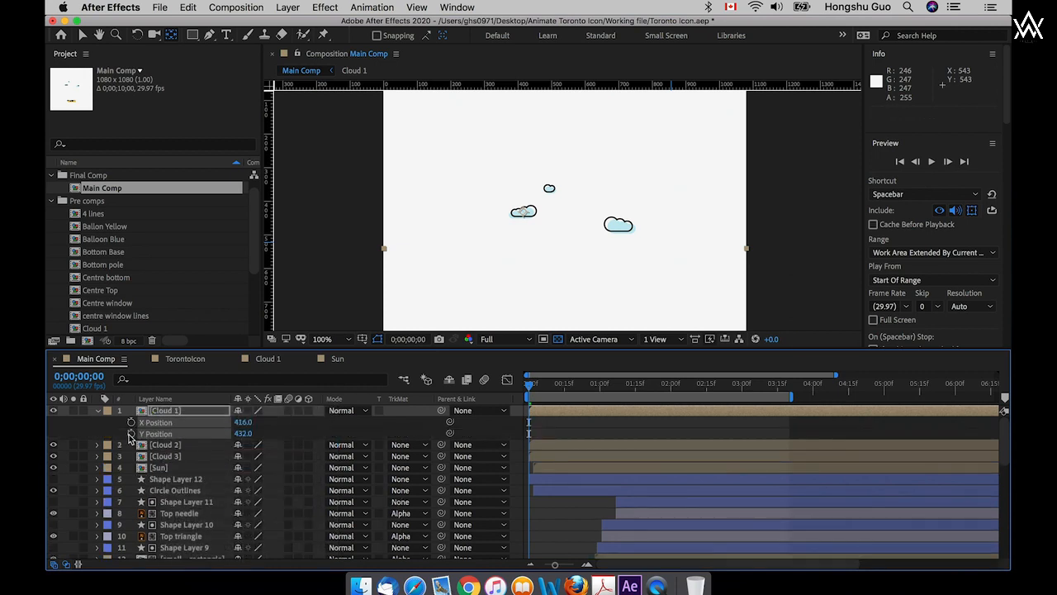
pyautogui.click(114, 434)
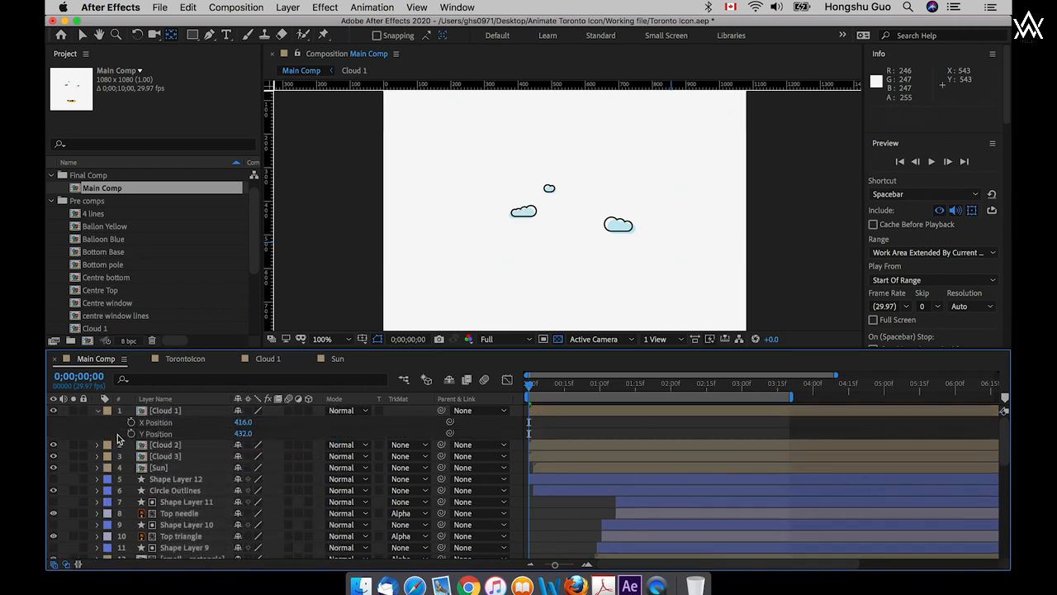
# - Keyframe Cloud 1's X Position from 358 at 0;00;00;20 to 416 at about 0;00;01;13, and check the motion
pyautogui.moveTo(537, 384); pyautogui.dragTo(578, 386)
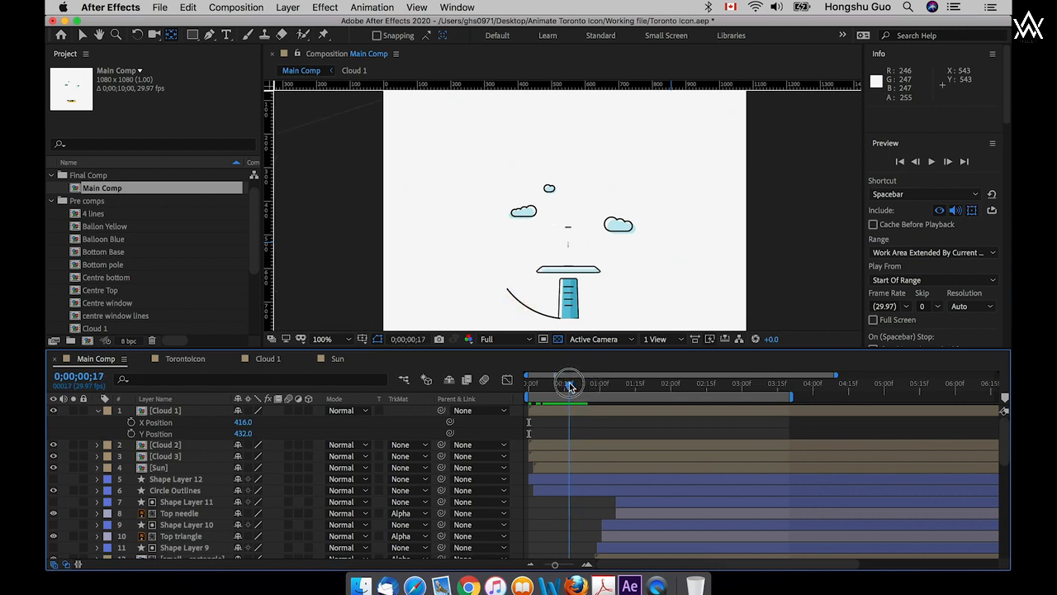
pyautogui.moveTo(573, 386); pyautogui.dragTo(577, 386)
pyautogui.click(132, 422)
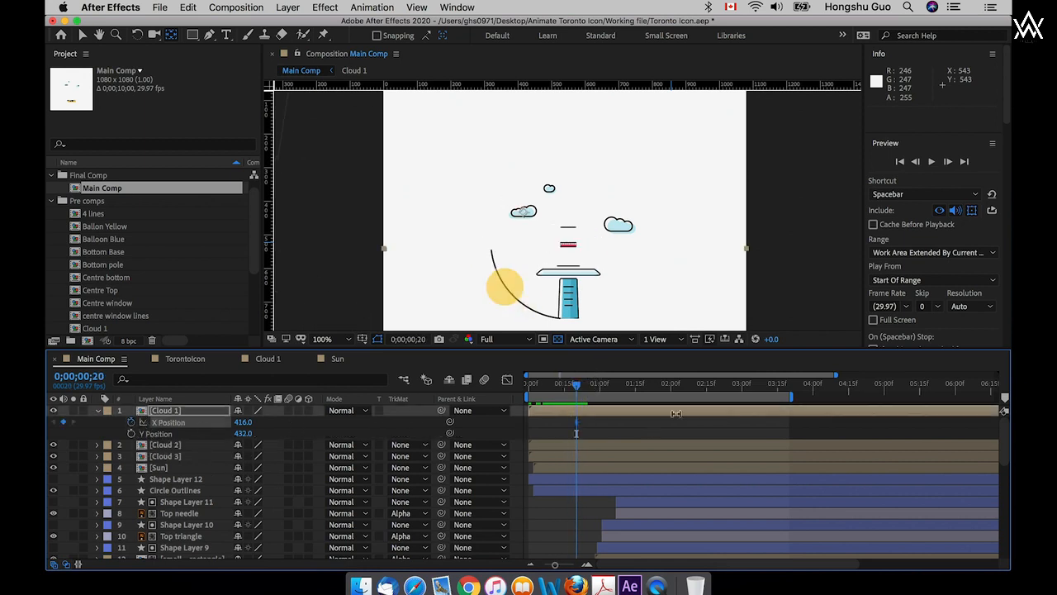
pyautogui.moveTo(576, 423); pyautogui.dragTo(598, 425)
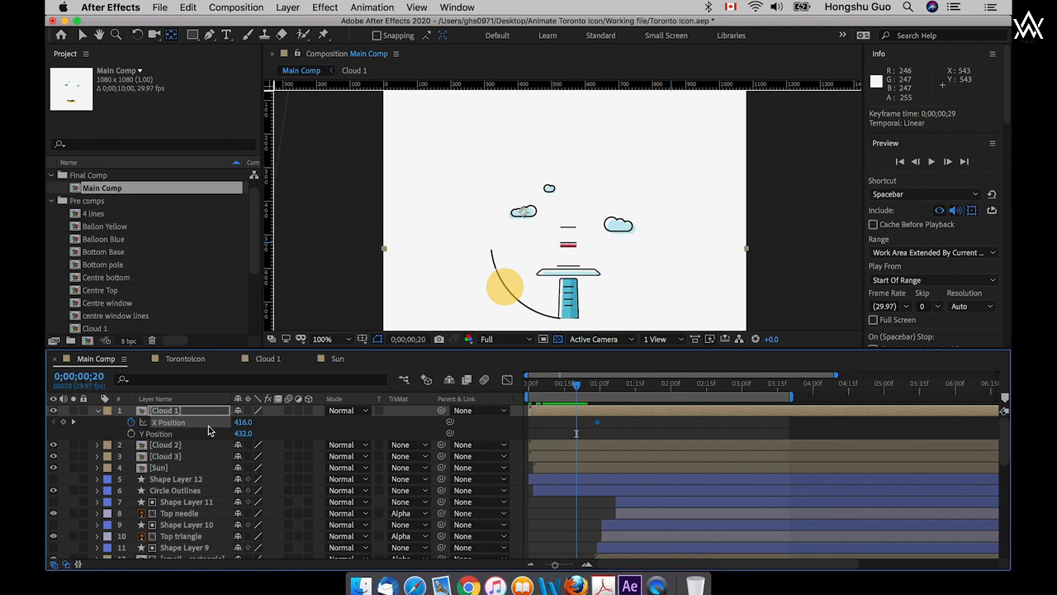
pyautogui.moveTo(243, 422); pyautogui.dragTo(207, 427)
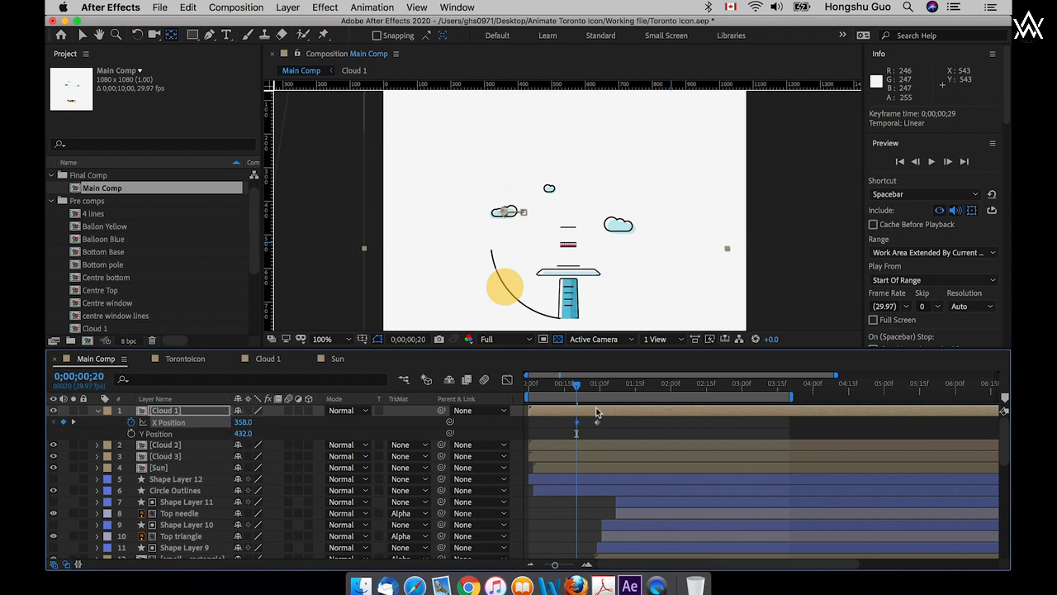
pyautogui.moveTo(596, 422); pyautogui.dragTo(632, 426)
pyautogui.moveTo(579, 386)
pyautogui.mouseDown()
pyautogui.moveTo(626, 386)
pyautogui.moveTo(578, 394)
pyautogui.mouseUp()
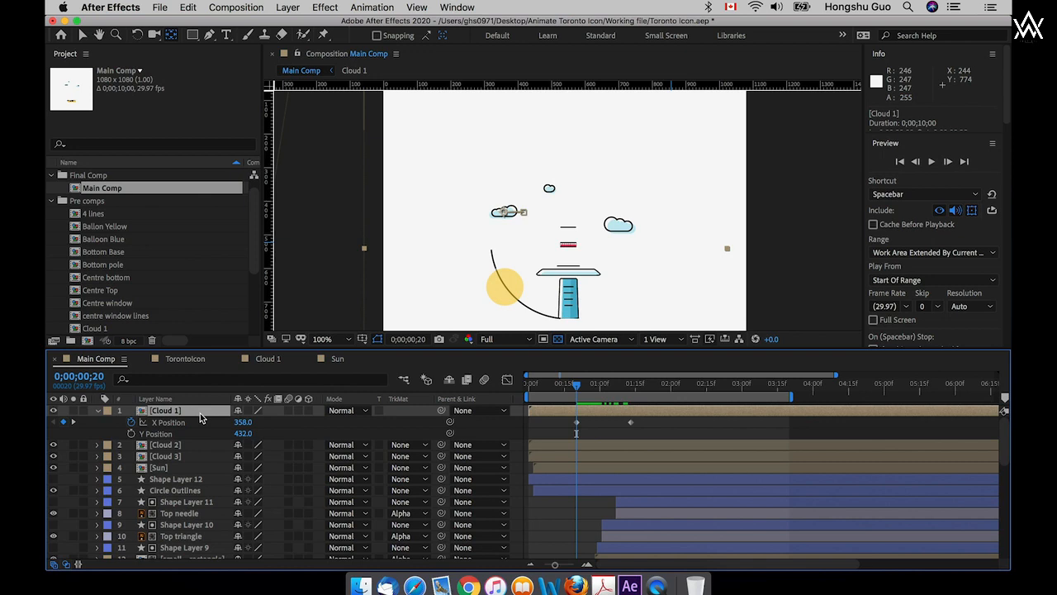
# - Keyframe Cloud 1's Opacity from 0% at 0;00;00;20 to 100% at 0;00;00;23, and check the fade-in
pyautogui.hotkey('shift', 't')
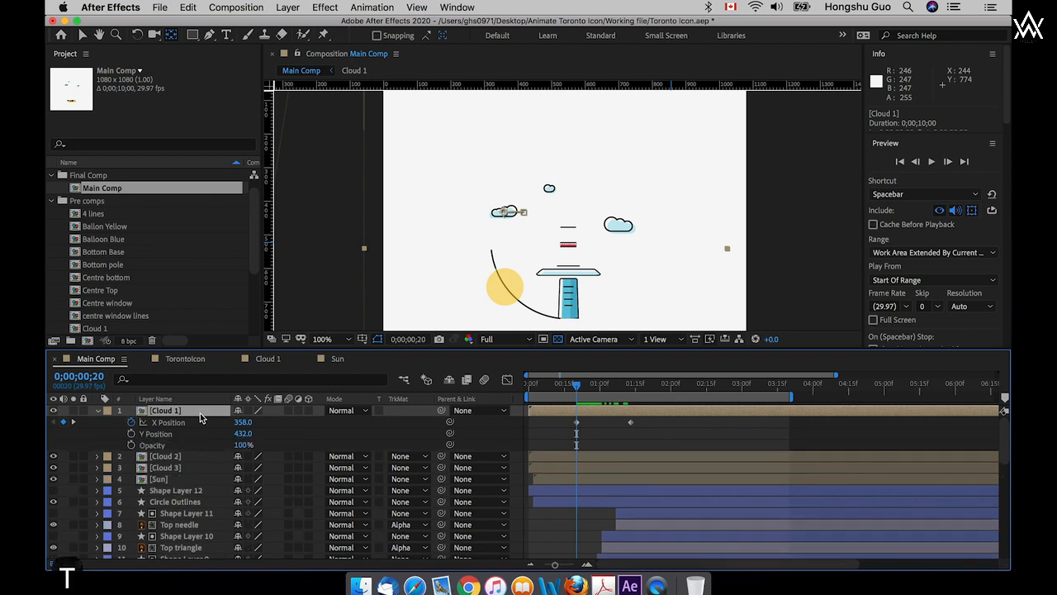
pyautogui.click(131, 445)
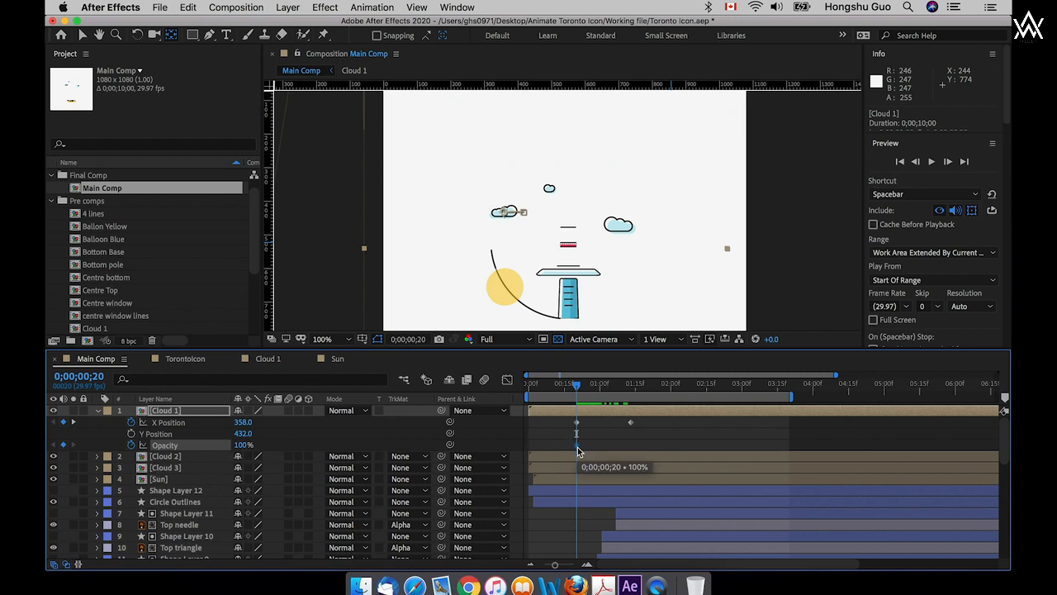
pyautogui.moveTo(577, 446); pyautogui.dragTo(584, 447)
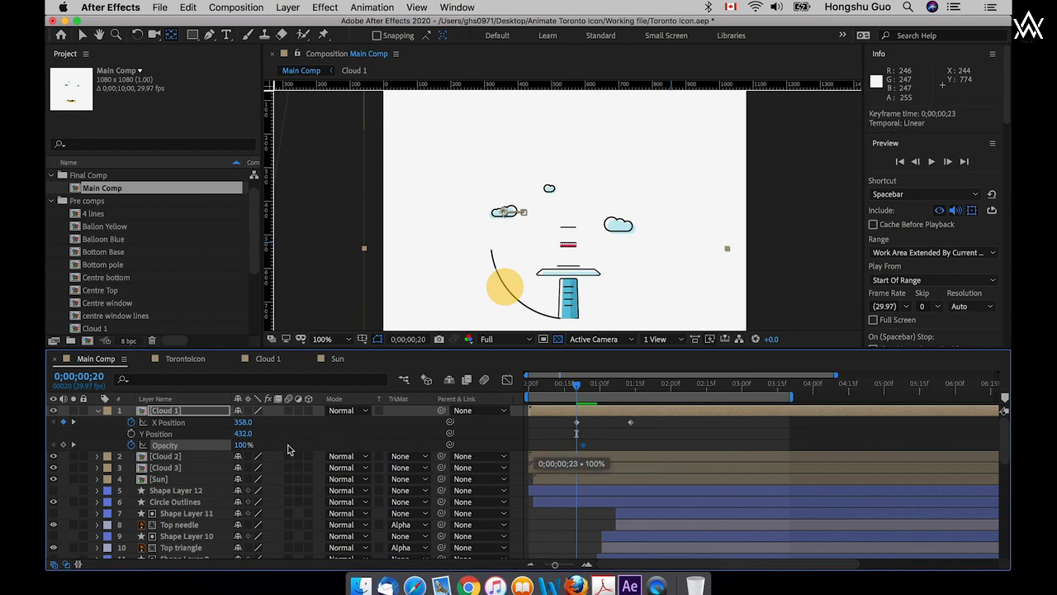
pyautogui.click(244, 445)
pyautogui.write('0')
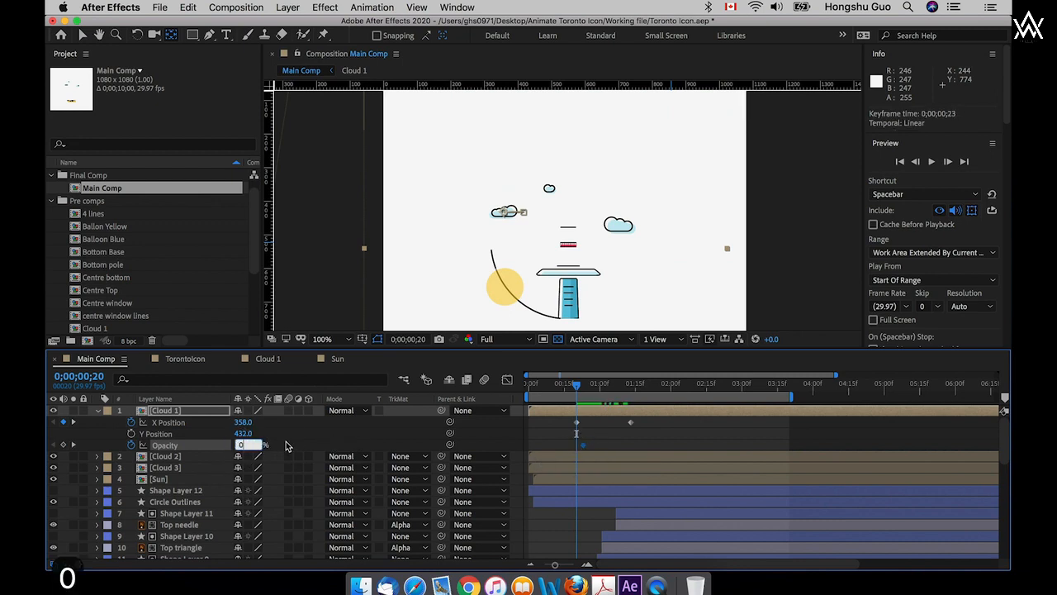
pyautogui.press('Return')
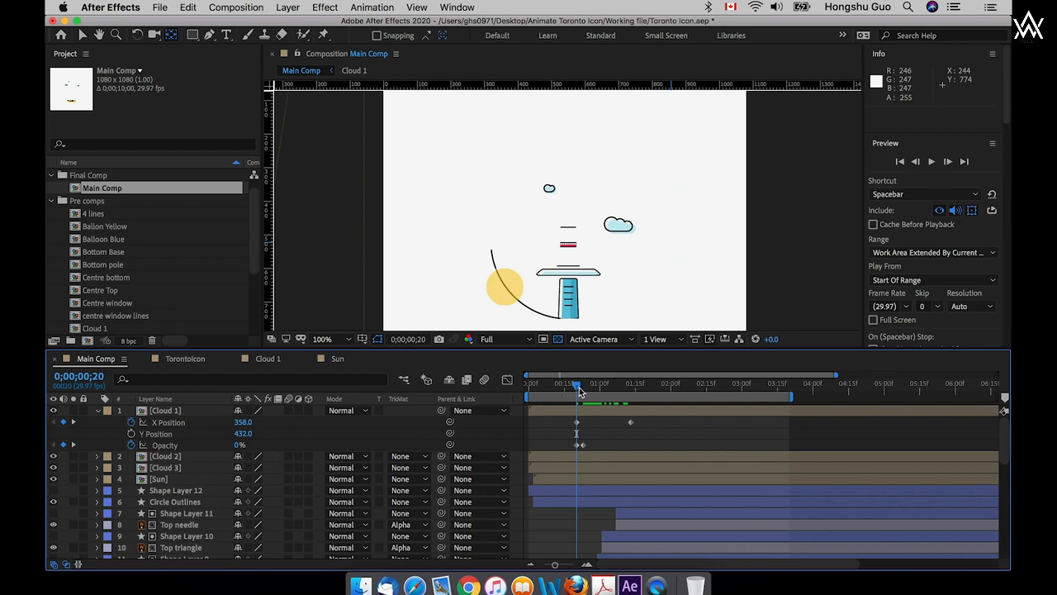
pyautogui.moveTo(580, 392); pyautogui.dragTo(584, 388)
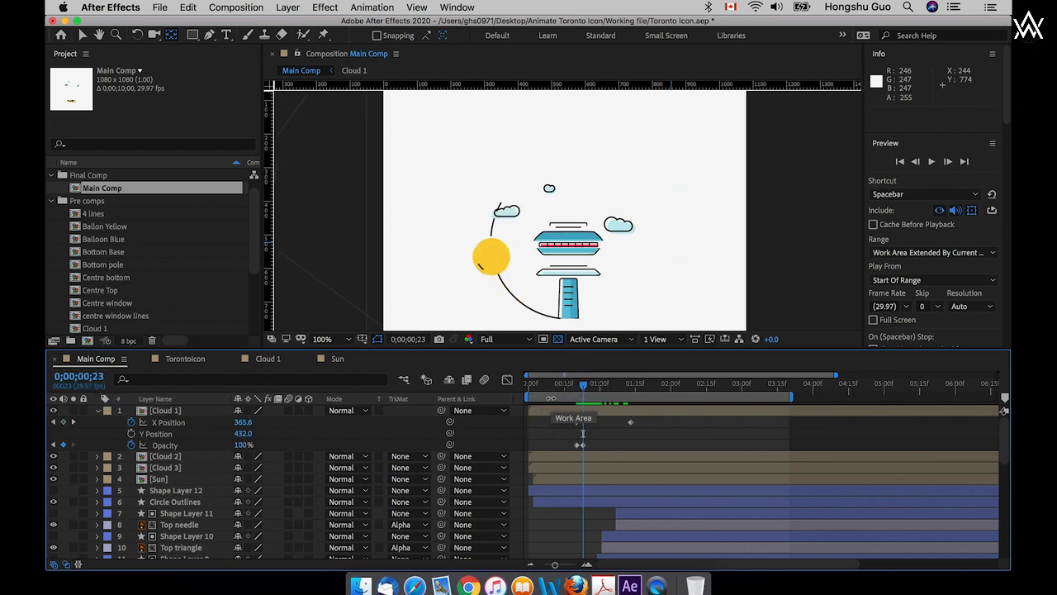
# - Move Cloud 1's last X Position keyframe to 0;00;02;03 and play the animation from the first frame
pyautogui.moveTo(583, 390); pyautogui.dragTo(633, 385)
pyautogui.moveTo(632, 428); pyautogui.dragTo(678, 427)
pyautogui.moveTo(572, 387); pyautogui.dragTo(530, 387)
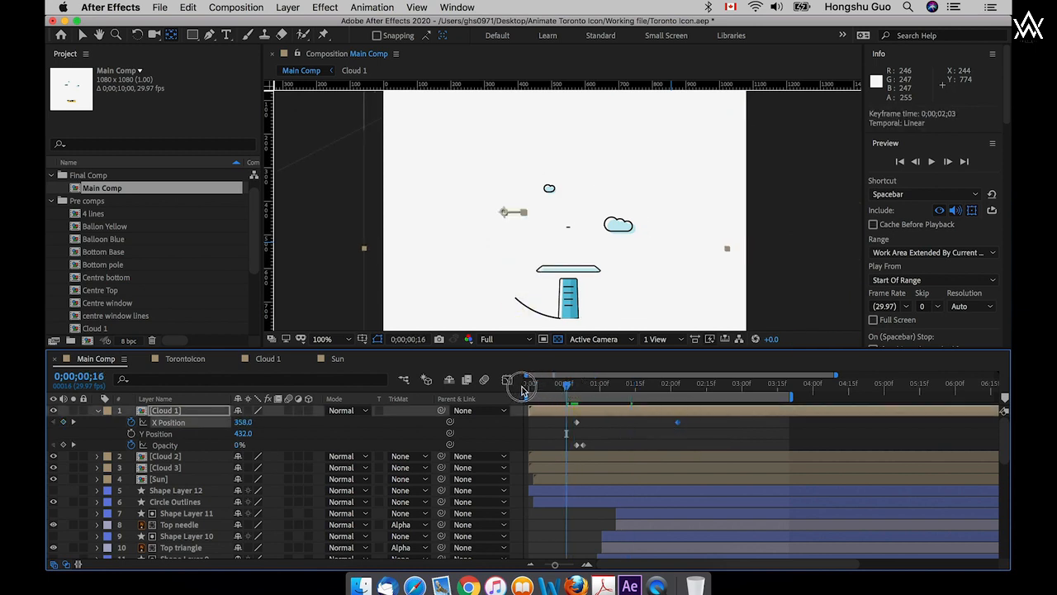
pyautogui.press('space')
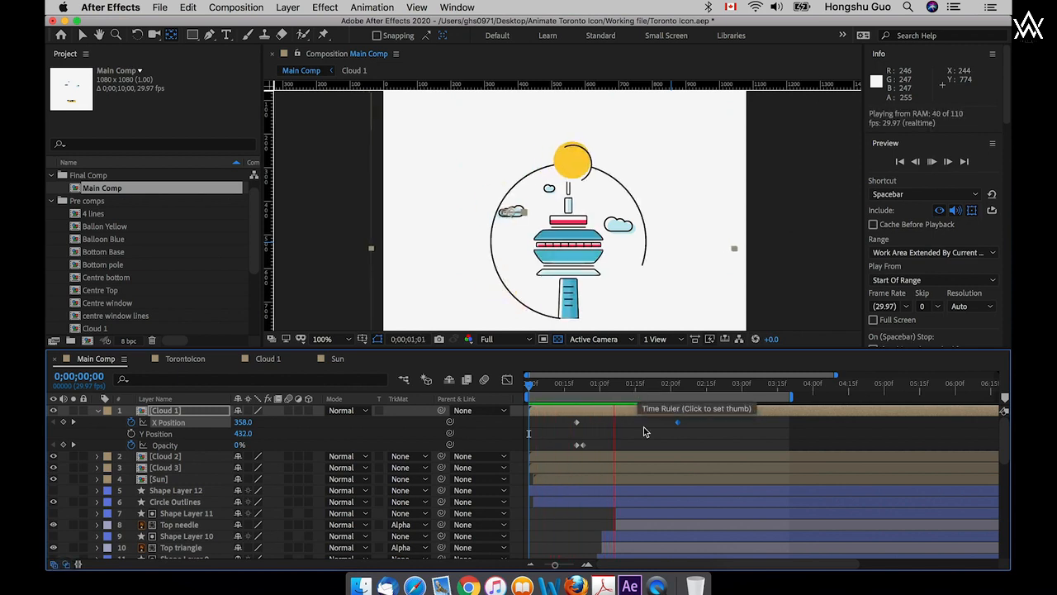
pyautogui.scroll(-1, 621, 432)
pyautogui.press('space')
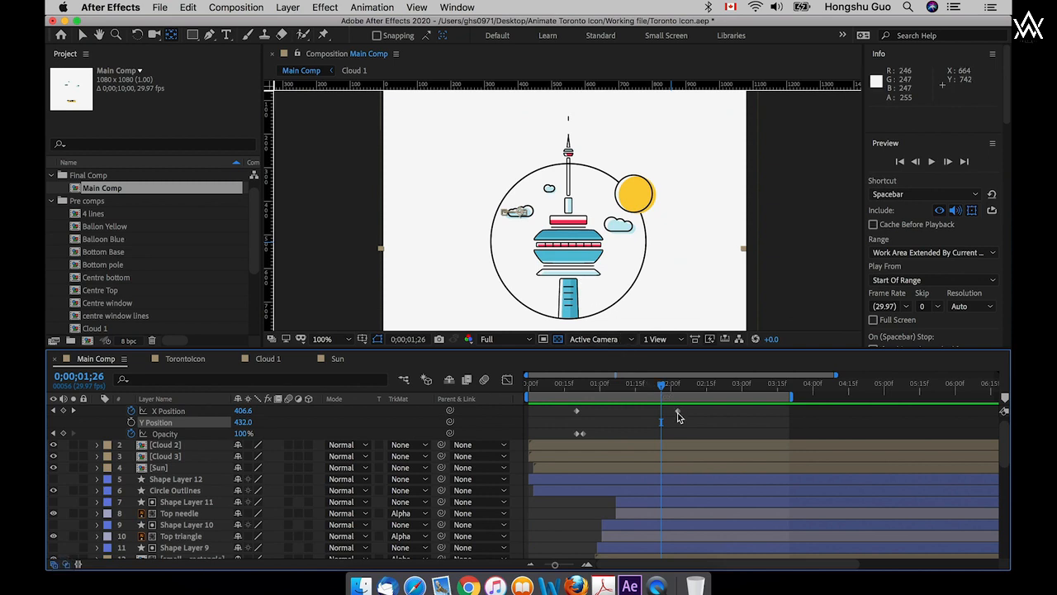
# - Move Cloud 1's last X Position keyframe to 0;00;03;17, and shift its first X Position and both Opacity keyframes to start at about 0;00;01;03
pyautogui.moveTo(677, 413); pyautogui.dragTo(783, 414)
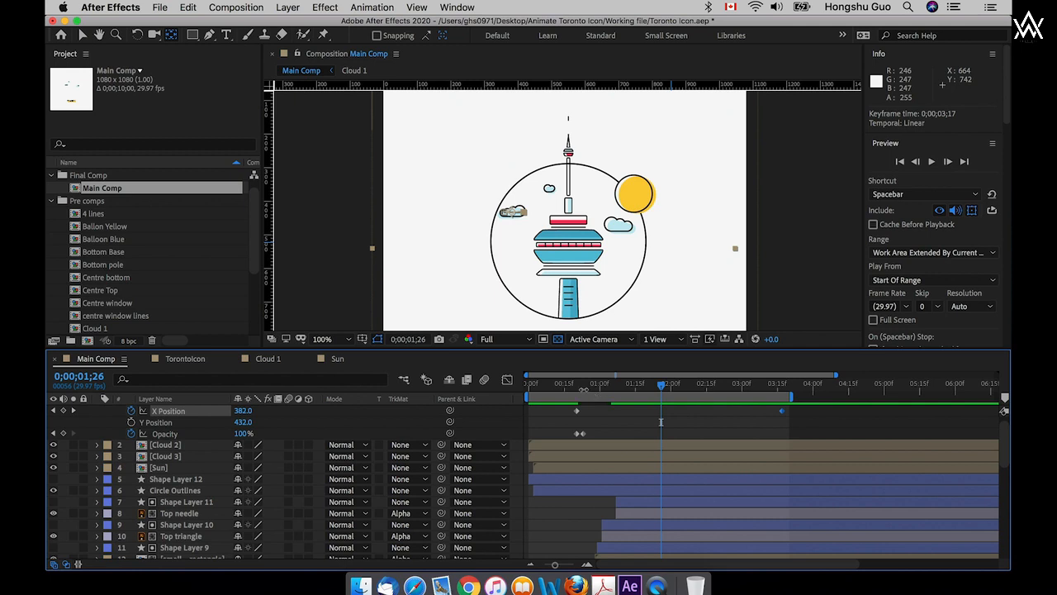
pyautogui.click(604, 382)
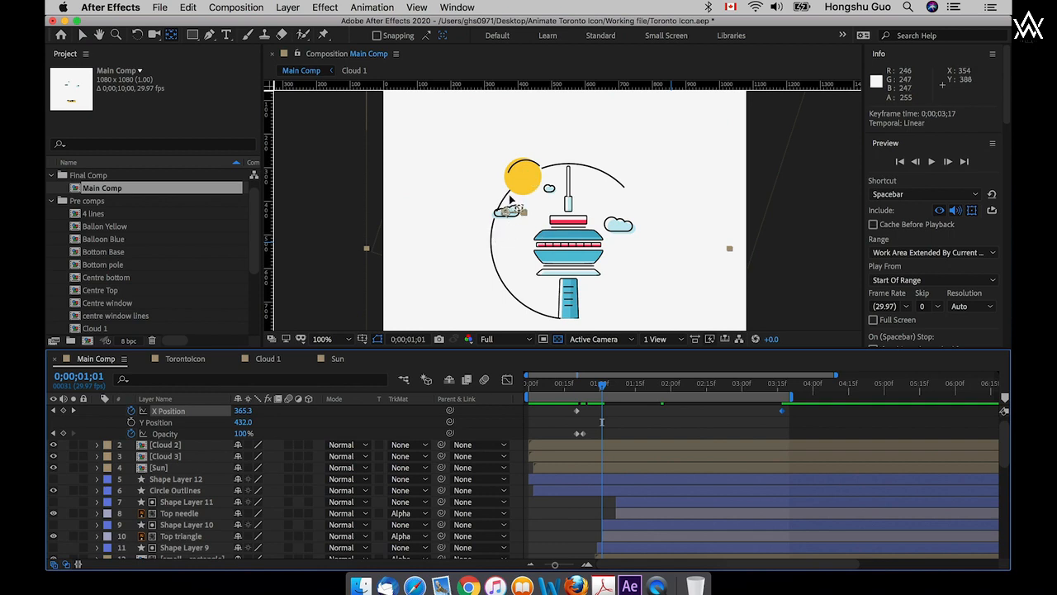
pyautogui.scroll(1, 600, 438)
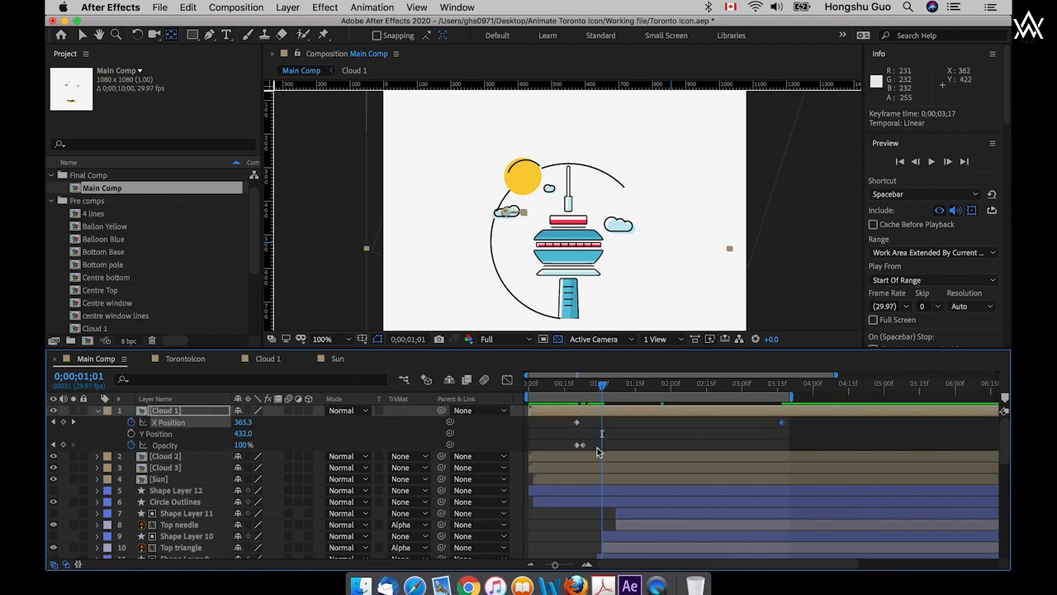
pyautogui.moveTo(596, 447)
pyautogui.mouseDown()
pyautogui.moveTo(565, 416)
pyautogui.moveTo(585, 447)
pyautogui.moveTo(617, 448)
pyautogui.mouseUp()
pyautogui.click(654, 445)
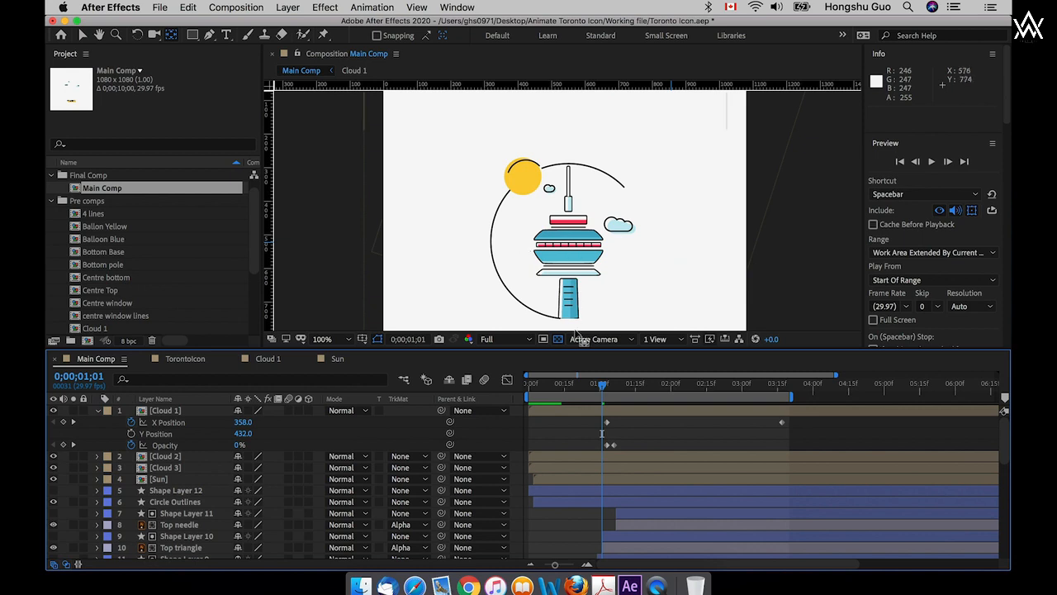
# - Shift Cloud 1's first X Position keyframe and both Opacity keyframes one frame earlier, starting at 0;00;01;02
pyautogui.click(608, 389)
pyautogui.moveTo(610, 390); pyautogui.dragTo(617, 388)
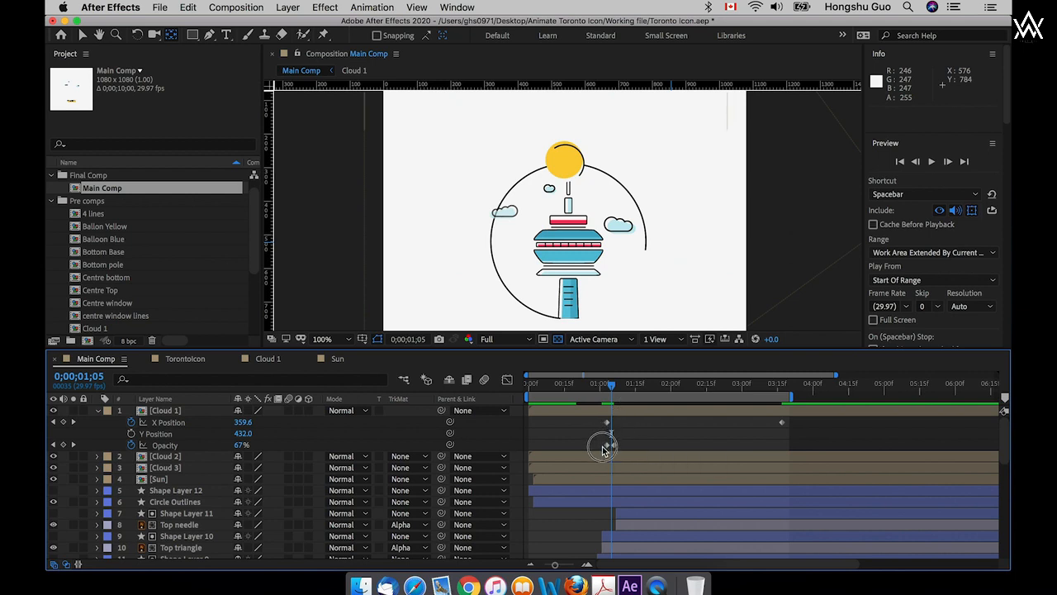
pyautogui.moveTo(603, 448)
pyautogui.mouseDown()
pyautogui.moveTo(624, 419)
pyautogui.moveTo(604, 450)
pyautogui.mouseUp()
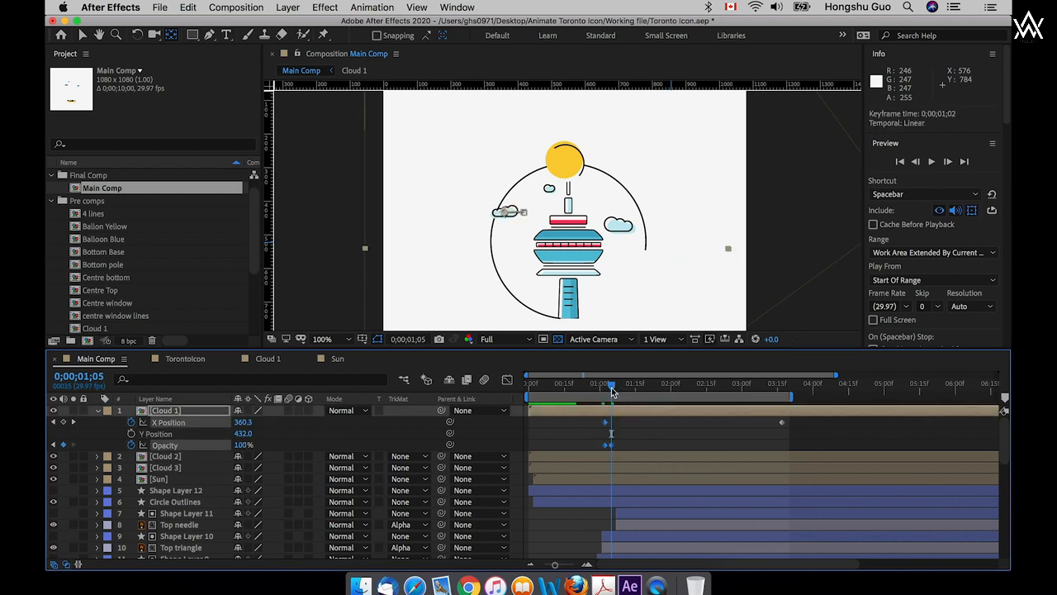
pyautogui.moveTo(612, 392)
pyautogui.mouseDown()
pyautogui.moveTo(604, 396)
pyautogui.moveTo(614, 390)
pyautogui.mouseUp()
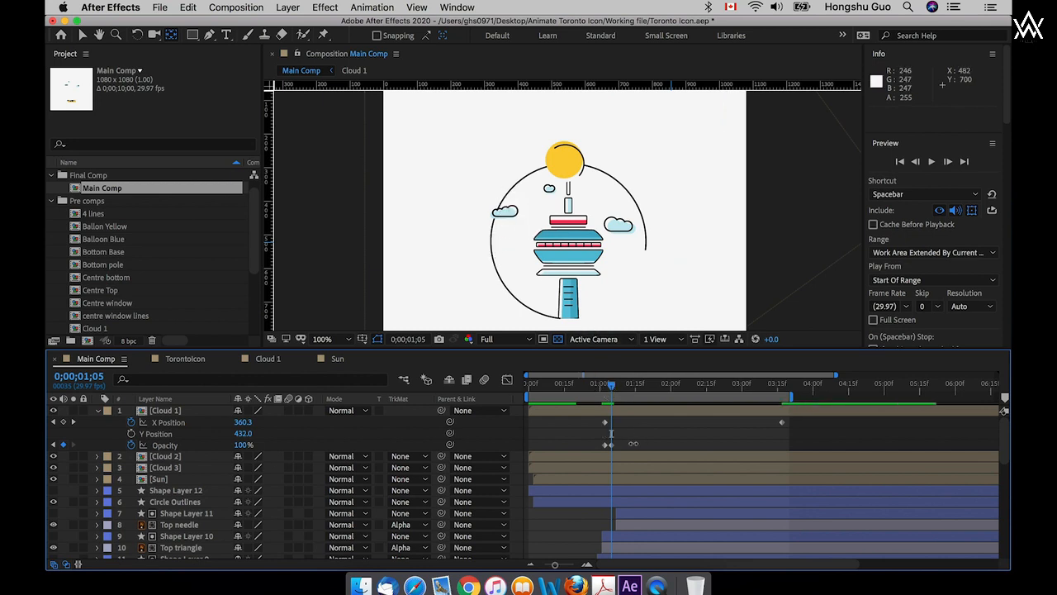
pyautogui.moveTo(617, 441)
pyautogui.mouseDown()
pyautogui.moveTo(603, 449)
pyautogui.moveTo(614, 447)
pyautogui.mouseUp()
pyautogui.press('super+z')
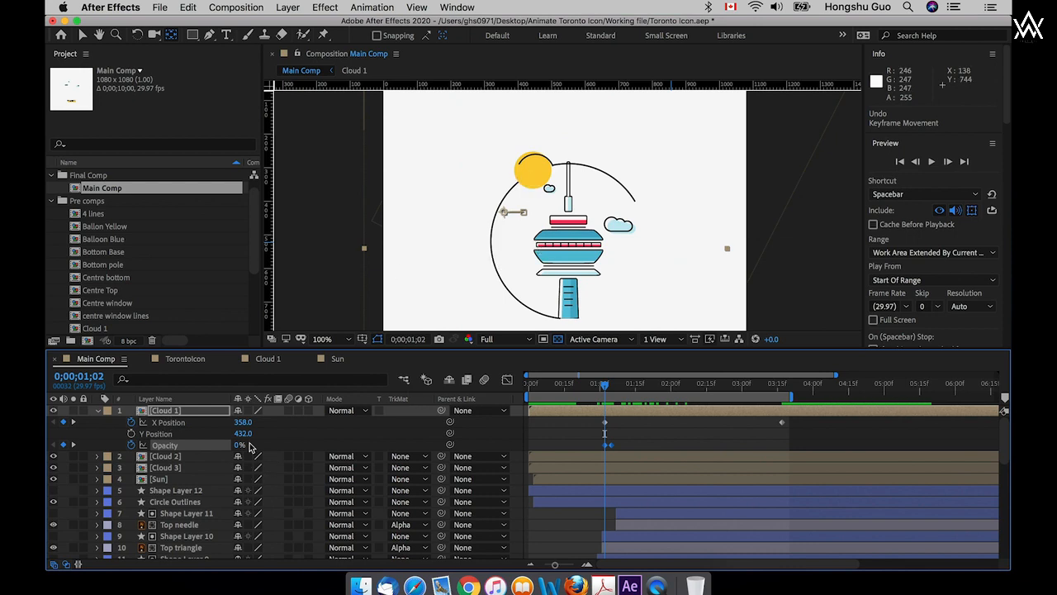
# - Set Cloud 1's X Position to 378 at 0;00;01;02 and play the animation to check the motion
pyautogui.click(281, 434)
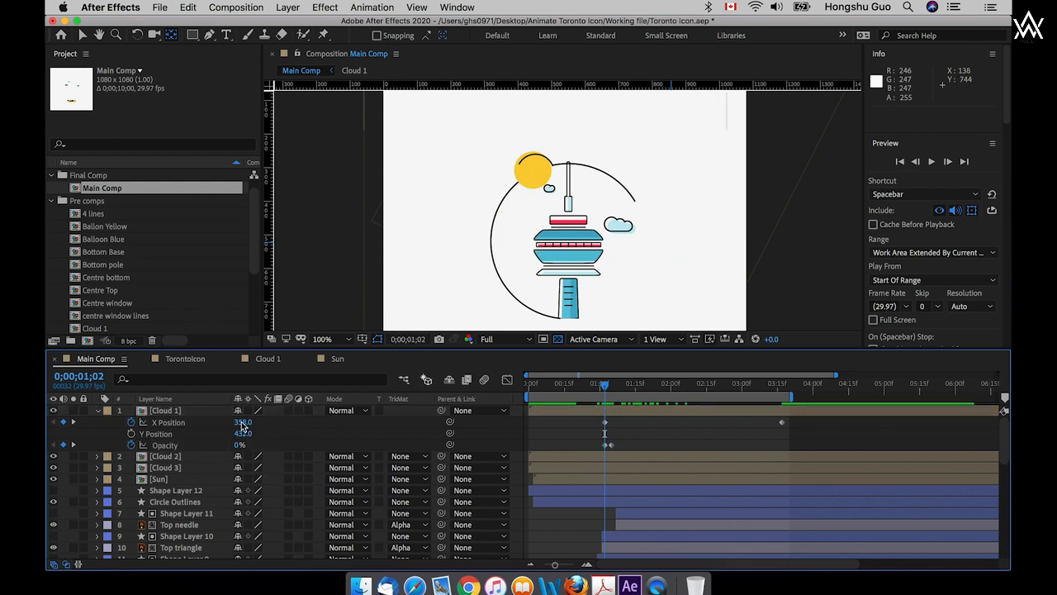
pyautogui.hscroll(3, 237, 424)
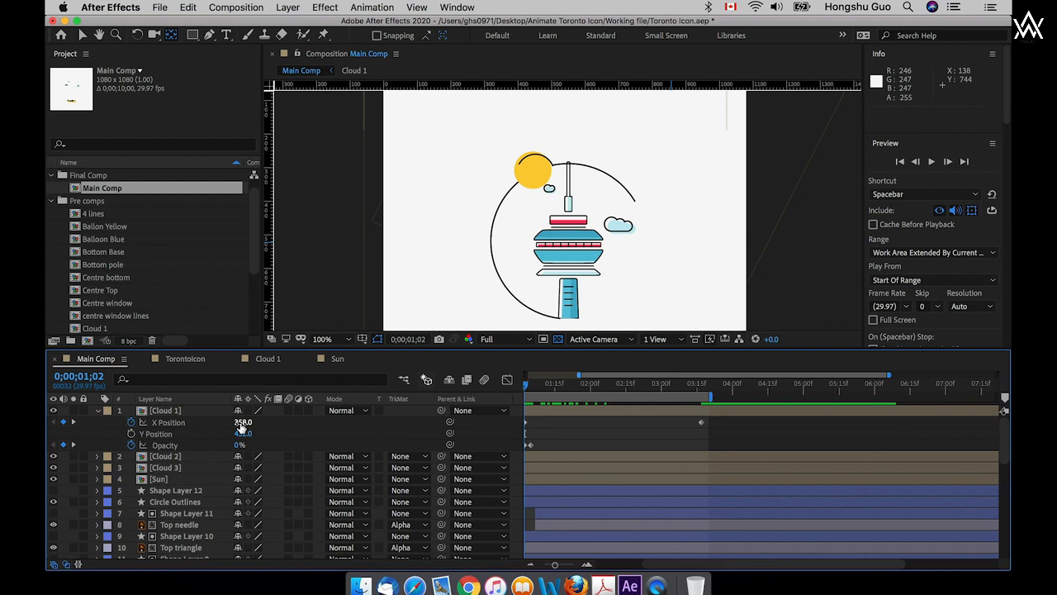
pyautogui.moveTo(242, 423); pyautogui.dragTo(255, 424)
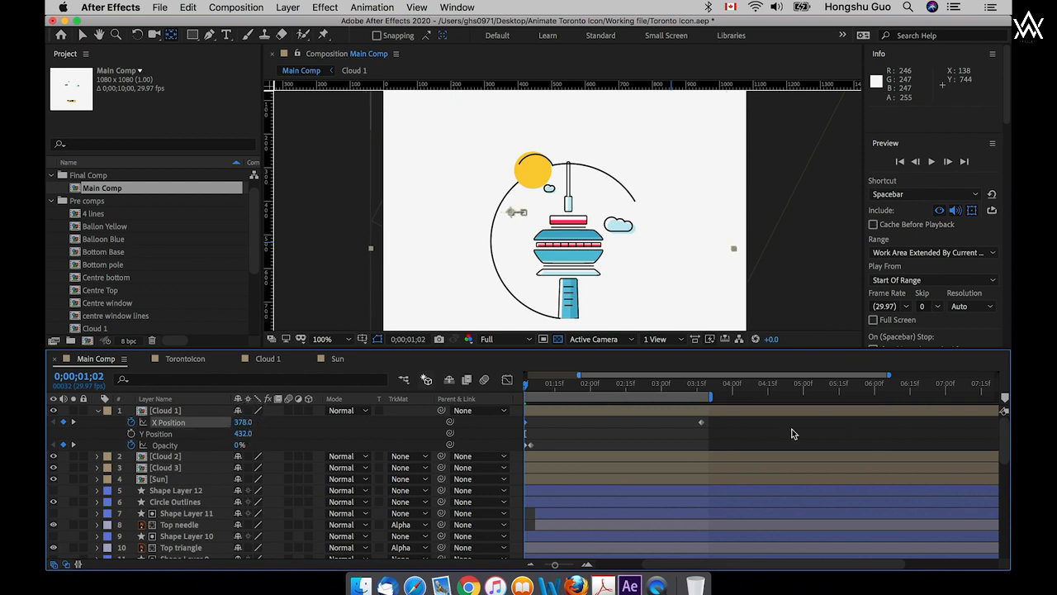
pyautogui.press('space')
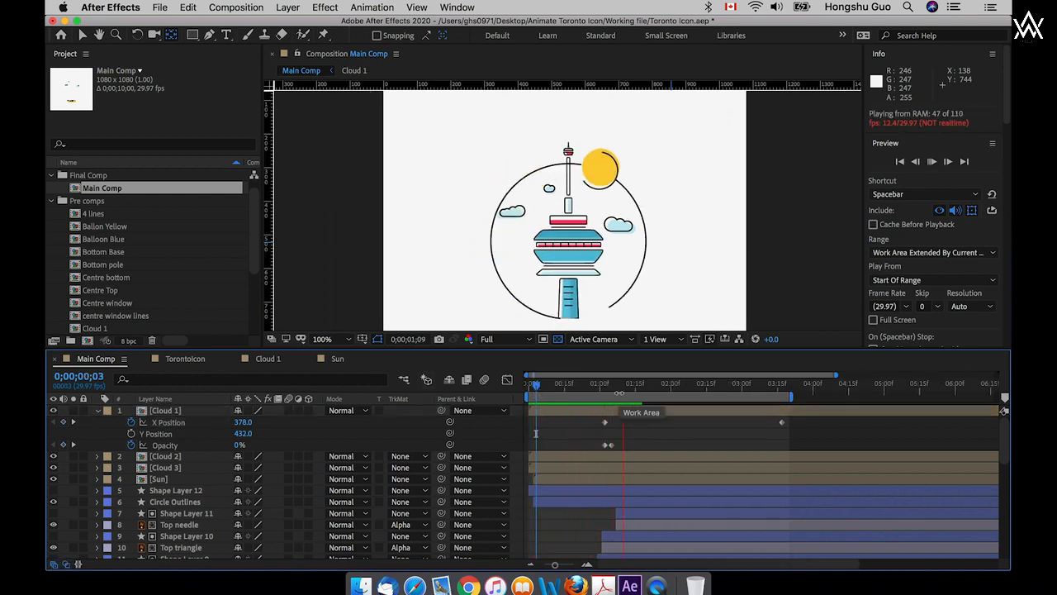
pyautogui.click(609, 385)
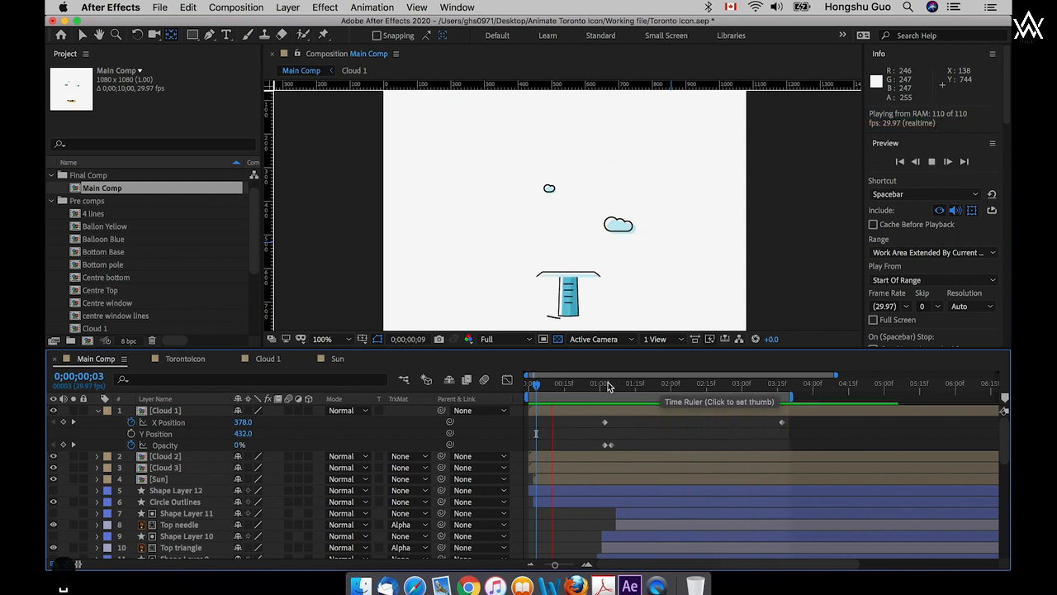
pyautogui.moveTo(609, 385); pyautogui.dragTo(674, 385)
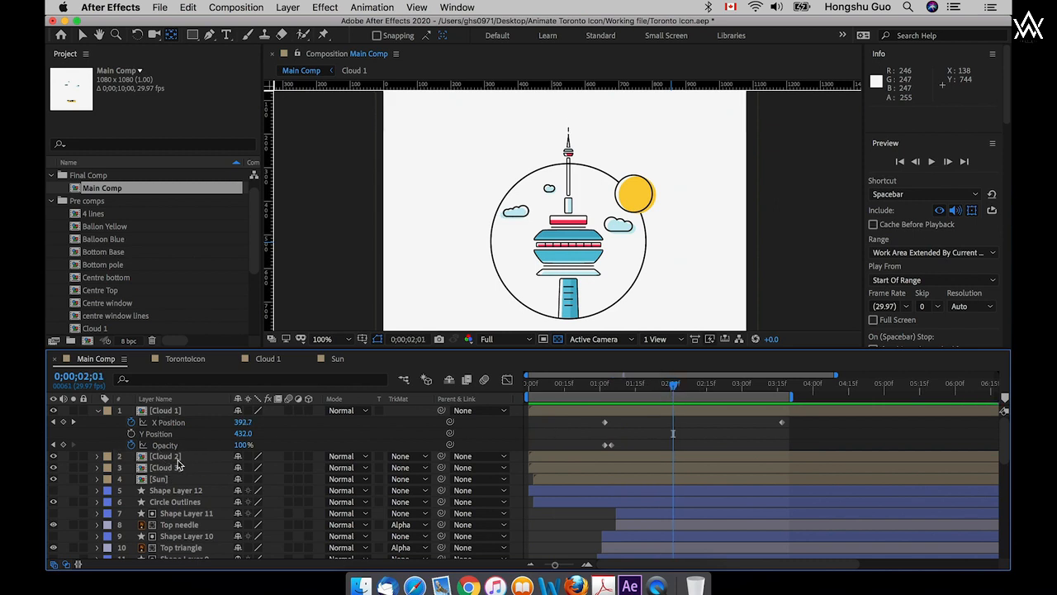
# - Separate Cloud 2's Position dimensions, reveal its Opacity, and place an X Position keyframe at 0;00;03;16
pyautogui.click(177, 457)
pyautogui.press('p')
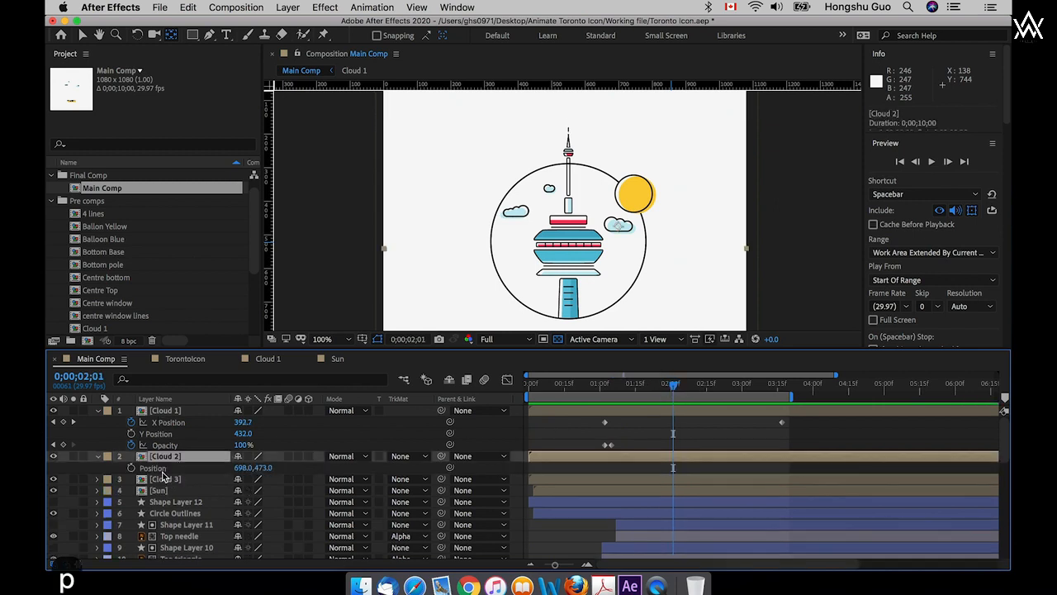
pyautogui.click(163, 468)
pyautogui.rightClick(187, 469)
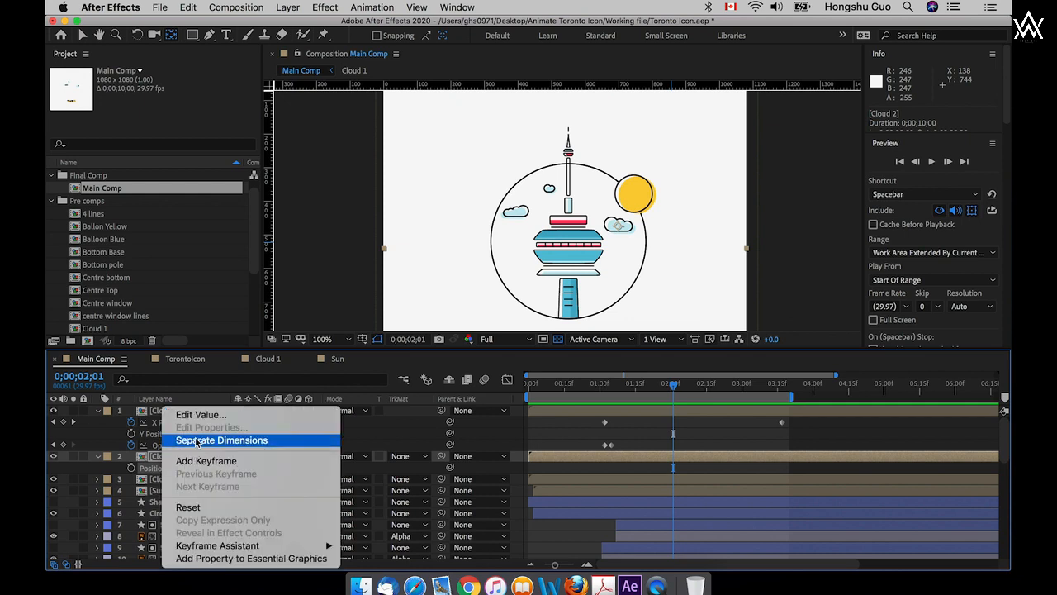
pyautogui.click(198, 440)
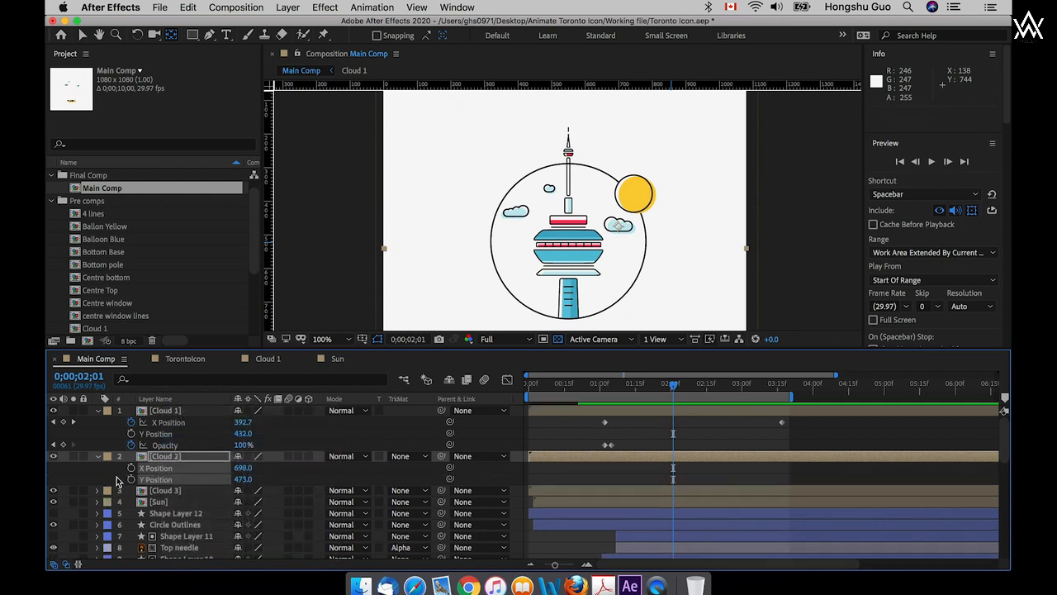
pyautogui.click(166, 459)
pyautogui.click(165, 459)
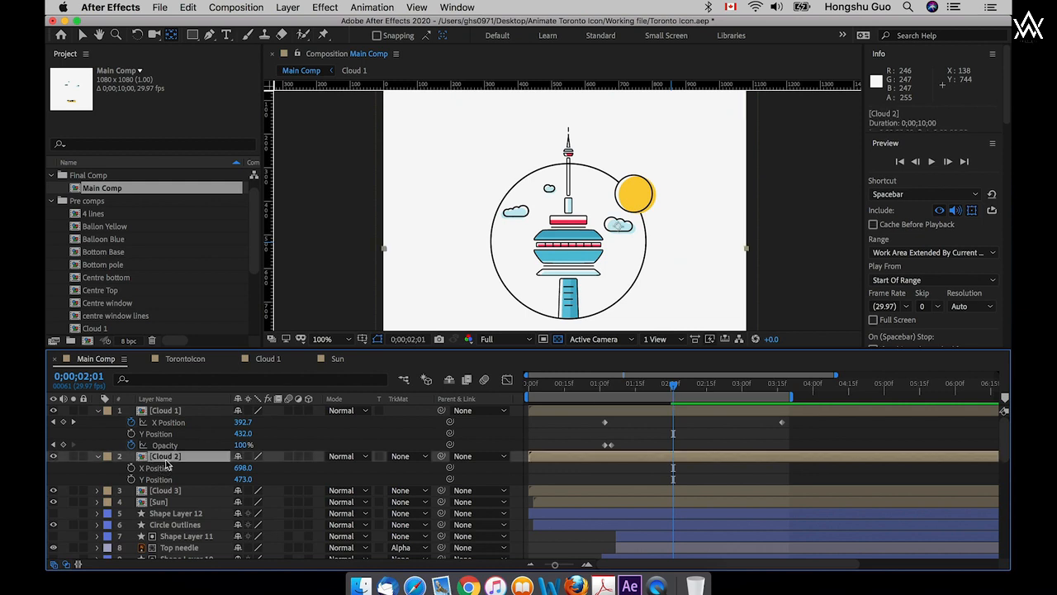
pyautogui.hotkey('shift', 't')
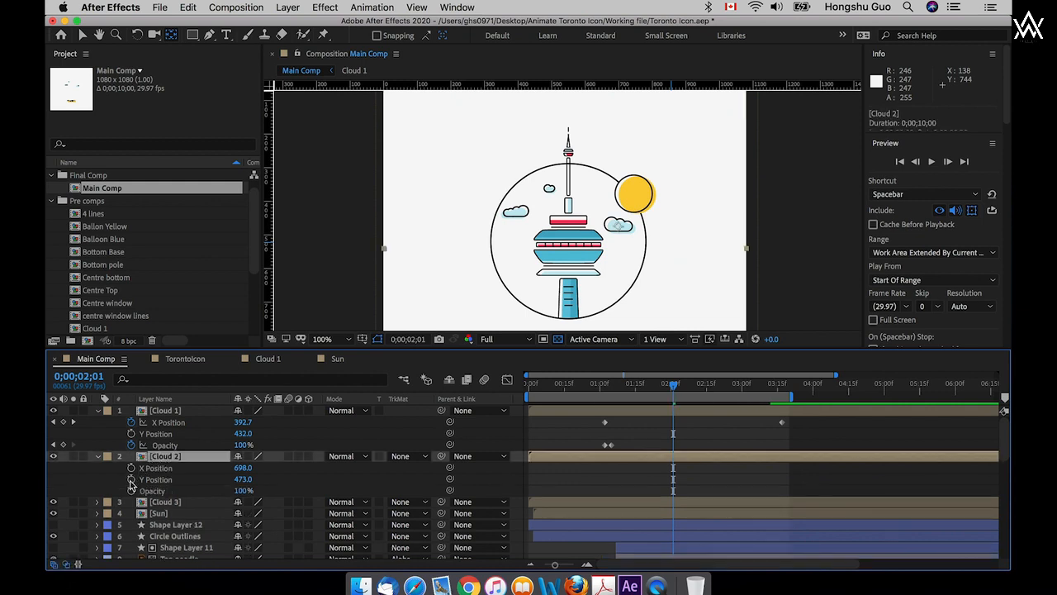
pyautogui.click(131, 469)
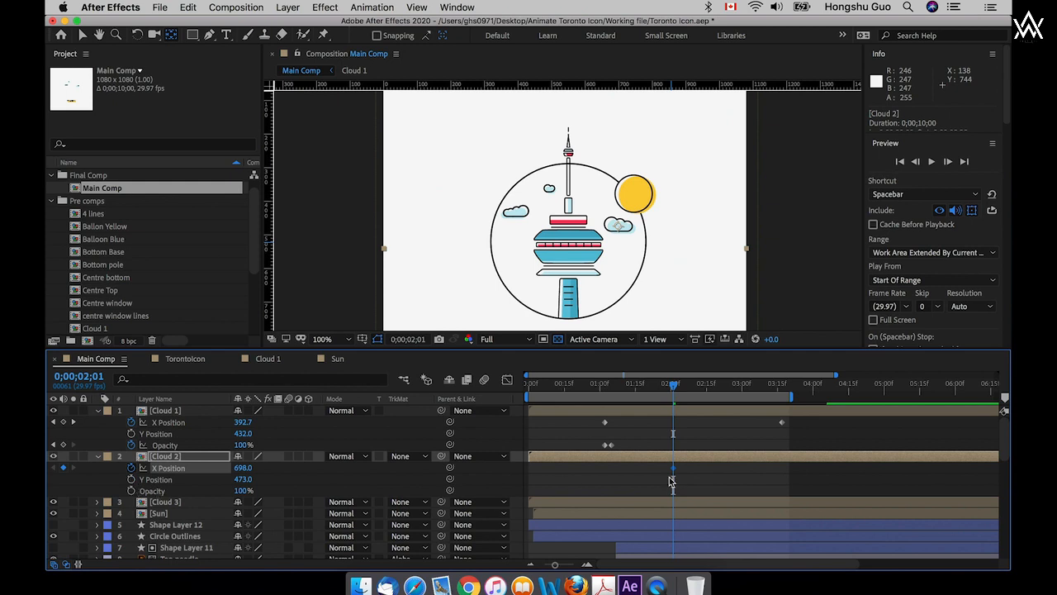
pyautogui.moveTo(674, 475); pyautogui.dragTo(779, 472)
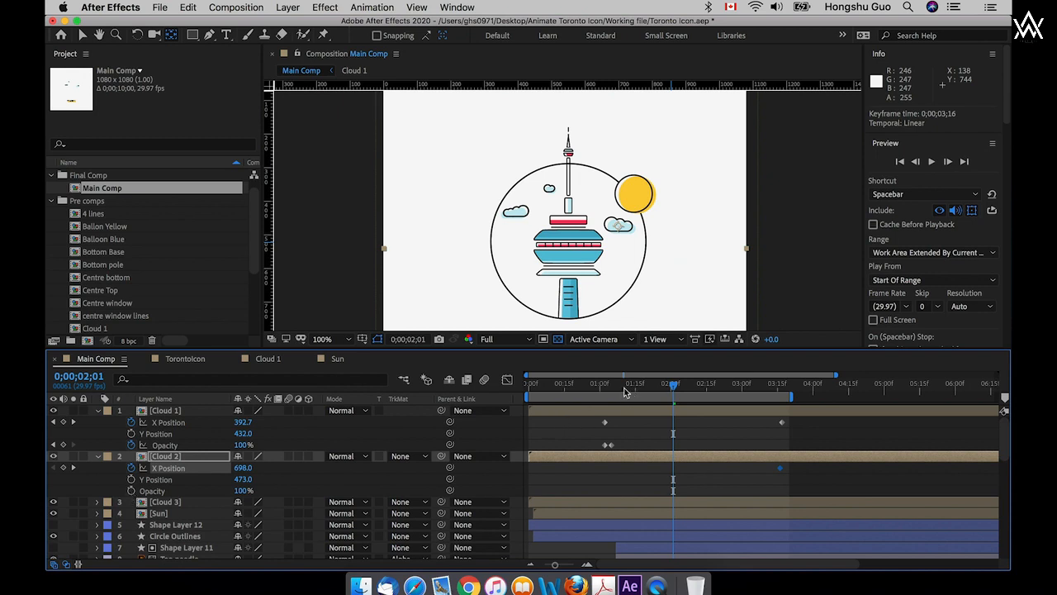
# - Keyframe Cloud 2's Opacity from 0% at 0;00;01;02 to 100% at 0;00;01;05
pyautogui.moveTo(619, 386); pyautogui.dragTo(612, 393)
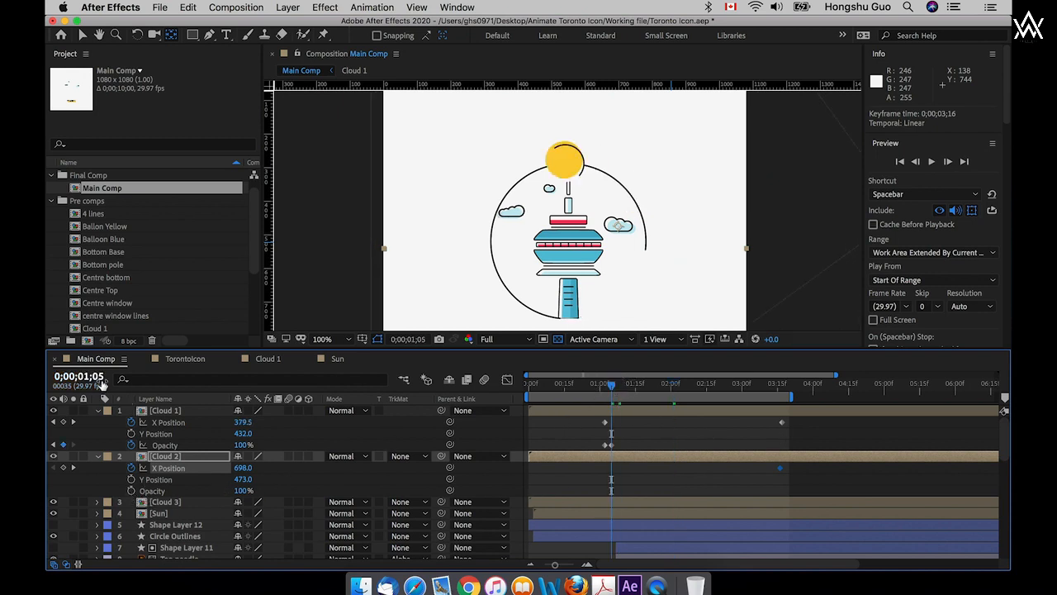
pyautogui.click(133, 490)
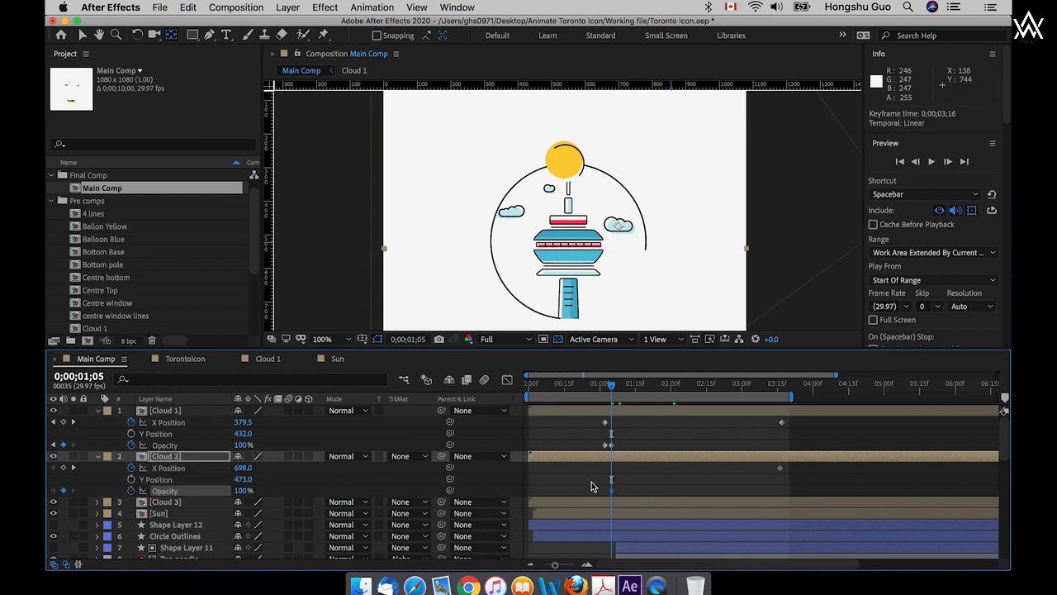
pyautogui.moveTo(612, 387); pyautogui.dragTo(604, 386)
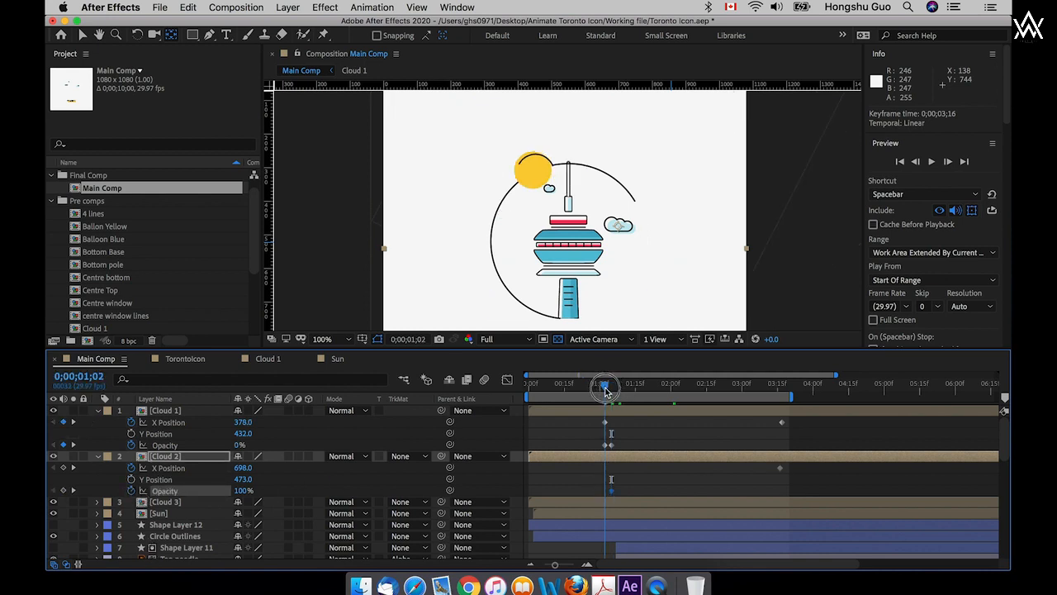
pyautogui.click(241, 491)
pyautogui.write('0')
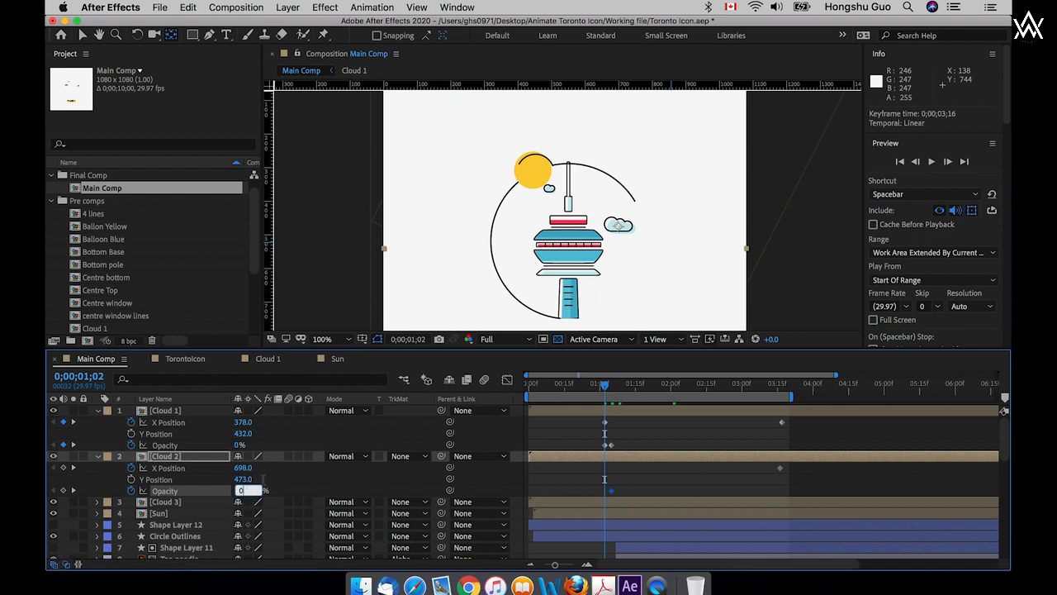
pyautogui.press('Return')
# - Animate Cloud 2's X Position from a point farther right at 0;00;01;02 to 687 at 0;00;03;16
pyautogui.moveTo(244, 471)
pyautogui.mouseDown()
pyautogui.moveTo(230, 473)
pyautogui.moveTo(287, 472)
pyautogui.moveTo(261, 472)
pyautogui.mouseUp()
pyautogui.click(780, 385)
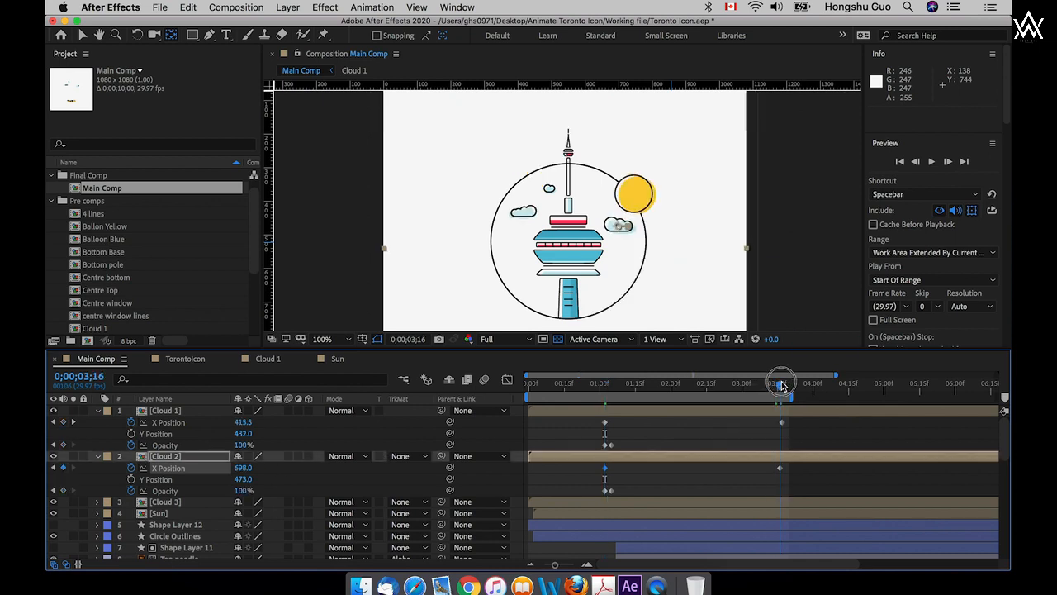
pyautogui.click(778, 388)
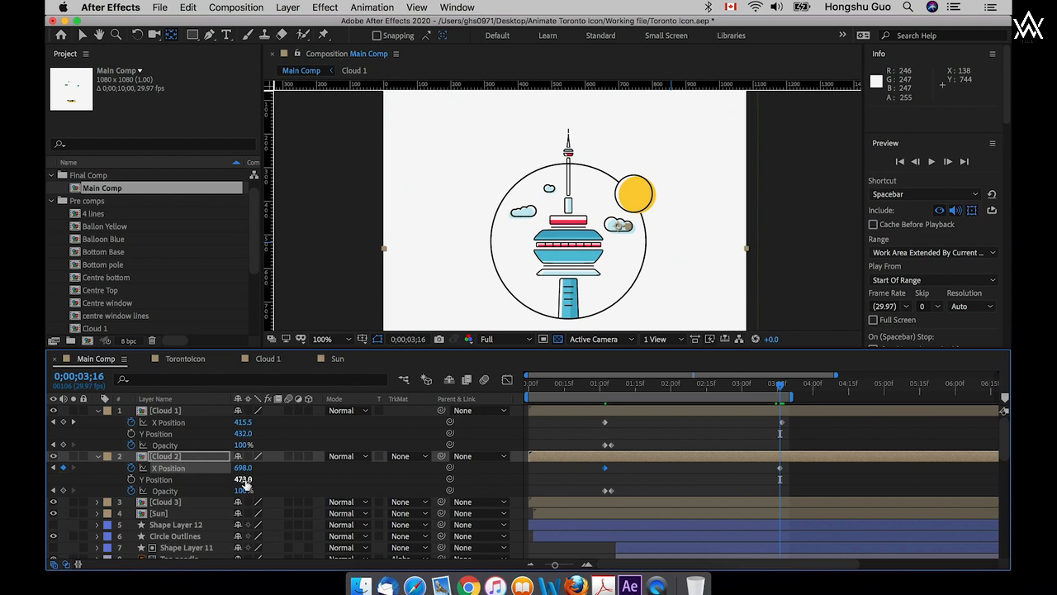
pyautogui.moveTo(244, 468); pyautogui.dragTo(237, 470)
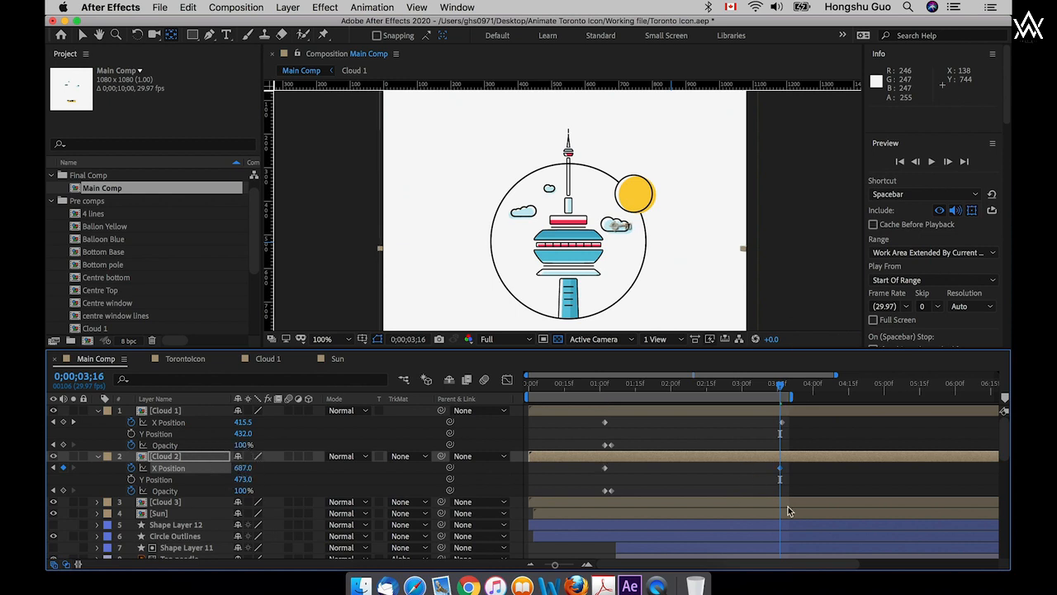
pyautogui.click(602, 495)
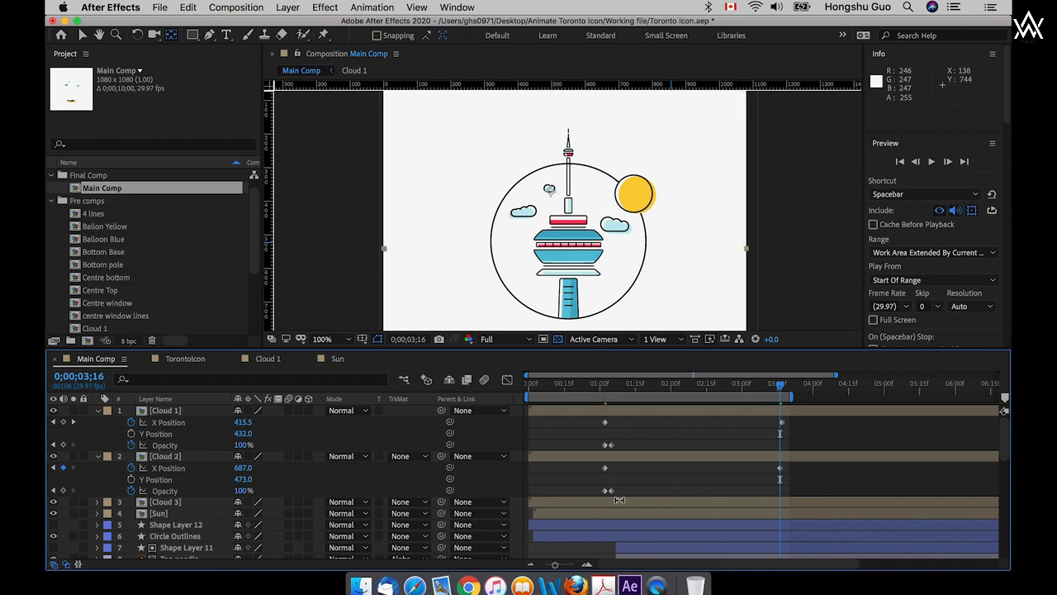
# - Separate Cloud 3's Position into X and Y dimensions and reveal its Opacity as well
pyautogui.click(644, 500)
pyautogui.press('p')
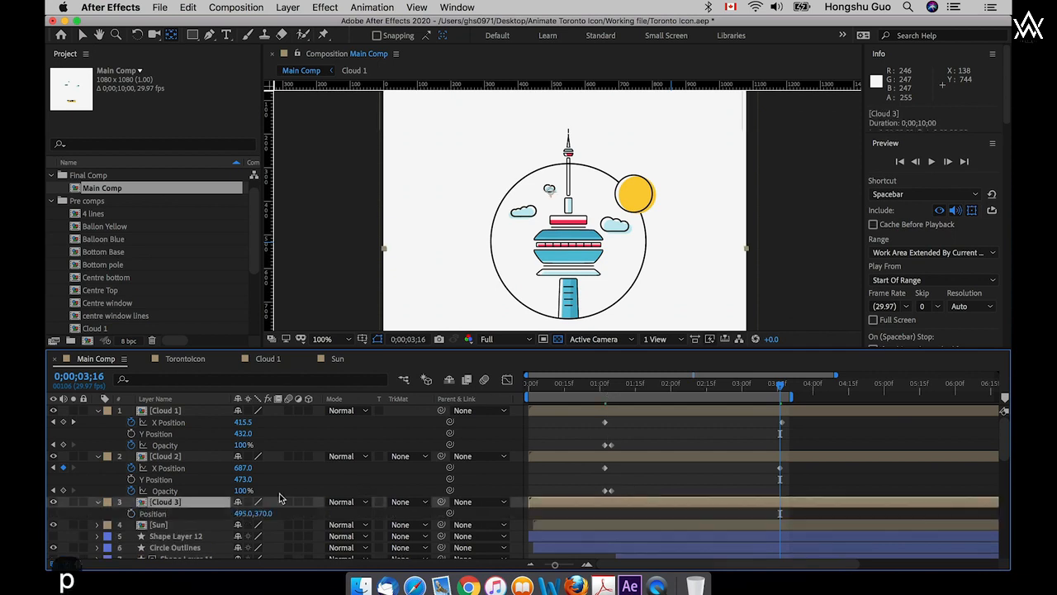
pyautogui.rightClick(155, 517)
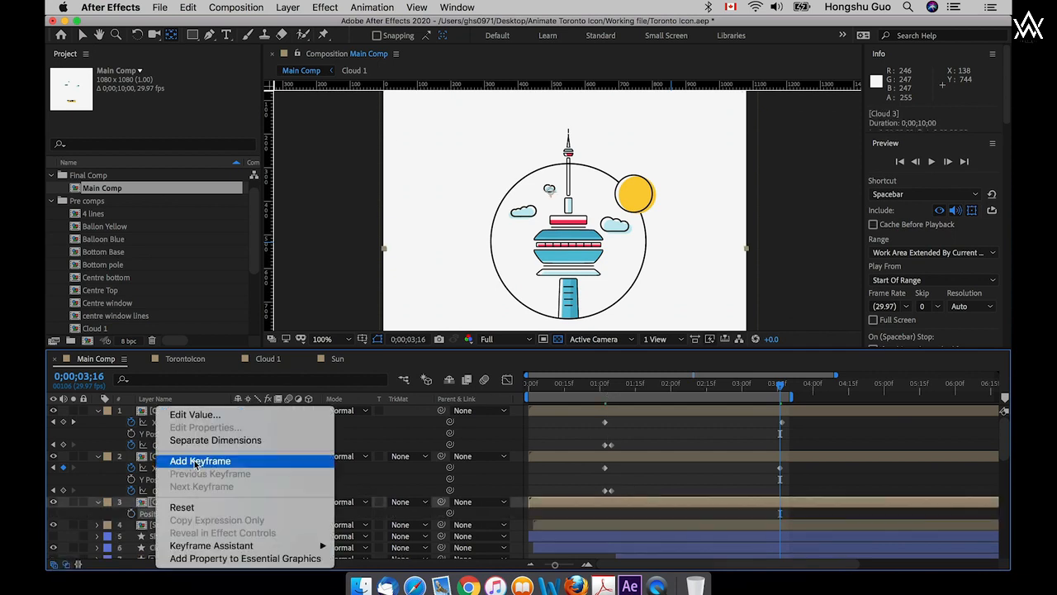
pyautogui.click(122, 507)
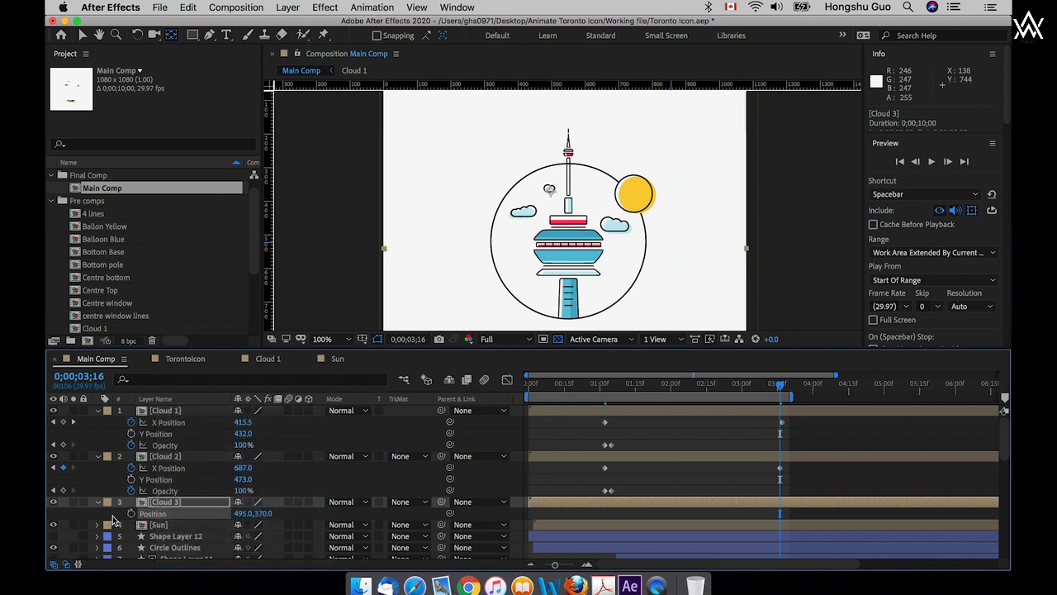
pyautogui.scroll(-2, 152, 500)
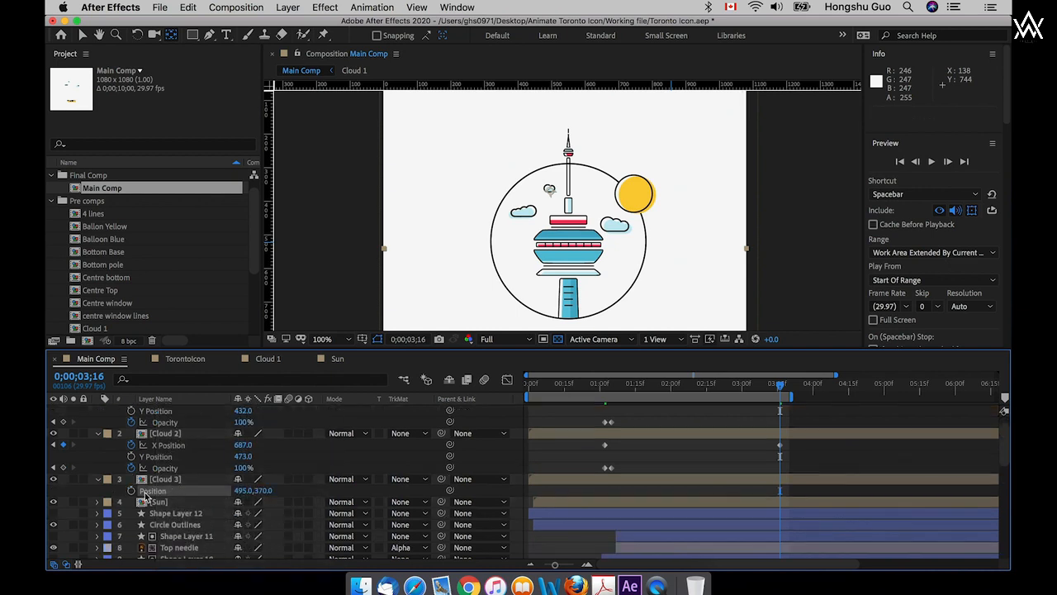
pyautogui.rightClick(150, 490)
pyautogui.click(206, 440)
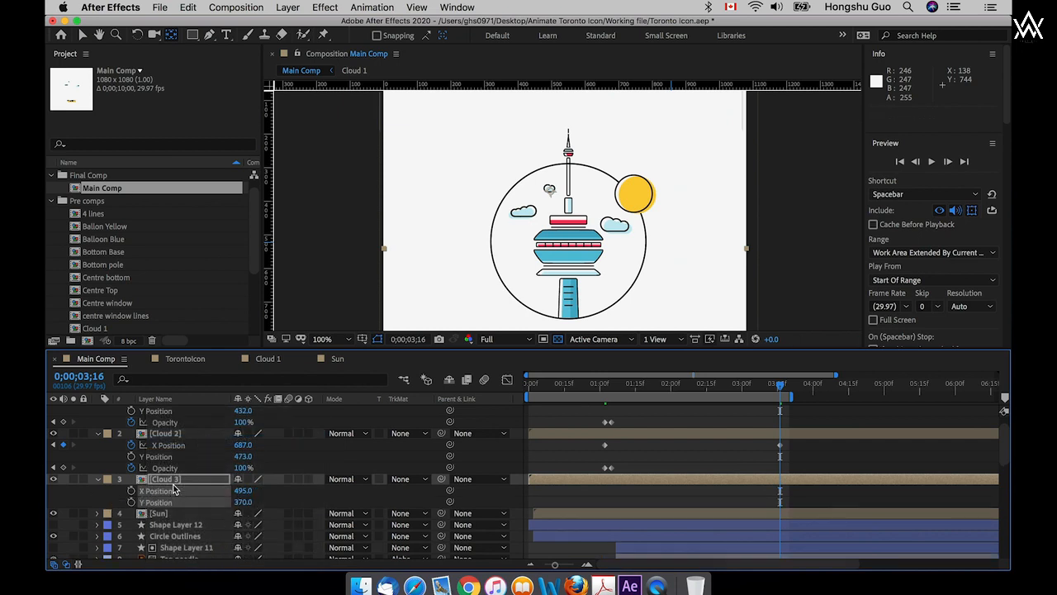
pyautogui.click(173, 481)
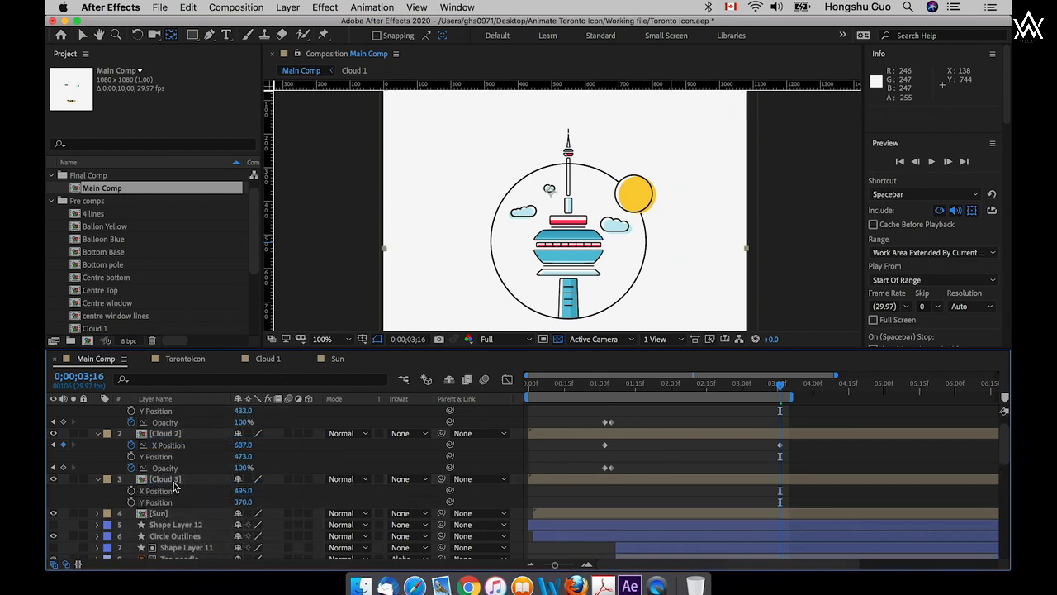
pyautogui.click(173, 482)
pyautogui.hotkey('shift', 't')
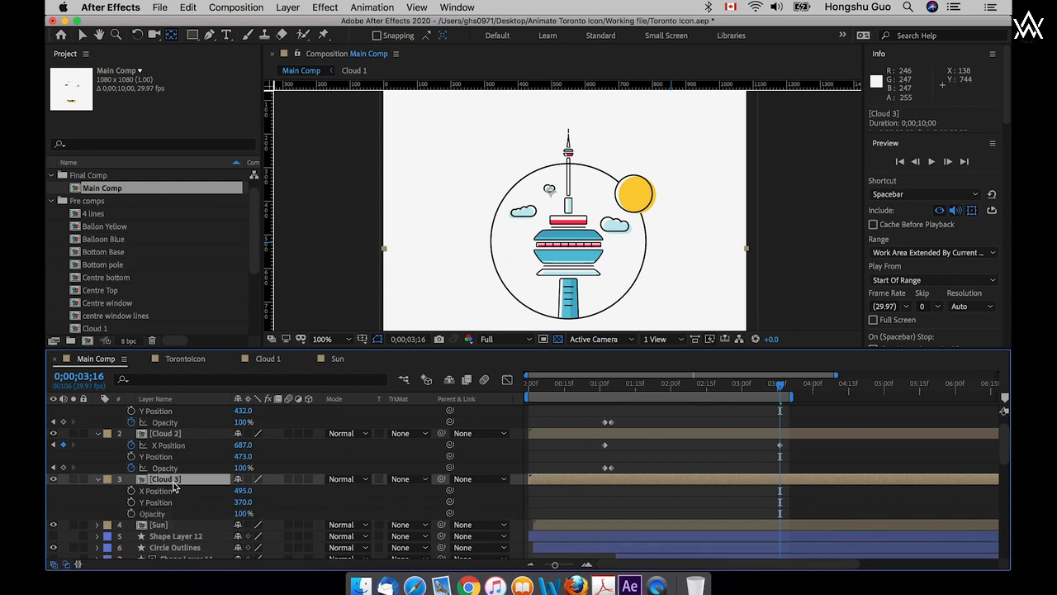
# - Keyframe Cloud 3's X Position at 0;00;03;16, and its Opacity from 0% at 0;00;01;02 to 100% at 0;00;01;05
pyautogui.click(132, 514)
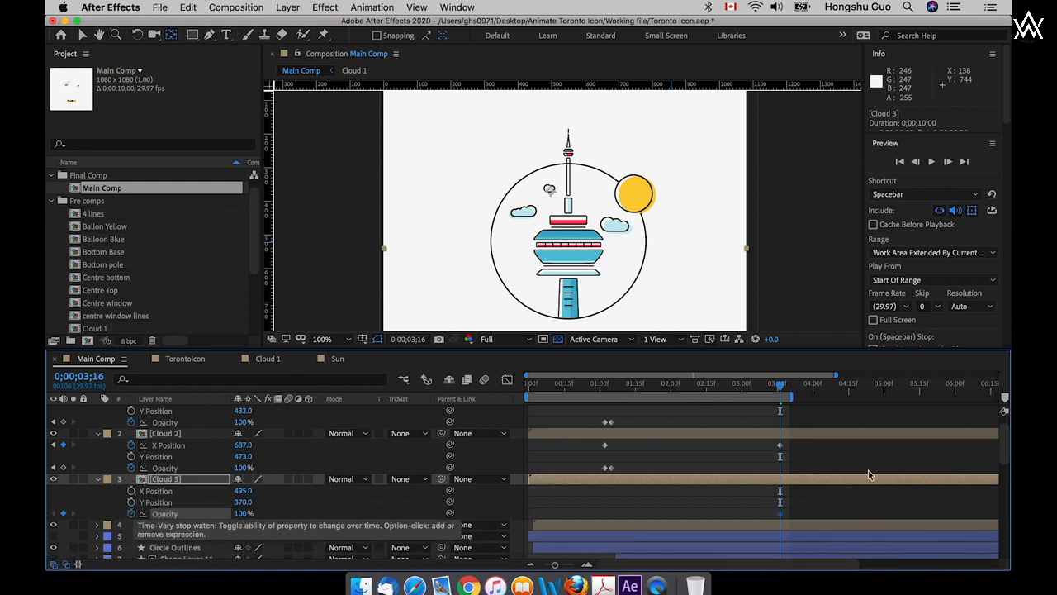
pyautogui.click(132, 490)
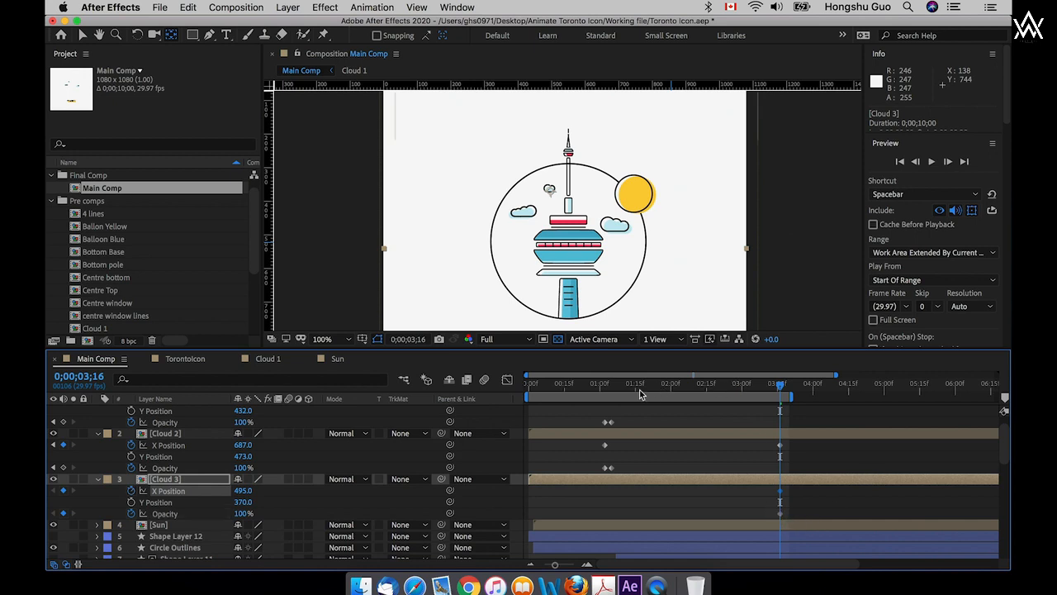
pyautogui.click(612, 391)
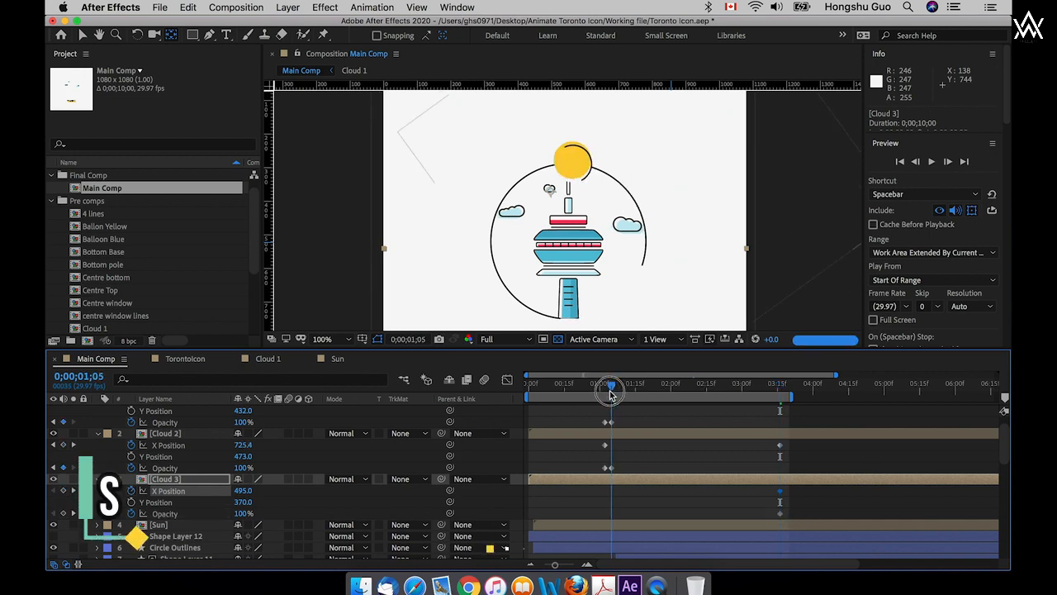
pyautogui.moveTo(609, 392); pyautogui.dragTo(609, 393)
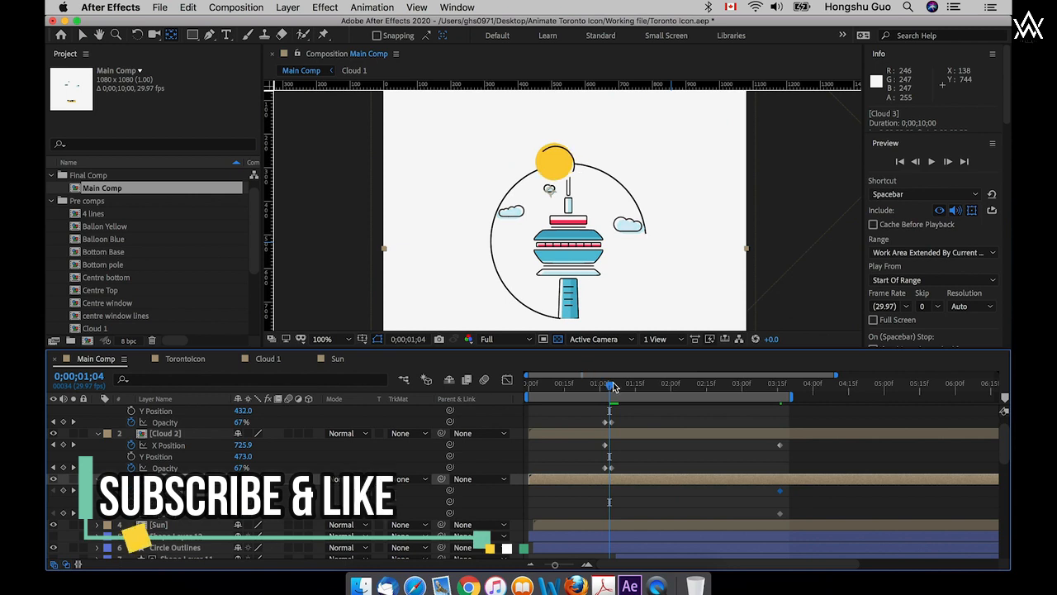
pyautogui.click(612, 388)
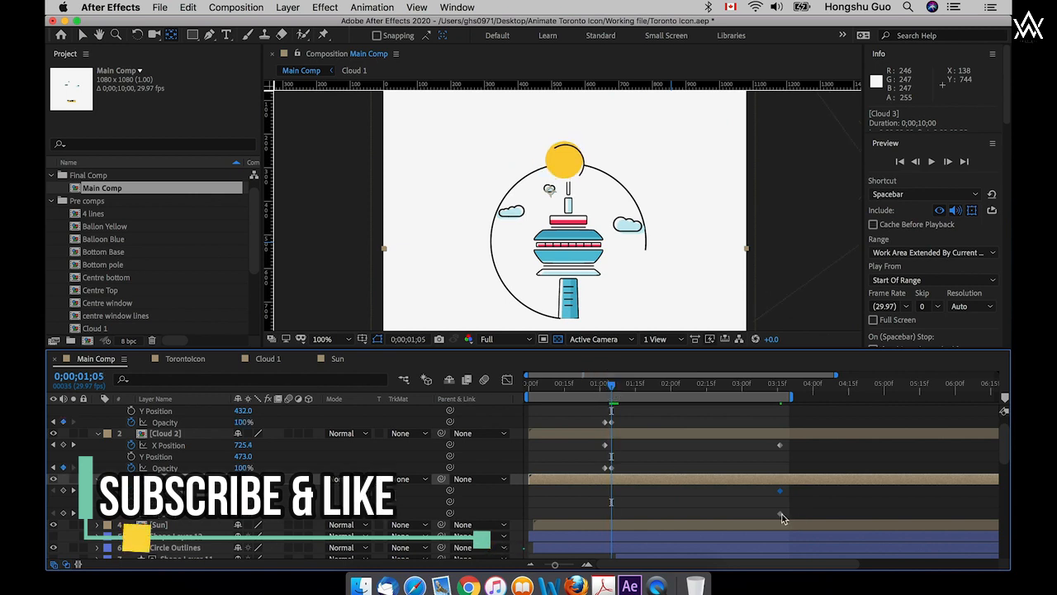
pyautogui.moveTo(783, 518); pyautogui.dragTo(614, 518)
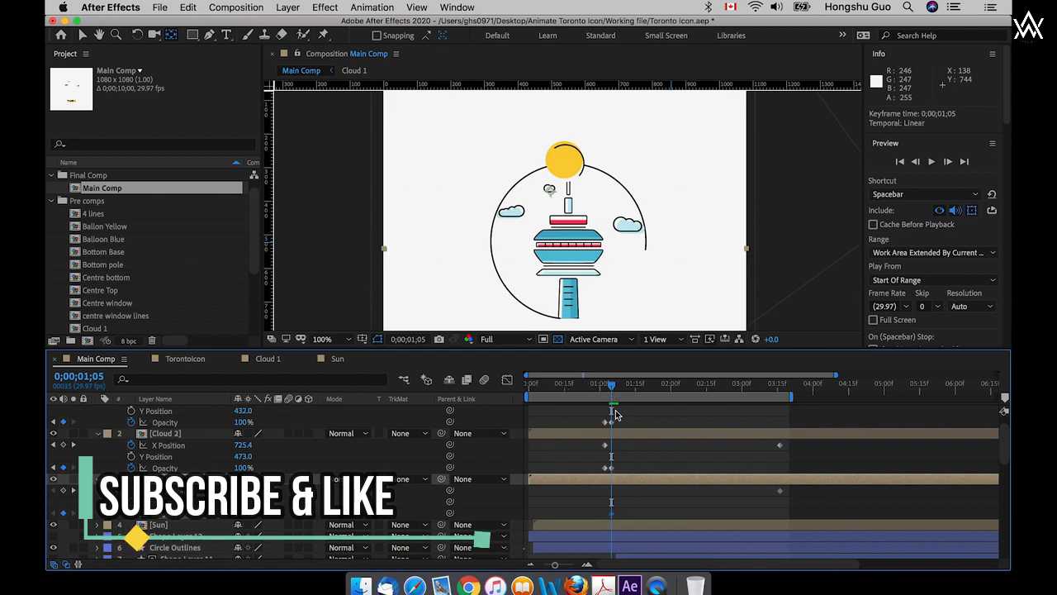
pyautogui.moveTo(611, 386); pyautogui.dragTo(604, 393)
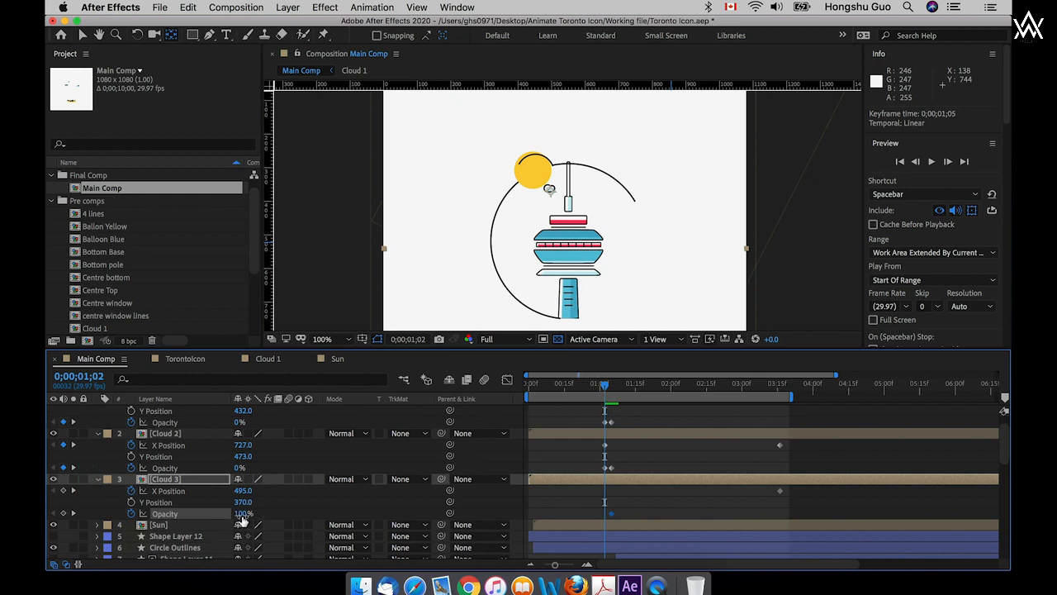
pyautogui.write('0')
pyautogui.click(371, 512)
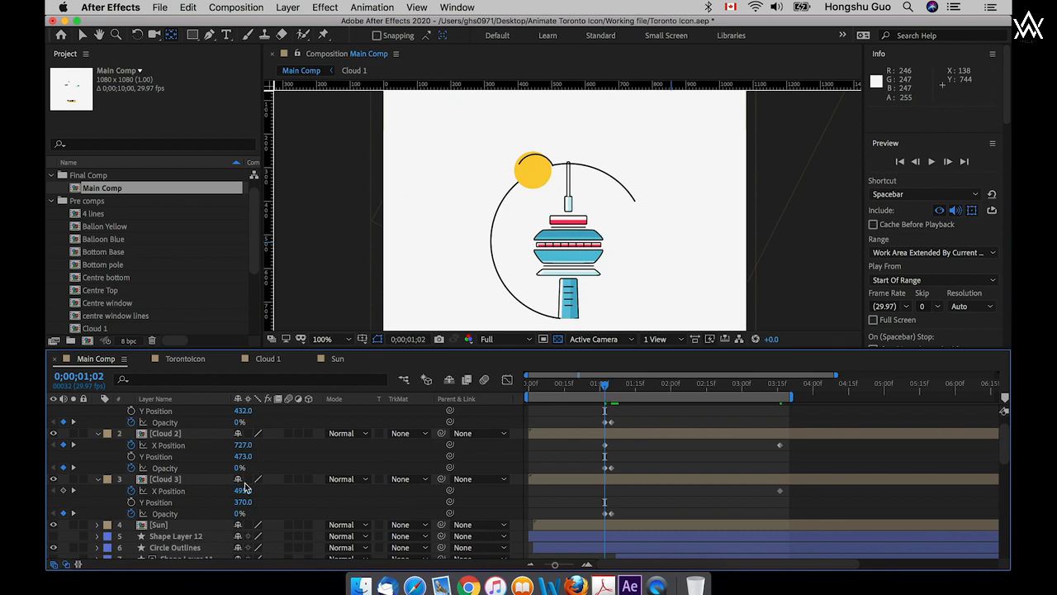
# - Set Cloud 3's X Position to 472 at 0;00;01;02 and preview the animation from the first frame
pyautogui.moveTo(244, 490)
pyautogui.mouseDown()
pyautogui.moveTo(221, 494)
pyautogui.moveTo(231, 494)
pyautogui.mouseUp()
pyautogui.click(697, 506)
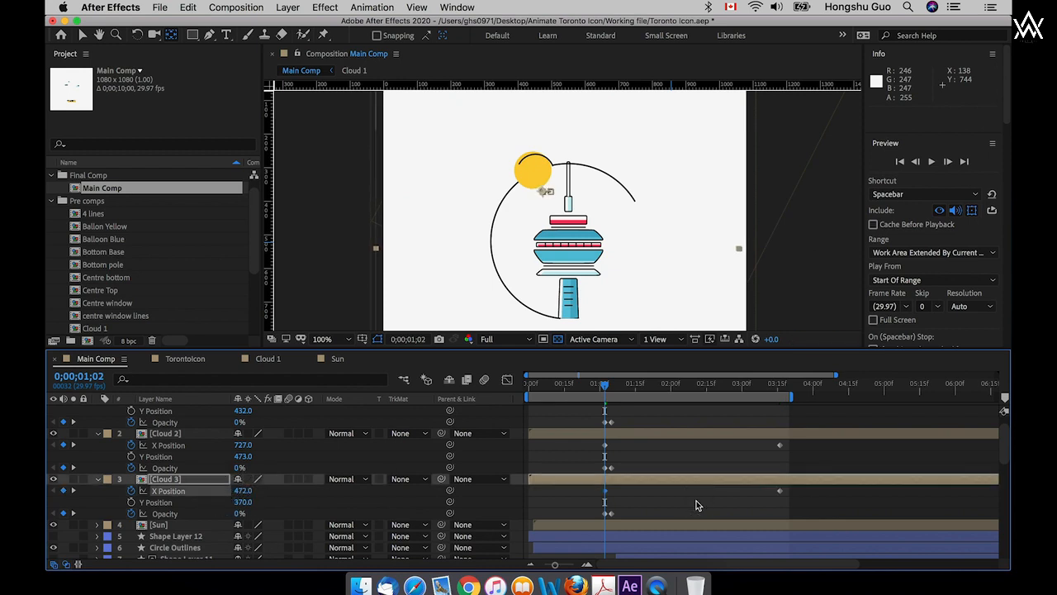
pyautogui.moveTo(605, 388); pyautogui.dragTo(513, 387)
pyautogui.press('space')
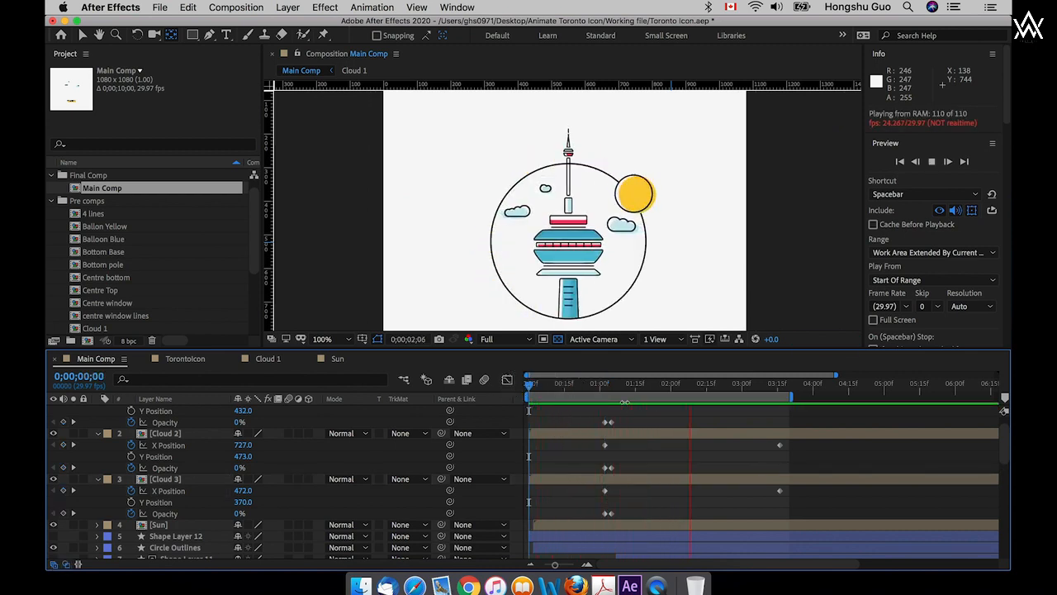
pyautogui.press('space')
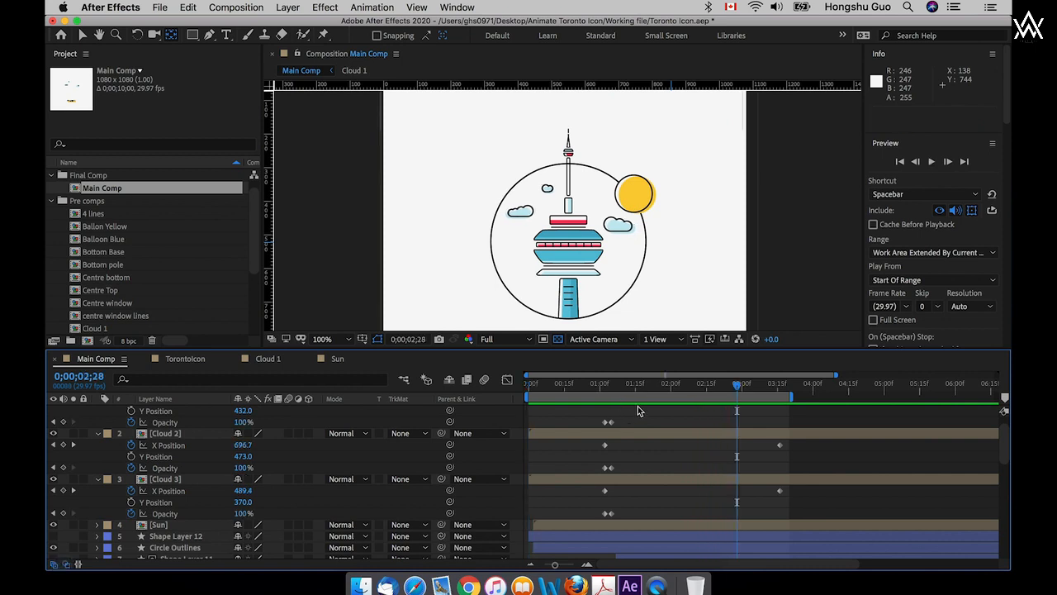
# - Trim the start of all three cloud layers to 0;00;01;02
pyautogui.click(605, 394)
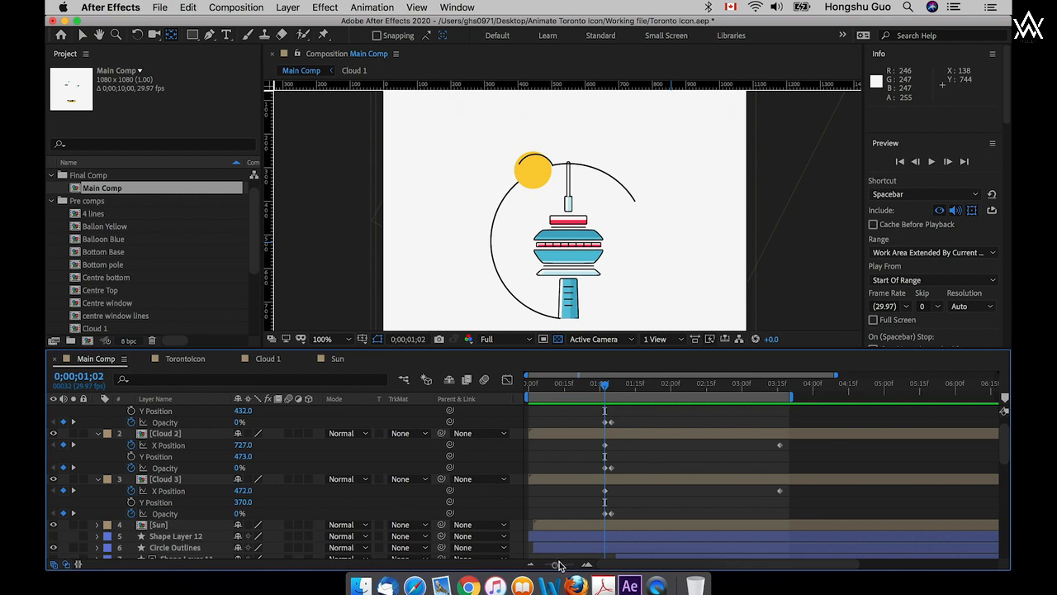
pyautogui.moveTo(558, 565); pyautogui.dragTo(556, 567)
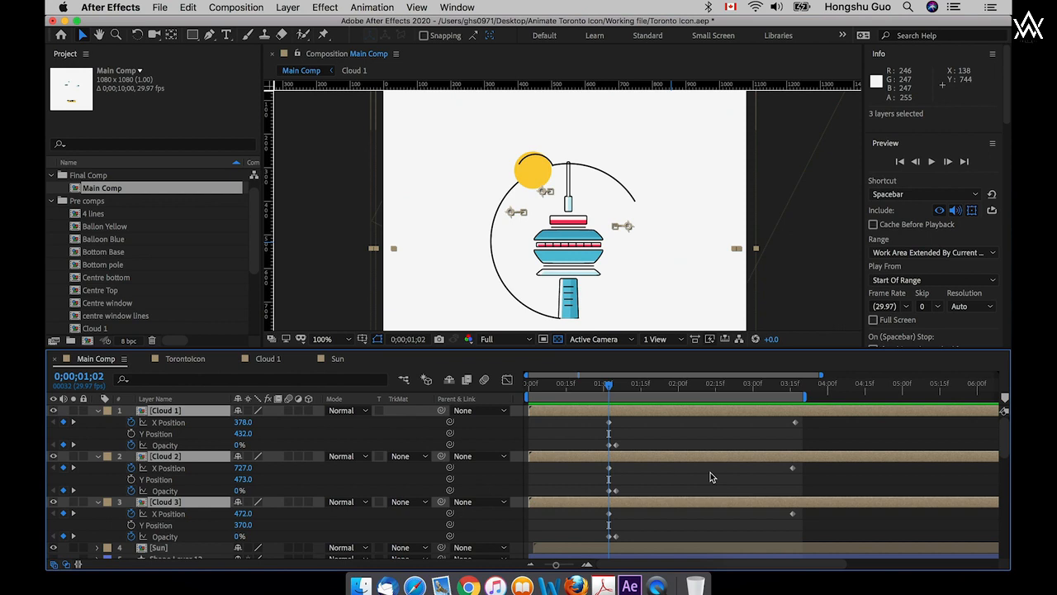
pyautogui.hotkey('alt', '[')
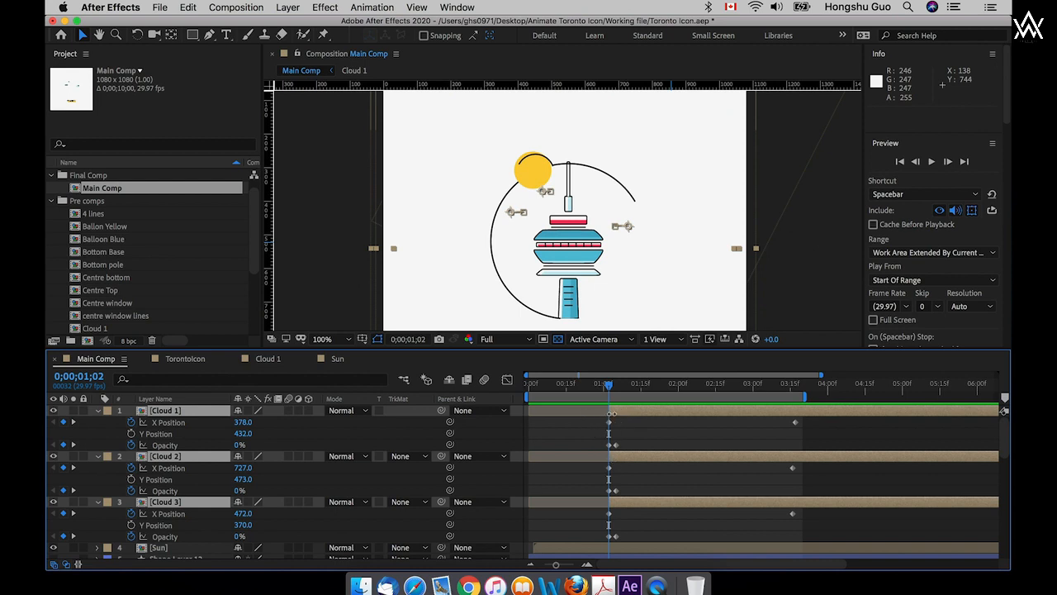
pyautogui.click(663, 441)
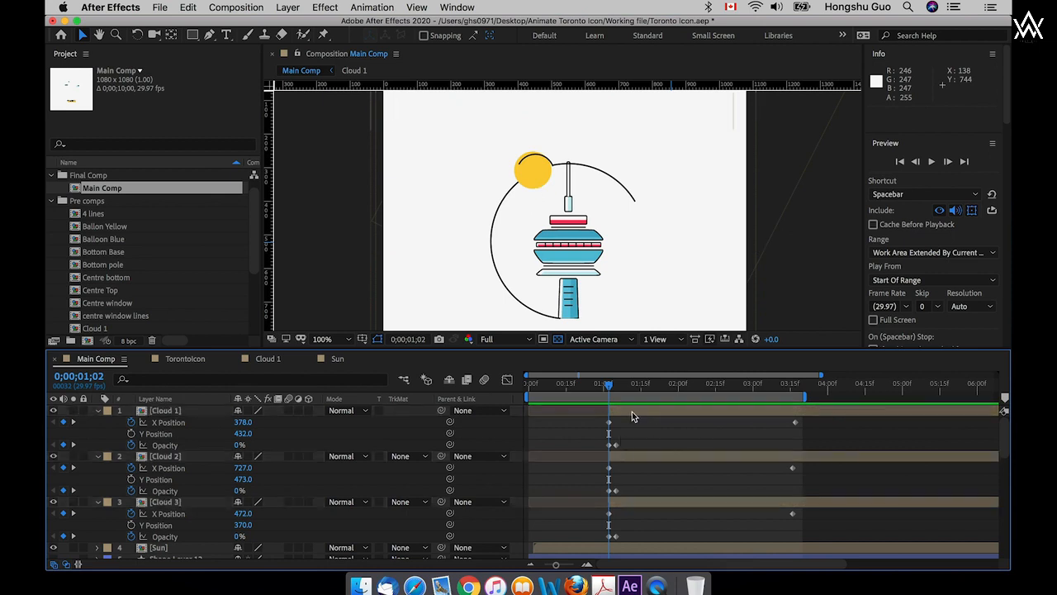
# - Stagger the clouds by shifting Cloud 1 one frame later, Cloud 3 two frames later and Cloud 2 one frame earlier, and preview the timing
pyautogui.moveTo(633, 411); pyautogui.dragTo(636, 414)
pyautogui.moveTo(634, 505); pyautogui.dragTo(638, 505)
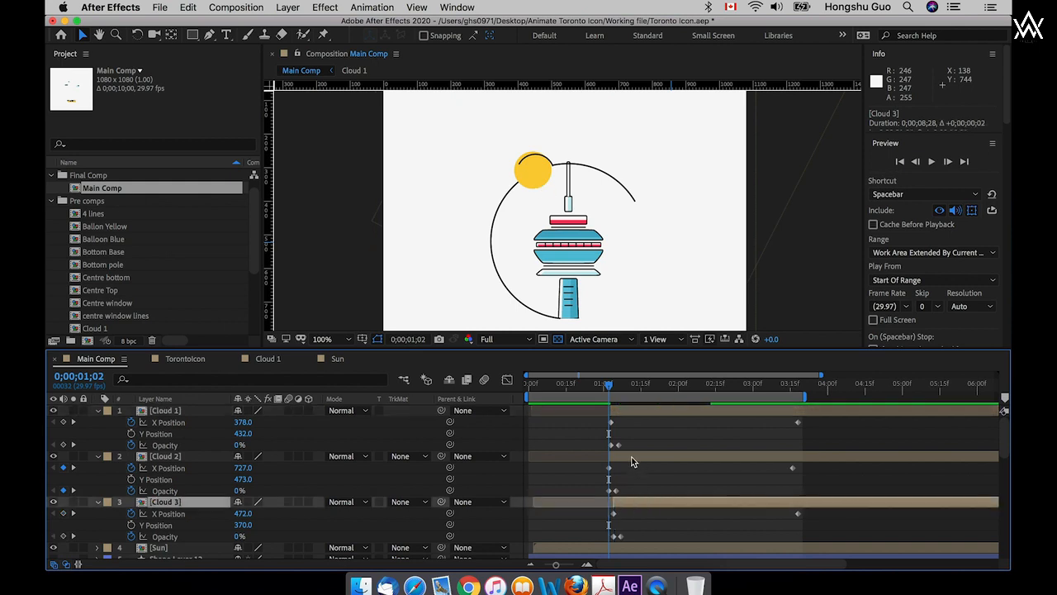
pyautogui.moveTo(632, 462); pyautogui.dragTo(623, 460)
pyautogui.moveTo(607, 393); pyautogui.dragTo(488, 393)
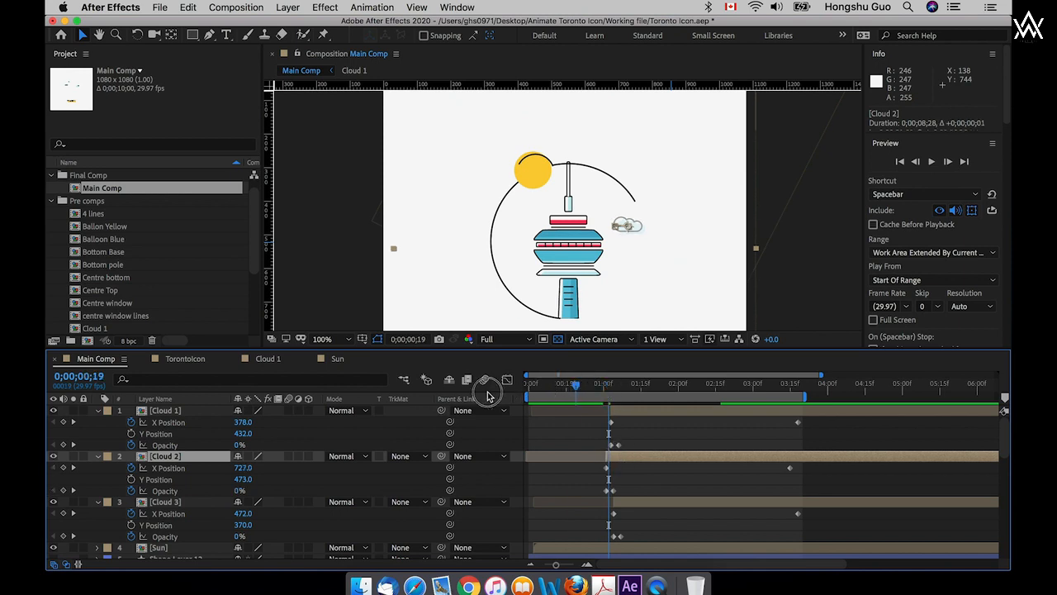
pyautogui.press('space')
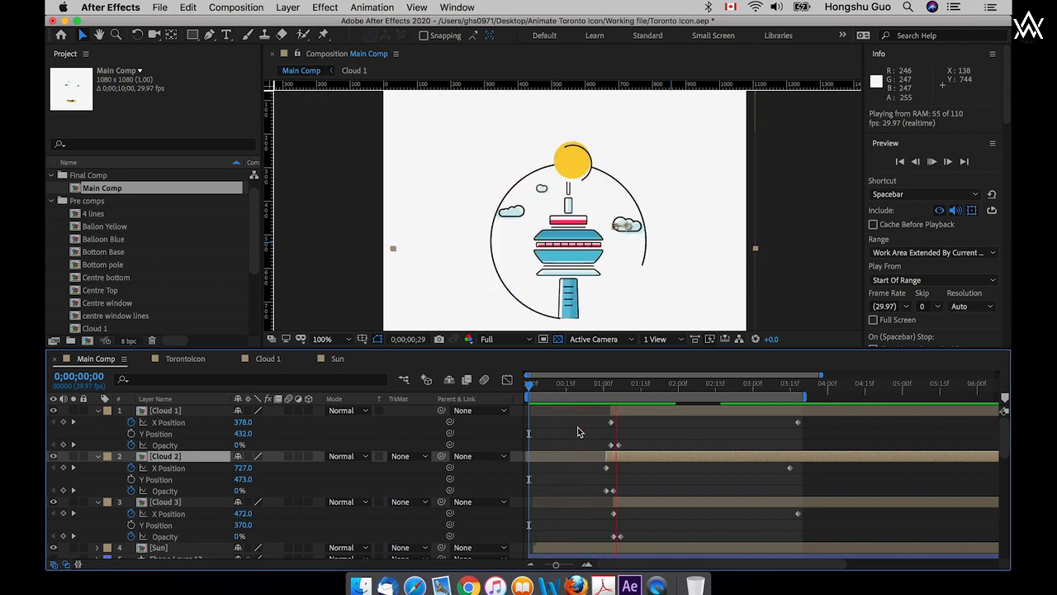
pyautogui.press('space')
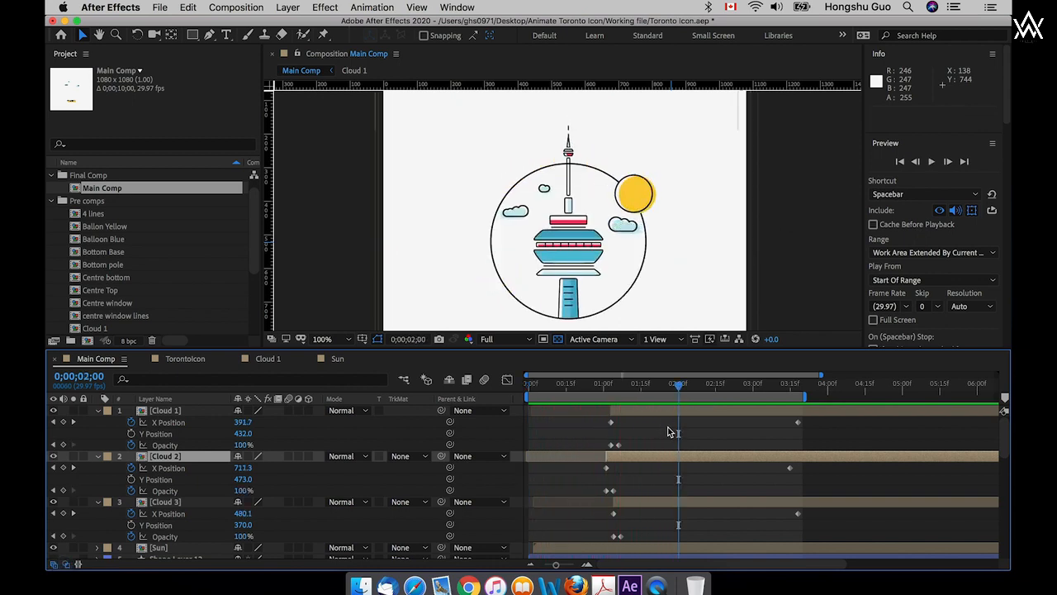
pyautogui.click(668, 433)
# - Change Cloud 1's X Position keyframes to 399 at 0;00;01;03 and 454 at 0;00;03;18, and preview the drift
pyautogui.click(620, 385)
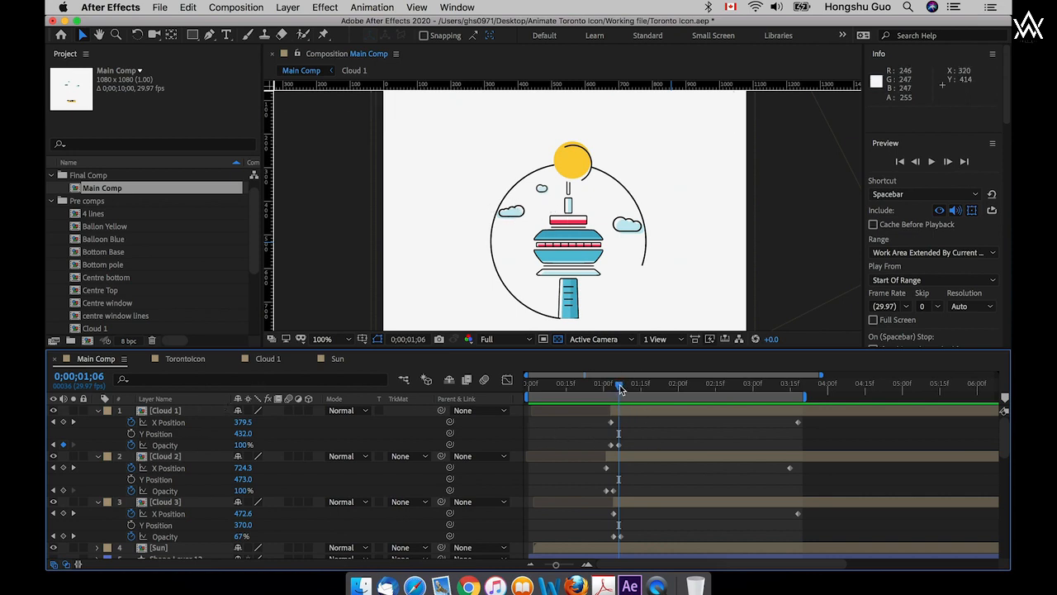
pyautogui.moveTo(621, 390); pyautogui.dragTo(611, 395)
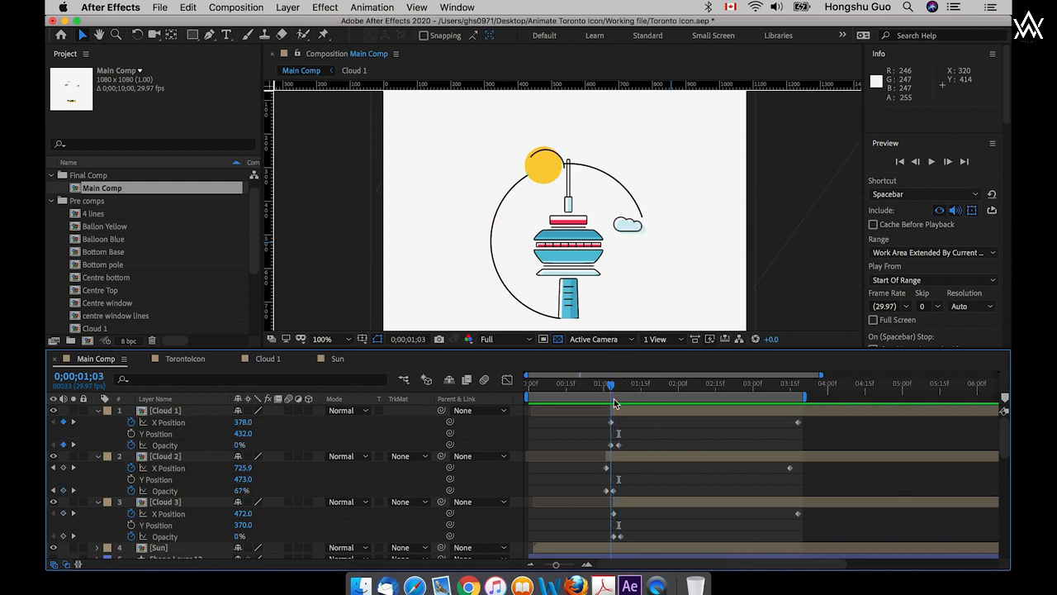
pyautogui.click(618, 410)
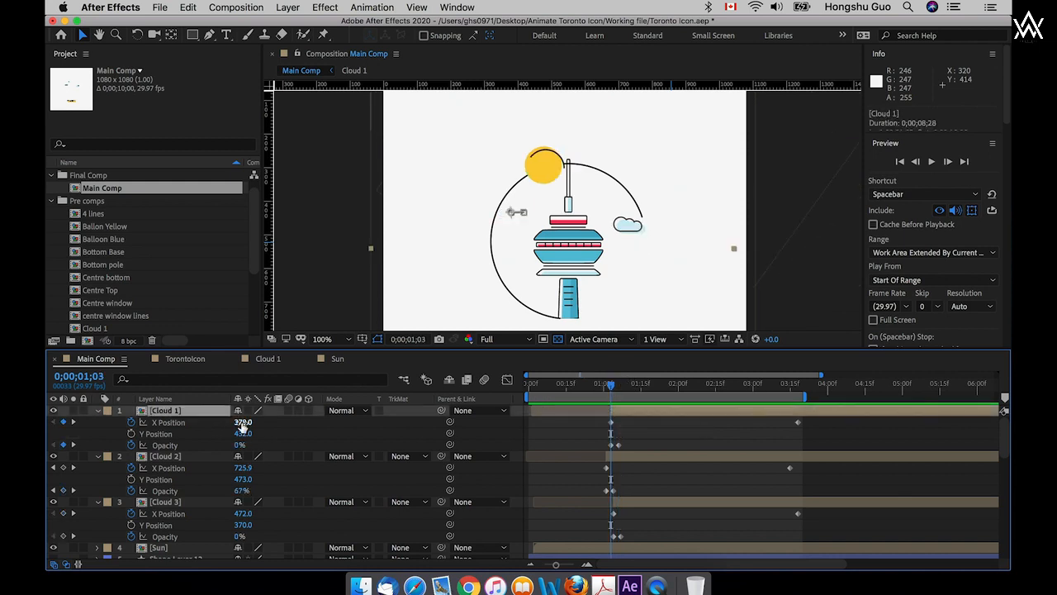
pyautogui.moveTo(242, 423); pyautogui.dragTo(256, 424)
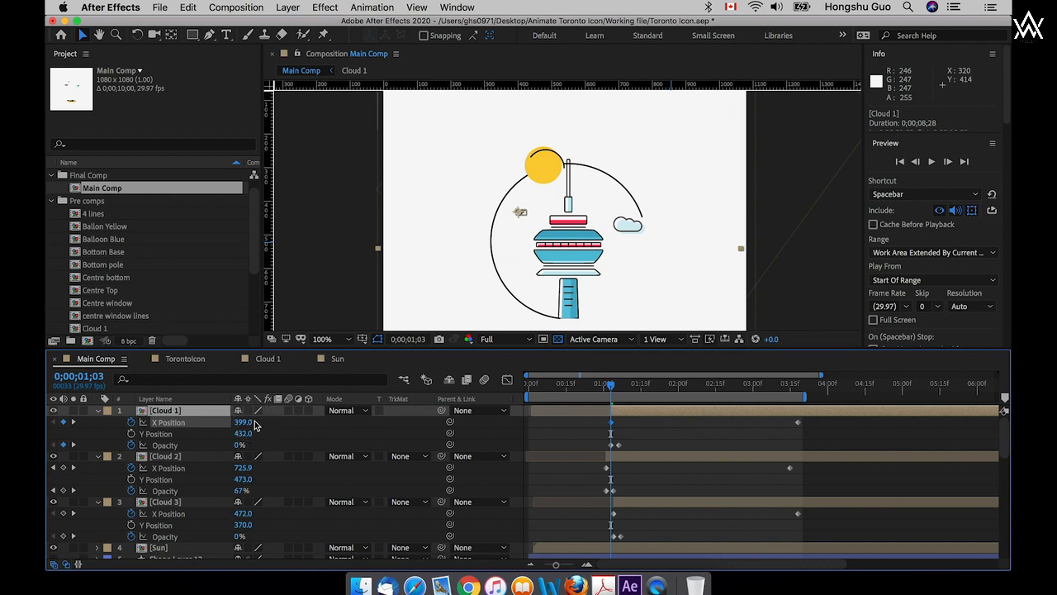
pyautogui.click(798, 386)
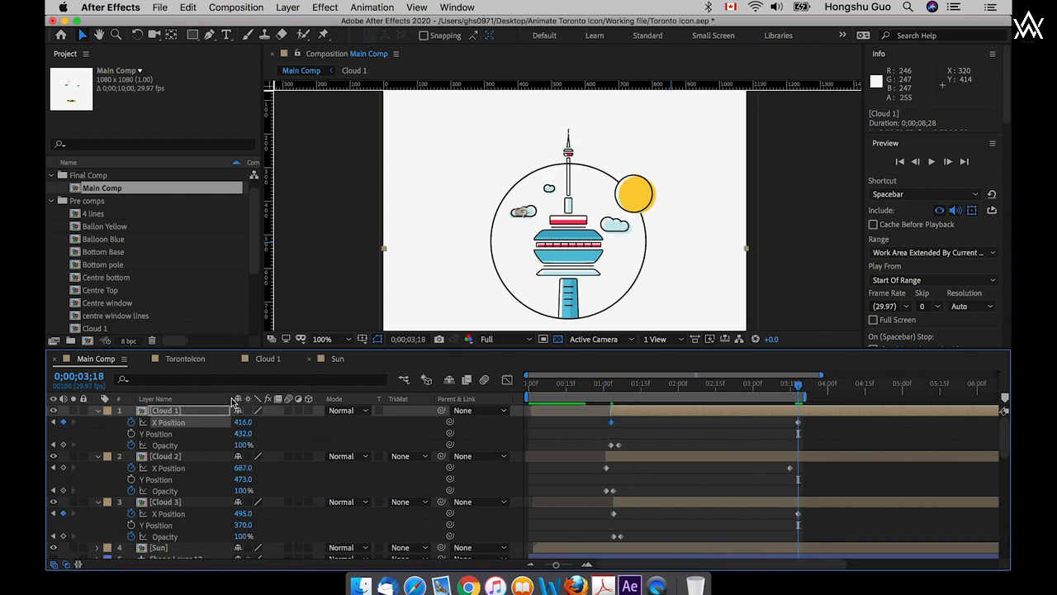
pyautogui.moveTo(244, 422); pyautogui.dragTo(278, 413)
pyautogui.click(653, 430)
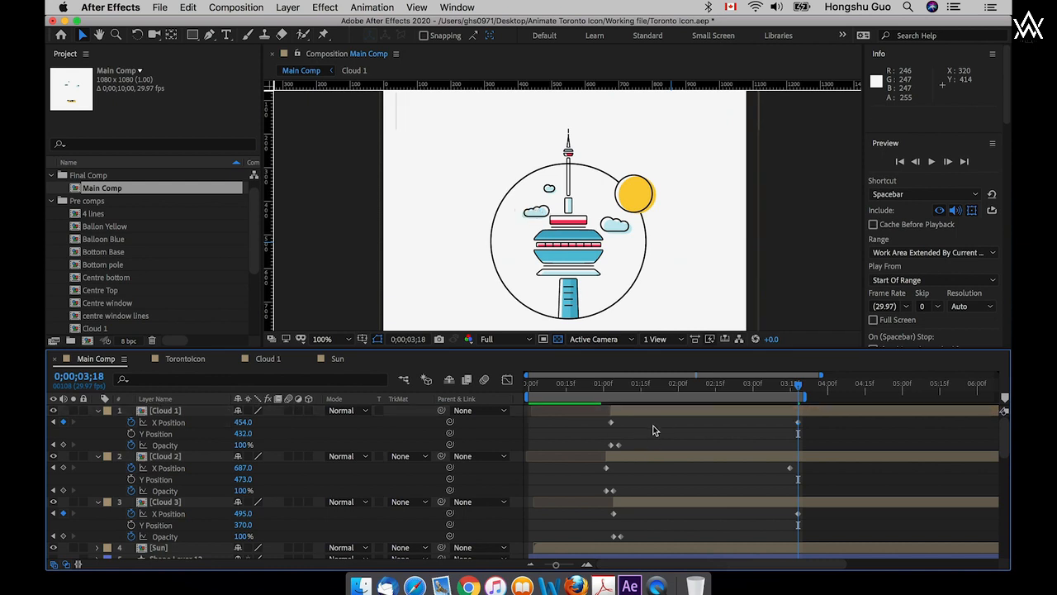
pyautogui.click(608, 385)
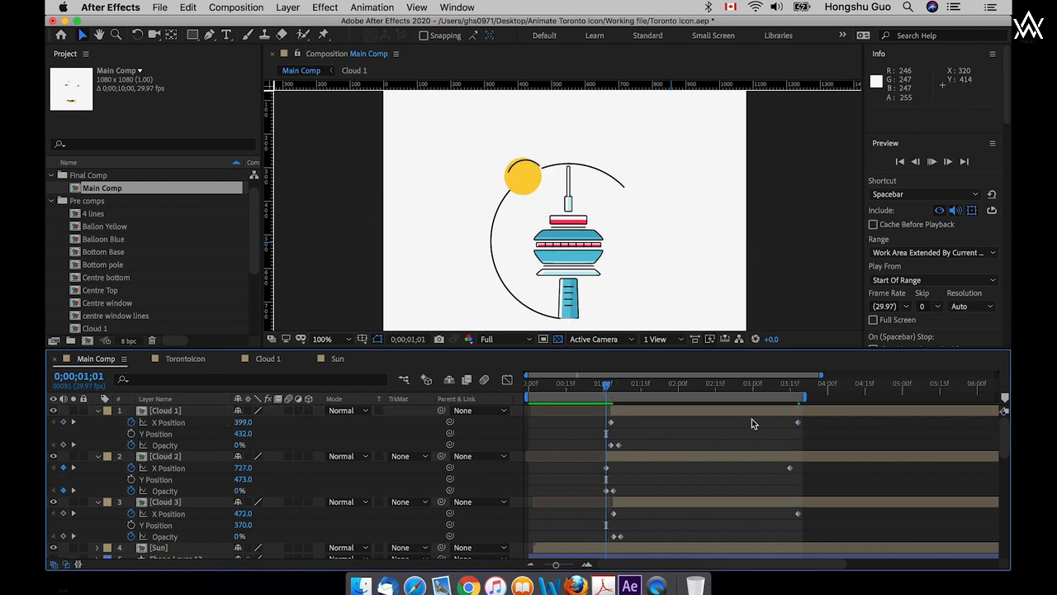
pyautogui.press('space')
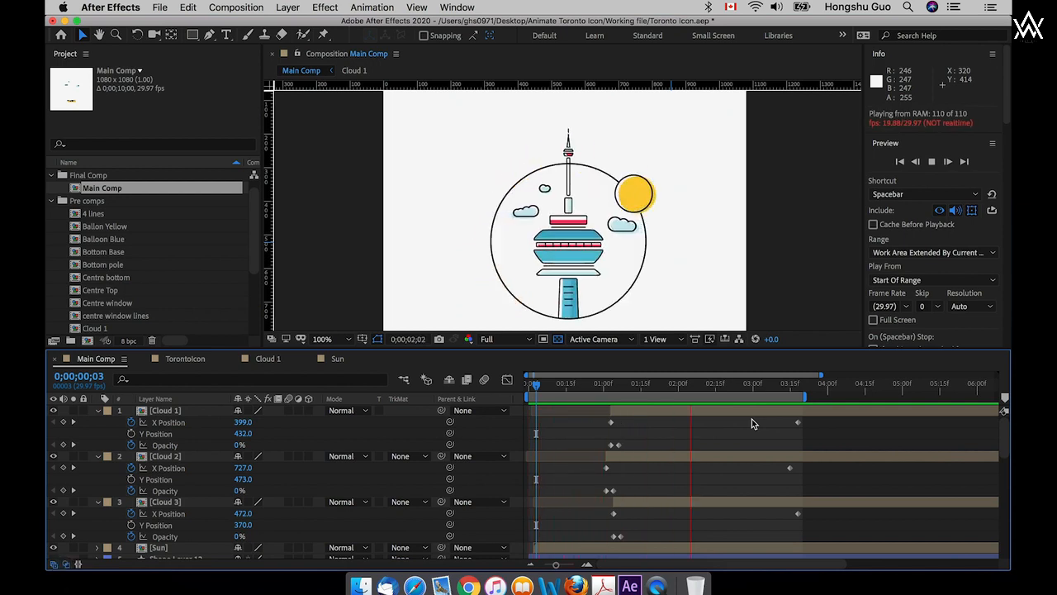
pyautogui.press('space')
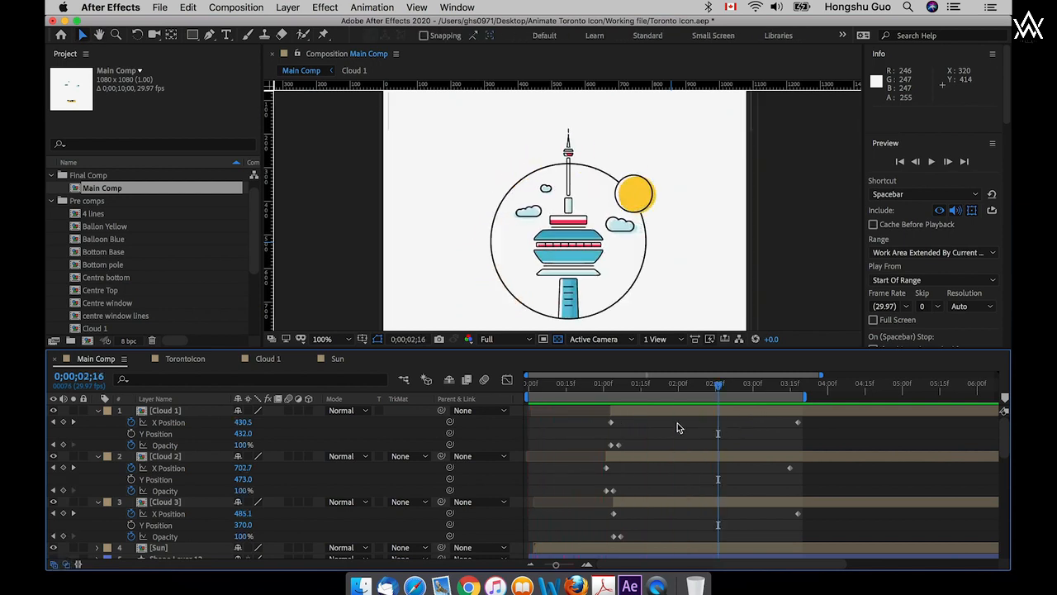
# - Extend the work area's end to 0;00;05;29 and move the final X Position keyframes of Cloud 1 and Cloud 2 past the five-second mark
pyautogui.moveTo(807, 397); pyautogui.dragTo(979, 396)
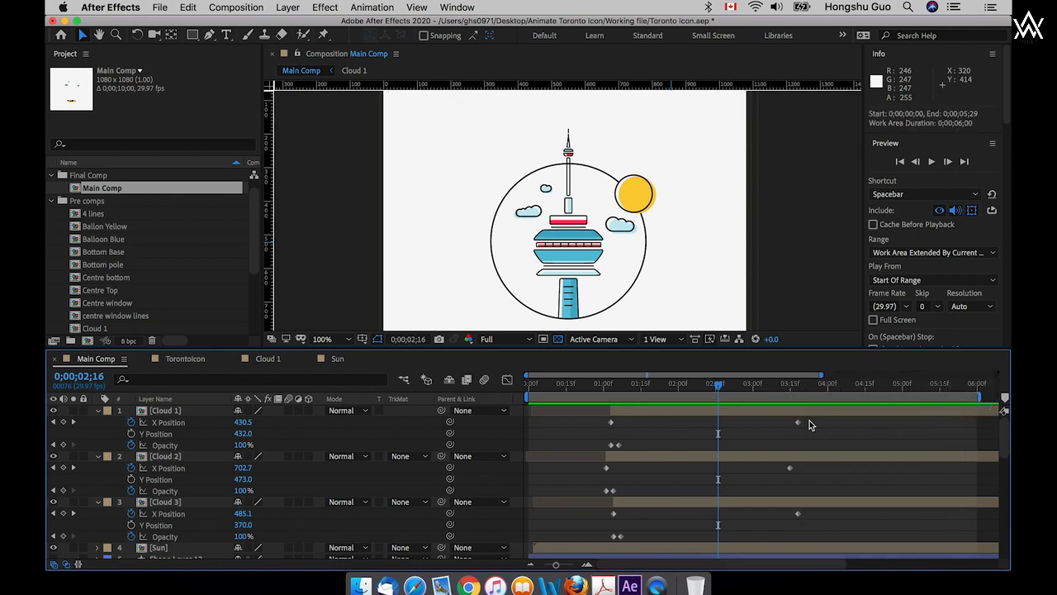
pyautogui.moveTo(819, 427); pyautogui.dragTo(927, 467)
pyautogui.press('space')
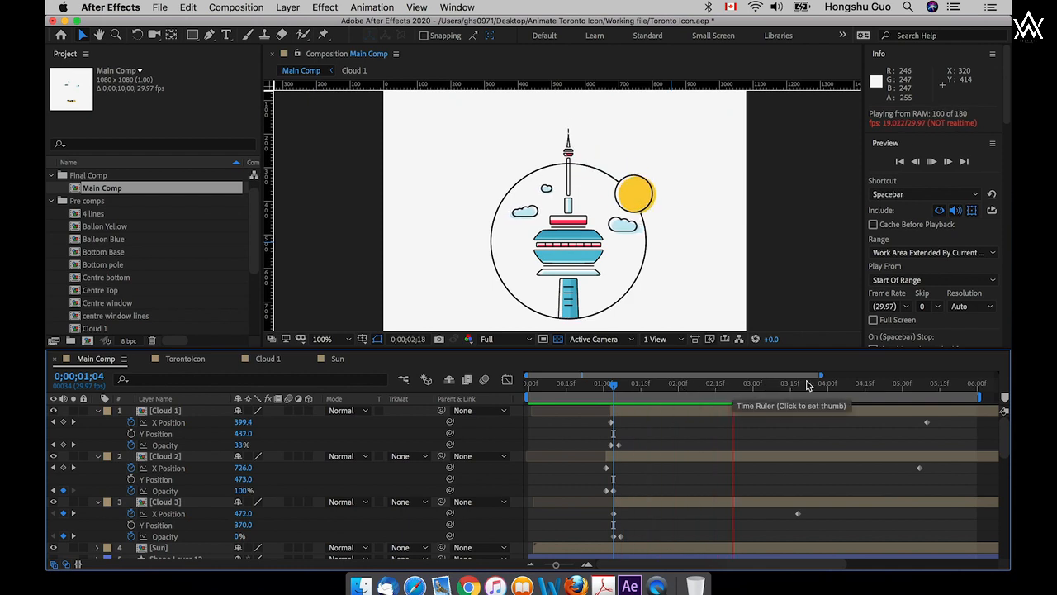
# - Save the project and review the animation from the first frame
pyautogui.press('super+s')
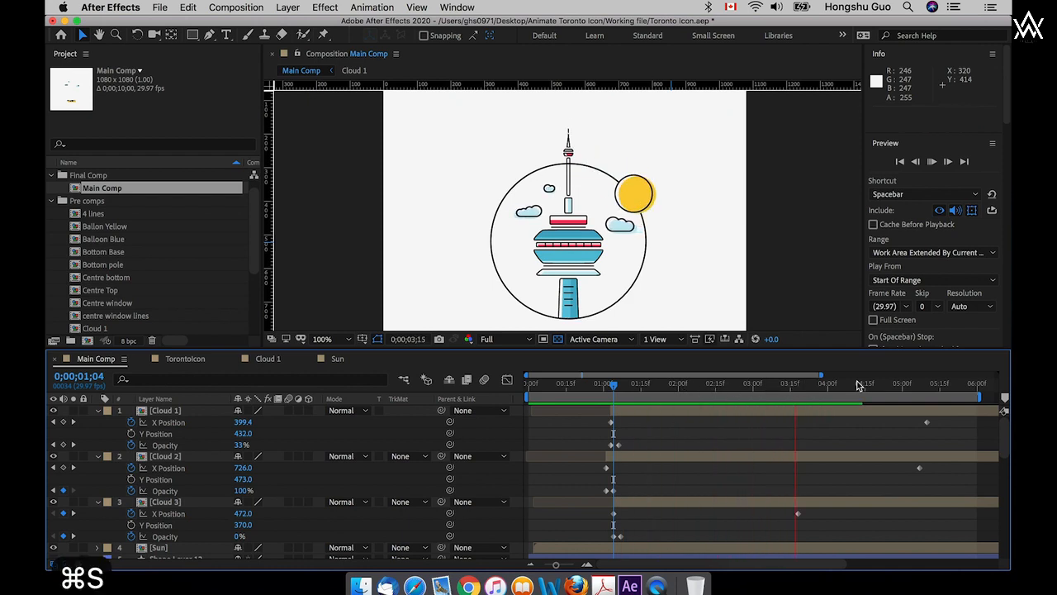
pyautogui.press('space')
pyautogui.moveTo(800, 385); pyautogui.dragTo(790, 385)
pyautogui.click(529, 382)
pyautogui.press('space')
pyautogui.click(546, 388)
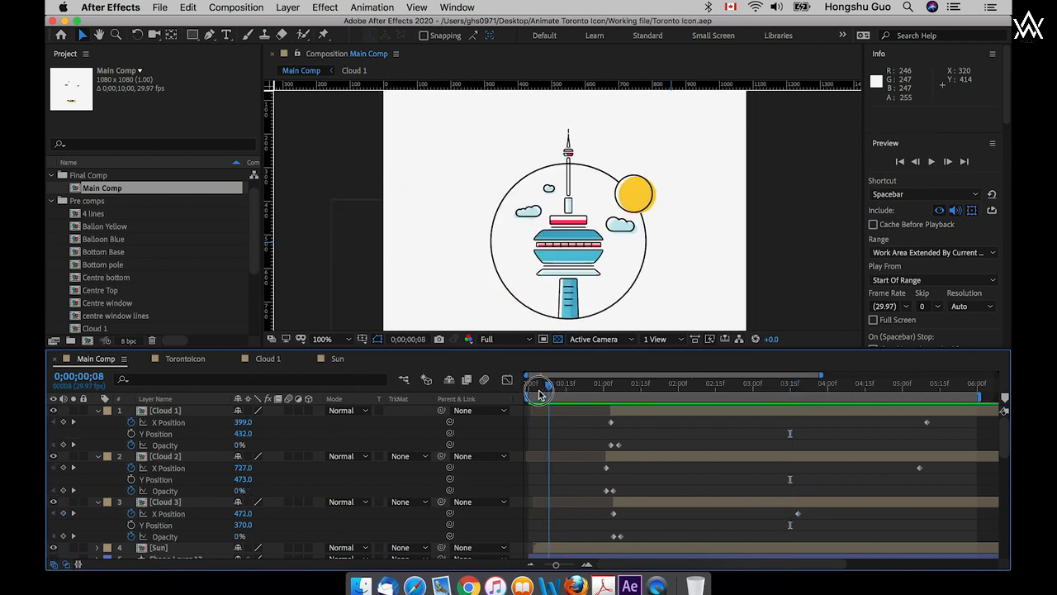
pyautogui.click(528, 390)
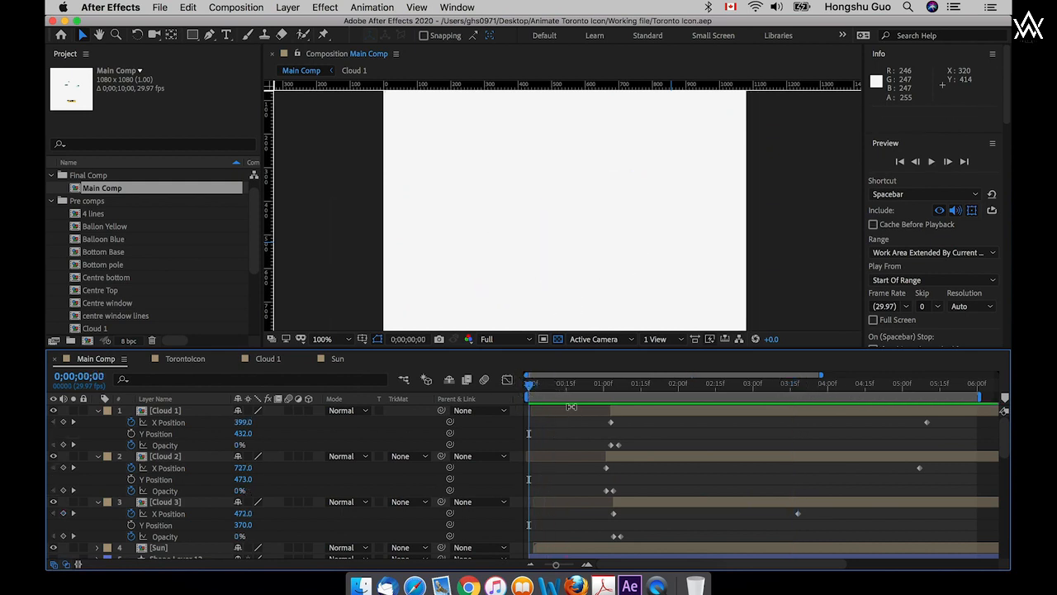
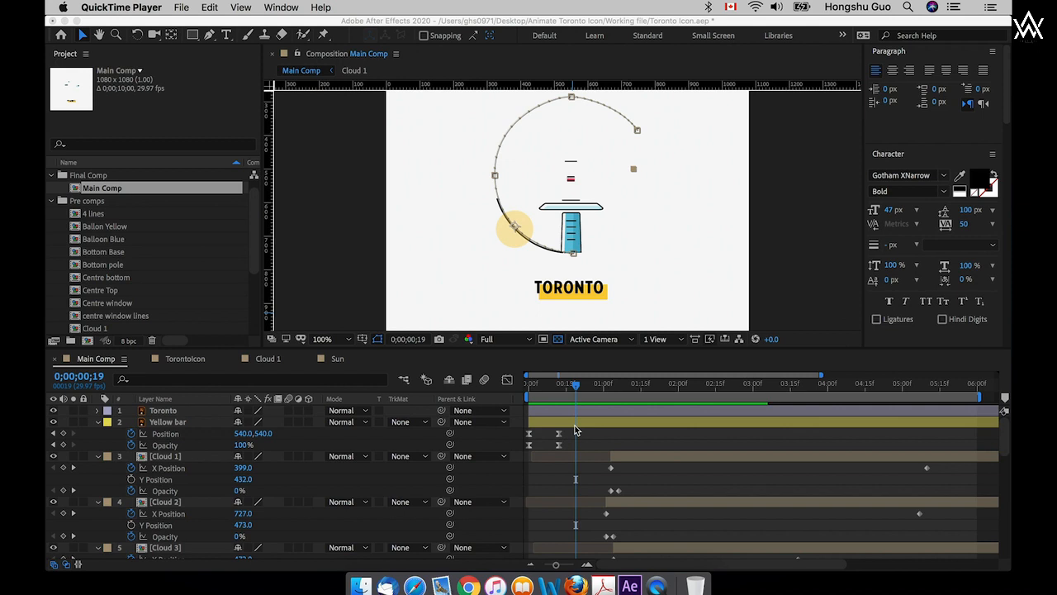
# - Select the Toronto layer and activate the Type tool for the title text
pyautogui.click(169, 423)
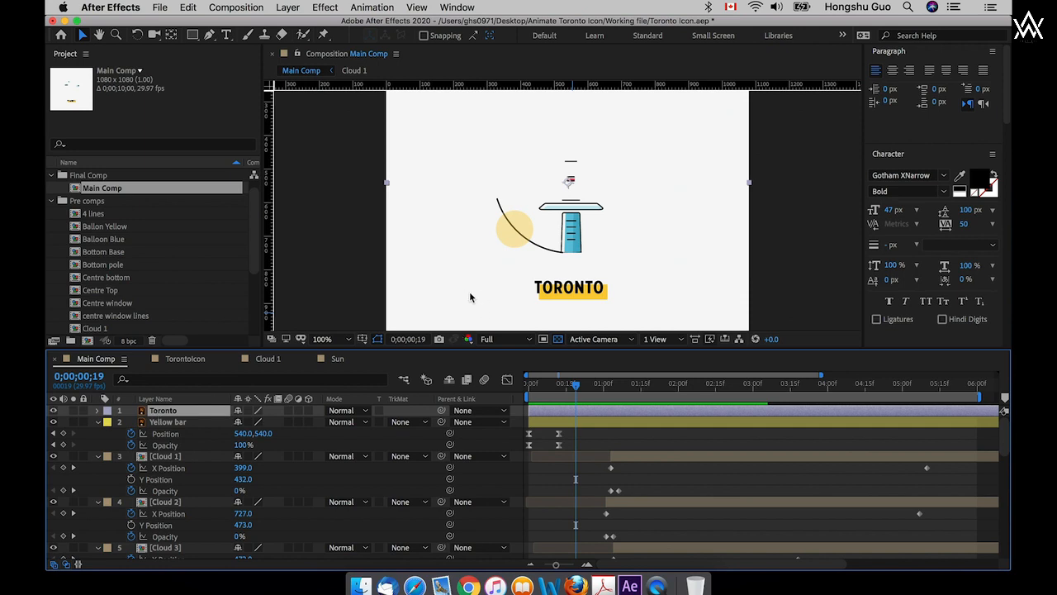
pyautogui.click(227, 36)
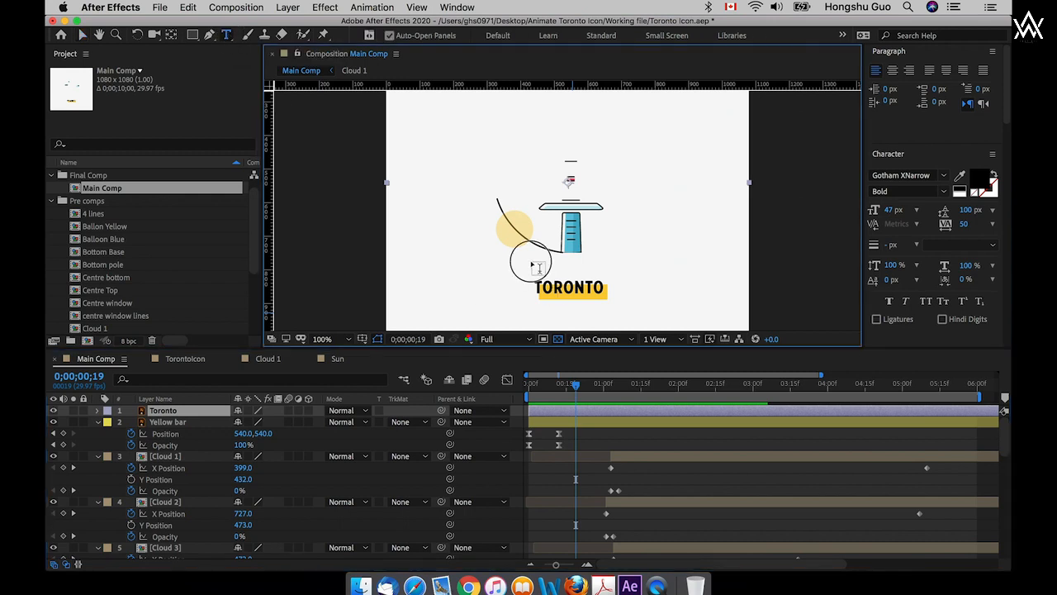
# - Add a "Toronto" text box over the existing lettering below the tower, in all caps at 50 px
pyautogui.moveTo(632, 305); pyautogui.dragTo(636, 302)
pyautogui.write('Toro')
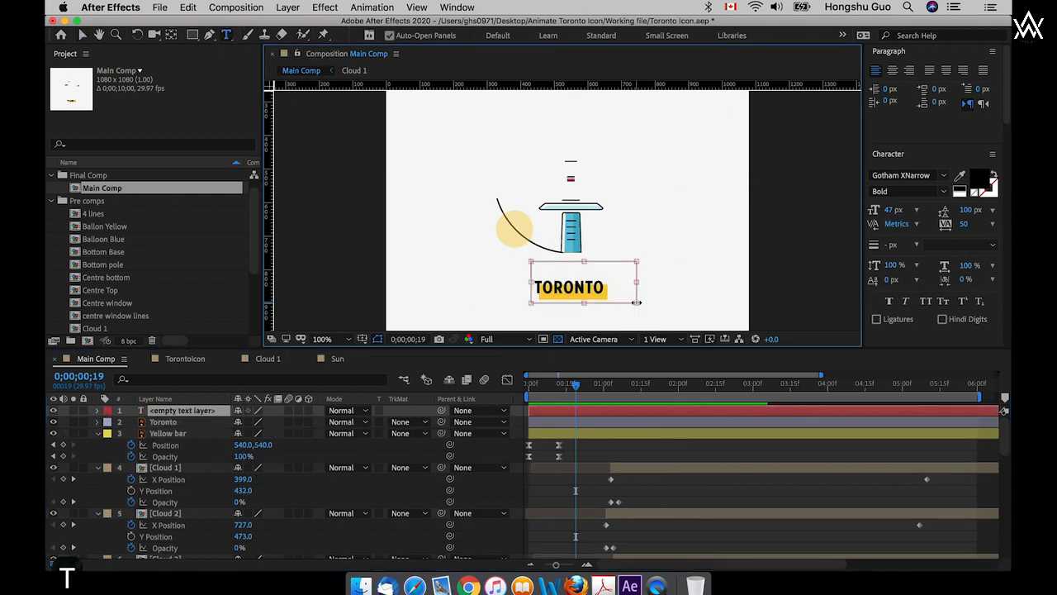
pyautogui.write('nto')
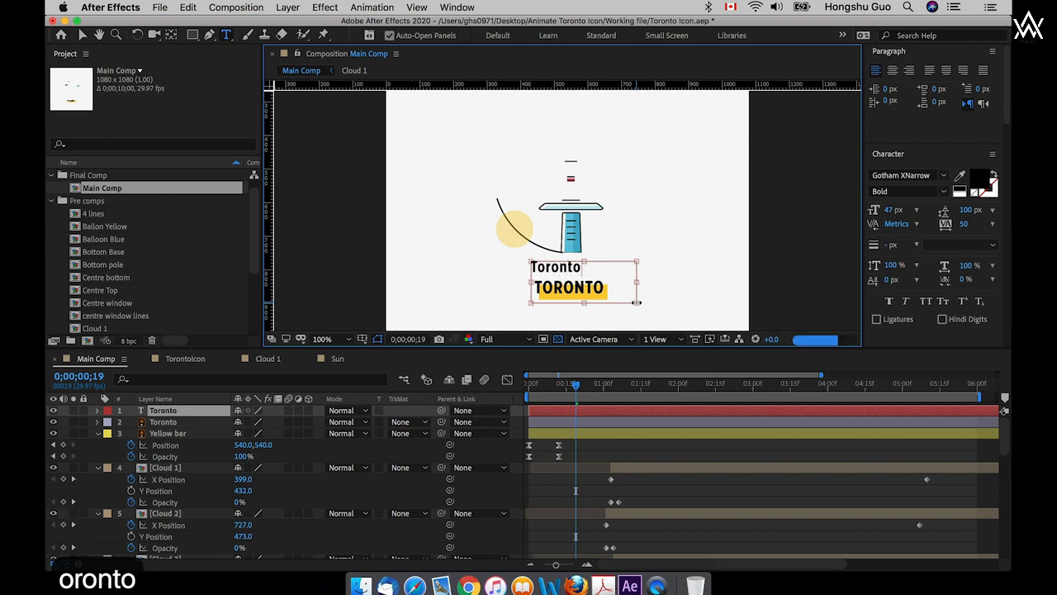
pyautogui.press('Return')
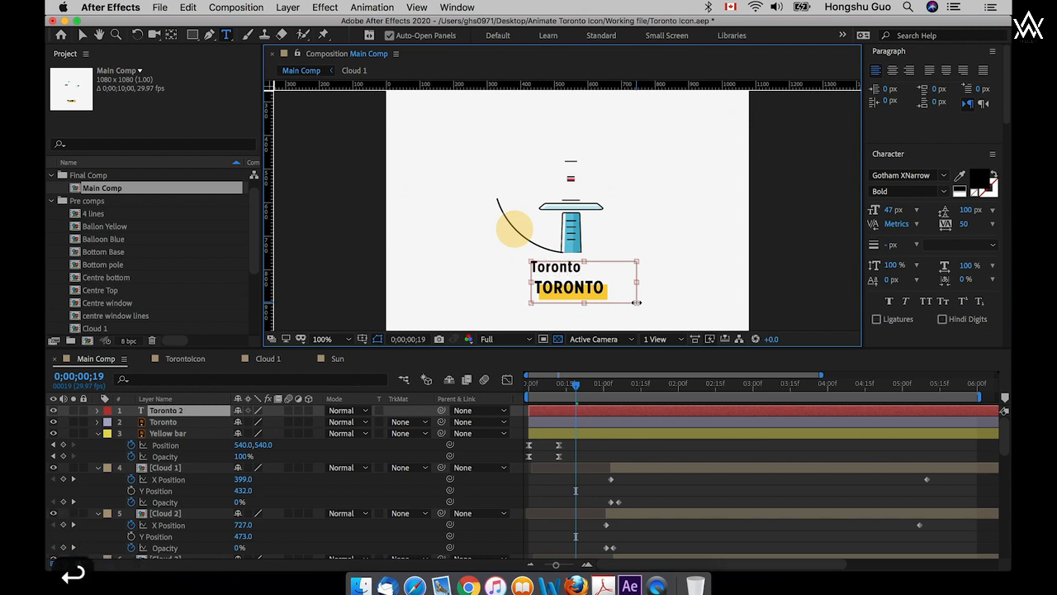
pyautogui.press('super+a')
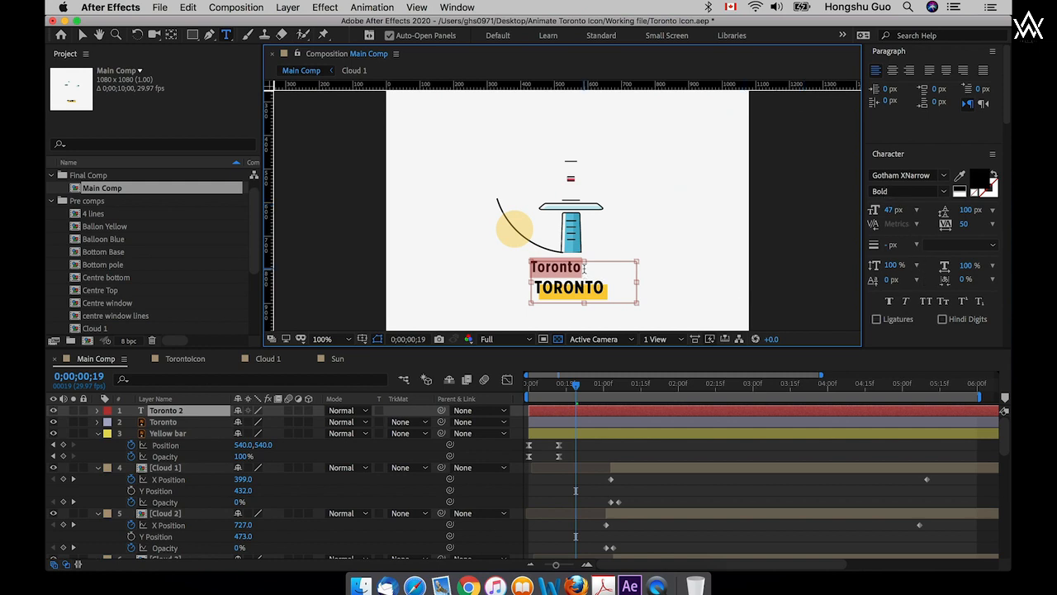
pyautogui.click(926, 303)
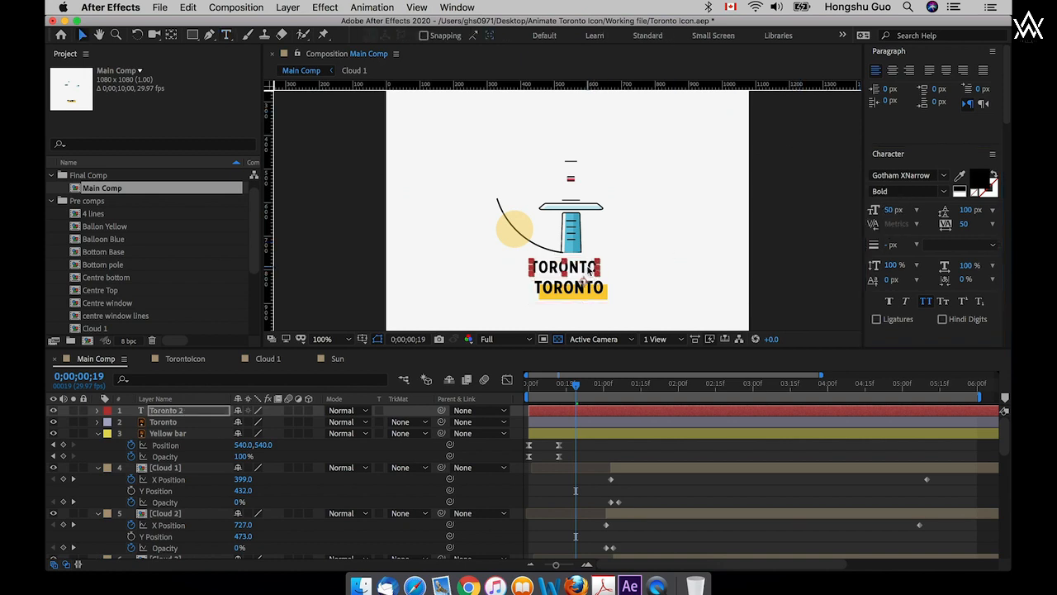
# - Align the new text over the original lettering at a 49 px font size, and delete the original Toronto layer
pyautogui.moveTo(589, 269); pyautogui.dragTo(591, 296)
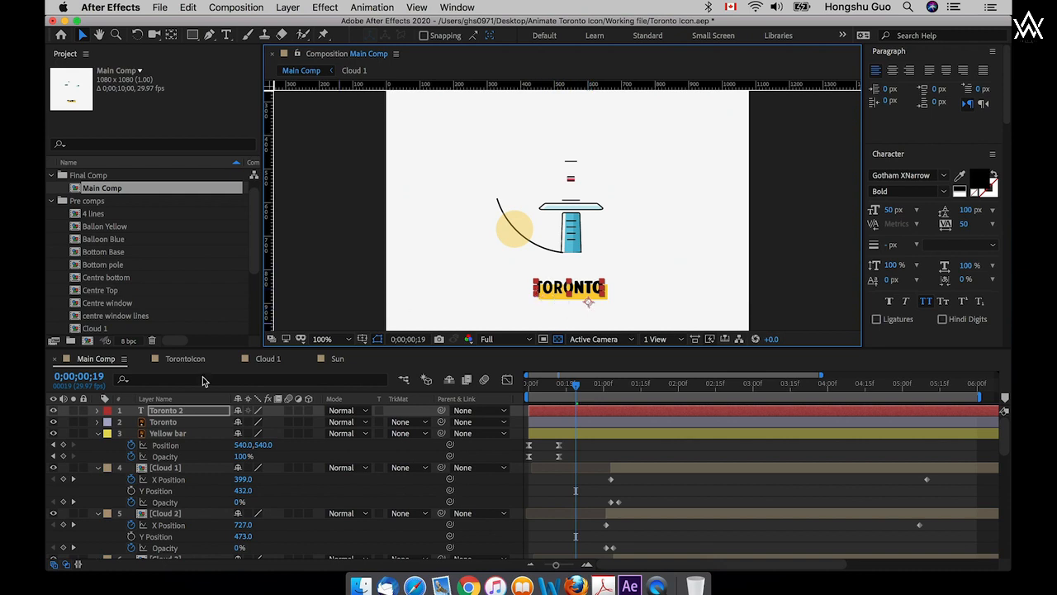
pyautogui.moveTo(524, 239); pyautogui.dragTo(526, 240)
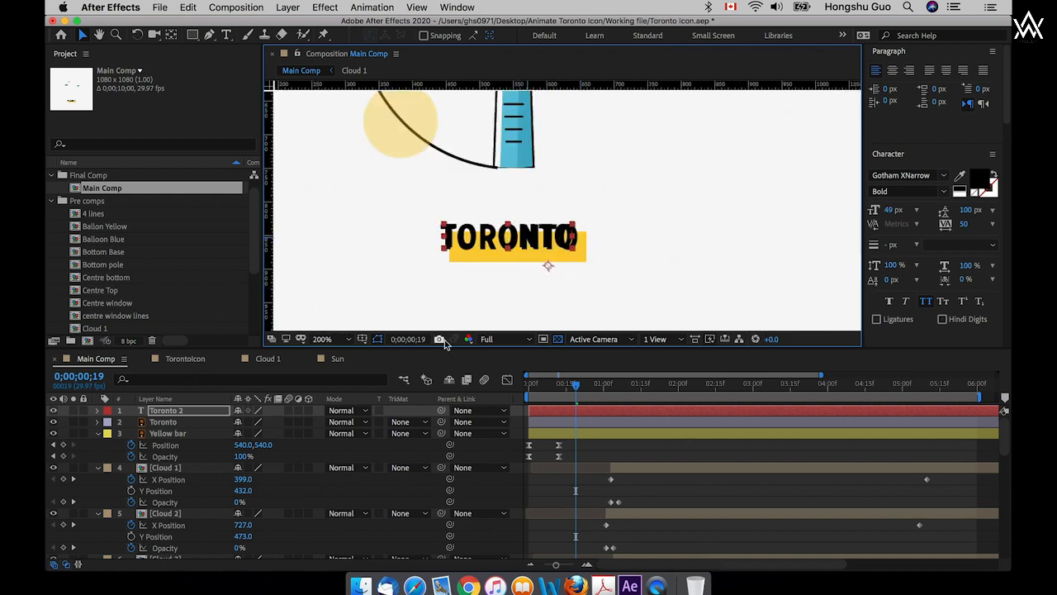
pyautogui.click(157, 422)
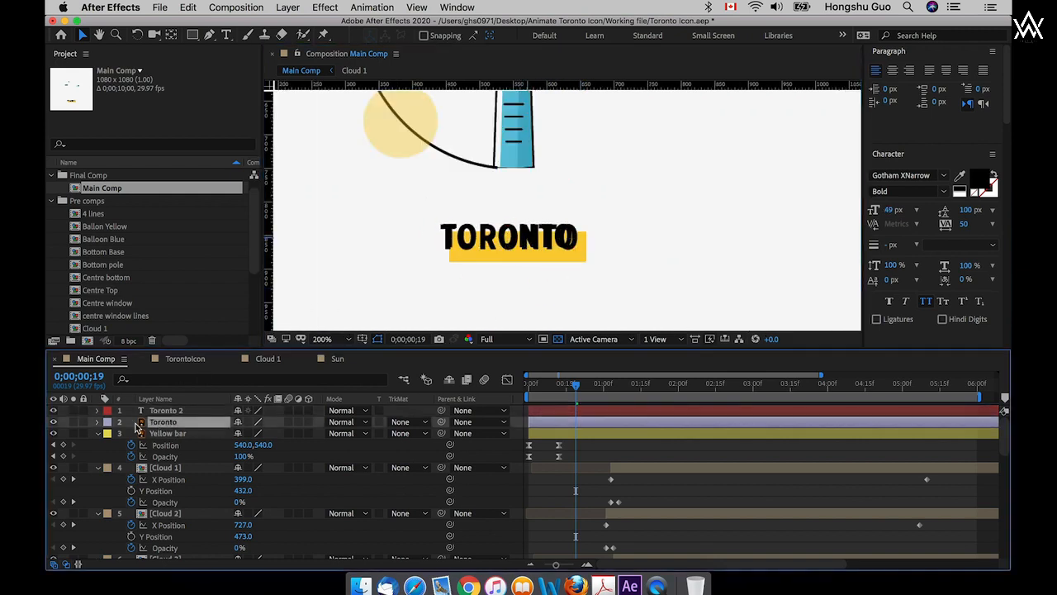
pyautogui.click(54, 423)
pyautogui.press('super+minus')
pyautogui.press('super+equal')
pyautogui.press('super+equal')
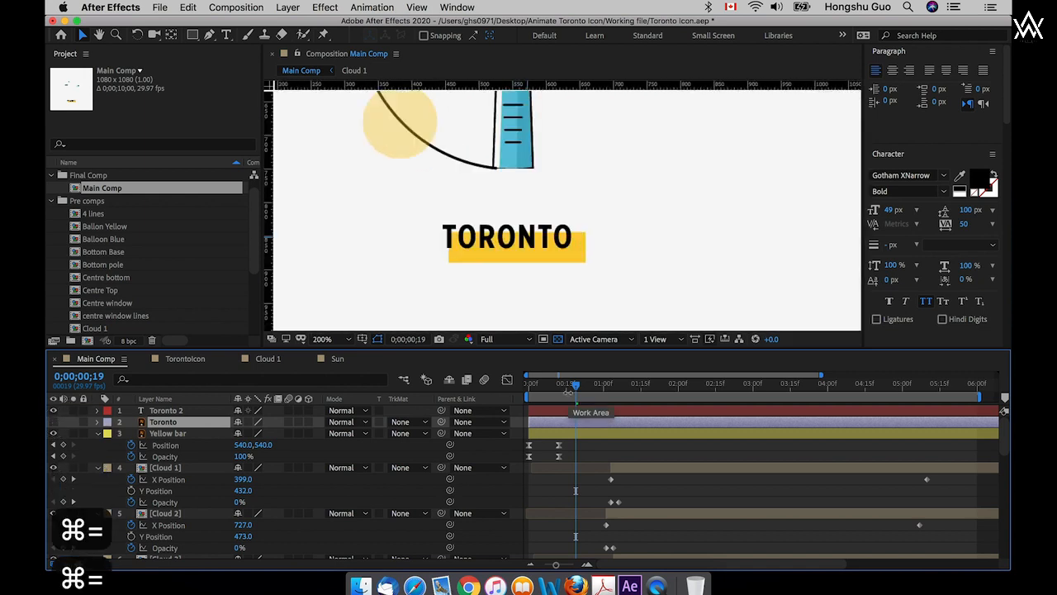
pyautogui.press('BackSpace')
# - Move the new text layer's anchor point to the centre of the lettering
pyautogui.click(166, 410)
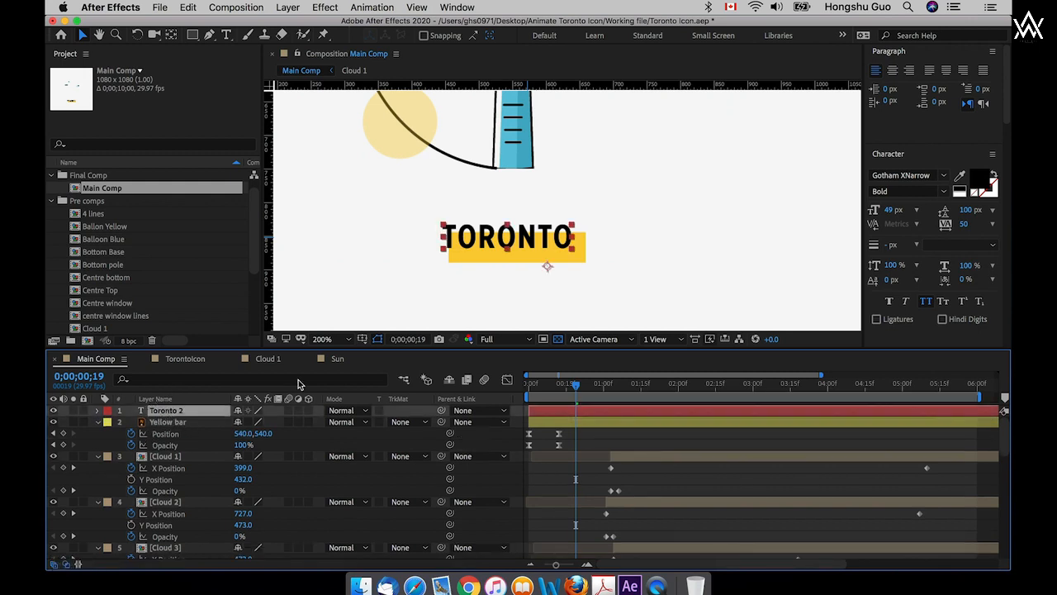
pyautogui.click(171, 35)
pyautogui.moveTo(548, 267); pyautogui.dragTo(509, 239)
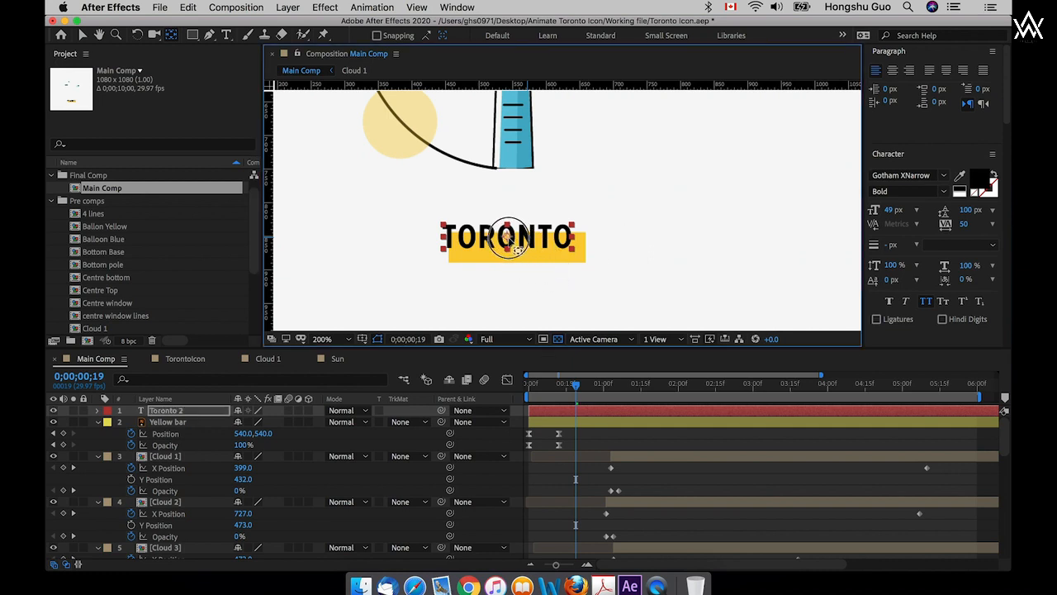
pyautogui.click(81, 38)
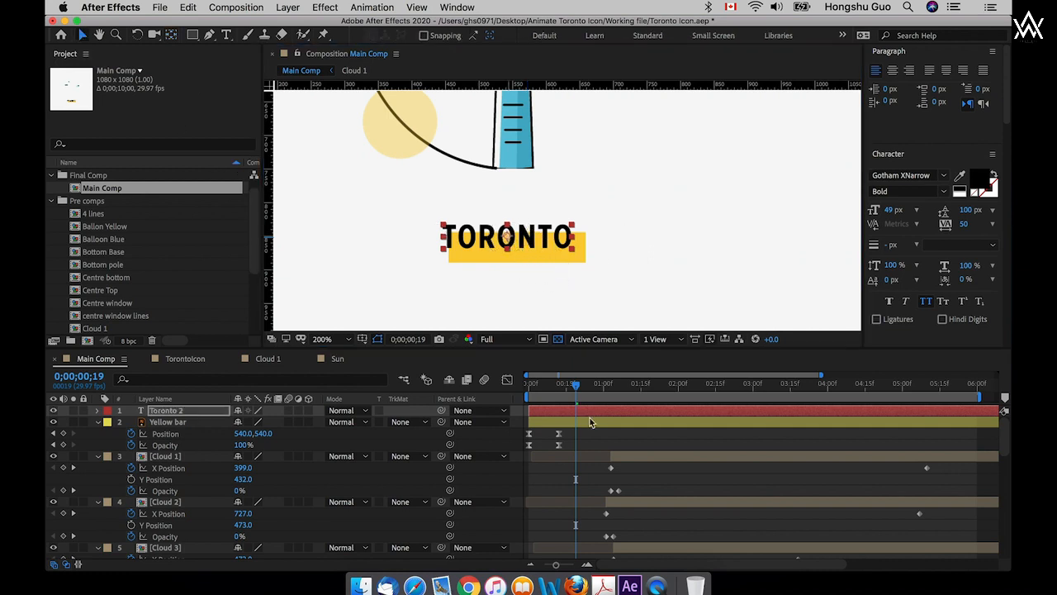
# - At the start of the timeline, separate the text layer's Position into X and Y dimensions
pyautogui.moveTo(541, 386); pyautogui.dragTo(527, 386)
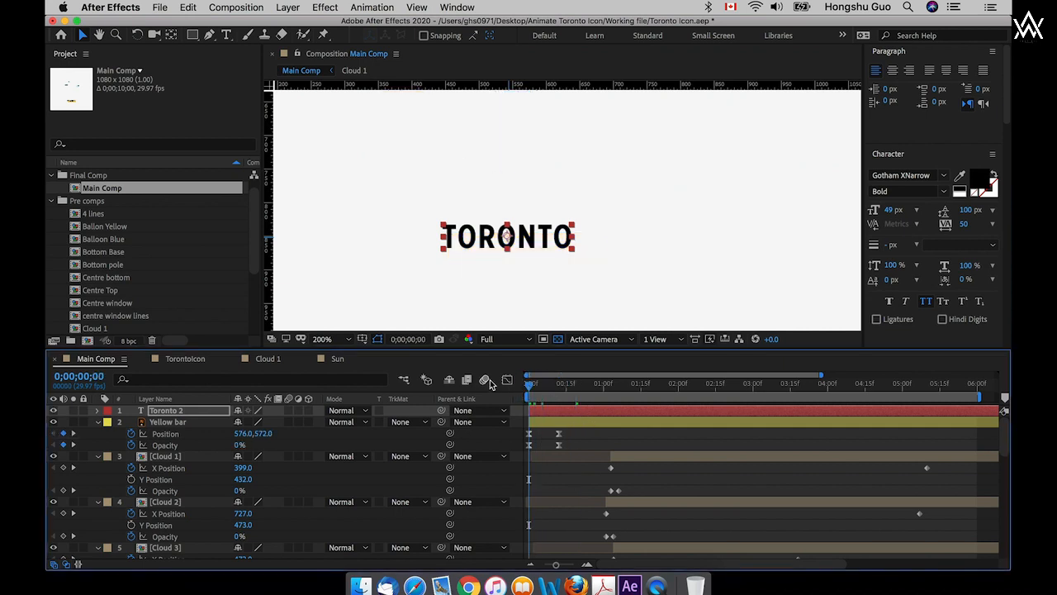
pyautogui.press('p')
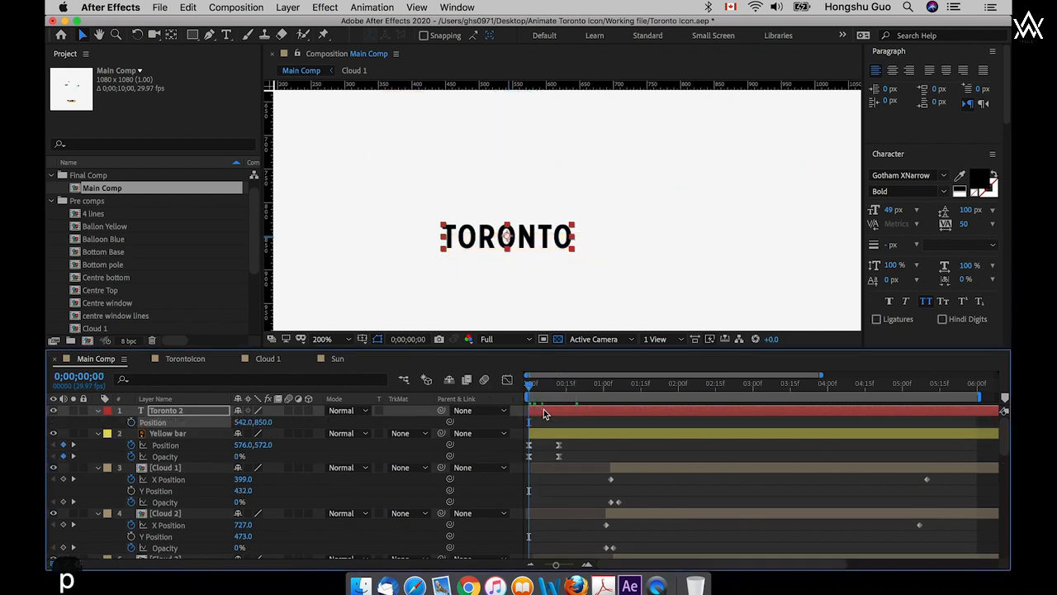
pyautogui.rightClick(155, 423)
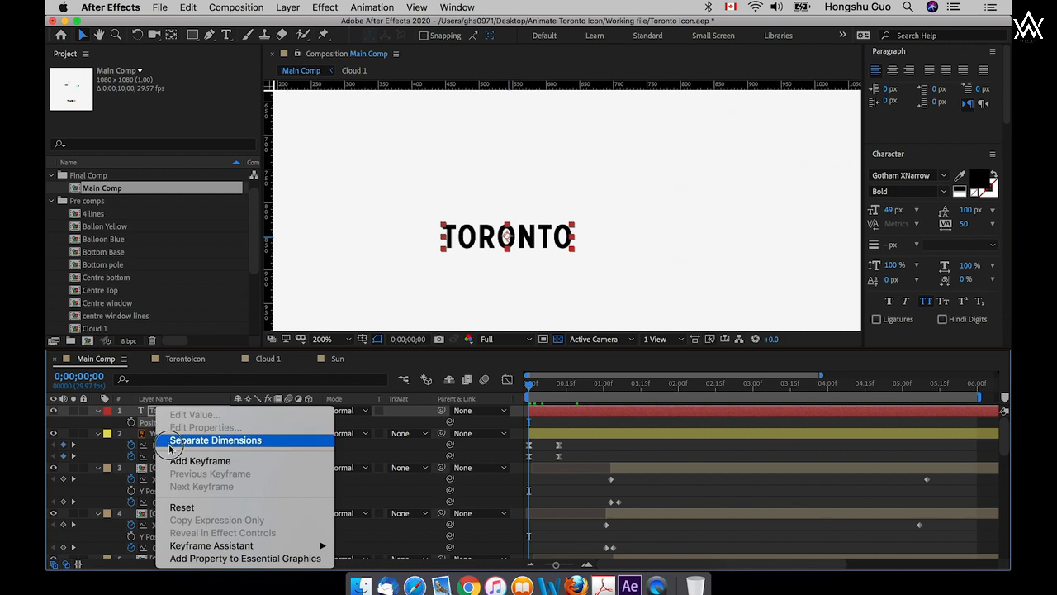
pyautogui.click(178, 439)
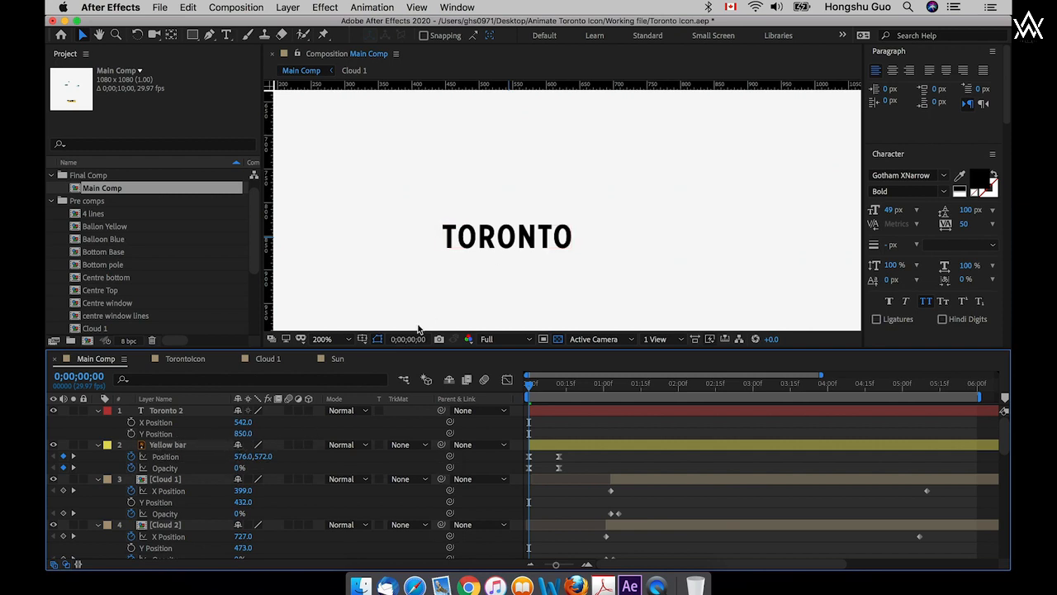
# - Start keyframing the text's Y Position and place that keyframe at frame 16
pyautogui.click(130, 434)
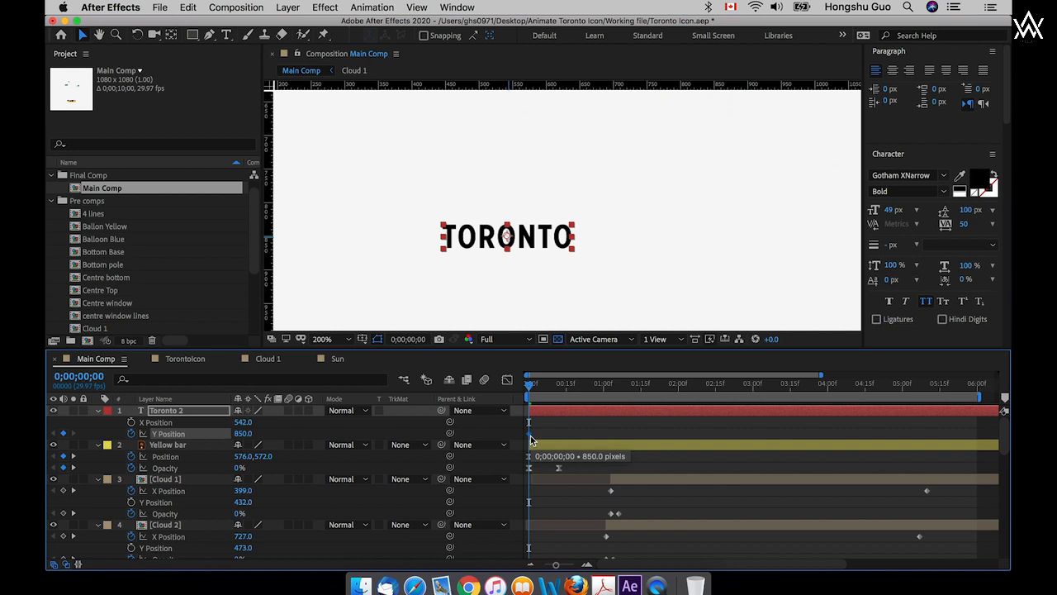
pyautogui.moveTo(529, 435); pyautogui.dragTo(569, 434)
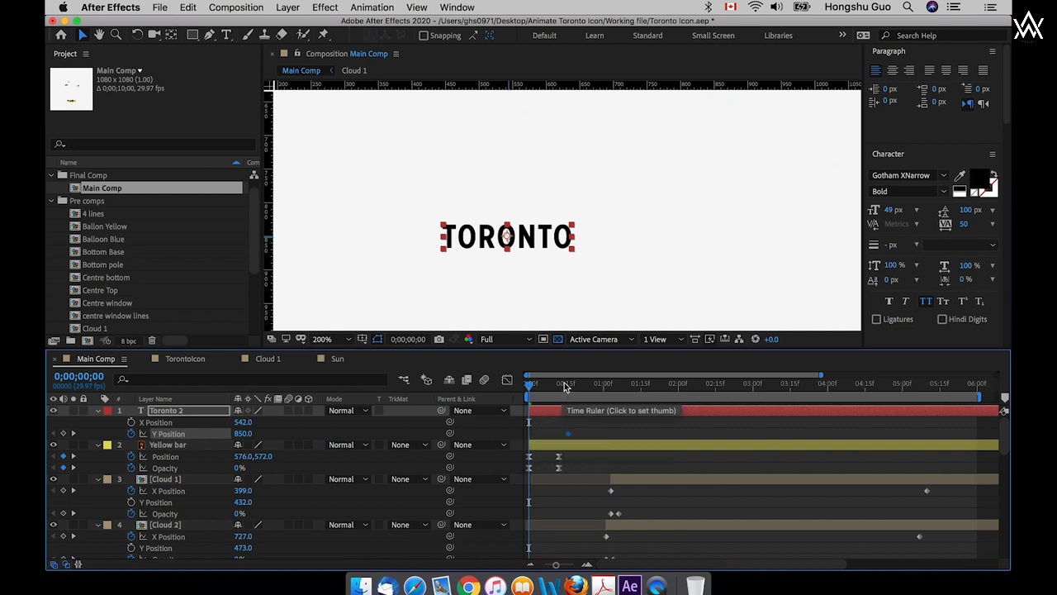
pyautogui.click(567, 384)
pyautogui.moveTo(567, 385); pyautogui.dragTo(569, 386)
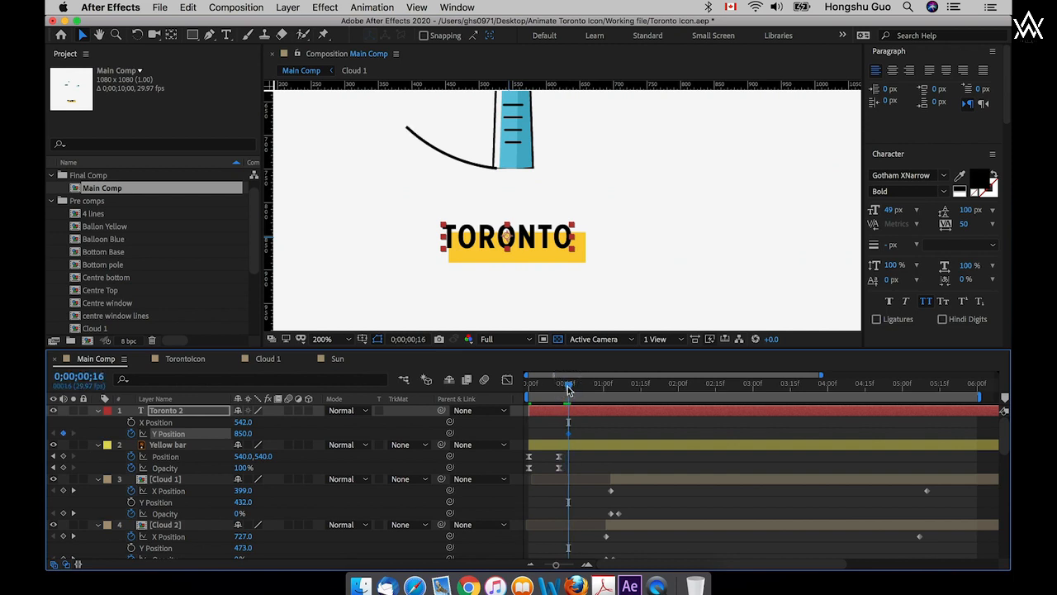
# - Set the text's Y Position to 914 at frame 0 so it starts below its resting place
pyautogui.moveTo(569, 387); pyautogui.dragTo(523, 393)
pyautogui.scroll(-1, 258, 423)
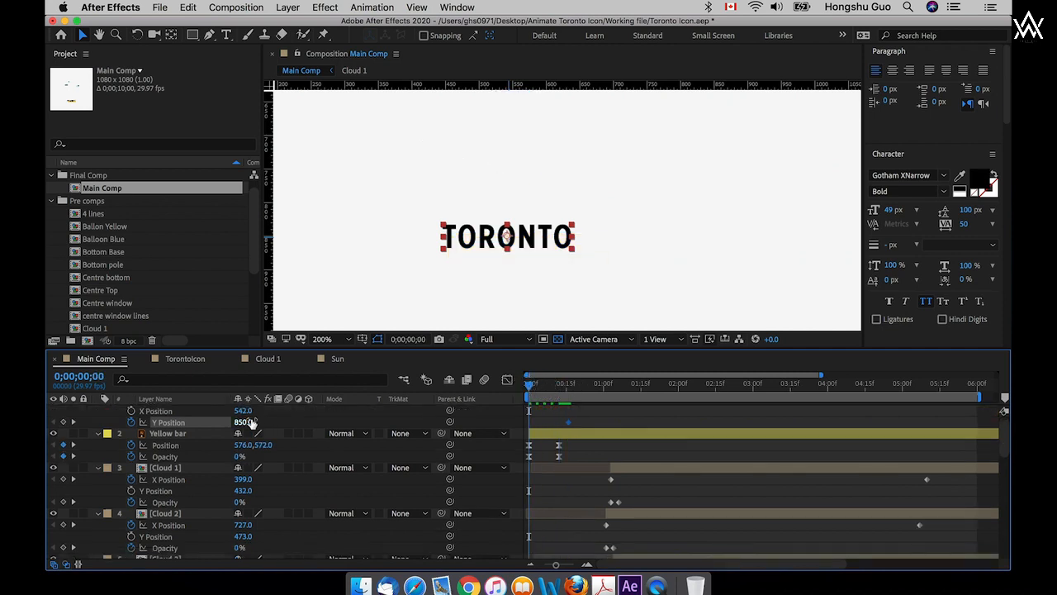
pyautogui.moveTo(244, 422); pyautogui.dragTo(279, 422)
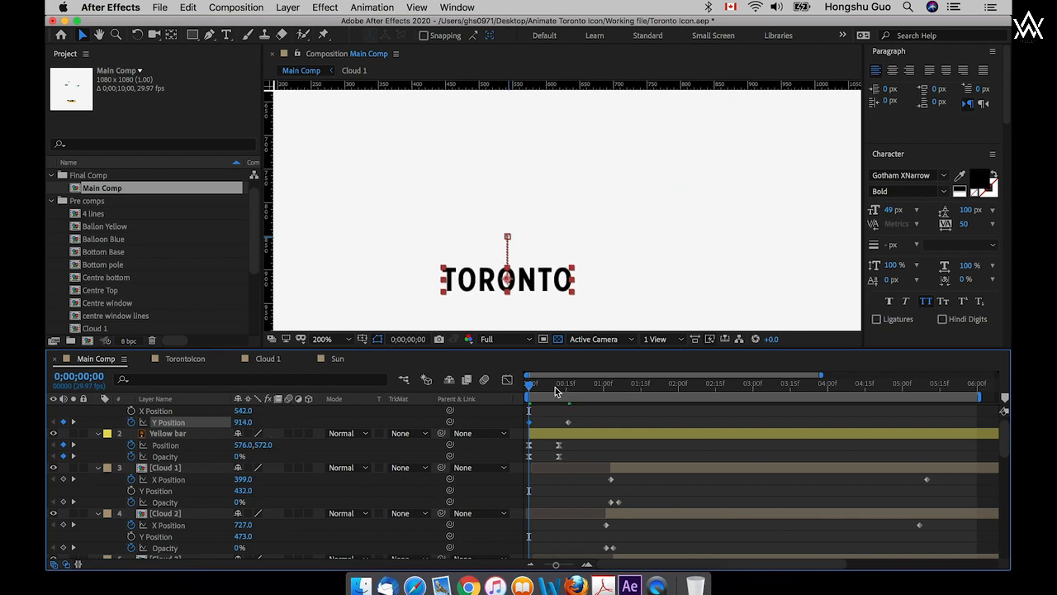
# - Add an overshoot keyframe at frame 10 with the text's Y Position at 846
pyautogui.click(559, 388)
pyautogui.moveTo(560, 390); pyautogui.dragTo(557, 392)
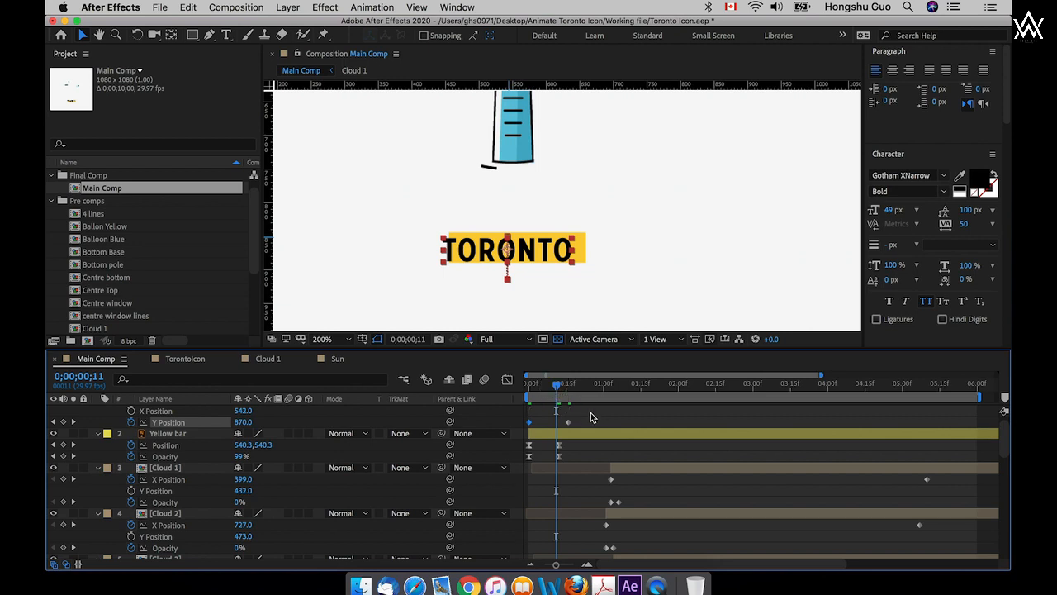
pyautogui.scroll(1, 591, 417)
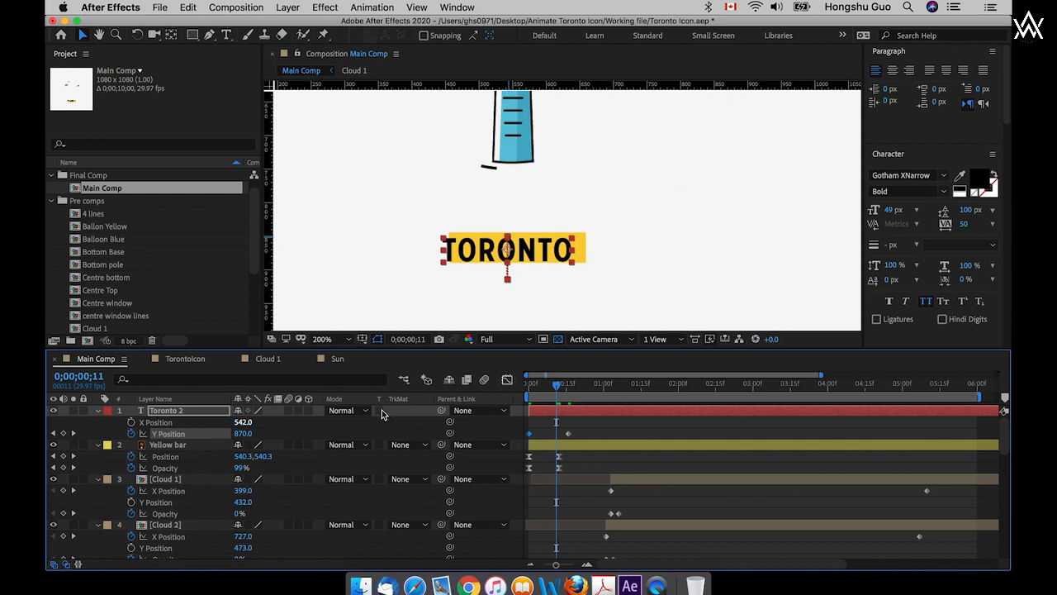
pyautogui.click(559, 385)
pyautogui.moveTo(558, 386); pyautogui.dragTo(553, 386)
pyautogui.moveTo(244, 432); pyautogui.dragTo(223, 435)
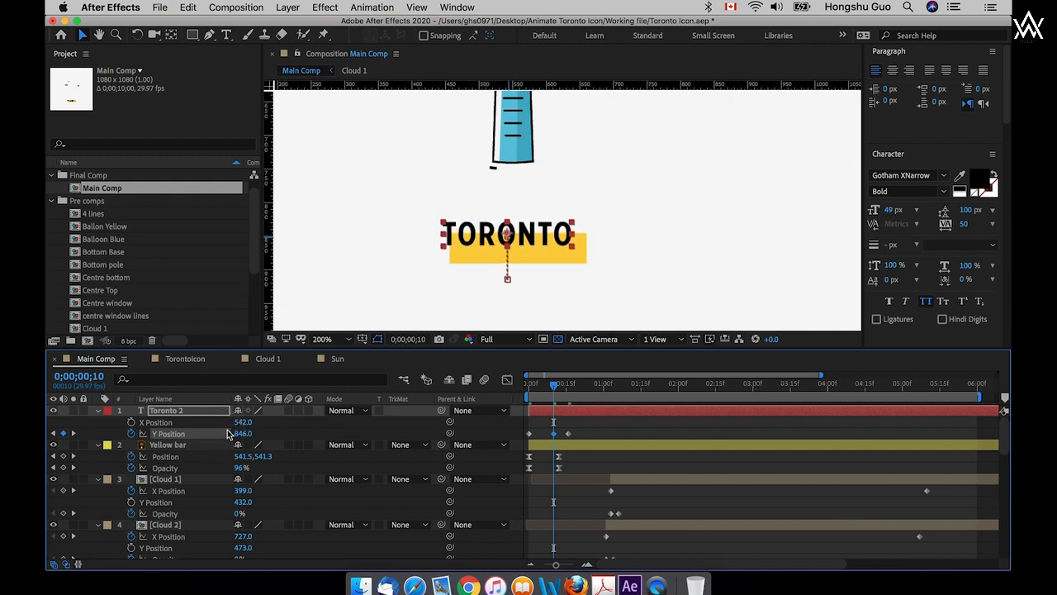
# - Check the motion up to frame 16 and set the Y Position at frame 10 to 845
pyautogui.moveTo(549, 388); pyautogui.dragTo(566, 386)
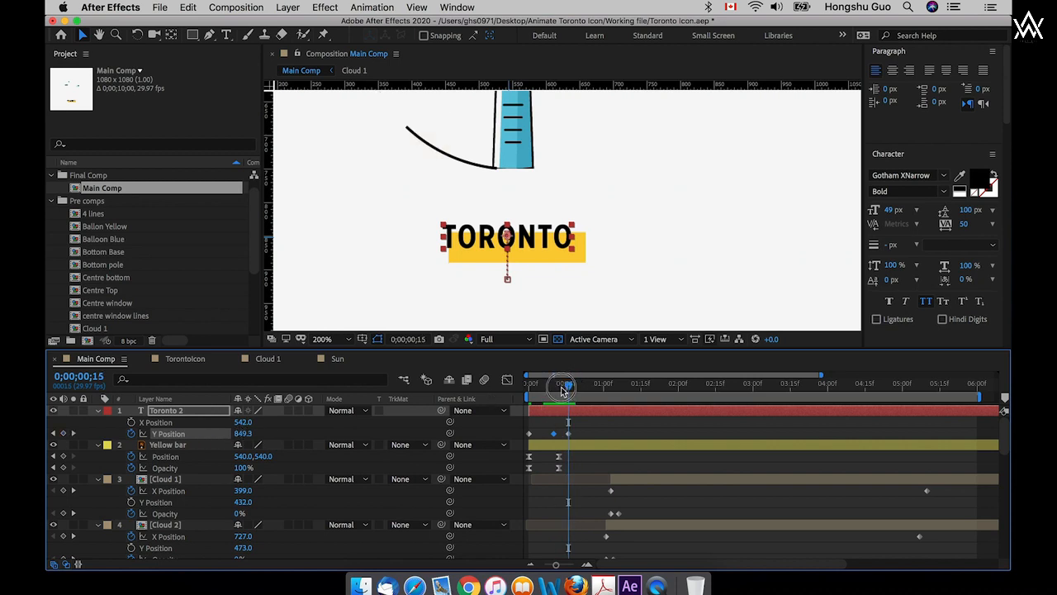
pyautogui.moveTo(568, 385); pyautogui.dragTo(555, 393)
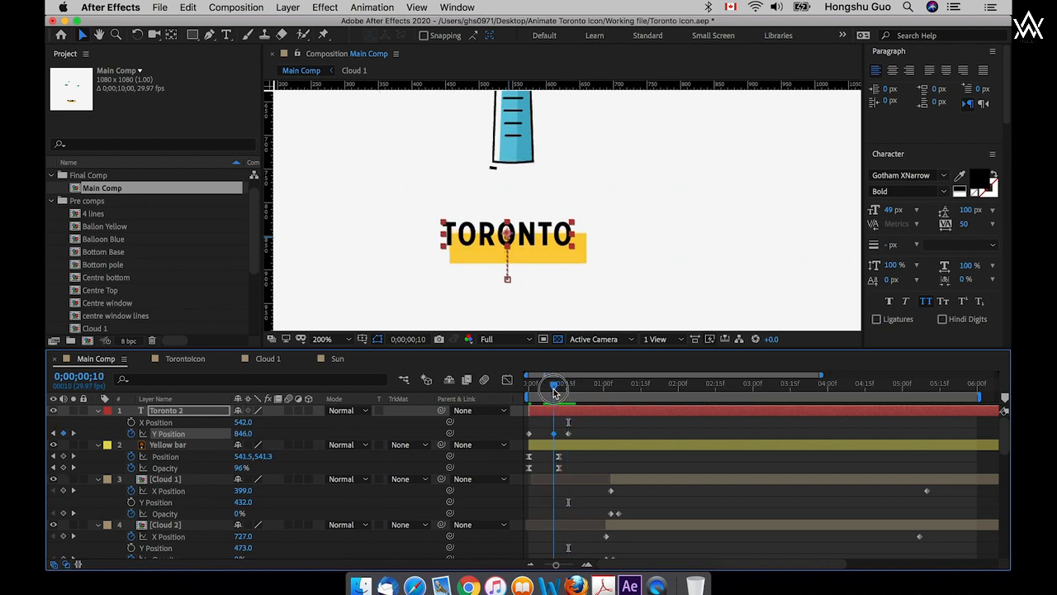
pyautogui.click(244, 433)
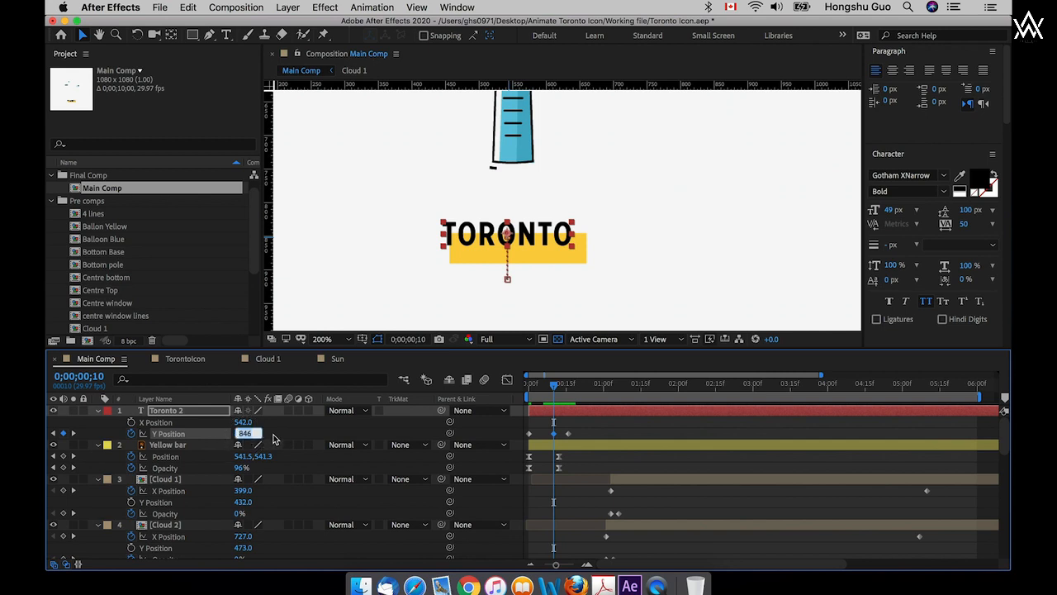
pyautogui.write('45')
pyautogui.moveTo(257, 435); pyautogui.dragTo(234, 432)
pyautogui.write('845')
pyautogui.click(277, 429)
# - Apply Easy Ease to all three Y Position keyframes of the text layer
pyautogui.click(568, 433)
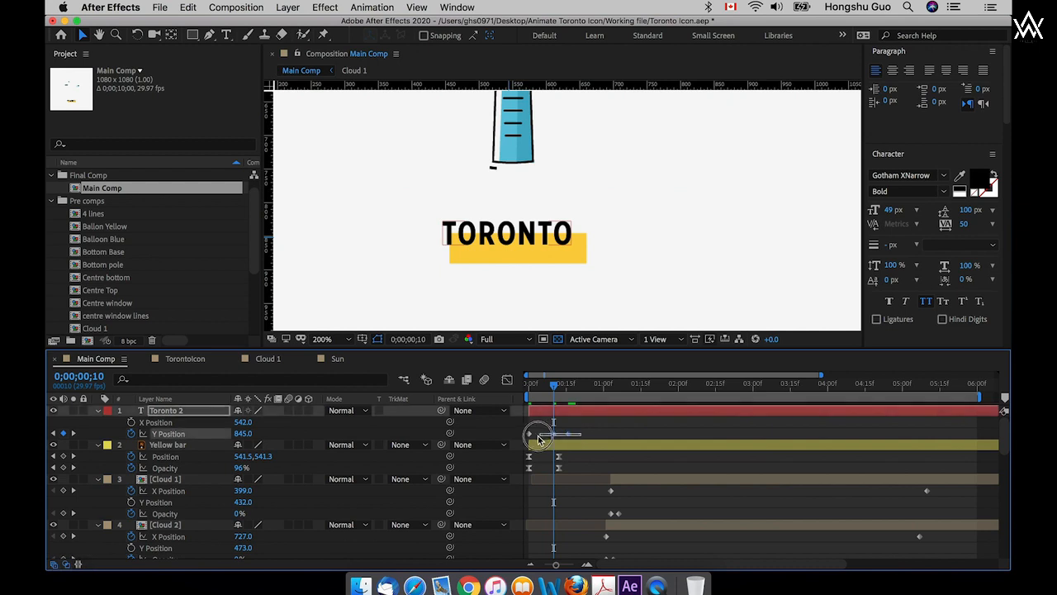
pyautogui.rightClick(568, 433)
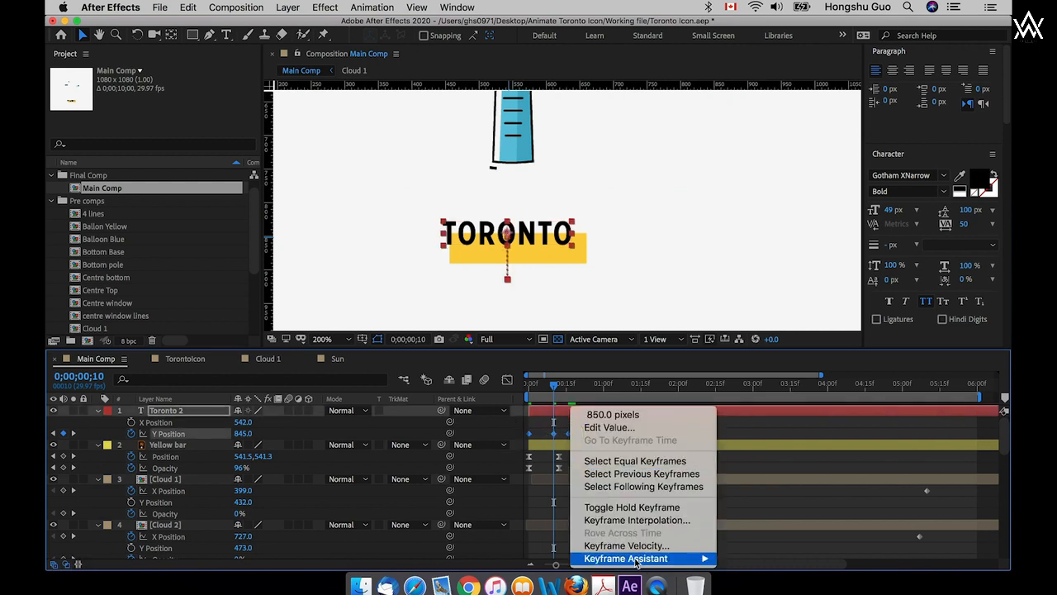
pyautogui.moveTo(638, 560)
pyautogui.click(765, 483)
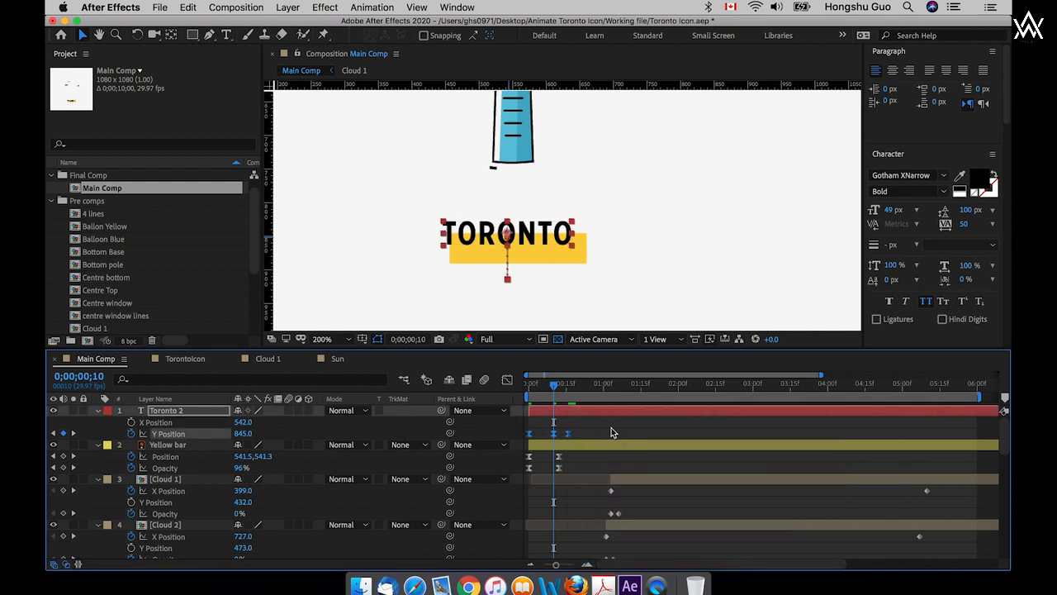
pyautogui.click(612, 433)
# - Preview the text's rising motion from the start of the timeline
pyautogui.press('space')
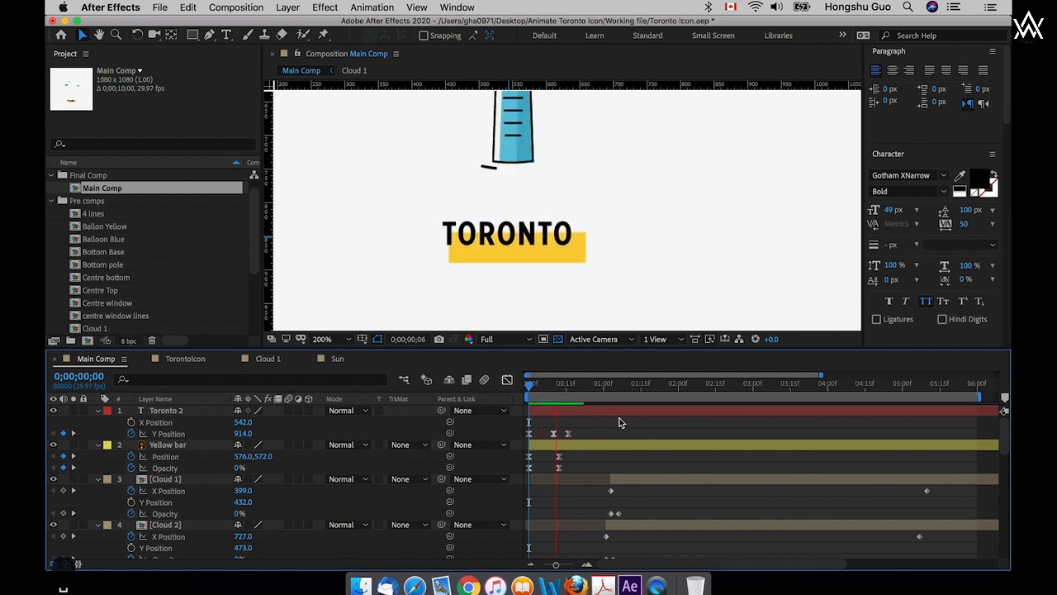
pyautogui.click(532, 384)
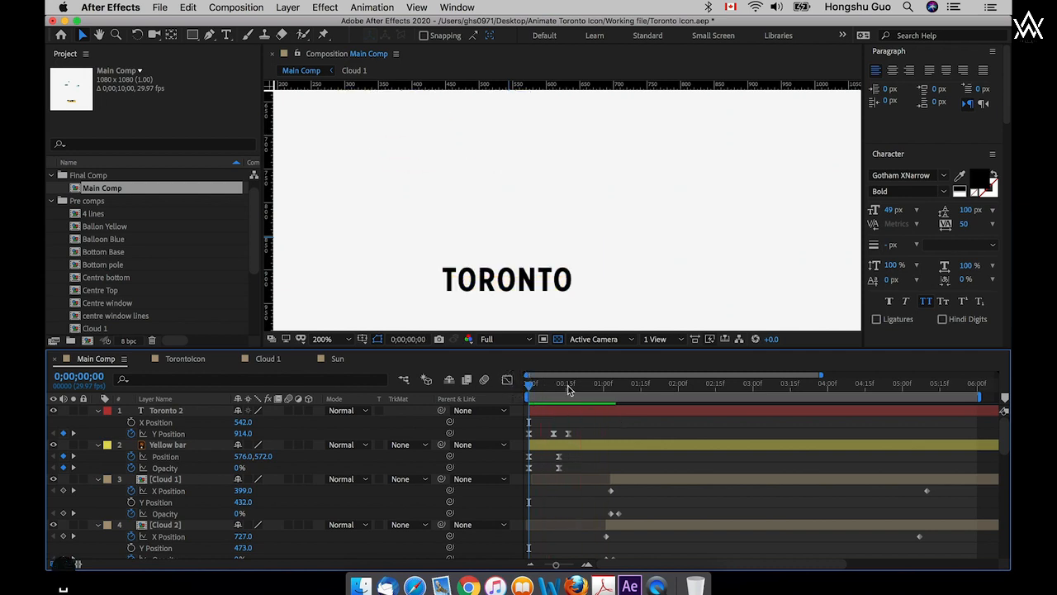
pyautogui.press('space')
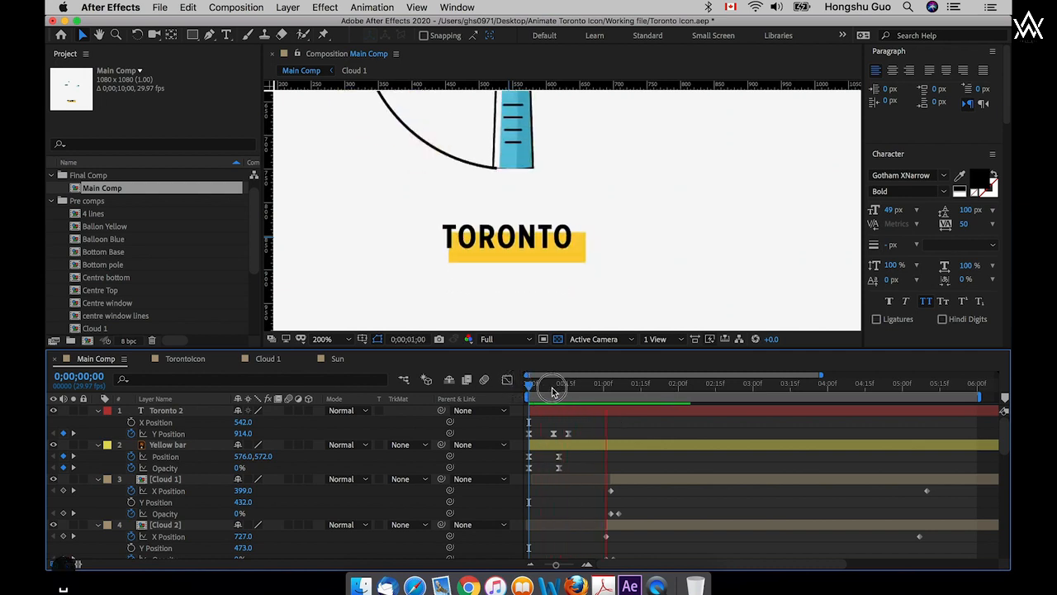
# - Set the Toronto text's Y Position at frame 10 to 840 and preview the rise from the start
pyautogui.click(553, 390)
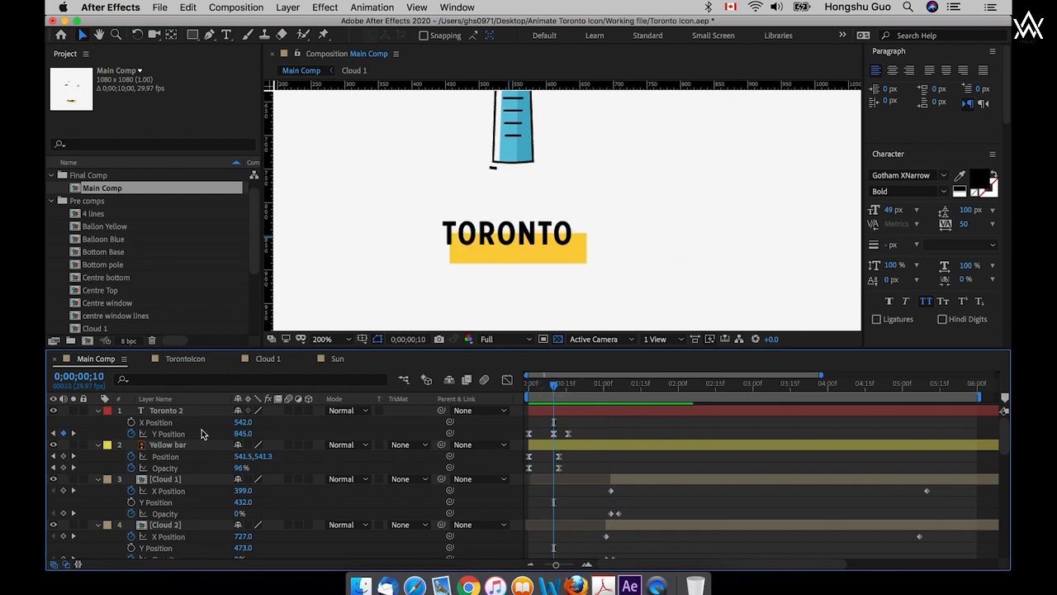
pyautogui.click(242, 434)
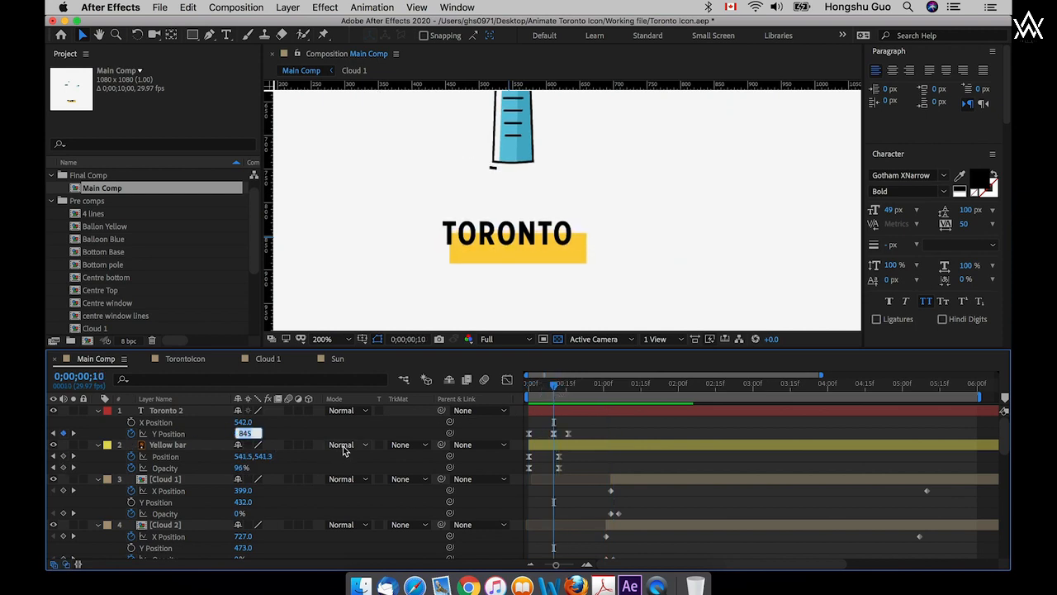
pyautogui.write('840')
pyautogui.press('Return')
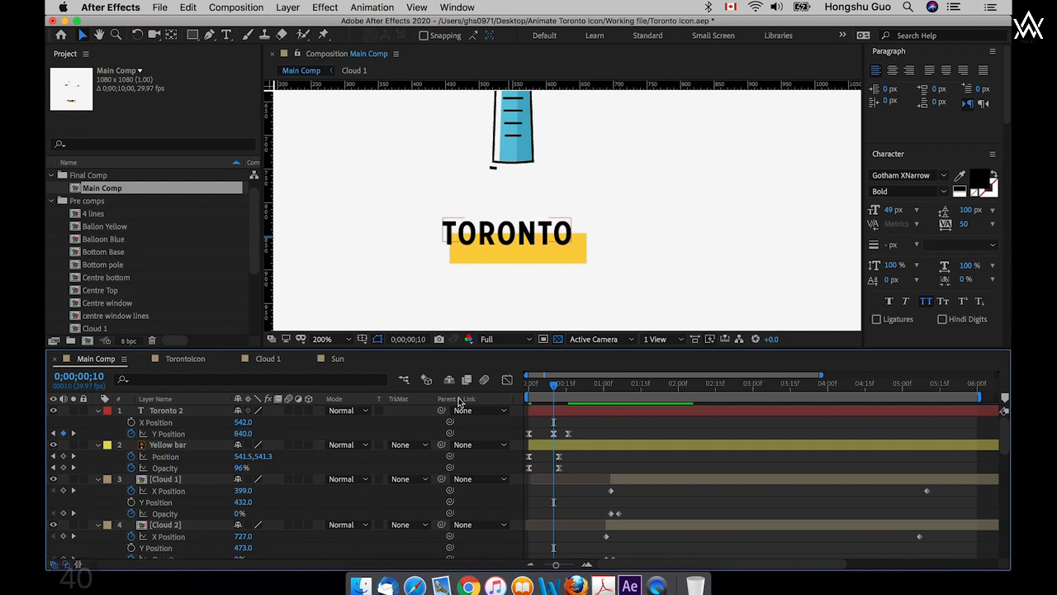
pyautogui.moveTo(553, 385); pyautogui.dragTo(513, 390)
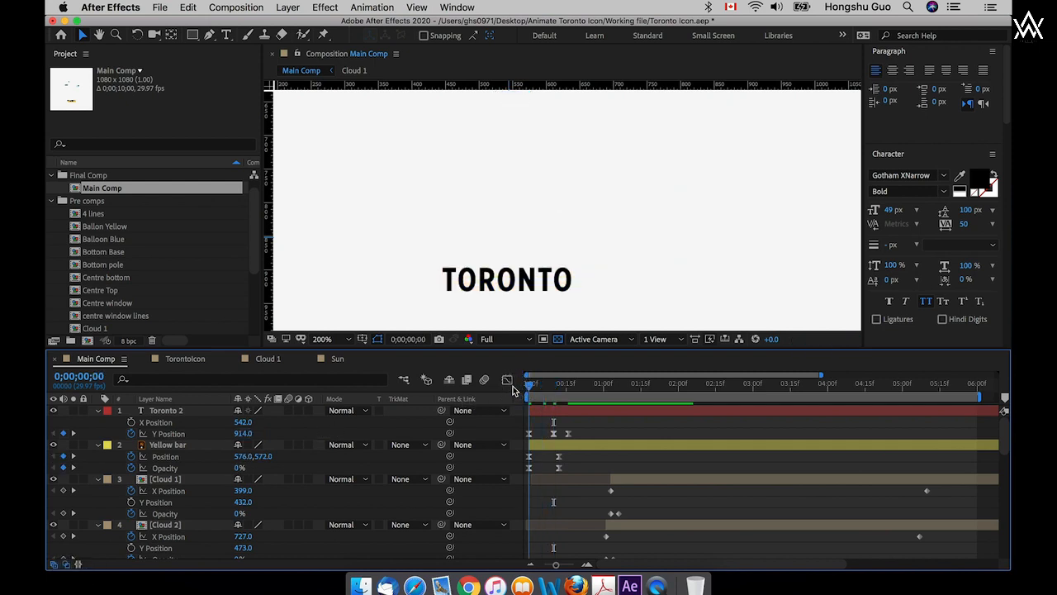
pyautogui.press('space')
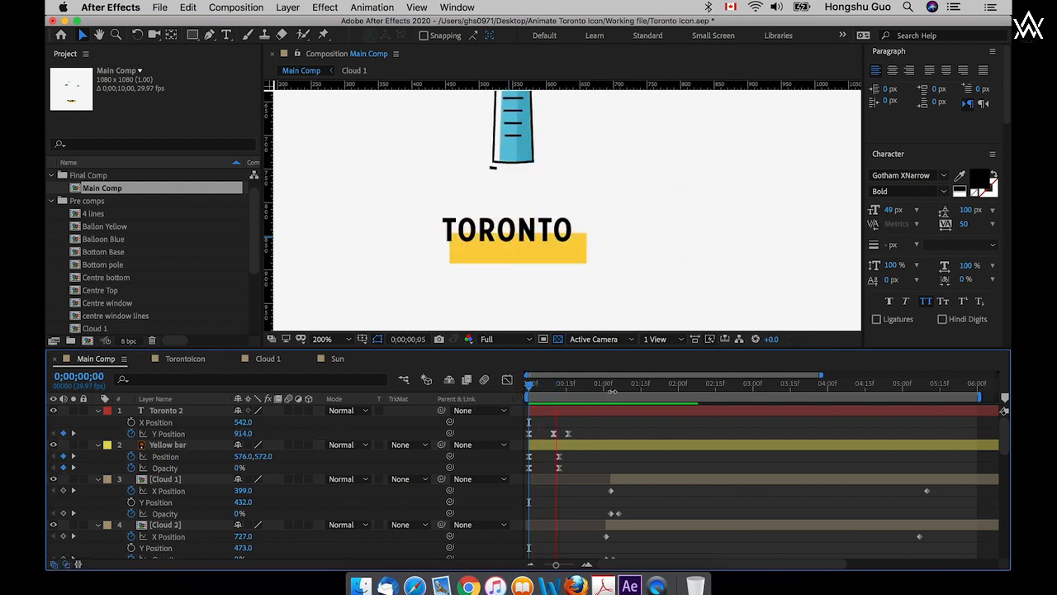
pyautogui.press('space')
# - Show the speed graph of the text's Y Position keyframes and lengthen the ease handles between frames 0 and 10
pyautogui.moveTo(583, 428); pyautogui.dragTo(524, 438)
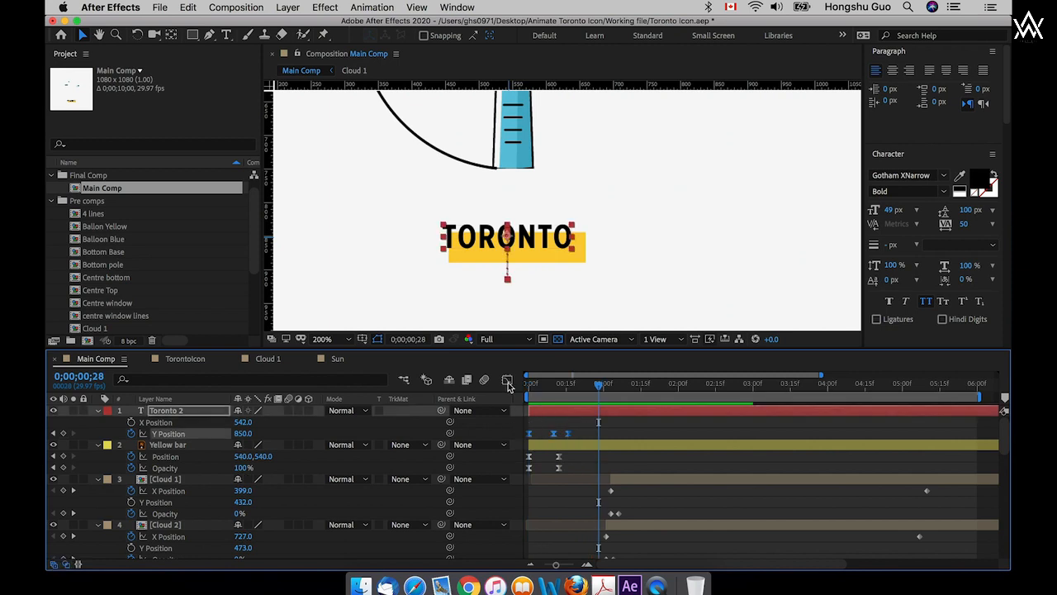
pyautogui.click(507, 380)
pyautogui.click(727, 551)
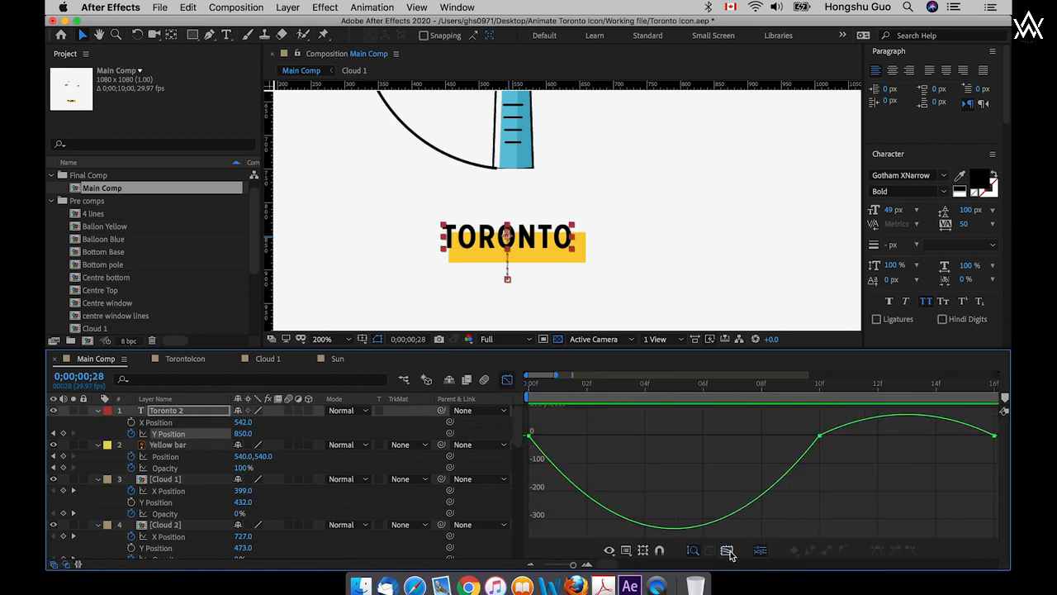
pyautogui.click(530, 434)
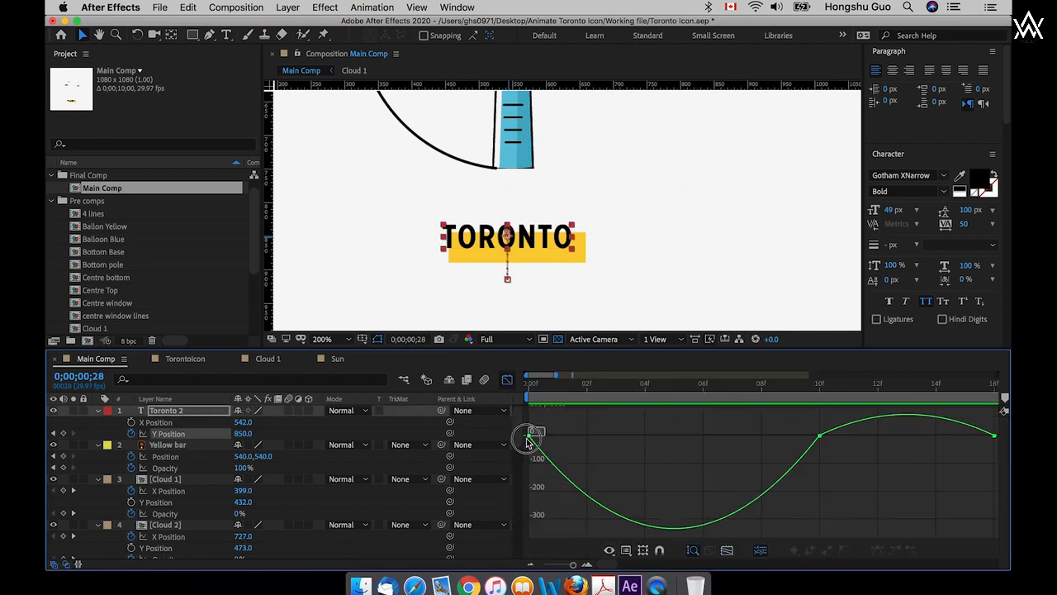
pyautogui.moveTo(579, 435); pyautogui.dragTo(598, 435)
pyautogui.click(810, 436)
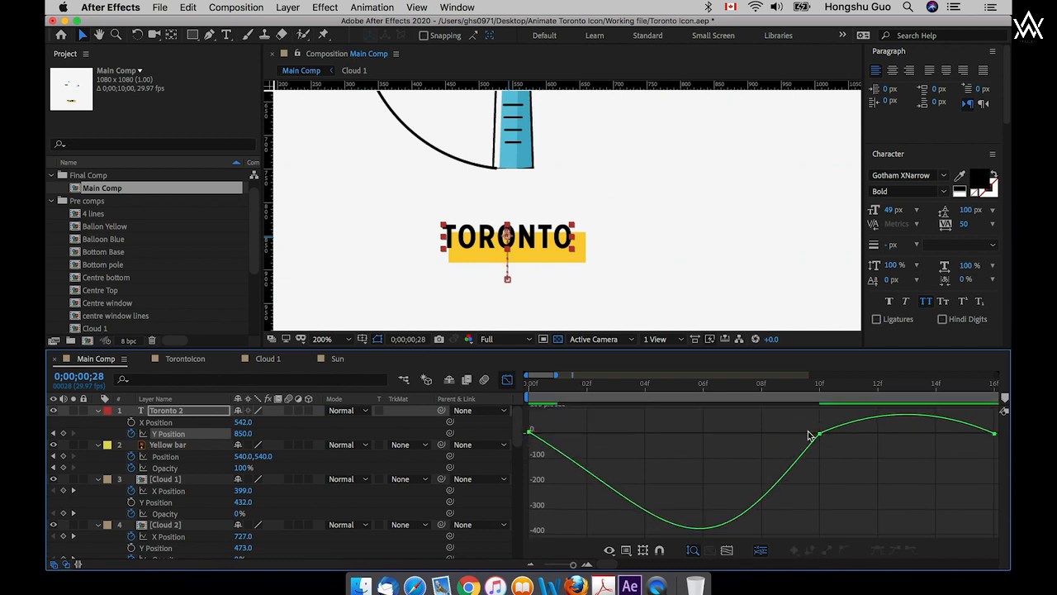
pyautogui.click(810, 435)
pyautogui.moveTo(771, 433); pyautogui.dragTo(748, 432)
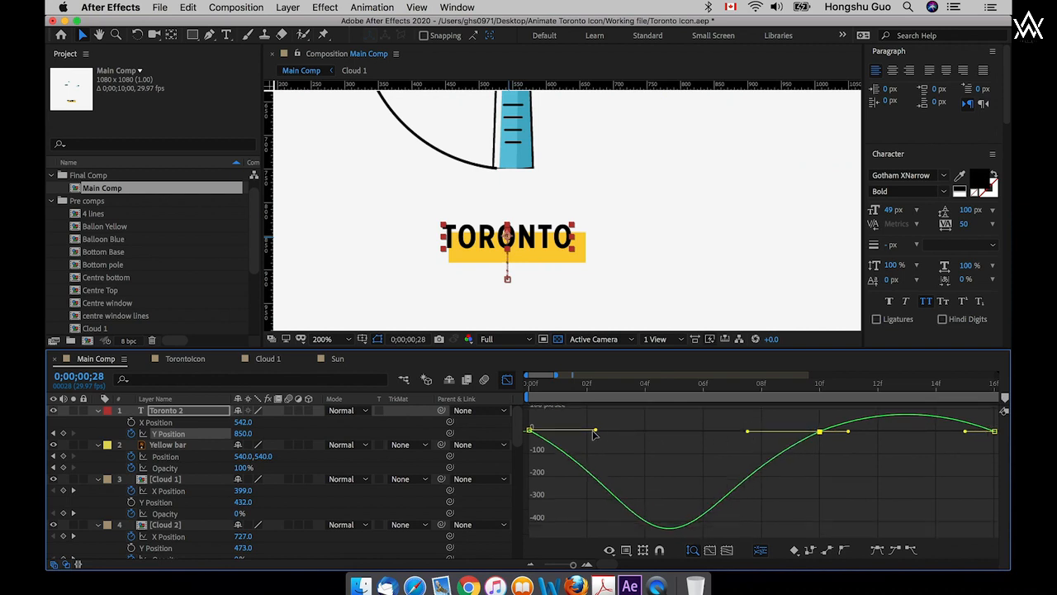
pyautogui.moveTo(594, 434); pyautogui.dragTo(599, 430)
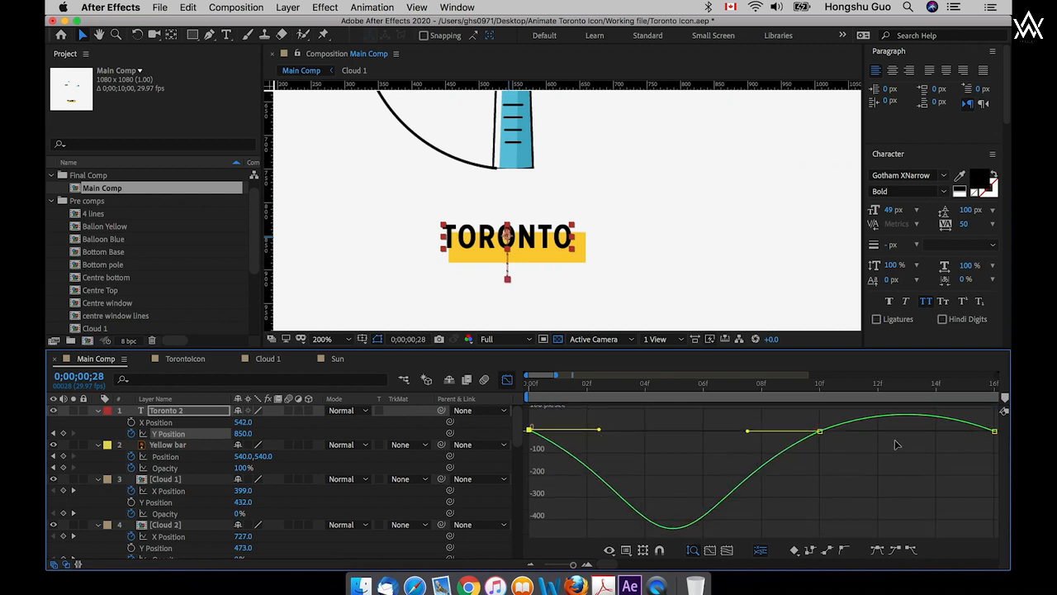
# - Lengthen the Y Position ease handles between frames 10 and 16, and return to the layer bar view
pyautogui.moveTo(885, 439)
pyautogui.mouseDown()
pyautogui.moveTo(809, 424)
pyautogui.moveTo(865, 433)
pyautogui.mouseUp()
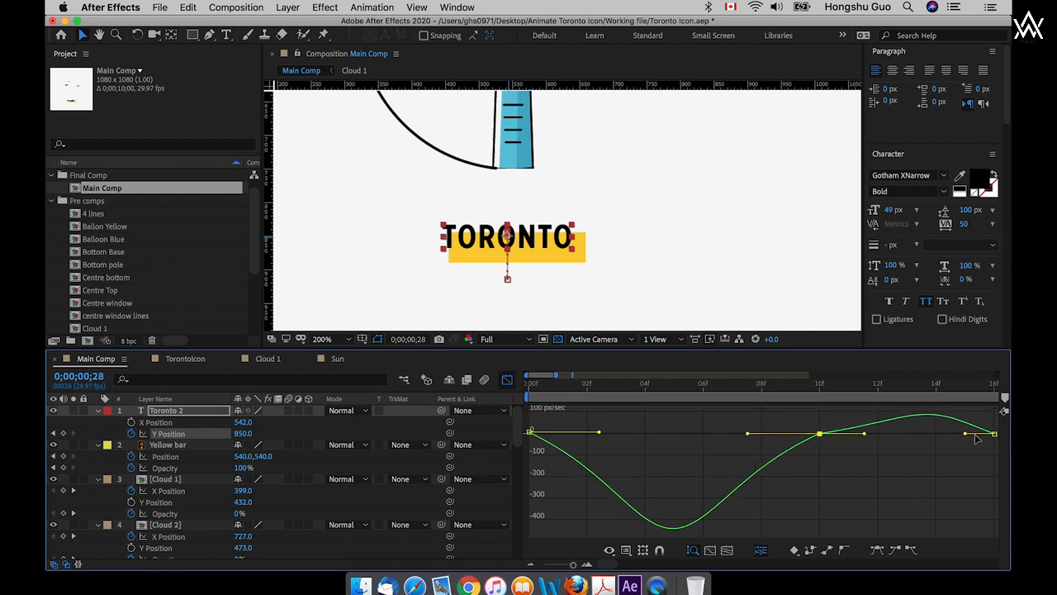
pyautogui.moveTo(996, 448); pyautogui.dragTo(950, 434)
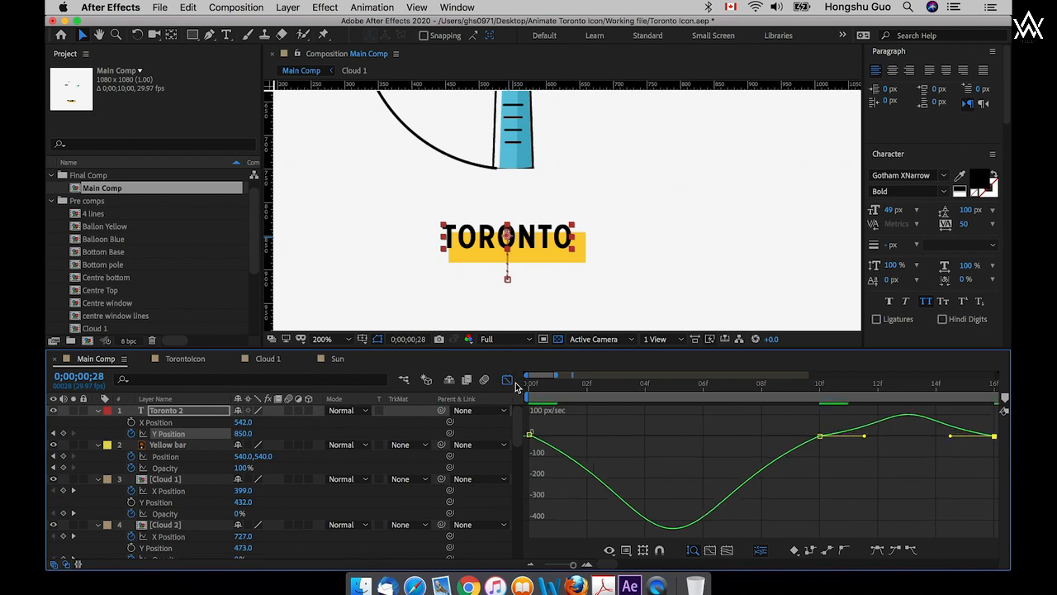
pyautogui.click(507, 379)
# - Play the eased Toronto text animation several times from the start of the timeline to judge its overshoot
pyautogui.moveTo(556, 568); pyautogui.dragTo(552, 567)
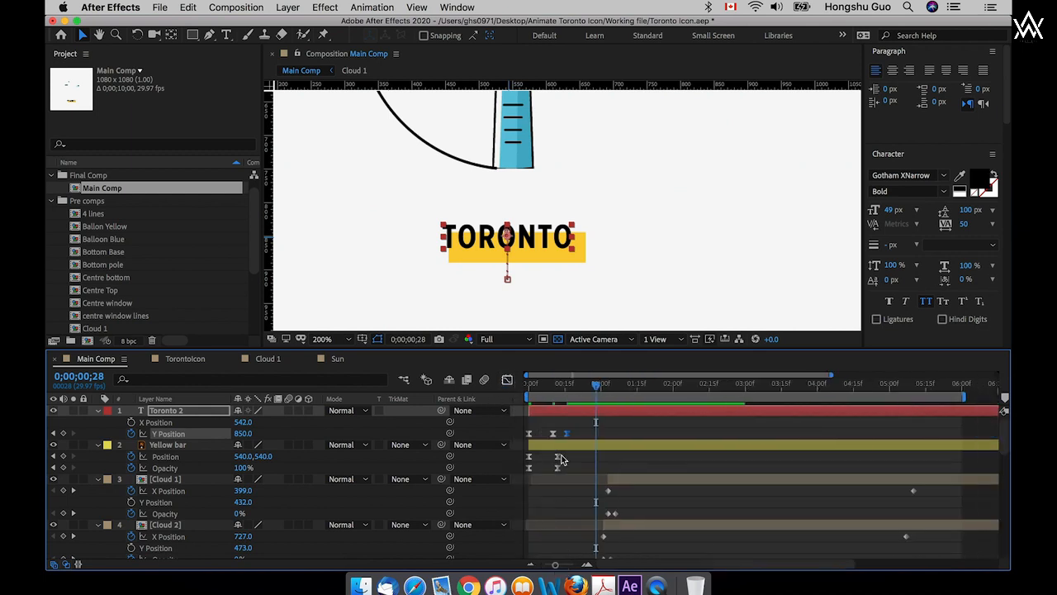
pyautogui.click(528, 383)
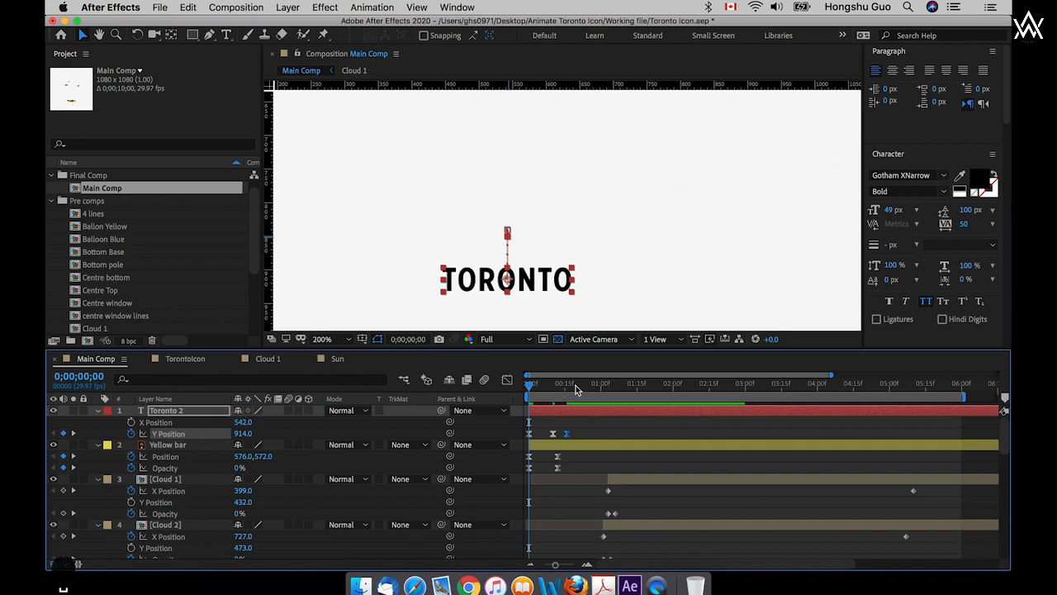
pyautogui.press('space')
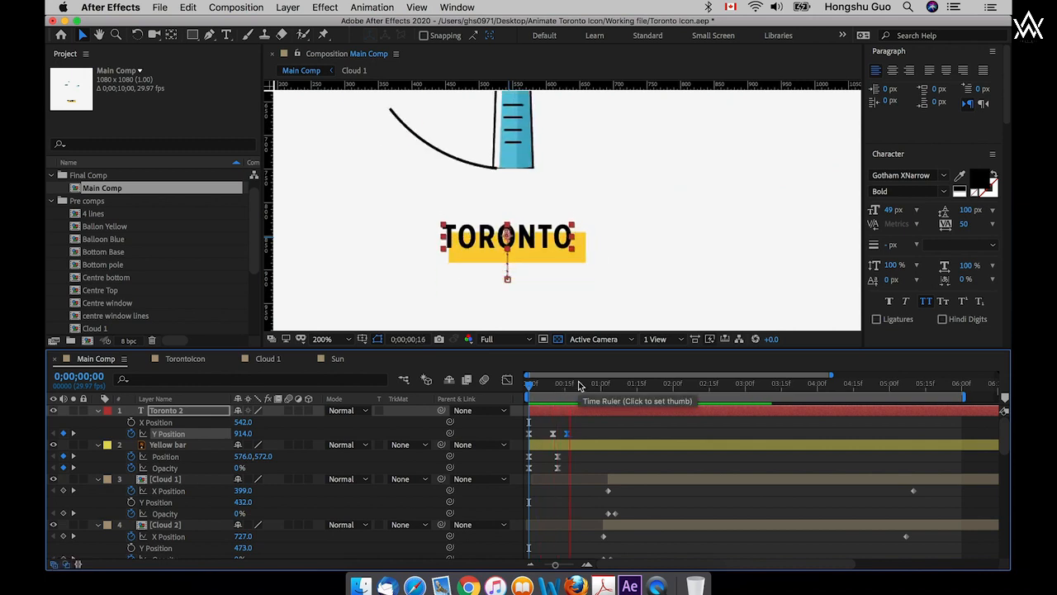
pyautogui.click(529, 384)
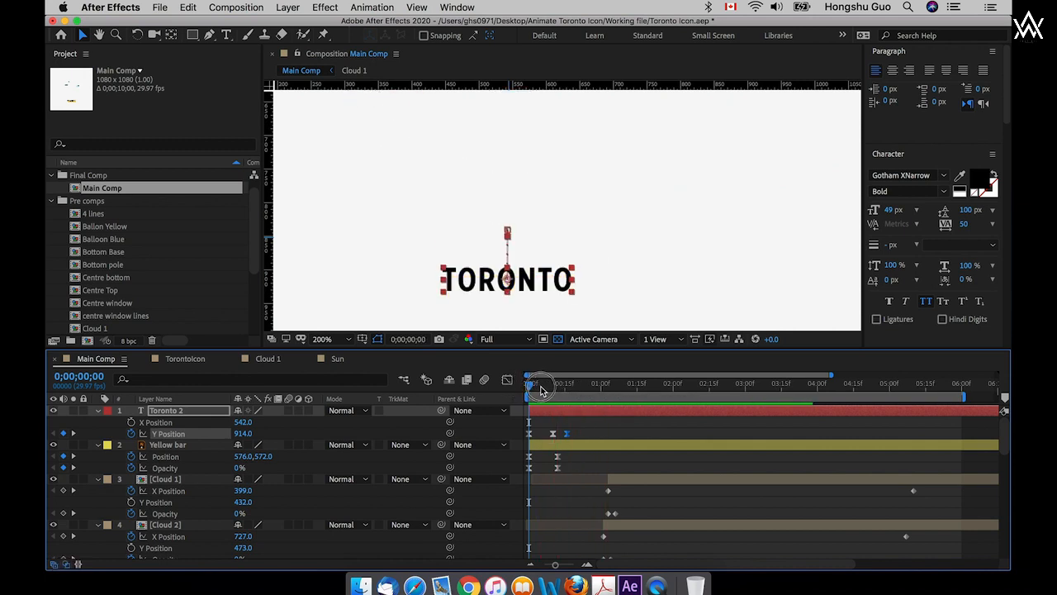
pyautogui.press('space')
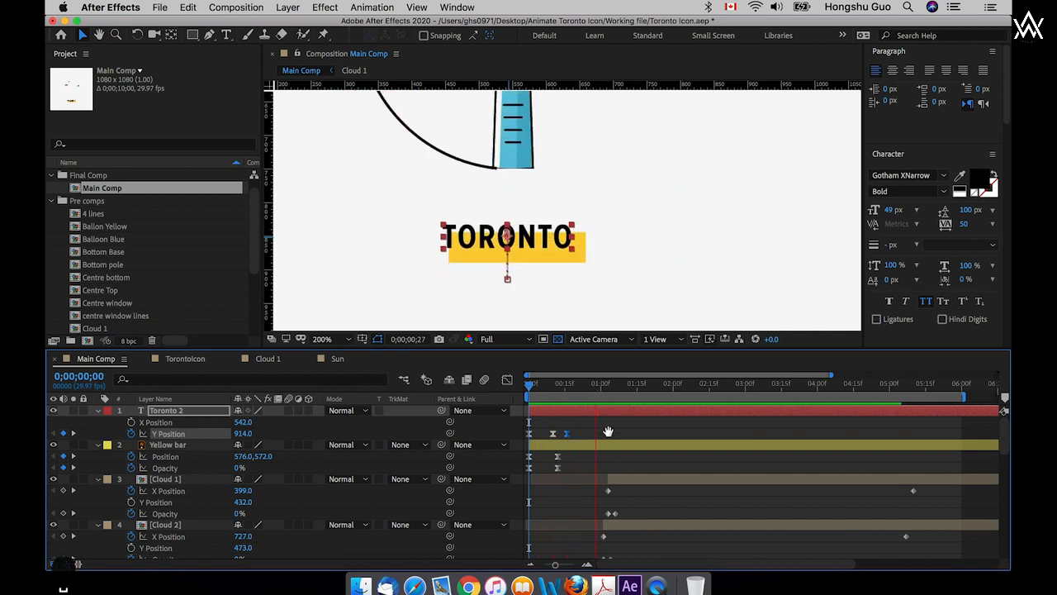
pyautogui.click(607, 430)
pyautogui.click(535, 386)
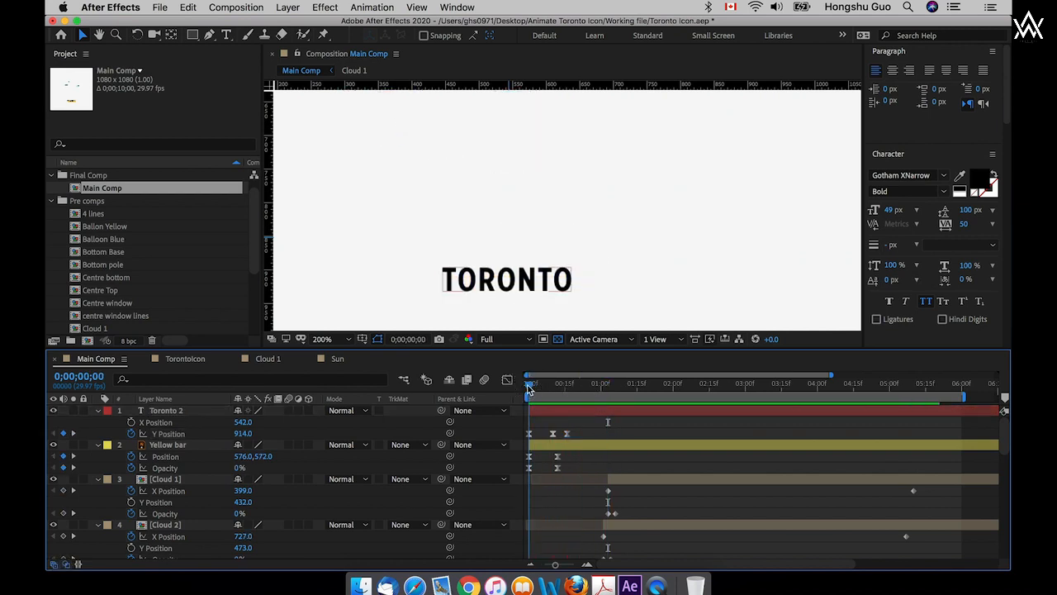
pyautogui.press('space')
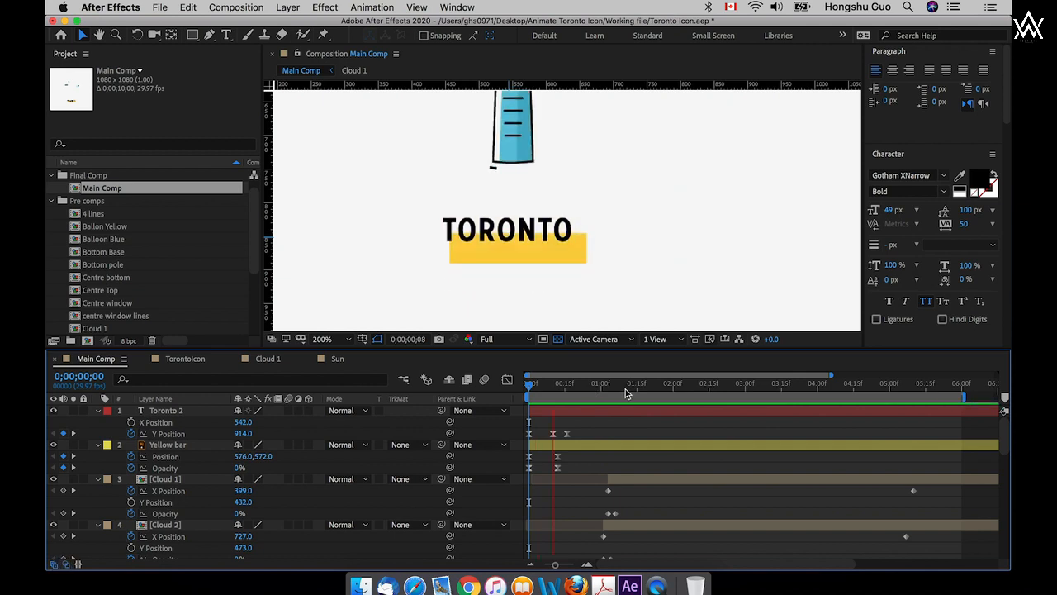
pyautogui.click(581, 385)
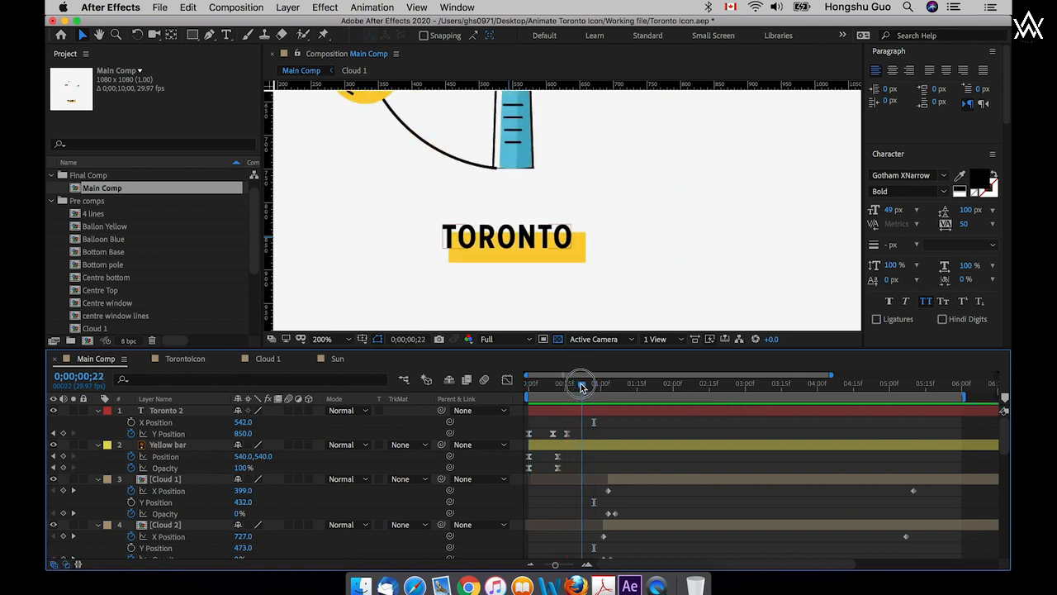
pyautogui.click(529, 385)
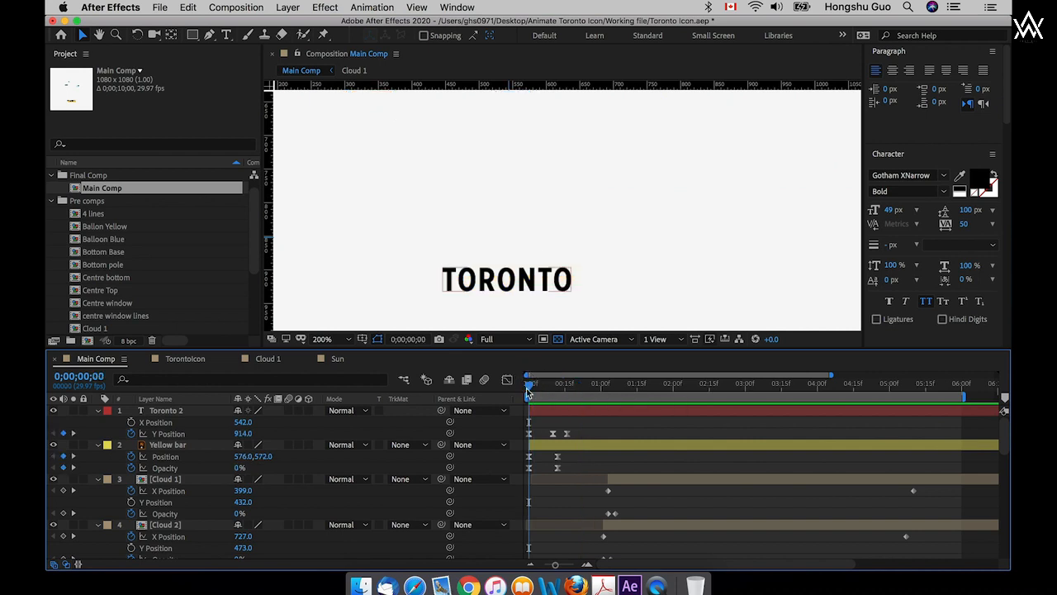
pyautogui.moveTo(529, 390)
pyautogui.mouseDown()
pyautogui.moveTo(553, 382)
pyautogui.moveTo(529, 383)
pyautogui.mouseUp()
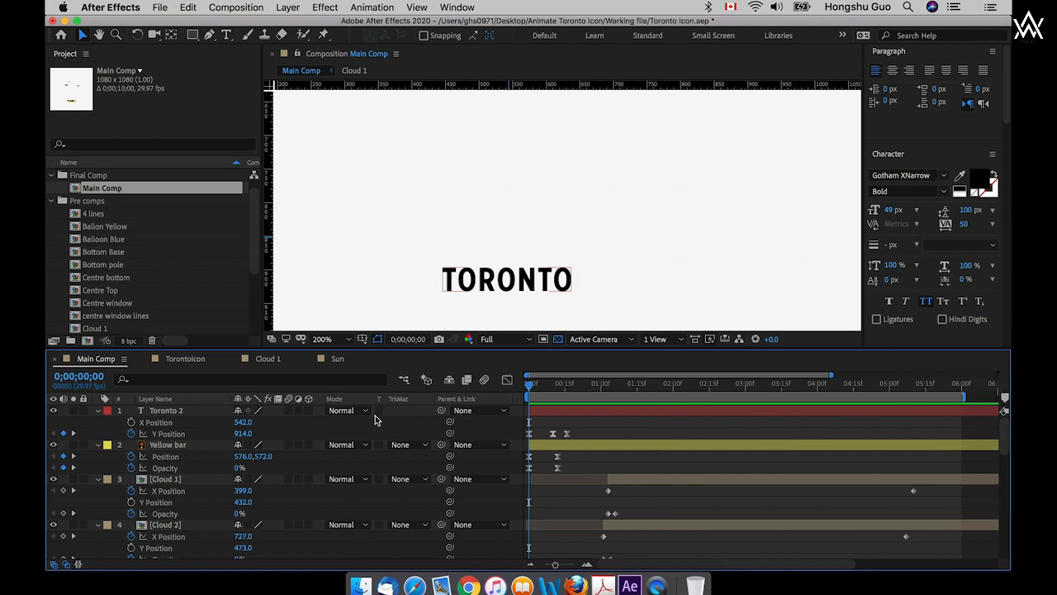
# - Duplicate the Toronto 2 text layer six times to have one layer per letter
pyautogui.click(169, 412)
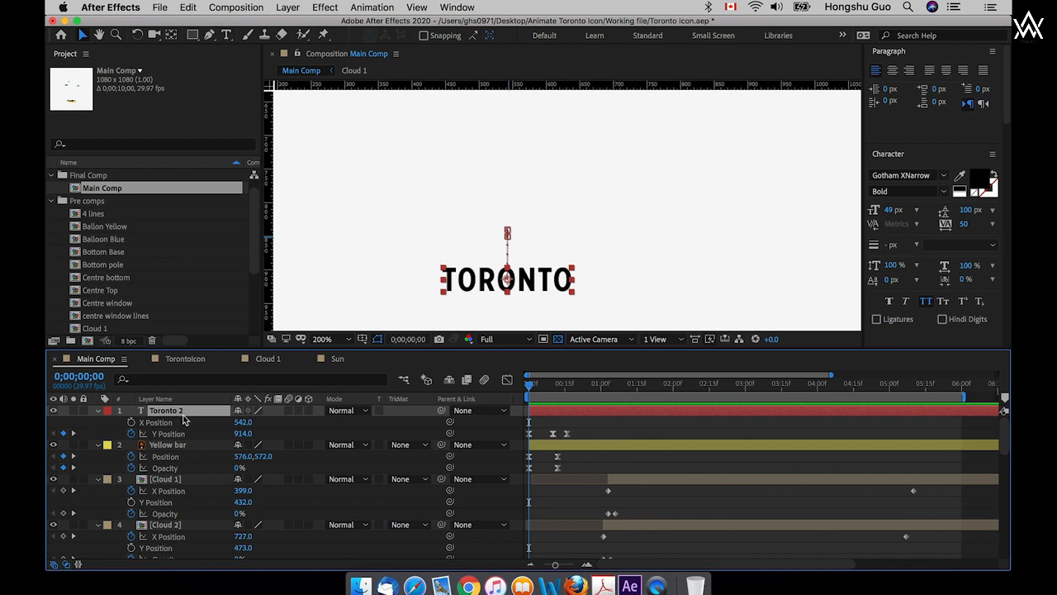
pyautogui.click(576, 426)
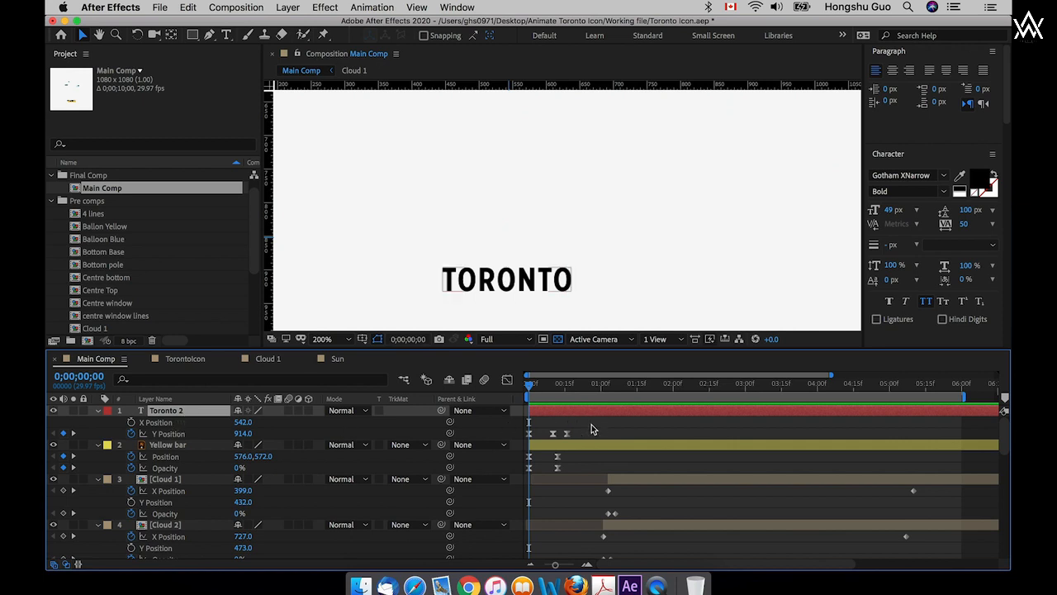
pyautogui.click(189, 411)
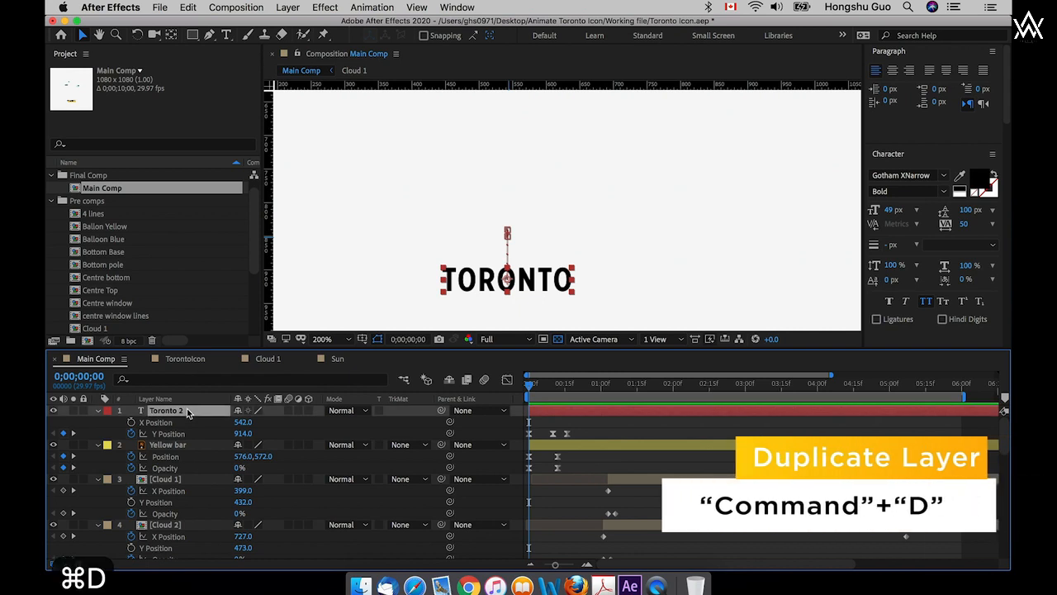
pyautogui.press('super+d')
pyautogui.press('super+d')
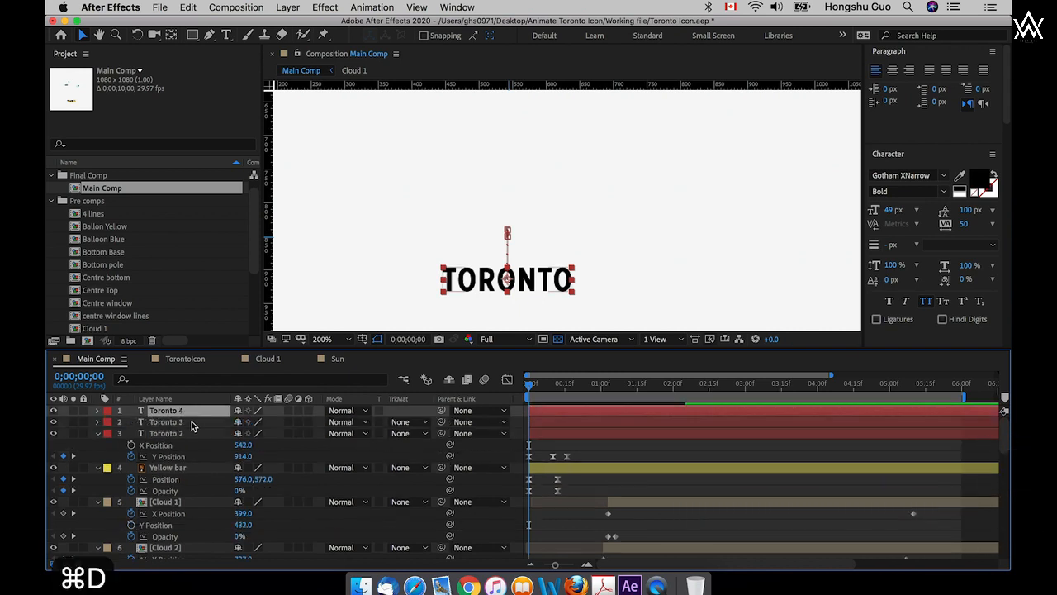
pyautogui.press('super+d')
pyautogui.press('super+d')
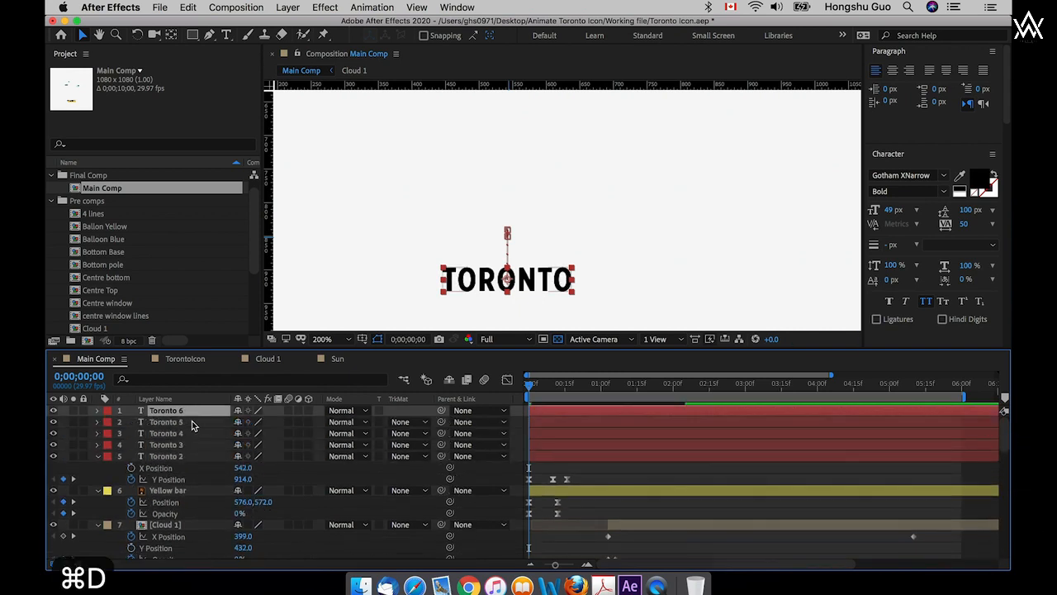
pyautogui.press('super+d')
pyautogui.press('super+d')
# - Draw a rectangular mask around the letter T at the start of the word on the Toronto 2 layer
pyautogui.click(178, 480)
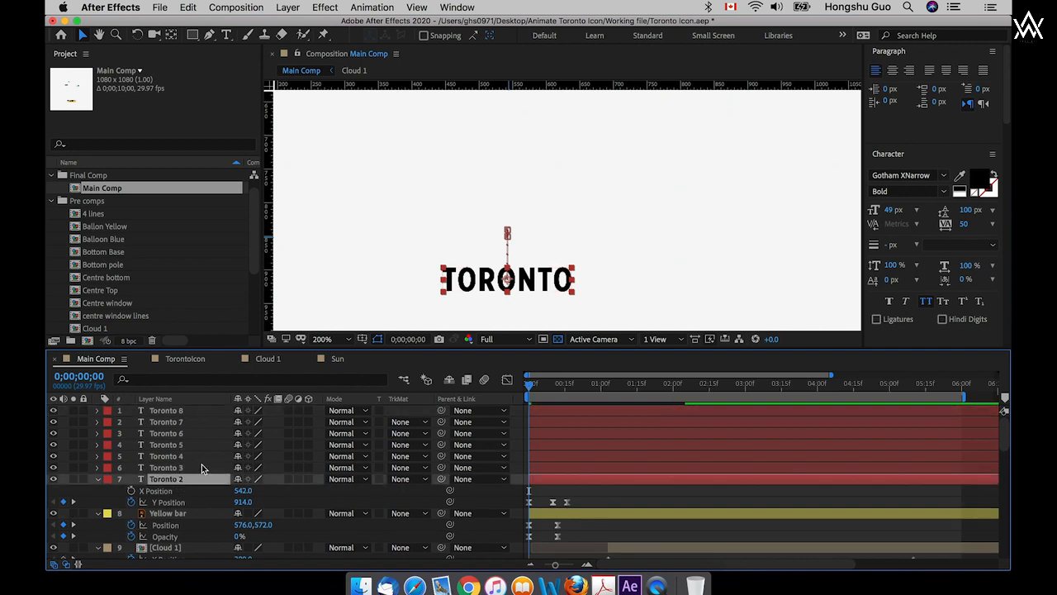
pyautogui.click(519, 310)
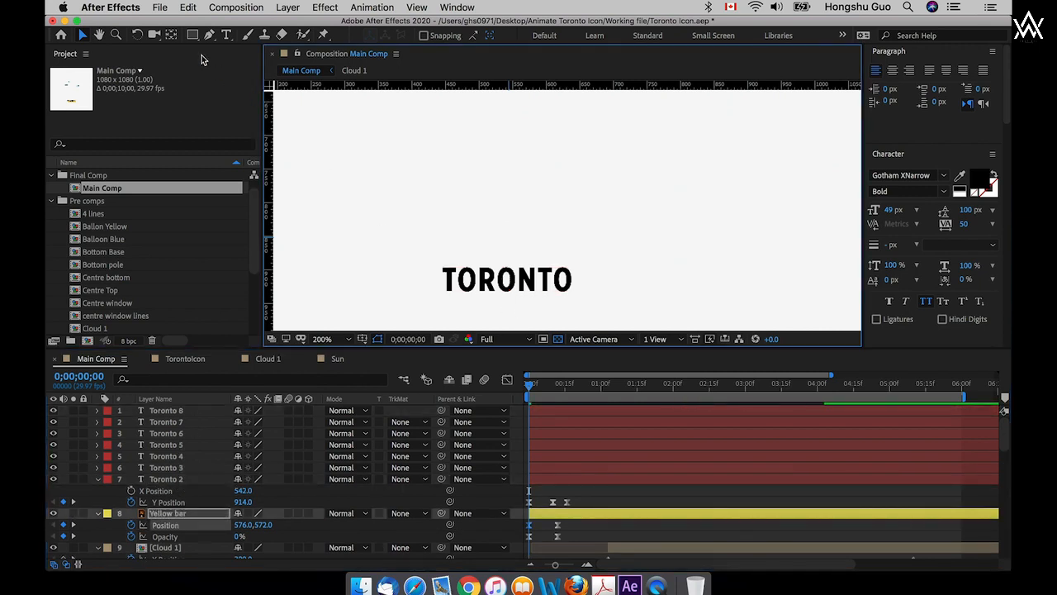
pyautogui.click(172, 481)
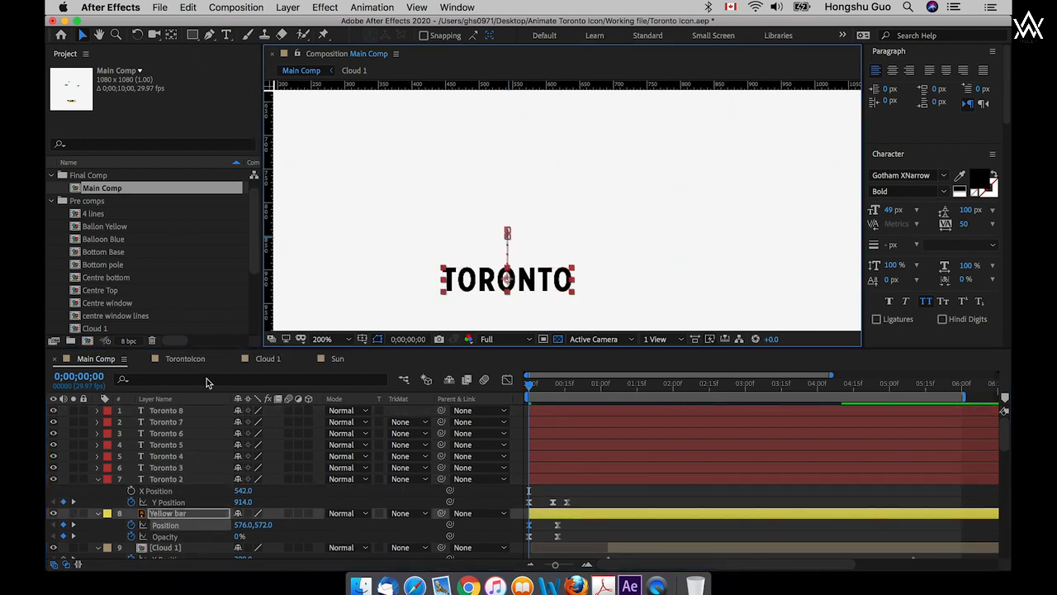
pyautogui.click(193, 36)
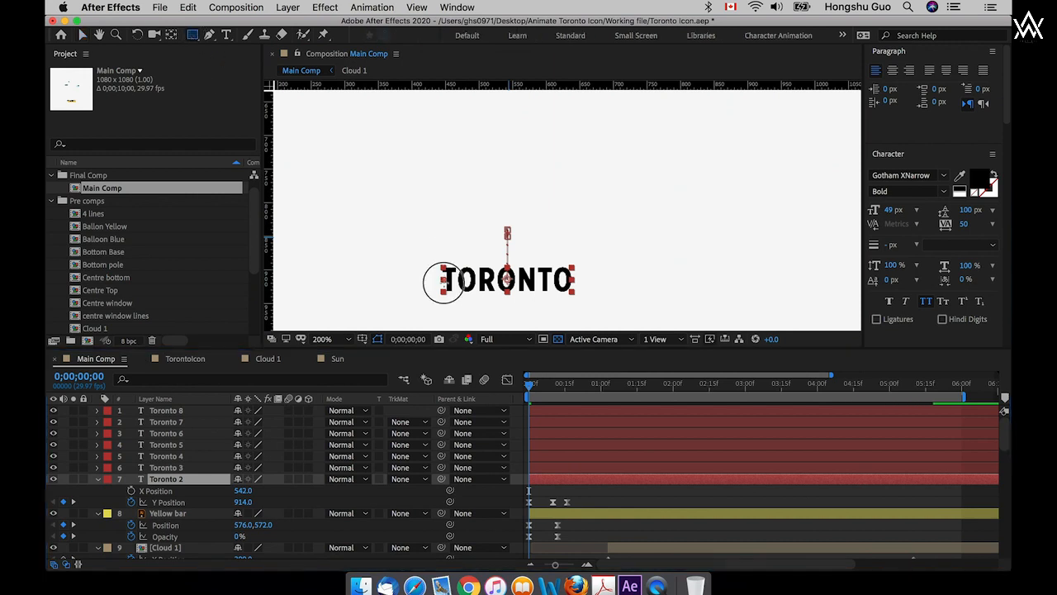
pyautogui.moveTo(433, 258); pyautogui.dragTo(457, 299)
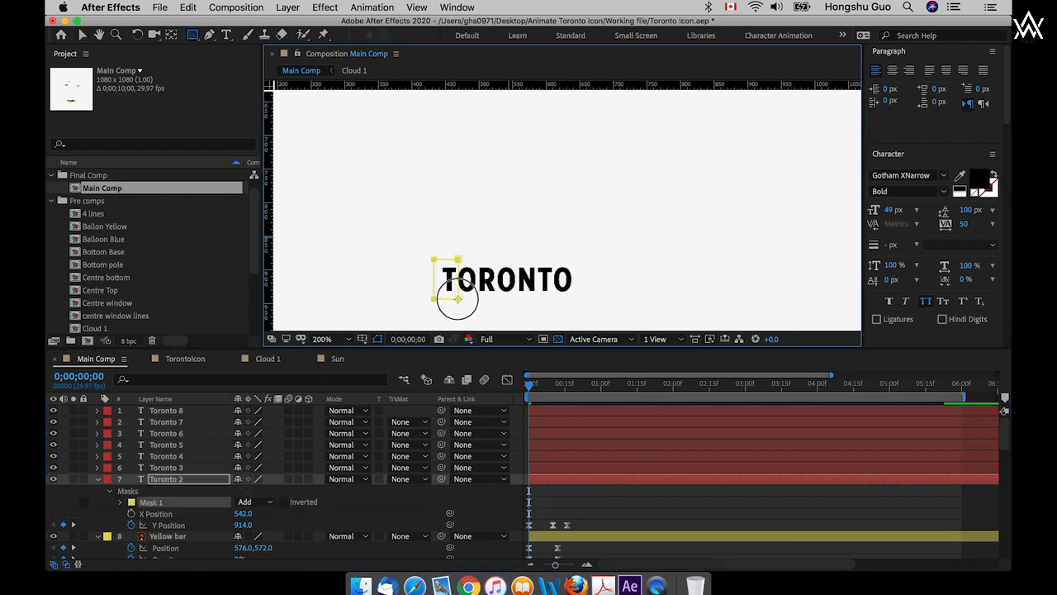
# - Draw a rectangular mask around the first letter O on the Toronto 3 layer
pyautogui.click(165, 469)
pyautogui.click(192, 35)
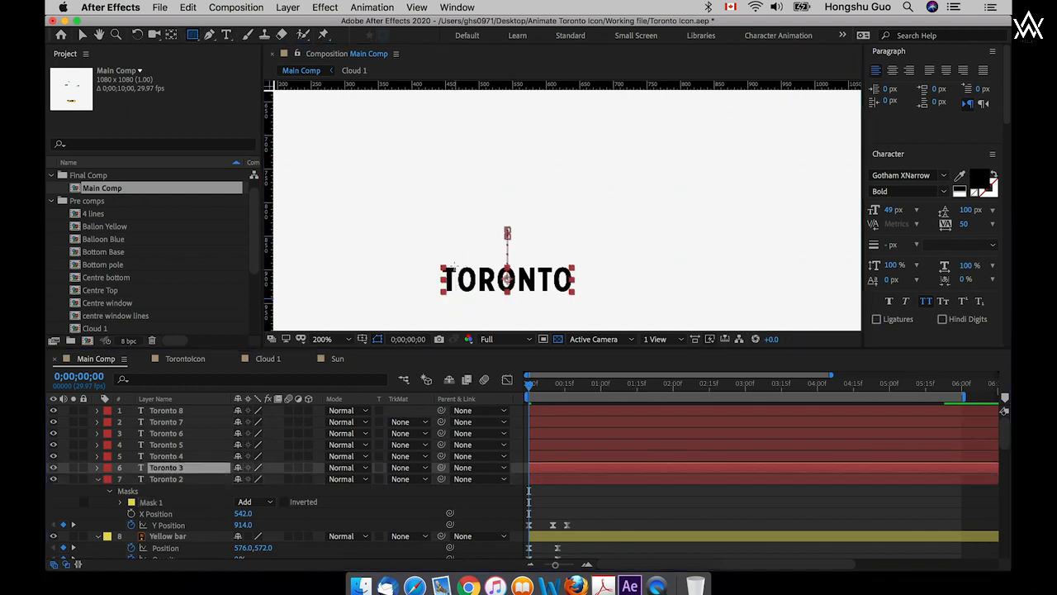
pyautogui.moveTo(455, 262); pyautogui.dragTo(478, 299)
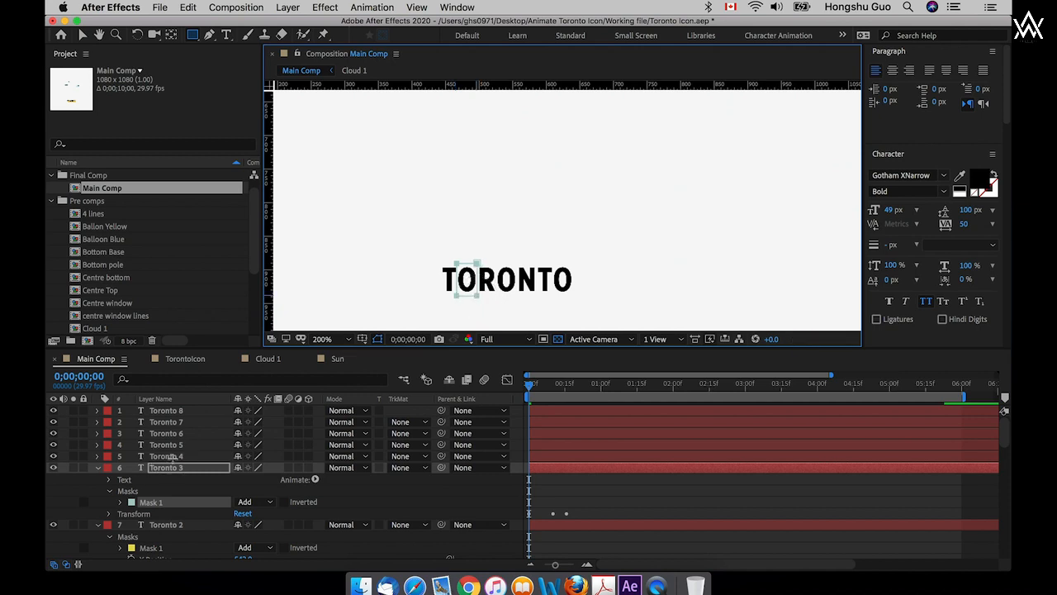
# - Draw a rectangular mask around the letter R on the Toronto 4 layer
pyautogui.click(173, 459)
pyautogui.press('super+equal')
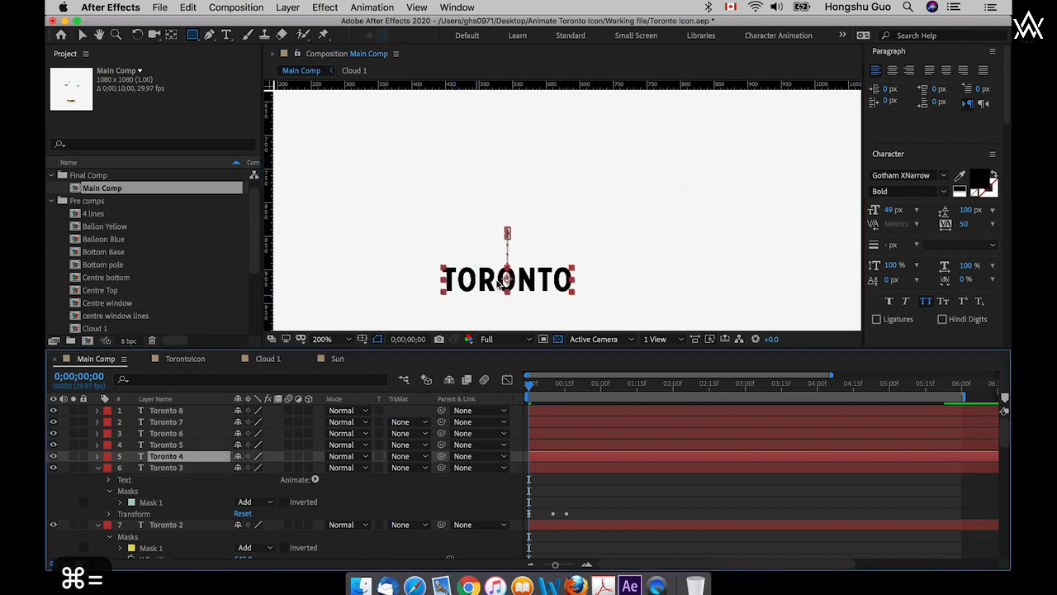
pyautogui.moveTo(532, 260); pyautogui.dragTo(565, 151)
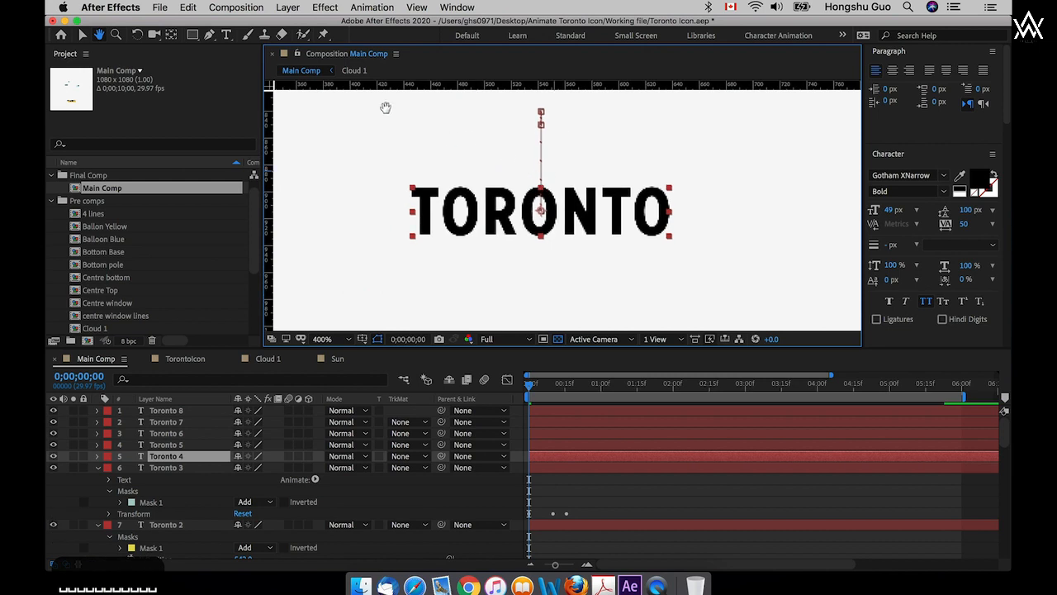
pyautogui.click(195, 35)
pyautogui.moveTo(481, 180); pyautogui.dragTo(519, 239)
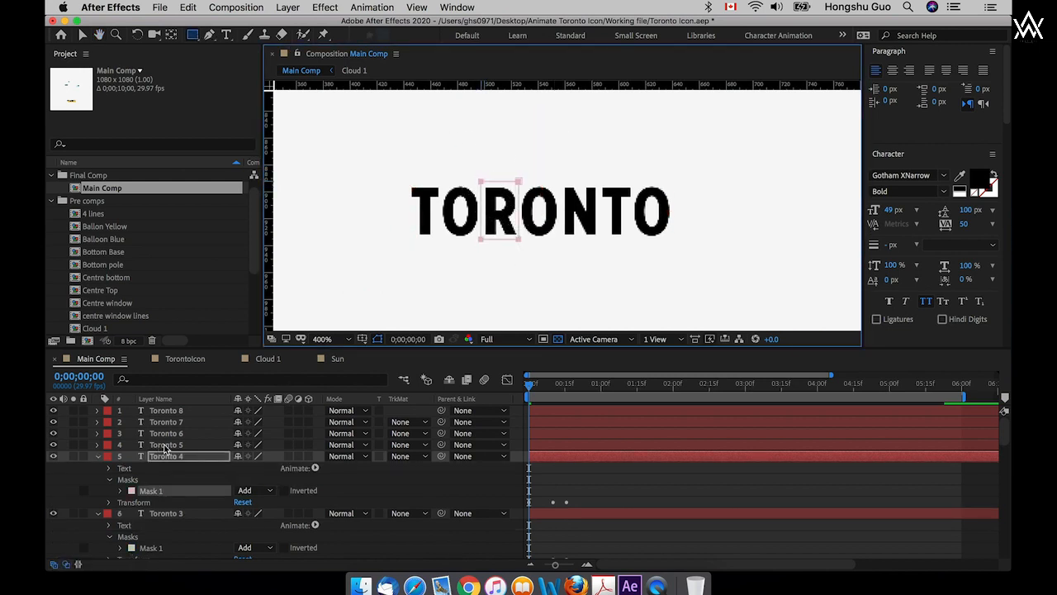
# - Draw rectangular masks around the second letter O on the Toronto 5 layer and the letter N on the Toronto 6 layer
pyautogui.click(166, 446)
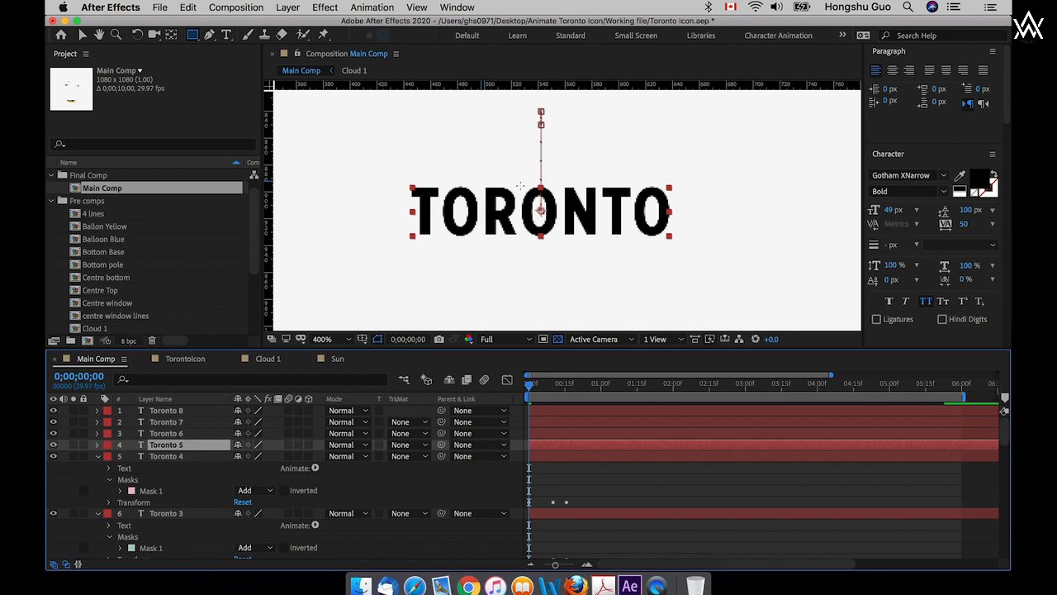
pyautogui.moveTo(520, 183); pyautogui.dragTo(560, 240)
pyautogui.click(165, 435)
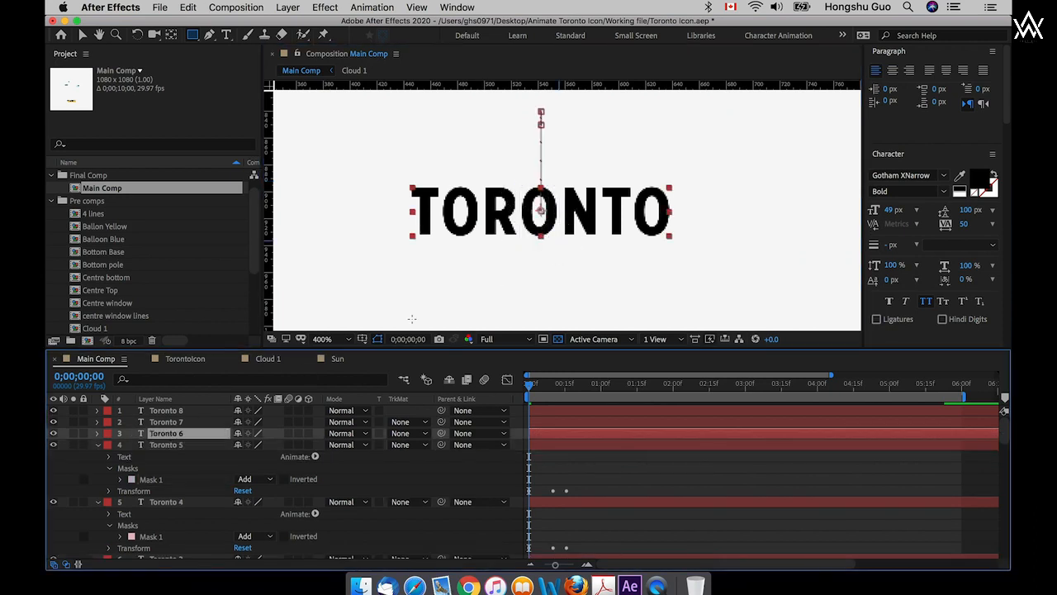
pyautogui.moveTo(596, 237); pyautogui.dragTo(599, 238)
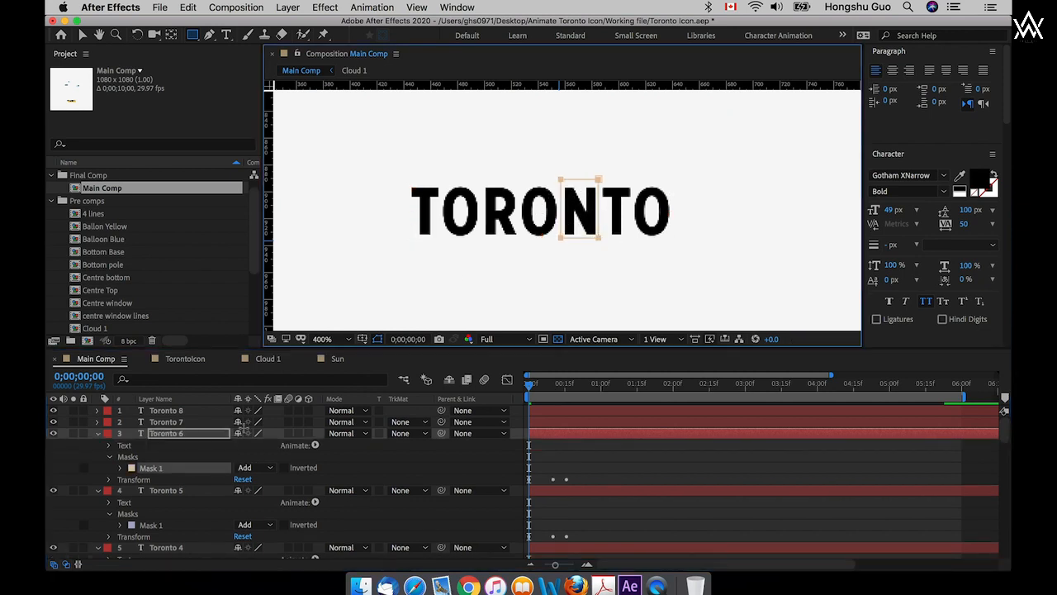
# - Draw rectangular masks around the second letter T on the Toronto 7 layer and the last letter O on the Toronto 8 layer
pyautogui.click(175, 423)
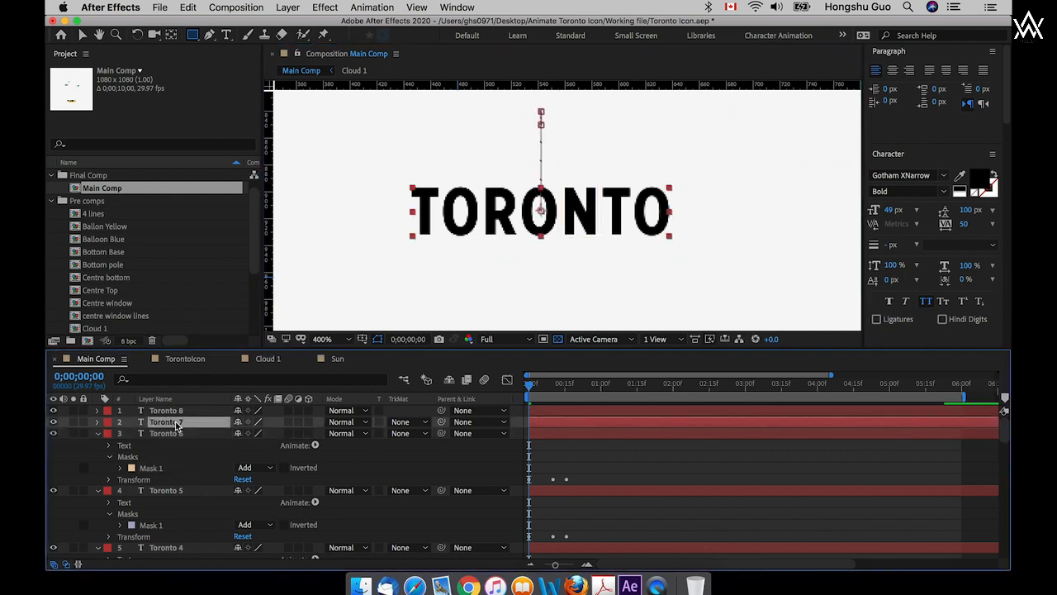
pyautogui.moveTo(598, 179); pyautogui.dragTo(632, 236)
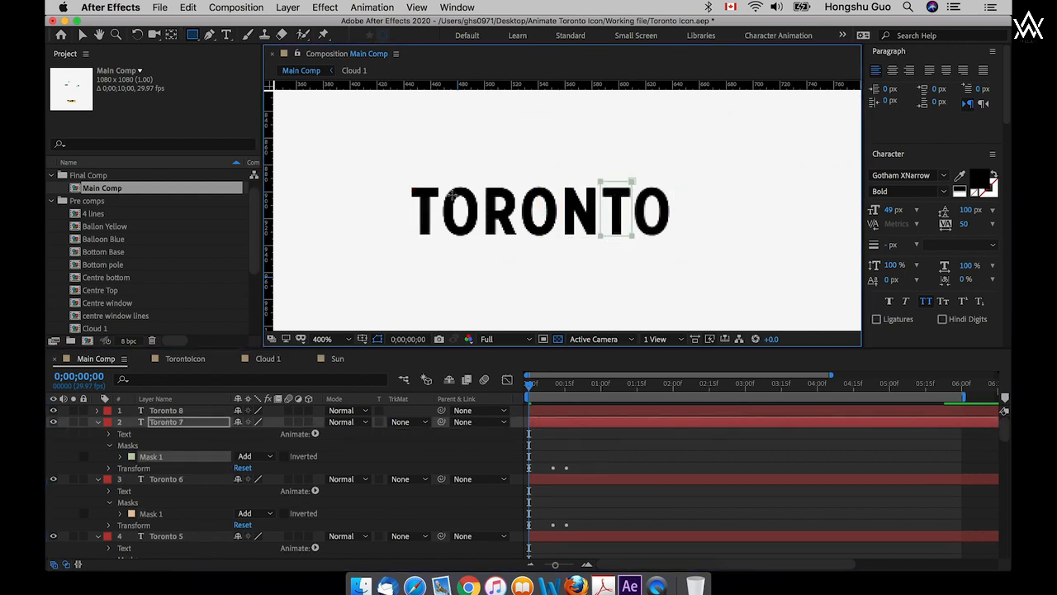
pyautogui.click(167, 411)
pyautogui.moveTo(634, 182); pyautogui.dragTo(676, 241)
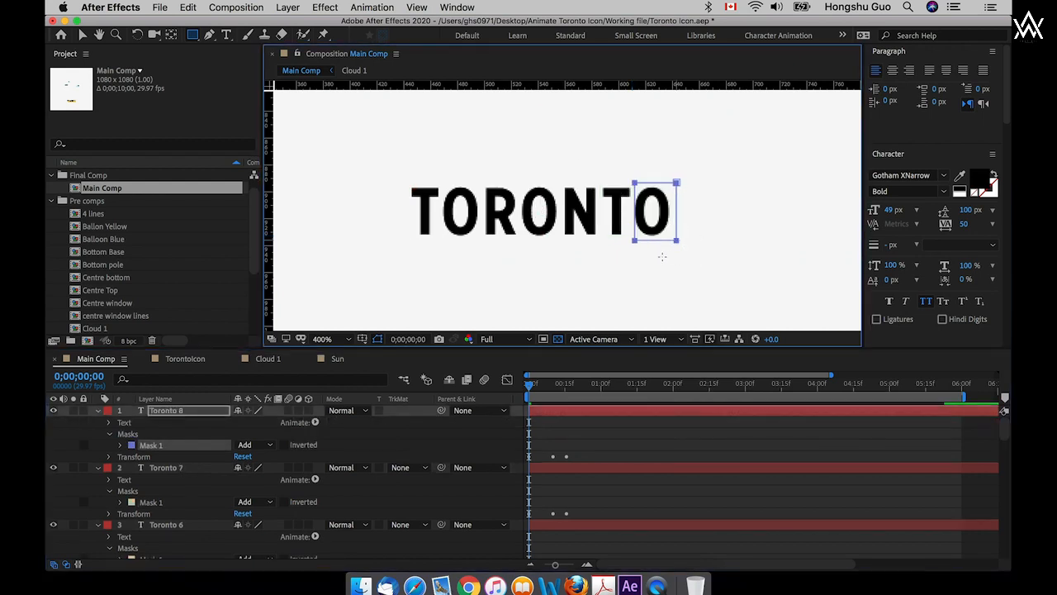
# - Select all layers, collapse their expanded properties in the timeline, and switch back to the Selection tool
pyautogui.press('v')
pyautogui.press('super+a')
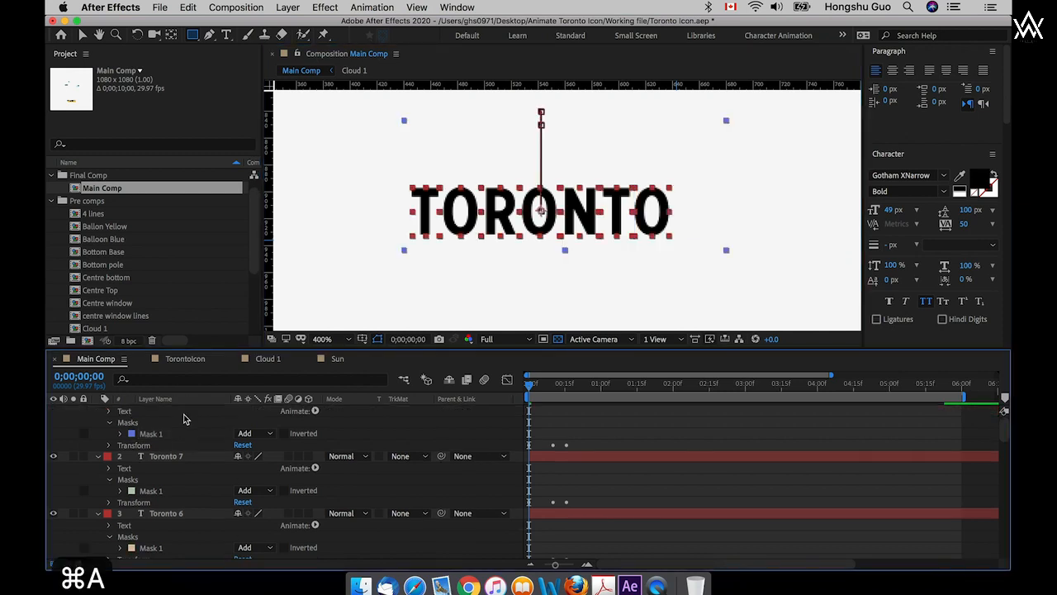
pyautogui.scroll(-1, 196, 456)
pyautogui.press('u')
pyautogui.press('v')
# - Toggle the visibility of each layer from Toronto 2 up to Toronto 8 off and on to check which letter it masks
pyautogui.click(138, 480)
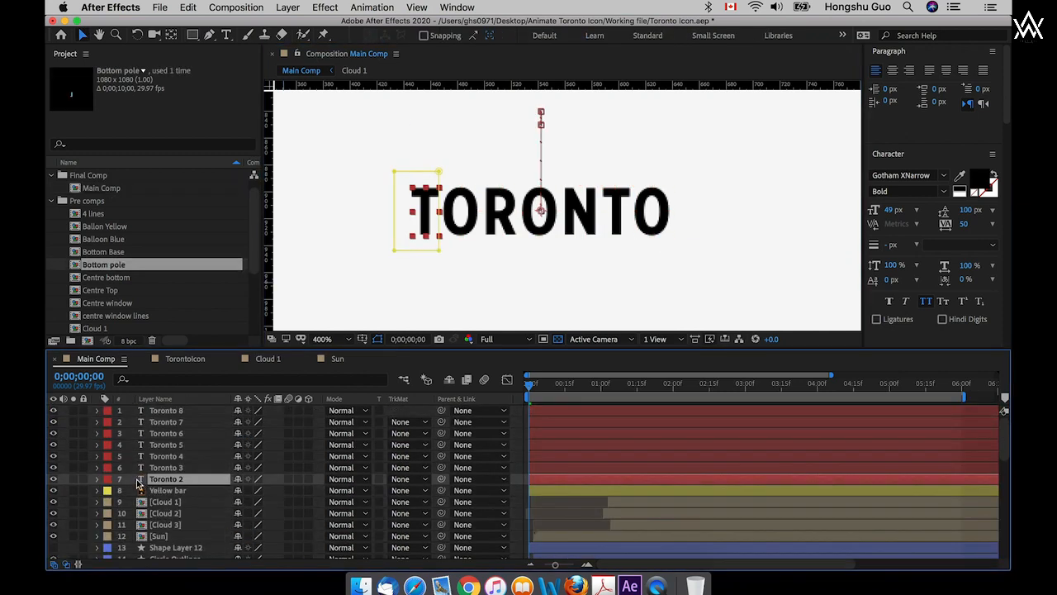
pyautogui.click(55, 481)
pyautogui.click(55, 481)
pyautogui.click(55, 467)
pyautogui.click(55, 467)
pyautogui.click(55, 456)
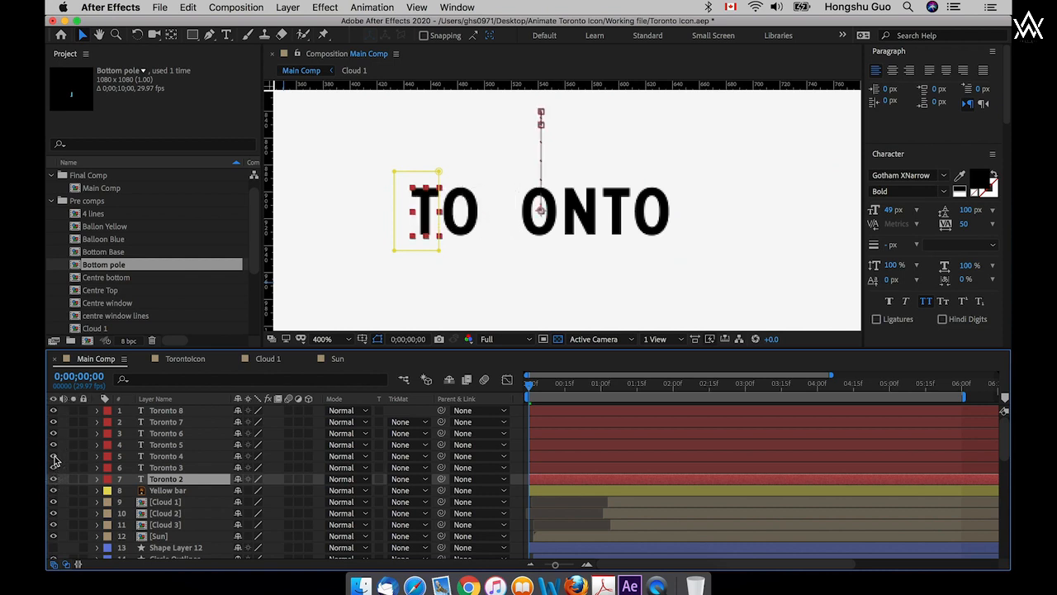
pyautogui.click(55, 456)
pyautogui.click(54, 444)
pyautogui.click(54, 445)
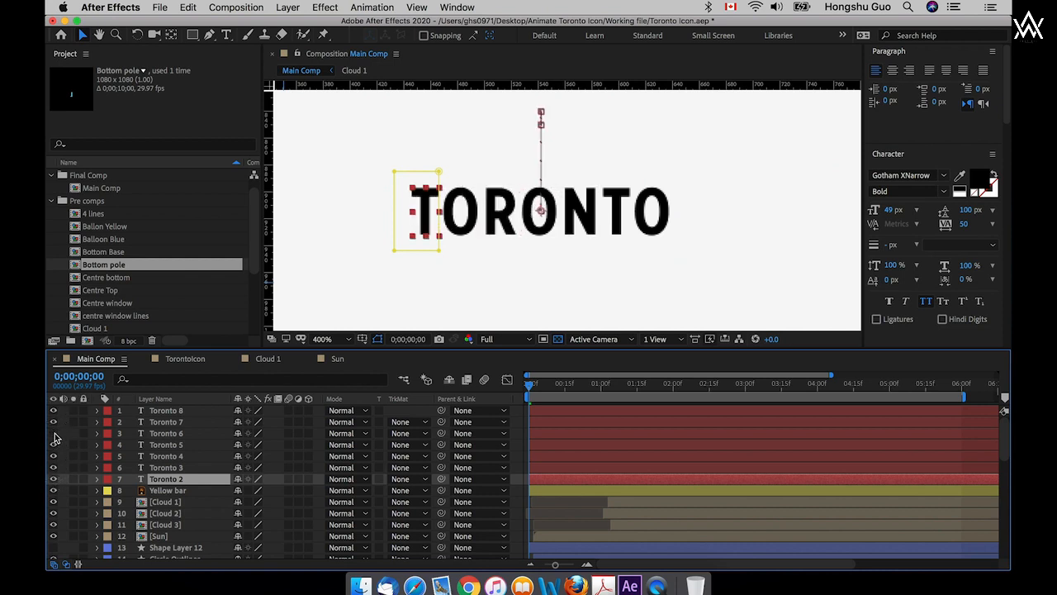
pyautogui.click(54, 433)
pyautogui.click(54, 433)
pyautogui.click(53, 421)
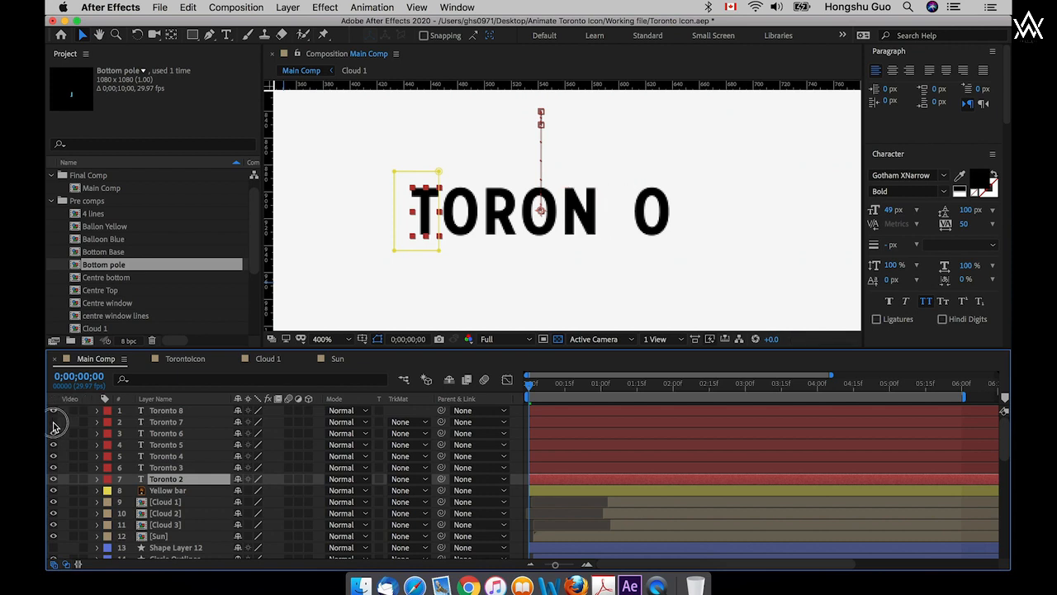
pyautogui.click(53, 421)
pyautogui.click(54, 411)
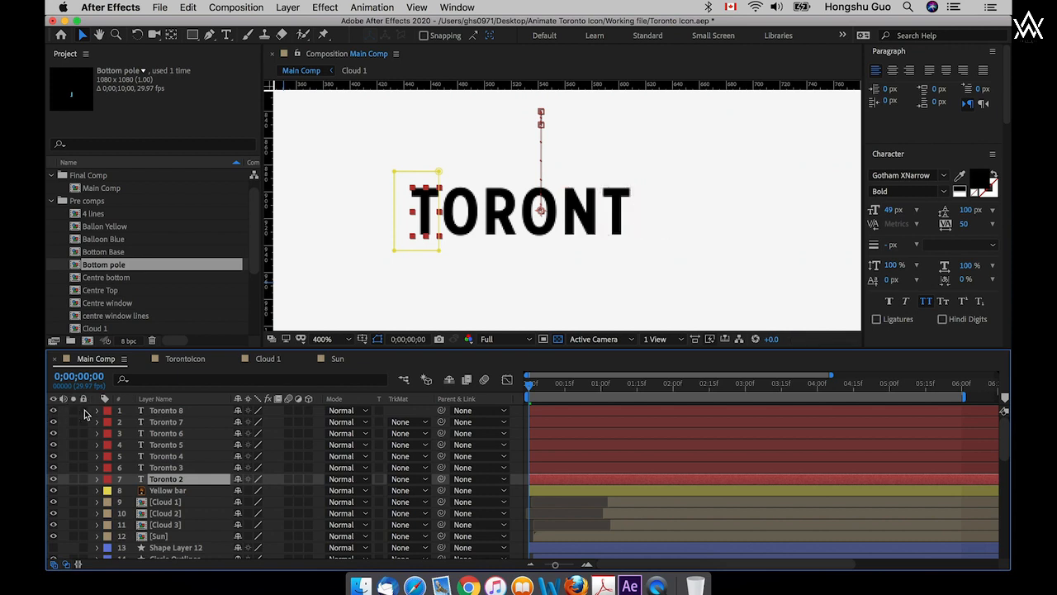
pyautogui.click(54, 411)
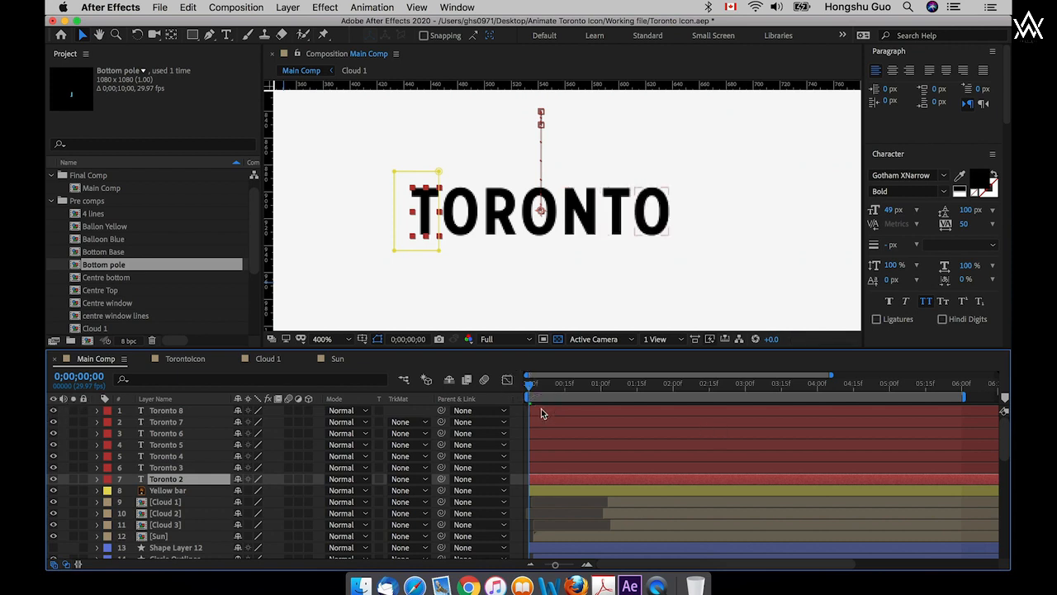
# - Trim the out points of all seven Toronto layers to the first frame at 0;00;00;00
pyautogui.click(541, 414)
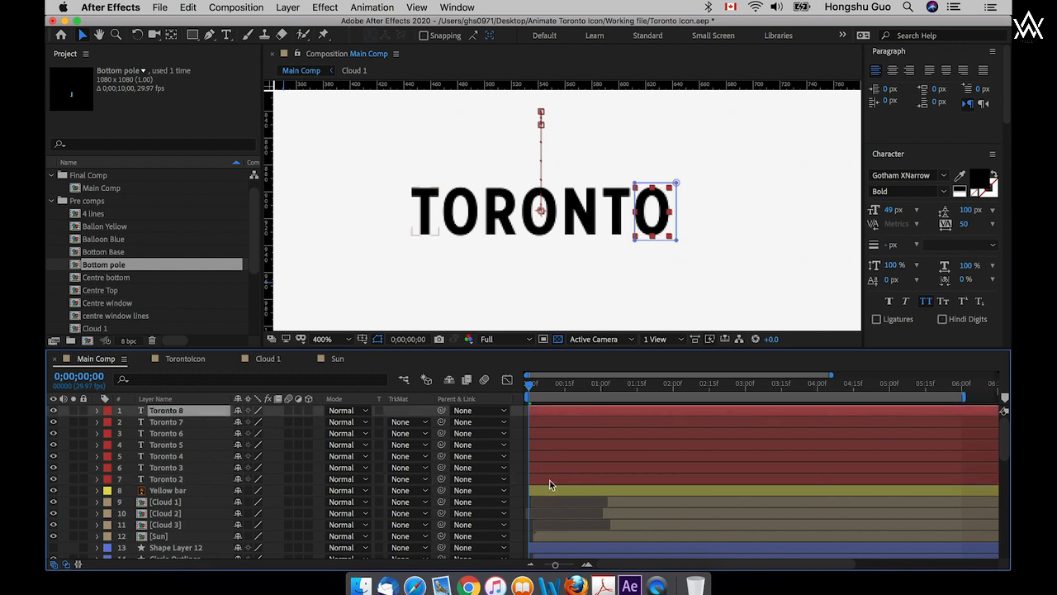
pyautogui.keyDown('shift'); pyautogui.click(550, 485); pyautogui.keyUp('shift')
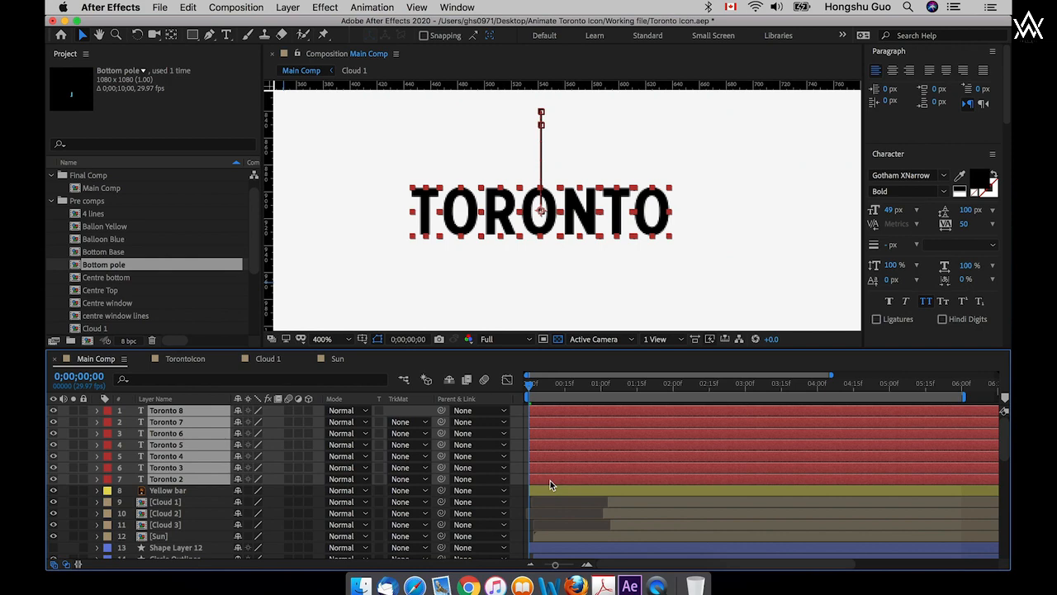
pyautogui.hotkey('alt', ']')
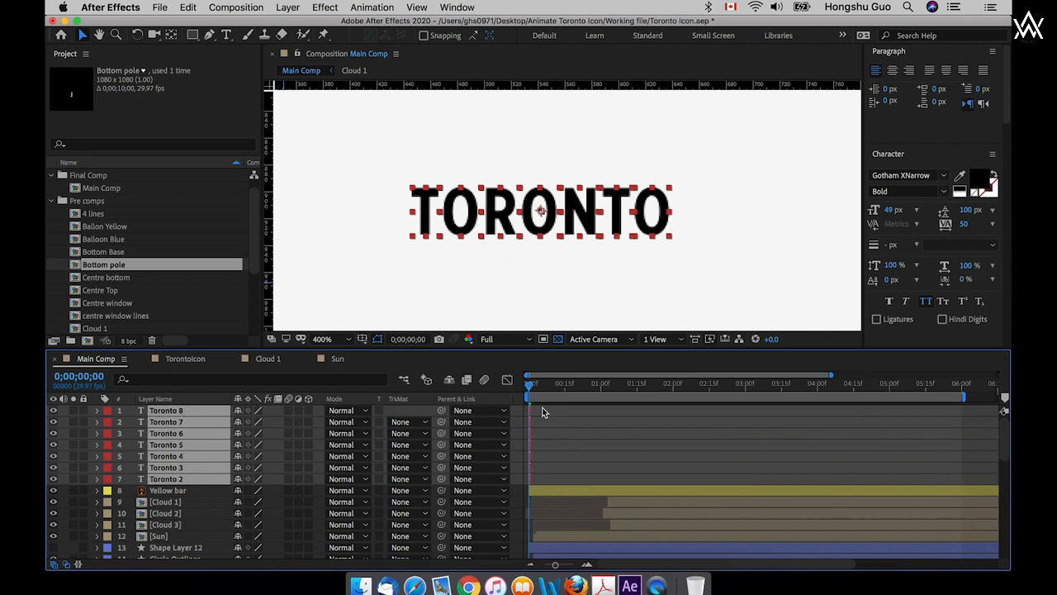
pyautogui.click(560, 482)
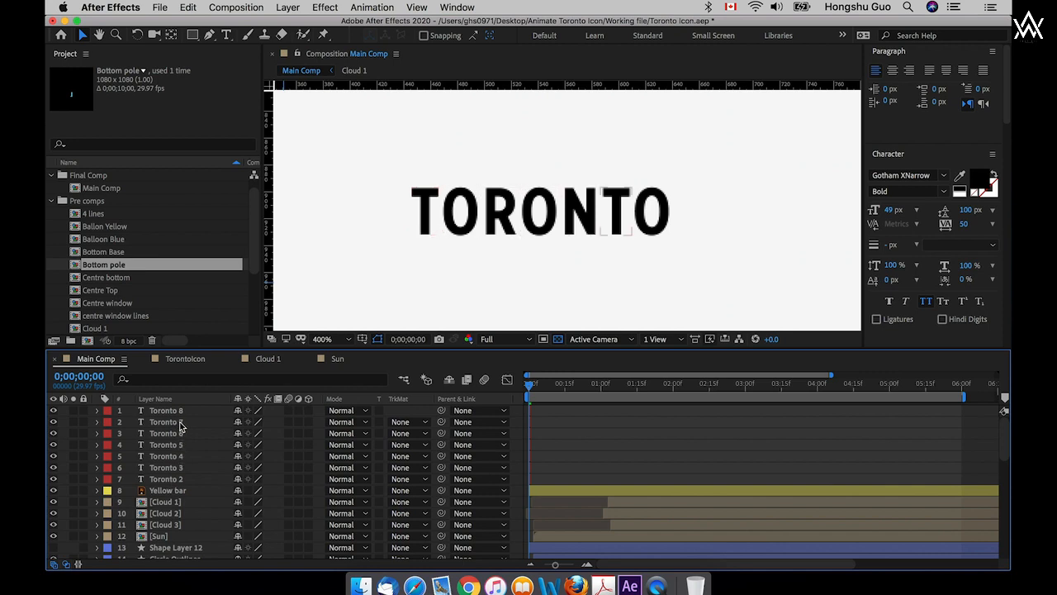
# - Sequence the seven layers from Toronto 2 to Toronto 8 without overlap, and extend their out points to about the six-second mark
pyautogui.click(170, 480)
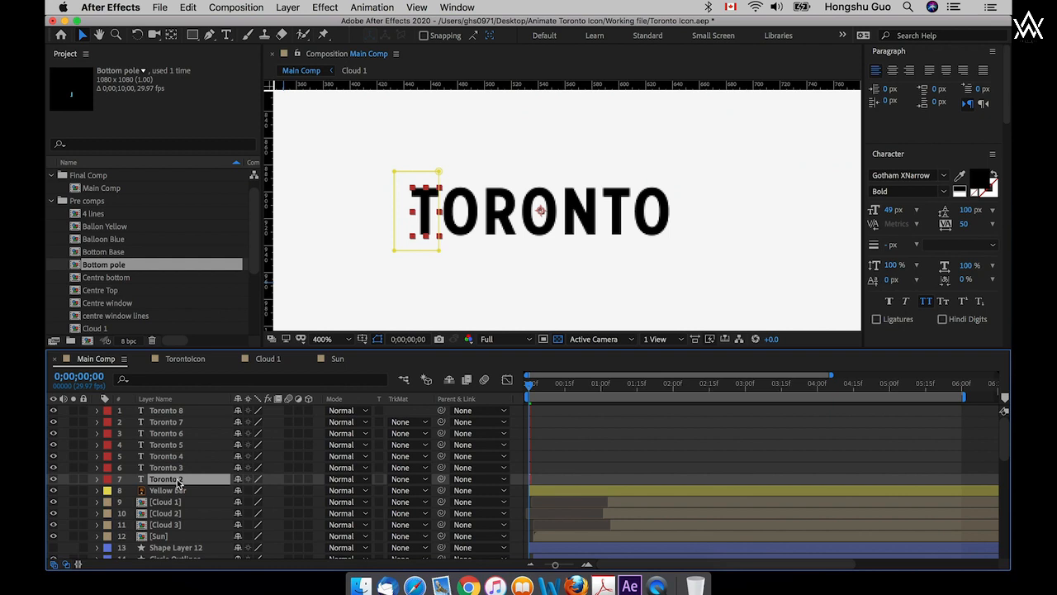
pyautogui.keyDown('shift'); pyautogui.click(175, 412); pyautogui.keyUp('shift')
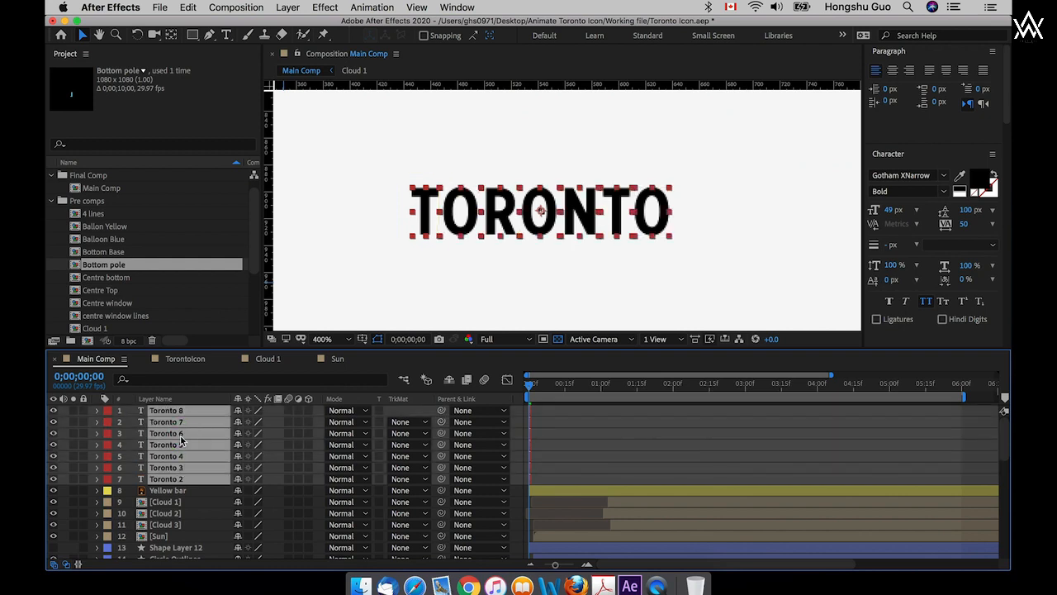
pyautogui.rightClick(181, 442)
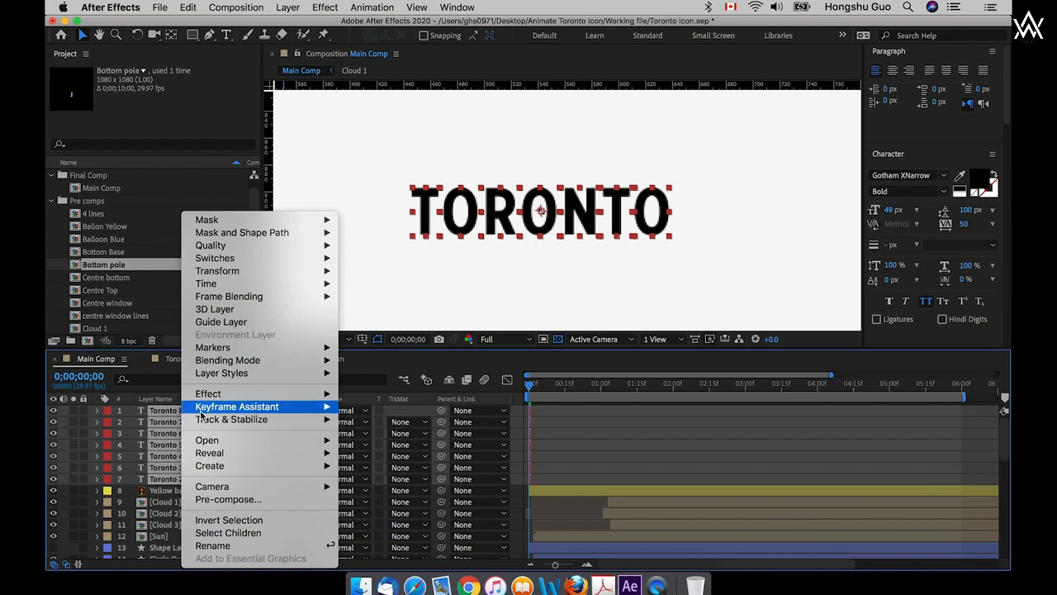
pyautogui.moveTo(201, 413)
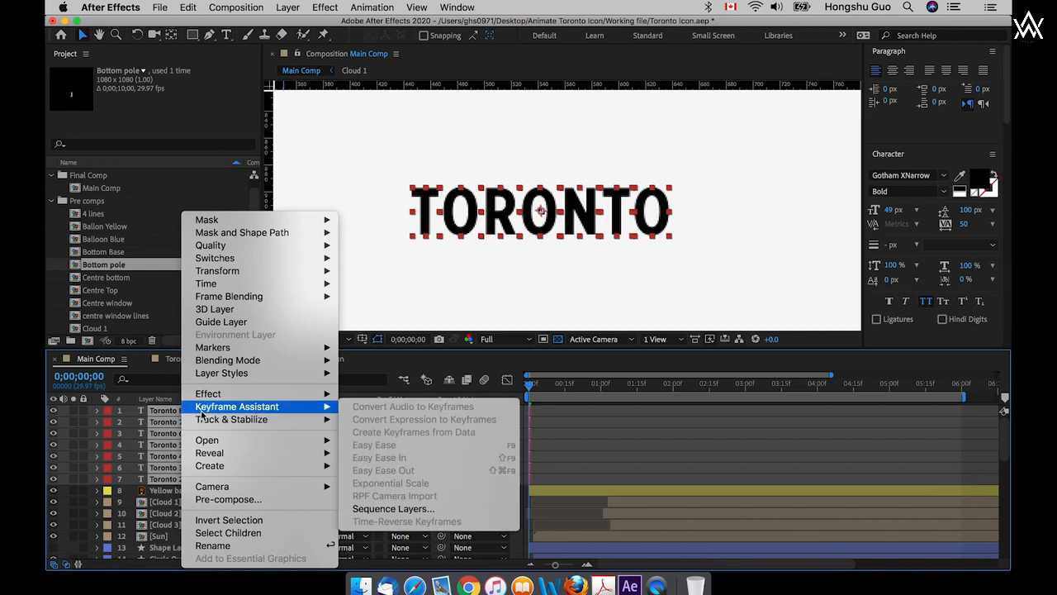
pyautogui.click(387, 509)
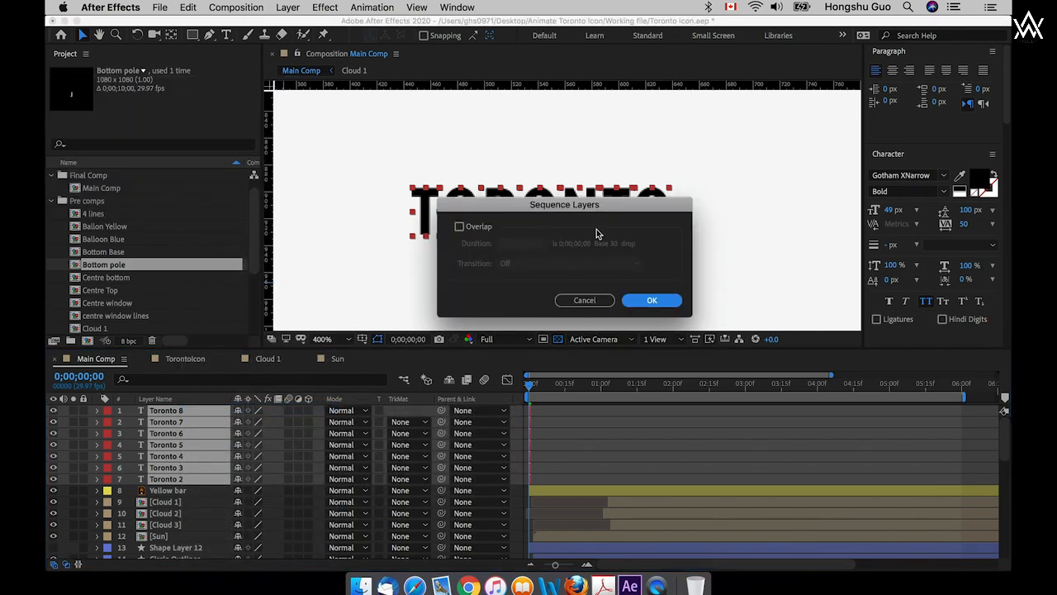
pyautogui.click(666, 304)
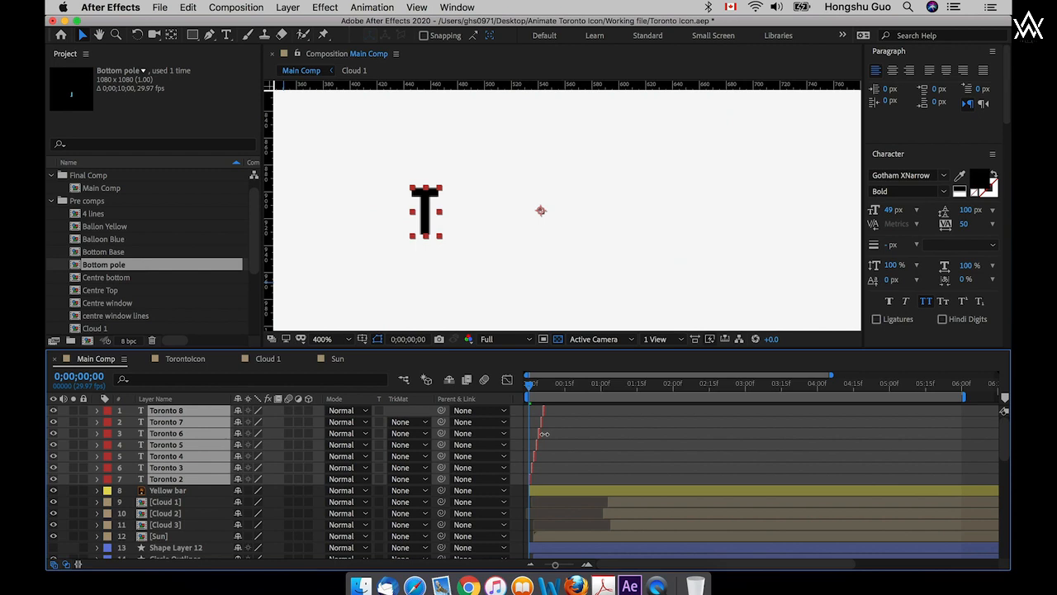
pyautogui.moveTo(545, 432); pyautogui.dragTo(969, 421)
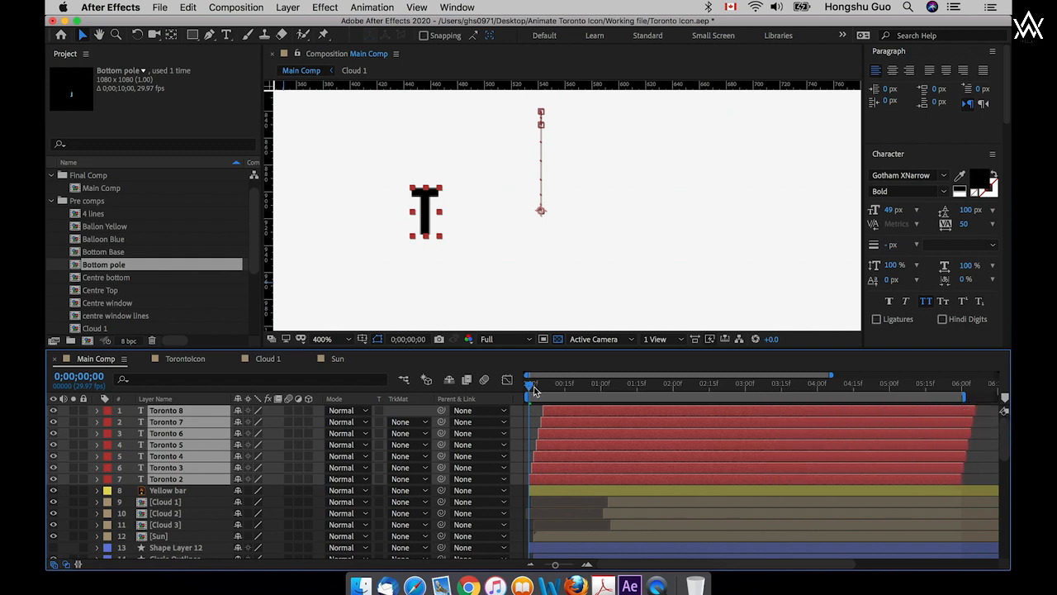
# - Play the staggered letter animation from the start of the timeline and return the playhead to the first frame
pyautogui.moveTo(538, 386); pyautogui.dragTo(527, 388)
pyautogui.press('space')
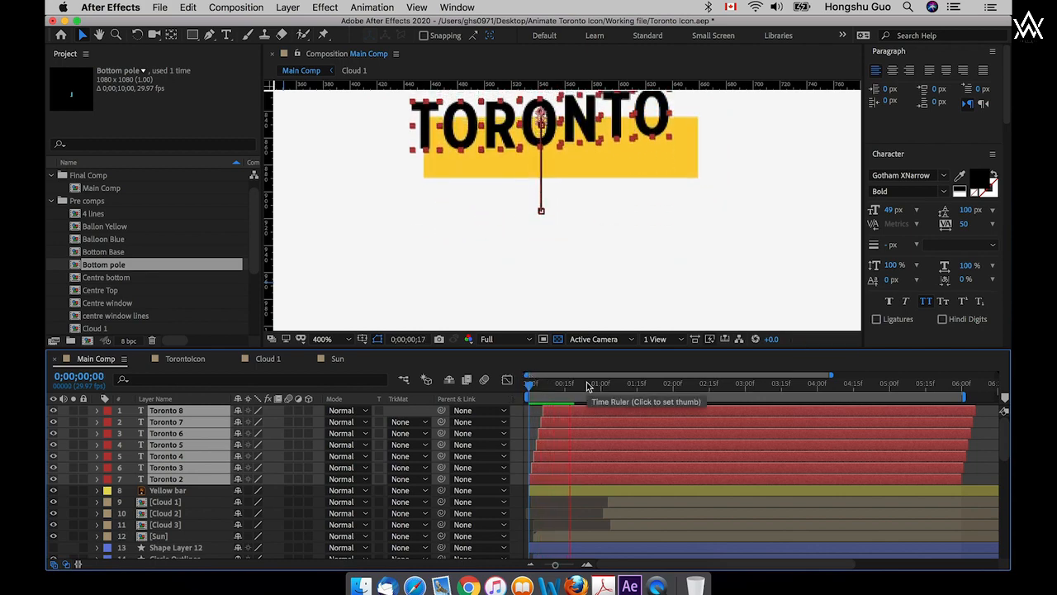
pyautogui.click(529, 389)
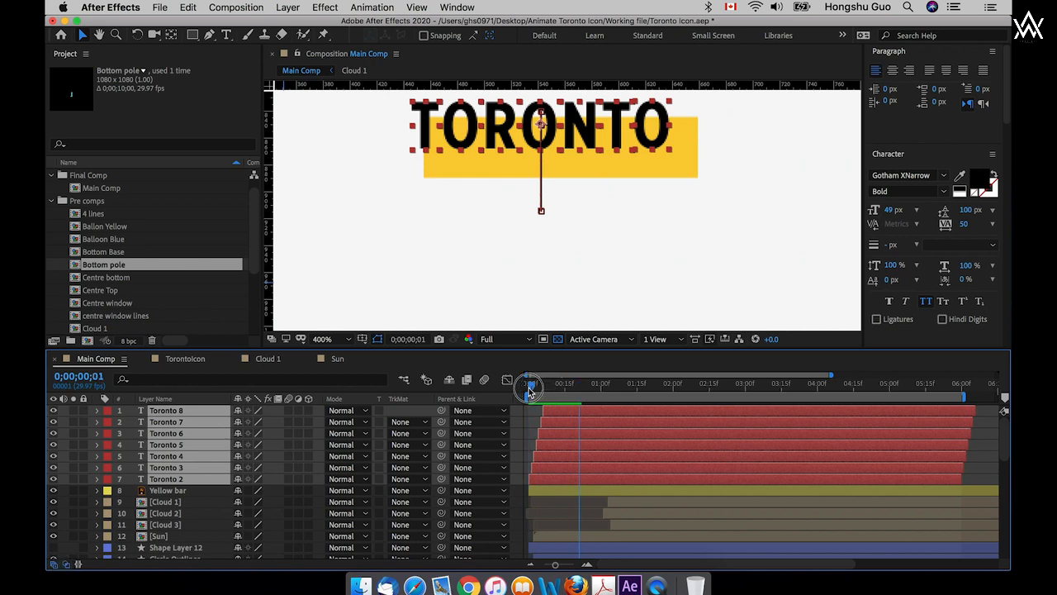
pyautogui.moveTo(529, 388); pyautogui.dragTo(526, 389)
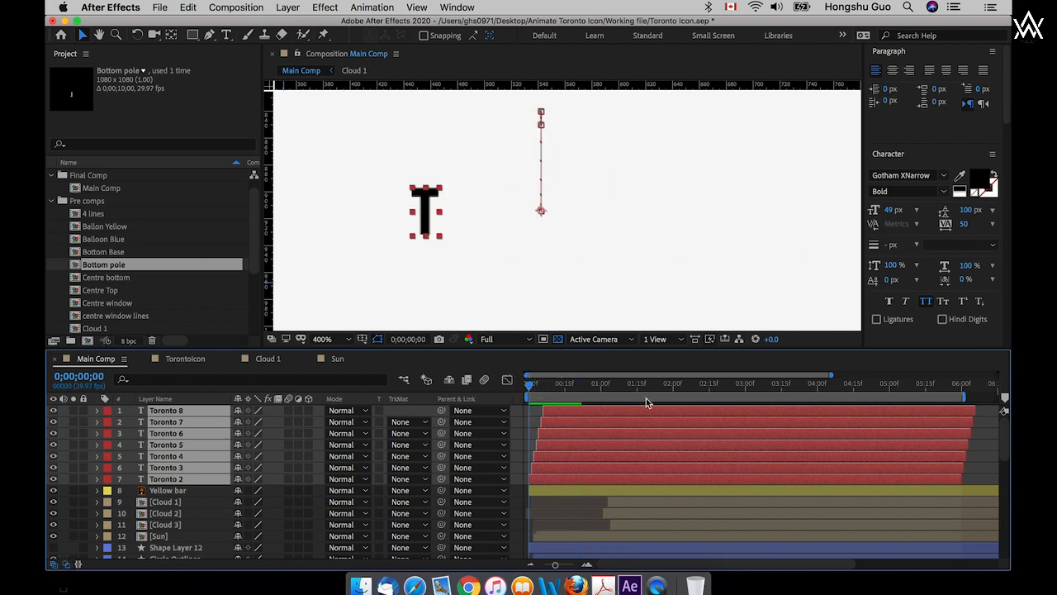
pyautogui.press('space')
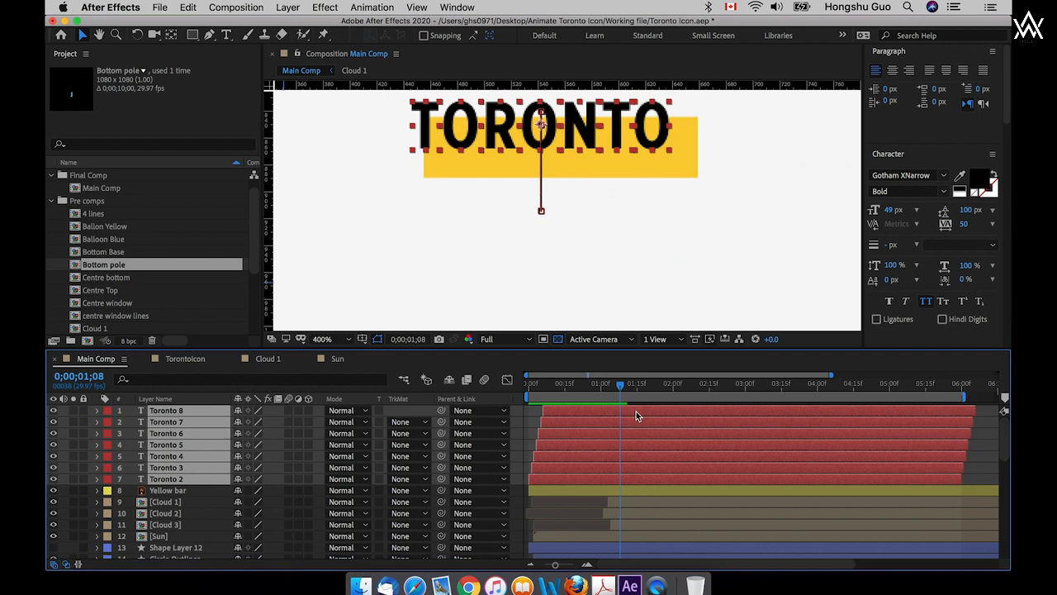
pyautogui.click(523, 385)
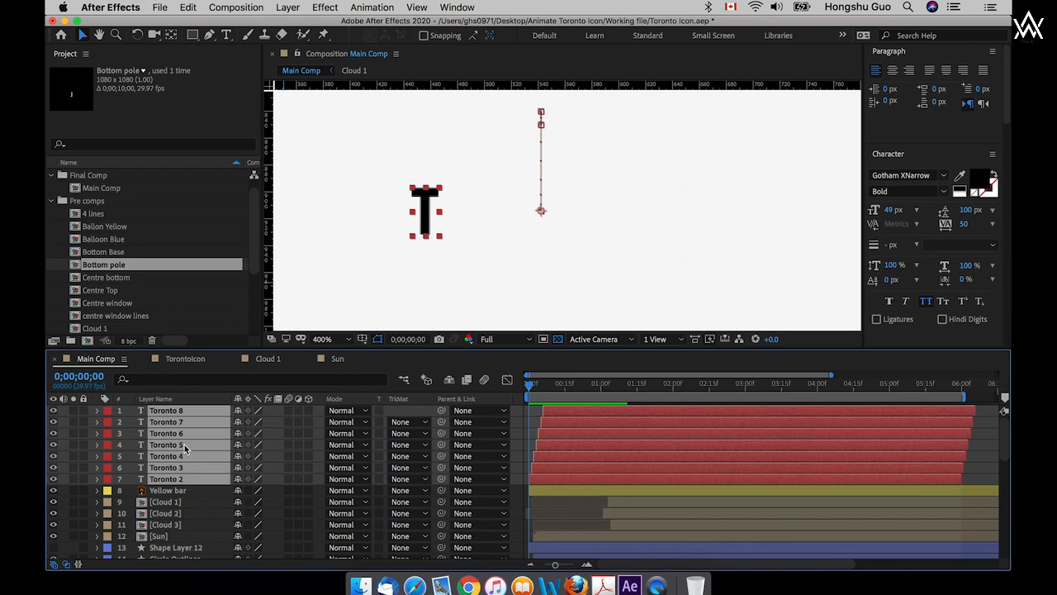
# - Pre-compose the seven letter layers into a new composition named Toronto, moving all attributes into it
pyautogui.press('shift+super+c')
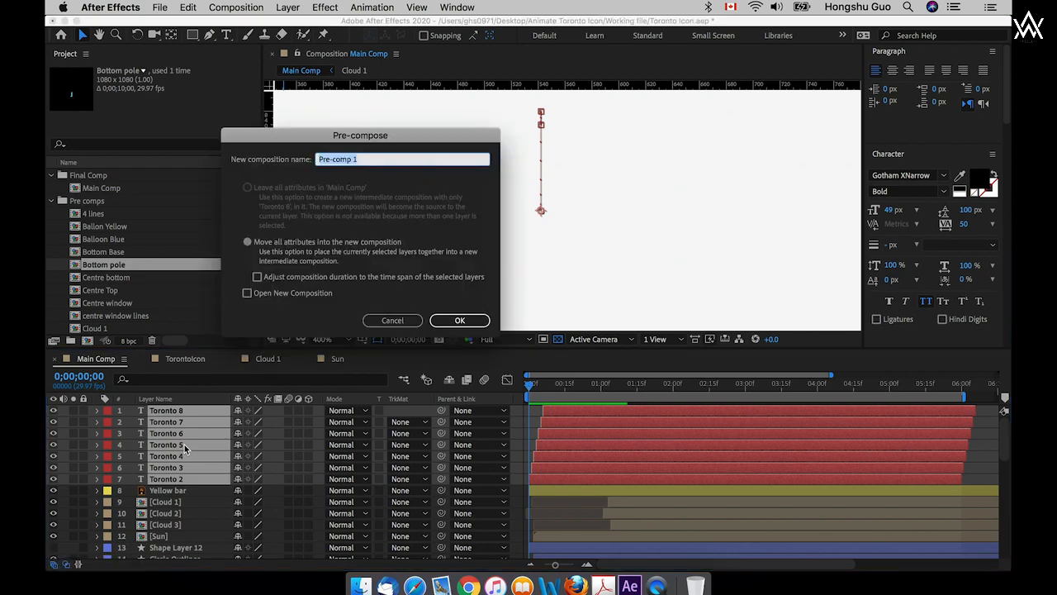
pyautogui.write('Toronto')
pyautogui.press('Return')
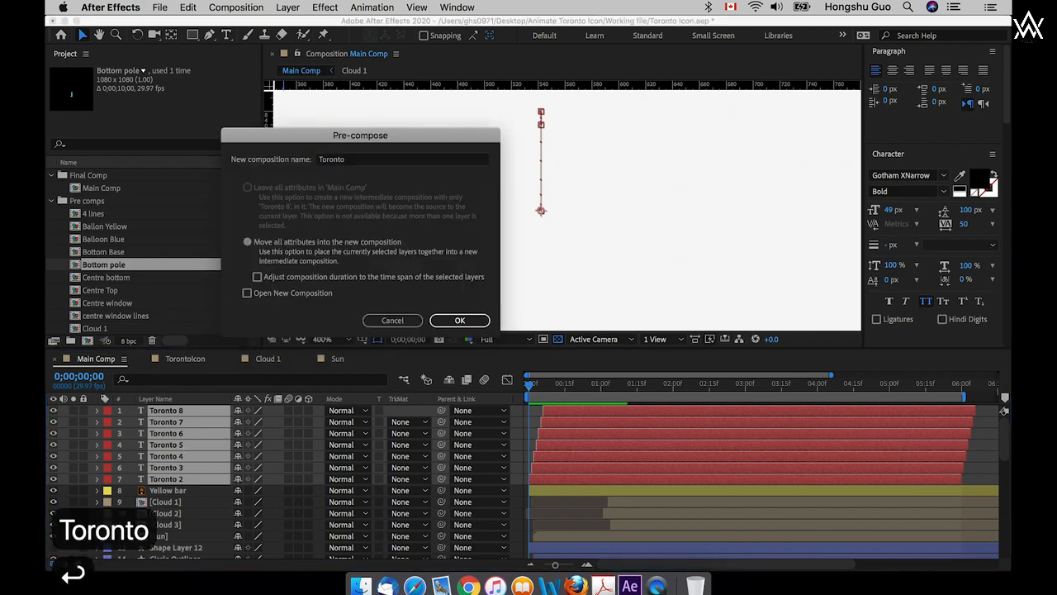
pyautogui.press('Return')
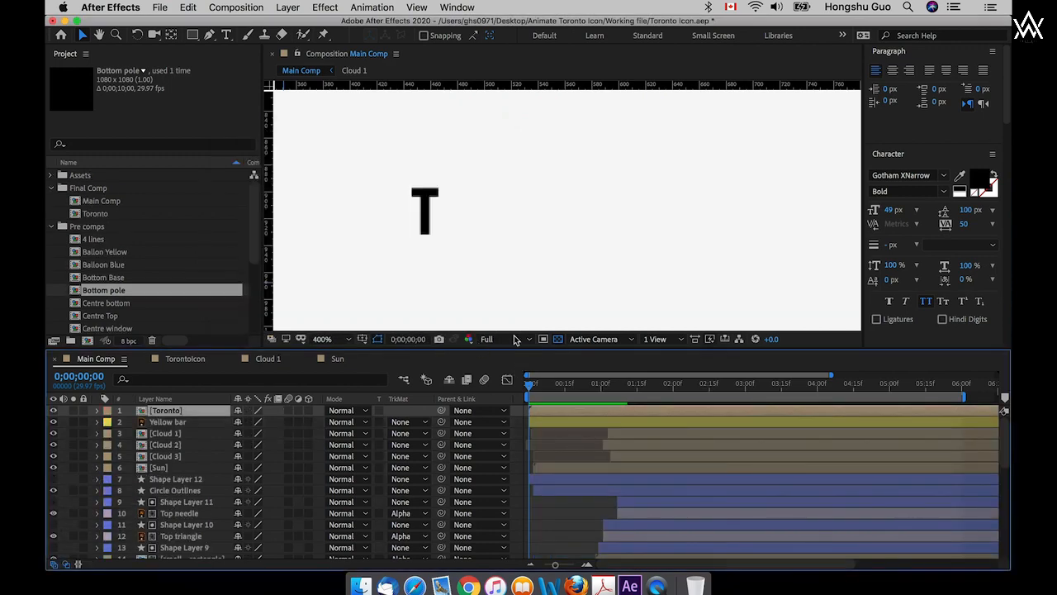
# - Play the Main Comp from its first frame to about 0;00;00;15 to check the Toronto letter animation
pyautogui.press('space')
pyautogui.moveTo(547, 165); pyautogui.dragTo(547, 274)
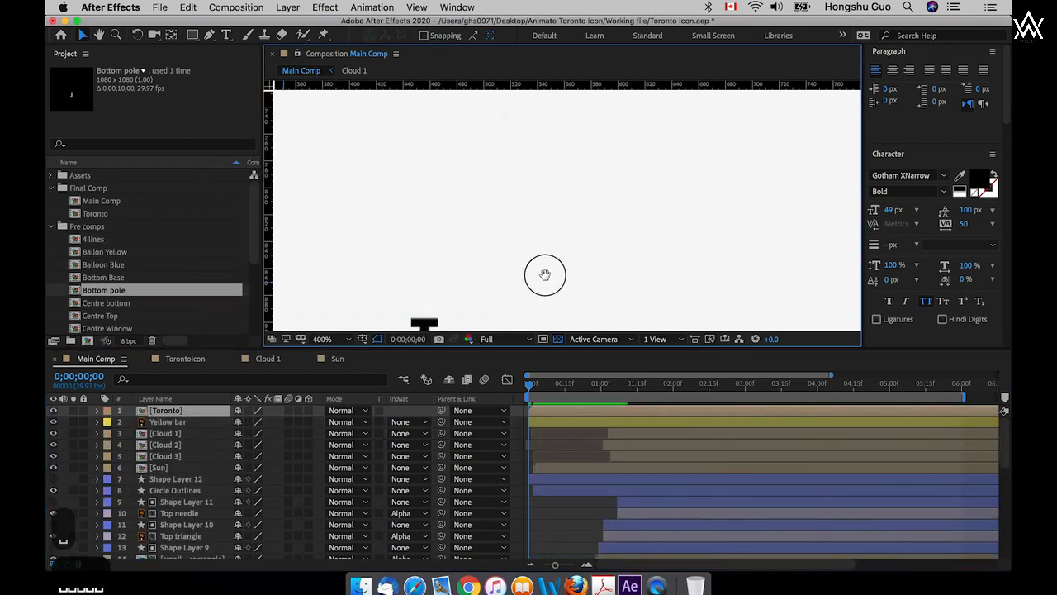
pyautogui.press('super+minus')
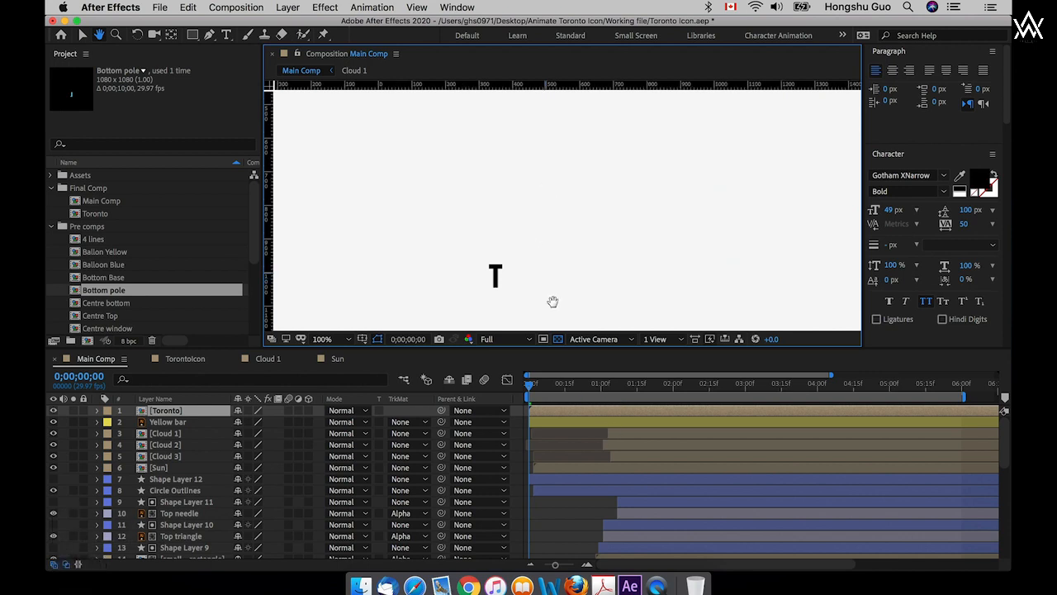
pyautogui.scroll(-2, 552, 307)
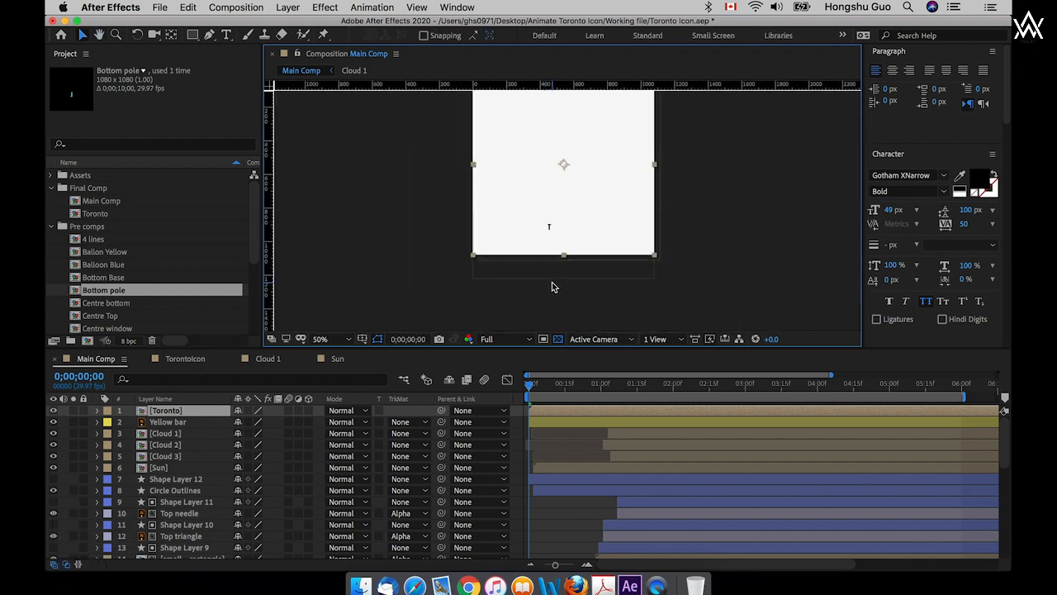
pyautogui.press('super+equal')
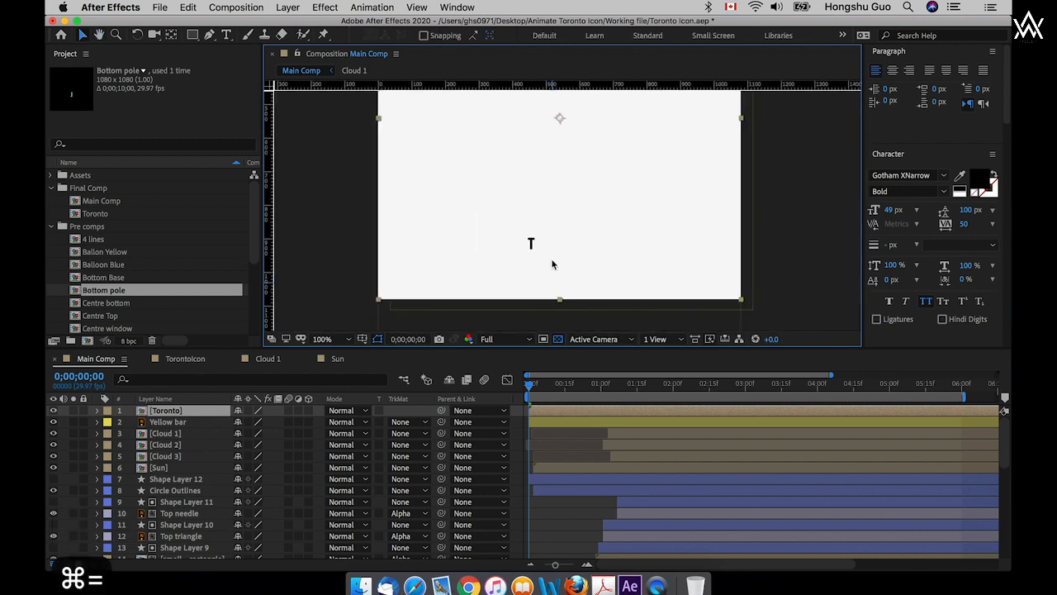
pyautogui.click(533, 394)
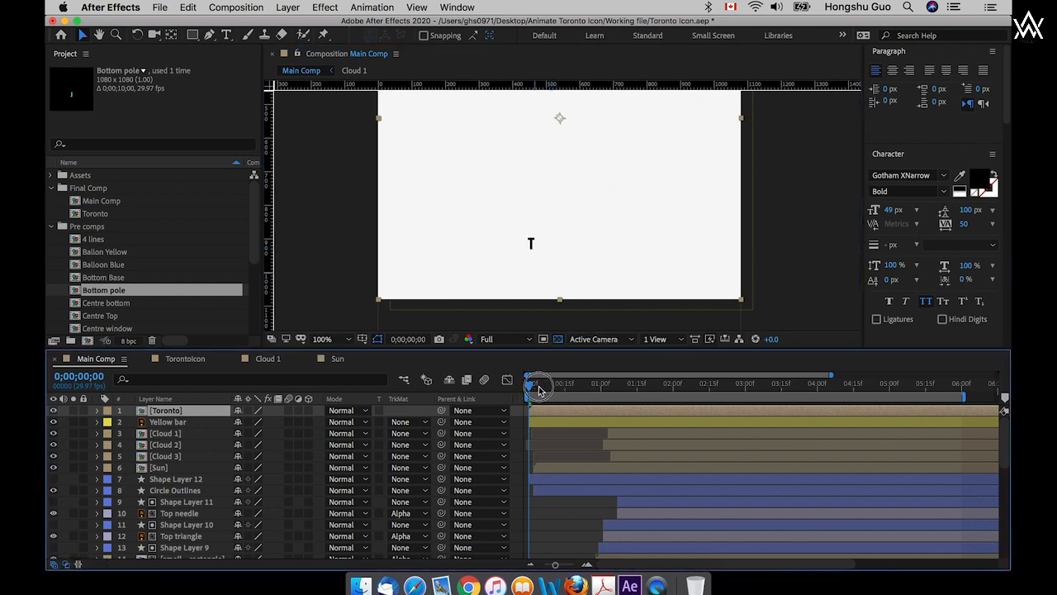
pyautogui.press('space')
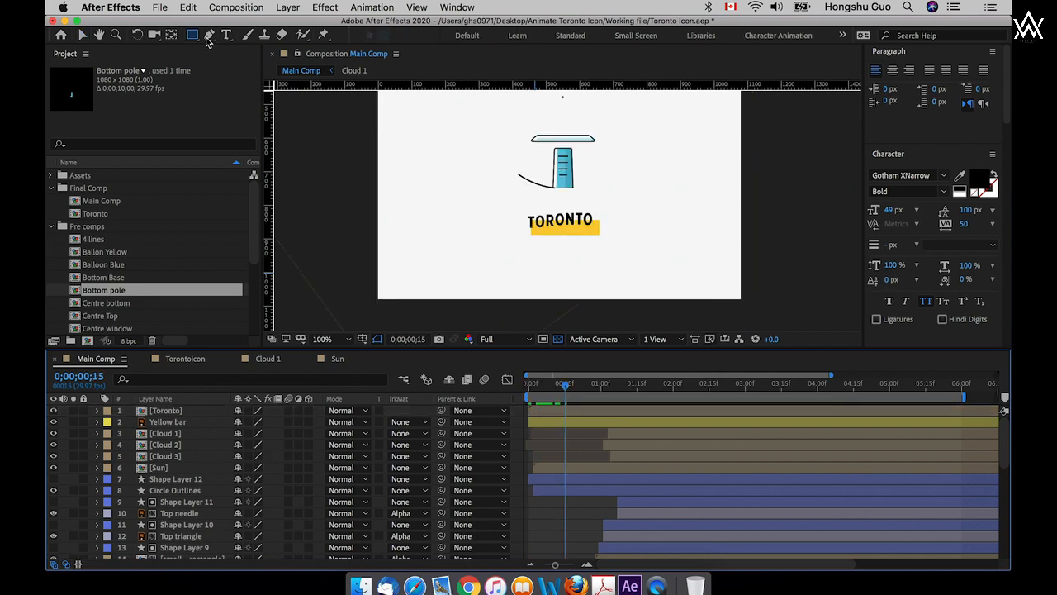
# - Draw a filled rectangle shape covering the Toronto text and the yellow bar in the Main Comp
pyautogui.press('v')
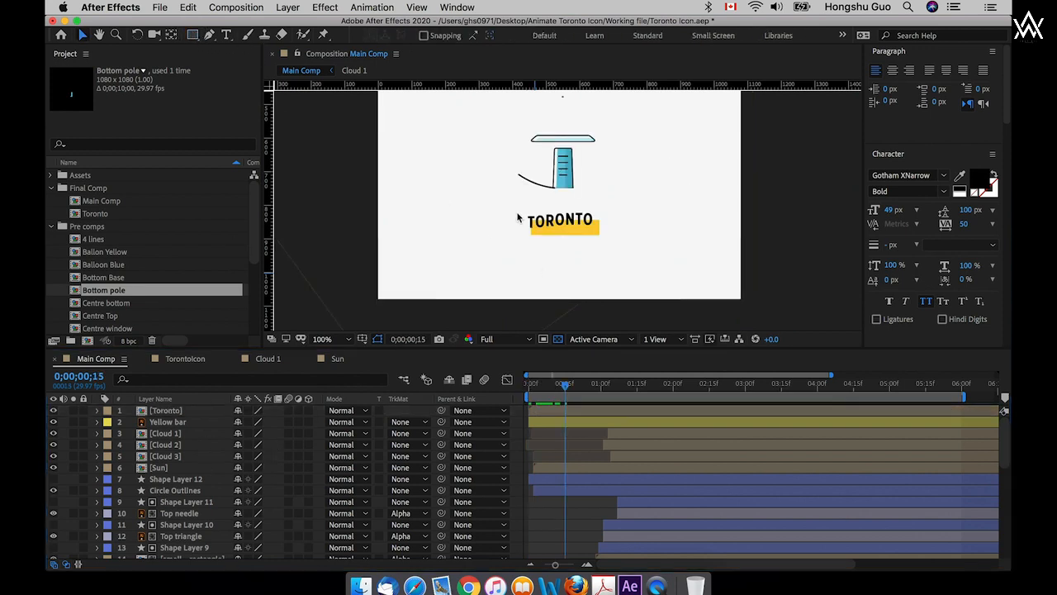
pyautogui.click(192, 35)
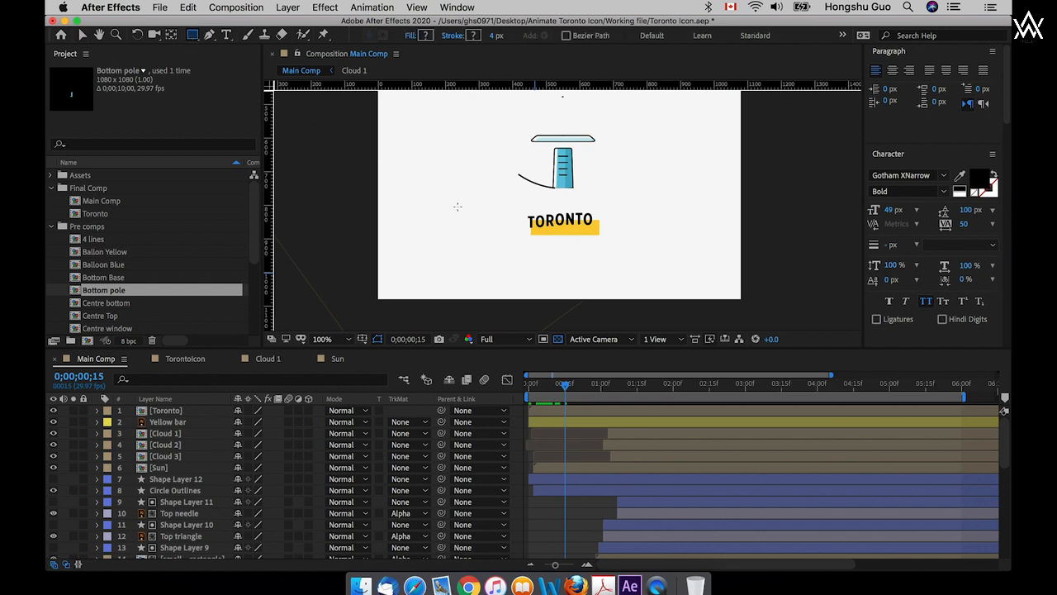
pyautogui.moveTo(522, 213)
pyautogui.mouseDown()
pyautogui.moveTo(551, 231)
pyautogui.moveTo(600, 237)
pyautogui.mouseUp()
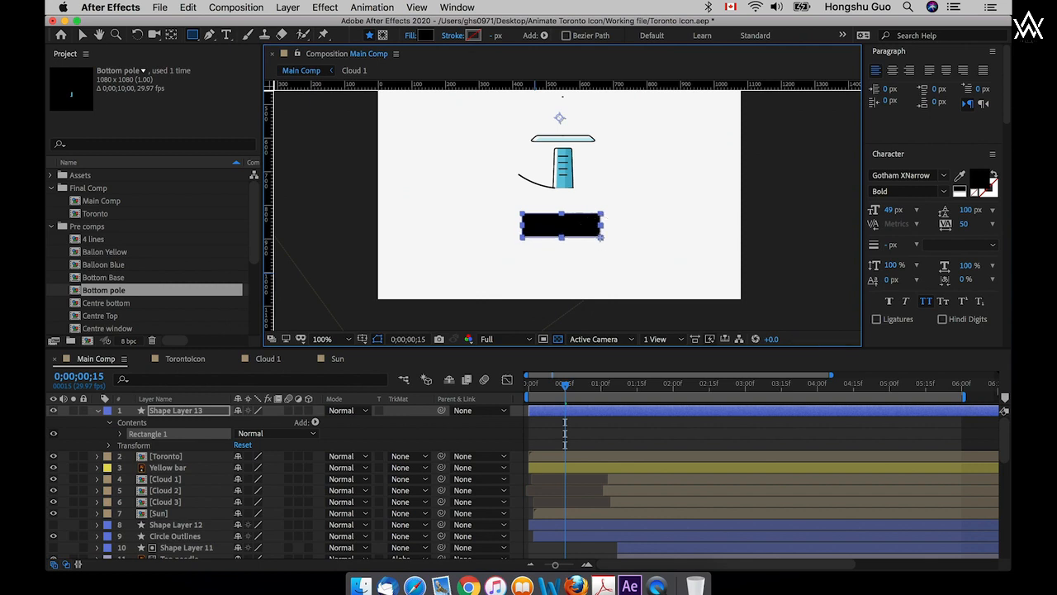
# - Set the Toronto layer's track matte to Alpha Matte using the new rectangle layer, Shape Layer 13
pyautogui.click(175, 460)
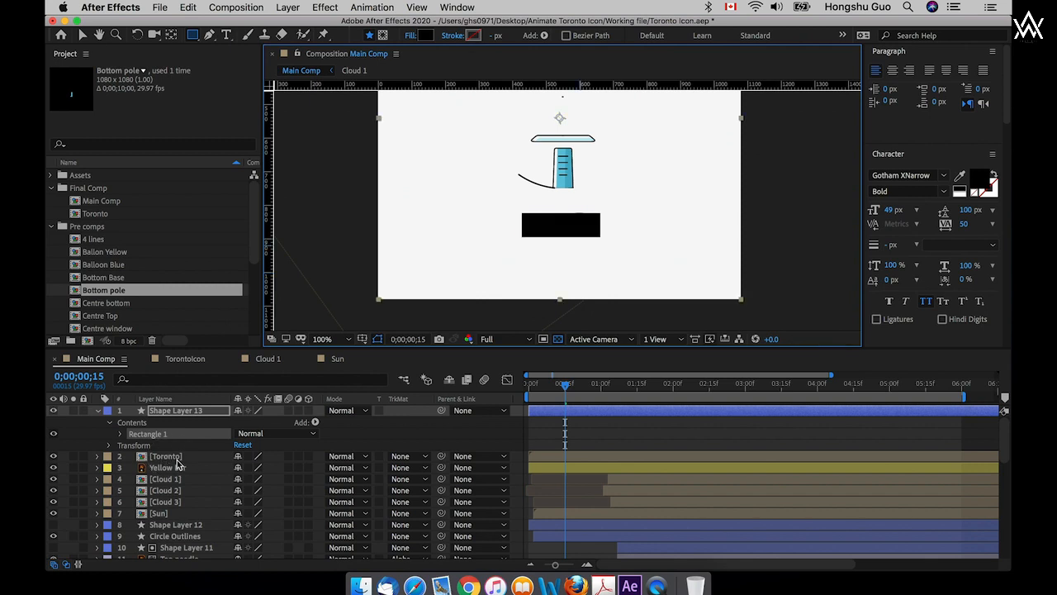
pyautogui.click(418, 457)
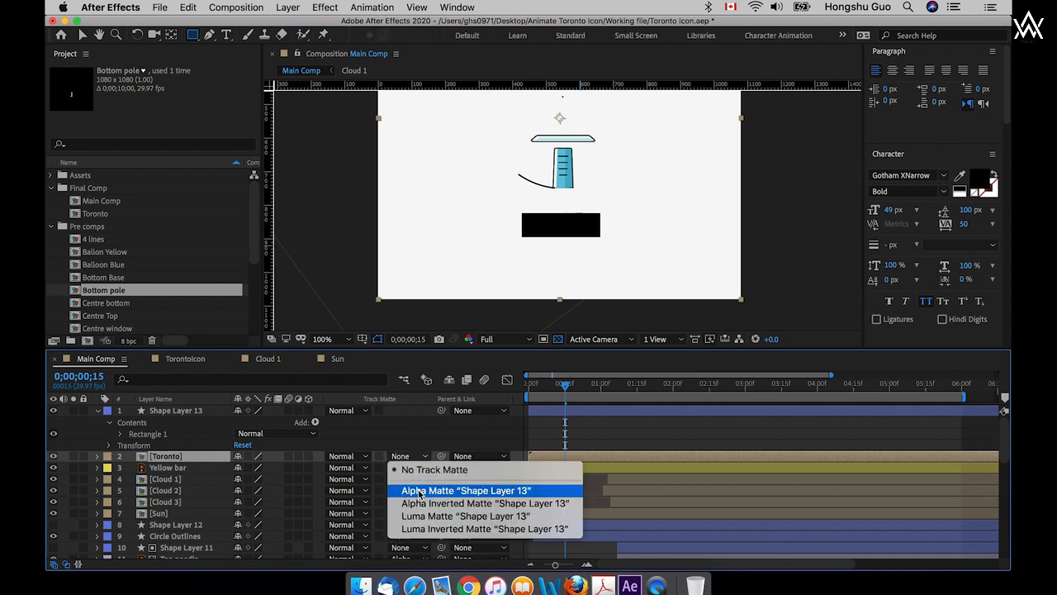
pyautogui.click(417, 488)
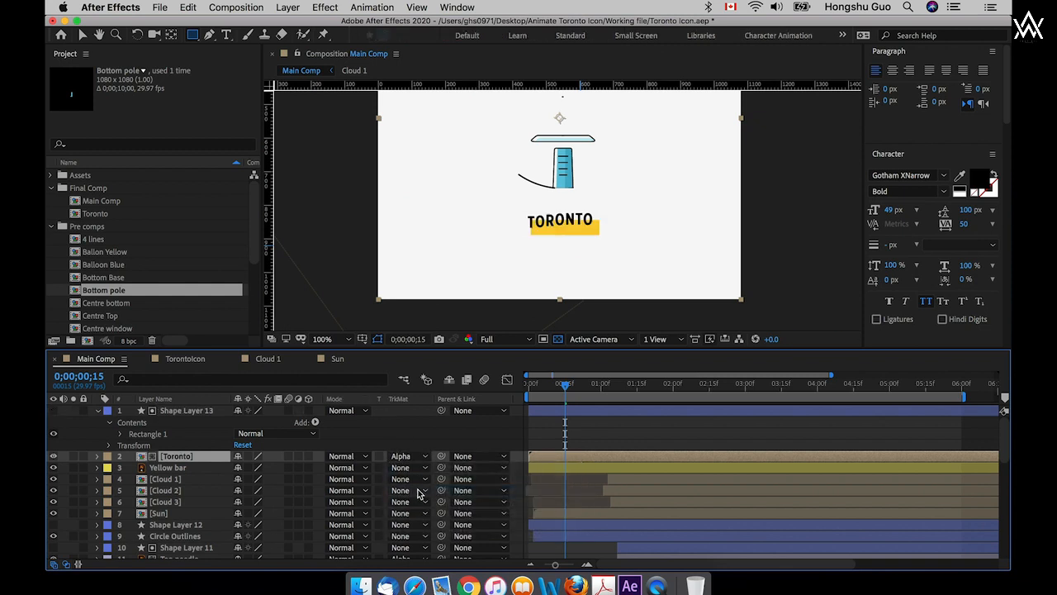
# - Play the whole icon animation from the first frame and stop it at about 0;00;02;29
pyautogui.click(529, 384)
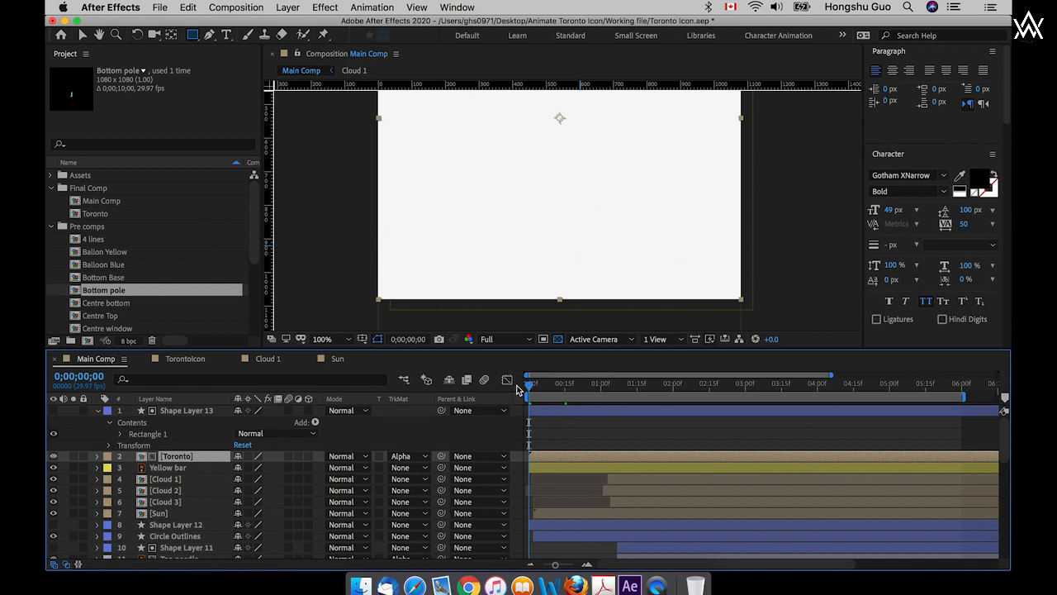
pyautogui.press('space')
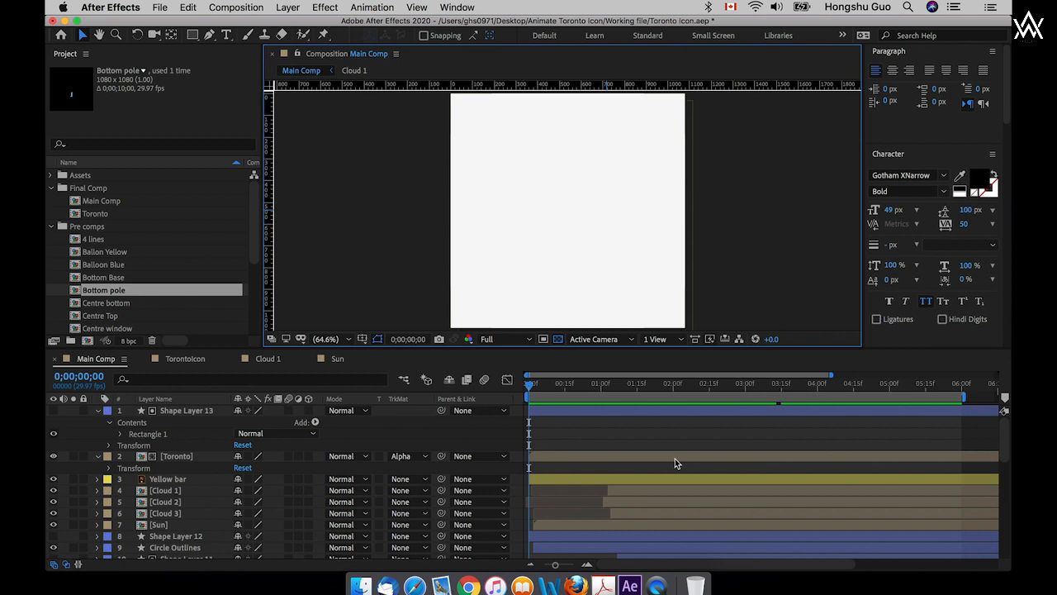
pyautogui.press('space')
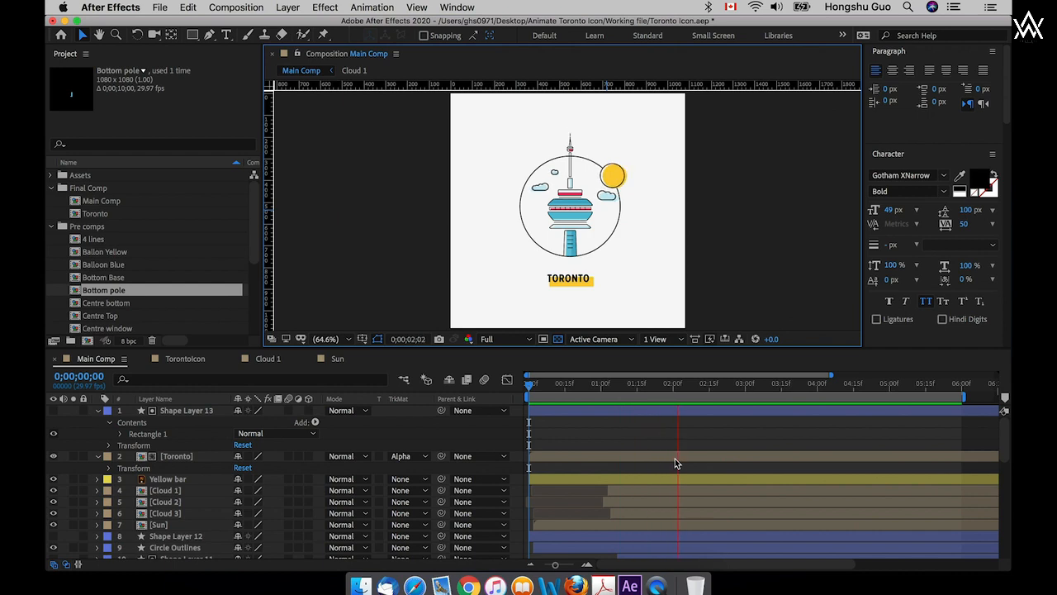
pyautogui.press('space')
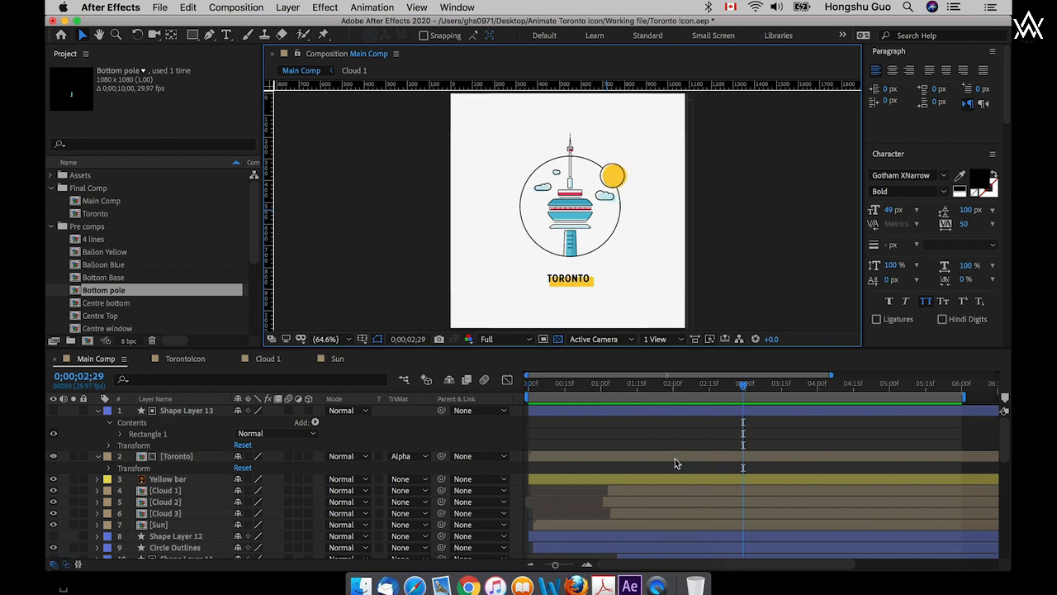
# - Shift Shape Layer 13 and the Toronto layer together so both start at about 0;00;01;04, and preview the timing
pyautogui.click(610, 457)
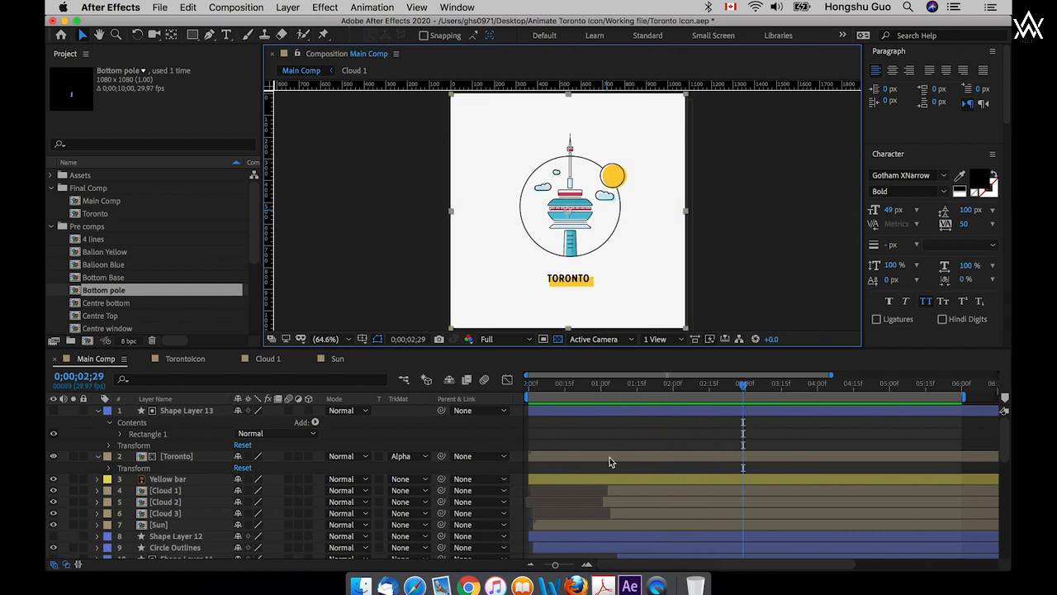
pyautogui.click(545, 410)
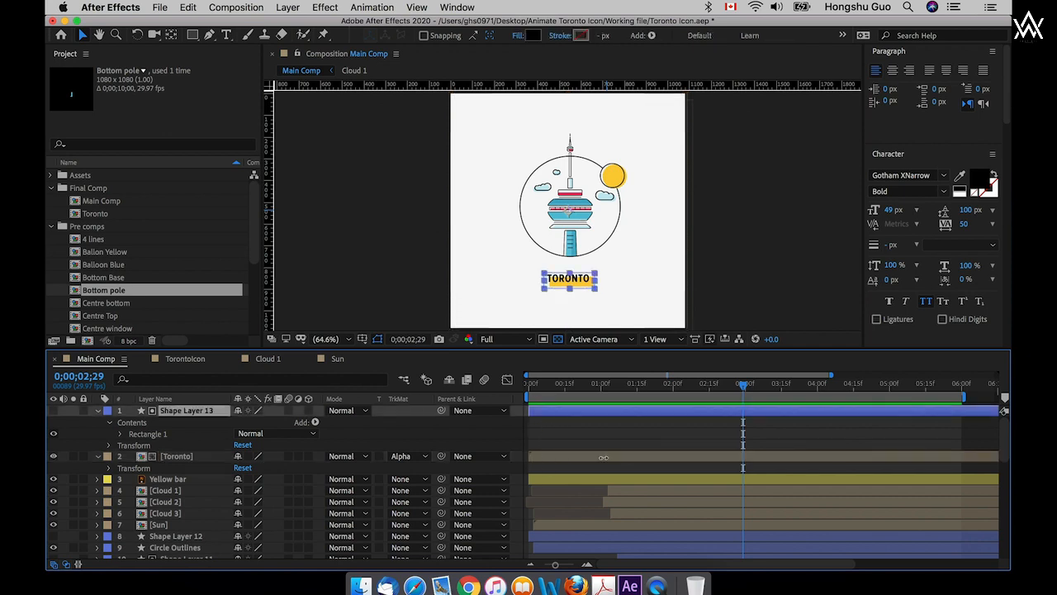
pyautogui.keyDown('shift'); pyautogui.click(553, 459); pyautogui.keyUp('shift')
pyautogui.moveTo(552, 456); pyautogui.dragTo(671, 459)
pyautogui.click(608, 390)
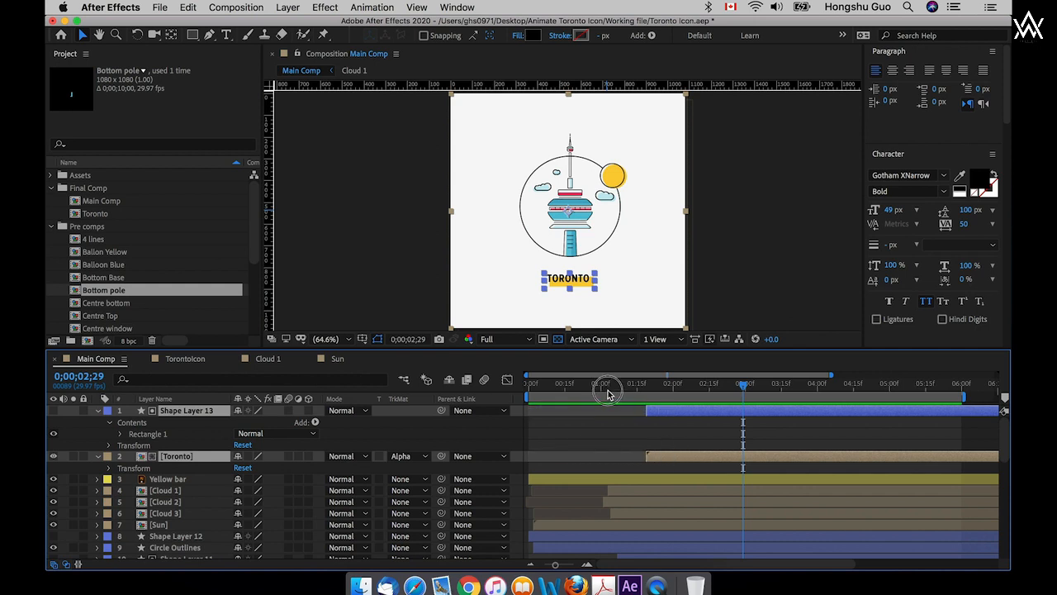
pyautogui.click(608, 388)
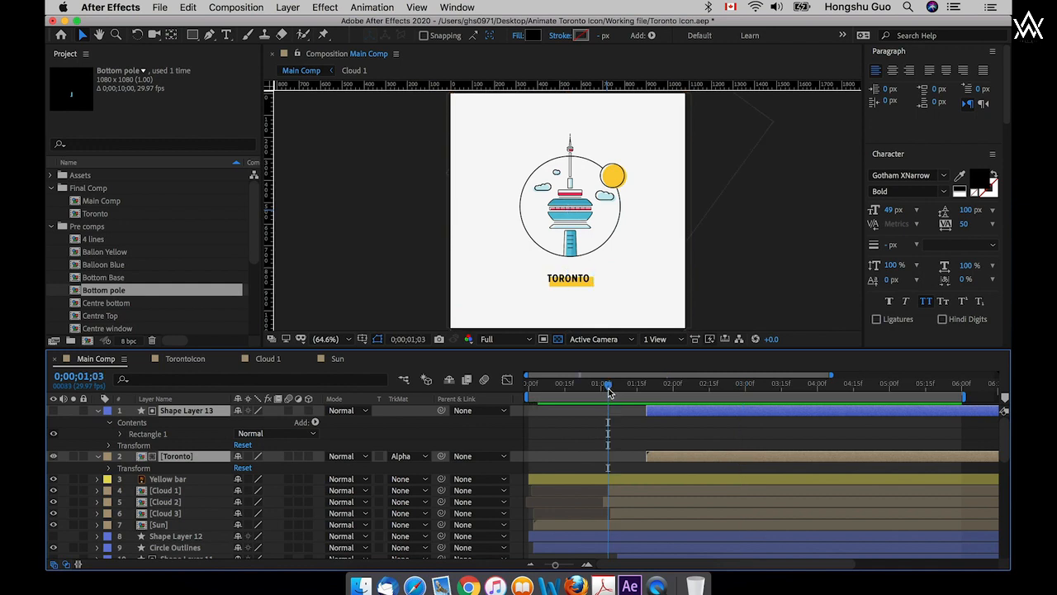
pyautogui.moveTo(596, 388); pyautogui.dragTo(647, 405)
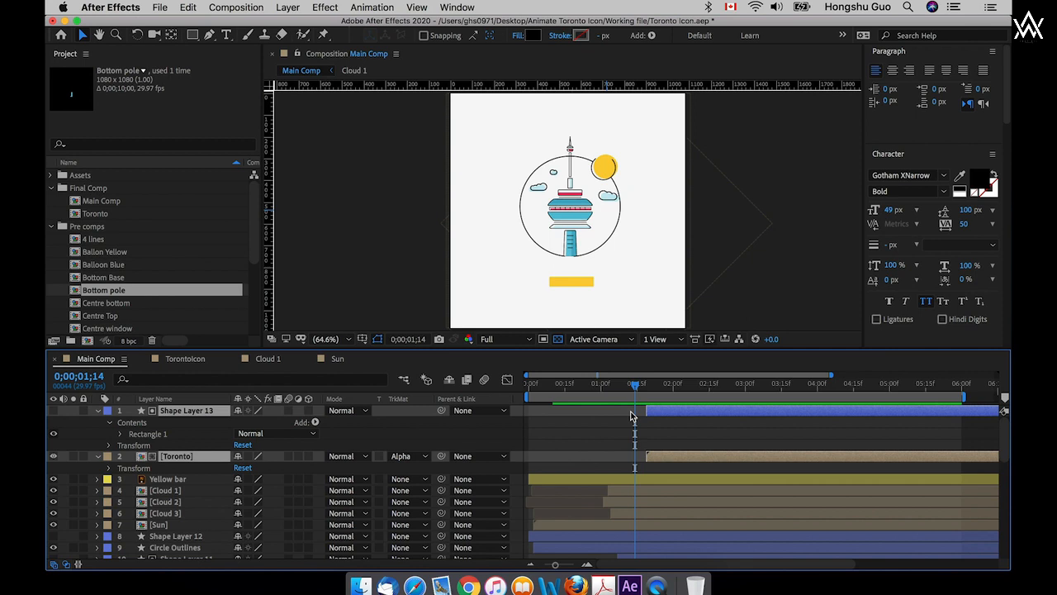
pyautogui.moveTo(663, 414); pyautogui.dragTo(622, 413)
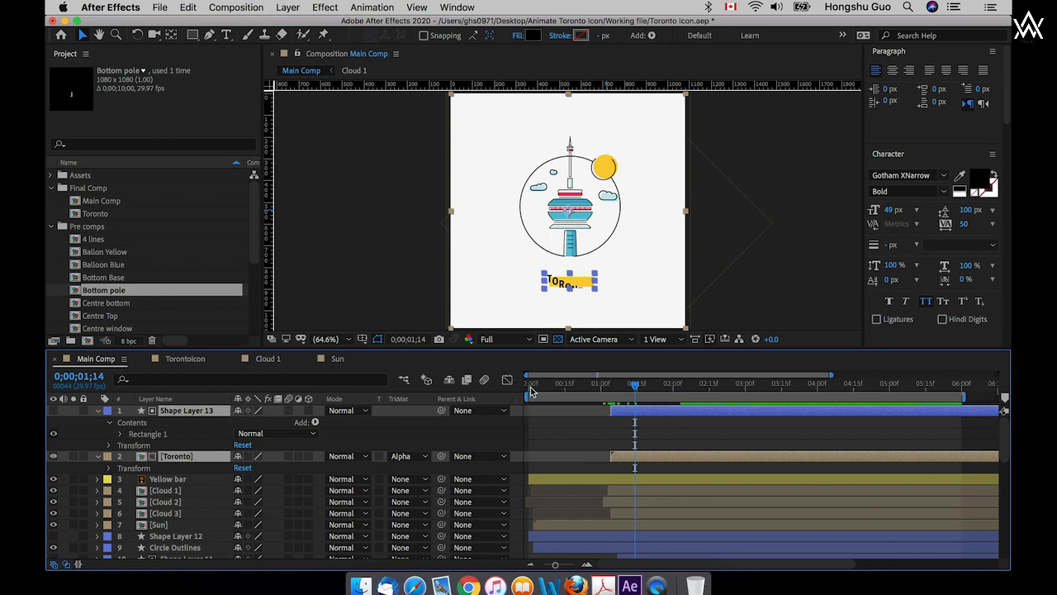
pyautogui.press('space')
# - Shift the Yellow bar layer to start together with the Toronto layer and play the animation from the beginning
pyautogui.moveTo(544, 478); pyautogui.dragTo(623, 479)
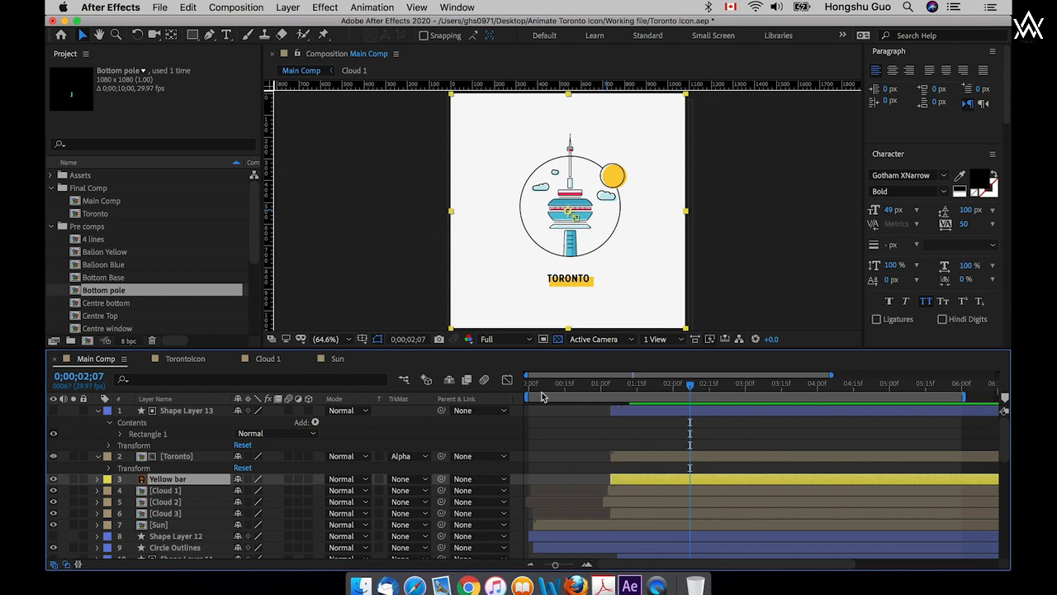
pyautogui.moveTo(538, 392); pyautogui.dragTo(525, 392)
pyautogui.press('space')
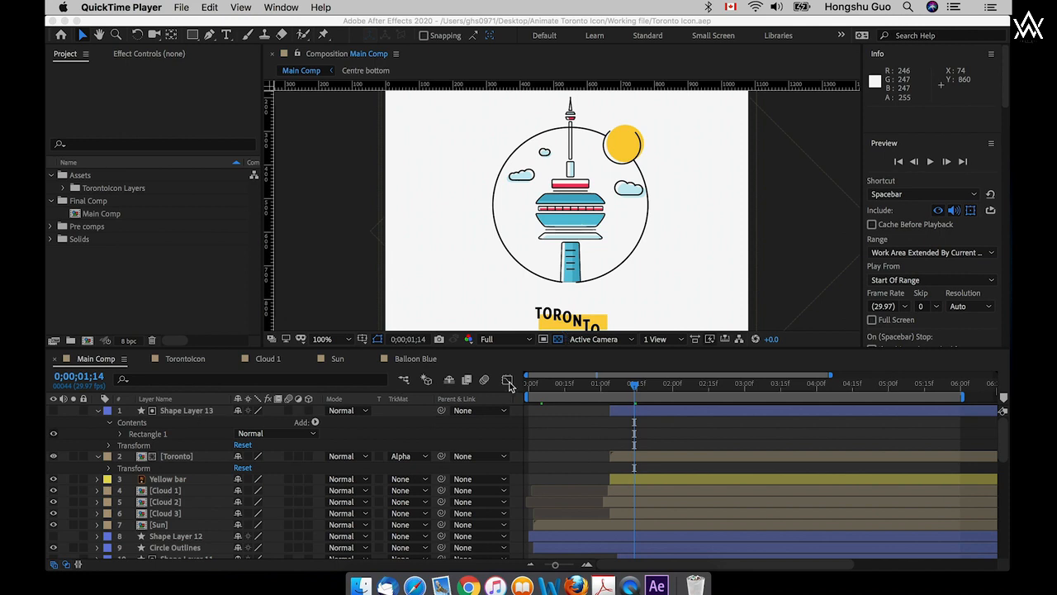
# - Make Layer 16 and Layer 17 visible and bring both to the top of the Main Comp layer stack
pyautogui.scroll(-5, 299, 487)
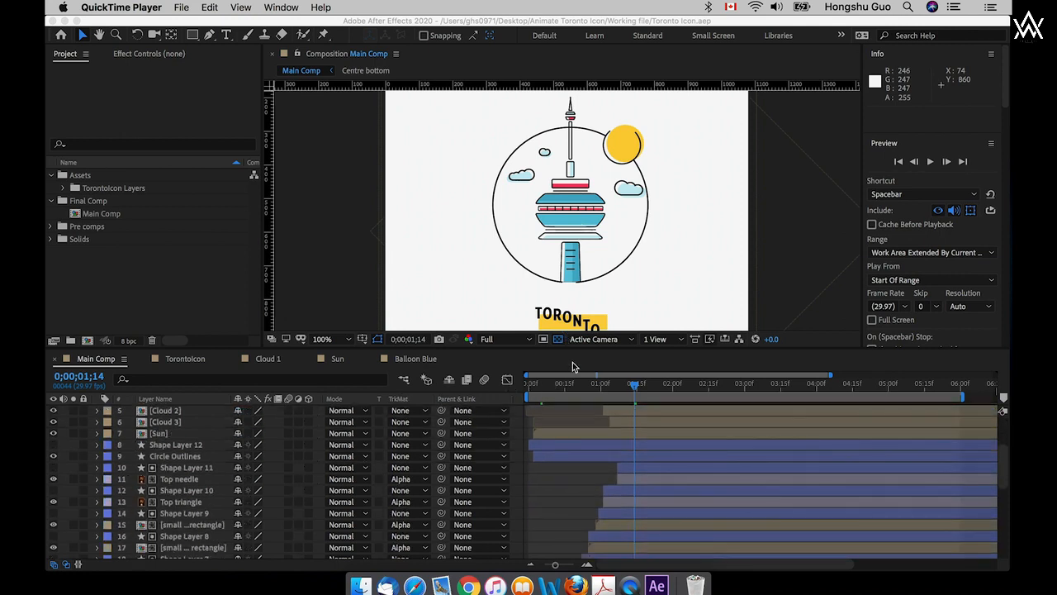
pyautogui.scroll(-10, 322, 443)
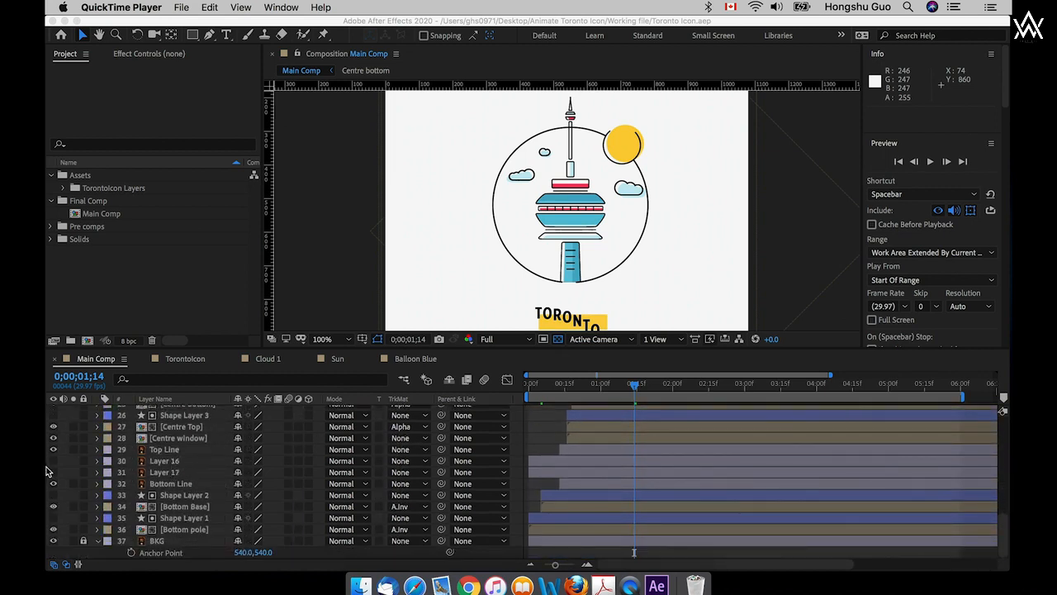
pyautogui.click(172, 468)
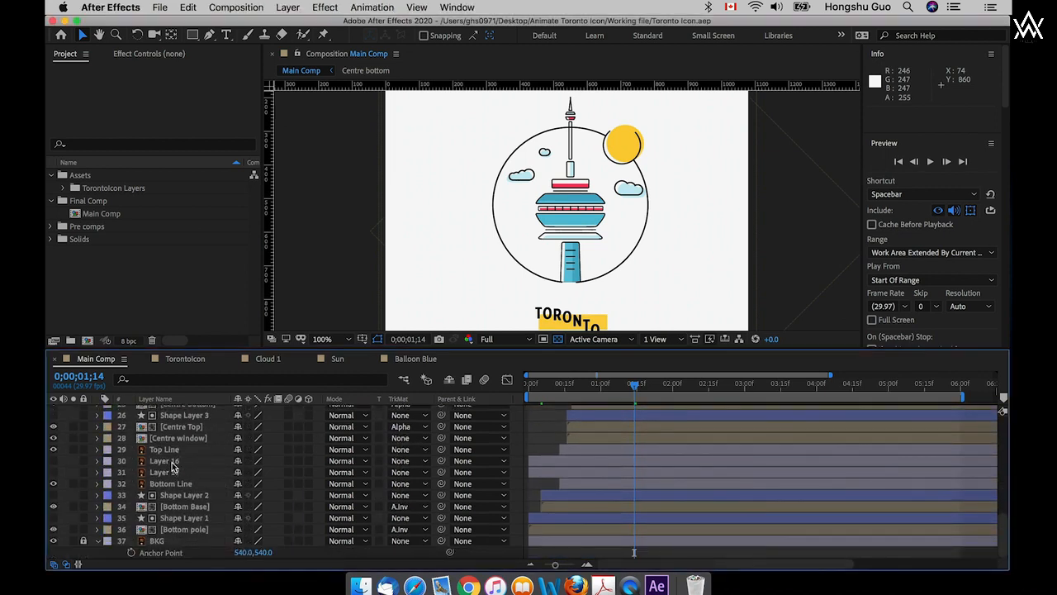
pyautogui.click(172, 463)
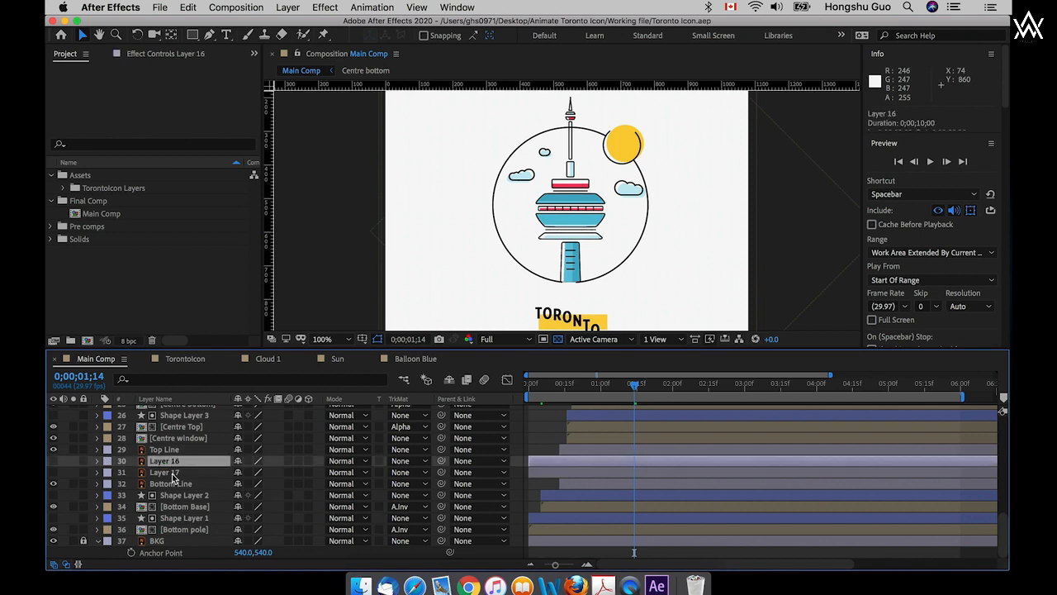
pyautogui.click(58, 462)
pyautogui.click(153, 461)
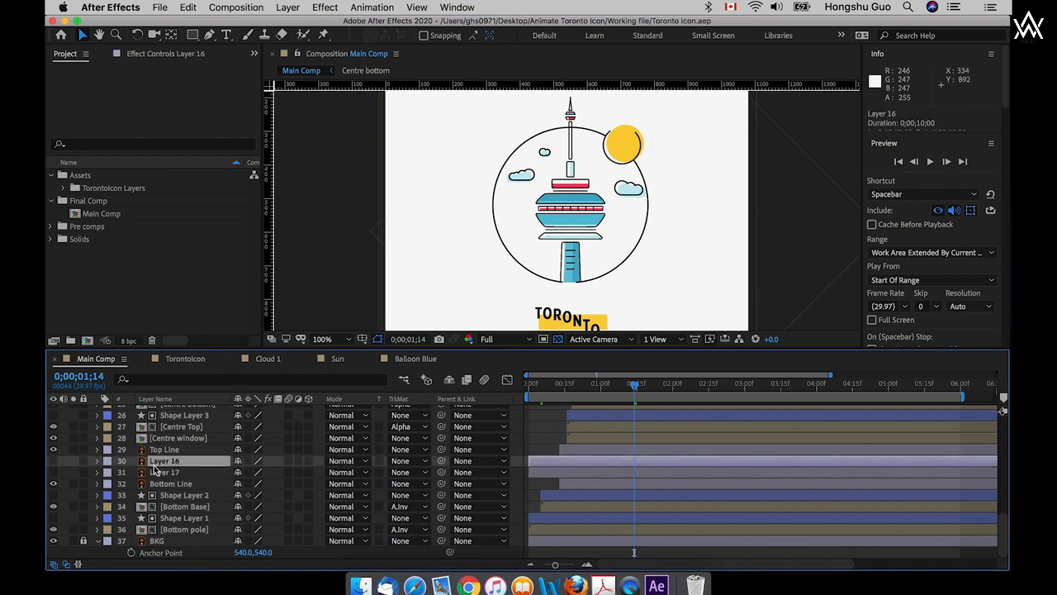
pyautogui.keyDown('shift'); pyautogui.click(155, 471); pyautogui.keyUp('shift')
pyautogui.click(52, 463)
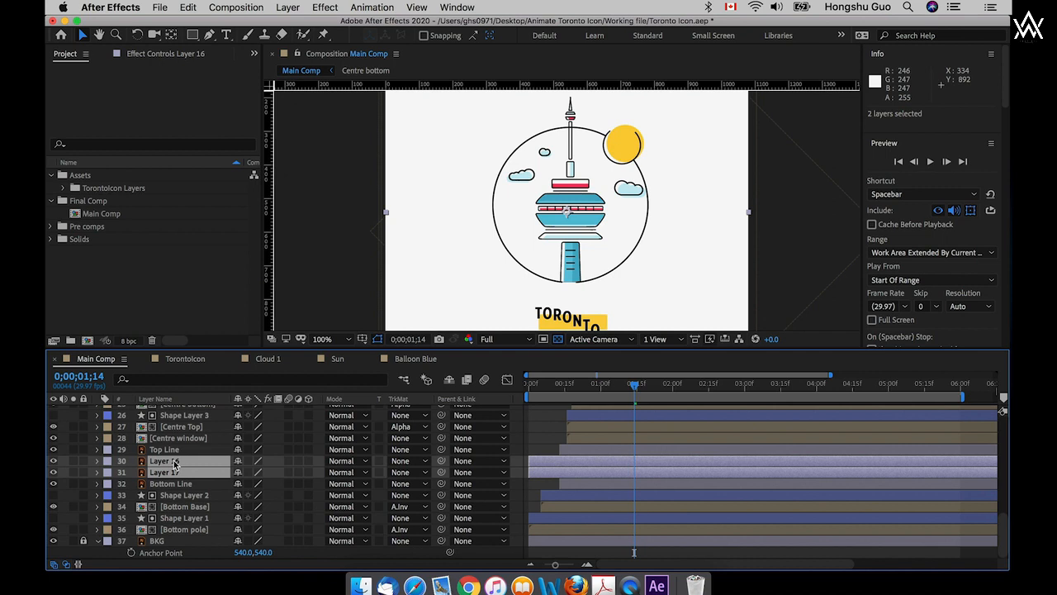
pyautogui.press('super+shift+bracketright')
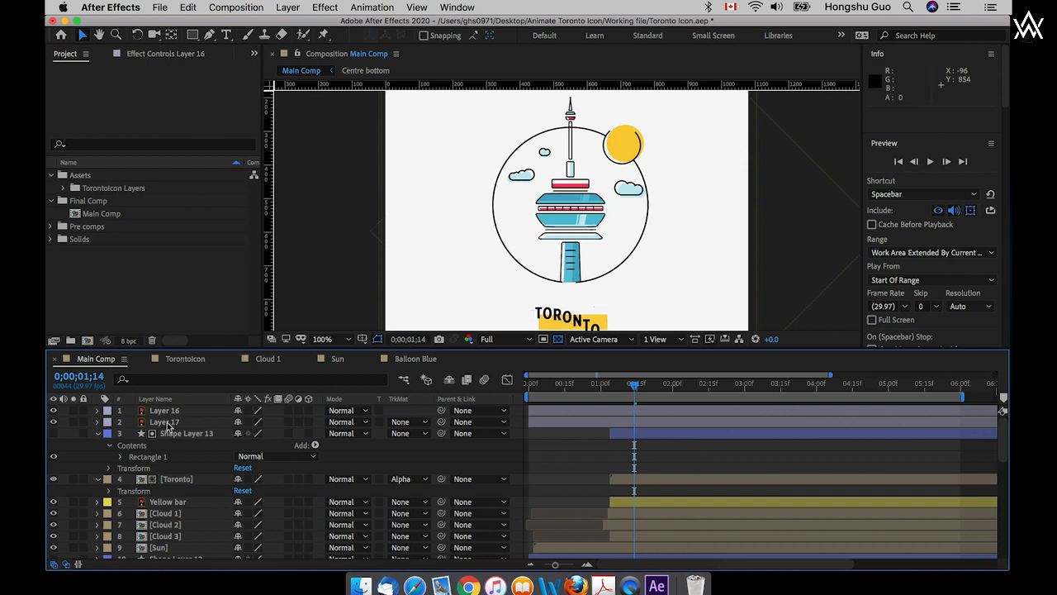
# - Create a 1080 x 1080 px solid named Reflection, with its pale cyan color sampled from the highlight on the tower
pyautogui.click(291, 9)
pyautogui.moveTo(417, 28)
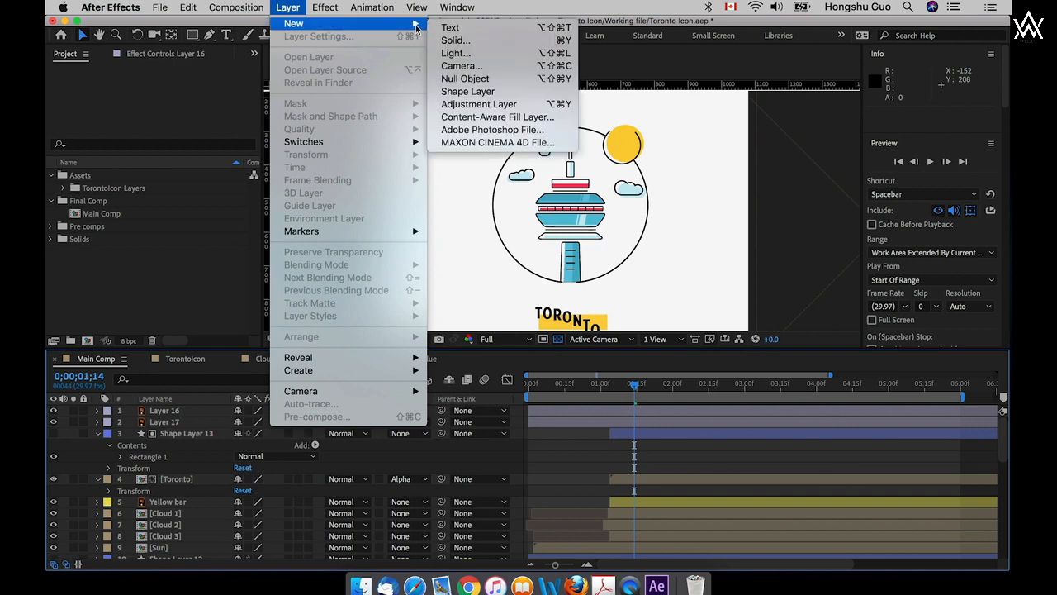
pyautogui.click(456, 40)
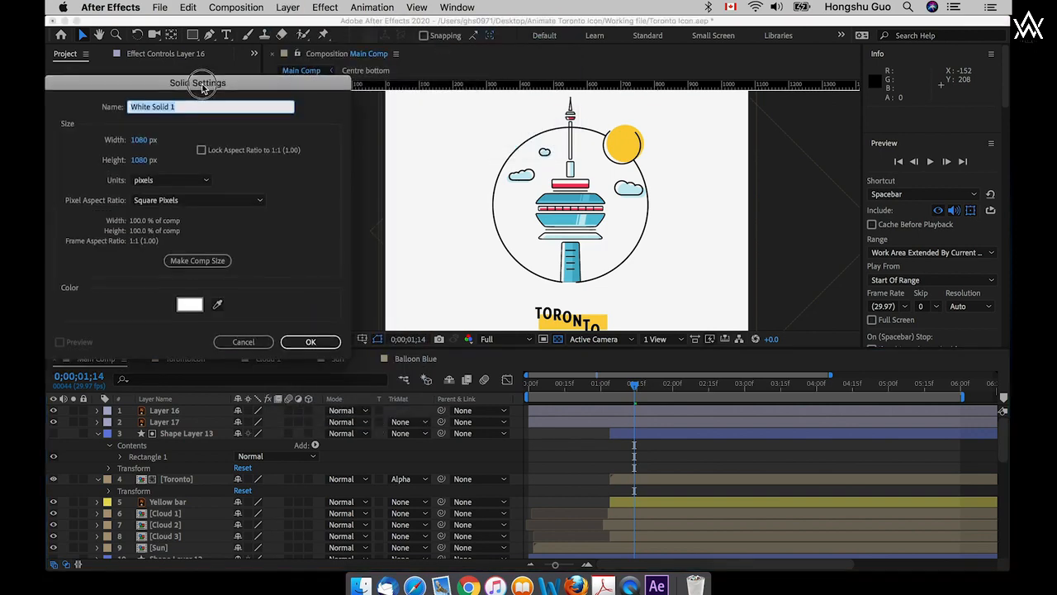
pyautogui.moveTo(201, 88); pyautogui.dragTo(615, 92)
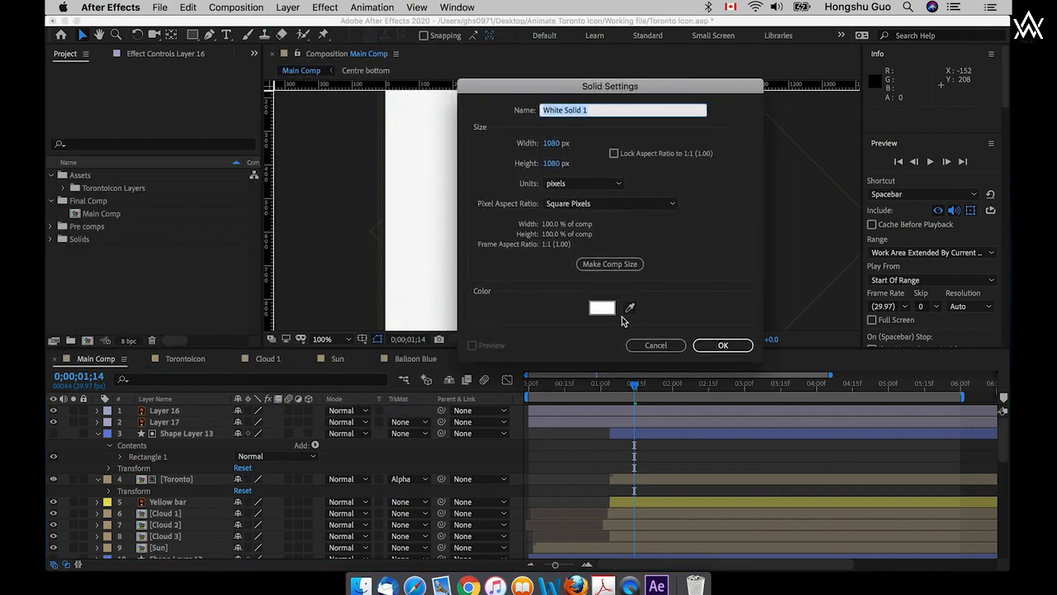
pyautogui.moveTo(573, 84); pyautogui.dragTo(812, 75)
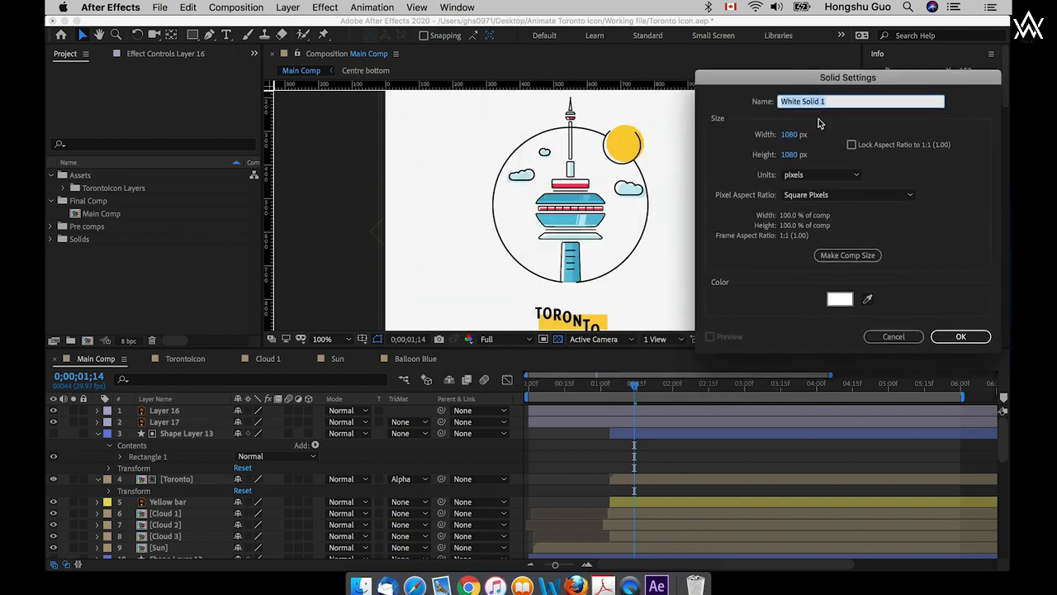
pyautogui.click(867, 299)
pyautogui.click(590, 213)
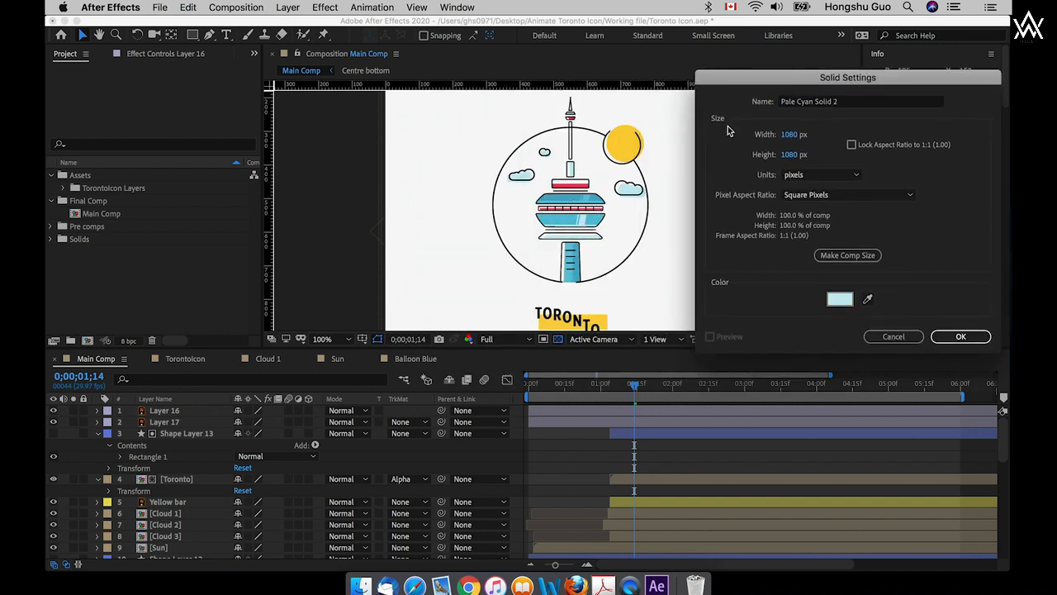
pyautogui.moveTo(913, 78); pyautogui.dragTo(773, 68)
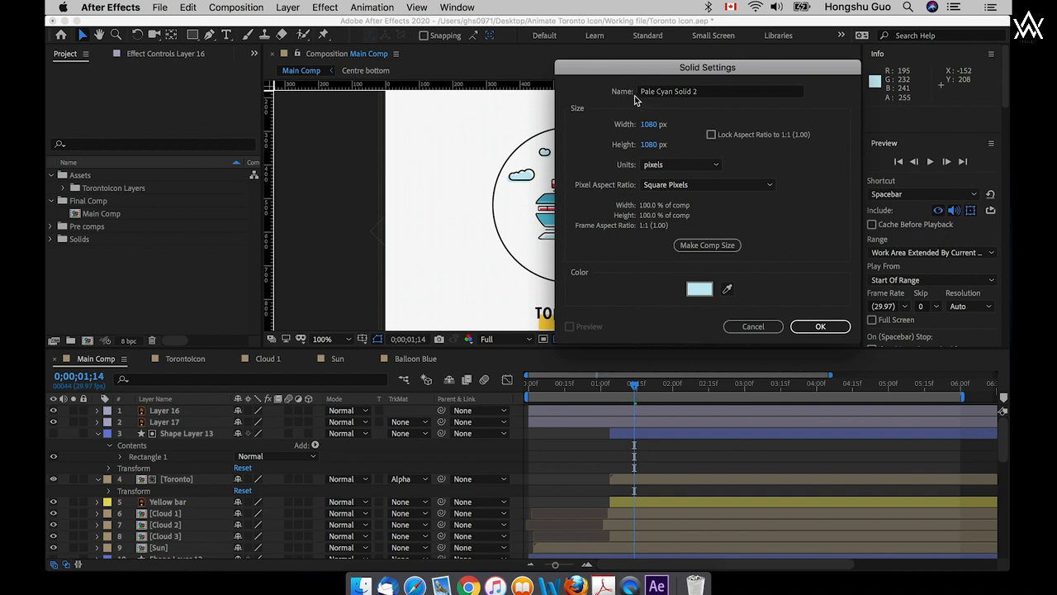
pyautogui.click(708, 93)
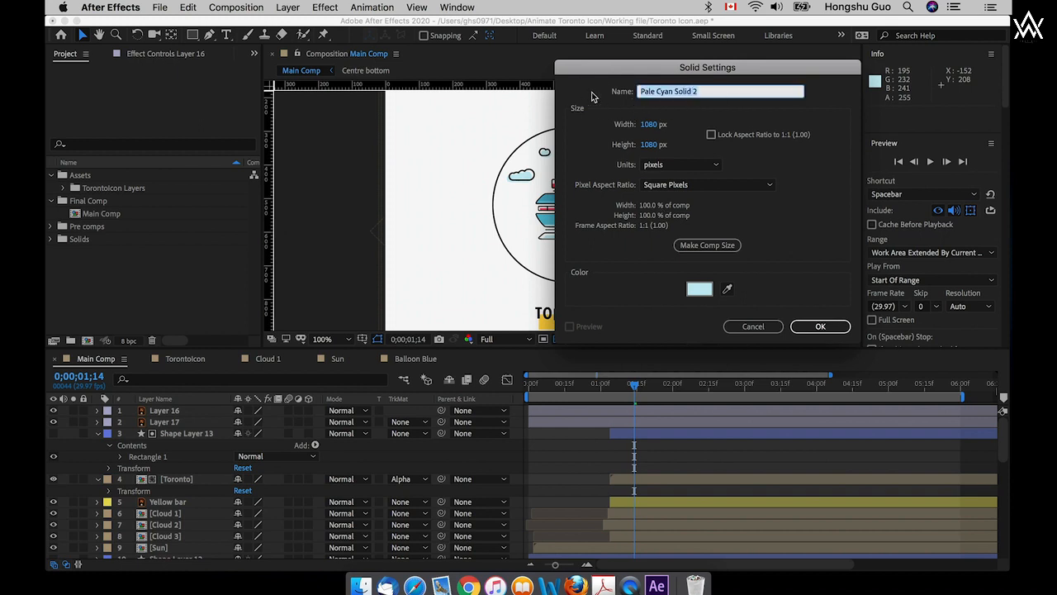
pyautogui.write('Reflection')
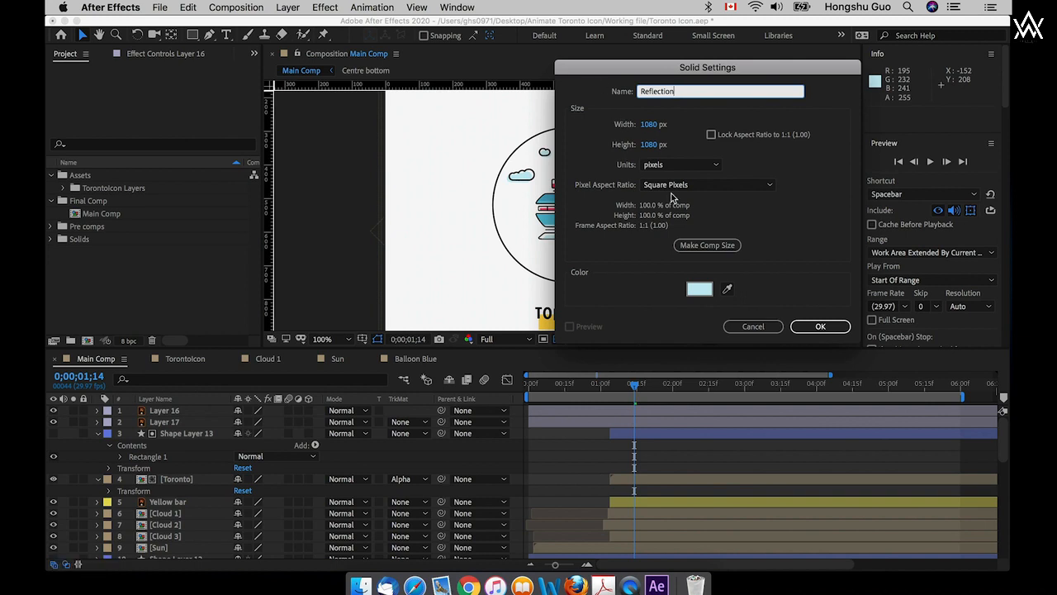
pyautogui.click(820, 327)
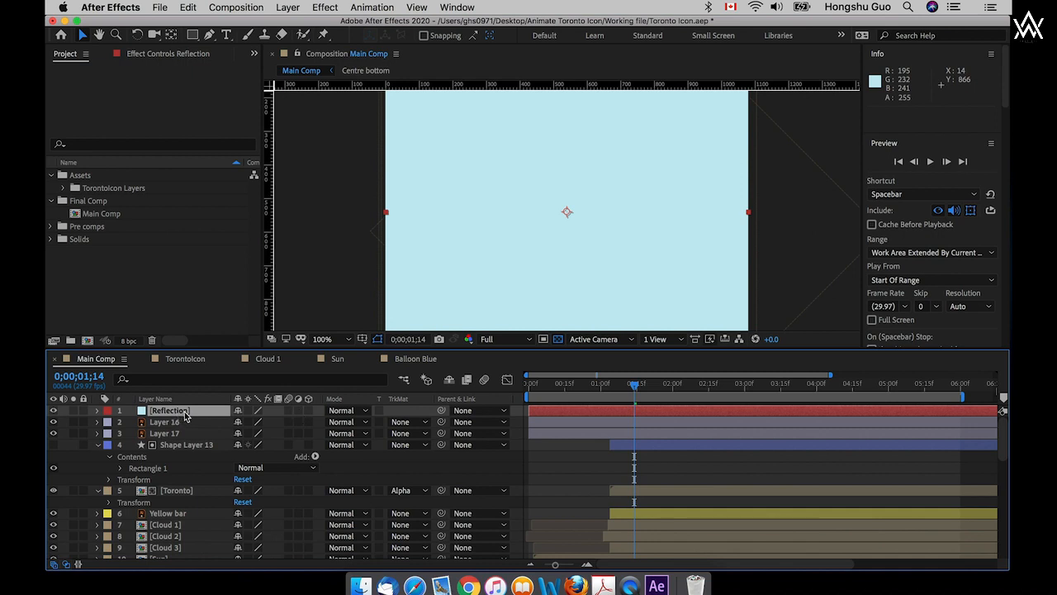
# - Make Reflection an adjustment layer and draw a slanted four-point mask along the tower's wide highlight, spanning both blue decks
pyautogui.click(299, 411)
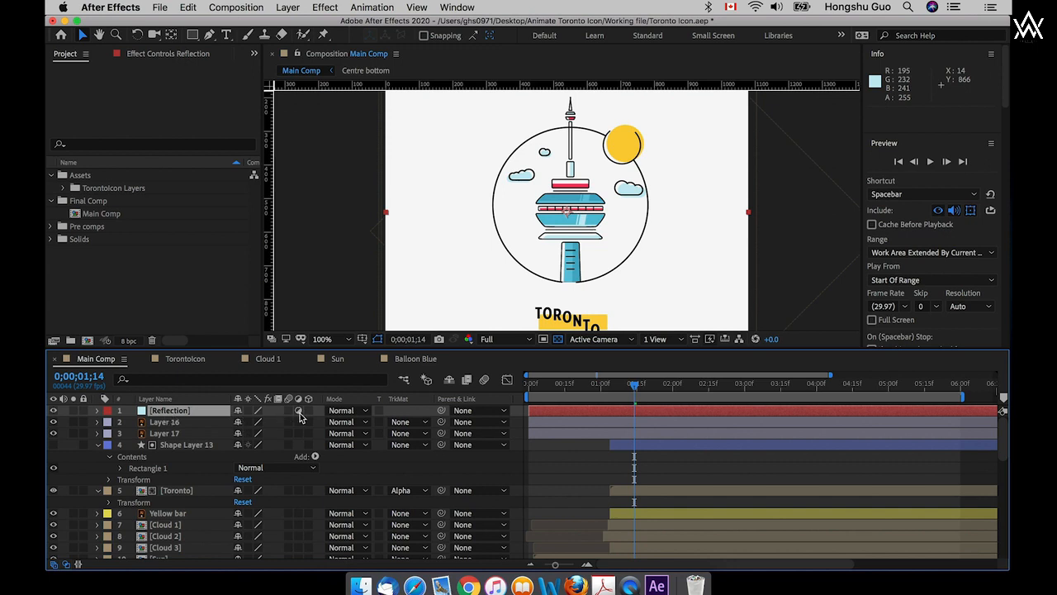
pyautogui.click(210, 36)
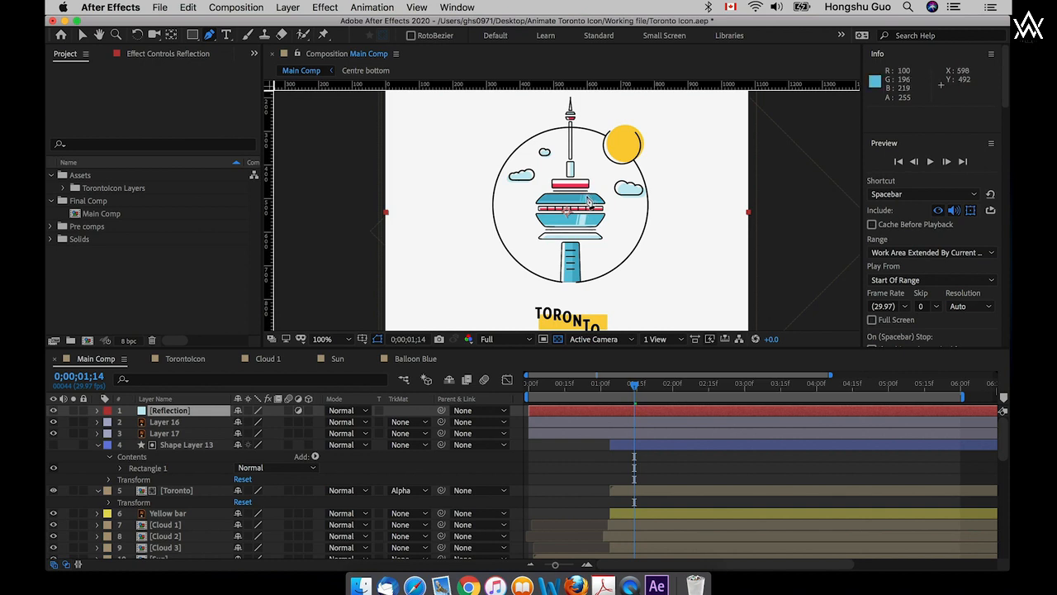
pyautogui.press('super+equal')
pyautogui.press('super+equal')
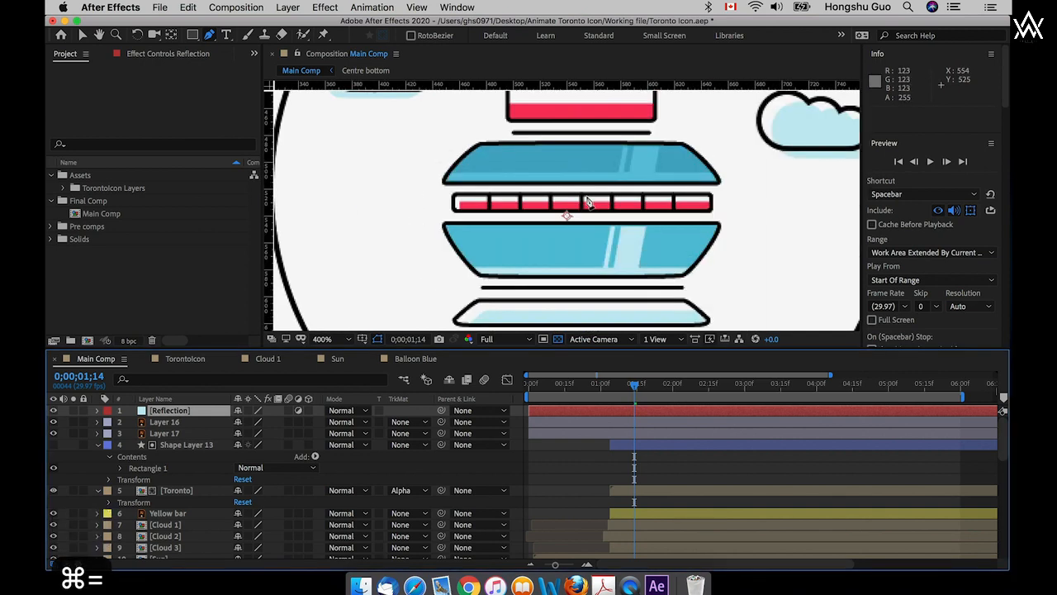
pyautogui.click(634, 146)
pyautogui.click(660, 146)
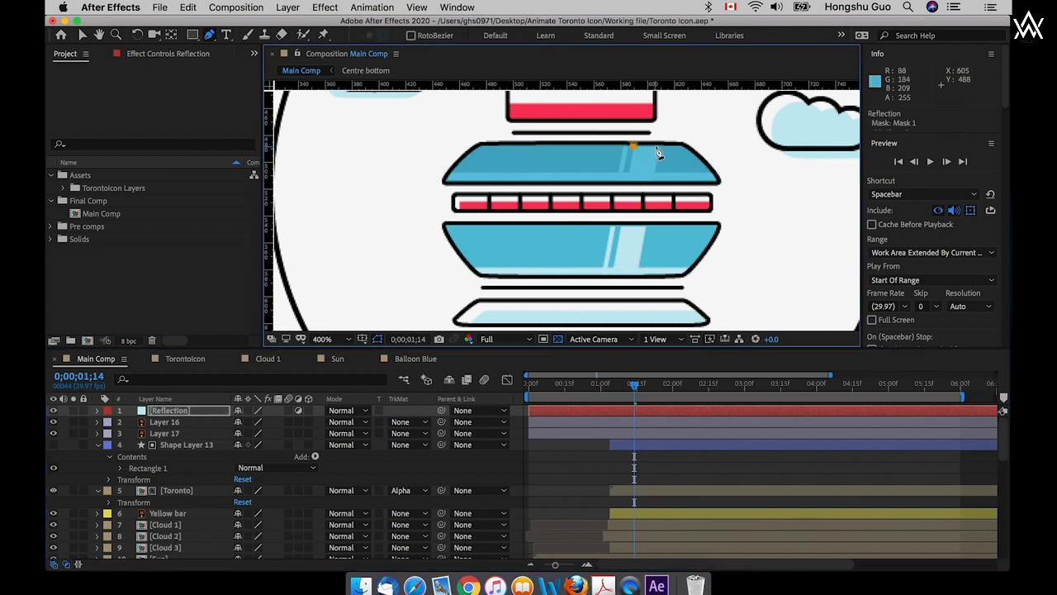
pyautogui.click(637, 273)
pyautogui.click(611, 277)
pyautogui.moveTo(612, 277); pyautogui.dragTo(612, 274)
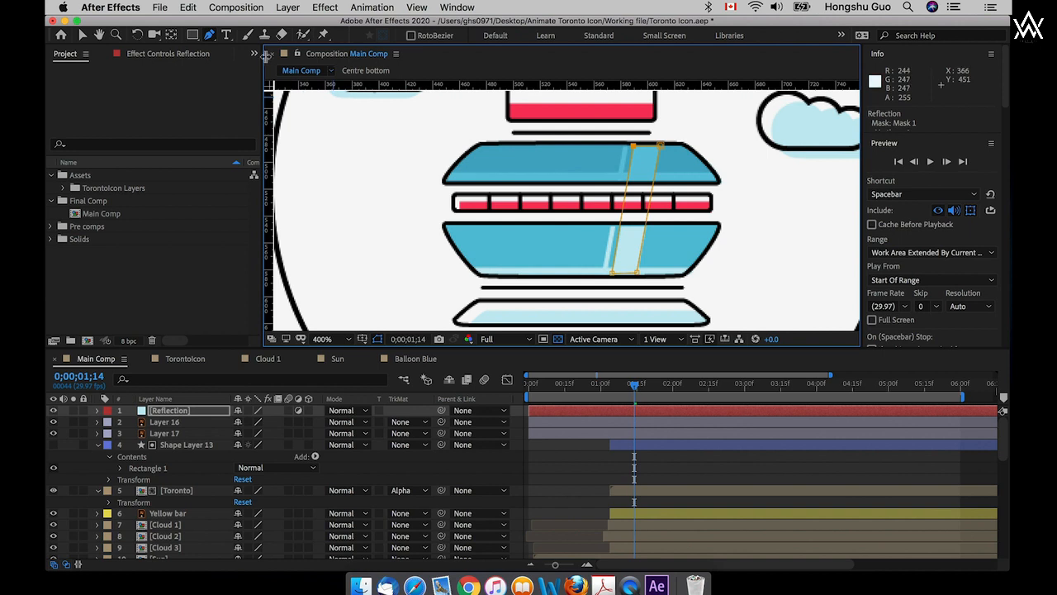
pyautogui.click(585, 467)
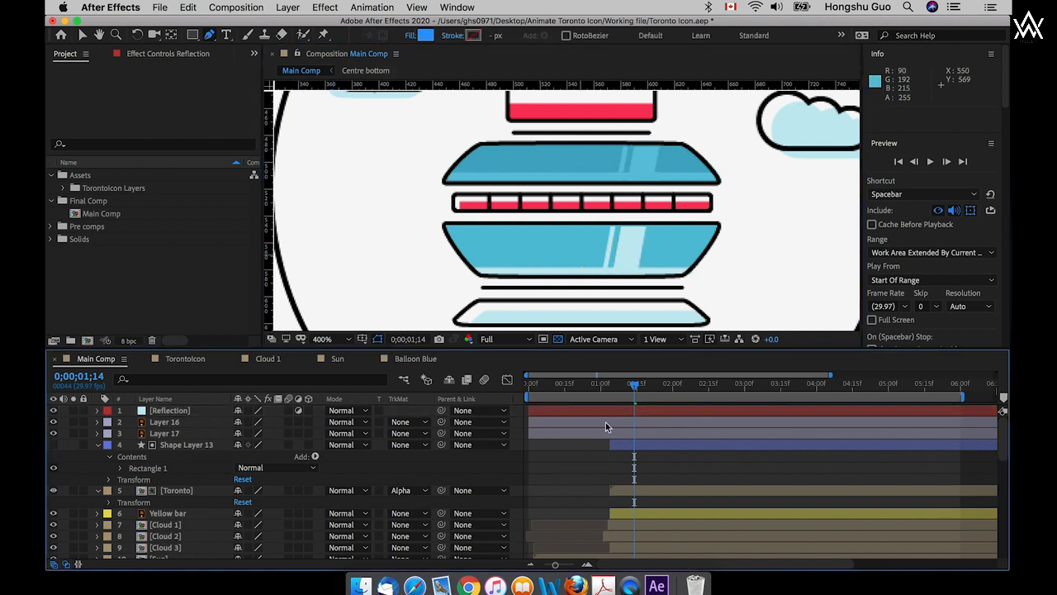
# - Draw a second, thin slanted mask on the Reflection layer along the narrow highlight beside the wide one, spanning both blue decks
pyautogui.click(182, 412)
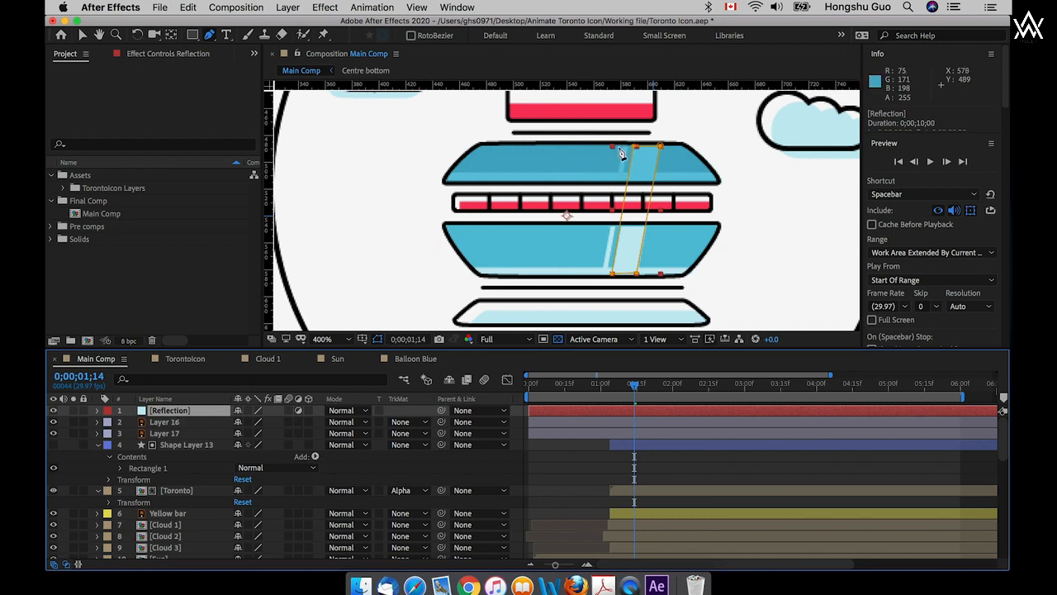
pyautogui.press('super+equal')
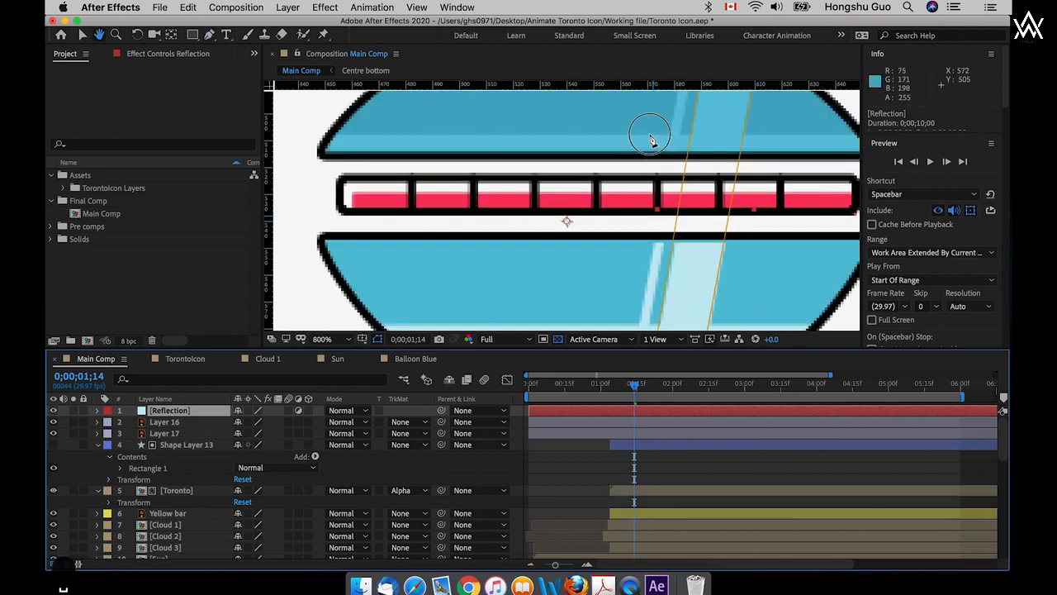
pyautogui.moveTo(632, 153); pyautogui.dragTo(611, 170)
pyautogui.press('g')
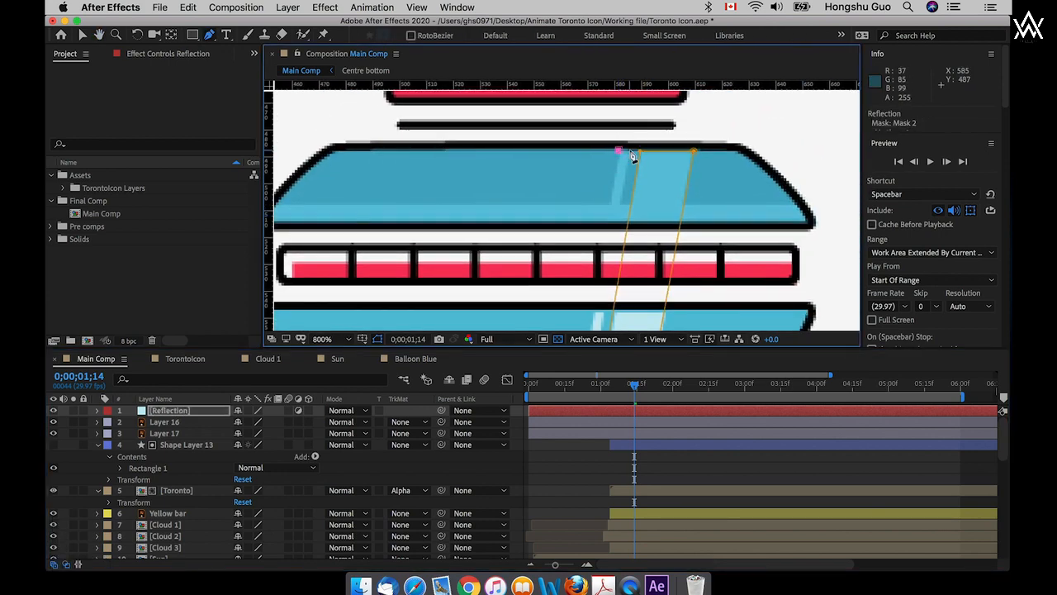
pyautogui.click(630, 154)
pyautogui.moveTo(639, 244); pyautogui.dragTo(653, 109)
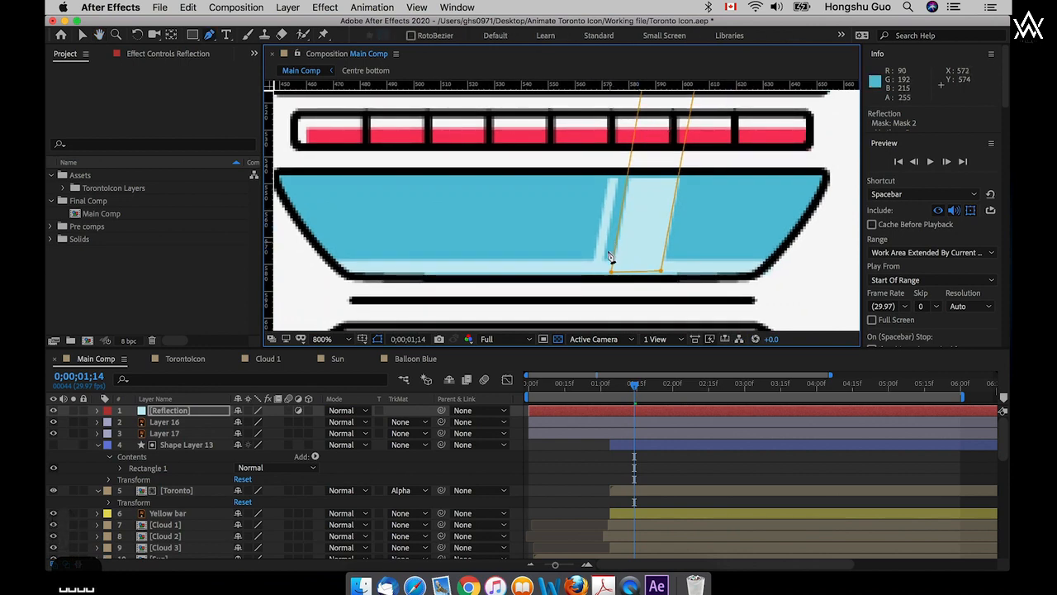
pyautogui.moveTo(607, 274); pyautogui.dragTo(591, 282)
pyautogui.moveTo(633, 189); pyautogui.dragTo(611, 326)
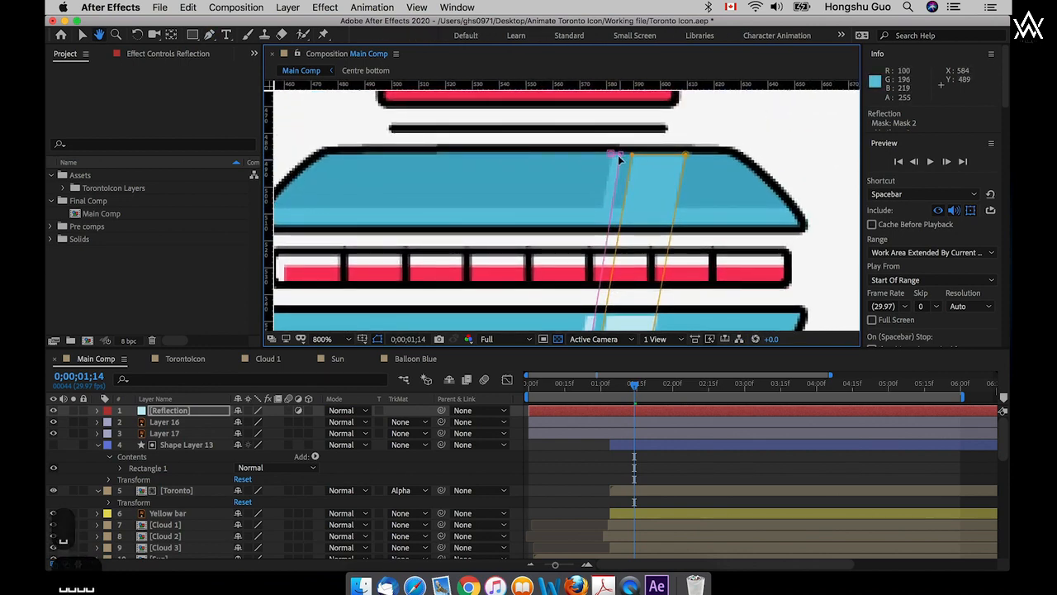
pyautogui.click(610, 154)
pyautogui.scroll(-6, 686, 186)
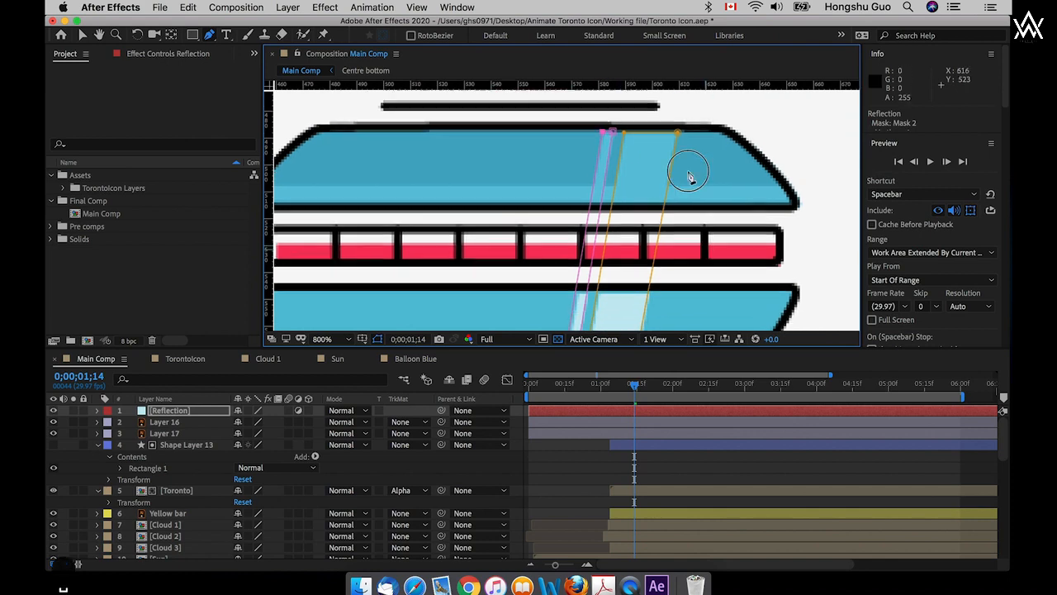
pyautogui.moveTo(620, 271); pyautogui.dragTo(567, 275)
pyautogui.scroll(5, 673, 256)
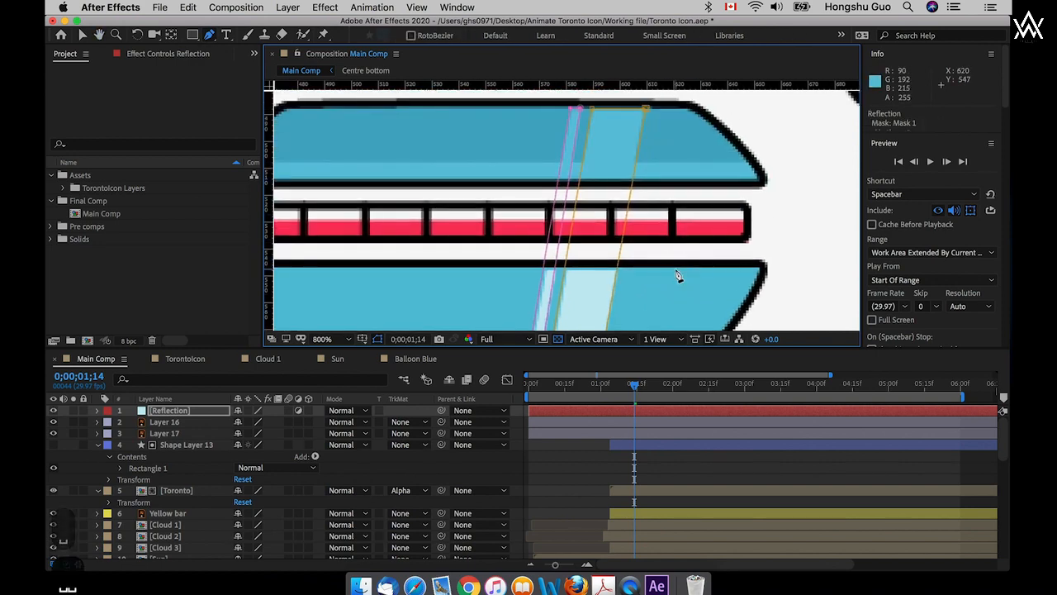
# - Turn off the adjustment layer setting of the Reflection solid and expand its list of masks
pyautogui.press('super+minus')
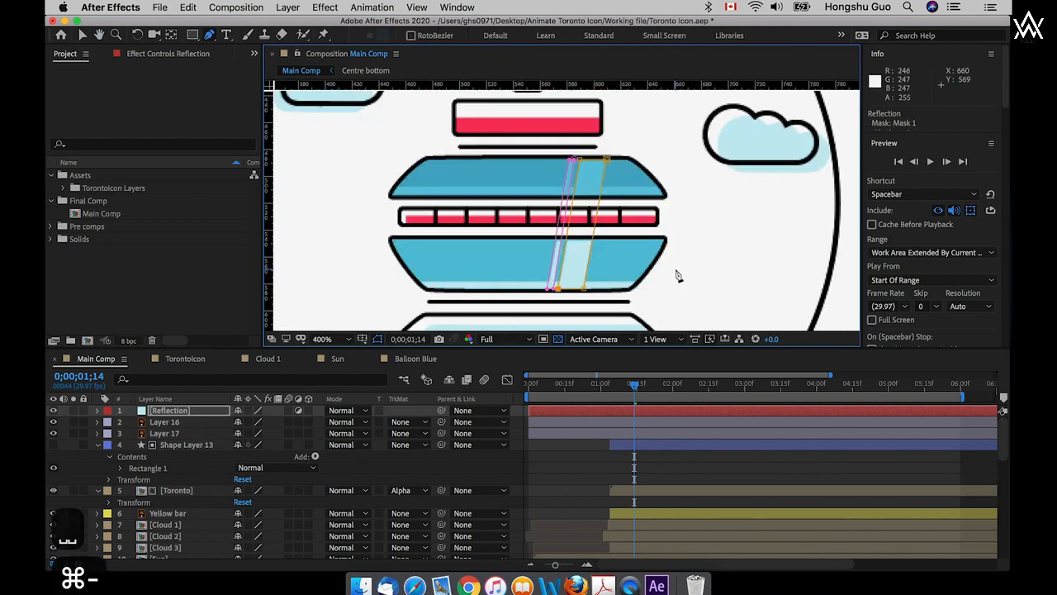
pyautogui.click(300, 411)
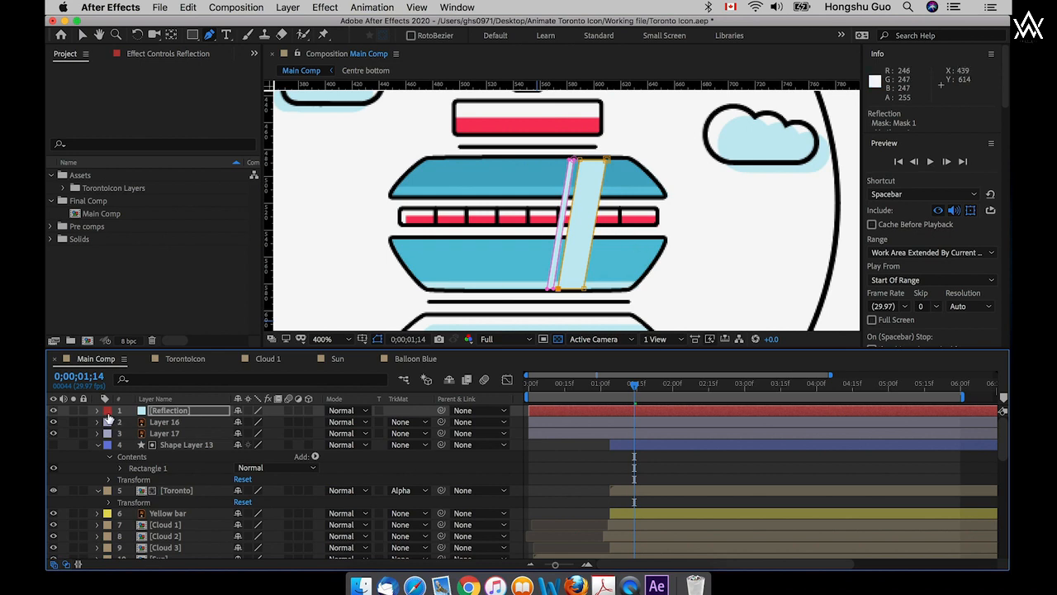
pyautogui.click(97, 411)
pyautogui.click(109, 422)
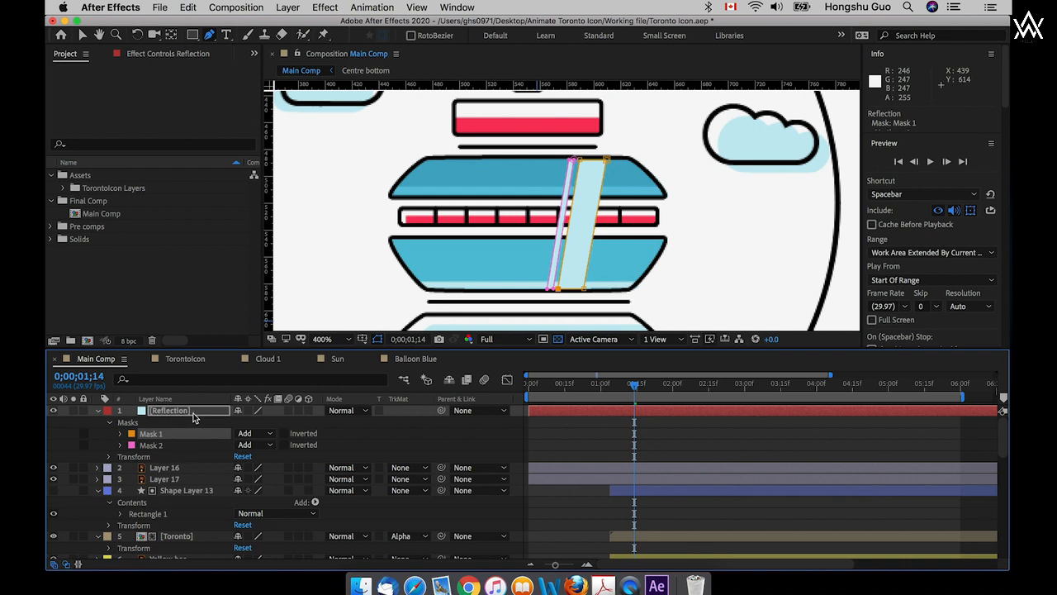
# - Set the modes of Mask 1 and Mask 2 on the Reflection layer to None
pyautogui.click(252, 434)
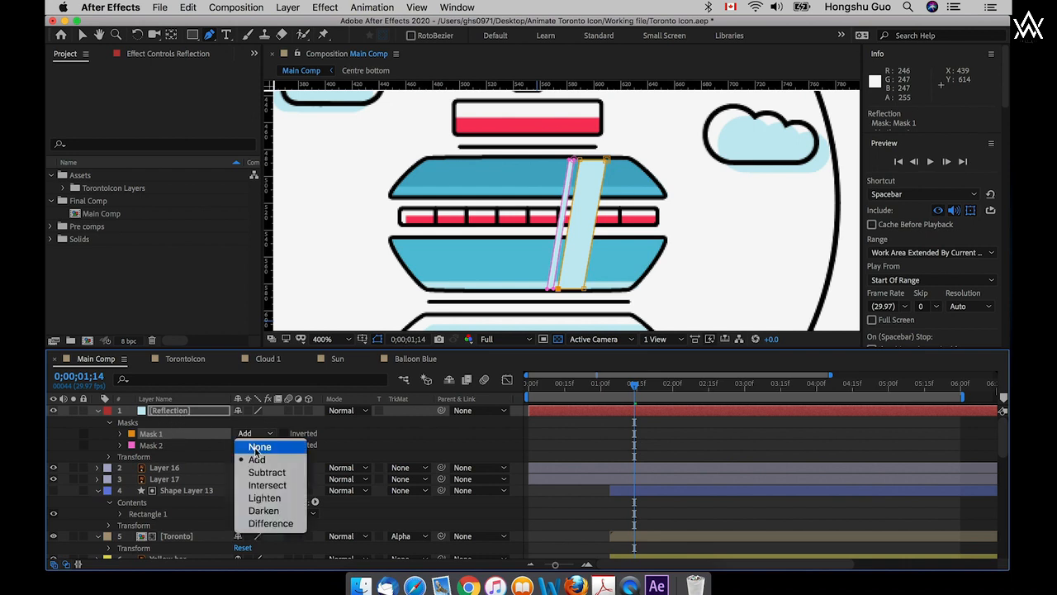
pyautogui.click(256, 447)
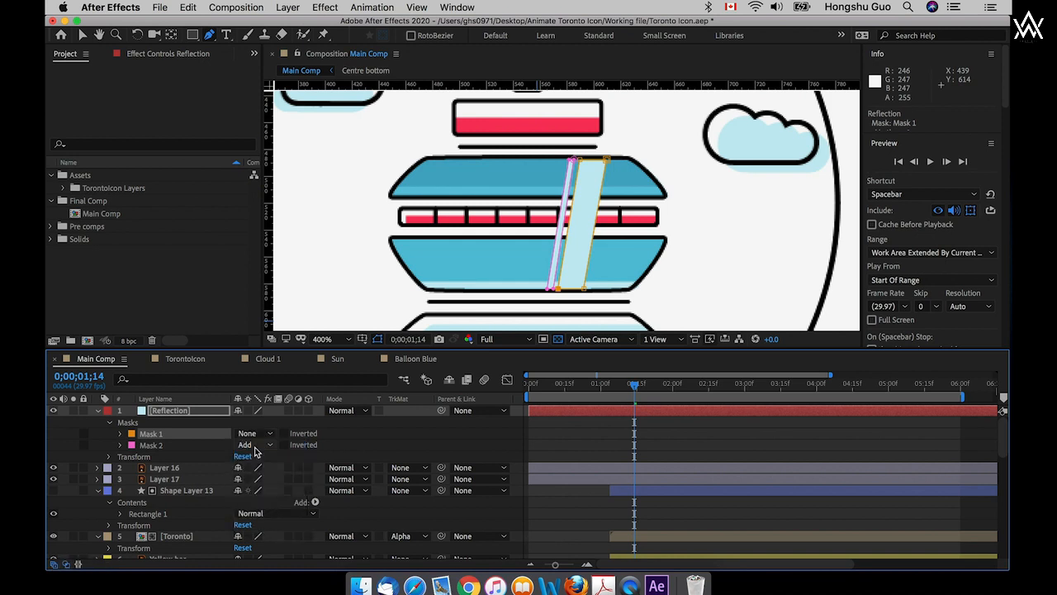
pyautogui.click(252, 447)
pyautogui.click(260, 470)
pyautogui.click(255, 446)
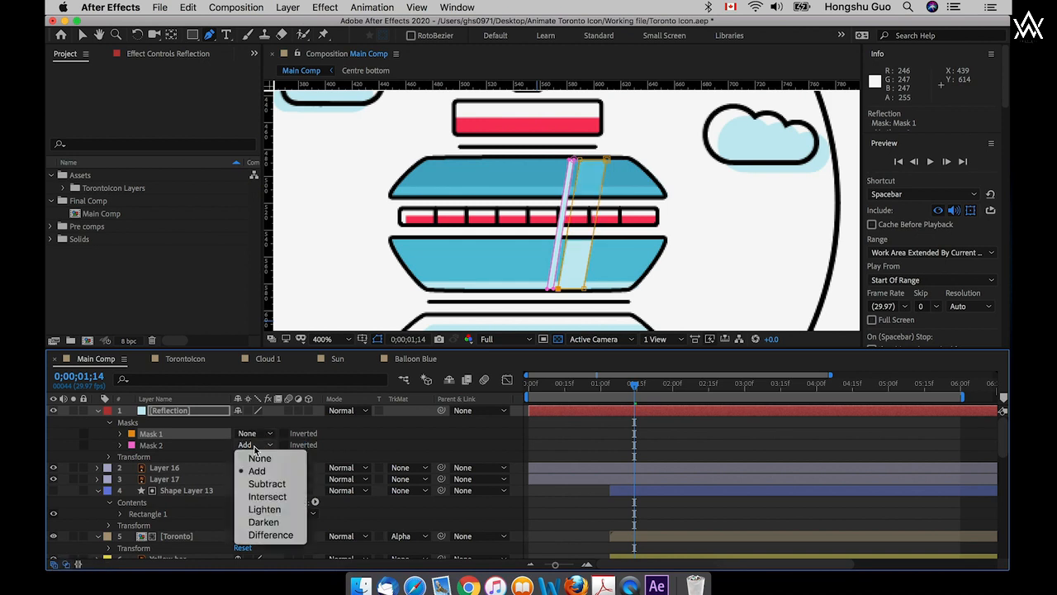
pyautogui.click(260, 458)
pyautogui.press('super+minus')
pyautogui.press('super+minus')
pyautogui.press('super+minus')
pyautogui.press('super+minus')
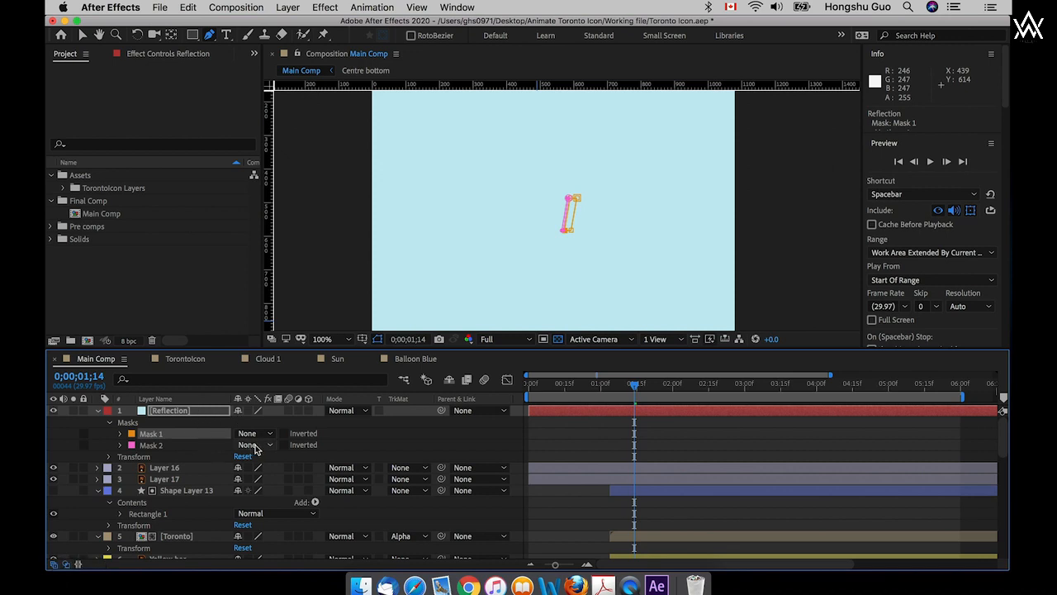
# - Return both Reflection masks to Add mode and inspect the two masked stripes on the tower
pyautogui.click(256, 447)
pyautogui.click(258, 468)
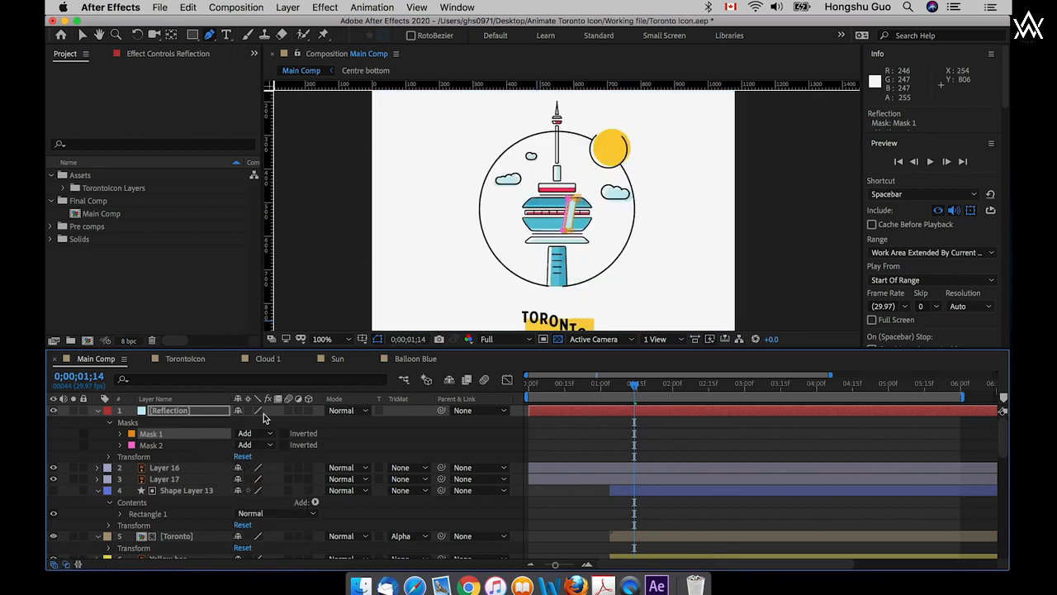
pyautogui.press('super+equal')
pyautogui.press('super+equal')
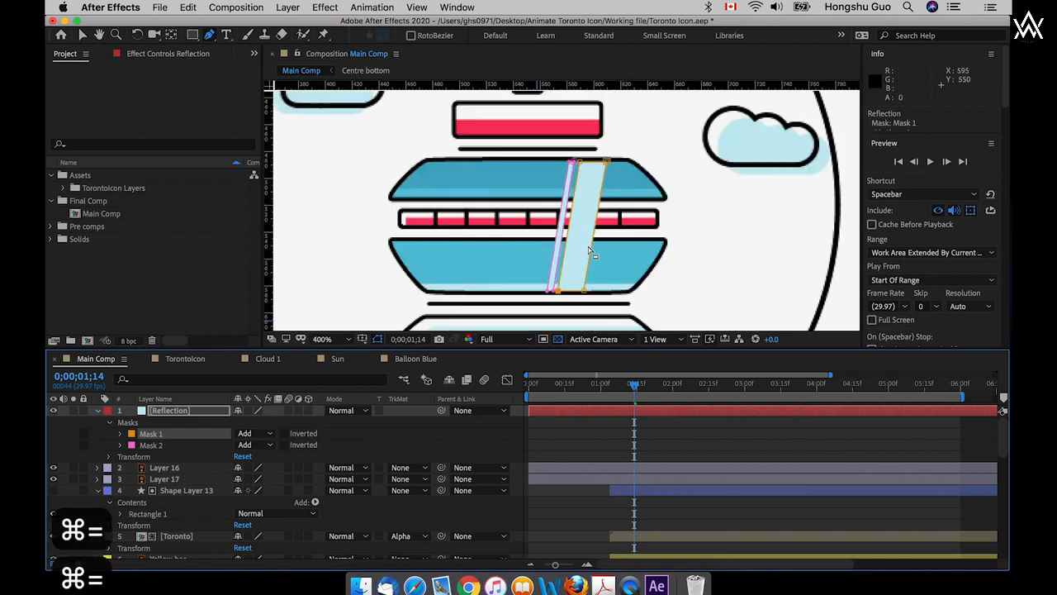
pyautogui.press('super+minus')
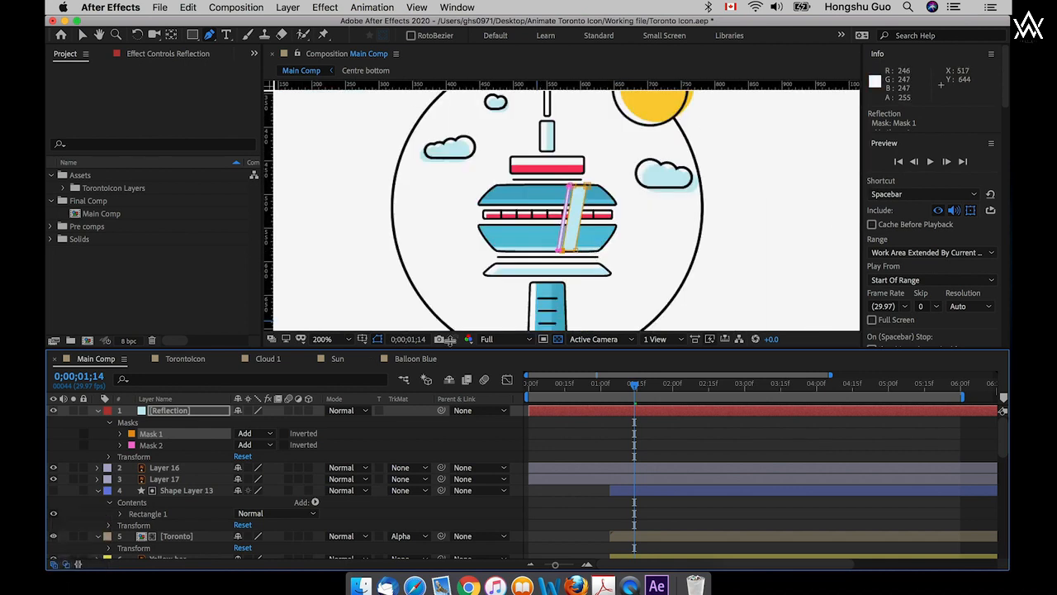
# - Delete Layer 16 and Layer 17 from the Main Comp
pyautogui.click(561, 444)
pyautogui.click(167, 410)
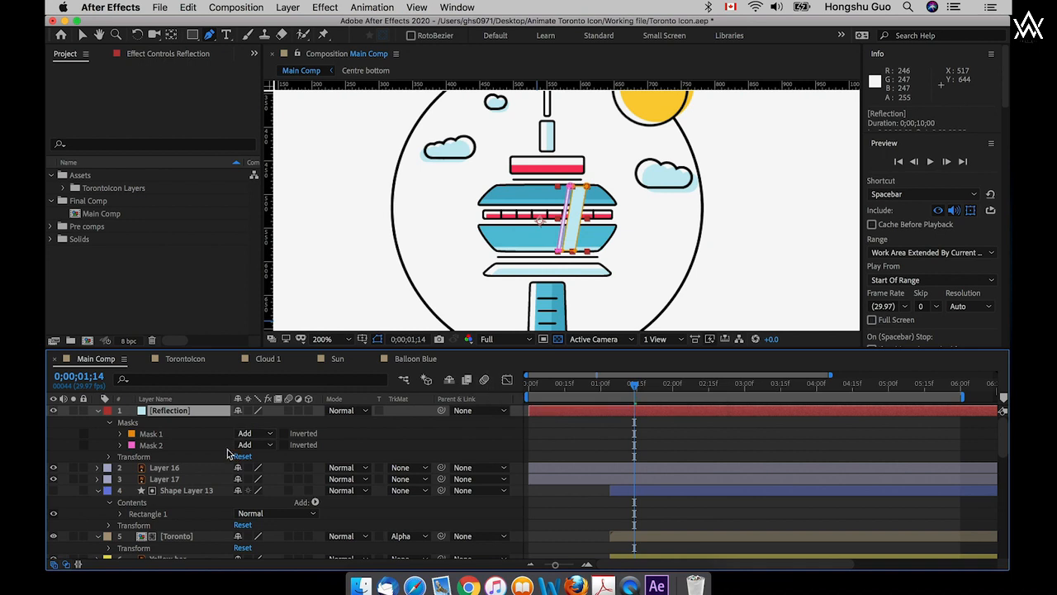
pyautogui.click(173, 470)
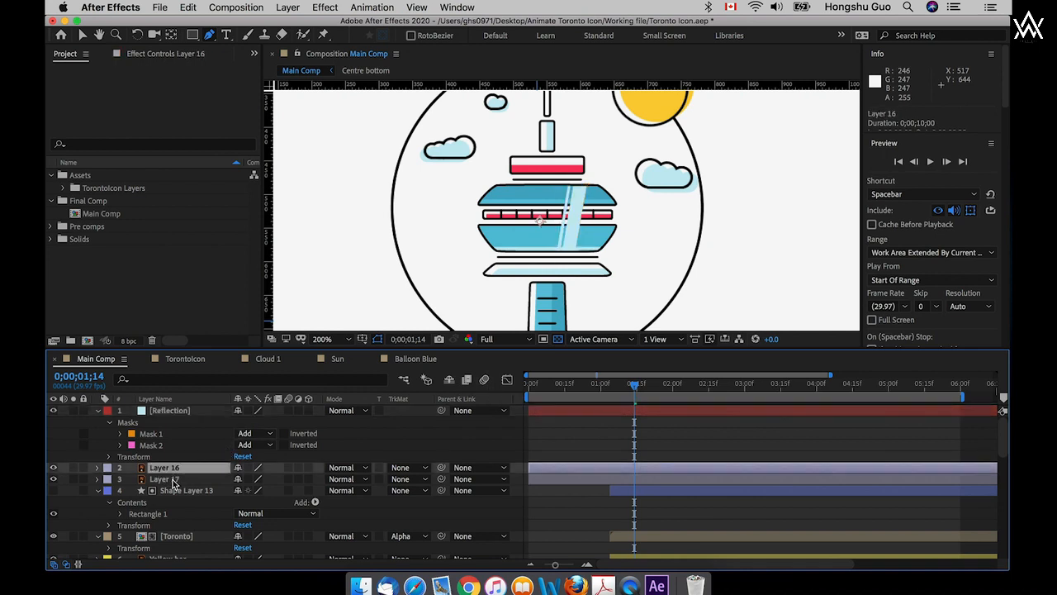
pyautogui.keyDown('shift'); pyautogui.click(173, 480); pyautogui.keyUp('shift')
pyautogui.press('BackSpace')
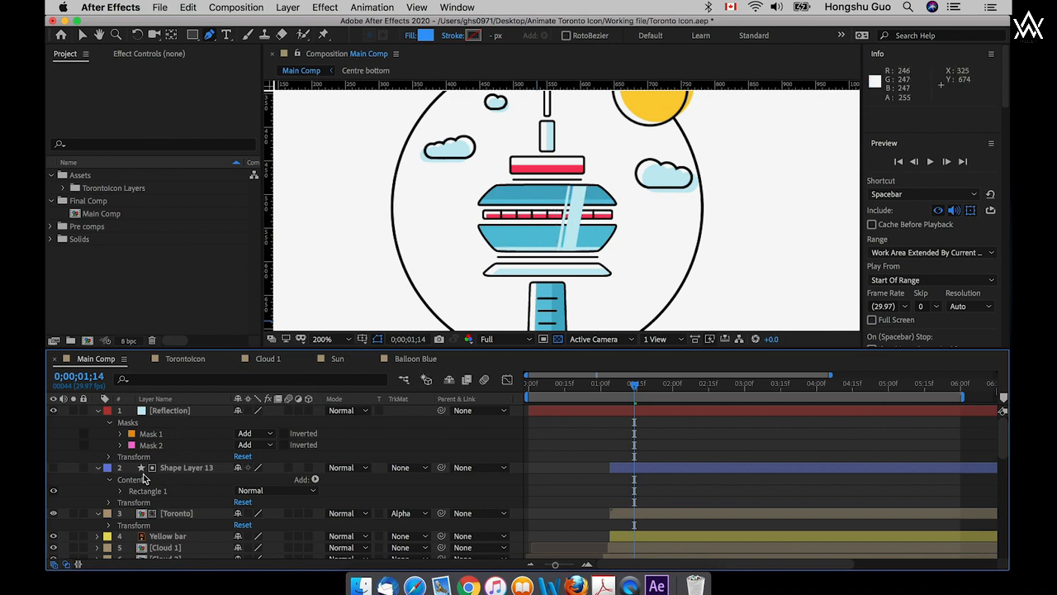
# - Pre-compose Centre window, Centre Top, Centre bottom and Shape Layers 3 and 4 as "Tower centre section", checking it by toggling its visibility
pyautogui.scroll(-5, 186, 485)
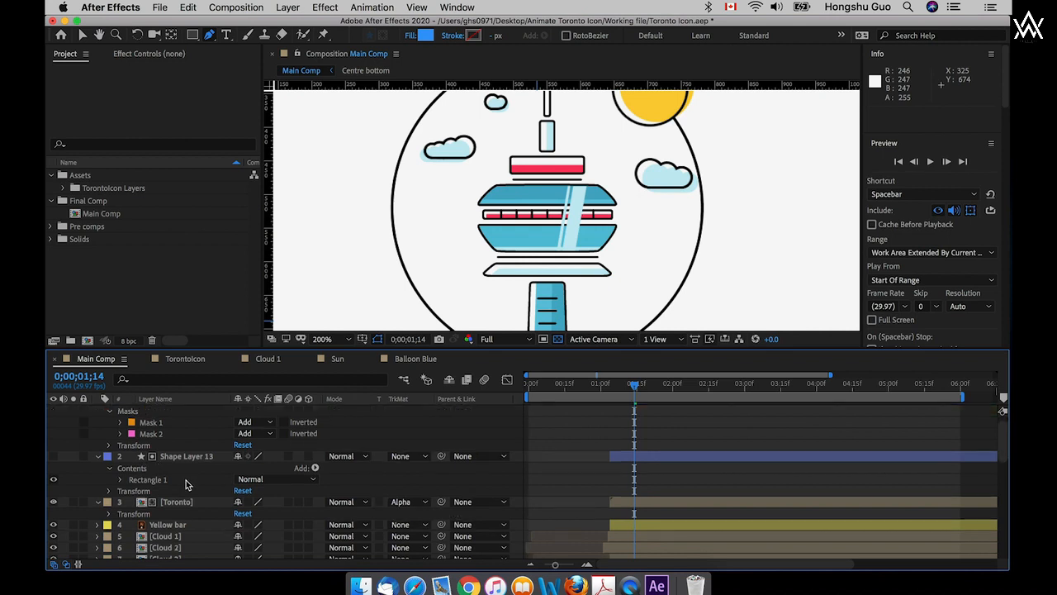
pyautogui.scroll(-8, 186, 485)
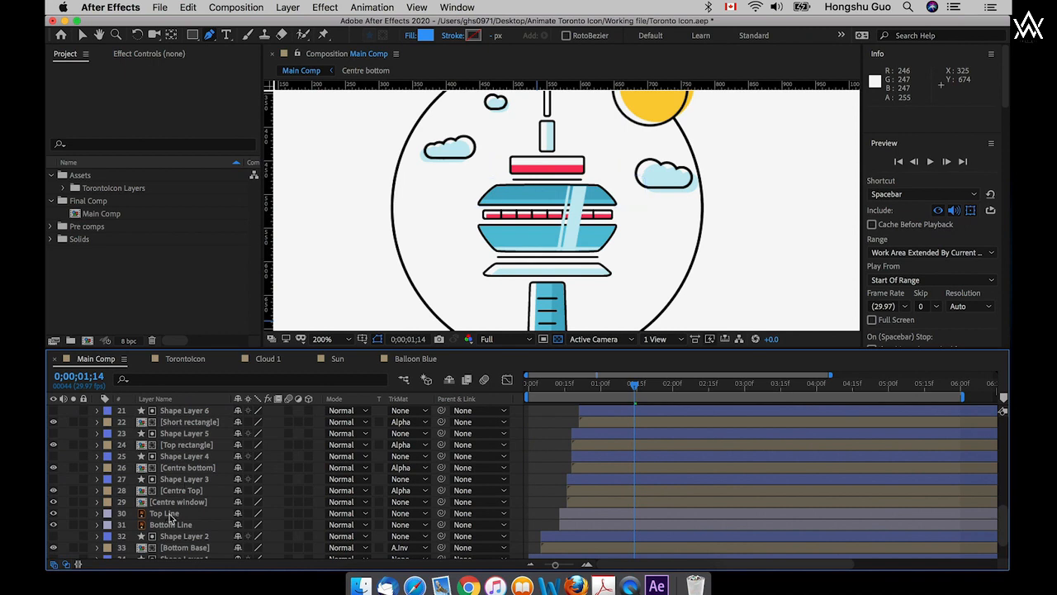
pyautogui.click(175, 502)
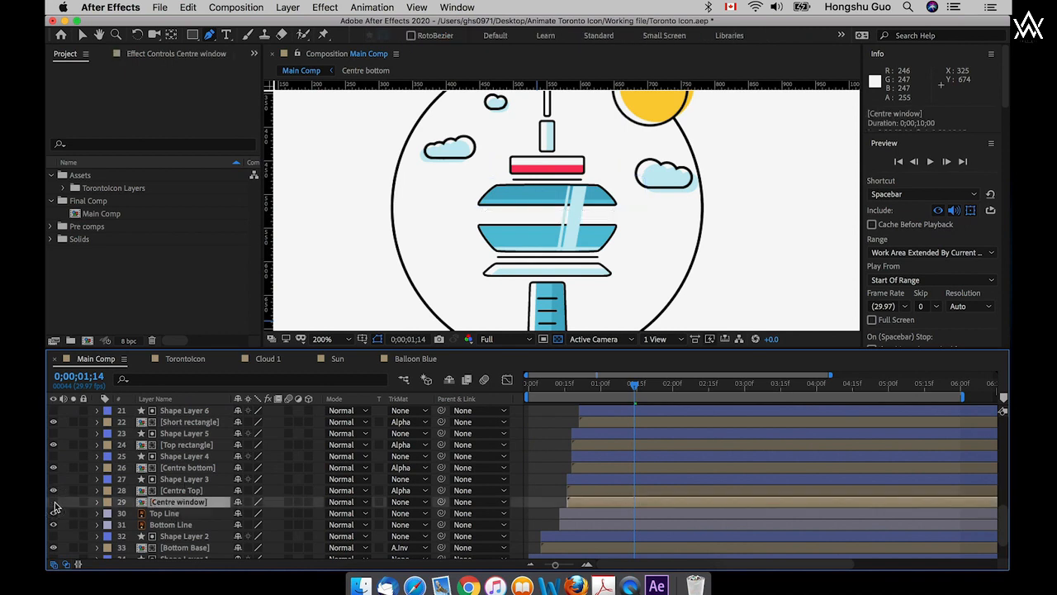
pyautogui.keyDown('shift'); pyautogui.click(190, 446); pyautogui.keyUp('shift')
pyautogui.keyDown('super'); pyautogui.click(176, 447); pyautogui.keyUp('super')
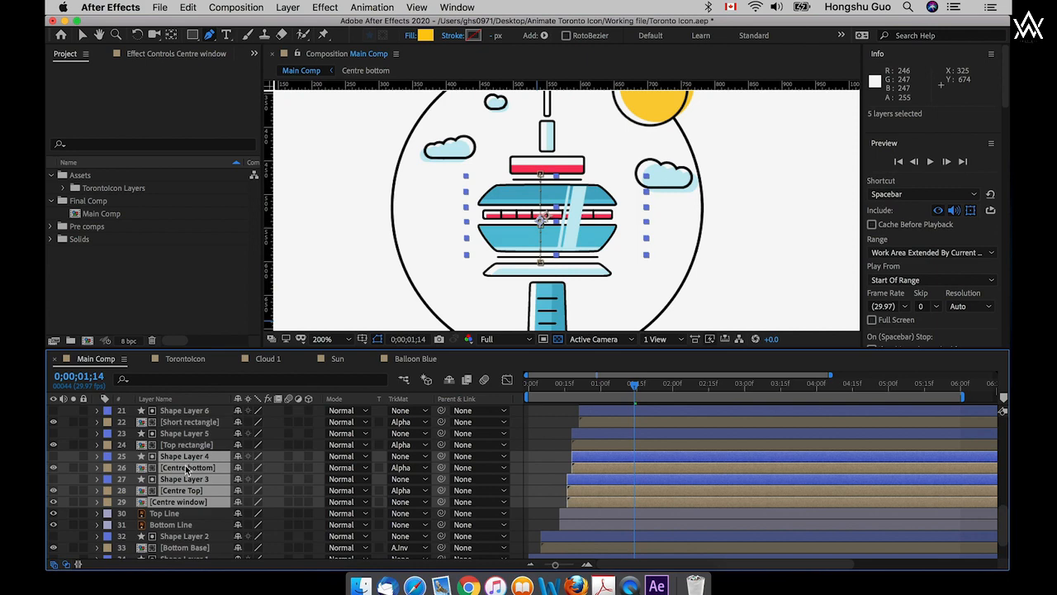
pyautogui.press('shift+super+c')
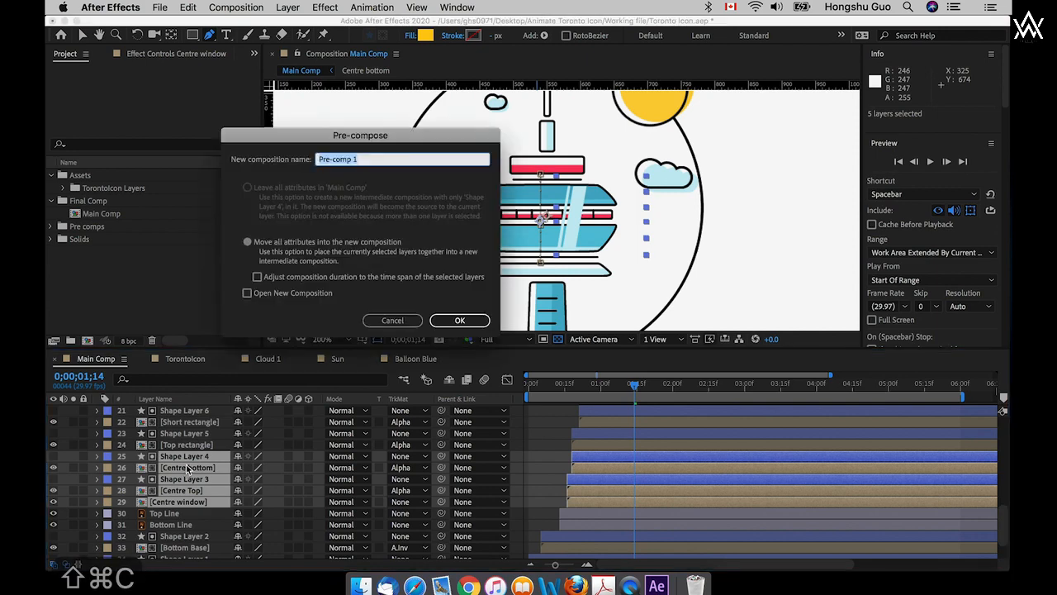
pyautogui.write('Toer')
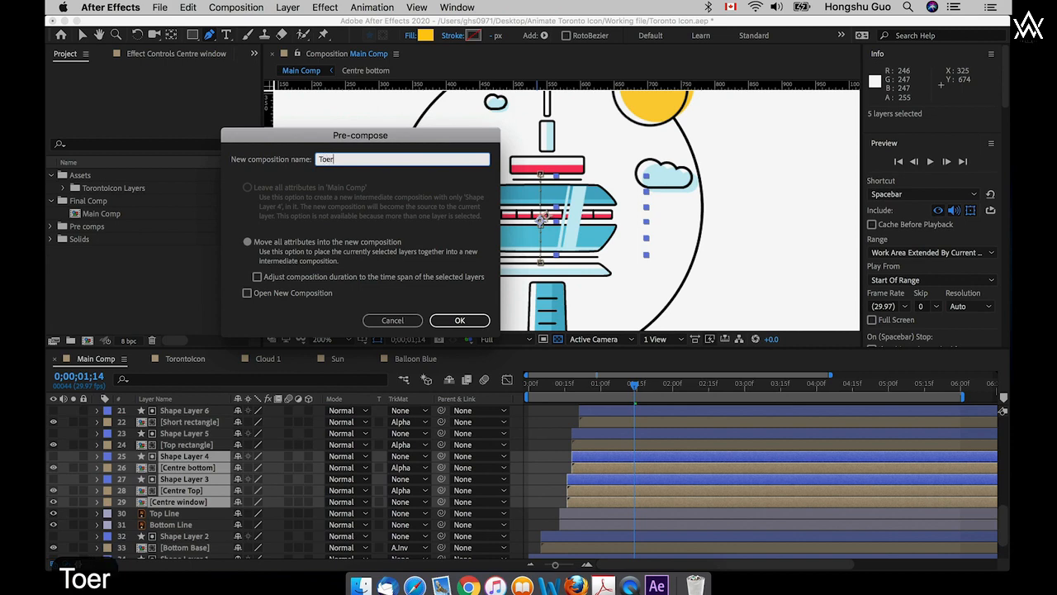
pyautogui.press('BackSpace')
pyautogui.press('BackSpace')
pyautogui.press('BackSpace')
pyautogui.write('wer centre')
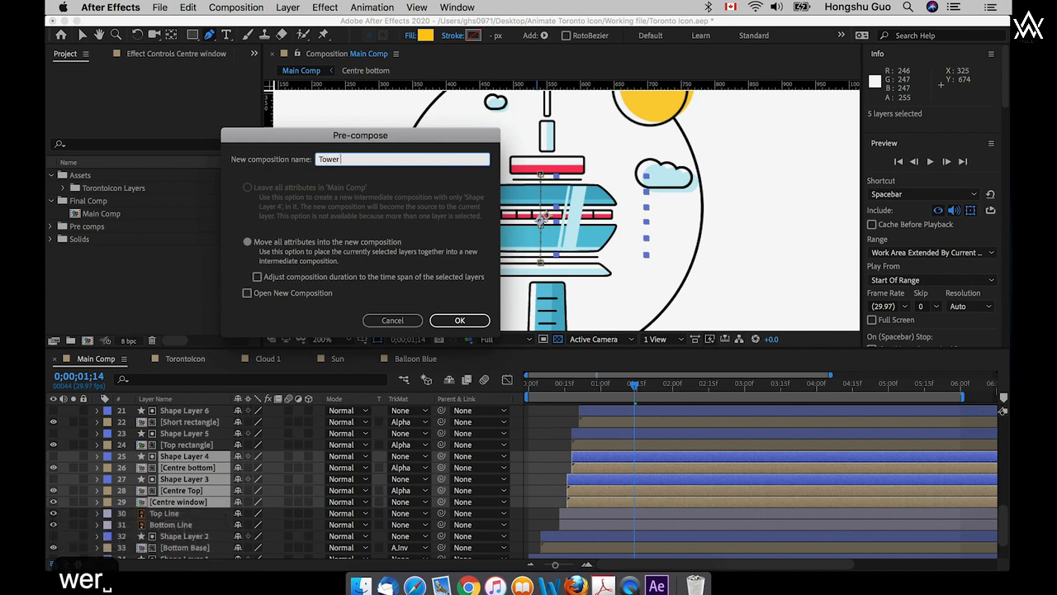
pyautogui.write(' section')
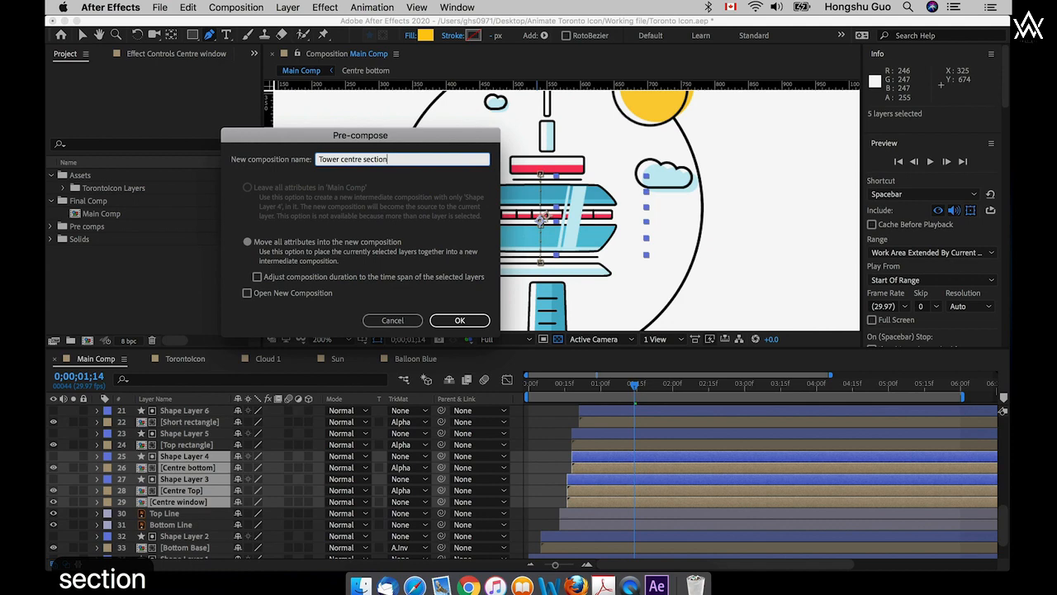
pyautogui.press('Return')
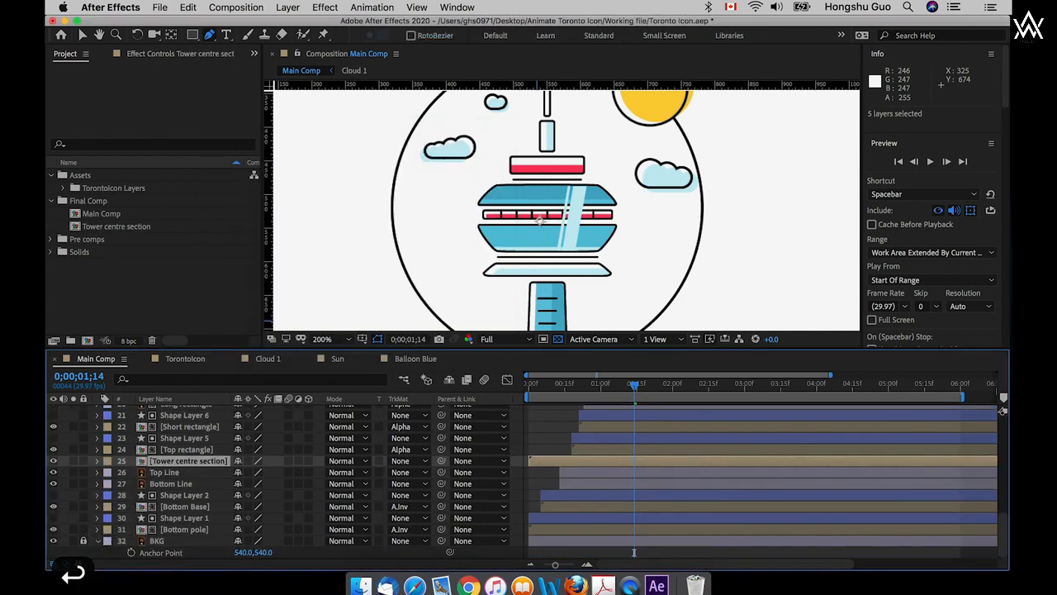
pyautogui.click(54, 462)
pyautogui.click(55, 463)
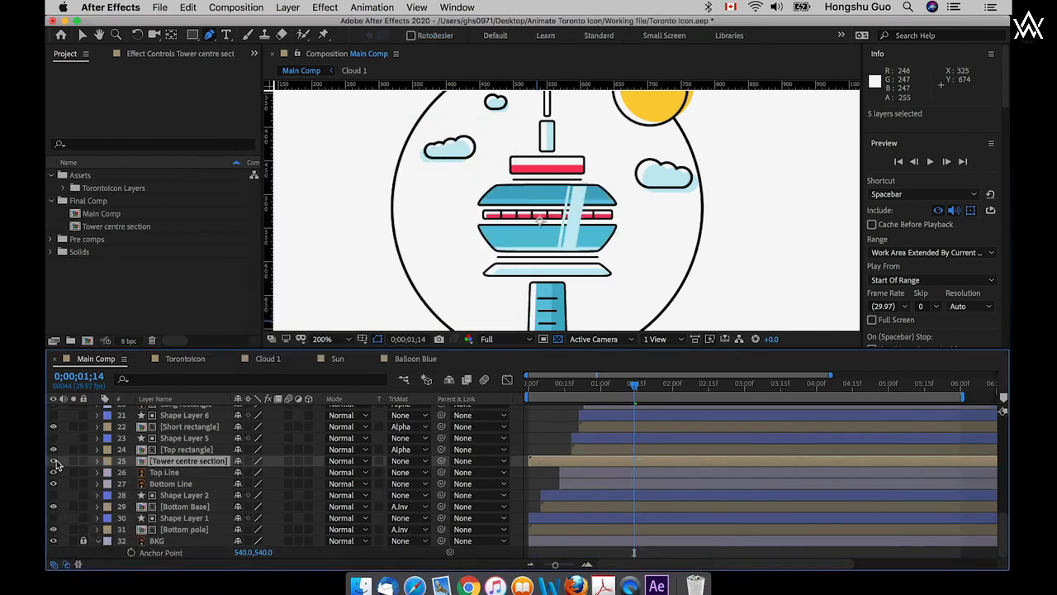
# - Move the Reflection layer down the layer stack to sit directly above Tower centre section
pyautogui.scroll(15, 181, 459)
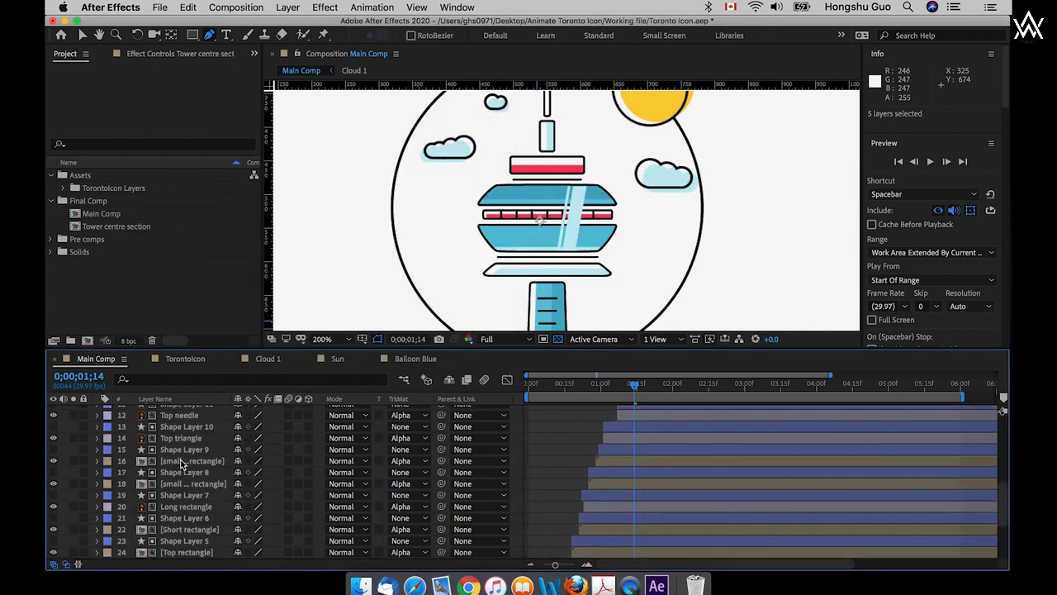
pyautogui.click(182, 411)
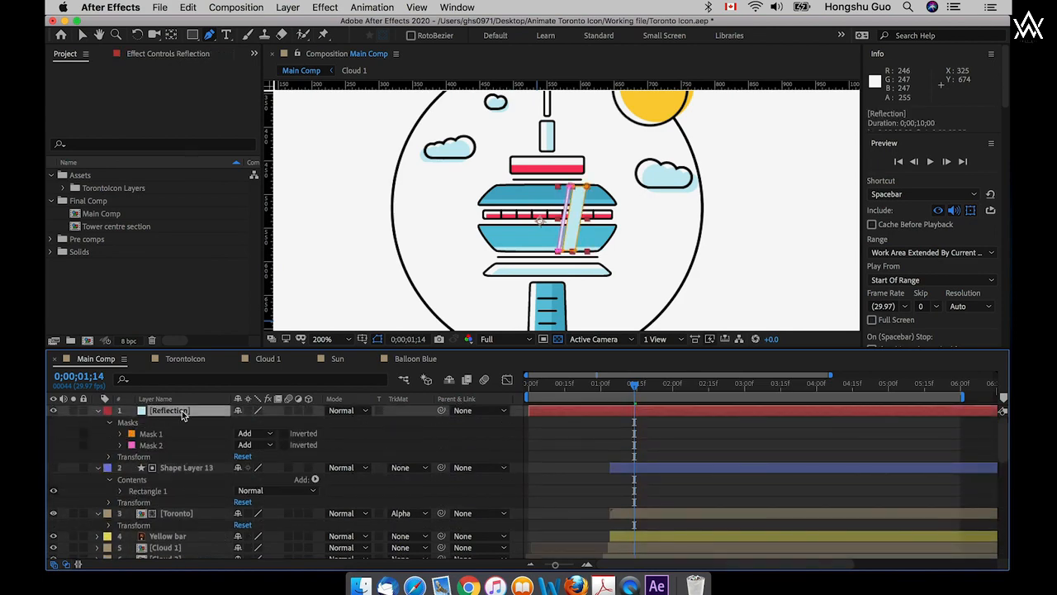
pyautogui.moveTo(174, 415); pyautogui.dragTo(182, 469)
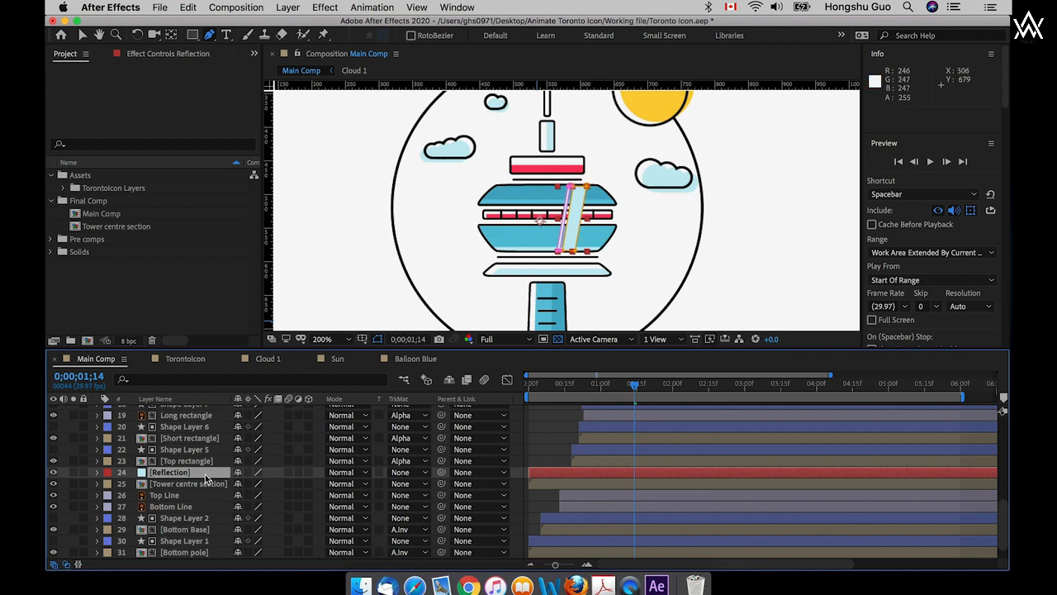
# - Separate the Reflection layer's Position dimensions and keyframe X Position at 678 at 0;00;01;19
pyautogui.press('p')
pyautogui.rightClick(166, 484)
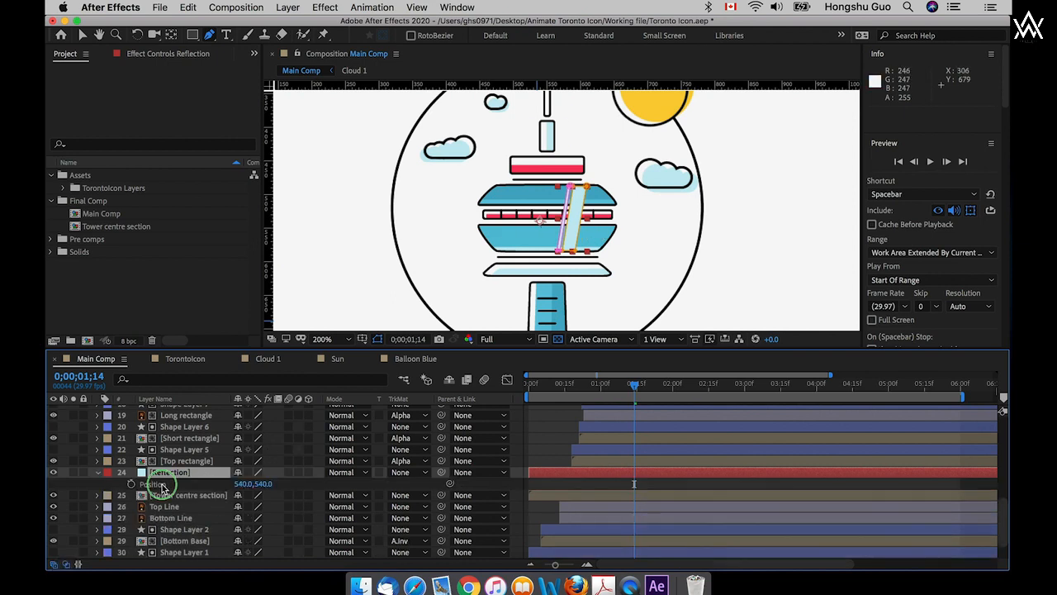
pyautogui.click(189, 438)
pyautogui.moveTo(634, 385)
pyautogui.mouseDown()
pyautogui.moveTo(537, 385)
pyautogui.moveTo(648, 381)
pyautogui.mouseUp()
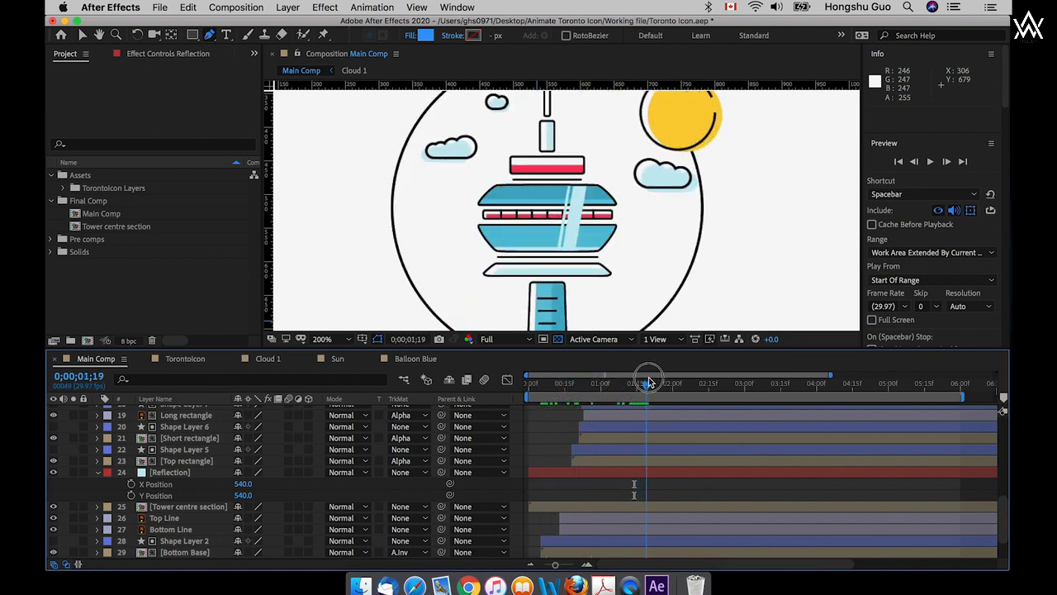
pyautogui.click(130, 485)
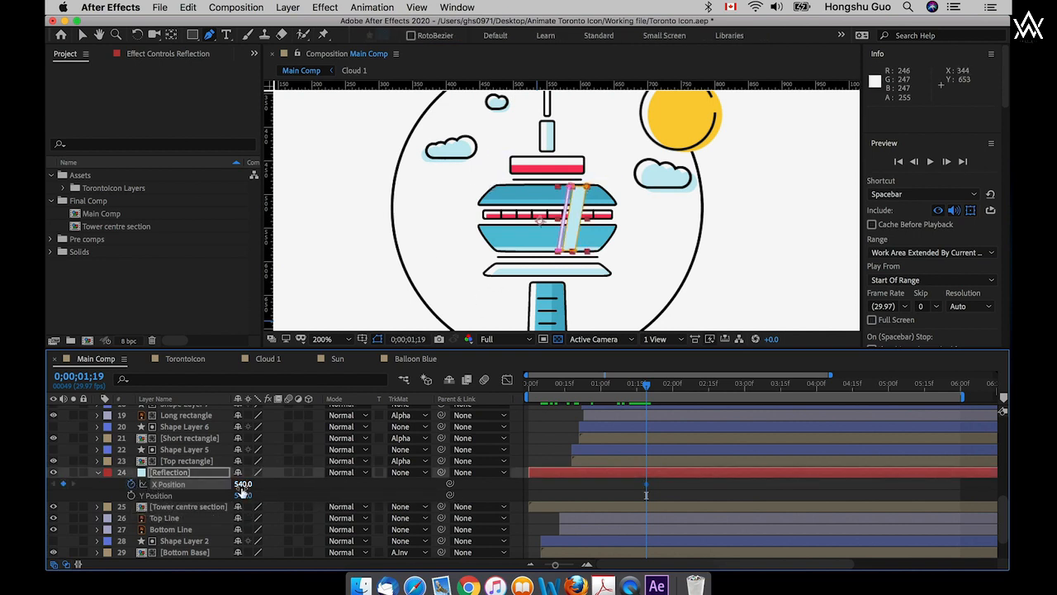
pyautogui.moveTo(242, 493); pyautogui.dragTo(329, 485)
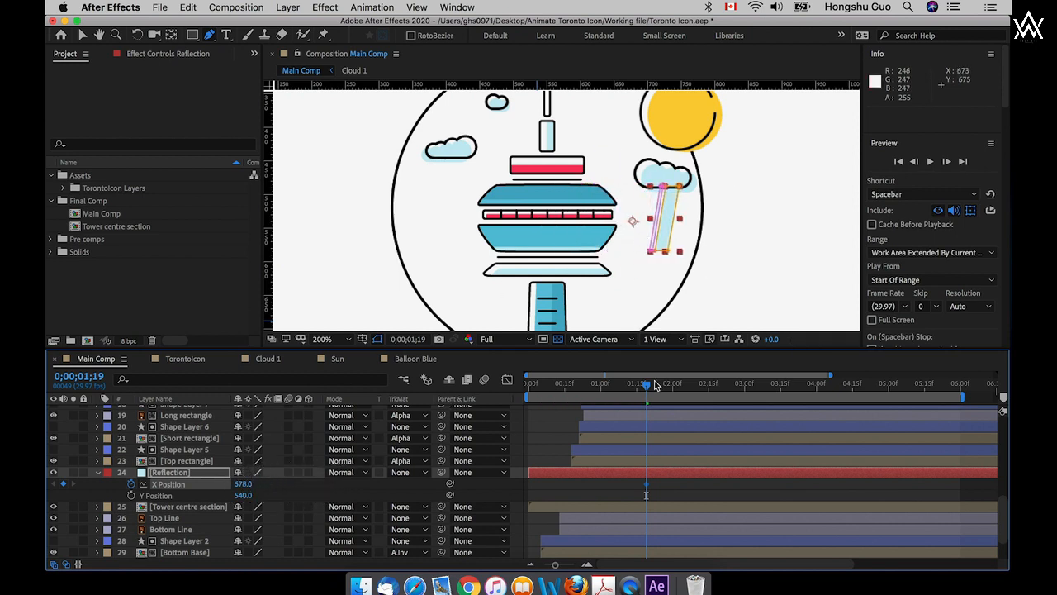
# - Add a second X Position keyframe of 379 at 0;00;04;18, placing the reflection on the other side of the tower
pyautogui.moveTo(666, 389); pyautogui.dragTo(860, 390)
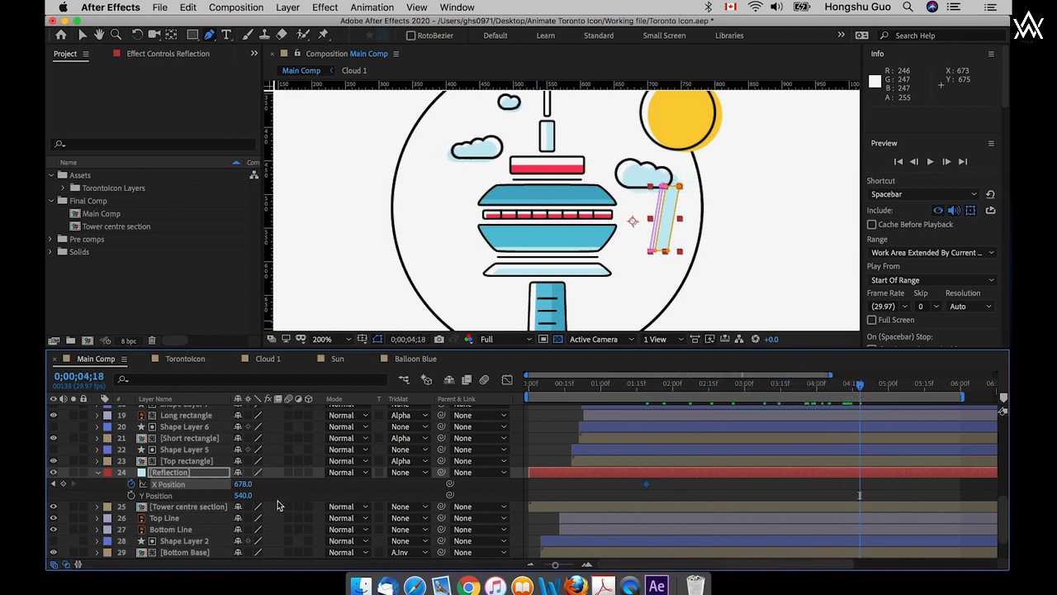
pyautogui.moveTo(245, 490); pyautogui.dragTo(47, 489)
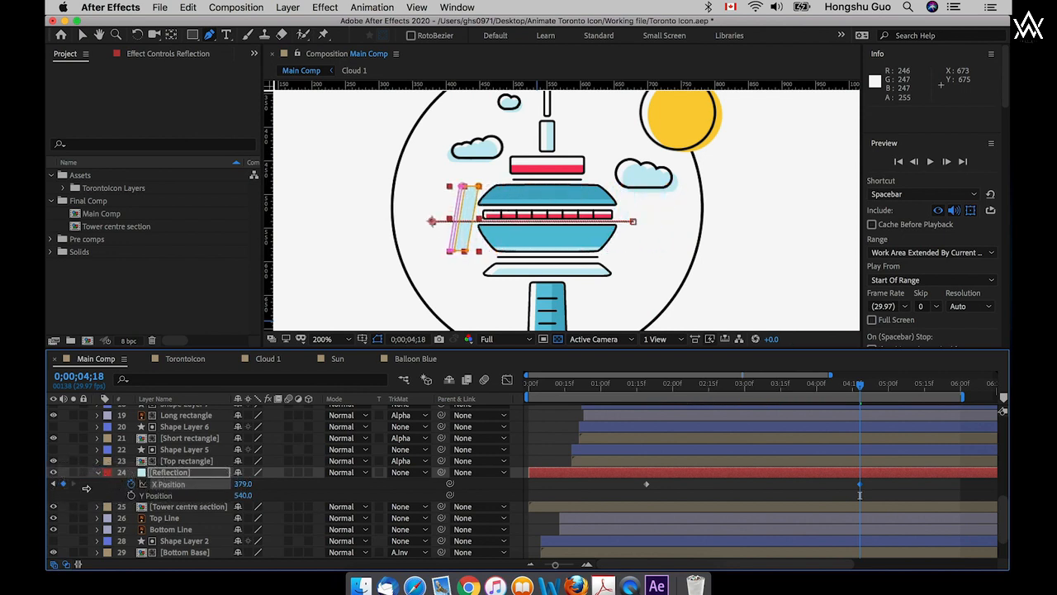
pyautogui.click(236, 485)
pyautogui.click(239, 486)
pyautogui.click(830, 499)
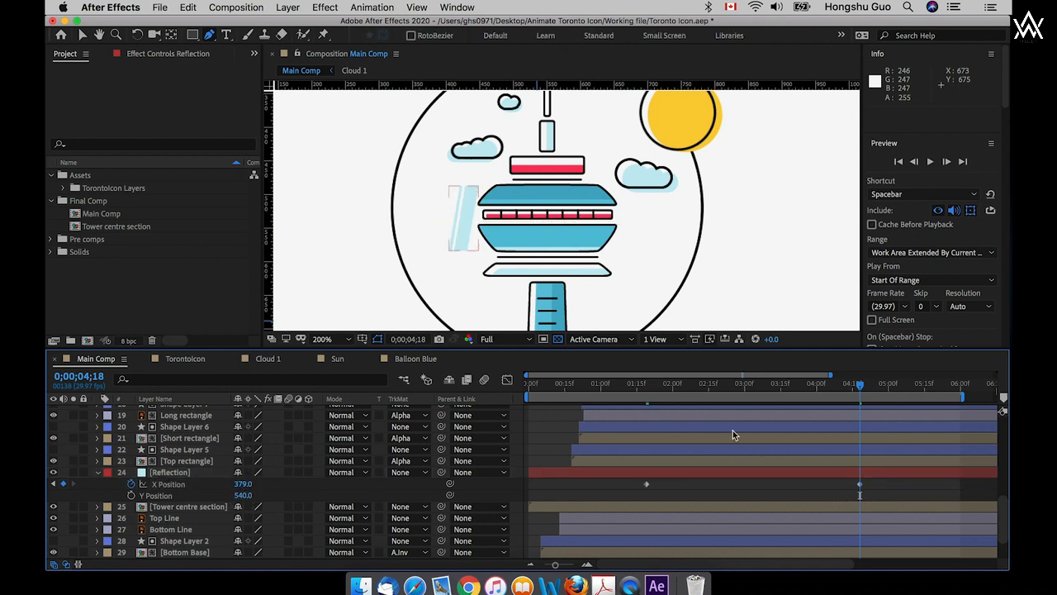
# - Preview the reflection sweep, move its ending X Position keyframe to 0;00;03;16 and play the animation again
pyautogui.click(639, 385)
pyautogui.press('space')
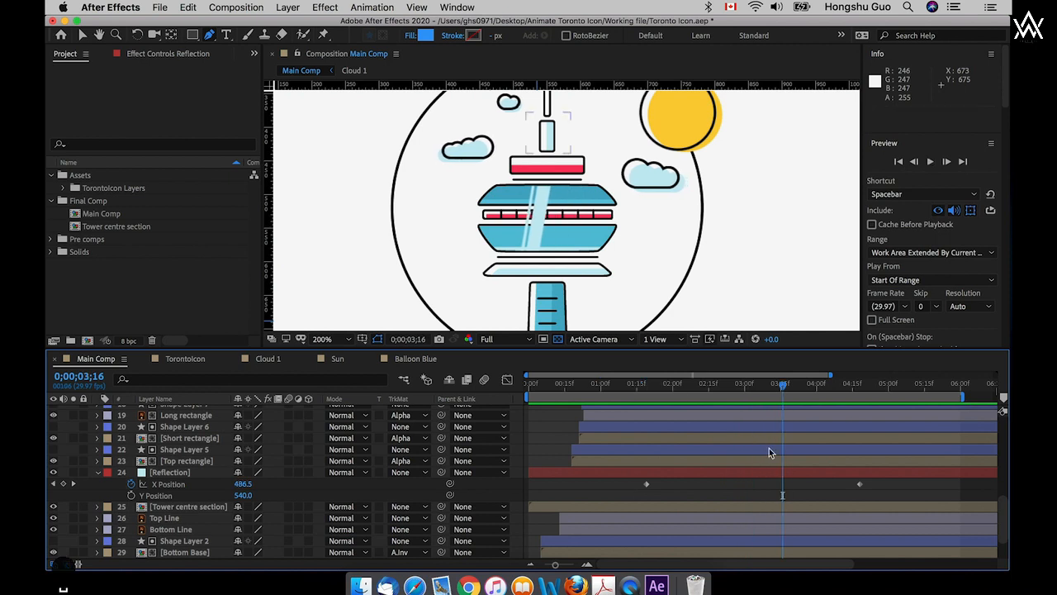
pyautogui.moveTo(856, 489); pyautogui.dragTo(782, 488)
pyautogui.click(634, 389)
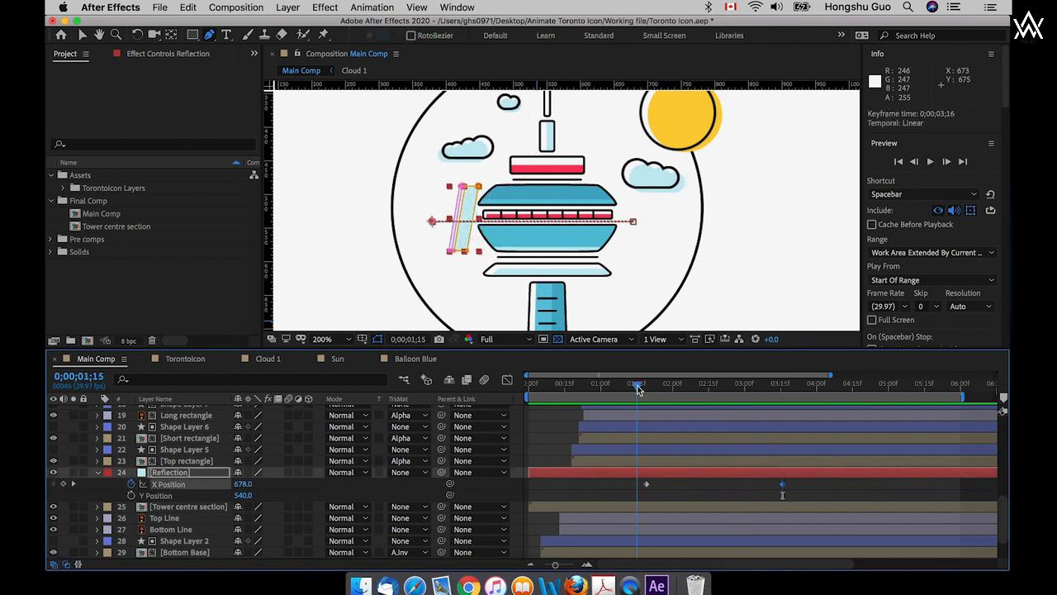
pyautogui.press('space')
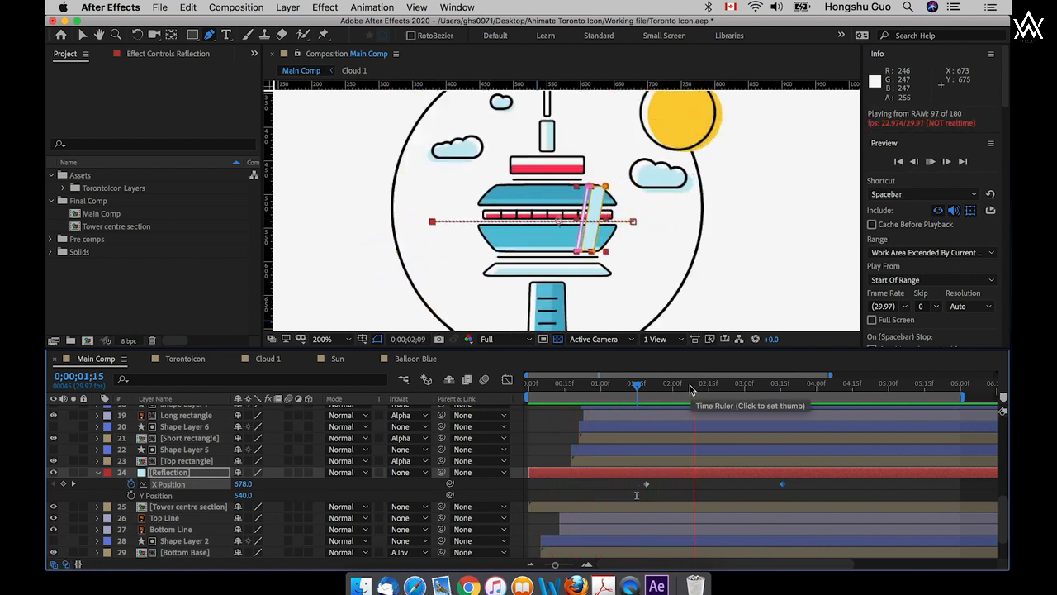
pyautogui.press('space')
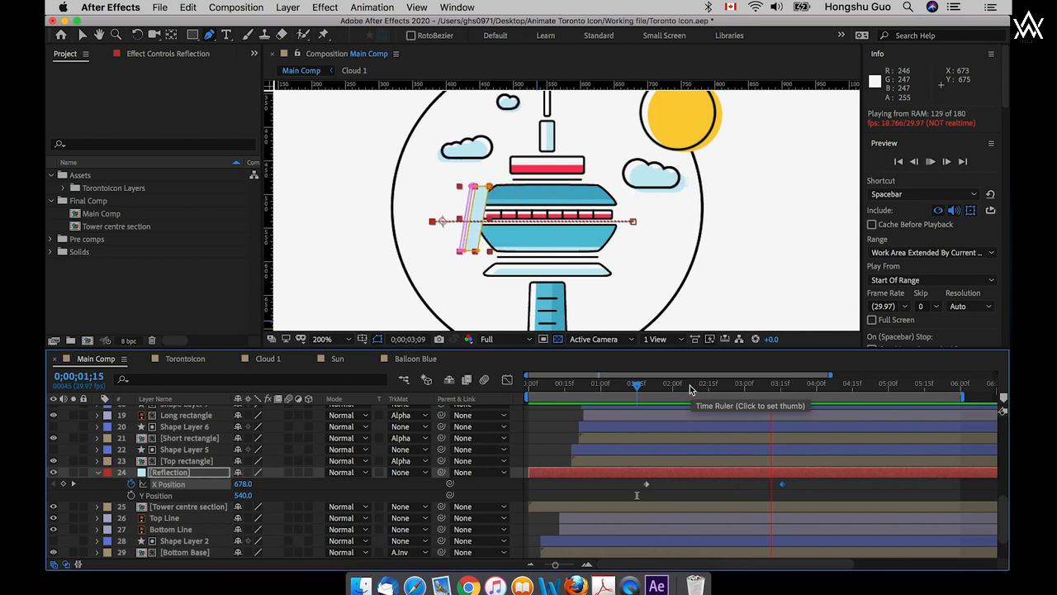
# - Speed up the sweep by moving the ending X Position keyframe to 0;00;02;27, and preview it
pyautogui.moveTo(784, 487); pyautogui.dragTo(737, 485)
pyautogui.click(644, 385)
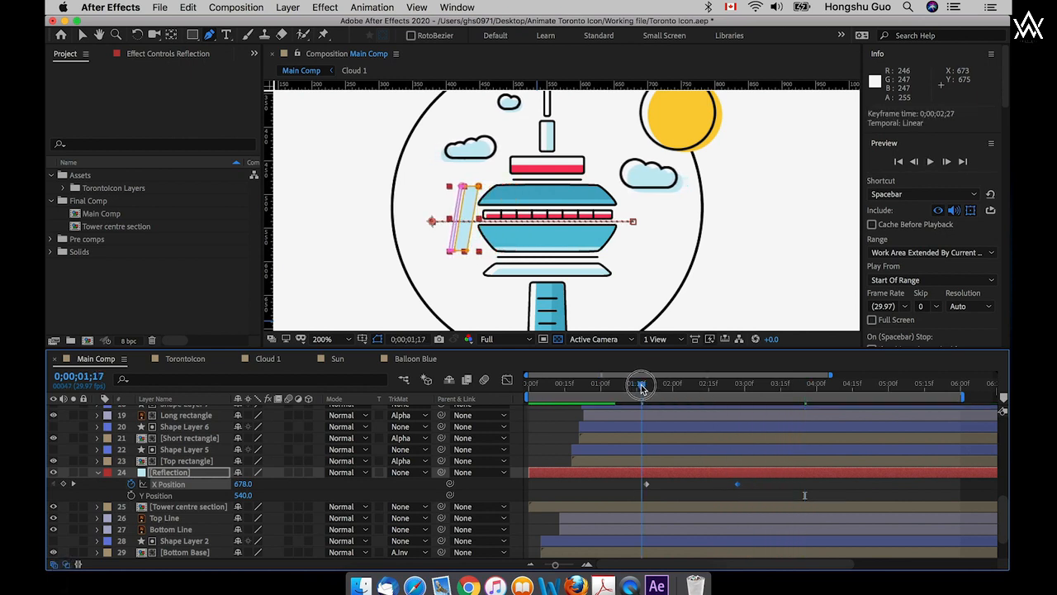
pyautogui.press('space')
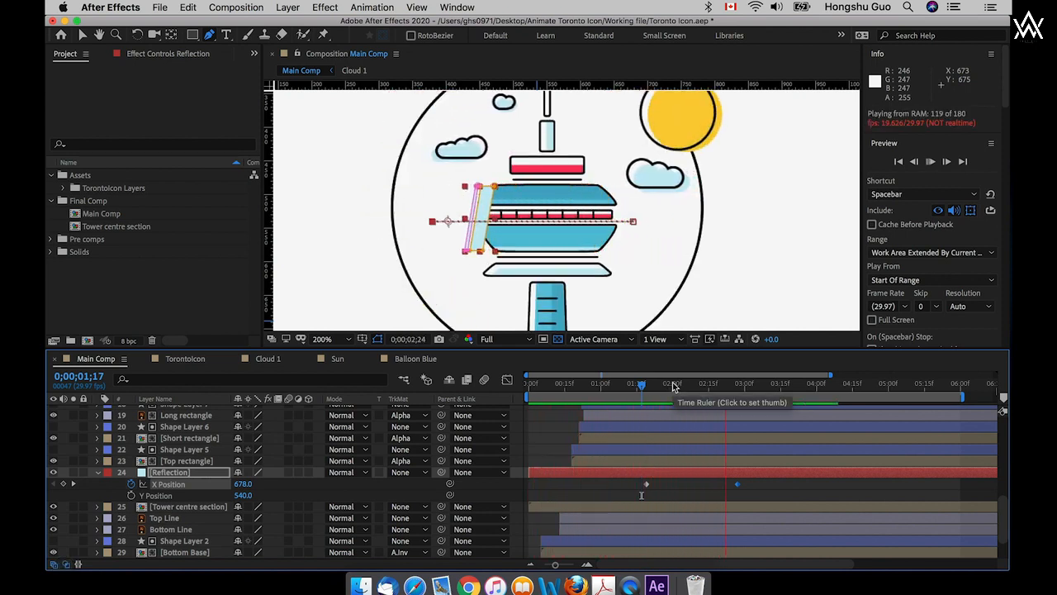
# - At 0;00;02;14, duplicate the Tower centre section layer and place the copy directly above Reflection
pyautogui.moveTo(643, 385); pyautogui.dragTo(705, 388)
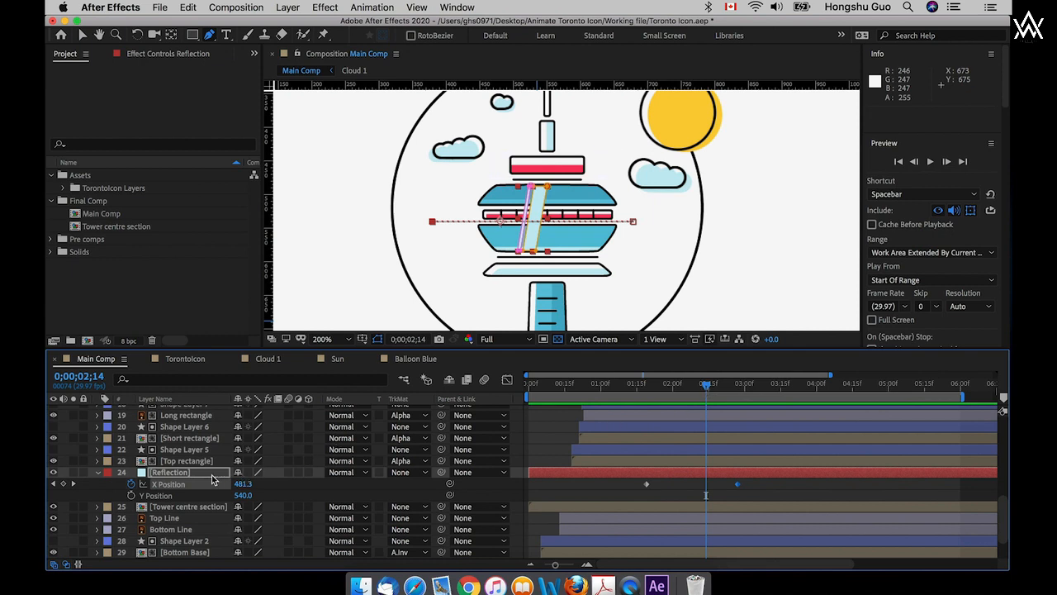
pyautogui.click(174, 507)
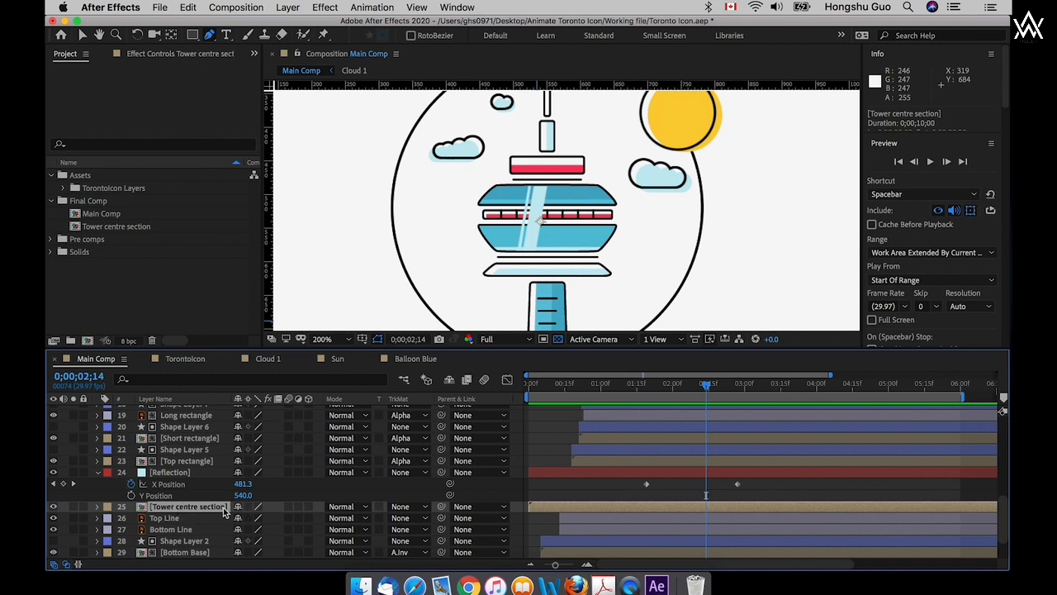
pyautogui.press('super+d')
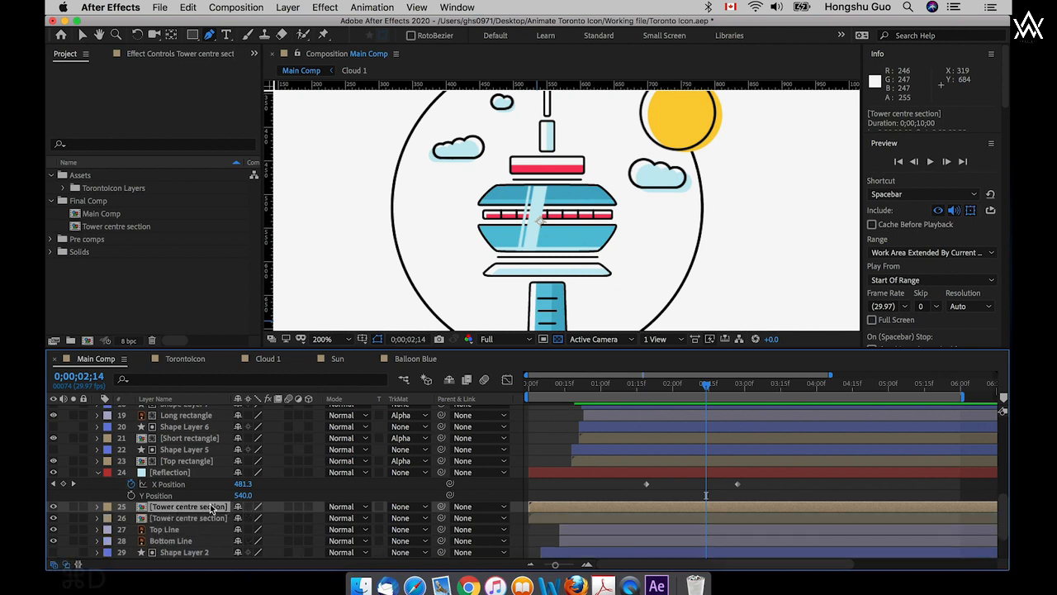
pyautogui.moveTo(176, 508); pyautogui.dragTo(179, 474)
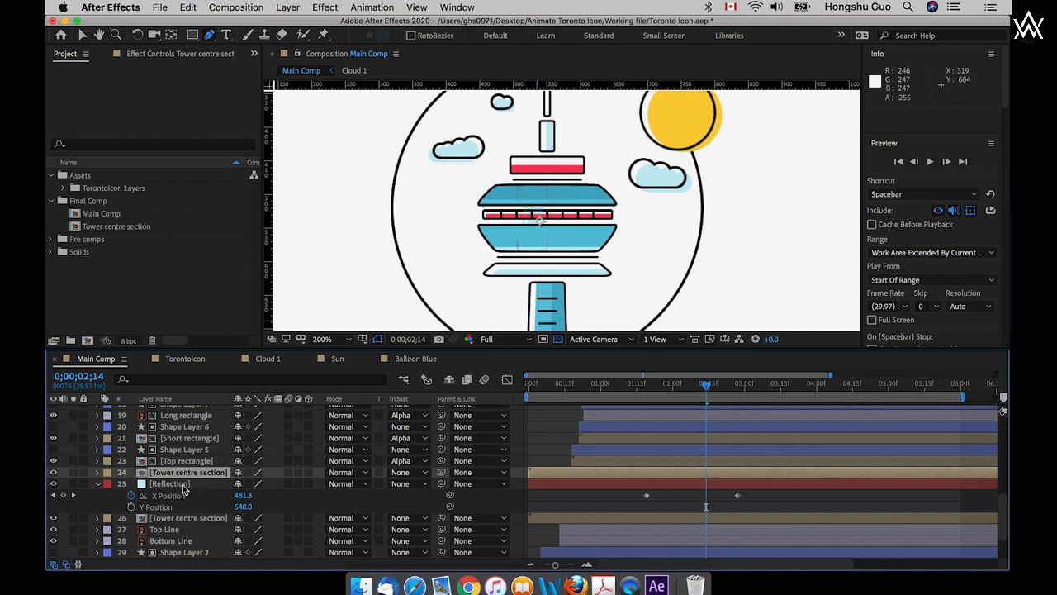
# - Set the Reflection layer's track matte to Alpha Matte "[Tower centre section]" and return to the sweep's start at 0;00;01;19
pyautogui.click(182, 487)
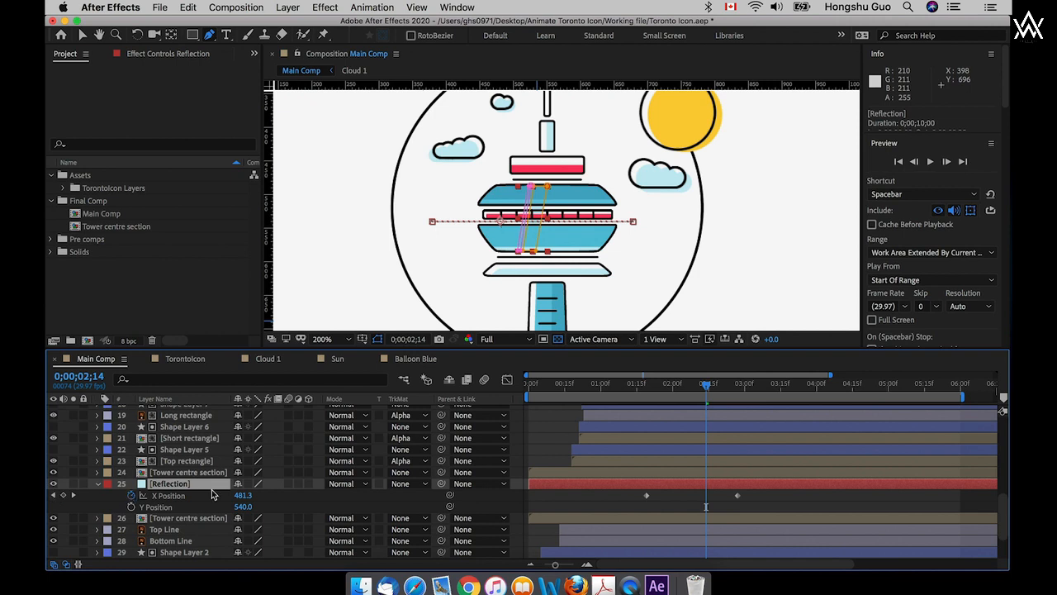
pyautogui.click(419, 485)
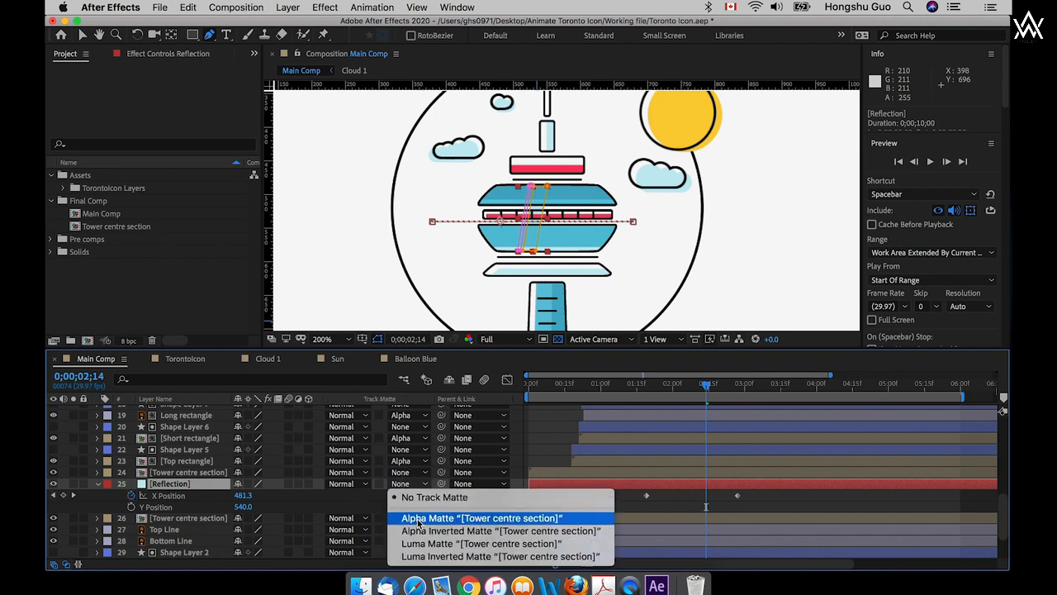
pyautogui.click(417, 519)
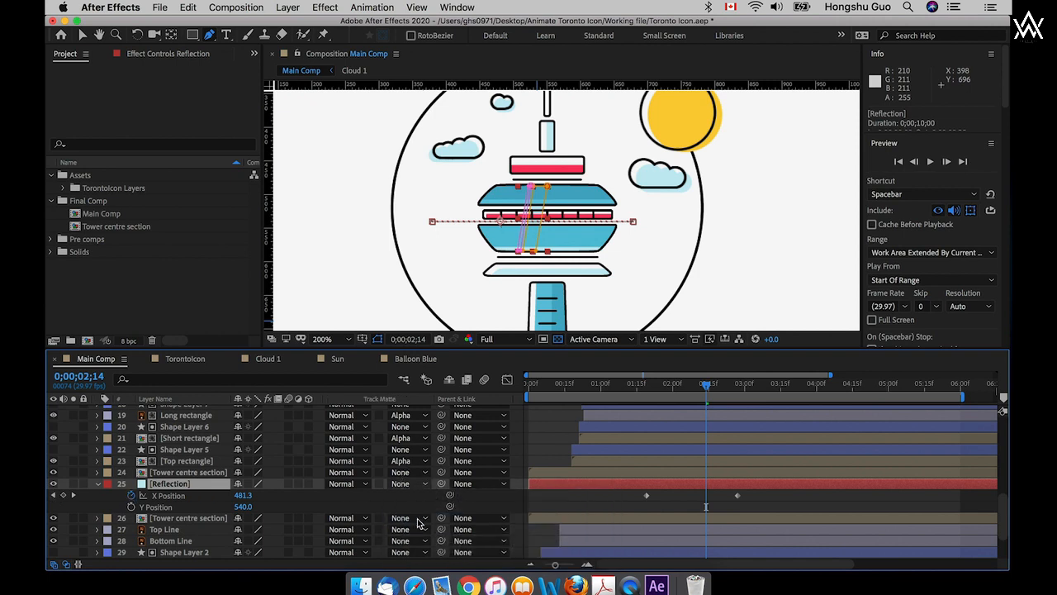
pyautogui.click(681, 505)
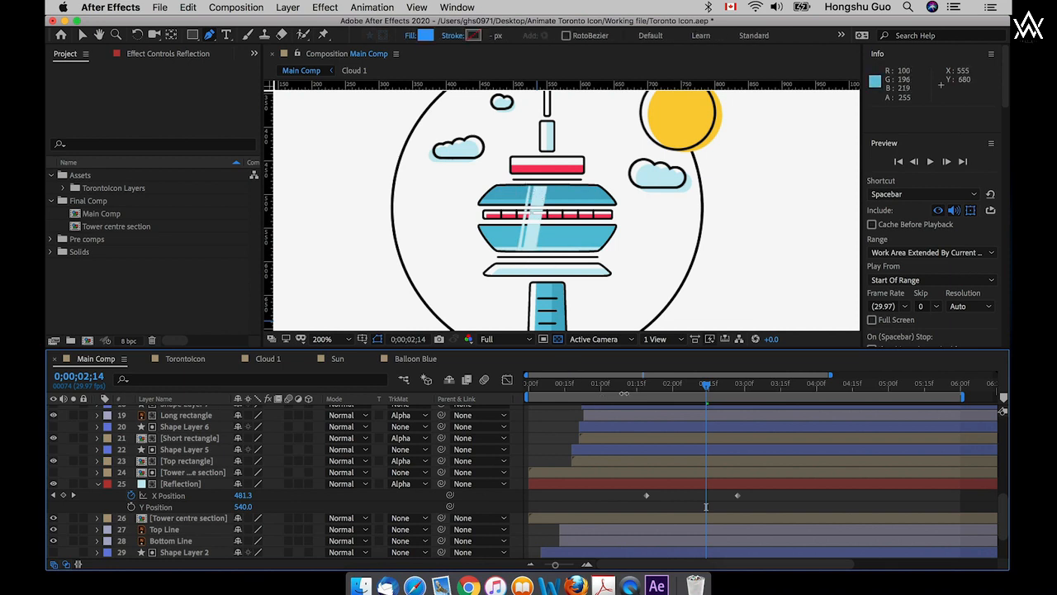
pyautogui.click(648, 390)
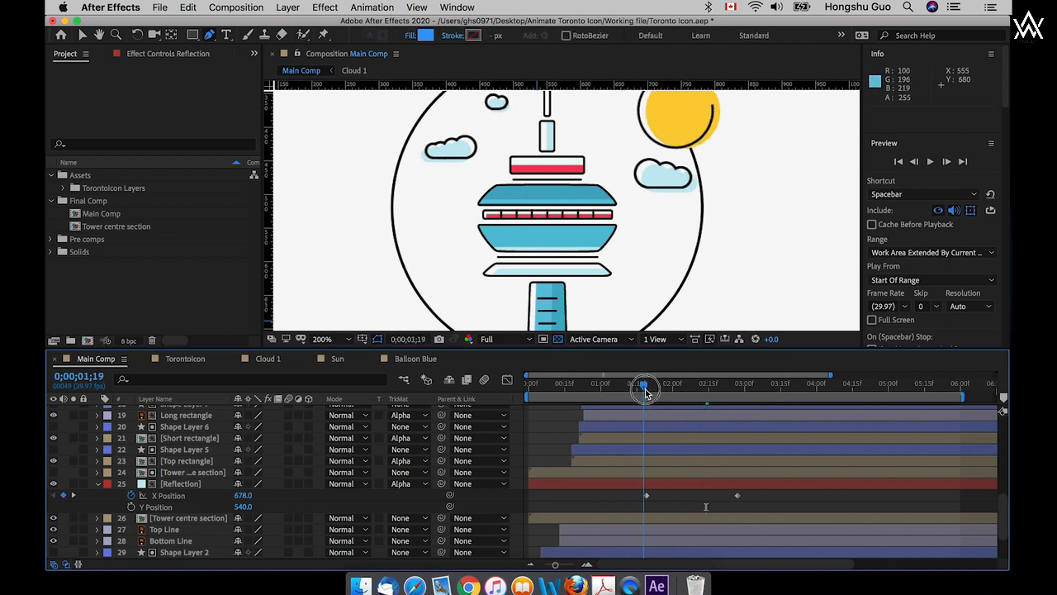
# - Preview the matted reflection sweep, move its ending X Position keyframe to 0;00;02;12 and play the animation again
pyautogui.moveTo(649, 391); pyautogui.dragTo(529, 385)
pyautogui.press('space')
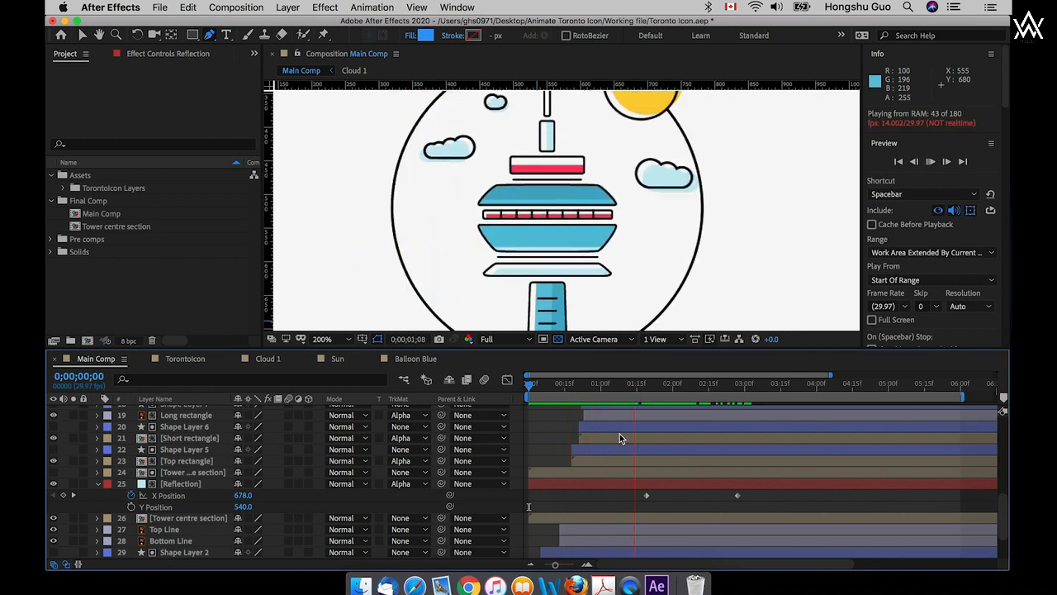
pyautogui.press('space')
pyautogui.moveTo(737, 495); pyautogui.dragTo(720, 498)
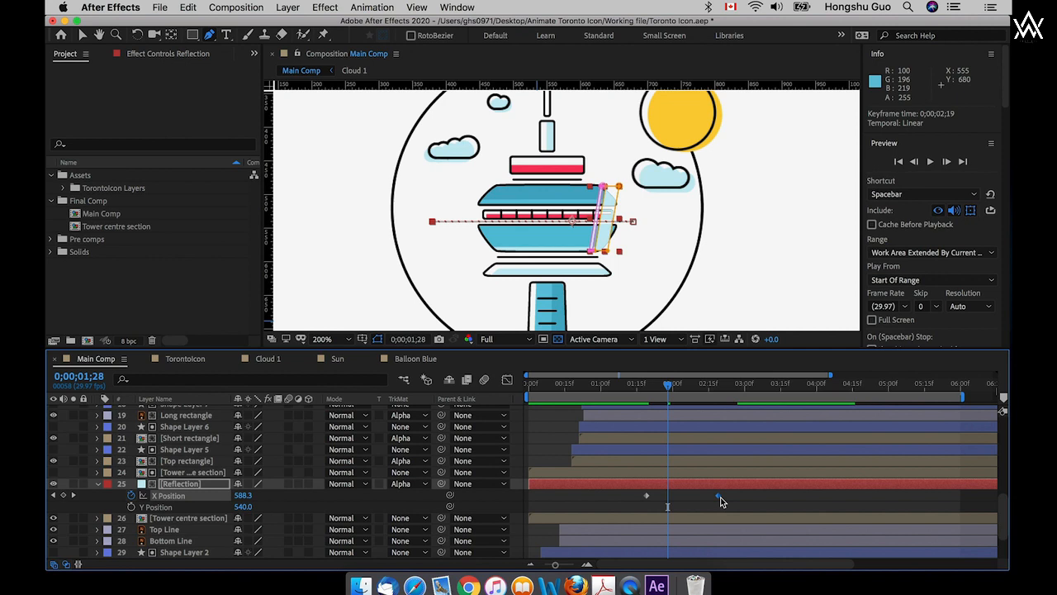
pyautogui.moveTo(718, 498); pyautogui.dragTo(702, 500)
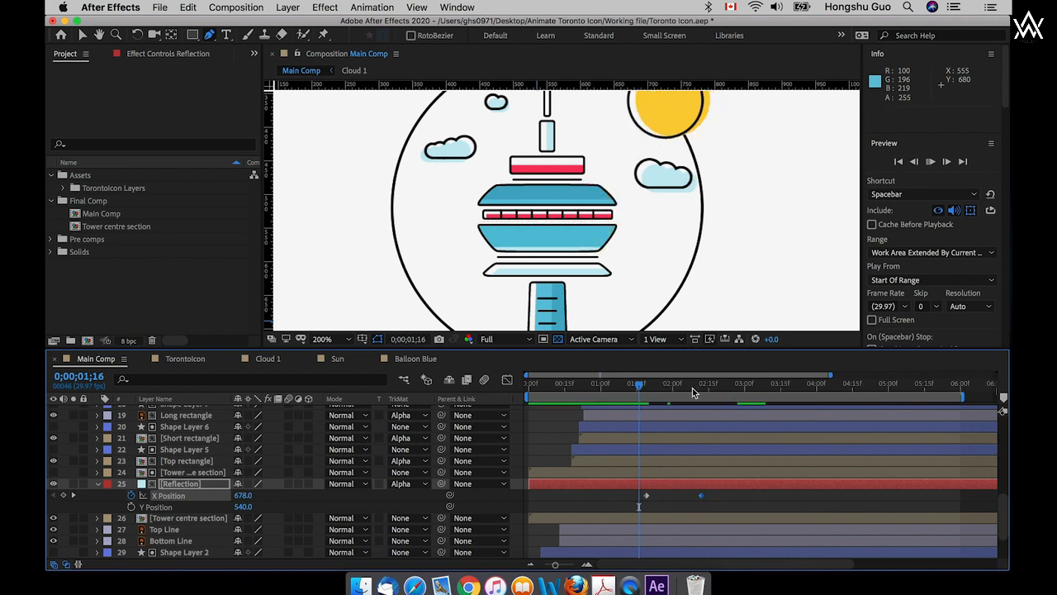
pyautogui.press('space')
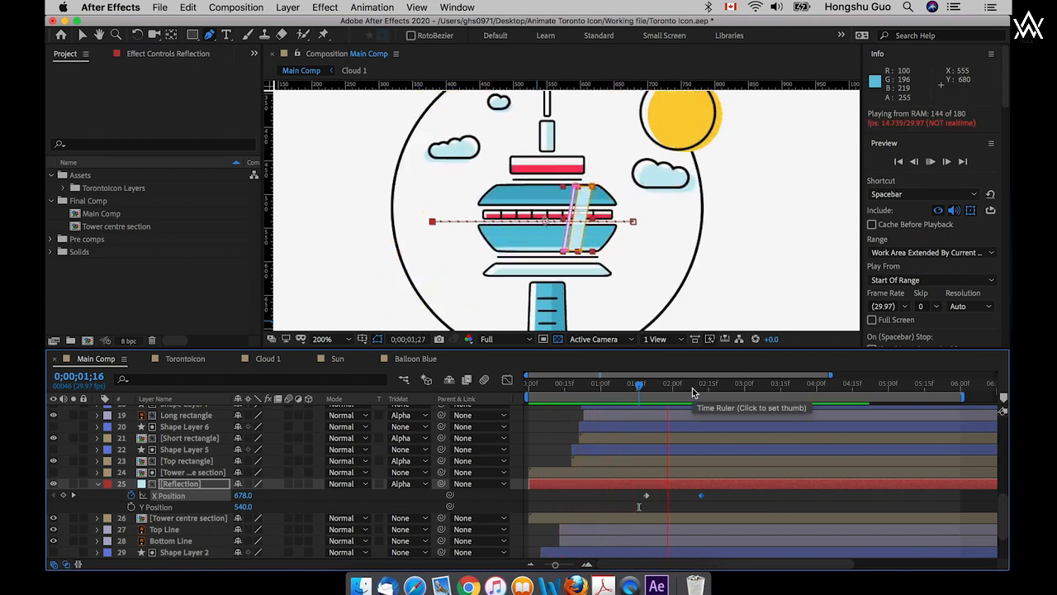
# - Apply Easy Ease to both X Position keyframes of the Reflection layer and preview the animation from the beginning
pyautogui.click(733, 499)
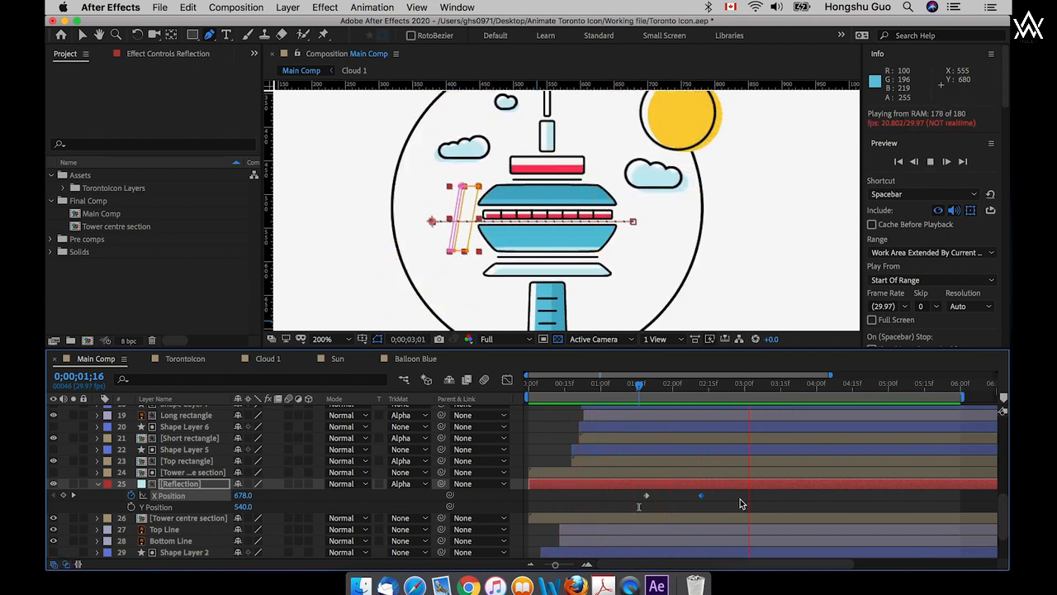
pyautogui.click(700, 497)
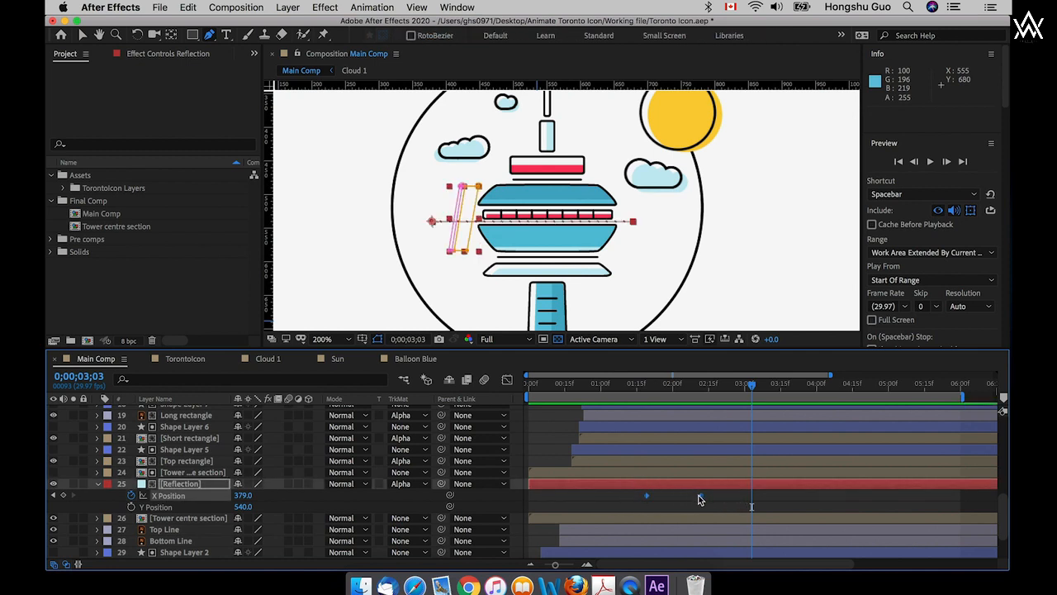
pyautogui.moveTo(702, 499)
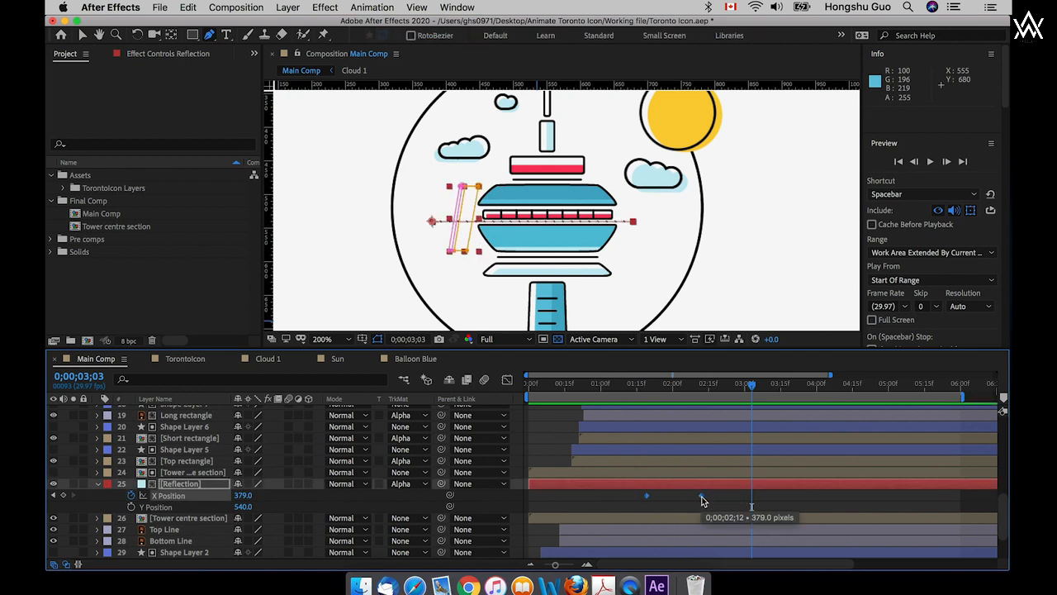
pyautogui.rightClick(702, 499)
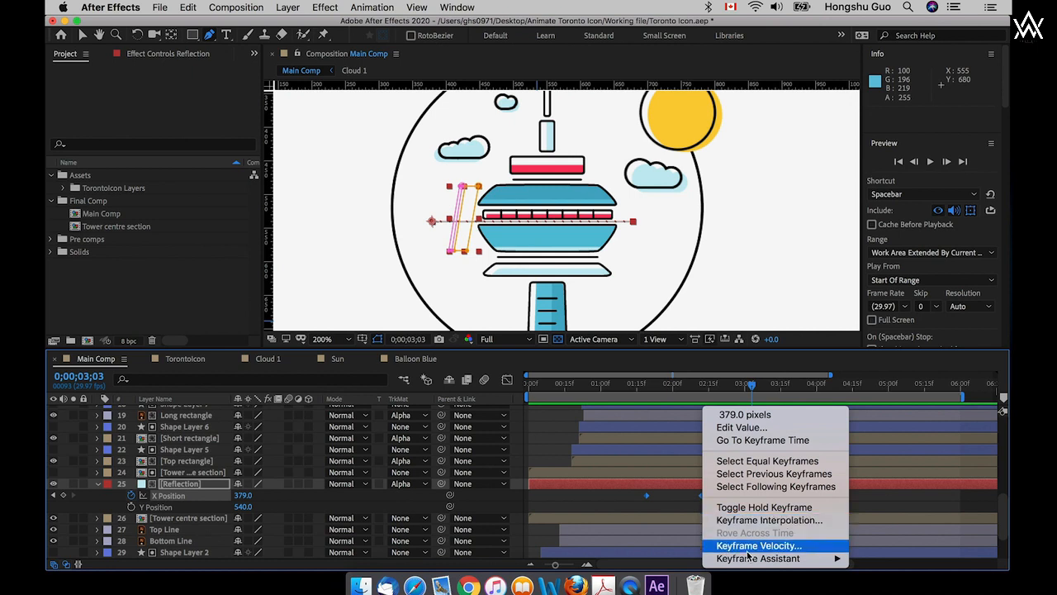
pyautogui.moveTo(745, 560)
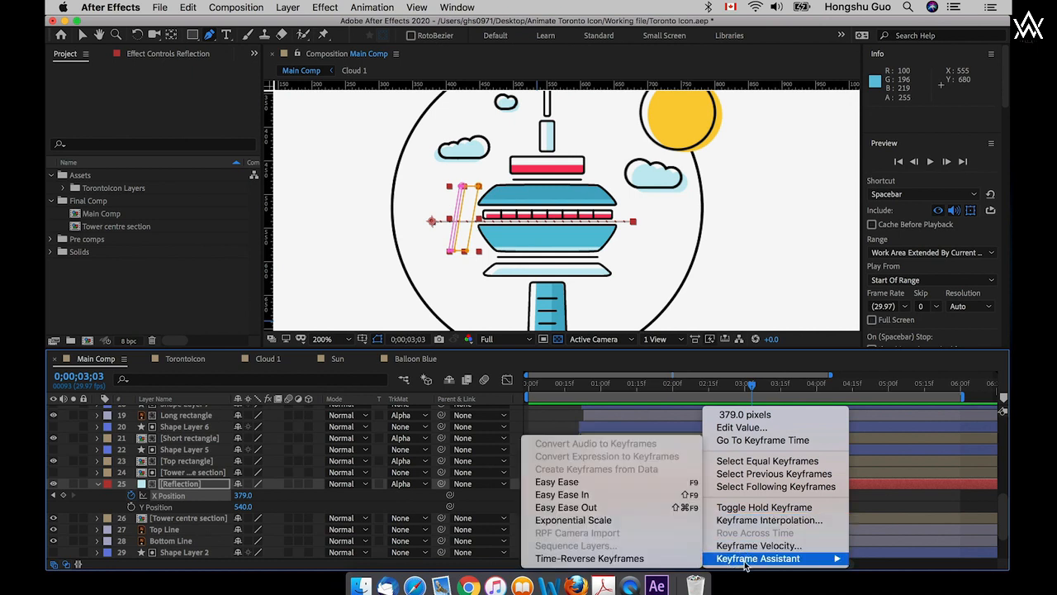
pyautogui.click(589, 482)
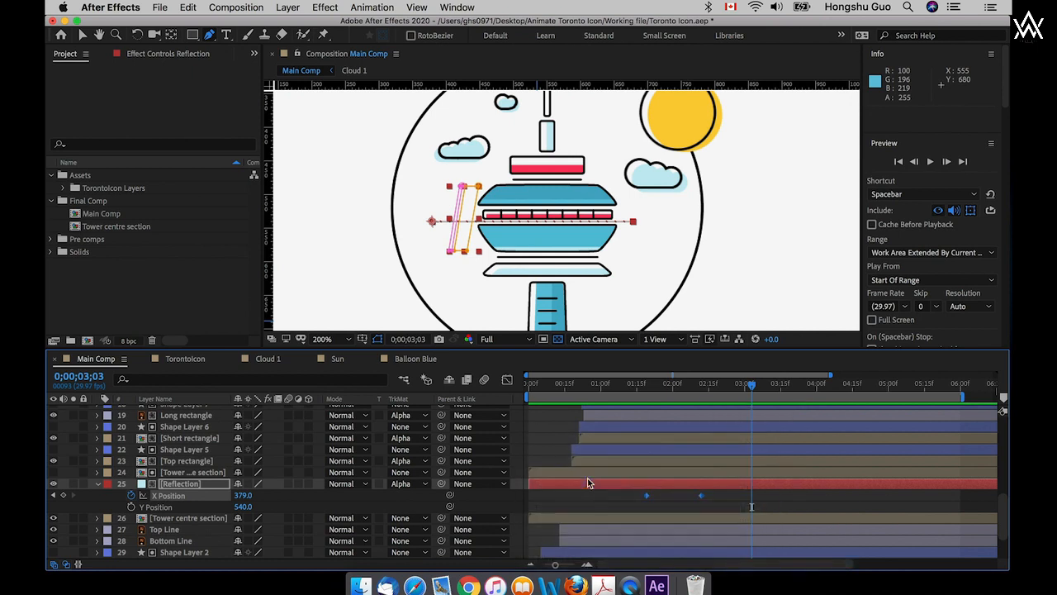
pyautogui.click(674, 408)
pyautogui.moveTo(638, 390); pyautogui.dragTo(504, 390)
pyautogui.press('space')
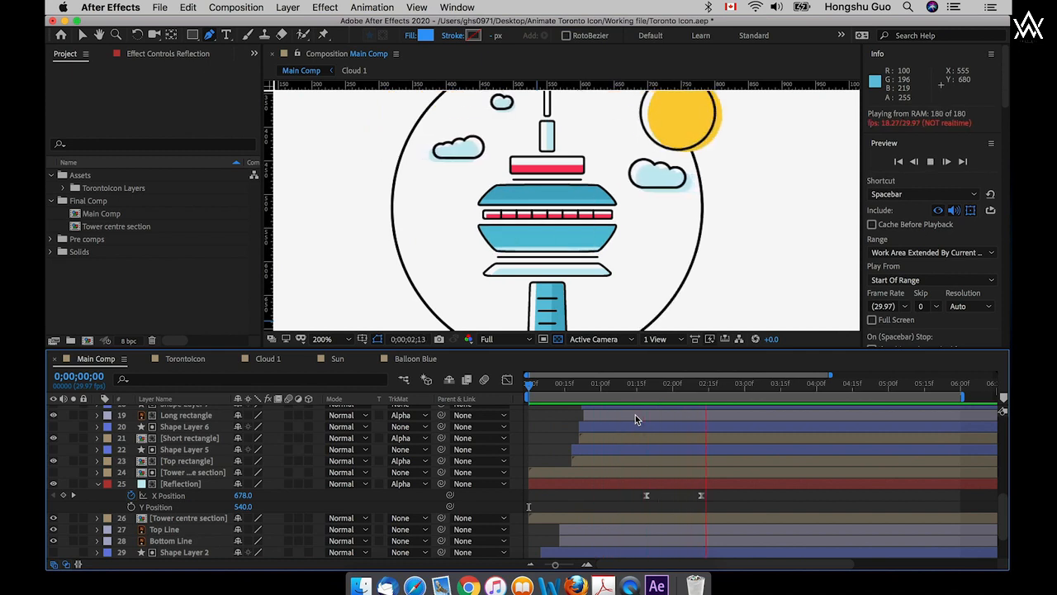
pyautogui.press('space')
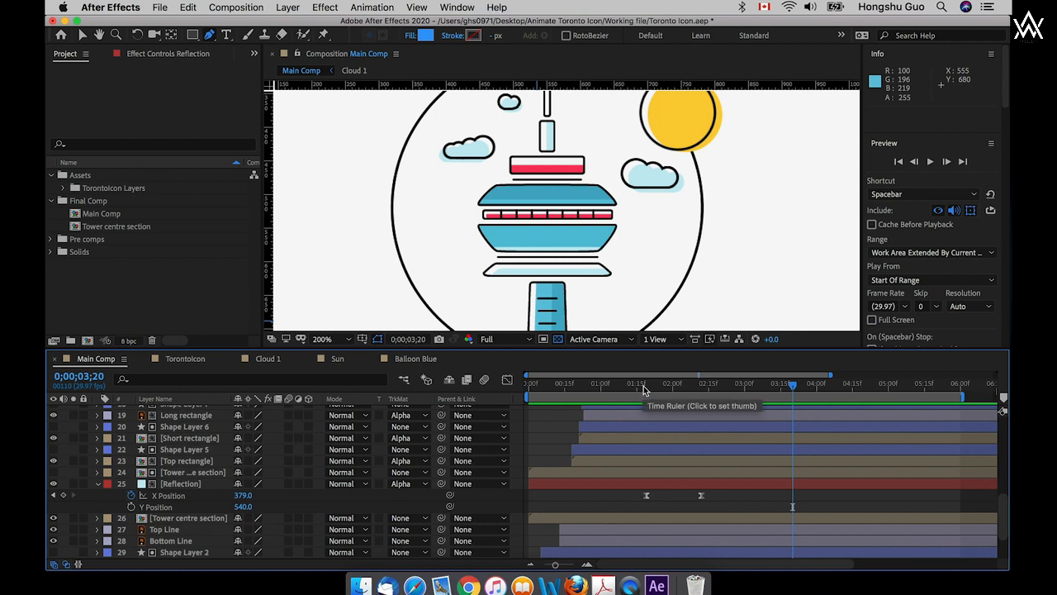
# - Add the Balloon Blue pre-comp to Main Comp as the topmost layer, above Shape Layer 13
pyautogui.press('super+minus')
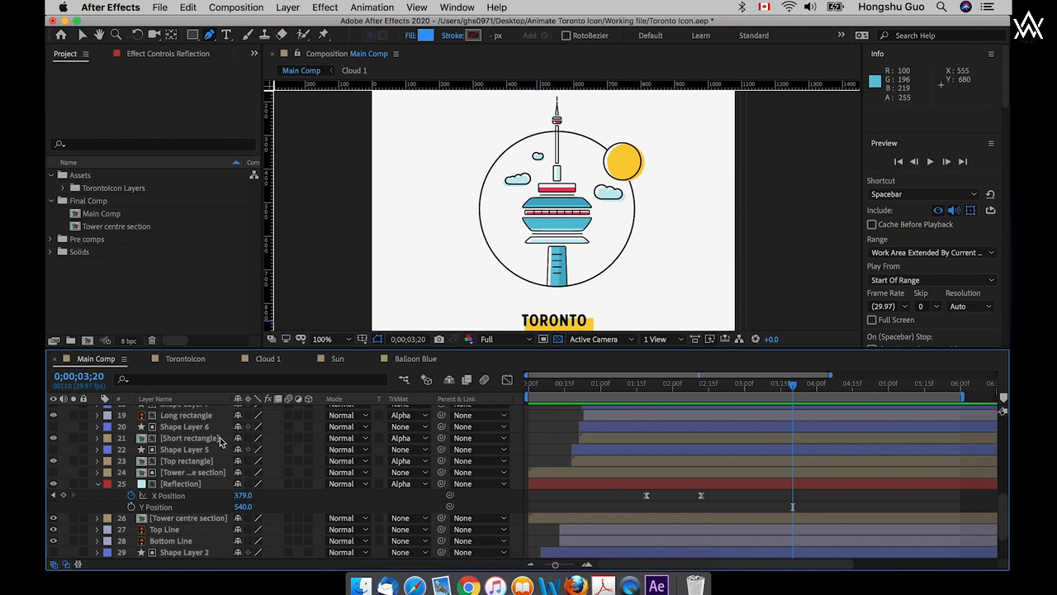
pyautogui.scroll(10, 199, 463)
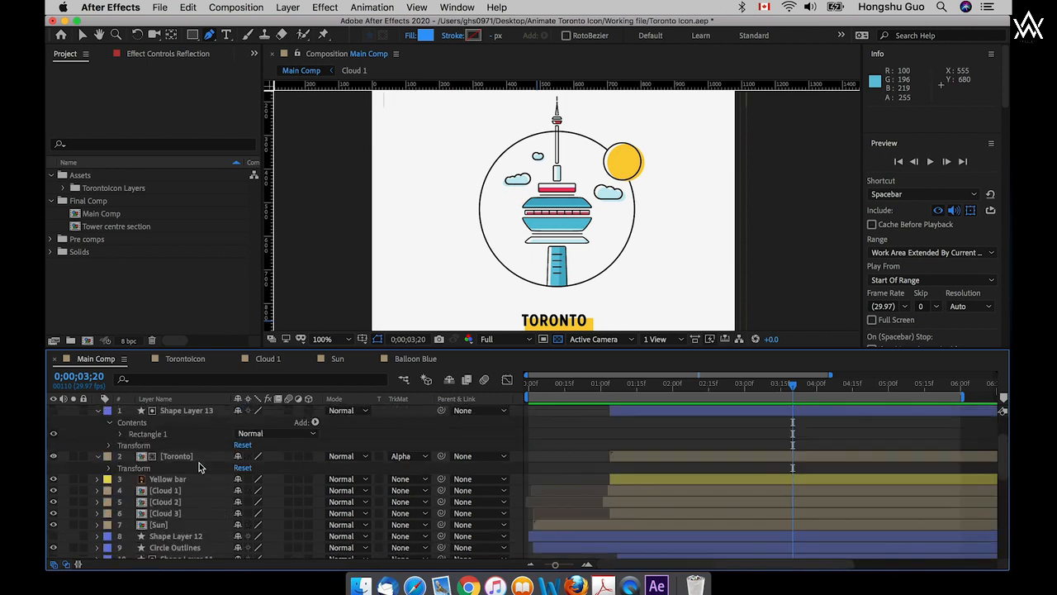
pyautogui.click(51, 239)
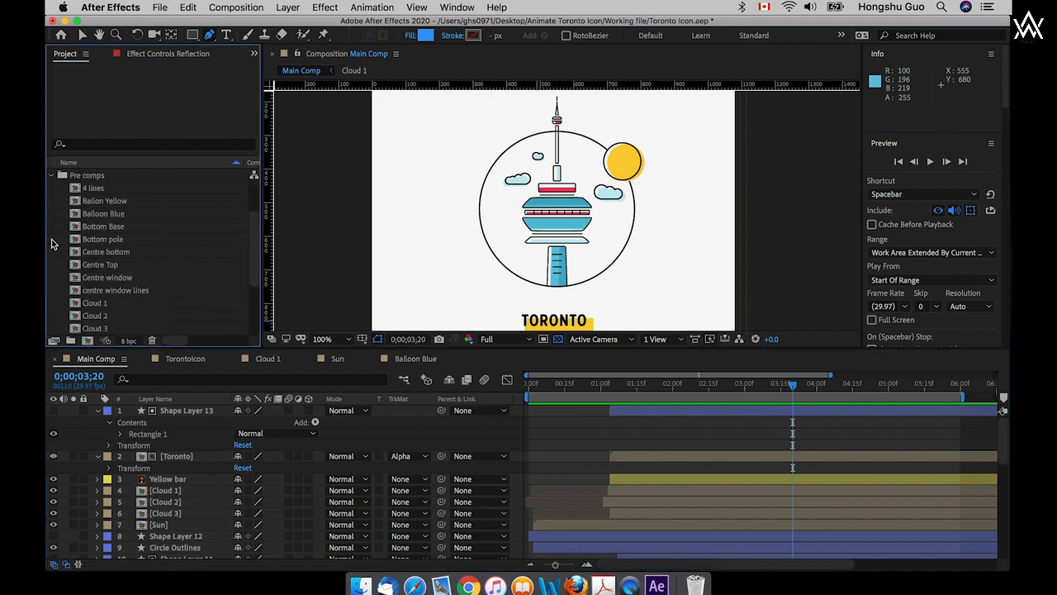
pyautogui.click(100, 214)
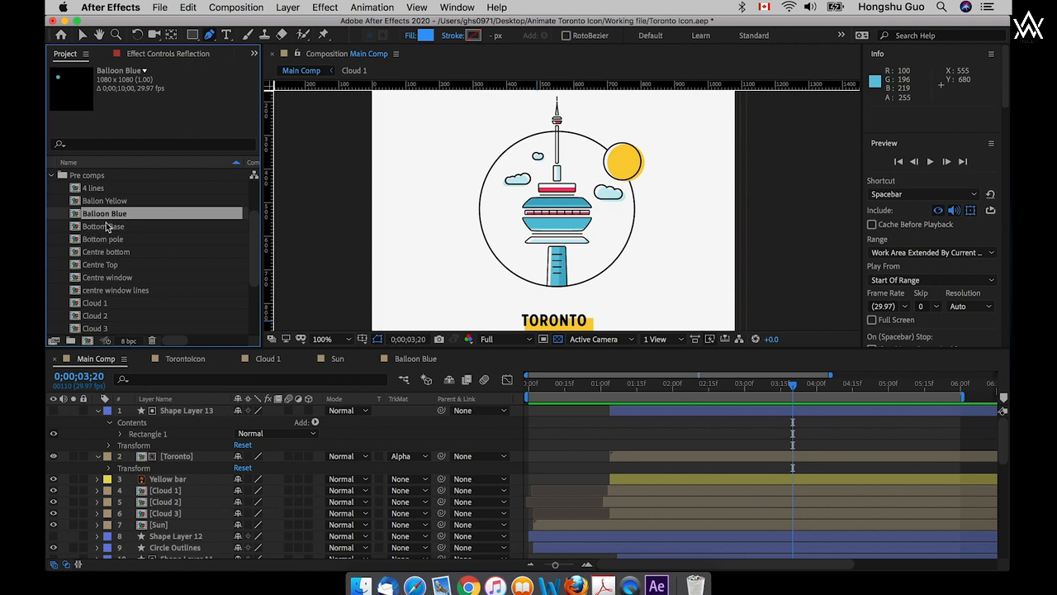
pyautogui.click(110, 204)
pyautogui.click(110, 217)
pyautogui.moveTo(114, 219); pyautogui.dragTo(174, 411)
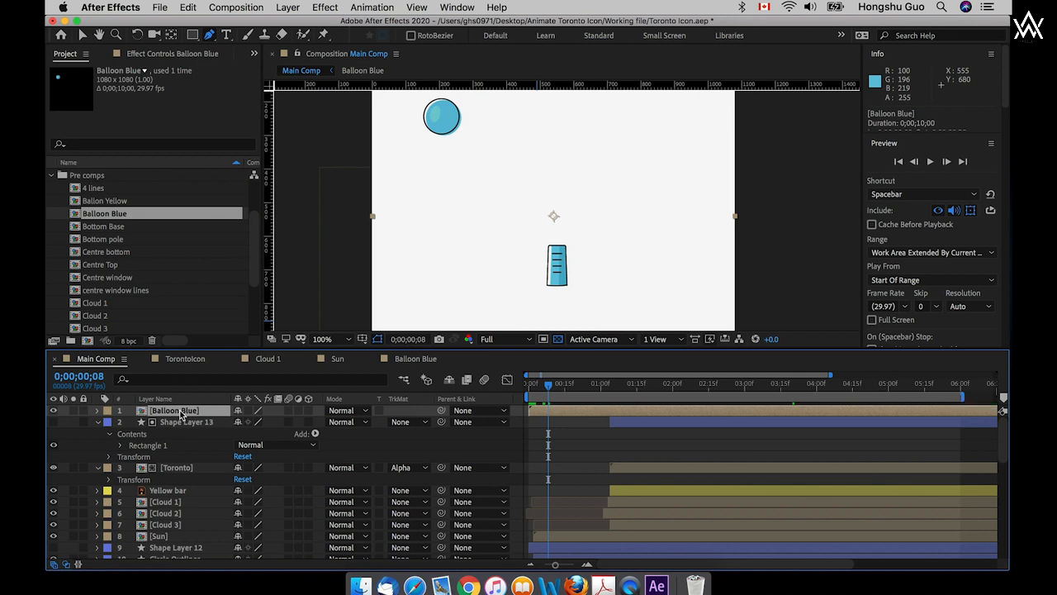
# - Open the Balloon Blue composition and draw a straight vertical string with the Pen tool, hanging from the balloon's lower edge
pyautogui.doubleClick(175, 411)
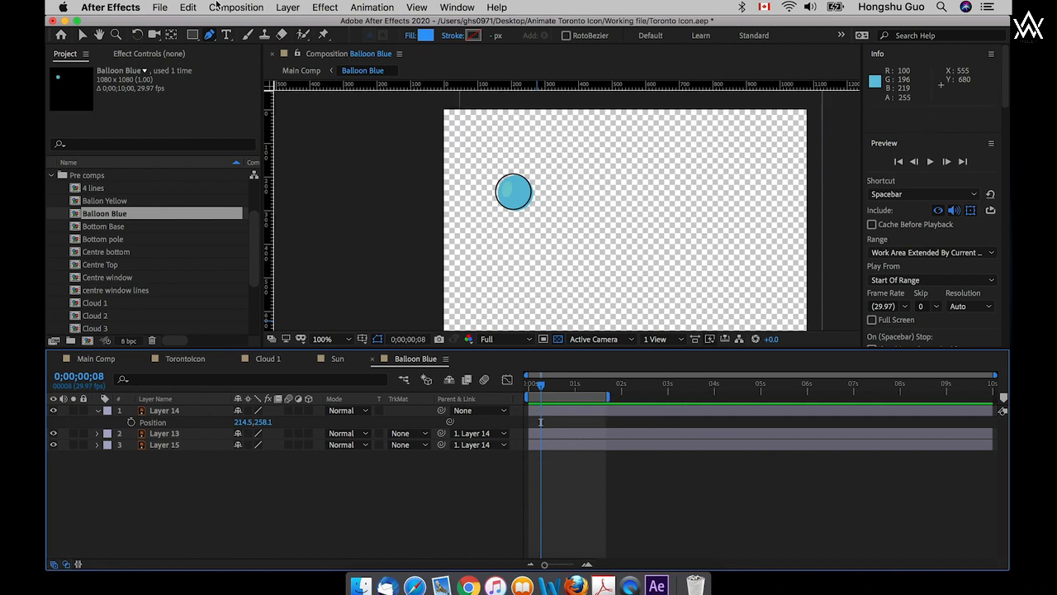
pyautogui.click(210, 36)
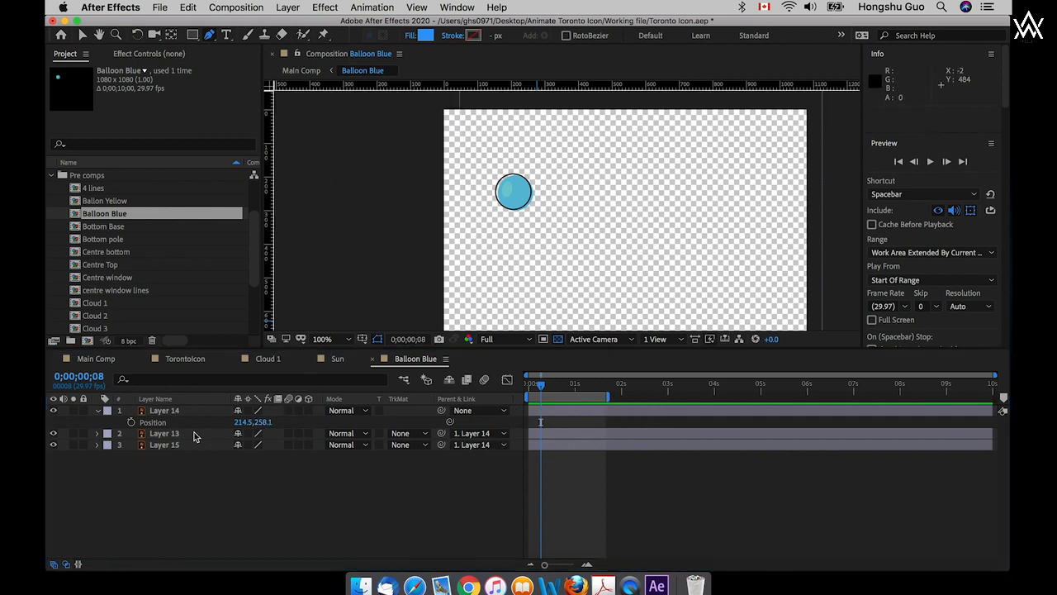
pyautogui.click(514, 210)
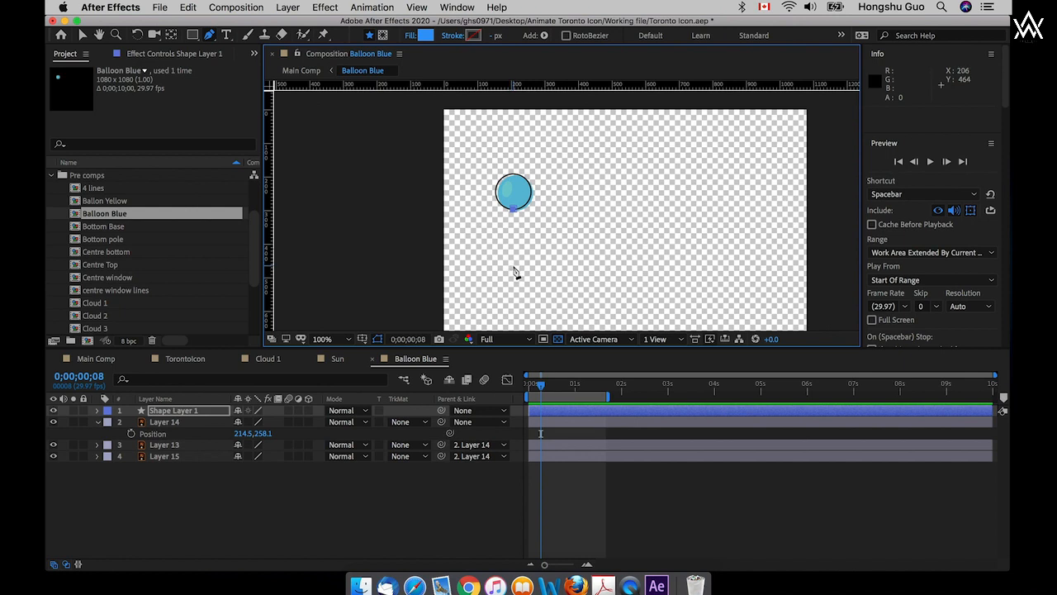
pyautogui.click(513, 268)
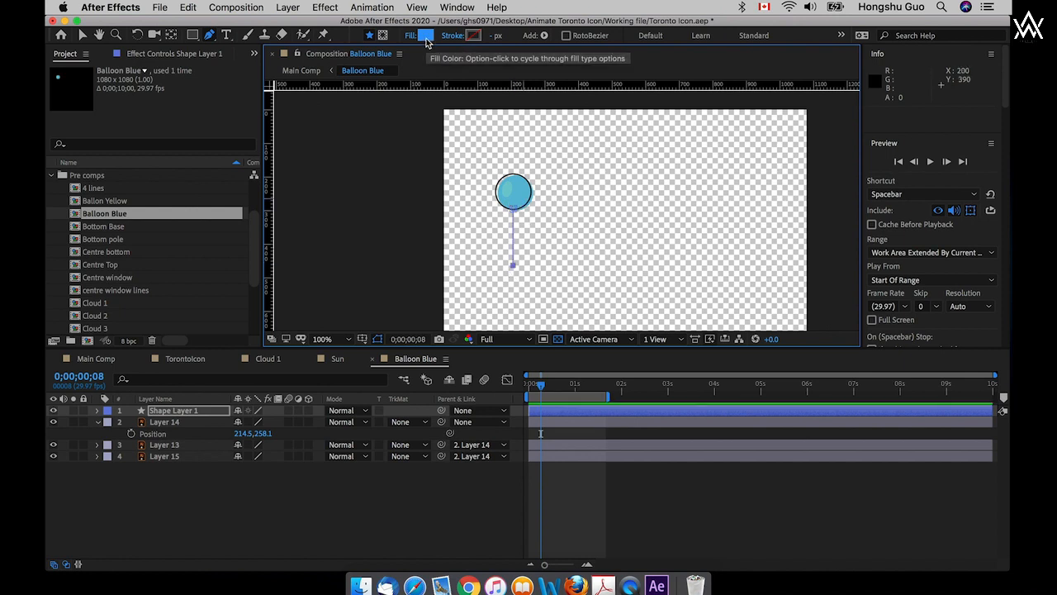
# - Disable the fill and enable the stroke of the new string shape
pyautogui.click(97, 411)
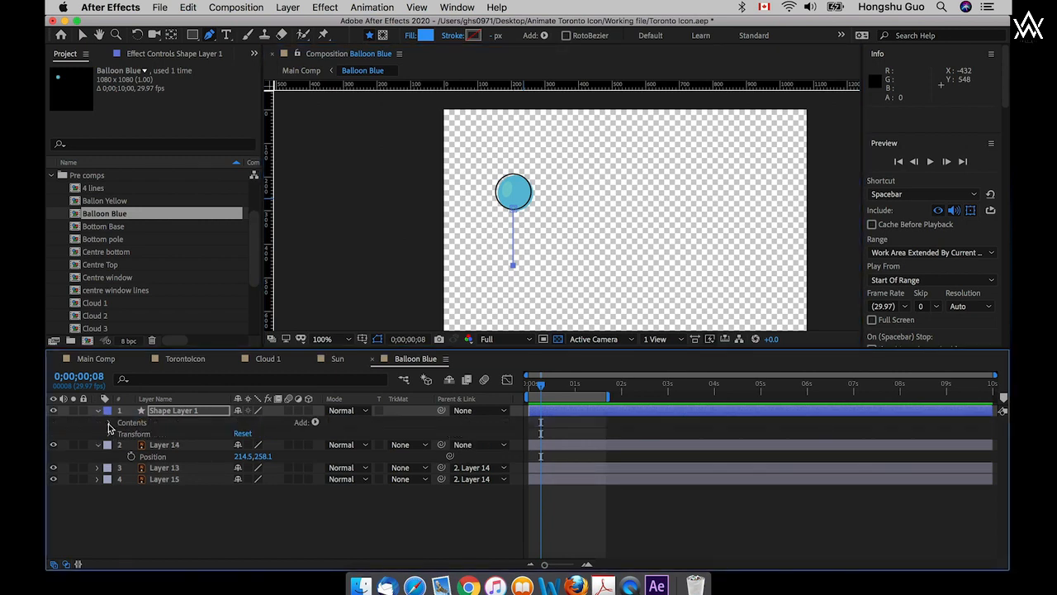
pyautogui.click(109, 422)
pyautogui.click(123, 435)
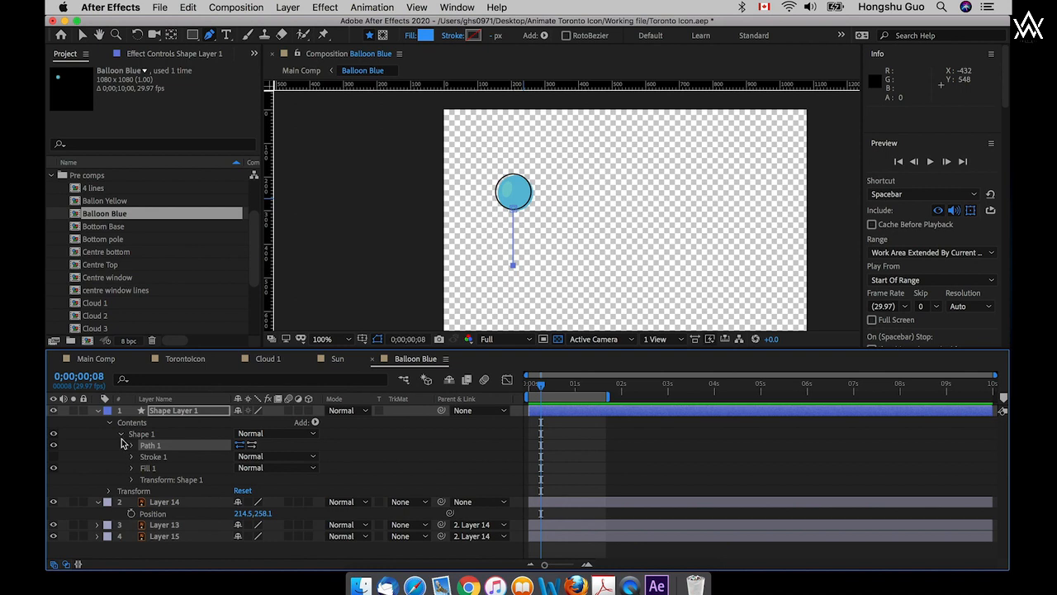
pyautogui.click(53, 468)
pyautogui.click(53, 456)
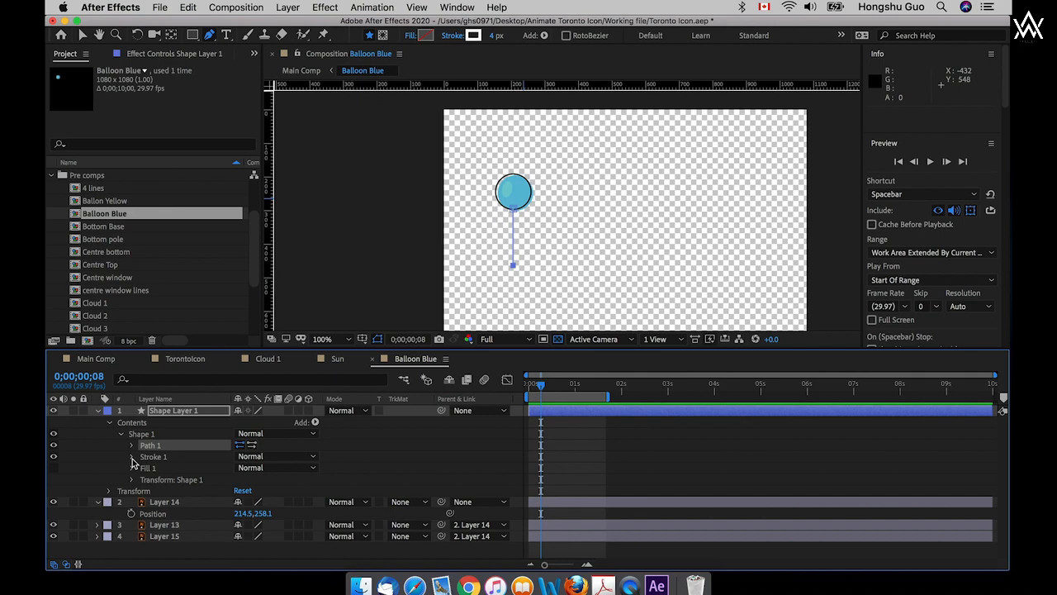
# - Set the string's stroke color to black (000000) and collapse the shape layer's properties
pyautogui.click(131, 457)
pyautogui.click(243, 479)
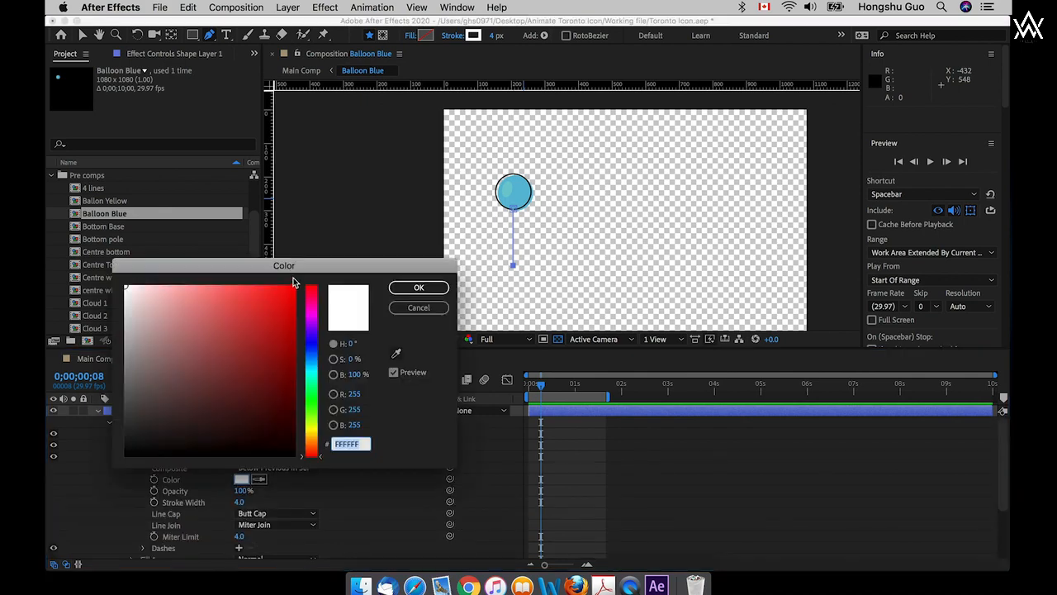
pyautogui.click(133, 435)
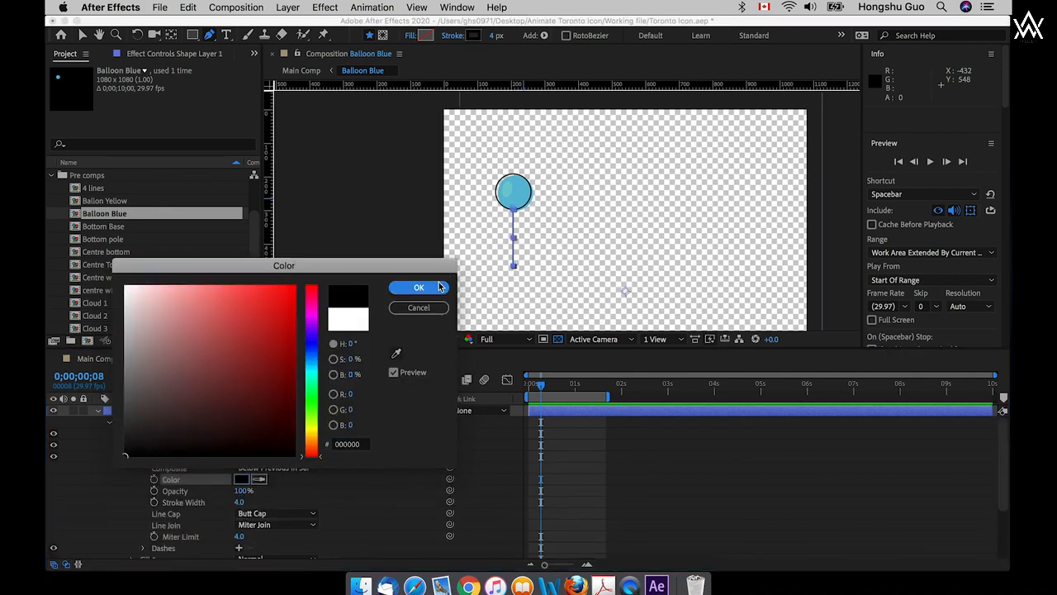
pyautogui.click(419, 288)
pyautogui.click(157, 411)
pyautogui.press('u')
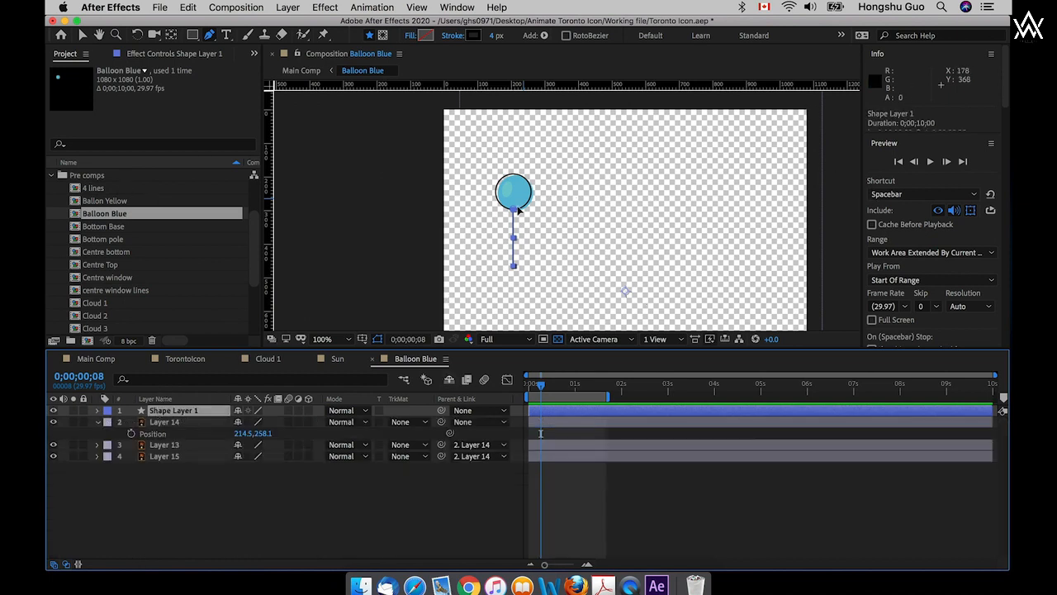
# - Search the effects and presets for "wave" and apply the Wave Warp effect to the string's shape layer
pyautogui.click(459, 9)
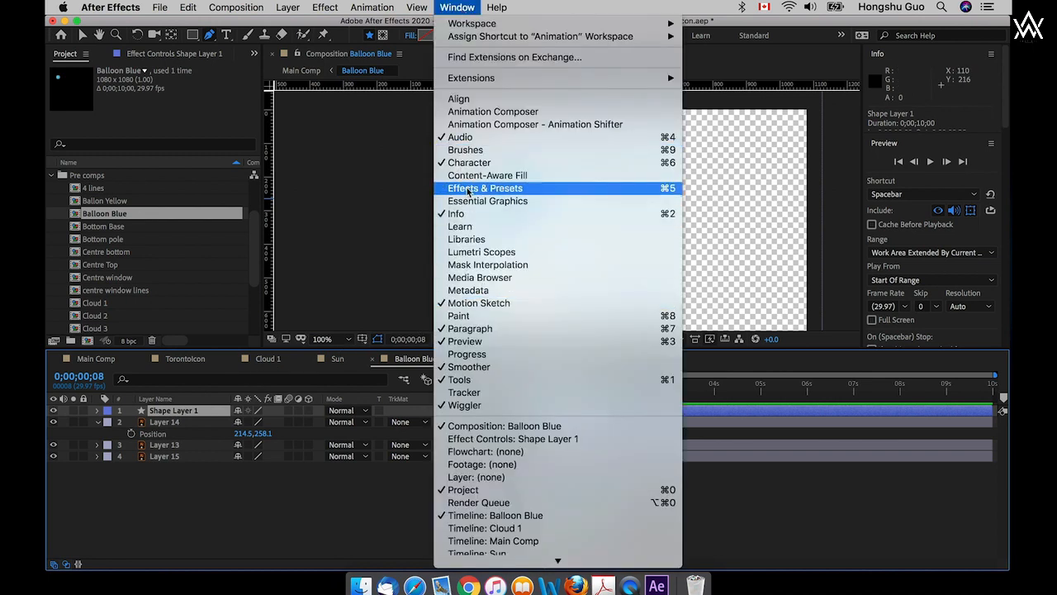
pyautogui.click(493, 191)
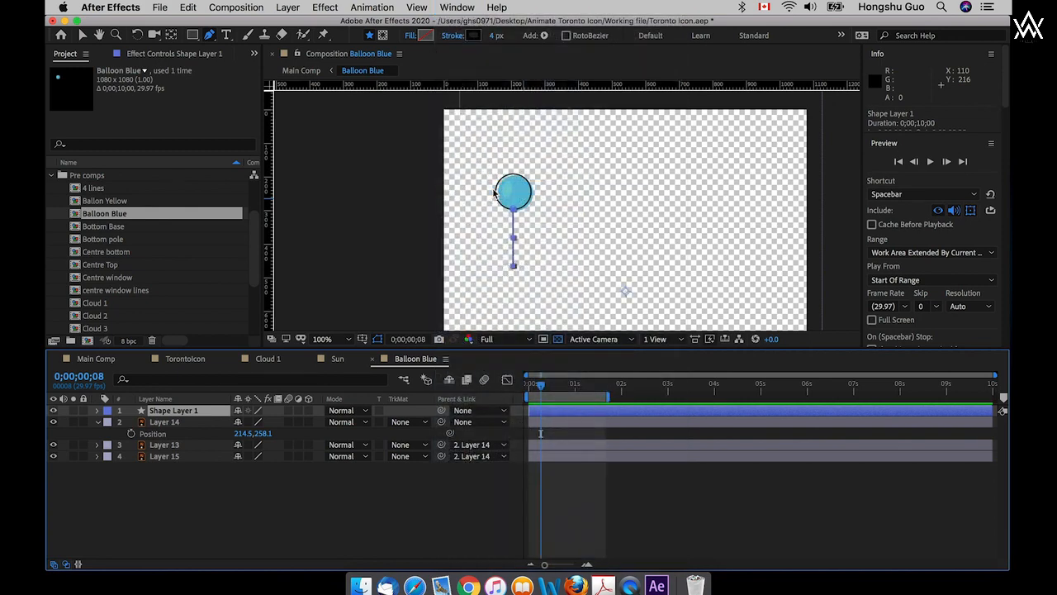
pyautogui.click(909, 86)
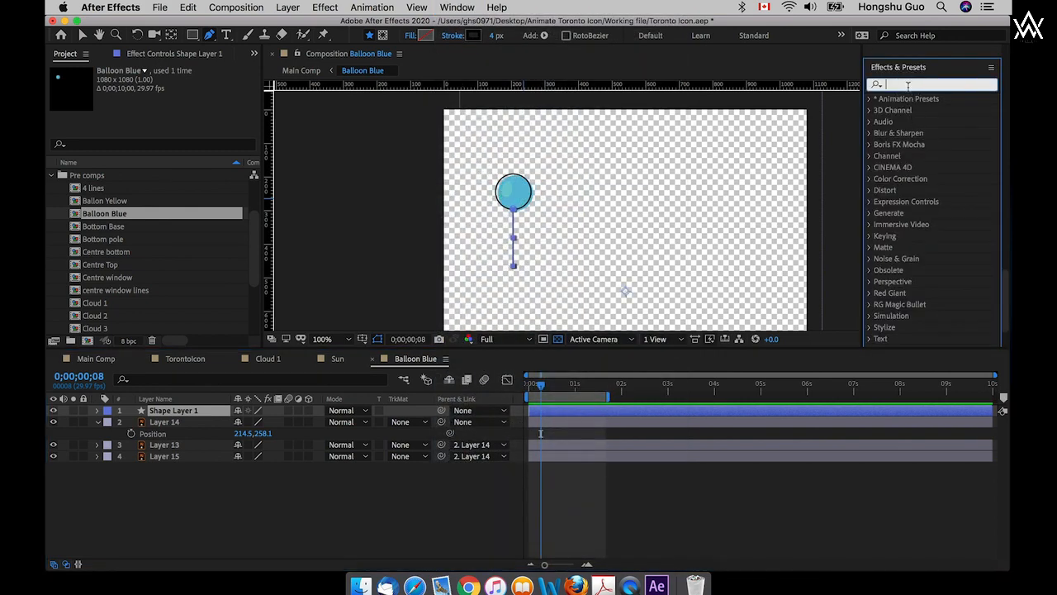
pyautogui.write('wave')
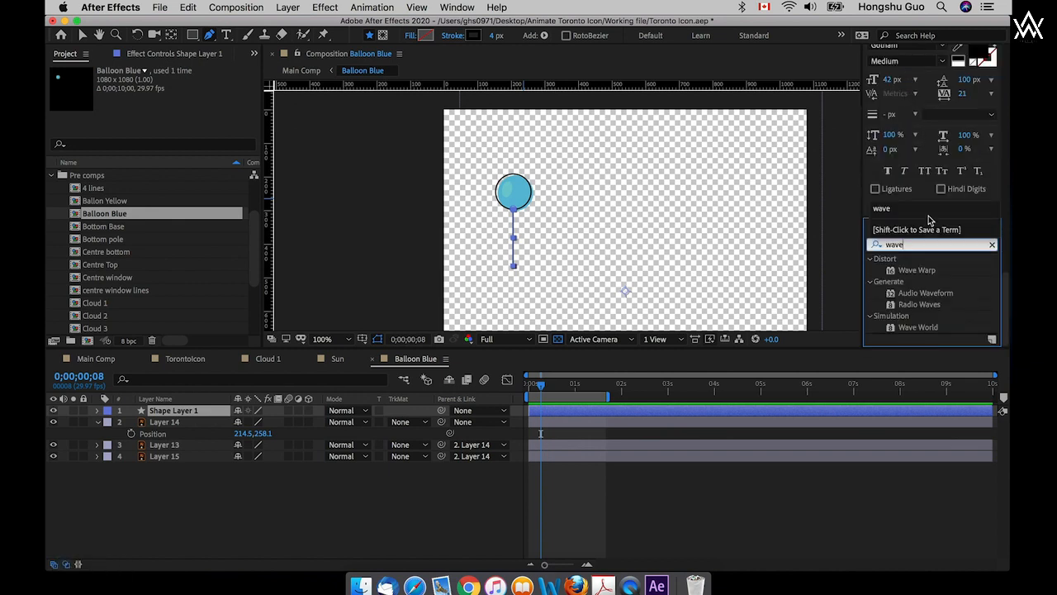
pyautogui.click(913, 270)
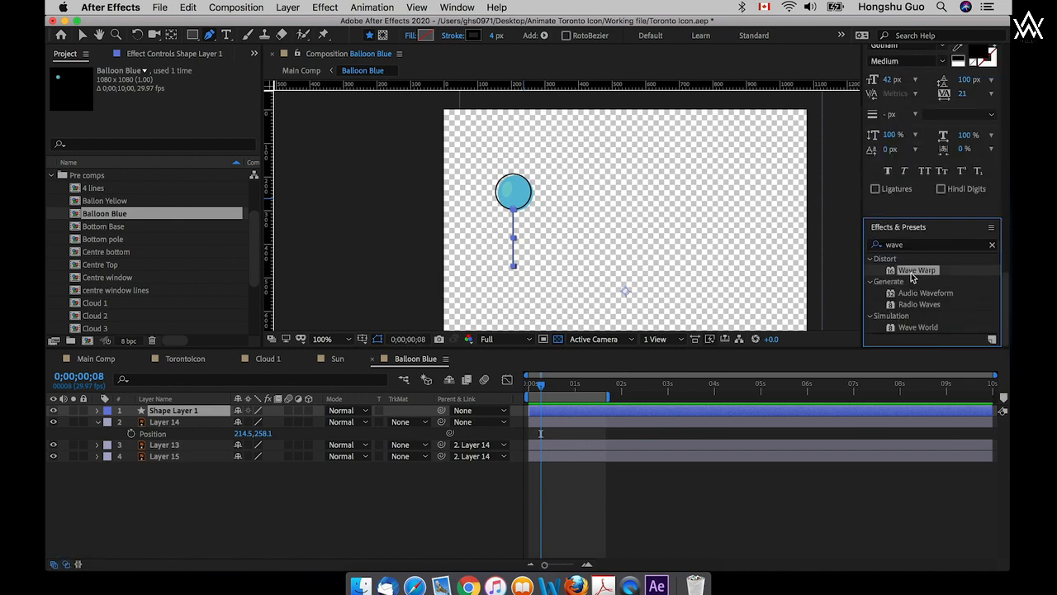
pyautogui.doubleClick(913, 272)
# - Move the string layer's anchor point to the string's upper end, where it meets the balloon
pyautogui.press('v')
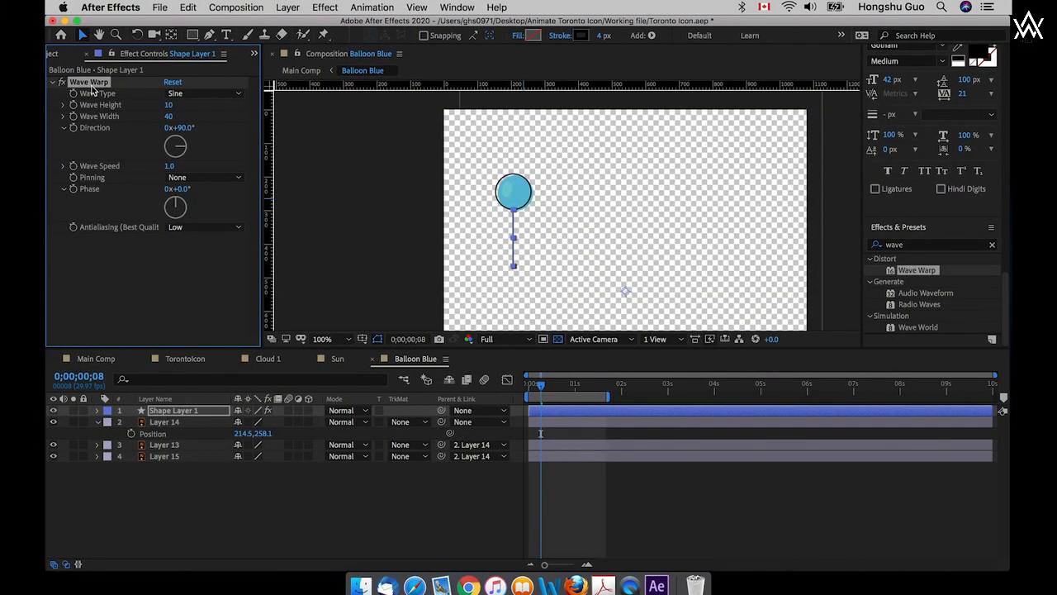
pyautogui.click(171, 35)
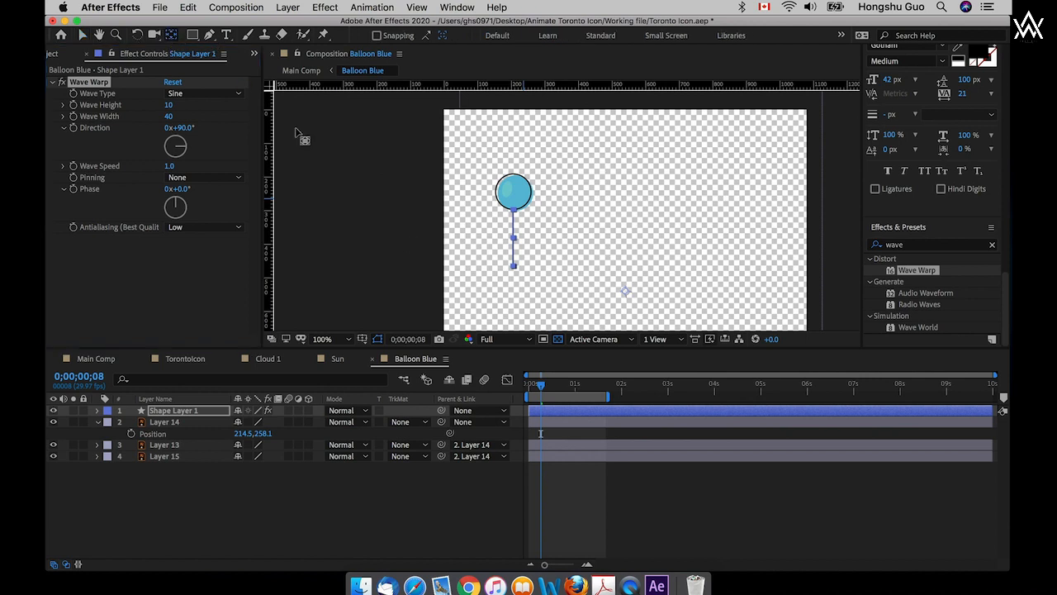
pyautogui.click(620, 288)
pyautogui.moveTo(621, 288); pyautogui.dragTo(512, 213)
pyautogui.click(245, 474)
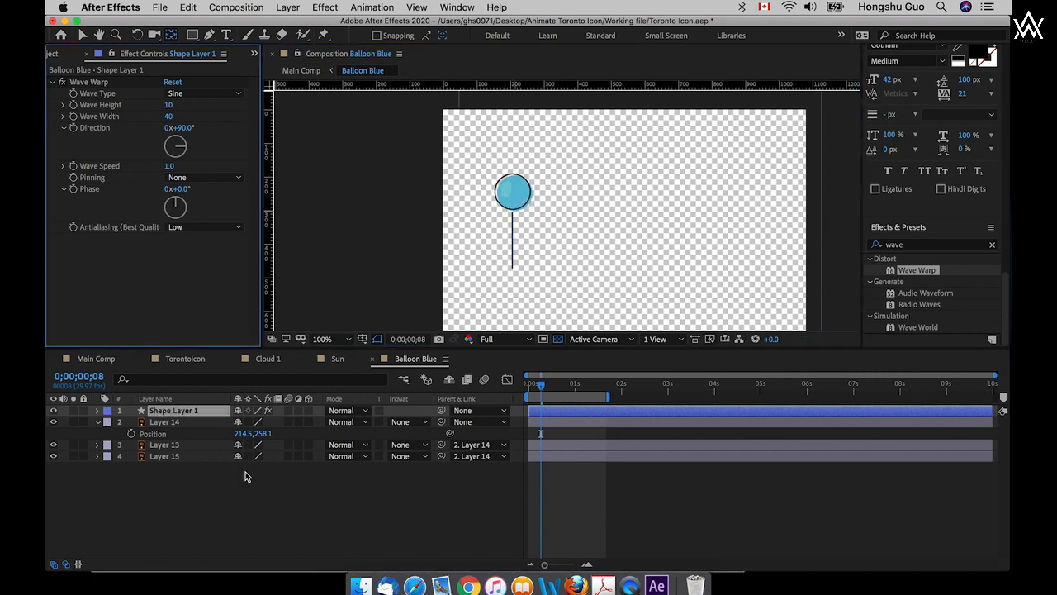
# - Set the string's Wave Warp wave width to 90 and turn its direction to about 134°
pyautogui.click(174, 413)
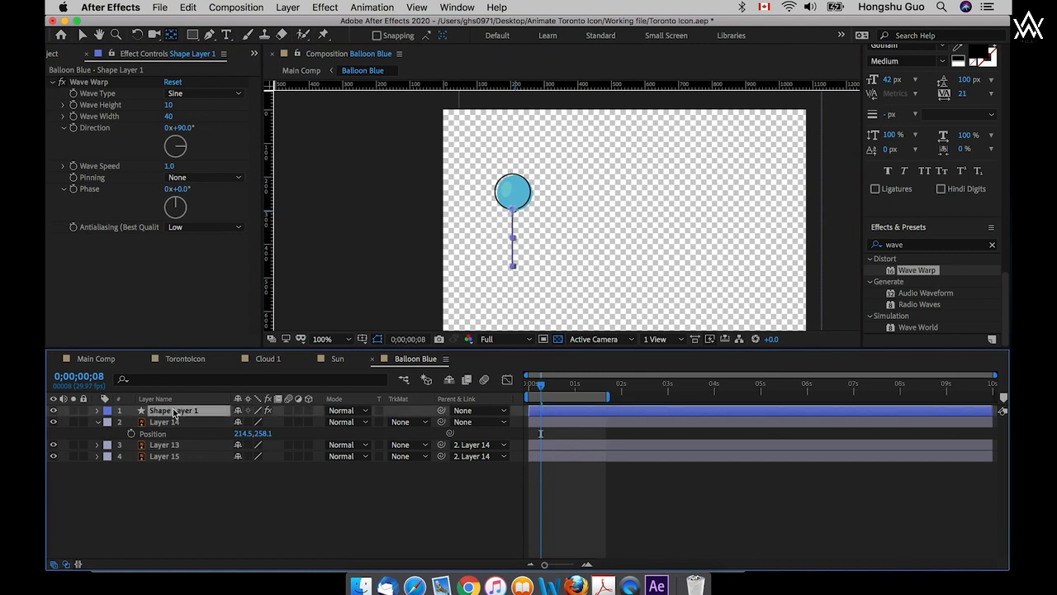
pyautogui.click(168, 116)
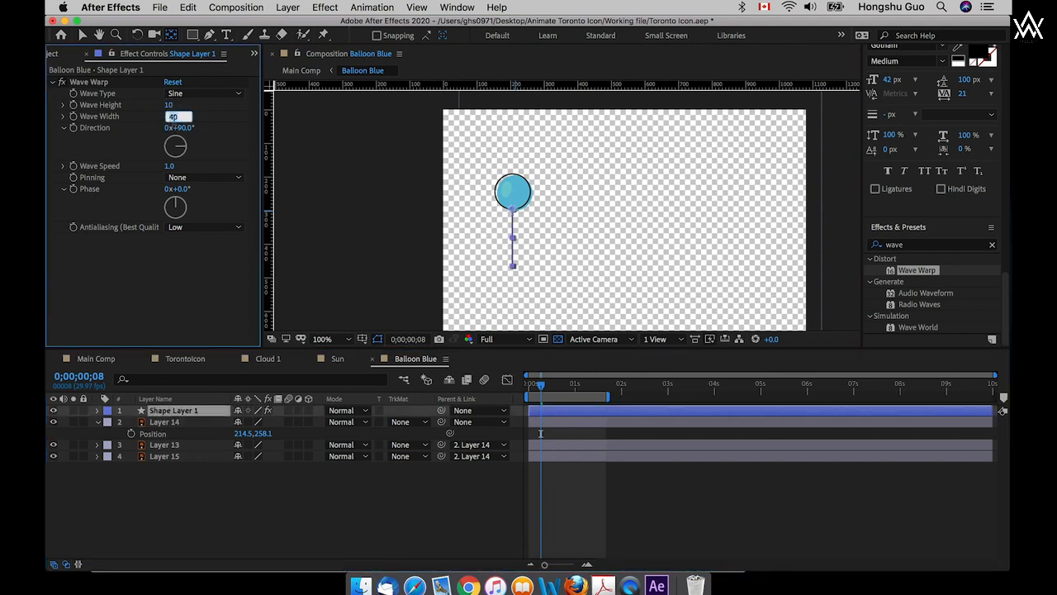
pyautogui.write('90')
pyautogui.click(209, 281)
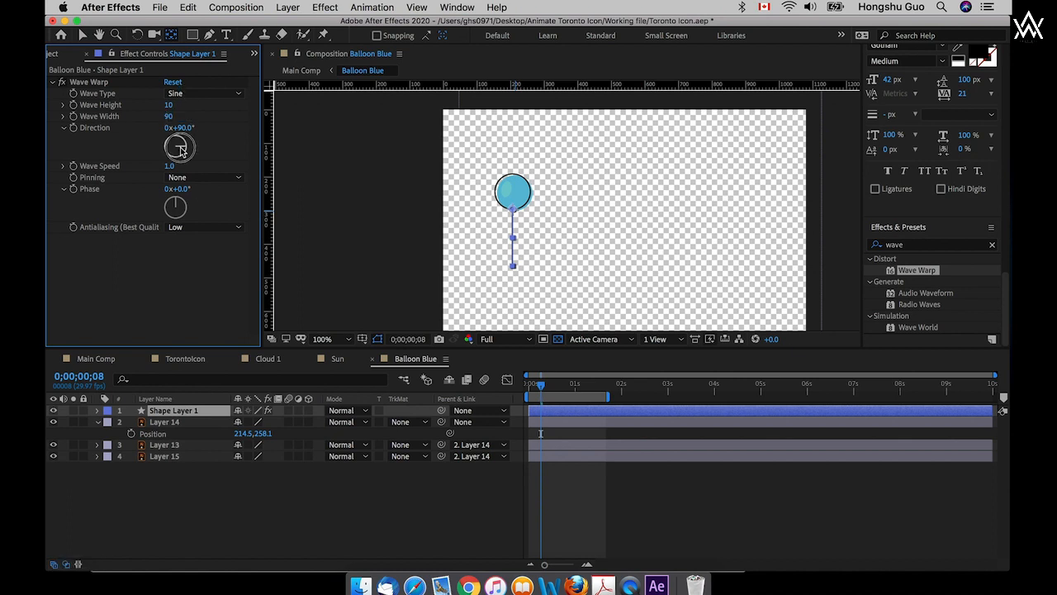
pyautogui.moveTo(178, 147); pyautogui.dragTo(179, 161)
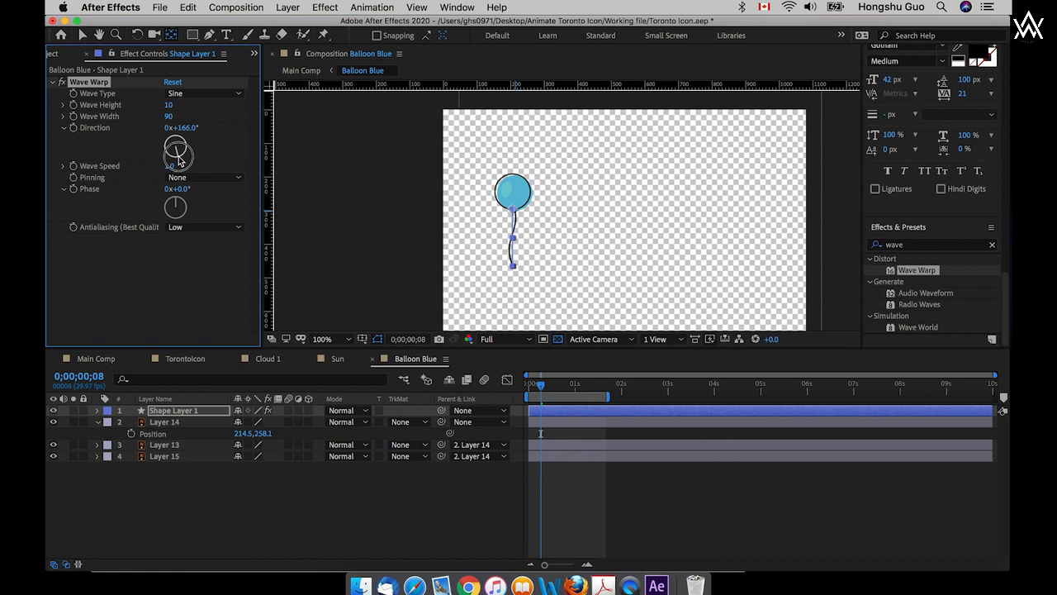
pyautogui.moveTo(179, 162); pyautogui.dragTo(184, 157)
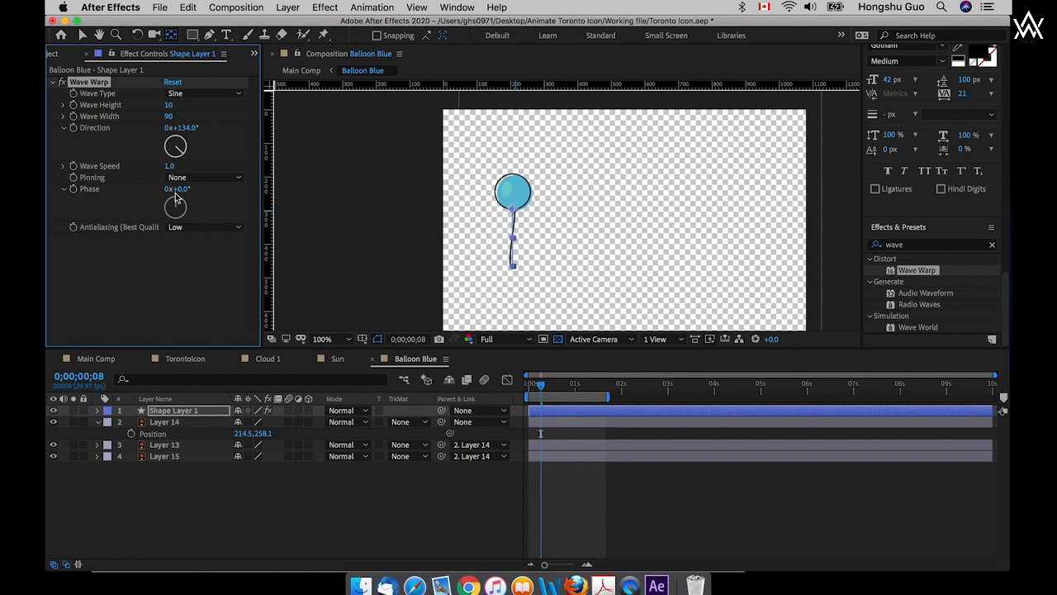
# - Set the string's wave speed to 0 and keyframe the Wave Warp Phase at 0;00;00;00
pyautogui.click(171, 168)
pyautogui.write('0')
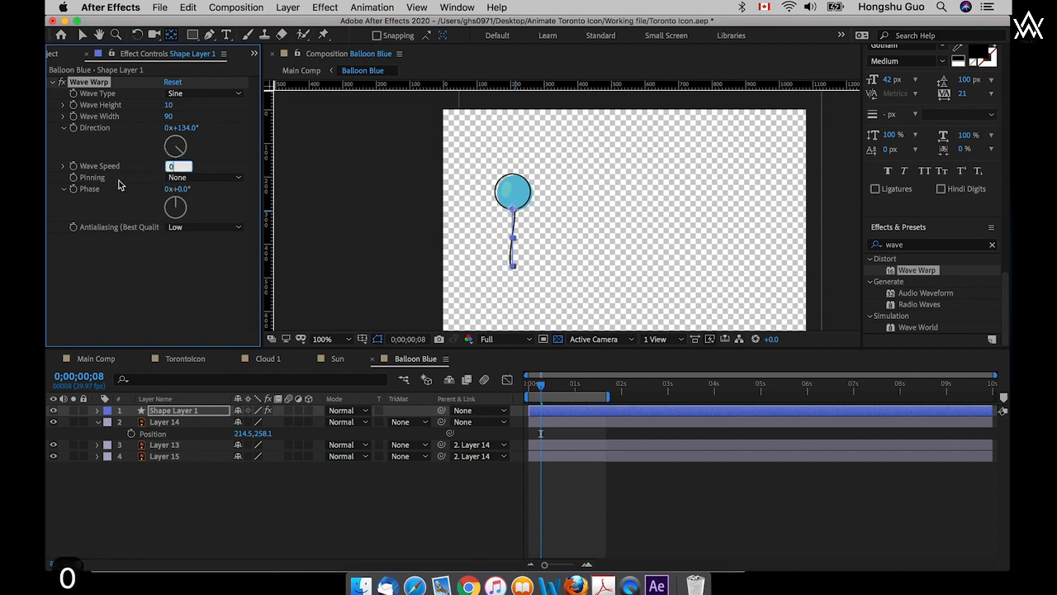
pyautogui.click(130, 261)
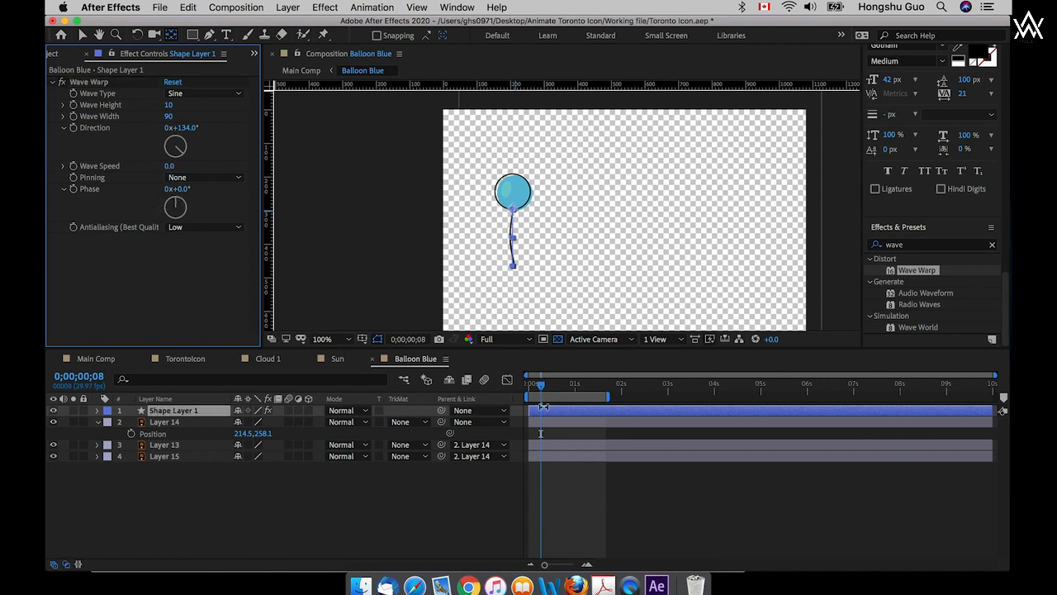
pyautogui.moveTo(541, 385); pyautogui.dragTo(526, 387)
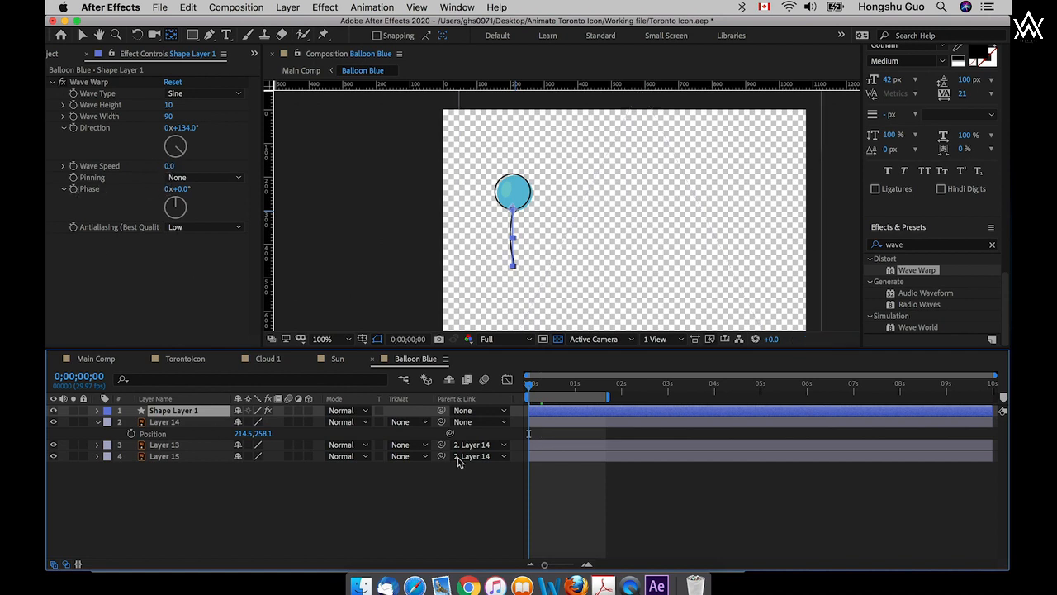
pyautogui.click(74, 189)
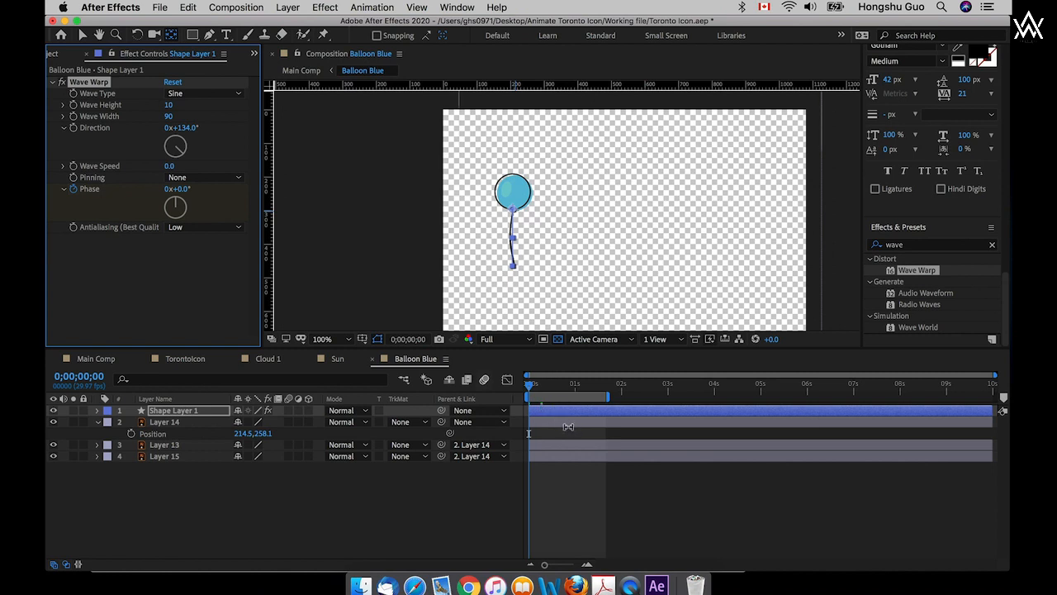
pyautogui.press('u')
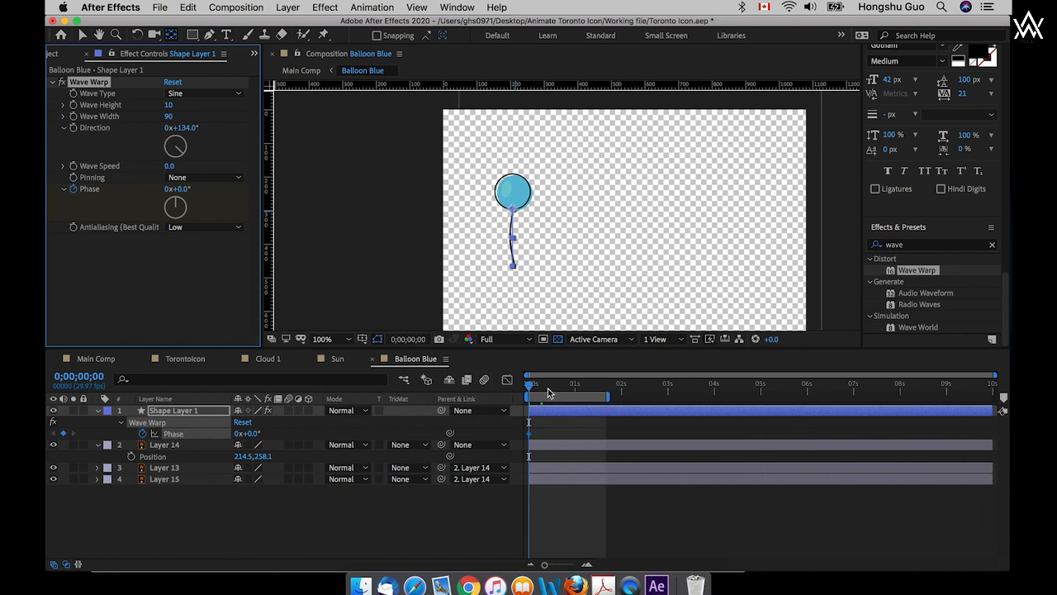
# - Keyframe the Wave Warp Phase at -1x+0.0° at 0;00;01;00 and shift that keyframe to about 8 seconds
pyautogui.moveTo(547, 392); pyautogui.dragTo(574, 390)
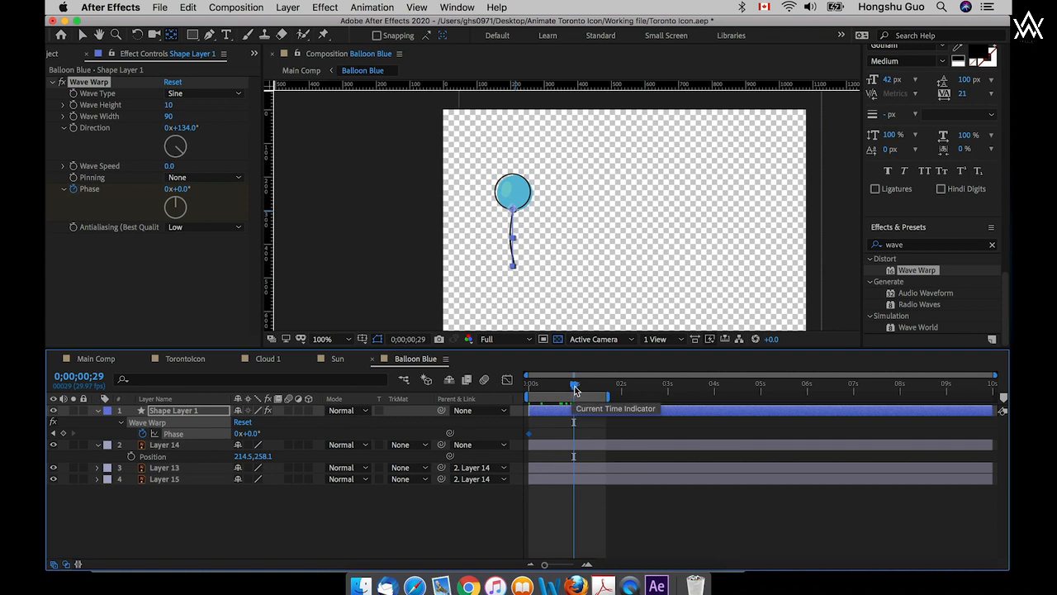
pyautogui.click(576, 390)
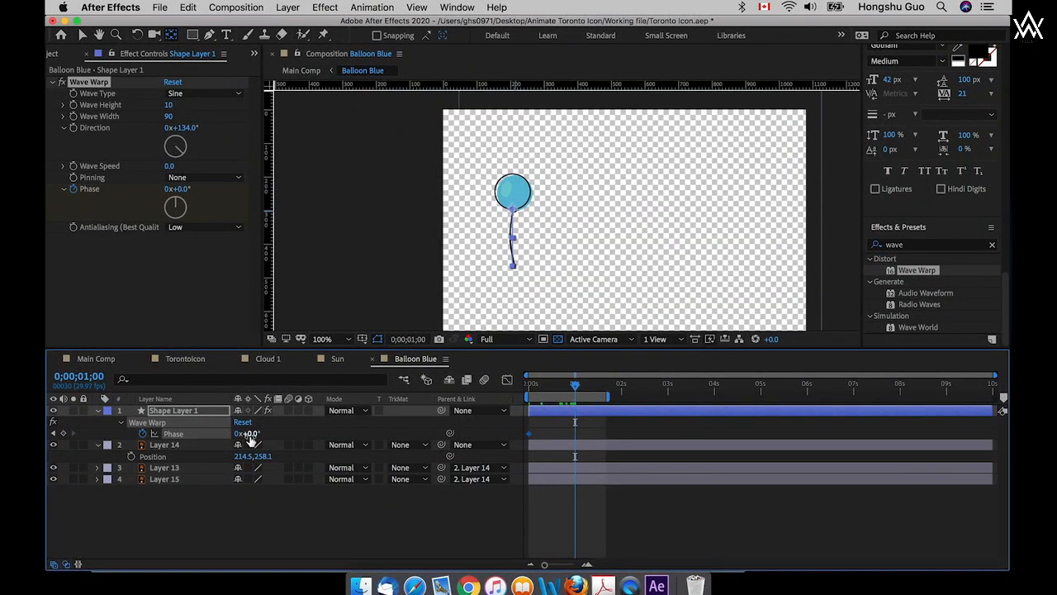
pyautogui.click(184, 209)
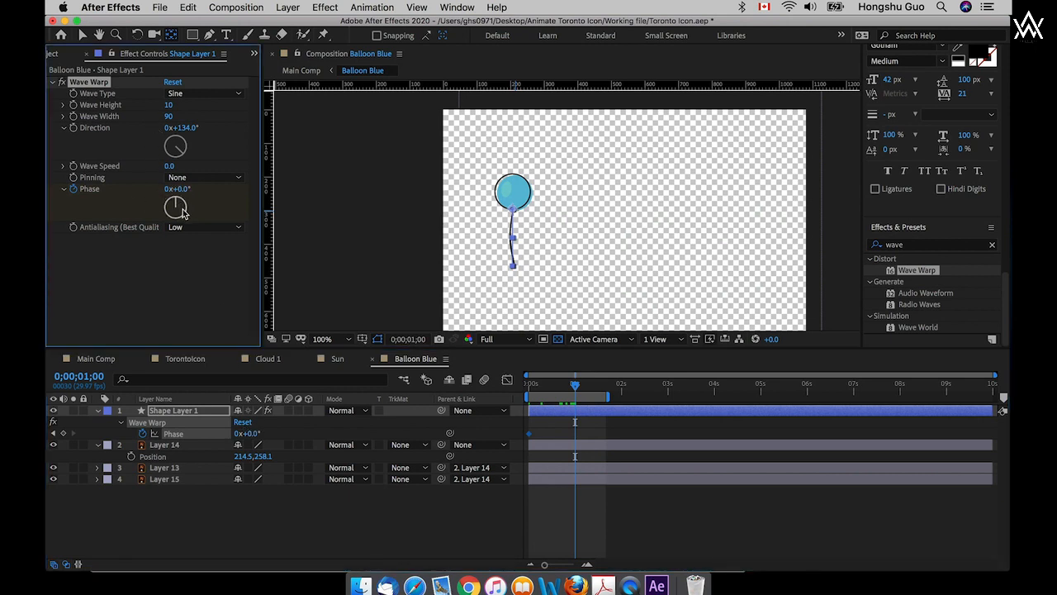
pyautogui.click(168, 190)
pyautogui.write('-1')
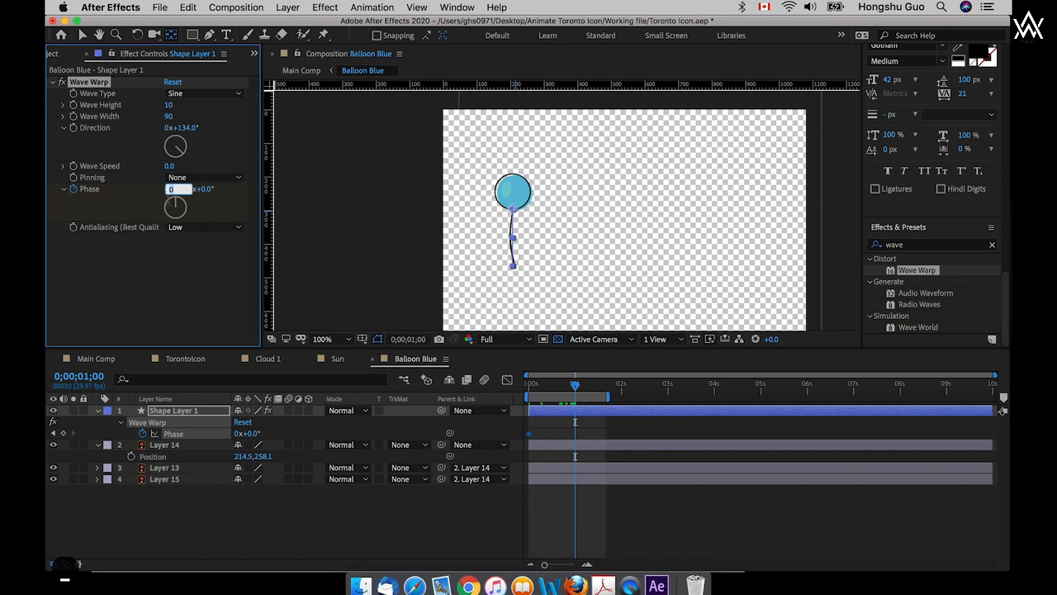
pyautogui.click(181, 274)
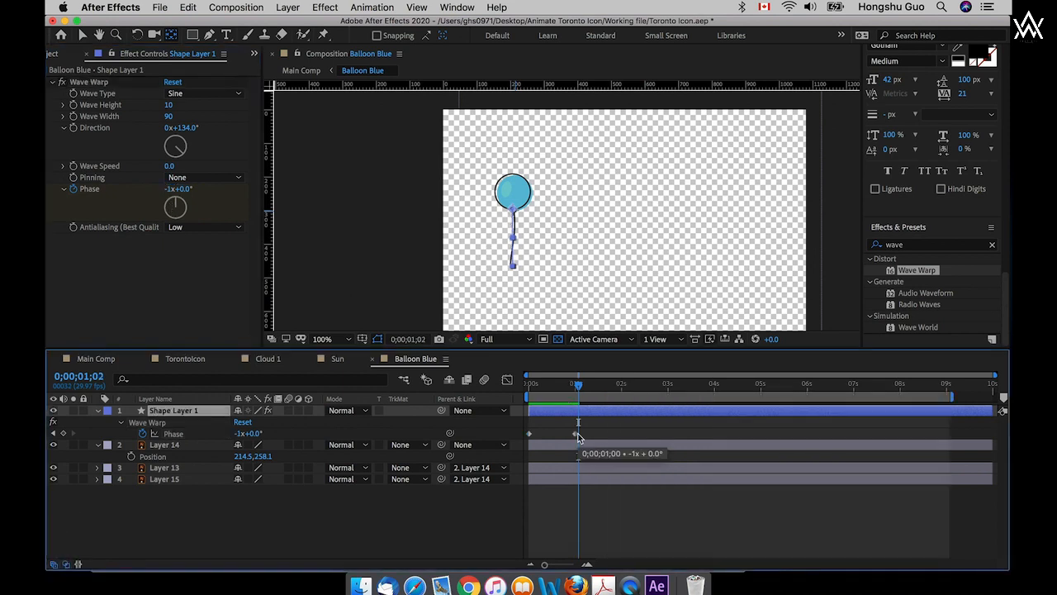
pyautogui.click(577, 436)
pyautogui.moveTo(578, 437); pyautogui.dragTo(905, 415)
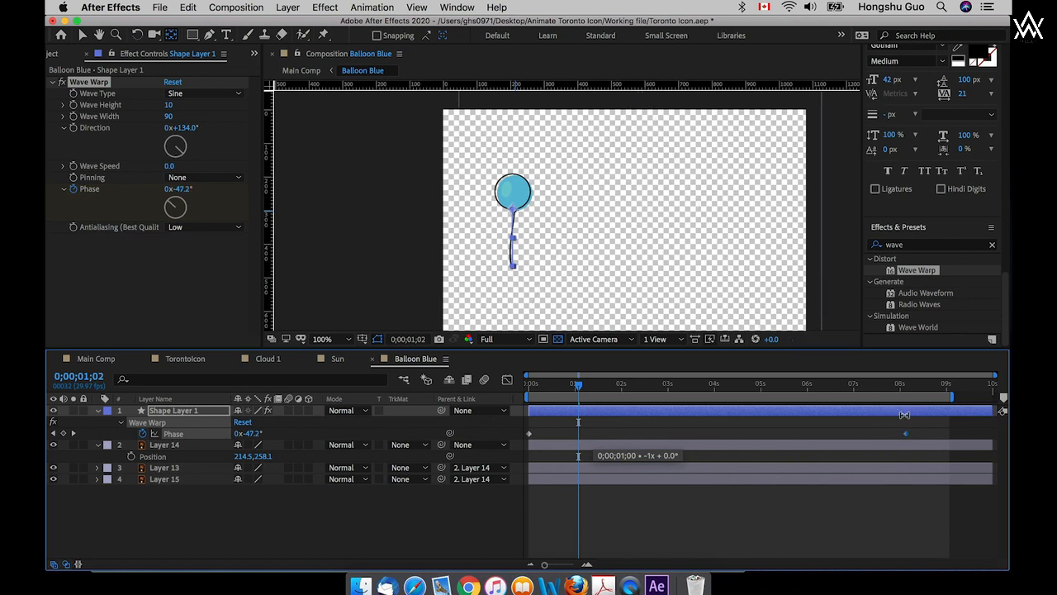
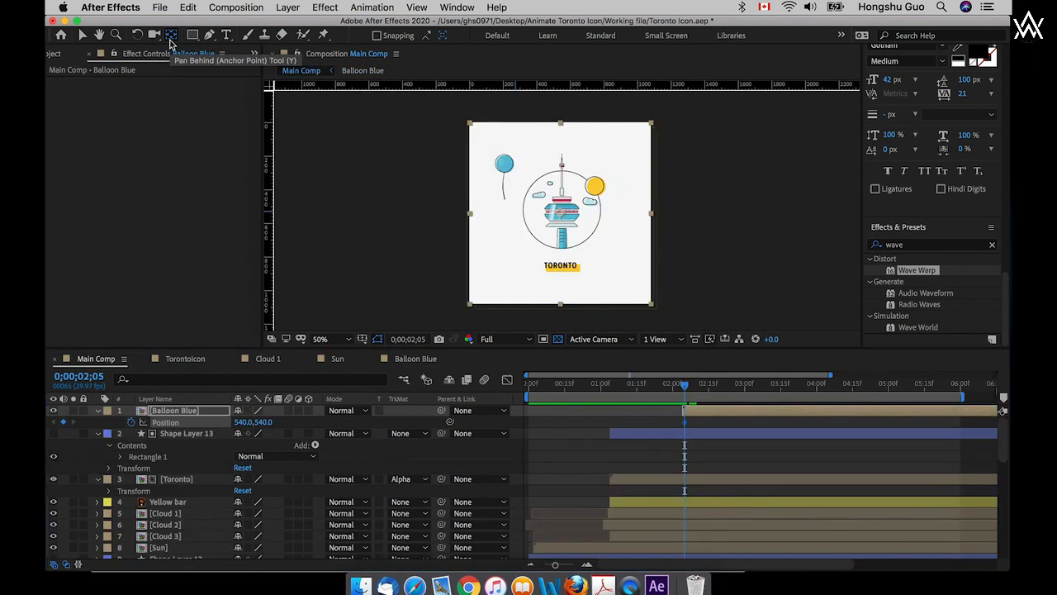
# - In Main Comp, center the Balloon Blue layer's anchor point on the balloon and set its starting position to 212, 1177, below the artboard
pyautogui.press('v')
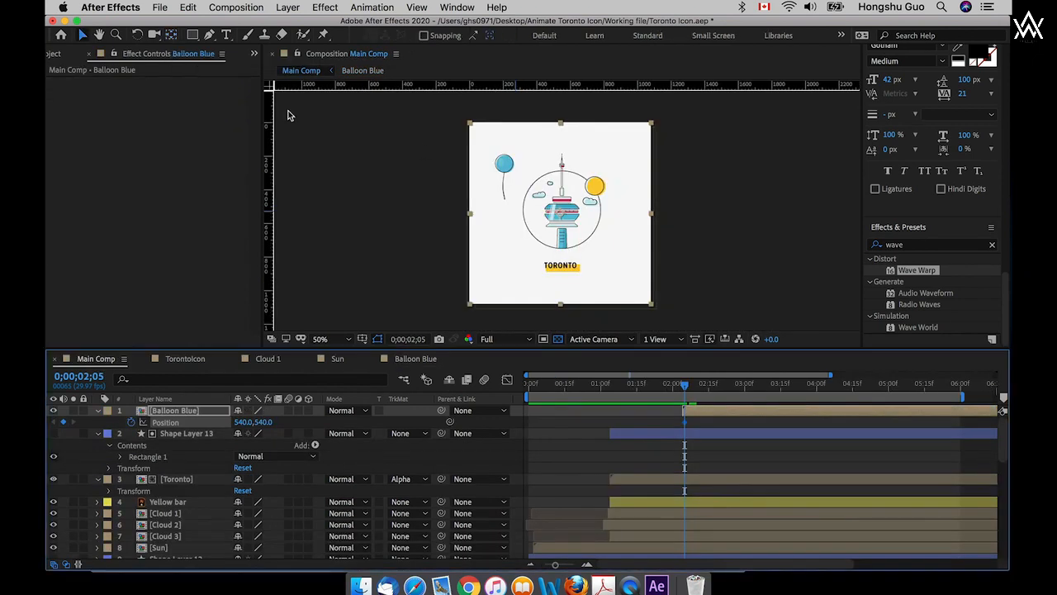
pyautogui.click(172, 35)
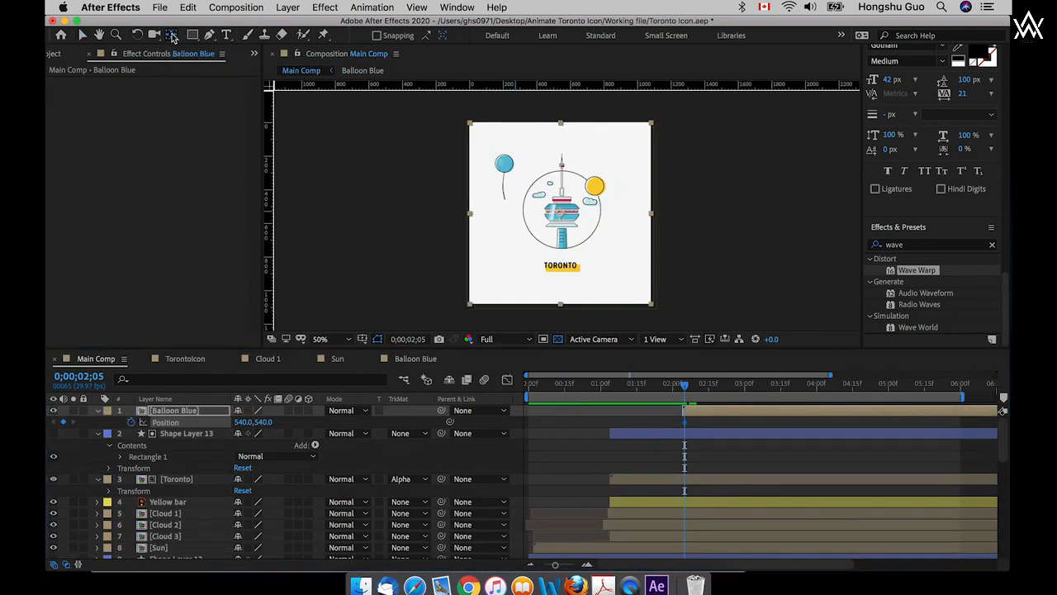
pyautogui.moveTo(562, 215); pyautogui.dragTo(518, 196)
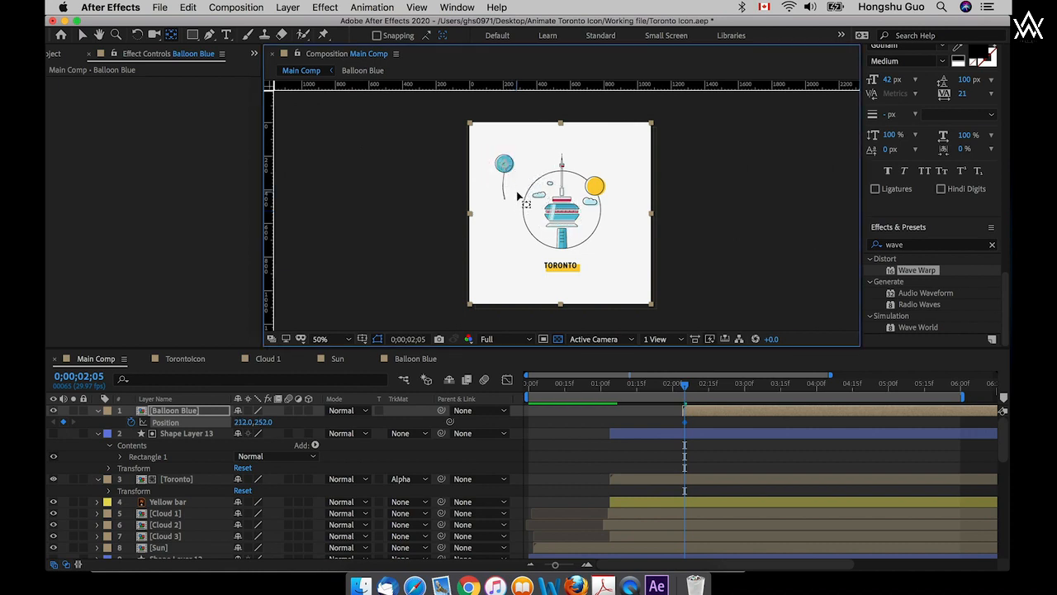
pyautogui.moveTo(263, 423); pyautogui.dragTo(360, 415)
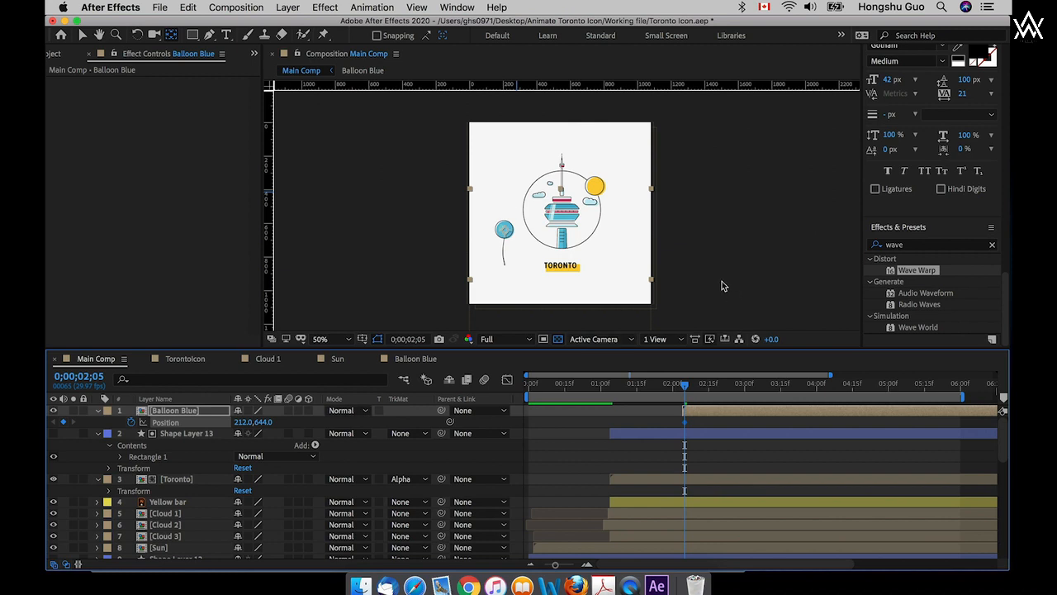
pyautogui.moveTo(267, 423); pyautogui.dragTo(692, 349)
# - At 0;00;04;00, keyframe the Balloon Blue position above the artboard at about 284, -259
pyautogui.moveTo(780, 385); pyautogui.dragTo(818, 390)
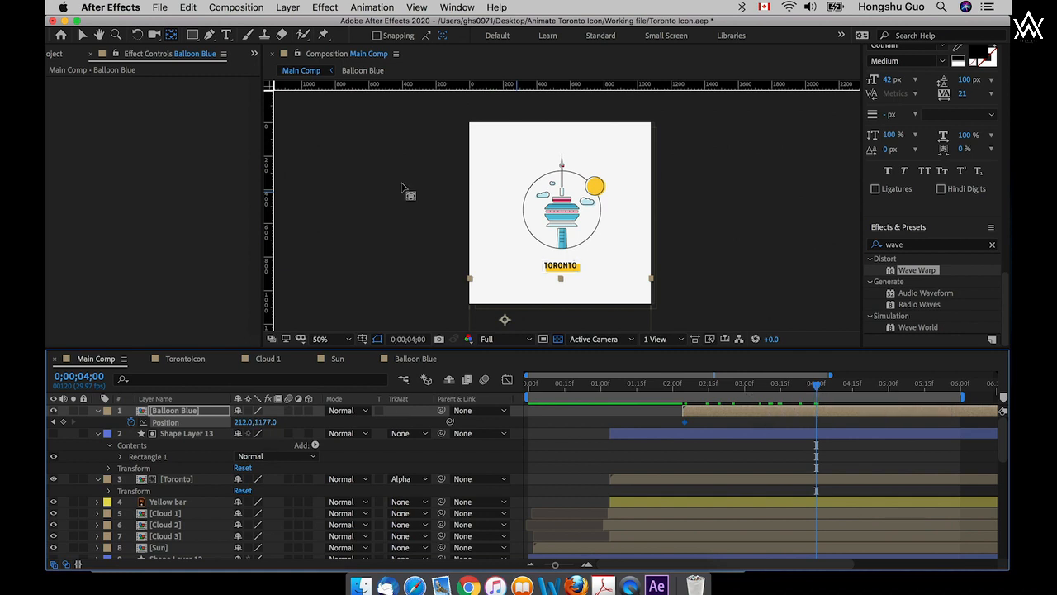
pyautogui.press('v')
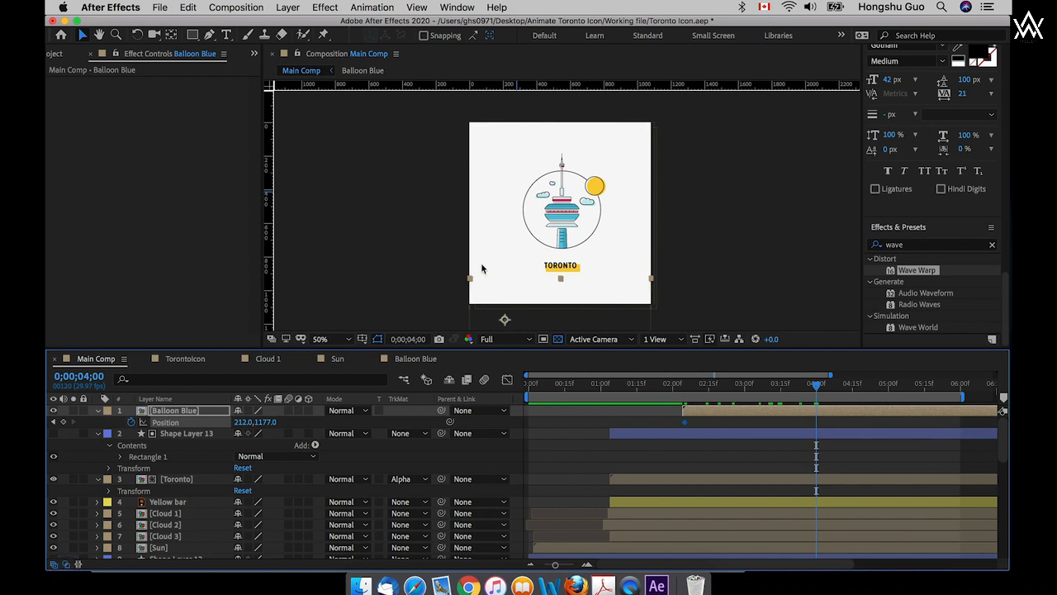
pyautogui.moveTo(509, 317); pyautogui.dragTo(521, 83)
pyautogui.press('space')
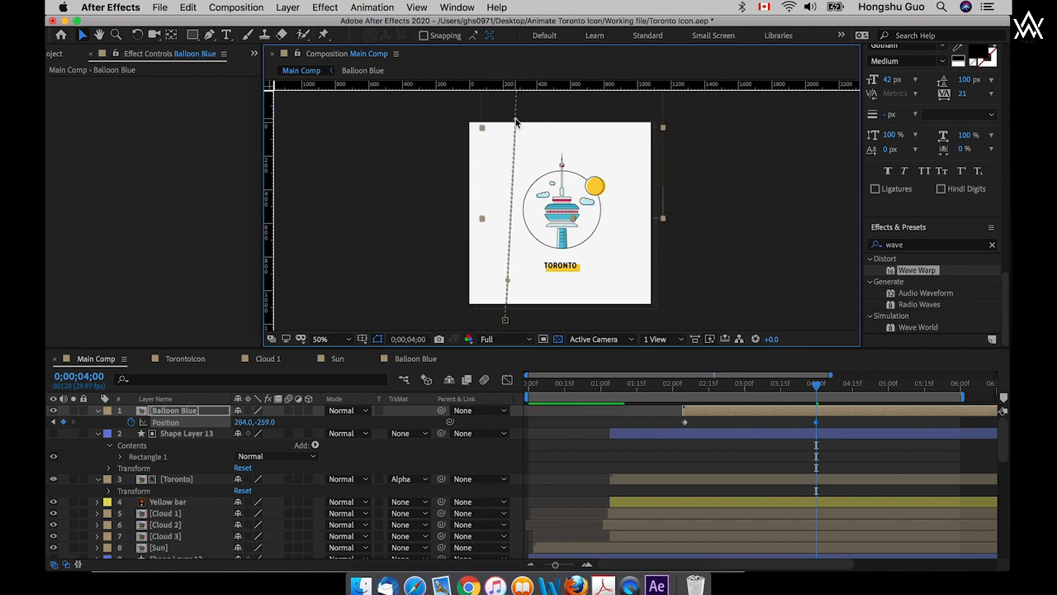
# - Lengthen both direction handles of the balloon's motion path to bend it into a gentle S-curve
pyautogui.moveTo(518, 126); pyautogui.dragTo(519, 163)
pyautogui.press(',')
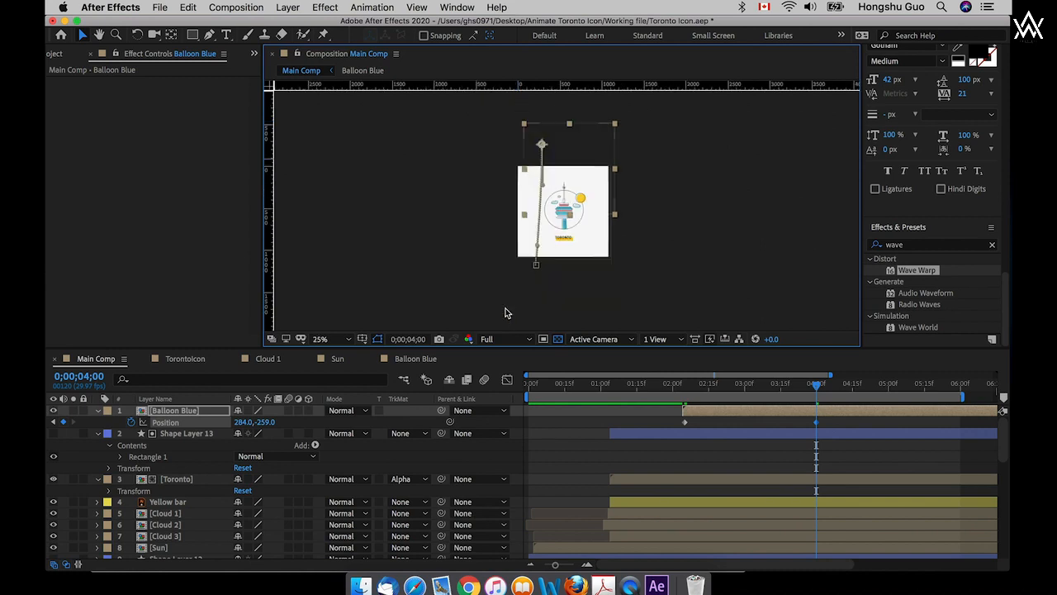
pyautogui.press('super+equal')
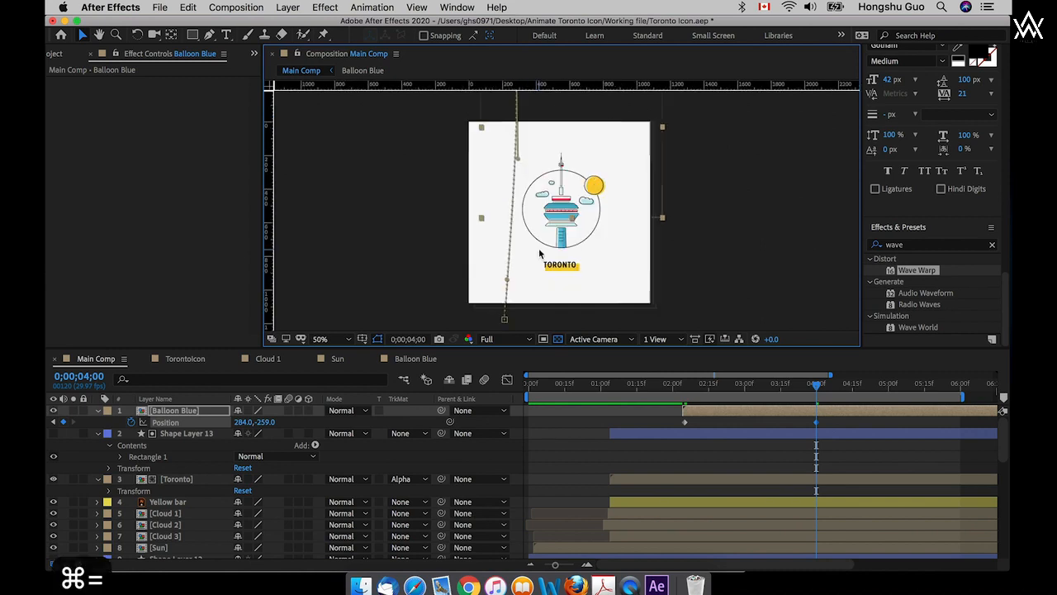
pyautogui.moveTo(506, 279); pyautogui.dragTo(500, 233)
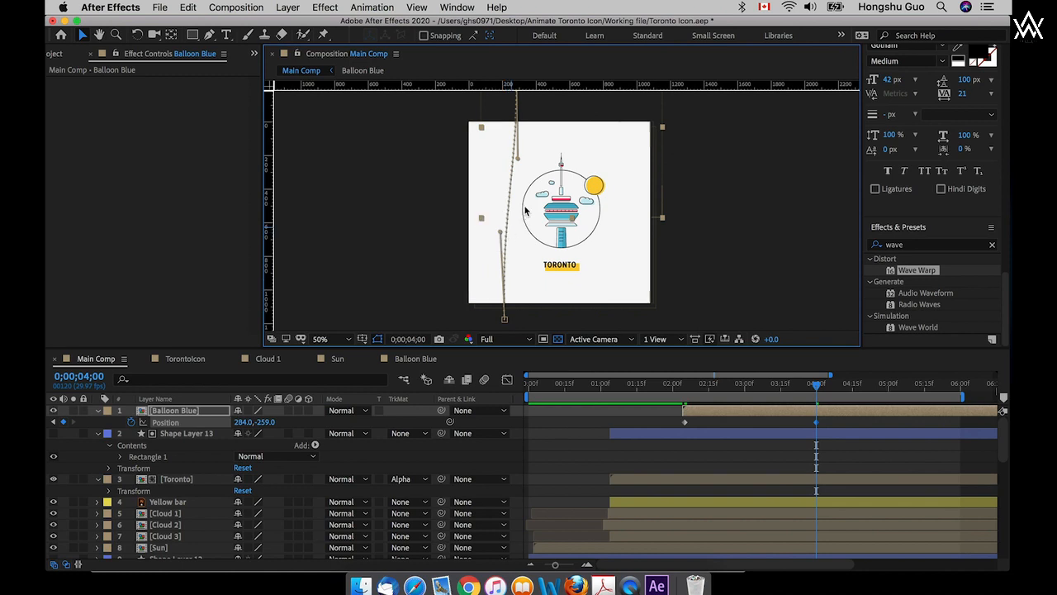
# - Shift the balloon's end position at 0;00;04;00 slightly toward the artboard's edge, to about 256, -255
pyautogui.press('space')
pyautogui.moveTo(537, 134); pyautogui.dragTo(539, 202)
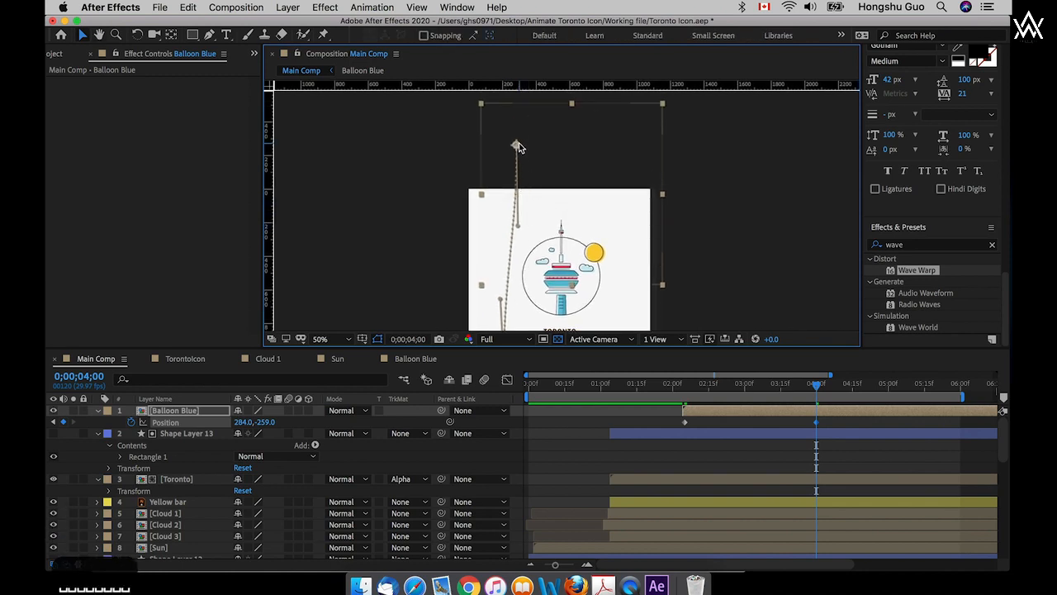
pyautogui.moveTo(516, 145); pyautogui.dragTo(510, 145)
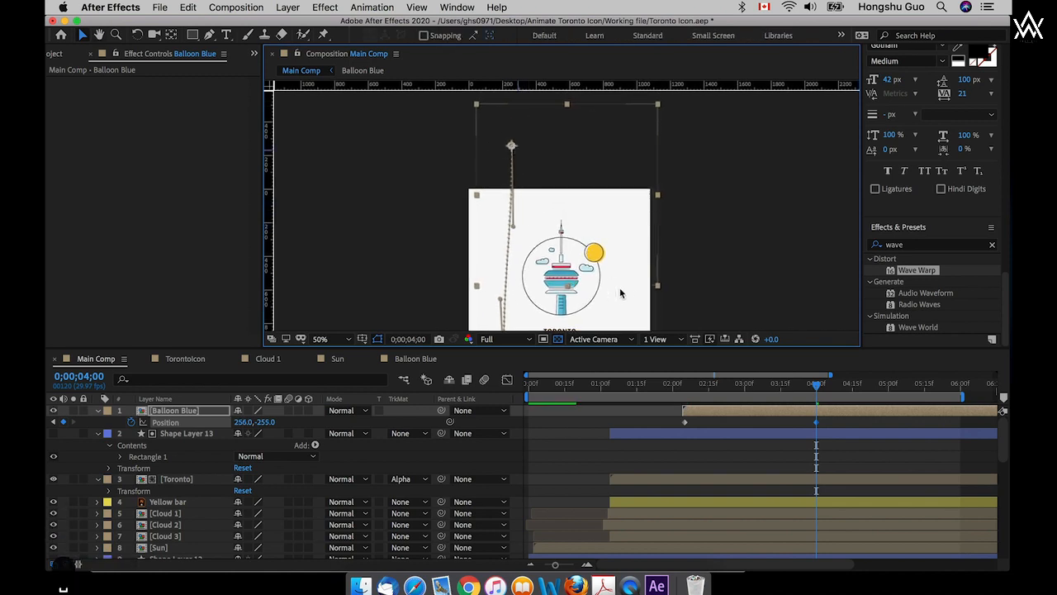
# - Preview the balloon's rise from about two seconds and scrub through its flight to check the string
pyautogui.press('space')
pyautogui.moveTo(619, 290); pyautogui.dragTo(596, 246)
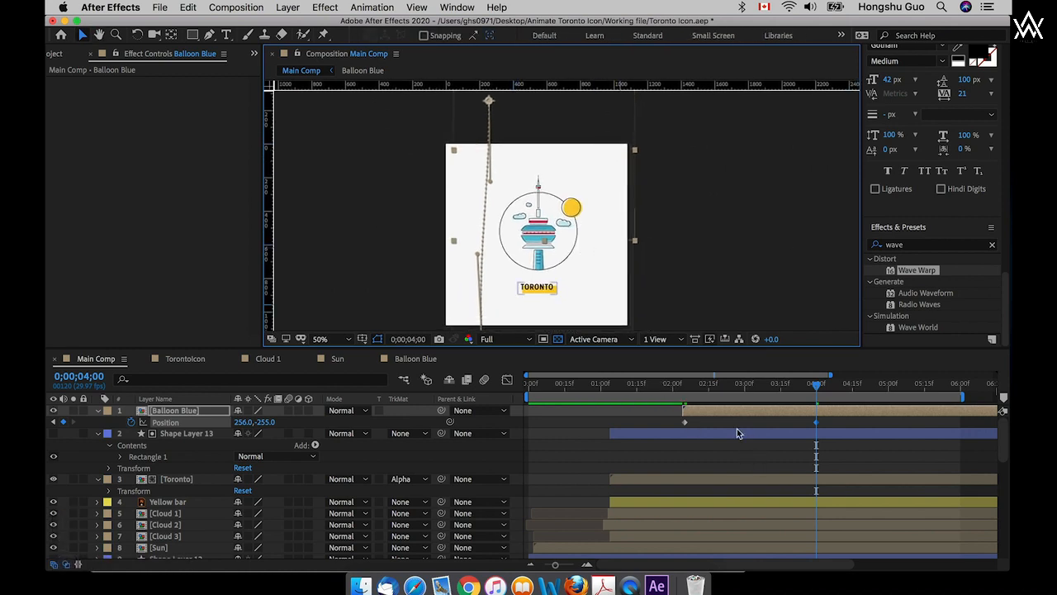
pyautogui.click(684, 394)
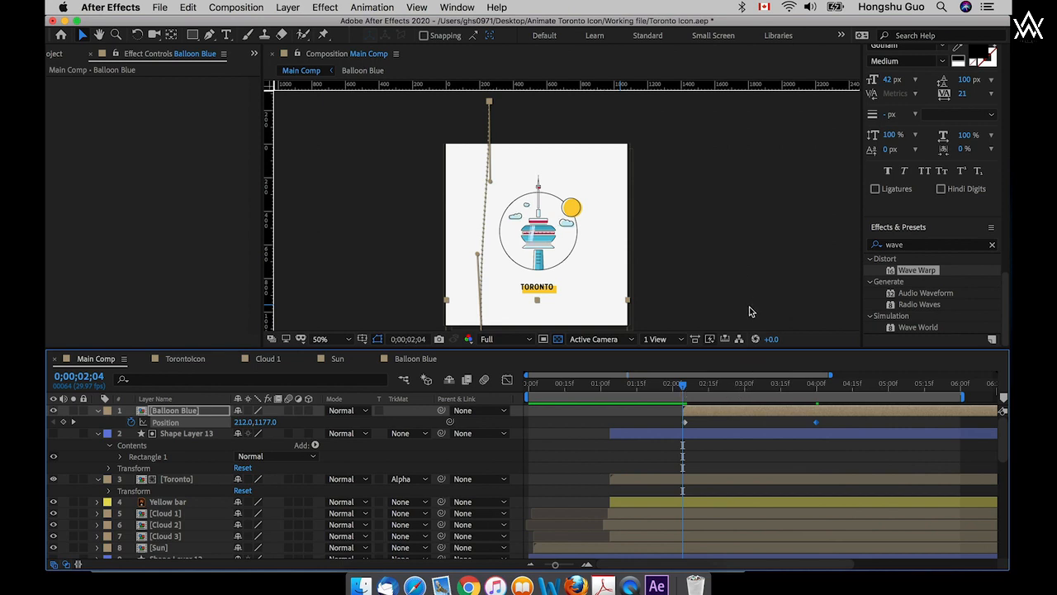
pyautogui.press('space')
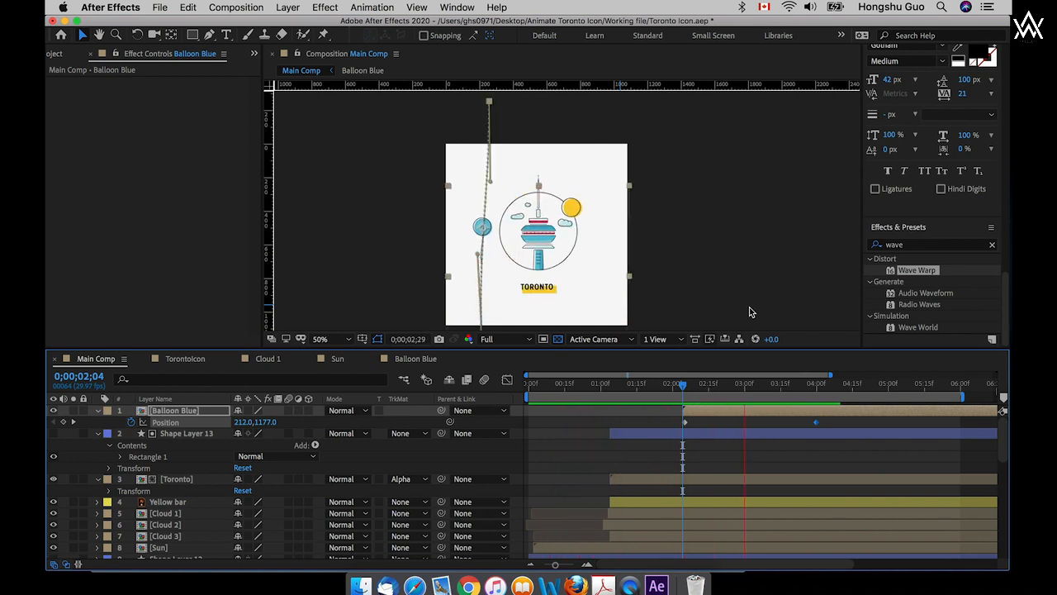
pyautogui.click(674, 385)
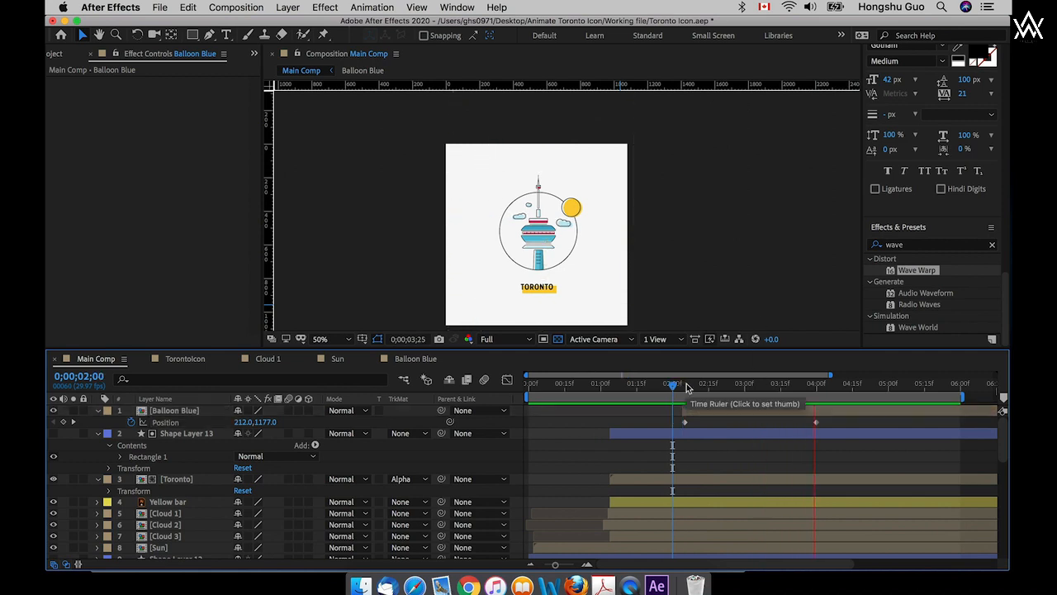
pyautogui.moveTo(687, 388); pyautogui.dragTo(754, 388)
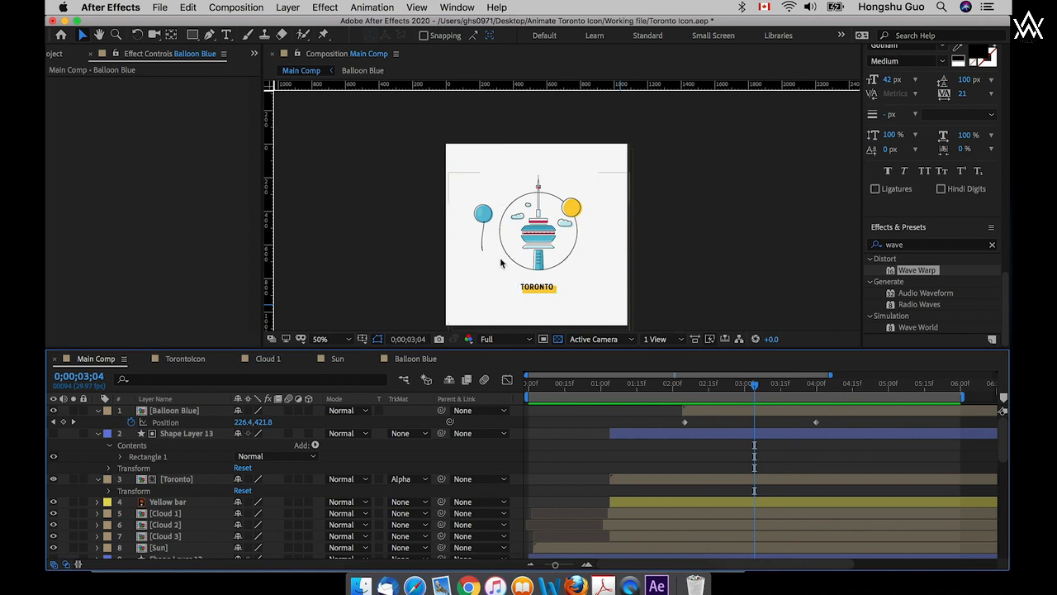
# - In the Balloon Blue comp, move the string's Shape Layer 1 beneath the three balloon layers
pyautogui.doubleClick(735, 411)
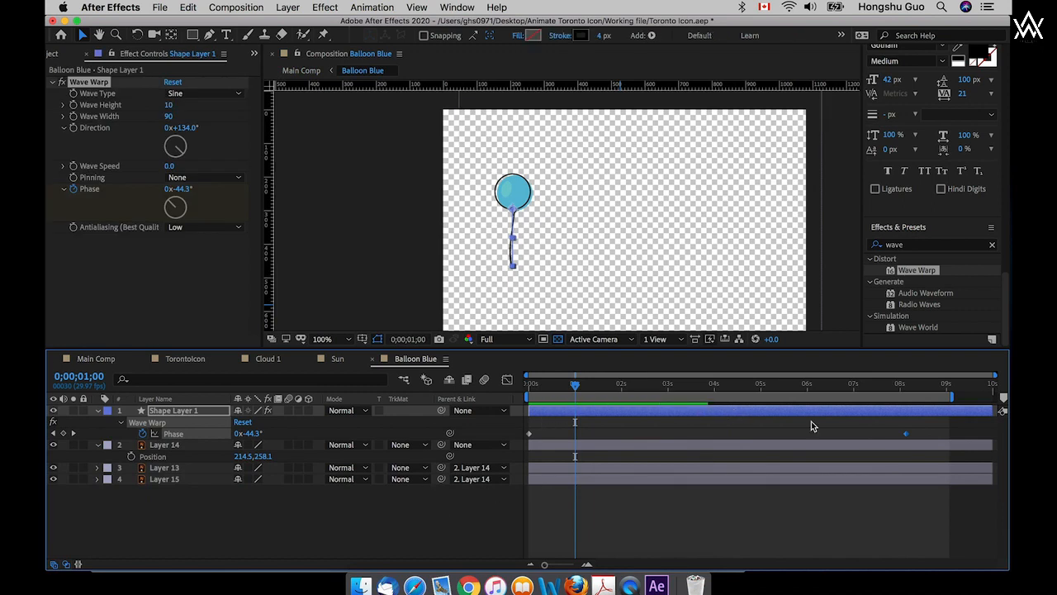
pyautogui.click(169, 413)
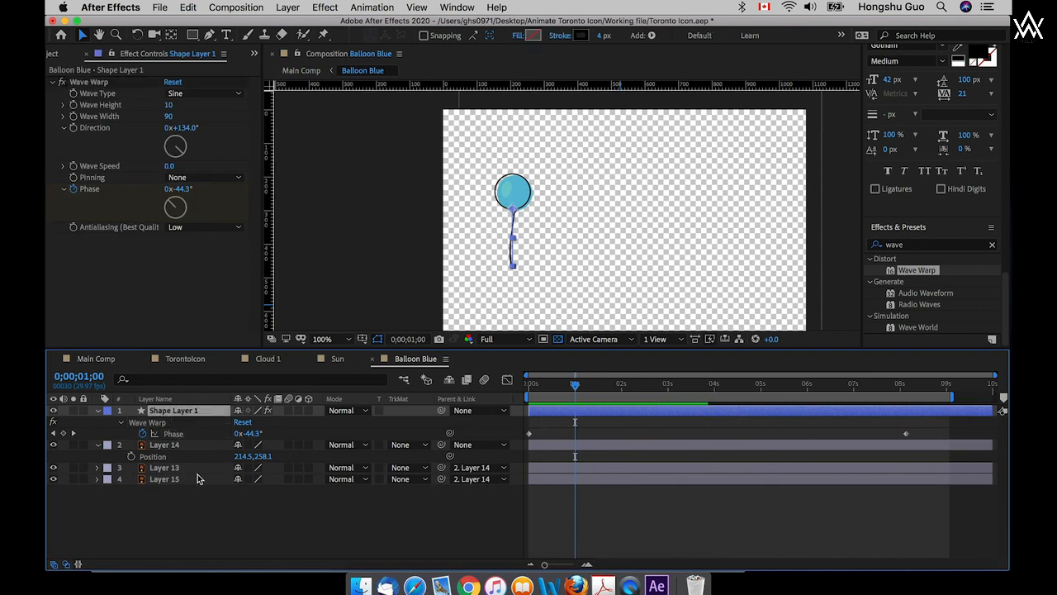
pyautogui.click(210, 503)
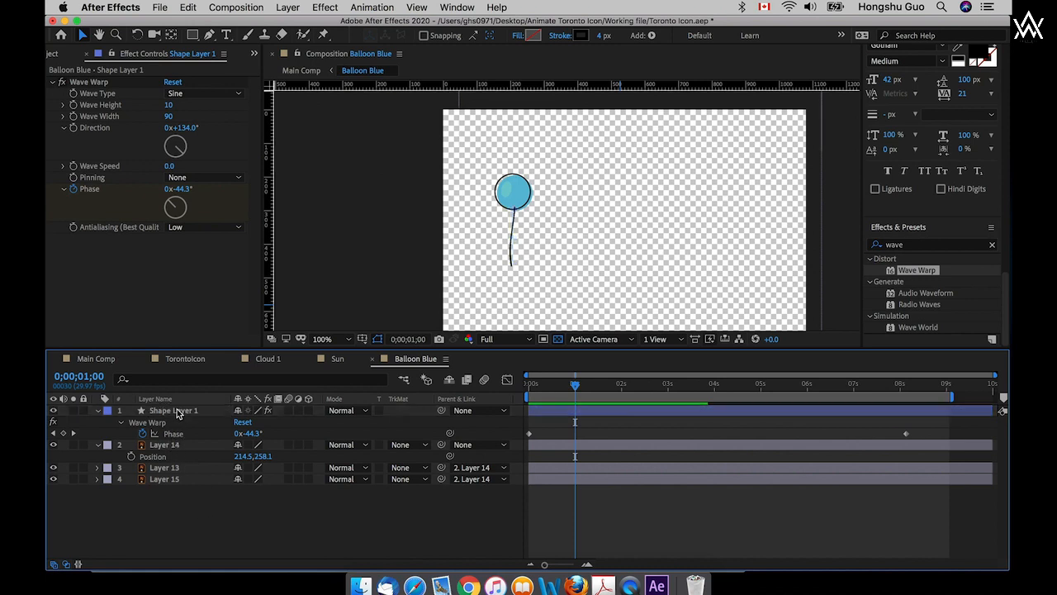
pyautogui.click(172, 411)
pyautogui.moveTo(172, 412); pyautogui.dragTo(168, 493)
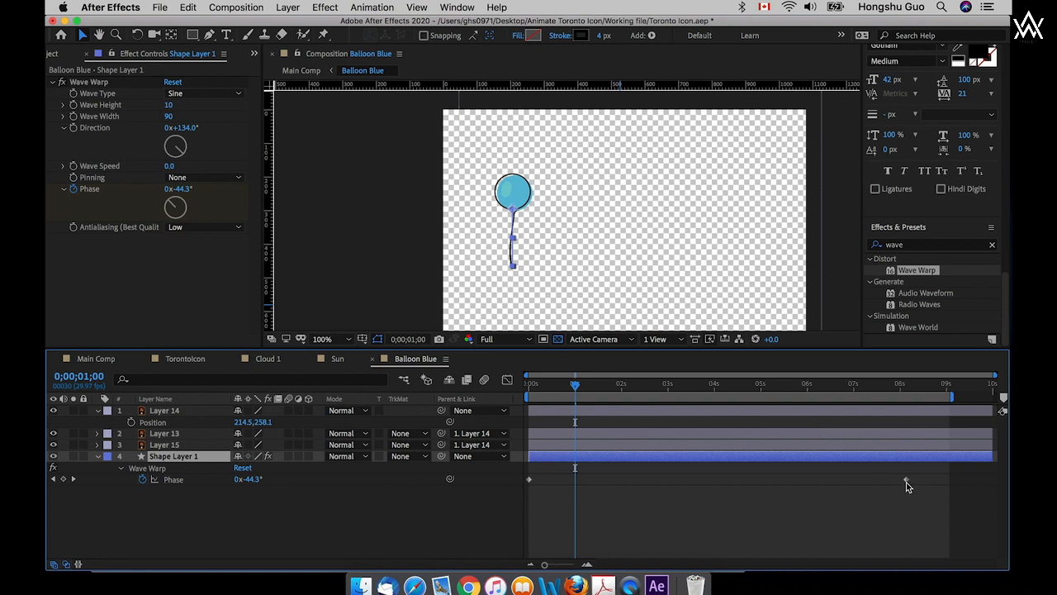
# - Move the string's last Wave Warp Phase keyframe earlier, to just past four seconds, and preview the faster wave before returning to the Main Comp
pyautogui.moveTo(906, 480); pyautogui.dragTo(726, 480)
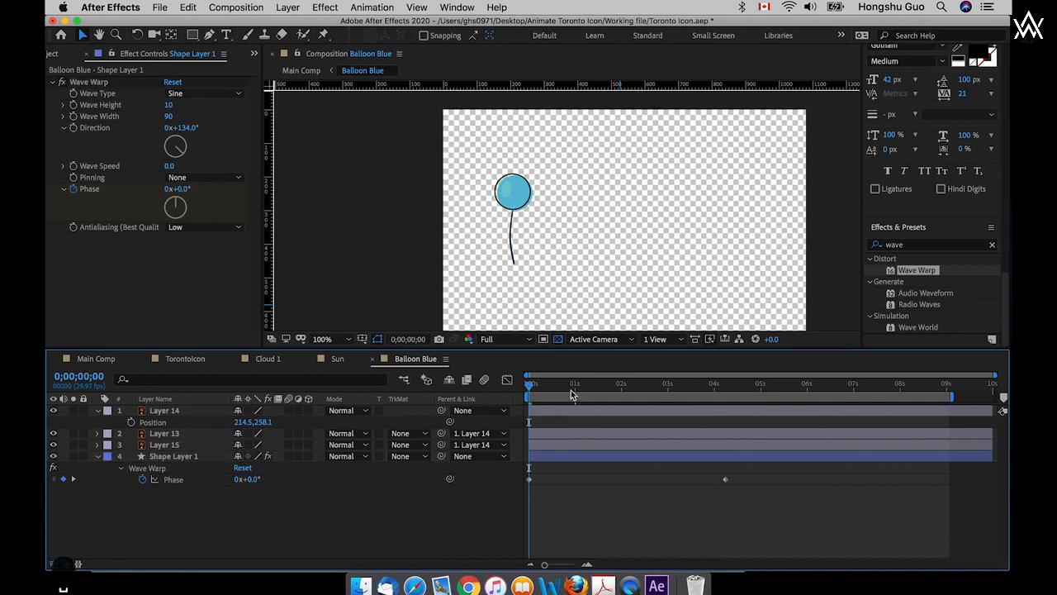
pyautogui.press('space')
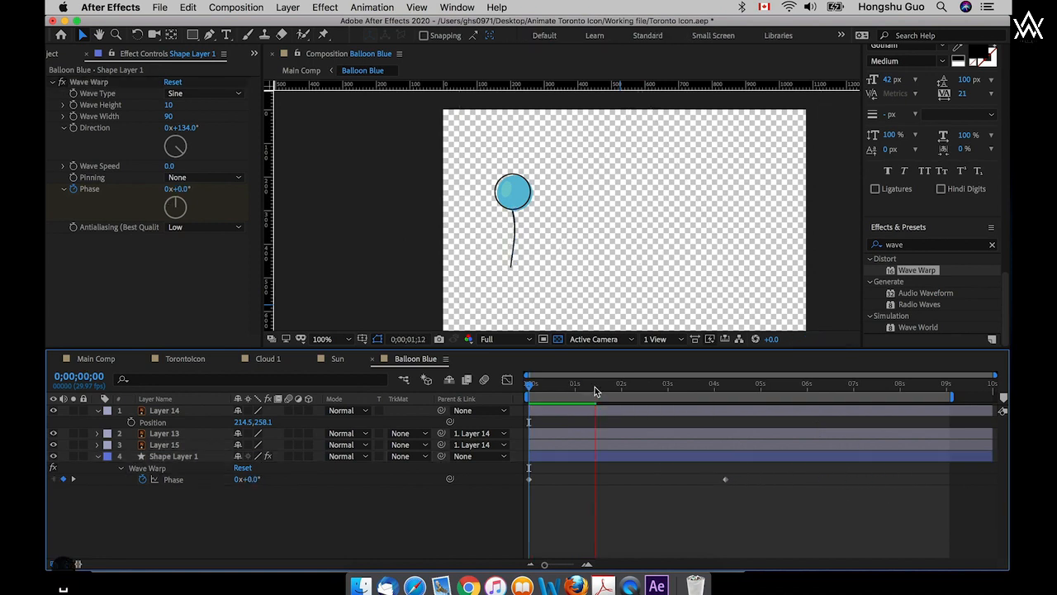
pyautogui.press('space')
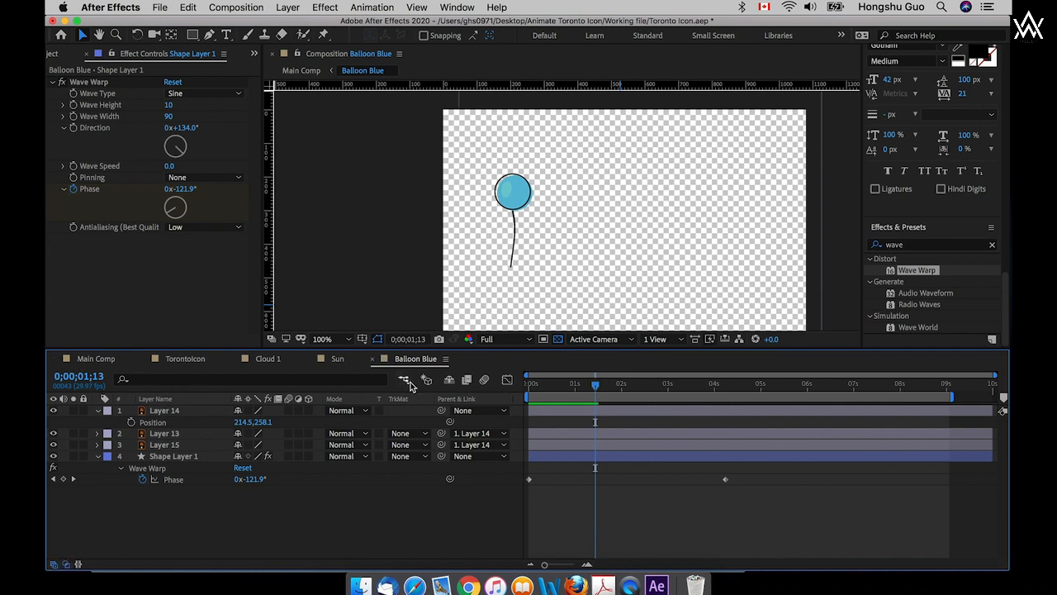
pyautogui.click(406, 381)
pyautogui.click(305, 382)
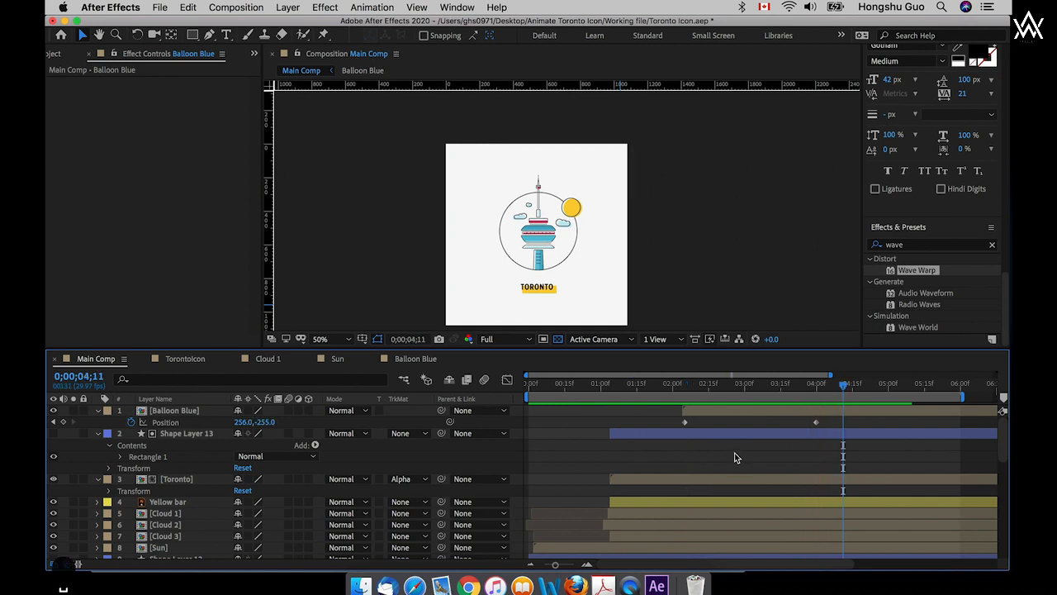
pyautogui.press('space')
# - Add the Ballon Yellow pre-comp to the Main Comp as the topmost layer
pyautogui.click(195, 411)
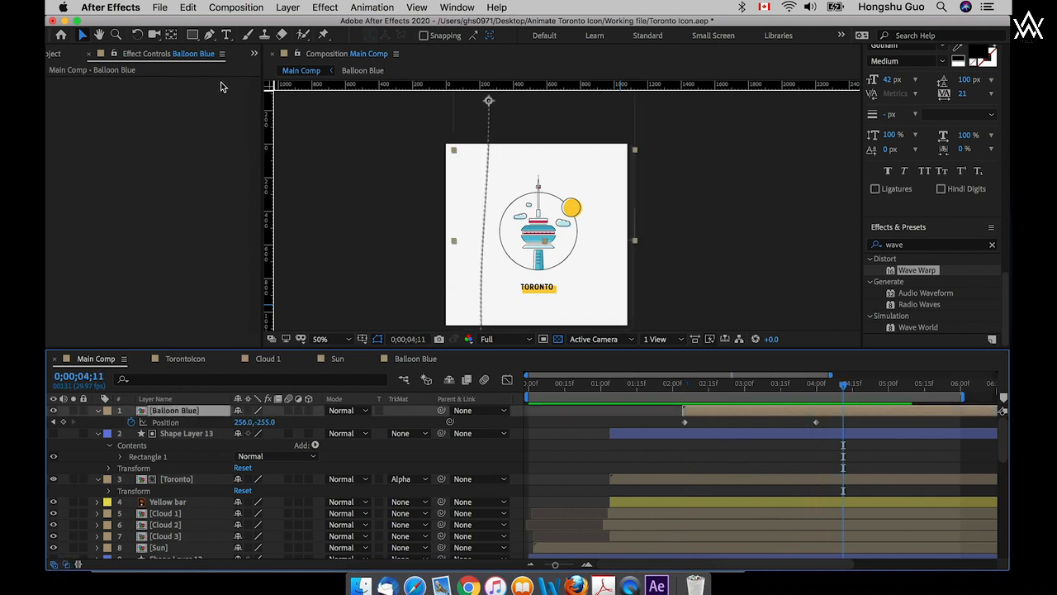
pyautogui.click(60, 55)
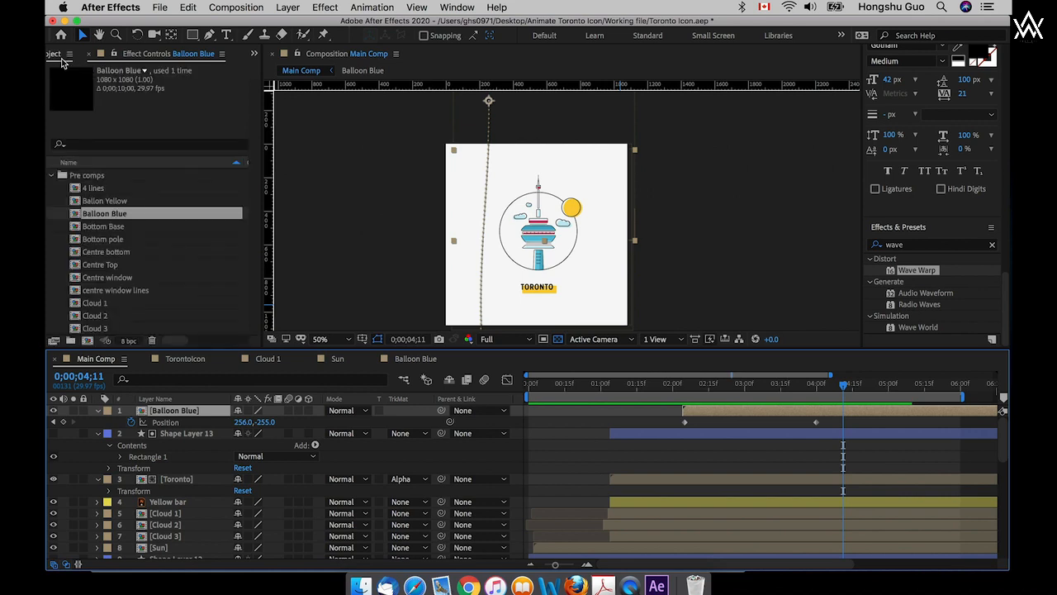
pyautogui.moveTo(114, 204); pyautogui.dragTo(170, 413)
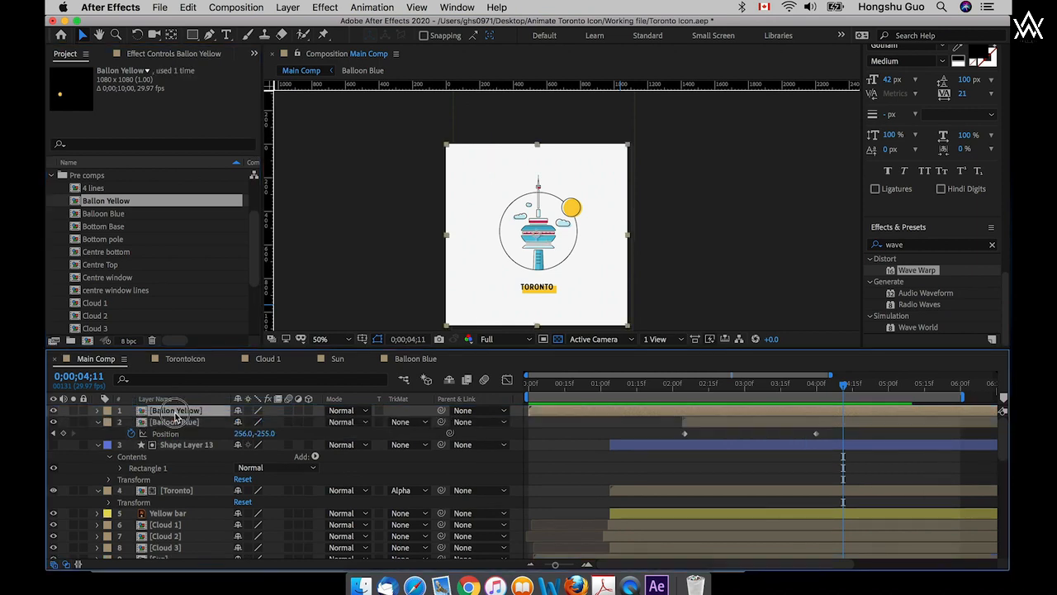
# - Copy the string's Shape Layer 1 from the Balloon Blue comp into the Ballon Yellow comp
pyautogui.doubleClick(173, 413)
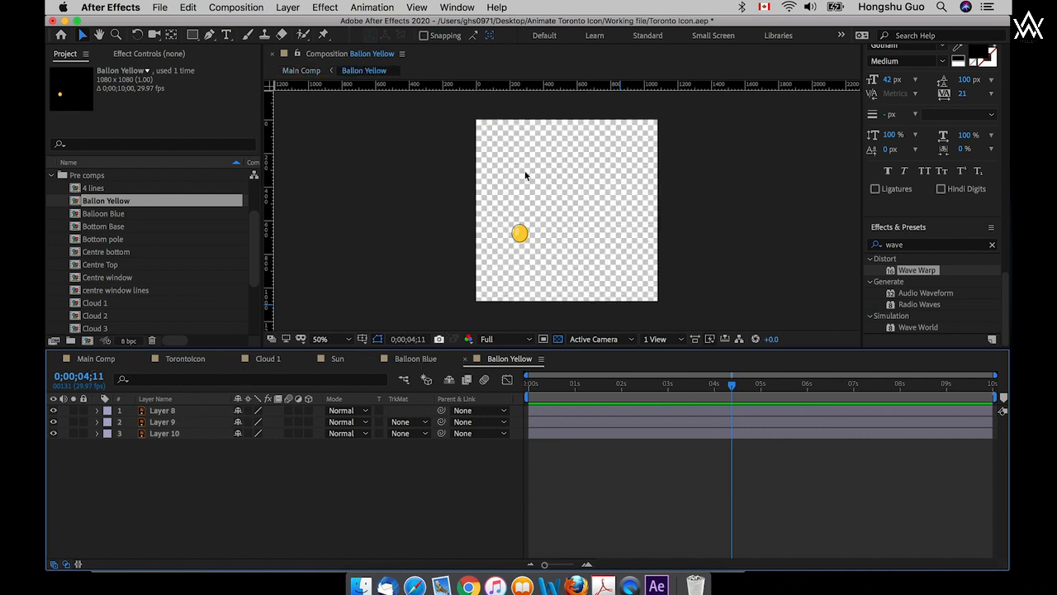
pyautogui.click(405, 363)
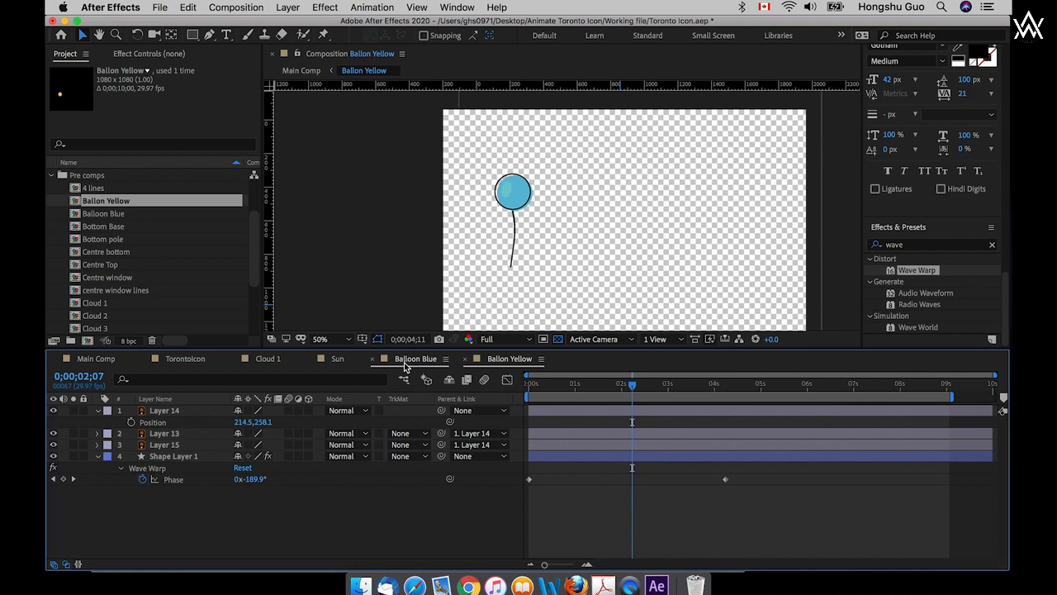
pyautogui.click(181, 456)
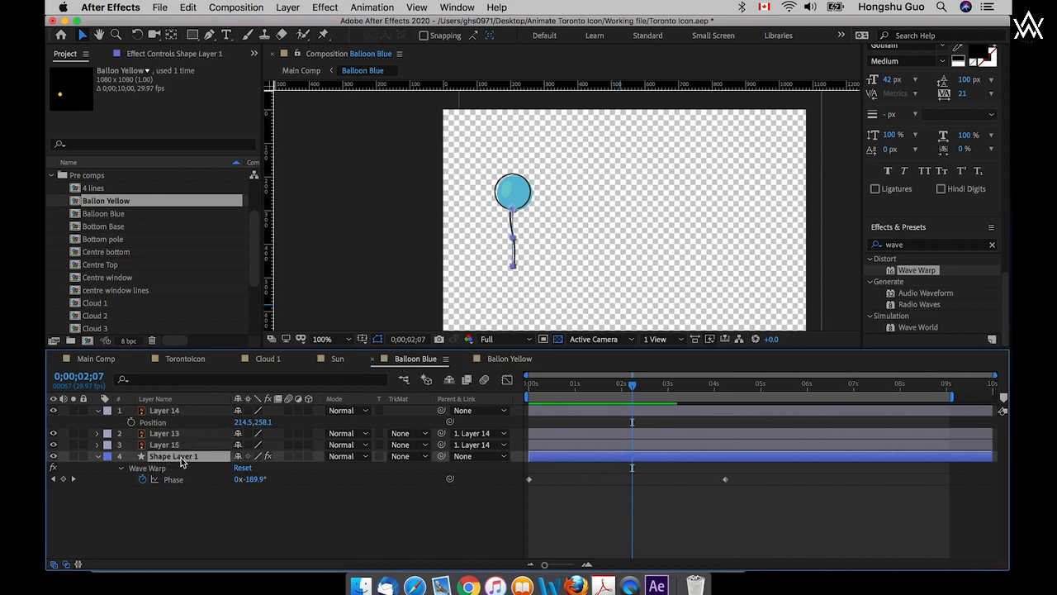
pyautogui.press('super+c')
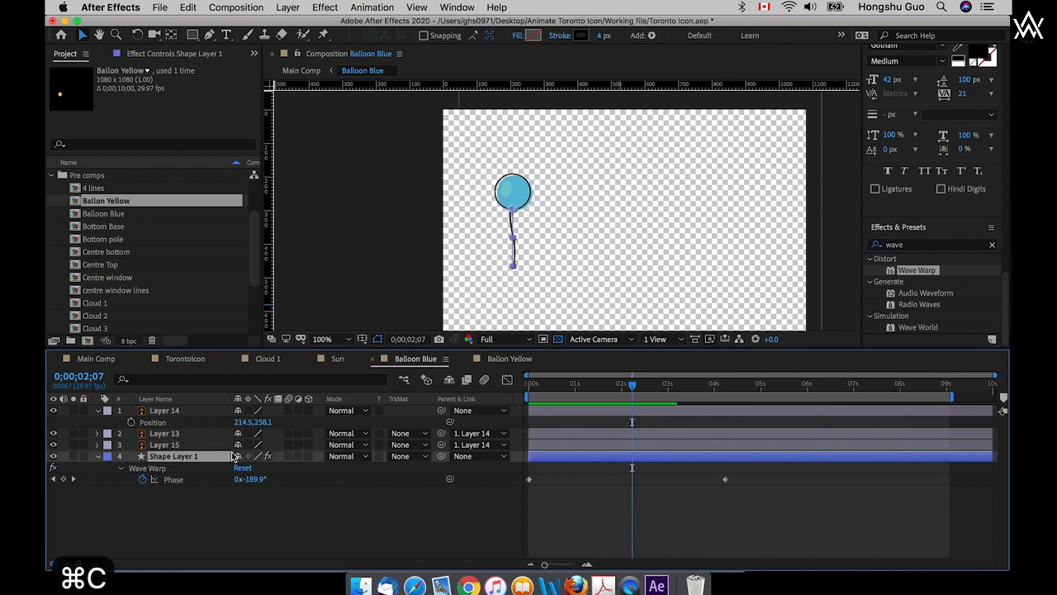
pyautogui.click(491, 361)
pyautogui.press('super+v')
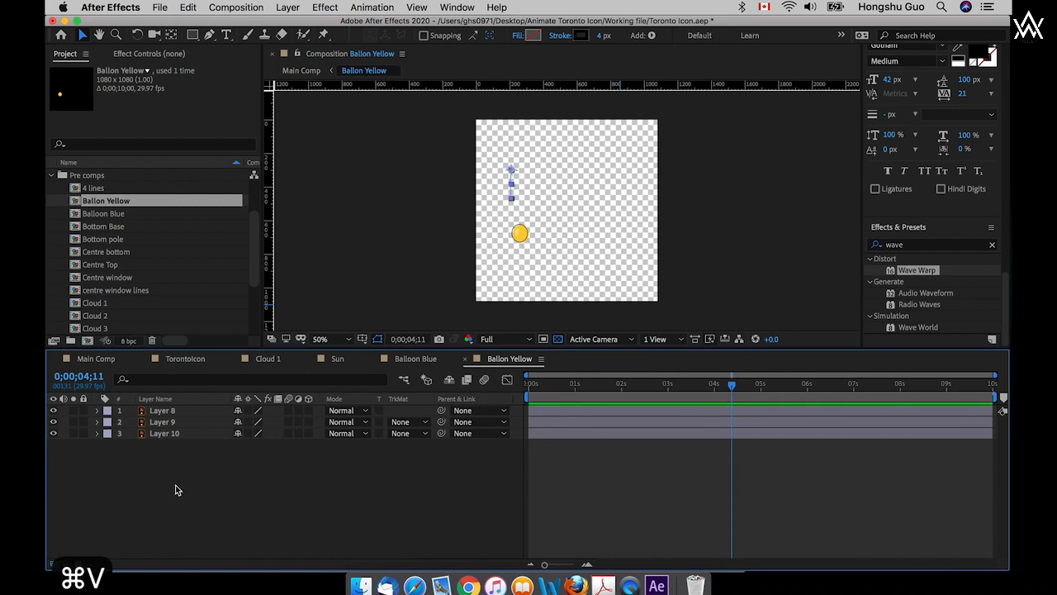
# - Attach the pasted string to the underside of the yellow balloon and place its layer below the balloon layers
pyautogui.press('super+equal')
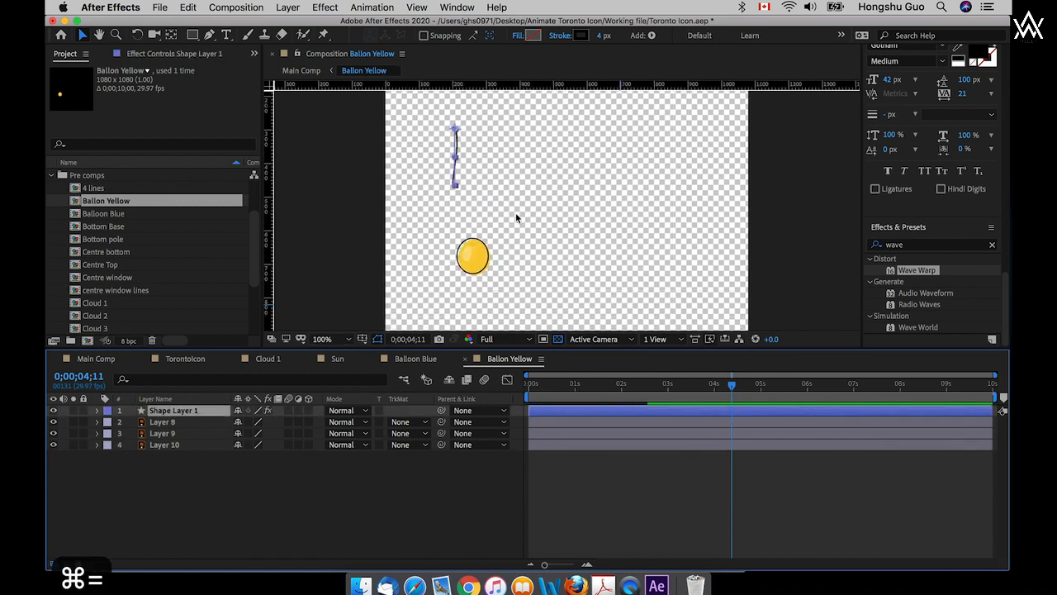
pyautogui.moveTo(459, 154); pyautogui.dragTo(472, 281)
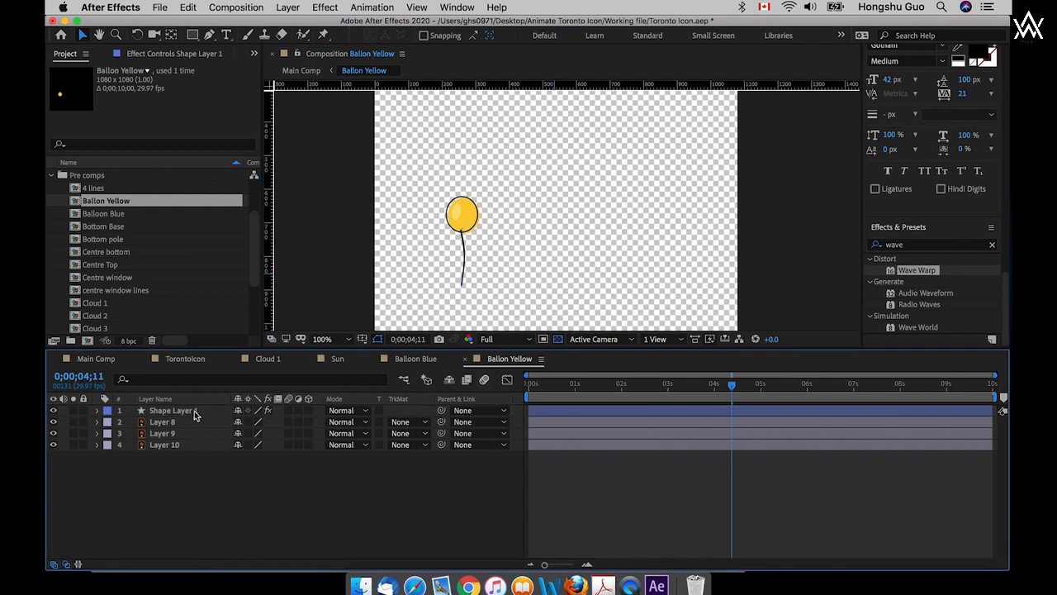
pyautogui.moveTo(174, 411); pyautogui.dragTo(176, 457)
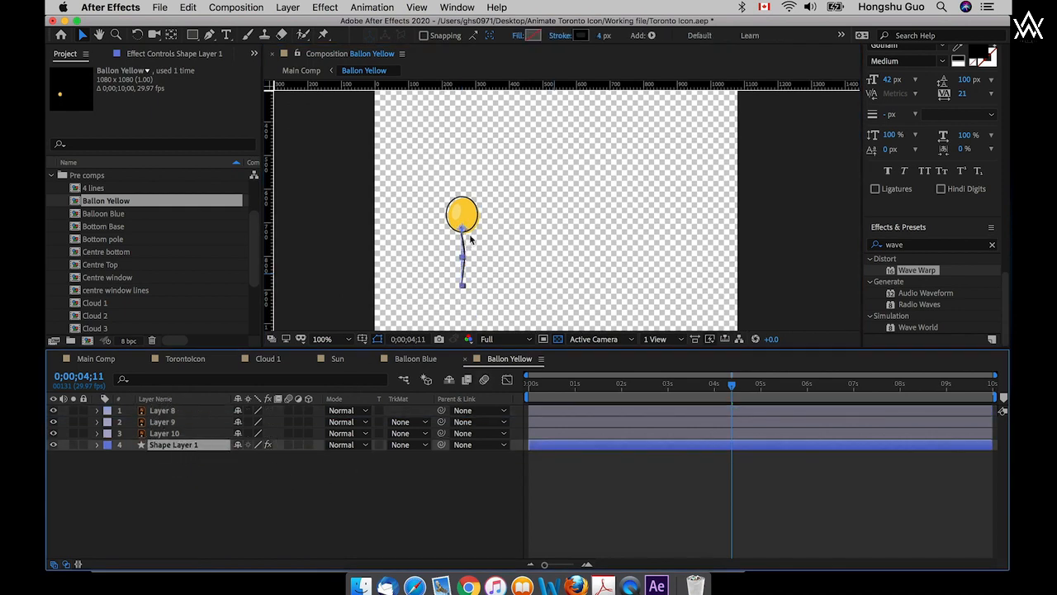
# - In the Main Comp, start the Ballon Yellow layer at about 0;00;02;12 and move its anchor point onto the balloon
pyautogui.click(403, 379)
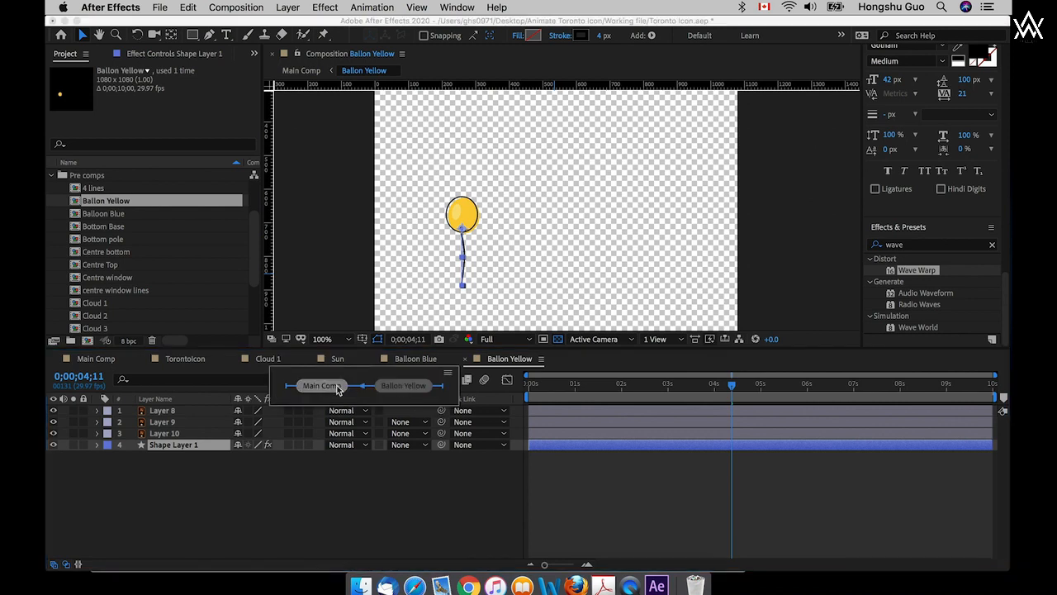
pyautogui.click(338, 389)
pyautogui.moveTo(579, 411); pyautogui.dragTo(726, 411)
pyautogui.scroll(-1, 726, 411)
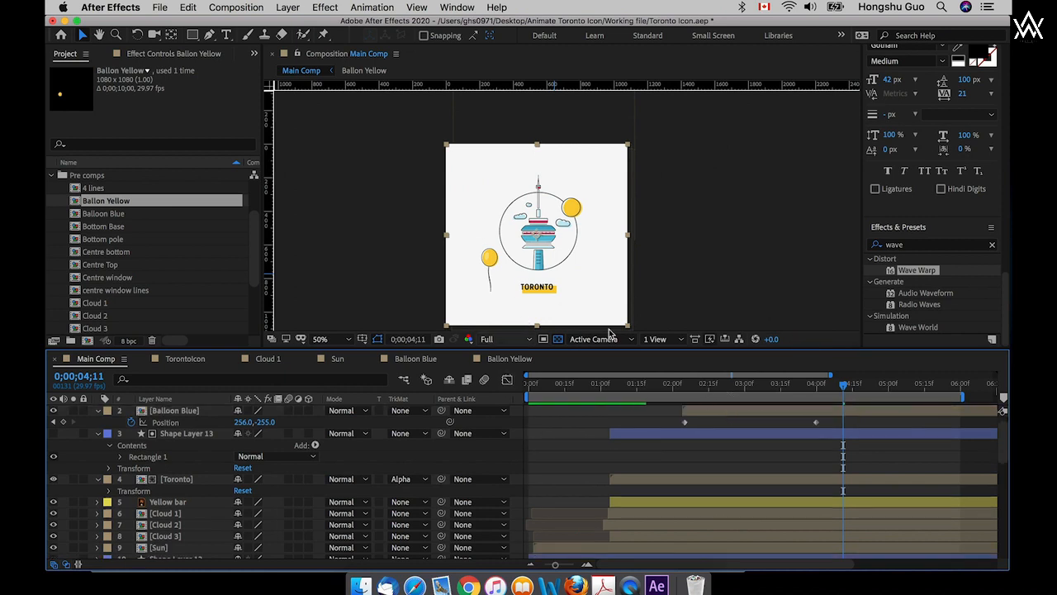
pyautogui.scroll(1, 712, 435)
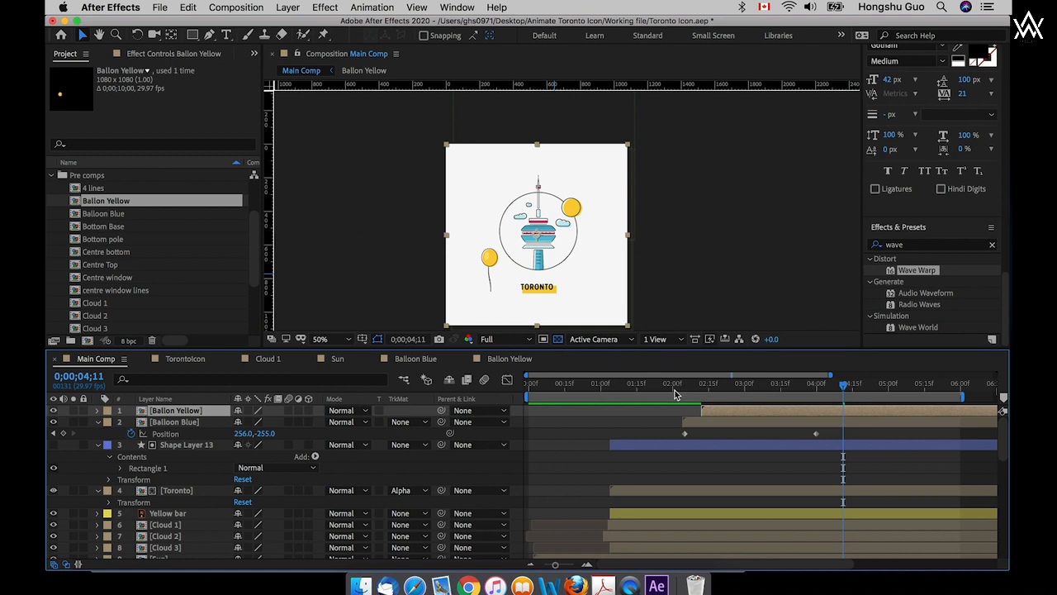
pyautogui.click(171, 34)
pyautogui.moveTo(544, 240); pyautogui.dragTo(494, 261)
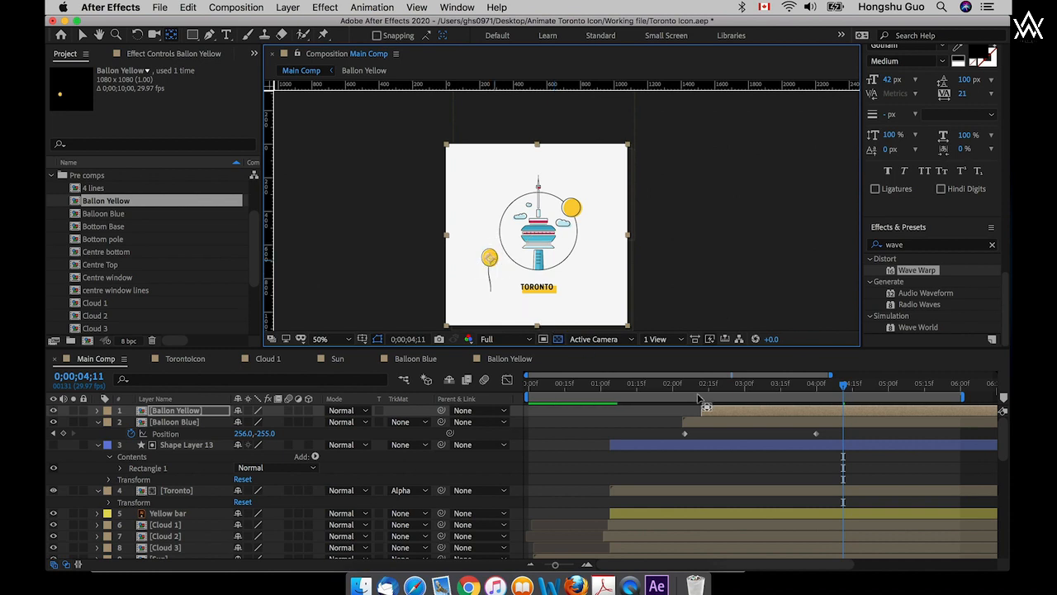
# - Copy Balloon Blue's two Position keyframes onto Ballon Yellow starting at 0;00;02;13, and preview from 0;00;02;02
pyautogui.click(664, 436)
pyautogui.moveTo(663, 433); pyautogui.dragTo(841, 439)
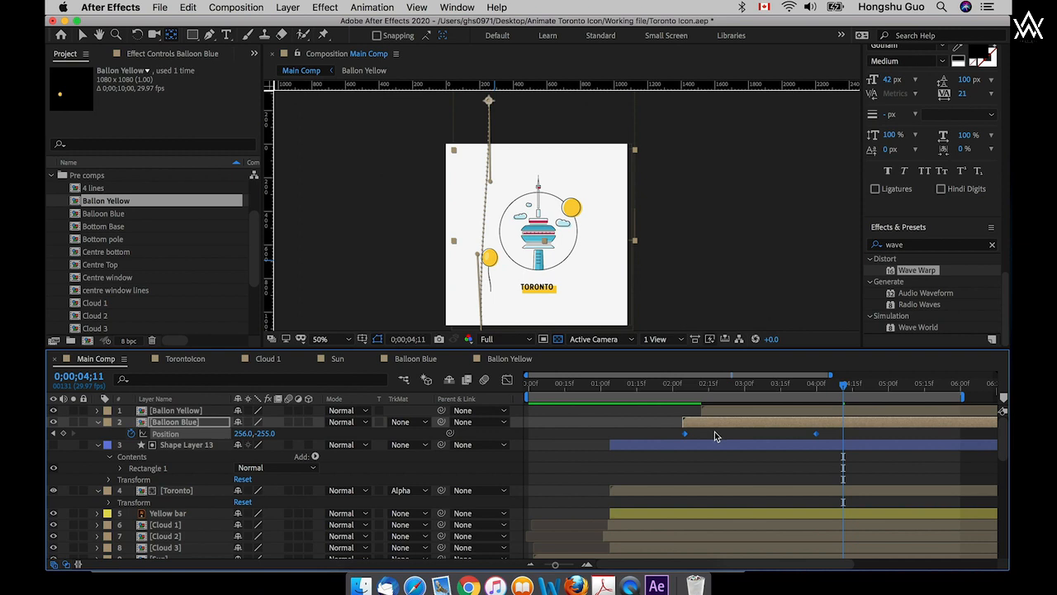
pyautogui.press('super+c')
pyautogui.click(715, 410)
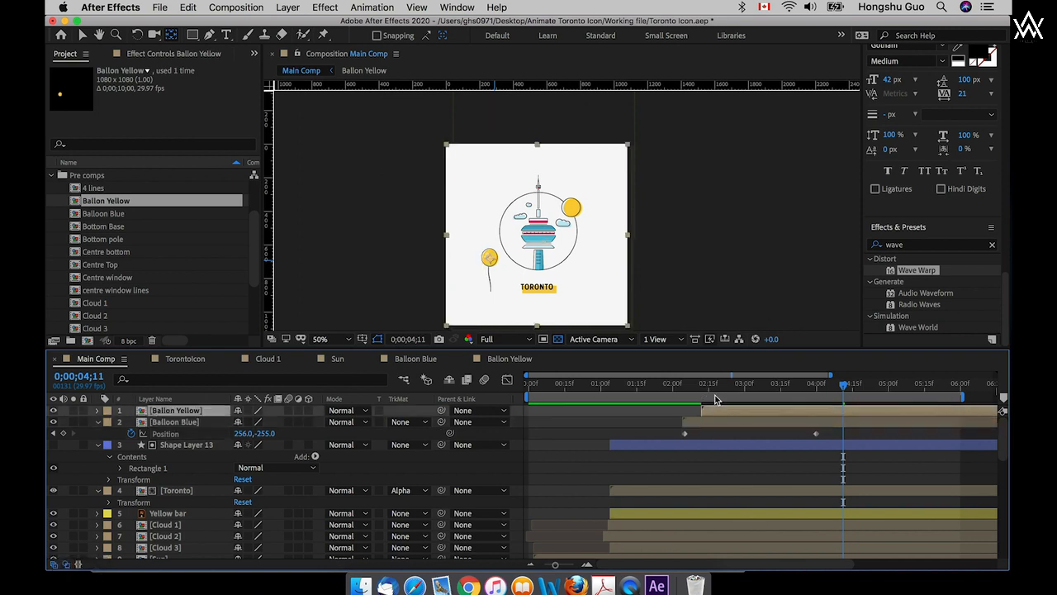
pyautogui.click(713, 394)
pyautogui.click(705, 386)
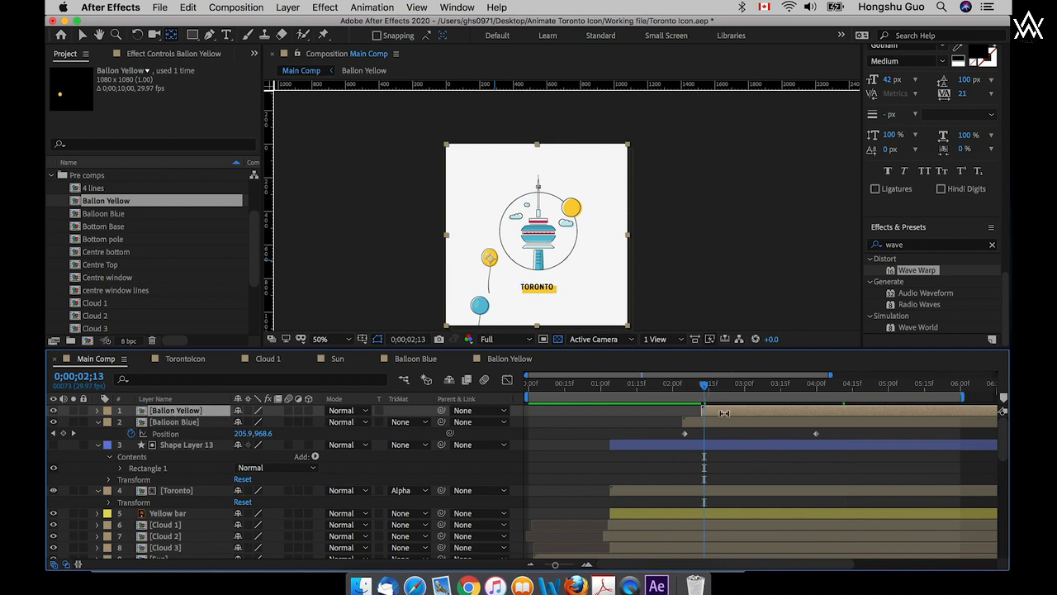
pyautogui.press('super+v')
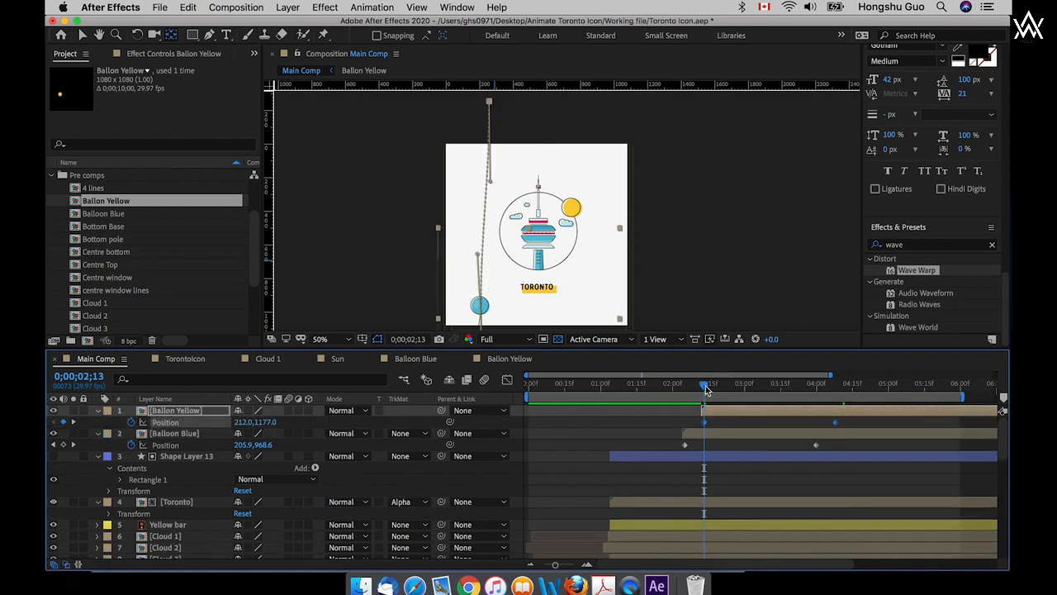
pyautogui.moveTo(706, 390); pyautogui.dragTo(677, 388)
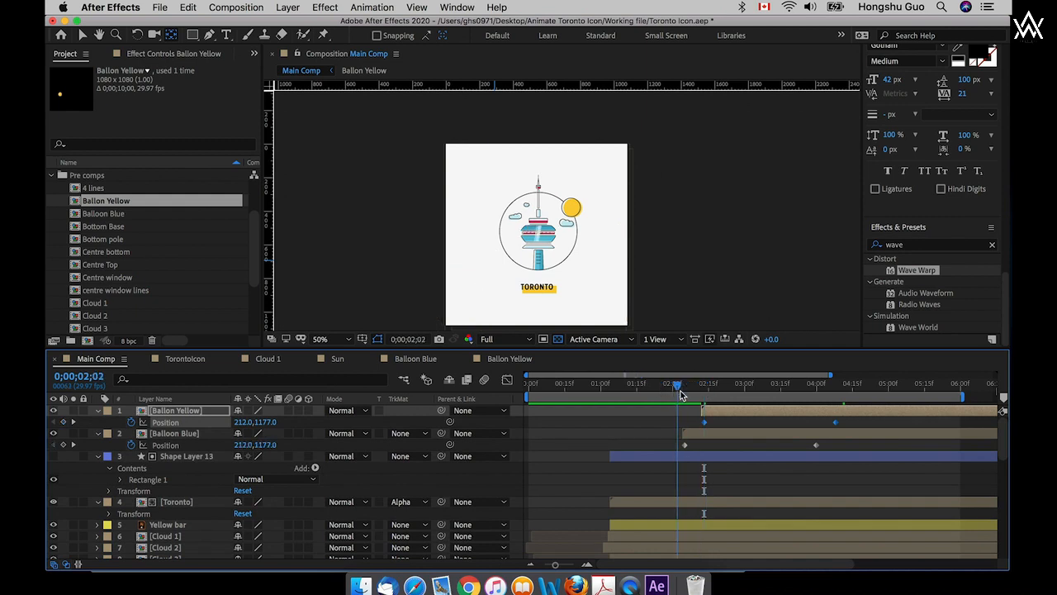
pyautogui.press('space')
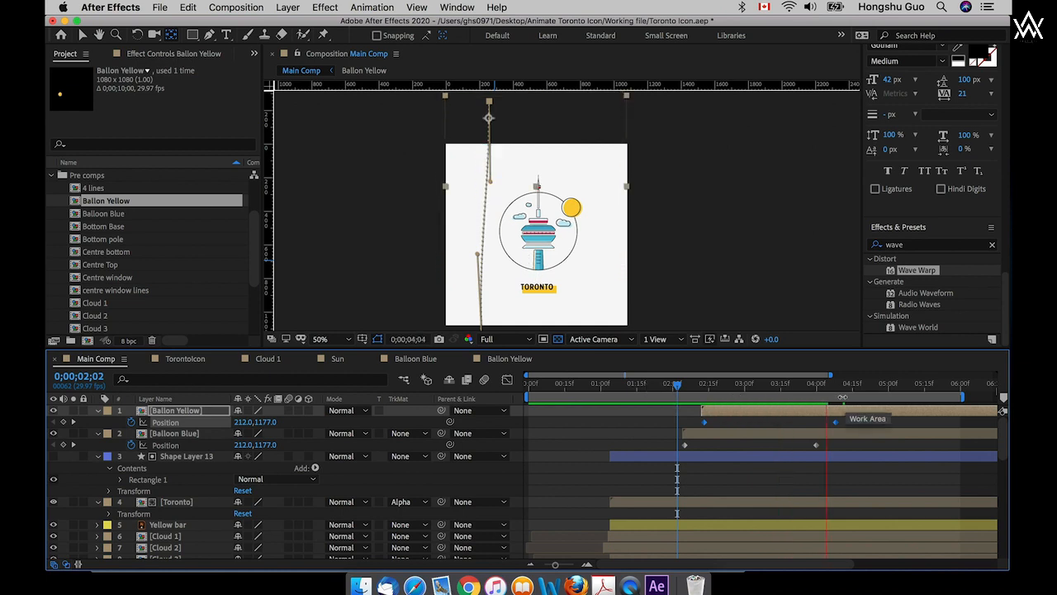
# - With both Position keyframes selected at 0;00;02;13, shift the yellow balloon's motion path so it starts below the artboard at about 364, 1277
pyautogui.click(704, 394)
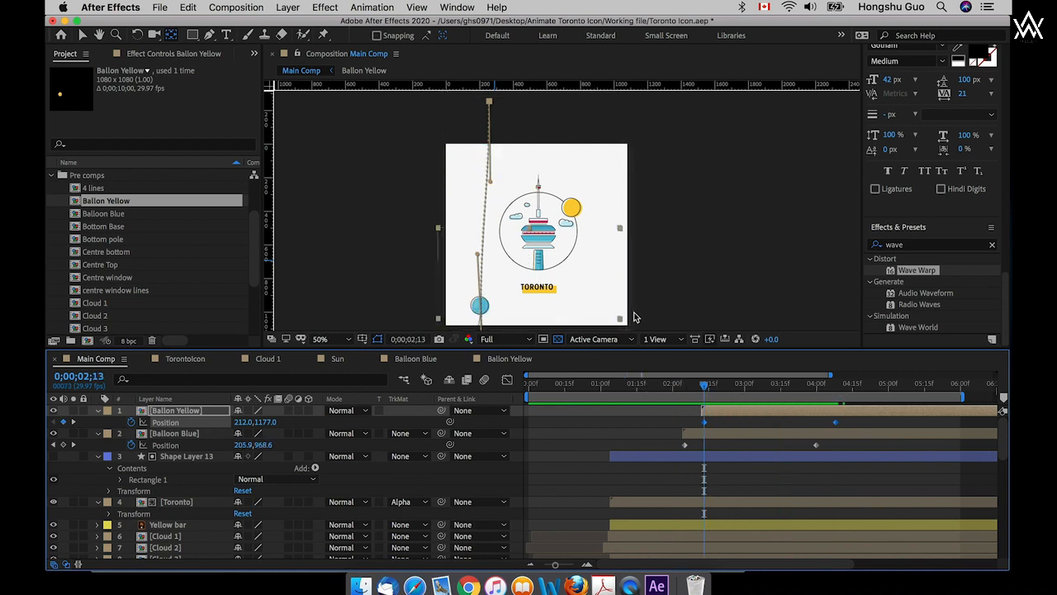
pyautogui.moveTo(664, 273); pyautogui.dragTo(624, 233)
pyautogui.press('v')
pyautogui.moveTo(671, 419); pyautogui.dragTo(856, 424)
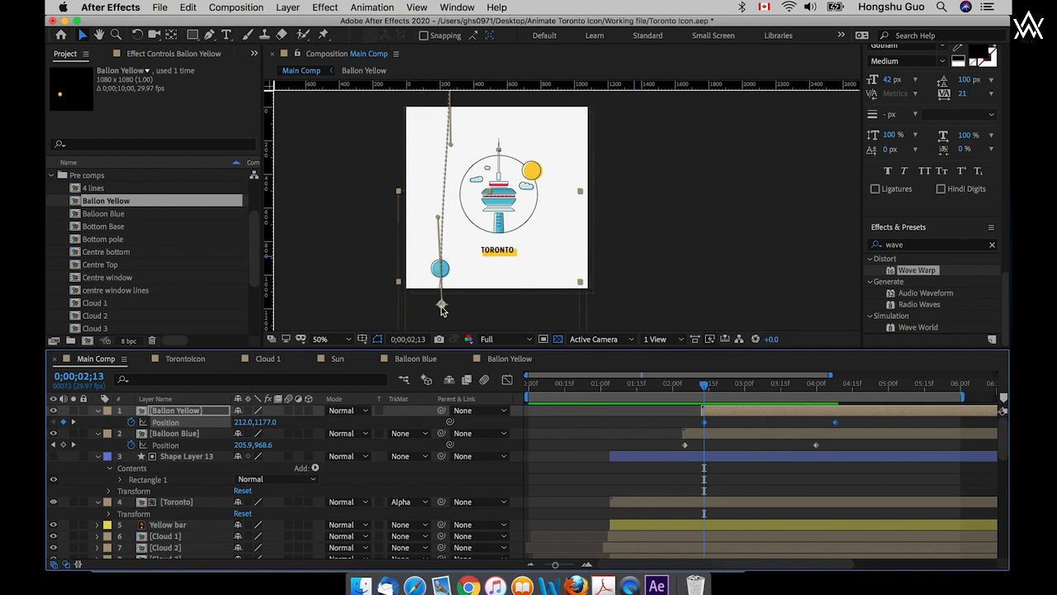
pyautogui.moveTo(441, 307); pyautogui.dragTo(470, 322)
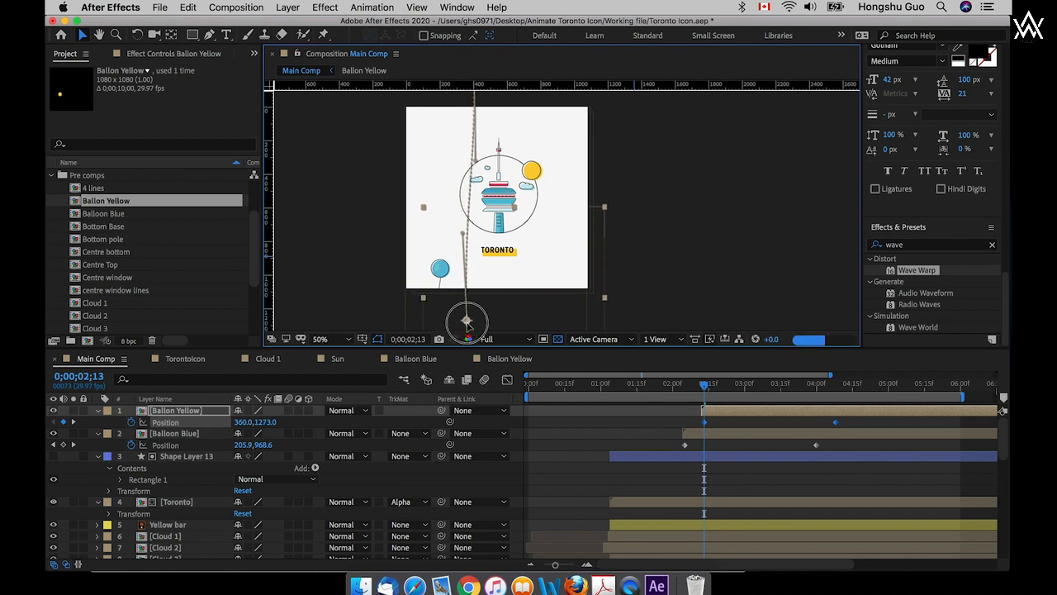
pyautogui.press(',')
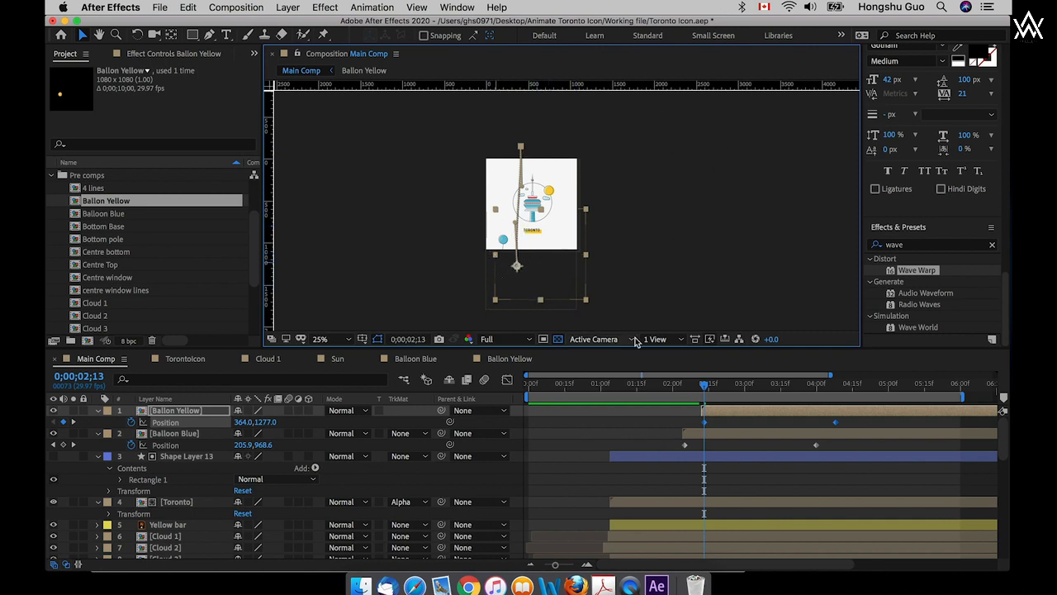
# - At 0;00;04;08, move the end of the yellow balloon's motion path above the artboard to about 232, -115
pyautogui.click(733, 424)
pyautogui.moveTo(705, 389); pyautogui.dragTo(789, 386)
pyautogui.click(790, 385)
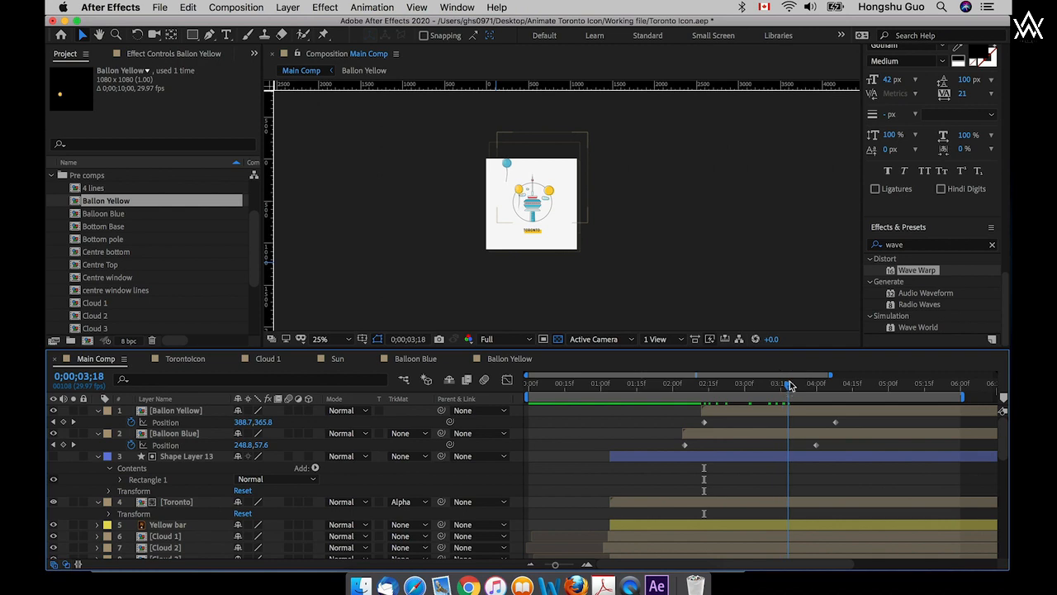
pyautogui.click(837, 384)
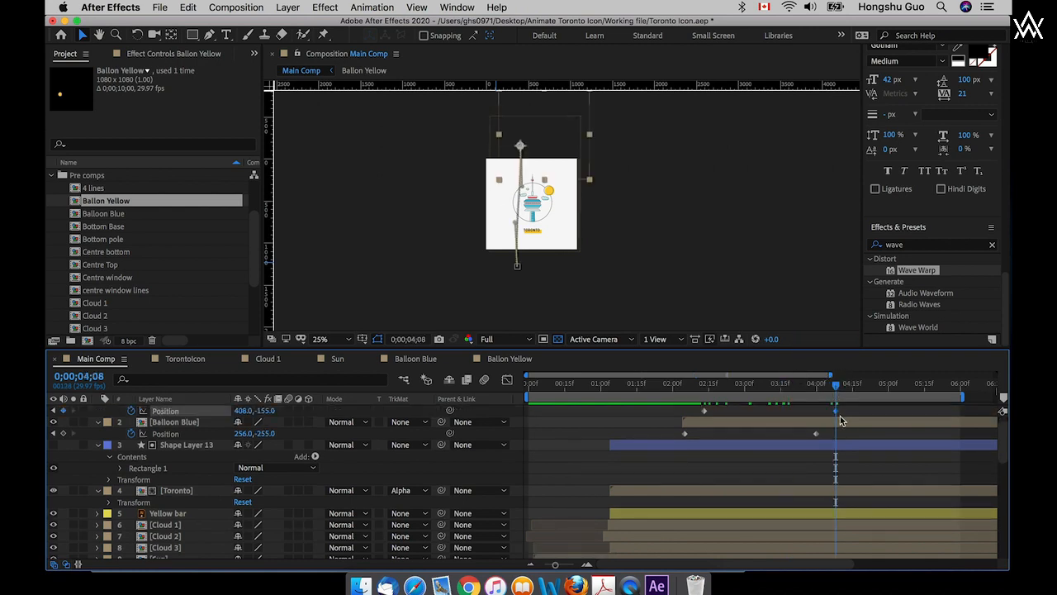
pyautogui.scroll(1, 838, 425)
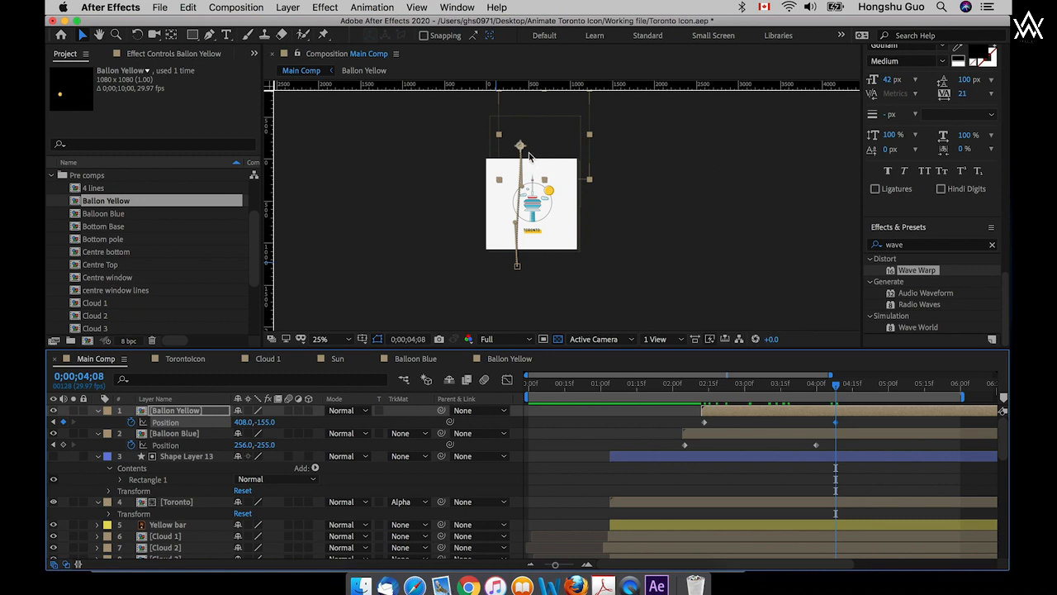
pyautogui.moveTo(521, 153)
pyautogui.mouseDown()
pyautogui.moveTo(528, 165)
pyautogui.moveTo(505, 151)
pyautogui.mouseUp()
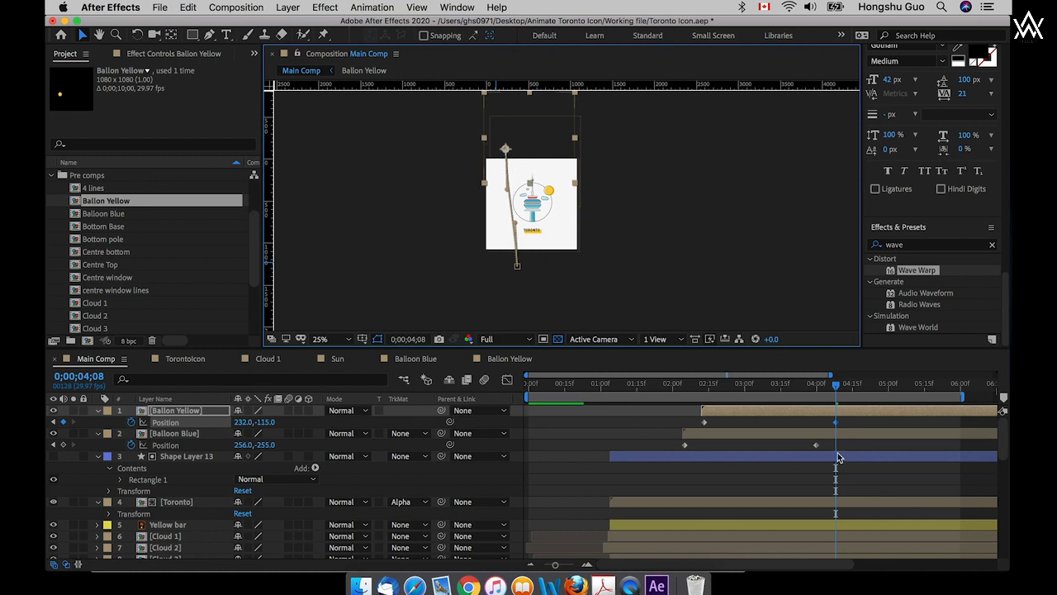
# - Delay Ballon Yellow's last Position keyframe to 0;00;04;21 and preview the slower rise
pyautogui.moveTo(837, 422); pyautogui.dragTo(866, 424)
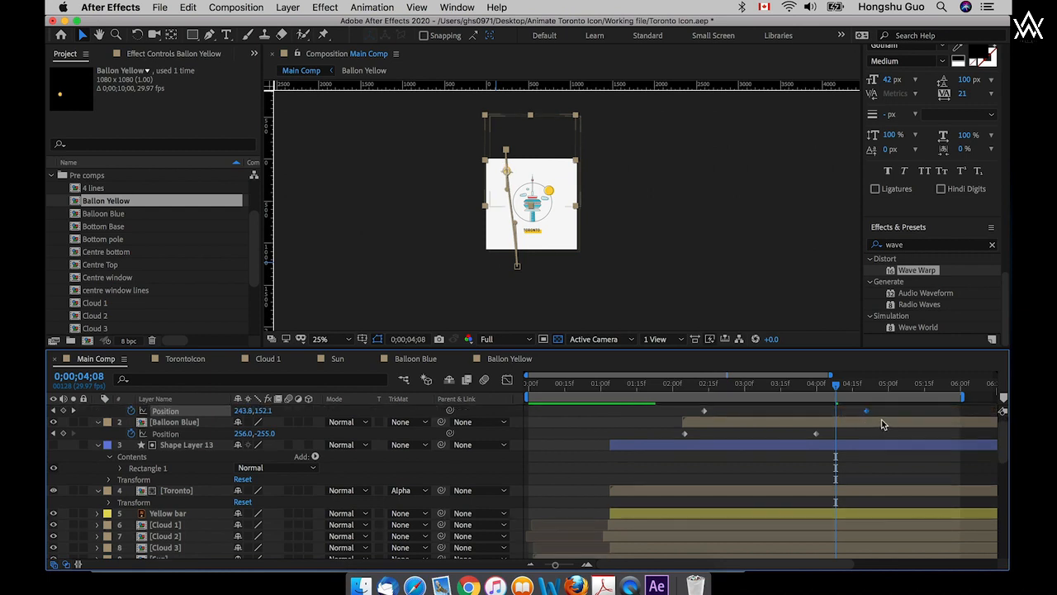
pyautogui.click(704, 422)
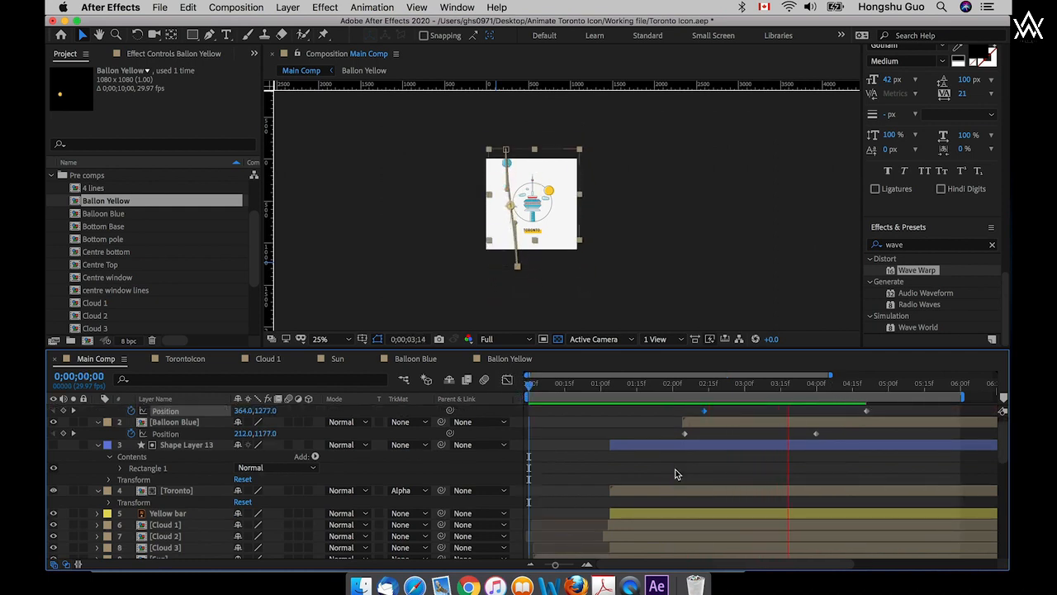
pyautogui.click(777, 385)
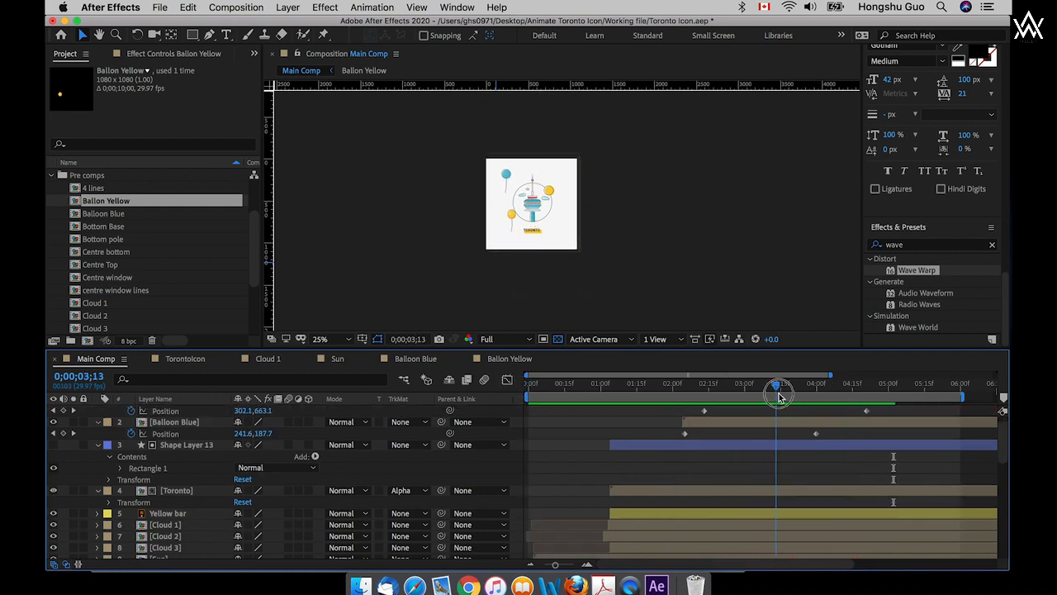
pyautogui.scroll(1, 785, 439)
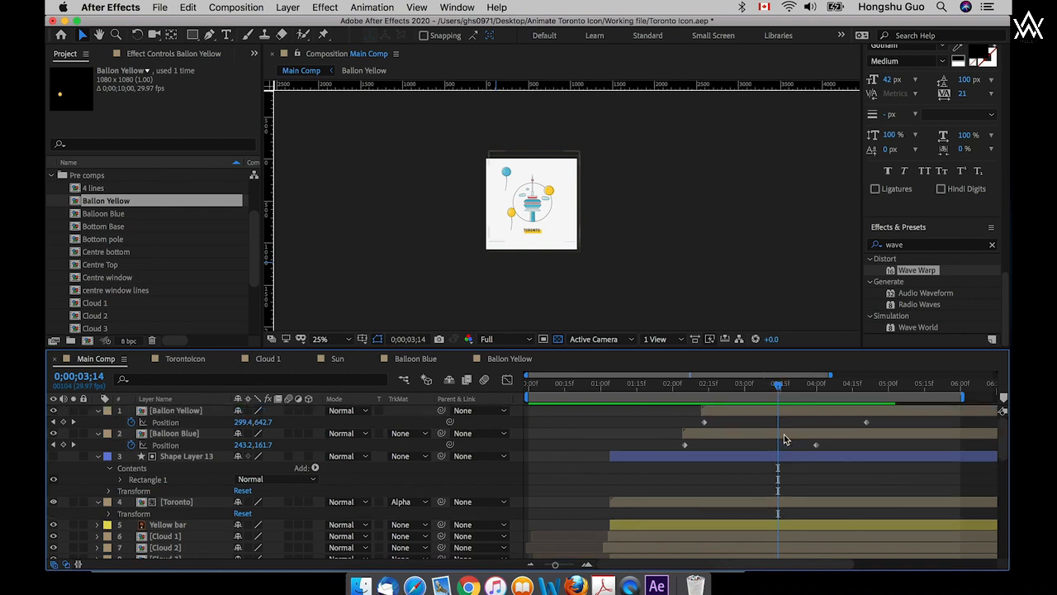
pyautogui.press('super+equal')
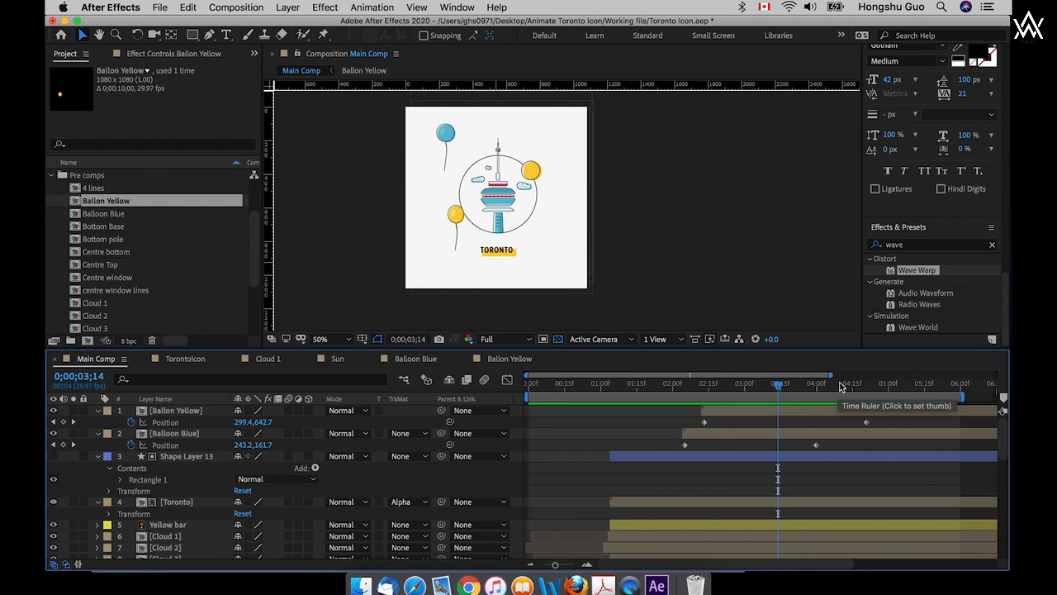
# - At 0;00;04;21, move the yellow balloon's path end to about 436, -119, bend the path with its handle, and preview it
pyautogui.moveTo(841, 386); pyautogui.dragTo(868, 386)
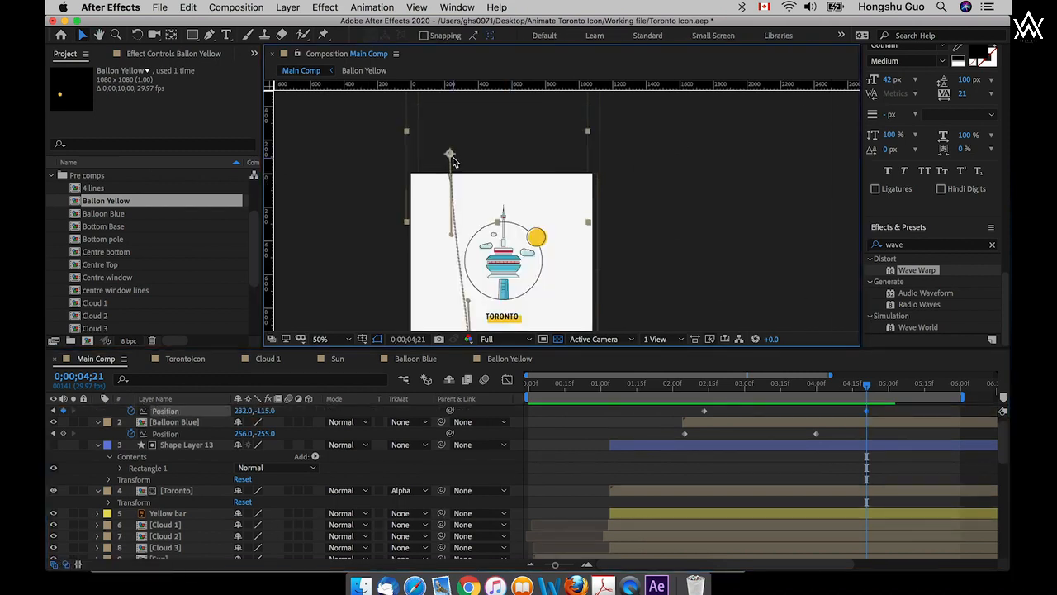
pyautogui.moveTo(452, 161); pyautogui.dragTo(488, 158)
pyautogui.moveTo(484, 233); pyautogui.dragTo(466, 248)
pyautogui.scroll(-2, 543, 283)
pyautogui.press('space')
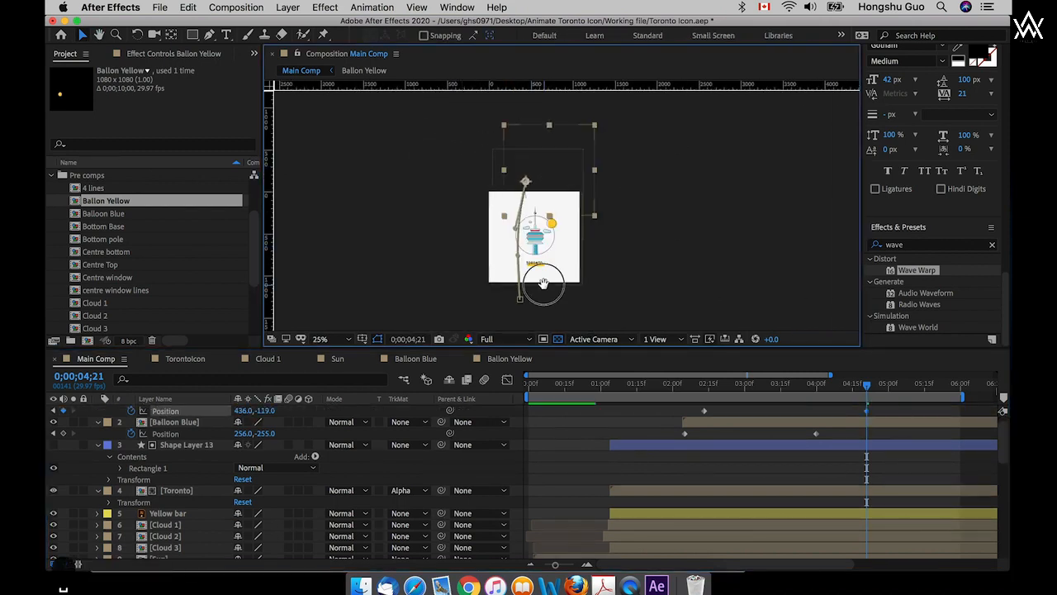
pyautogui.moveTo(543, 284); pyautogui.dragTo(535, 248)
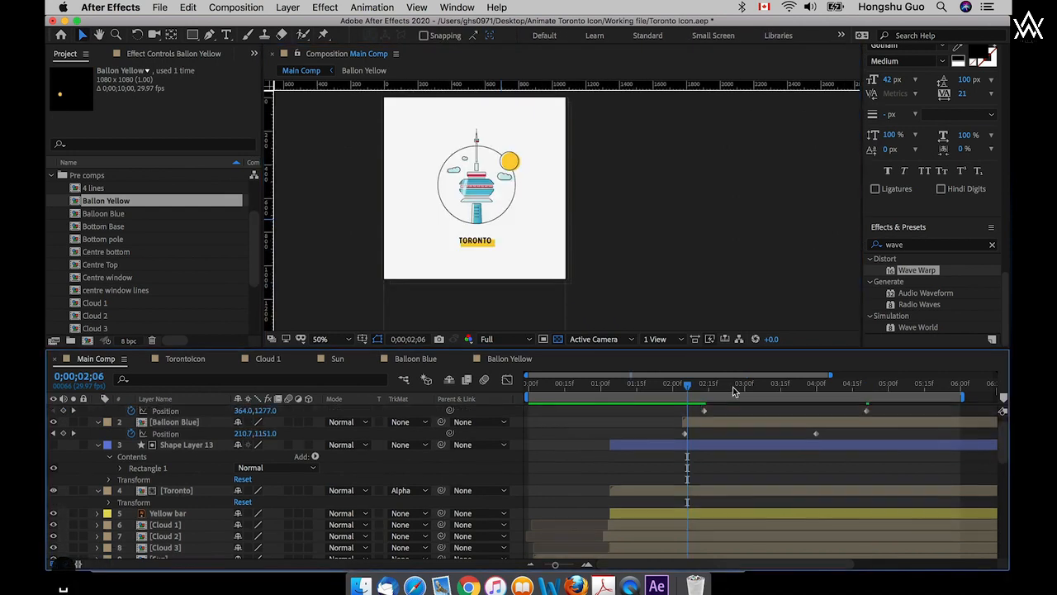
pyautogui.press('space')
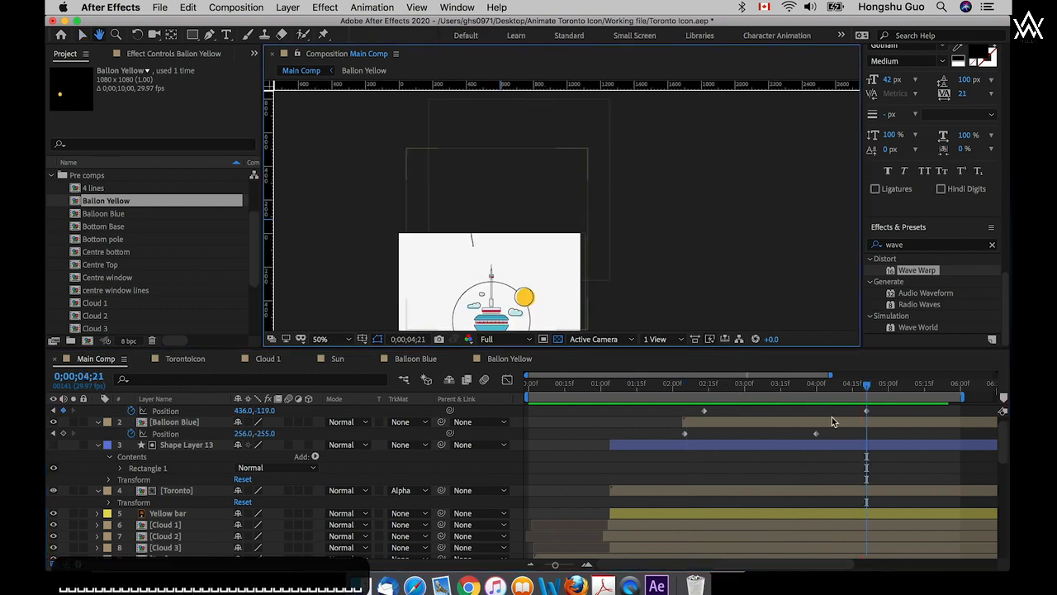
# - Raise the yellow balloon's end position at 0;00;04;21 to about 476, -283 so its string clears the artboard, and save the project
pyautogui.press('v')
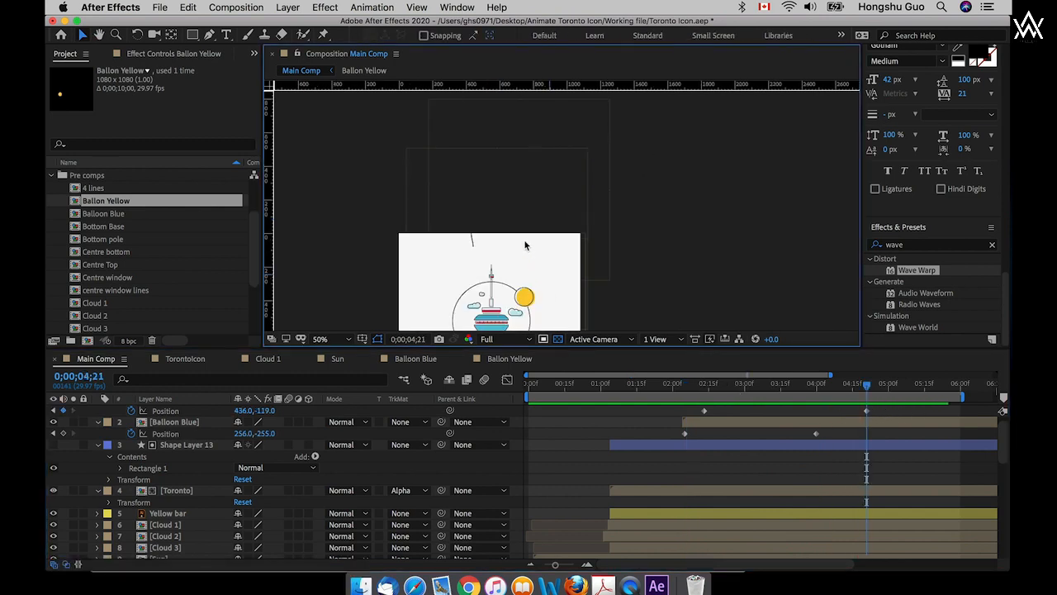
pyautogui.click(859, 414)
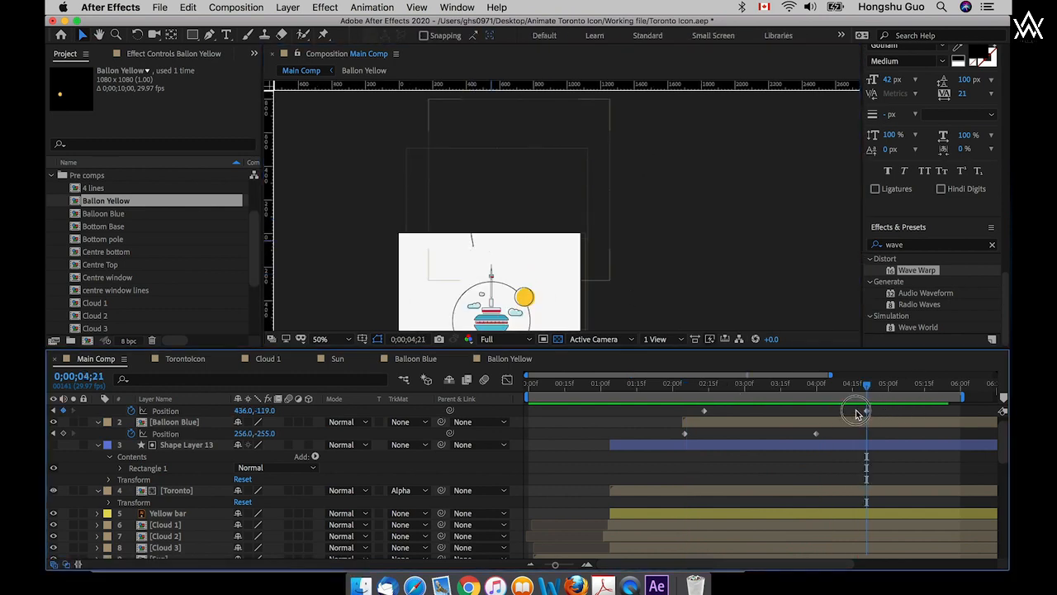
pyautogui.moveTo(474, 216); pyautogui.dragTo(479, 188)
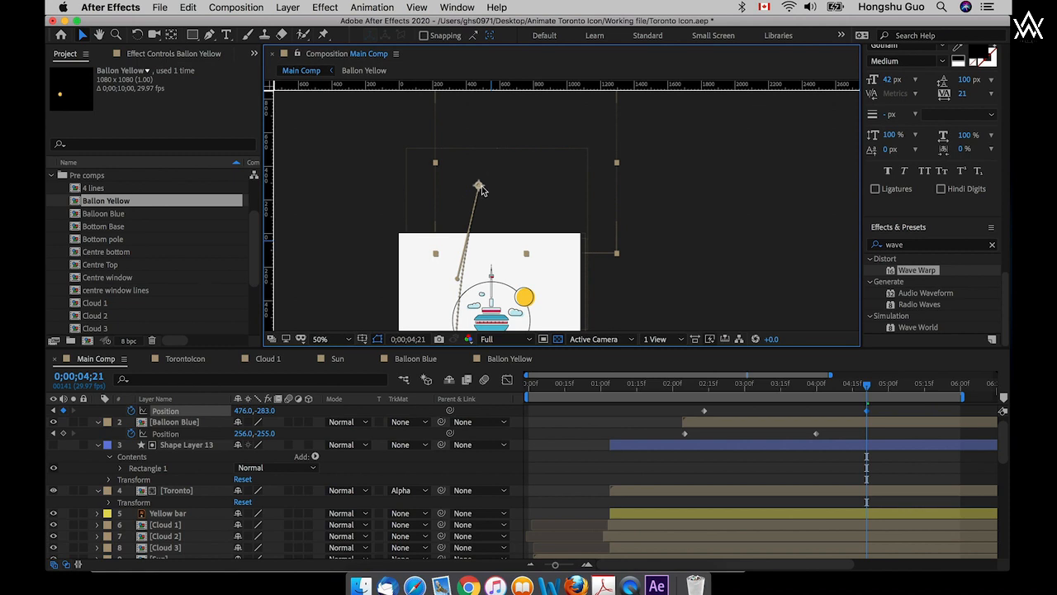
pyautogui.press(',')
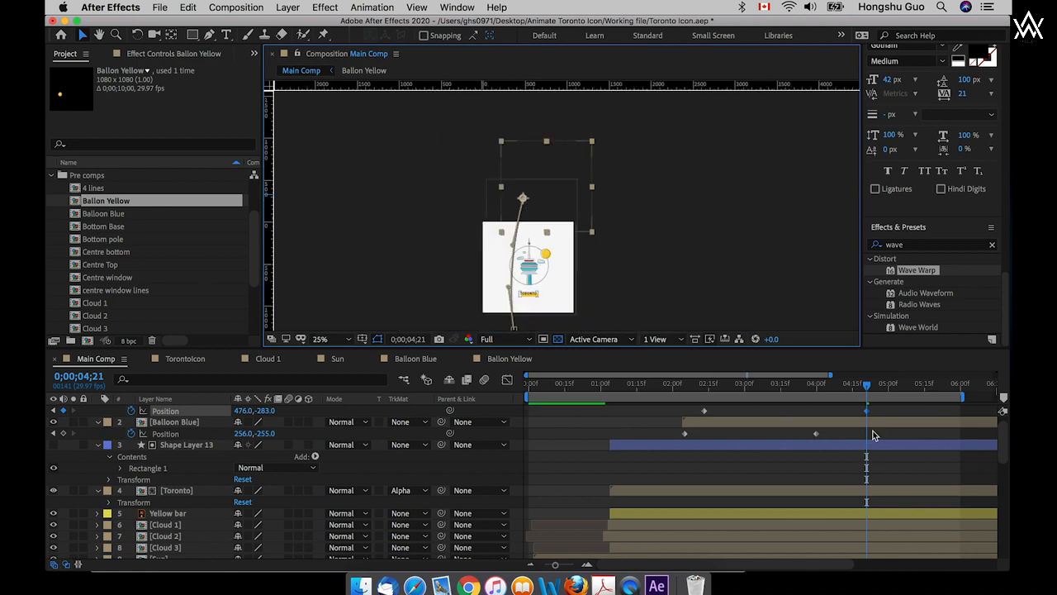
pyautogui.click(873, 434)
pyautogui.click(562, 494)
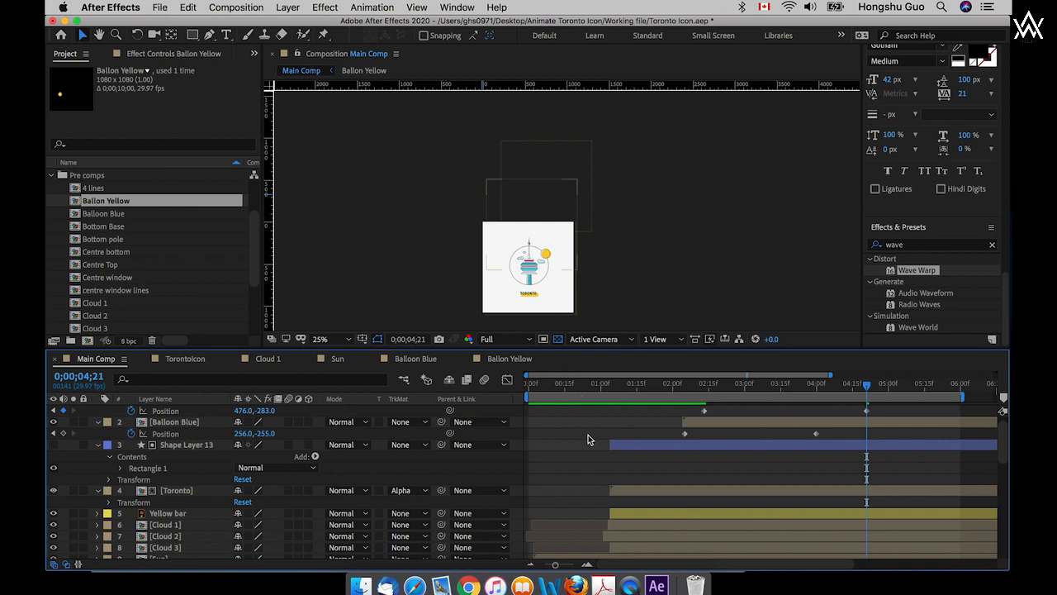
pyautogui.press('super+s')
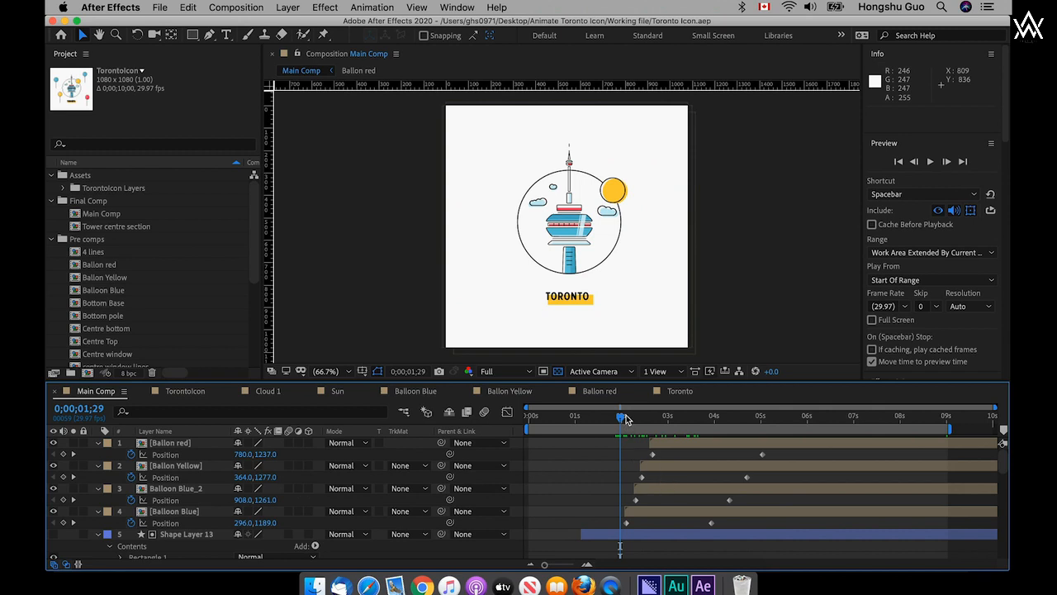
# - Check the four balloons' motion and preview the Main Comp from the start with the work area ending at about six seconds
pyautogui.moveTo(624, 422); pyautogui.dragTo(687, 413)
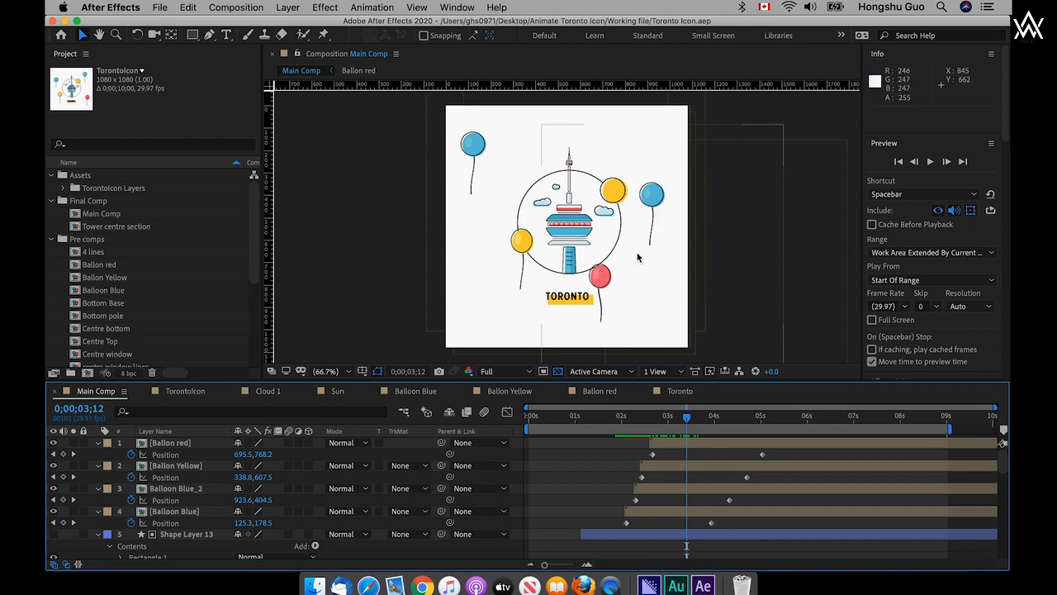
pyautogui.moveTo(643, 423); pyautogui.dragTo(533, 423)
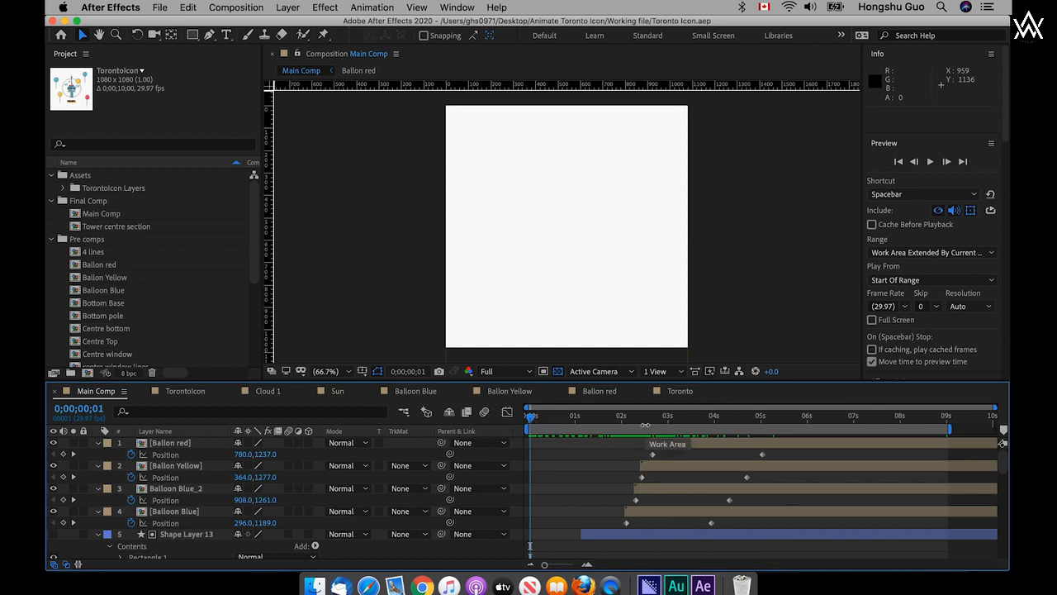
pyautogui.press('space')
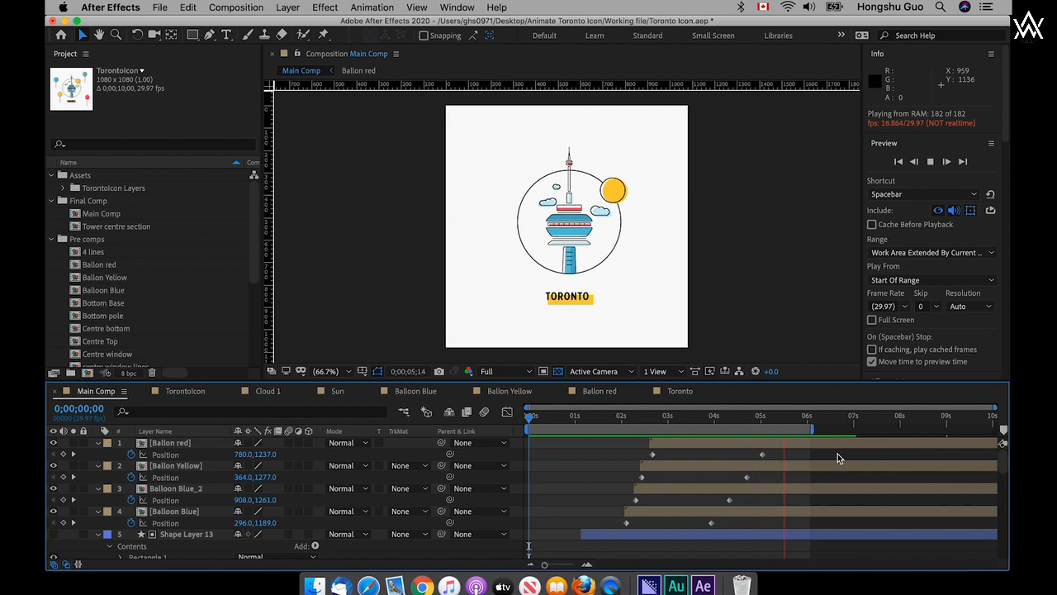
pyautogui.click(530, 419)
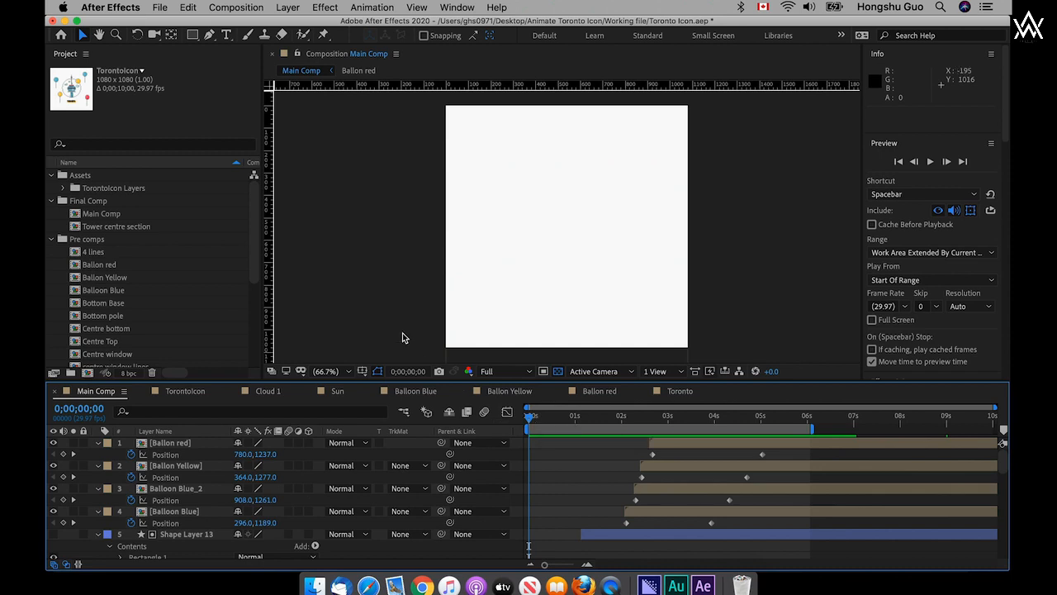
# - Add the Main Comp to the Adobe Media Encoder queue and set its work area end at 0;00;09;00
pyautogui.click(234, 9)
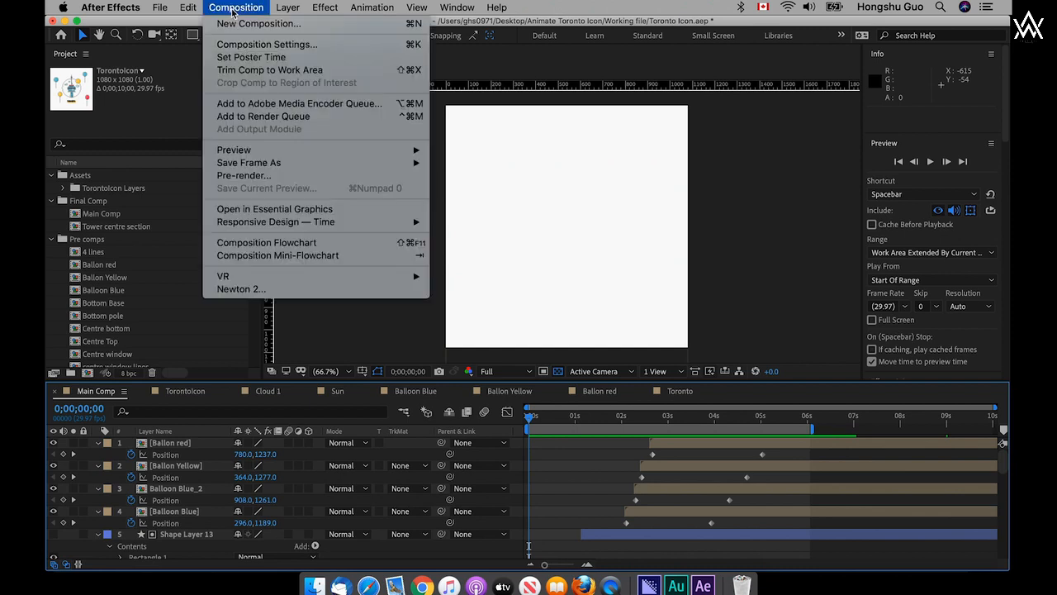
pyautogui.click(247, 110)
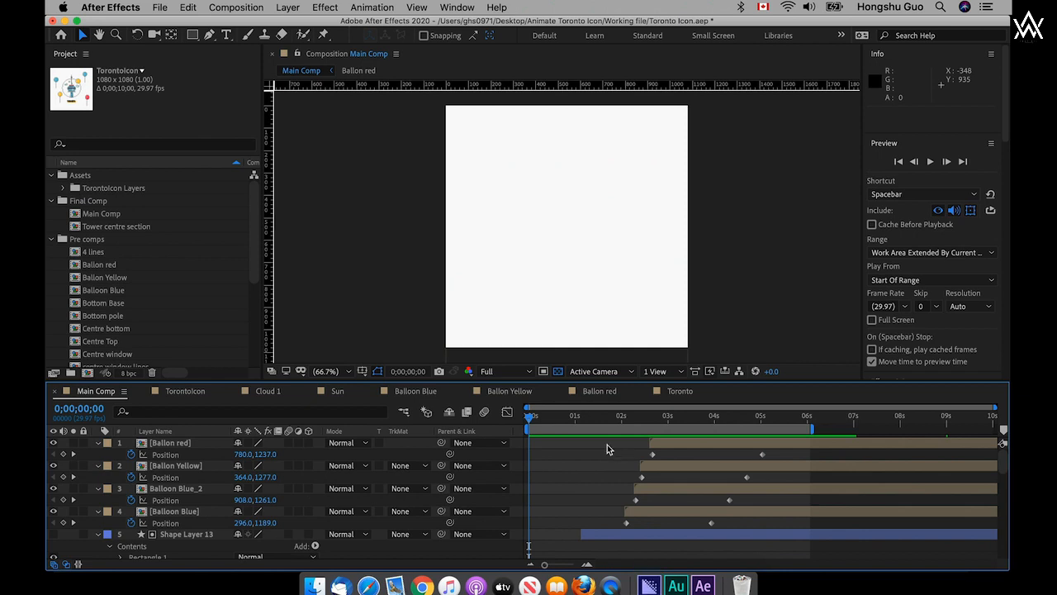
pyautogui.moveTo(548, 419); pyautogui.dragTo(529, 424)
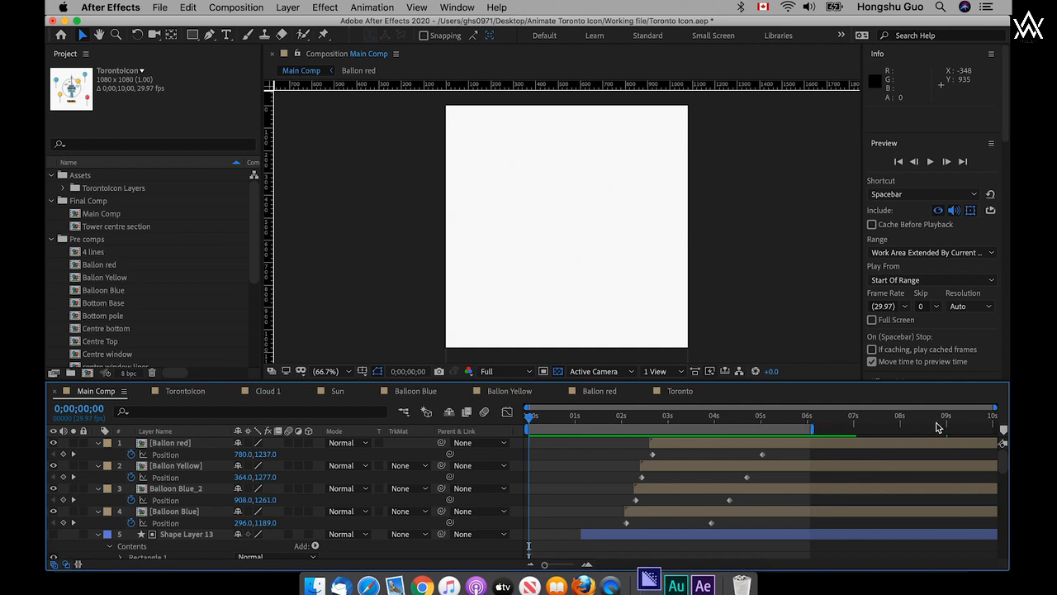
pyautogui.click(948, 427)
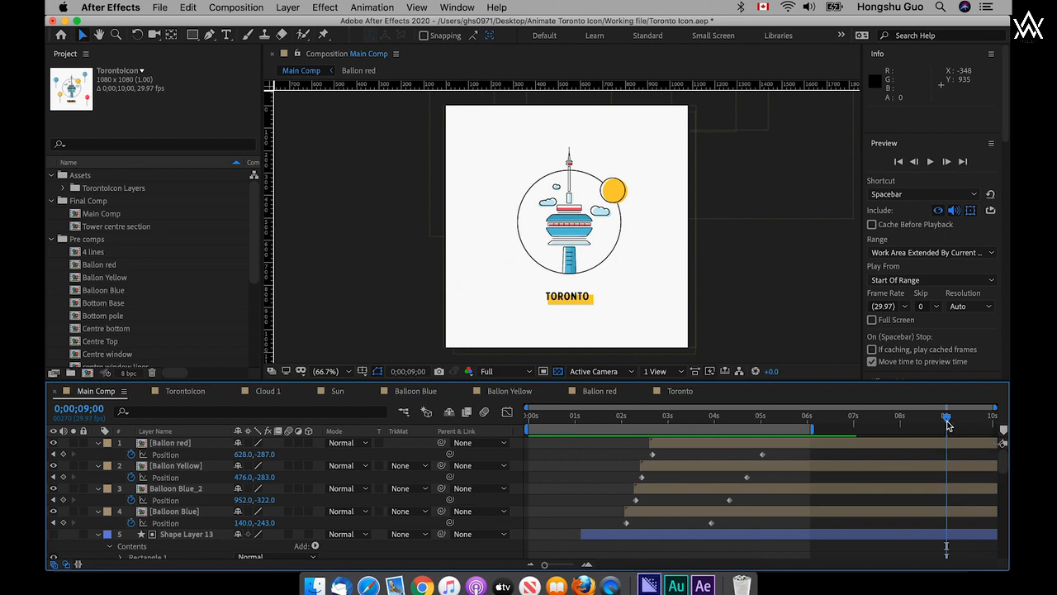
pyautogui.press('n')
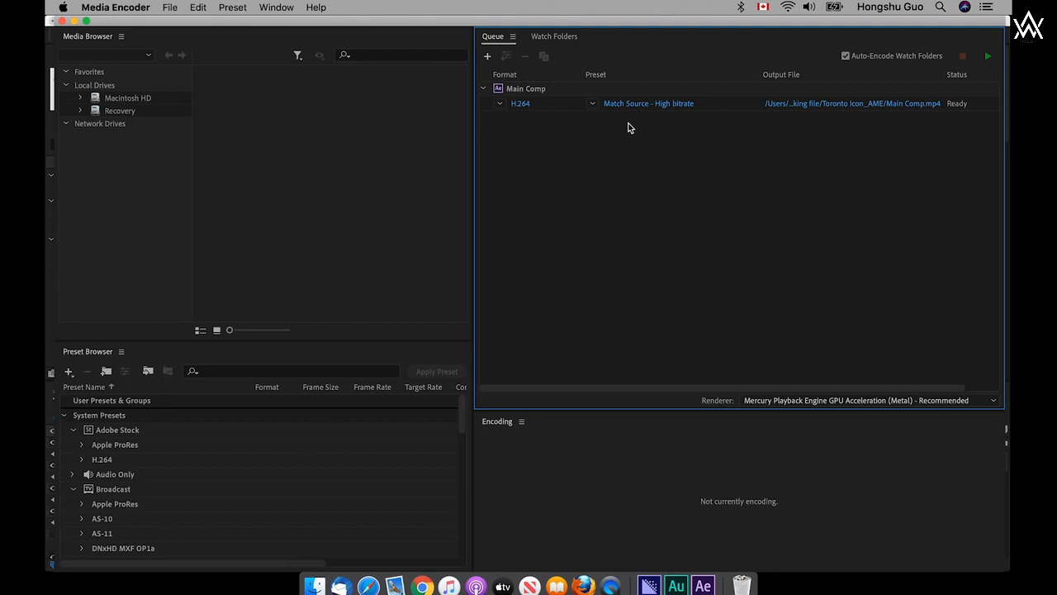
# - In Media Encoder, set the Main Comp's format to Animated GIF and its output to Toronto Logo in the Animate Toronto Icon/Final output folder
pyautogui.click(500, 104)
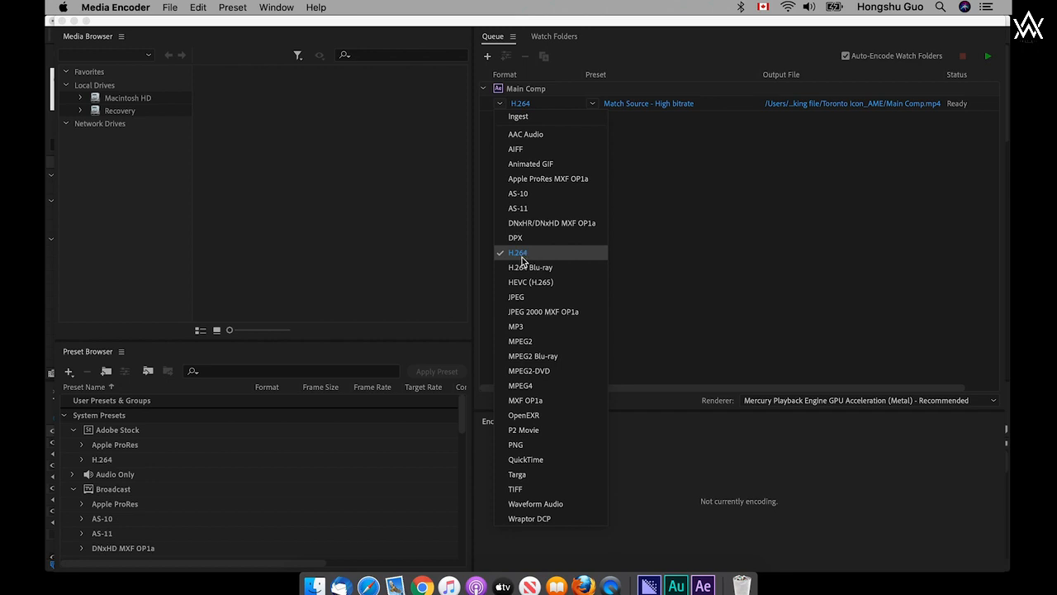
pyautogui.click(528, 165)
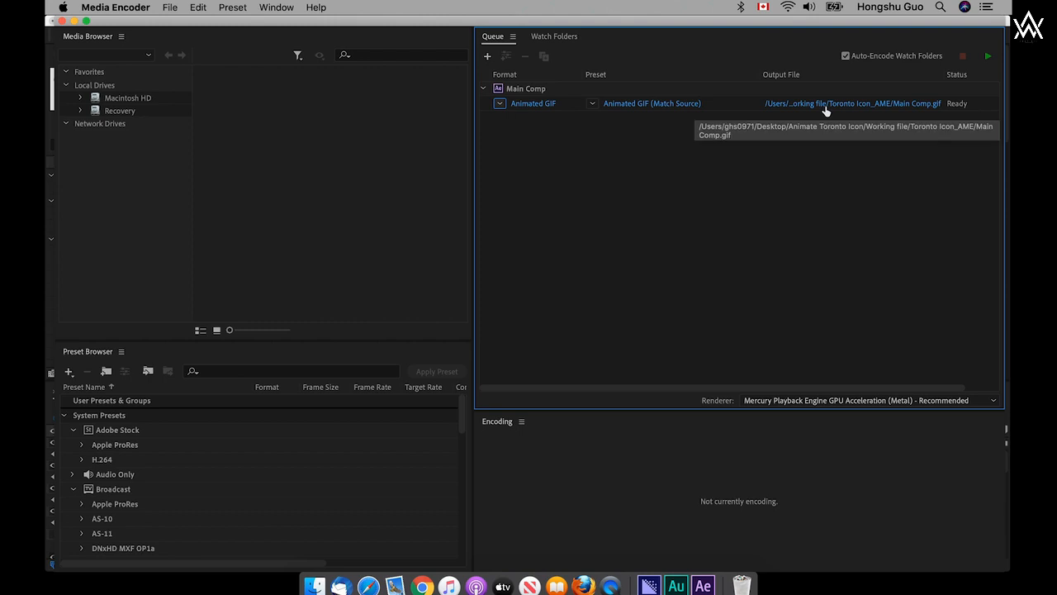
pyautogui.click(823, 107)
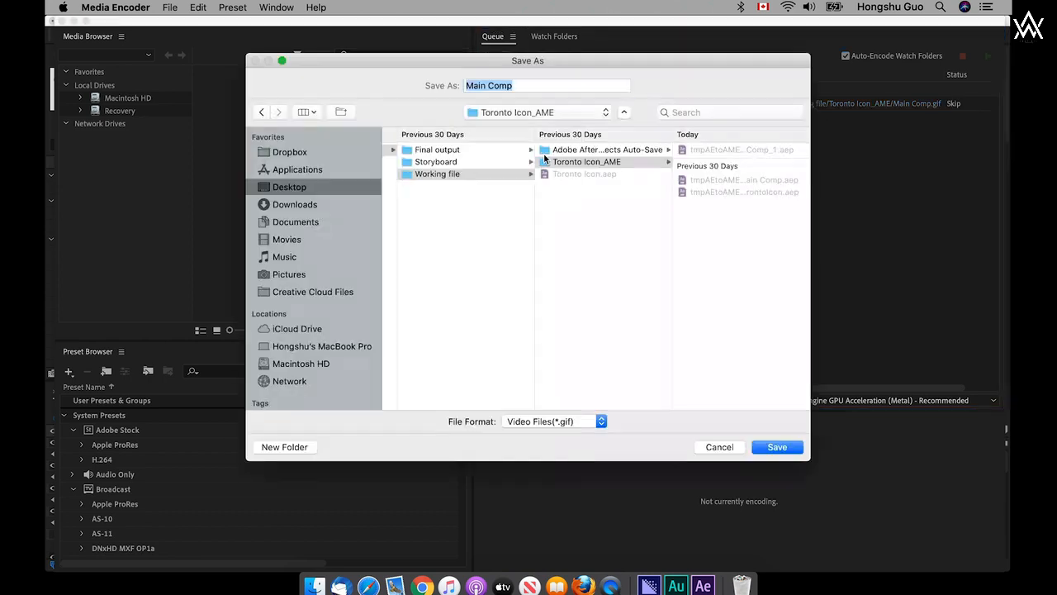
pyautogui.click(489, 207)
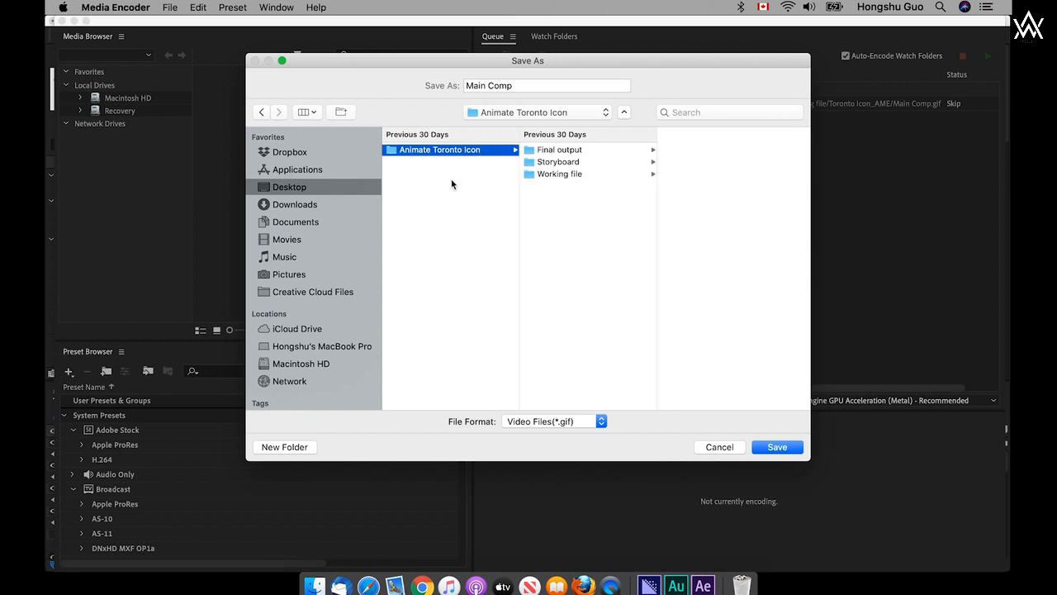
pyautogui.click(580, 150)
pyautogui.press('Tab')
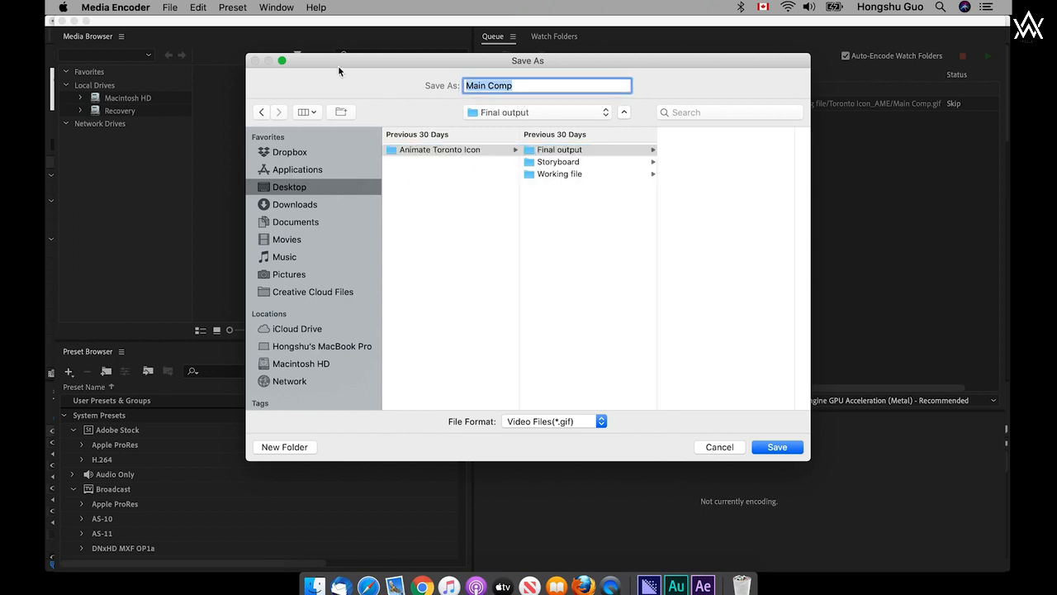
pyautogui.write('Toronto Logo')
pyautogui.press('Return')
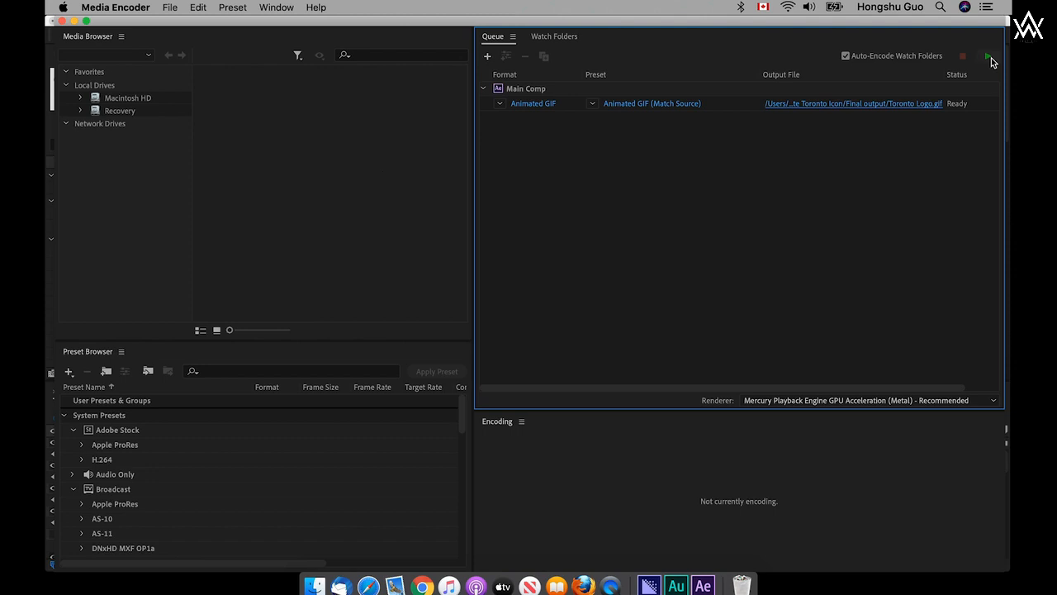
# - Render the queue, and in Finder preview Toronto Logo.gif from the Animate Toronto Icon/Final output folder
pyautogui.click(991, 58)
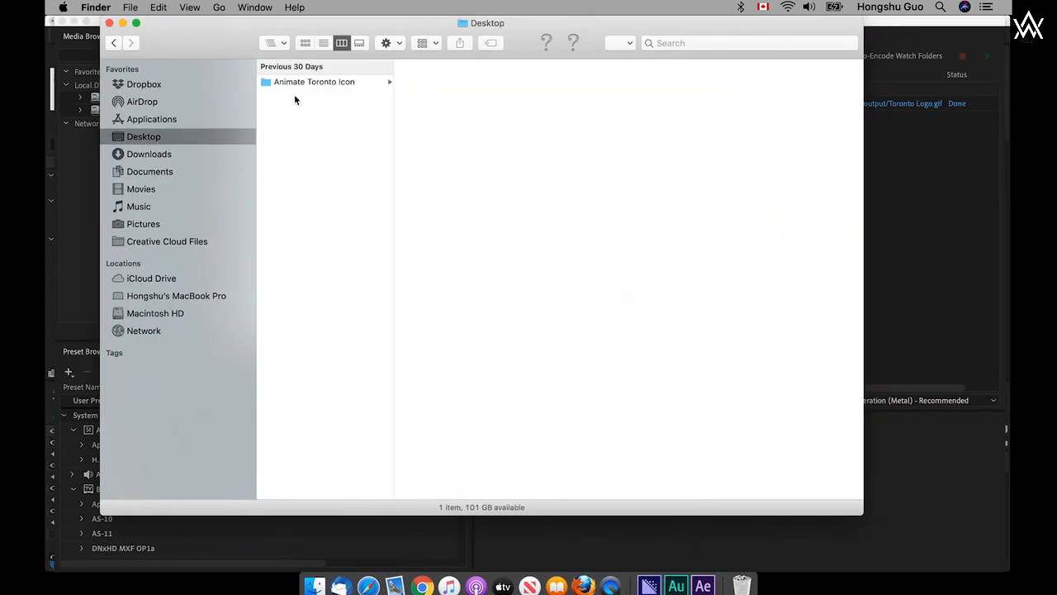
pyautogui.click(295, 83)
pyautogui.click(434, 82)
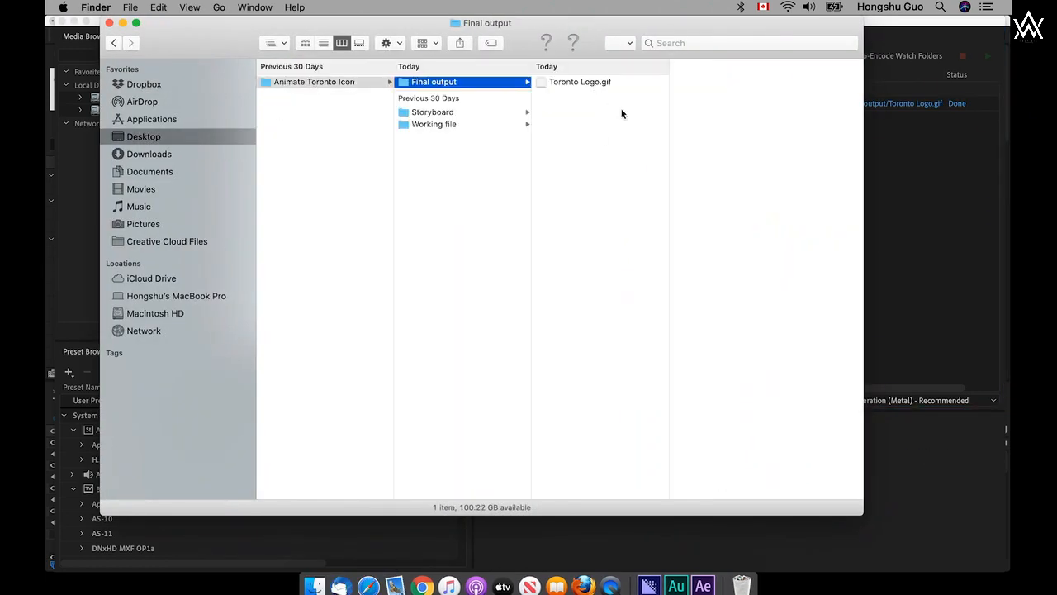
pyautogui.press('Right')
pyautogui.press('space')
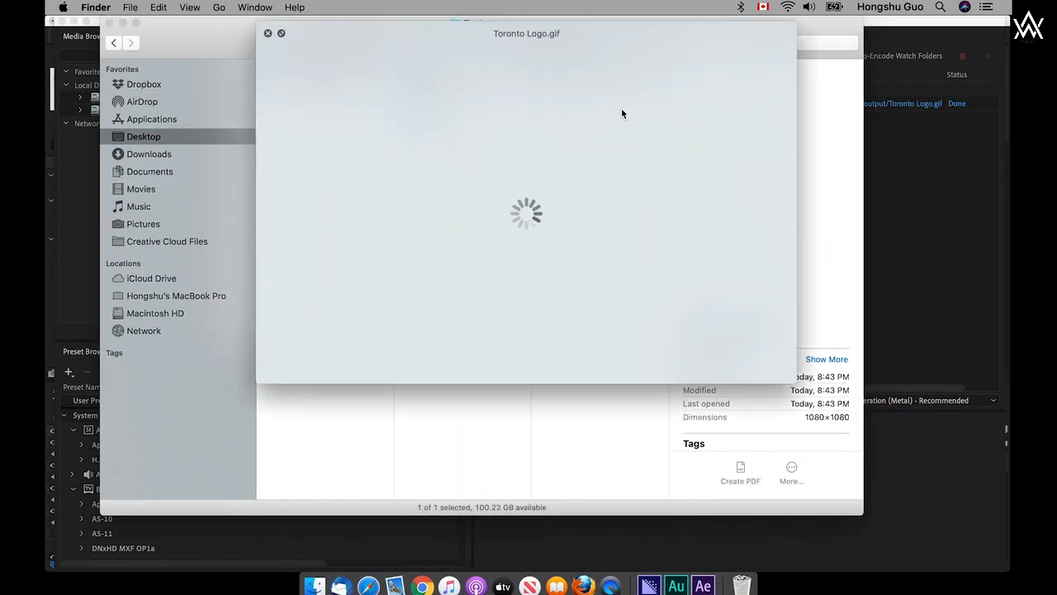